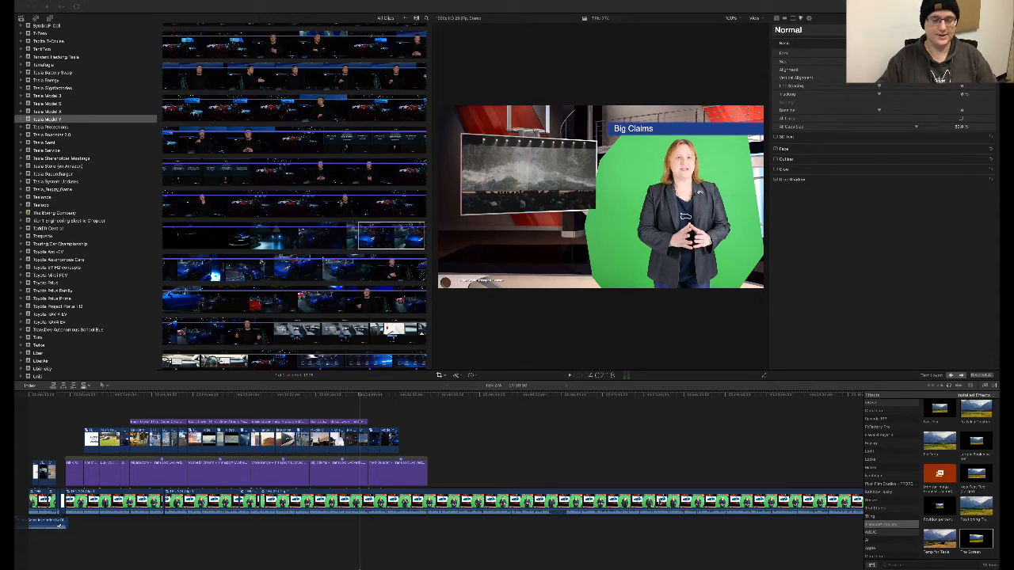
# - Open the presenter's compound clip and its nested synchronized clip, and play both green-screen takes inside it
pyautogui.doubleClick(658, 500)
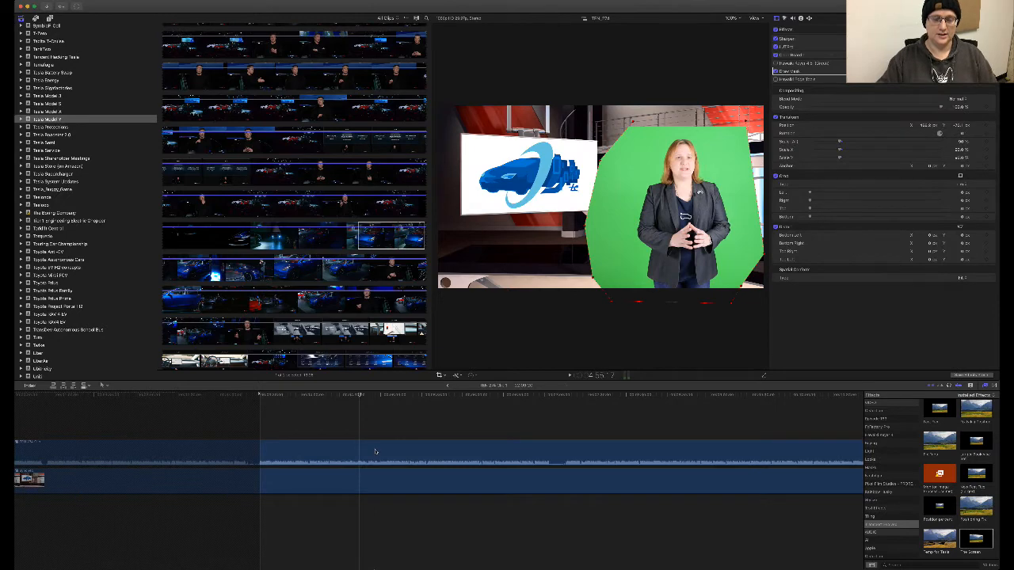
pyautogui.click(376, 451)
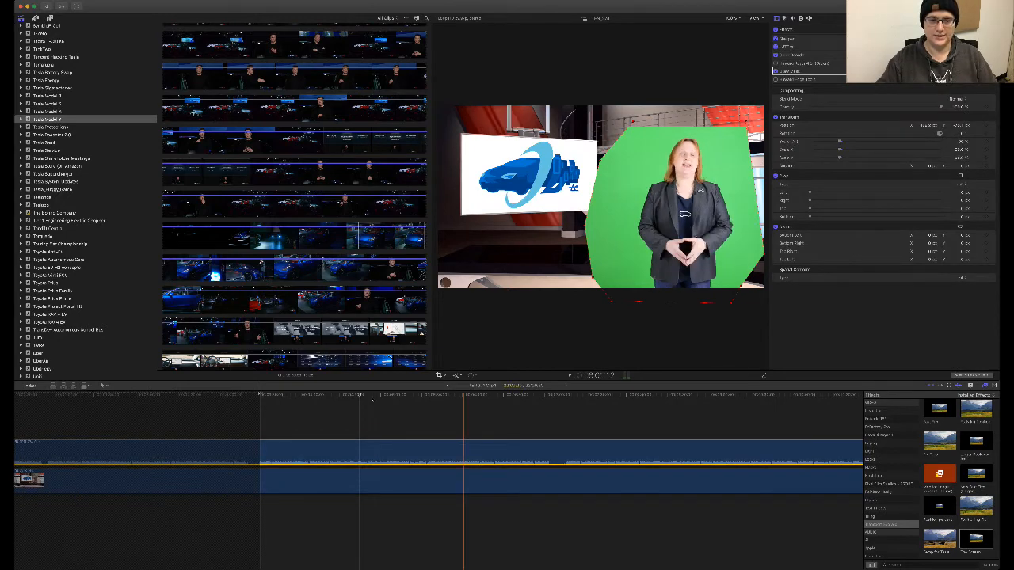
pyautogui.doubleClick(462, 444)
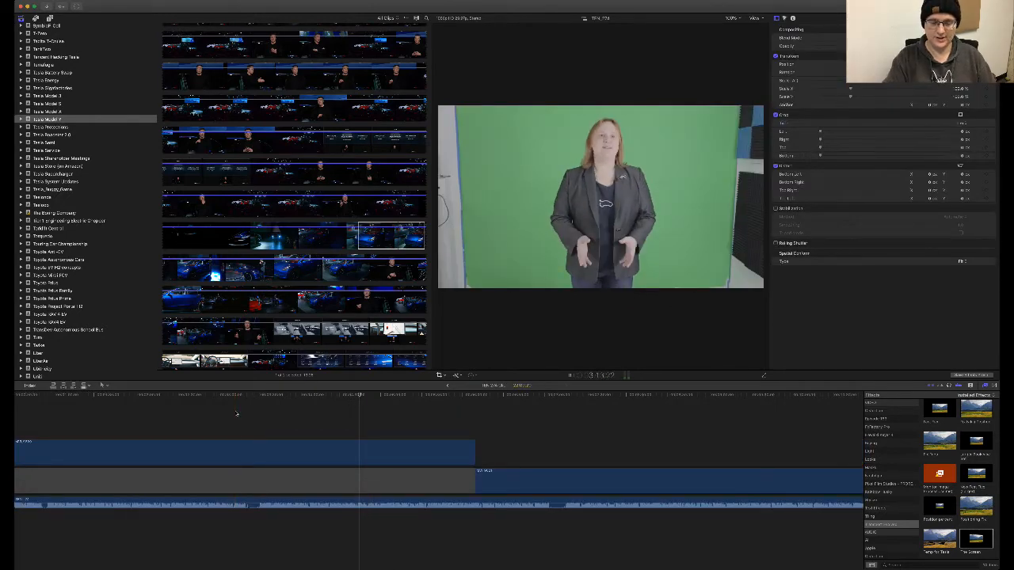
pyautogui.press('space')
pyautogui.click(330, 450)
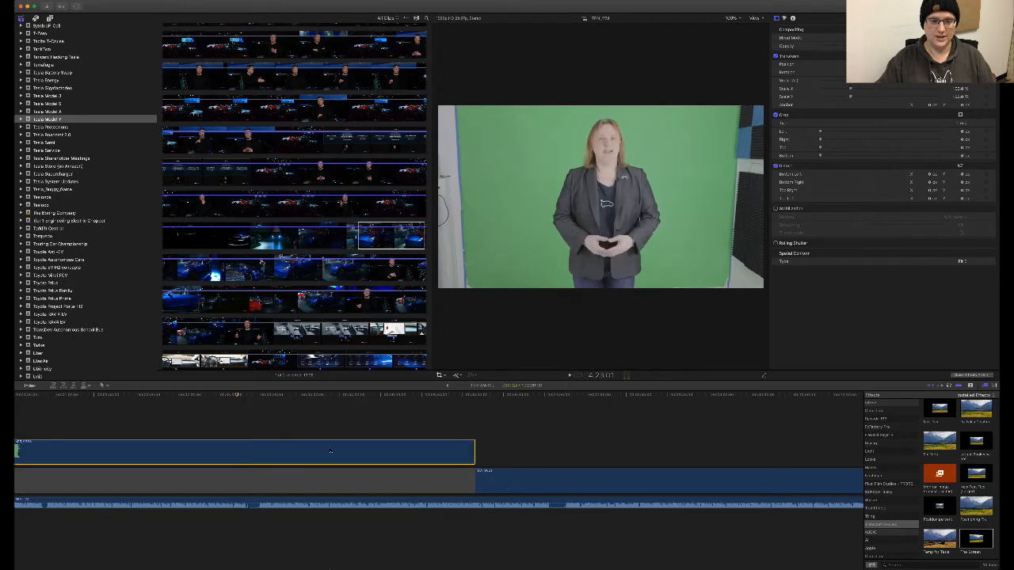
pyautogui.click(500, 478)
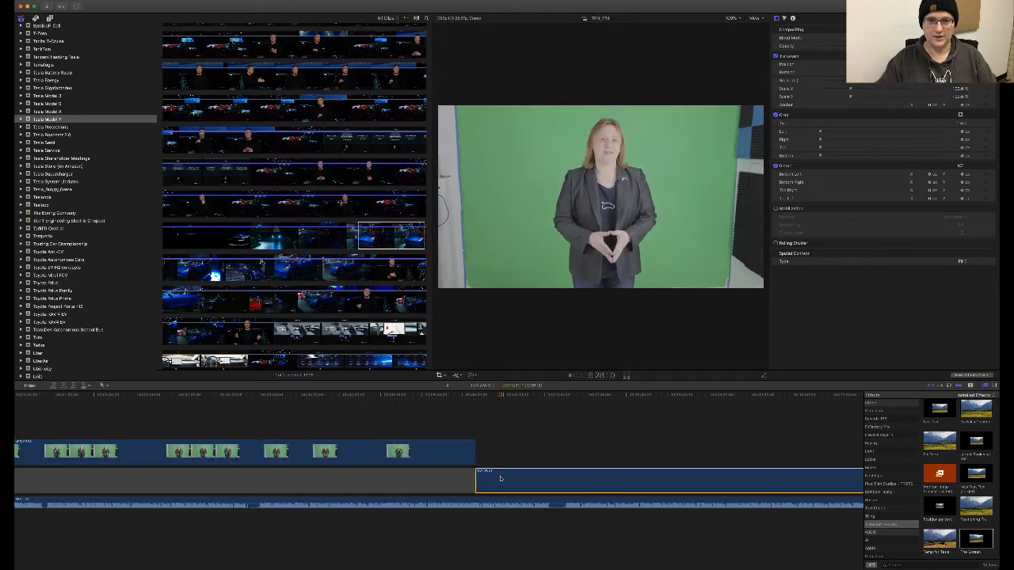
pyautogui.press('space')
# - Collapse the B-Roll library in the sidebar and show the clips of the December TEN_274 library
pyautogui.scroll(8, 363, 268)
pyautogui.scroll(10, 78, 59)
pyautogui.scroll(10, 77, 59)
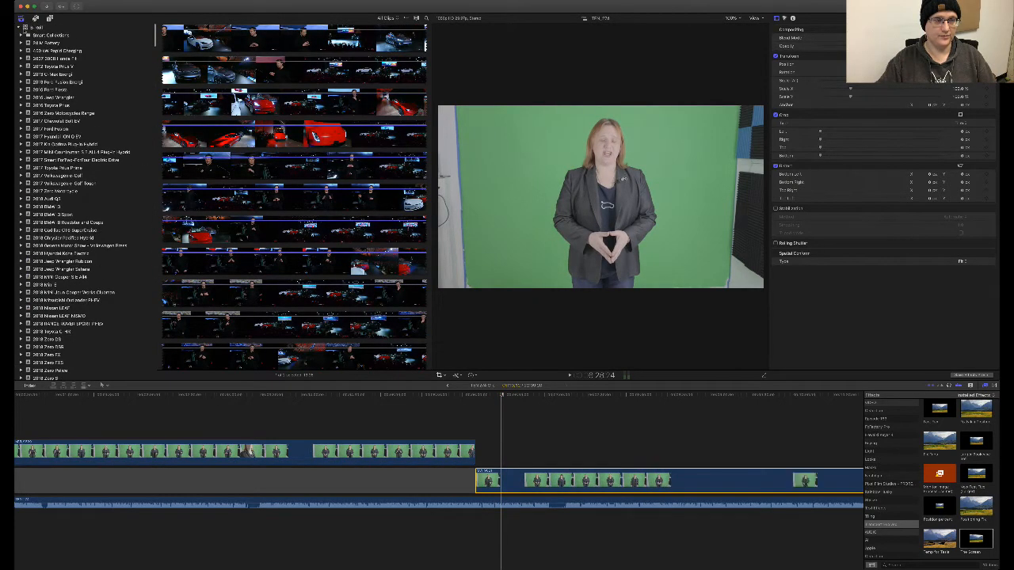
pyautogui.click(18, 28)
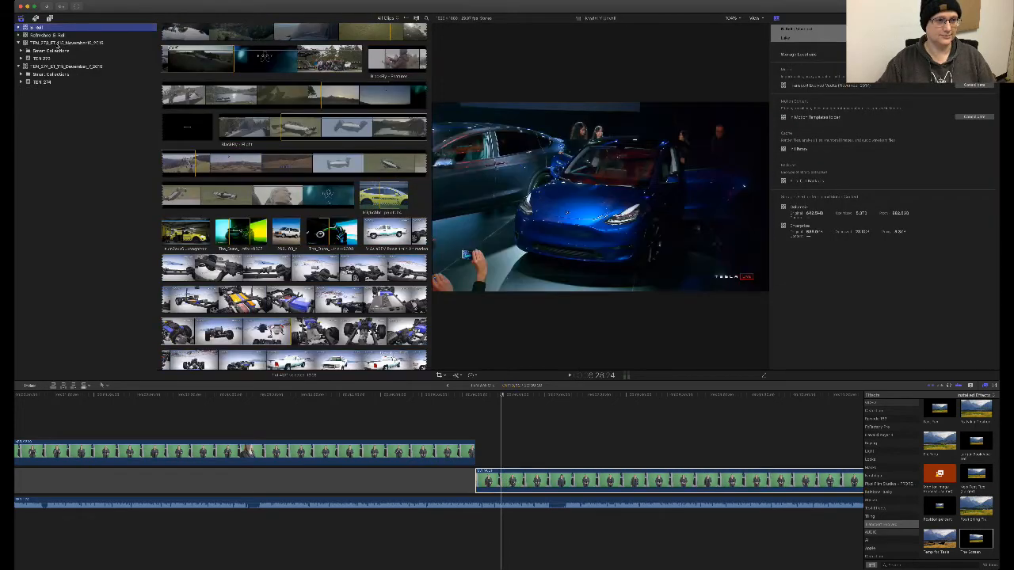
pyautogui.click(56, 42)
pyautogui.click(63, 66)
# - Look through the TEN_274 library's clips for the original green-screen recording of the presenter and play part of it
pyautogui.scroll(8, 272, 118)
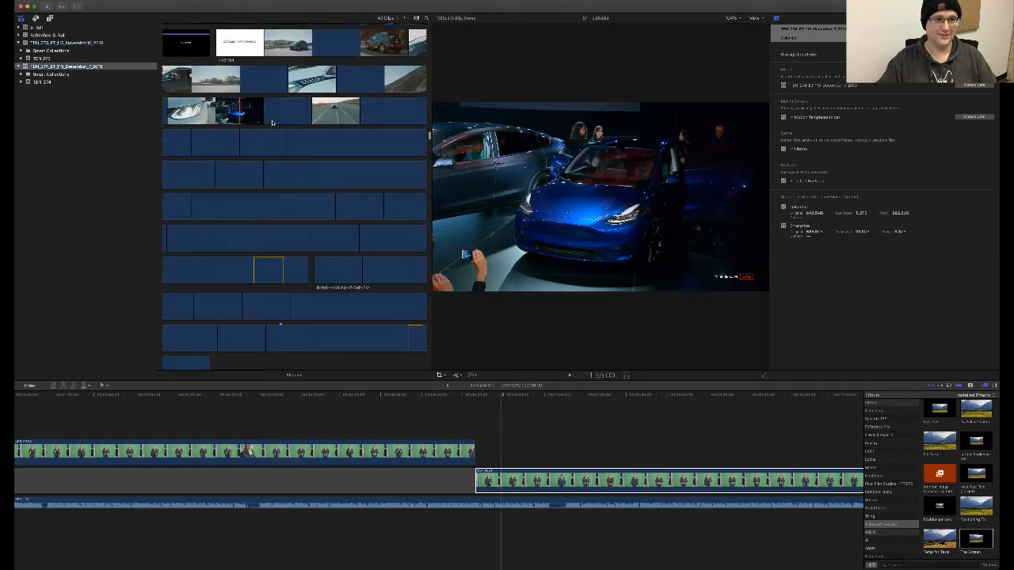
pyautogui.scroll(5, 321, 133)
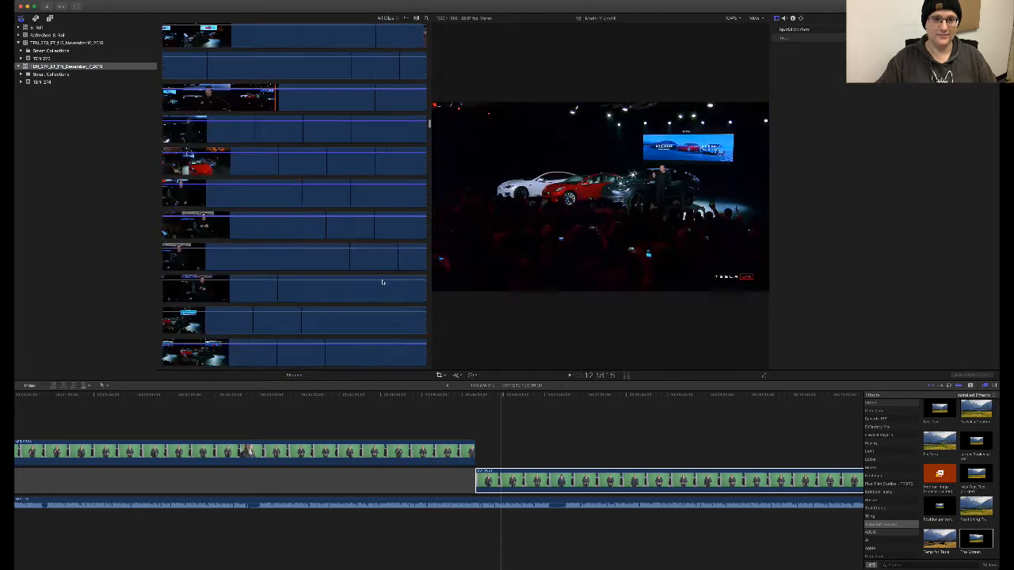
pyautogui.scroll(3, 404, 111)
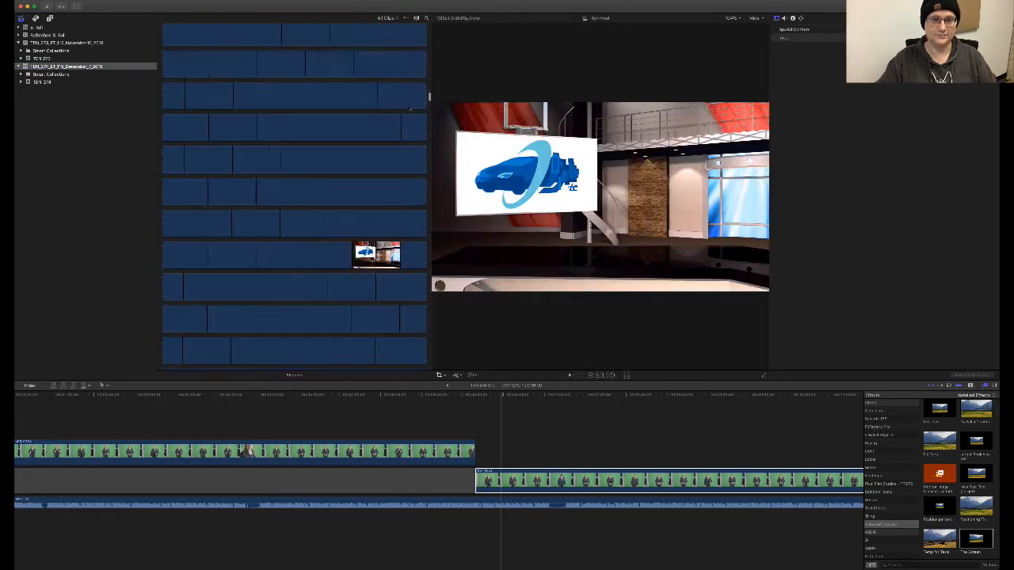
pyautogui.scroll(5, 425, 88)
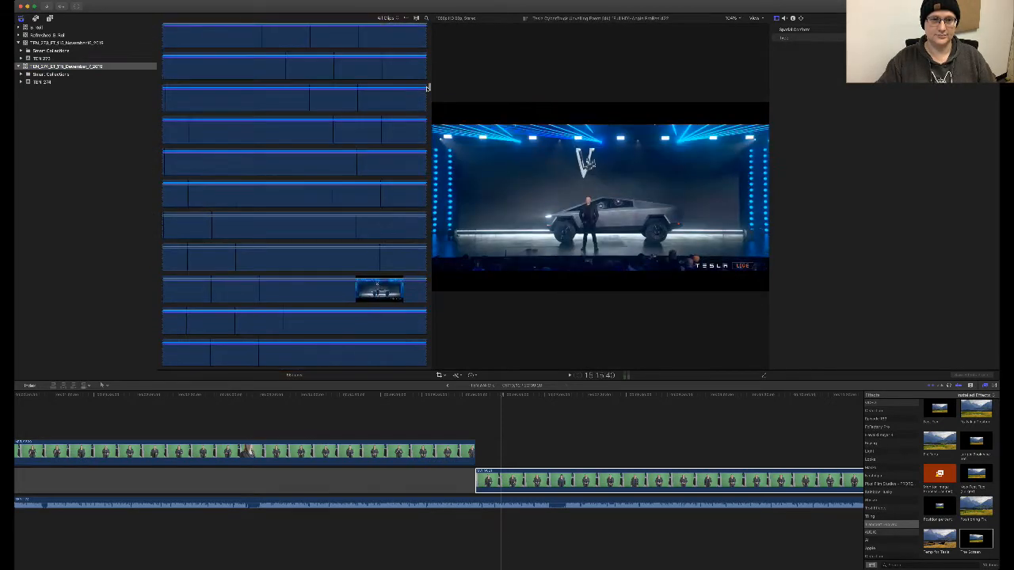
pyautogui.scroll(5, 429, 63)
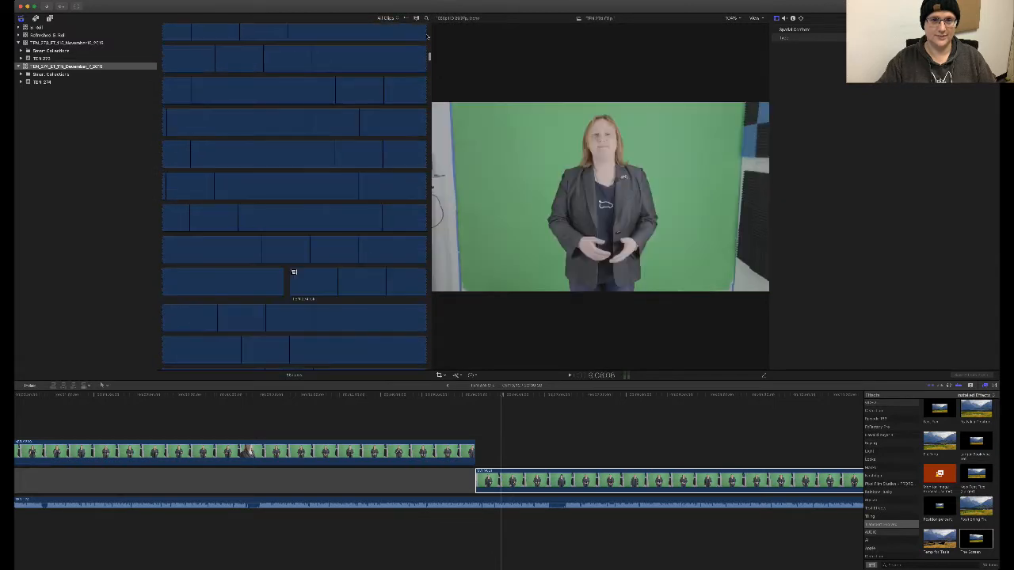
pyautogui.scroll(3, 348, 148)
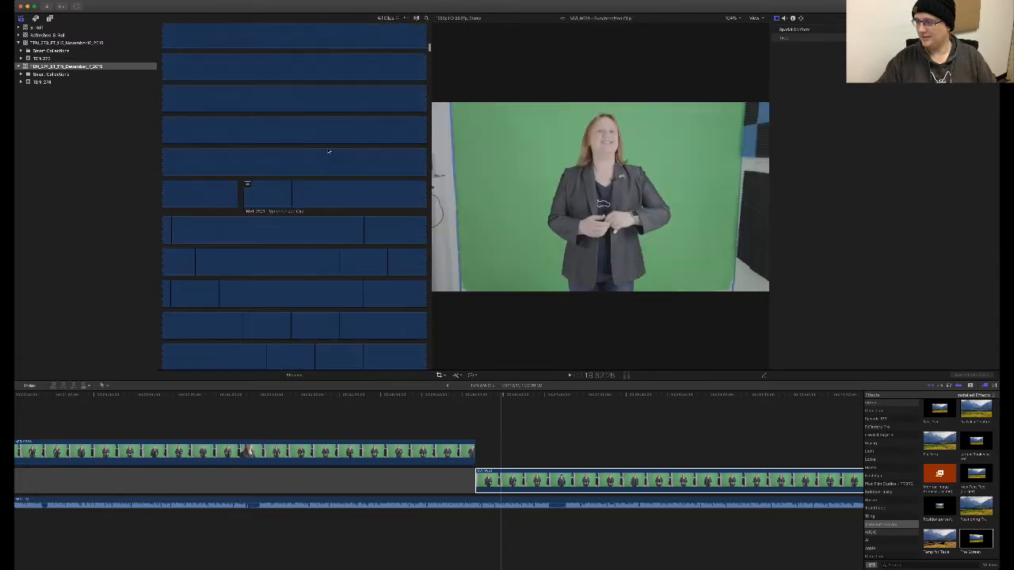
pyautogui.scroll(2, 313, 136)
pyautogui.click(317, 132)
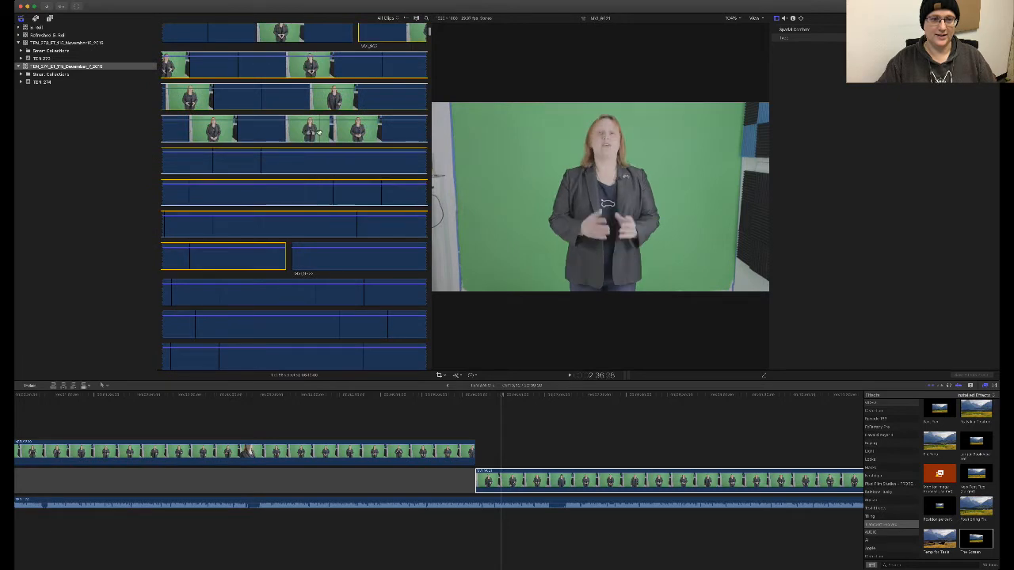
pyautogui.press('space')
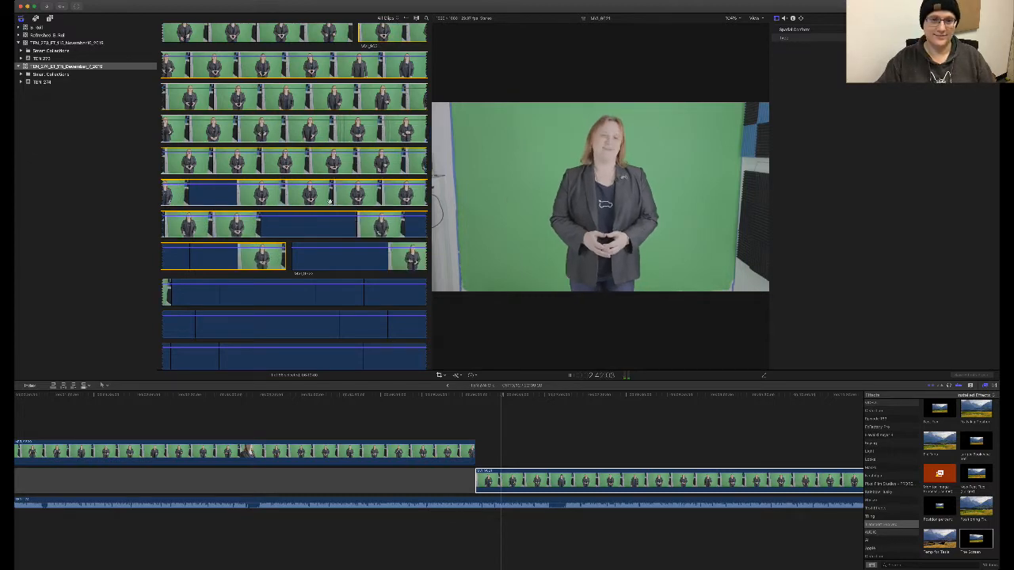
# - In the presenter's compound clip, disable and re-enable the studio background clip, and return to the main episode timeline
pyautogui.click(488, 478)
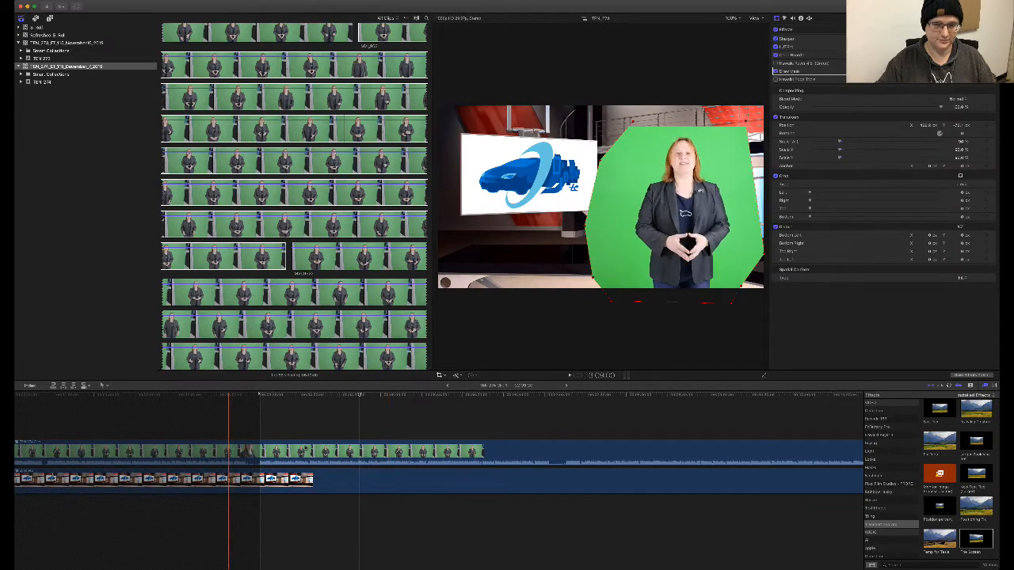
pyautogui.click(333, 482)
pyautogui.press('v')
pyautogui.press('v')
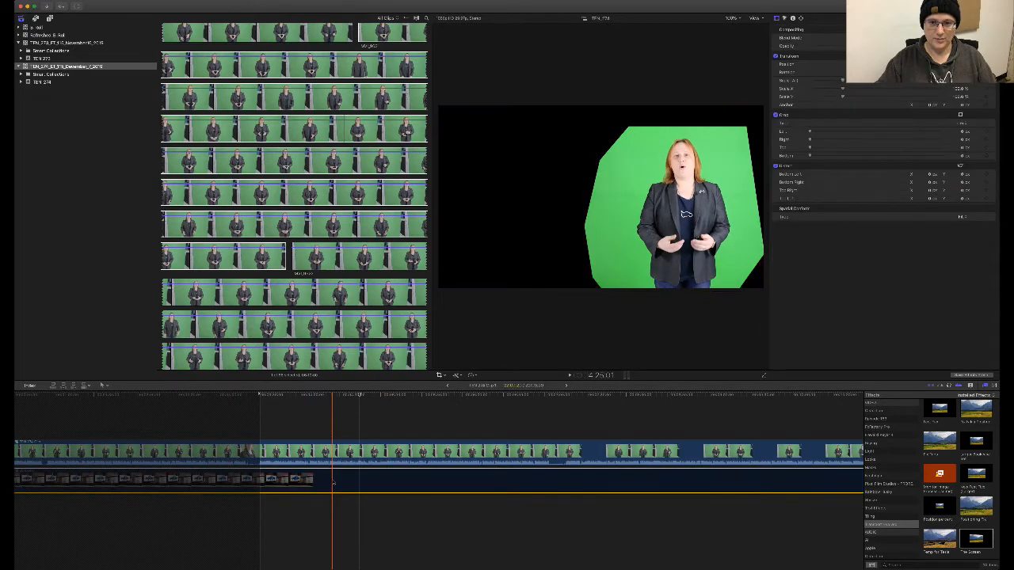
pyautogui.hscroll(-3, 238, 419)
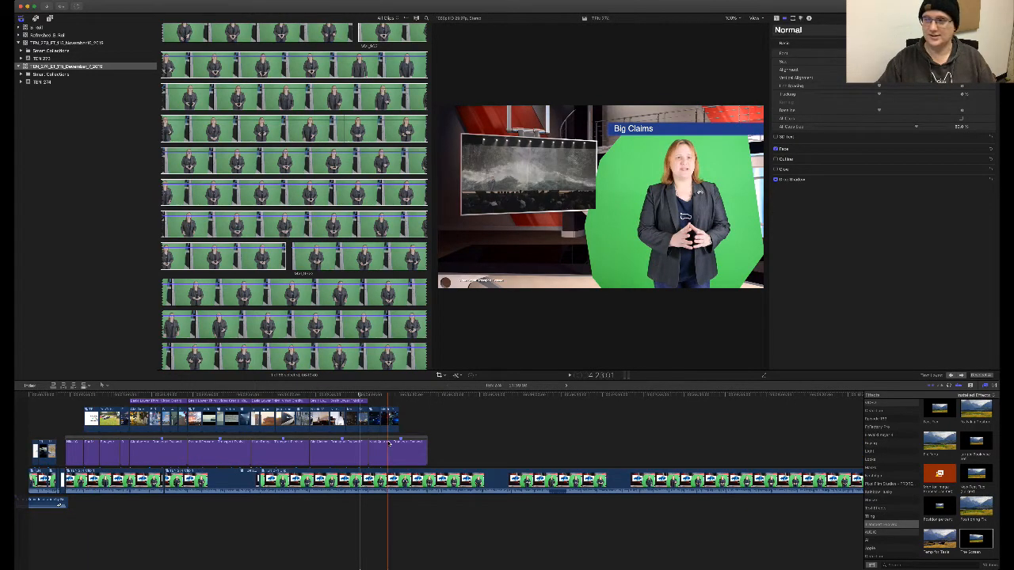
pyautogui.scroll(2, 466, 453)
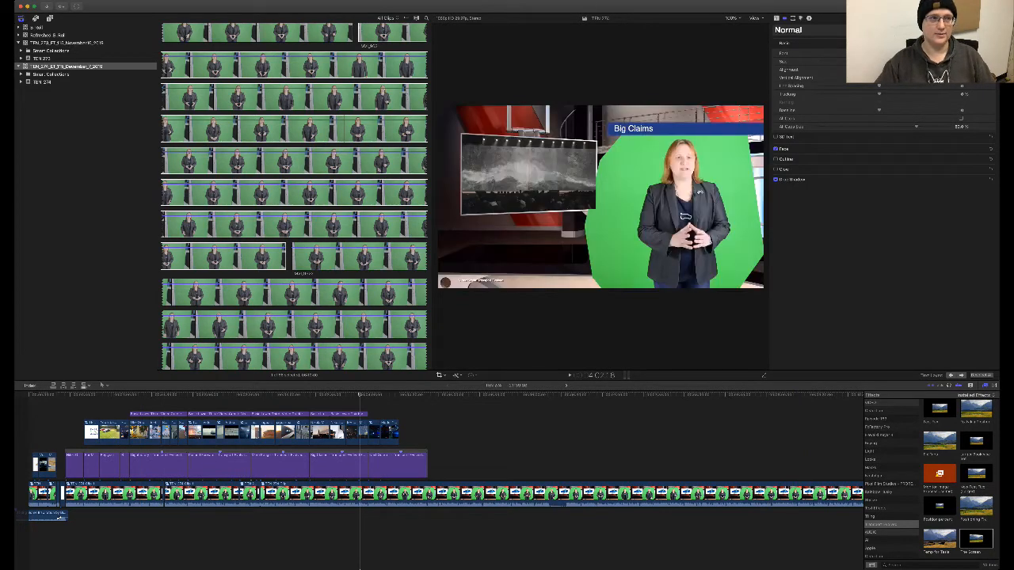
# - Play the episode timeline from the end of the Big Claims section into the Next Quarter section
pyautogui.press('super+Tab')
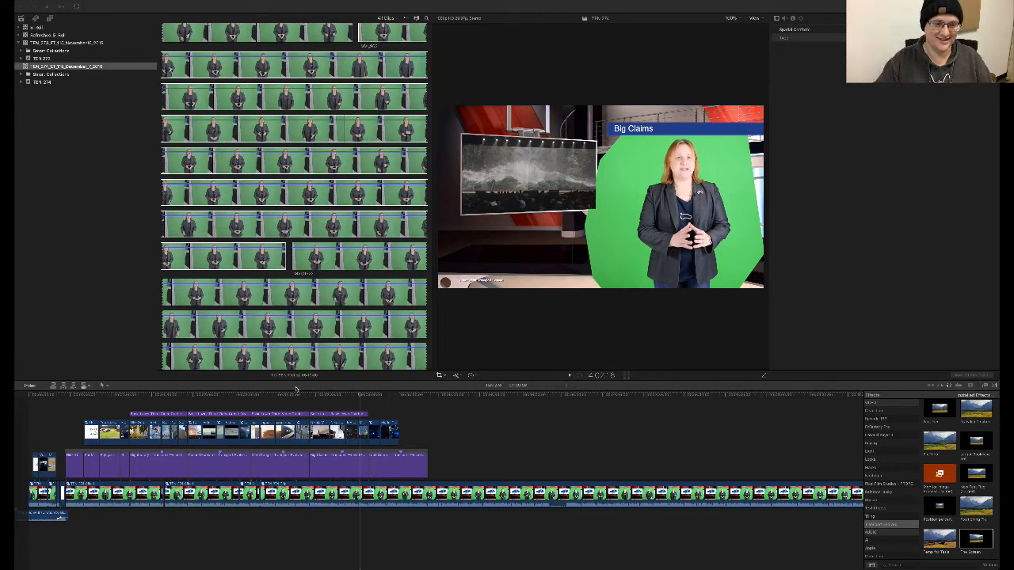
pyautogui.click(300, 389)
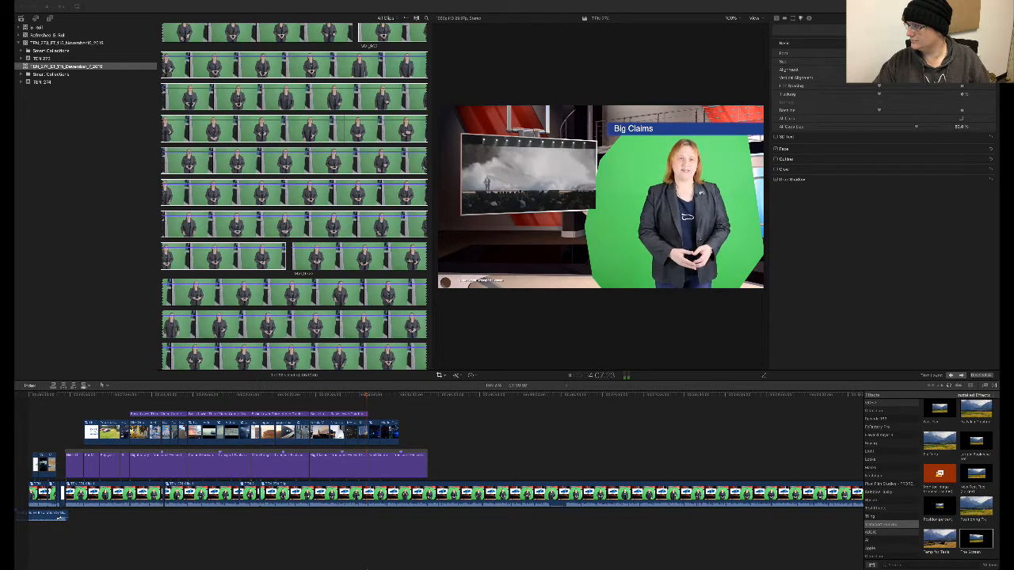
pyautogui.click(373, 397)
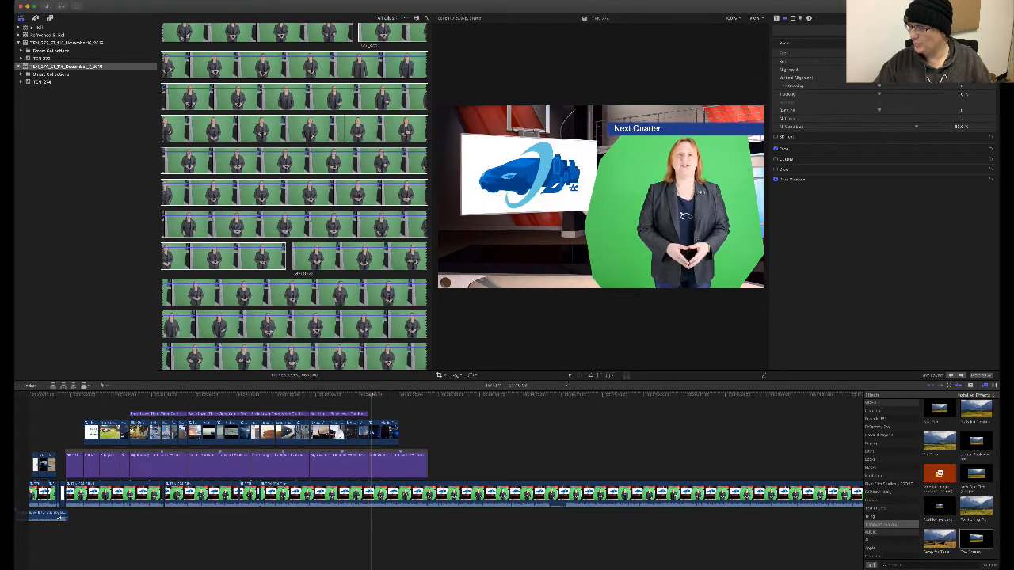
pyautogui.press('super+Tab')
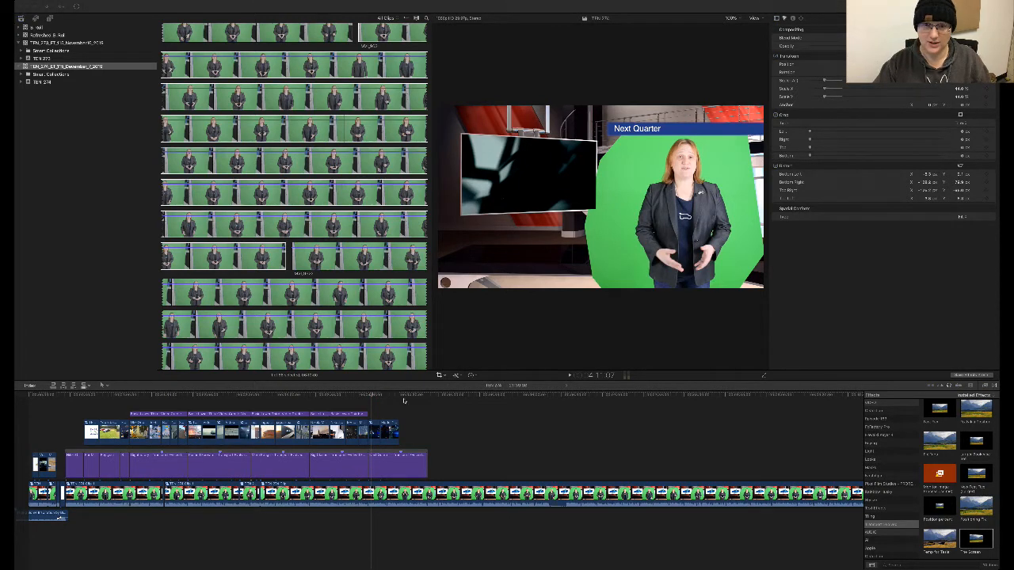
# - Review the Next Quarter section up close, playing on from where its last B-roll clip ends
pyautogui.click(372, 396)
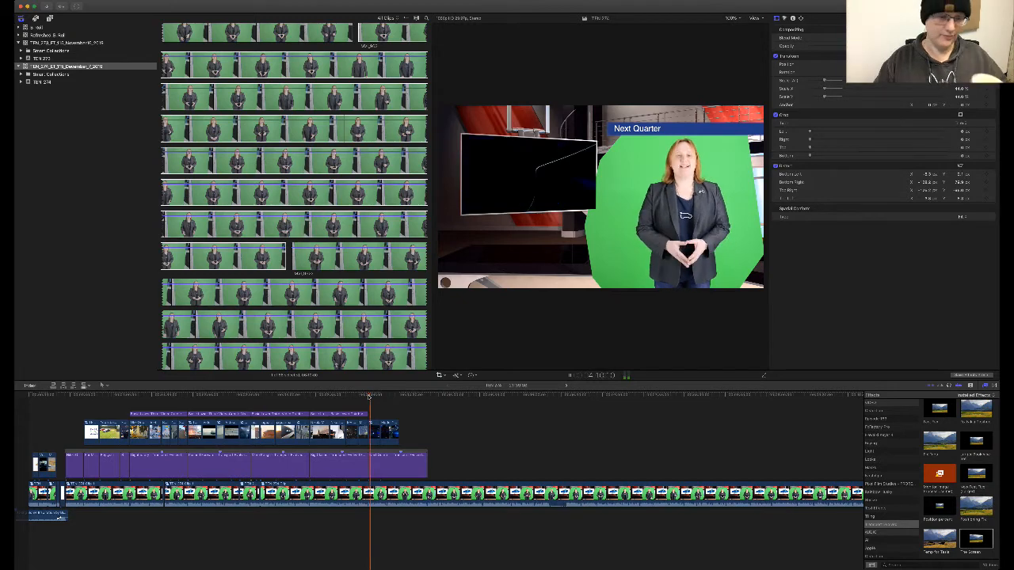
pyautogui.press('super+equal')
pyautogui.press('super+equal')
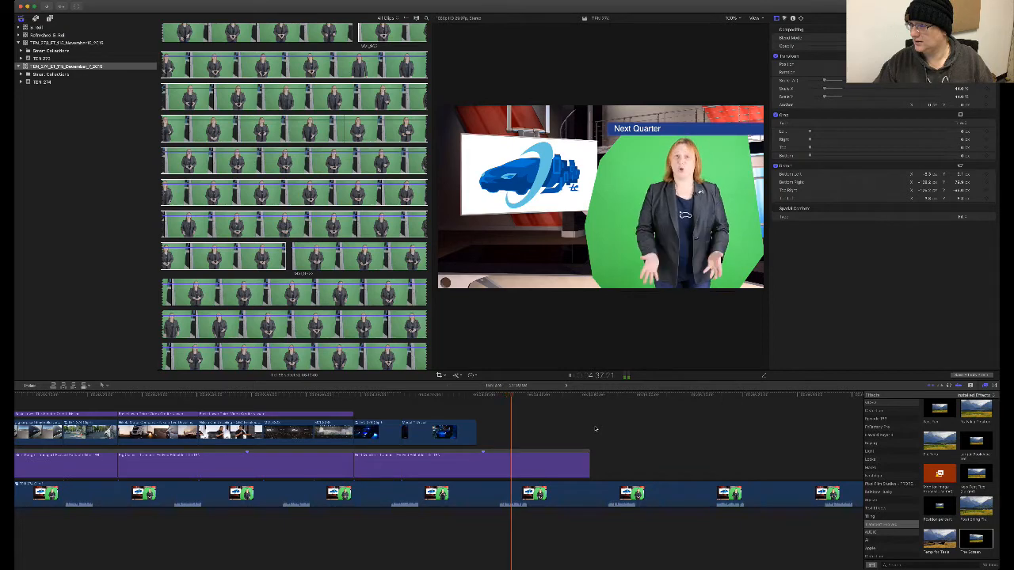
pyautogui.press('space')
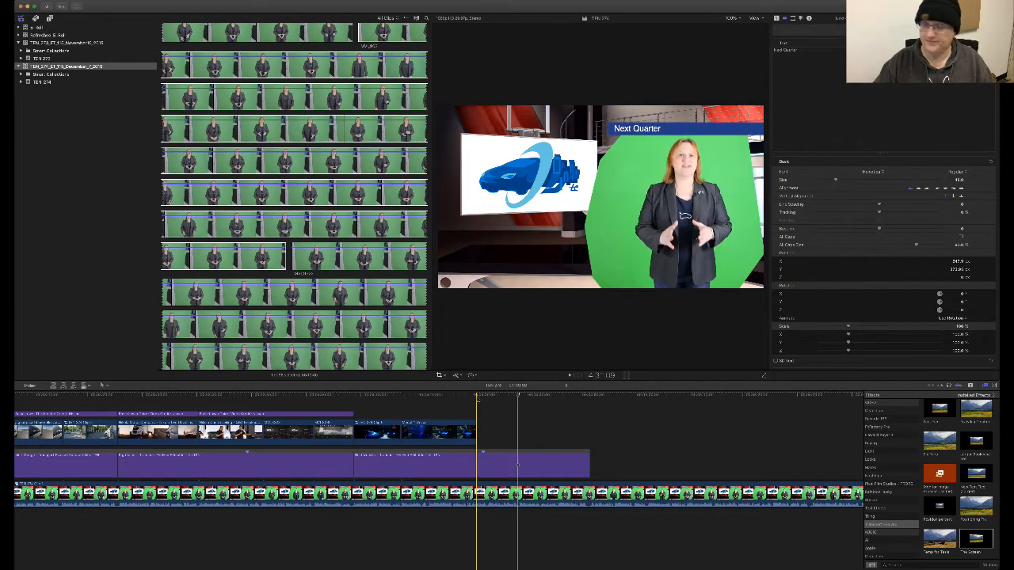
pyautogui.press('space')
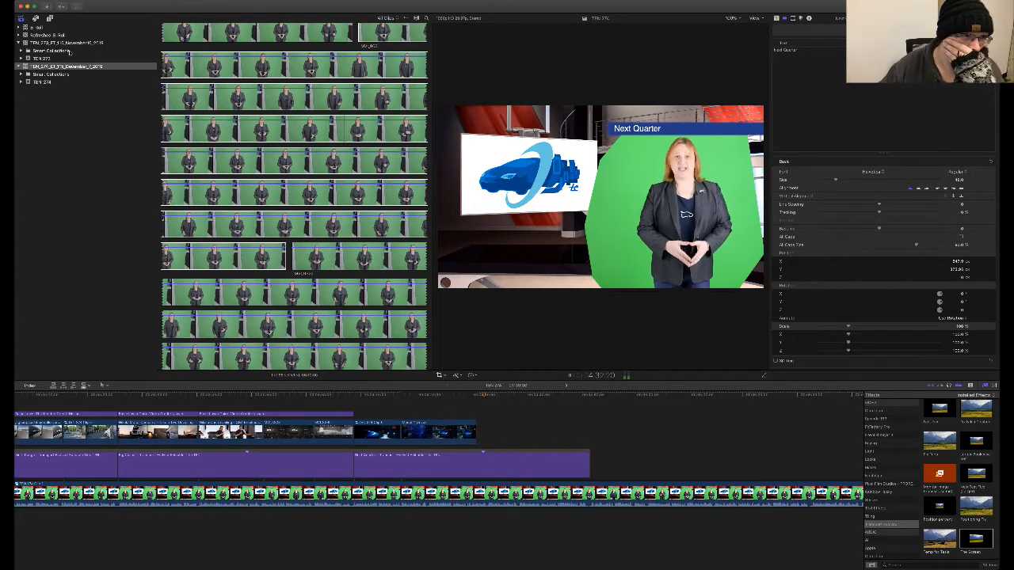
# - Open the refreshed B-roll library and look through its list of events for suitable footage
pyautogui.click(57, 35)
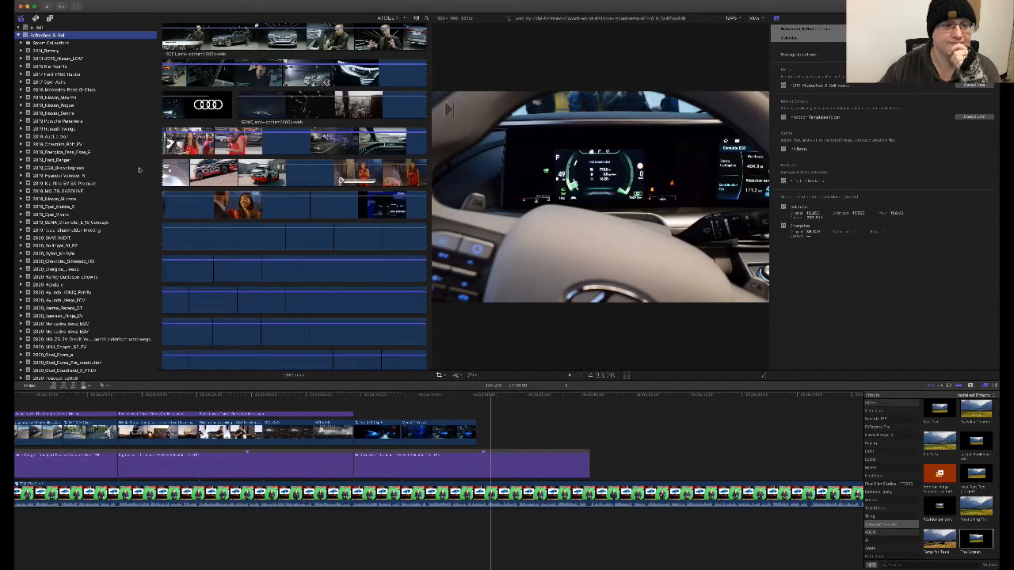
pyautogui.scroll(-5, 121, 151)
pyautogui.scroll(-15, 119, 149)
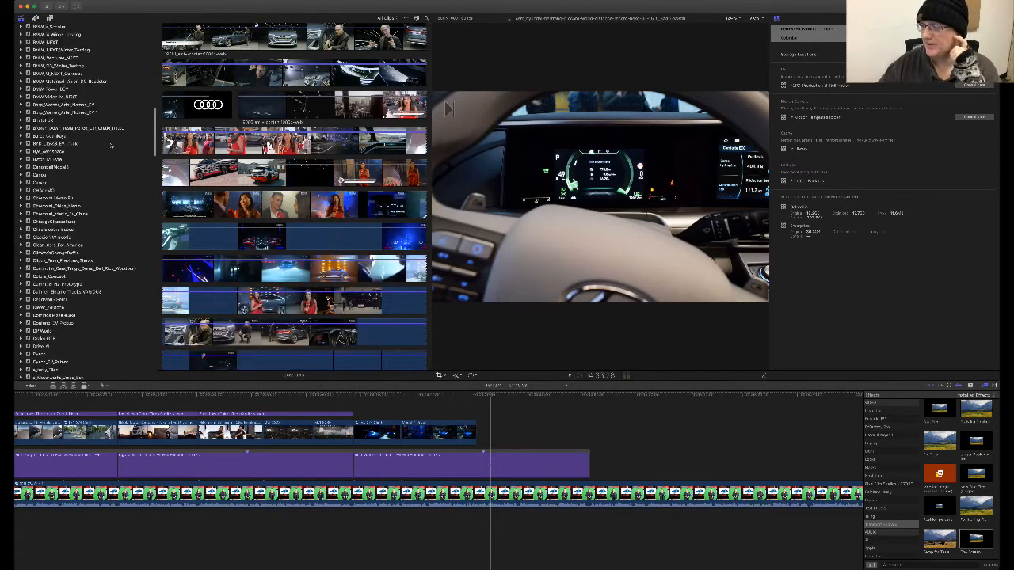
pyautogui.scroll(20, 112, 145)
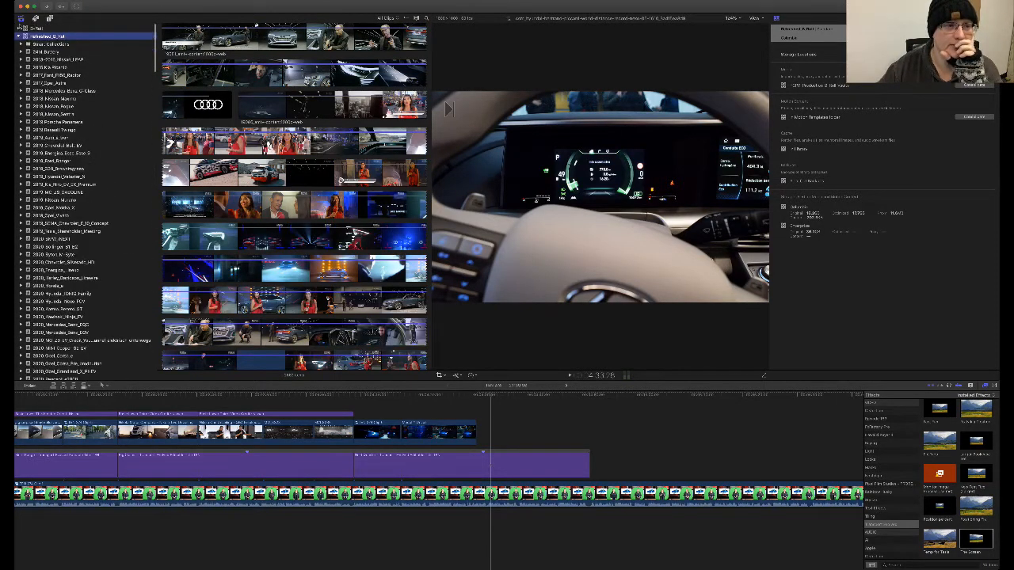
# - Browse the events of the B-Roll library and show the clips of the Tesla Model Y event
pyautogui.scroll(10, 23, 35)
pyautogui.scroll(-15, 80, 198)
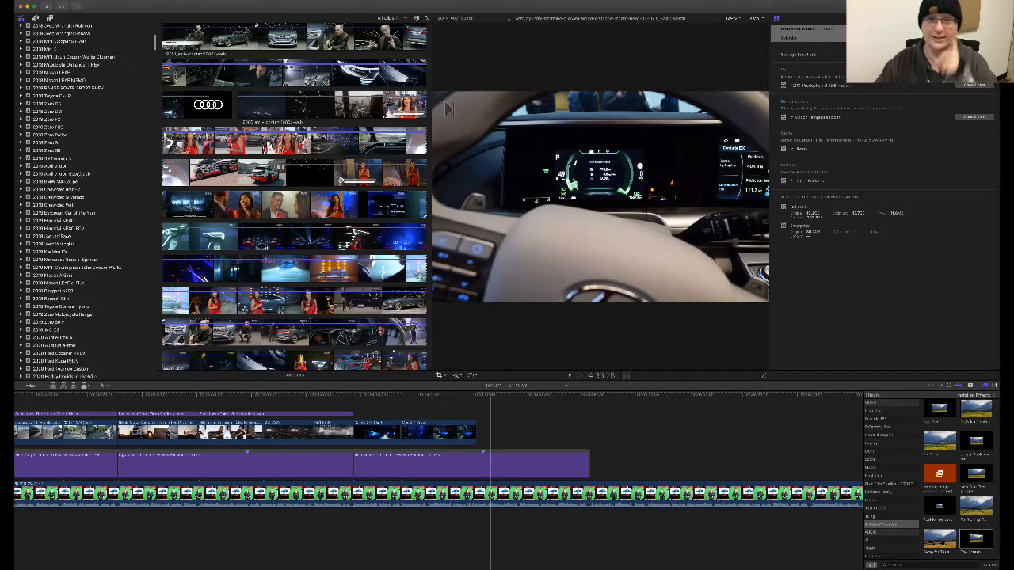
pyautogui.scroll(-20, 91, 247)
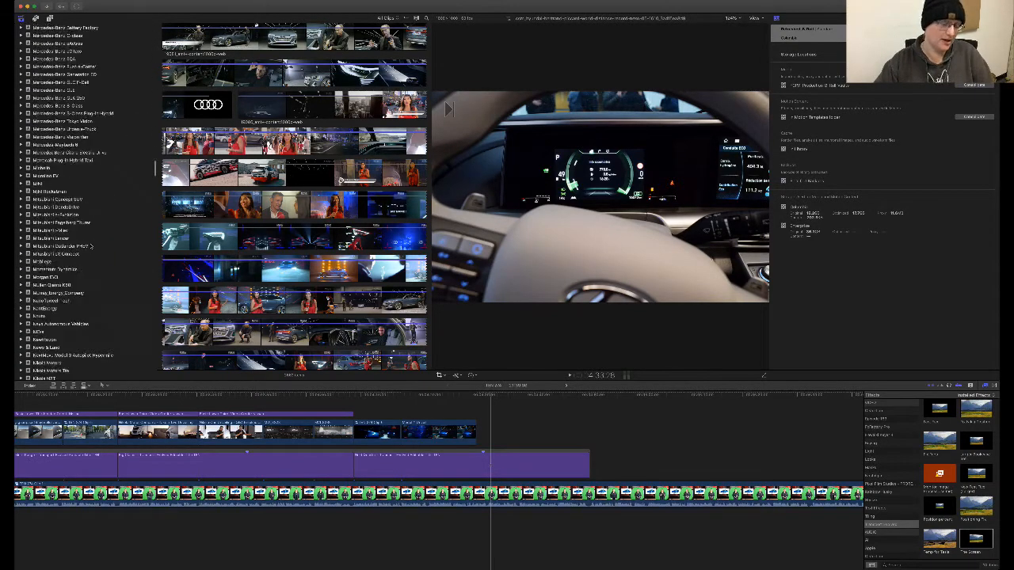
pyautogui.scroll(-20, 89, 246)
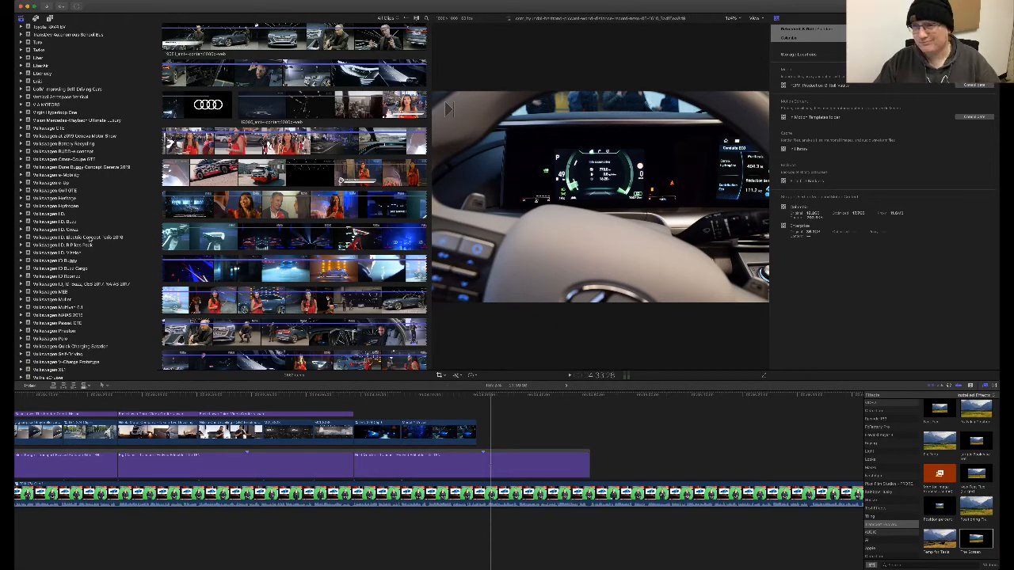
pyautogui.scroll(-1, 47, 269)
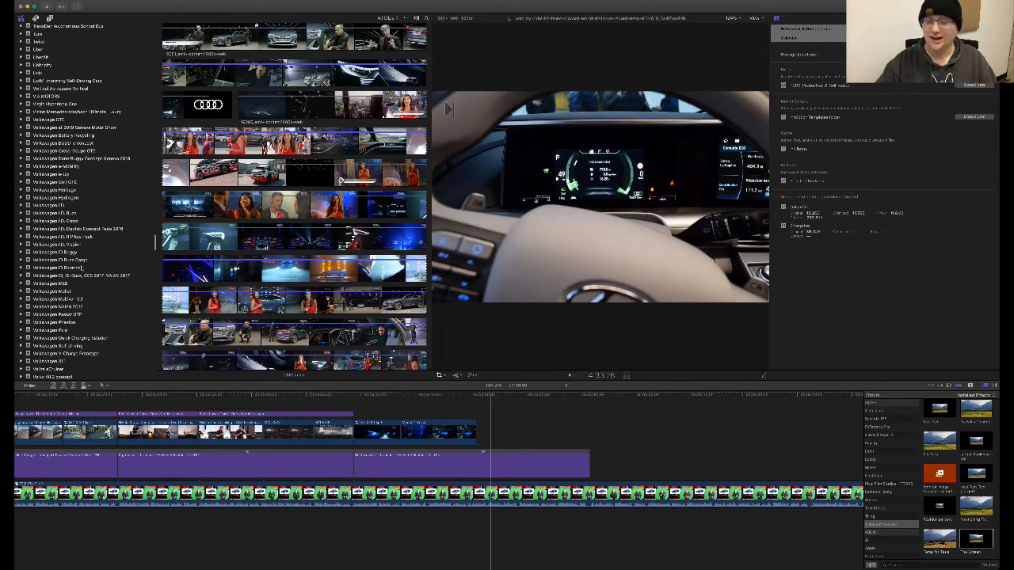
pyautogui.scroll(10, 84, 262)
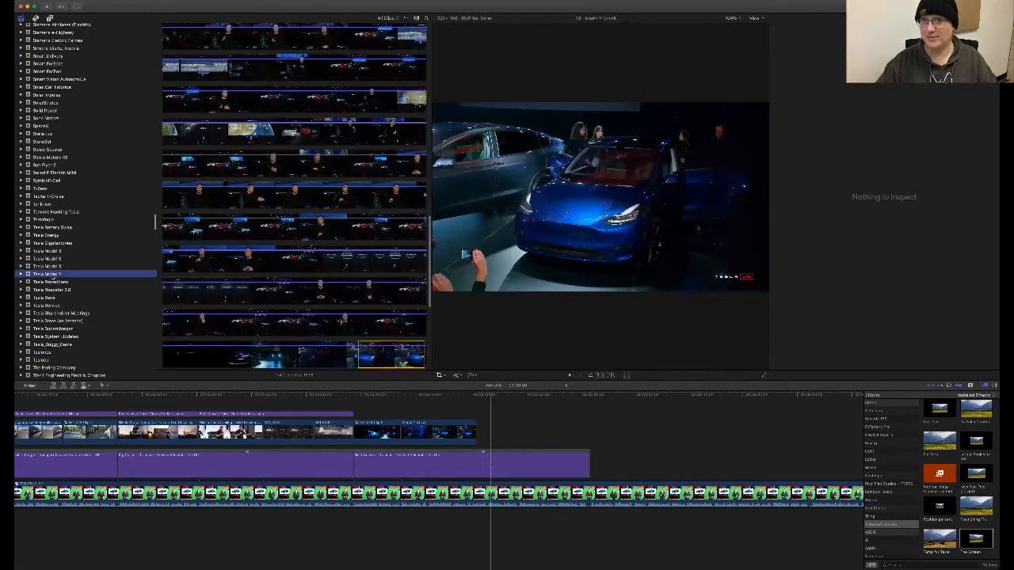
# - Look through the Tesla Model Y event's clips and skim the shots of the blue car in the reveal footage
pyautogui.click(412, 216)
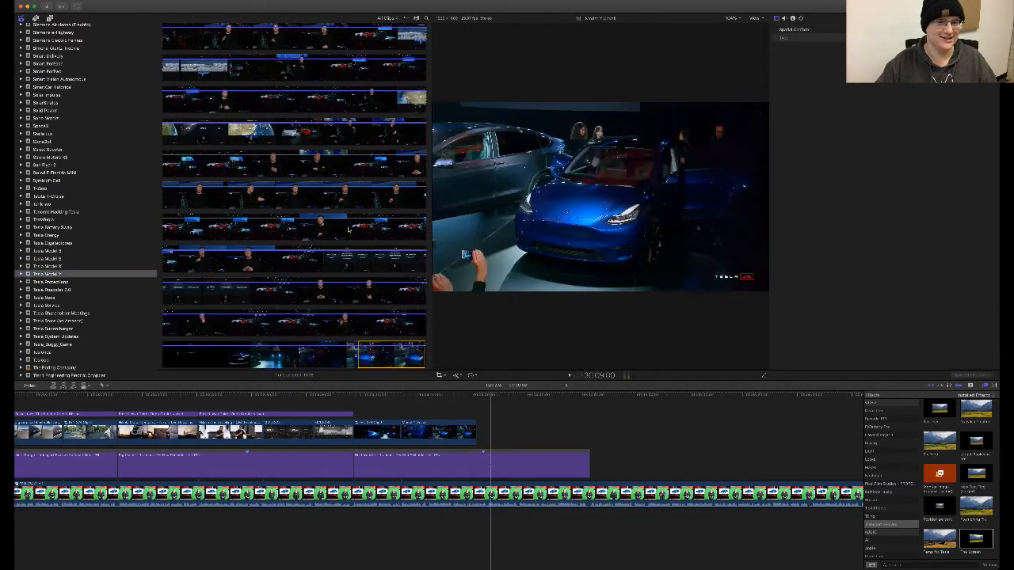
pyautogui.scroll(-10, 356, 261)
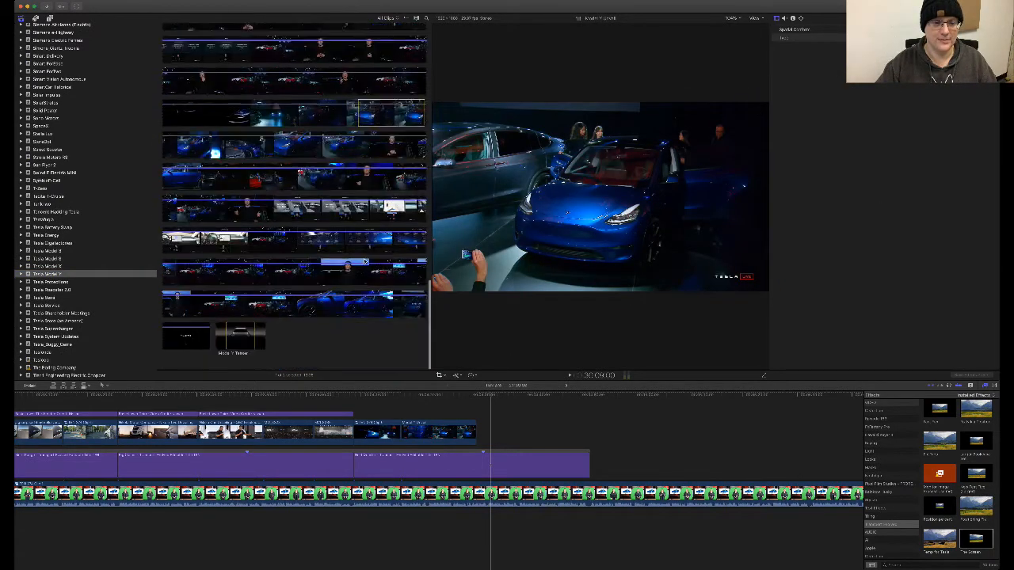
pyautogui.moveTo(317, 311); pyautogui.dragTo(371, 310)
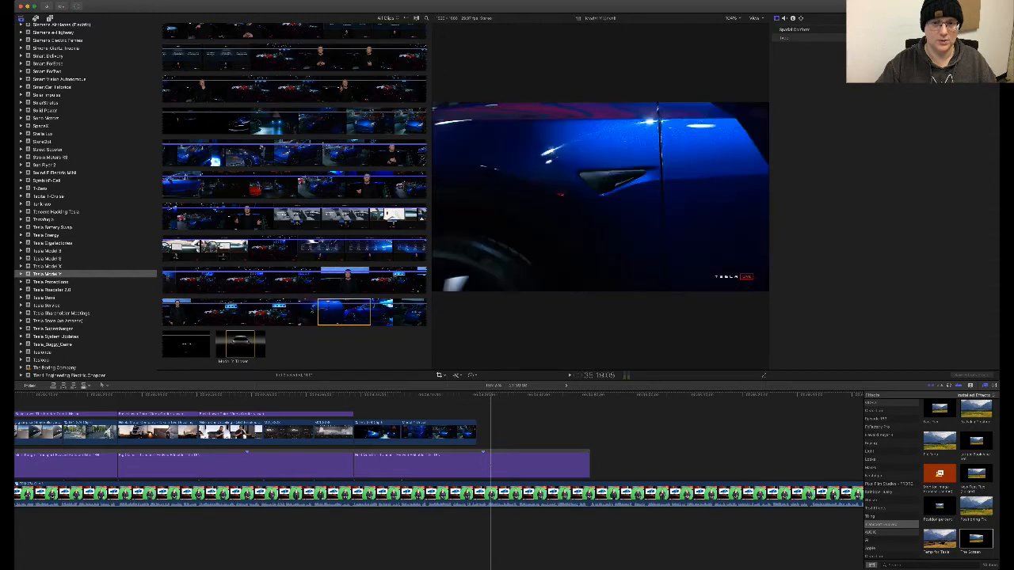
pyautogui.scroll(10, 304, 269)
pyautogui.scroll(10, 303, 230)
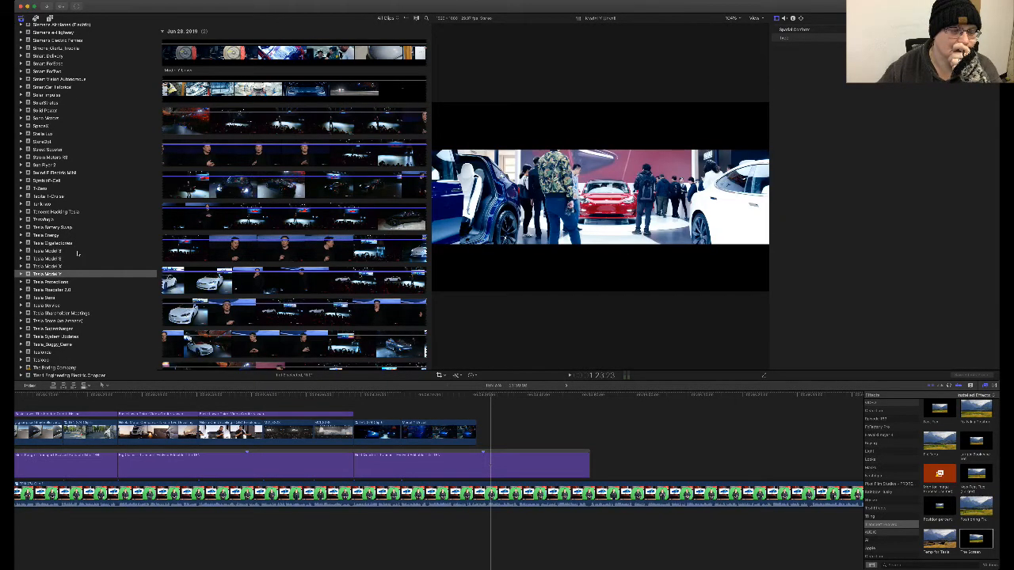
# - Browse the libraries' other events and show the clips of the Tesla Investor Day 2019 event
pyautogui.scroll(15, 80, 251)
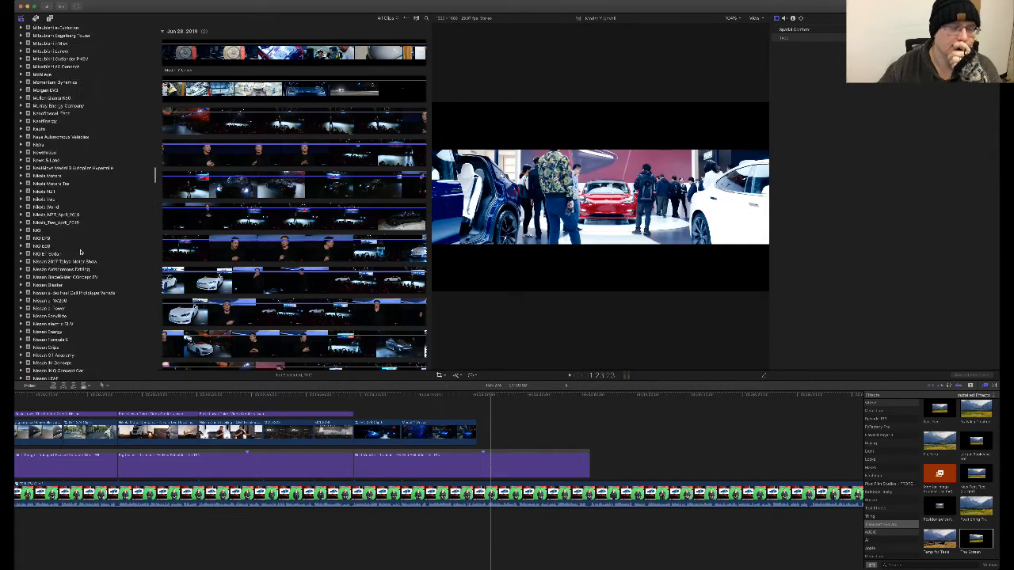
pyautogui.scroll(15, 56, 201)
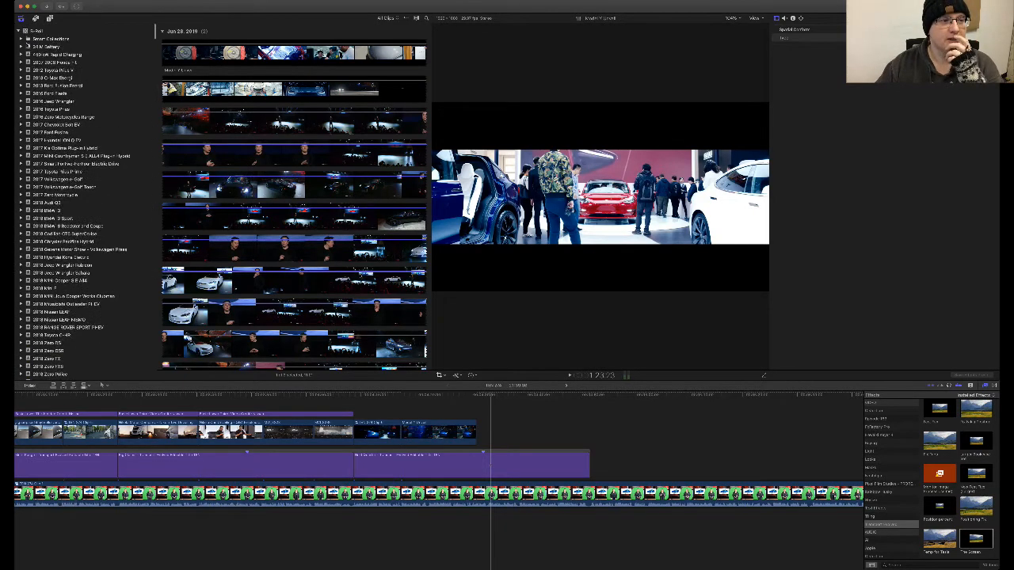
pyautogui.click(19, 28)
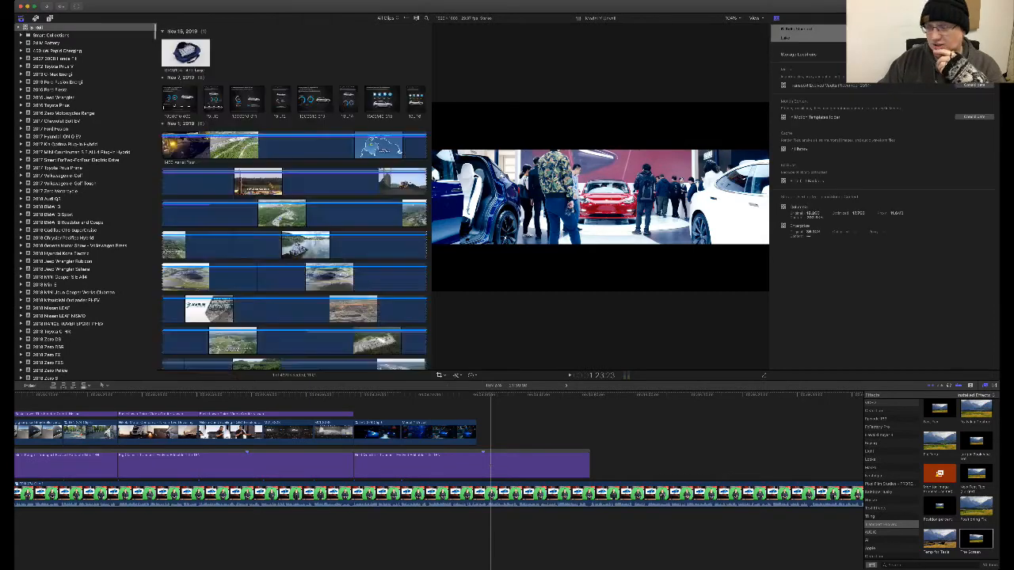
pyautogui.scroll(-20, 78, 259)
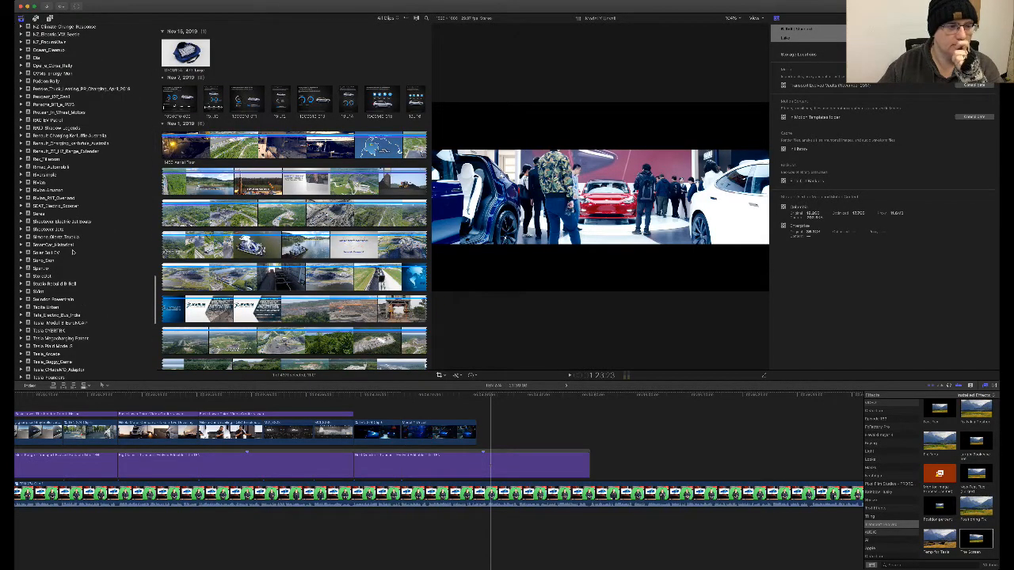
pyautogui.click(79, 244)
pyautogui.scroll(-5, 87, 262)
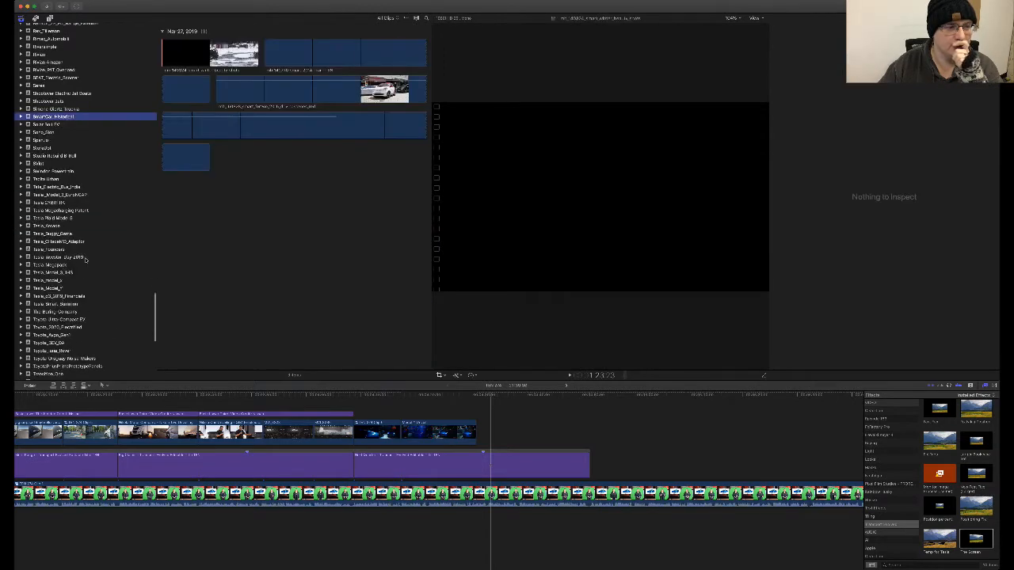
pyautogui.click(86, 258)
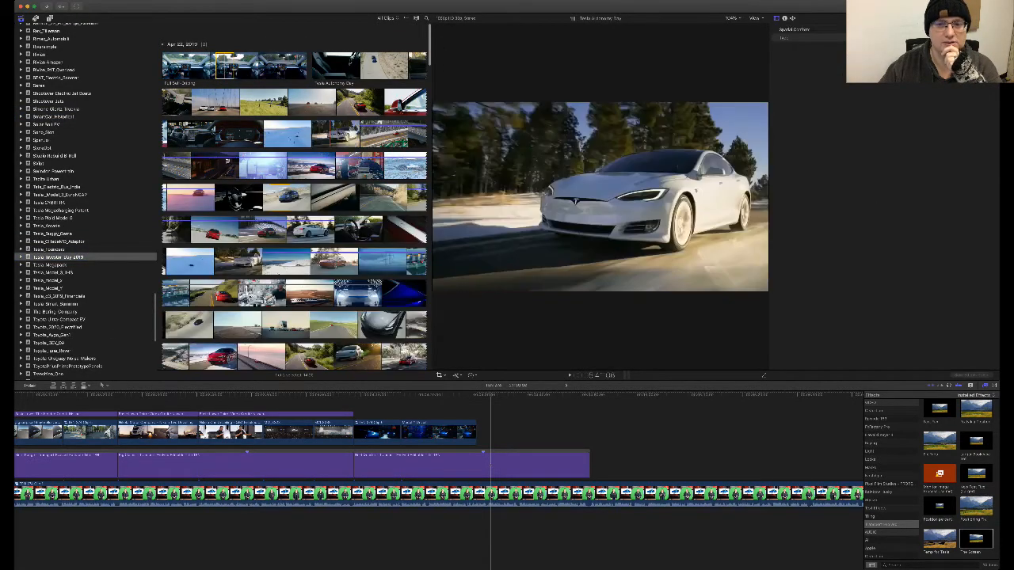
# - Add the desert driving shots of the blue Model Y from the Tesla Autonomy Day clip directly after the last B-roll clip
pyautogui.scroll(1, 261, 115)
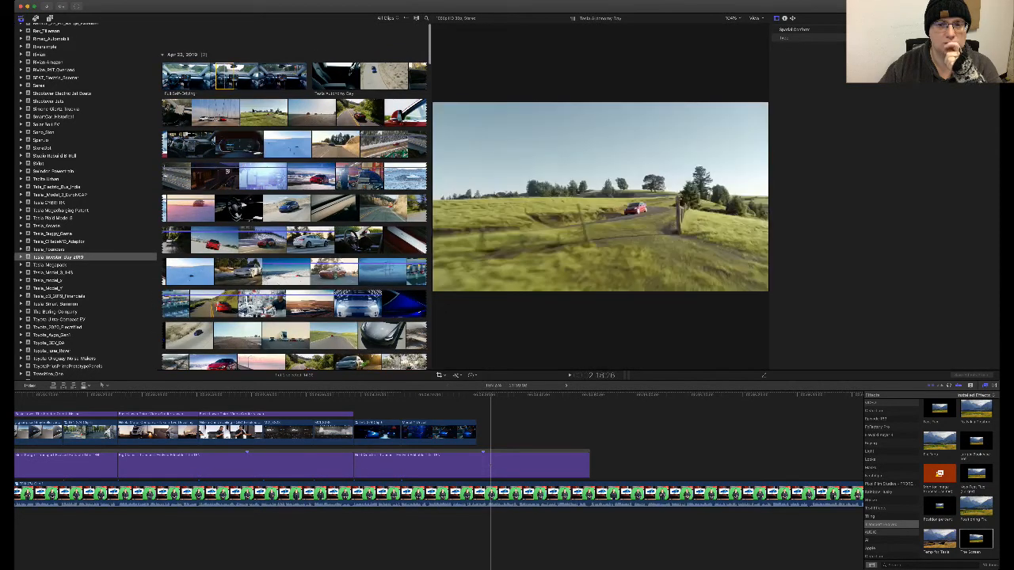
pyautogui.scroll(-2, 269, 115)
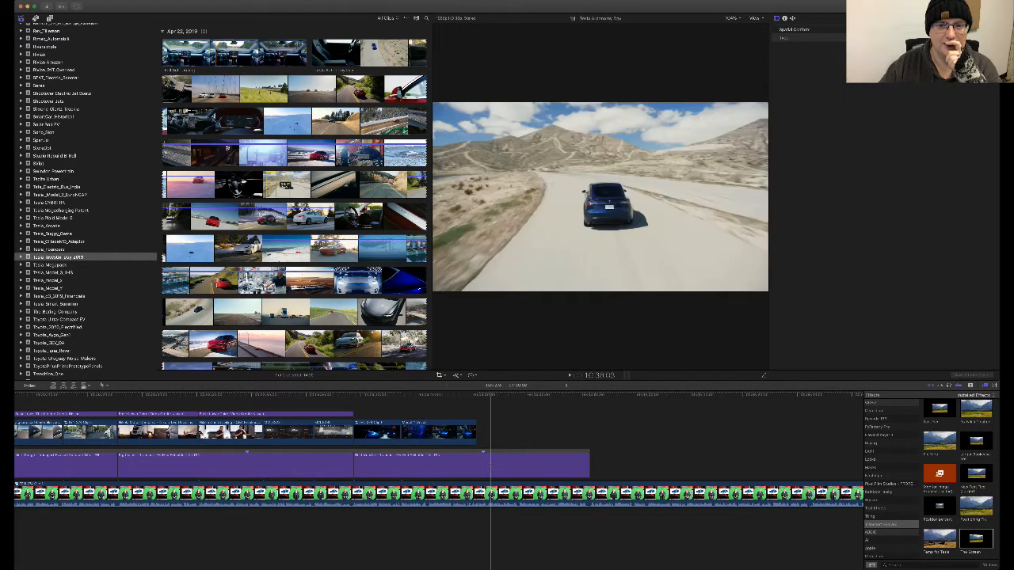
pyautogui.moveTo(277, 181); pyautogui.dragTo(485, 431)
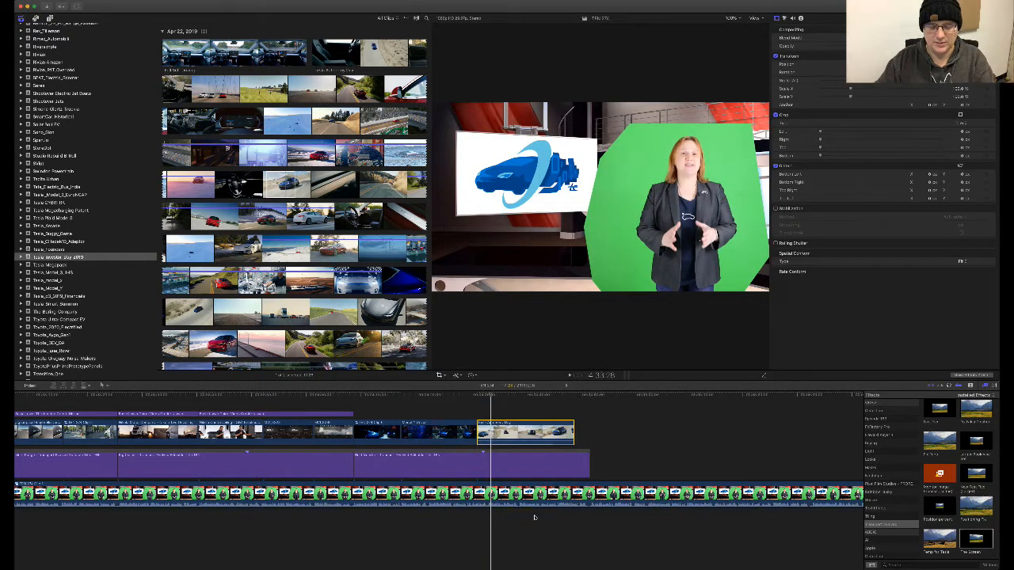
# - Detach the audio from the new Tesla Autonomy Day clip and delete the detached audio
pyautogui.hotkey('ctrl', 'shift', 's')
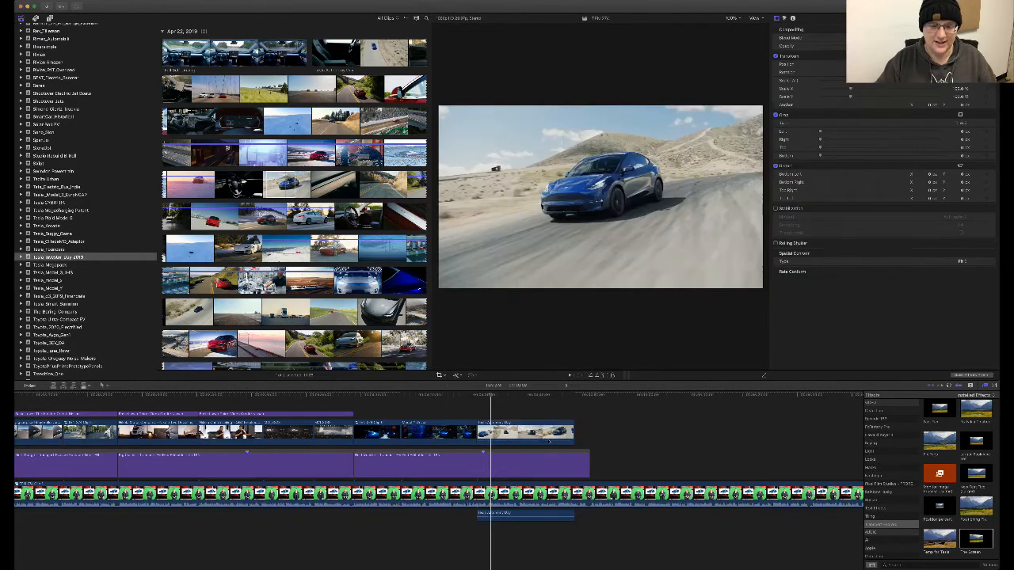
pyautogui.click(540, 516)
pyautogui.press('BackSpace')
# - Crop a thin strip off all four edges of the Tesla Autonomy Day clip
pyautogui.click(504, 432)
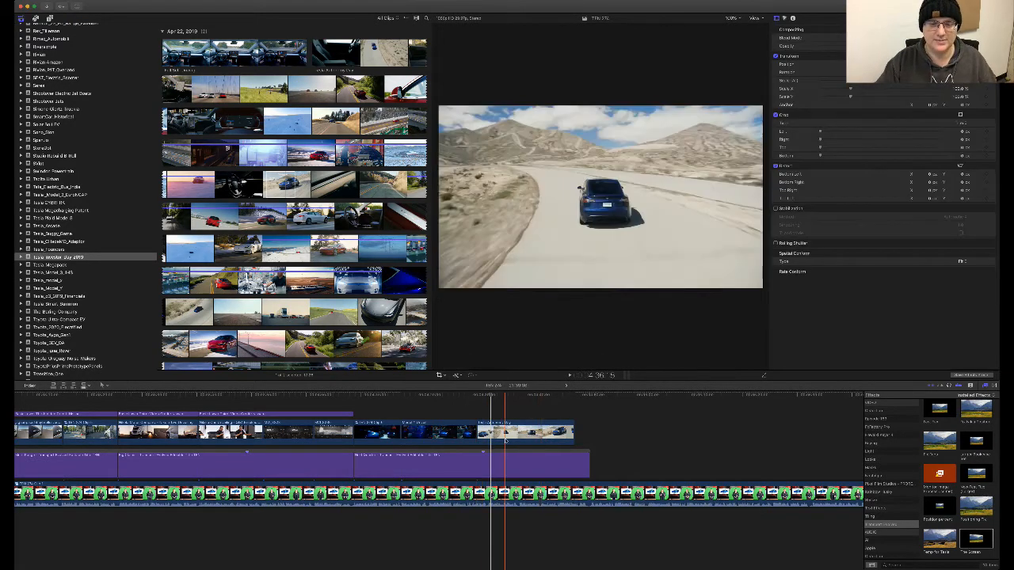
pyautogui.click(476, 394)
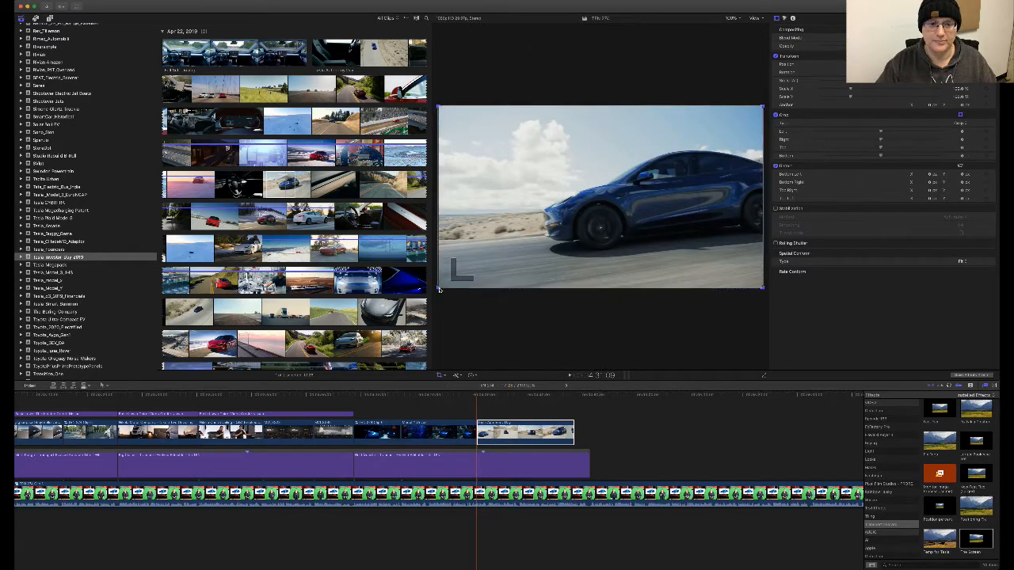
pyautogui.moveTo(441, 290); pyautogui.dragTo(443, 289)
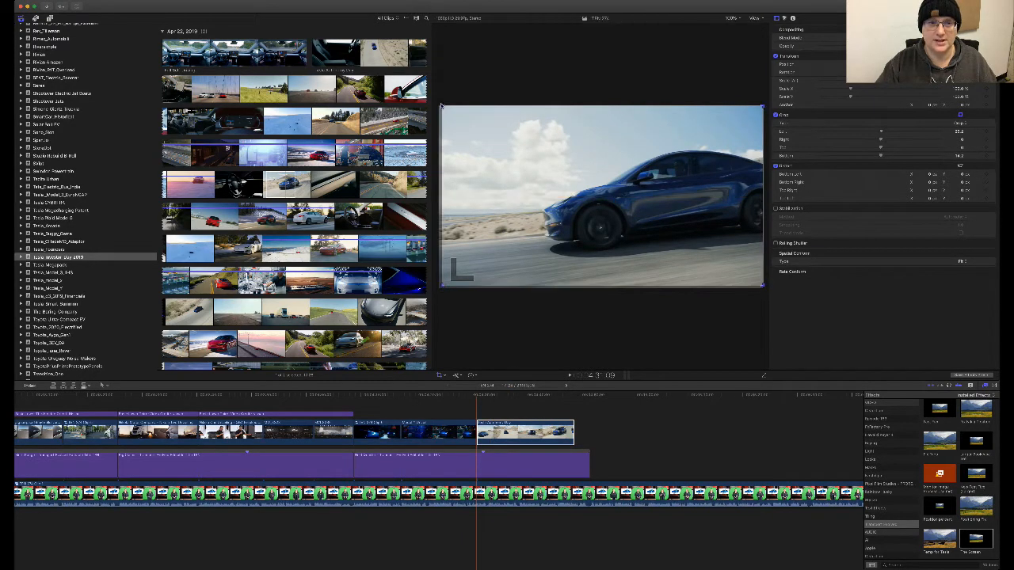
pyautogui.moveTo(443, 109); pyautogui.dragTo(448, 110)
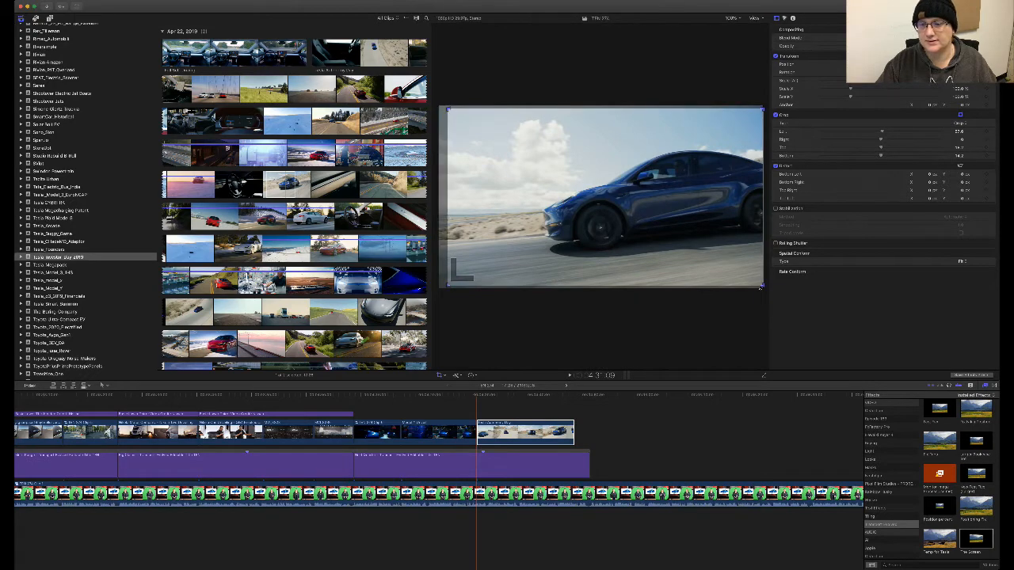
pyautogui.moveTo(756, 286); pyautogui.dragTo(750, 281)
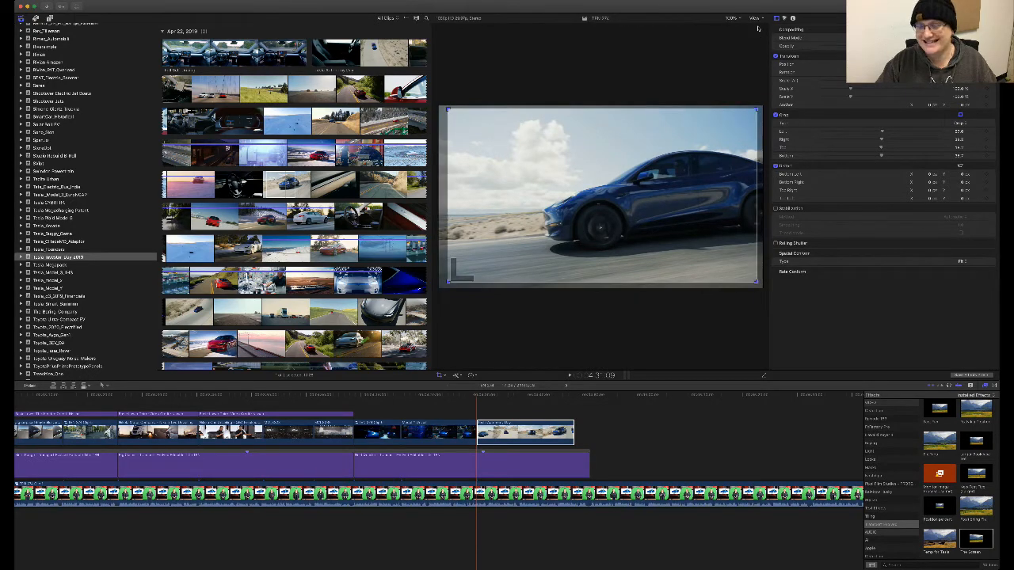
pyautogui.click(755, 38)
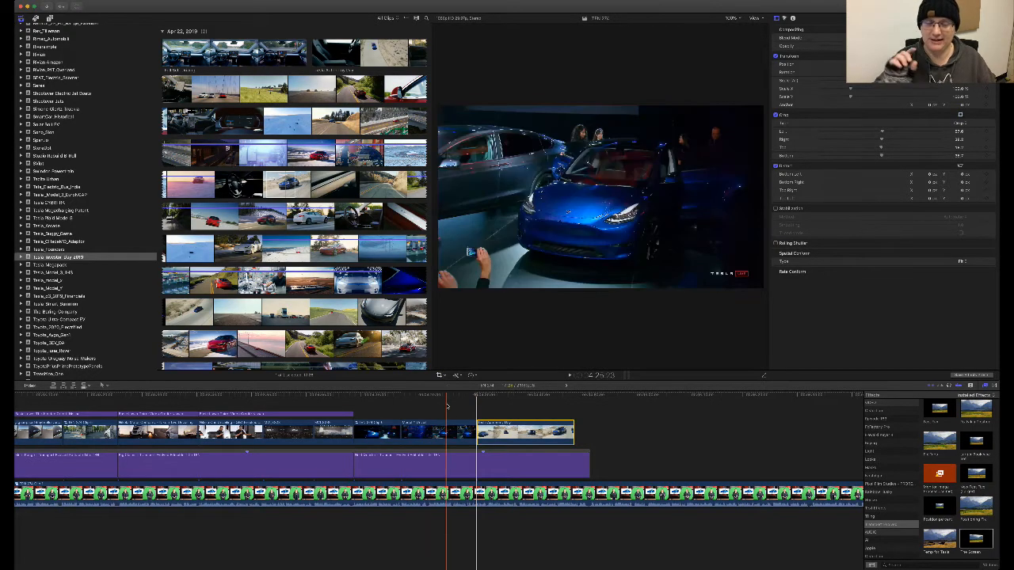
# - Play the timeline across the cut from the Model Y reveal clip into the new driving clip
pyautogui.click(446, 409)
pyautogui.press('space')
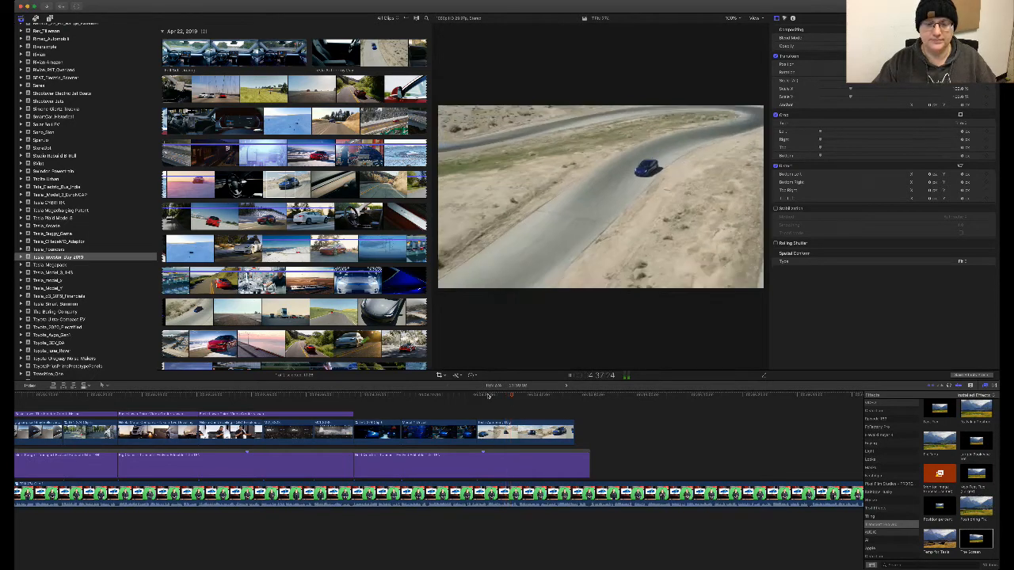
pyautogui.click(488, 396)
pyautogui.click(476, 394)
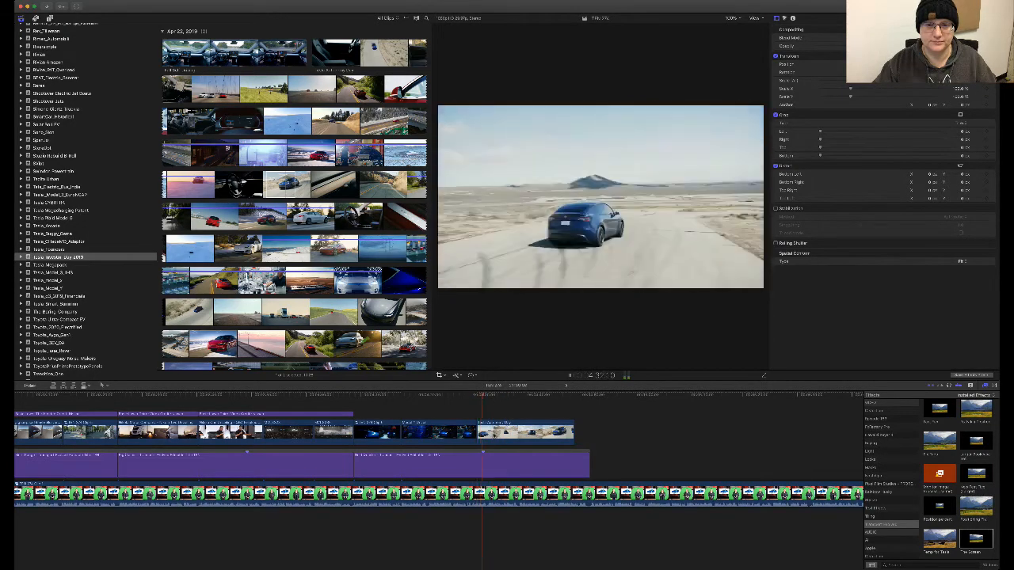
# - Extend the start of the driving clip and slide the clip earlier so it overlaps the end of the Model Y reveal clip
pyautogui.click(492, 432)
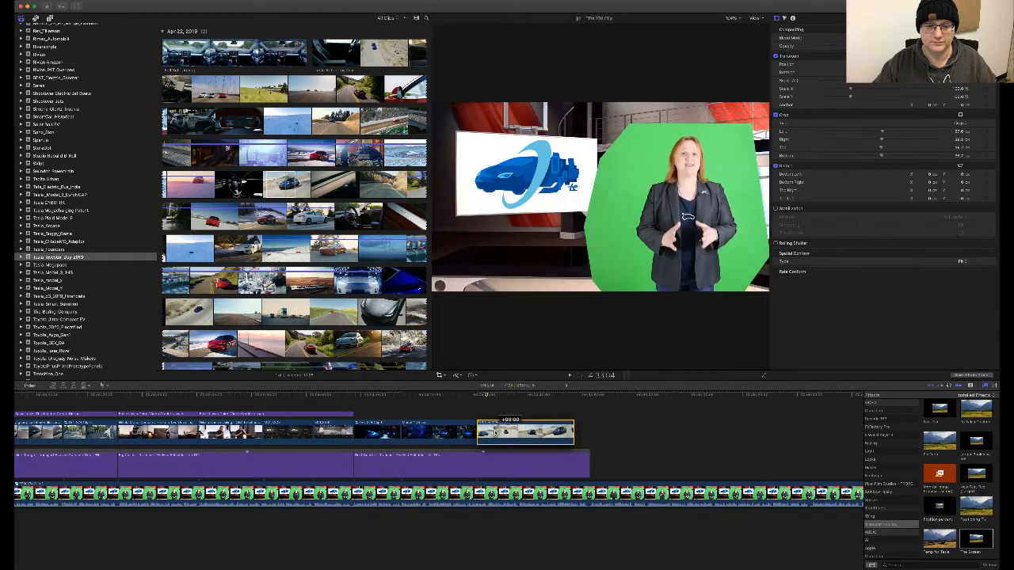
pyautogui.moveTo(495, 433); pyautogui.dragTo(476, 433)
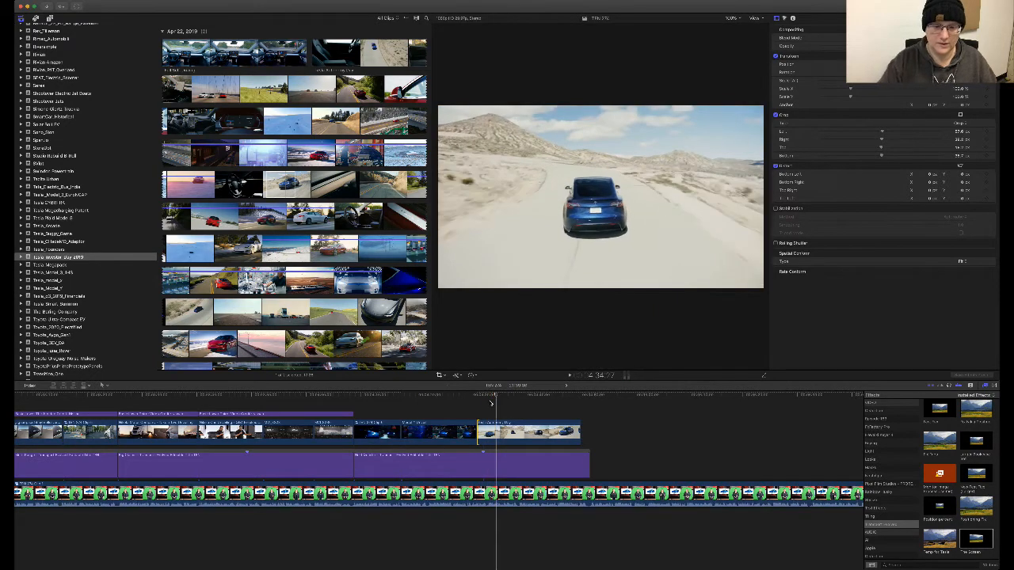
pyautogui.press('super+equal')
pyautogui.press('super+equal')
pyautogui.press('super+equal')
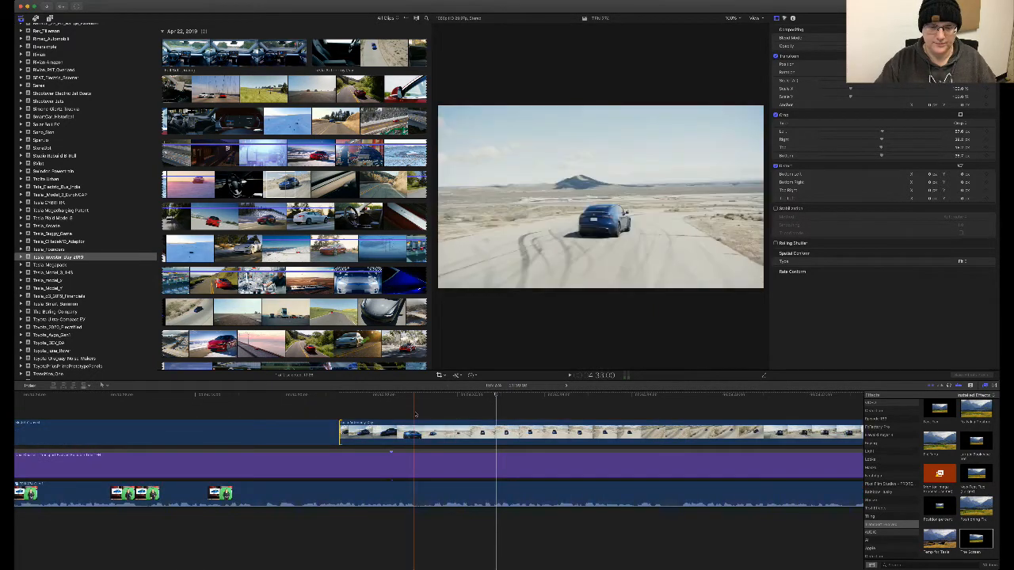
pyautogui.click(434, 395)
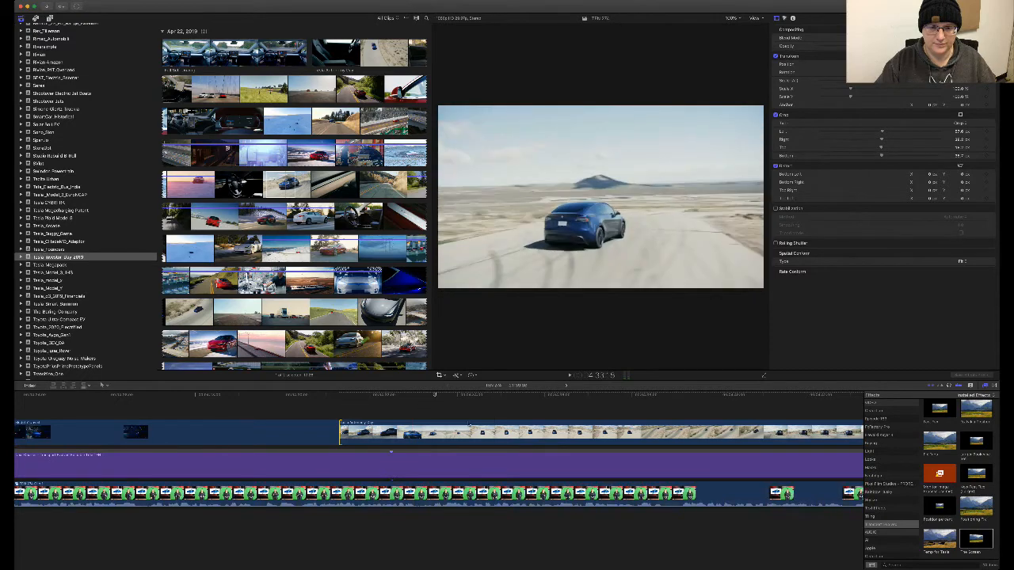
pyautogui.moveTo(340, 434); pyautogui.dragTo(300, 405)
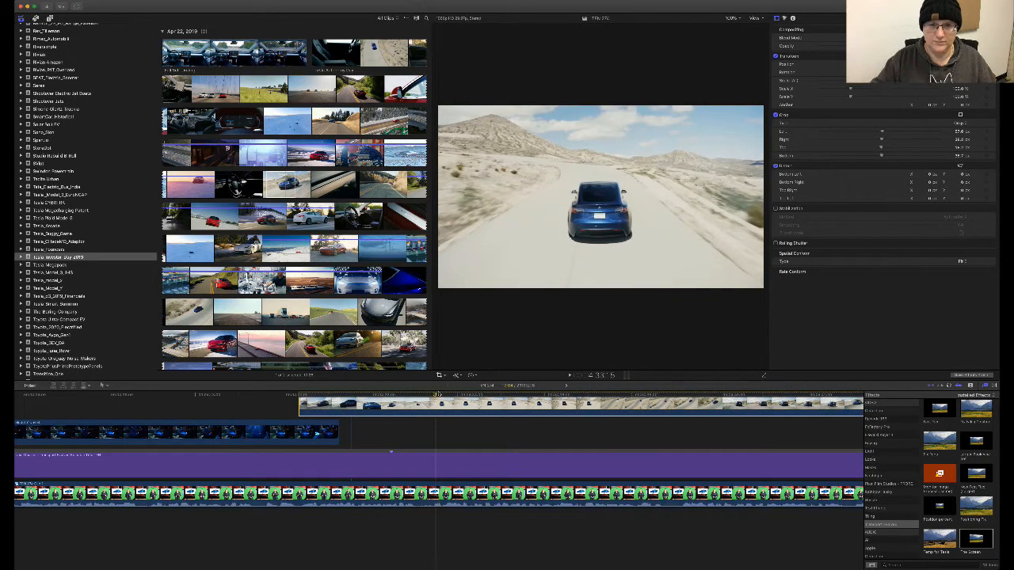
# - Step back frame by frame and play the moved driving clip to check how its shots line up with the narration
pyautogui.press('Left')
pyautogui.press('Left')
pyautogui.press('Left')
pyautogui.press('Left')
pyautogui.press('Left')
pyautogui.press('Left')
pyautogui.press('Left')
pyautogui.press('Left')
pyautogui.press('Left')
pyautogui.press('Left')
pyautogui.press('Left')
pyautogui.press('Left')
pyautogui.press('Left')
pyautogui.press('Left')
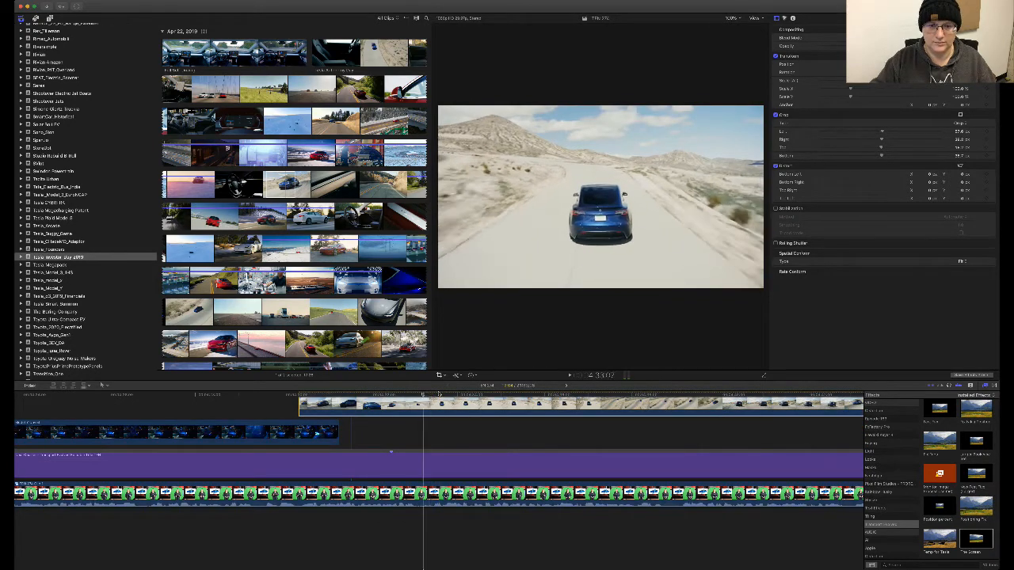
pyautogui.press('space')
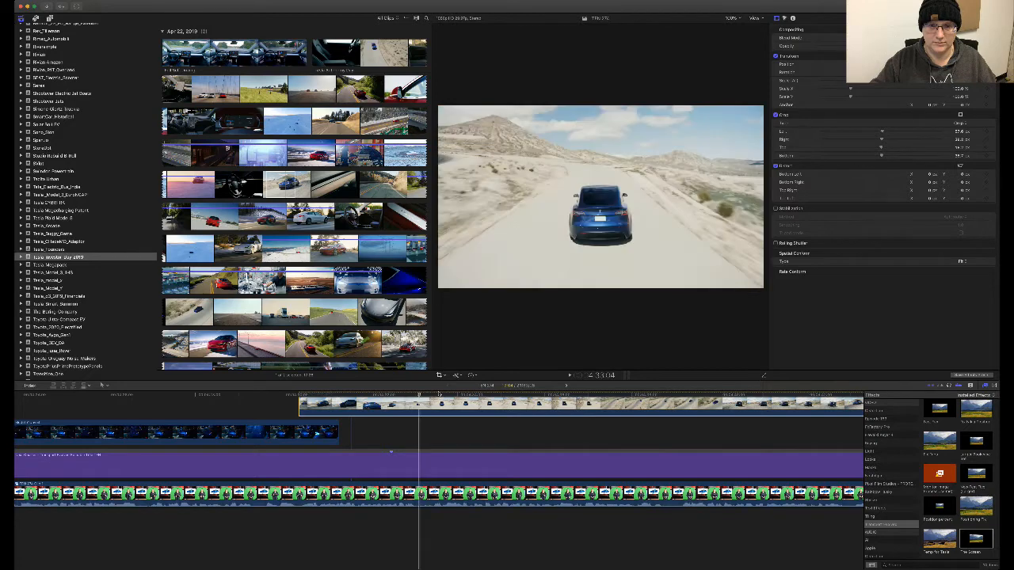
pyautogui.press('space')
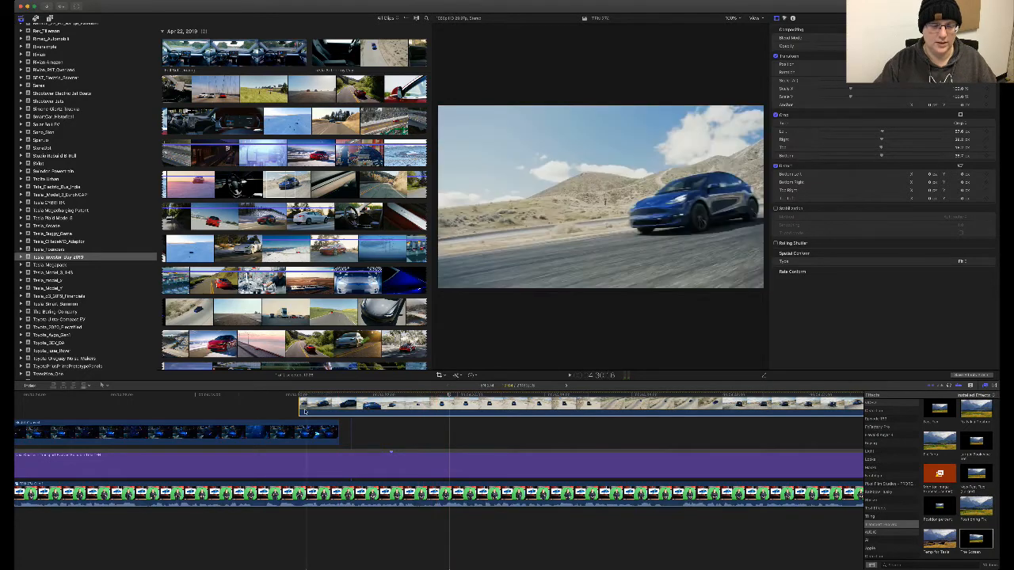
# - Trim the driving clip's start to meet the end of the Model Y reveal clip, and roll the cut between them earlier
pyautogui.moveTo(301, 409); pyautogui.dragTo(339, 412)
pyautogui.click(336, 397)
pyautogui.press('space')
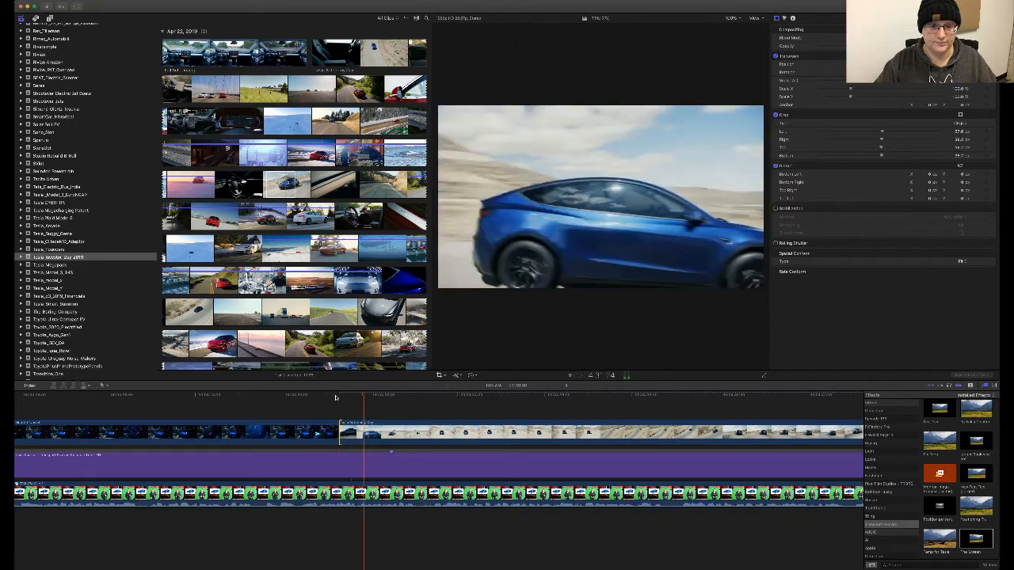
pyautogui.moveTo(339, 432); pyautogui.dragTo(257, 437)
pyautogui.press('space')
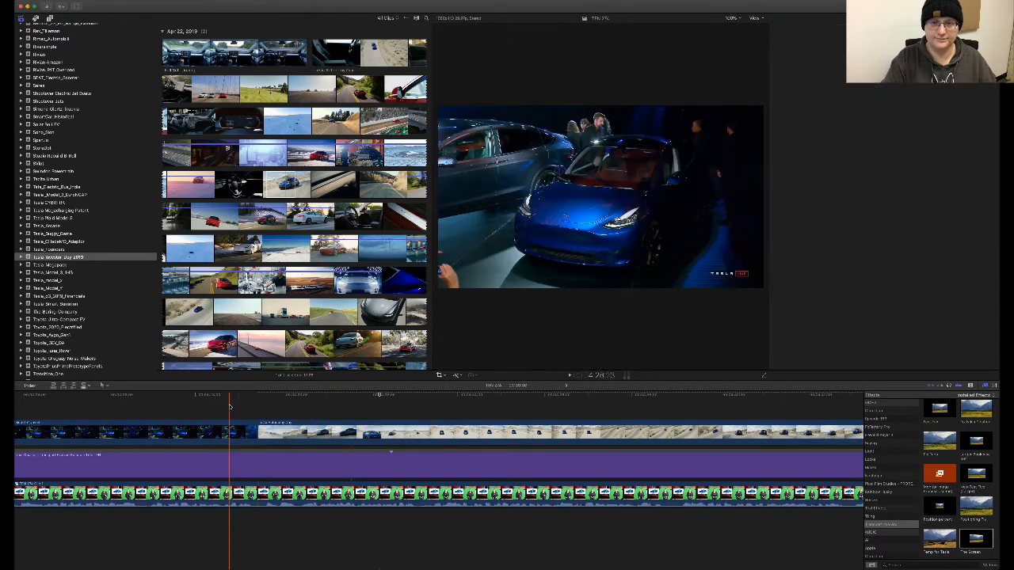
# - Trim the start of the driving clip slightly later, leaving a gap after the Model Y reveal clip, and play from there
pyautogui.press('super+minus')
pyautogui.press('super+minus')
pyautogui.press('super+minus')
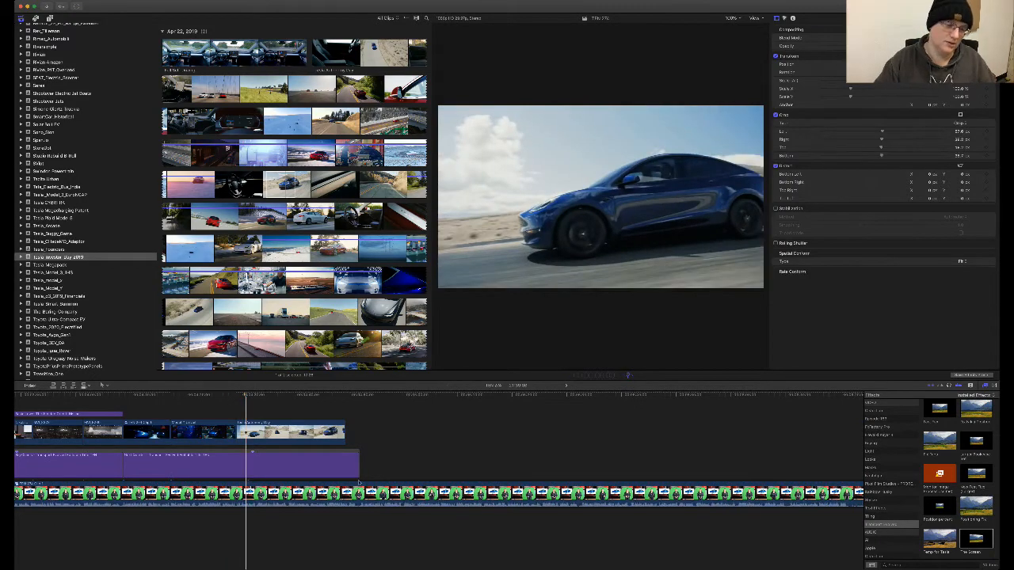
pyautogui.hscroll(-5, 321, 455)
pyautogui.hscroll(3, 499, 445)
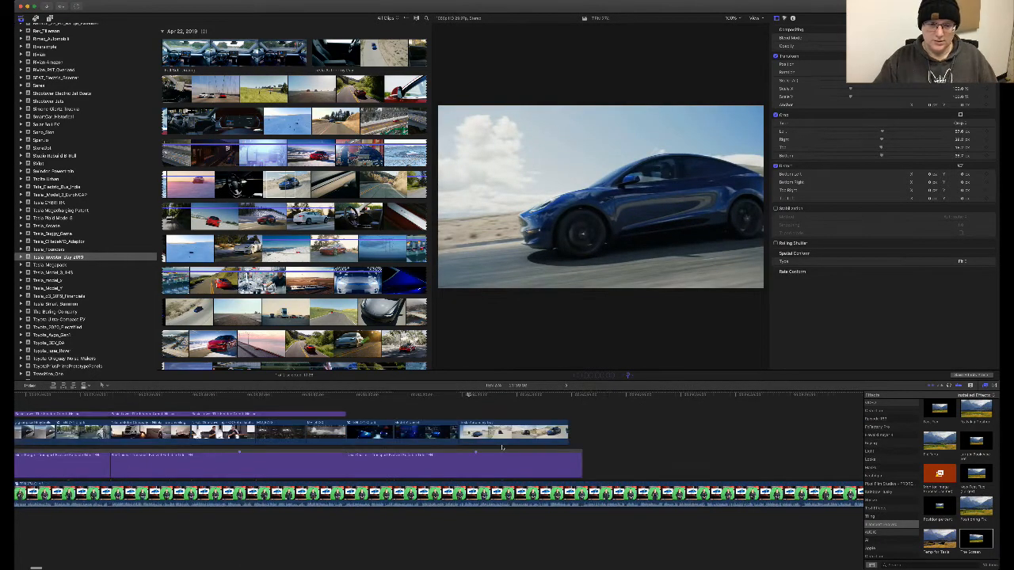
pyautogui.click(452, 441)
pyautogui.click(455, 441)
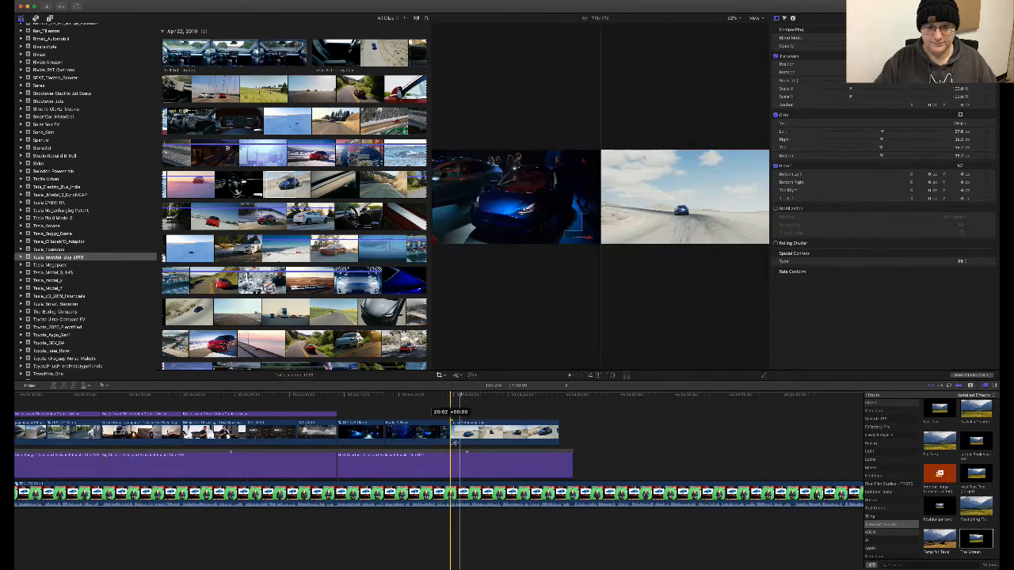
pyautogui.moveTo(455, 442); pyautogui.dragTo(460, 441)
pyautogui.press('space')
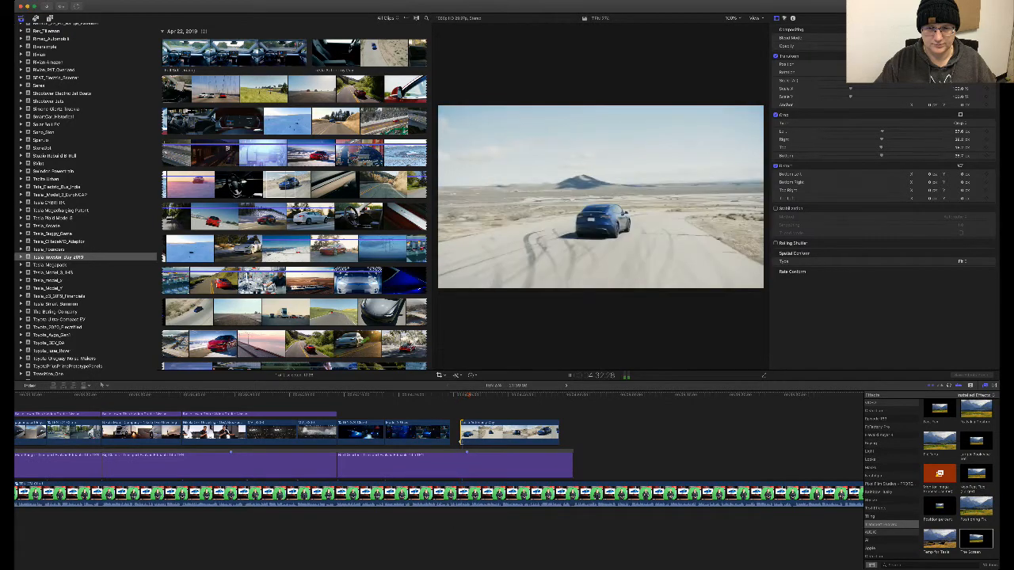
# - Trim the driving clip's start further so it opens within the shot following the blue car from behind
pyautogui.press('super+equal')
pyautogui.press('super+equal')
pyautogui.press('super+equal')
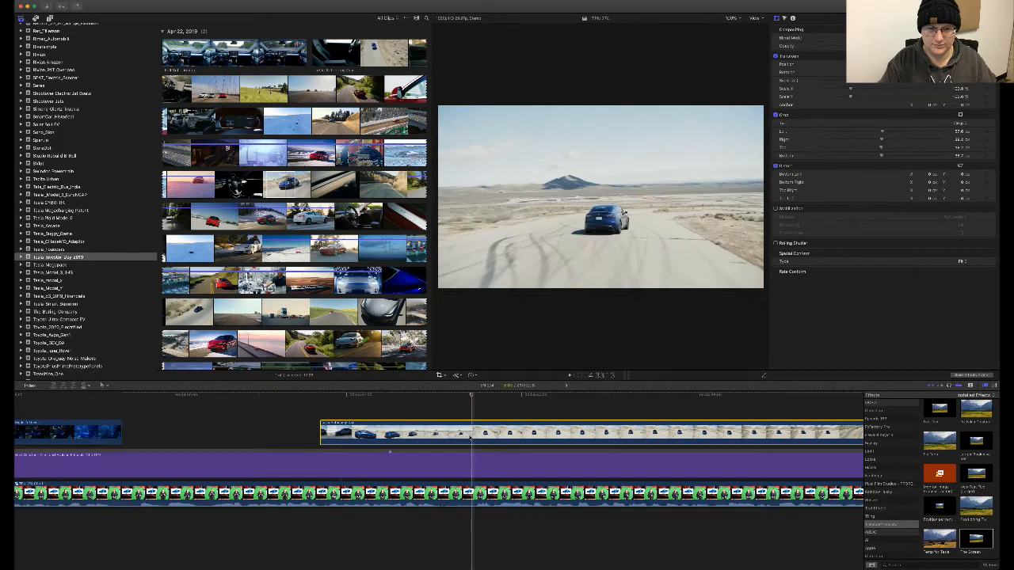
pyautogui.hscroll(5, 470, 438)
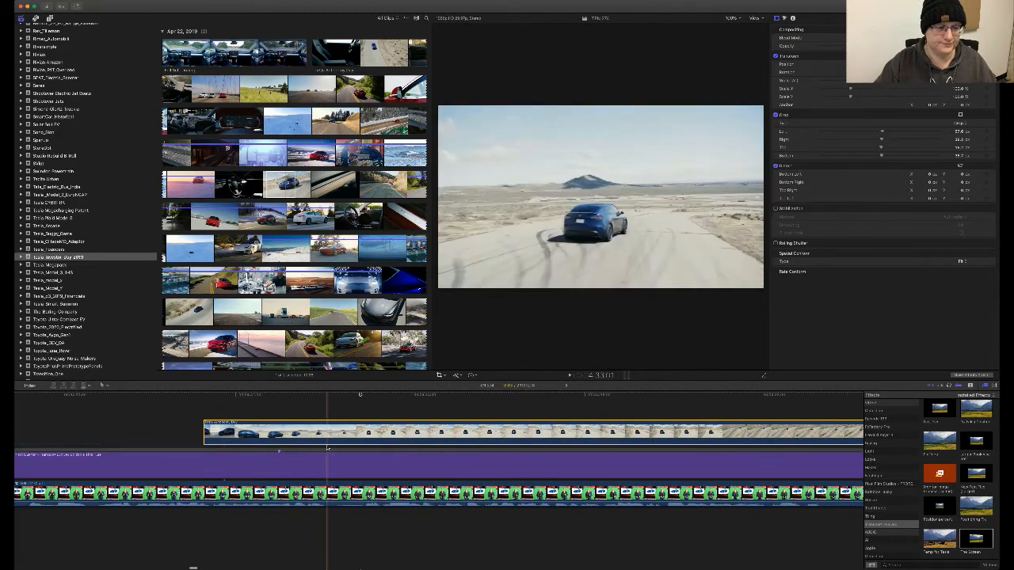
pyautogui.moveTo(204, 431); pyautogui.dragTo(357, 440)
# - Extend the end of the Model Y reveal clip to meet the driving clip's new start
pyautogui.hscroll(-8, 547, 452)
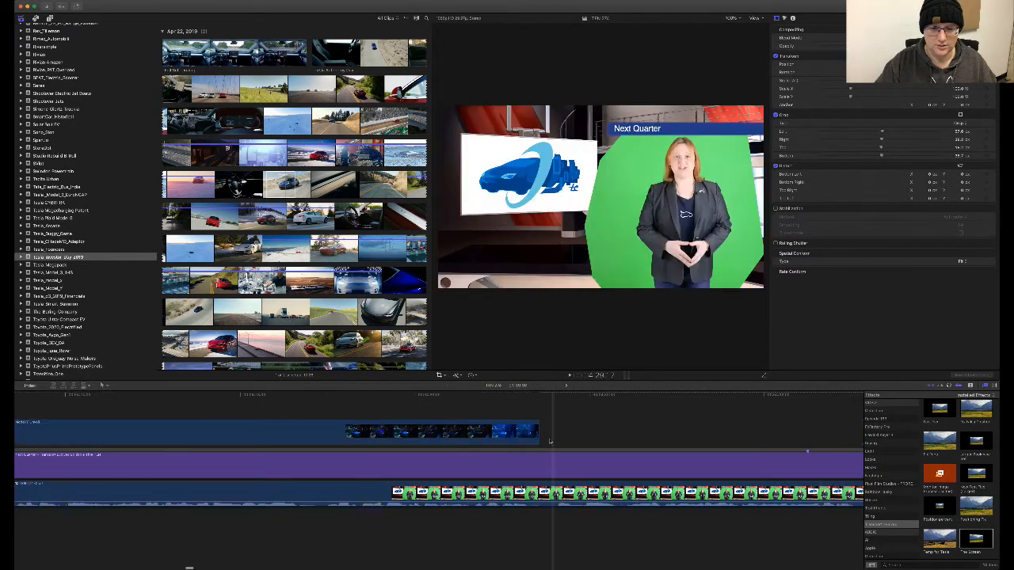
pyautogui.moveTo(541, 441); pyautogui.dragTo(796, 441)
pyautogui.hscroll(10, 797, 441)
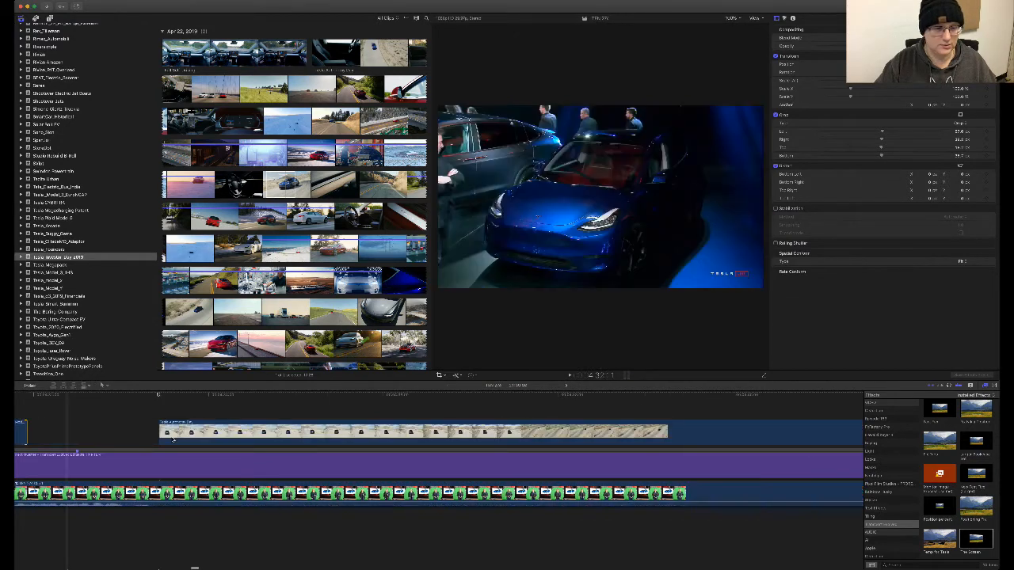
pyautogui.hscroll(-2, 173, 440)
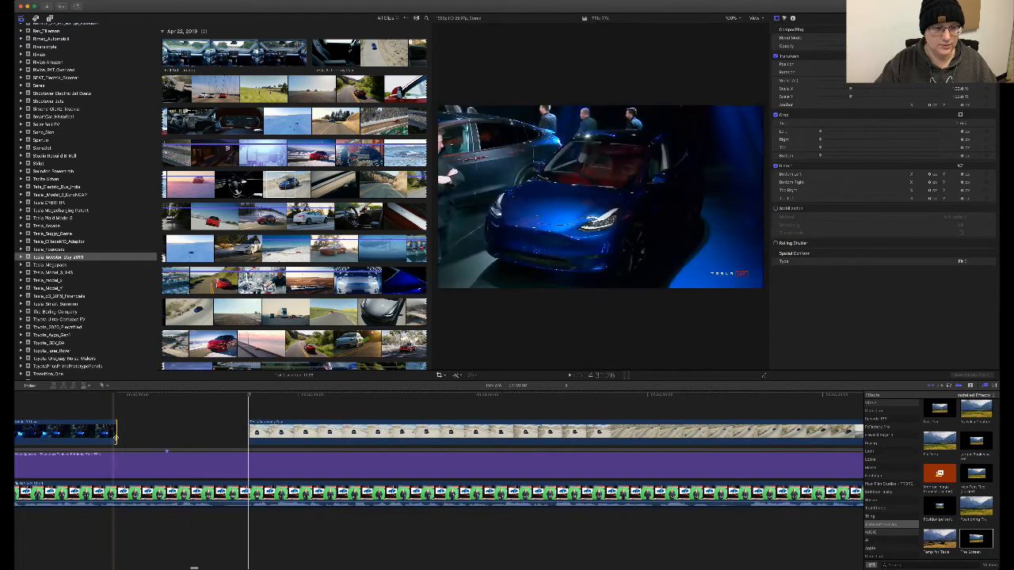
pyautogui.moveTo(116, 436); pyautogui.dragTo(247, 436)
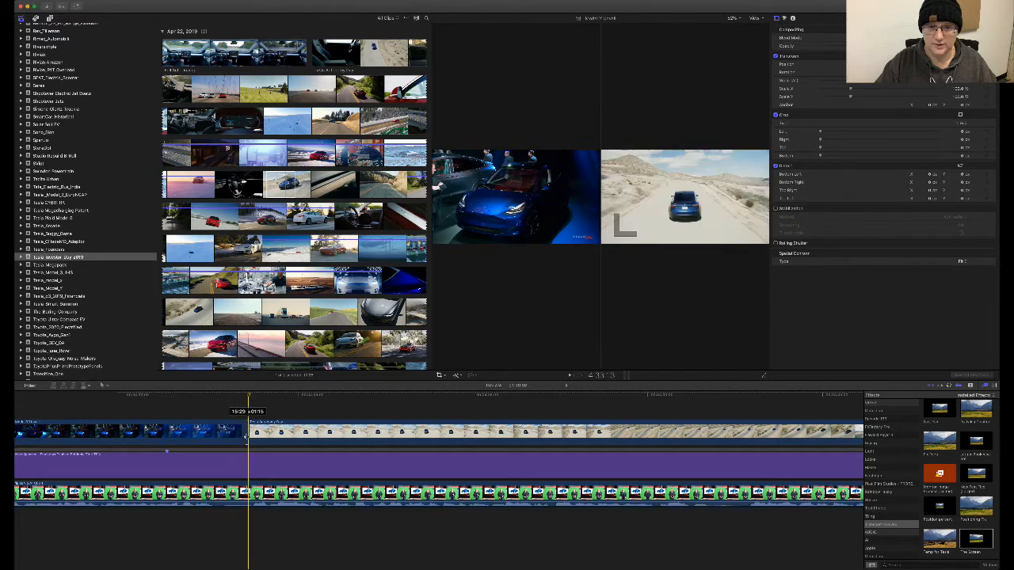
# - Play the timeline from the reveal clip across the adjusted cut into the driving clip
pyautogui.hscroll(-6, 130, 415)
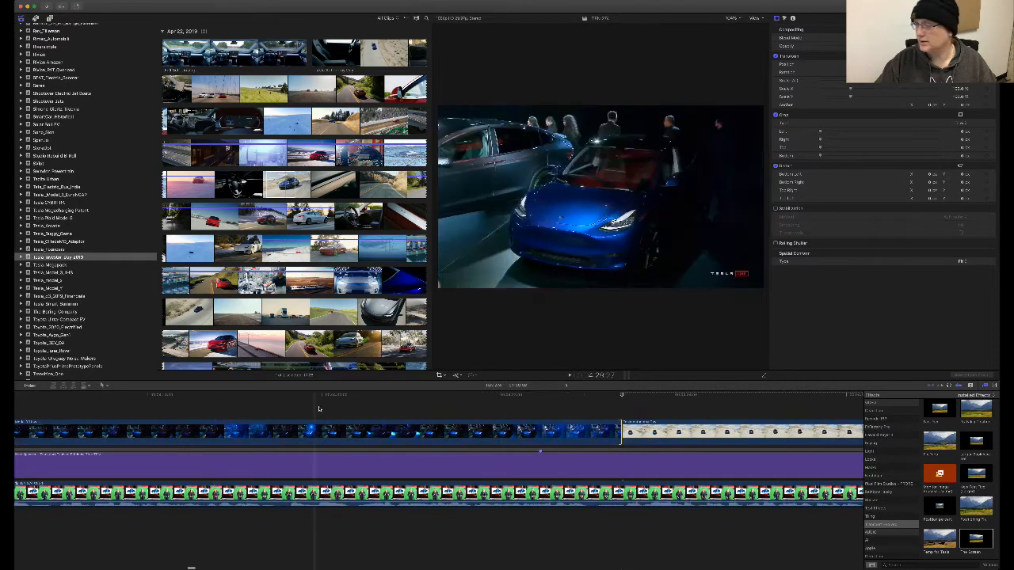
pyautogui.press('space')
pyautogui.hscroll(3, 448, 441)
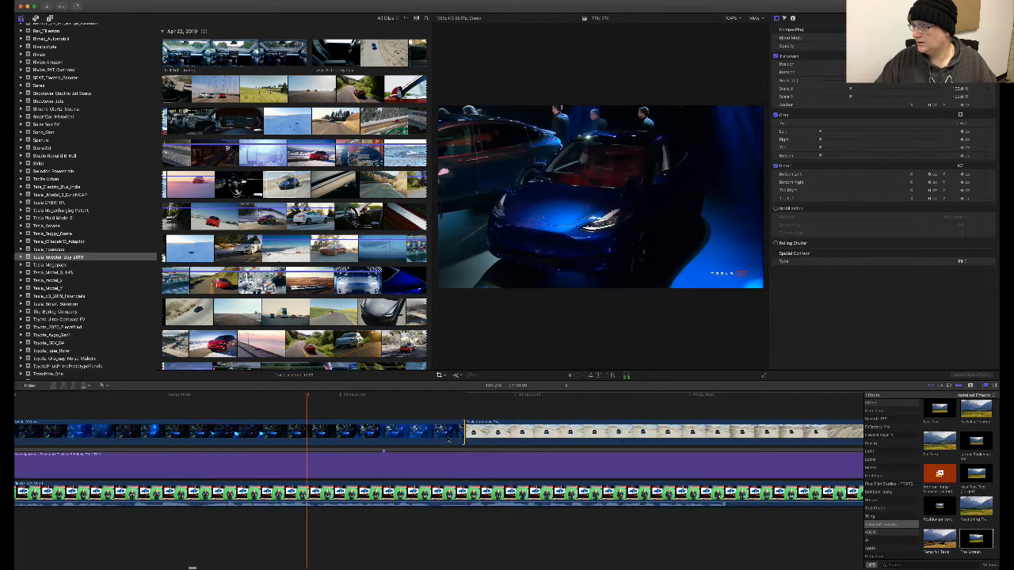
pyautogui.hscroll(3, 448, 440)
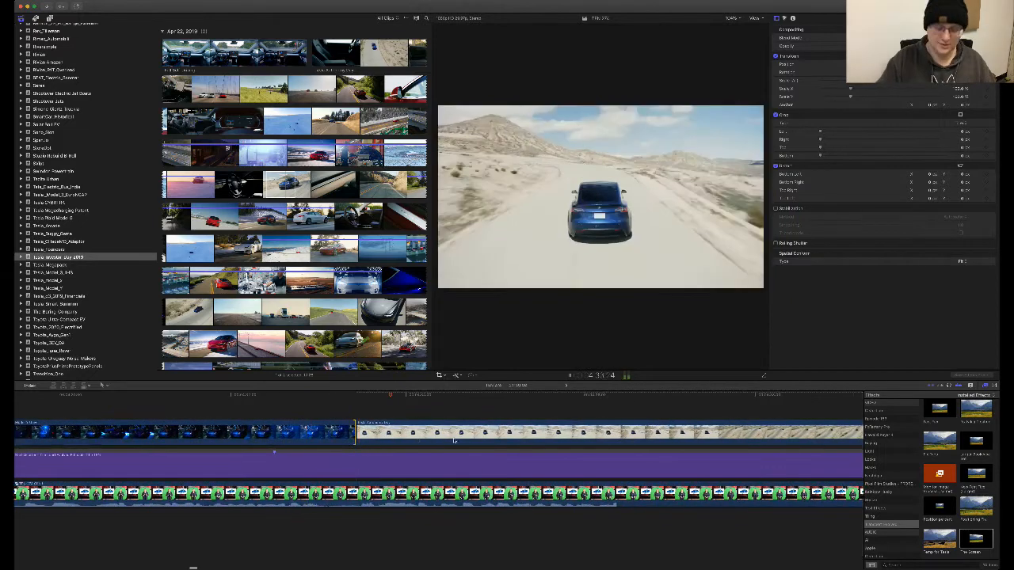
# - Play on through the driving clip and trim its end back to just after the shot of the blue car from the front
pyautogui.press('super+minus')
pyautogui.press('super+minus')
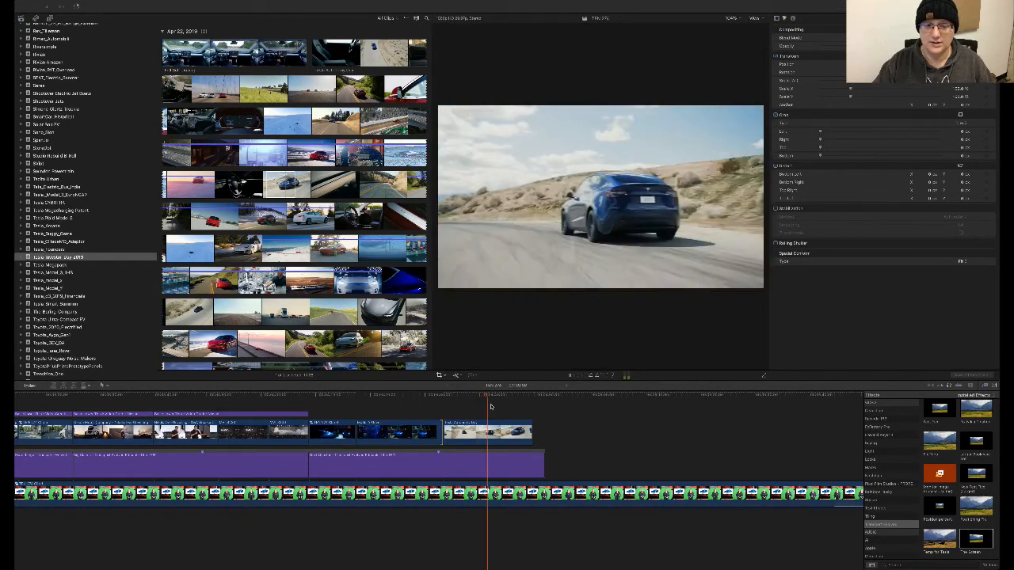
pyautogui.click(491, 407)
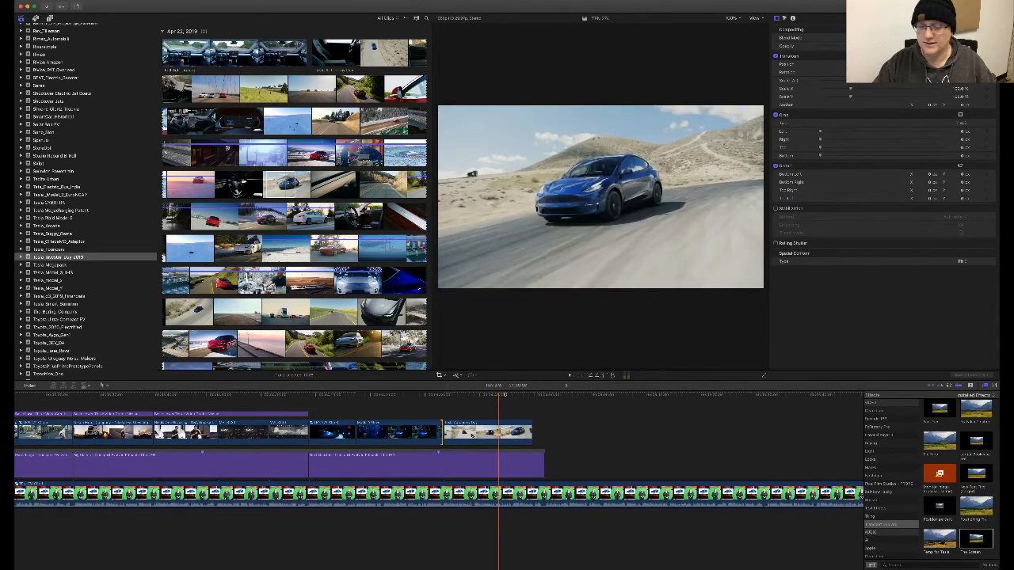
pyautogui.press('space')
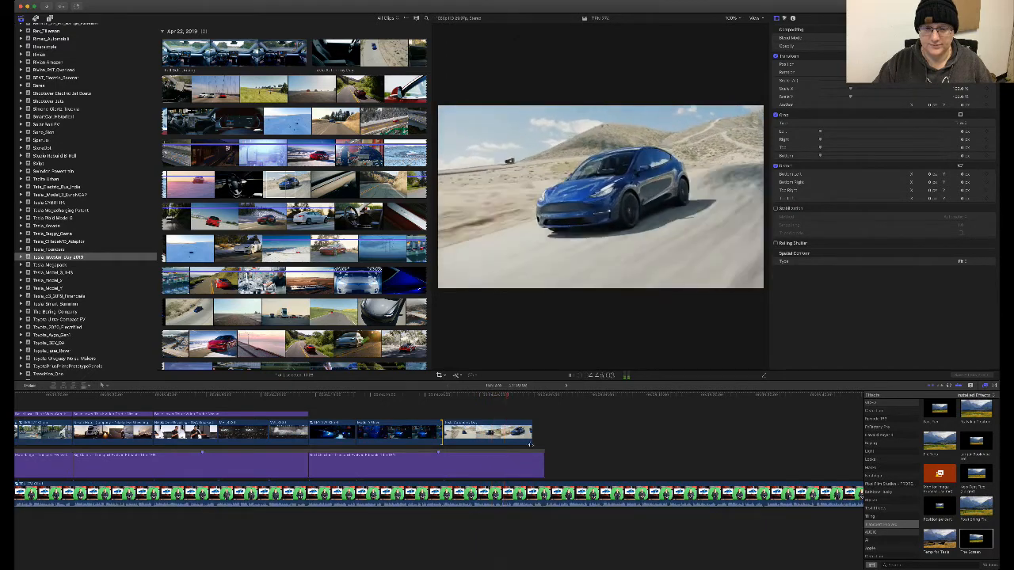
pyautogui.moveTo(532, 442); pyautogui.dragTo(511, 442)
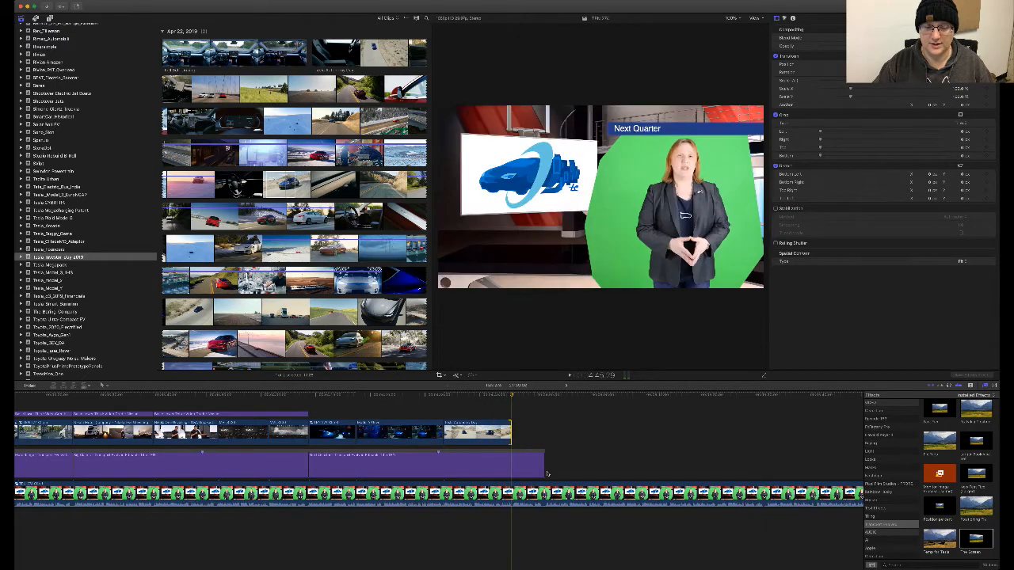
# - Add a short range of dark blue car close-ups directly after the driving clip and trim its end to match the Next Quarter title
pyautogui.click(401, 282)
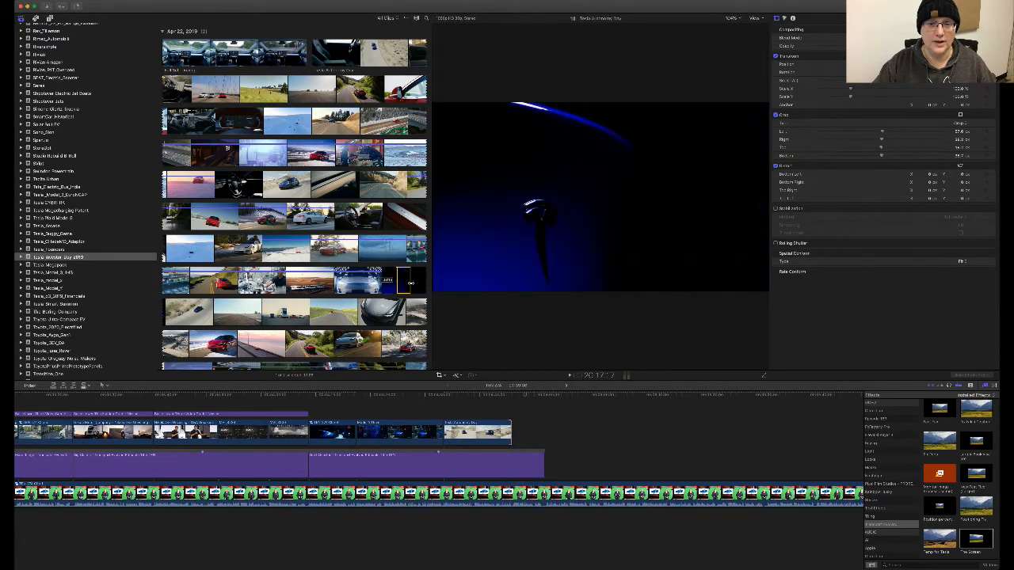
pyautogui.moveTo(402, 284); pyautogui.dragTo(515, 408)
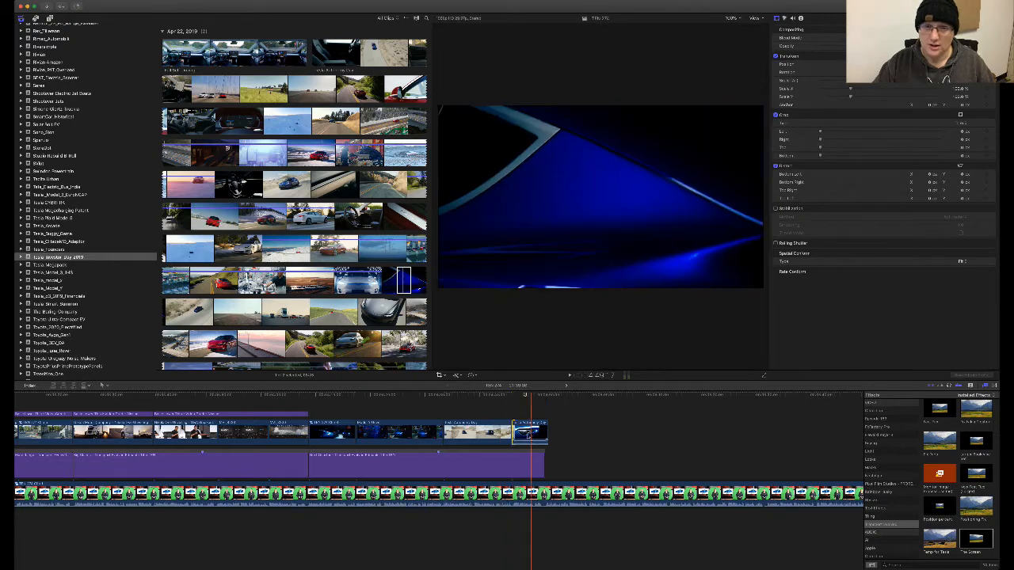
pyautogui.press('space')
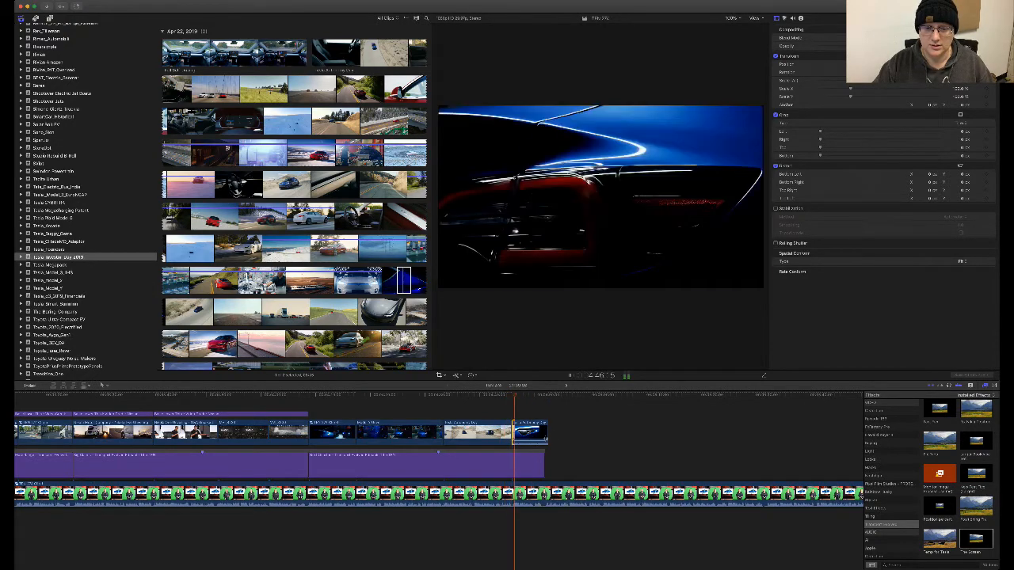
pyautogui.moveTo(547, 438); pyautogui.dragTo(544, 437)
# - Detach the audio of the new close-up clip and delete it
pyautogui.hotkey('ctrl', 'shift', 's')
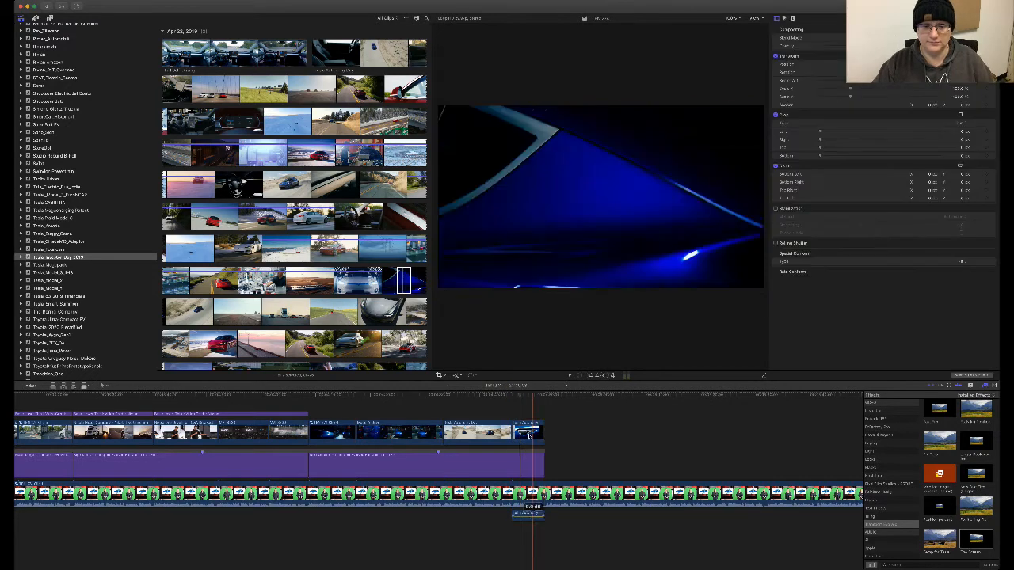
pyautogui.press('space')
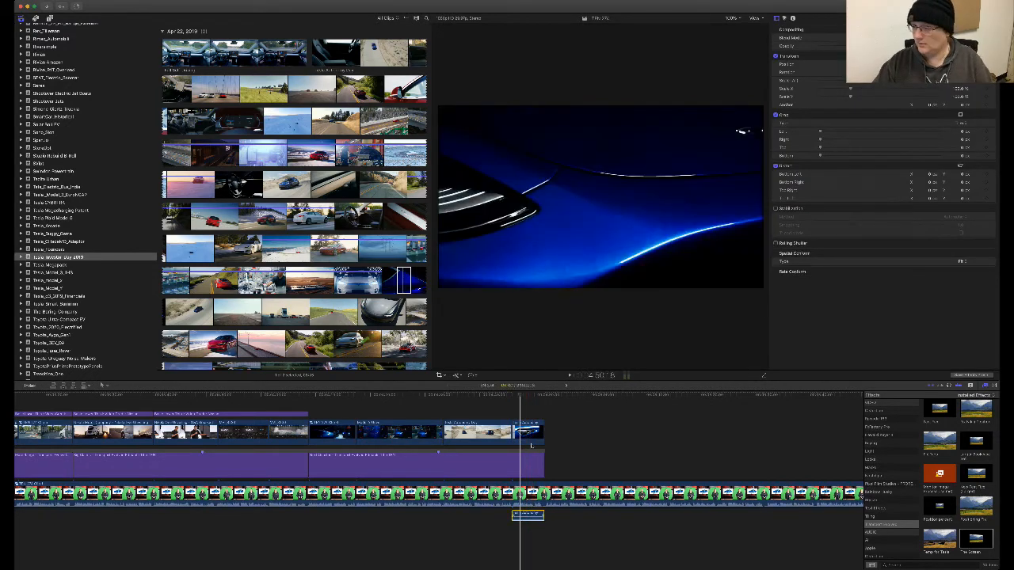
pyautogui.press('Delete')
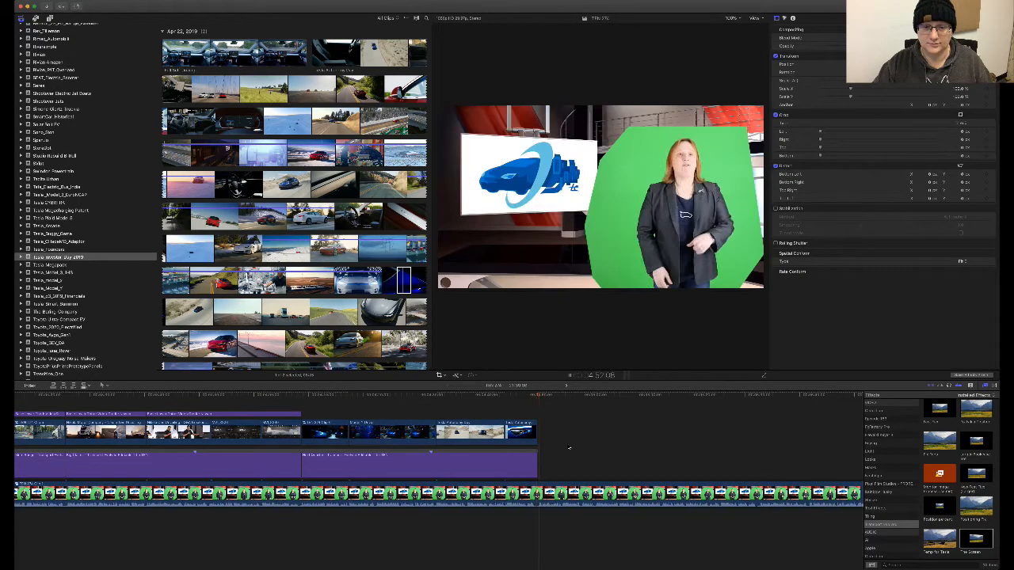
# - Set the close-up clip's crop type to Crop and pull its lower corners slightly inward to remove the black edges
pyautogui.click(520, 432)
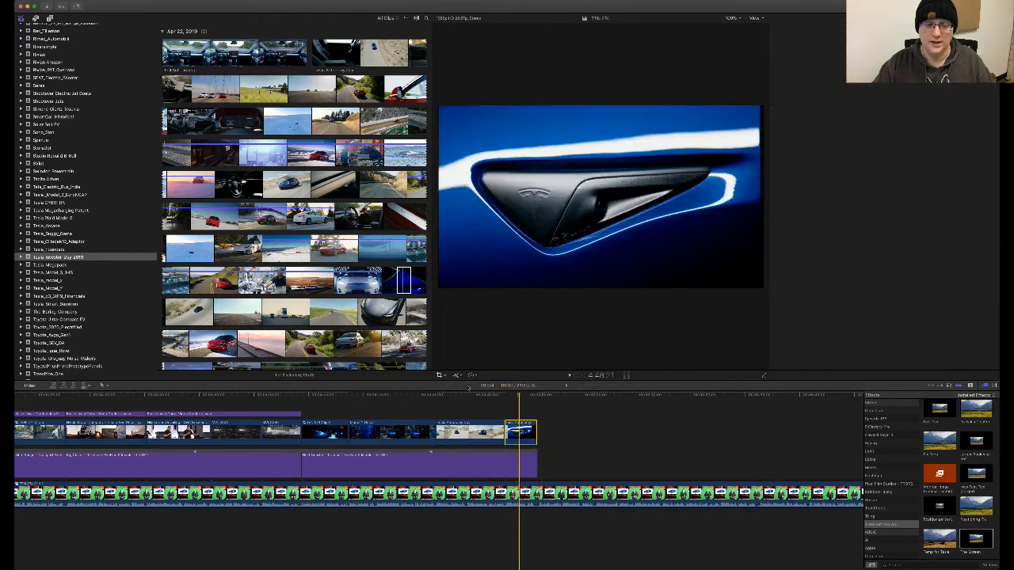
pyautogui.click(441, 375)
pyautogui.click(441, 375)
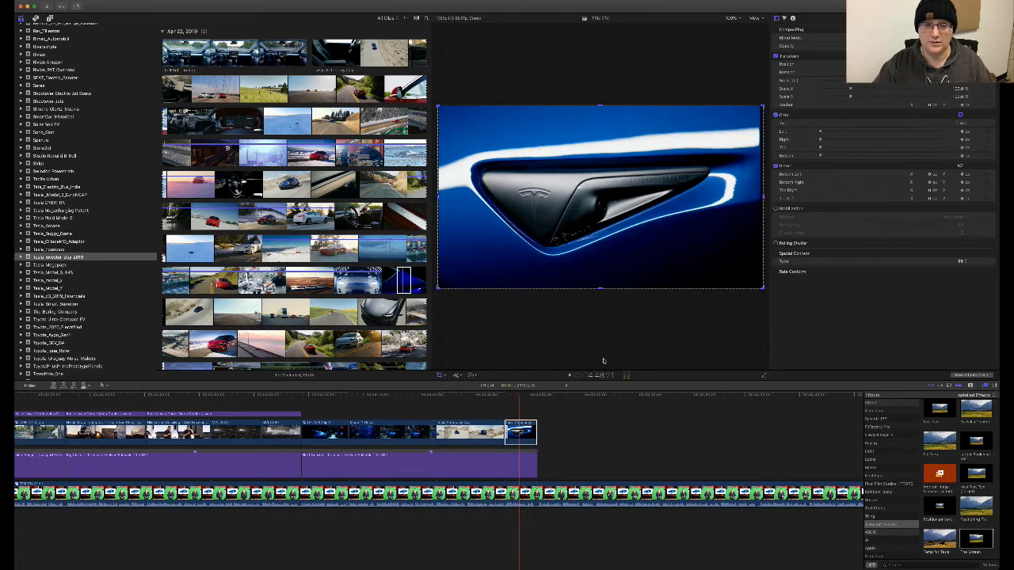
pyautogui.click(595, 364)
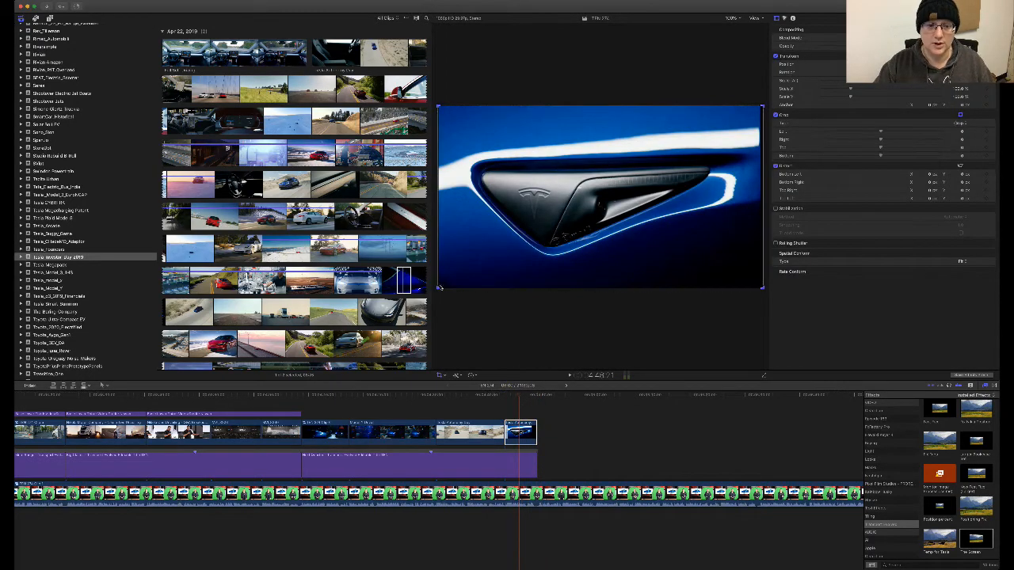
pyautogui.moveTo(437, 291); pyautogui.dragTo(442, 285)
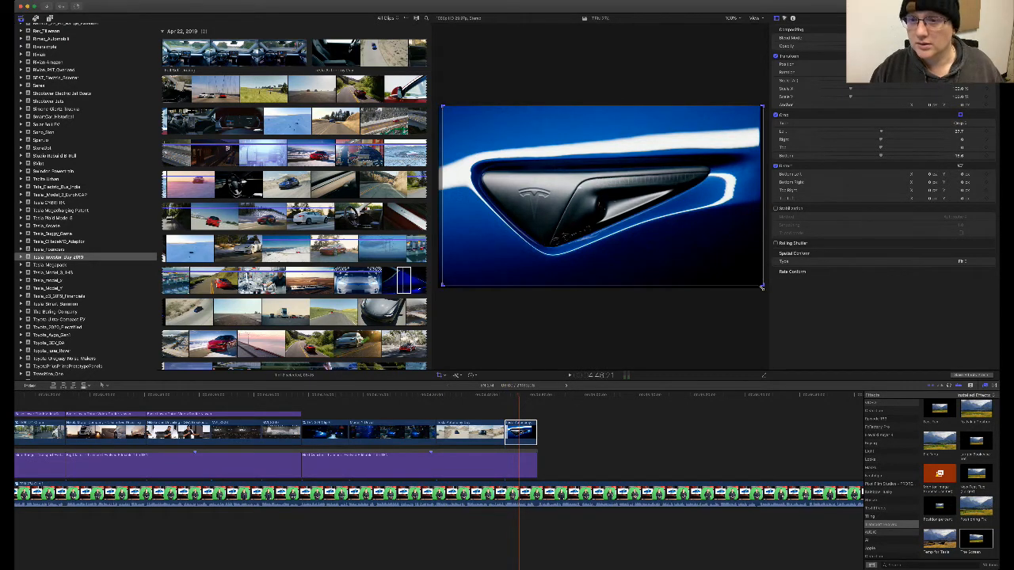
pyautogui.moveTo(761, 288); pyautogui.dragTo(758, 283)
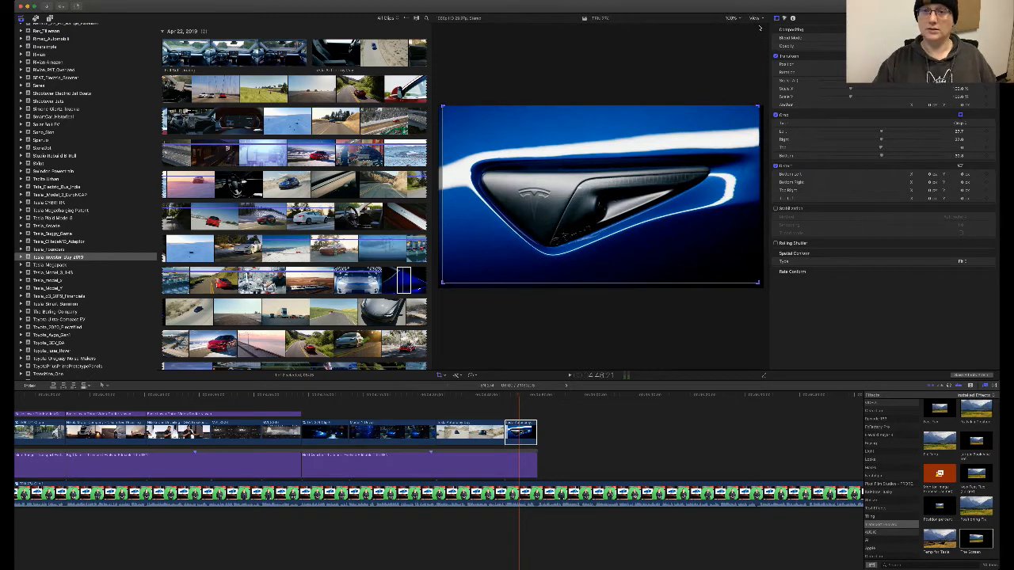
pyautogui.click(759, 28)
# - Turn the cropped close-up clip into a compound clip and fit it to the studio set's wall screen
pyautogui.click(524, 429)
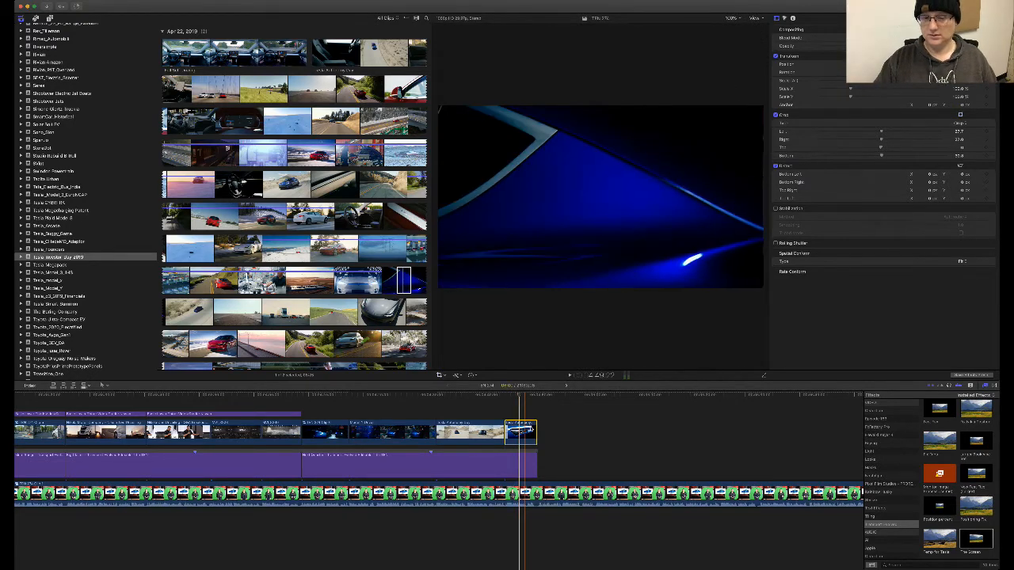
pyautogui.hotkey('alt', 'g')
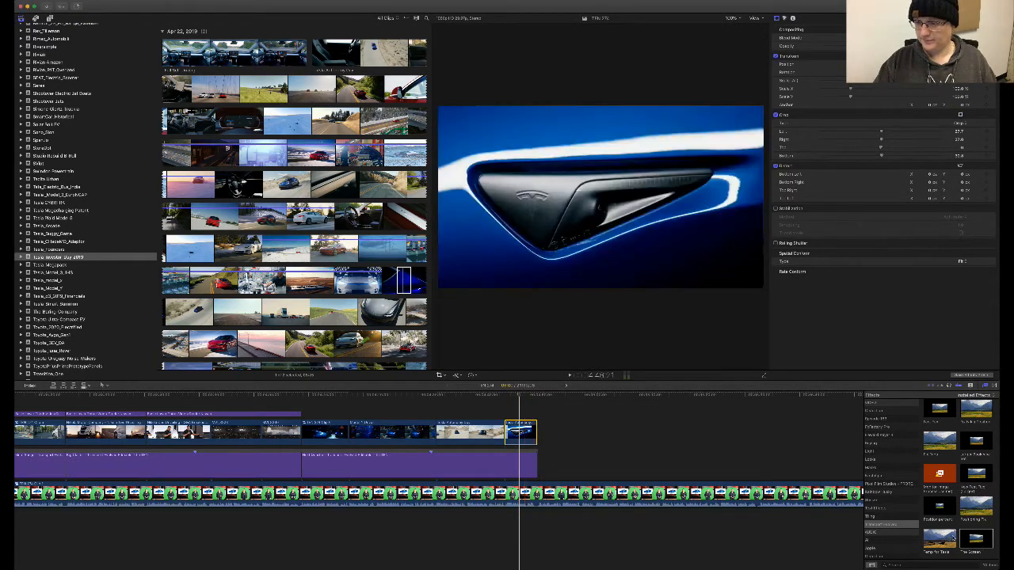
pyautogui.press('Return')
# - Paste the video credit title above the Next Quarter B-roll, fit it to the section's length, and change the credited source to Tesla
pyautogui.click(301, 414)
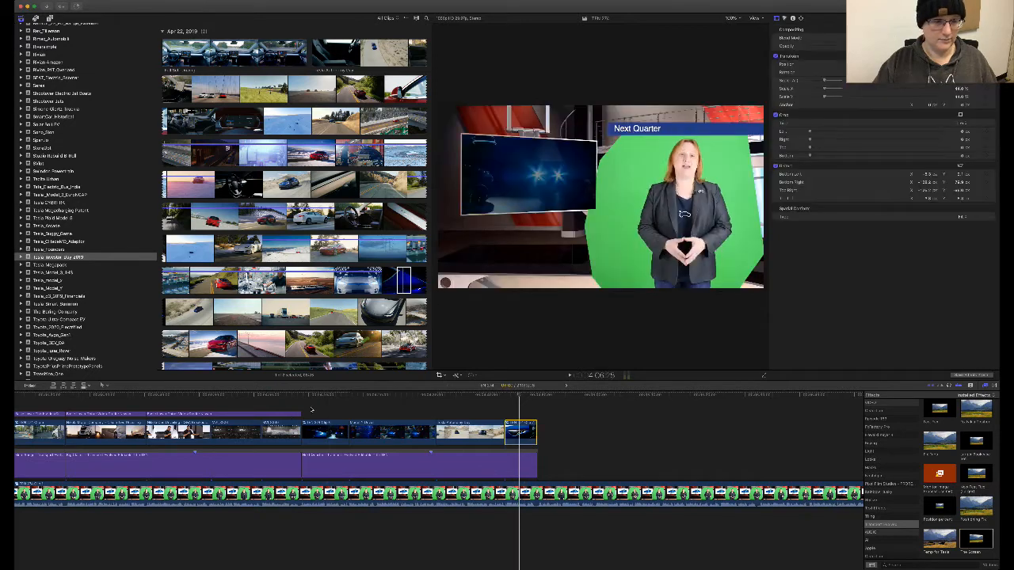
pyautogui.press('super+v')
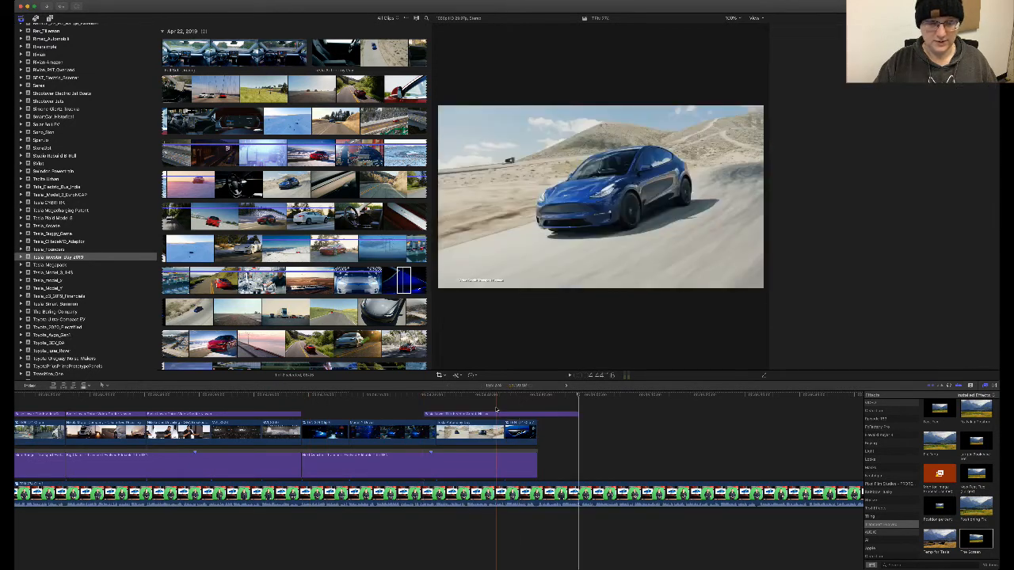
pyautogui.moveTo(484, 412); pyautogui.dragTo(525, 414)
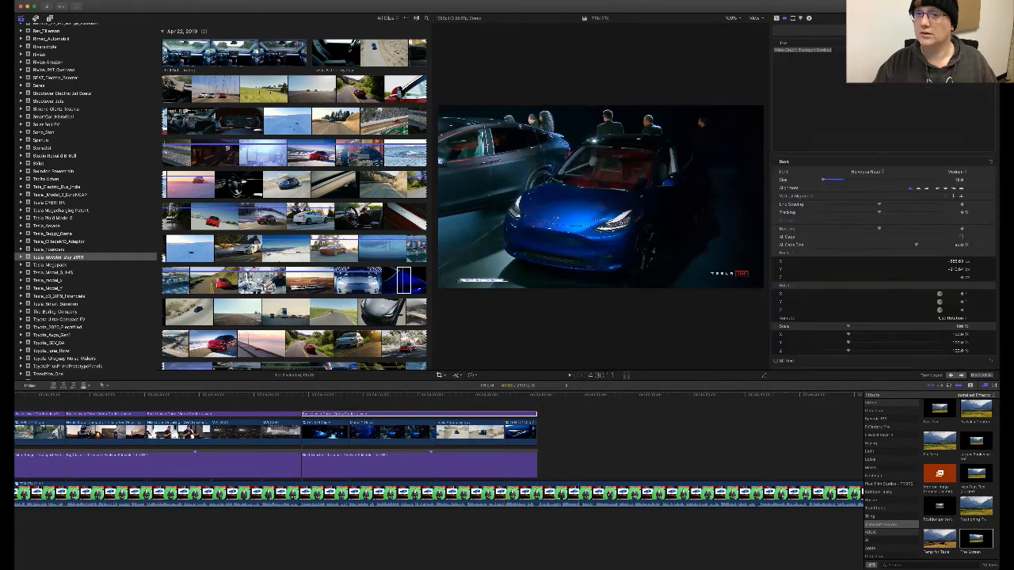
pyautogui.moveTo(798, 50); pyautogui.dragTo(832, 50)
pyautogui.write('Tesl')
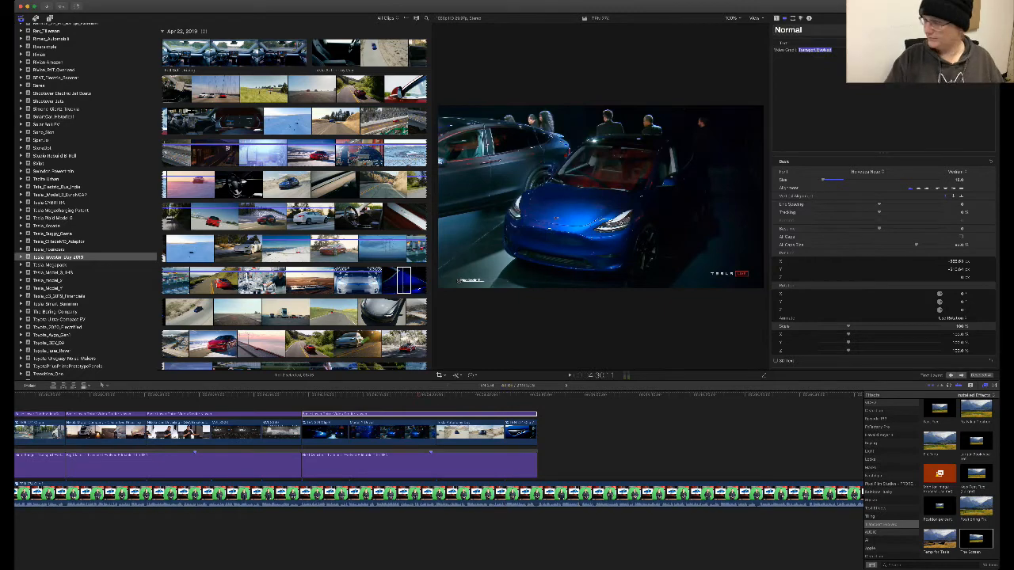
# - Duplicate the Next Quarter title and place the copy directly after it on the timeline
pyautogui.click(514, 455)
pyautogui.press('super+c')
pyautogui.press('Down')
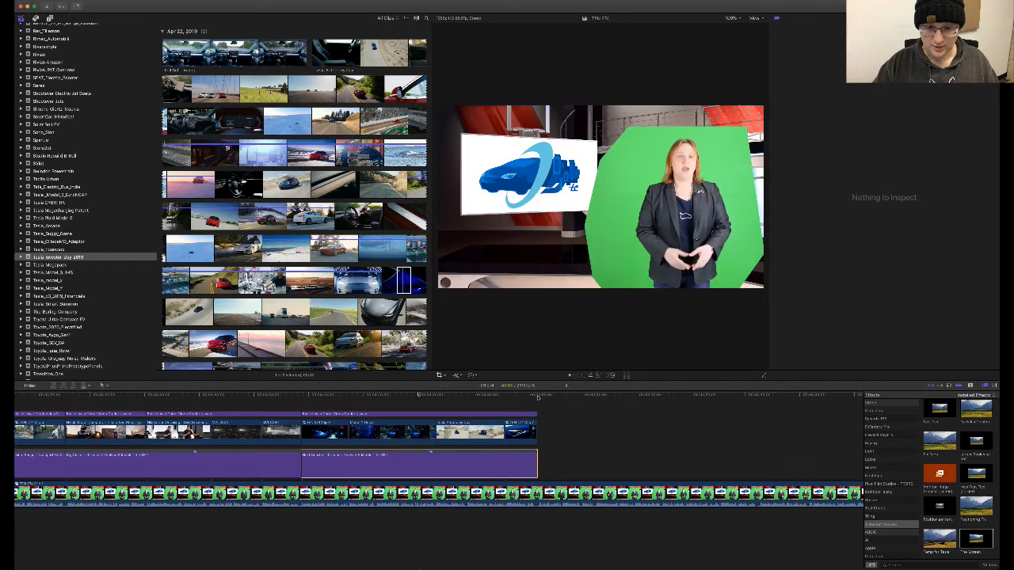
pyautogui.press('super+v')
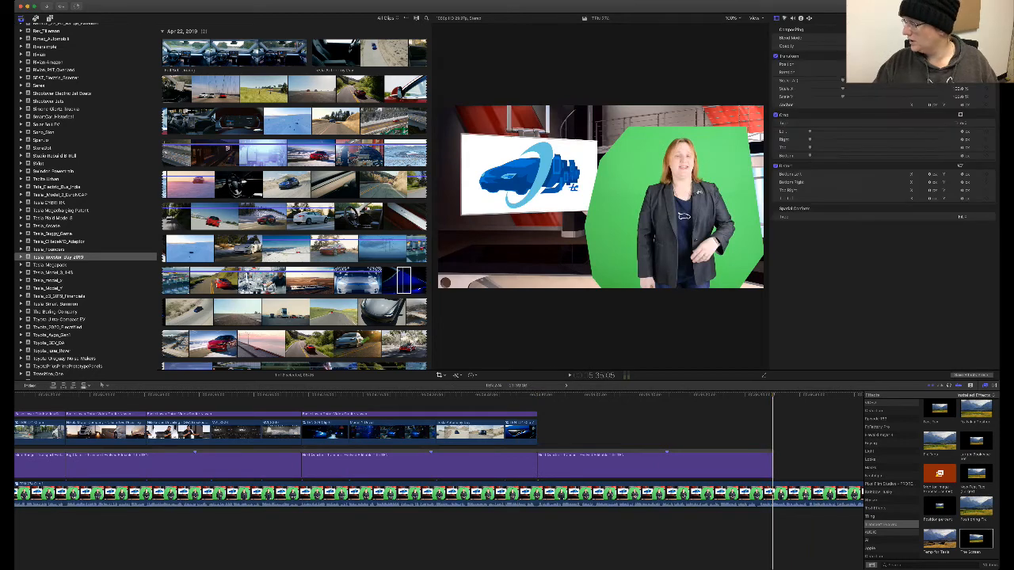
# - Change the text of the copied section title to "Where's Yo Battery?"
pyautogui.press('super+Tab')
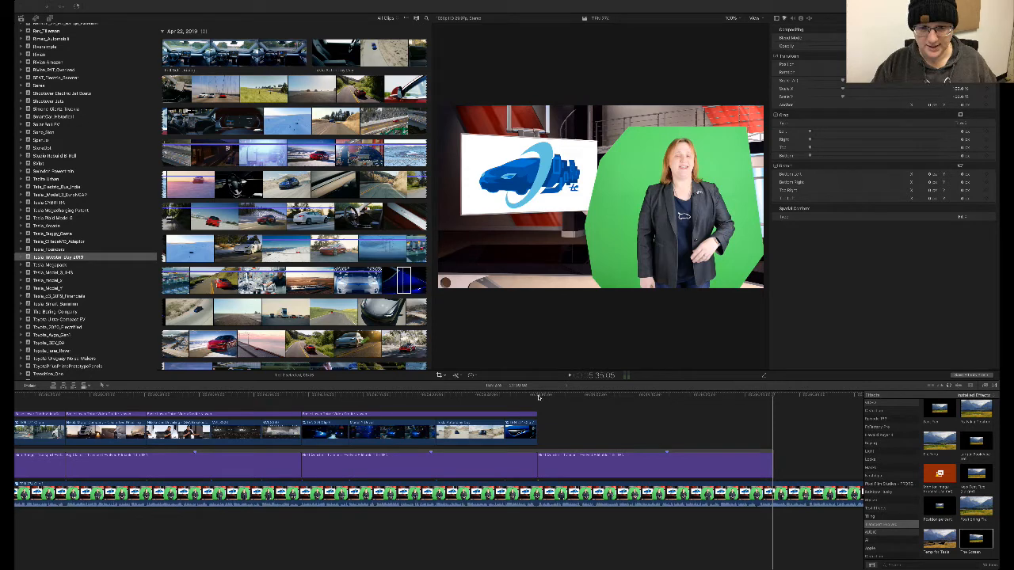
pyautogui.click(536, 465)
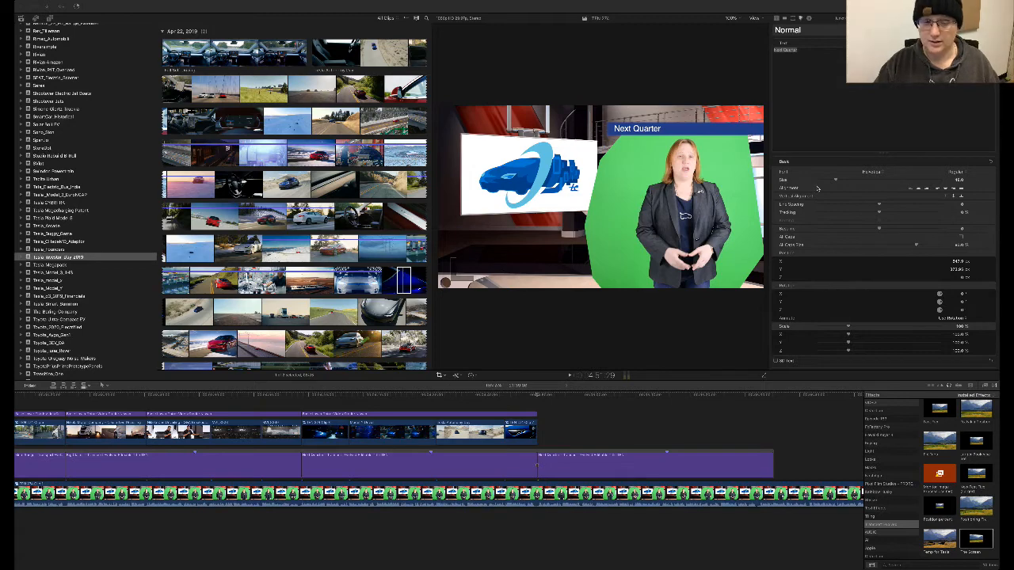
pyautogui.click(826, 90)
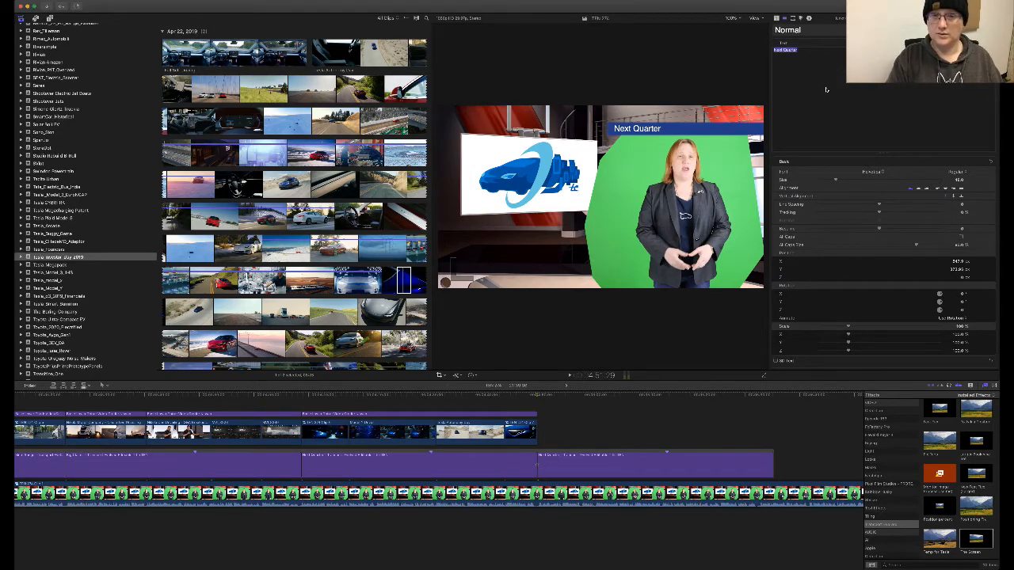
pyautogui.write("Where's Yo Bat")
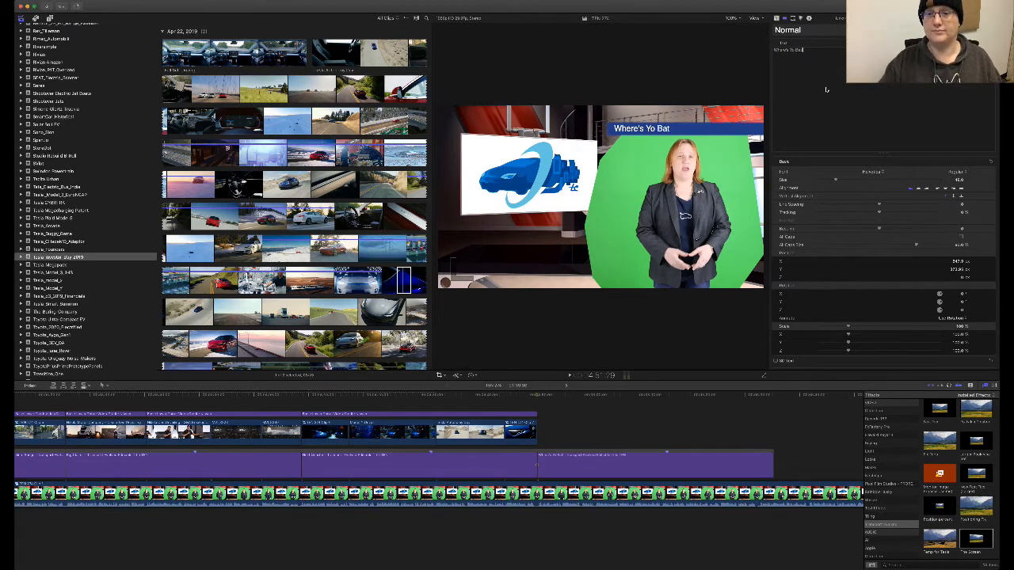
pyautogui.write('tery?')
# - Play the narration near the end of the Where's Yo Battery? title and shorten the title to match the section's end
pyautogui.click(719, 406)
pyautogui.press('space')
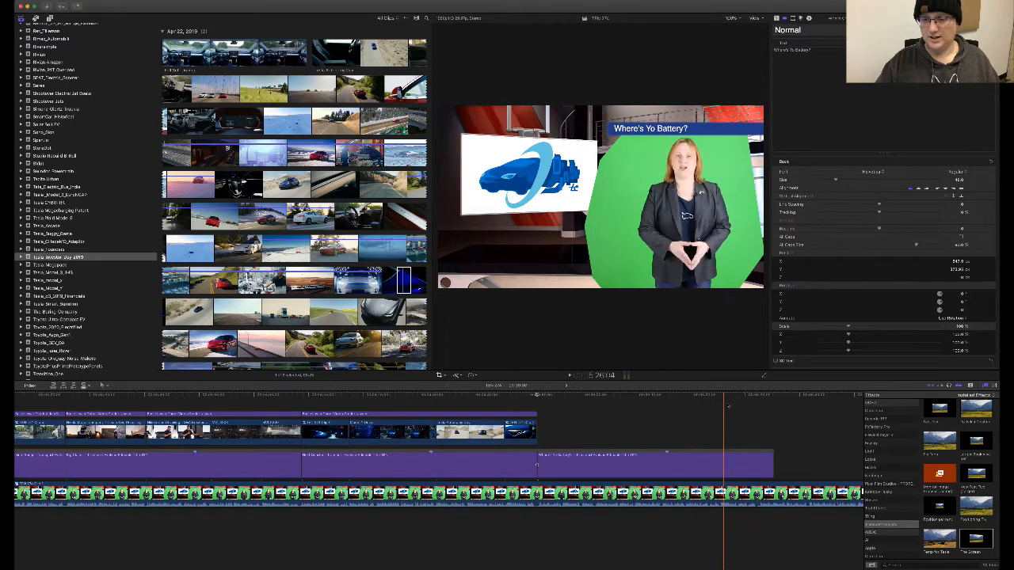
pyautogui.moveTo(759, 470); pyautogui.dragTo(756, 469)
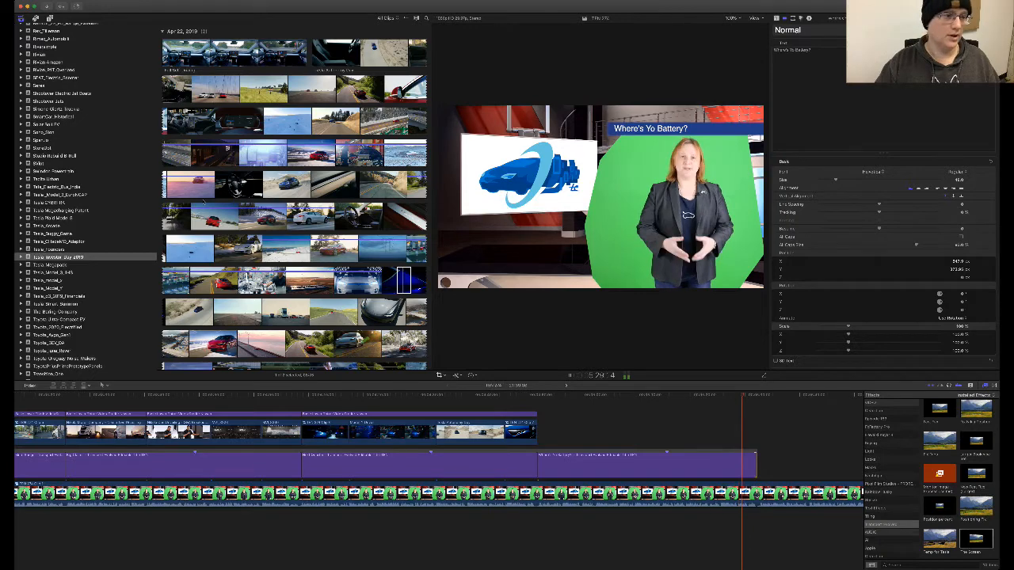
# - Find the F-150 All-Electric Prototype footage in the Ford F150 EV Prototype event and place a range of it at the start of the Where's Yo Battery? section
pyautogui.scroll(15, 114, 212)
pyautogui.scroll(10, 113, 211)
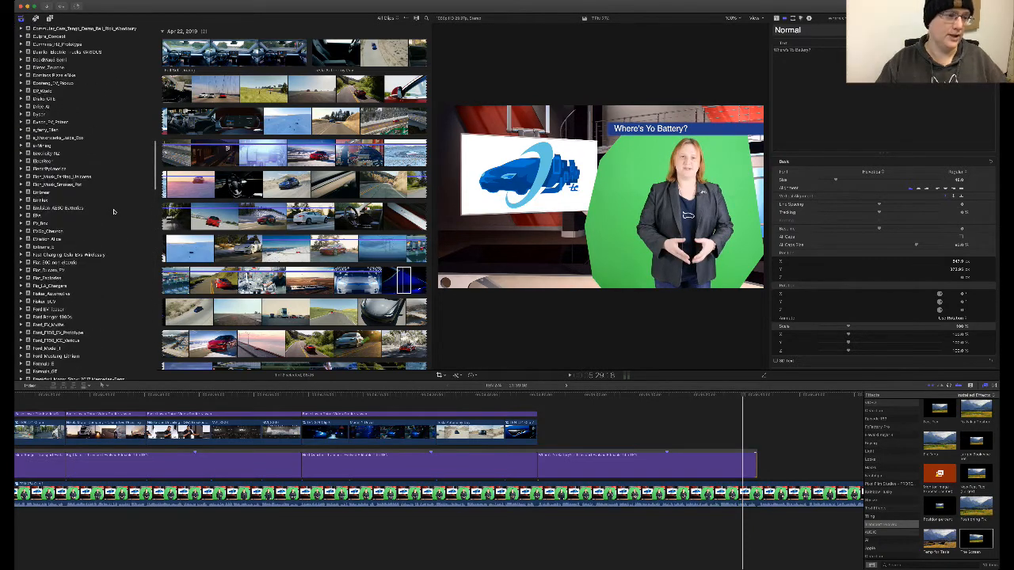
pyautogui.scroll(-10, 114, 211)
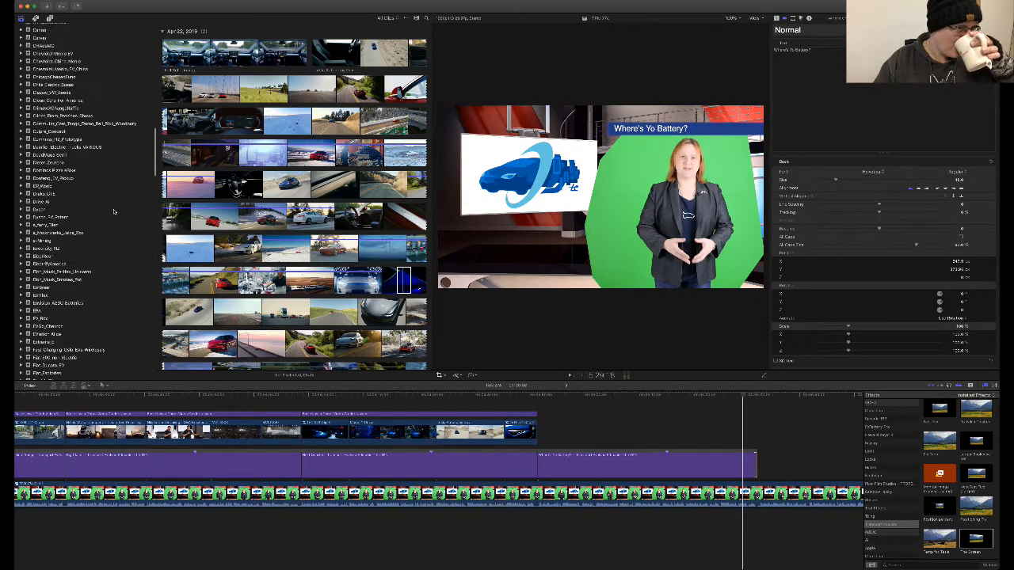
pyautogui.scroll(-2, 113, 211)
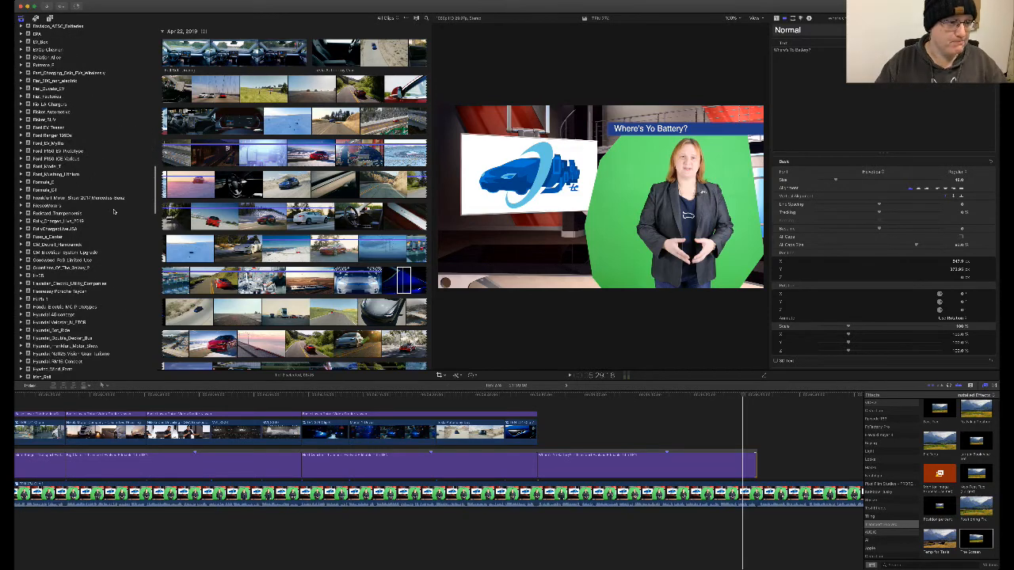
pyautogui.click(60, 150)
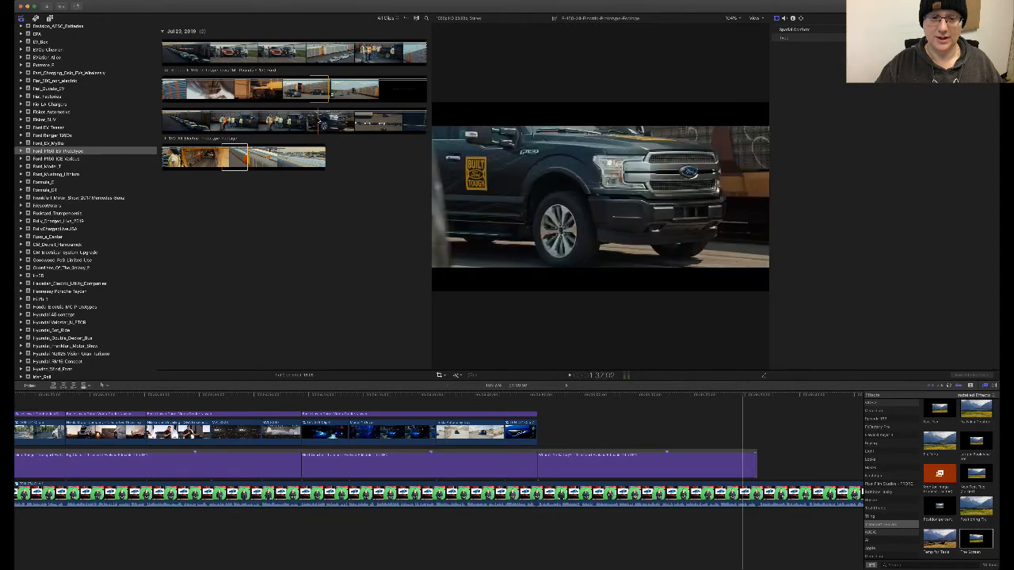
pyautogui.moveTo(319, 121); pyautogui.dragTo(338, 121)
pyautogui.press('o')
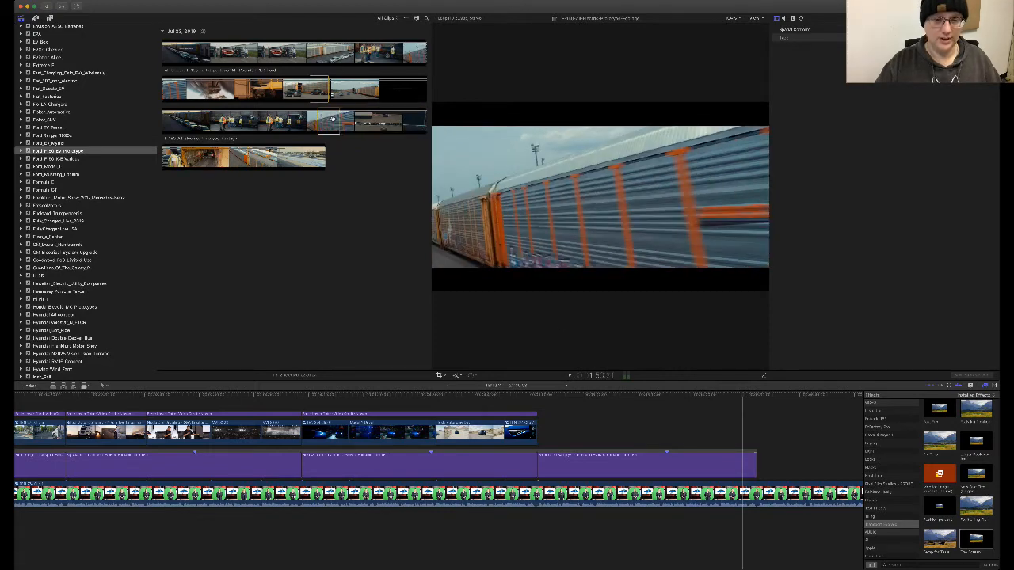
pyautogui.moveTo(555, 437); pyautogui.dragTo(541, 431)
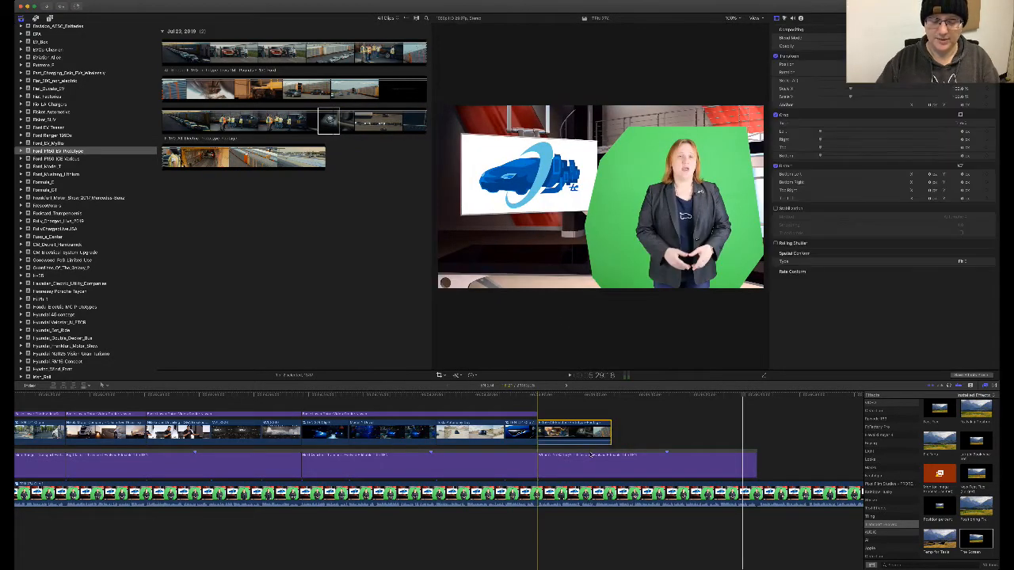
# - Detach the audio of the F-150 prototype clip and delete it
pyautogui.hotkey('ctrl', 'shift', 's')
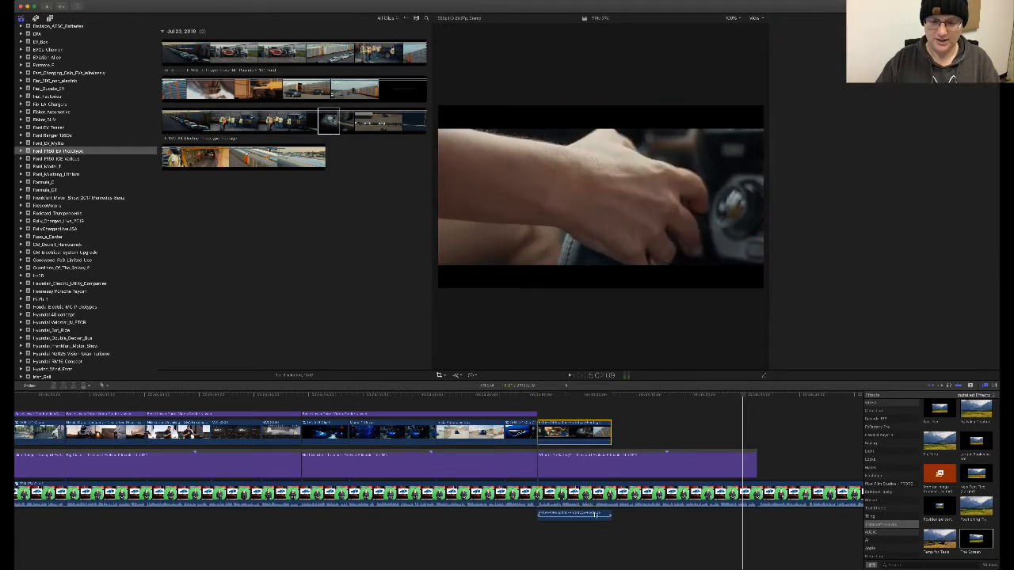
pyautogui.click(597, 516)
pyautogui.press('BackSpace')
# - Crop the F-150 prototype clip inward from opposite corners to remove the black bars and fill the frame
pyautogui.click(586, 431)
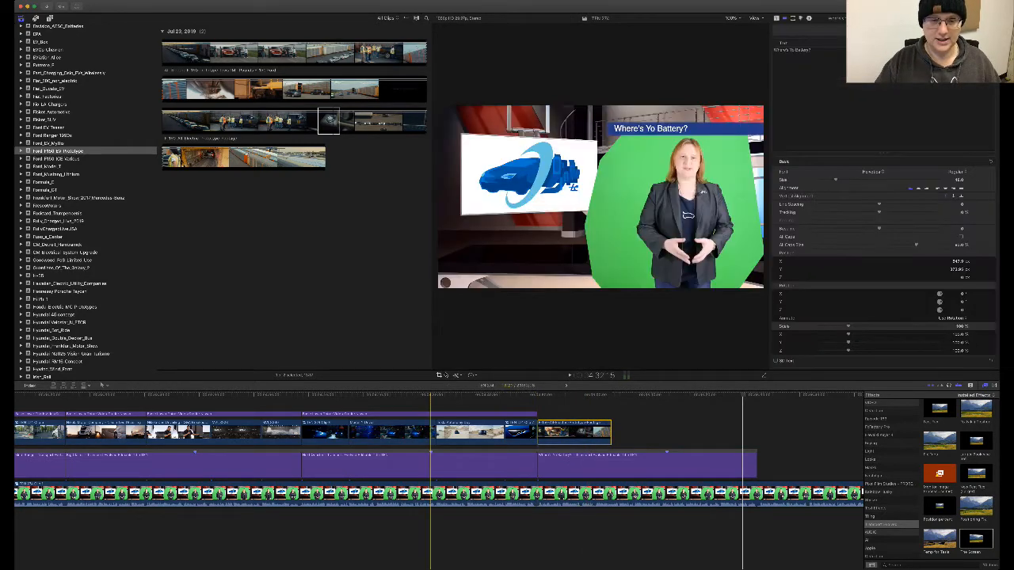
pyautogui.click(572, 394)
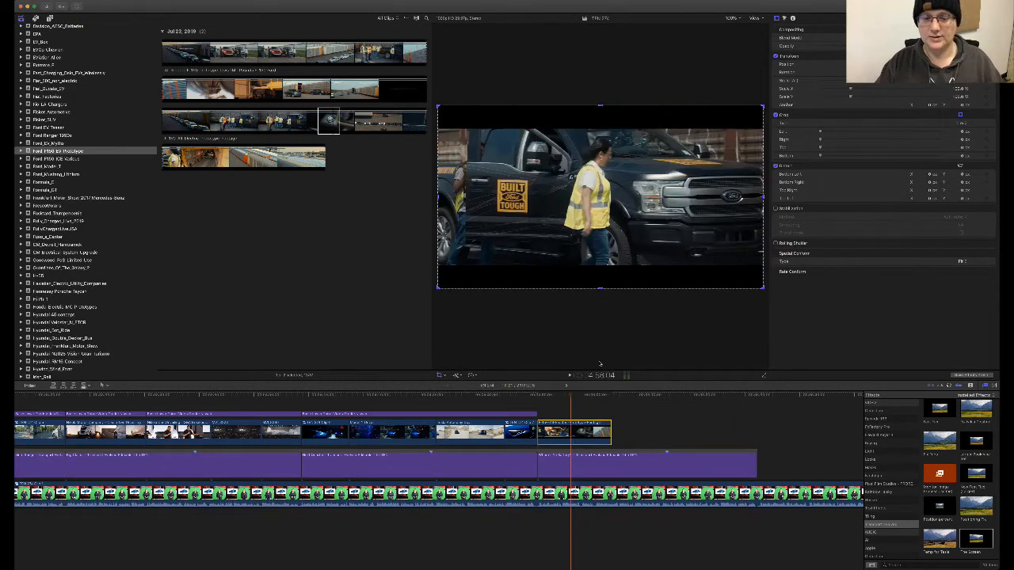
pyautogui.moveTo(761, 287); pyautogui.dragTo(721, 263)
pyautogui.moveTo(439, 114); pyautogui.dragTo(480, 128)
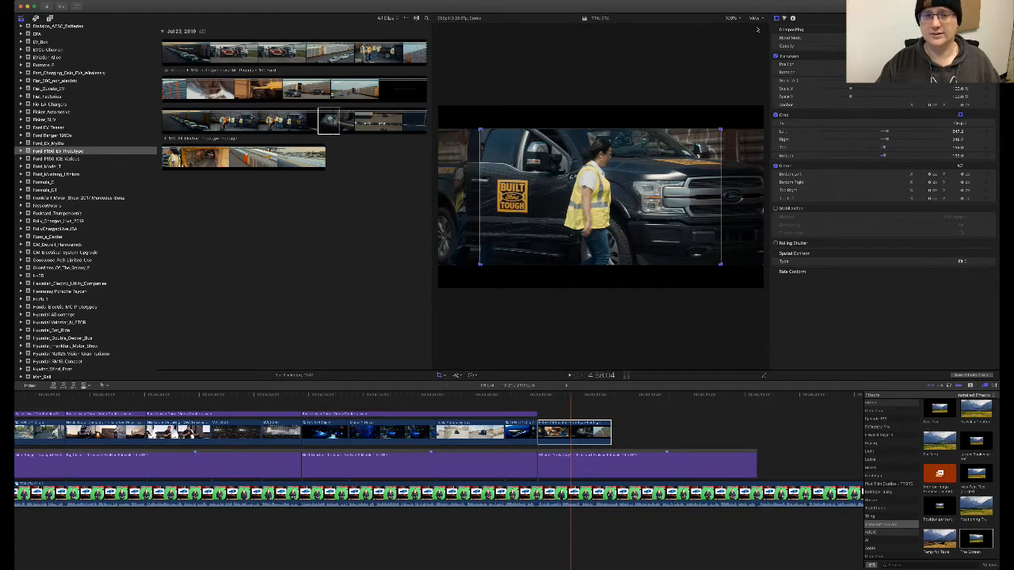
pyautogui.click(757, 29)
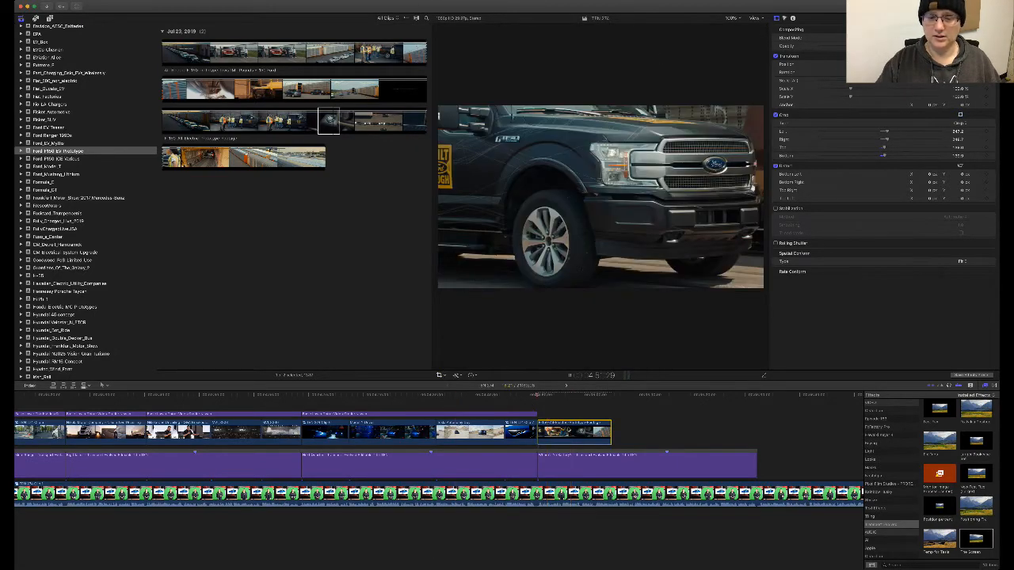
# - Turn the cropped F-150 clip into a compound clip fitted to the studio set's wall screen, and trim its end to the narration
pyautogui.hotkey('alt', 'g')
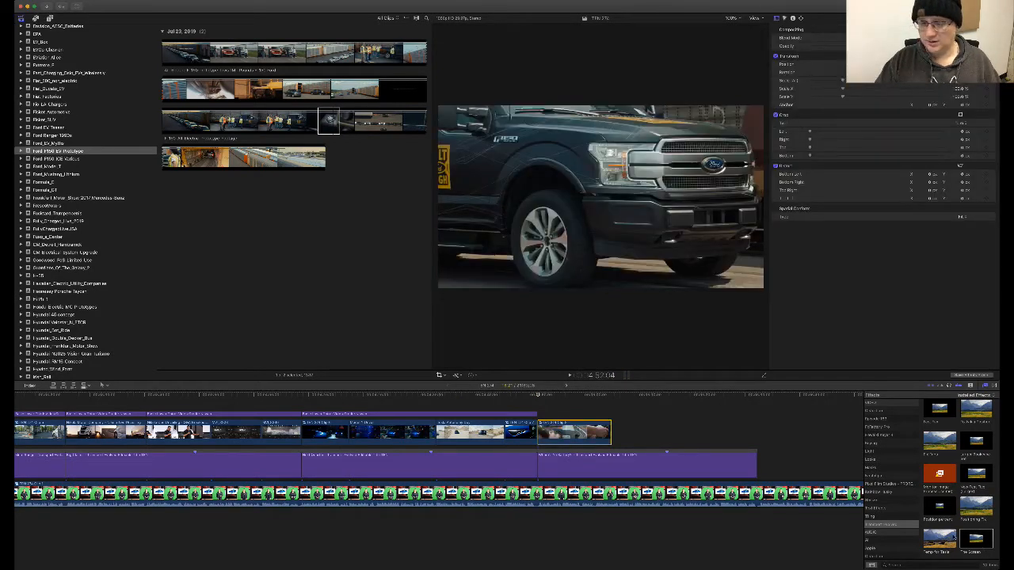
pyautogui.press('space')
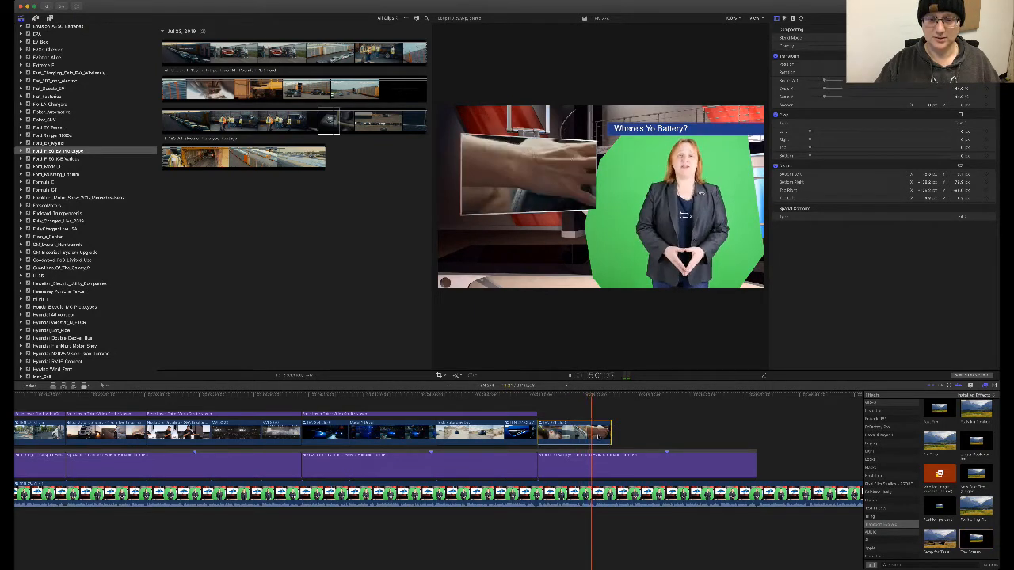
pyautogui.moveTo(608, 435); pyautogui.dragTo(589, 439)
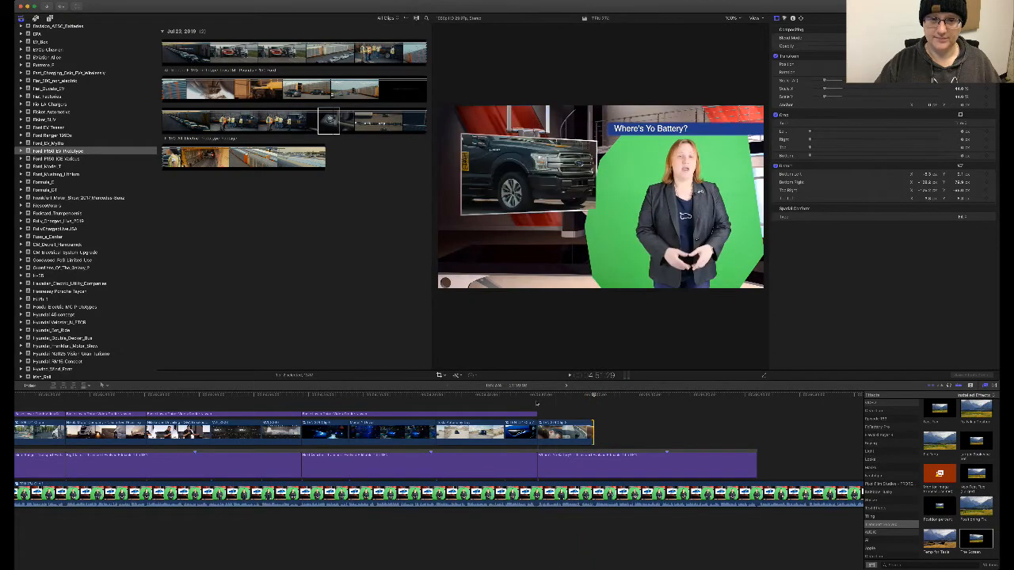
pyautogui.press('space')
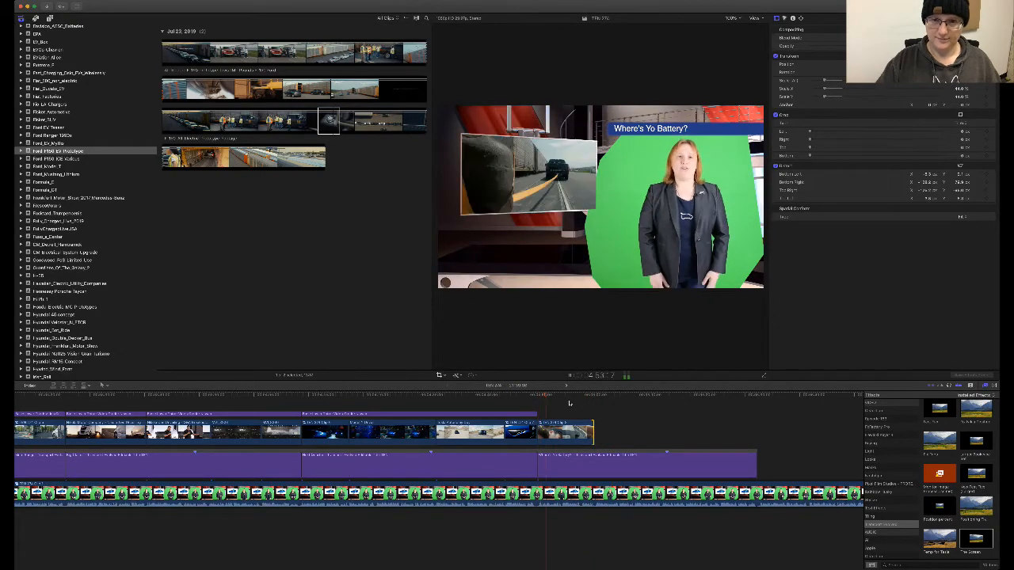
# - Play the narration following the F-150 clip and examine the Ford F150 ICE Various footage for a matching shot
pyautogui.hscroll(5, 598, 409)
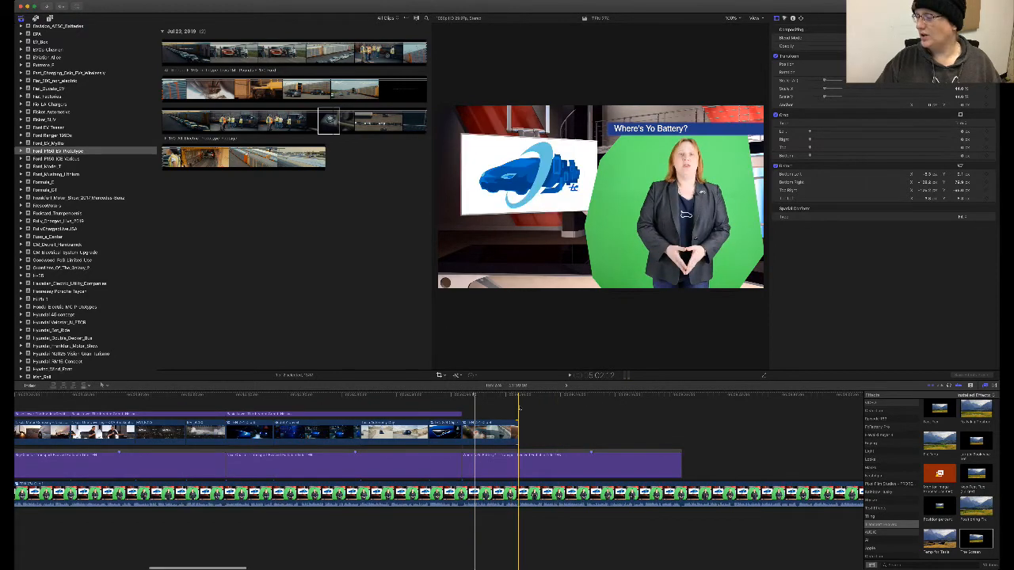
pyautogui.press('space')
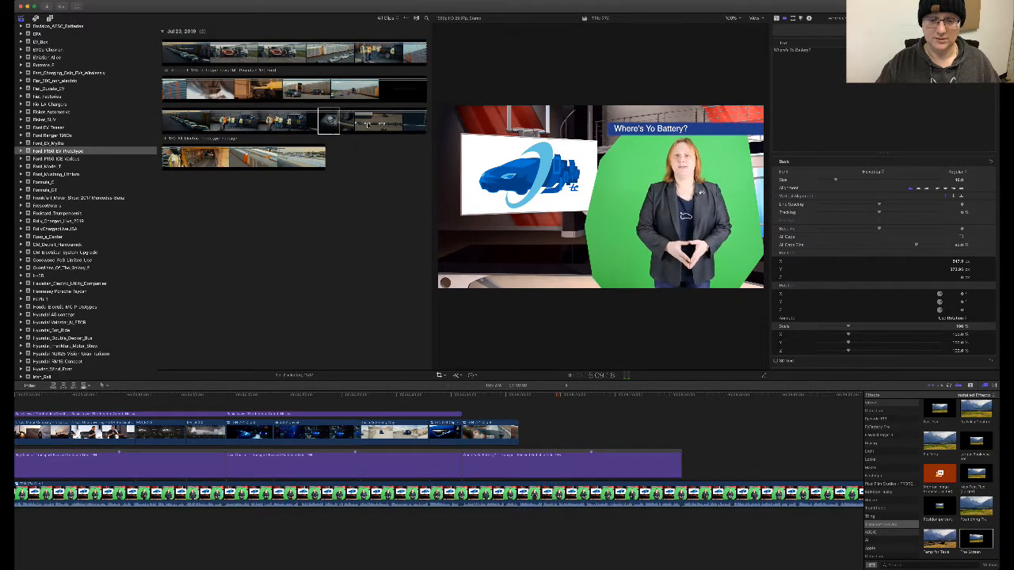
pyautogui.press('space')
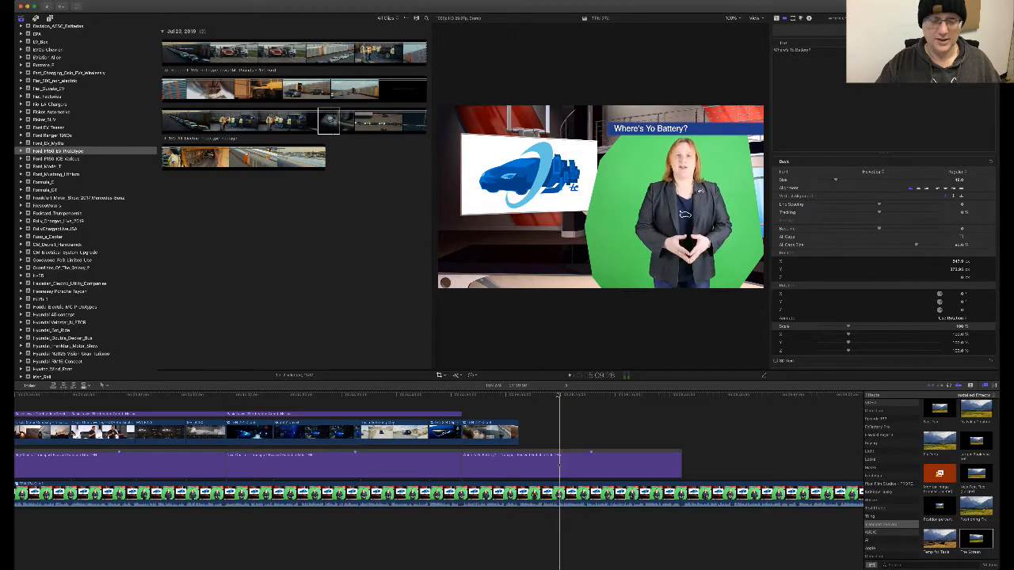
pyautogui.scroll(1, 49, 178)
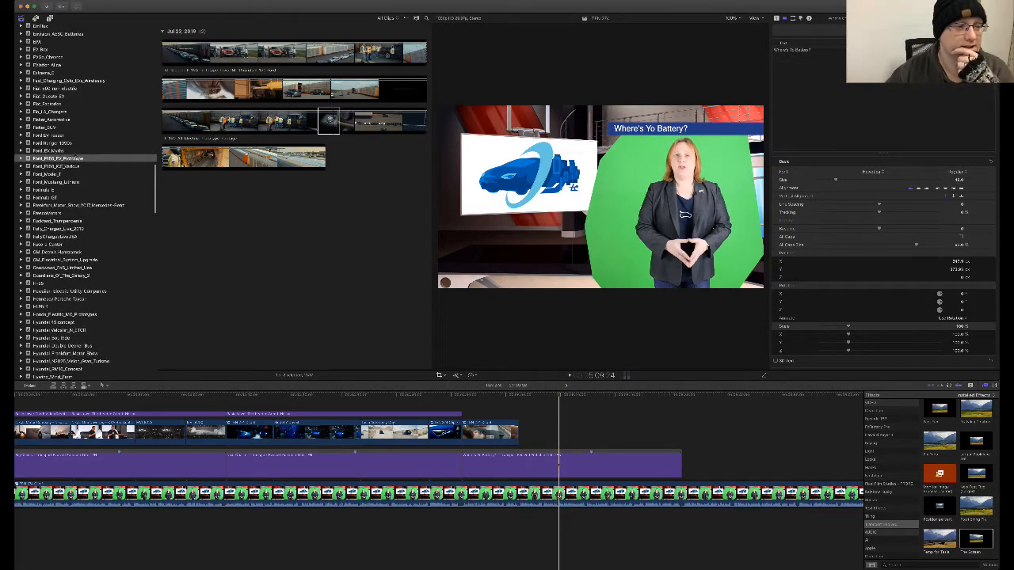
pyautogui.scroll(1, 55, 178)
pyautogui.click(55, 179)
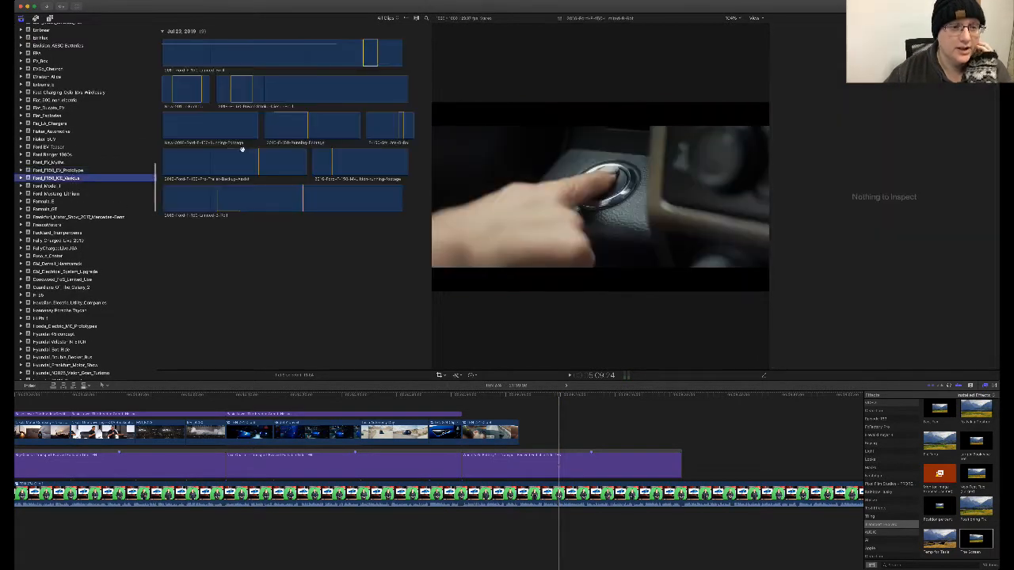
pyautogui.click(299, 127)
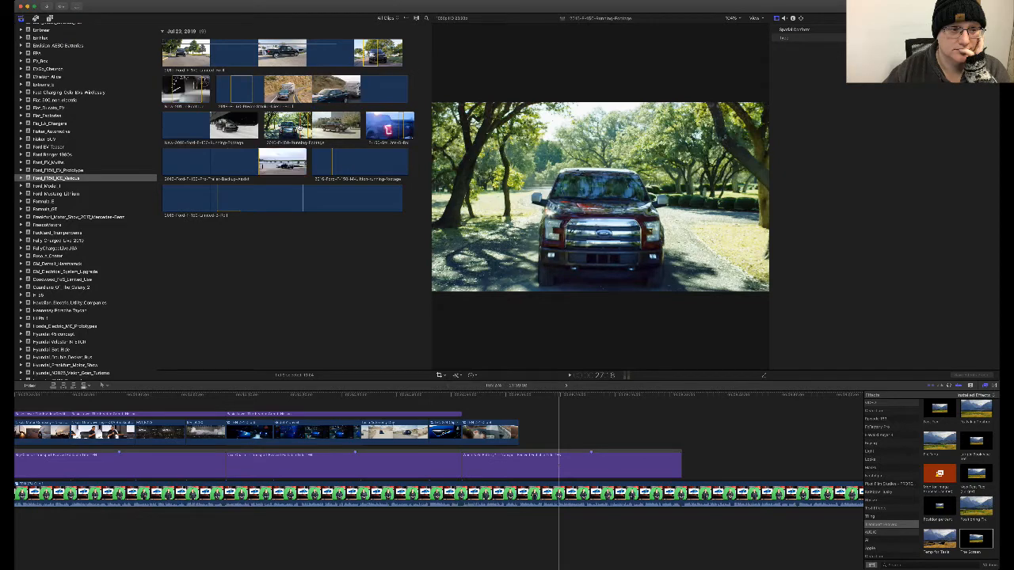
# - Find the Michigan Assembly Plant production footage in the 2019 Ford Ranger event and place a range of it directly after the F-150 clip
pyautogui.scroll(10, 93, 120)
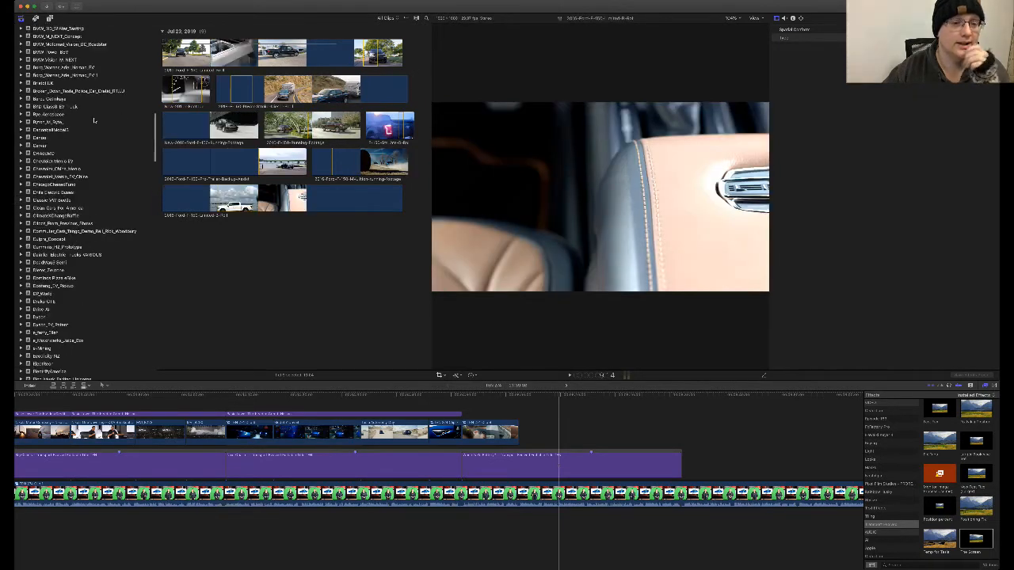
pyautogui.scroll(8, 94, 121)
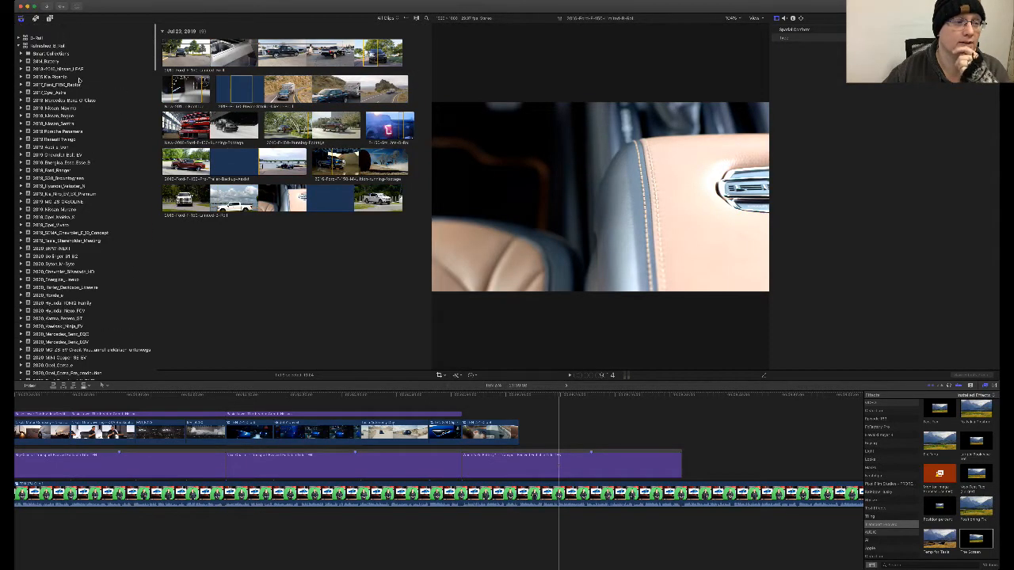
pyautogui.scroll(-5, 81, 139)
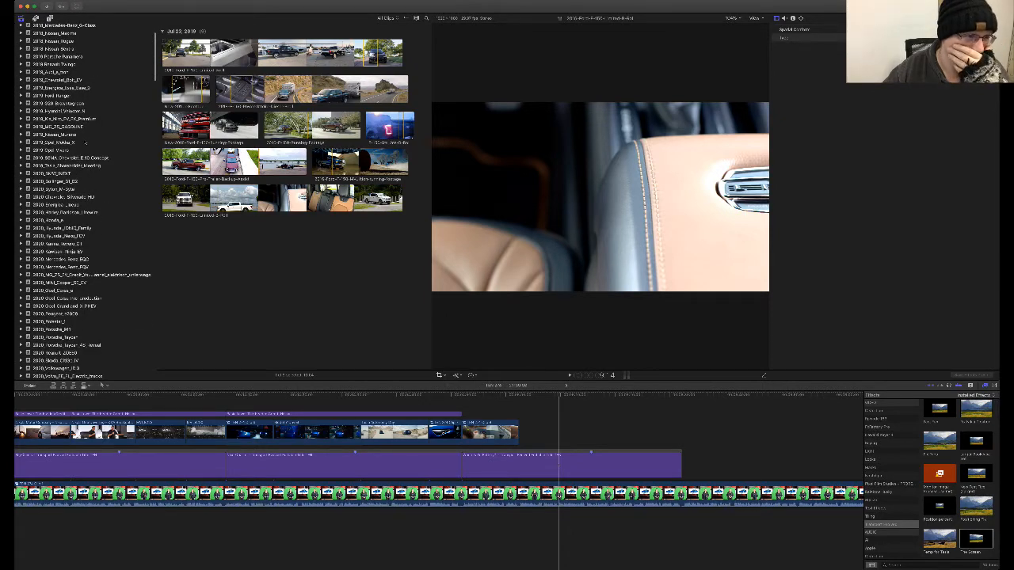
pyautogui.click(68, 95)
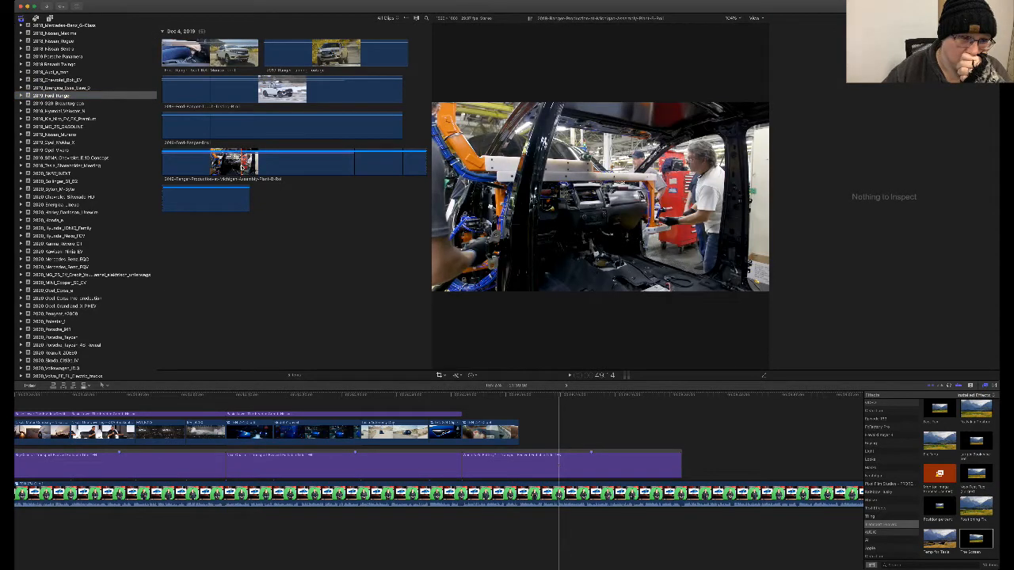
pyautogui.moveTo(234, 164); pyautogui.dragTo(521, 432)
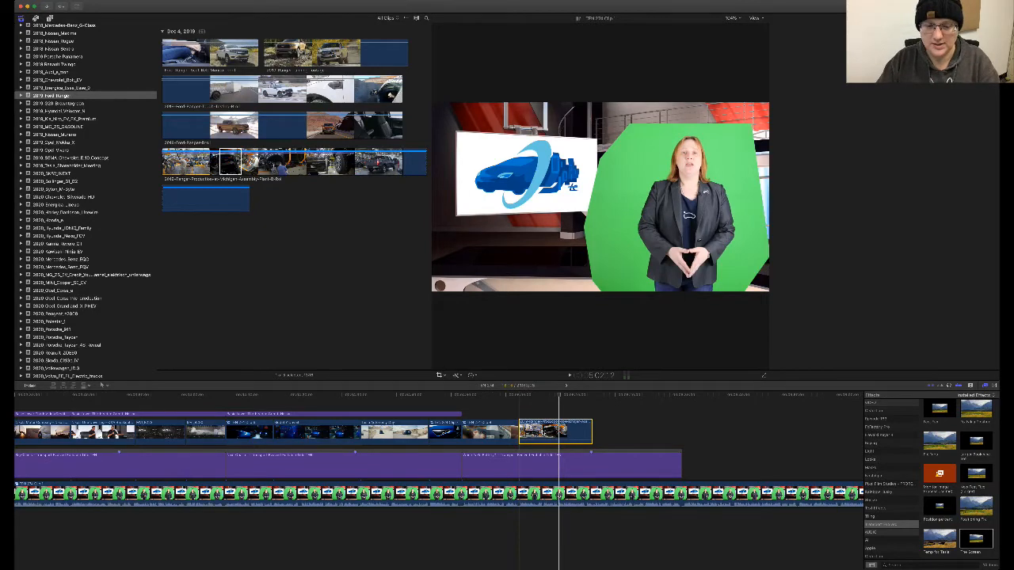
# - Detach the audio of the Ranger production clip and delete it
pyautogui.press('super+4')
pyautogui.click(571, 519)
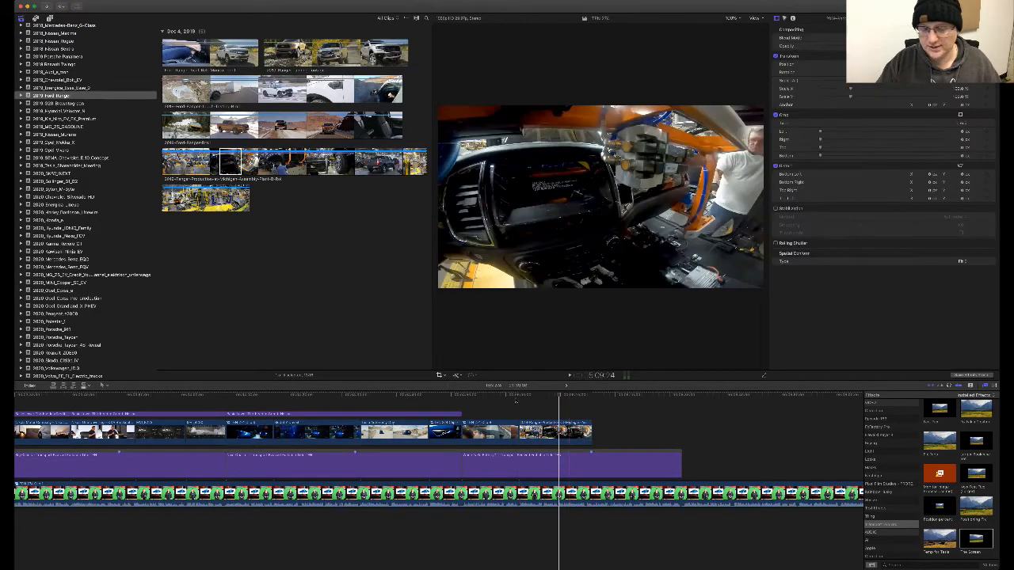
# - Play the narration under the Ranger production clip and trim the clip's end to match it
pyautogui.press('space')
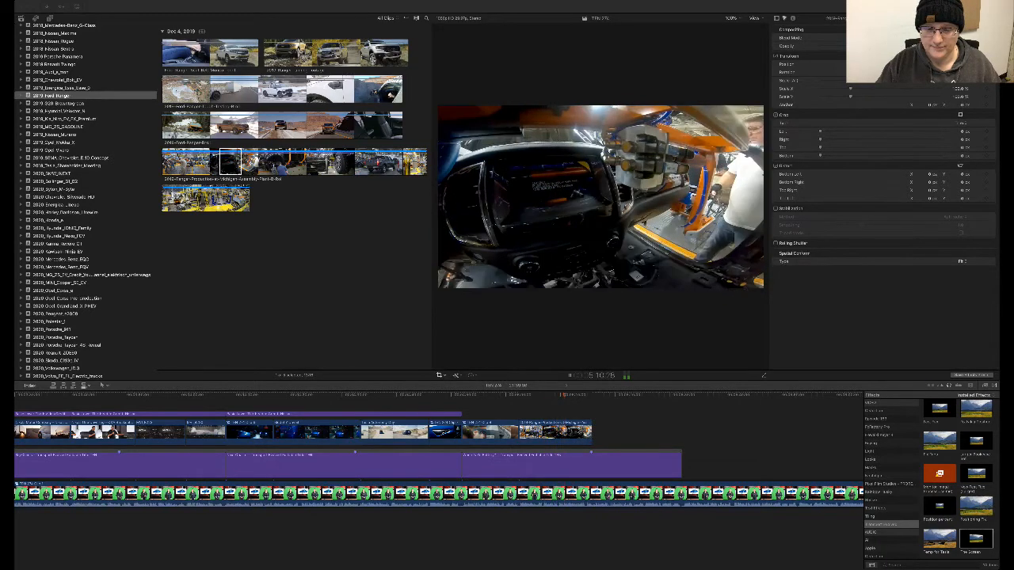
pyautogui.click(554, 400)
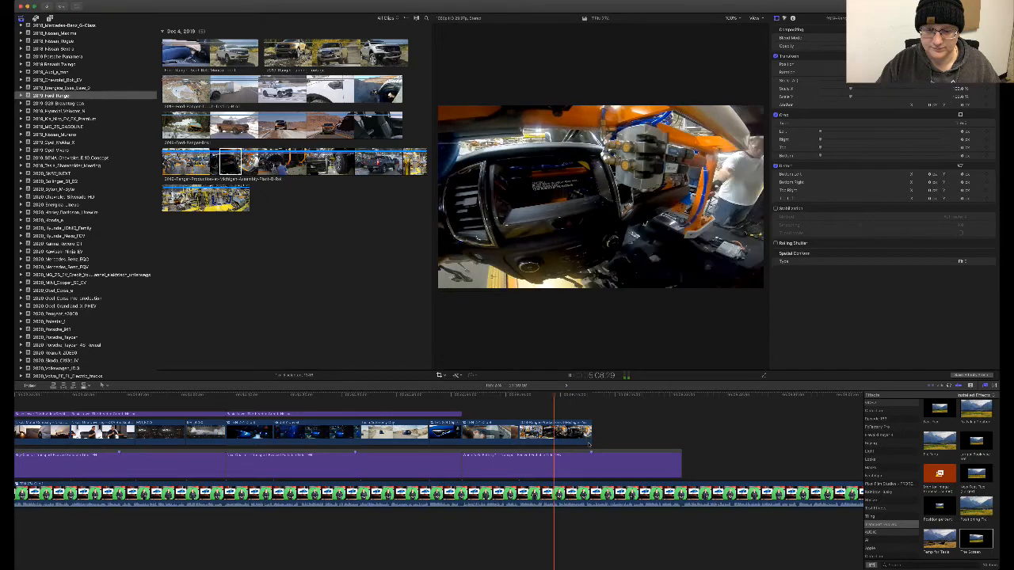
pyautogui.click(557, 444)
pyautogui.moveTo(590, 435); pyautogui.dragTo(558, 444)
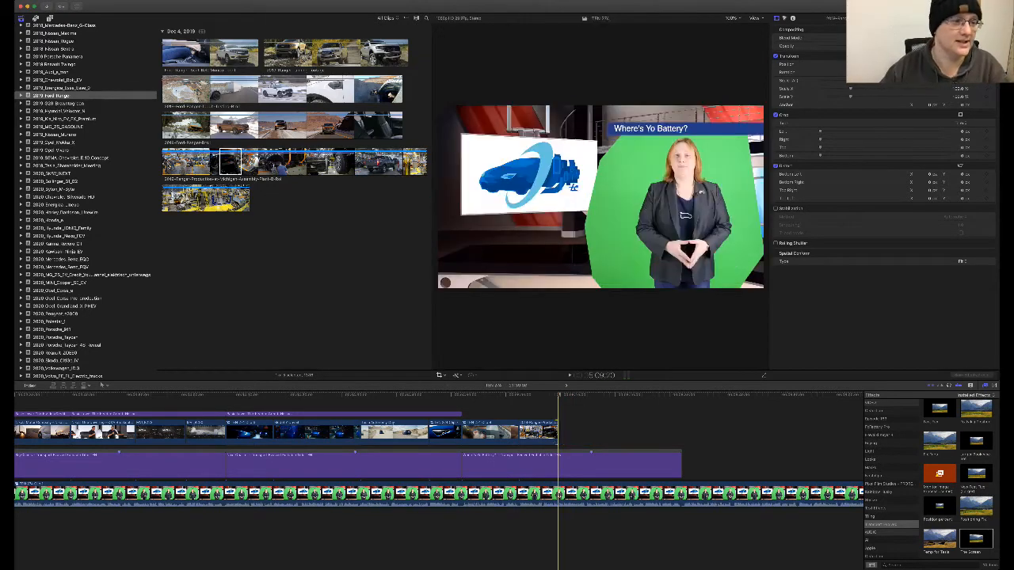
# - Find the Tesla Cybertruck unveiling footage in the B-roll library and place the sledgehammer range directly after the Ranger production clip
pyautogui.scroll(4, 84, 162)
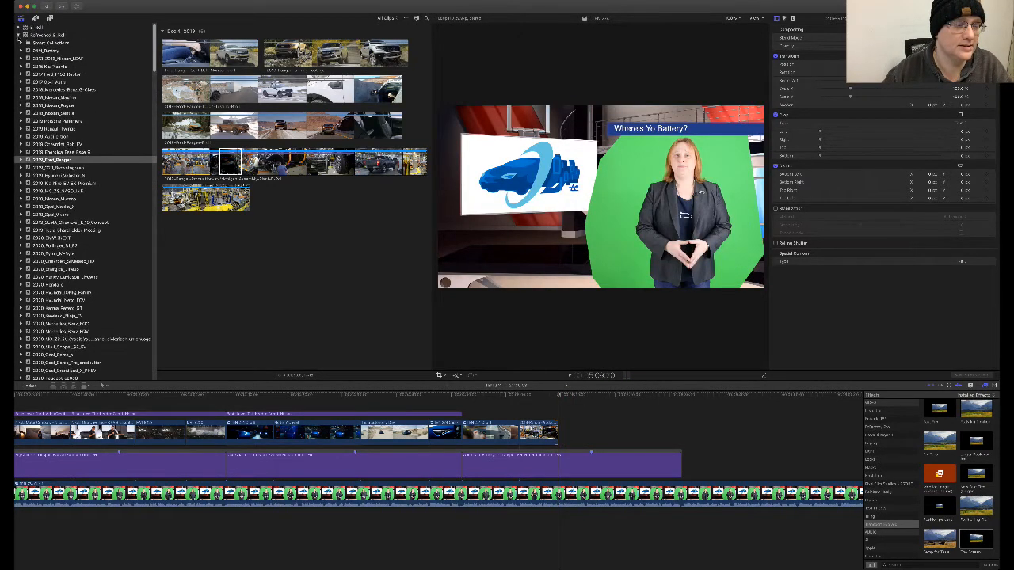
pyautogui.click(19, 30)
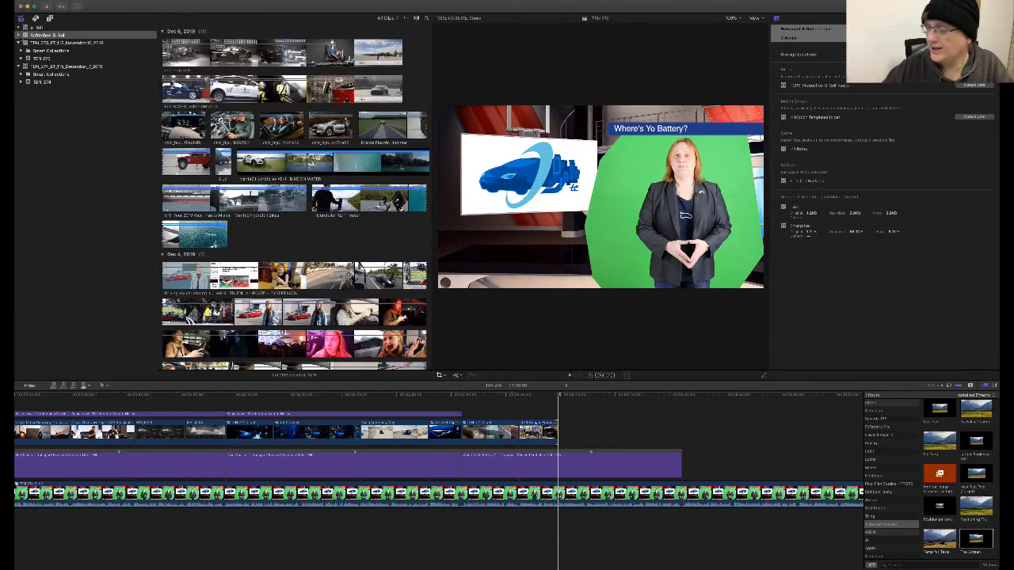
pyautogui.click(18, 35)
pyautogui.scroll(-5, 130, 238)
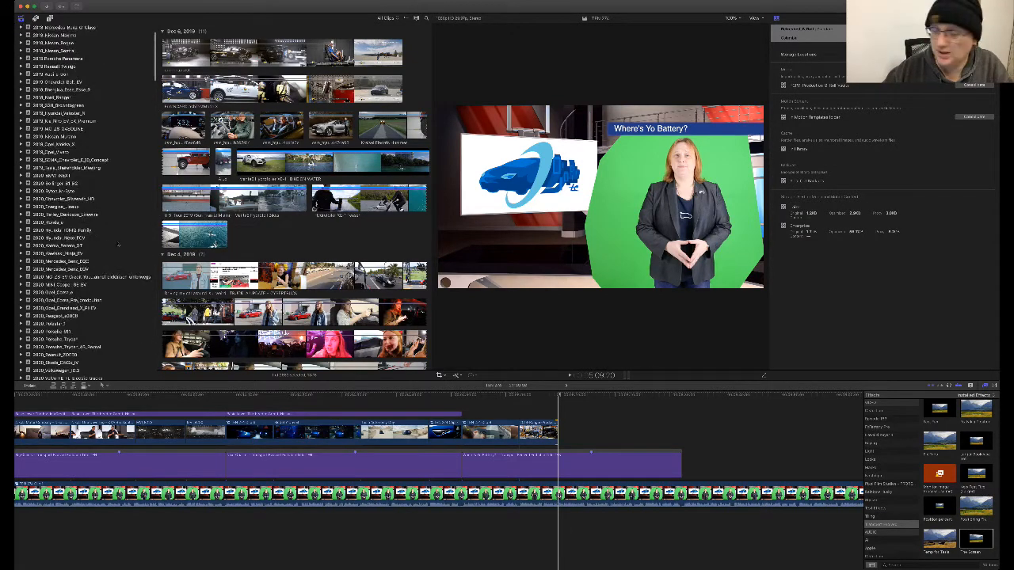
pyautogui.scroll(-4, 95, 215)
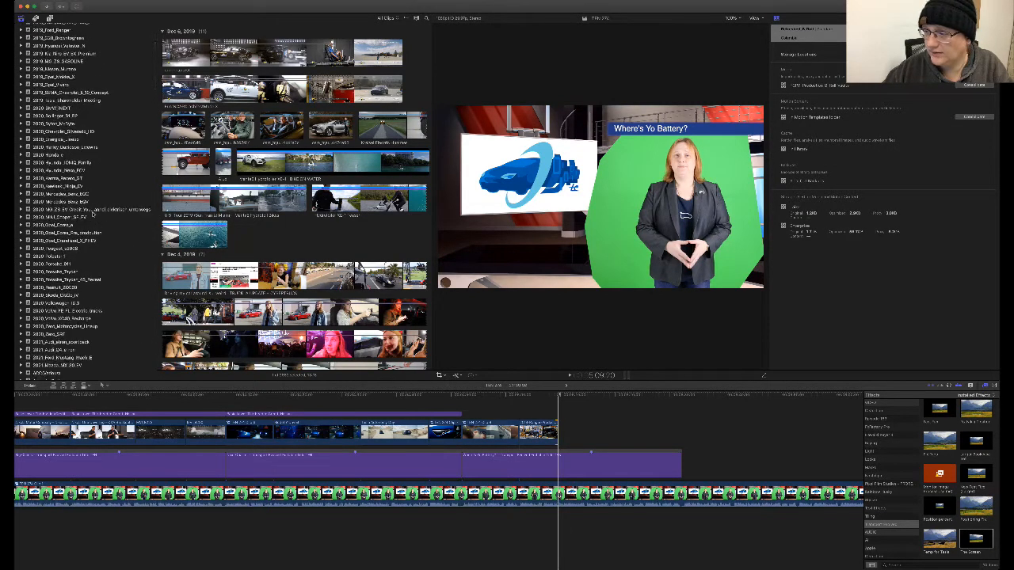
pyautogui.scroll(-5, 93, 213)
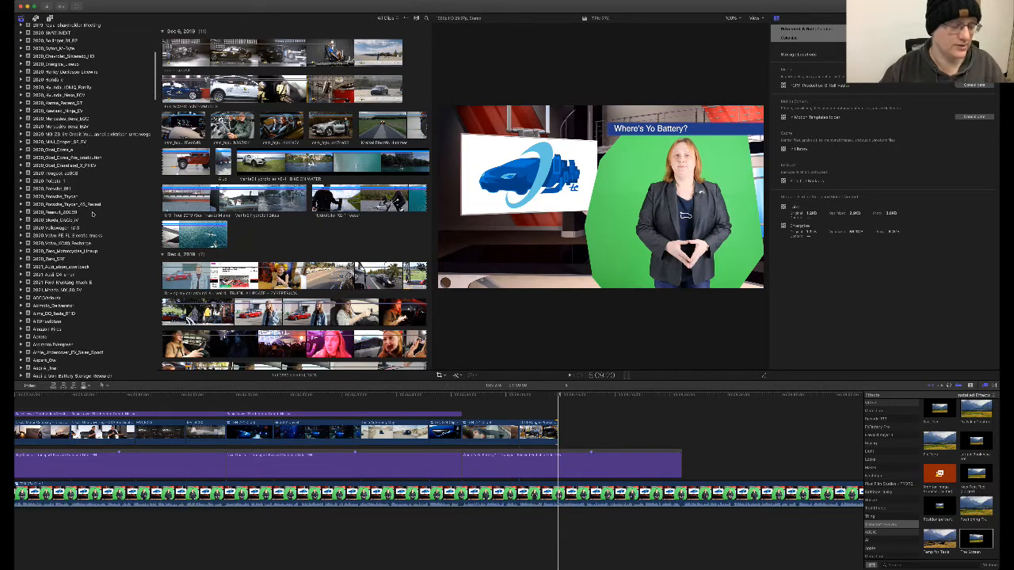
pyautogui.scroll(-10, 93, 214)
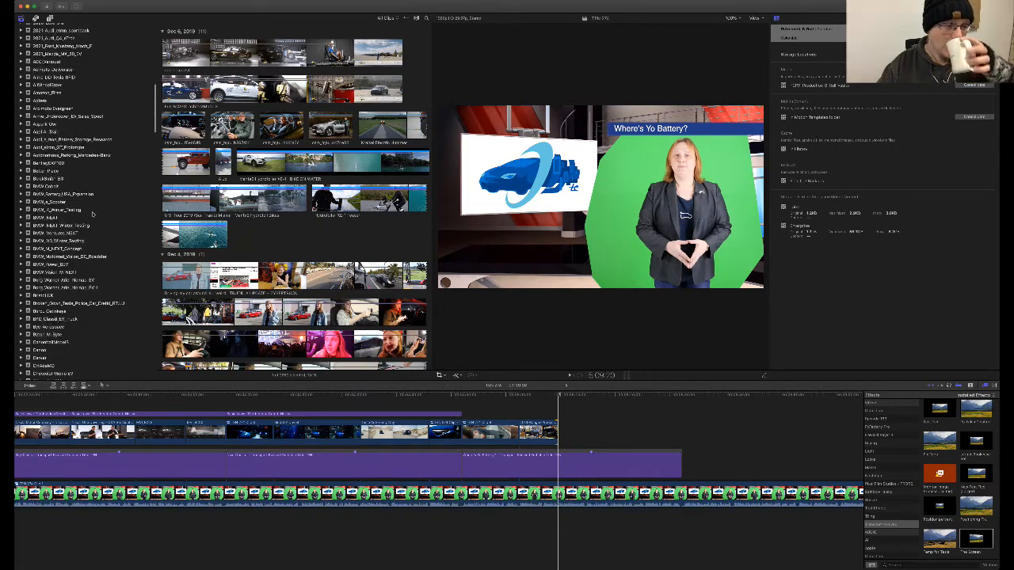
pyautogui.scroll(-10, 92, 214)
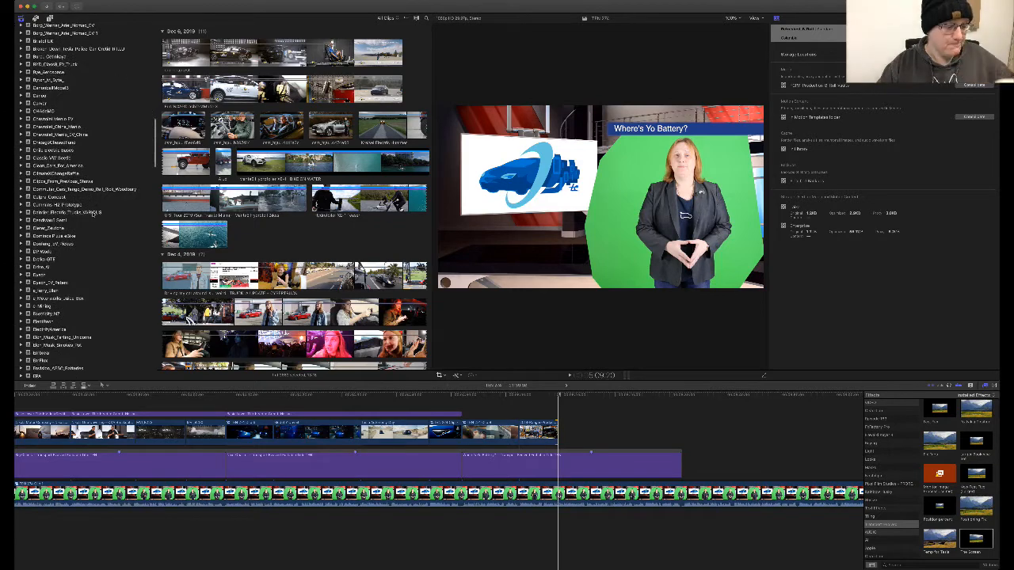
pyautogui.scroll(-10, 93, 214)
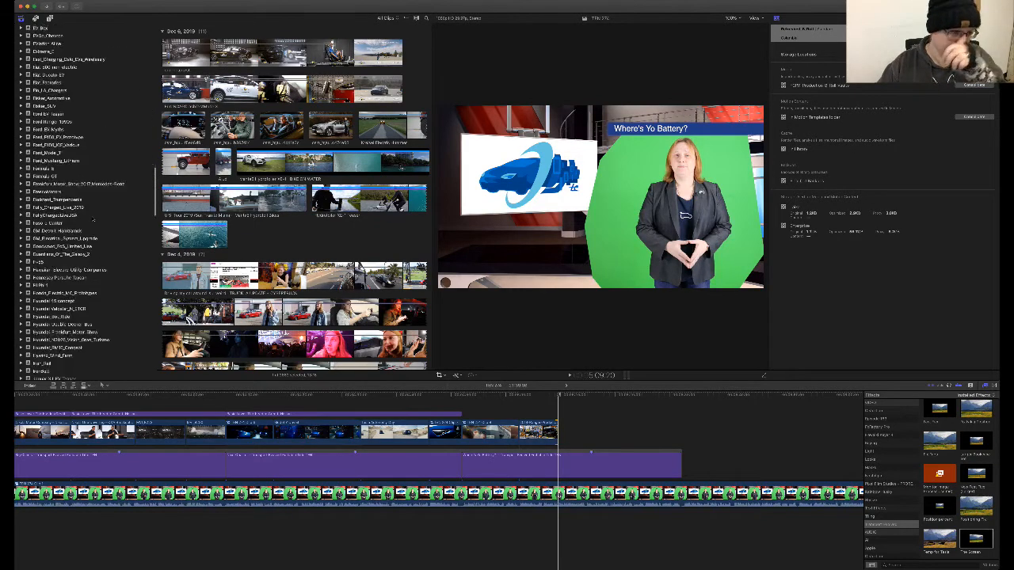
pyautogui.scroll(-10, 93, 221)
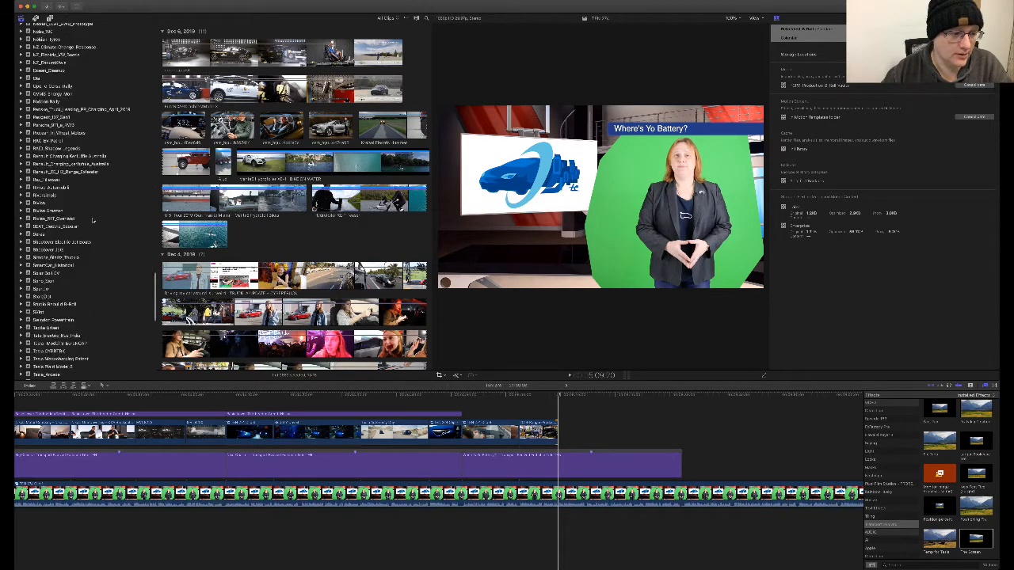
pyautogui.scroll(-2, 93, 220)
pyautogui.click(55, 304)
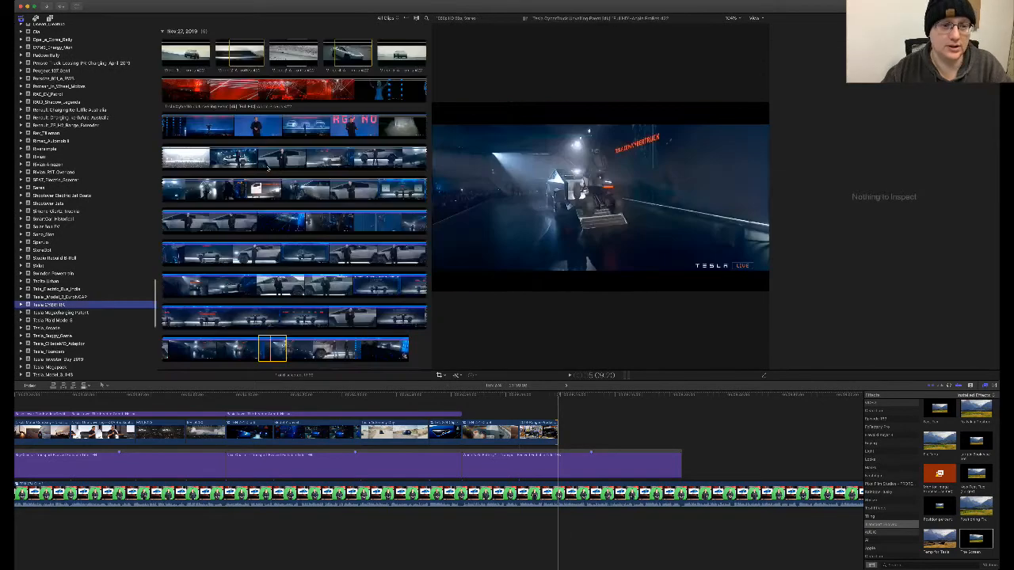
pyautogui.click(337, 288)
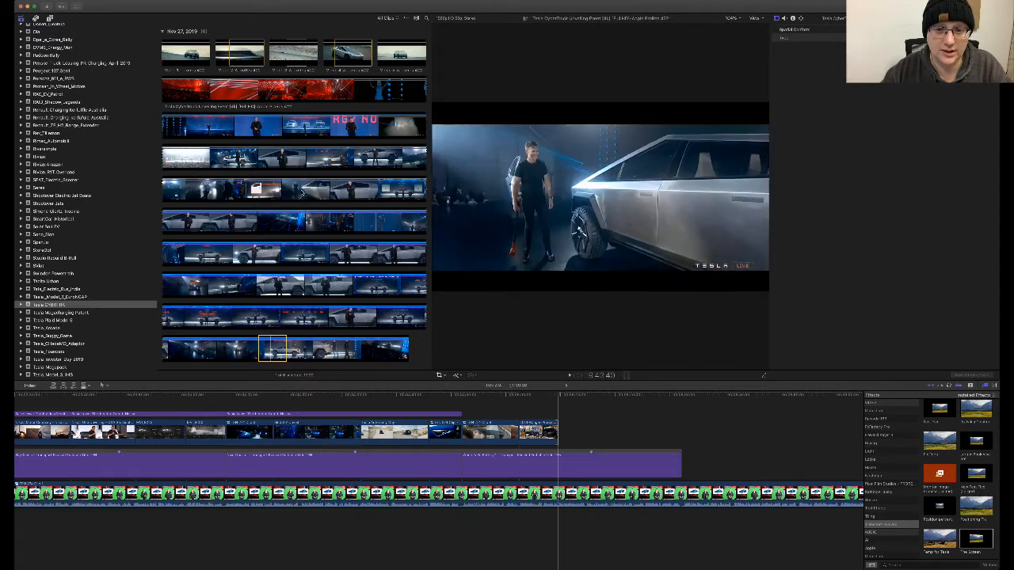
pyautogui.moveTo(300, 191); pyautogui.dragTo(596, 428)
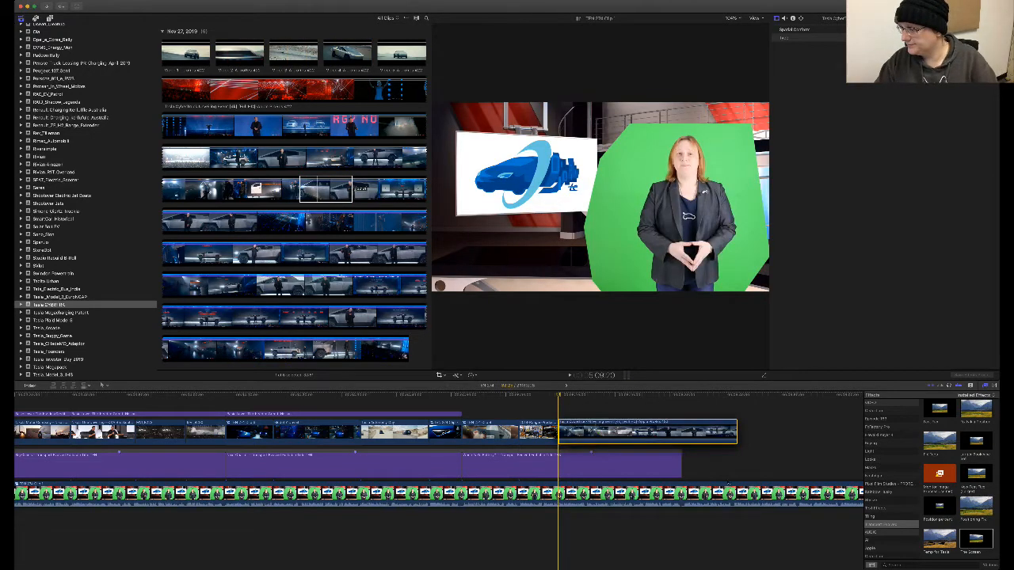
# - Detach the audio of the Cybertruck clip and delete it
pyautogui.hotkey('ctrl', 'shift', 's')
pyautogui.click(641, 517)
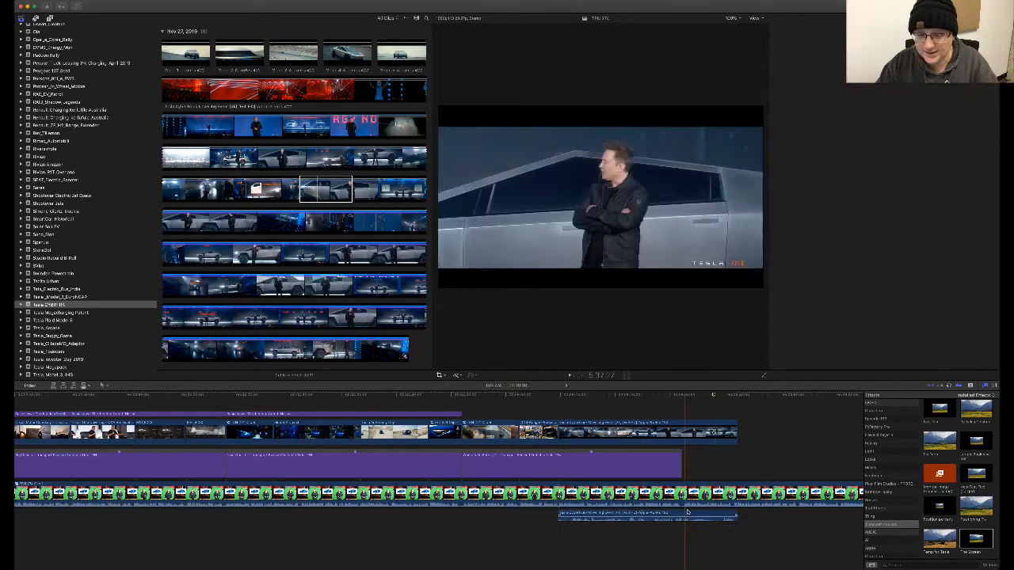
pyautogui.press('Delete')
# - Crop the Cybertruck clip to cut off its black bars and the LIVE label beside the Tesla logo
pyautogui.click(546, 403)
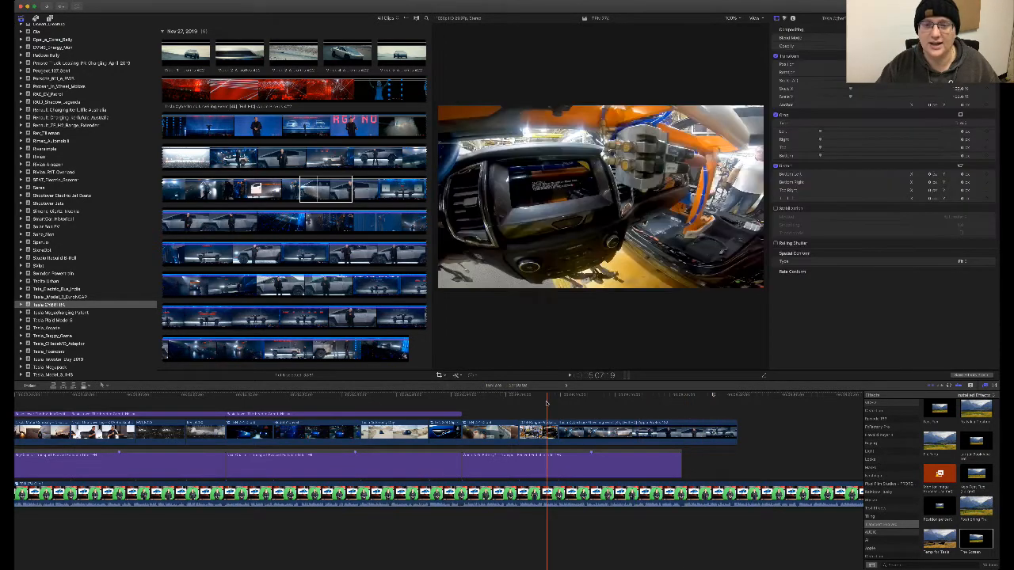
pyautogui.press('space')
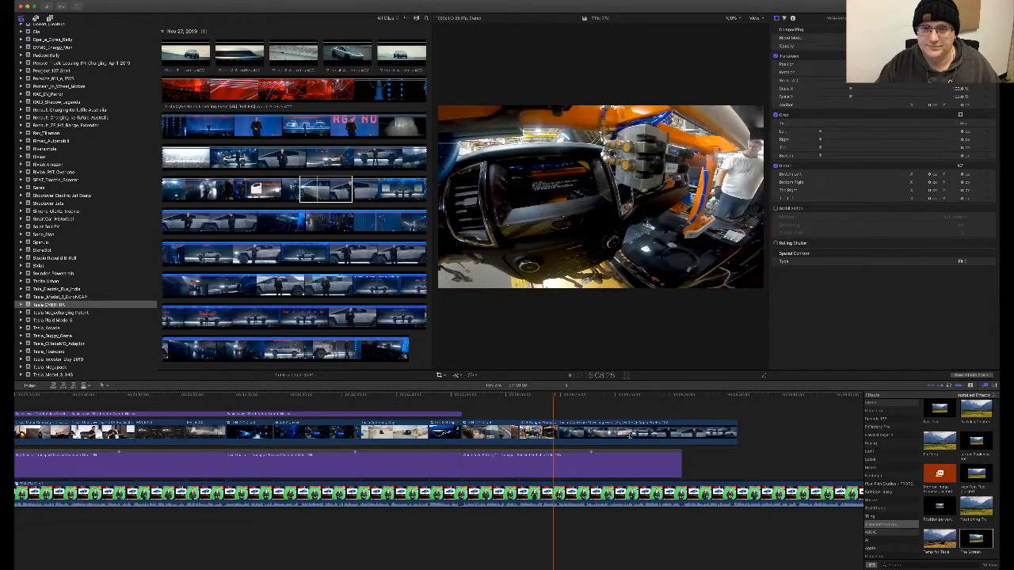
pyautogui.click(629, 435)
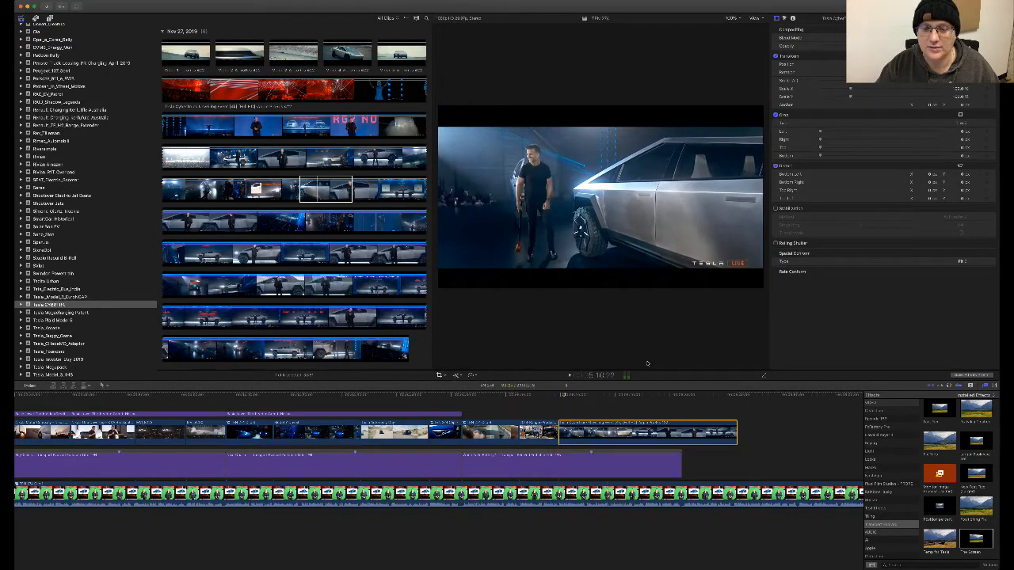
pyautogui.hotkey('shift', 'c')
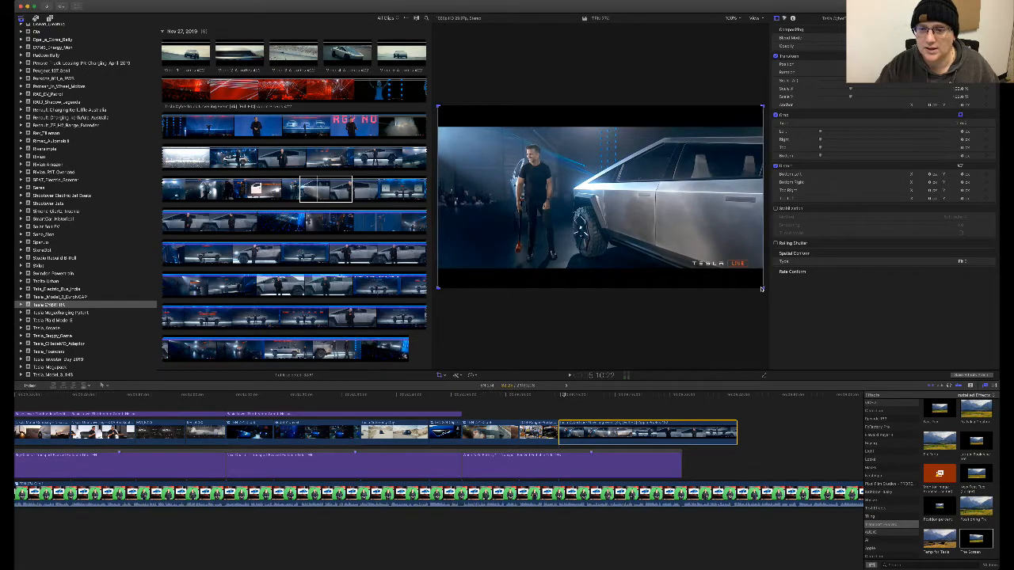
pyautogui.moveTo(757, 287); pyautogui.dragTo(725, 267)
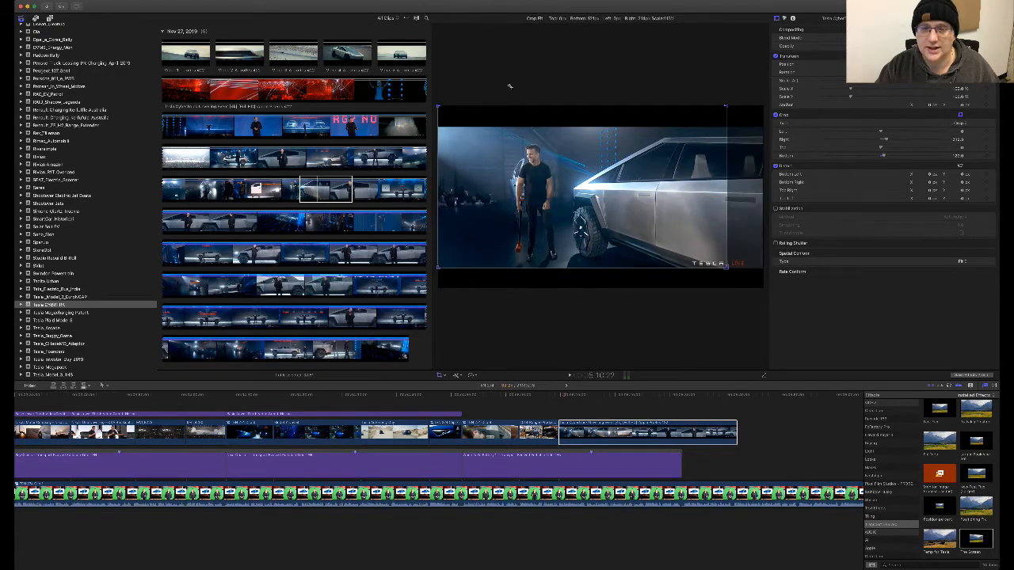
pyautogui.moveTo(447, 122); pyautogui.dragTo(487, 144)
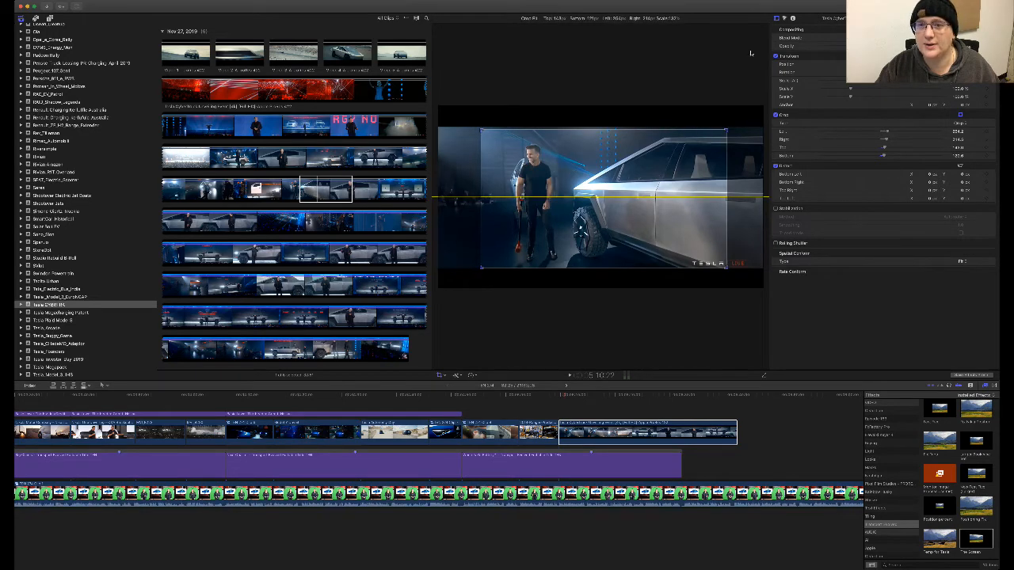
# - Turn the cropped Cybertruck clip into a compound clip and shorten its end to just past the sledgehammer swing
pyautogui.click(642, 427)
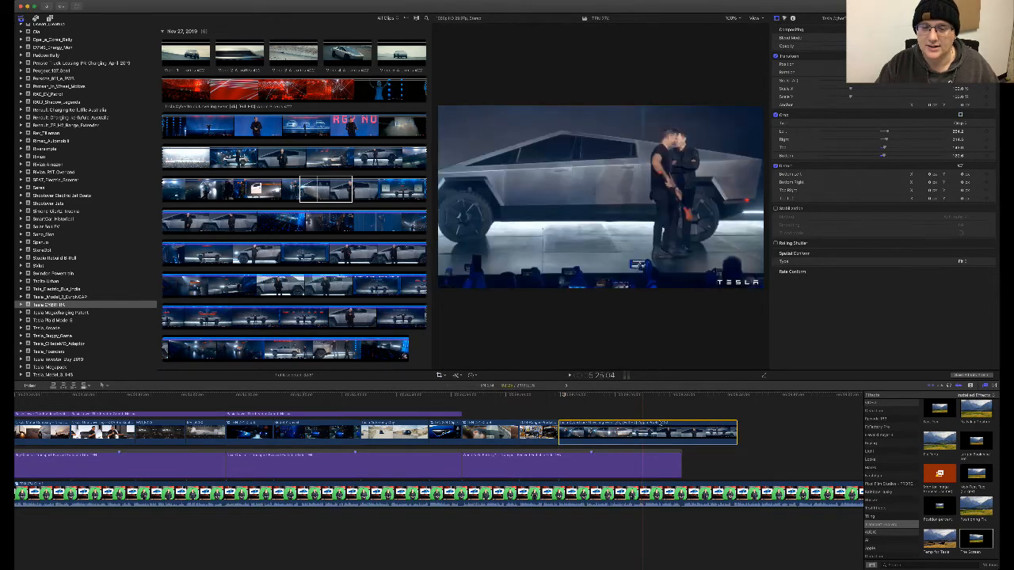
pyautogui.hotkey('alt', 'g')
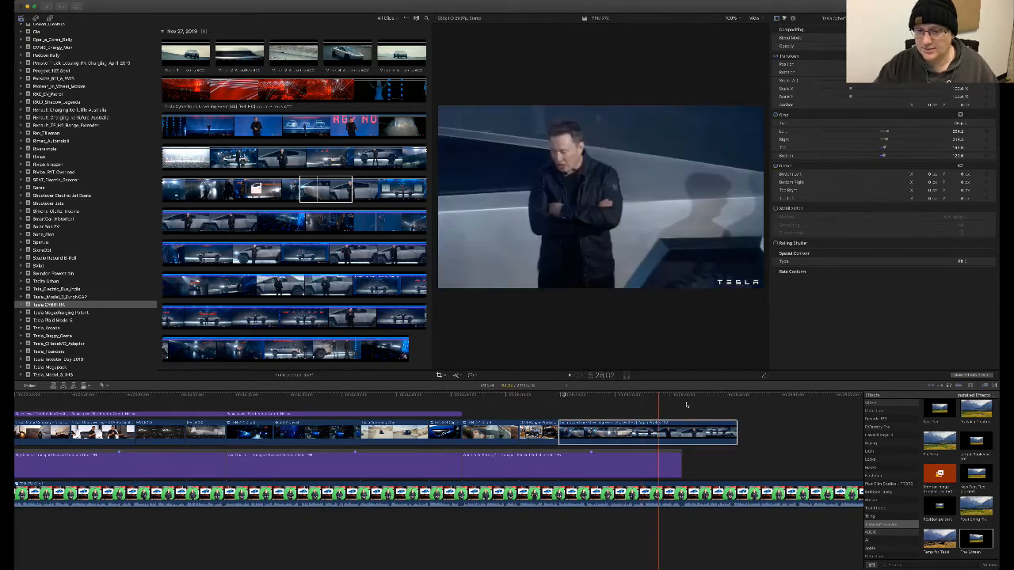
pyautogui.press('Return')
pyautogui.moveTo(735, 430); pyautogui.dragTo(604, 421)
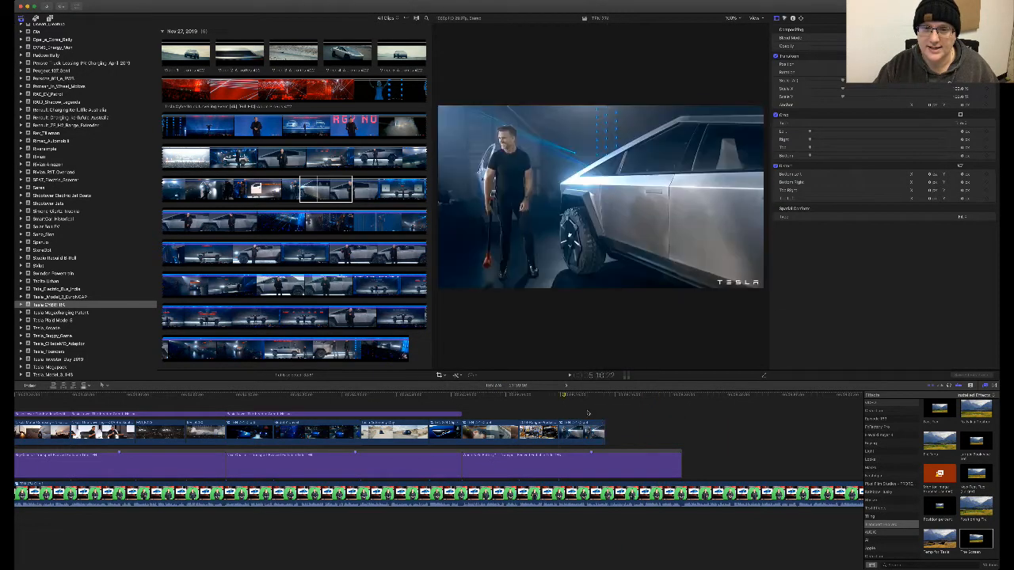
# - Play the Cybertruck compound clip against the narration and trim its start so the sledgehammer swing comes sooner
pyautogui.press('space')
pyautogui.press('space')
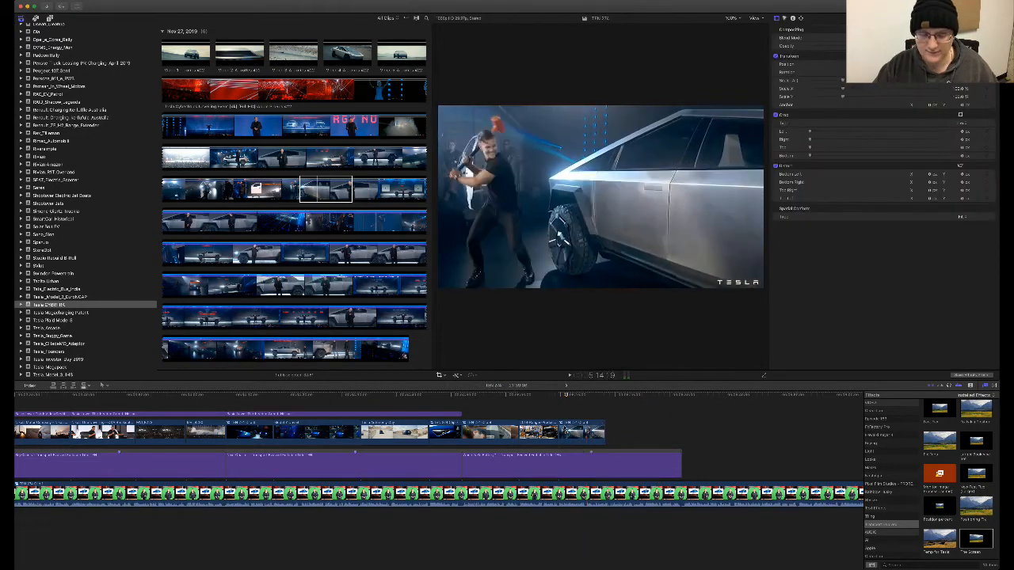
pyautogui.press('space')
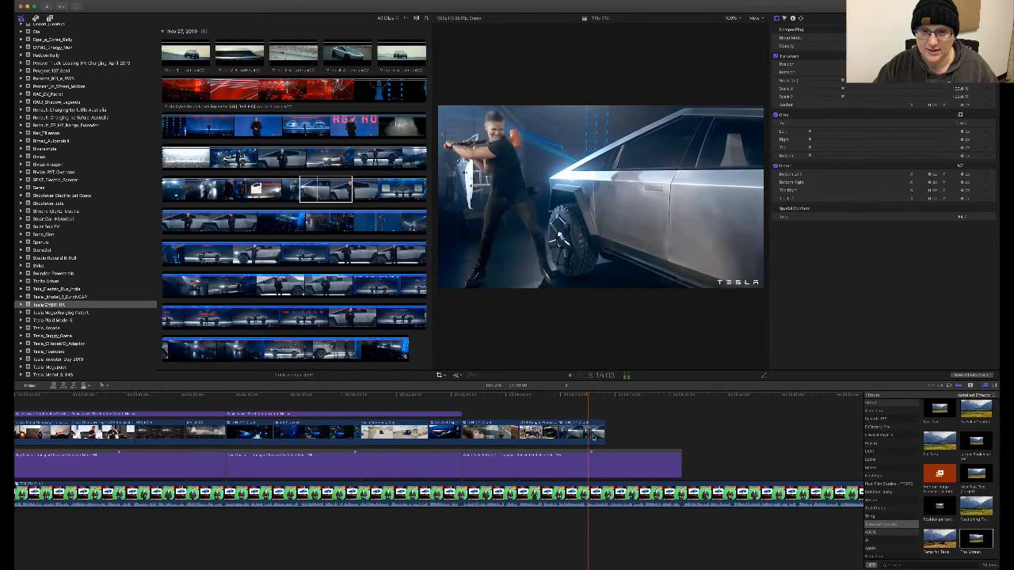
pyautogui.click(570, 404)
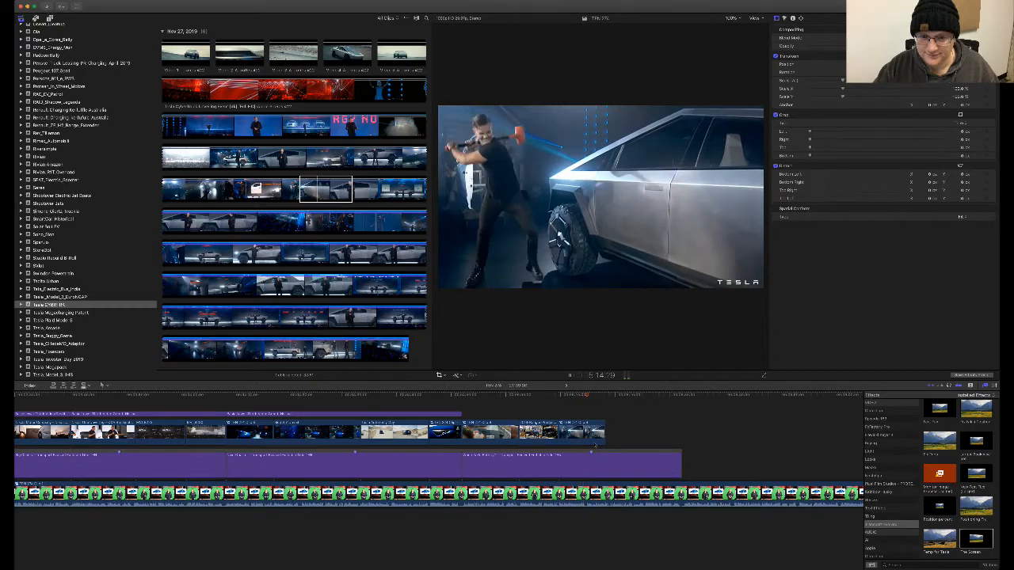
pyautogui.press('space')
pyautogui.moveTo(560, 437); pyautogui.dragTo(573, 438)
# - Replay the Cybertruck clip with the narration and examine the sledgehammer's strike on the door frame by frame
pyautogui.click(572, 404)
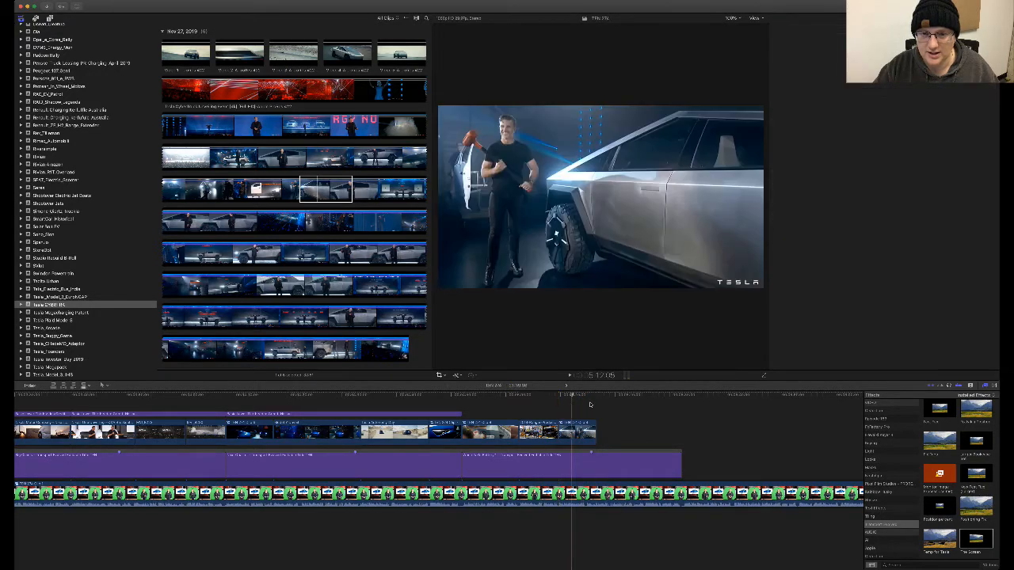
pyautogui.press('space')
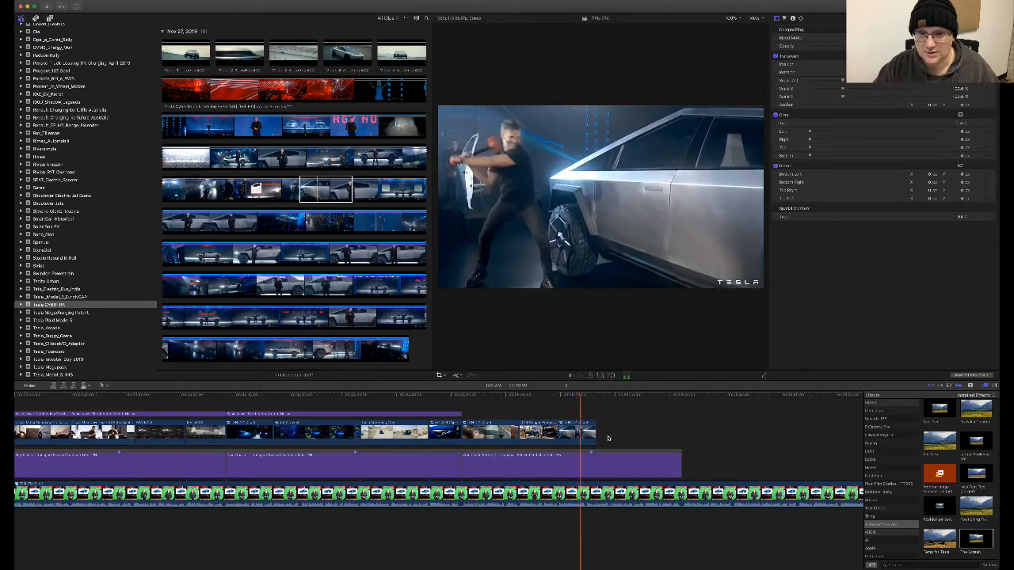
pyautogui.press('space')
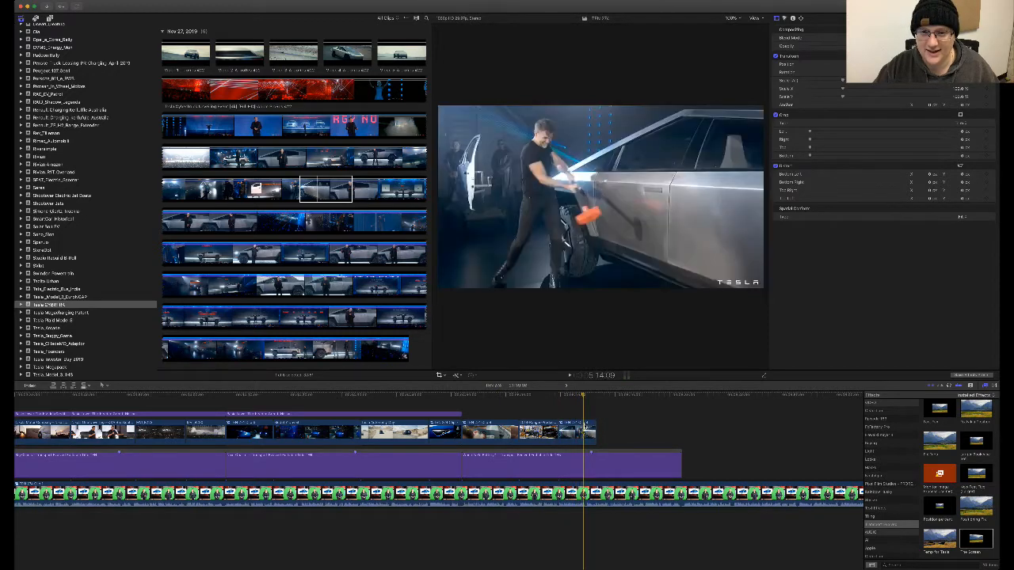
pyautogui.press('space')
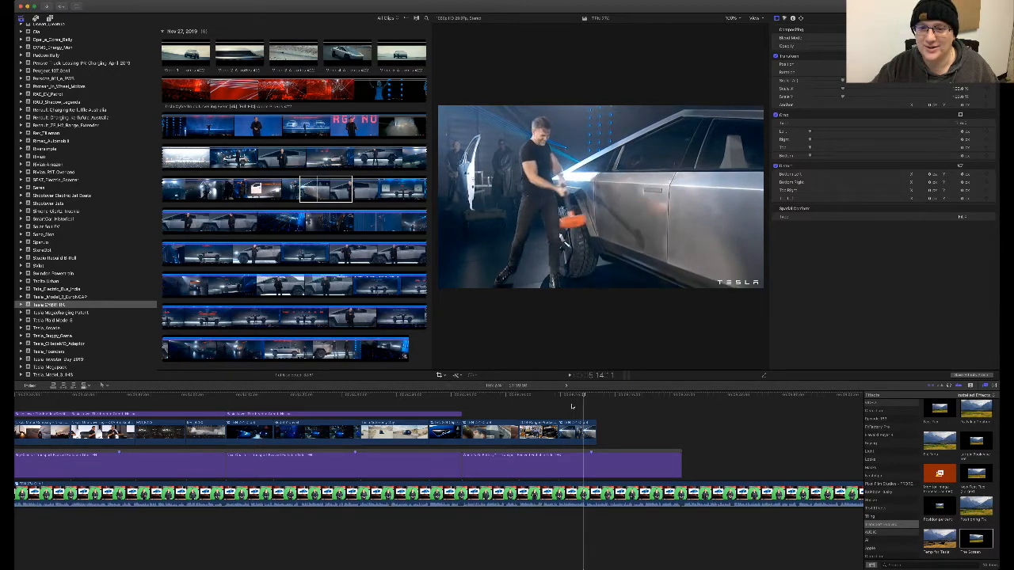
pyautogui.press('Left')
pyautogui.press('Left')
pyautogui.press('Left')
pyautogui.press('Left')
pyautogui.press('Left')
pyautogui.press('Left')
pyautogui.press('Left')
pyautogui.press('Left')
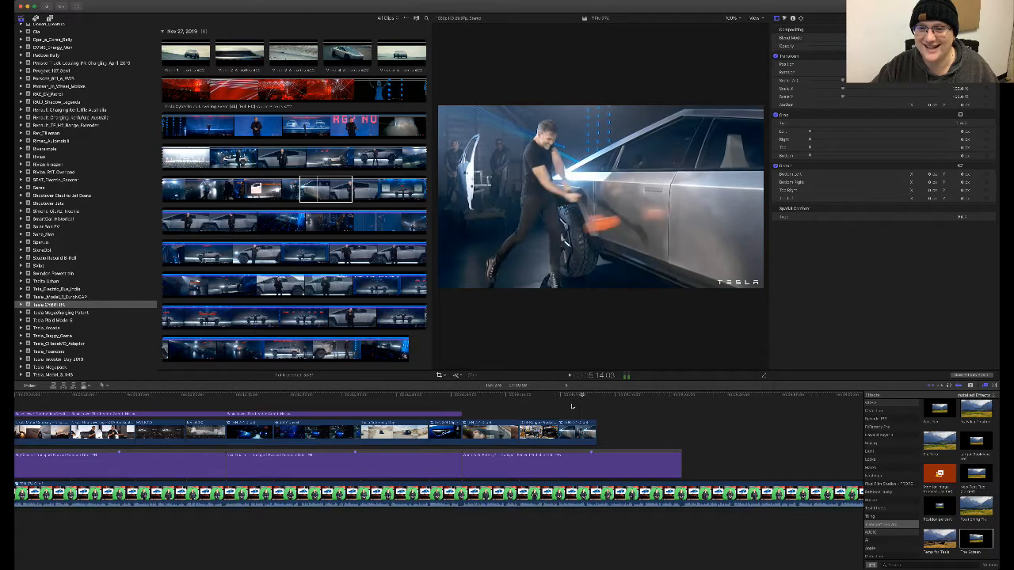
pyautogui.press('Right')
pyautogui.press('Left')
pyautogui.press('Left')
pyautogui.press('Left')
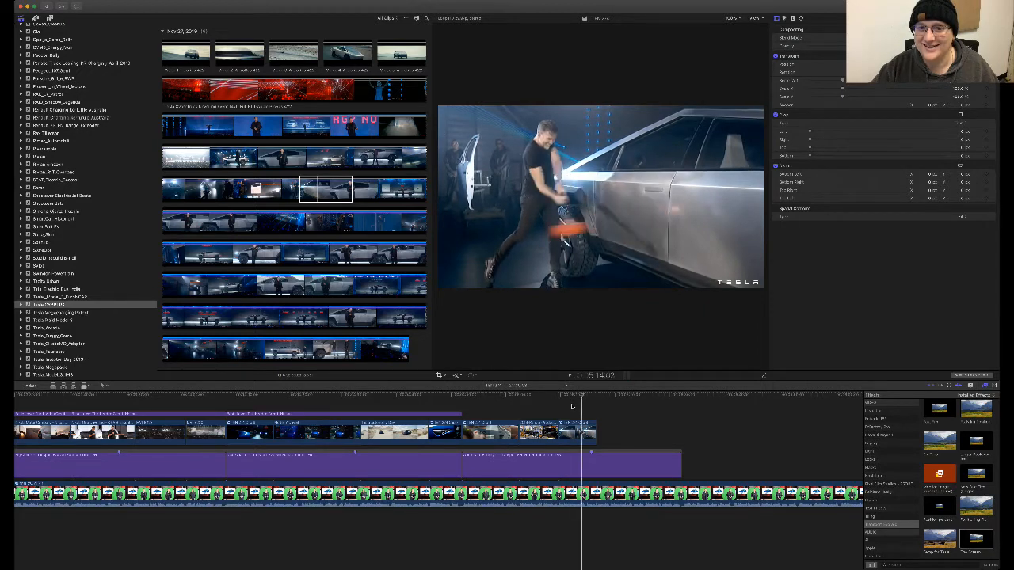
pyautogui.press('Right')
pyautogui.press('Right')
pyautogui.press('Right')
pyautogui.press('Right')
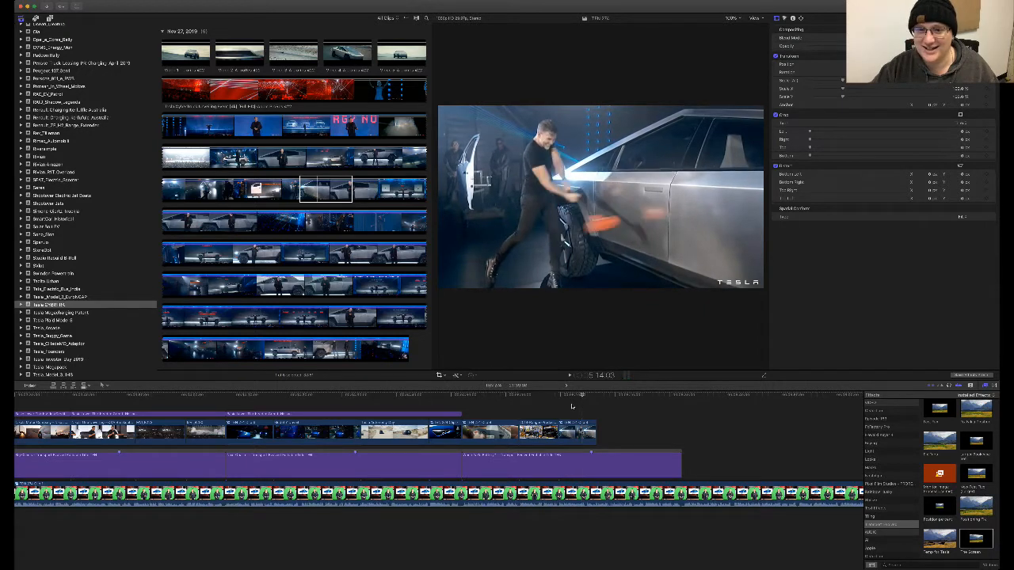
# - Step through the Cybertruck compound clip frame by frame to examine the hammer's rebound and find a suitable end point
pyautogui.press('Right')
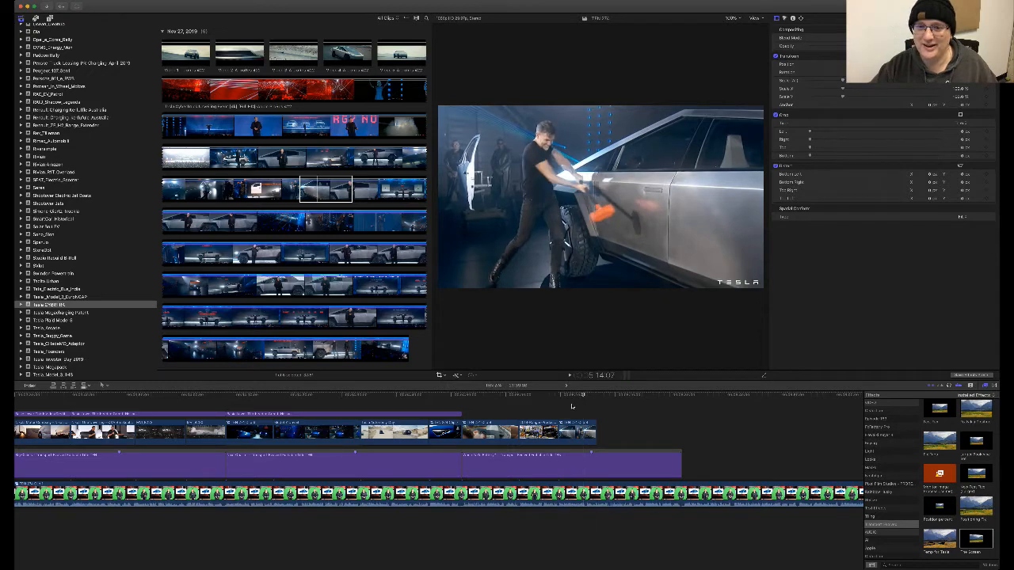
pyautogui.press('Left')
pyautogui.press('Left')
pyautogui.press('Left')
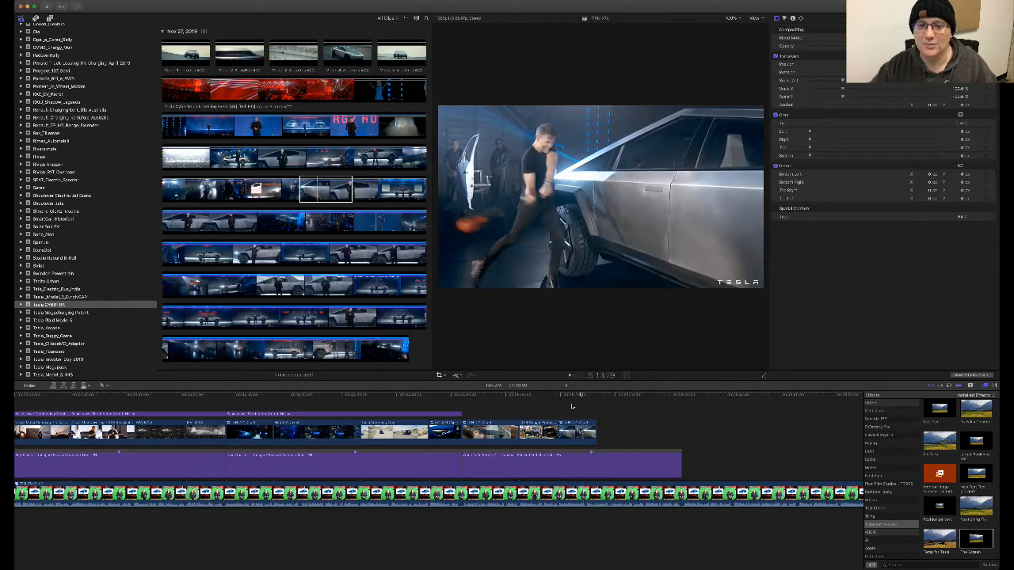
pyautogui.press('Right')
pyautogui.press('Right')
pyautogui.press('Right')
pyautogui.press('Right')
pyautogui.press('Right')
pyautogui.press('Right')
pyautogui.press('Right')
pyautogui.press('Right')
pyautogui.press('Right')
pyautogui.press('Right')
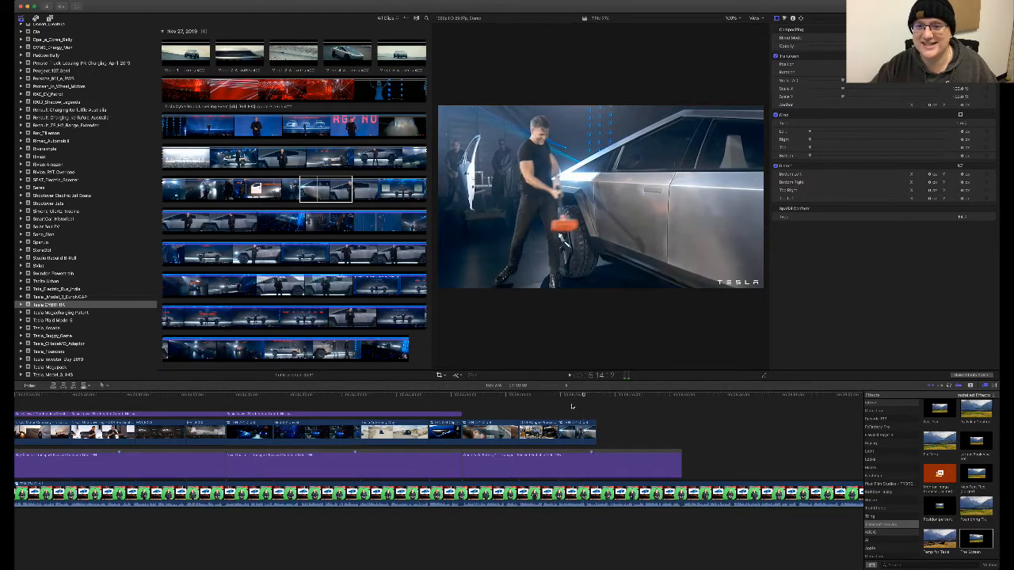
pyautogui.press('Right')
pyautogui.press('Right')
pyautogui.press('Right')
pyautogui.press('Right')
pyautogui.press('Right')
pyautogui.press('Right')
pyautogui.press('Right')
pyautogui.press('Right')
pyautogui.press('Right')
pyautogui.press('Right')
pyautogui.press('Right')
pyautogui.press('Right')
pyautogui.press('Right')
pyautogui.press('Right')
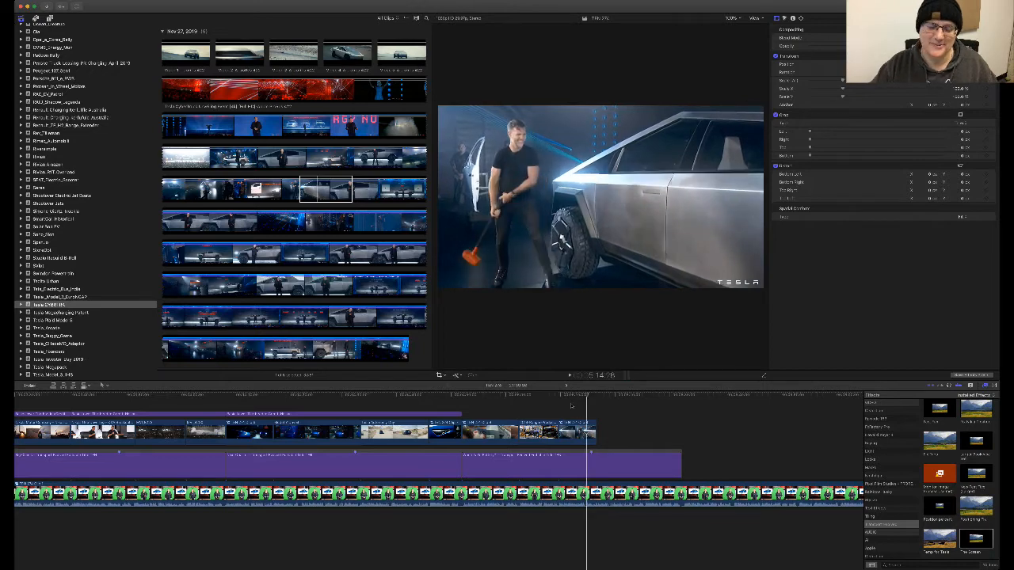
# - Shorten the Cybertruck compound clip's end to just after the sledgehammer swing finishes and play it against the narration
pyautogui.click(573, 405)
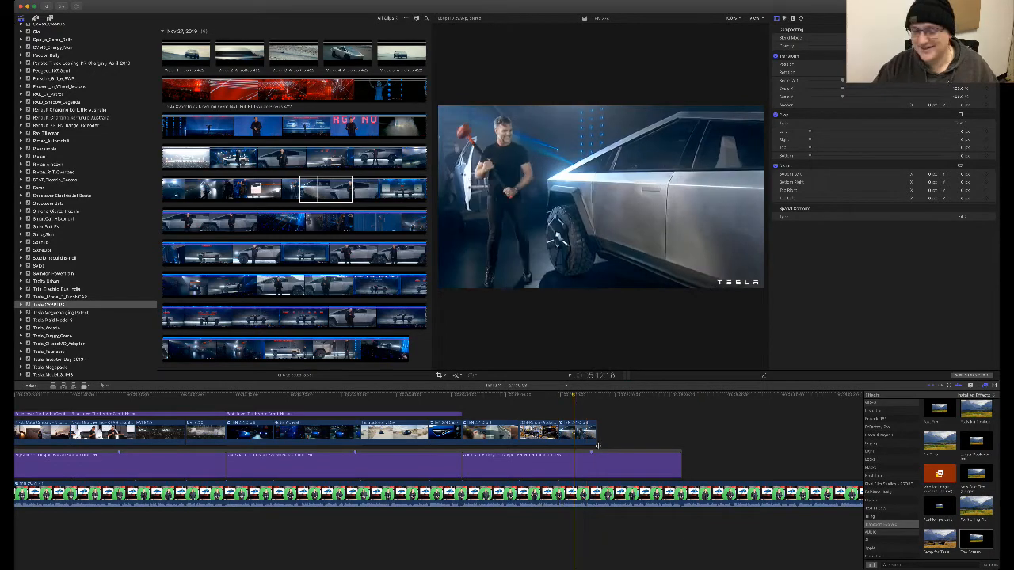
pyautogui.moveTo(595, 436); pyautogui.dragTo(585, 432)
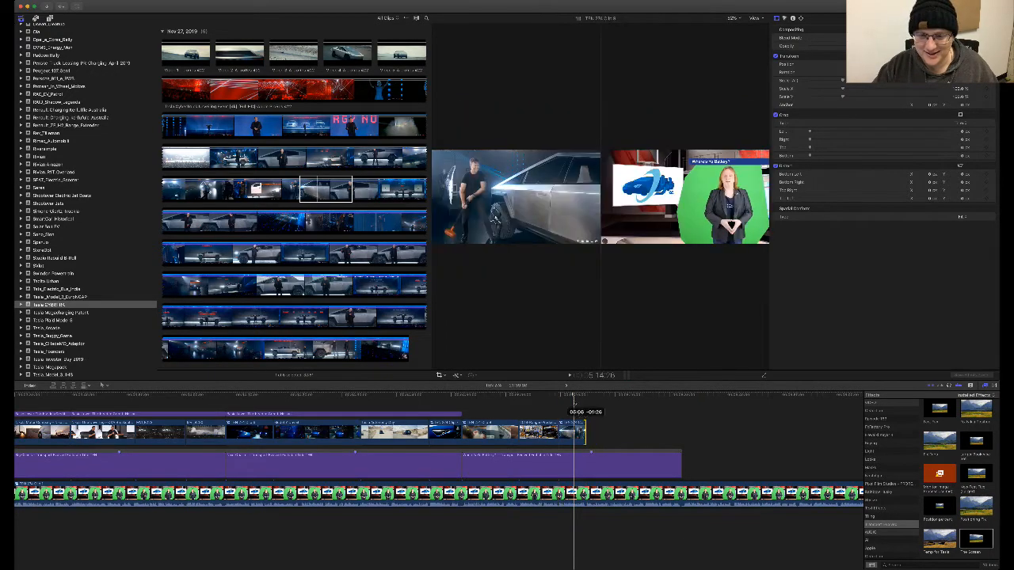
pyautogui.hscroll(-1, 574, 402)
pyautogui.press('space')
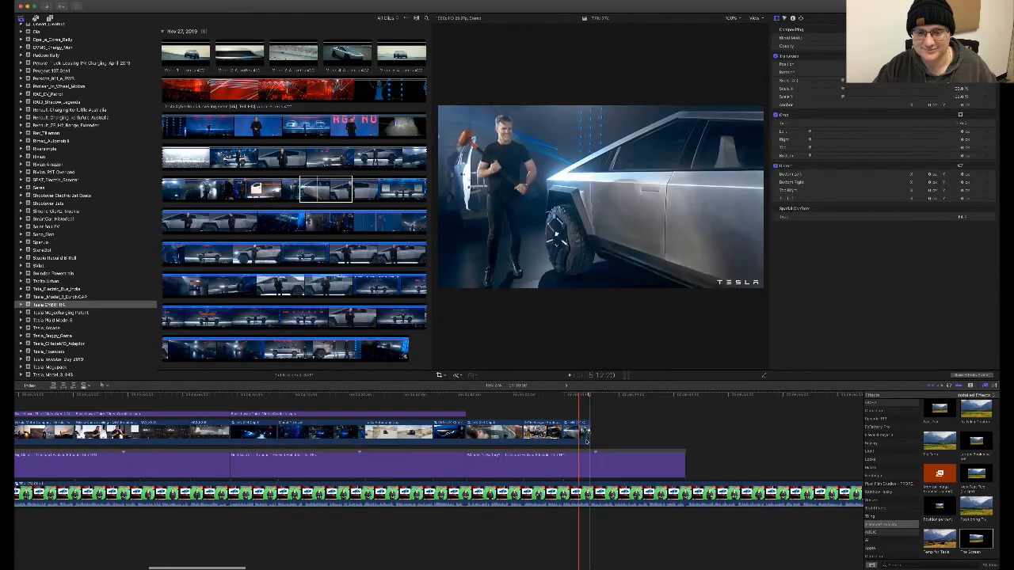
pyautogui.moveTo(586, 441); pyautogui.dragTo(587, 442)
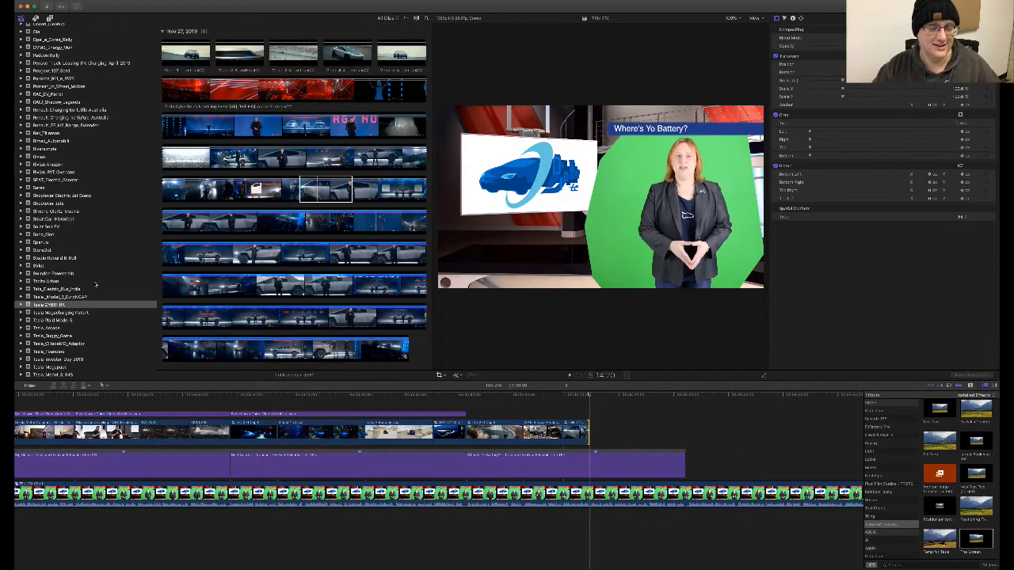
# - Find the 2019 Ford Ranger event in the library and open it
pyautogui.click(351, 275)
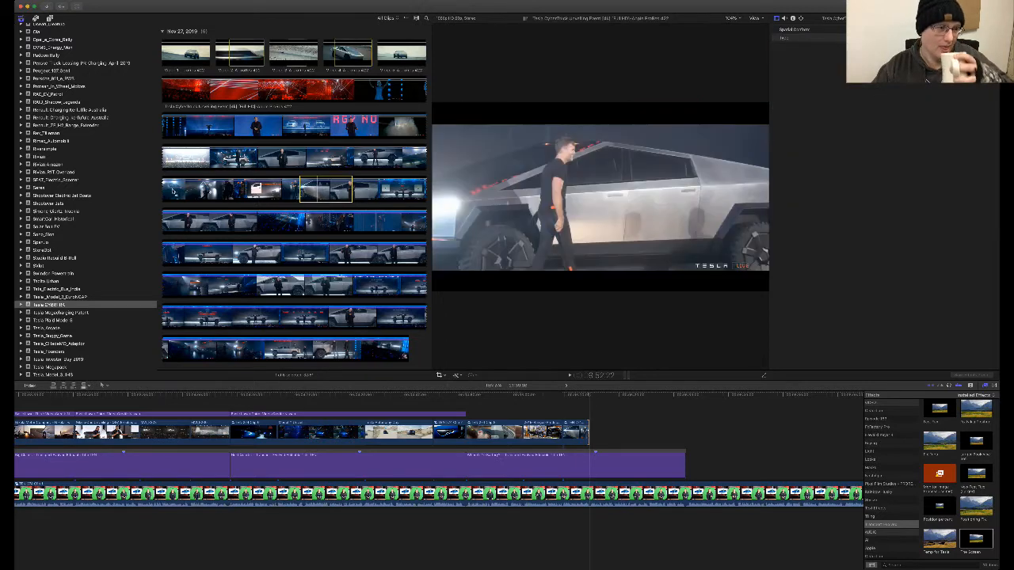
pyautogui.scroll(15, 89, 202)
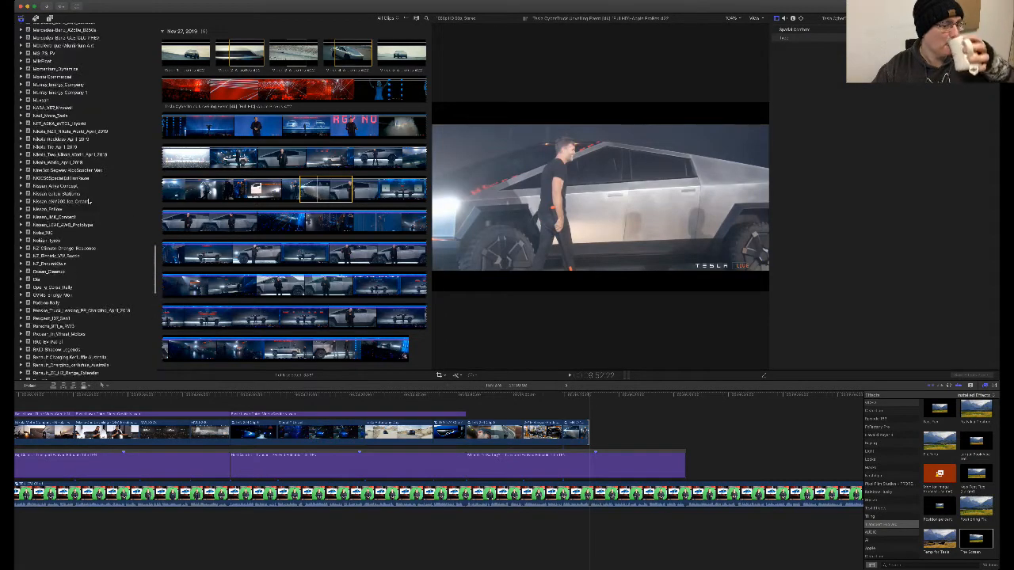
pyautogui.scroll(15, 94, 186)
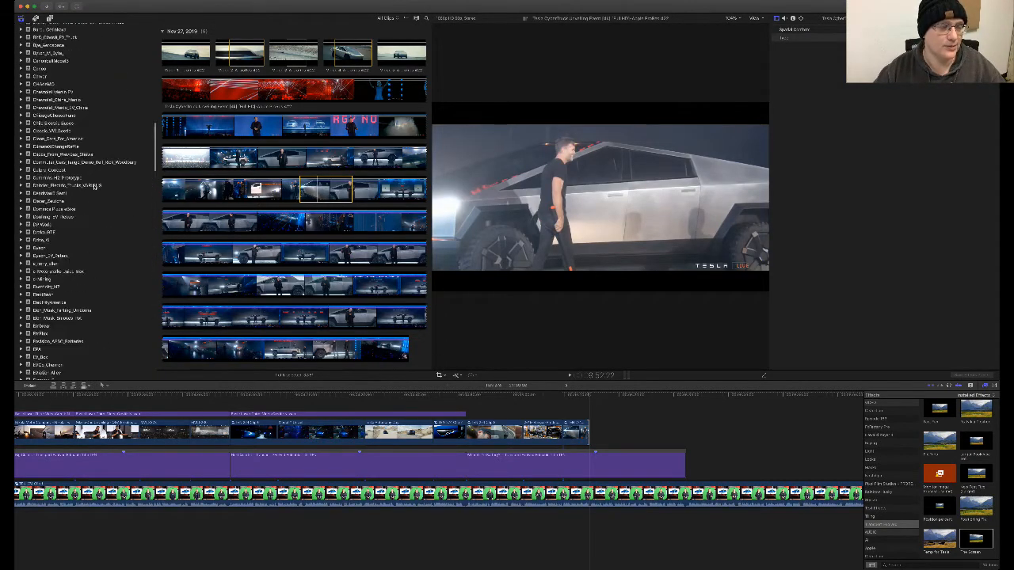
pyautogui.scroll(15, 94, 186)
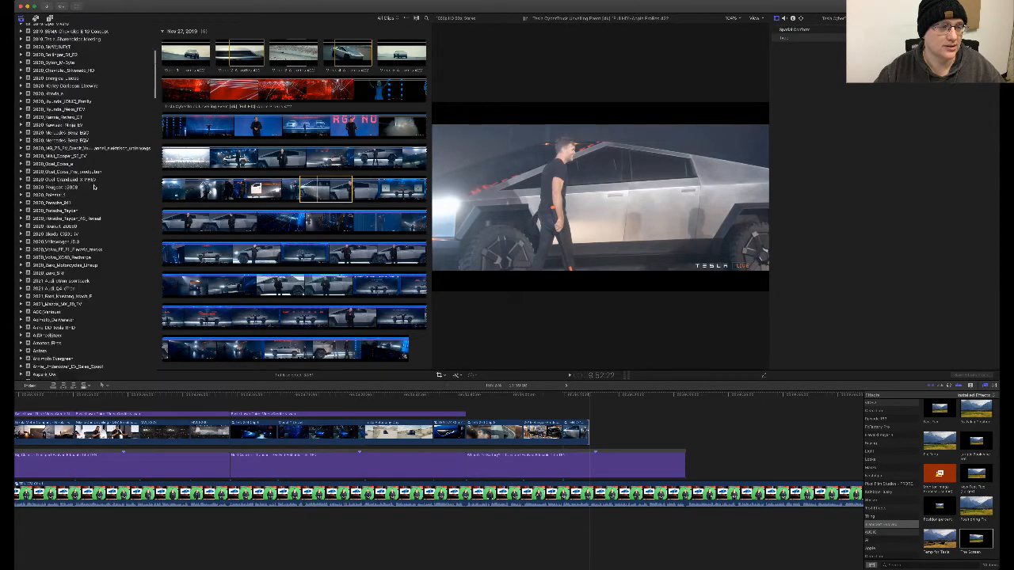
pyautogui.scroll(10, 77, 116)
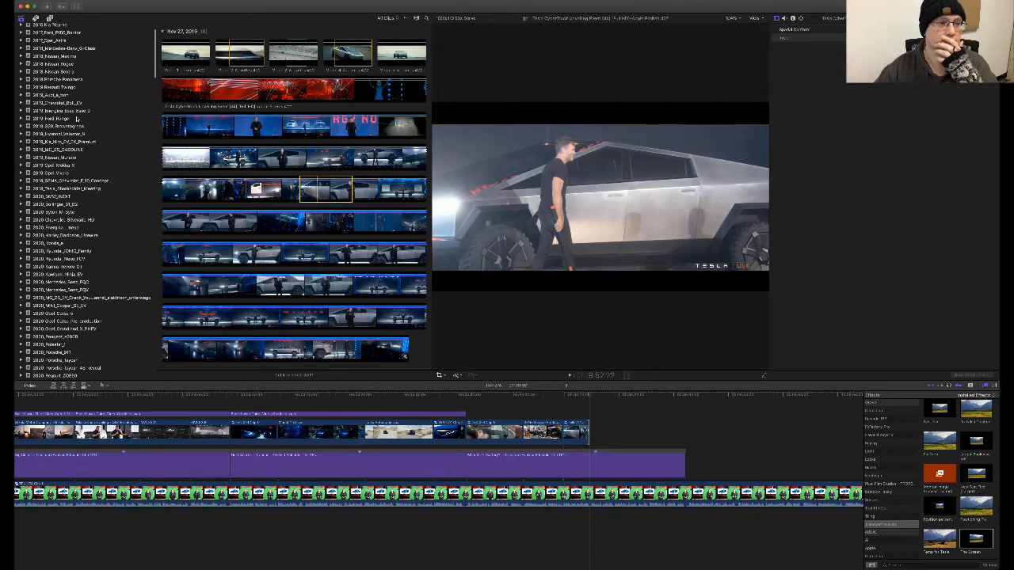
pyautogui.click(77, 118)
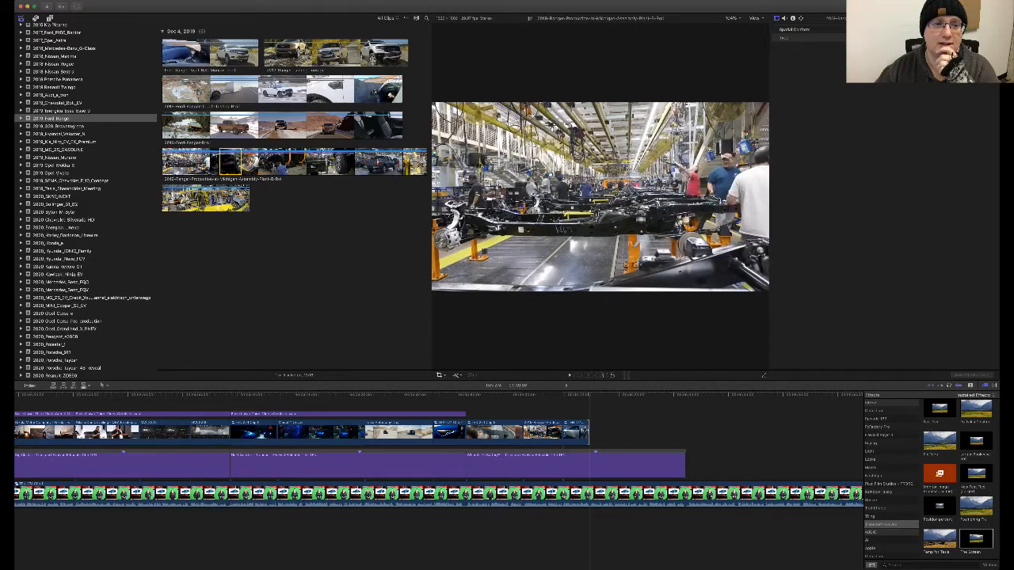
# - Place the opening assembly-line section of the 2019 Ranger Michigan Assembly Plant B-roll directly after the Cybertruck clip
pyautogui.moveTo(166, 161); pyautogui.dragTo(168, 161)
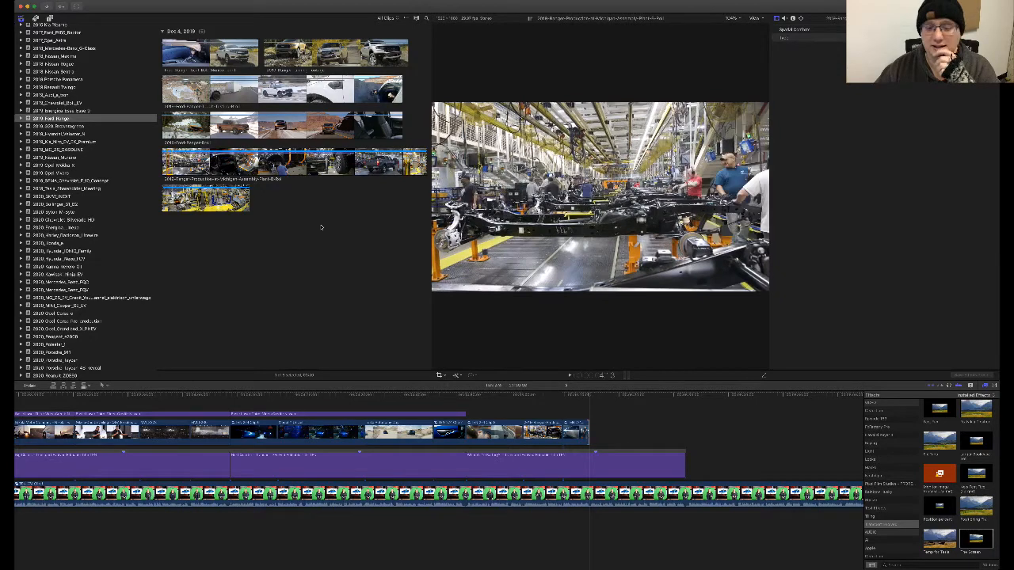
pyautogui.moveTo(611, 419); pyautogui.dragTo(590, 432)
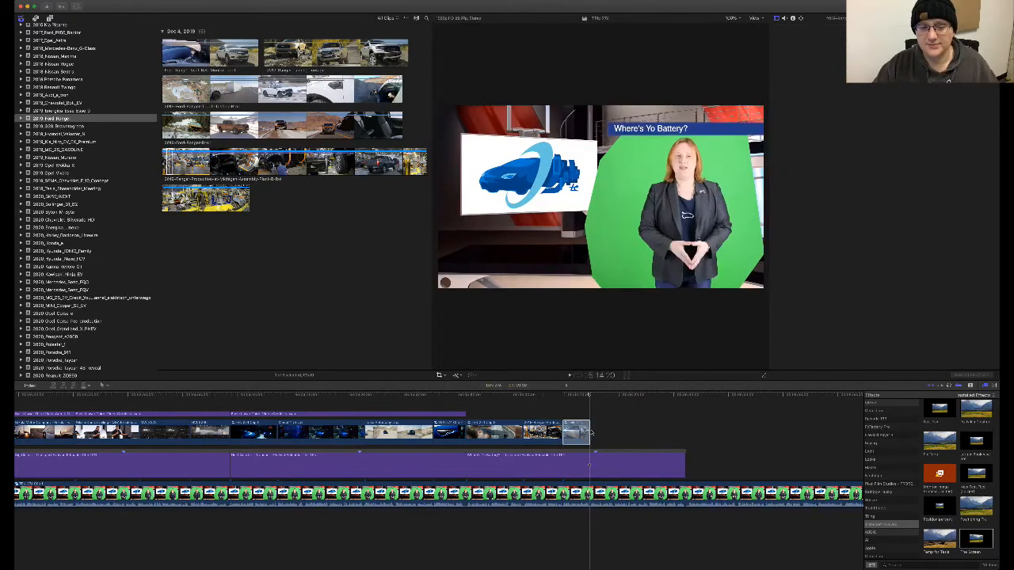
pyautogui.press('super+4')
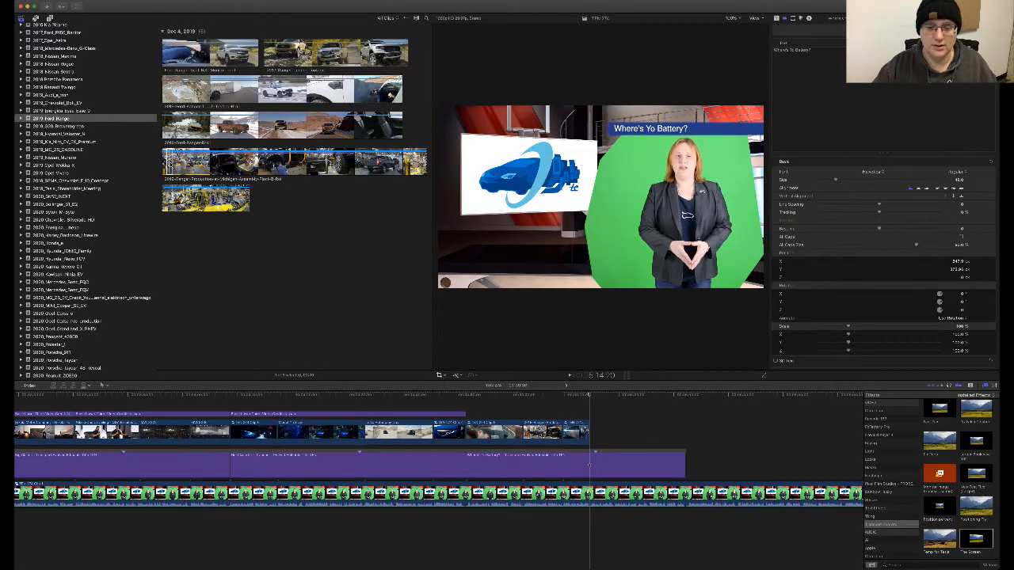
pyautogui.press('super+1')
pyautogui.moveTo(604, 431); pyautogui.dragTo(599, 432)
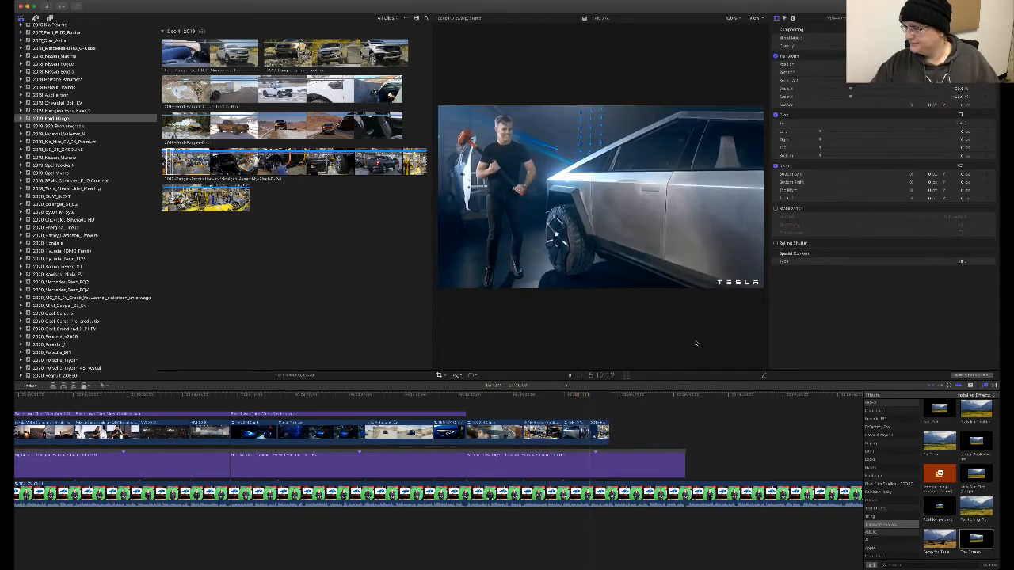
# - Play the Ranger factory clip with the narration and extend its end to cover more of the presenter's speech
pyautogui.press('space')
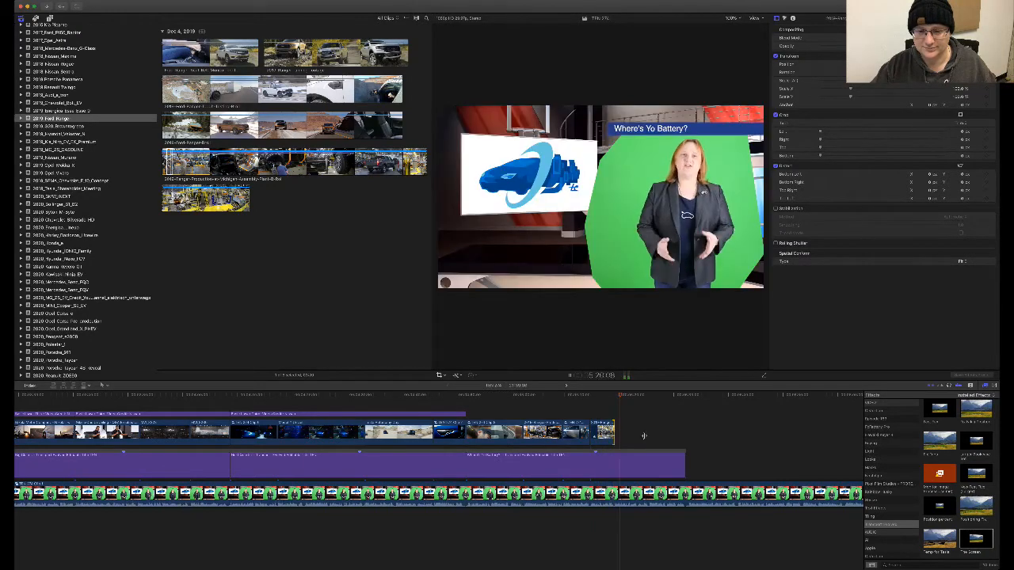
pyautogui.moveTo(614, 433); pyautogui.dragTo(651, 434)
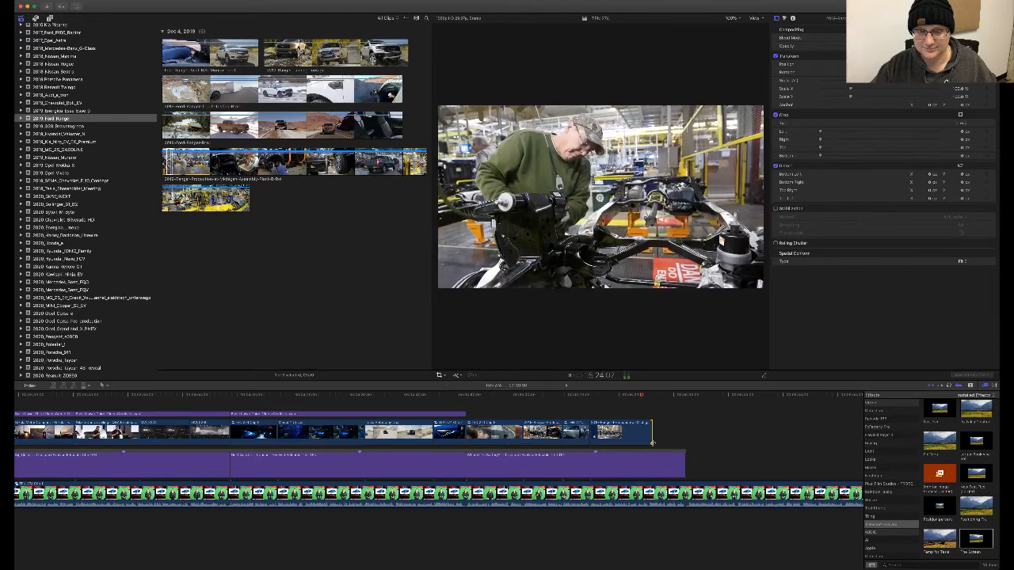
pyautogui.press('space')
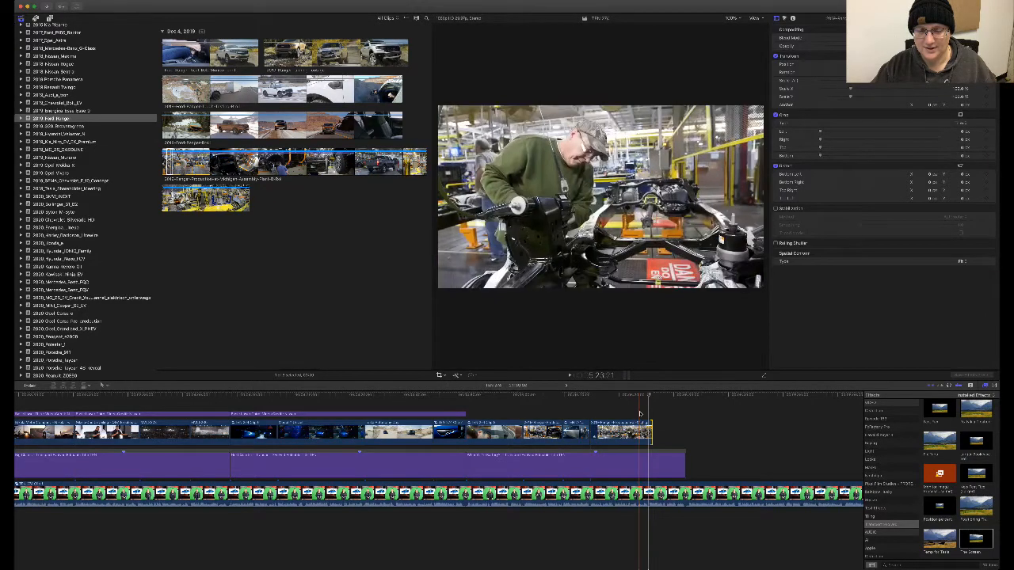
pyautogui.press('space')
# - Slow down the Ranger factory clip by stretching its speed, adjusting the stretch so the worker's shot lasts longer under the narration
pyautogui.click(648, 433)
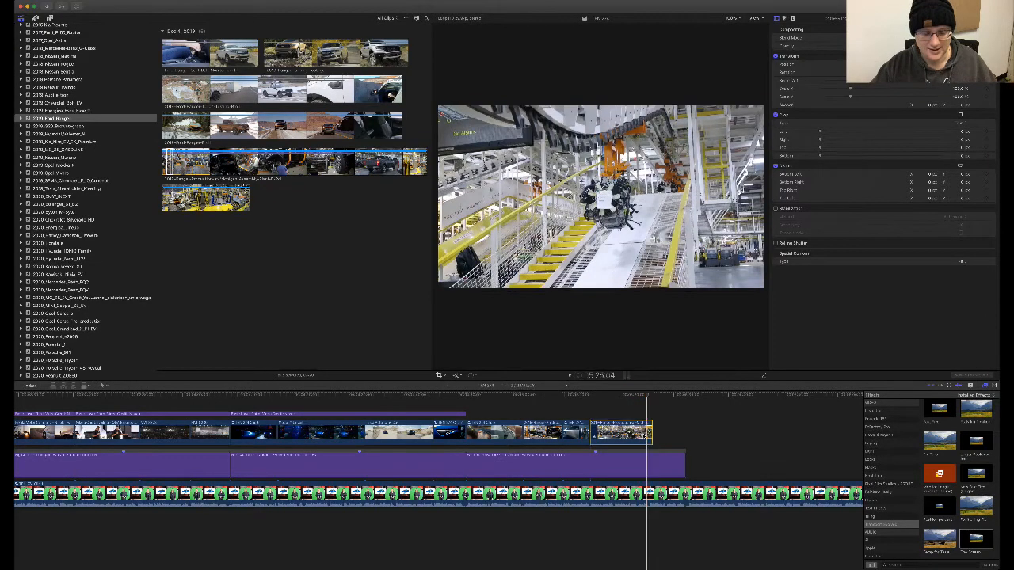
pyautogui.moveTo(653, 417); pyautogui.dragTo(678, 417)
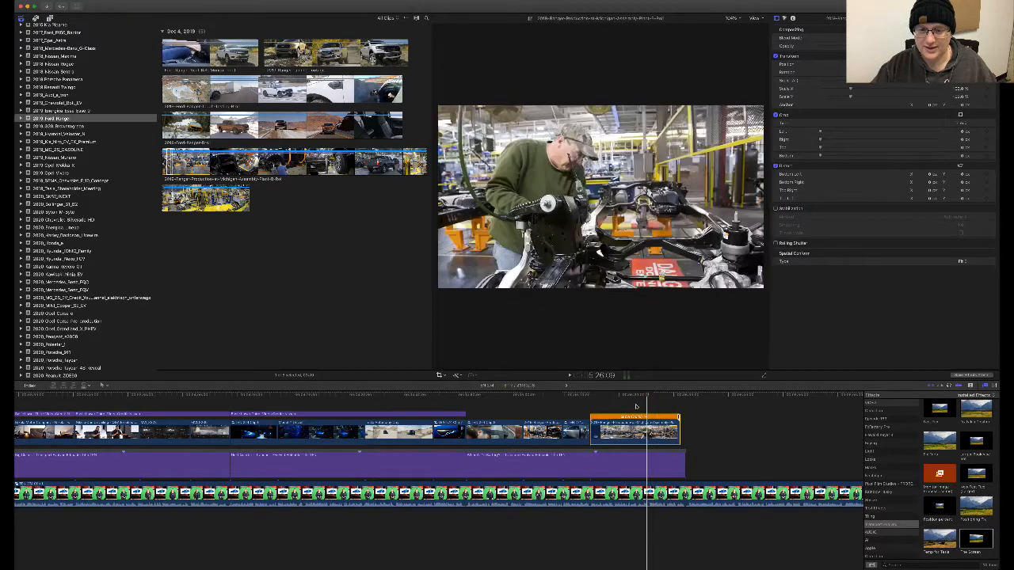
pyautogui.press('space')
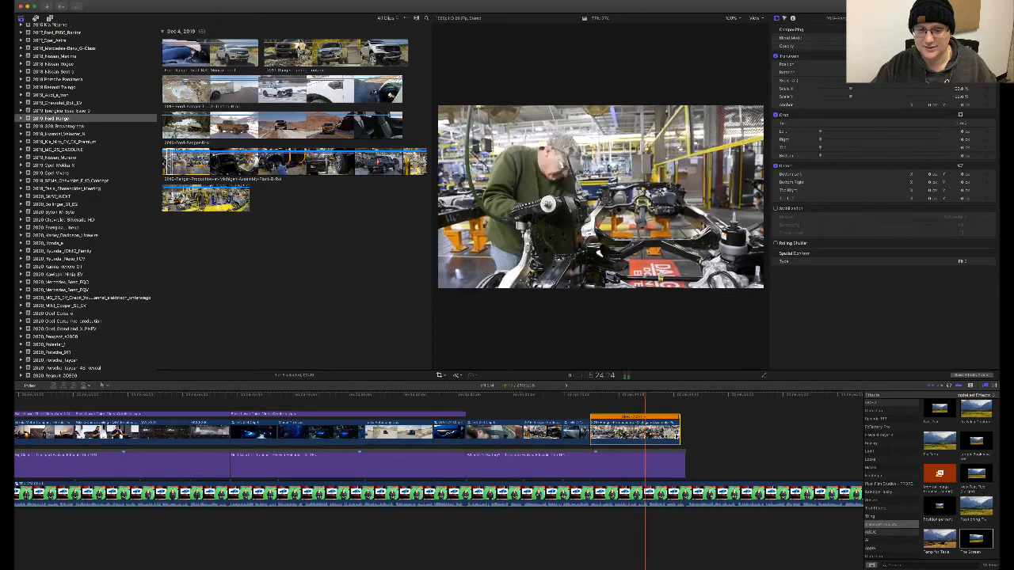
pyautogui.press('space')
pyautogui.moveTo(677, 417); pyautogui.dragTo(654, 413)
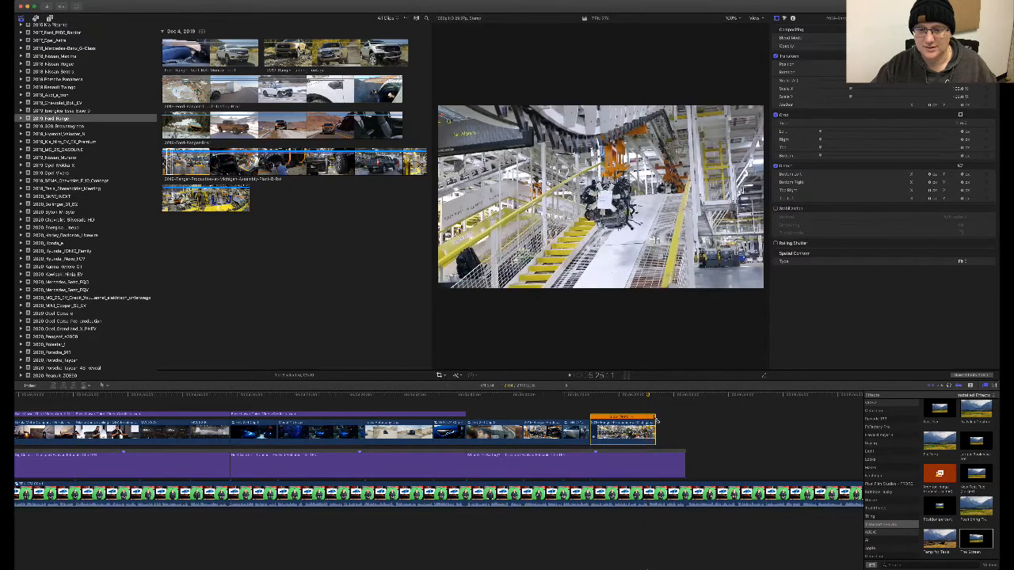
pyautogui.moveTo(655, 417); pyautogui.dragTo(656, 416)
pyautogui.click(644, 401)
pyautogui.press('space')
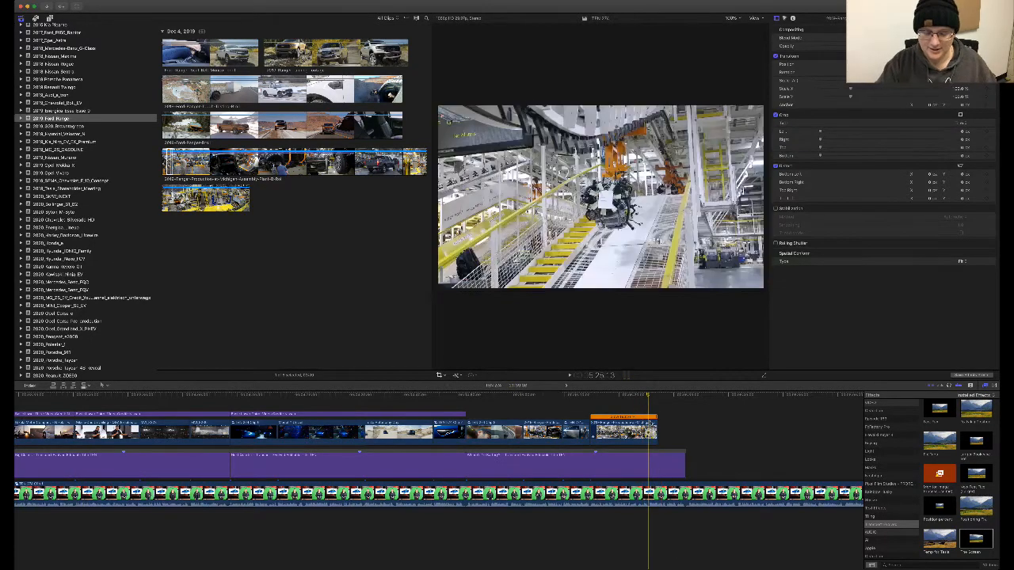
# - Trim the end of the slowed Ranger factory clip to cut off the following robot-arm shot
pyautogui.press('super+equal')
pyautogui.press('super+equal')
pyautogui.press('super+equal')
pyautogui.hscroll(-2, 665, 423)
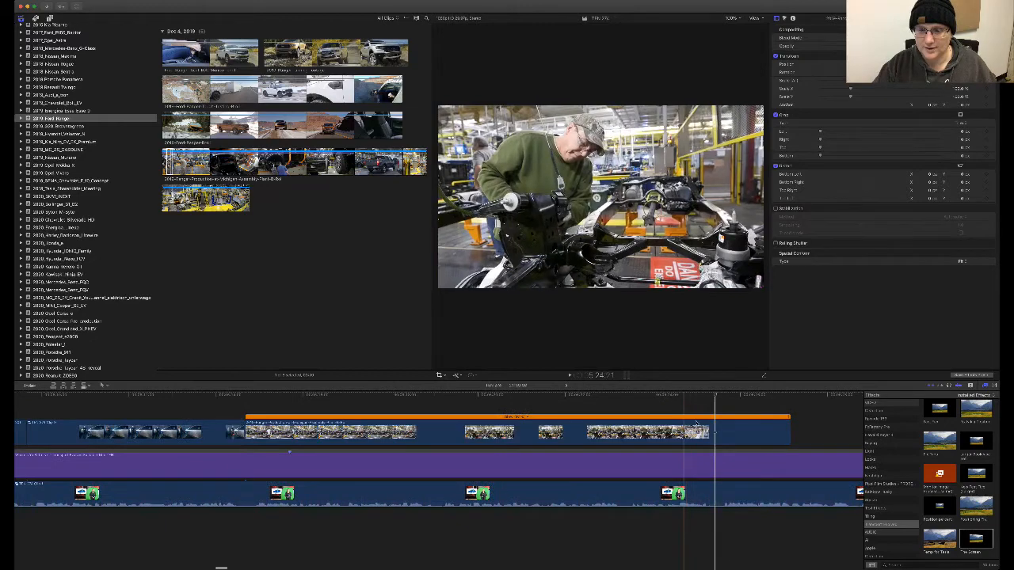
pyautogui.press('space')
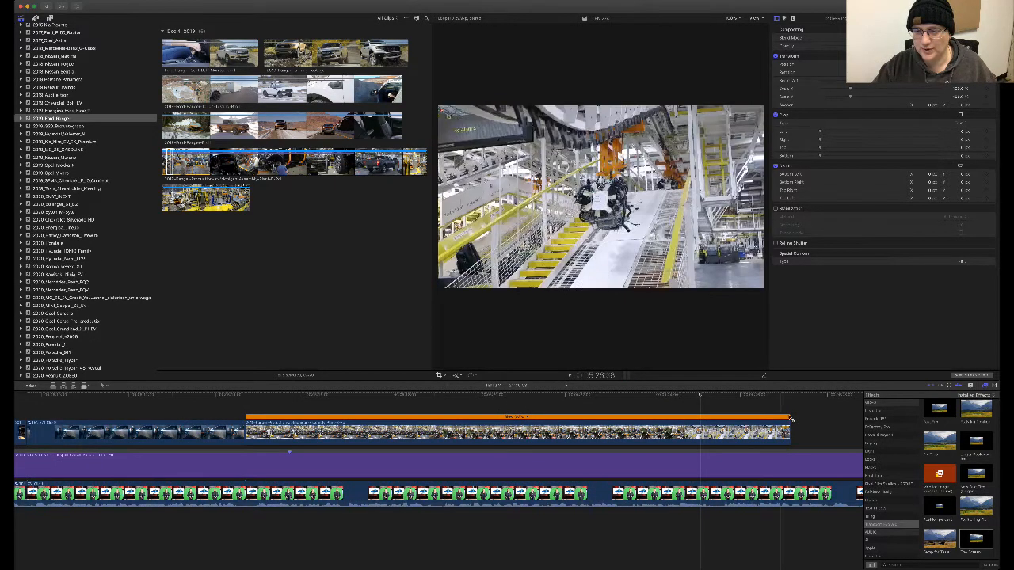
pyautogui.moveTo(789, 418); pyautogui.dragTo(703, 431)
pyautogui.click(794, 431)
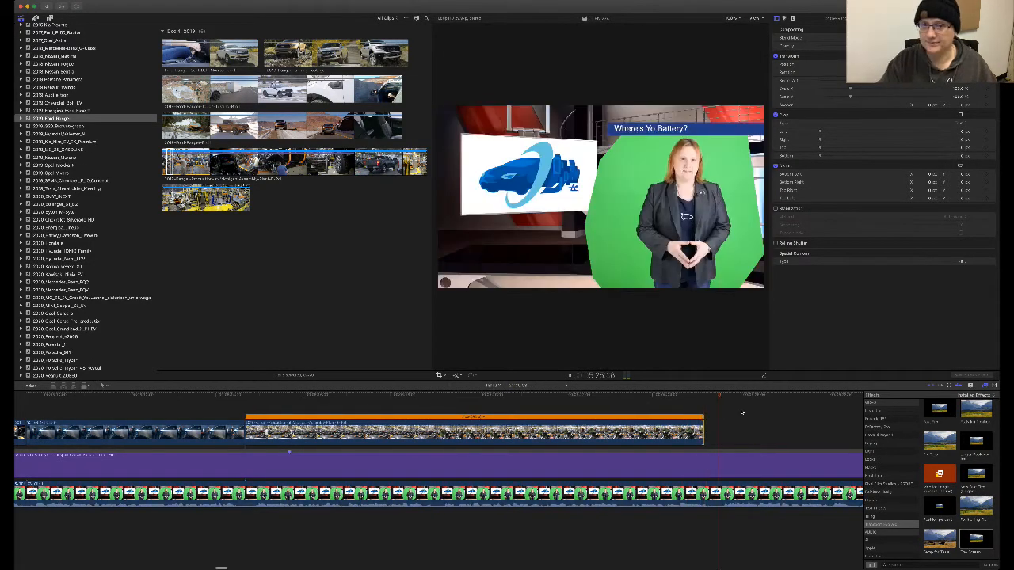
# - Find the Ford_F150_EV_Prototype event in the library and open it
pyautogui.press('super+minus')
pyautogui.press('super+minus')
pyautogui.press('super+minus')
pyautogui.press('super+minus')
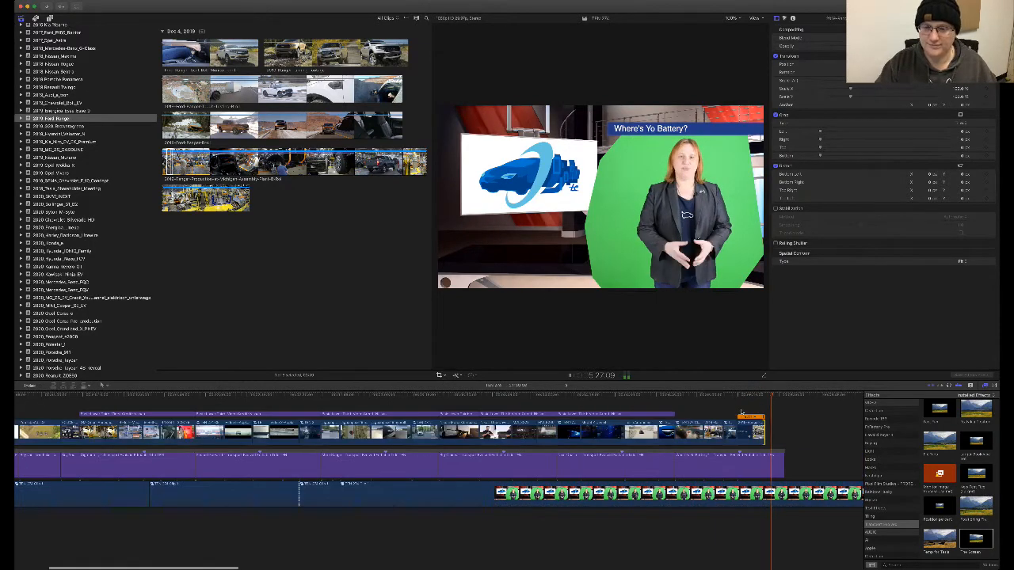
pyautogui.click(750, 427)
pyautogui.hscroll(3, 751, 427)
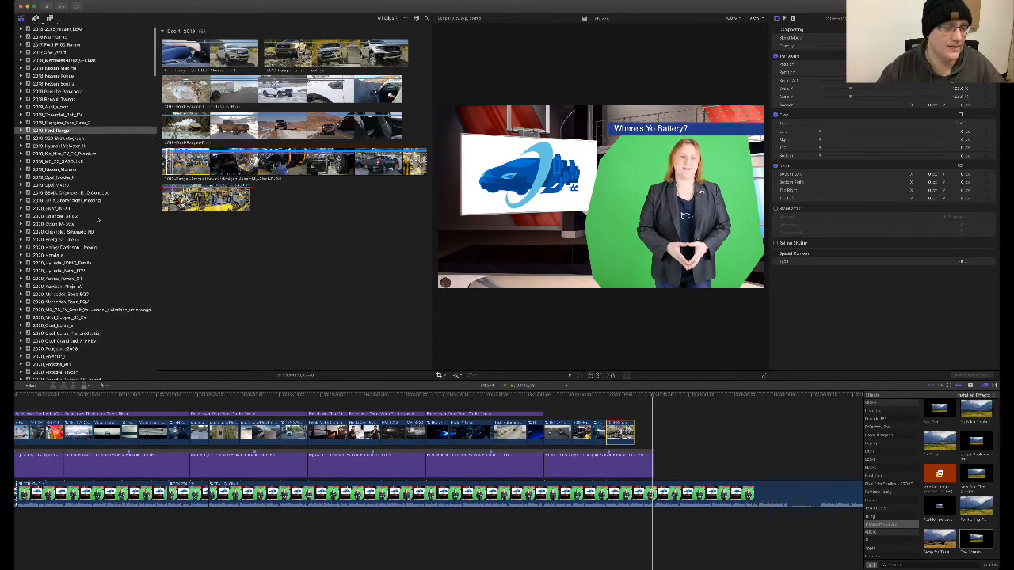
pyautogui.scroll(-1, 98, 220)
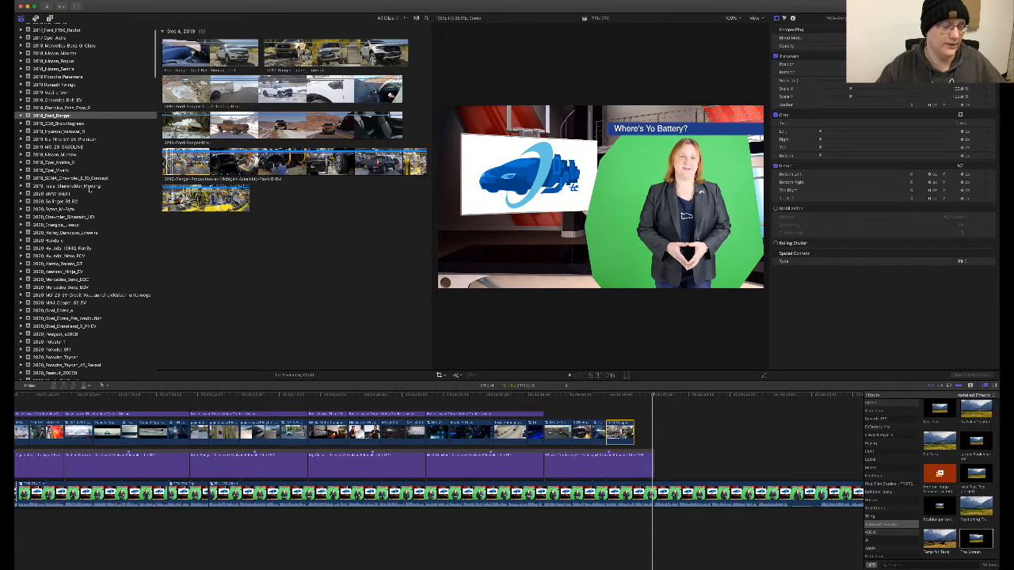
pyautogui.scroll(-10, 90, 189)
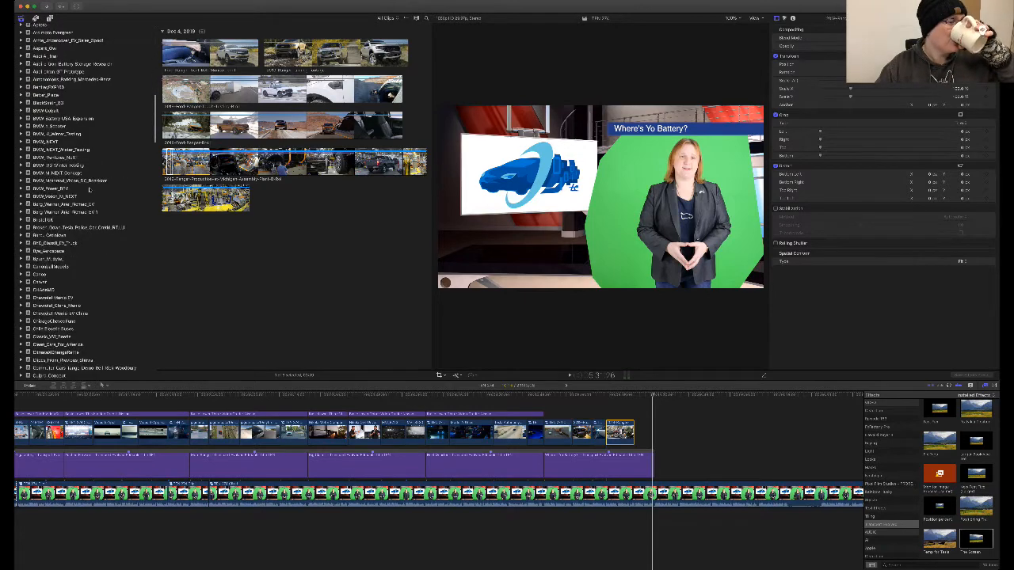
pyautogui.scroll(-15, 90, 189)
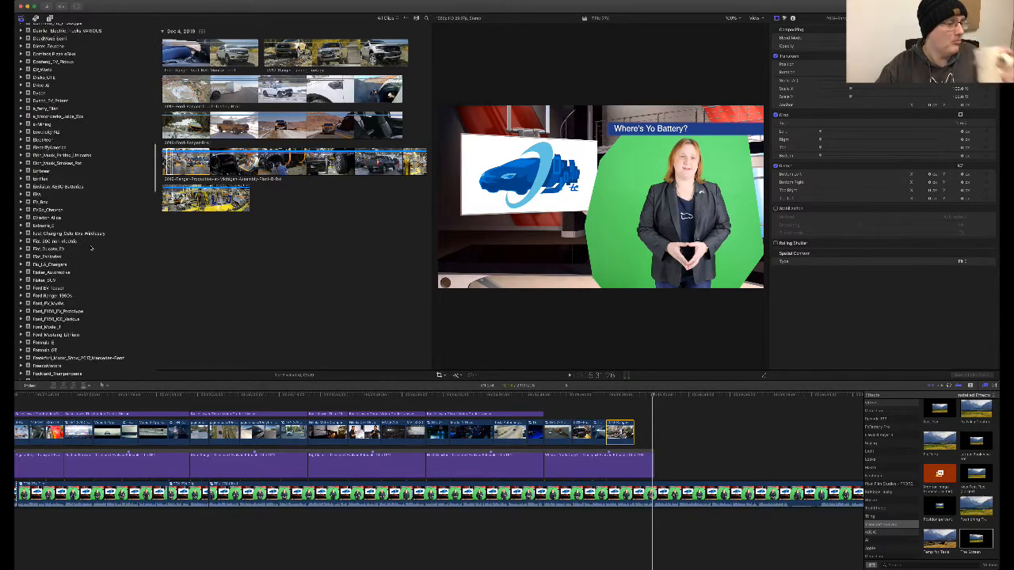
pyautogui.scroll(-3, 91, 248)
pyautogui.click(69, 270)
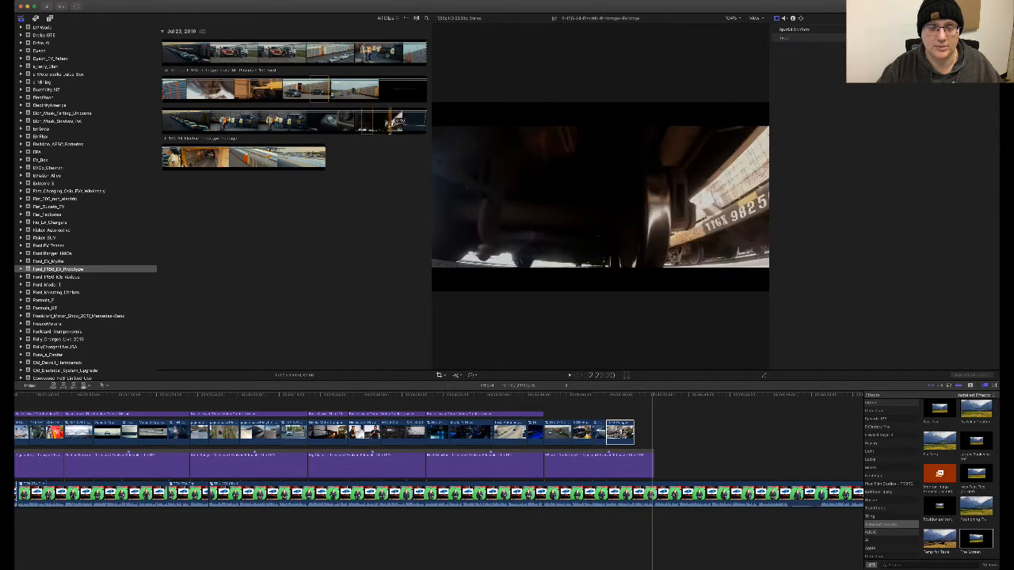
# - Add the F-150 prototype rail-yard footage after the Ranger factory clip, filling the gap up to the end of the section title
pyautogui.moveTo(383, 124); pyautogui.dragTo(639, 433)
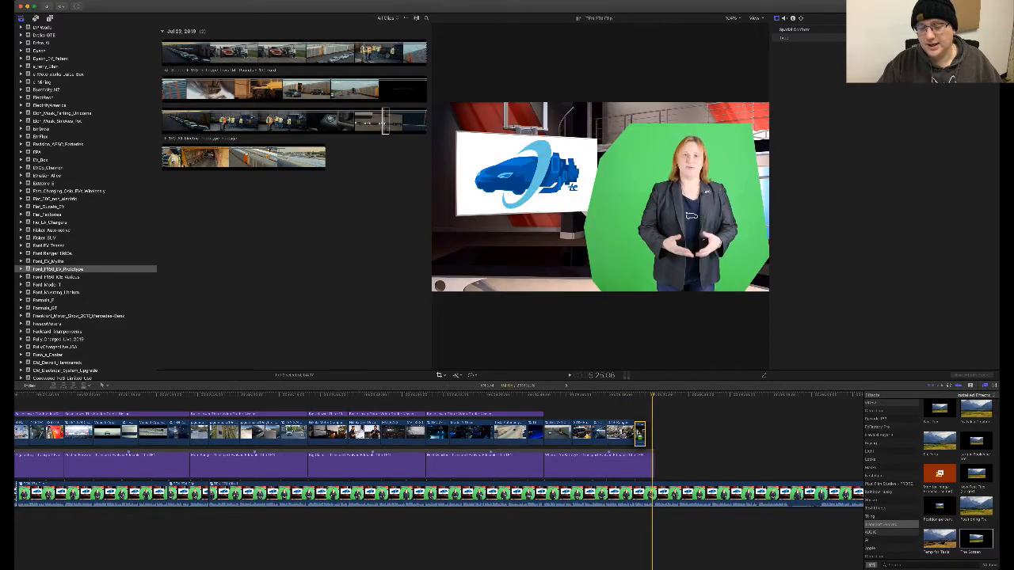
pyautogui.click(641, 431)
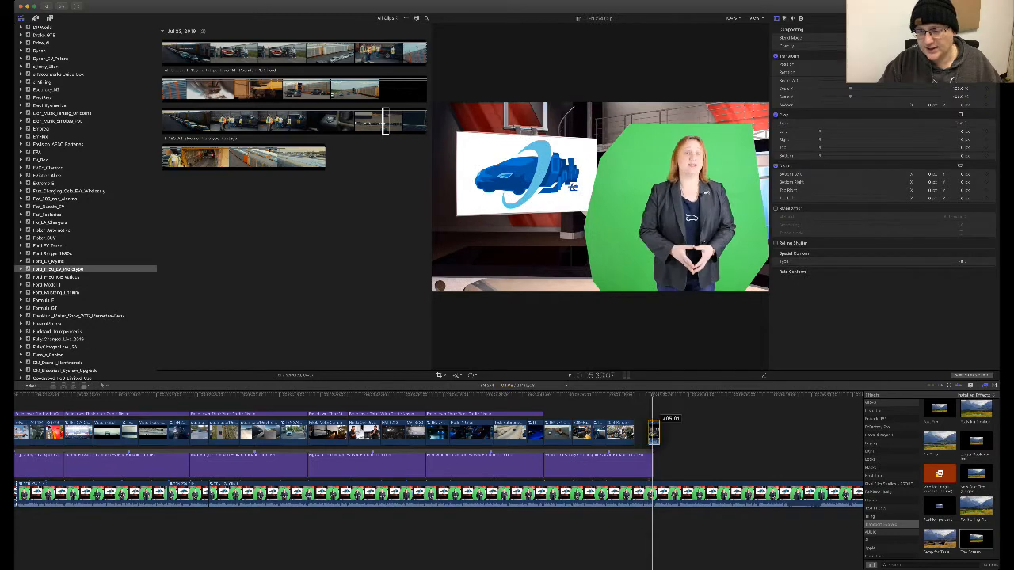
pyautogui.moveTo(642, 432); pyautogui.dragTo(635, 433)
# - Detach the audio from the new F-150 clip and delete it
pyautogui.hotkey('ctrl', 'shift', 's')
pyautogui.click(643, 515)
pyautogui.press('BackSpace')
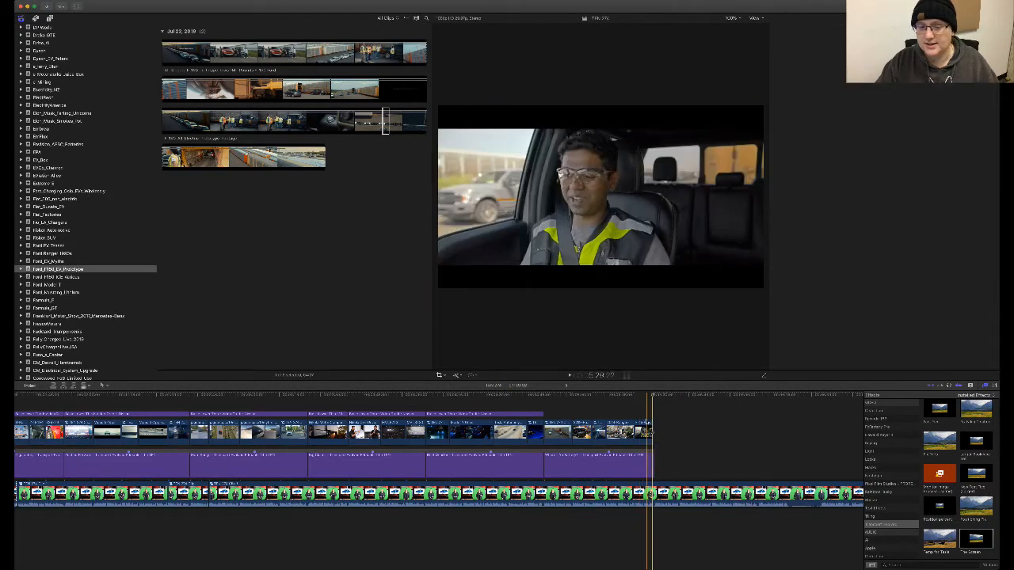
# - Crop the F-150 rail-yard clip on all four sides to cut off the black bars and the outer edges
pyautogui.click(643, 432)
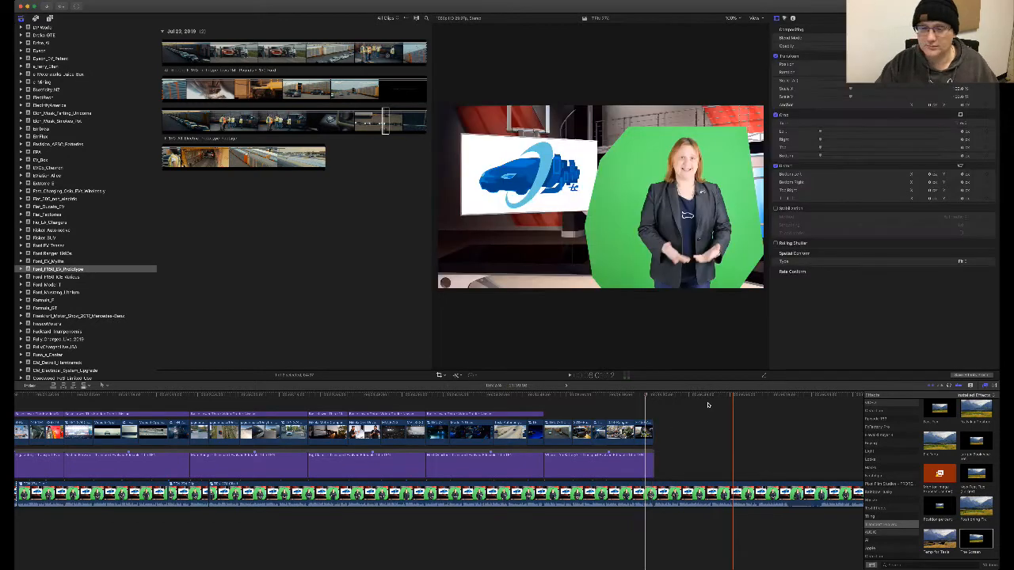
pyautogui.hscroll(3, 680, 434)
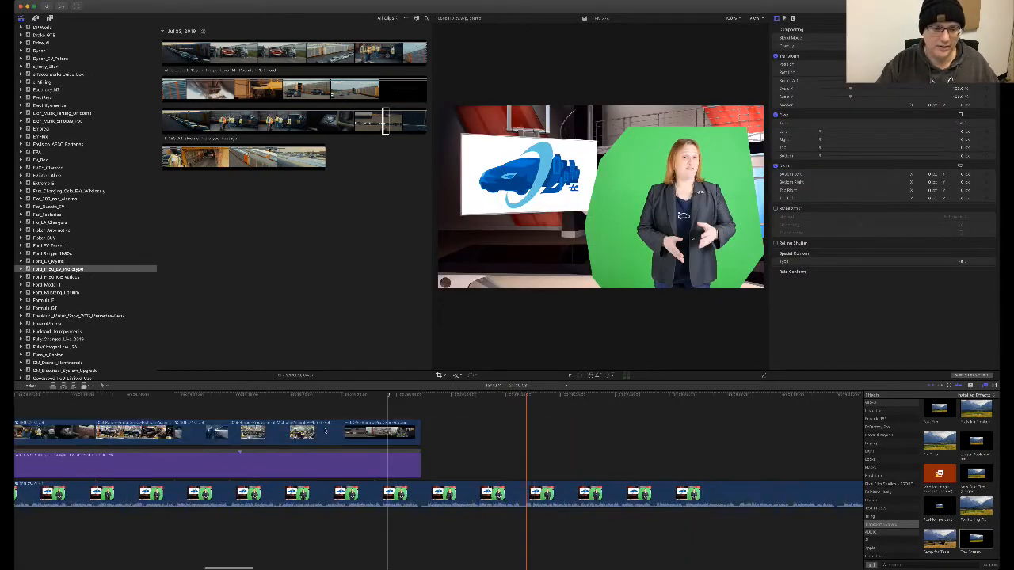
pyautogui.click(366, 432)
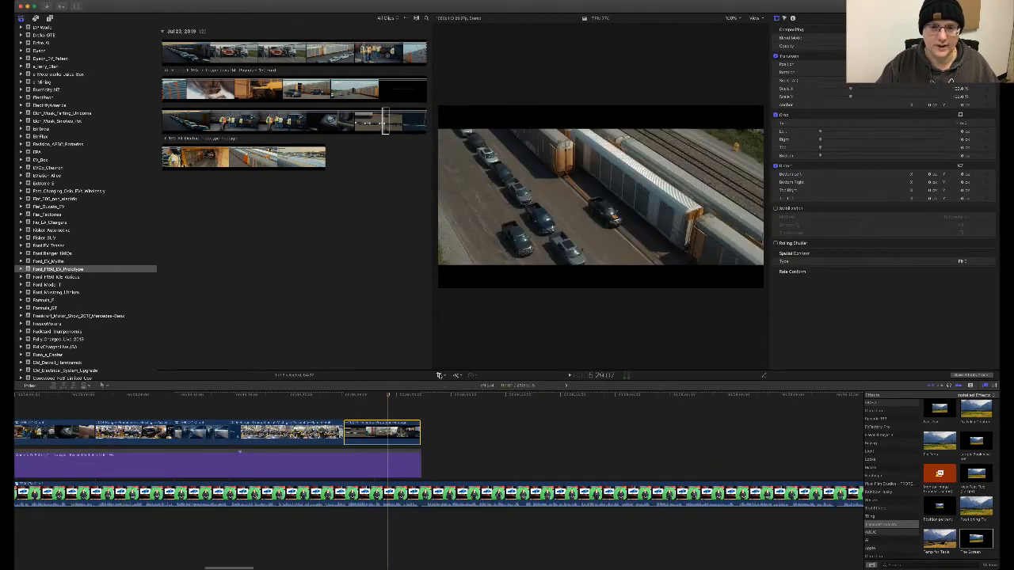
pyautogui.click(439, 374)
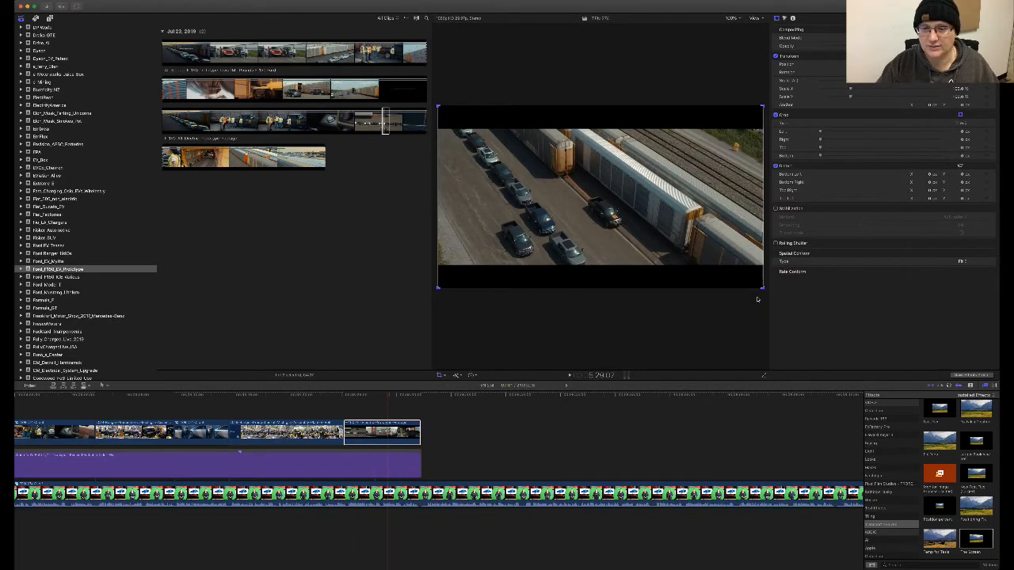
pyautogui.moveTo(734, 271); pyautogui.dragTo(692, 247)
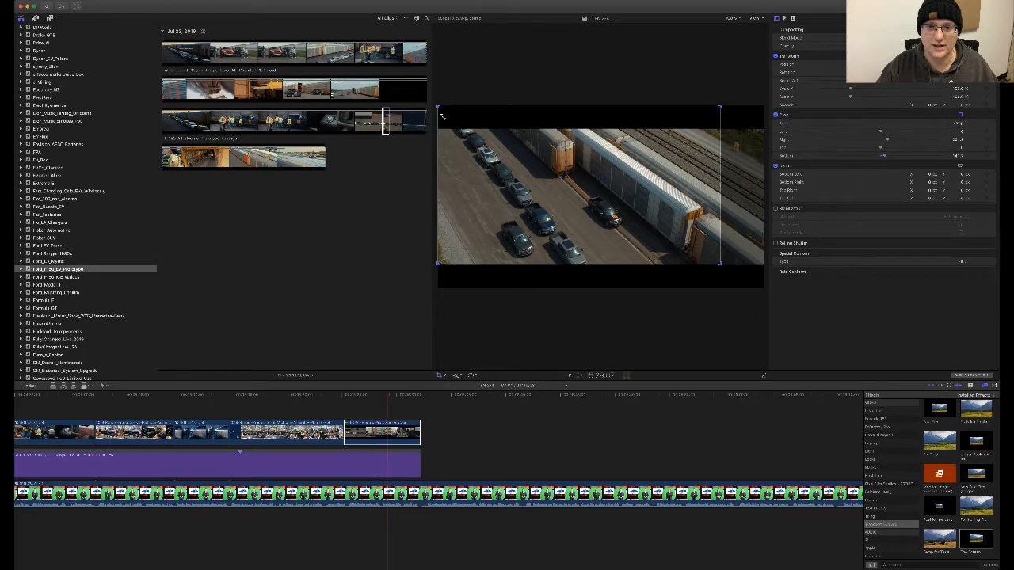
pyautogui.moveTo(442, 116); pyautogui.dragTo(484, 133)
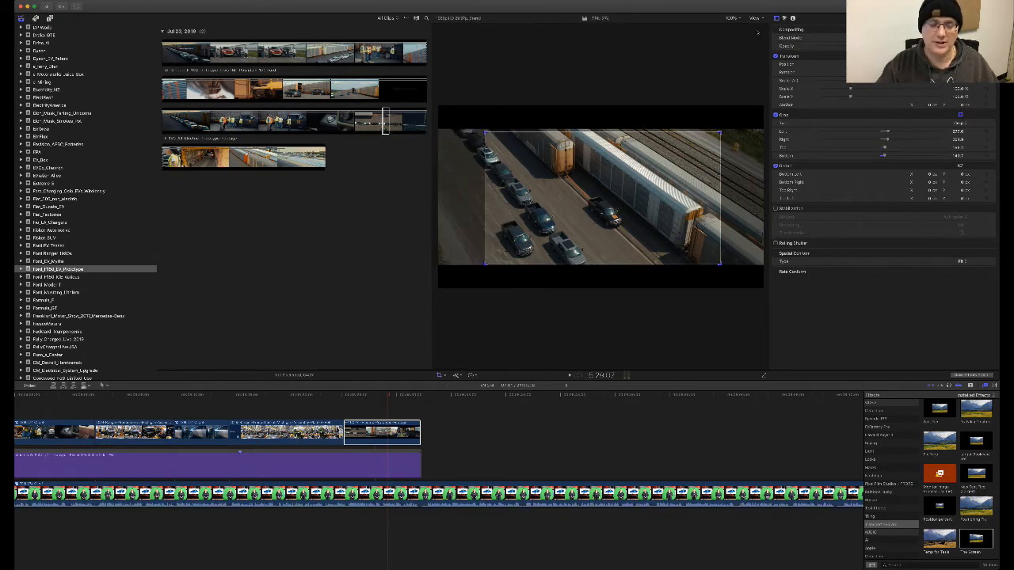
# - Fit the cropped F-150 clip to the studio wall screen and play it with the narration
pyautogui.click(372, 434)
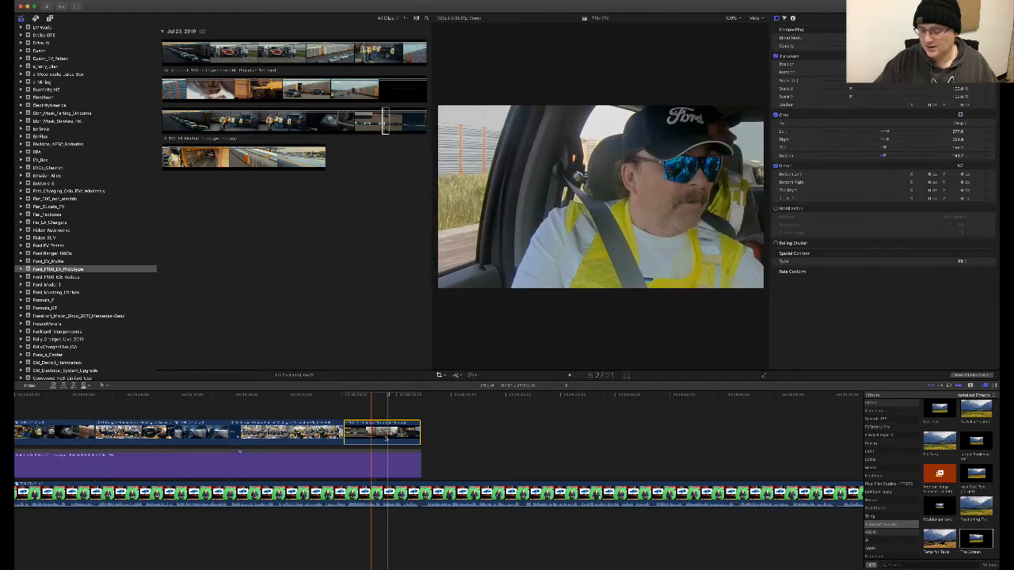
pyautogui.press('Return')
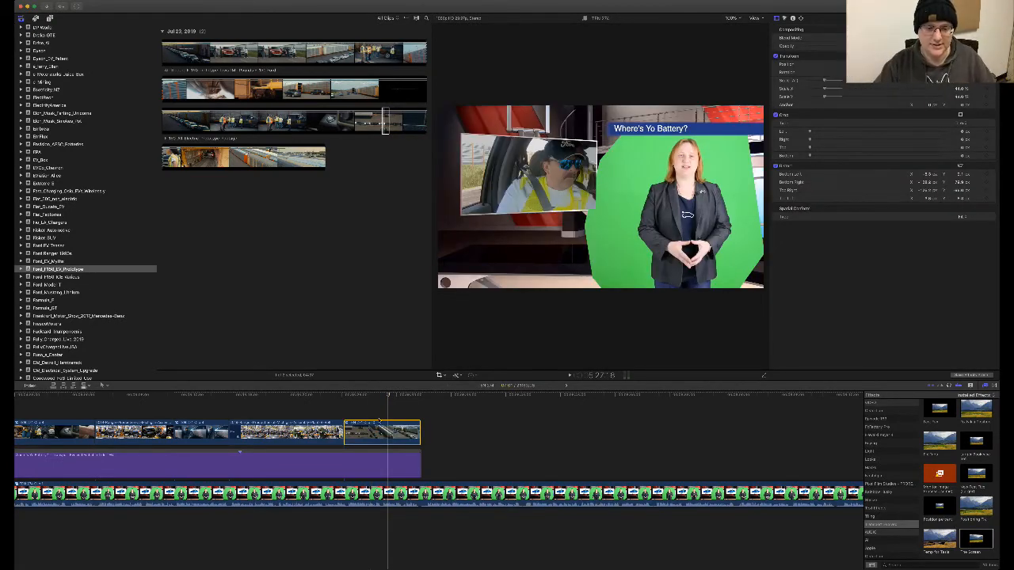
pyautogui.press('space')
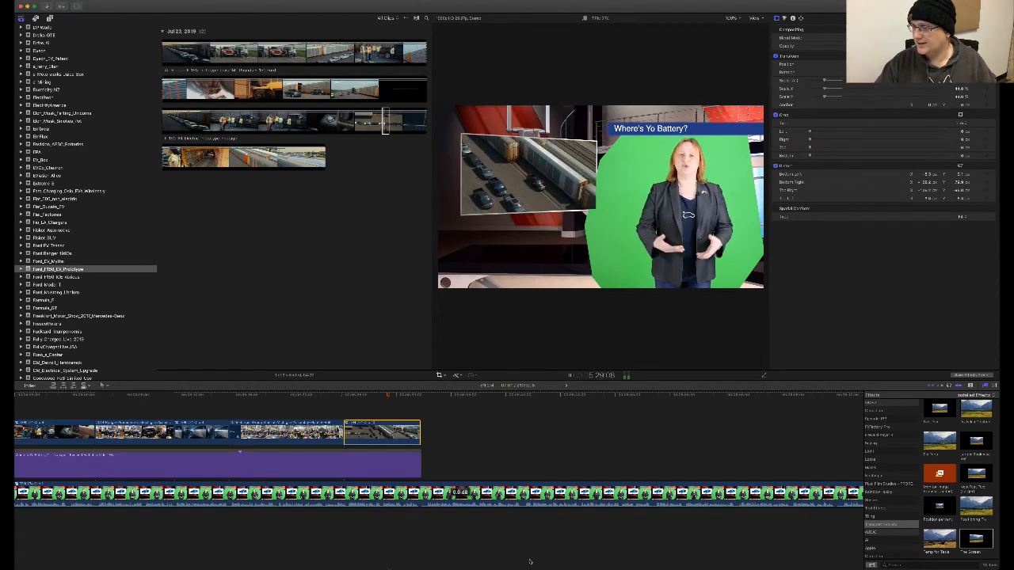
# - Copy the previous section's credit title to the start of the Where's Yo Battery? section and trim it to the section's end
pyautogui.hscroll(-5, 421, 538)
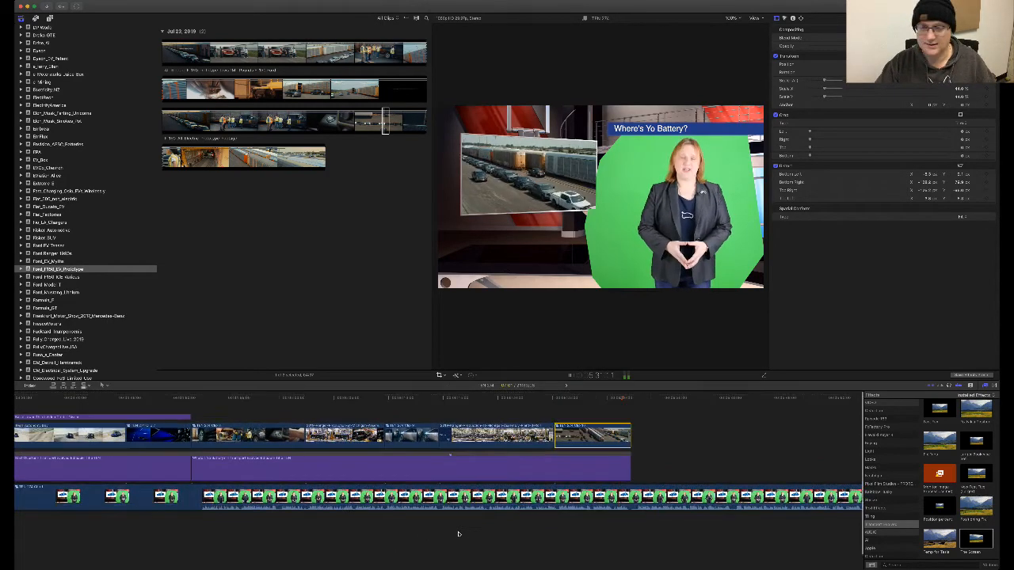
pyautogui.click(172, 414)
pyautogui.press('super+c')
pyautogui.click(193, 415)
pyautogui.press('super+v')
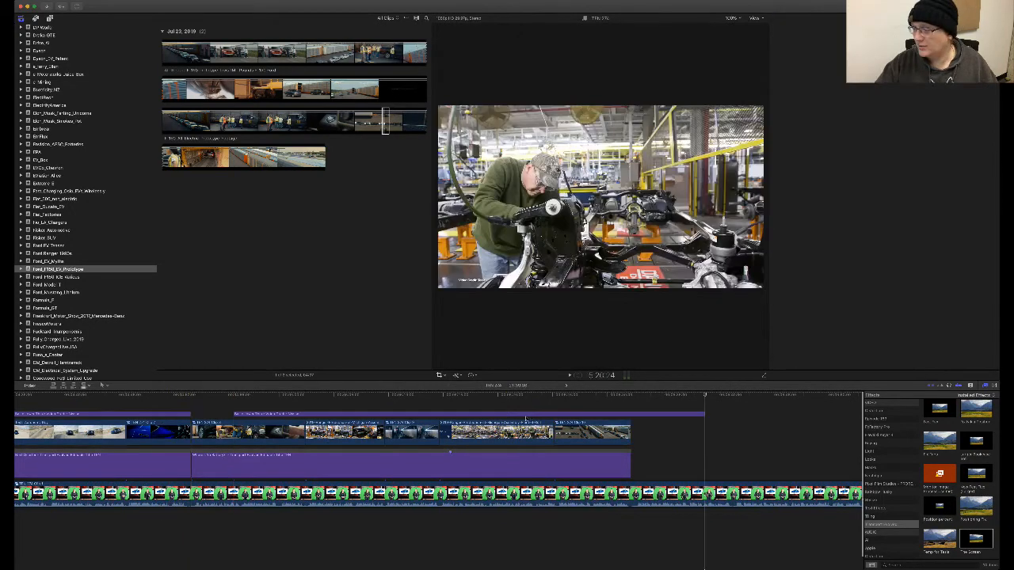
pyautogui.moveTo(554, 414); pyautogui.dragTo(513, 417)
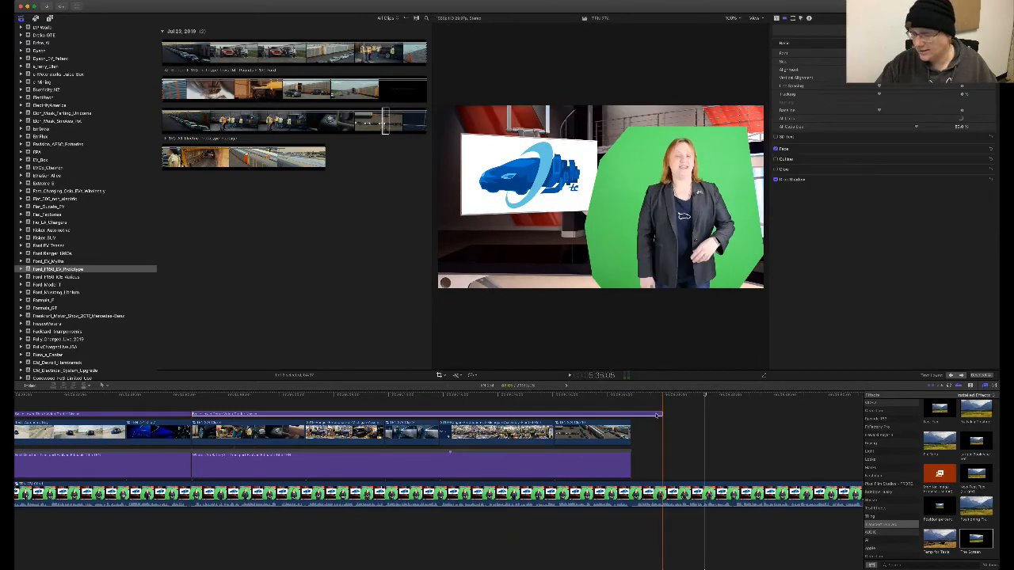
pyautogui.moveTo(656, 414); pyautogui.dragTo(631, 418)
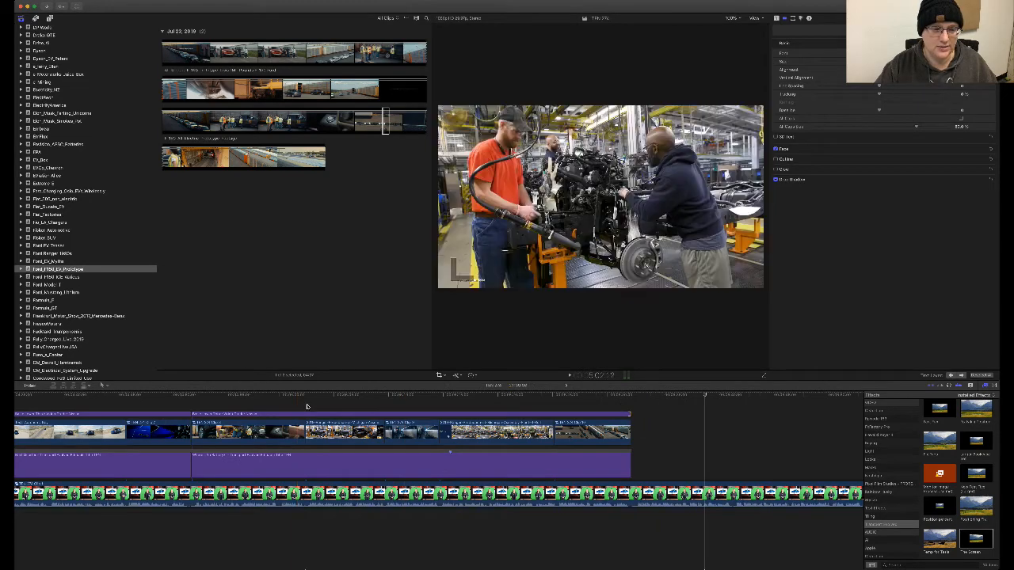
# - Split the credit title to match the B-roll clips beneath it and make the Ford pieces read Video Credit: Ford
pyautogui.click(306, 414)
pyautogui.press('super+b')
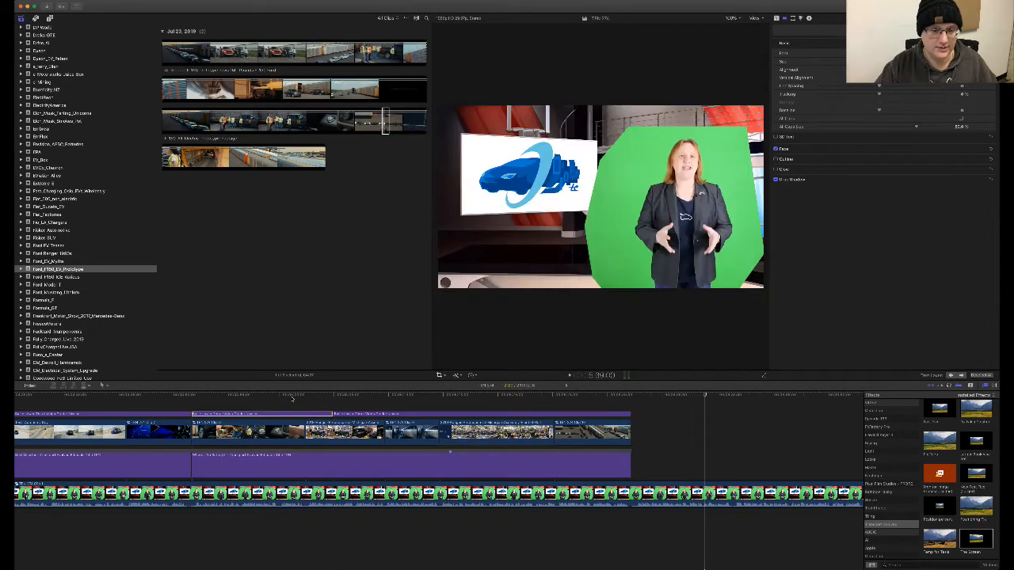
pyautogui.moveTo(332, 415); pyautogui.dragTo(384, 414)
pyautogui.click(469, 406)
pyautogui.moveTo(469, 407); pyautogui.dragTo(521, 414)
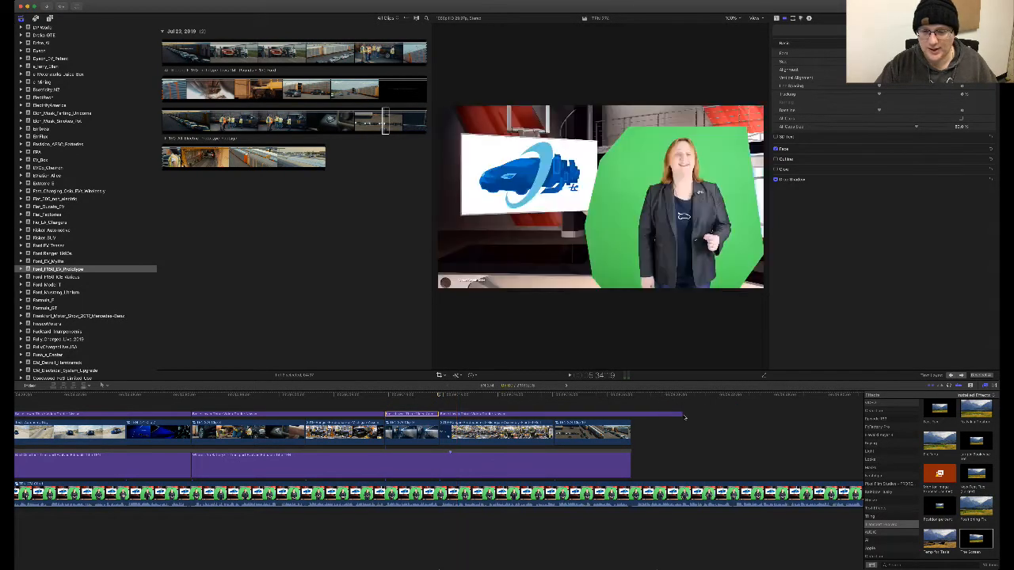
pyautogui.moveTo(680, 413); pyautogui.dragTo(631, 419)
pyautogui.doubleClick(535, 413)
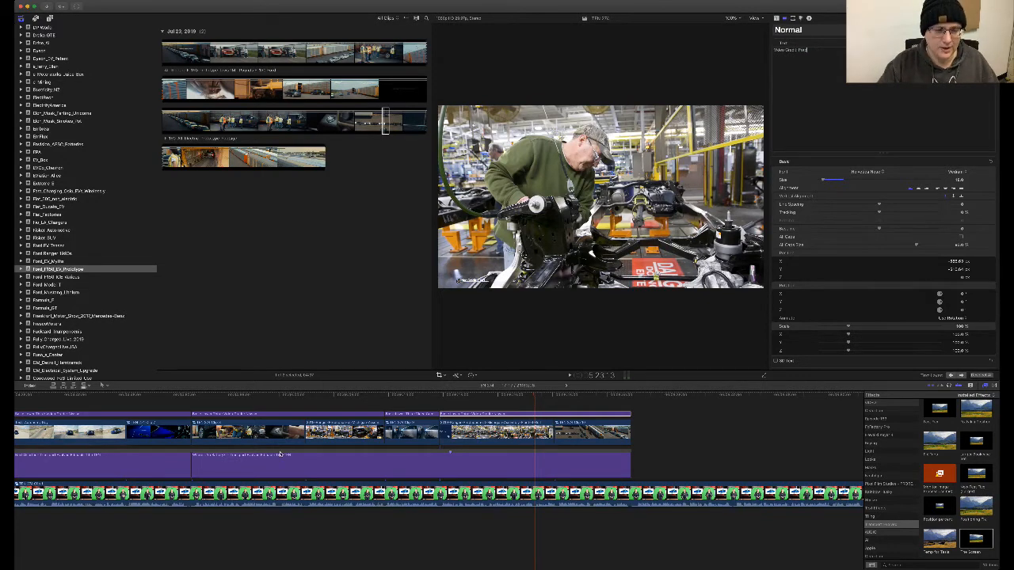
pyautogui.click(304, 416)
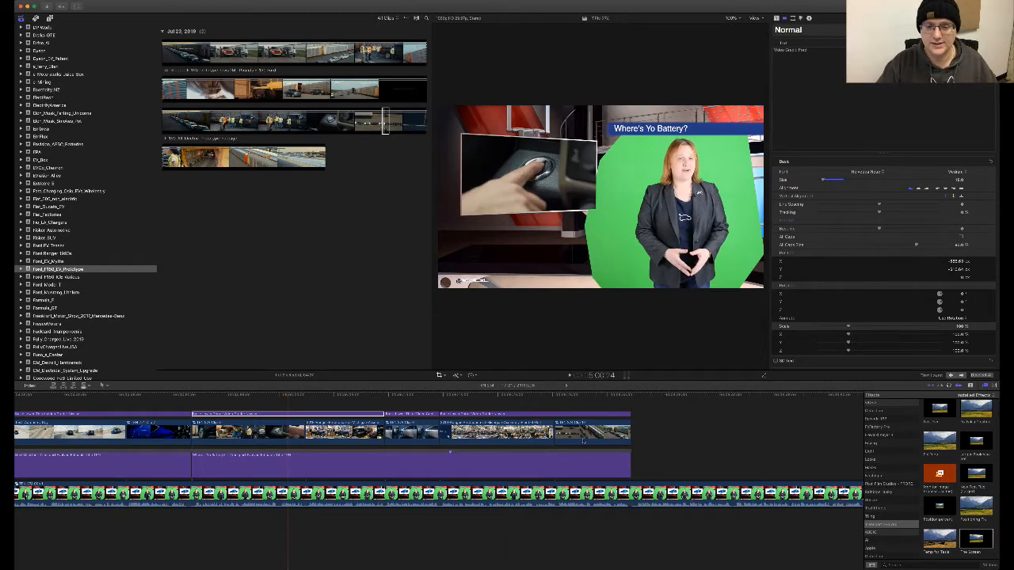
# - Duplicate the Where's Yo Battery? section title directly after the section and play across the join
pyautogui.click(587, 448)
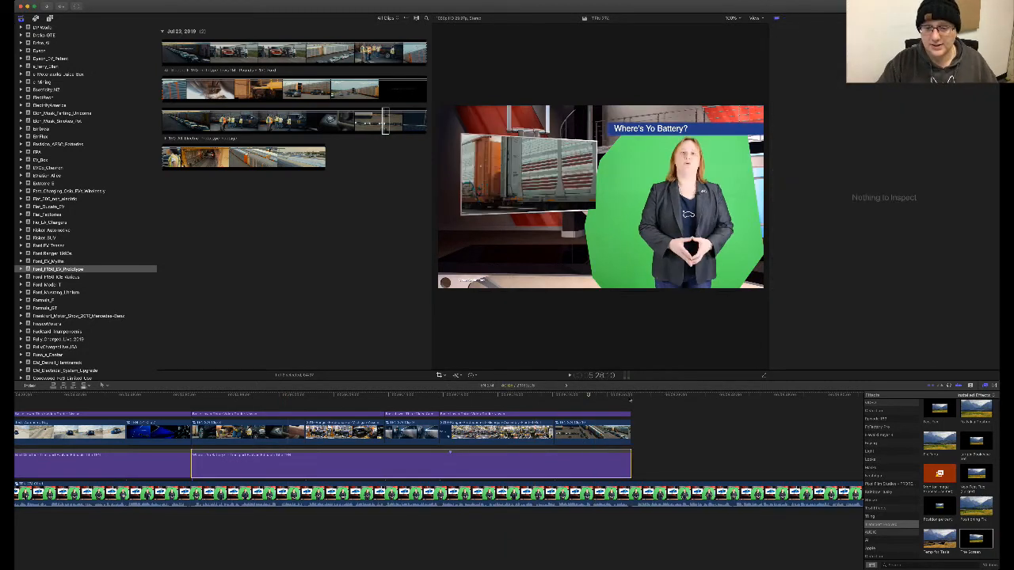
pyautogui.hscroll(7, 702, 432)
pyautogui.click(703, 432)
pyautogui.hscroll(-12, 681, 433)
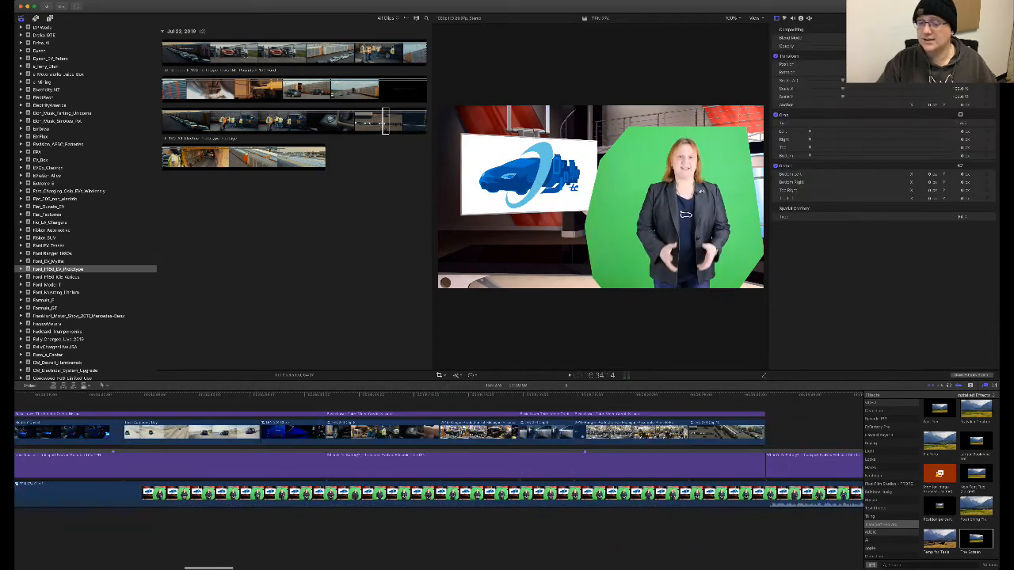
pyautogui.hscroll(10, 623, 443)
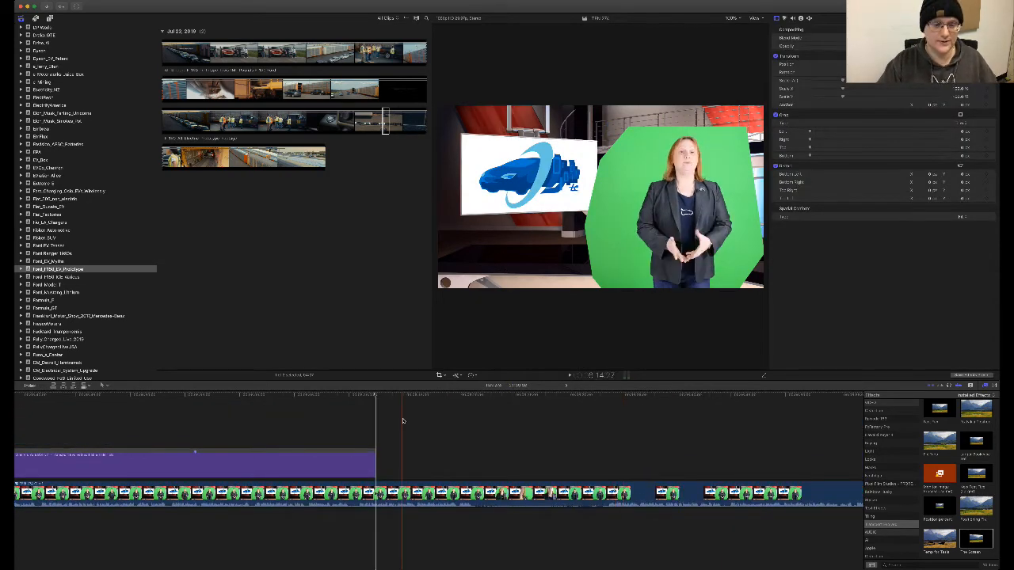
pyautogui.hscroll(-5, 406, 421)
pyautogui.hscroll(-4, 406, 422)
pyautogui.click(301, 402)
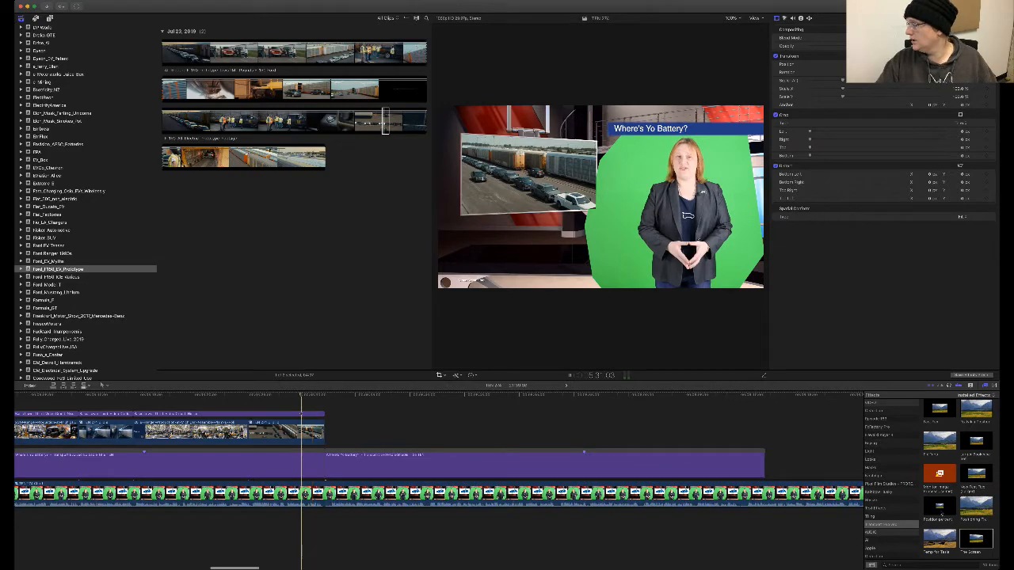
pyautogui.press('space')
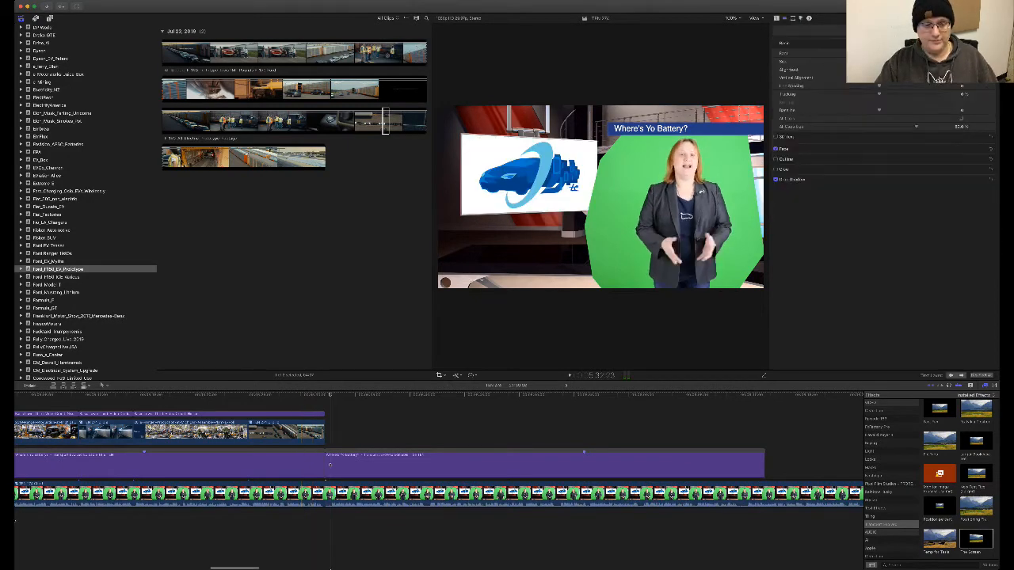
# - Change the duplicated section title's text to Priorities
pyautogui.click(324, 395)
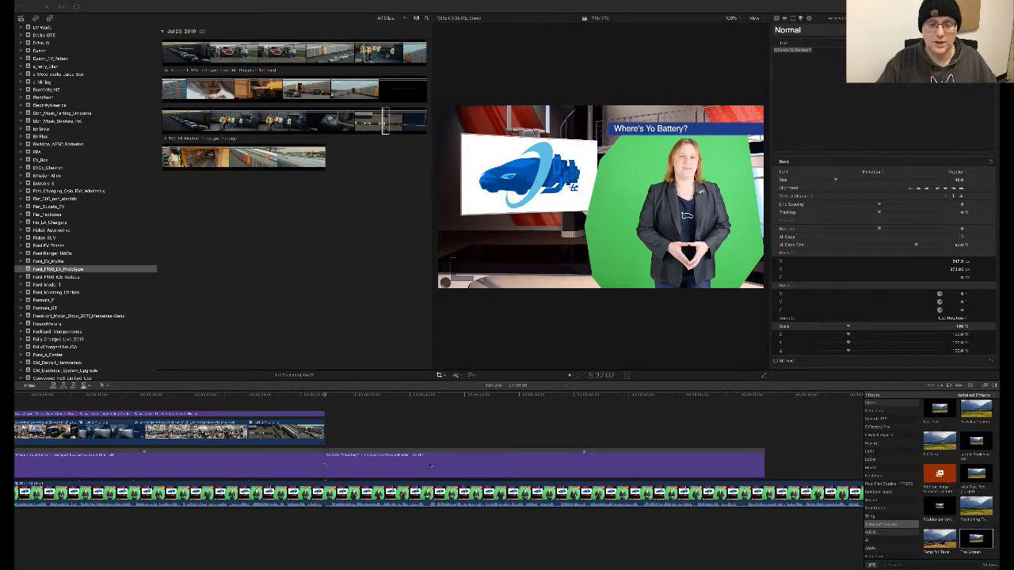
pyautogui.click(543, 466)
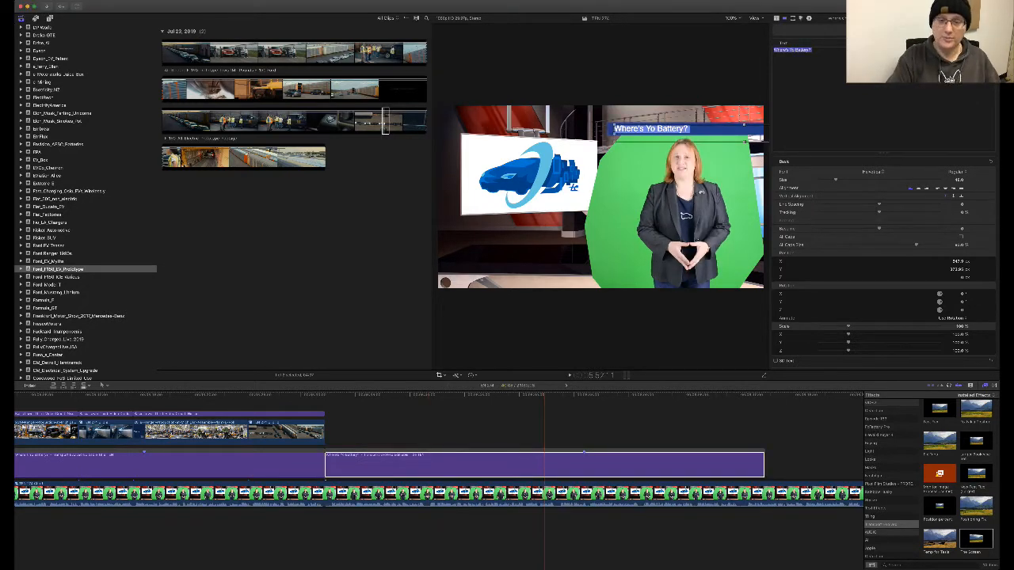
pyautogui.write('Pro')
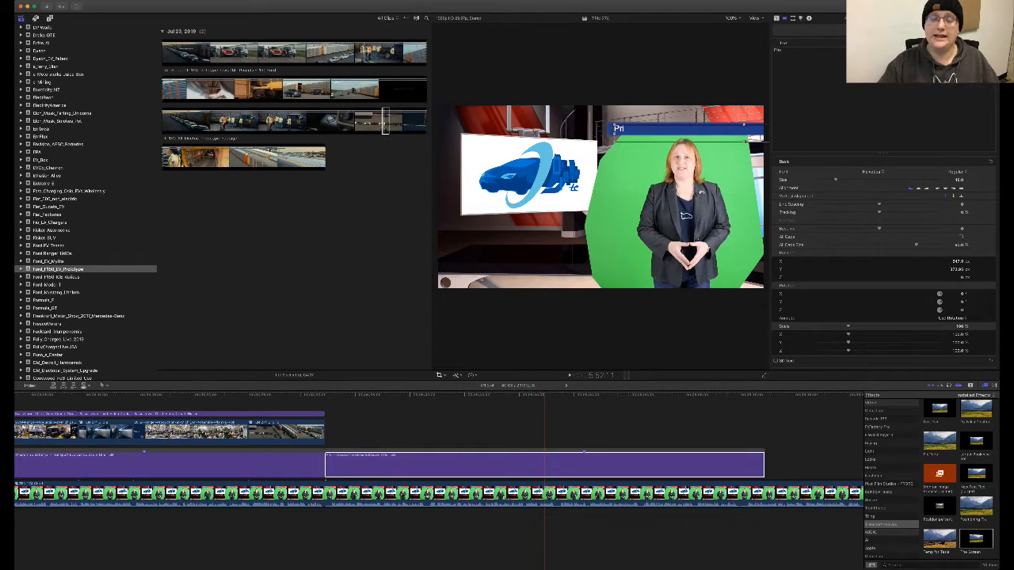
pyautogui.write('orities')
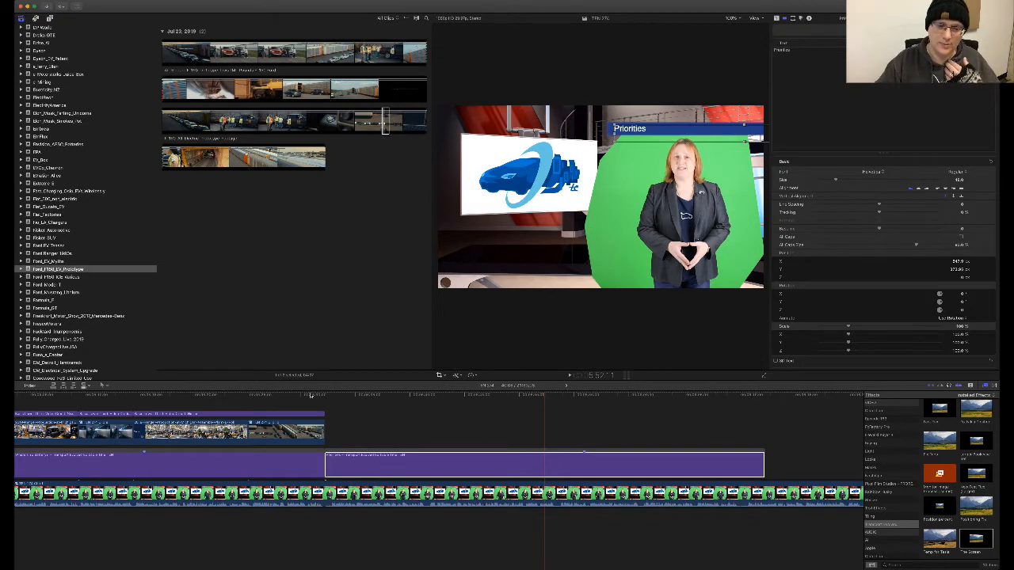
pyautogui.click(327, 399)
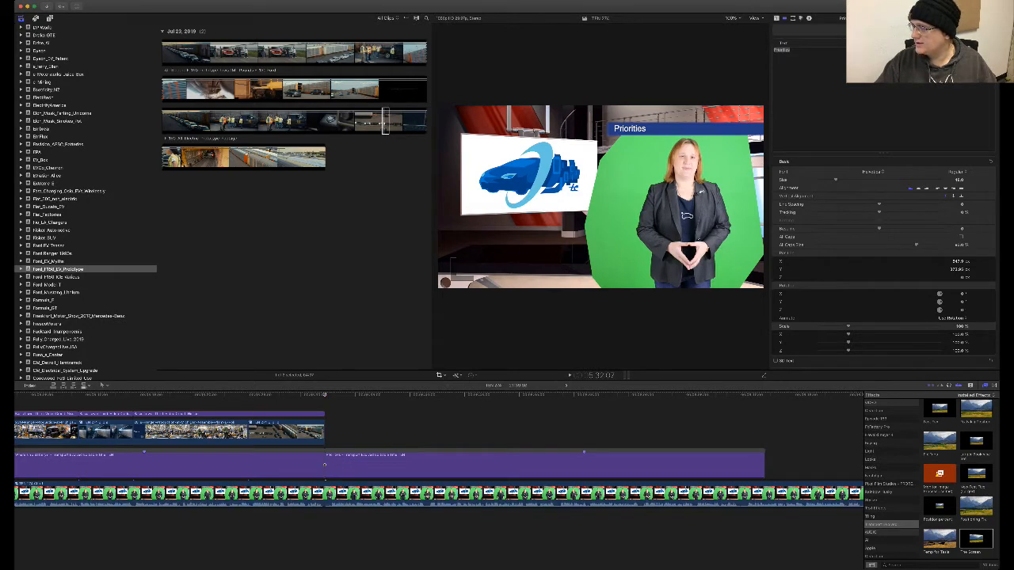
# - Play the Priorities narration and split the presenter's footage beyond the end of the Priorities title
pyautogui.press('super+Tab')
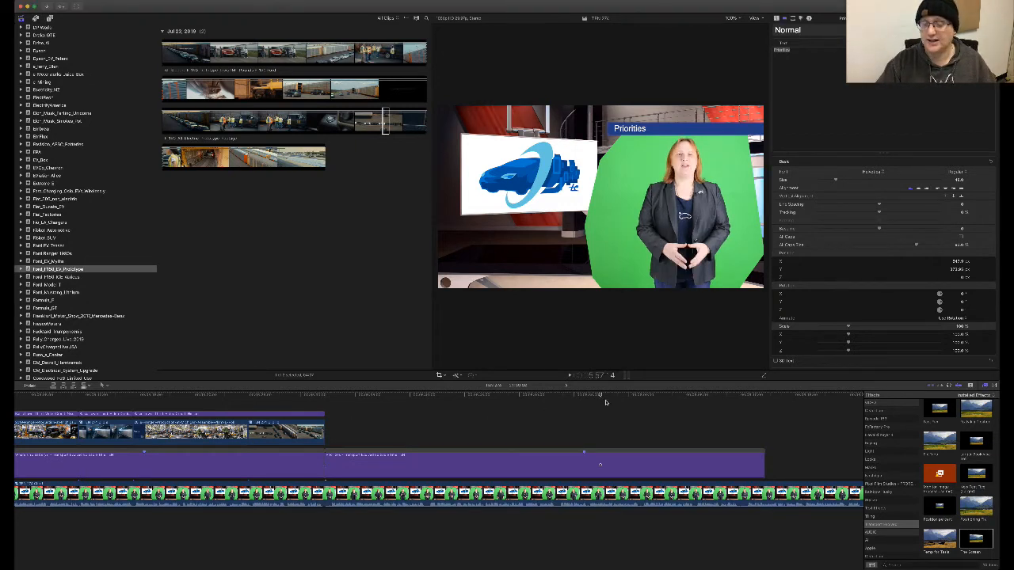
pyautogui.press('space')
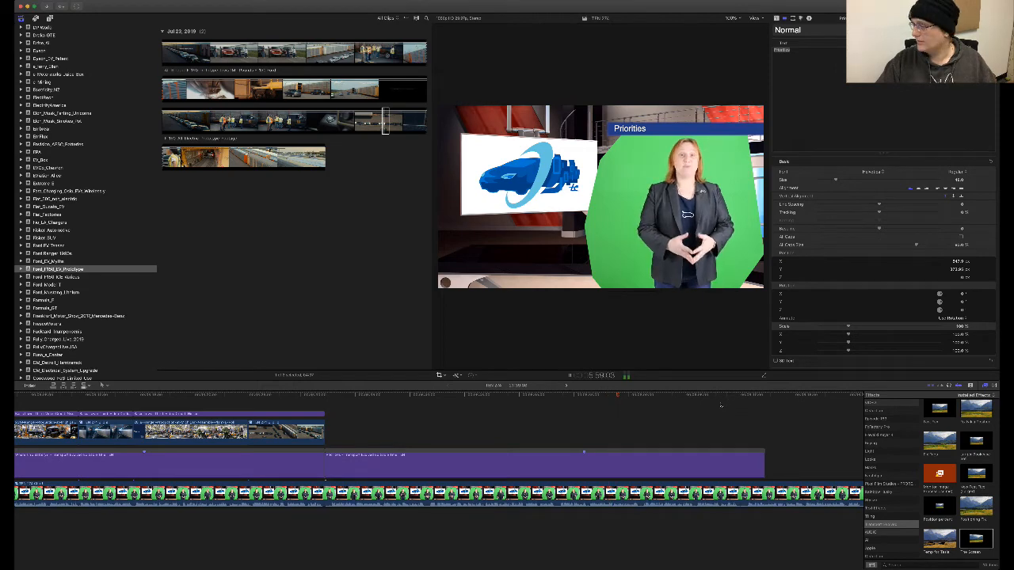
pyautogui.hscroll(5, 720, 405)
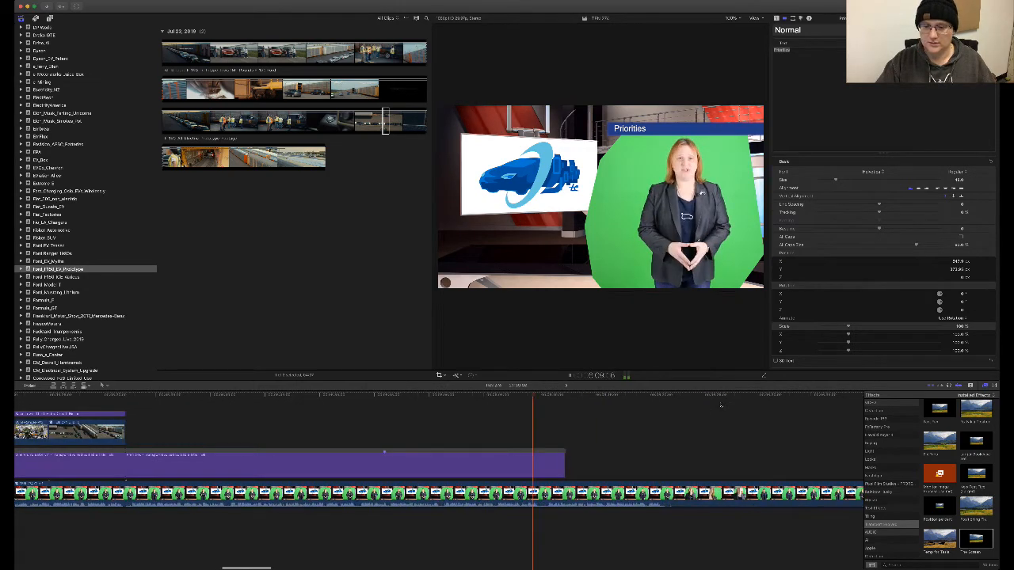
pyautogui.hscroll(3, 689, 412)
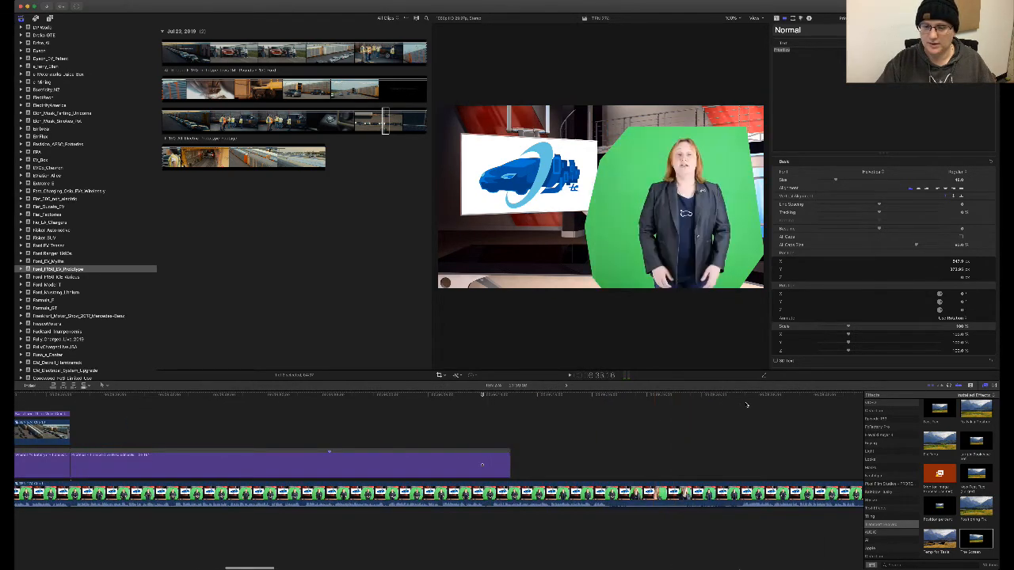
pyautogui.press('super+b')
pyautogui.click(750, 405)
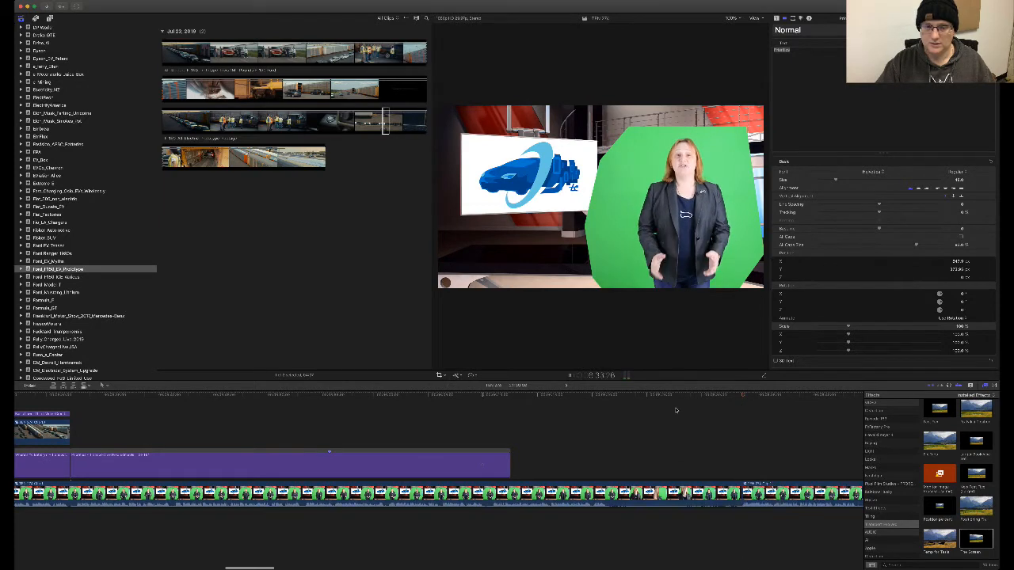
# - Split the presenter's footage at about 6:01 under the Priorities title and delete the piece up to the existing cut
pyautogui.click(386, 406)
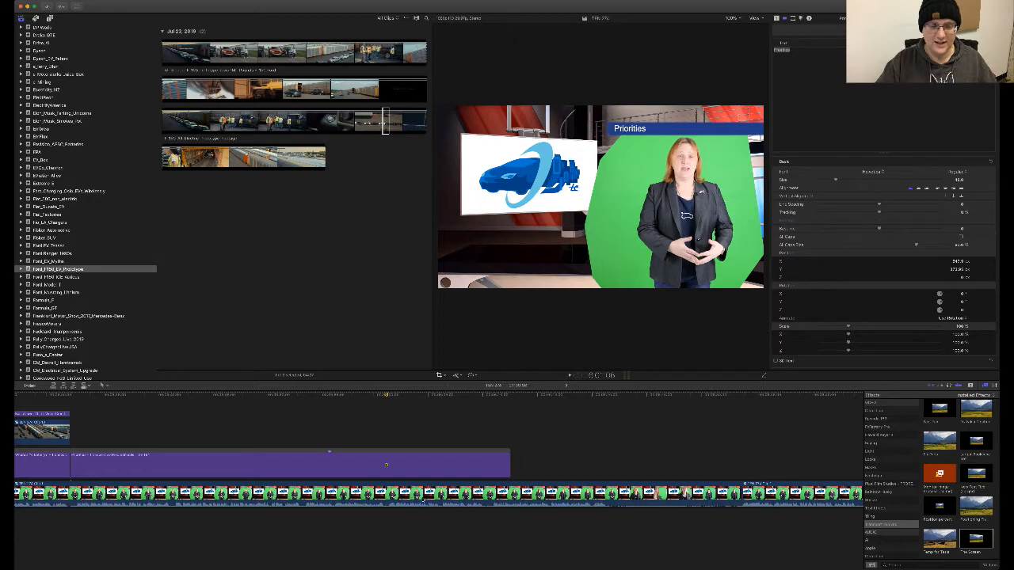
pyautogui.press('super+b')
pyautogui.click(423, 501)
pyautogui.press('BackSpace')
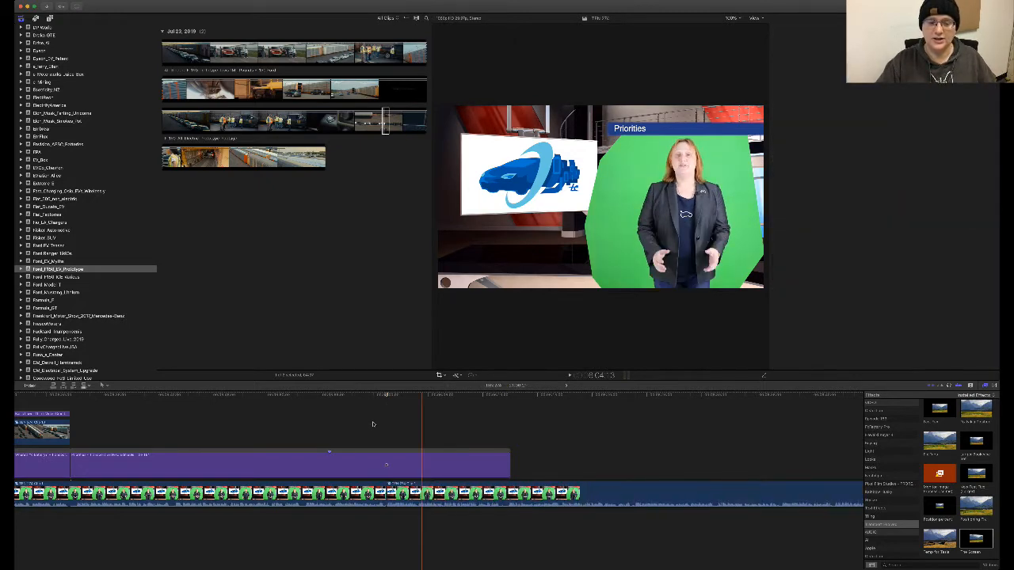
# - Play the narration after the new cut and shorten the end of the Priorities title to match it
pyautogui.click(372, 424)
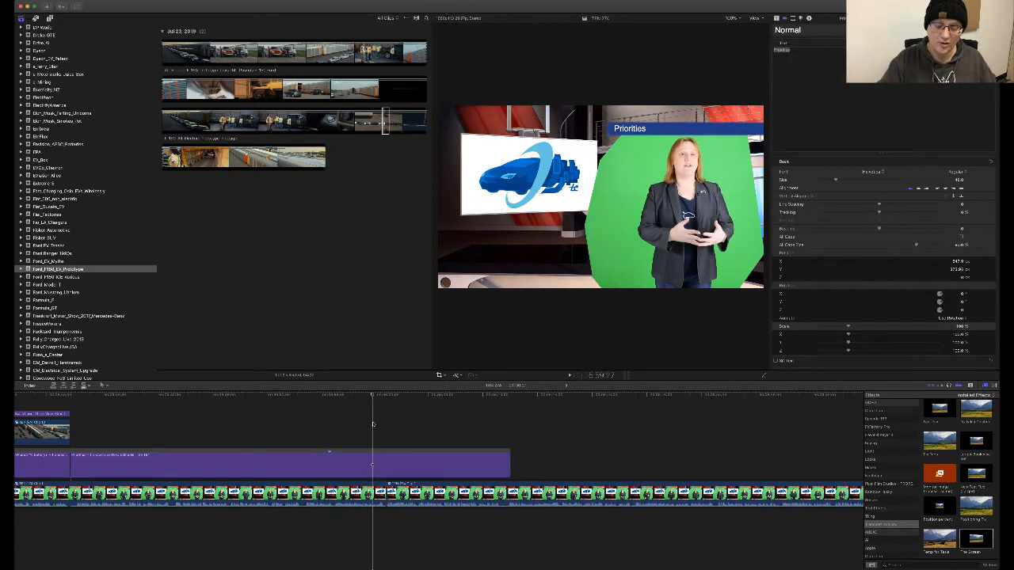
pyautogui.press('super+equal')
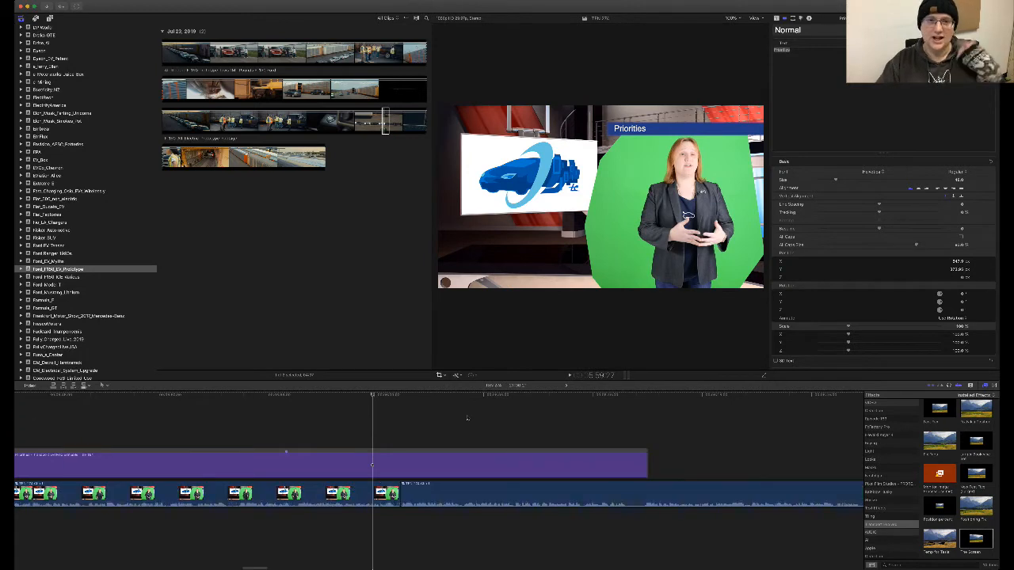
pyautogui.click(596, 397)
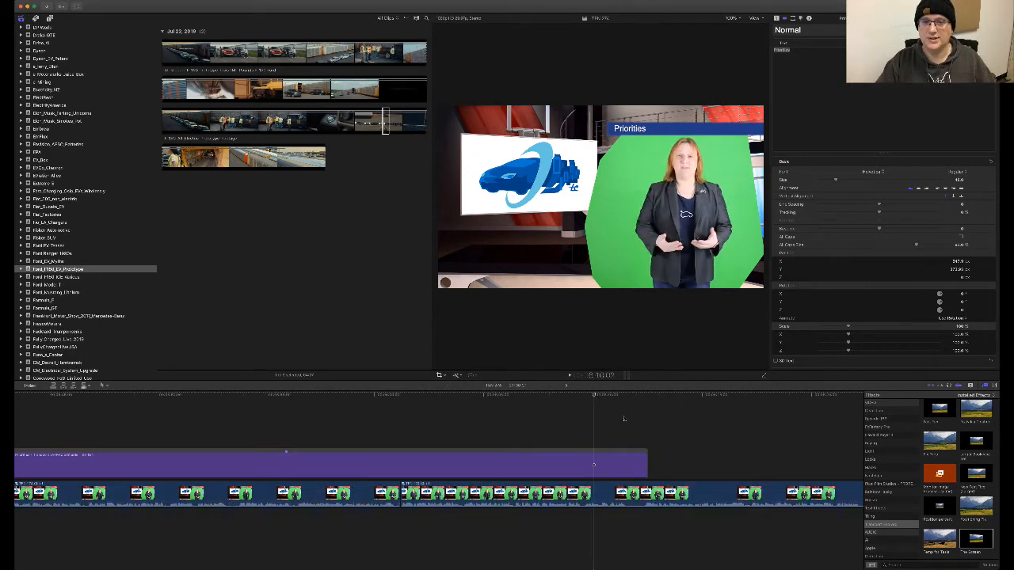
pyautogui.press('space')
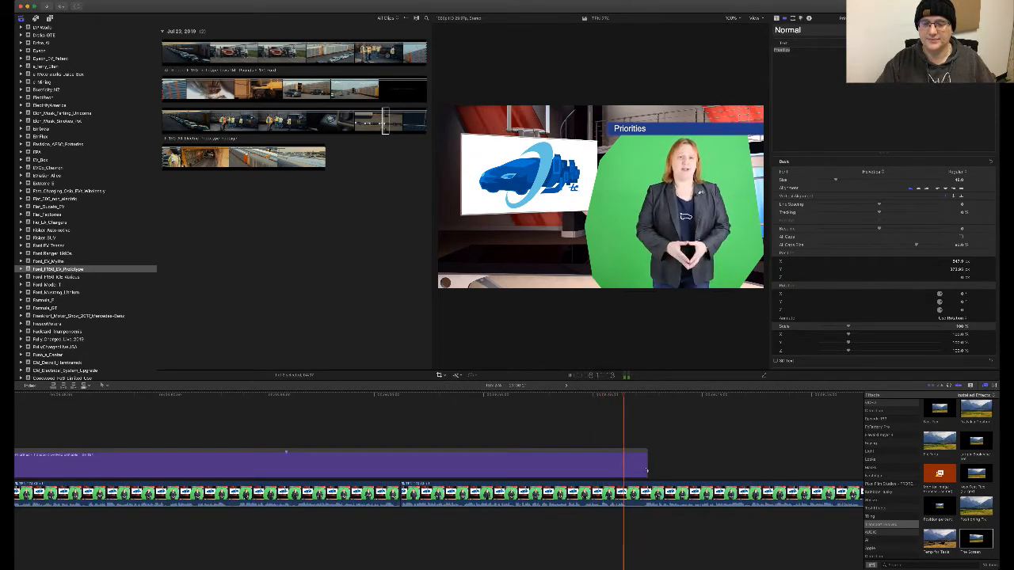
pyautogui.moveTo(647, 472); pyautogui.dragTo(630, 471)
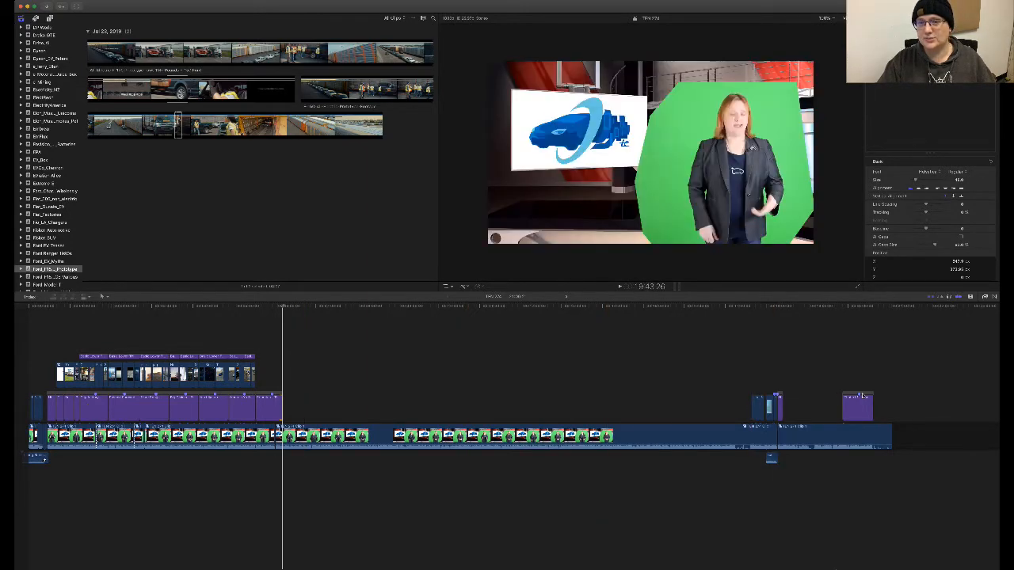
# - Play the opening of the Priorities narration and browse the library's B-roll events for matching footage
pyautogui.click(482, 370)
pyautogui.press('super+equal')
pyautogui.press('super+equal')
pyautogui.press('super+equal')
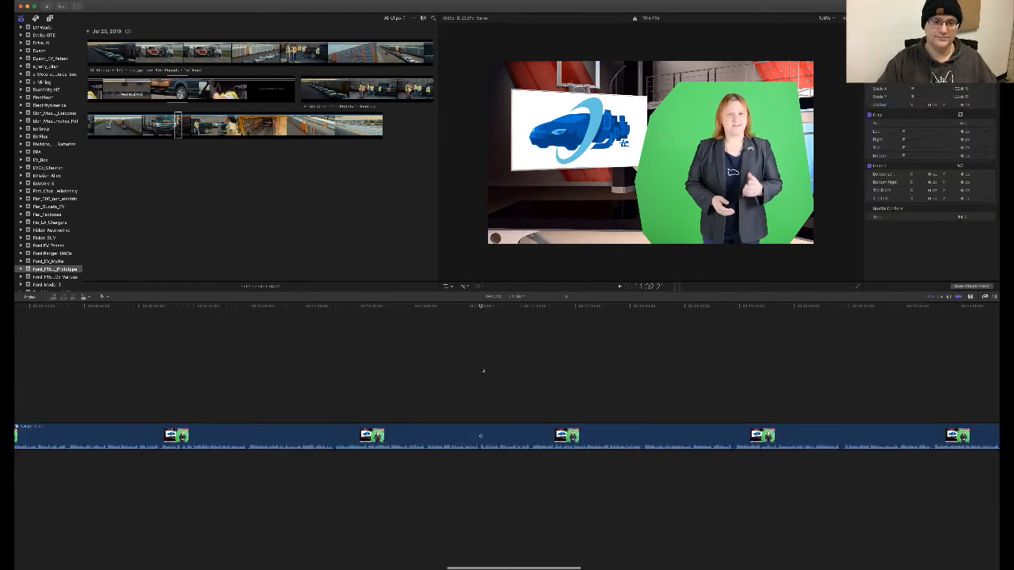
pyautogui.hscroll(-10, 482, 370)
pyautogui.hscroll(10, 525, 372)
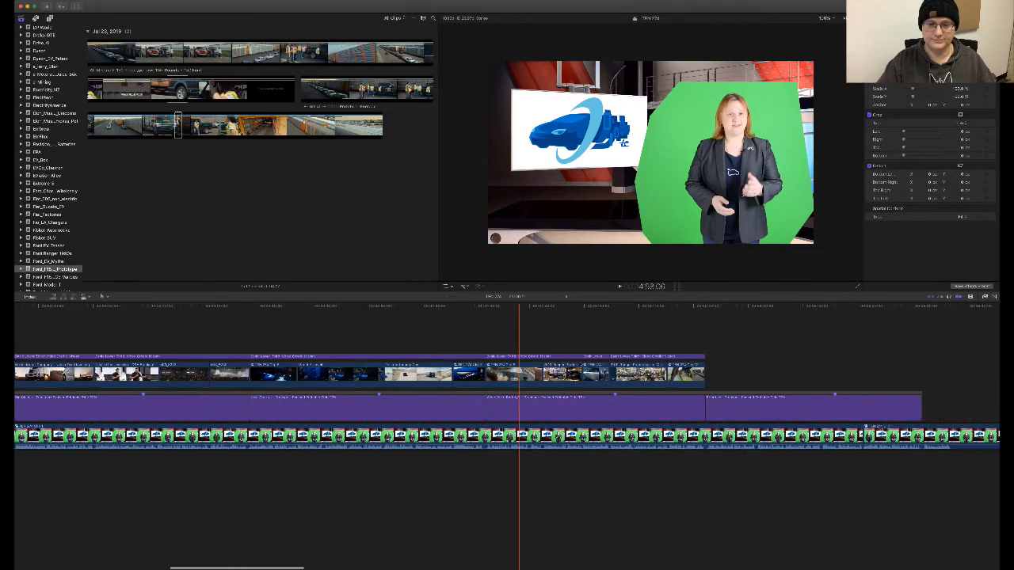
pyautogui.press('space')
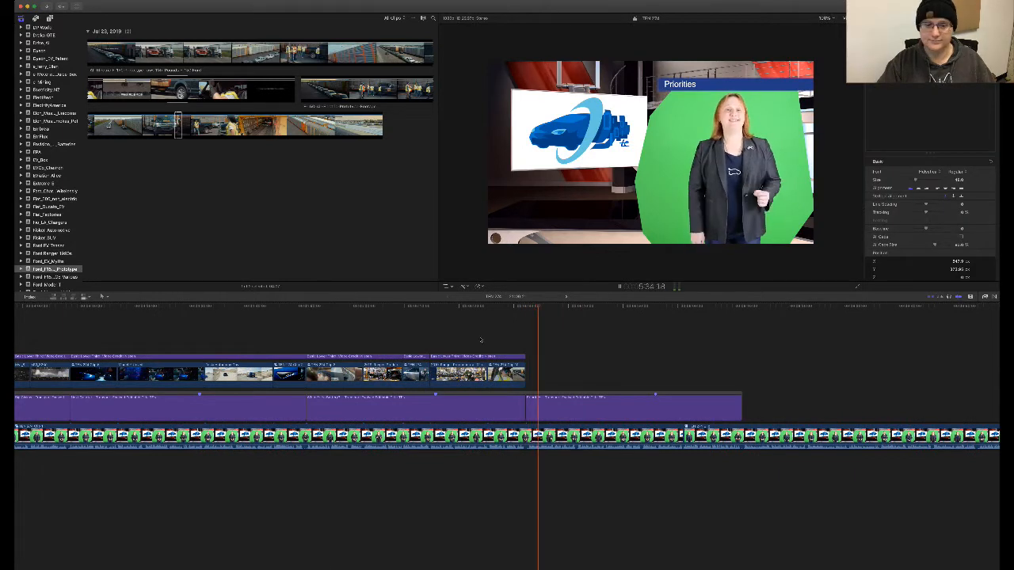
pyautogui.scroll(-3, 66, 195)
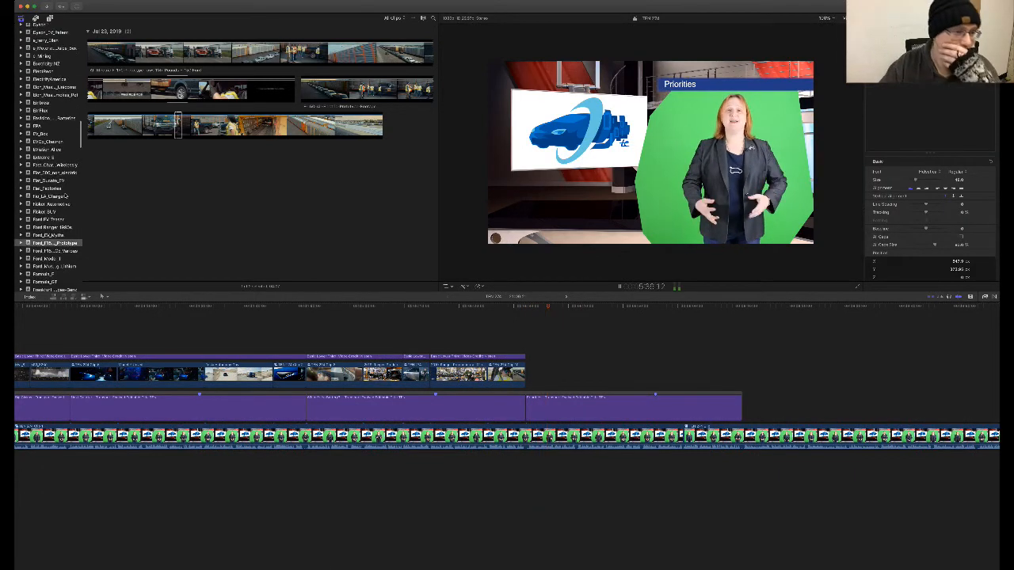
pyautogui.scroll(-10, 67, 198)
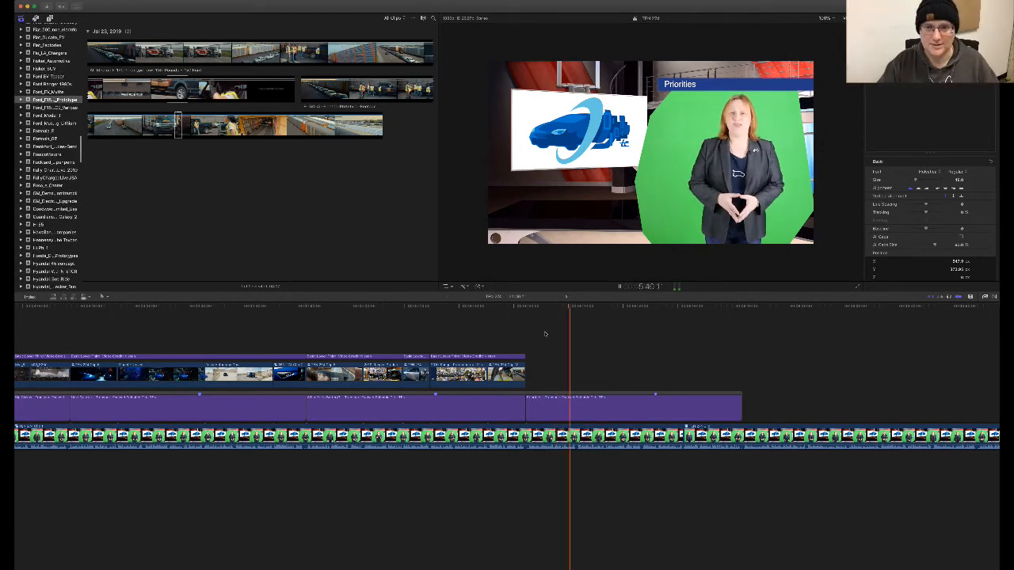
# - Replay the early Priorities narration and split the presenter's footage at about 5:37
pyautogui.press('super+=')
pyautogui.press('super+=')
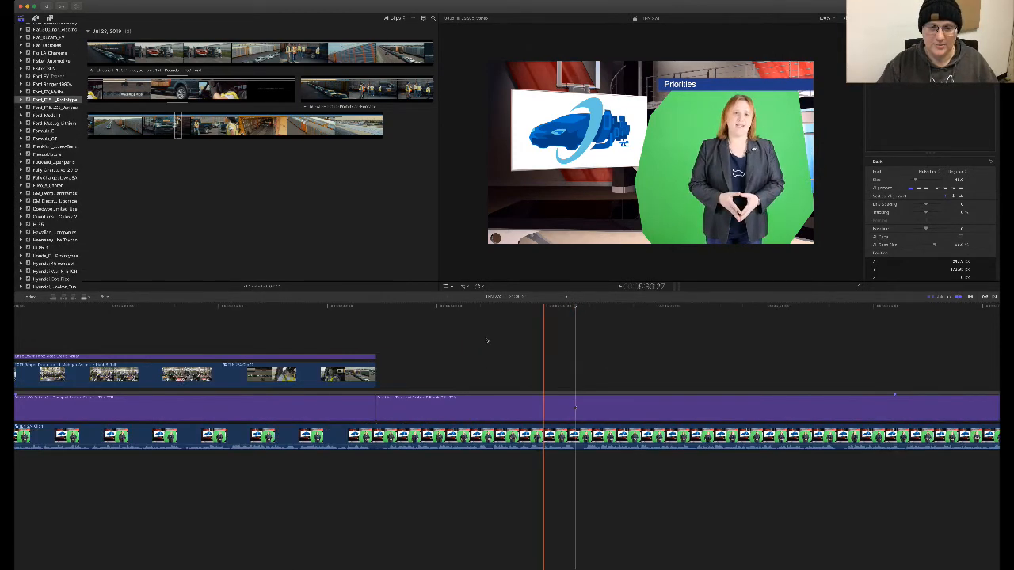
pyautogui.click(448, 317)
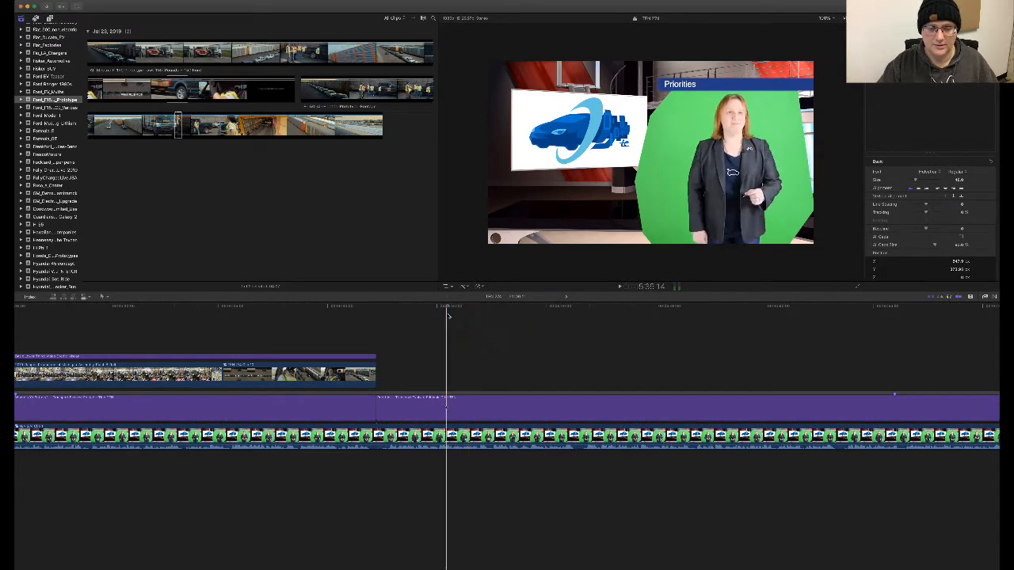
pyautogui.press('space')
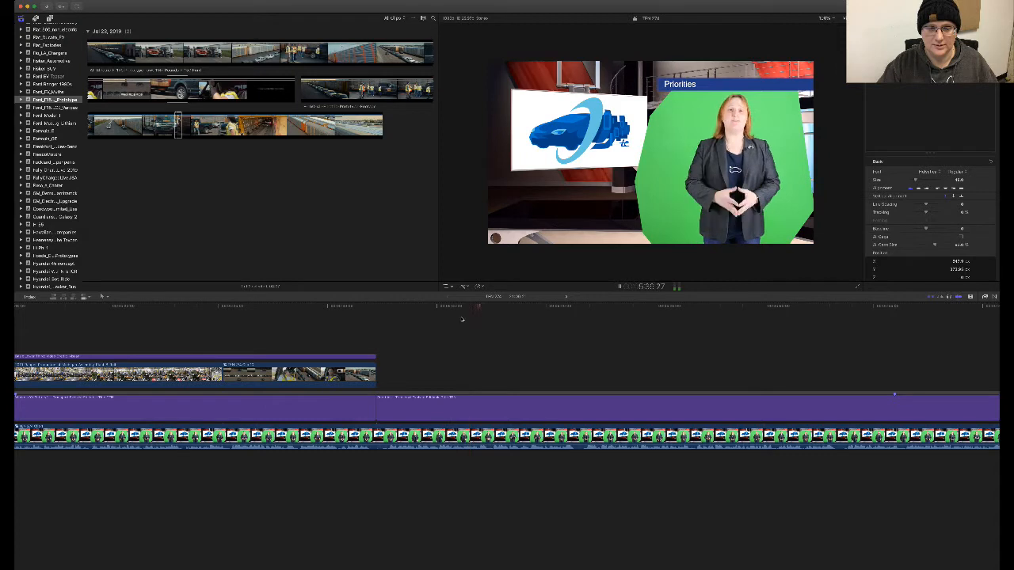
pyautogui.press('space')
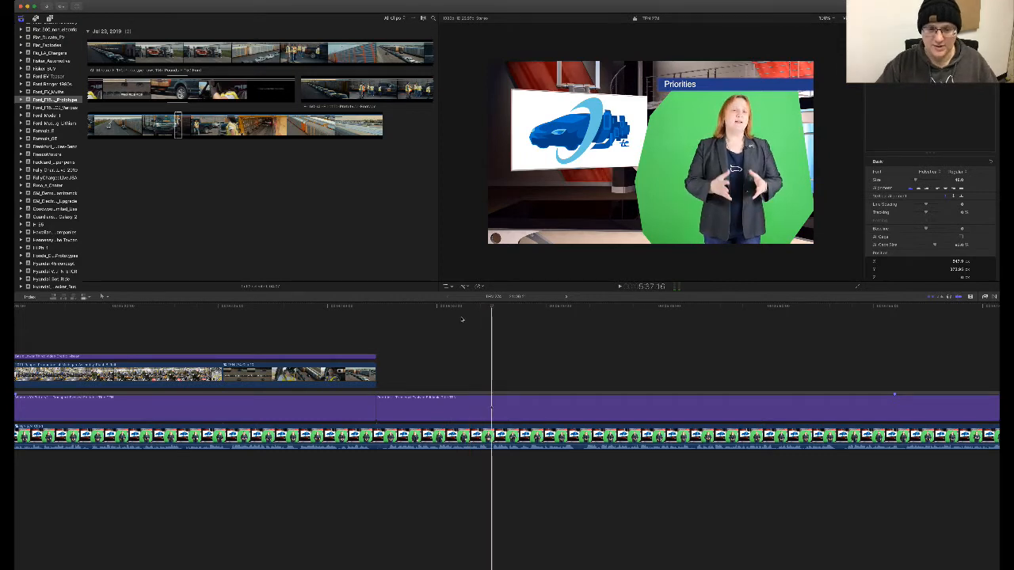
pyautogui.press('super+b')
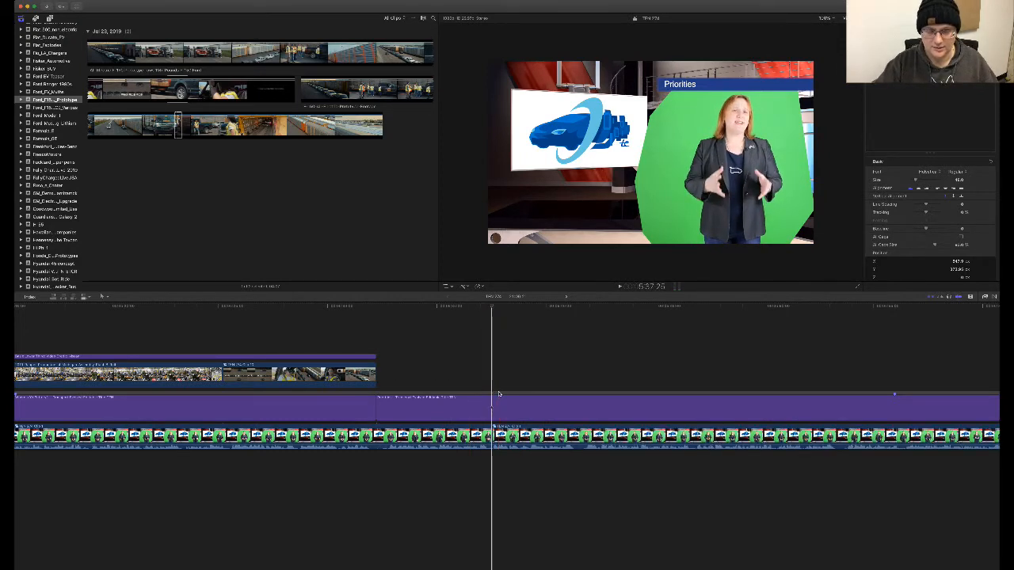
# - Delete the short piece of presenter footage after the split and play across the join
pyautogui.press('space')
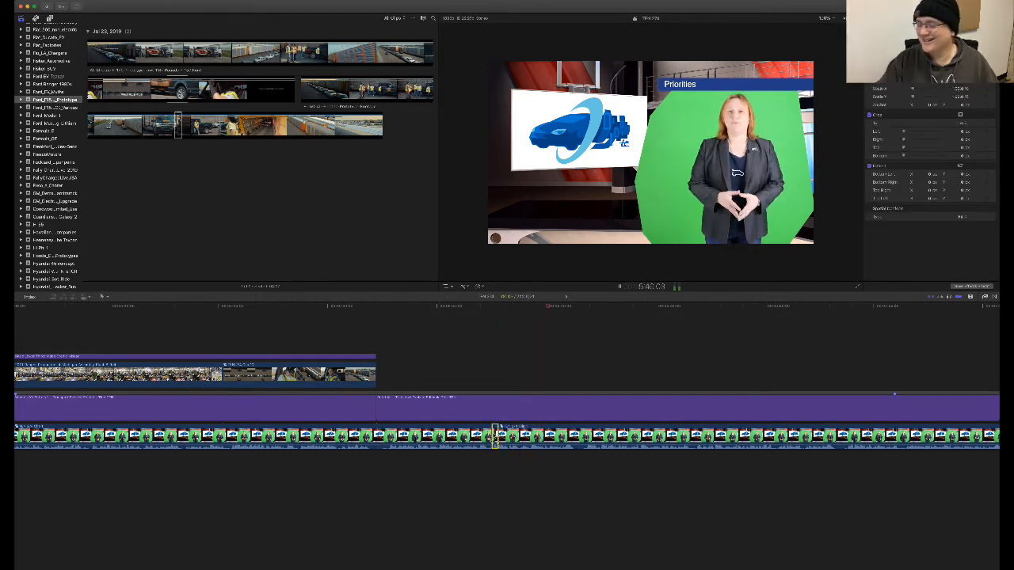
pyautogui.click(485, 369)
pyautogui.click(482, 343)
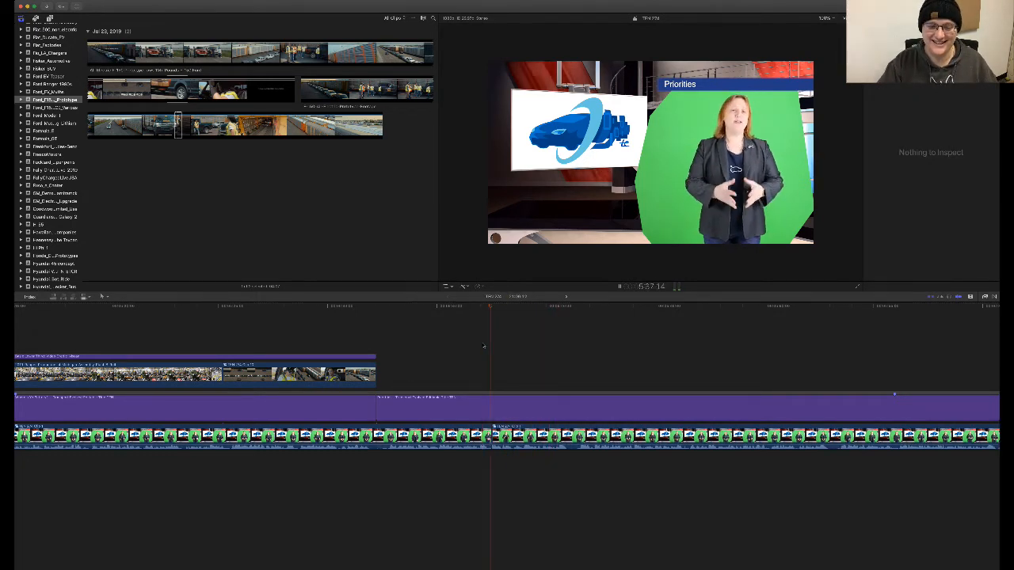
pyautogui.click(447, 309)
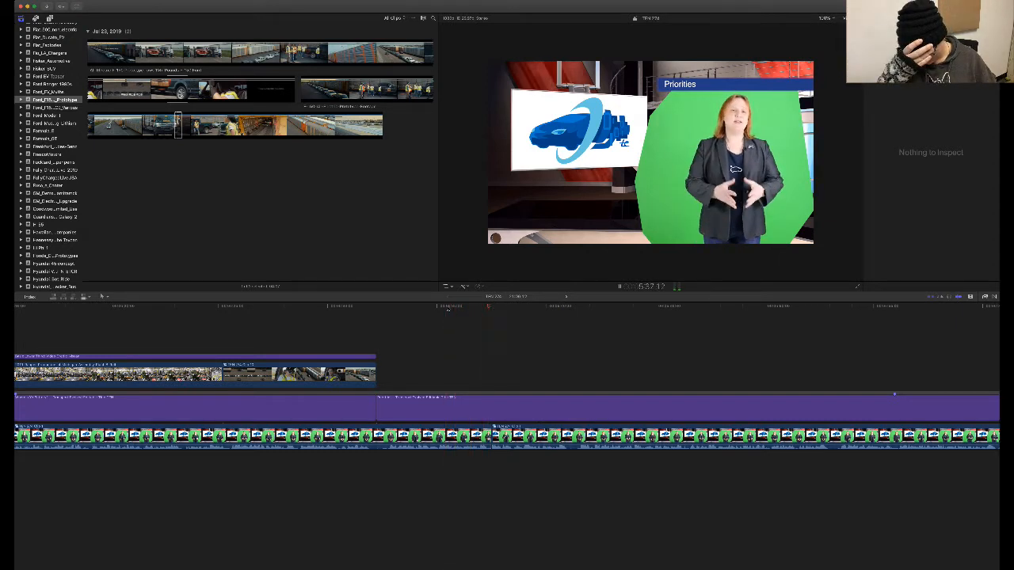
pyautogui.press('space')
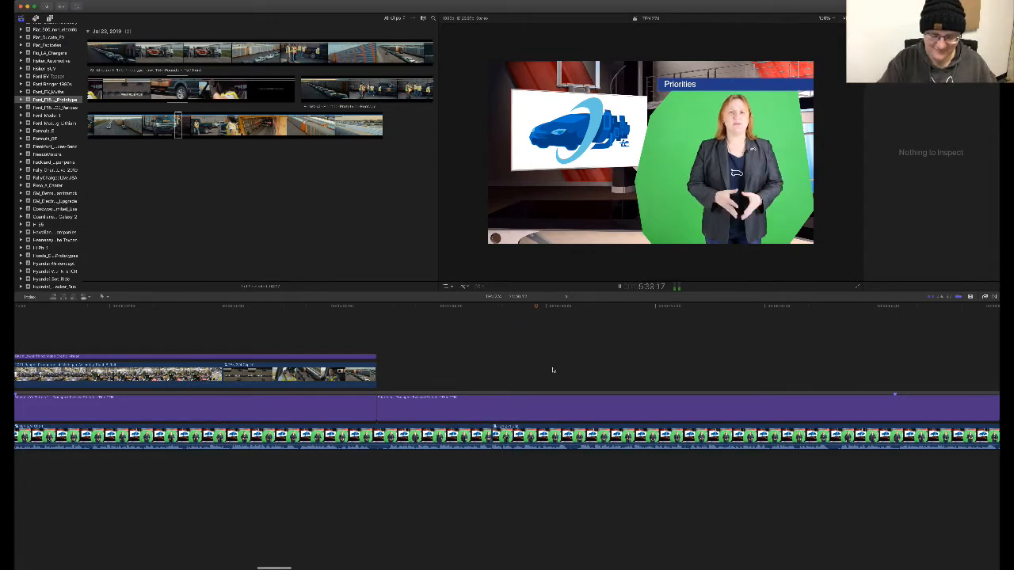
# - Tighten the early Priorities cut by trimming the presenter's footage at the join, and play across it
pyautogui.press('super+equal')
pyautogui.press('super+equal')
pyautogui.press('super+equal')
pyautogui.hscroll(-10, 422, 442)
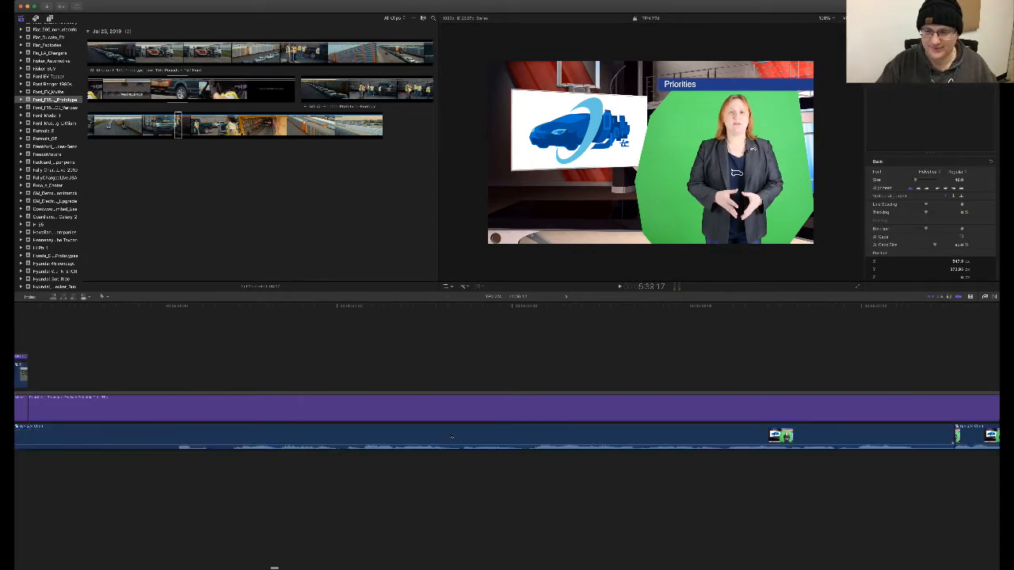
pyautogui.hscroll(2, 450, 437)
pyautogui.moveTo(777, 437); pyautogui.dragTo(741, 437)
pyautogui.click(576, 305)
pyautogui.press('super+minus')
pyautogui.press('super+minus')
pyautogui.press('super+minus')
pyautogui.press('space')
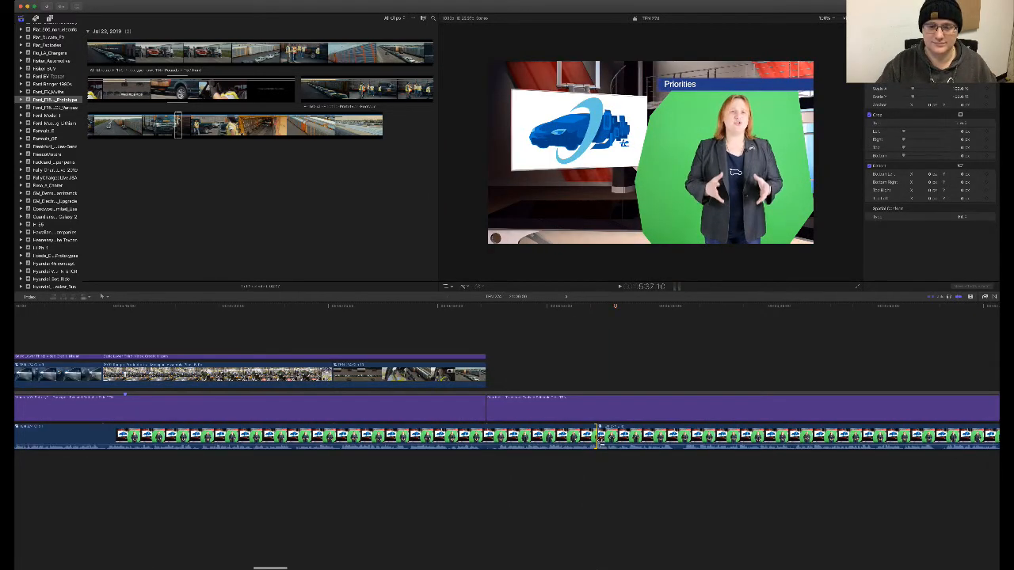
# - Fine-tune the edit point of the presenter's footage at the early Priorities cut and play the narration after it
pyautogui.moveTo(597, 437); pyautogui.dragTo(600, 440)
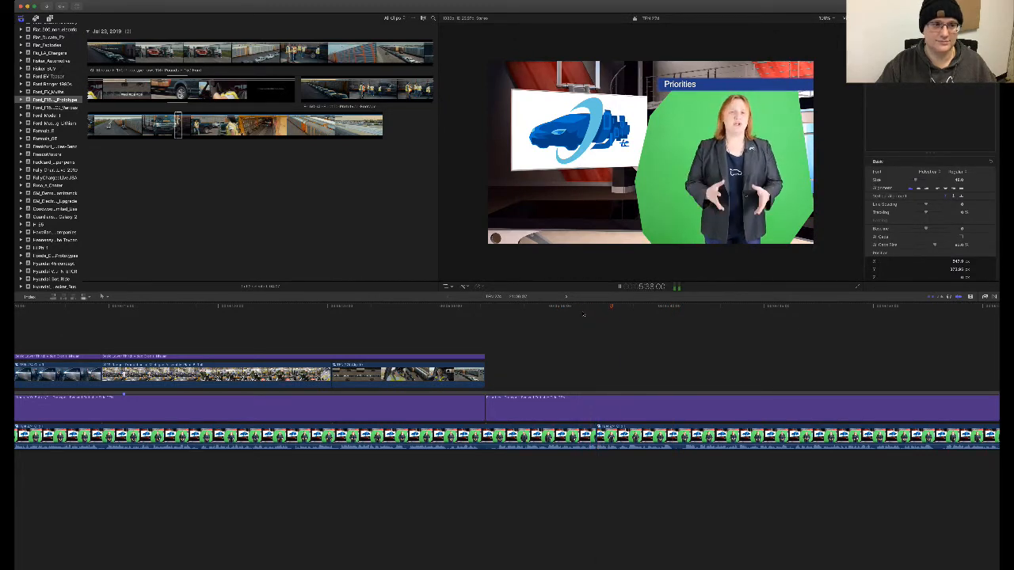
pyautogui.hscroll(3, 672, 388)
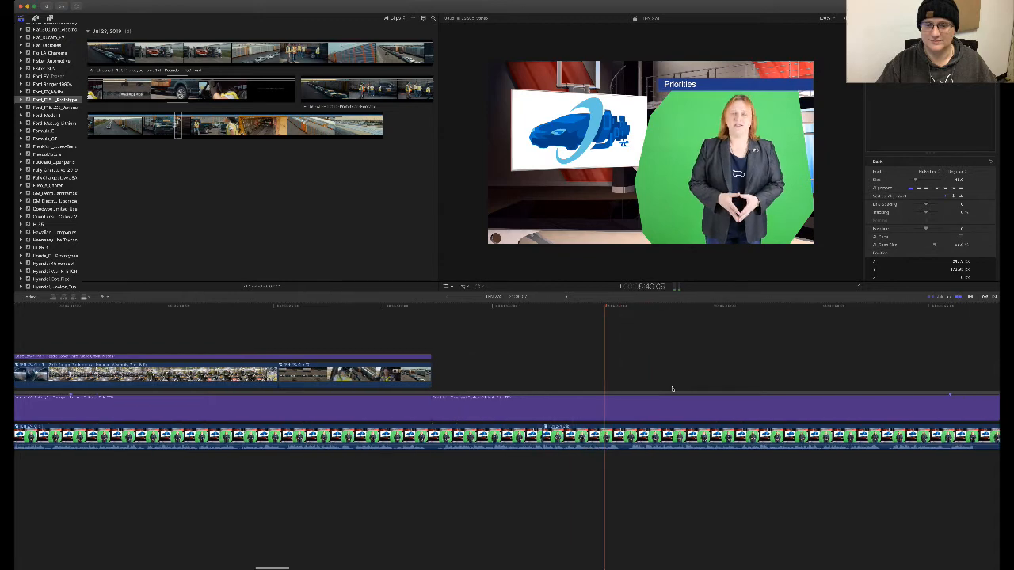
pyautogui.hscroll(-4, 510, 355)
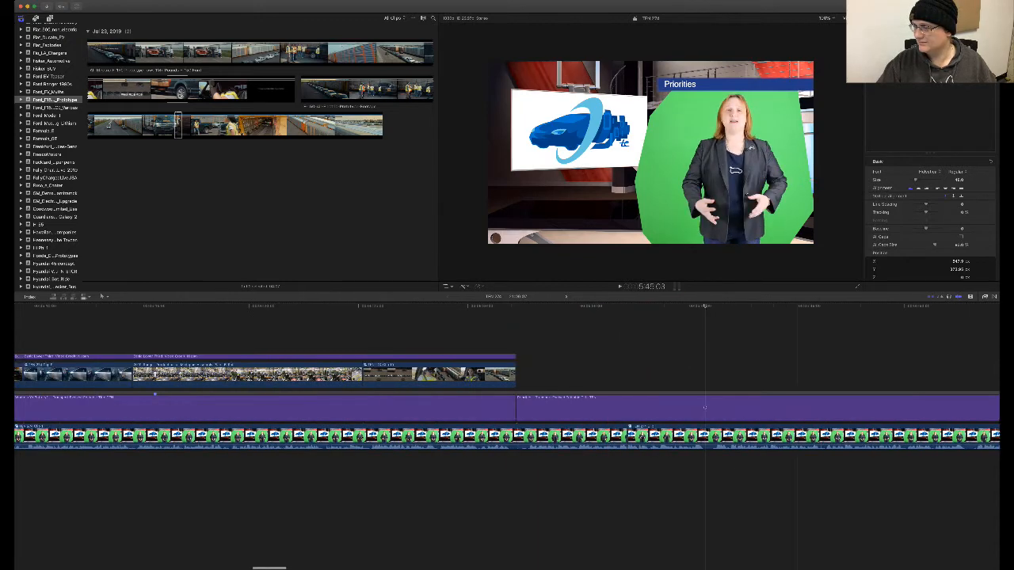
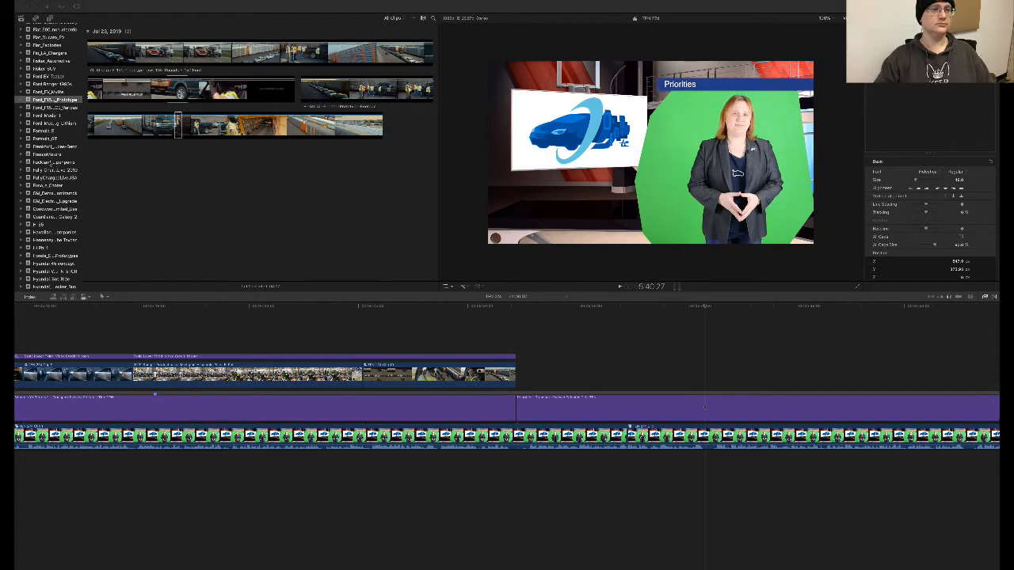
# - Collapse the Refreshed B-Roll library and review the other presenter project, including its picture-in-picture B-roll and ecotricity sponsor ending
pyautogui.scroll(10, 57, 163)
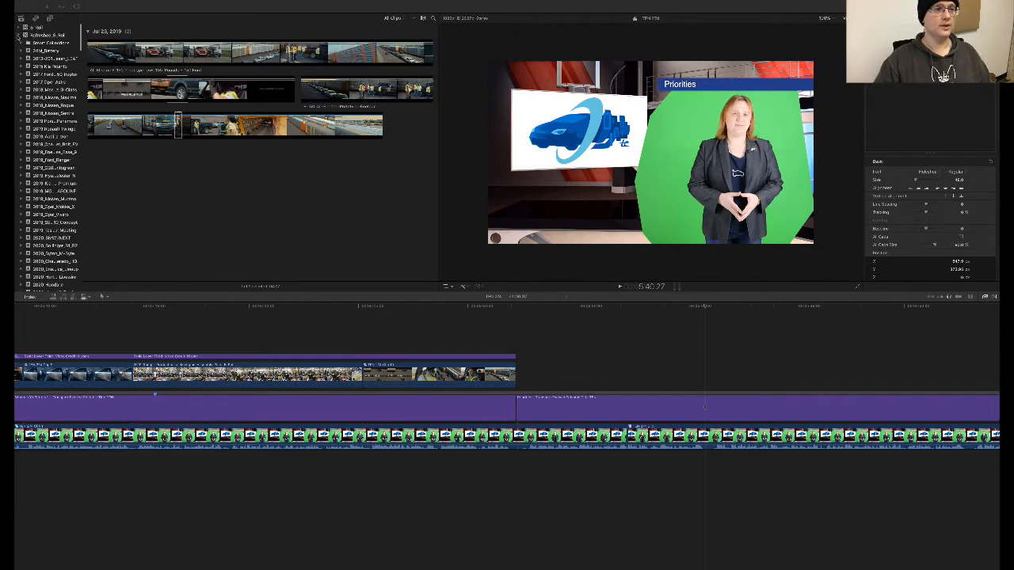
pyautogui.click(20, 35)
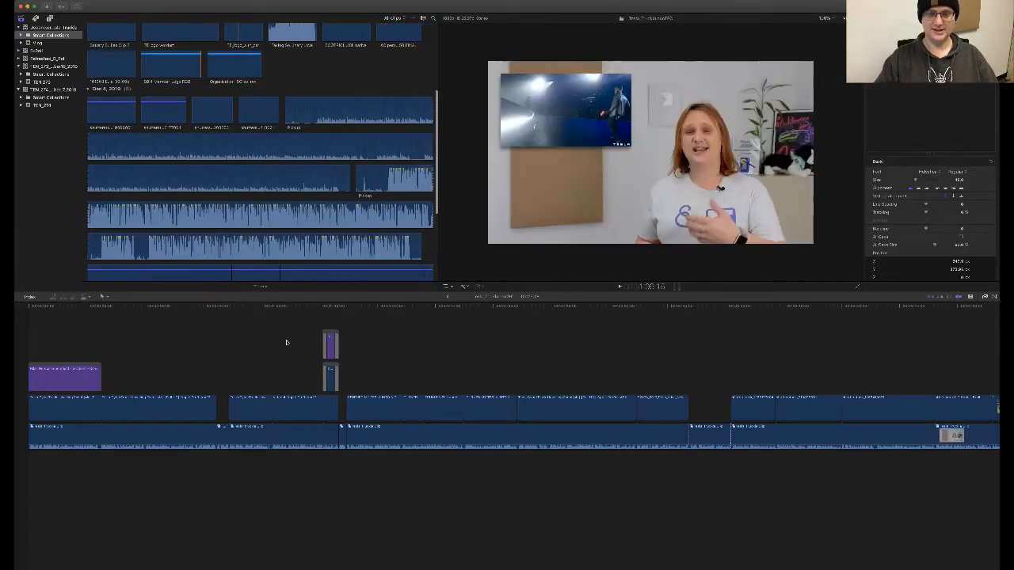
pyautogui.hscroll(3, 285, 341)
pyautogui.press('super+minus')
pyautogui.press('super+minus')
pyautogui.press('super+minus')
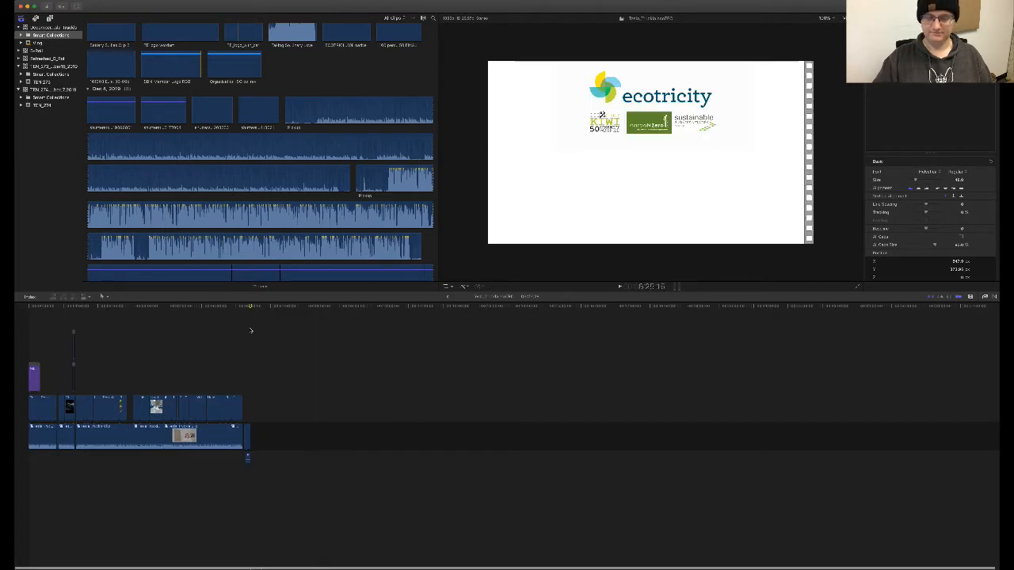
pyautogui.press('super+equal')
pyautogui.press('super+equal')
pyautogui.press('super+equal')
pyautogui.press('super+equal')
pyautogui.hscroll(-15, 250, 330)
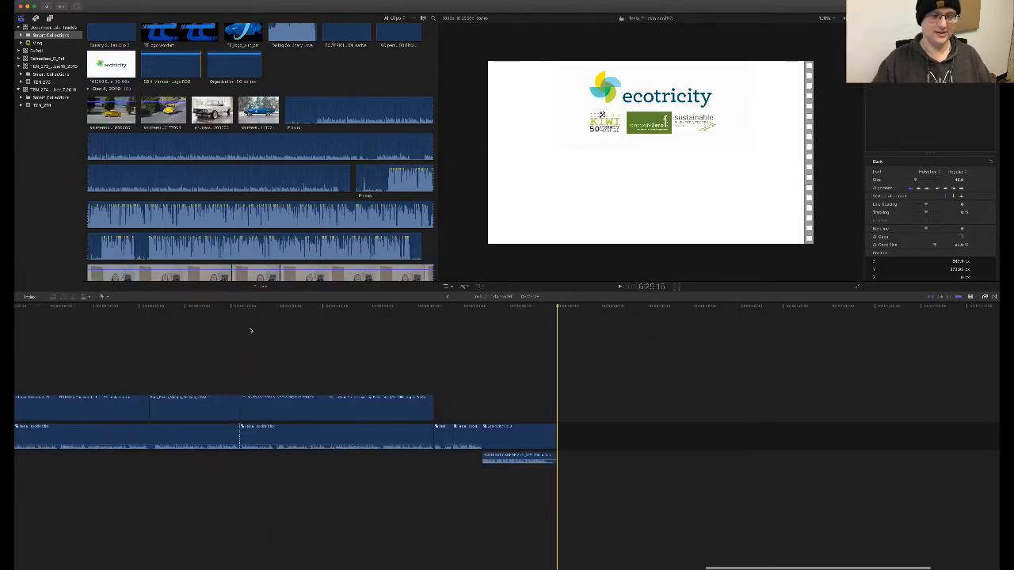
pyautogui.press('space')
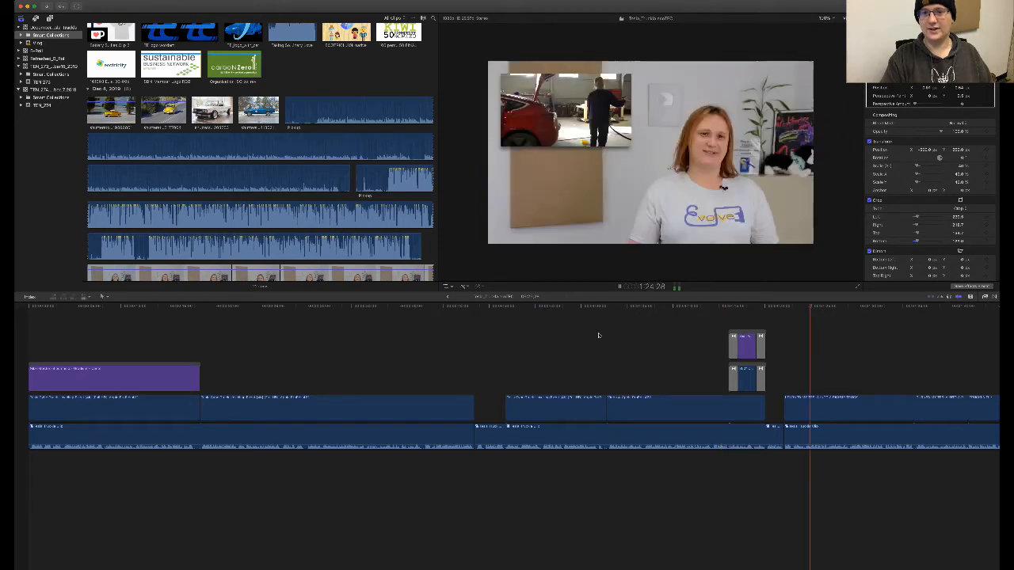
pyautogui.hscroll(1, 561, 319)
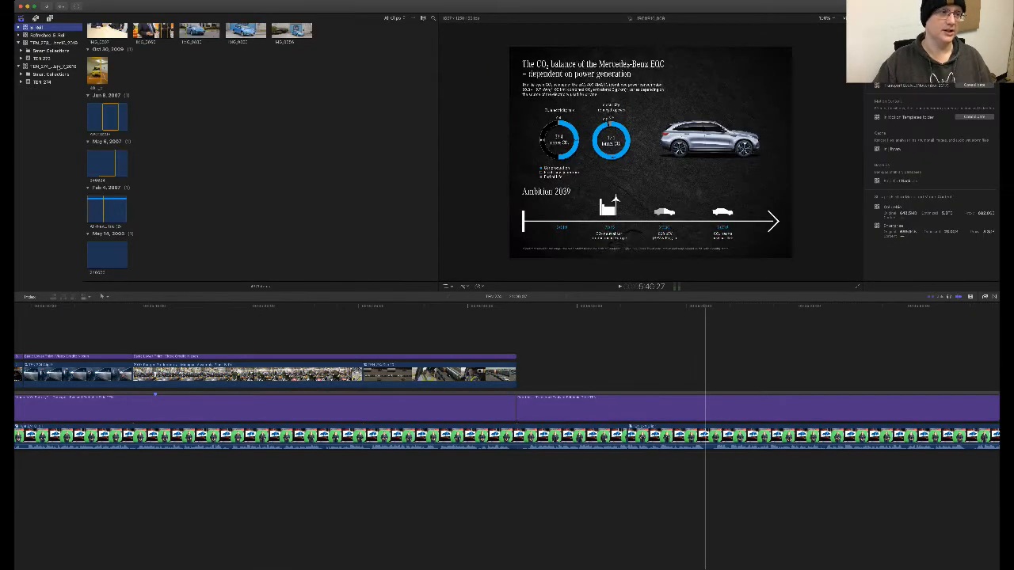
# - Return to the TEN 274 library and play across the join between the Where's Yo Battery? and Priorities sections
pyautogui.click(72, 65)
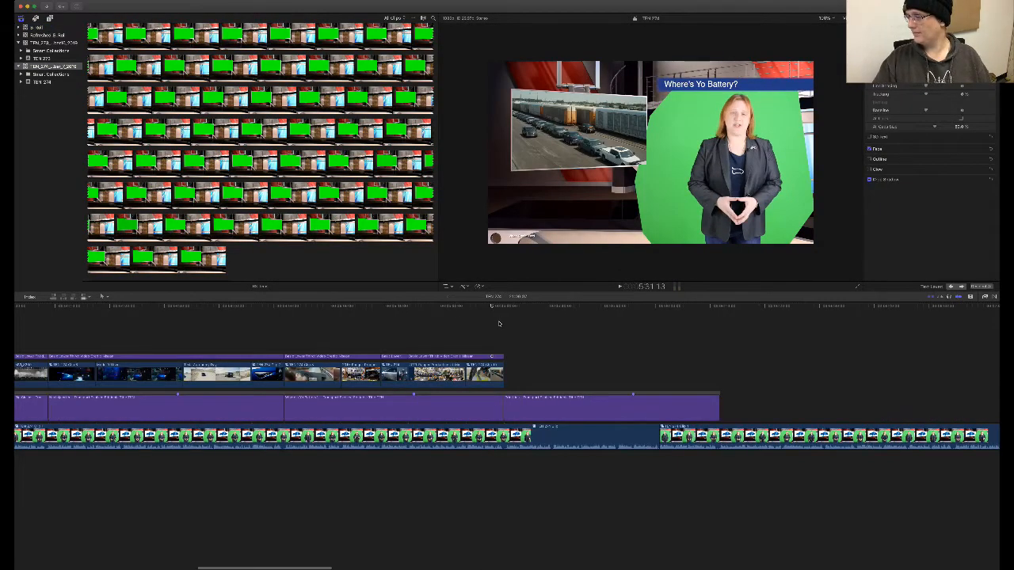
pyautogui.press('space')
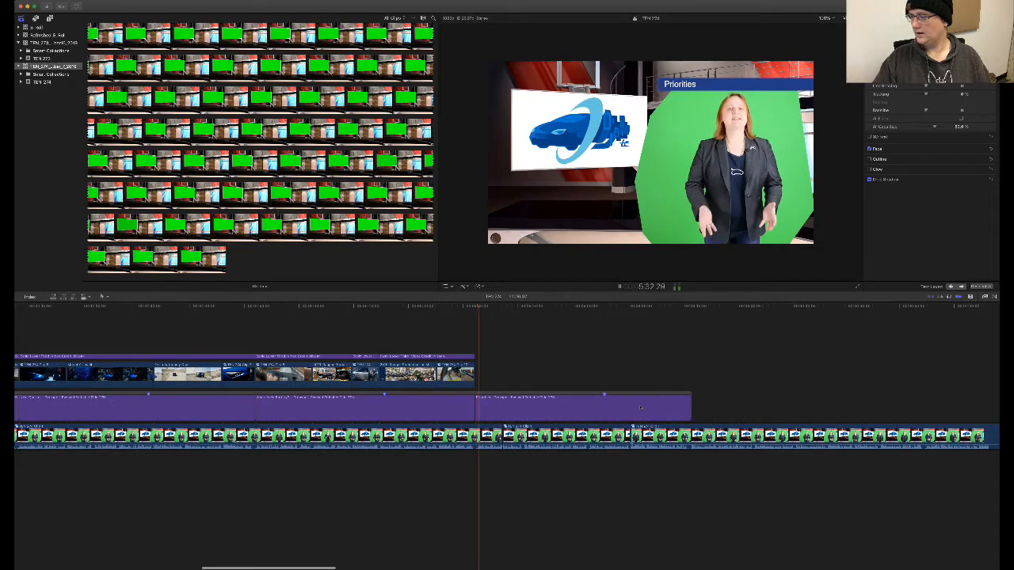
# - Play the opening of the Priorities section across the presenter's early cut and stop just past it
pyautogui.hscroll(-2, 621, 395)
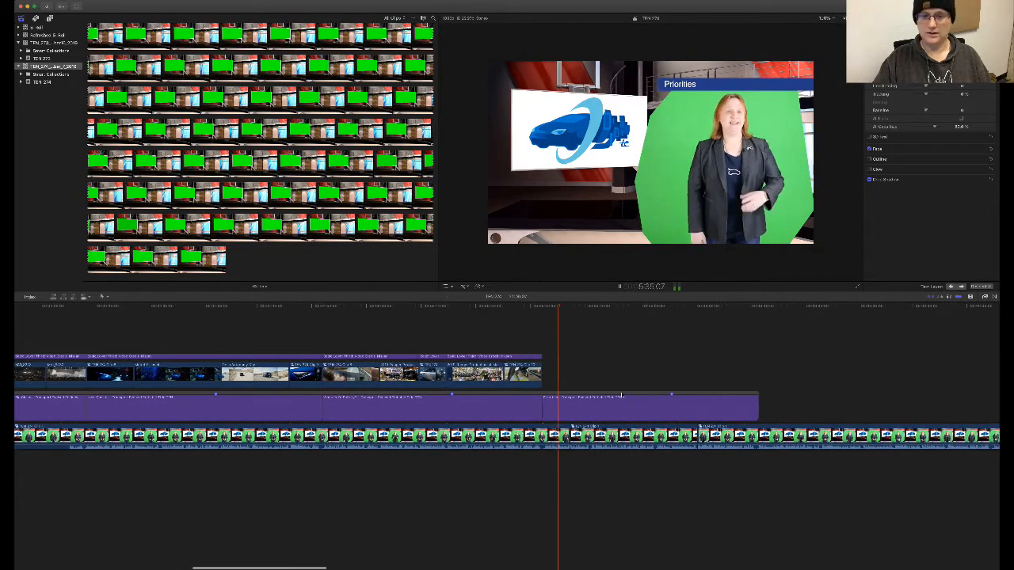
pyautogui.press('super+equal')
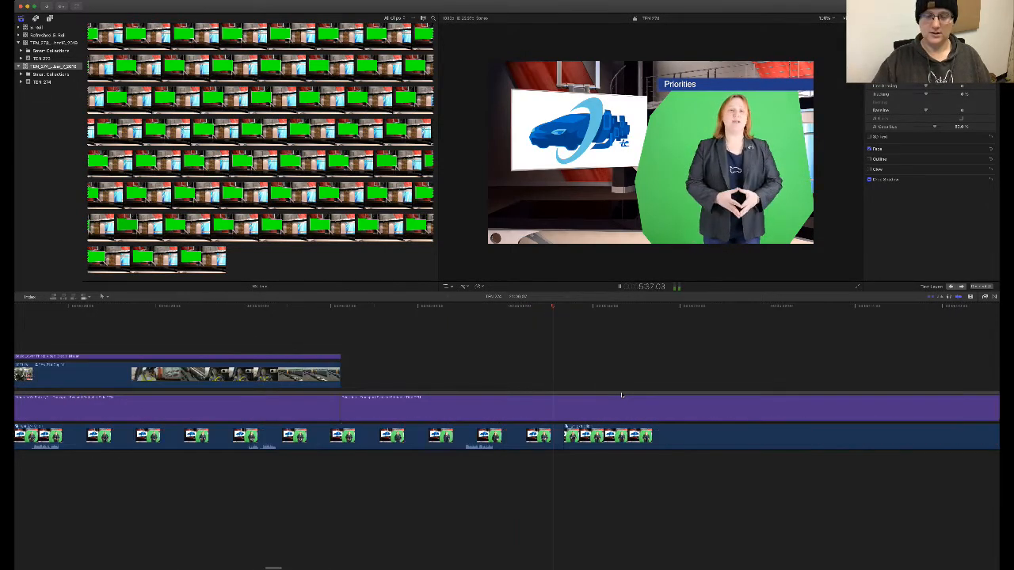
pyautogui.hscroll(3, 622, 395)
pyautogui.press('space')
pyautogui.hscroll(-3, 622, 396)
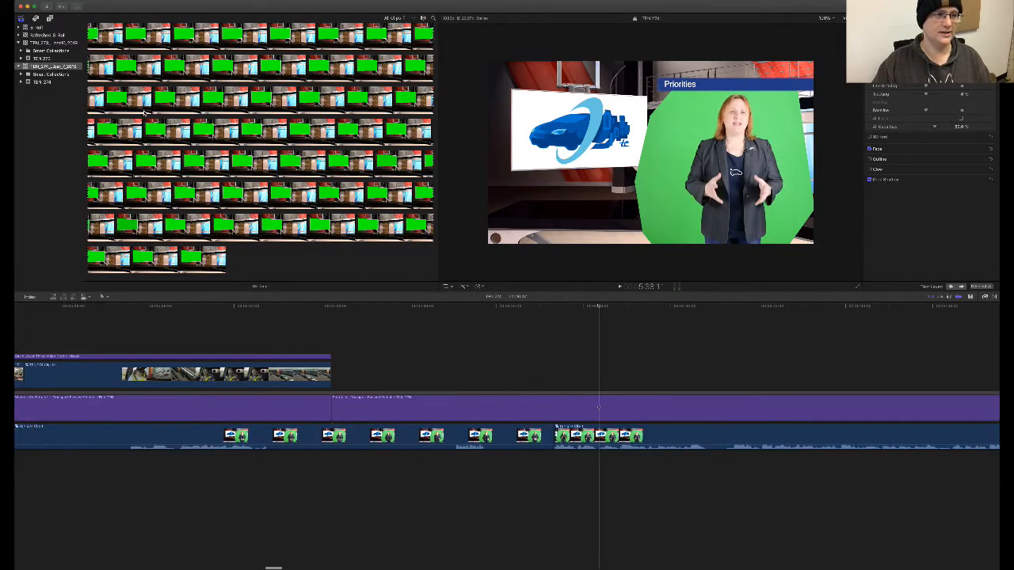
# - Expand the Refreshed B-Roll library and open its 2019 Tesla event containing the Tesla Autonomy Day footage
pyautogui.scroll(5, 143, 112)
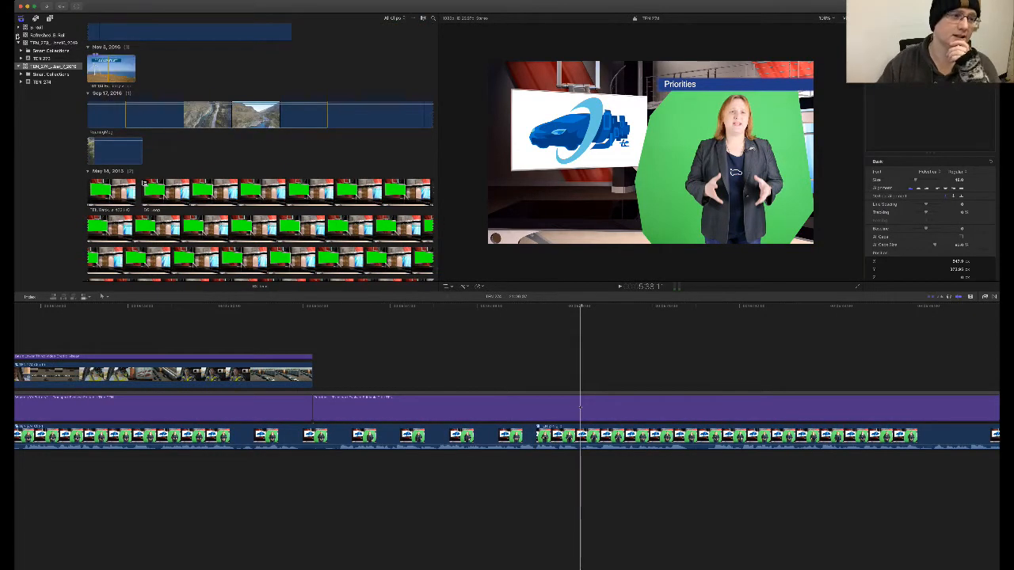
pyautogui.click(18, 35)
pyautogui.scroll(-10, 67, 142)
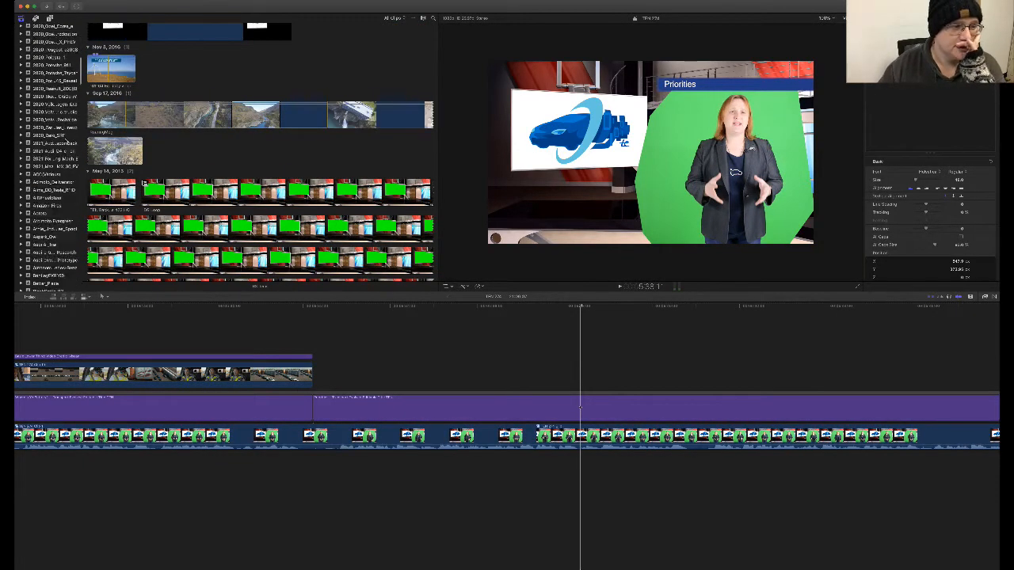
pyautogui.scroll(-10, 67, 143)
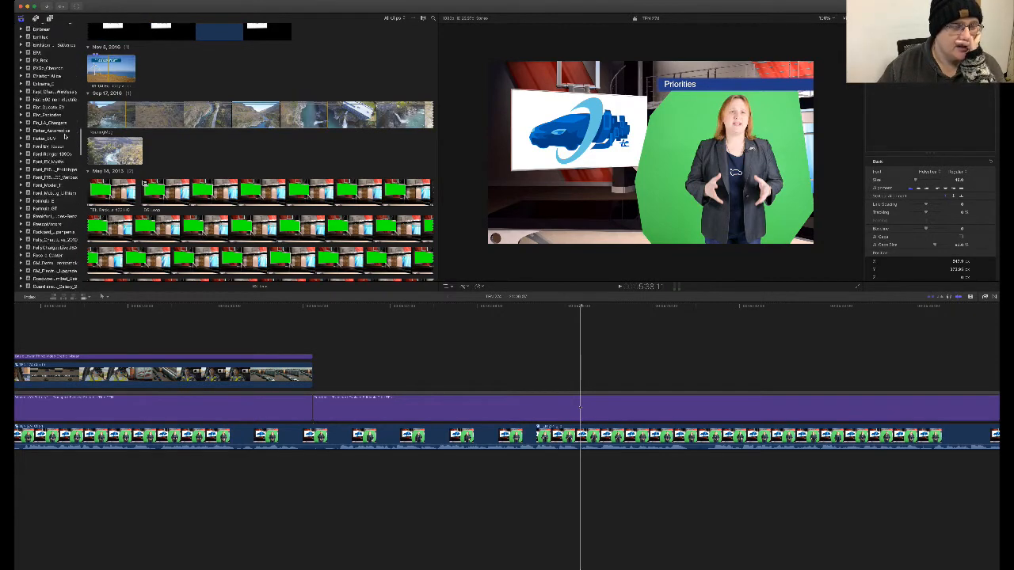
pyautogui.scroll(-10, 63, 193)
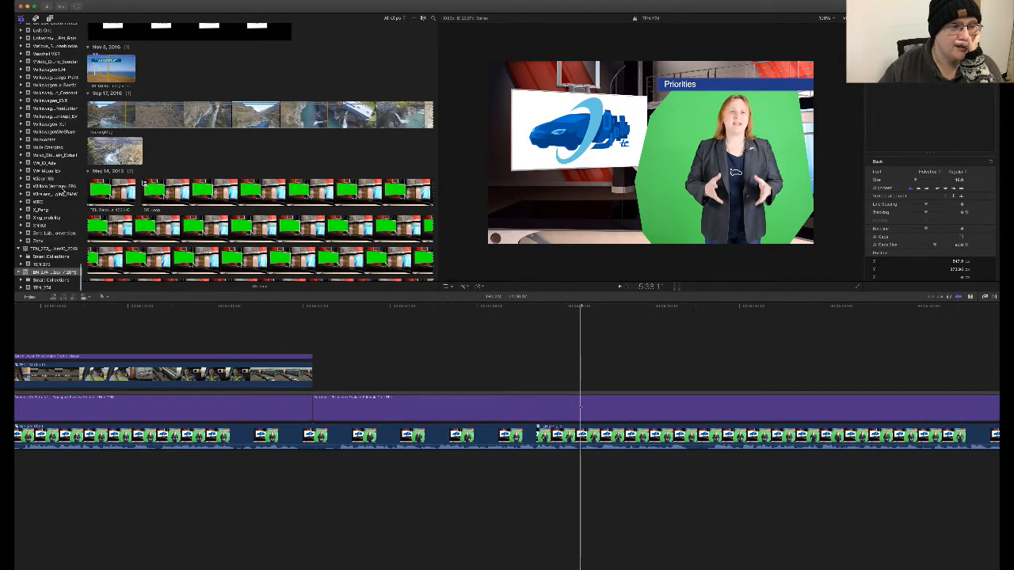
pyautogui.scroll(10, 70, 185)
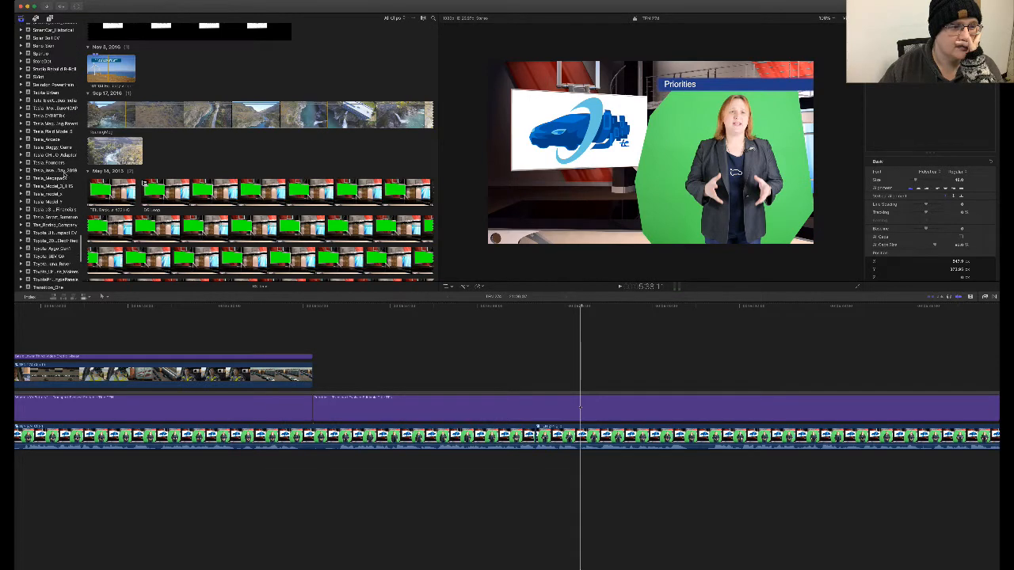
pyautogui.click(65, 172)
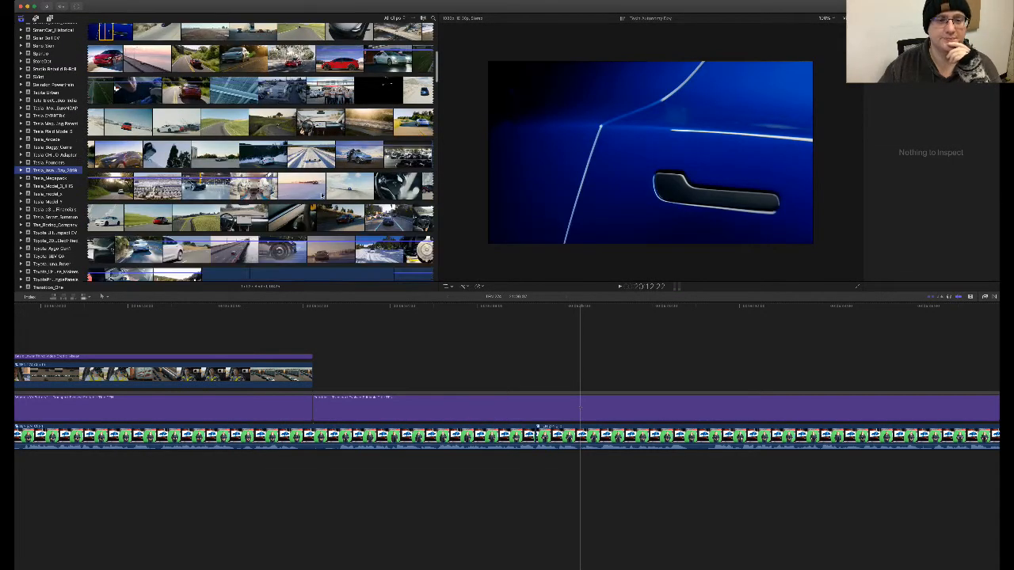
# - Place a shot of the Tesla Autonomy Day stage speaker at the start of Priorities, then detach and delete its audio
pyautogui.scroll(-6, 321, 195)
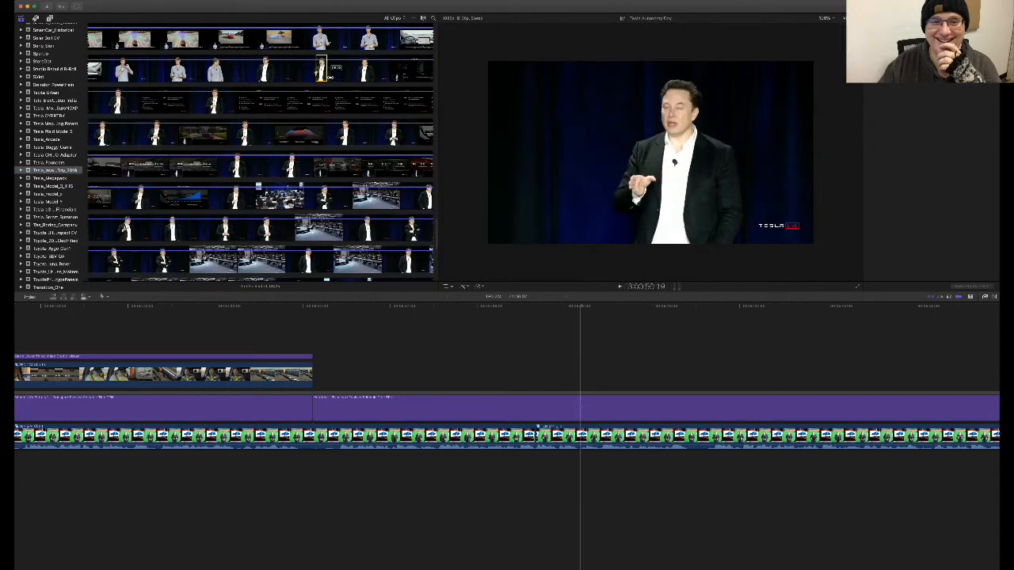
pyautogui.moveTo(323, 72); pyautogui.dragTo(315, 380)
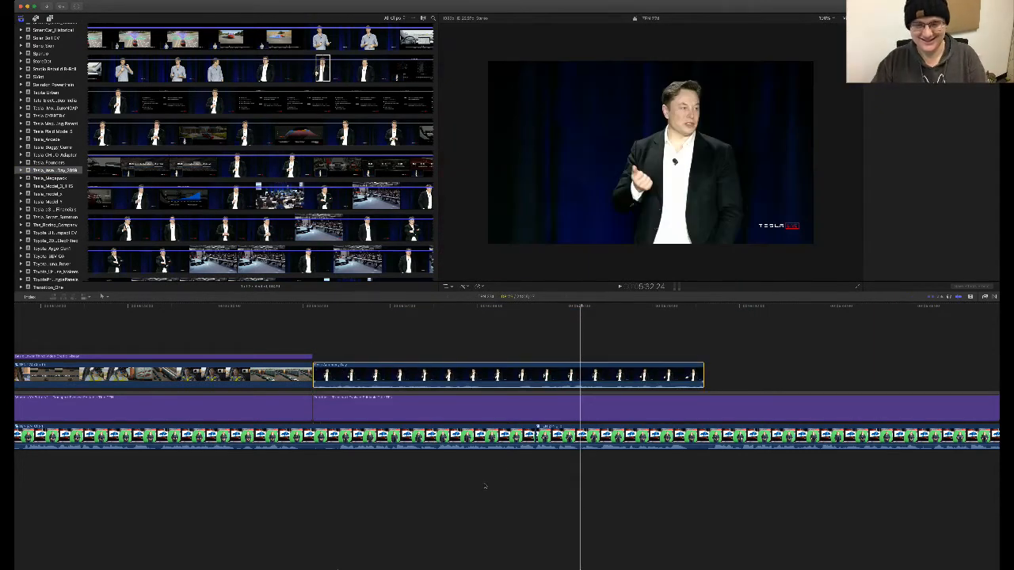
pyautogui.hotkey('ctrl', 'shift', 's')
pyautogui.click(502, 459)
pyautogui.press('Delete')
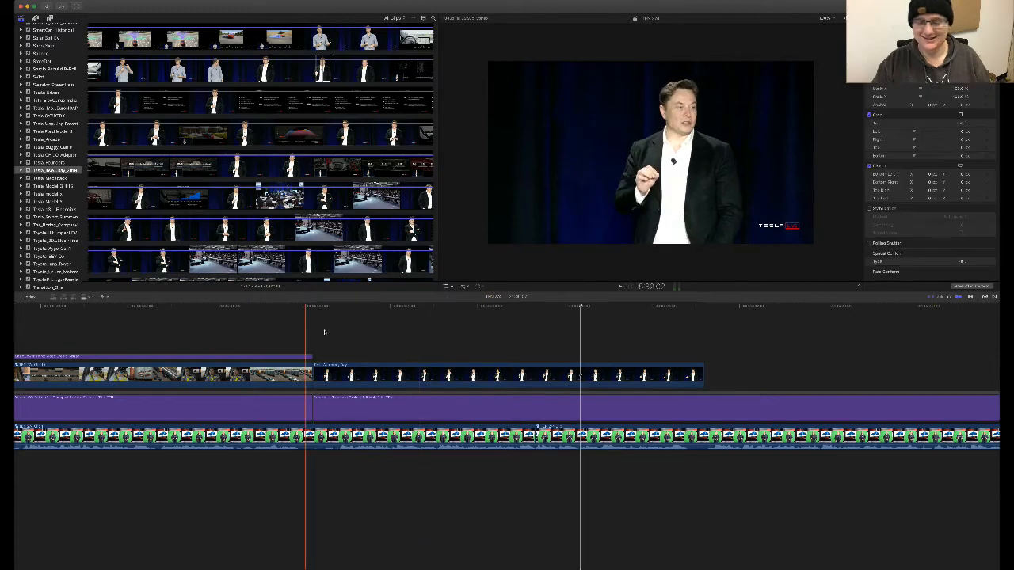
# - Trim the Tesla Autonomy Day clip to end at 5:35:03 and fit it to the studio wall screen with the saved effect preset
pyautogui.press('space')
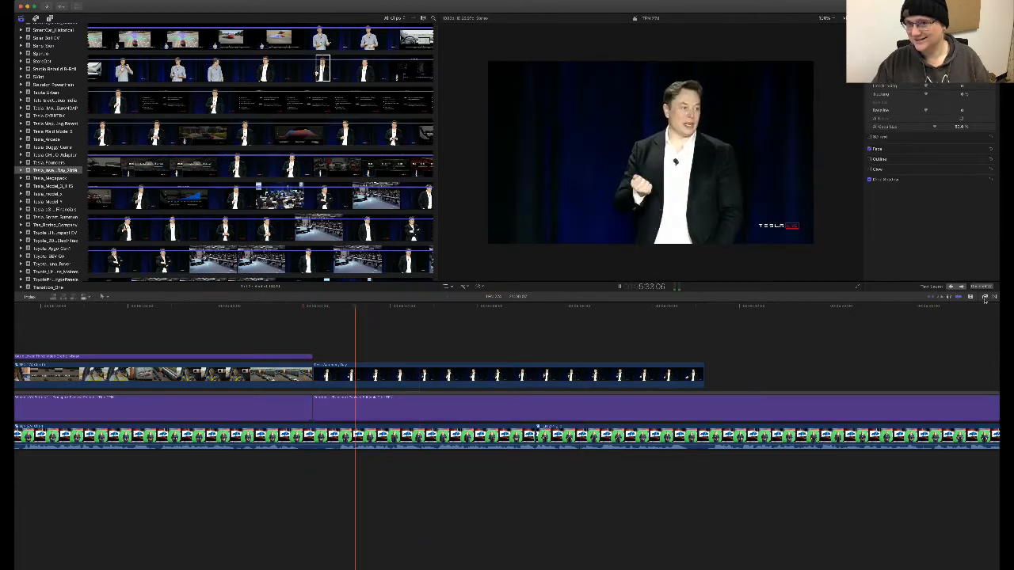
pyautogui.click(984, 298)
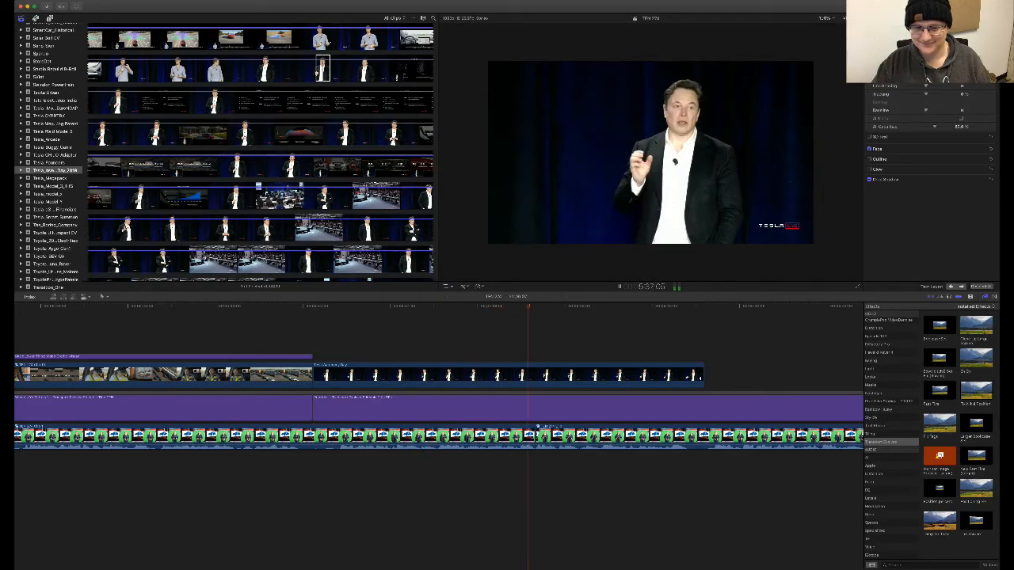
pyautogui.moveTo(703, 377); pyautogui.dragTo(536, 379)
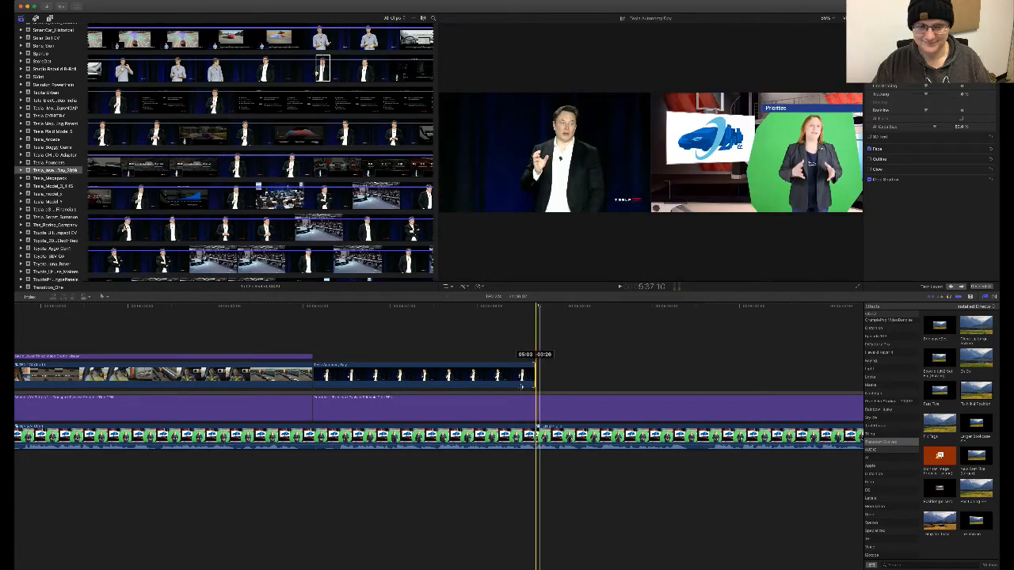
pyautogui.click(385, 340)
pyautogui.click(437, 373)
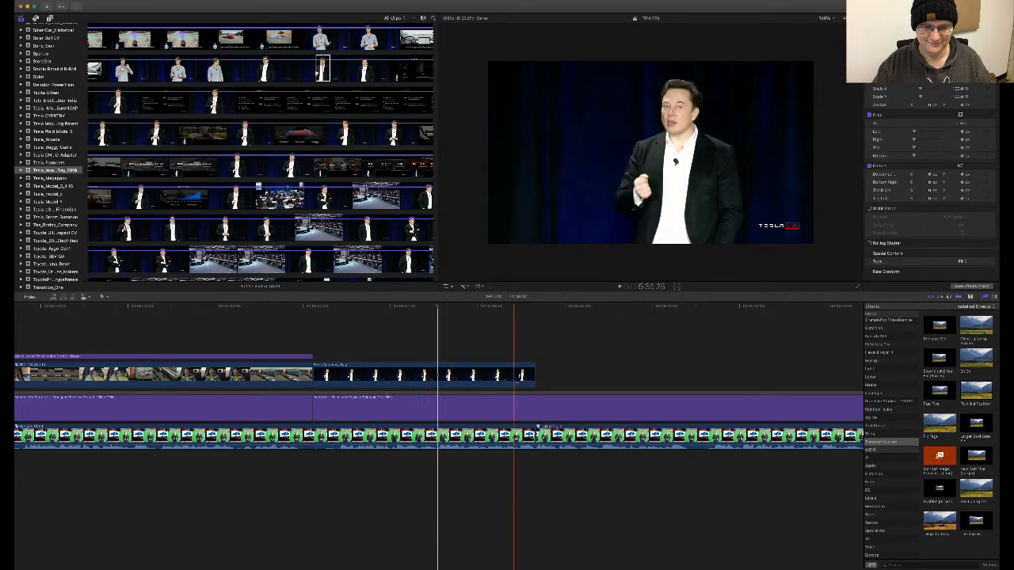
pyautogui.moveTo(532, 379); pyautogui.dragTo(438, 377)
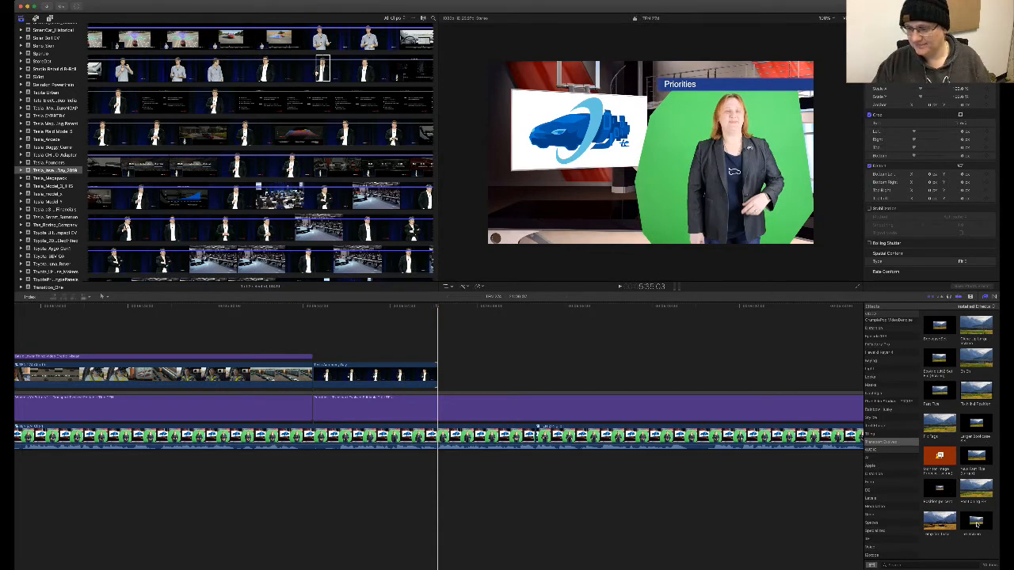
pyautogui.click(417, 307)
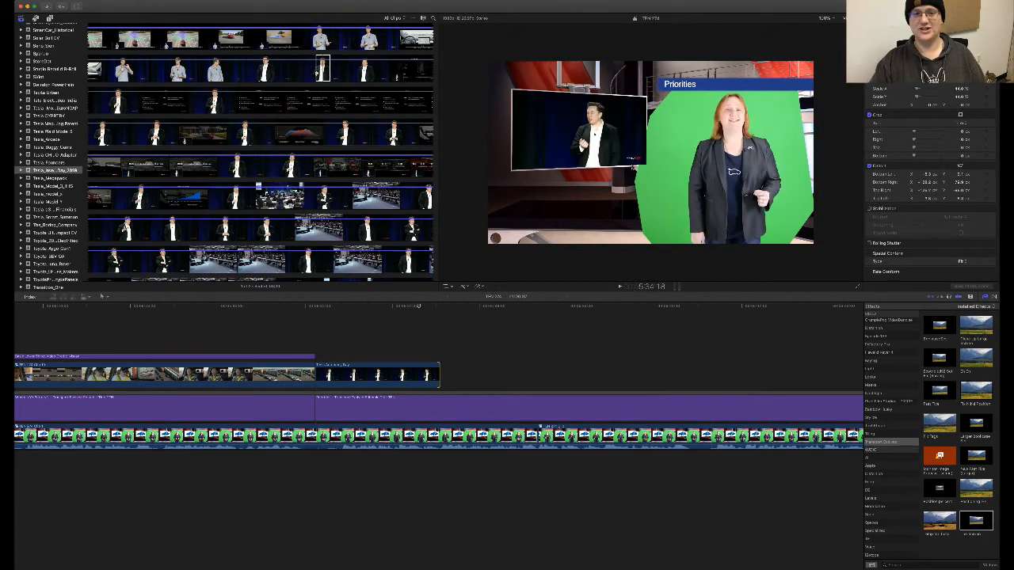
# - Look through the remaining Tesla Autonomy Day footage and the Refreshed B-Roll library's Model Y material for the next shot
pyautogui.scroll(-10, 332, 178)
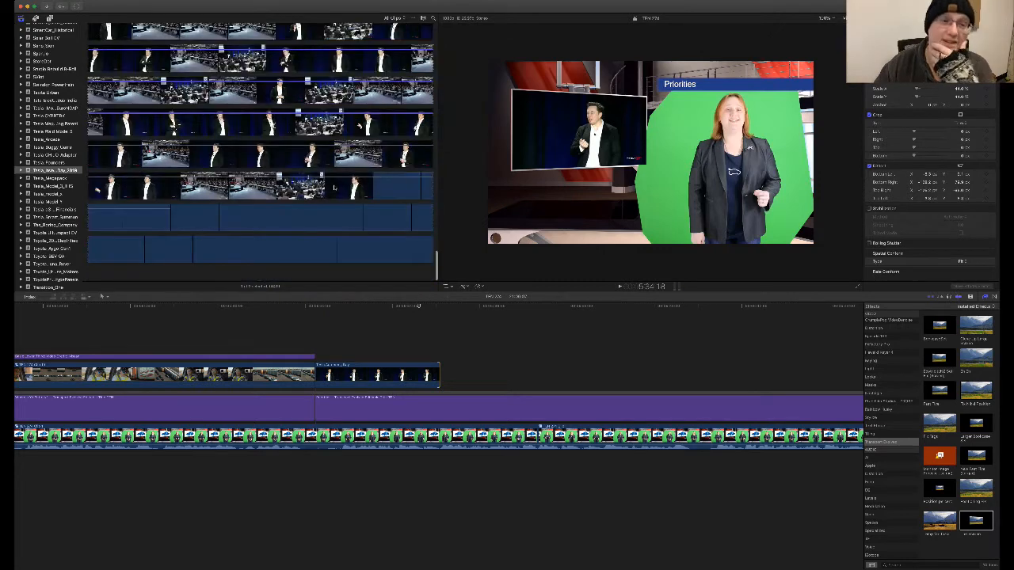
pyautogui.scroll(10, 334, 187)
pyautogui.scroll(10, 334, 187)
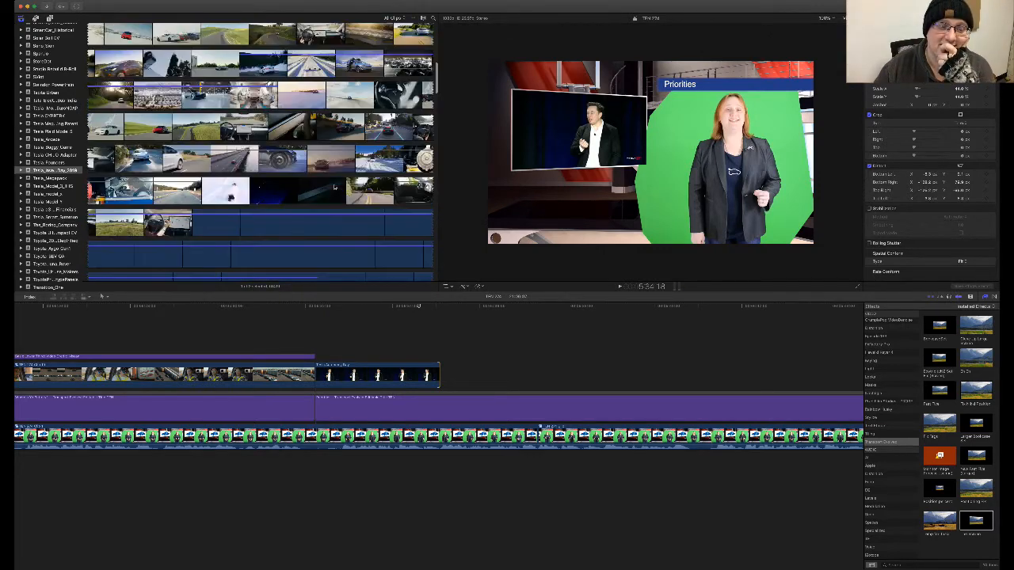
pyautogui.scroll(-10, 339, 181)
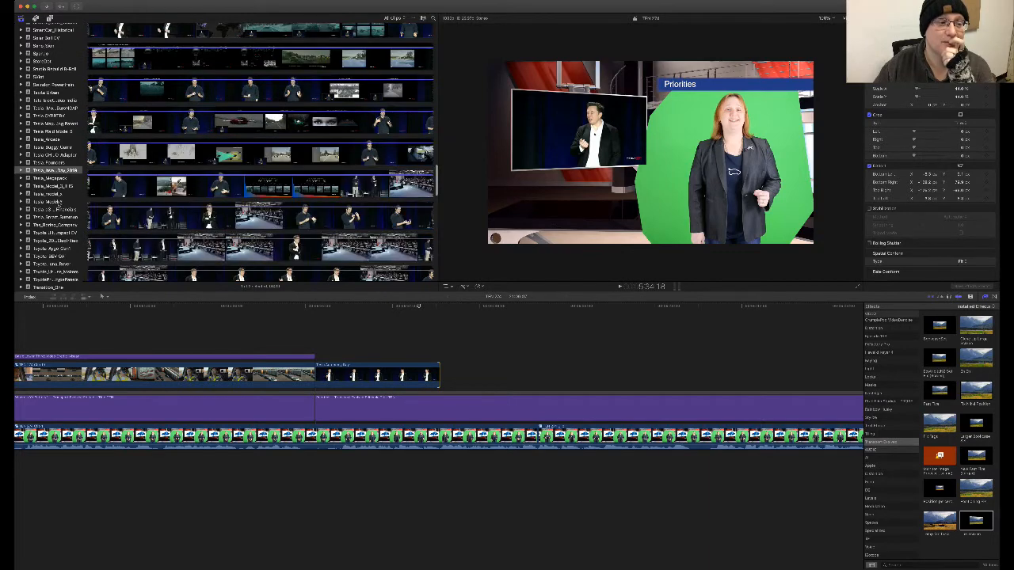
pyautogui.click(63, 201)
pyautogui.scroll(15, 48, 159)
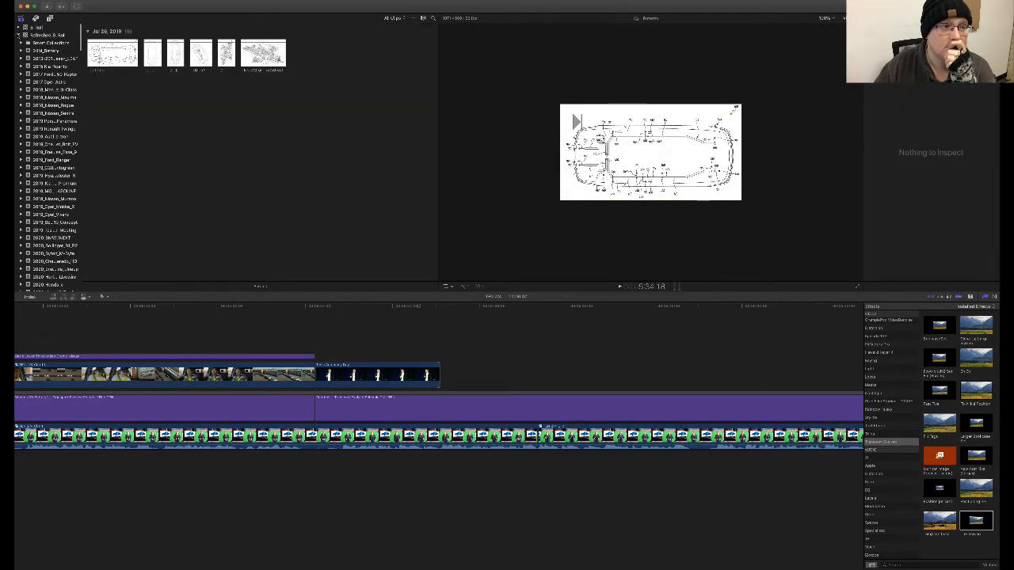
# - Switch from the Refreshed B-Roll library to the older B-Roll library and open its Tesla Model Y event
pyautogui.click(18, 35)
pyautogui.click(19, 27)
pyautogui.scroll(-8, 42, 160)
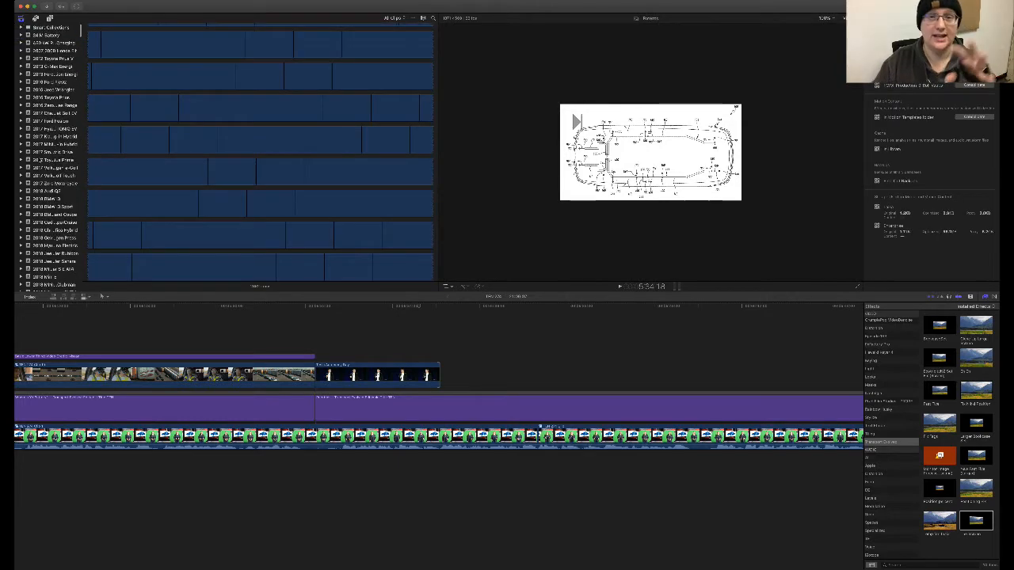
pyautogui.scroll(-10, 47, 158)
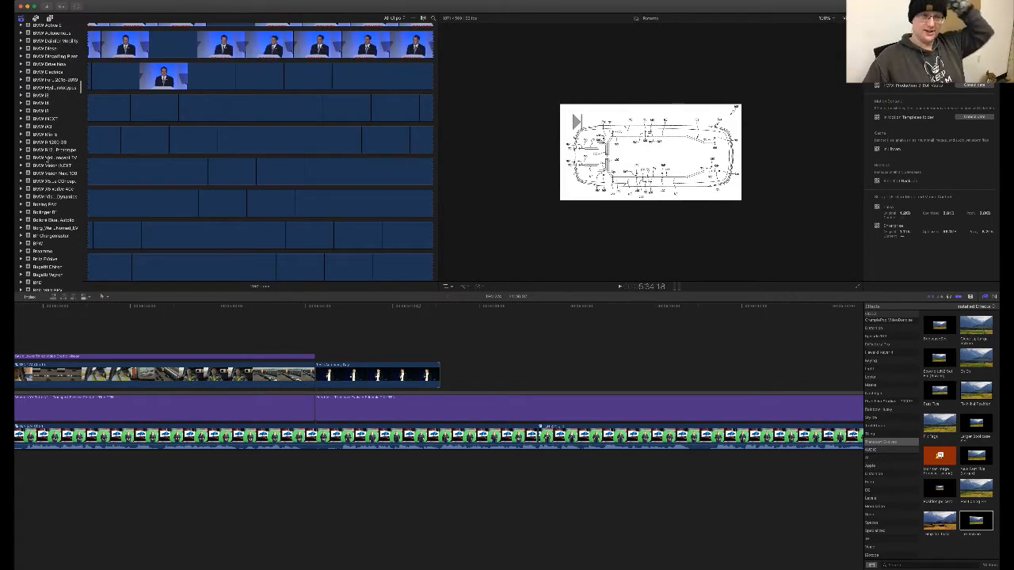
pyautogui.scroll(-15, 48, 158)
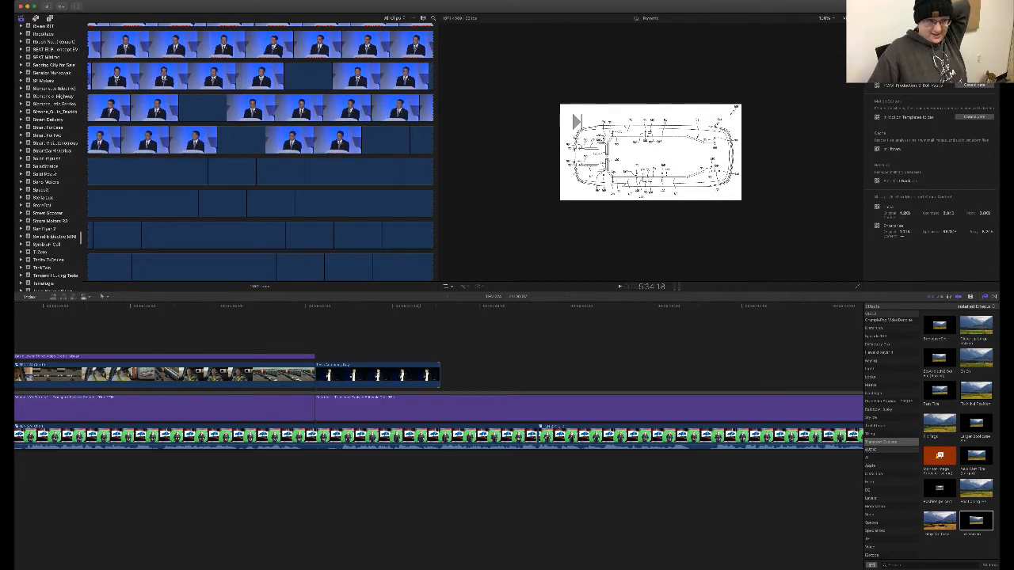
pyautogui.scroll(5, 60, 161)
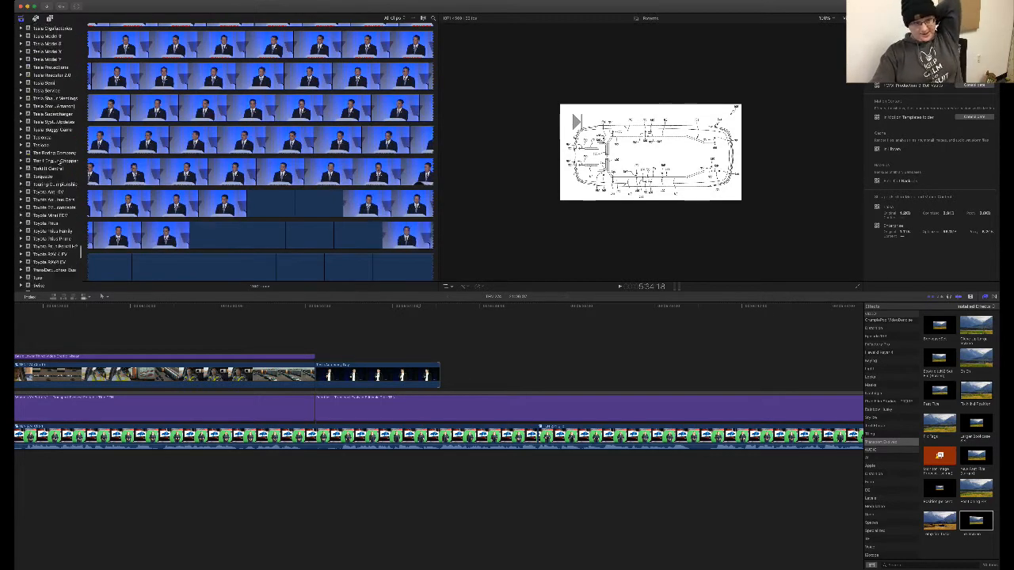
pyautogui.scroll(-10, 59, 161)
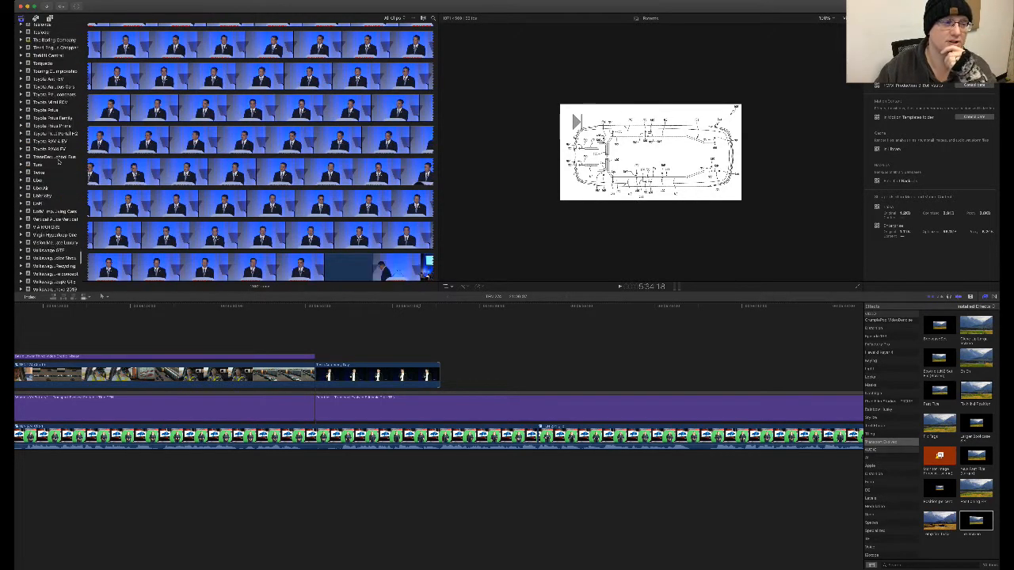
pyautogui.scroll(-15, 57, 162)
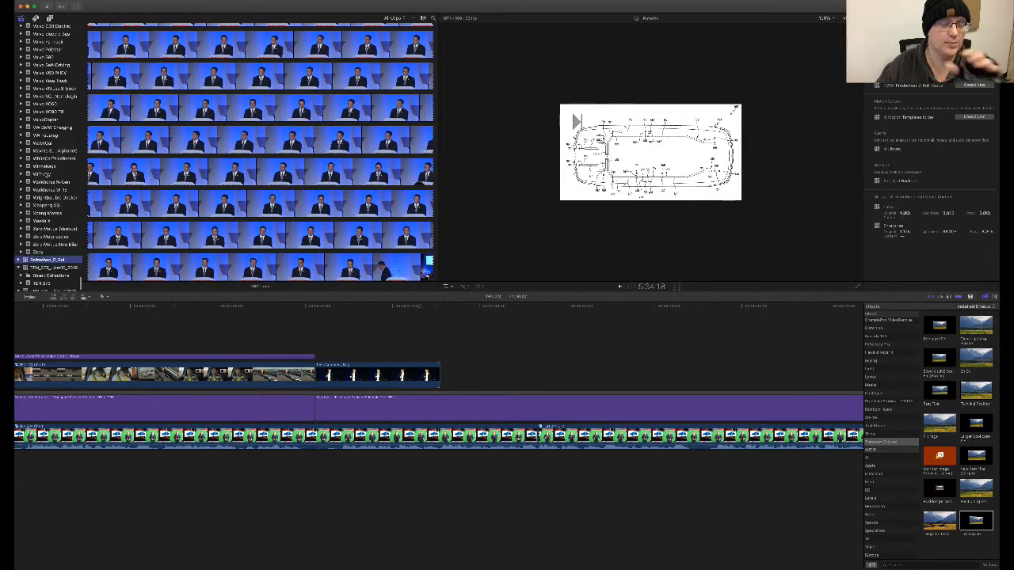
pyautogui.scroll(15, 46, 176)
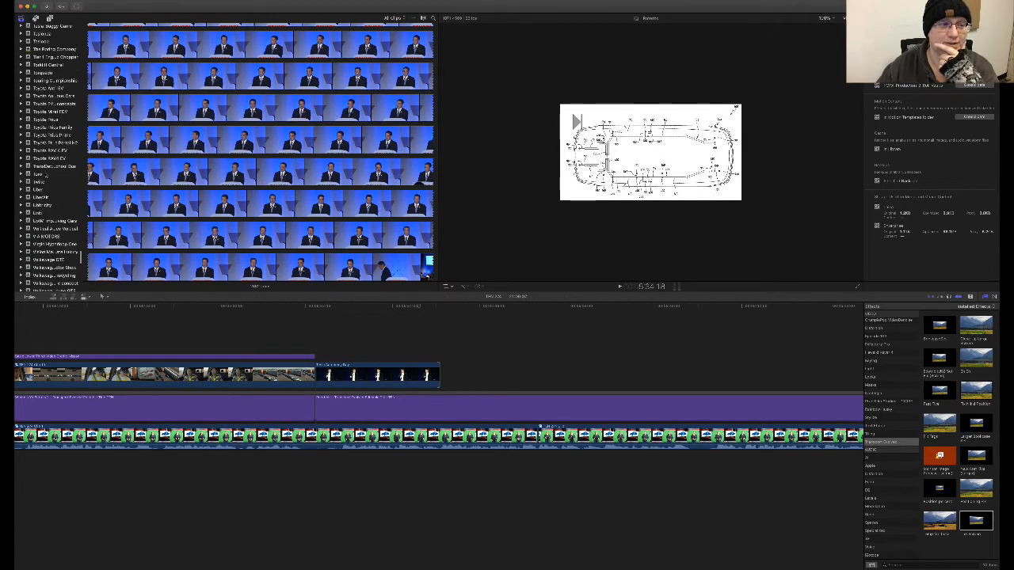
pyautogui.scroll(1, 56, 151)
pyautogui.click(52, 98)
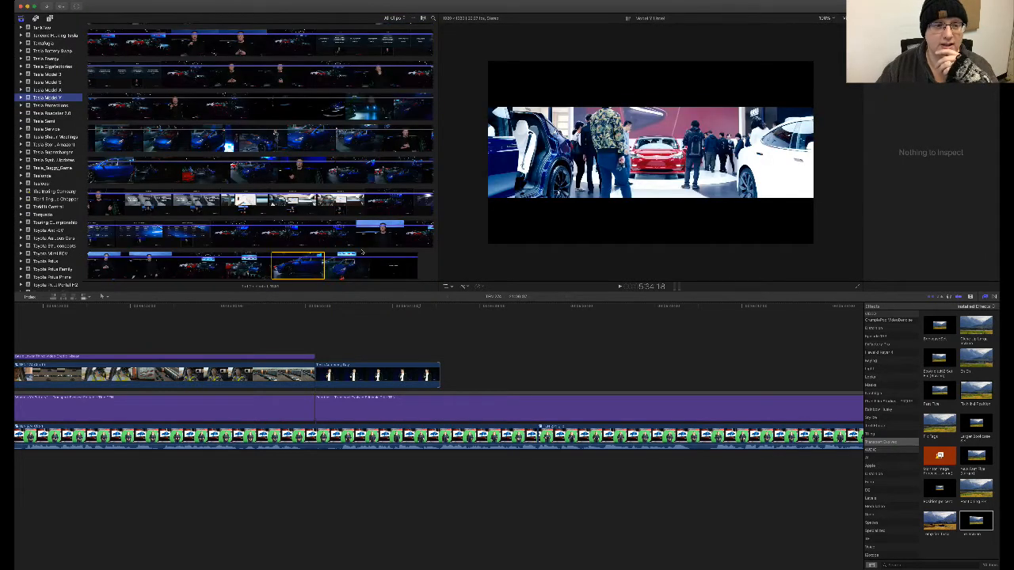
# - Place a Model Y launch shot of the cars on stage directly after the Autonomy Day clip, then detach and delete its audio
pyautogui.scroll(-2, 293, 150)
pyautogui.click(293, 143)
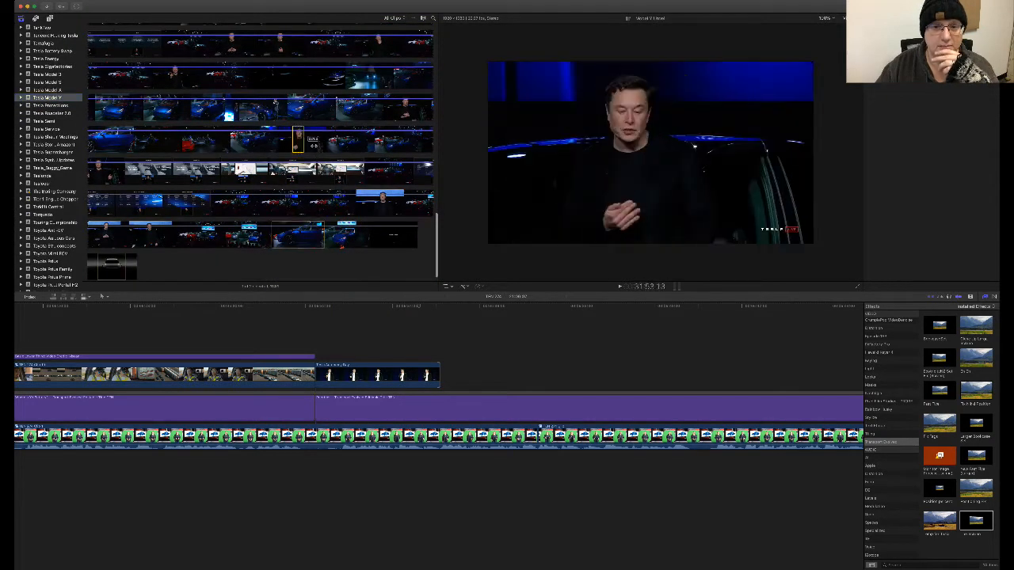
pyautogui.moveTo(328, 144); pyautogui.dragTo(395, 141)
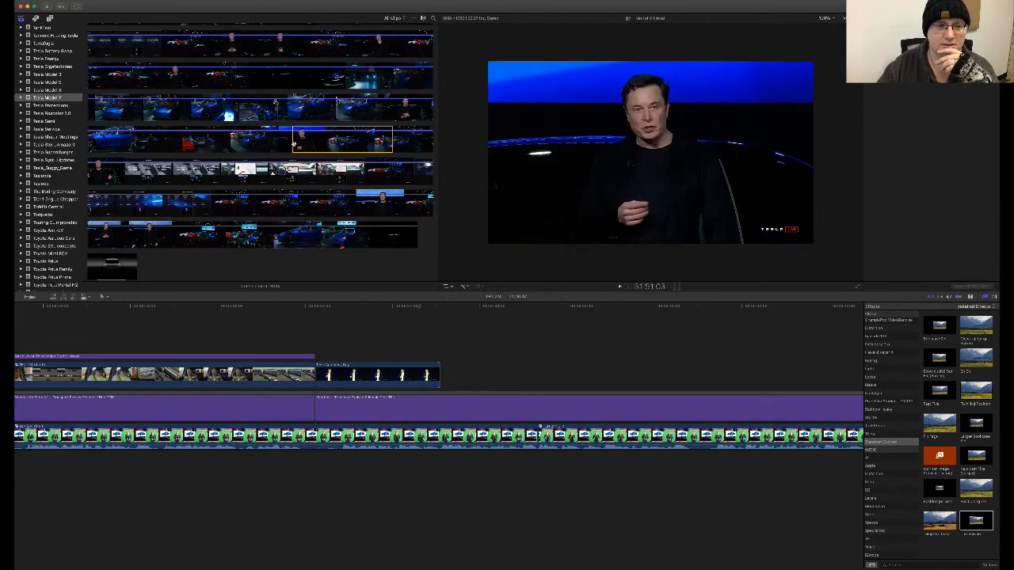
pyautogui.moveTo(293, 147); pyautogui.dragTo(478, 376)
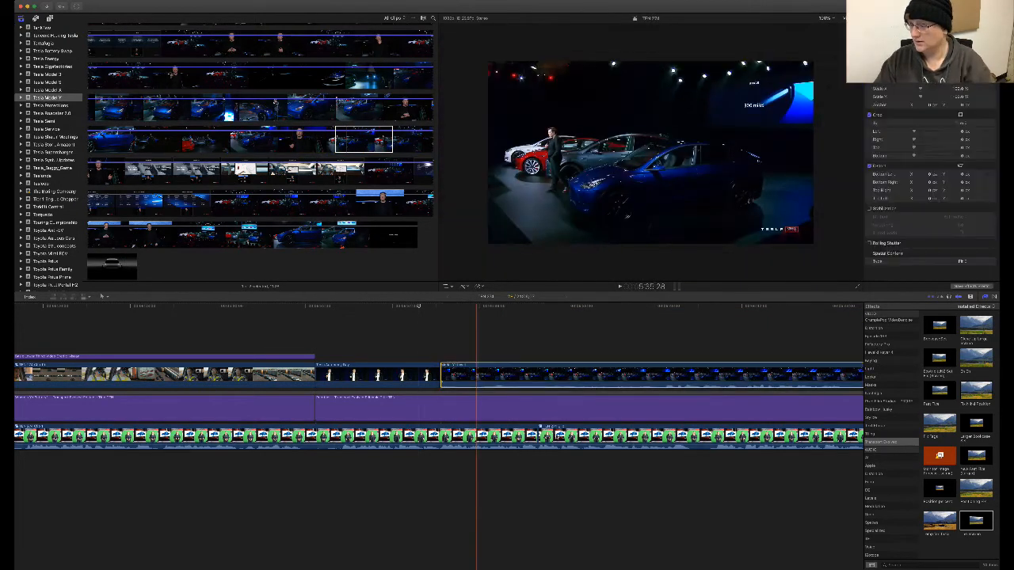
pyautogui.hotkey('ctrl', 'shift', 's')
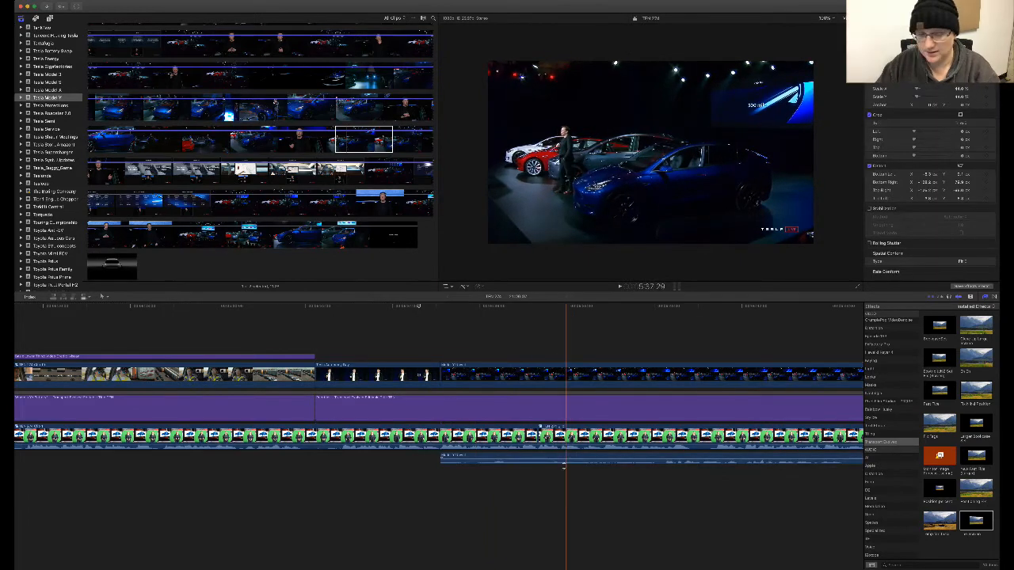
pyautogui.press('BackSpace')
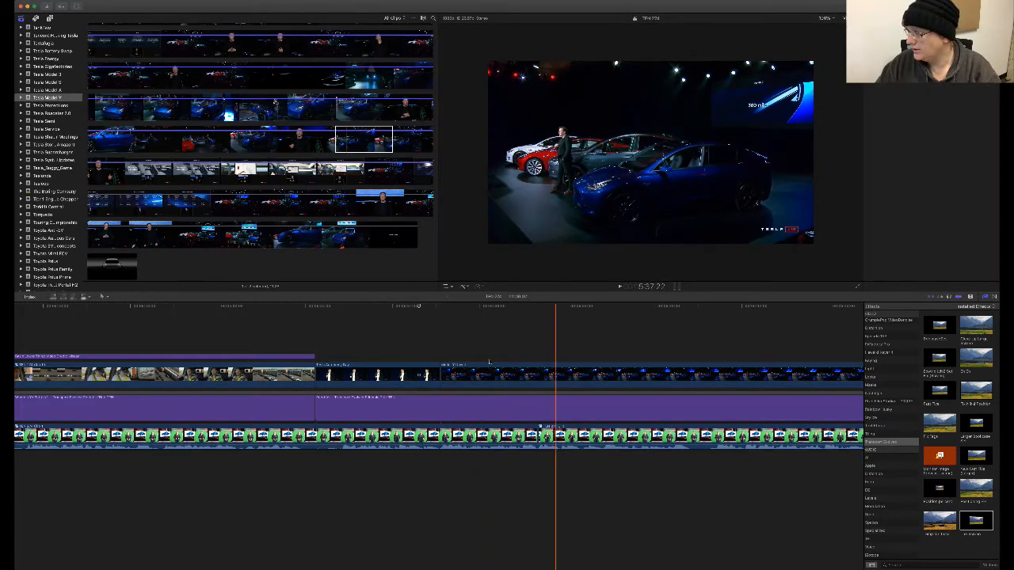
# - Trim the end of the Model Y launch clip so it finishes at 5:41:02
pyautogui.hscroll(2, 513, 352)
pyautogui.hscroll(2, 513, 352)
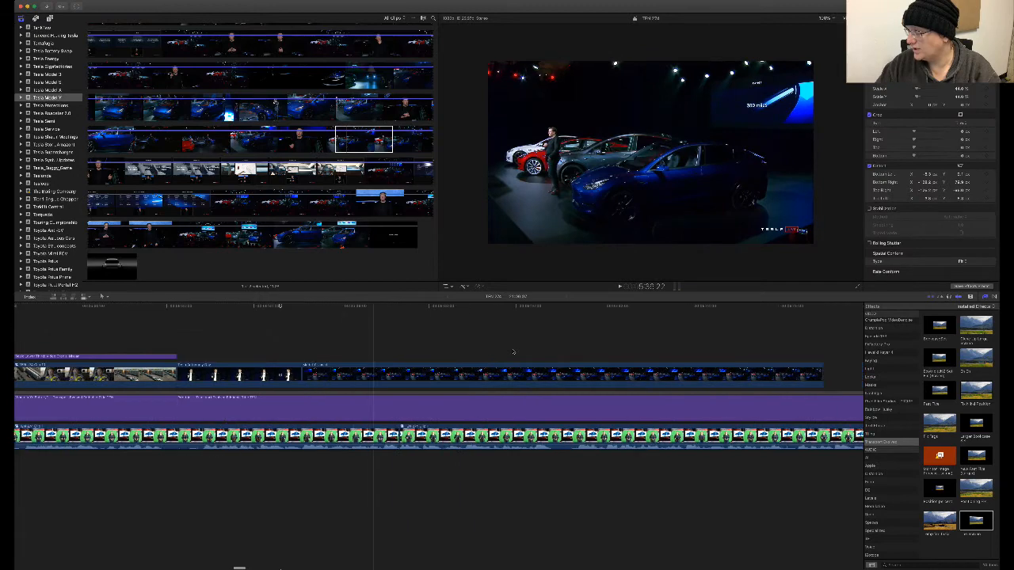
pyautogui.hscroll(-5, 513, 352)
pyautogui.hscroll(6, 513, 352)
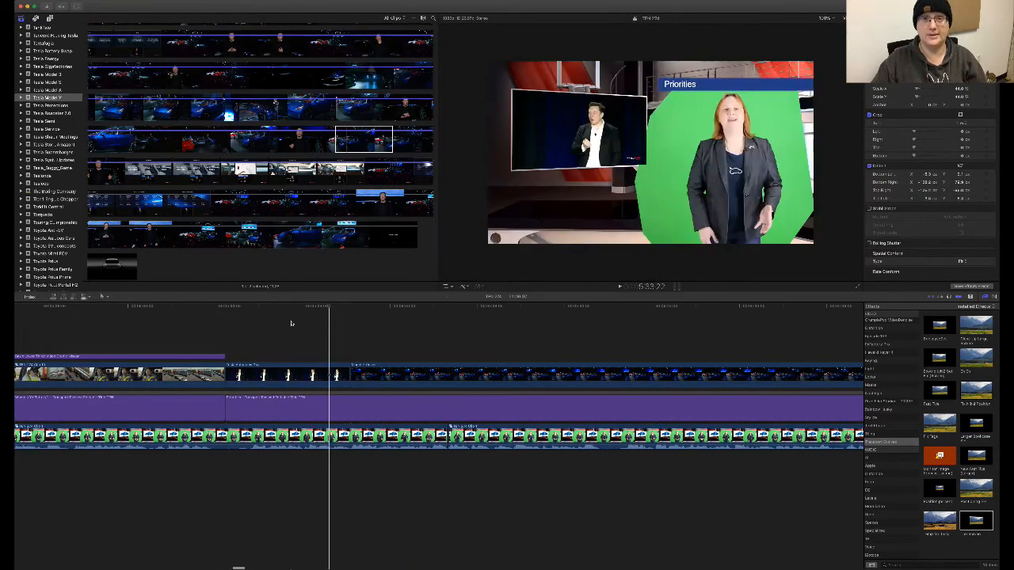
pyautogui.scroll(-4, 291, 323)
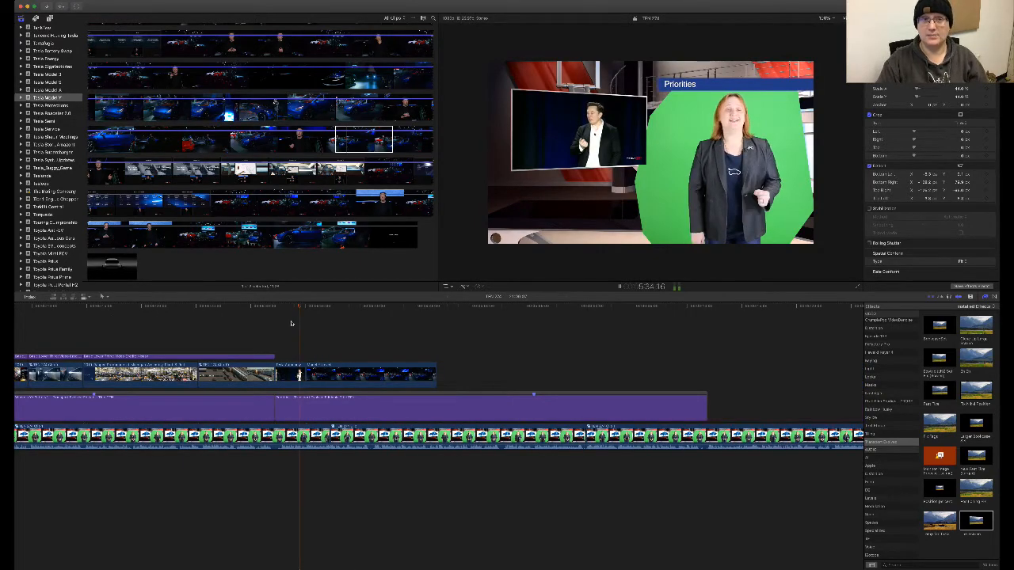
pyautogui.scroll(-2, 291, 323)
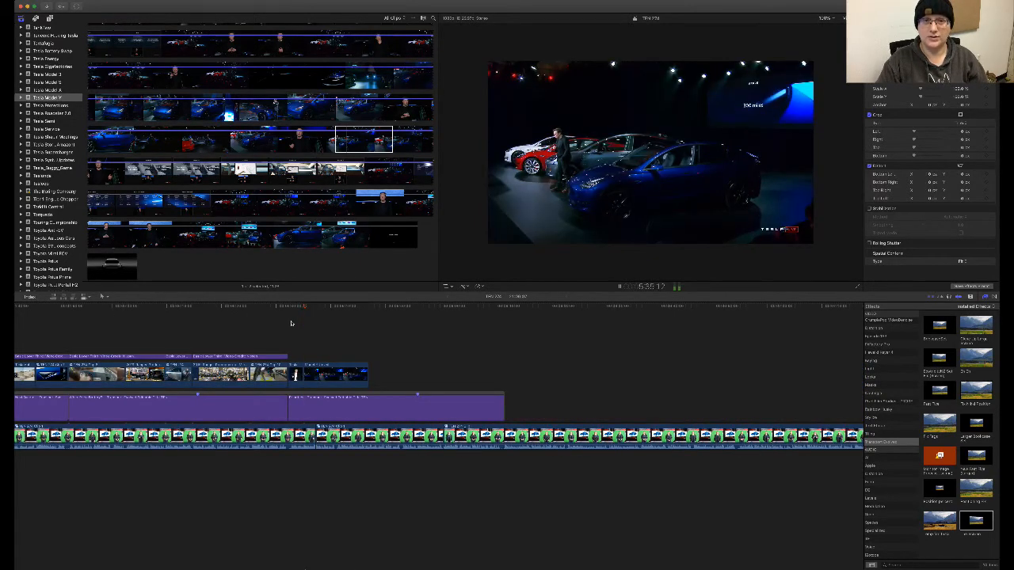
pyautogui.scroll(3, 291, 323)
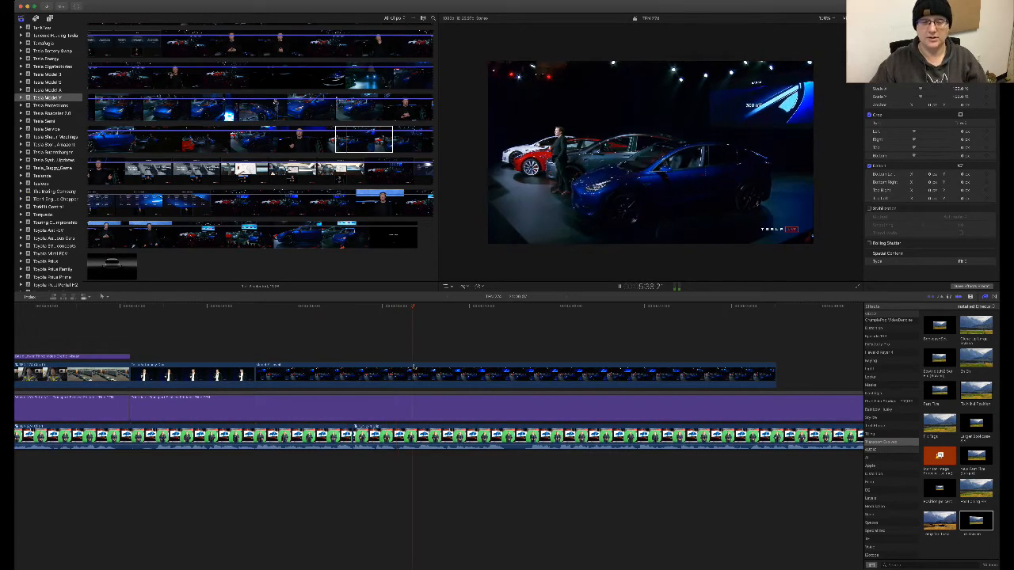
pyautogui.hscroll(4, 414, 366)
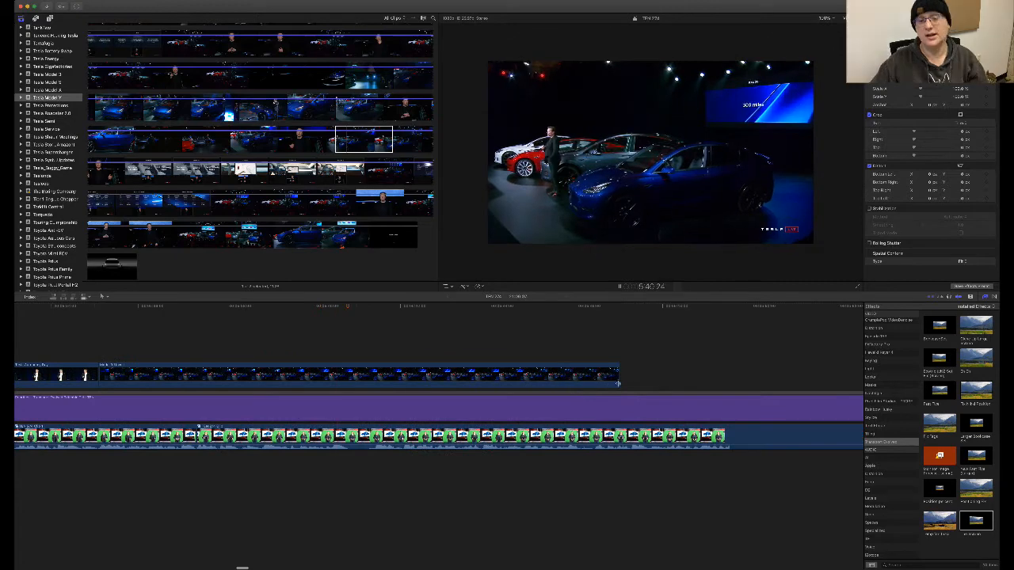
pyautogui.moveTo(615, 384); pyautogui.dragTo(358, 383)
pyautogui.hscroll(-4, 358, 382)
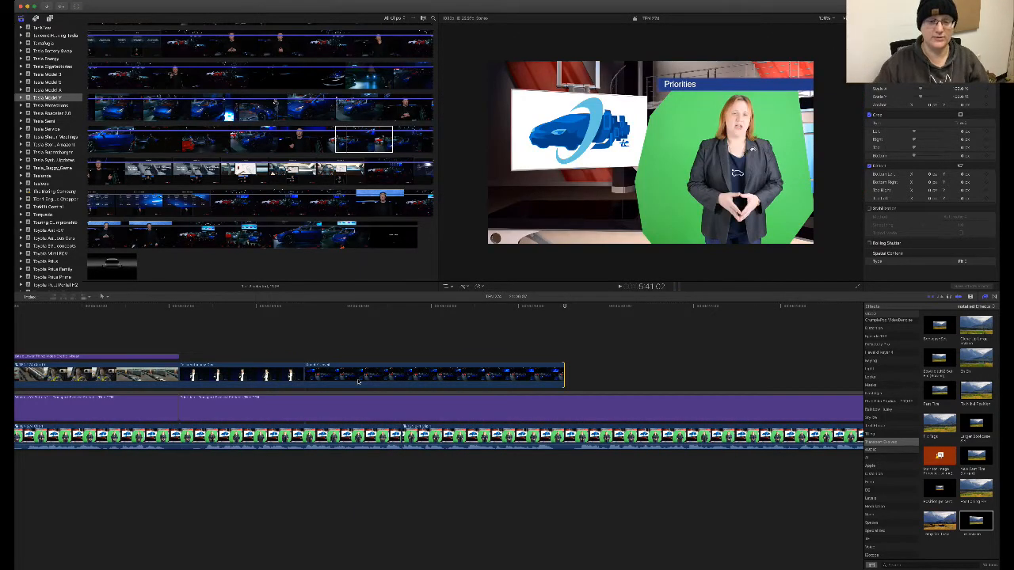
pyautogui.press('super+minus')
pyautogui.hscroll(4, 358, 381)
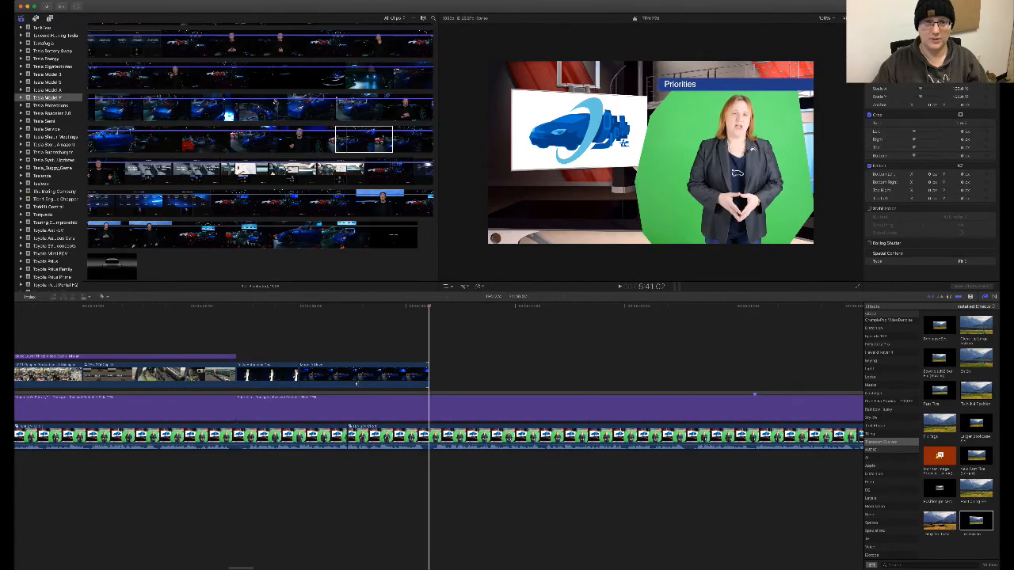
pyautogui.hscroll(4, 358, 382)
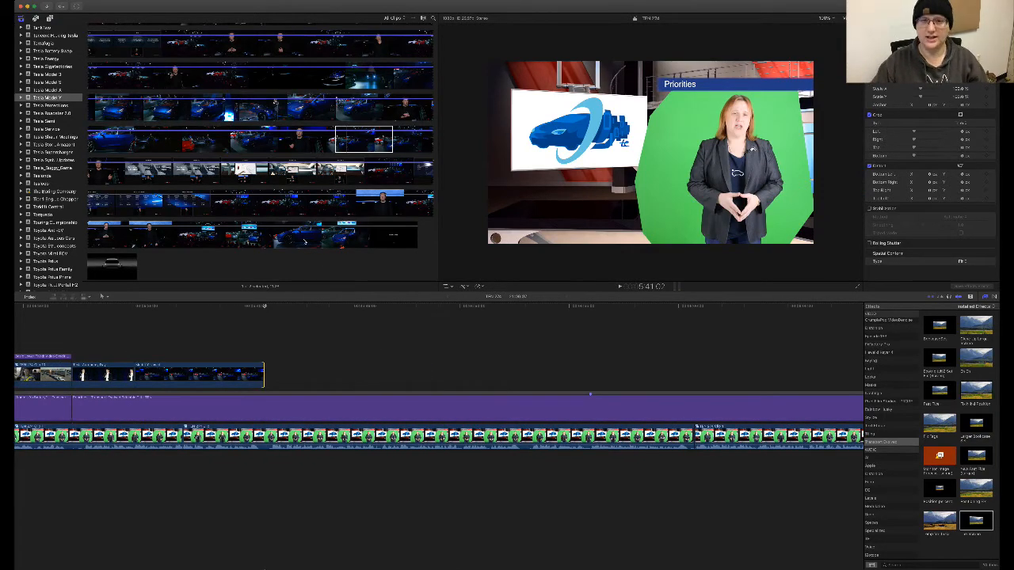
# - Look through the Tesla Roadster 2.0 and Supercharger events for the next shot, play the upcoming narration, and open the Tesla Model 3 event
pyautogui.scroll(10, 303, 242)
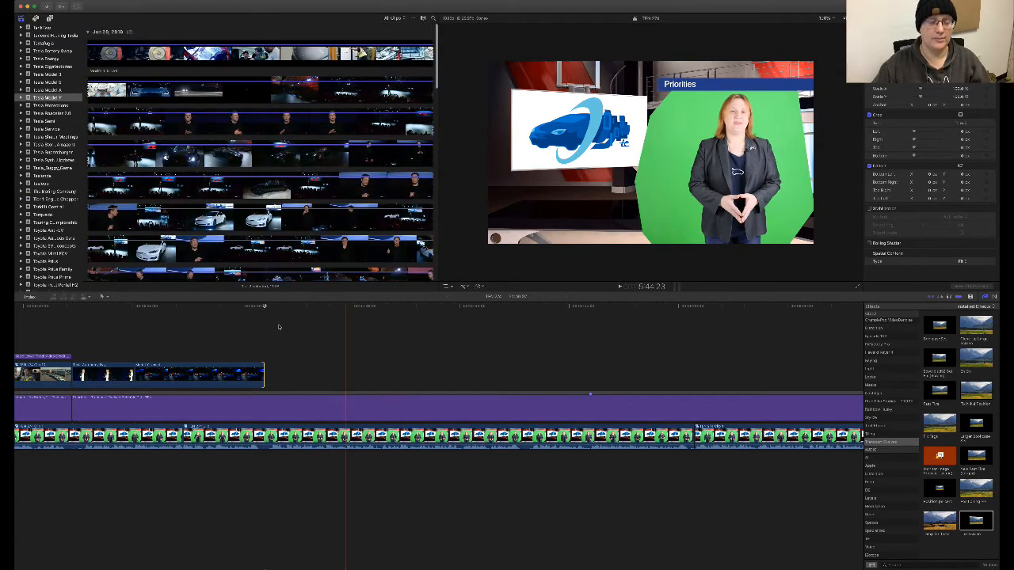
pyautogui.click(265, 307)
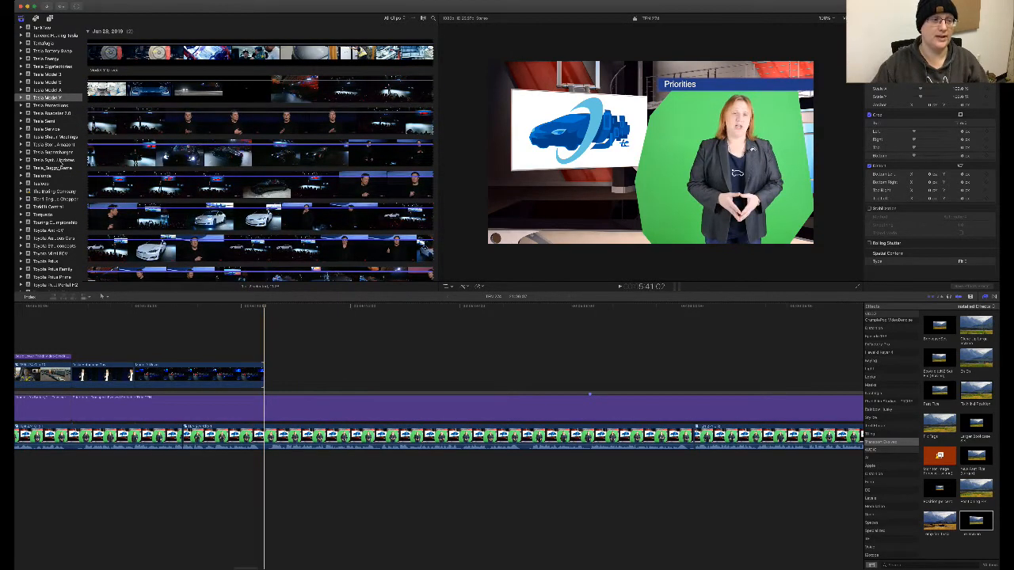
pyautogui.click(57, 161)
pyautogui.click(55, 115)
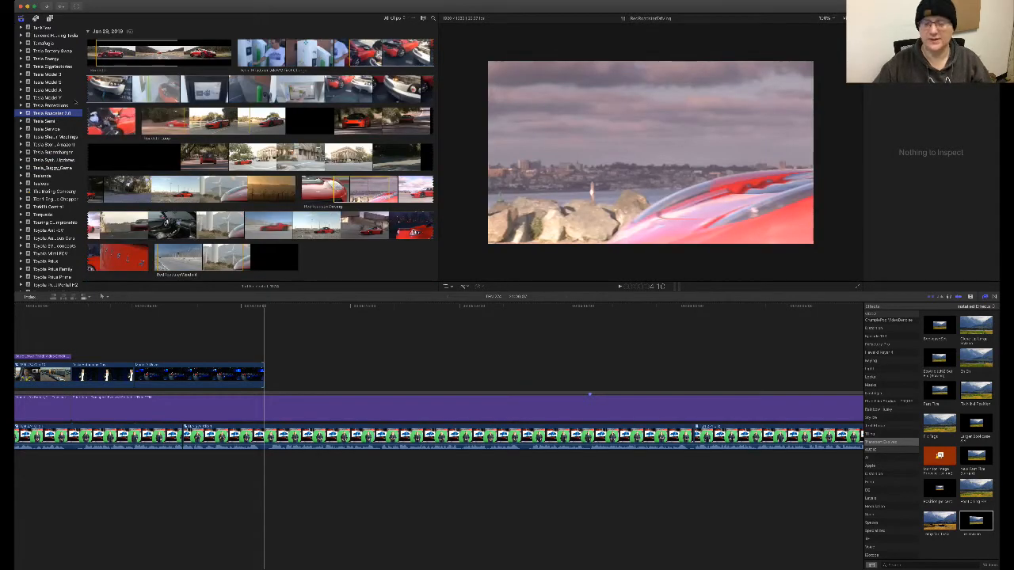
pyautogui.click(55, 98)
pyautogui.click(54, 152)
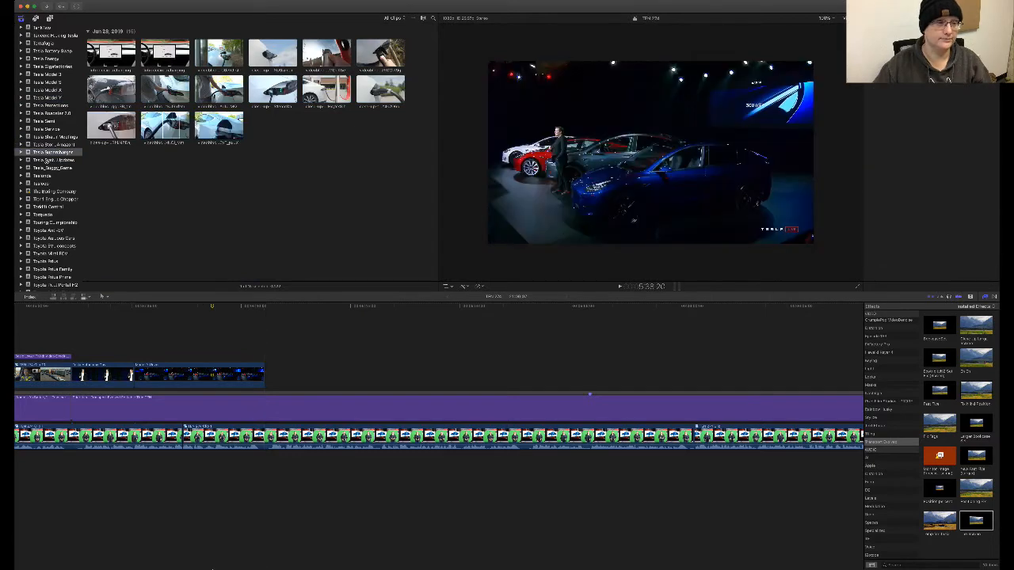
pyautogui.press('space')
pyautogui.scroll(1, 48, 161)
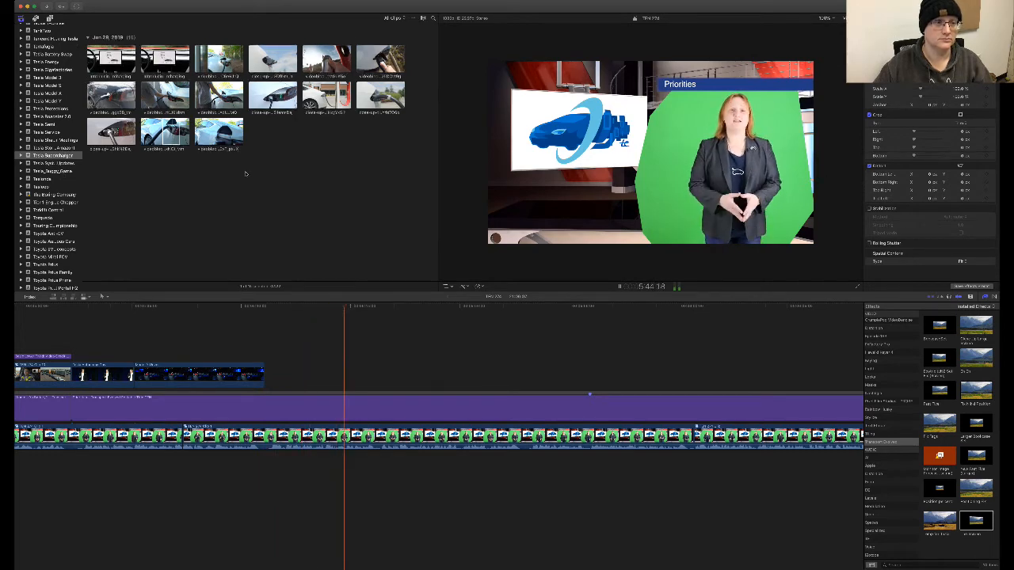
pyautogui.click(47, 78)
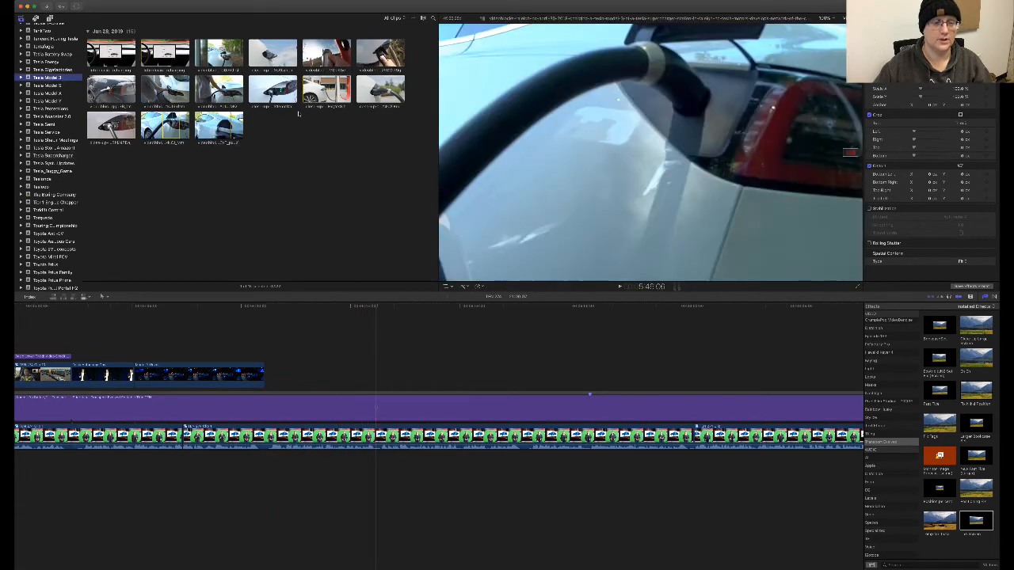
# - Find a front driving shot of the red Model 3 and place it directly after the Model Y launch clip
pyautogui.scroll(10, 290, 141)
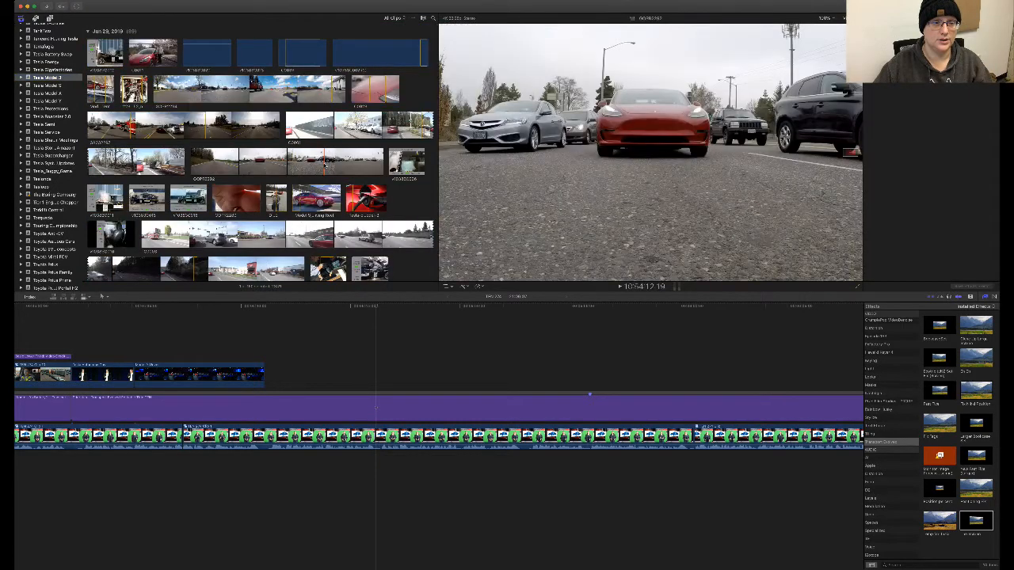
pyautogui.scroll(-5, 324, 164)
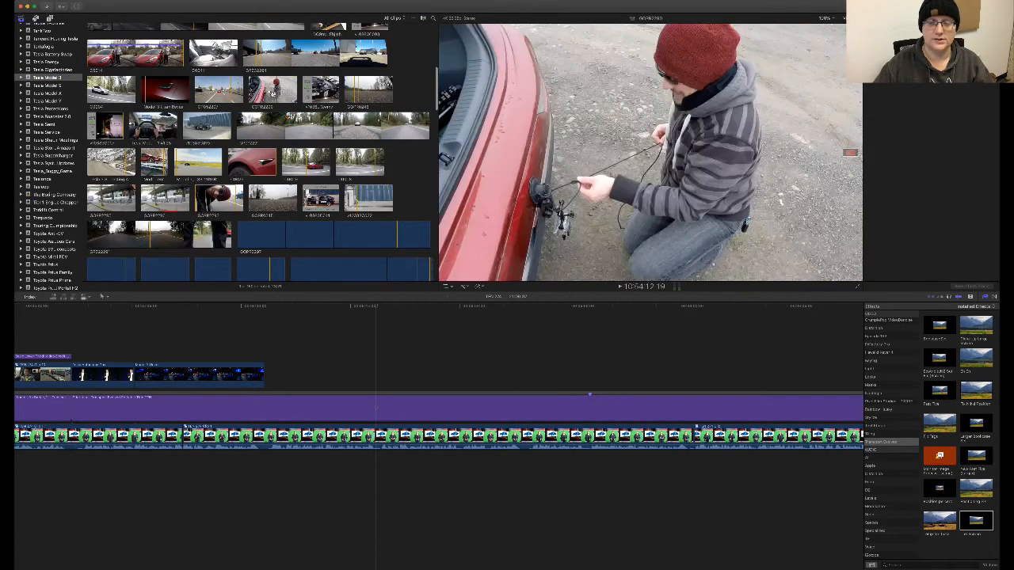
pyautogui.click(255, 92)
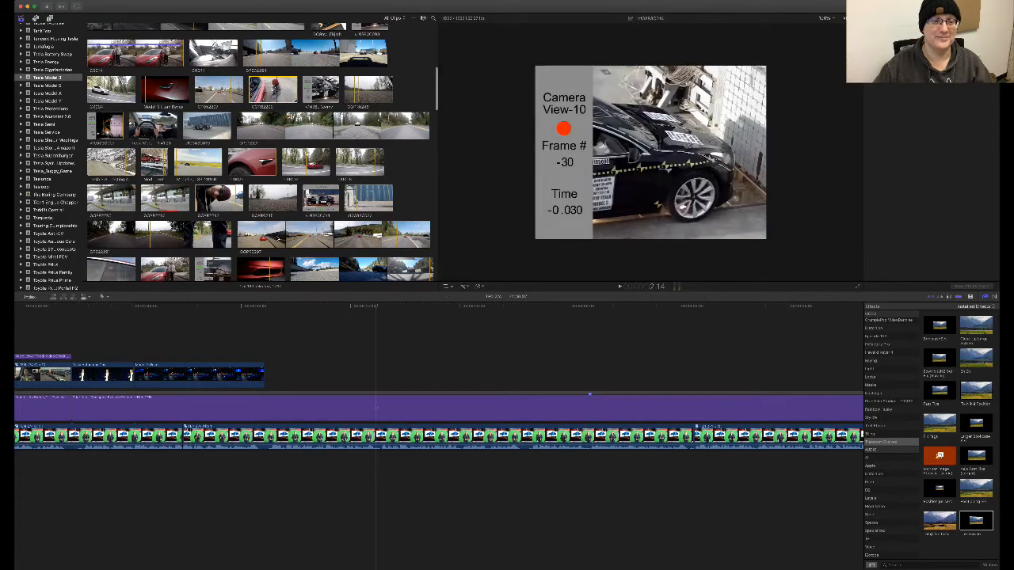
pyautogui.scroll(-1, 307, 209)
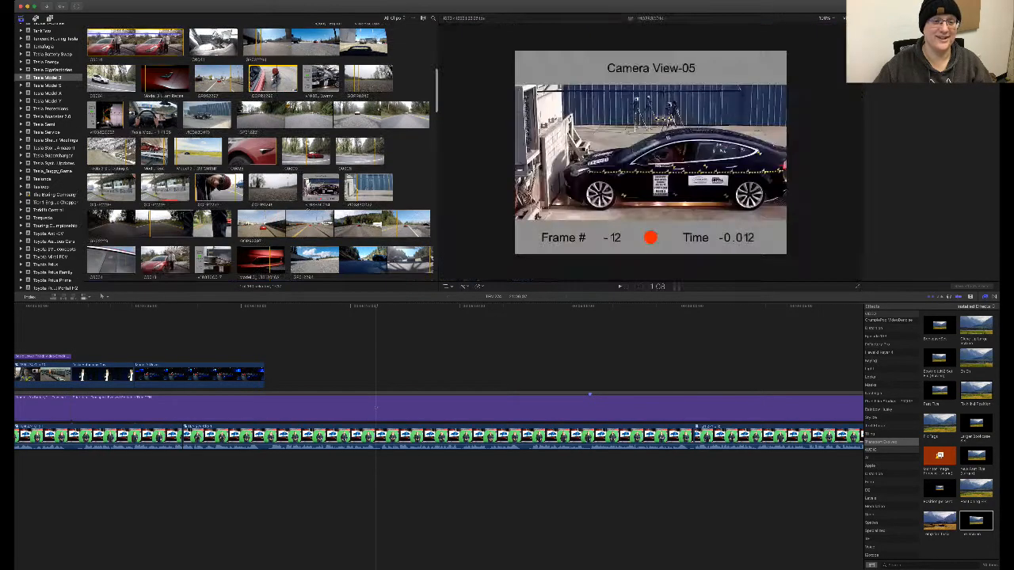
pyautogui.scroll(-5, 261, 150)
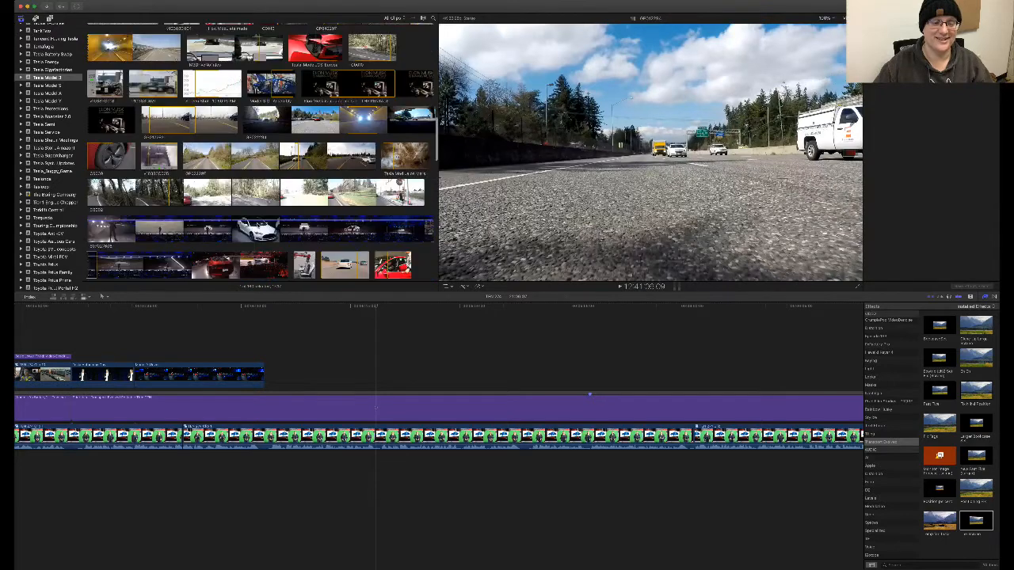
pyautogui.scroll(-3, 320, 170)
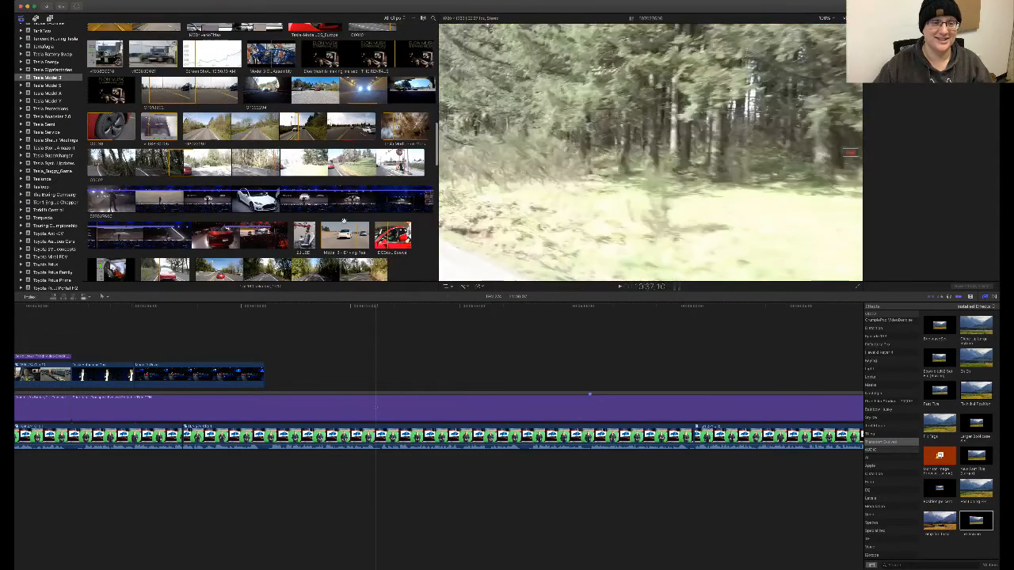
pyautogui.scroll(-6, 317, 159)
pyautogui.moveTo(161, 200); pyautogui.dragTo(309, 375)
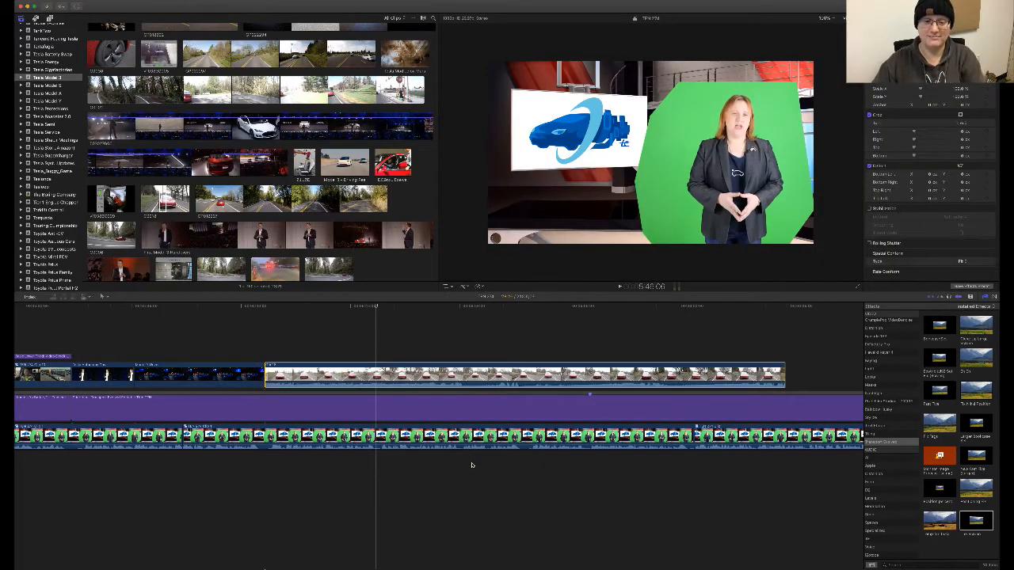
# - Detach the audio from the red Model 3 driving clip and delete it
pyautogui.hotkey('ctrl', 'shift', 's')
pyautogui.click(481, 459)
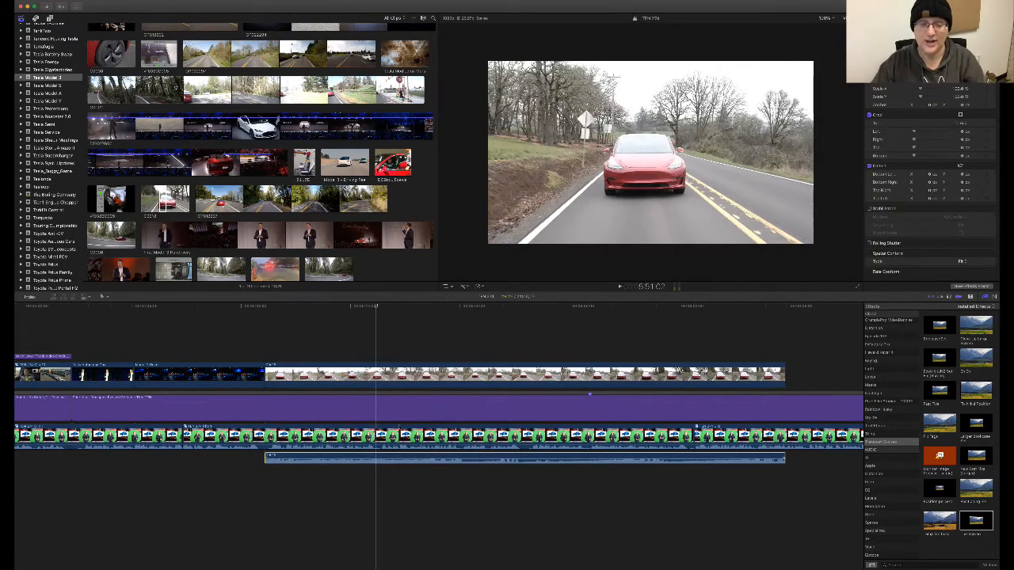
pyautogui.press('Delete')
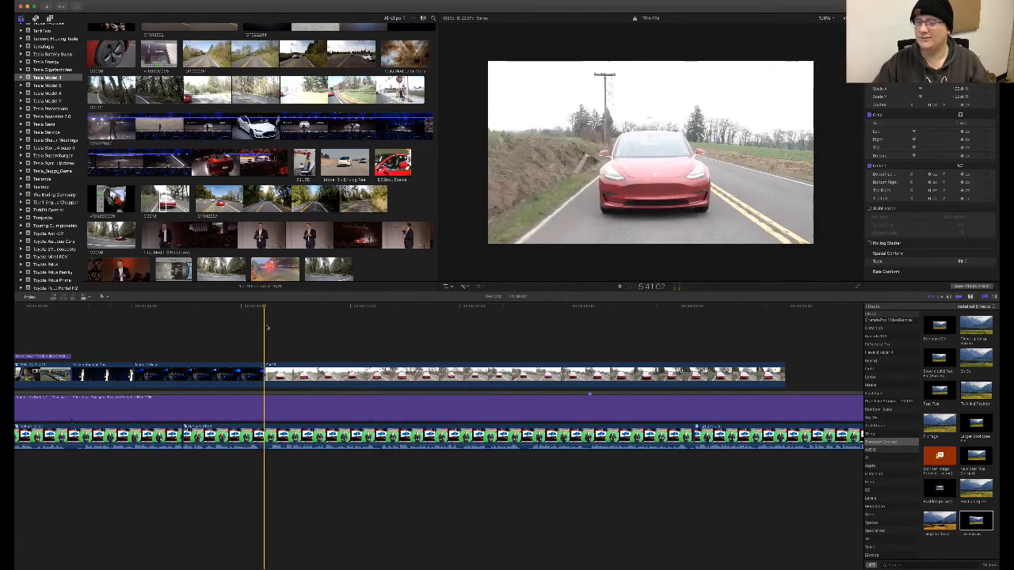
# - Play the narration over the red Model 3 clip and trim the clip's end to 5:53:00
pyautogui.hscroll(5, 526, 377)
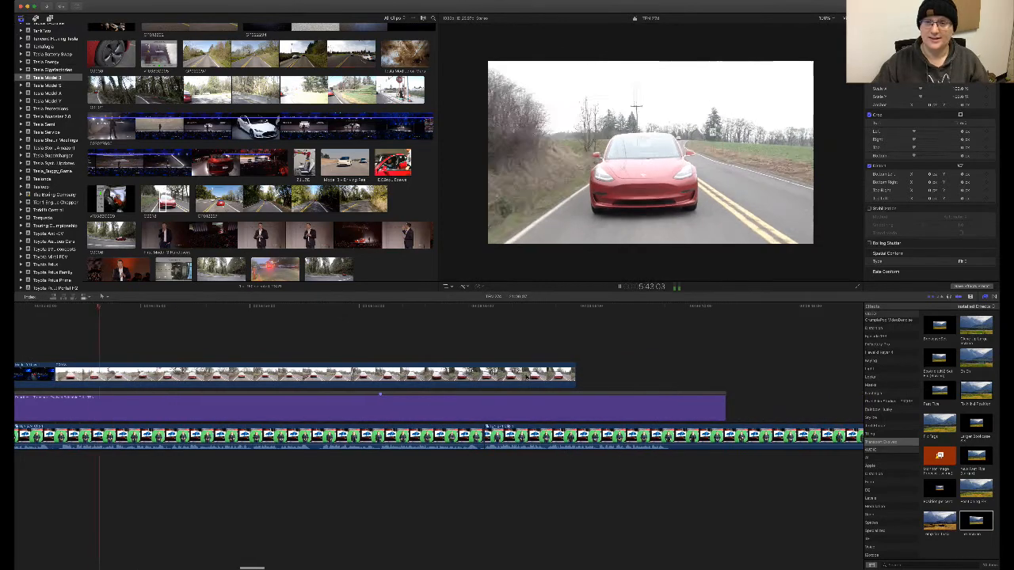
pyautogui.hscroll(2, 526, 376)
pyautogui.hscroll(-6, 437, 365)
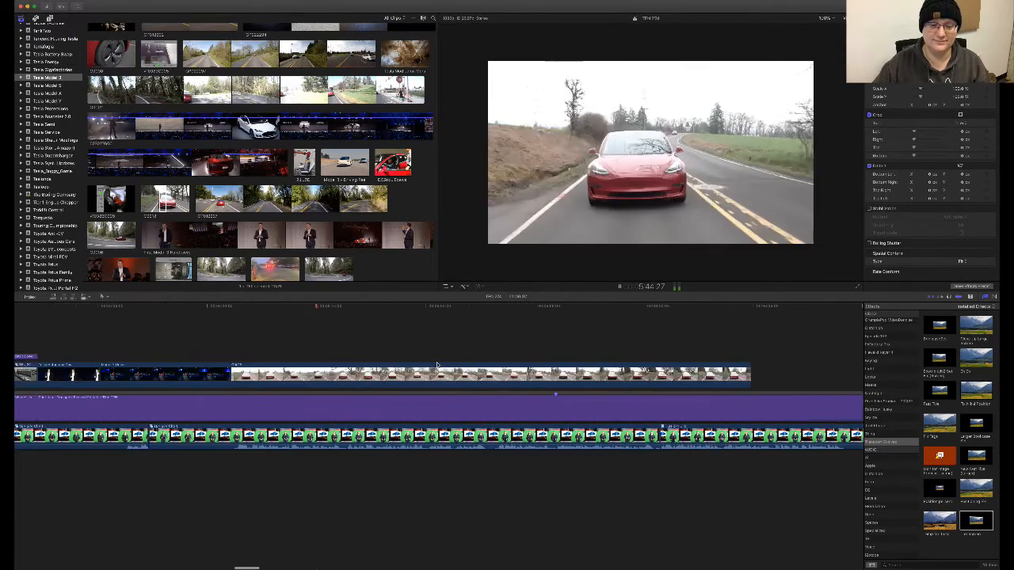
pyautogui.hscroll(4, 436, 365)
pyautogui.hscroll(-2, 376, 355)
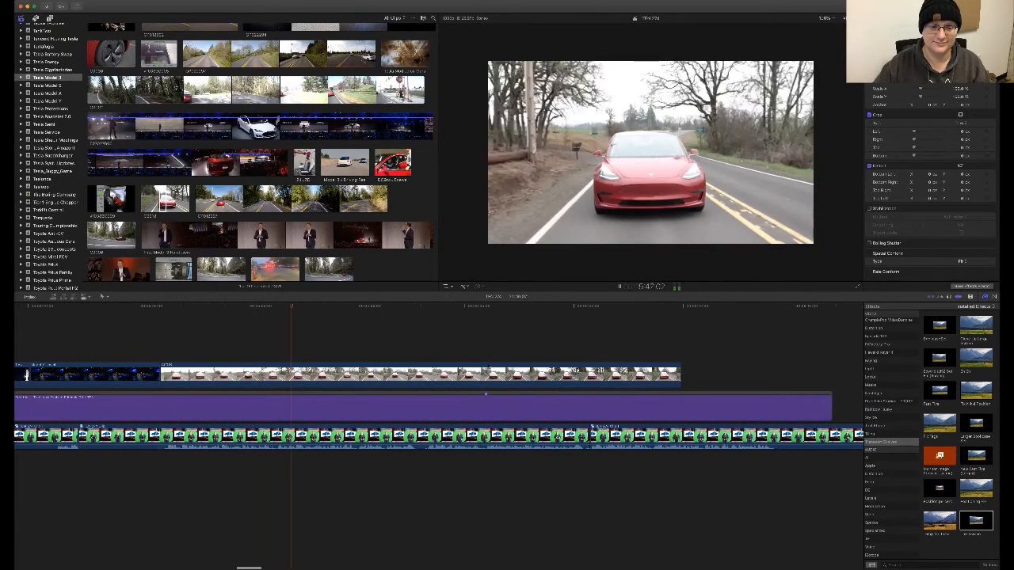
pyautogui.hscroll(-2, 486, 365)
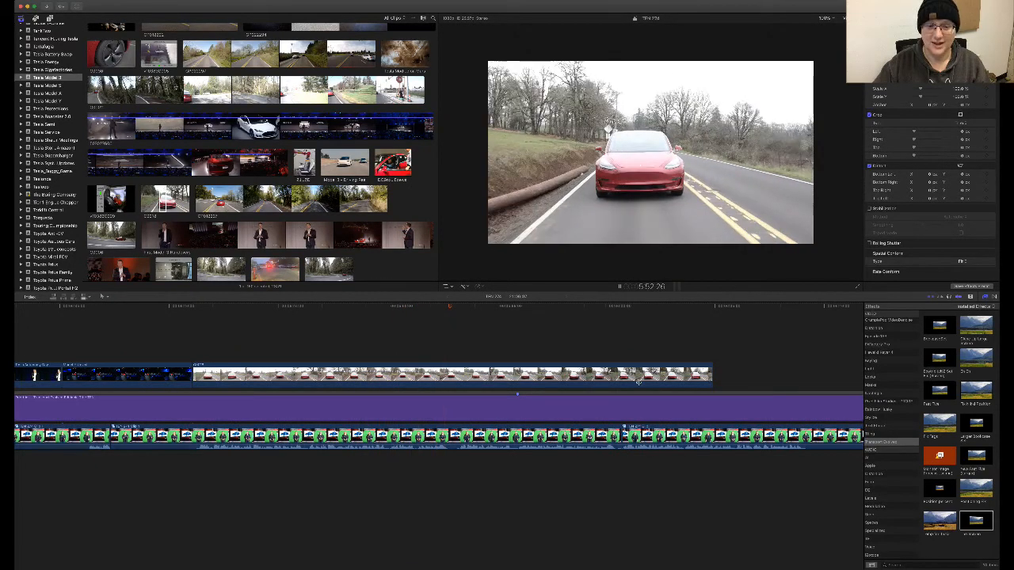
pyautogui.moveTo(711, 379); pyautogui.dragTo(448, 389)
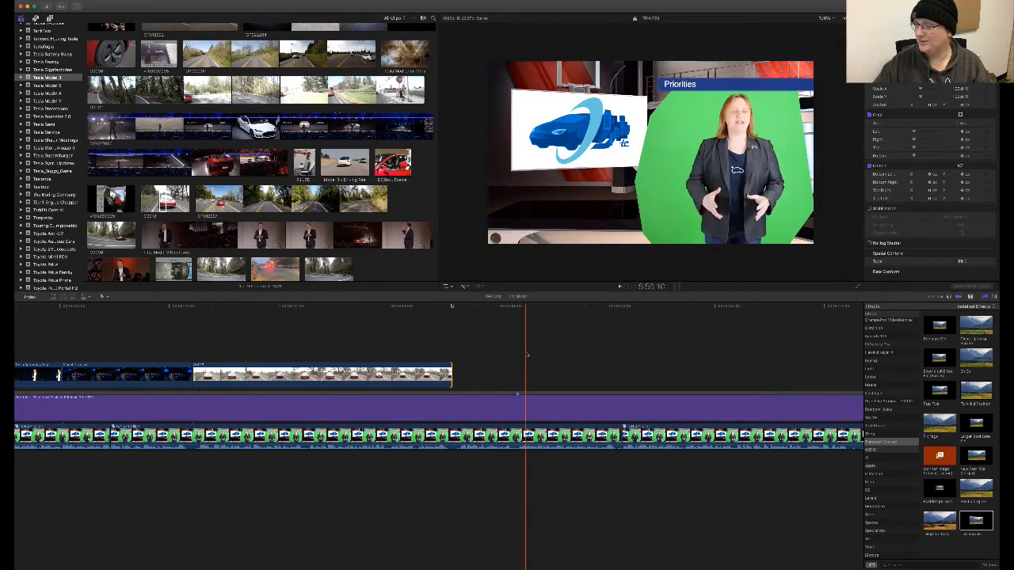
pyautogui.hscroll(-3, 527, 355)
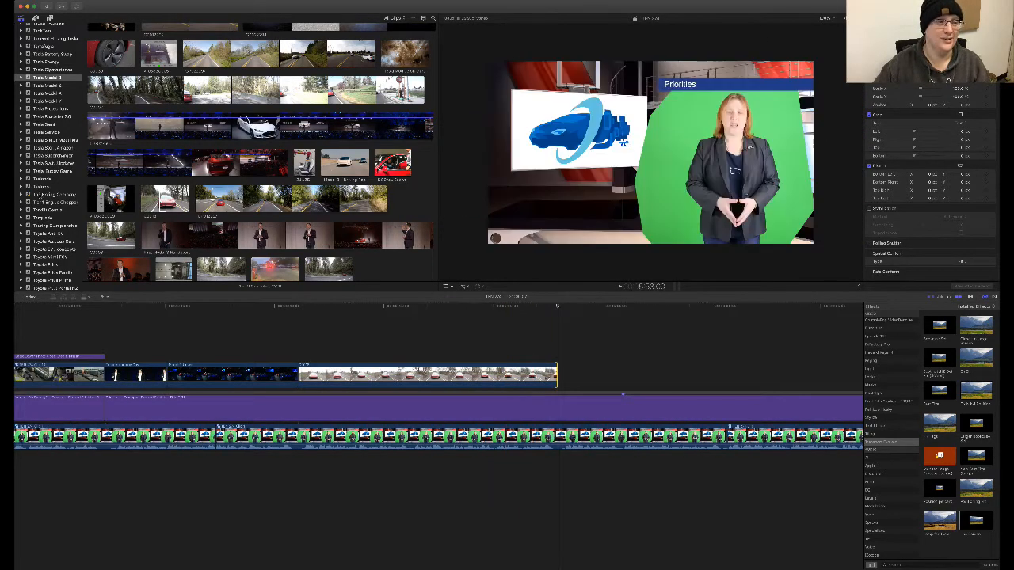
# - Look through the B-Roll library's remaining events for the next shot and recheck the end of the red Model 3 clip
pyautogui.scroll(-2, 47, 159)
pyautogui.scroll(-4, 44, 184)
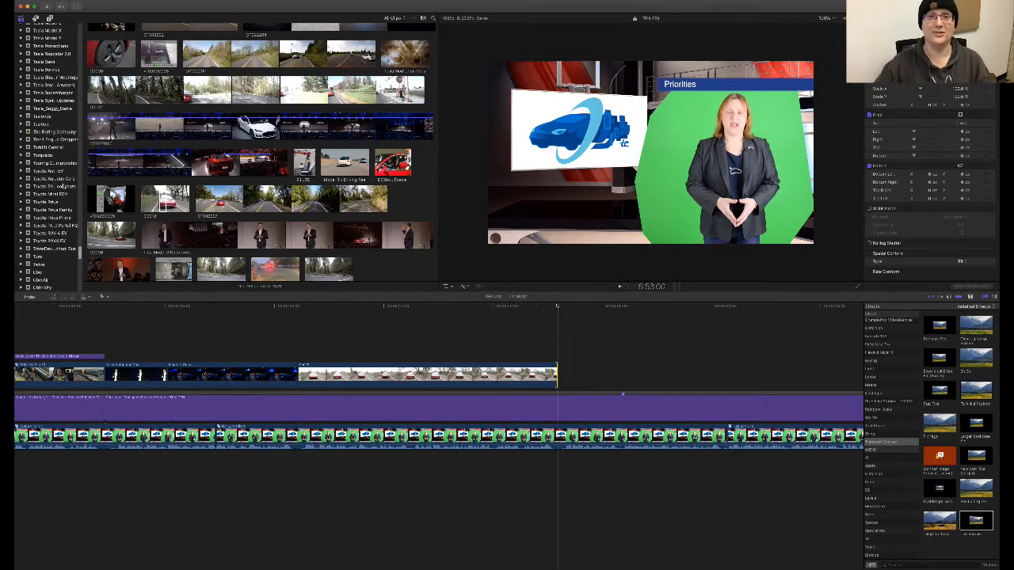
pyautogui.scroll(-15, 48, 159)
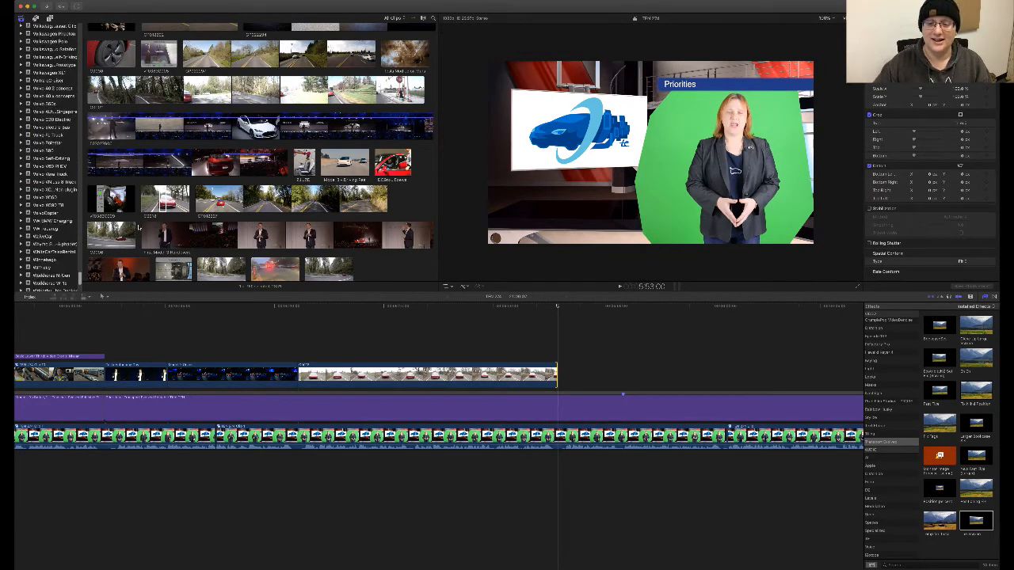
pyautogui.scroll(10, 47, 198)
pyautogui.hscroll(5, 629, 388)
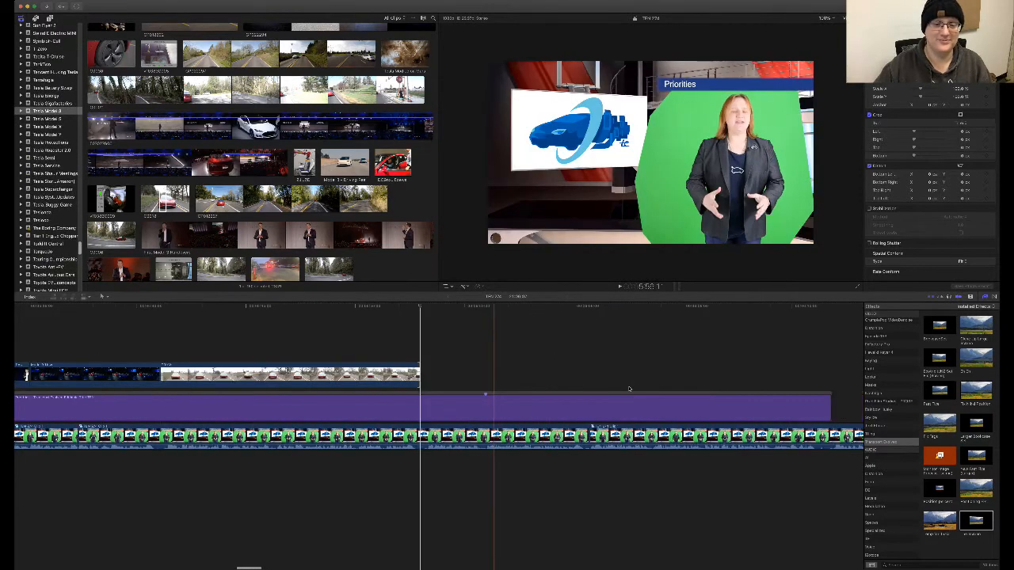
pyautogui.hscroll(-9, 629, 388)
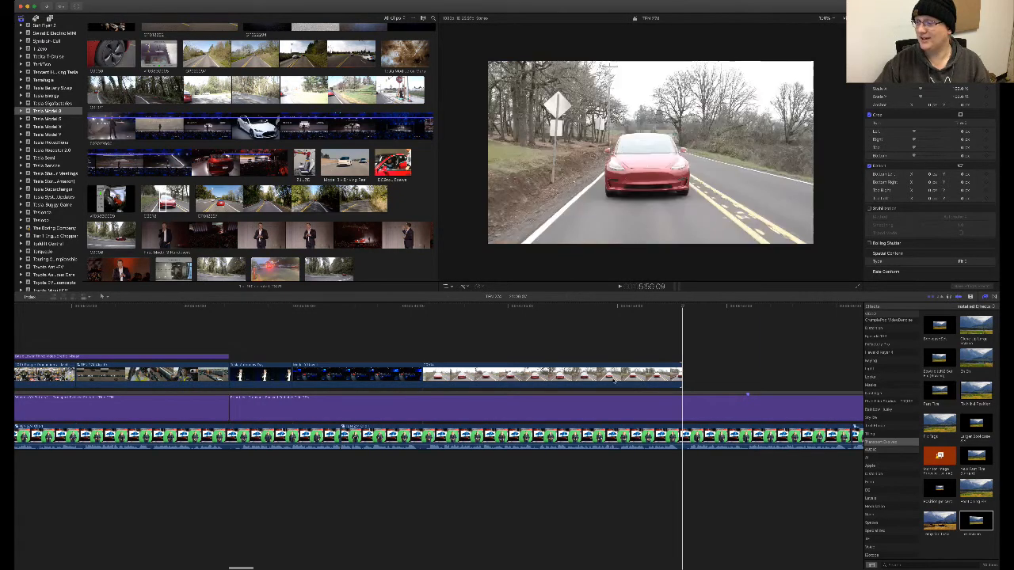
pyautogui.hscroll(1, 604, 366)
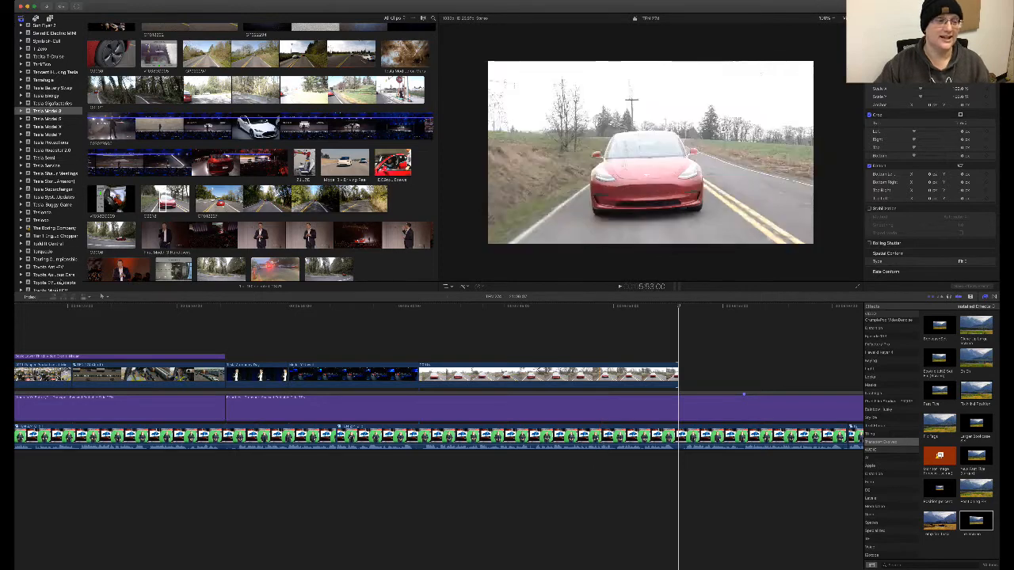
# - Look through the B-Roll library's event list and open the Tesla Energy event
pyautogui.scroll(-5, 57, 271)
pyautogui.scroll(-10, 58, 271)
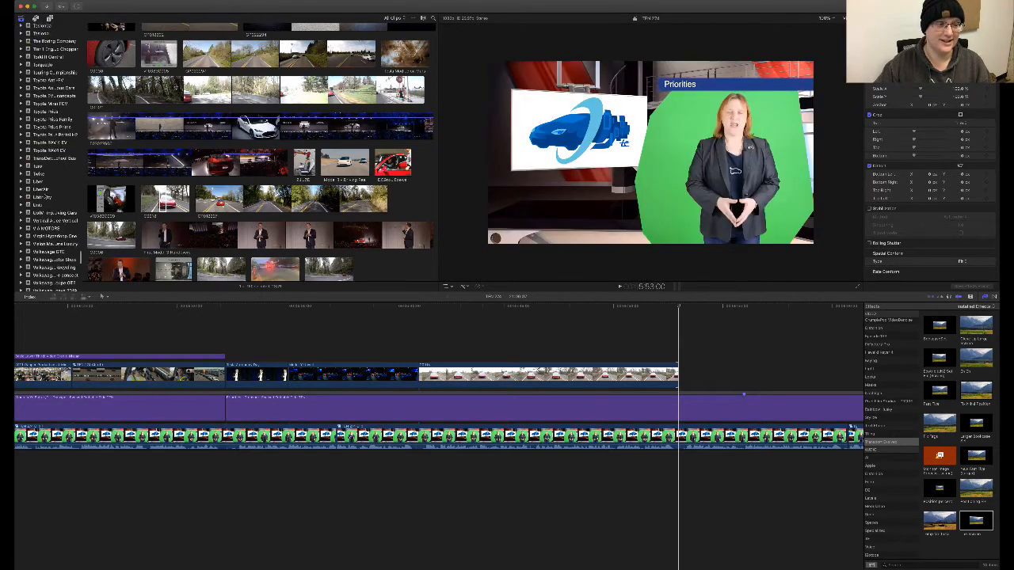
pyautogui.scroll(2, 65, 162)
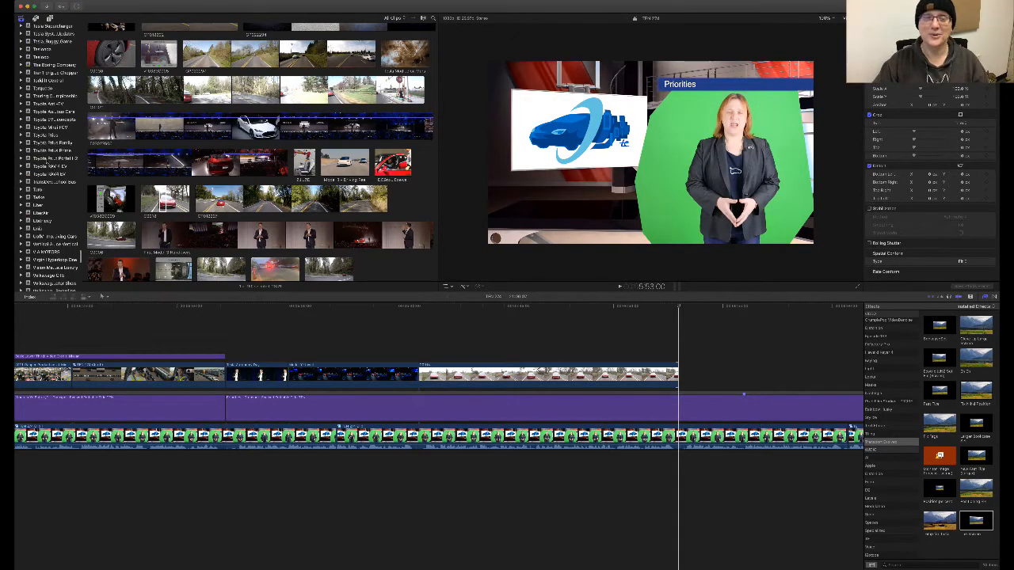
pyautogui.scroll(15, 50, 164)
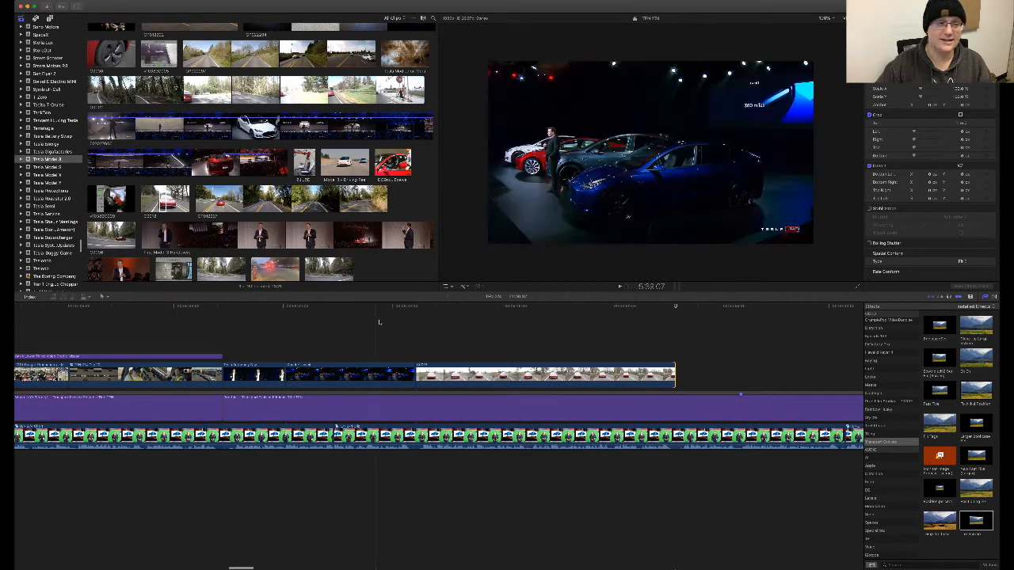
pyautogui.hscroll(4, 376, 320)
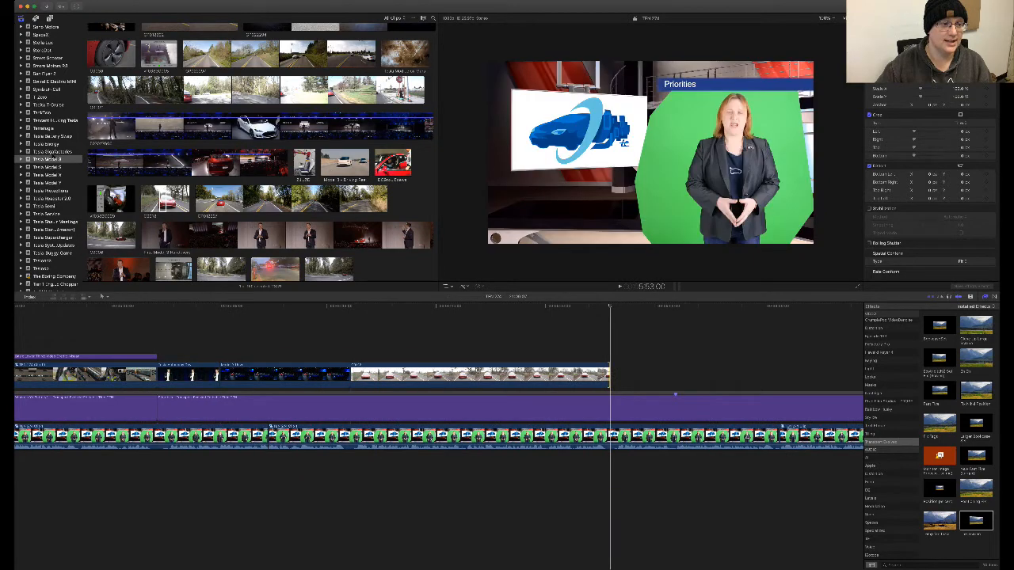
pyautogui.click(46, 144)
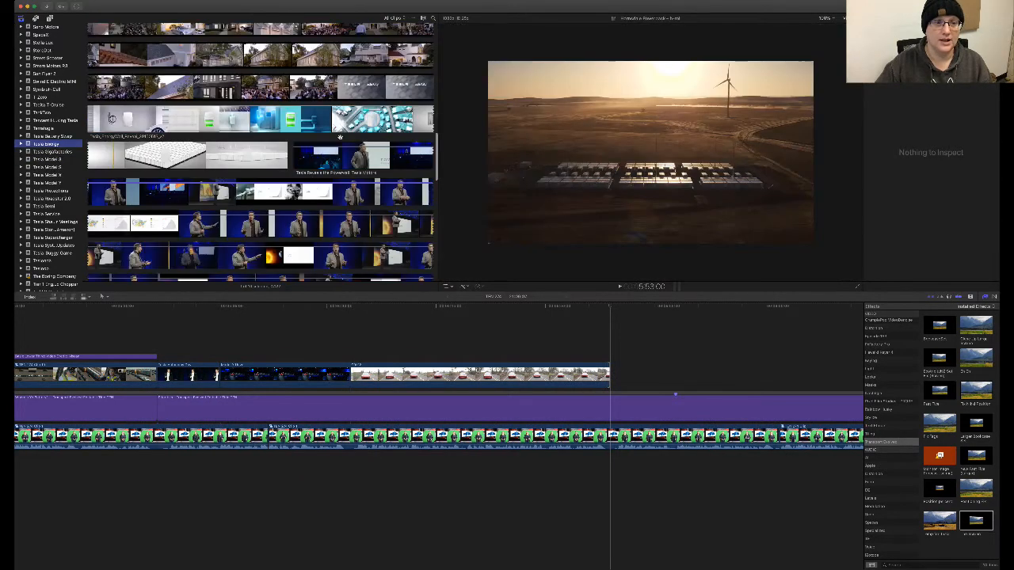
# - Find the solar roof clip in the Tesla Energy event and place it directly after the red Model 3 clip at 5:53:00
pyautogui.scroll(-10, 340, 136)
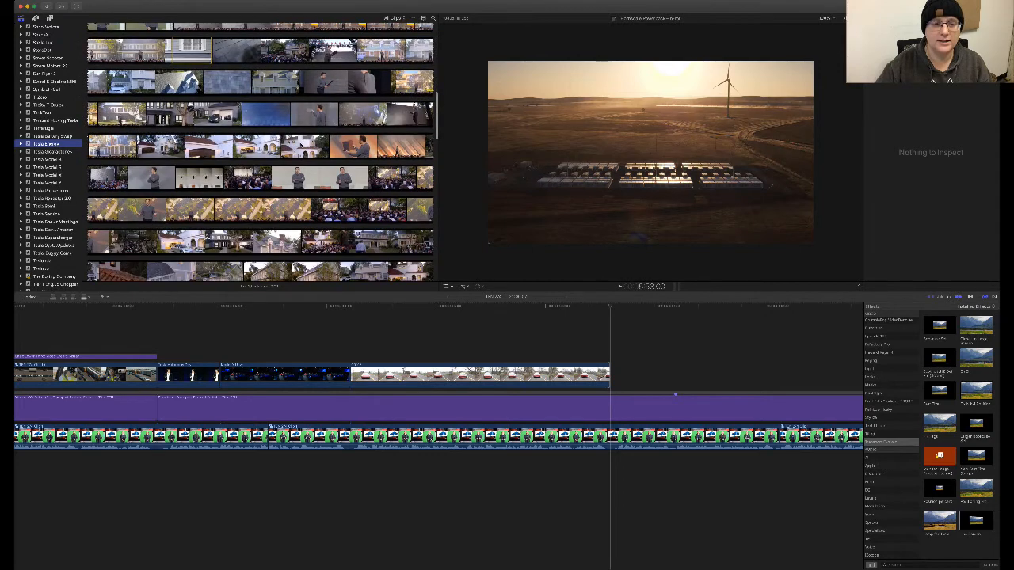
pyautogui.scroll(5, 382, 148)
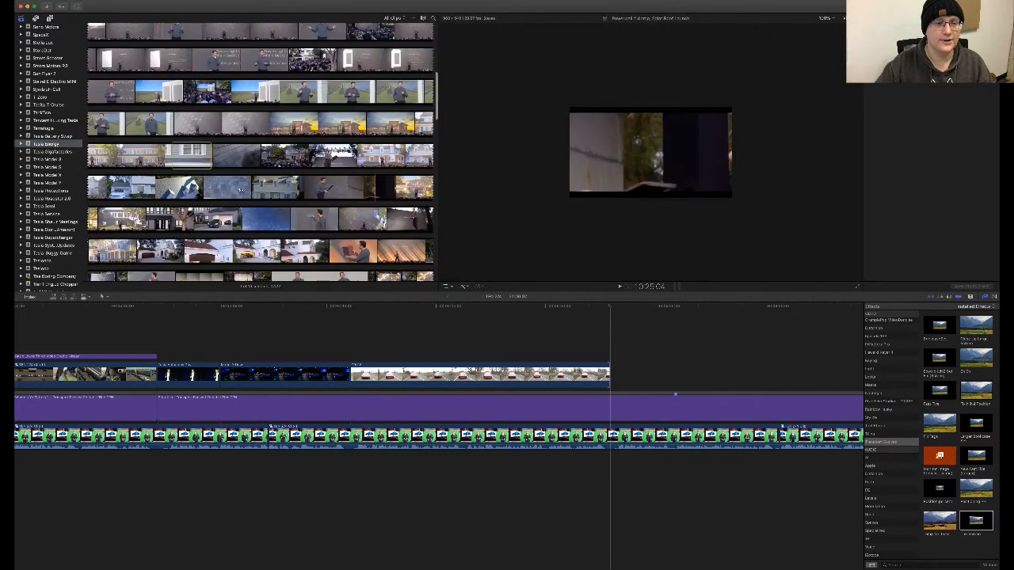
pyautogui.click(247, 191)
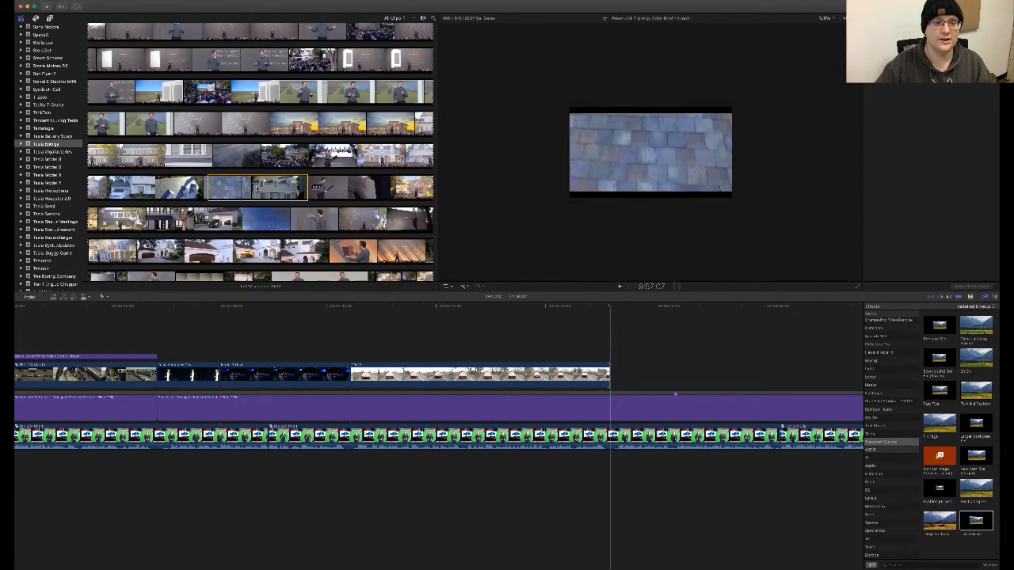
pyautogui.scroll(-15, 261, 182)
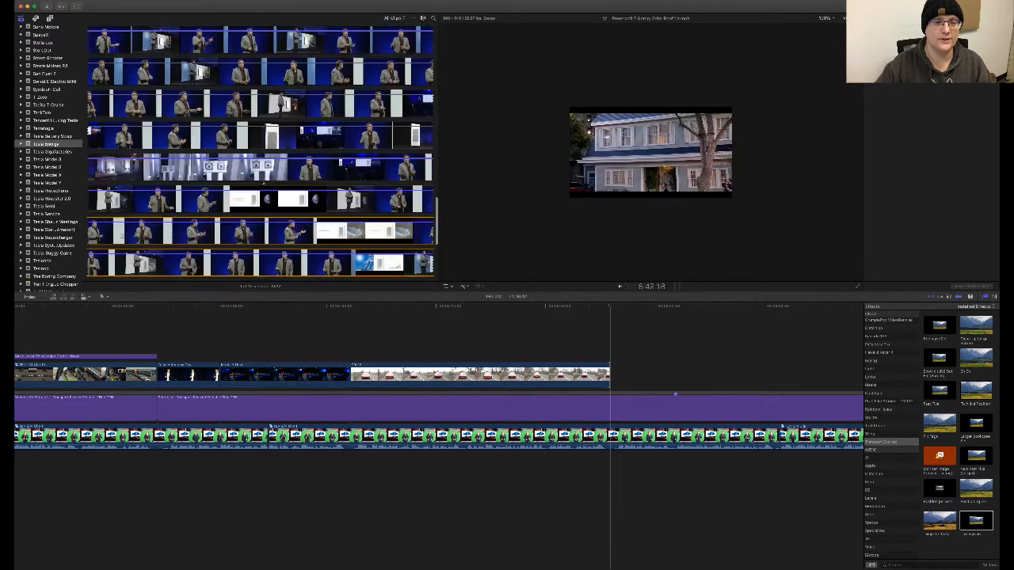
pyautogui.scroll(20, 262, 183)
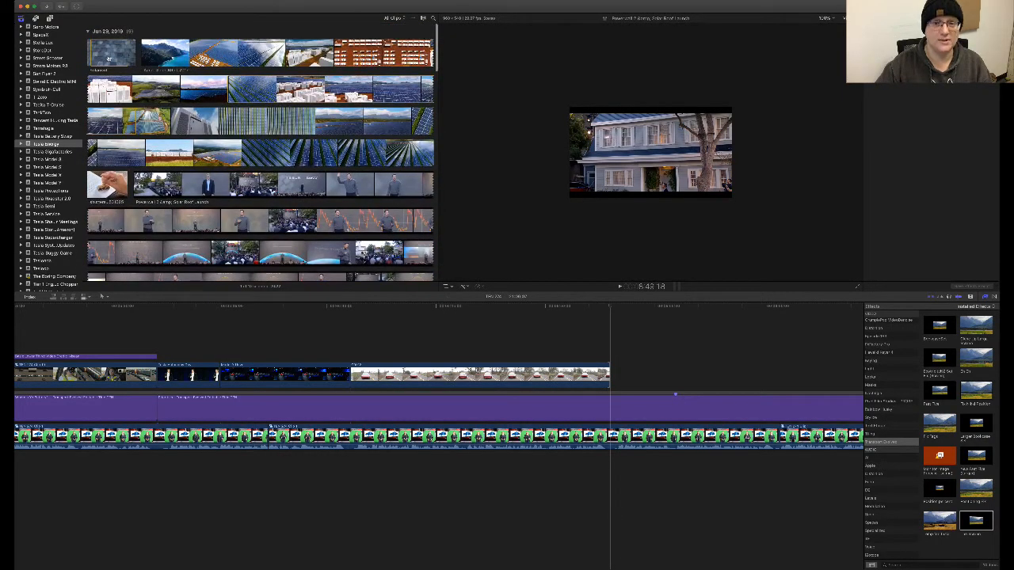
pyautogui.moveTo(110, 58); pyautogui.dragTo(613, 372)
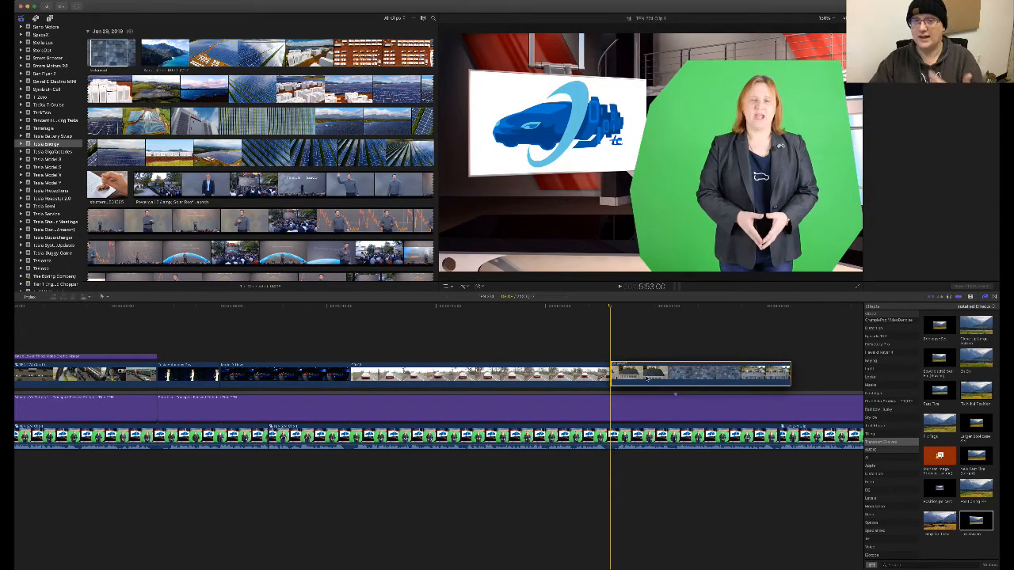
# - Detach the audio from the solar roof clip and delete it
pyautogui.hotkey('ctrl', 'shift', 's')
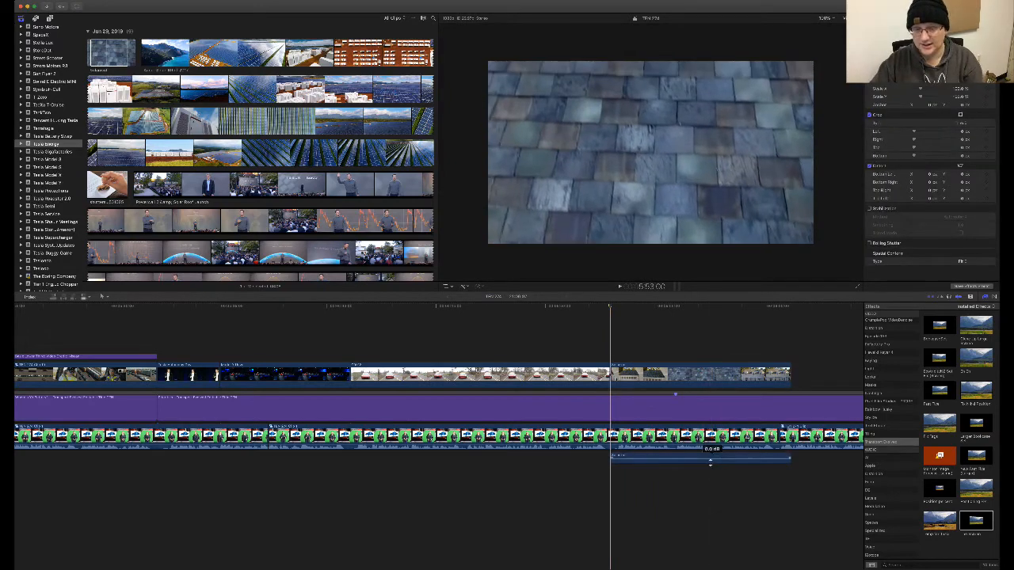
pyautogui.click(661, 458)
pyautogui.press('space')
pyautogui.press('Delete')
# - Play the narration over the solar roof clip and trim the clip's end to the narration cut below it
pyautogui.hscroll(10, 414, 384)
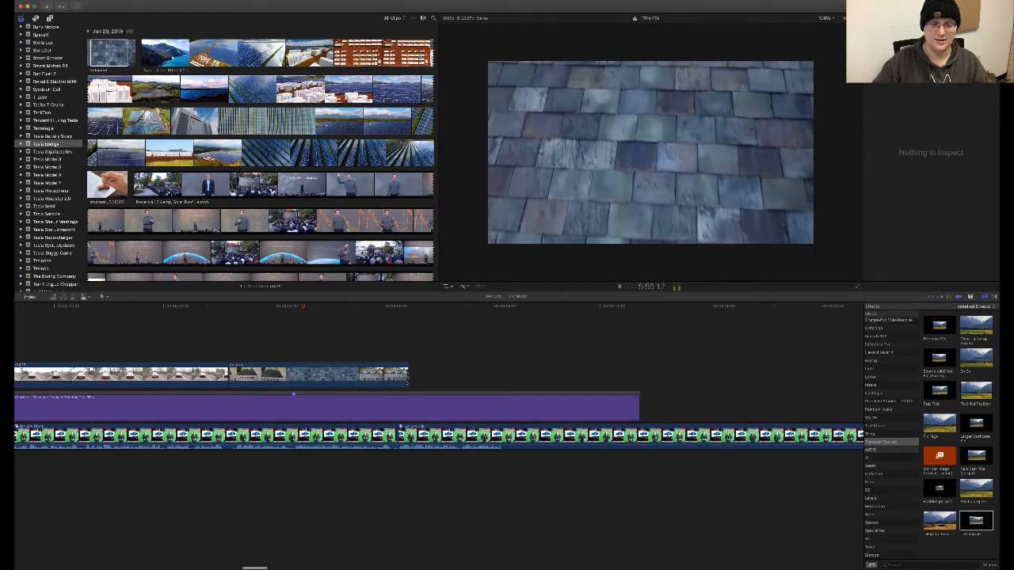
pyautogui.moveTo(405, 382); pyautogui.dragTo(397, 378)
pyautogui.hscroll(2, 455, 362)
pyautogui.hscroll(3, 467, 362)
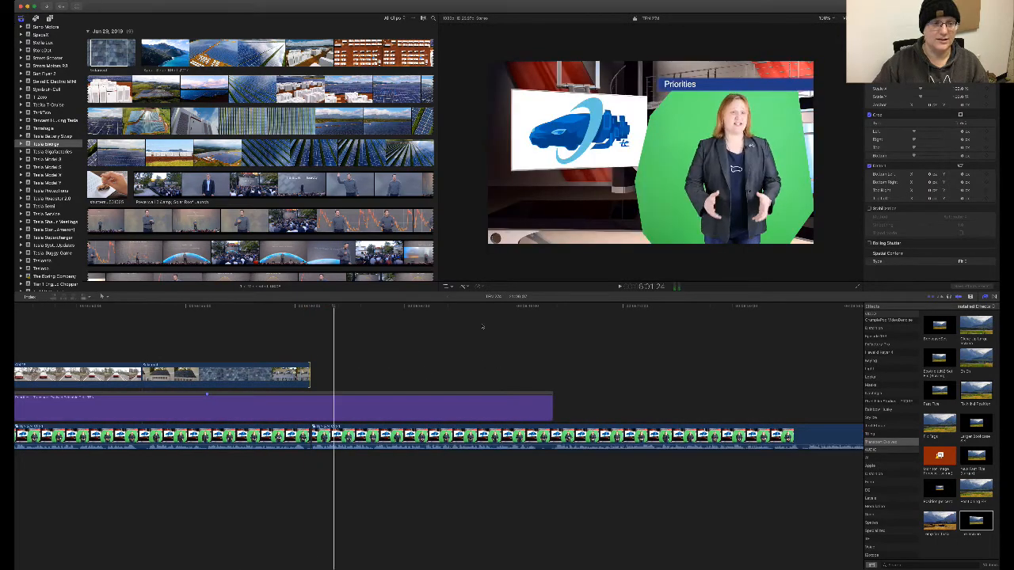
# - Place a solar farm shot directly after the solar roof clip and end it together with the Priorities title at 6:11:14
pyautogui.click(302, 154)
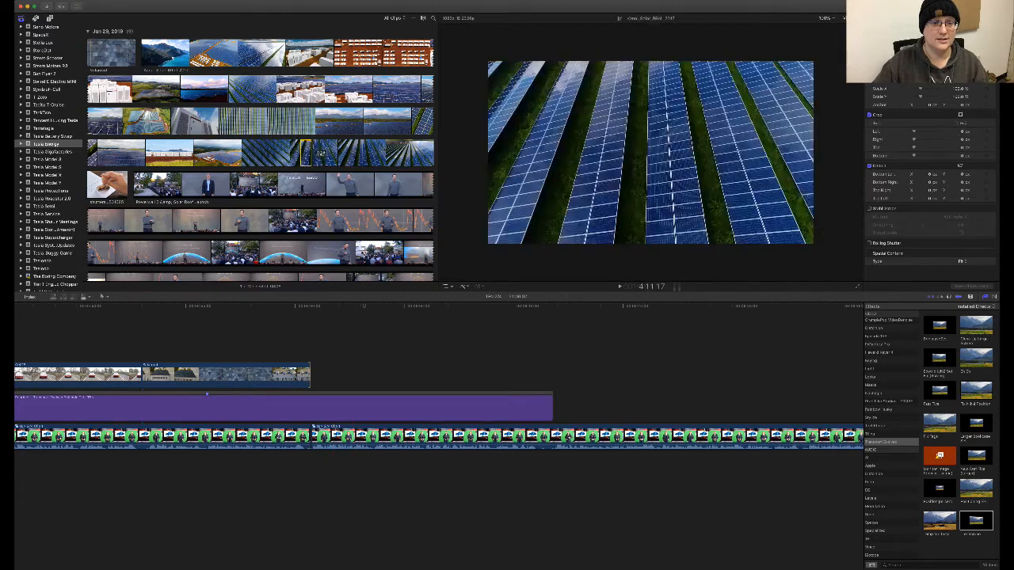
pyautogui.press('q')
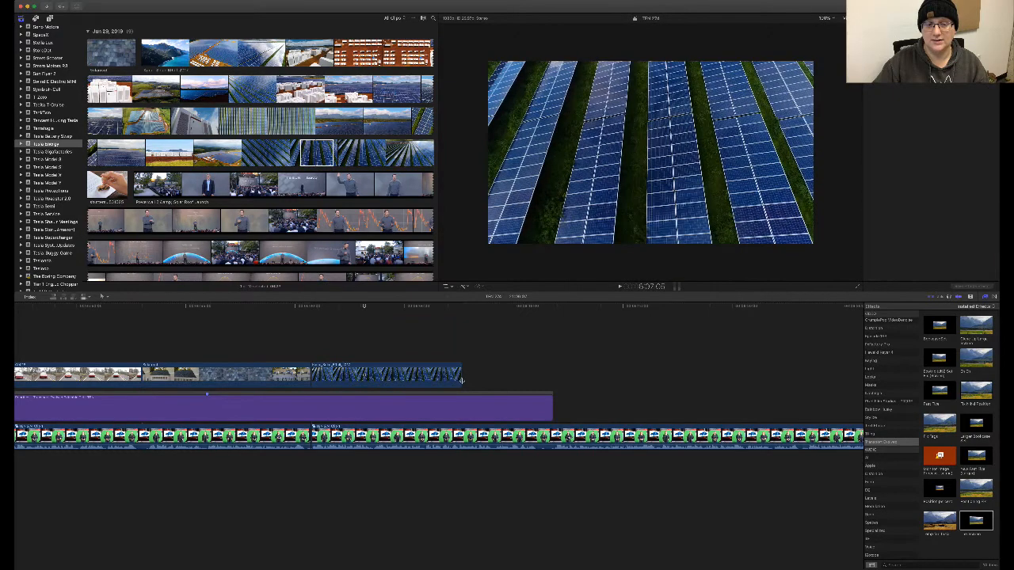
pyautogui.moveTo(456, 378); pyautogui.dragTo(544, 407)
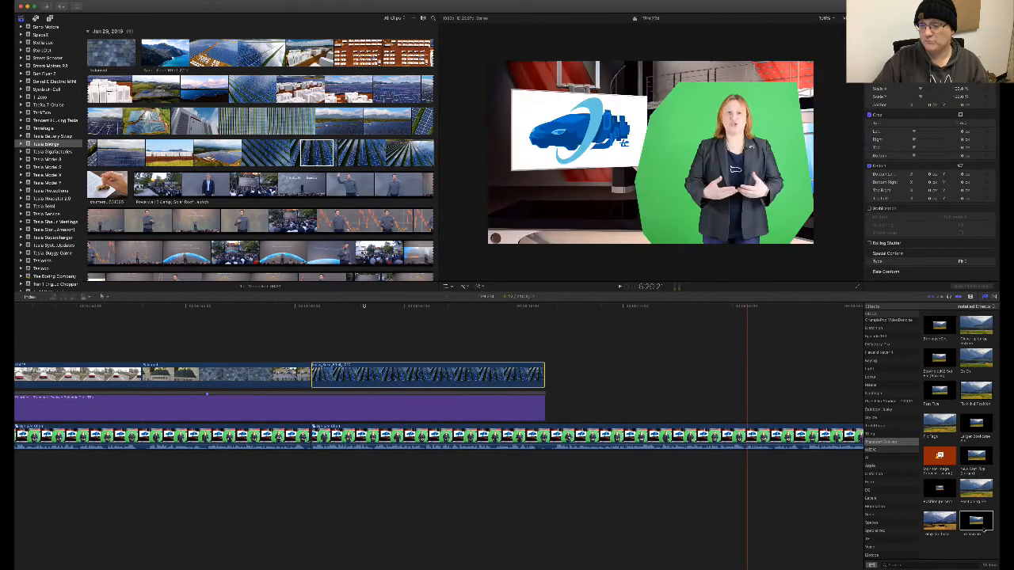
# - Split the video credit title at 5:41:02 and 5:53:00, and open the credit over the red Model 3 clip for editing
pyautogui.click(311, 366)
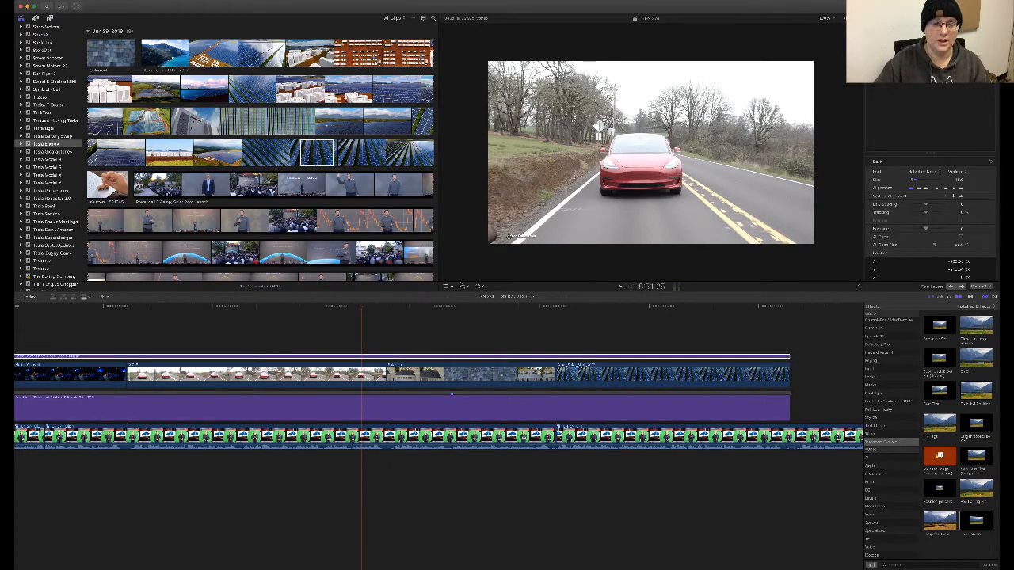
pyautogui.click(127, 312)
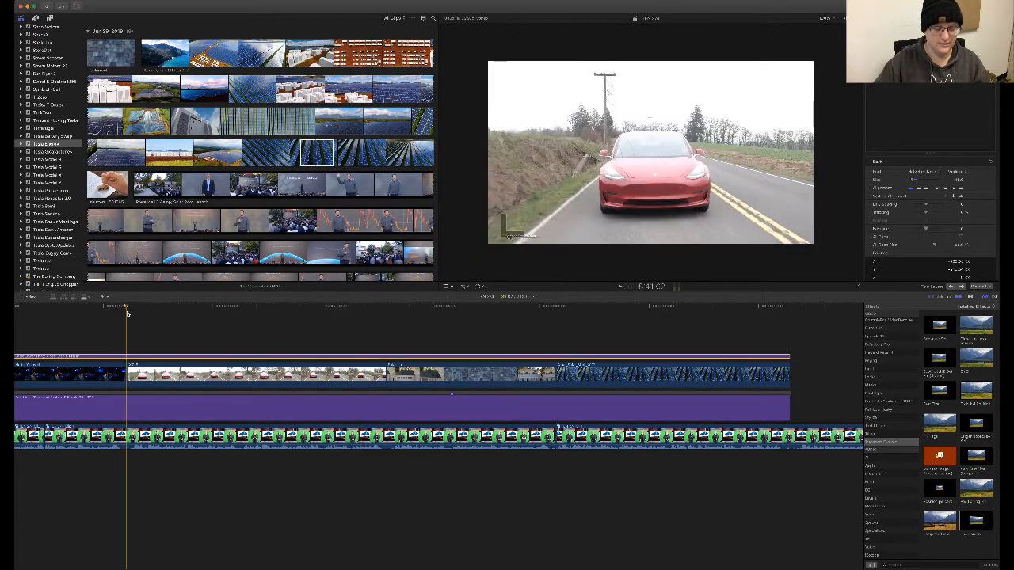
pyautogui.press('super+b')
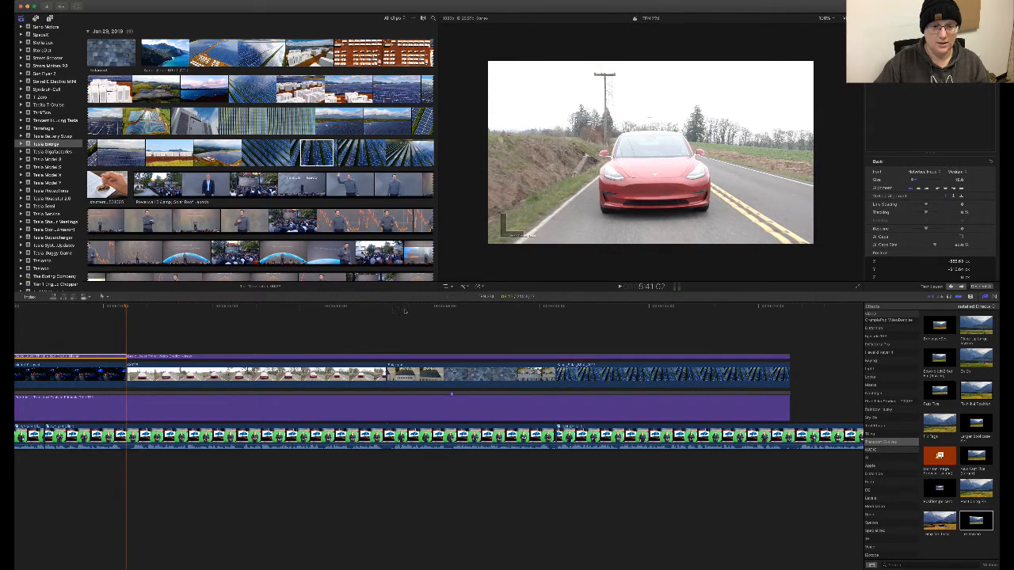
pyautogui.click(387, 311)
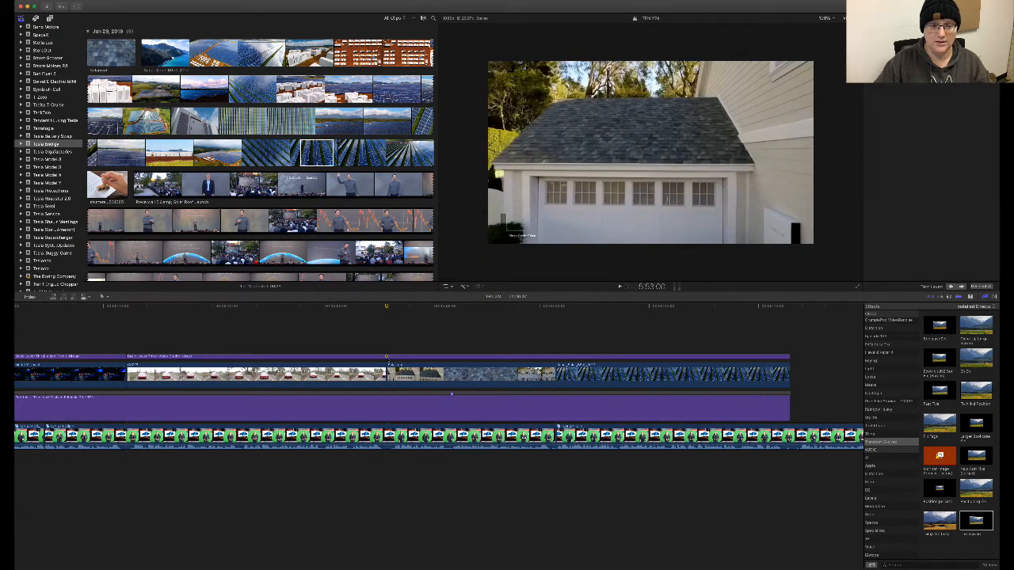
pyautogui.click(388, 358)
pyautogui.press('super+b')
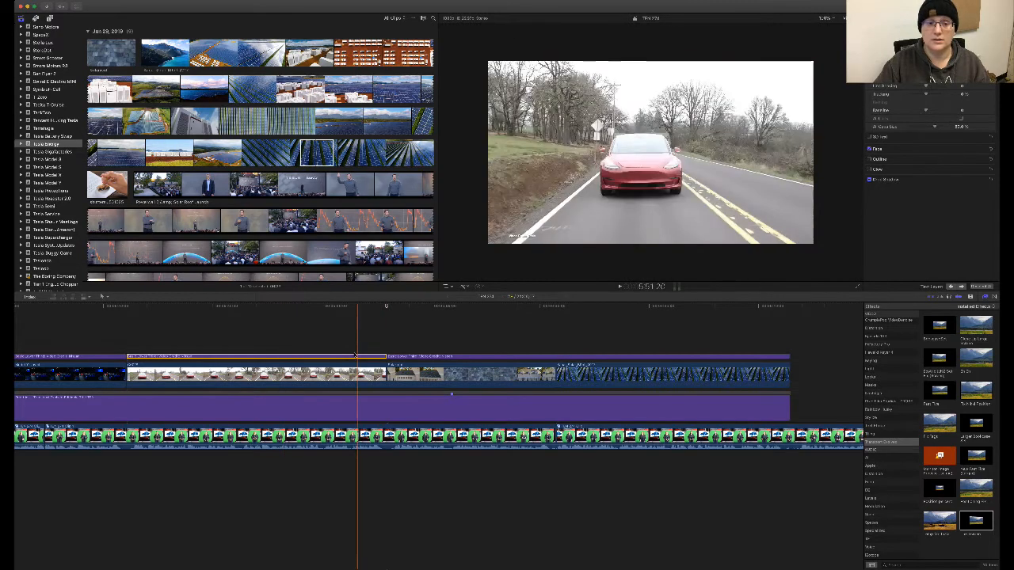
pyautogui.doubleClick(352, 356)
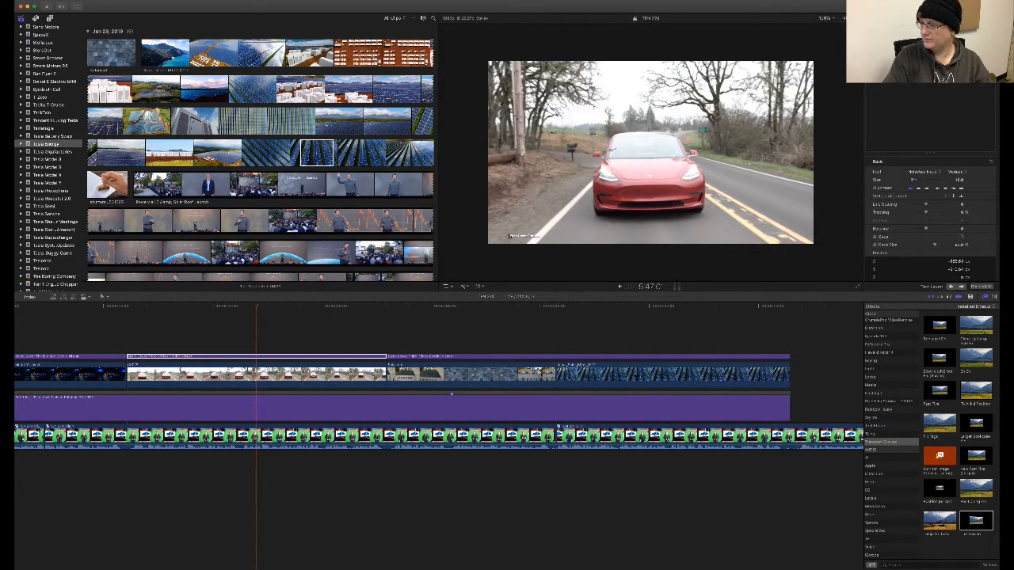
# - Paste a copy of the Priorities title at 6:11:14 and lengthen it to about 43 seconds
pyautogui.click(757, 395)
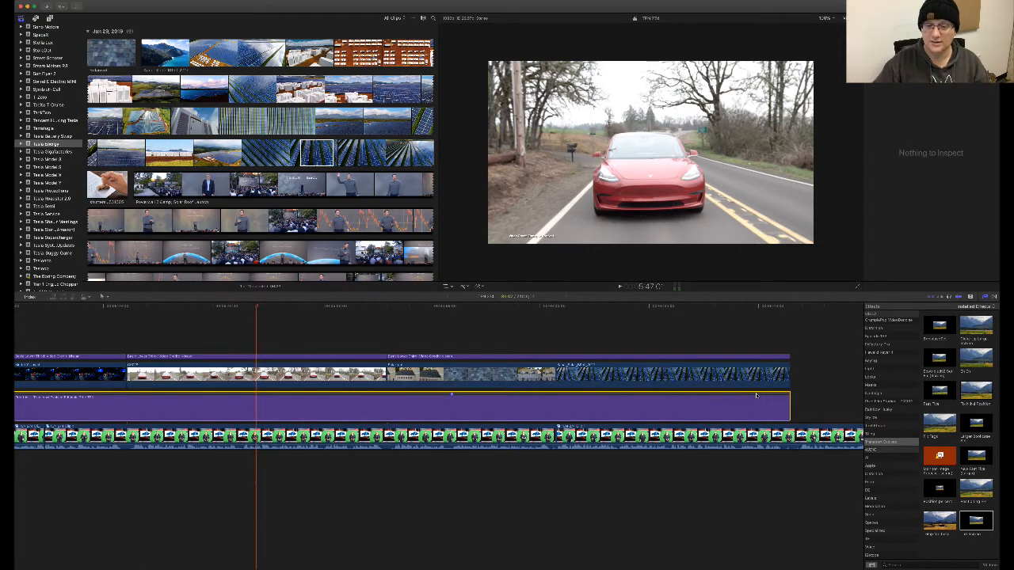
pyautogui.hscroll(5, 756, 395)
pyautogui.moveTo(584, 313); pyautogui.dragTo(512, 311)
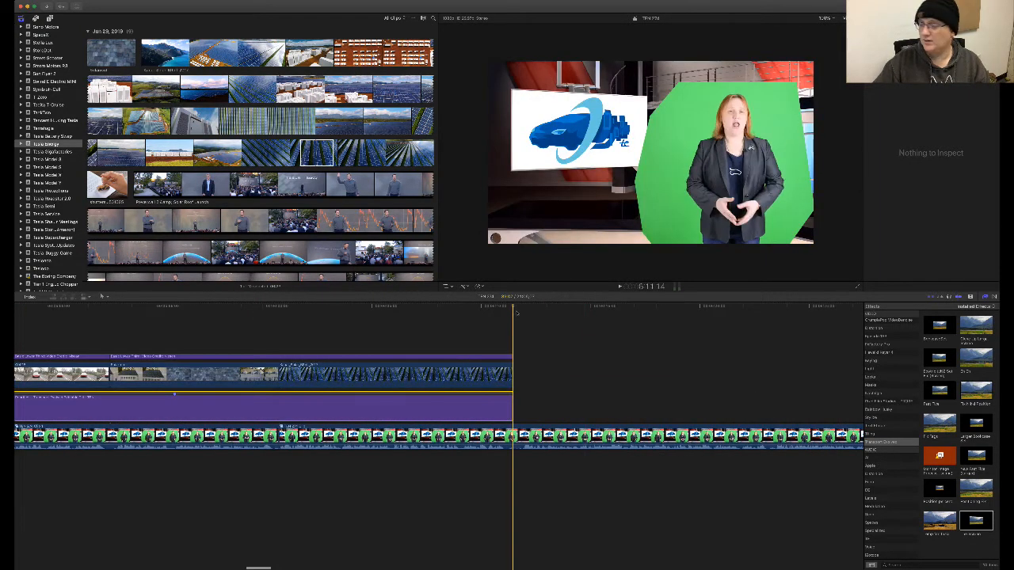
pyautogui.press('super+v')
pyautogui.press('super+minus')
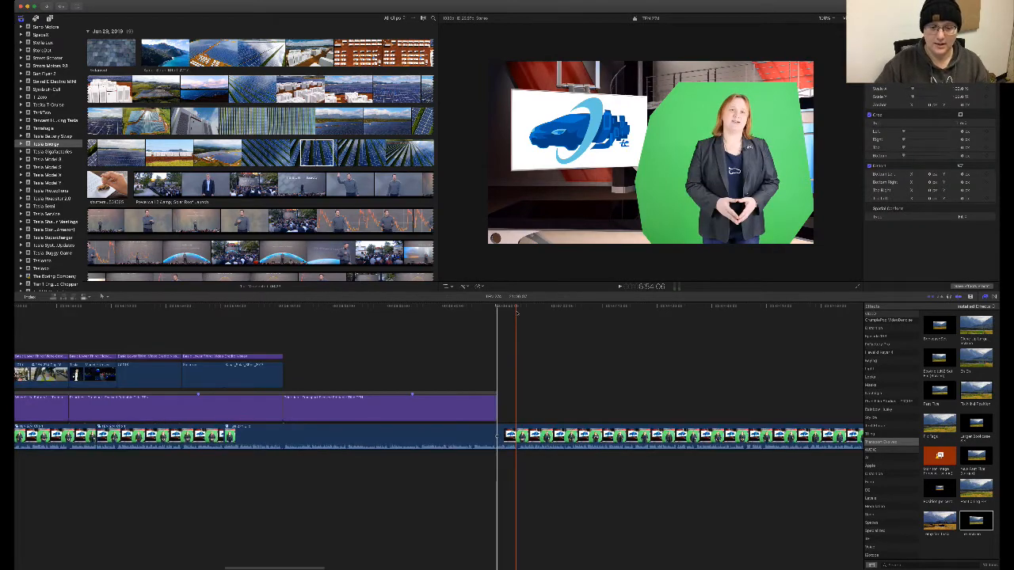
pyautogui.press('space')
pyautogui.moveTo(496, 406); pyautogui.dragTo(517, 407)
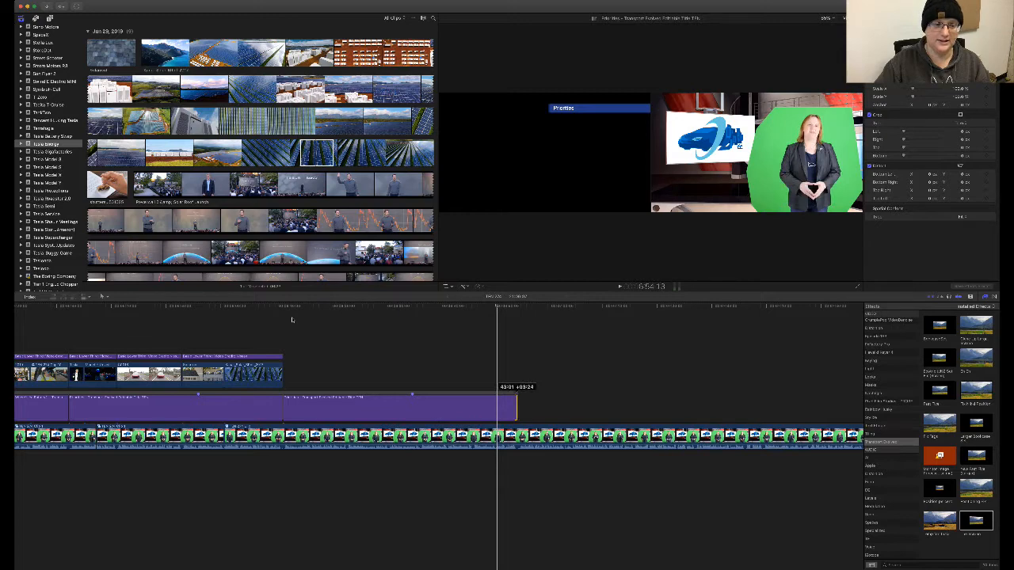
# - Open the text settings of the pasted title at 6:11:14 and switch to another app
pyautogui.click(280, 309)
pyautogui.press('super+4')
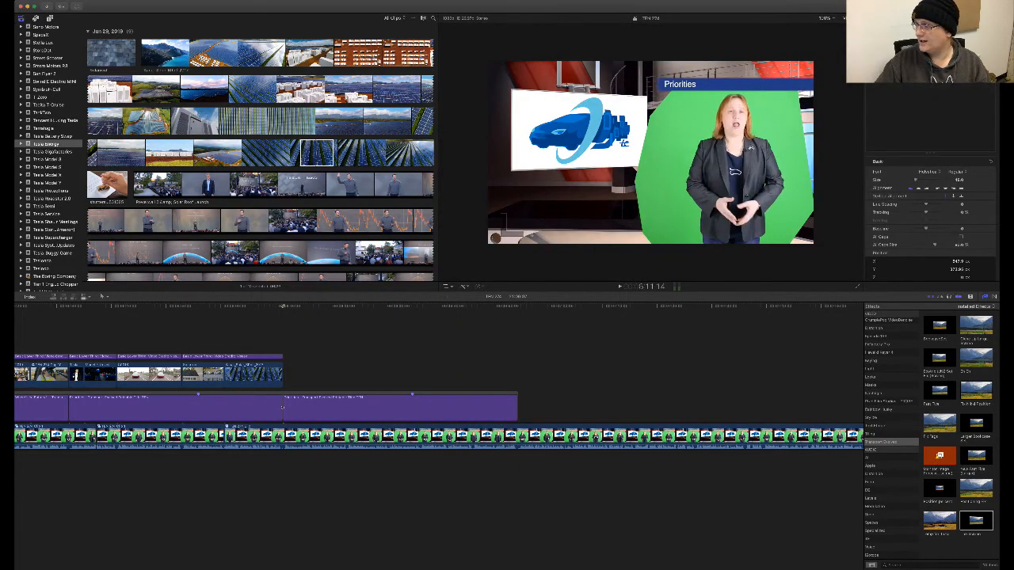
pyautogui.press('super+Tab')
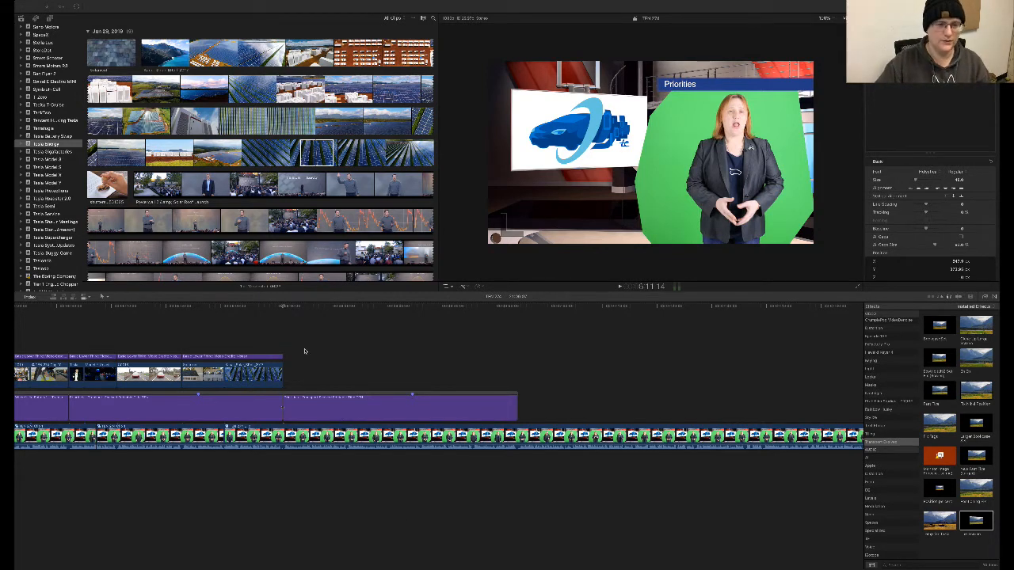
# - Collapse the open B-roll library, expand the Refreshed B-Roll library and open its 2021 Ford Mustang Mach-E event
pyautogui.scroll(20, 64, 133)
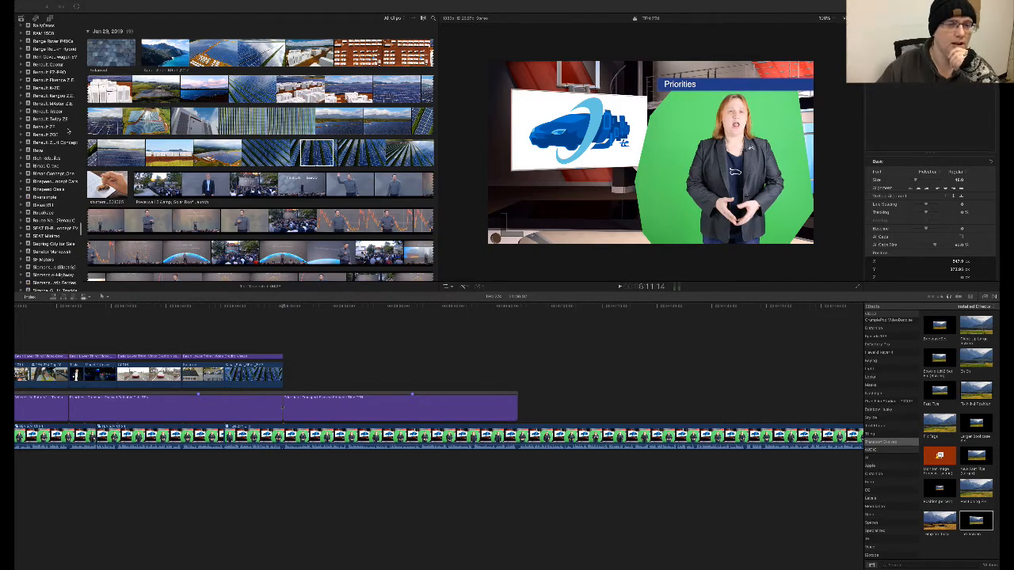
pyautogui.scroll(10, 69, 126)
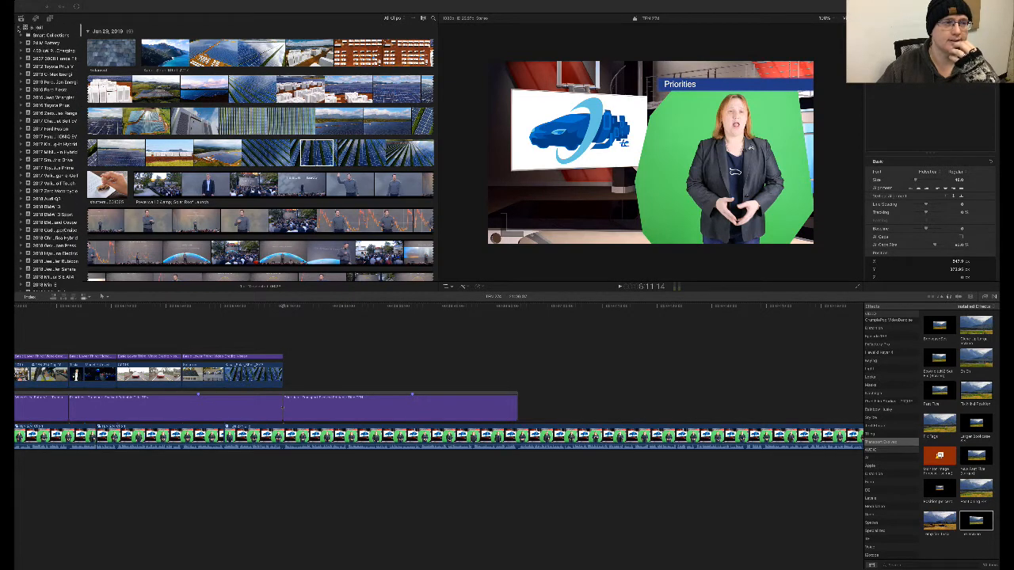
pyautogui.click(19, 27)
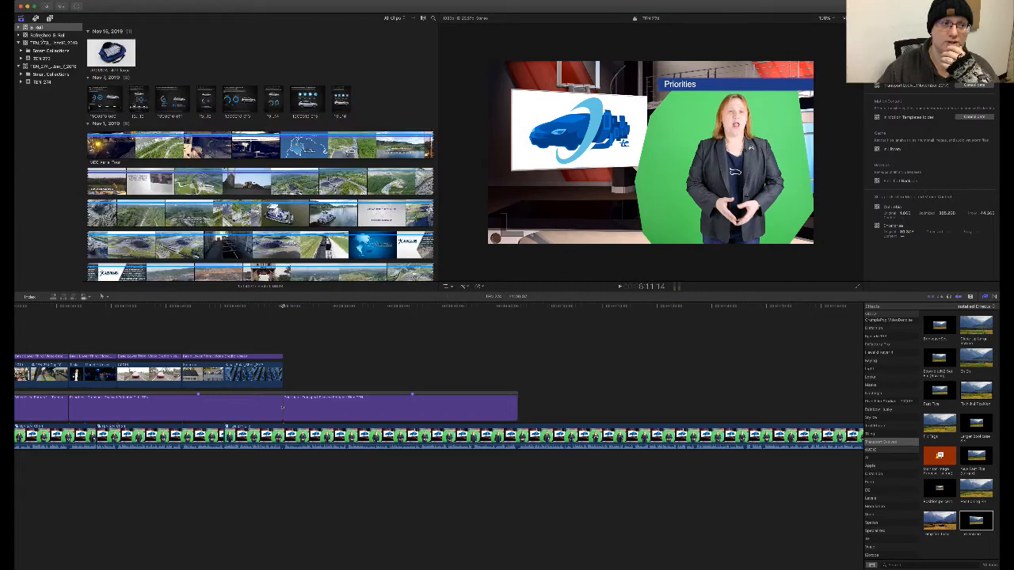
pyautogui.click(19, 35)
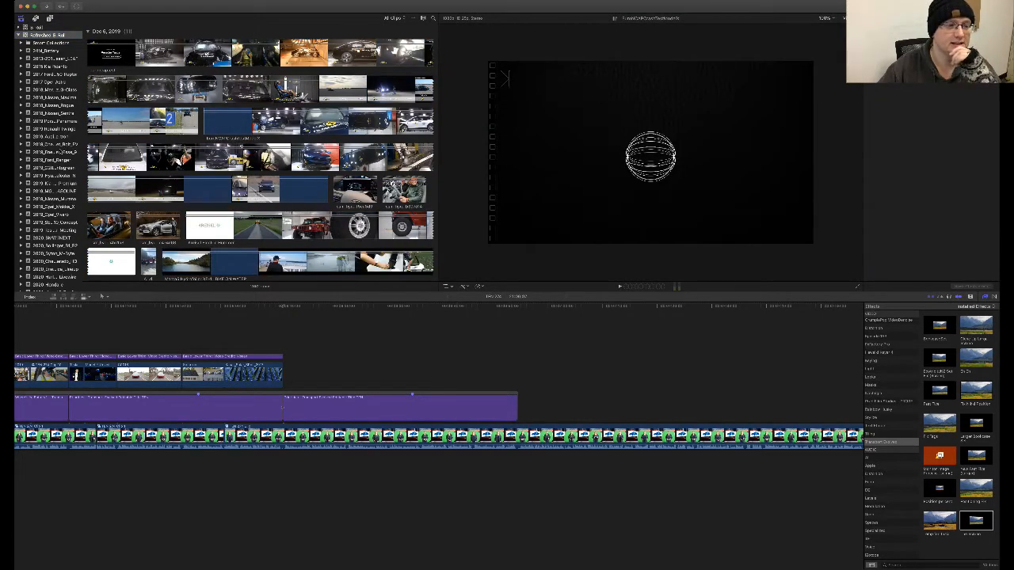
pyautogui.scroll(-10, 62, 150)
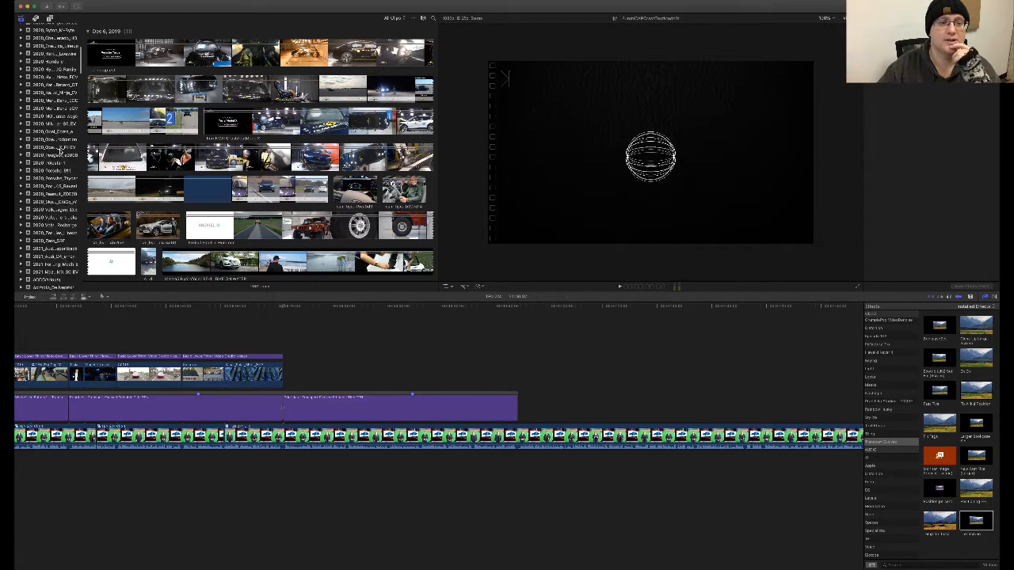
pyautogui.scroll(-3, 62, 151)
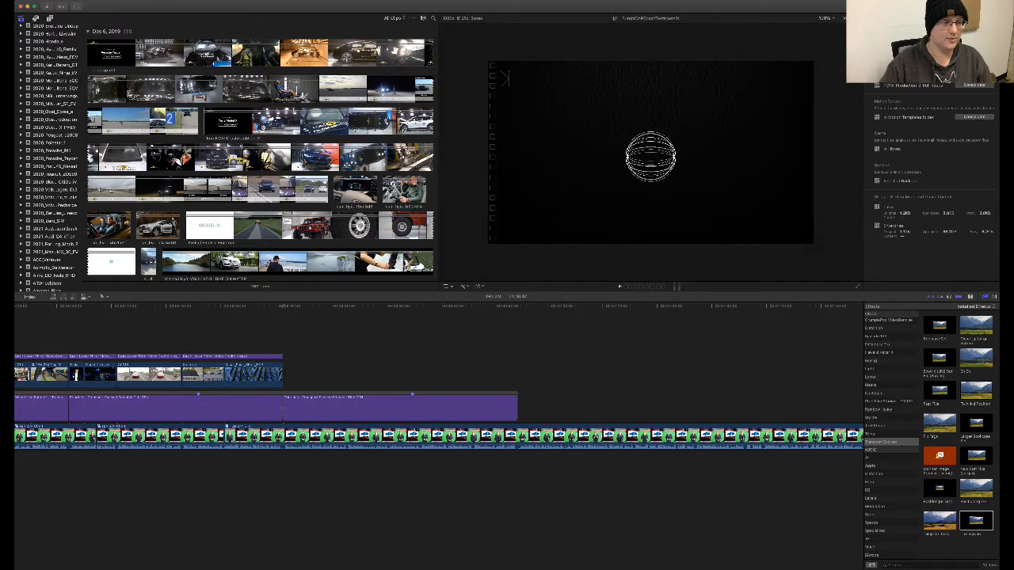
pyautogui.moveTo(99, 189); pyautogui.dragTo(103, 189)
pyautogui.scroll(1, 72, 115)
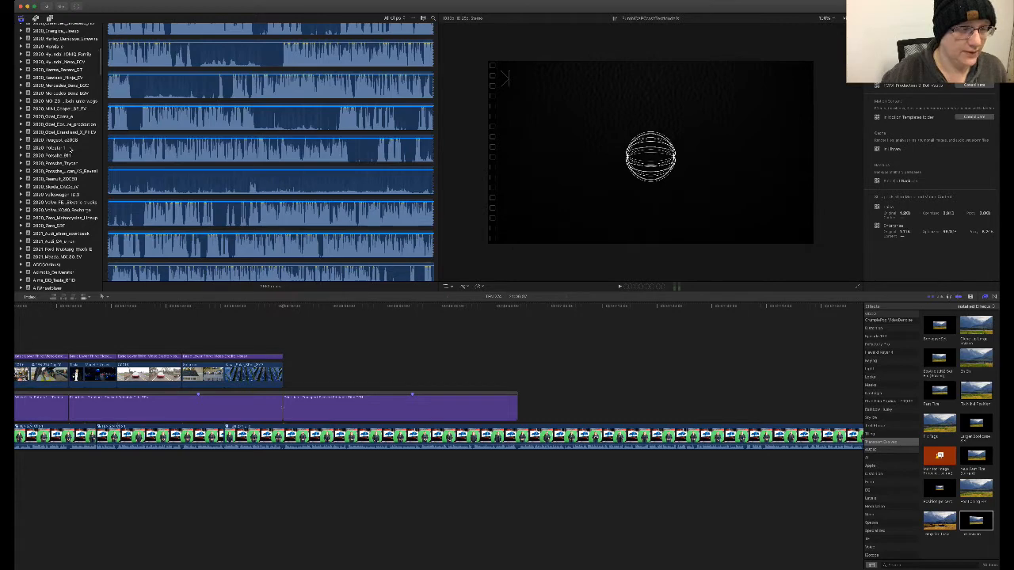
pyautogui.scroll(-2, 69, 149)
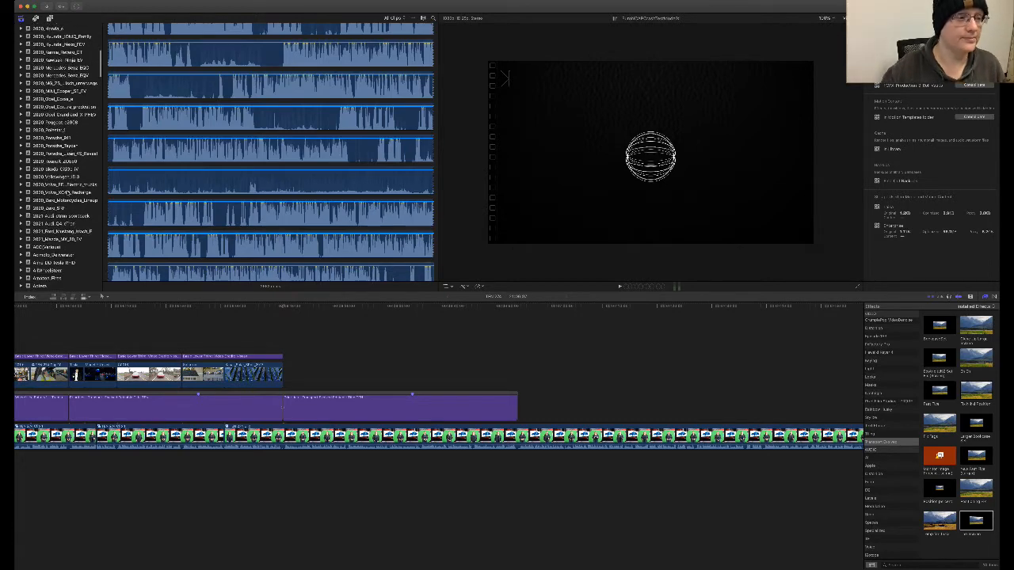
pyautogui.click(55, 231)
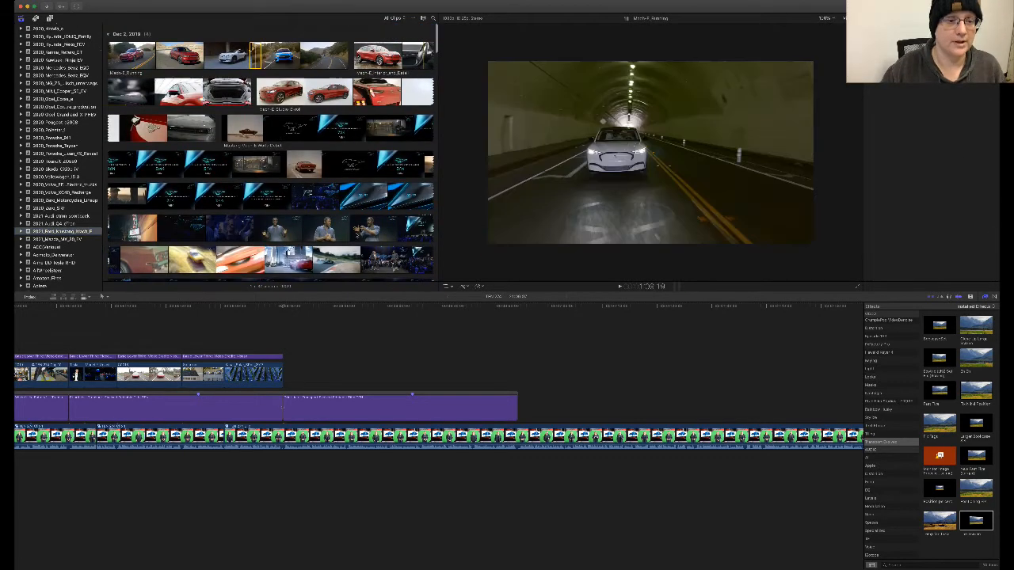
# - Look through the Mach-E footage and connect a section of the running clip with the white car above the presenter footage
pyautogui.scroll(-15, 320, 206)
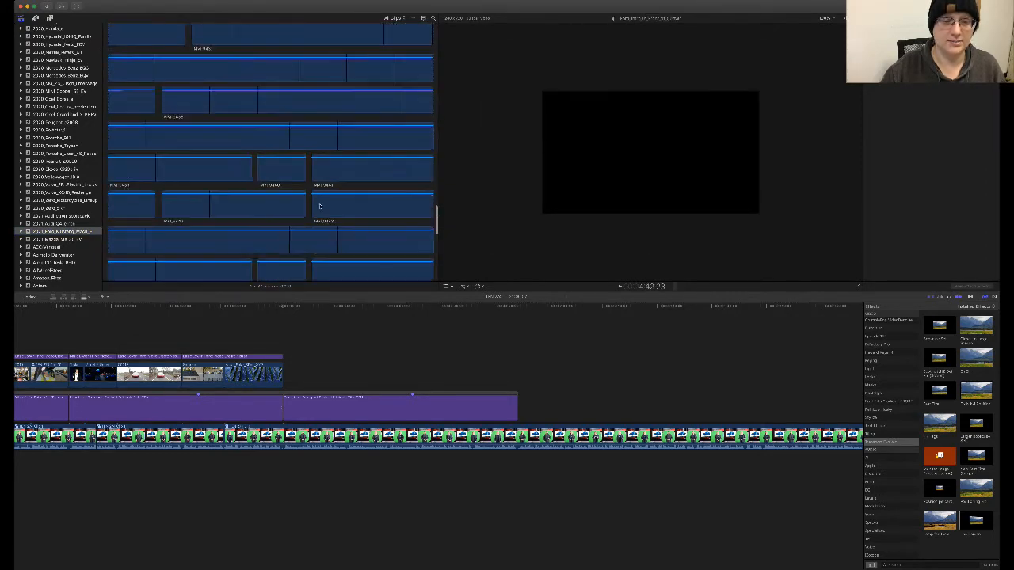
pyautogui.scroll(10, 320, 206)
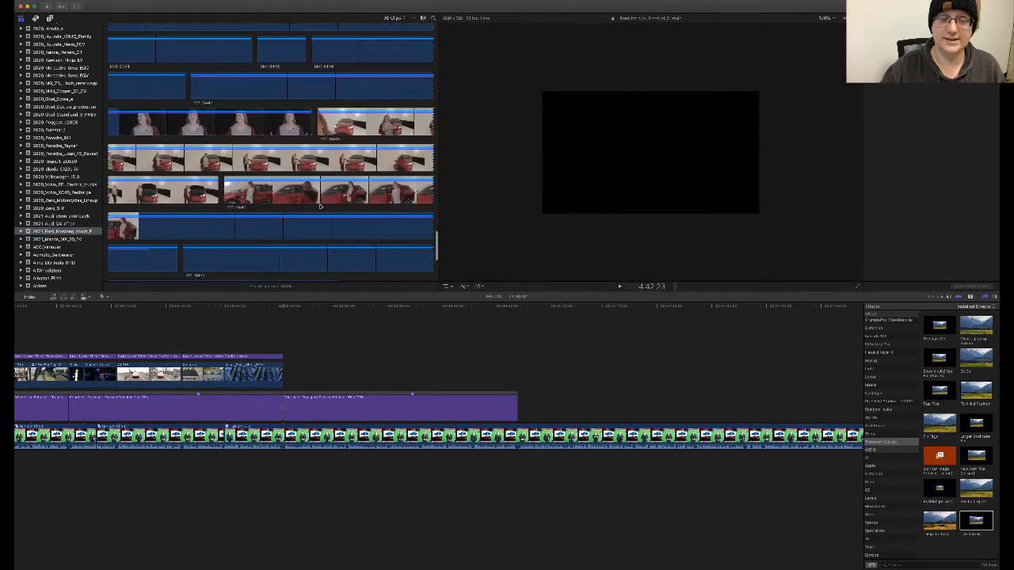
pyautogui.scroll(15, 320, 206)
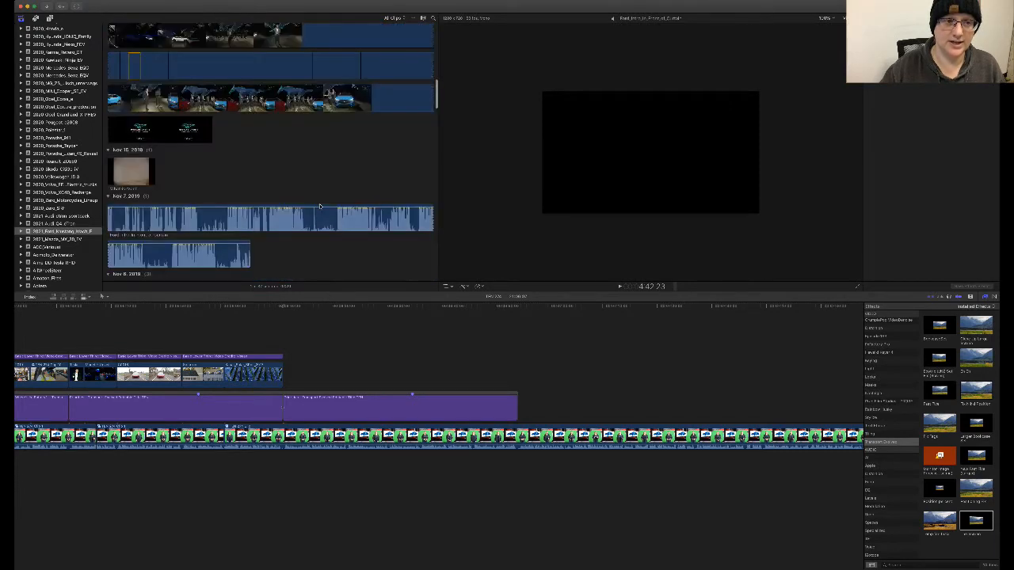
pyautogui.scroll(-3, 320, 206)
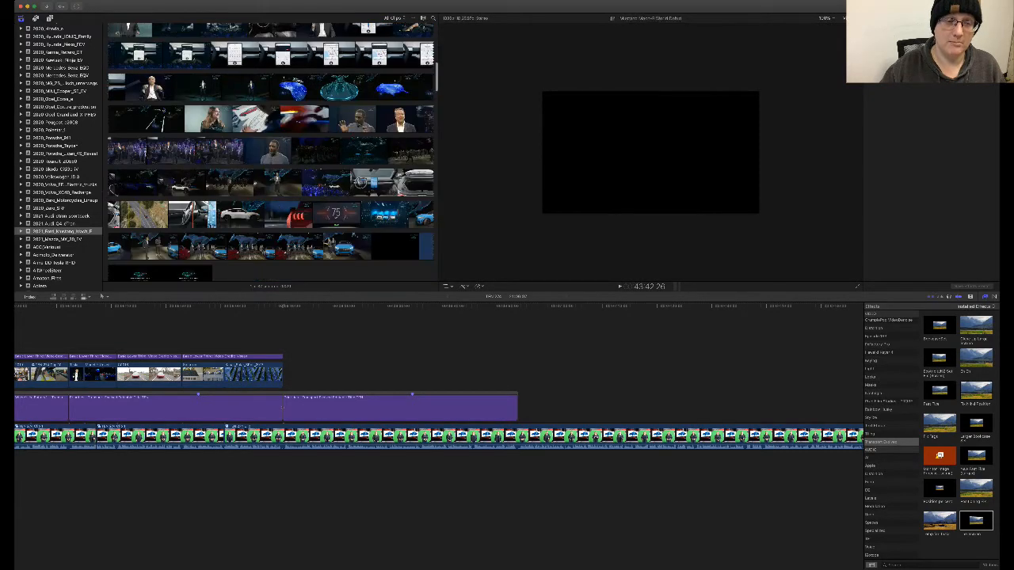
pyautogui.moveTo(183, 213); pyautogui.dragTo(237, 214)
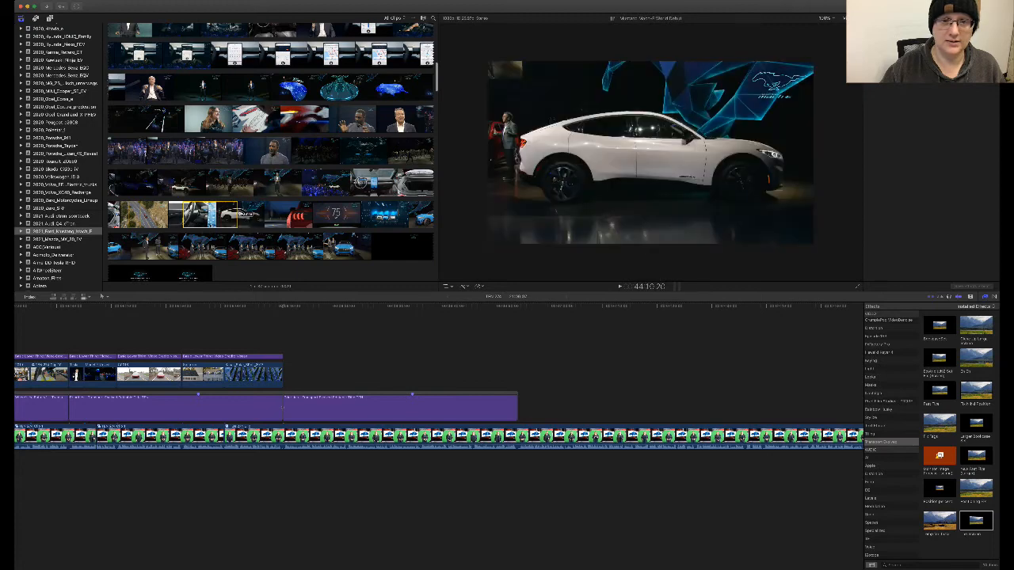
pyautogui.scroll(10, 208, 162)
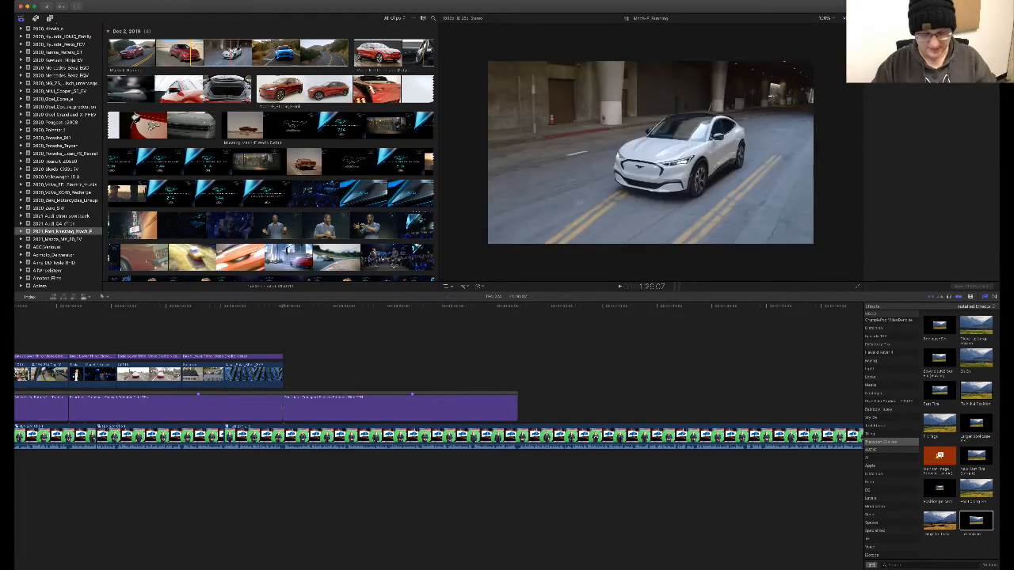
pyautogui.press('q')
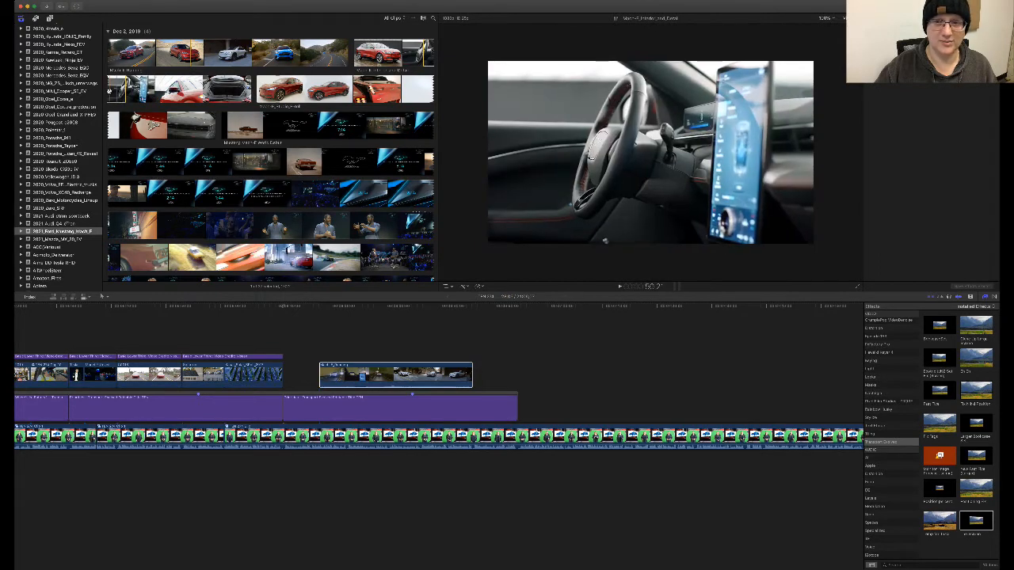
# - Add the Mach-E interior clip ahead of the running clip, fit it to the studio screen and play it back
pyautogui.moveTo(297, 335); pyautogui.dragTo(319, 357)
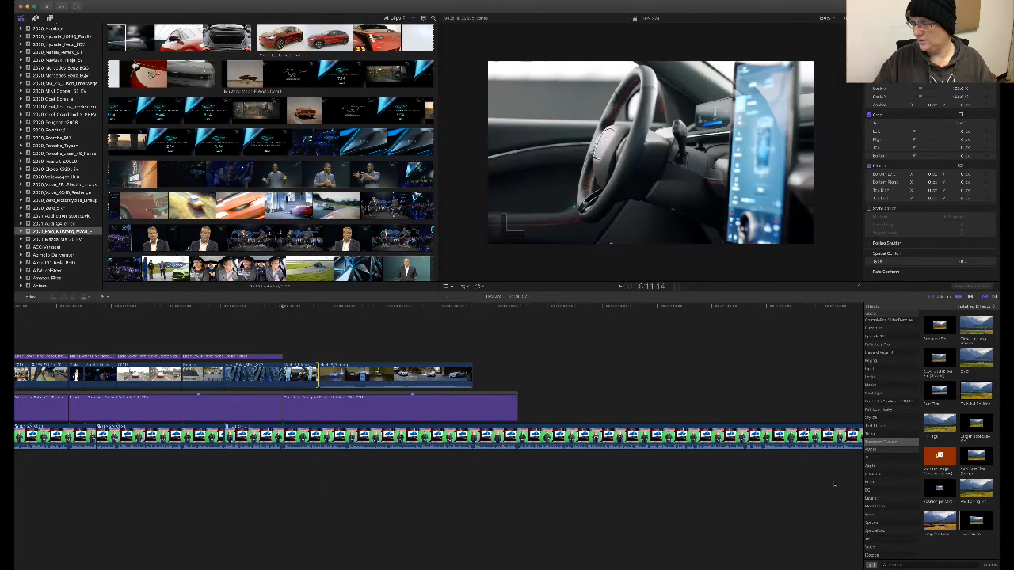
pyautogui.moveTo(393, 379); pyautogui.dragTo(305, 375)
pyautogui.press('space')
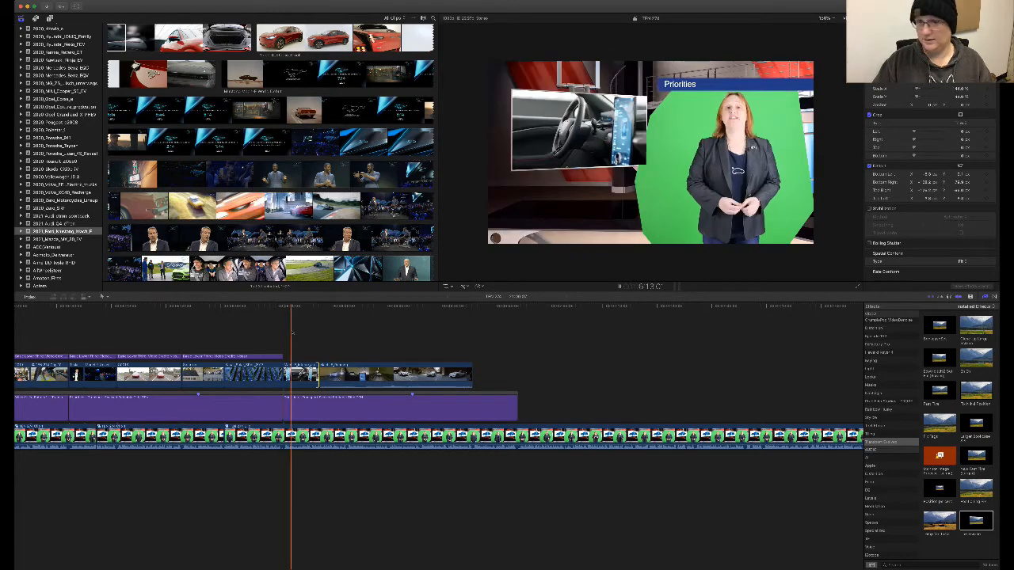
# - Shift the running clip later, extend the interior clip to meet it, and detach and delete the running clip's audio
pyautogui.moveTo(391, 377); pyautogui.dragTo(413, 376)
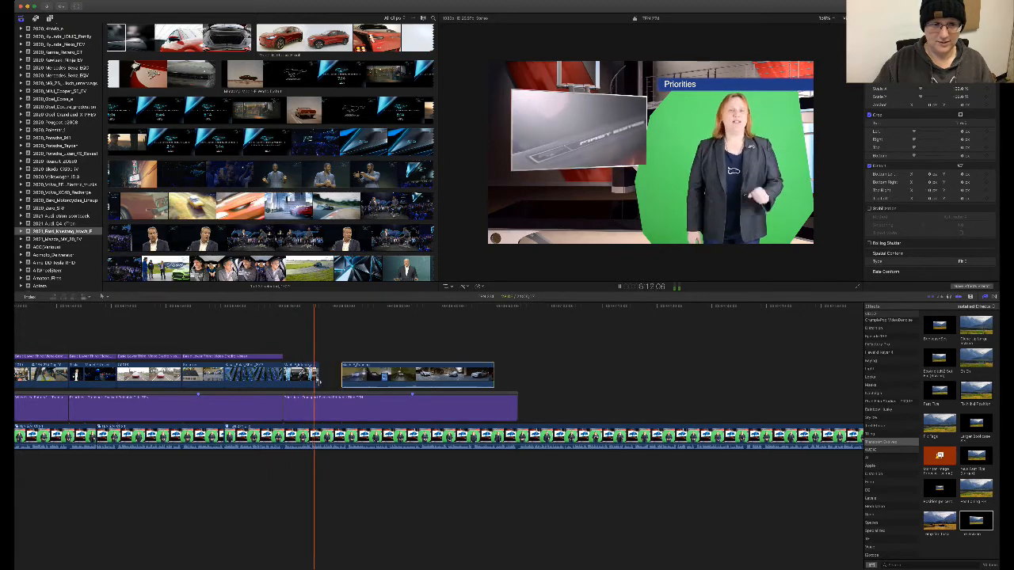
pyautogui.moveTo(316, 379); pyautogui.dragTo(364, 379)
pyautogui.hotkey('ctrl', 'shift', 's')
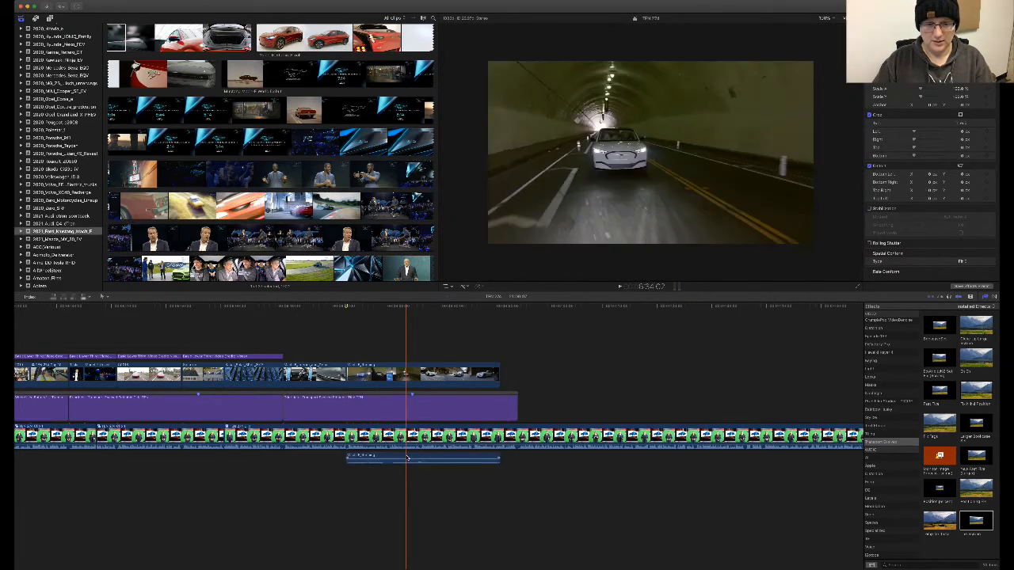
pyautogui.press('Delete')
# - Play the running clip, split it where the white car leaves the frame in the tunnel and delete the remainder
pyautogui.click(345, 348)
pyautogui.press('space')
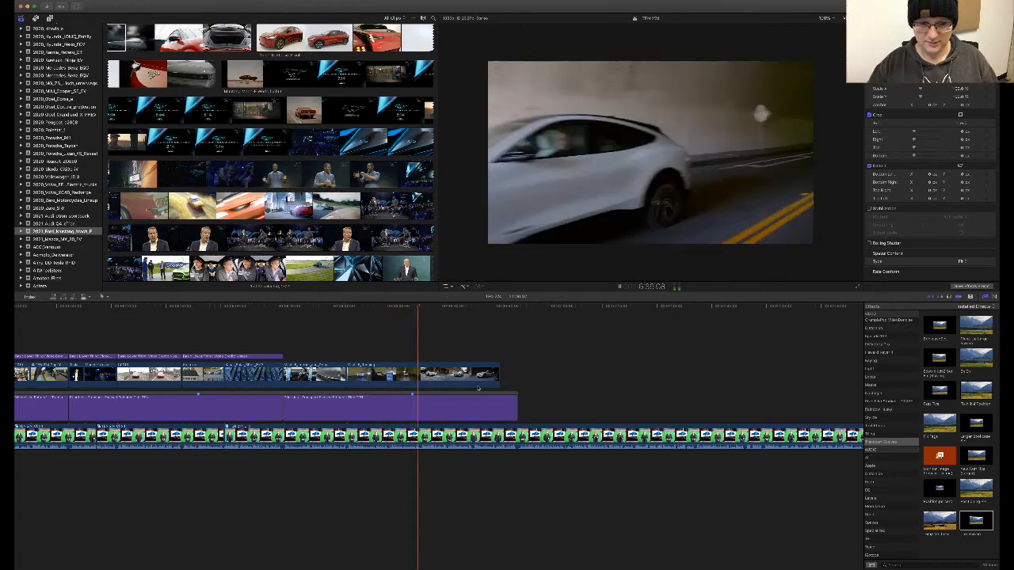
pyautogui.click(413, 377)
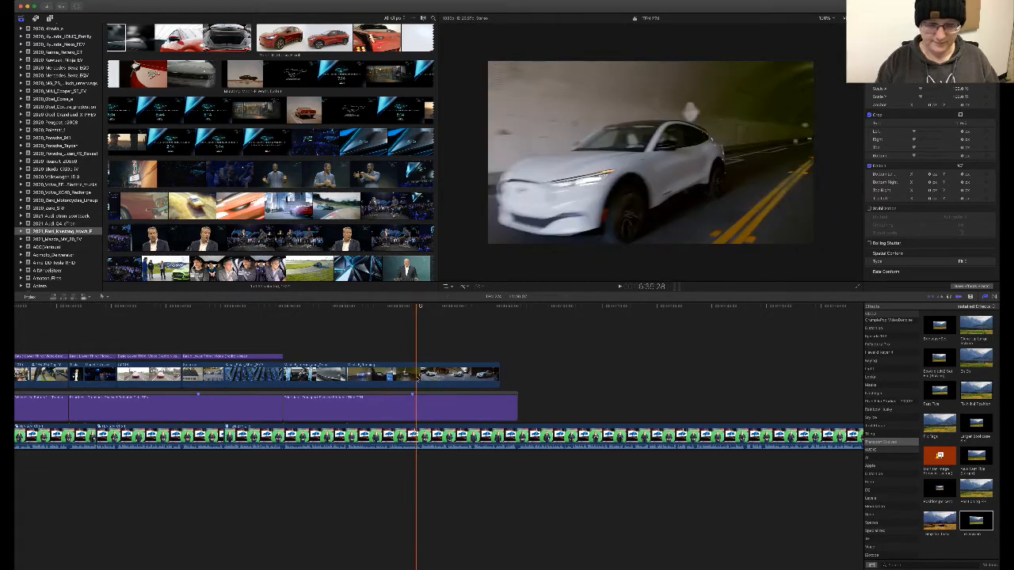
pyautogui.press('super+equal')
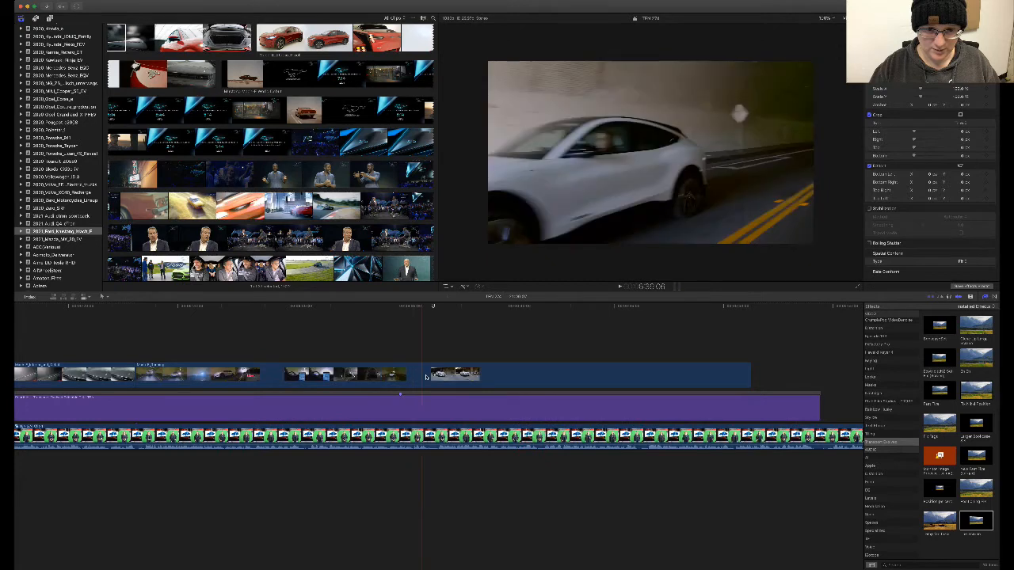
pyautogui.click(430, 377)
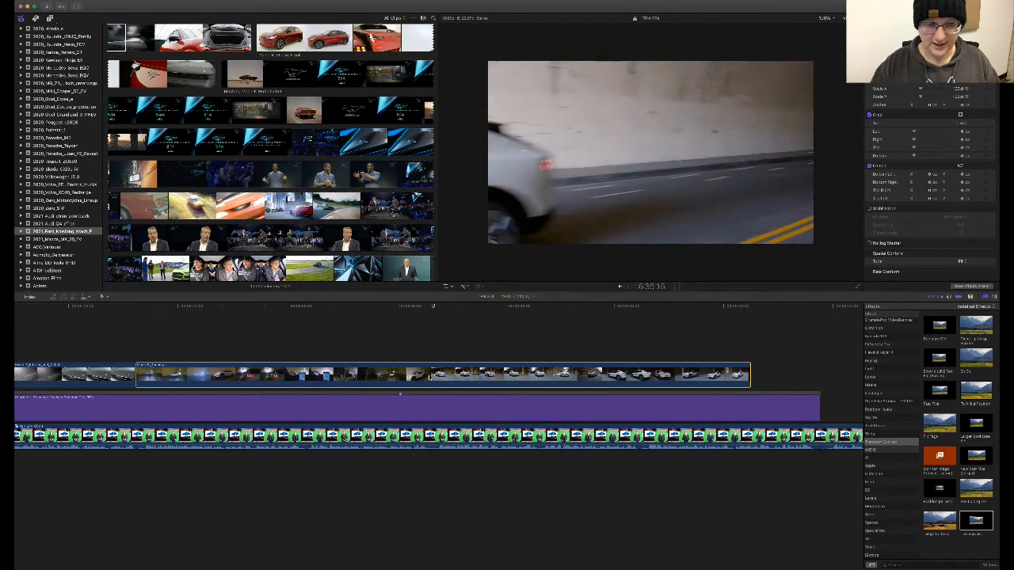
pyautogui.press('super+b')
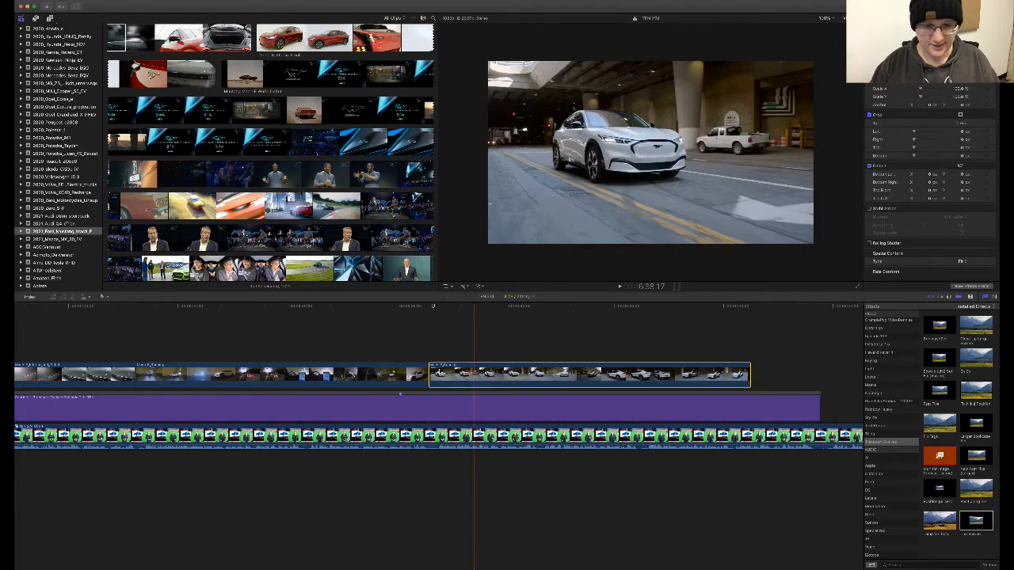
pyautogui.press('Delete')
# - Retime the trimmed running clip to stretch its end slightly later, and play past the cut to check it
pyautogui.click(423, 373)
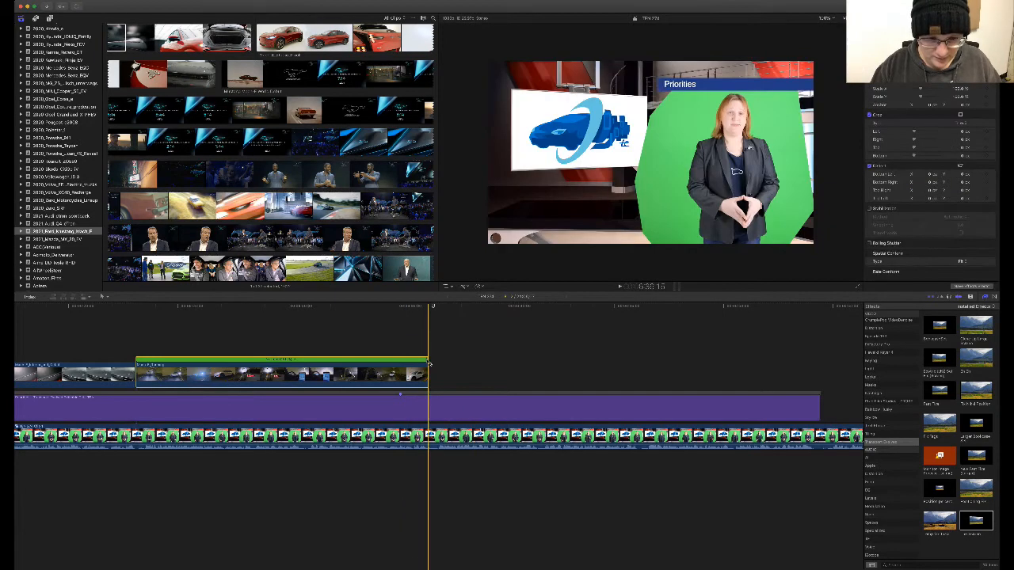
pyautogui.moveTo(428, 361); pyautogui.dragTo(433, 362)
pyautogui.press('super+r')
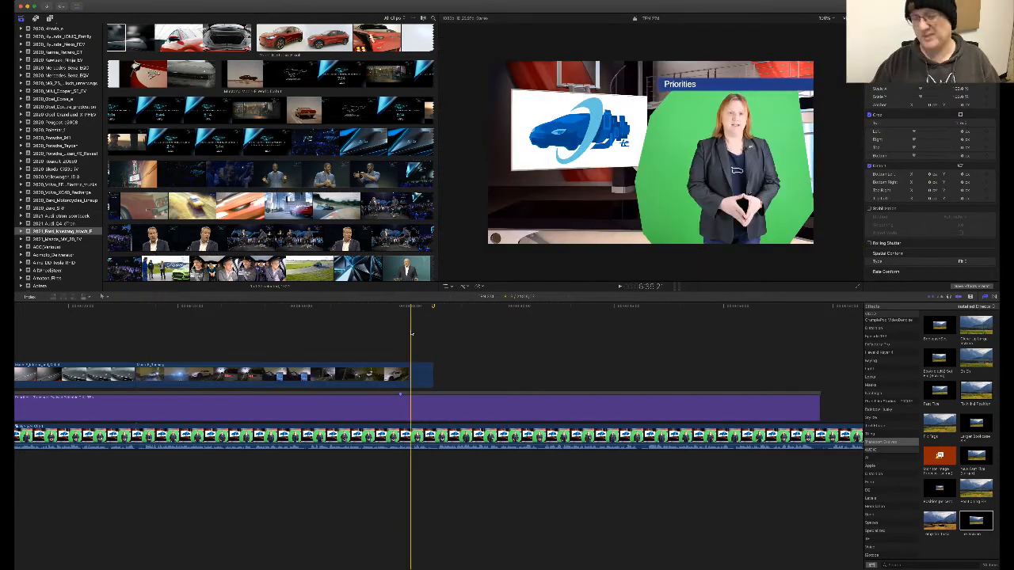
pyautogui.press('space')
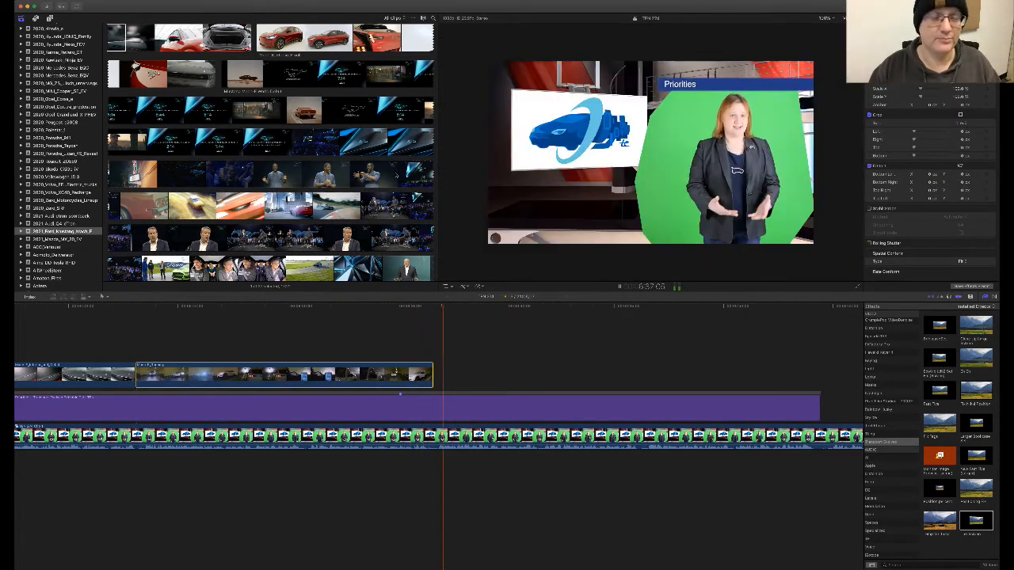
pyautogui.press('space')
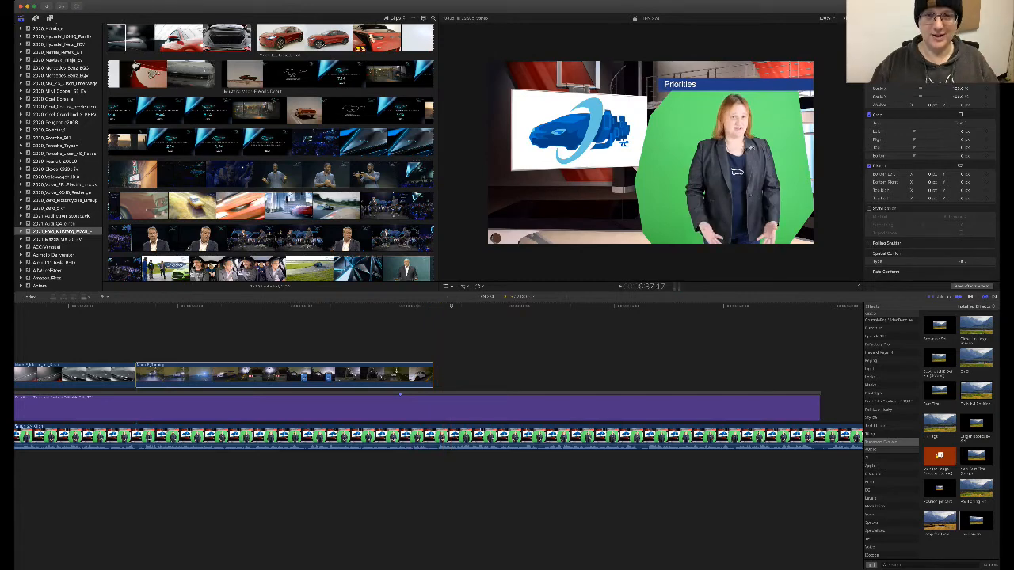
# - Connect the blue Mach-E mountain-road footage after the tunnel clip, detach and delete its audio, and play across the cut
pyautogui.scroll(-5, 356, 136)
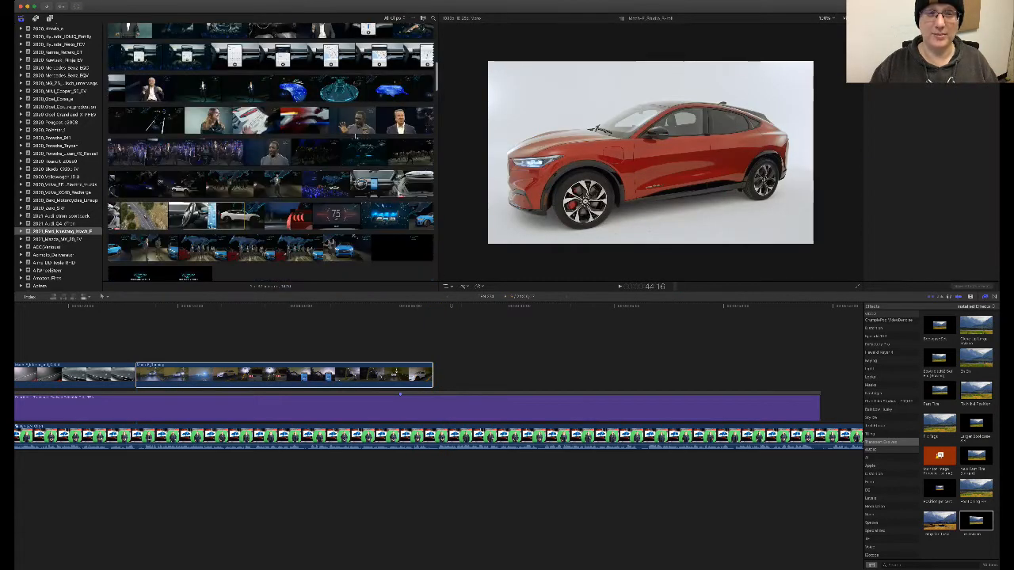
pyautogui.scroll(2, 356, 136)
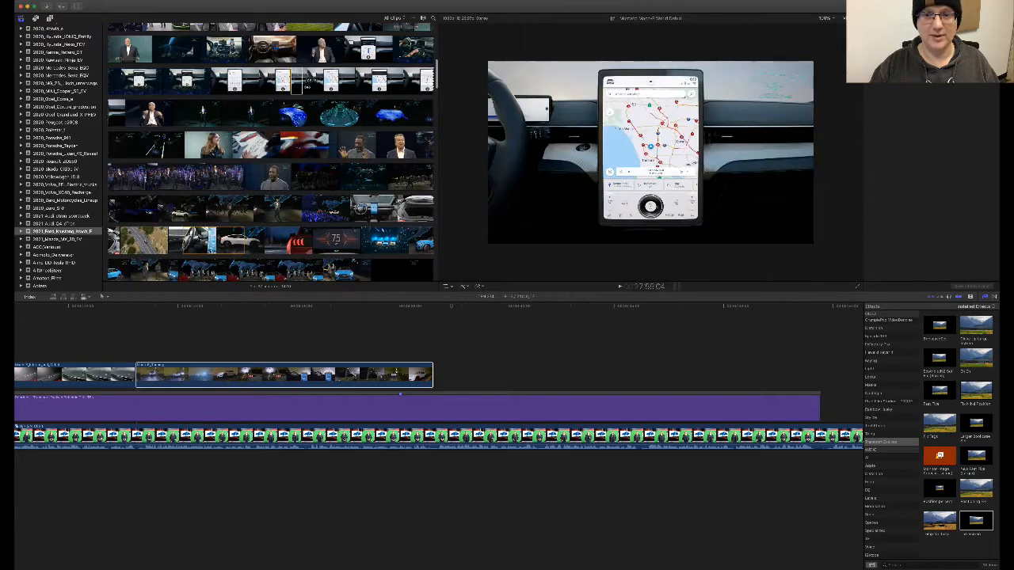
pyautogui.scroll(10, 304, 87)
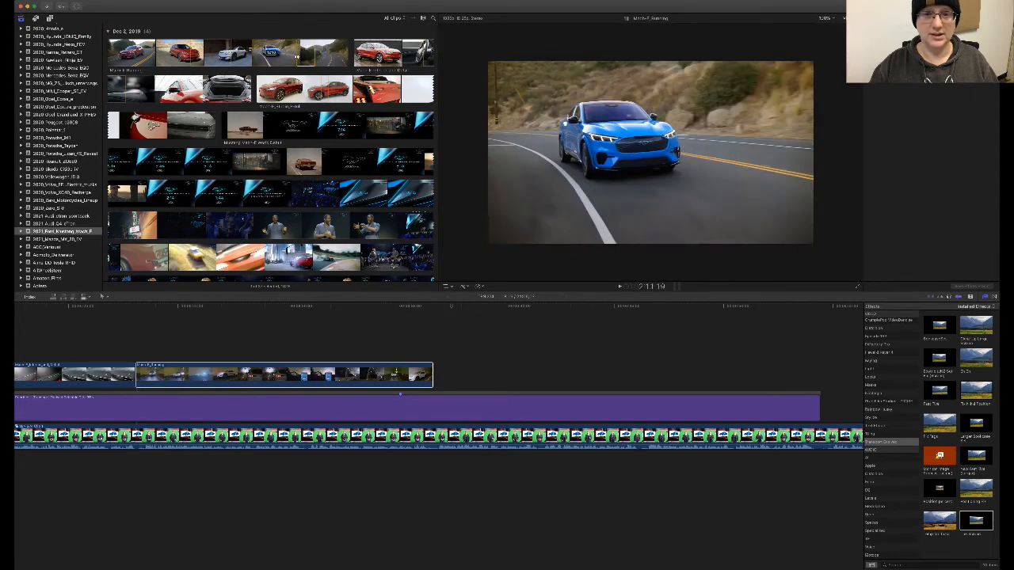
pyautogui.moveTo(306, 53); pyautogui.dragTo(438, 376)
pyautogui.hotkey('ctrl', 'shift', 's')
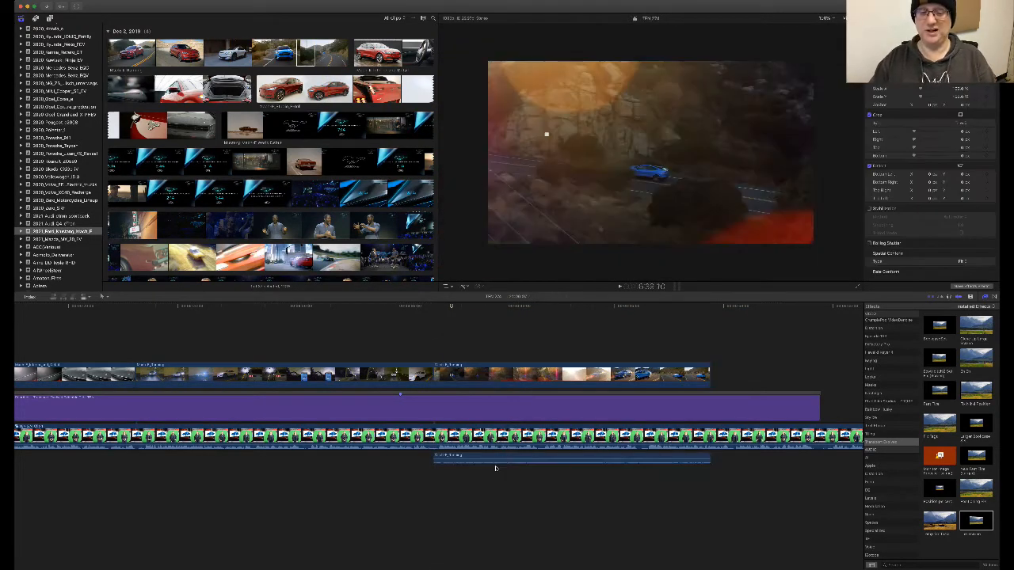
pyautogui.click(503, 458)
pyautogui.press('Delete')
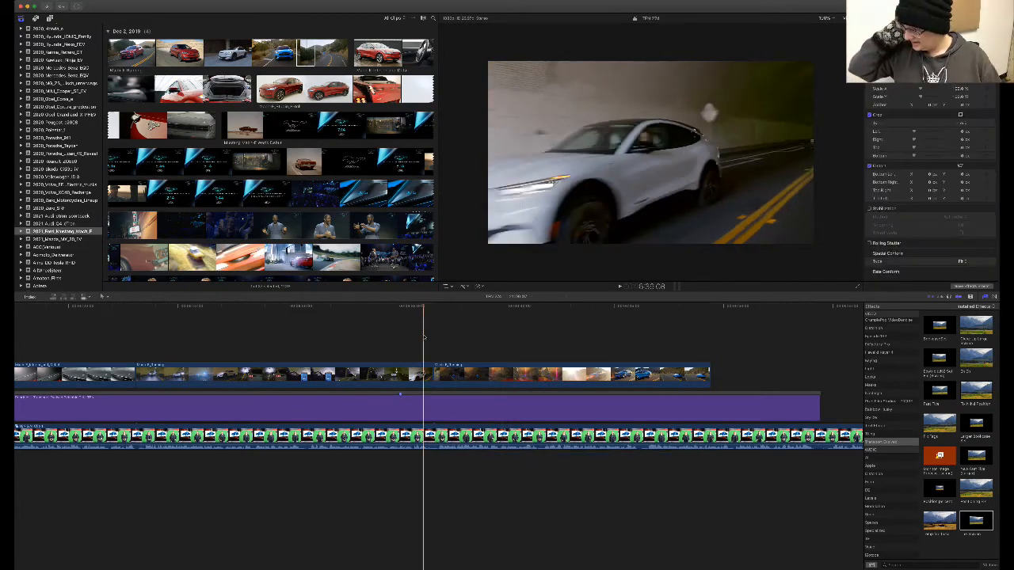
pyautogui.press('space')
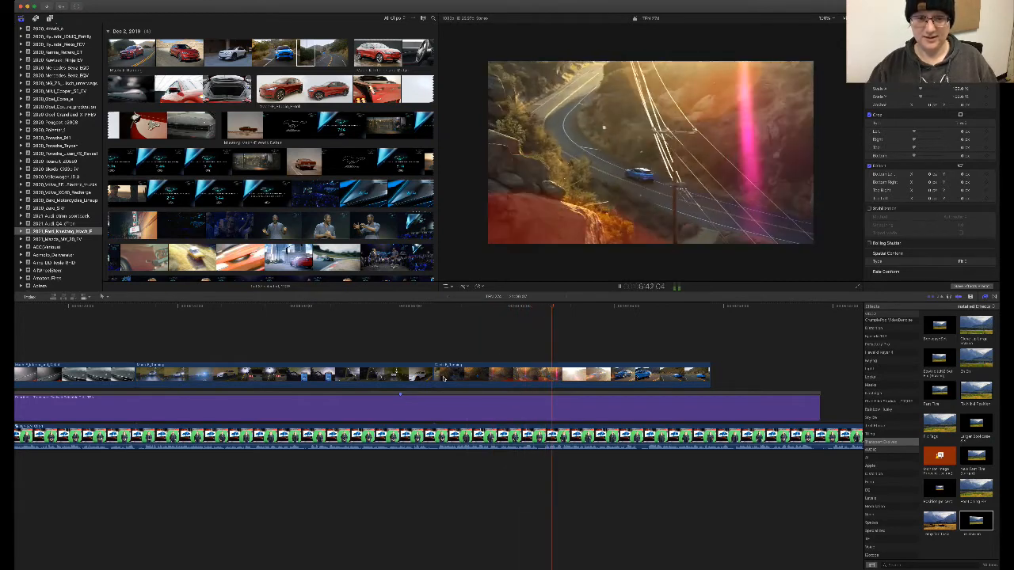
# - Play the blue Mach-E mountain-road clip and trim its end earlier, while the car is still driving past
pyautogui.click(434, 307)
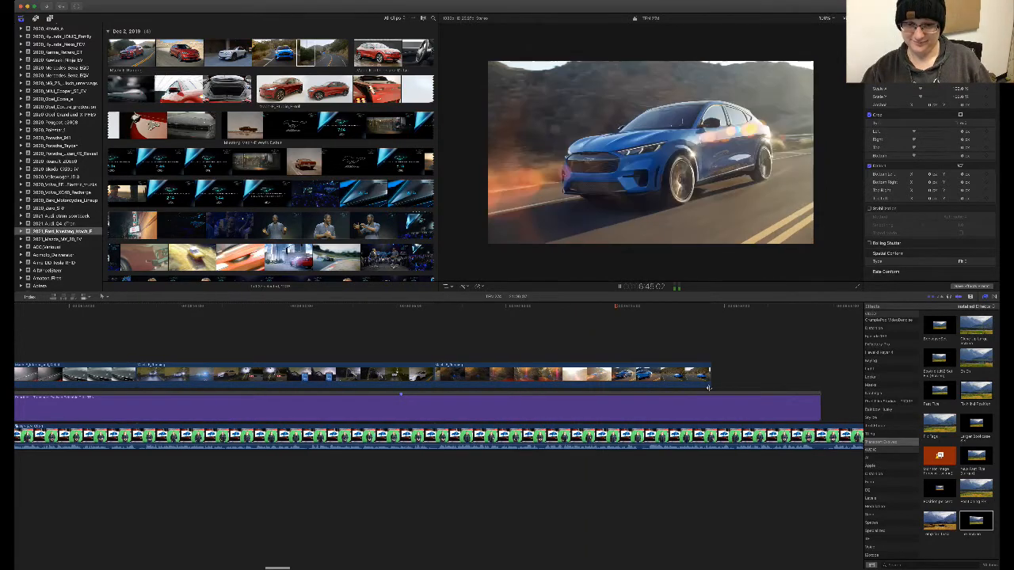
pyautogui.moveTo(710, 381); pyautogui.dragTo(642, 380)
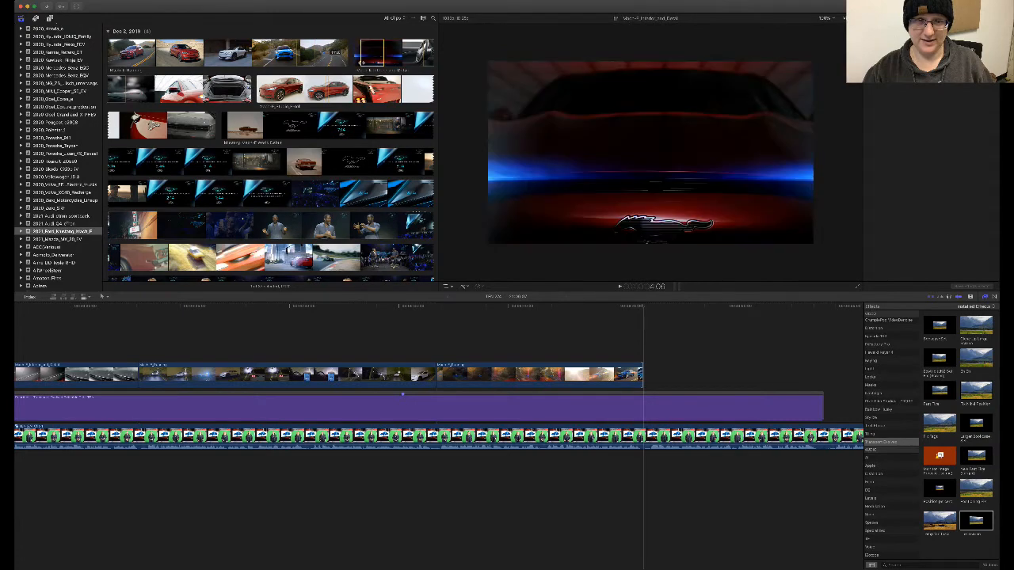
# - Try connecting the dark opening section of the detail footage after the mountain-road clip, undo it, and browse the event for alternative footage
pyautogui.moveTo(631, 346); pyautogui.dragTo(647, 375)
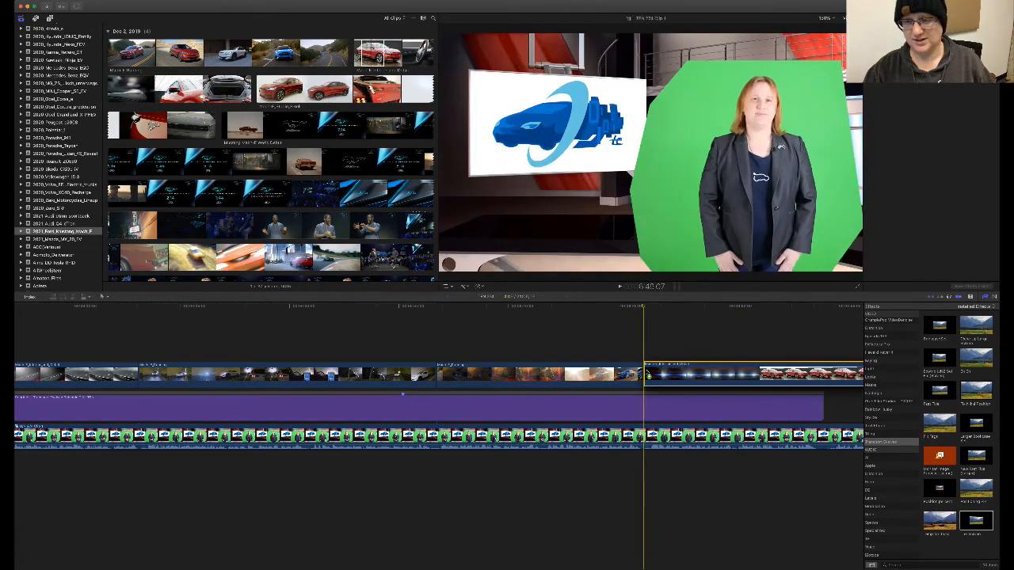
pyautogui.press('super+z')
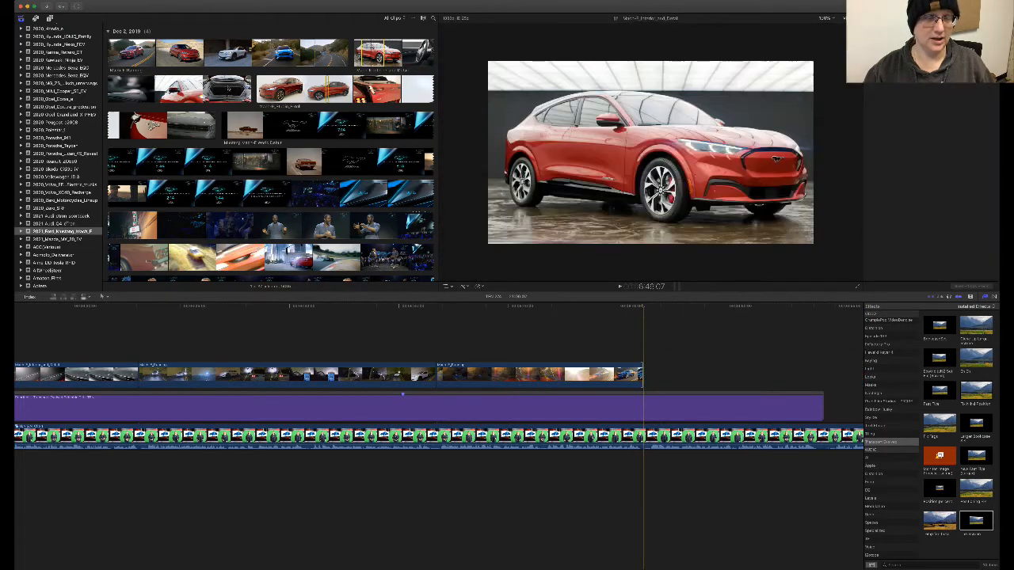
pyautogui.scroll(-15, 302, 139)
pyautogui.scroll(-20, 301, 140)
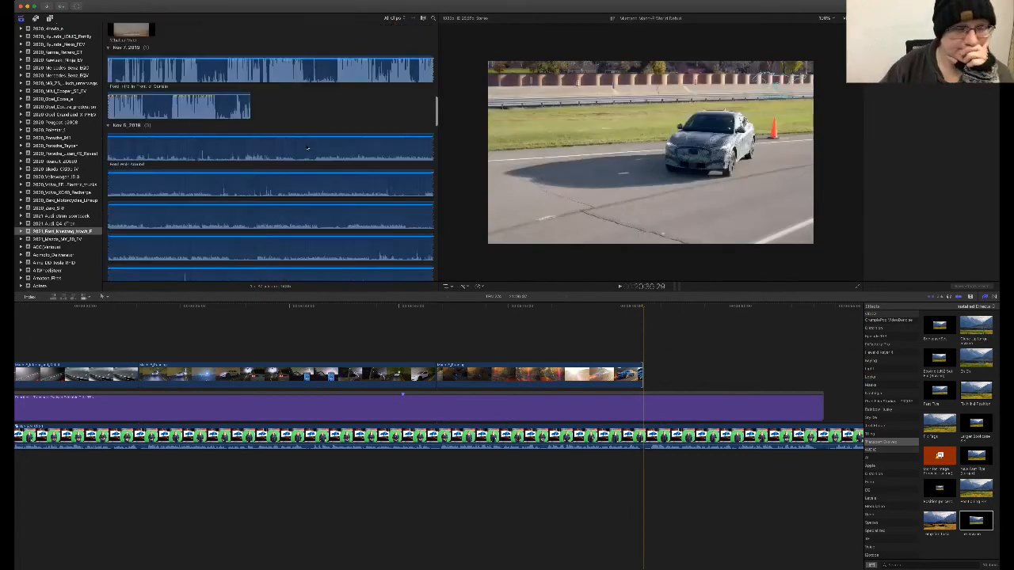
pyautogui.scroll(-20, 331, 152)
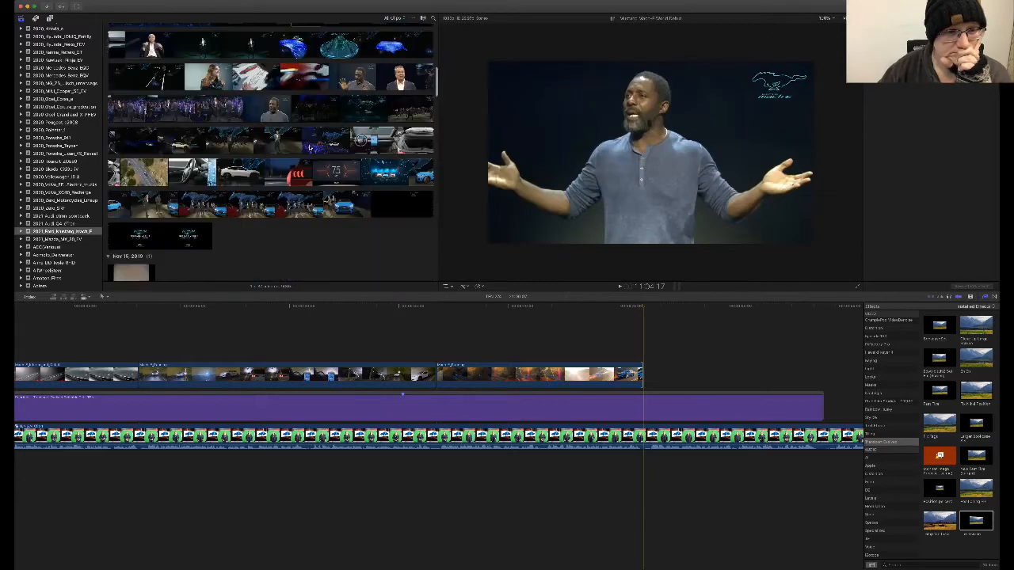
pyautogui.scroll(15, 331, 152)
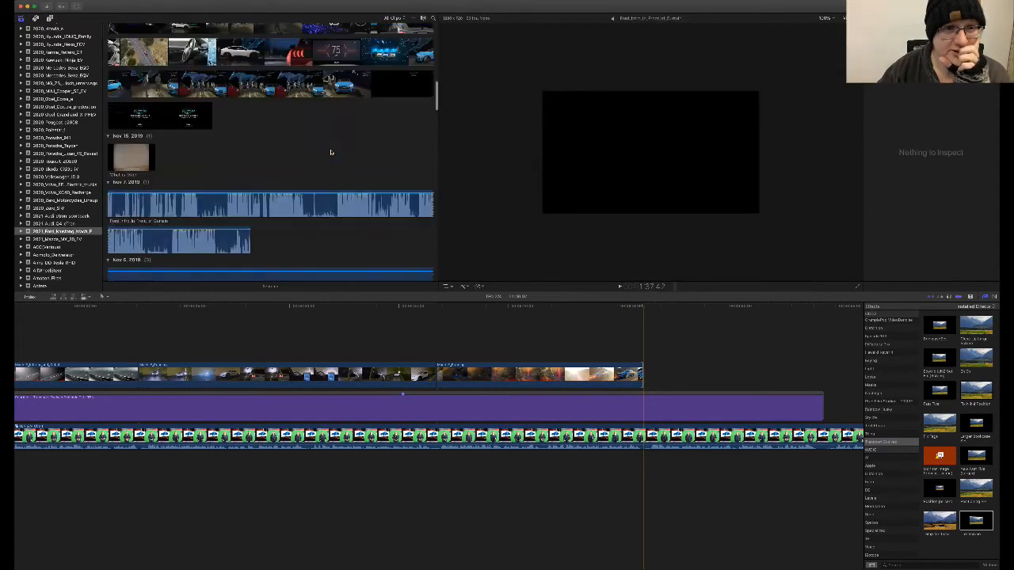
pyautogui.click(239, 194)
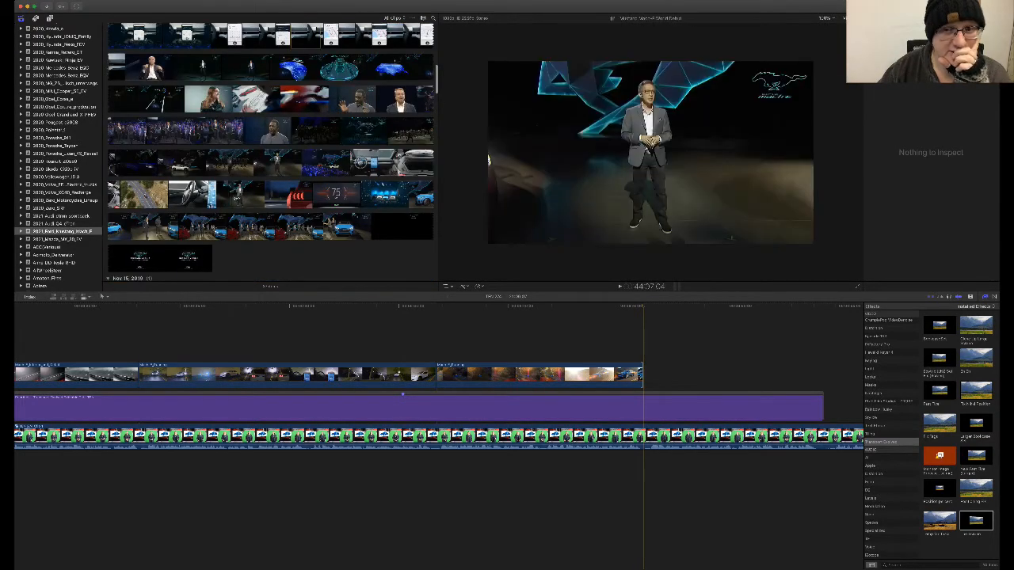
pyautogui.moveTo(251, 195); pyautogui.dragTo(204, 195)
pyautogui.scroll(-10, 299, 136)
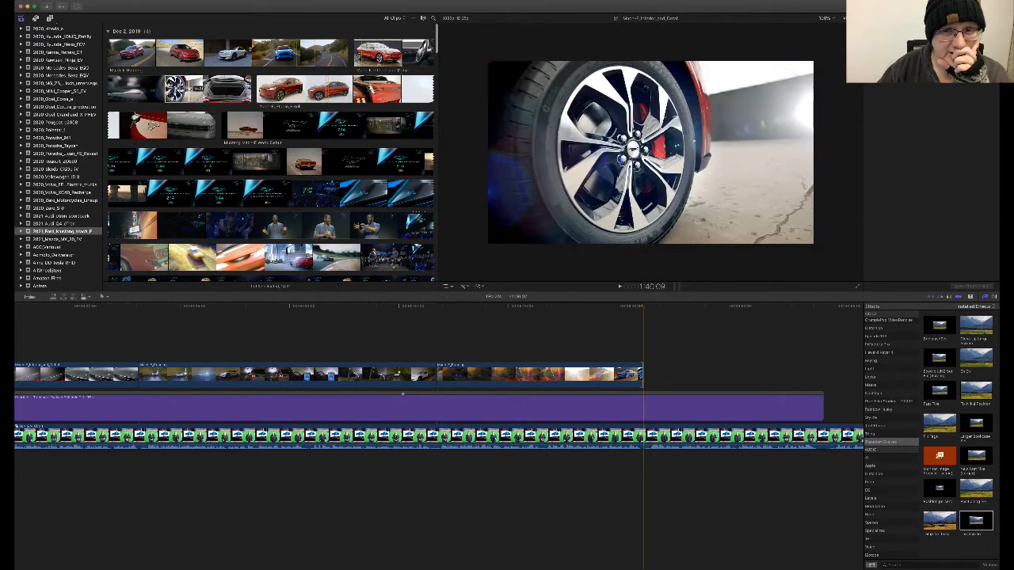
# - Connect the red Mach-E footage after the mountain-road clip, trim off its opening wheel shots, and shift it back against the cut
pyautogui.moveTo(180, 89); pyautogui.dragTo(636, 377)
pyautogui.hscroll(5, 665, 346)
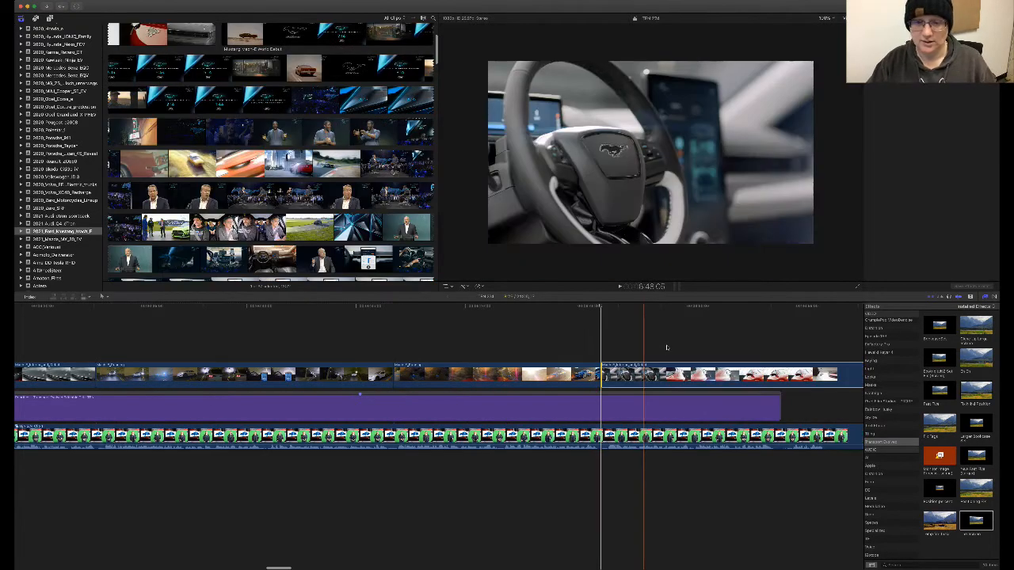
pyautogui.hscroll(1, 633, 352)
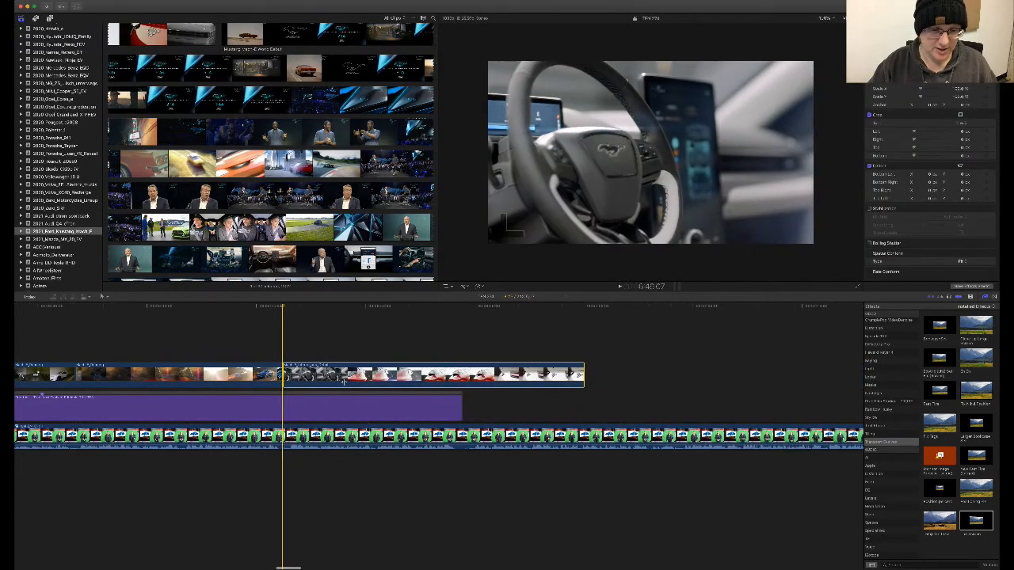
pyautogui.moveTo(283, 377); pyautogui.dragTo(357, 377)
pyautogui.moveTo(413, 375); pyautogui.dragTo(283, 351)
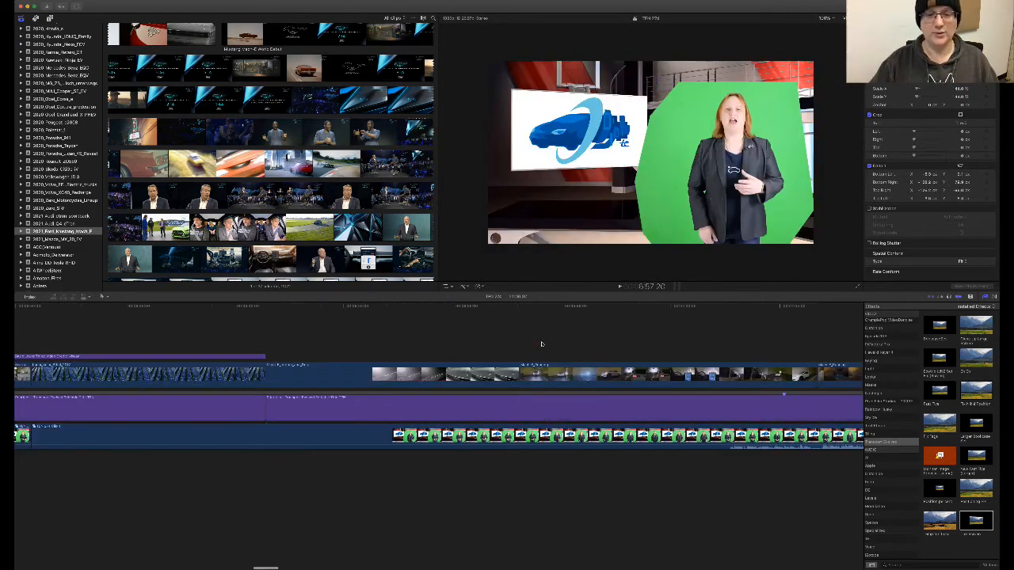
# - Copy the video credit lower third from an earlier segment and paste it above the start of the Priorities B-roll
pyautogui.click(257, 345)
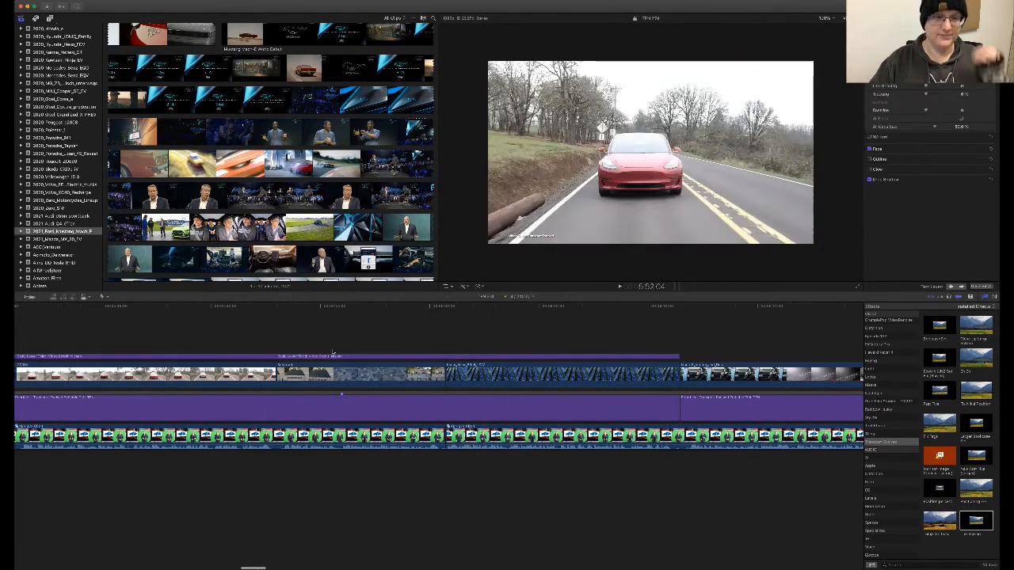
pyautogui.hscroll(-6, 332, 352)
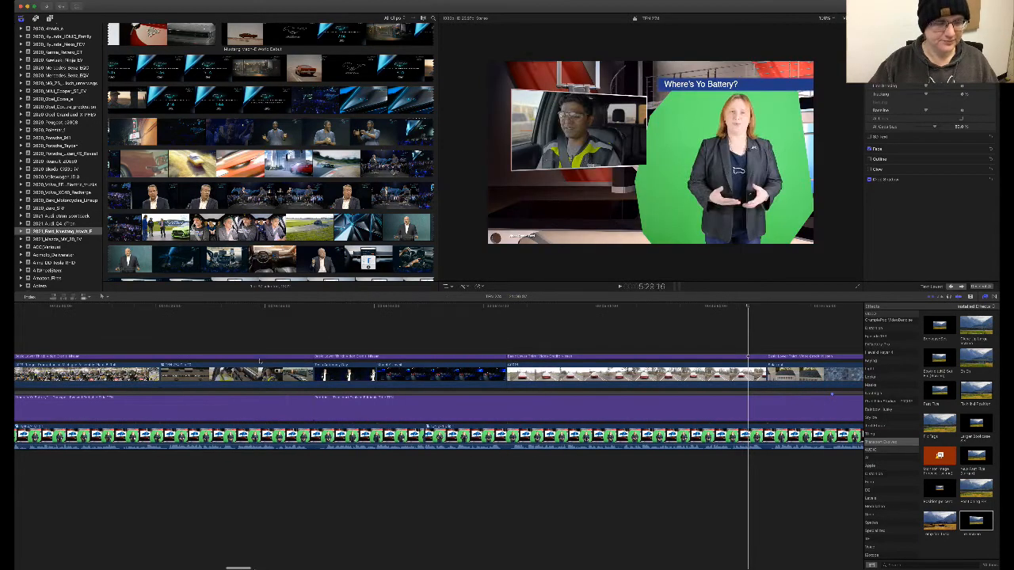
pyautogui.click(158, 357)
pyautogui.hscroll(8, 677, 372)
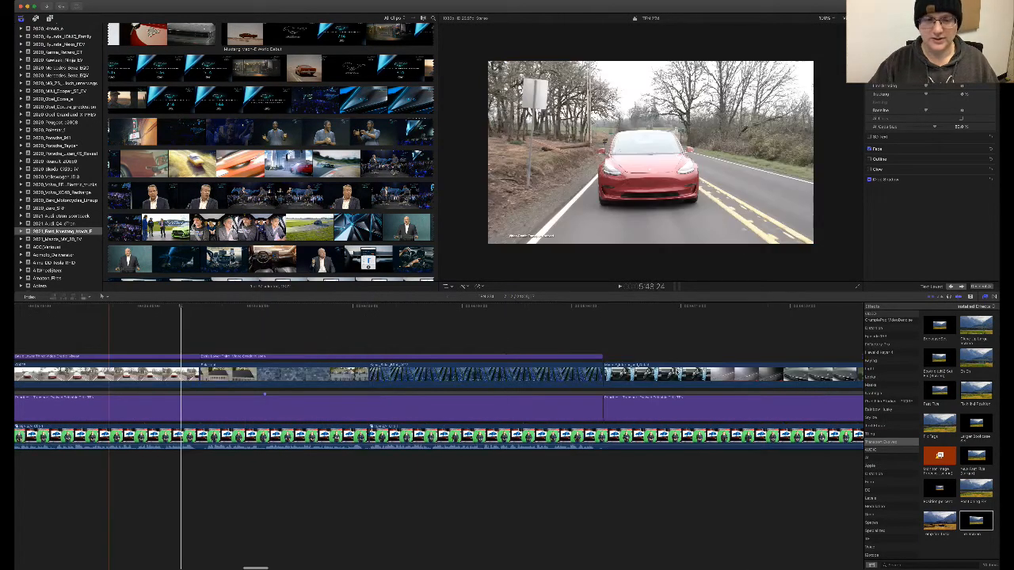
pyautogui.press('super+v')
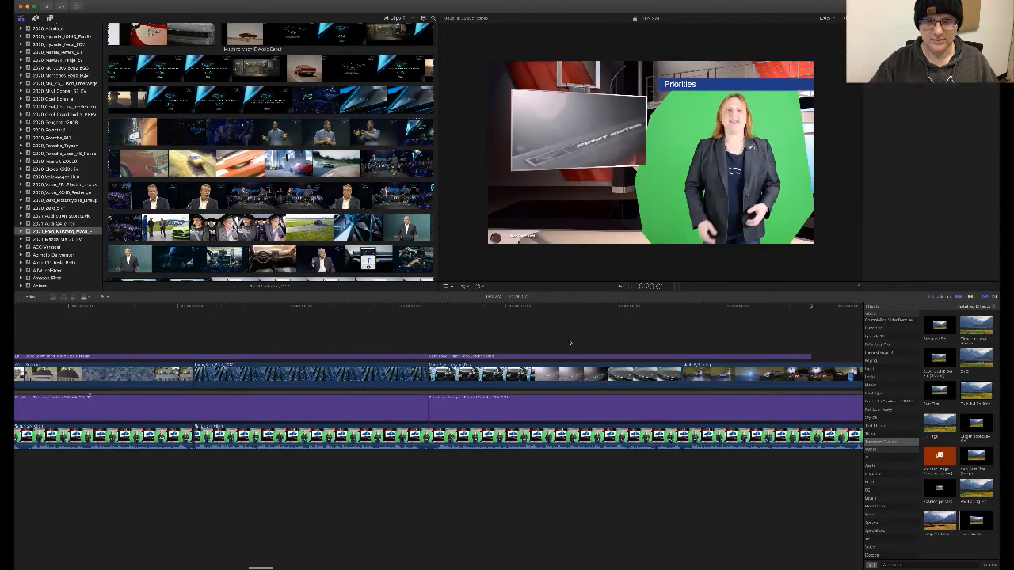
# - Extend the pasted video credit lower third to the end of the Mach-E B-roll
pyautogui.hscroll(6, 569, 343)
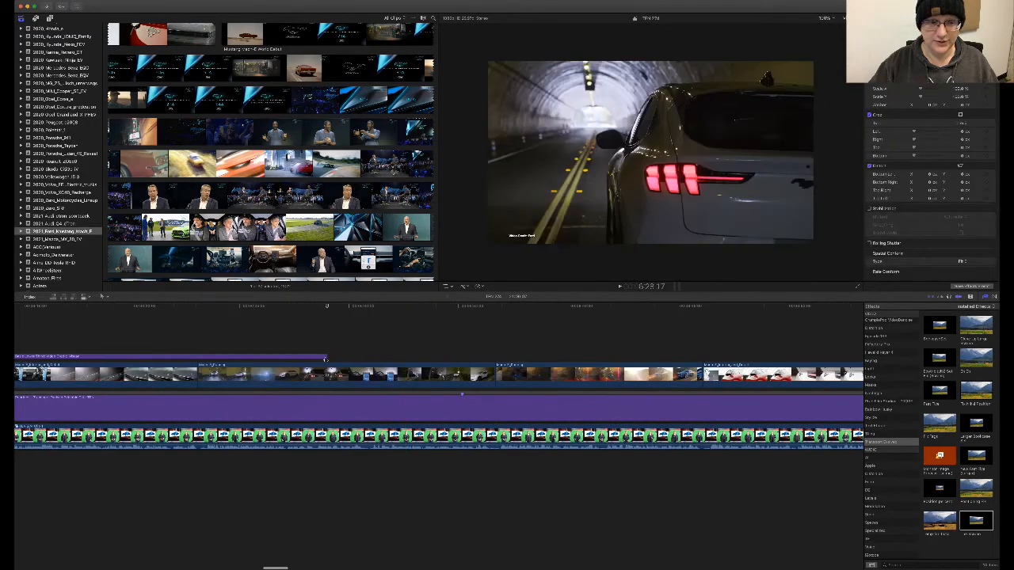
pyautogui.hscroll(6, 702, 354)
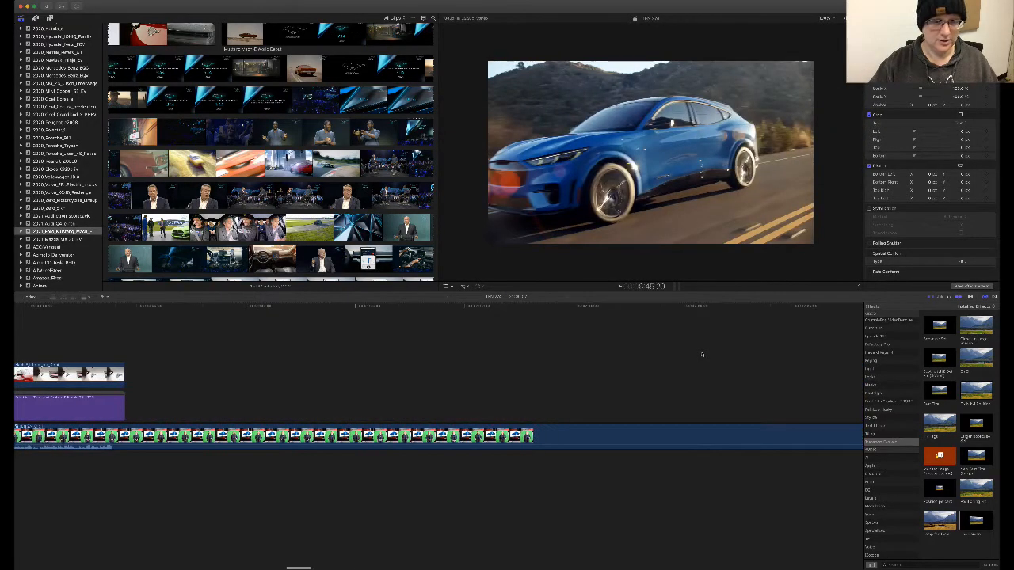
pyautogui.hscroll(-8, 702, 354)
pyautogui.click(121, 359)
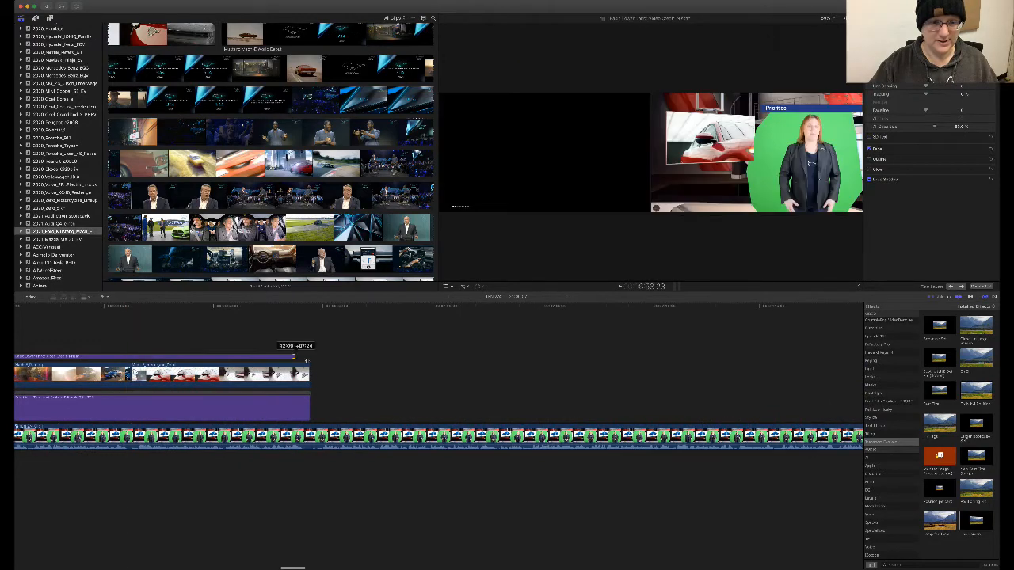
# - Duplicate the Priorities title across the following presenter segment and set its text to "Falling Prices"
pyautogui.click(293, 396)
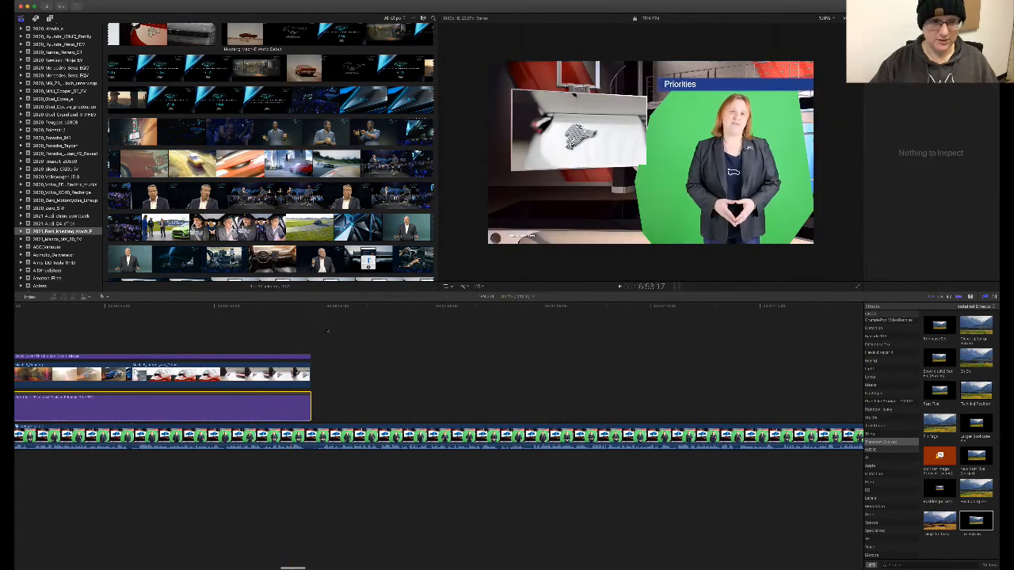
pyautogui.hotkey('alt', 'v')
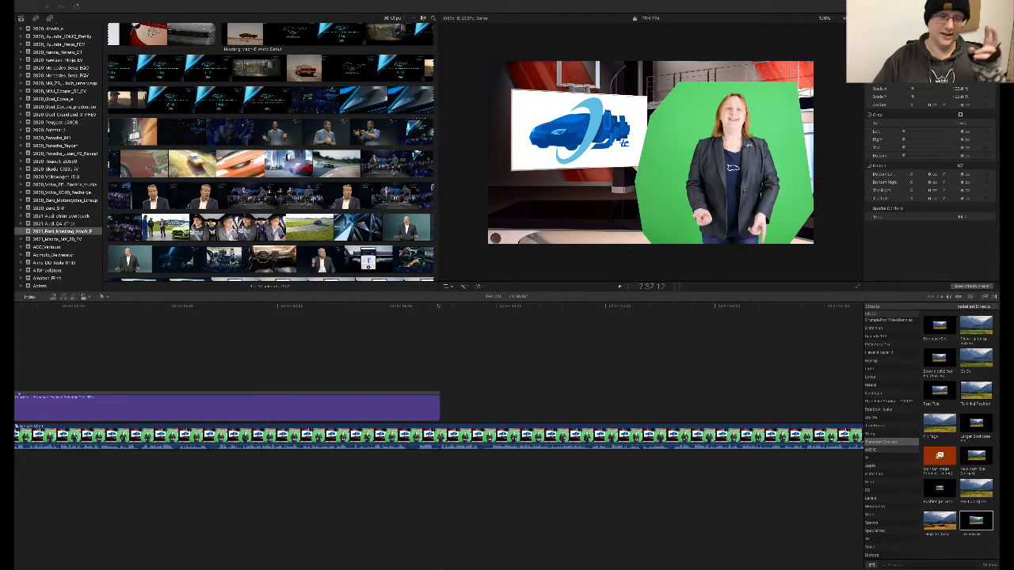
pyautogui.hscroll(-8, 516, 376)
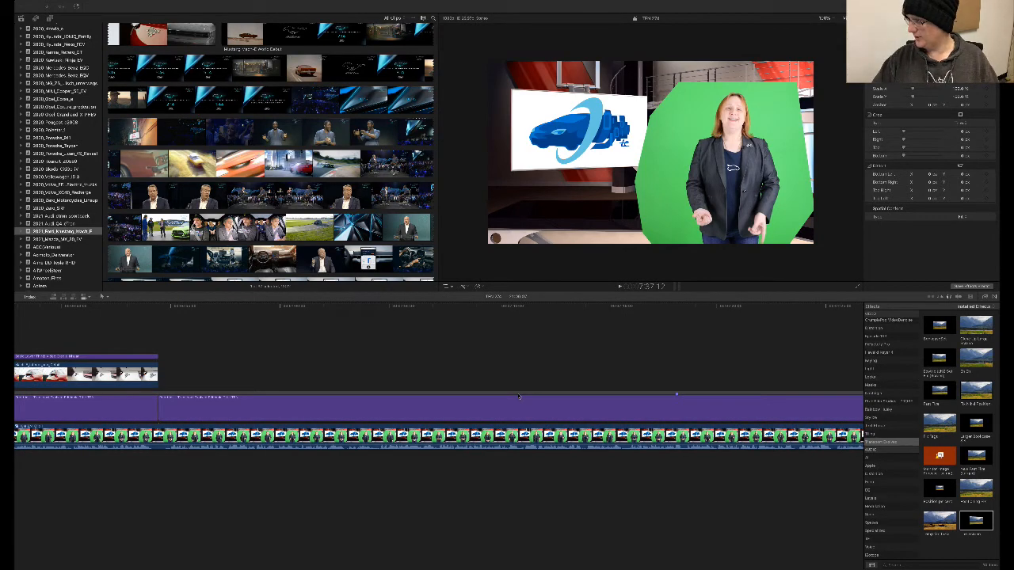
pyautogui.click(519, 396)
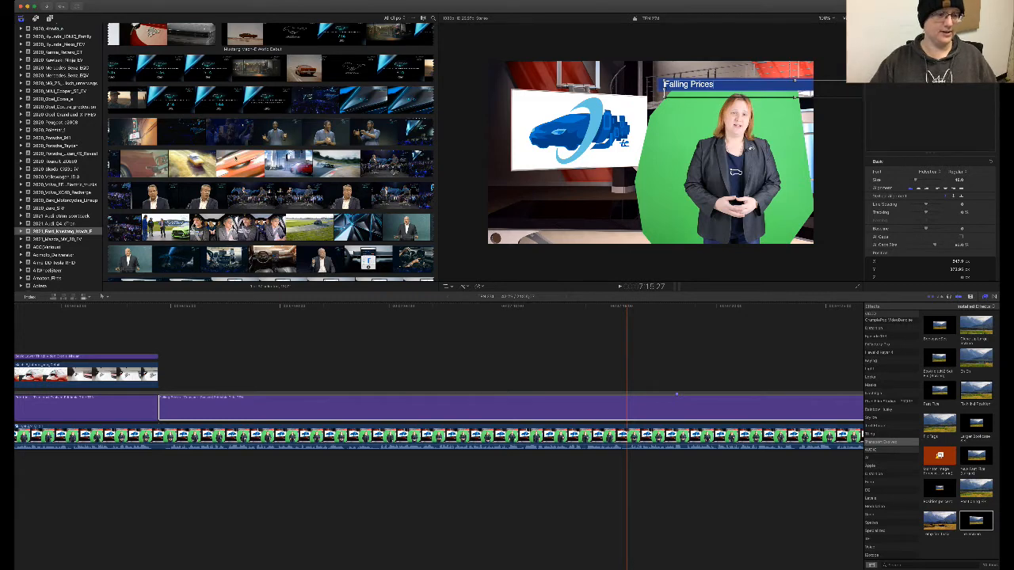
# - Set the playhead to the start of the Falling Prices title and search the current library's events for suitable footage
pyautogui.click(163, 308)
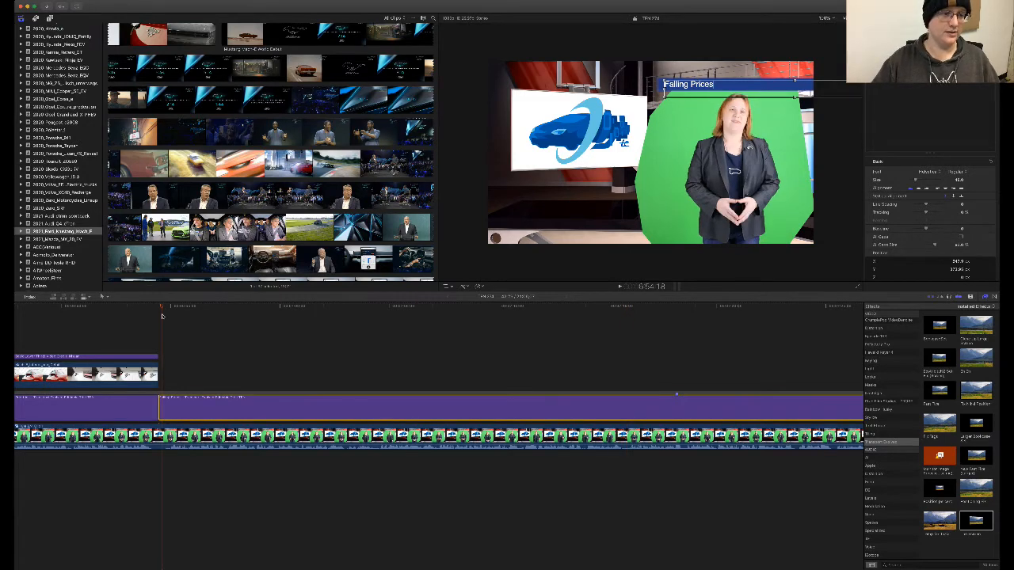
pyautogui.scroll(-10, 55, 183)
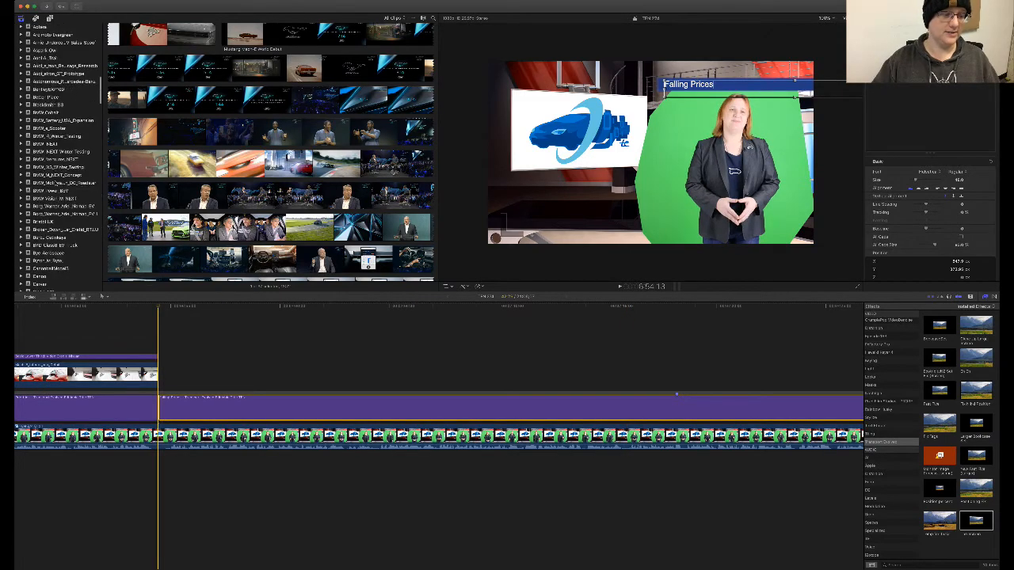
pyautogui.scroll(-10, 55, 183)
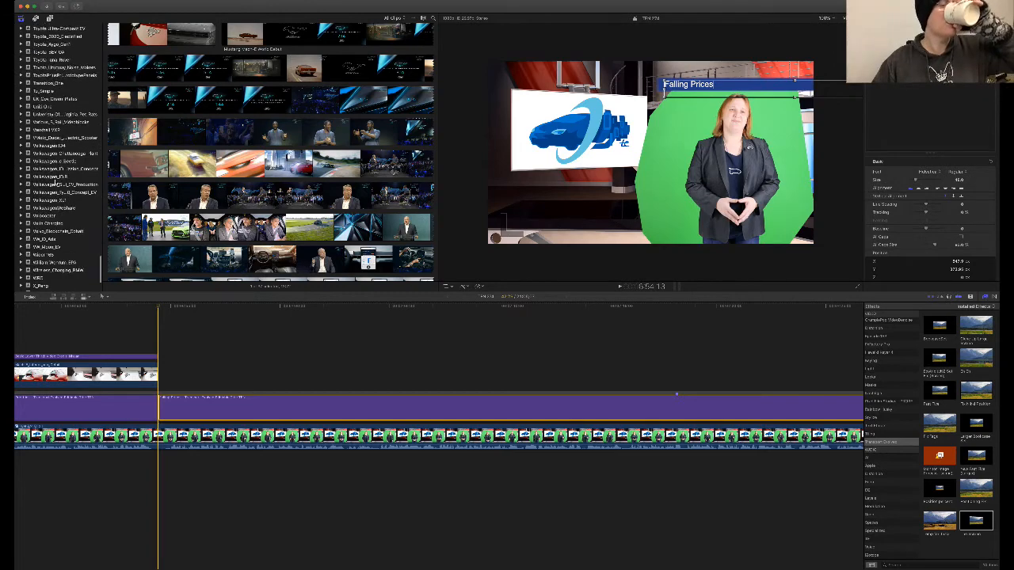
pyautogui.scroll(10, 56, 183)
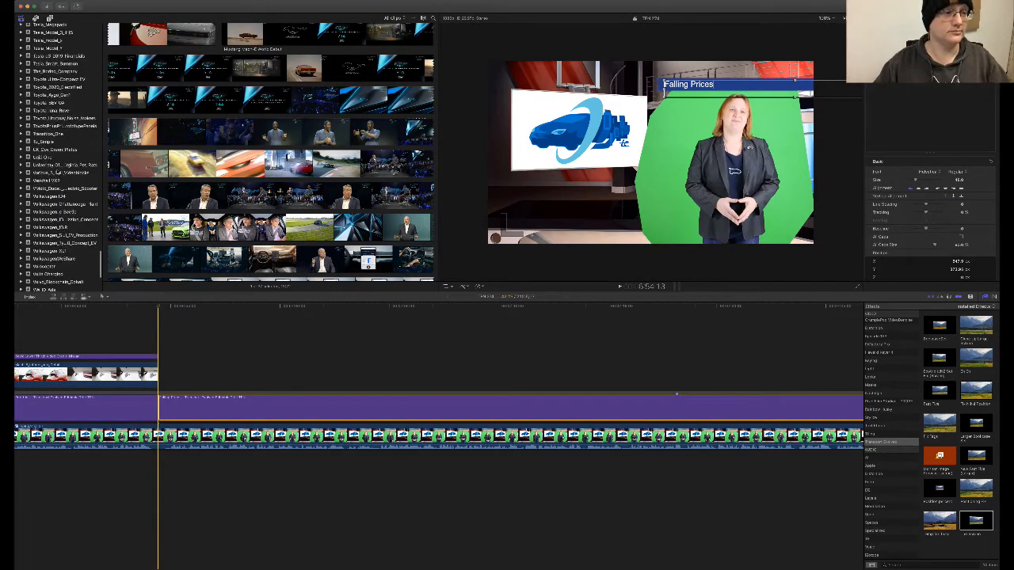
pyautogui.scroll(10, 56, 143)
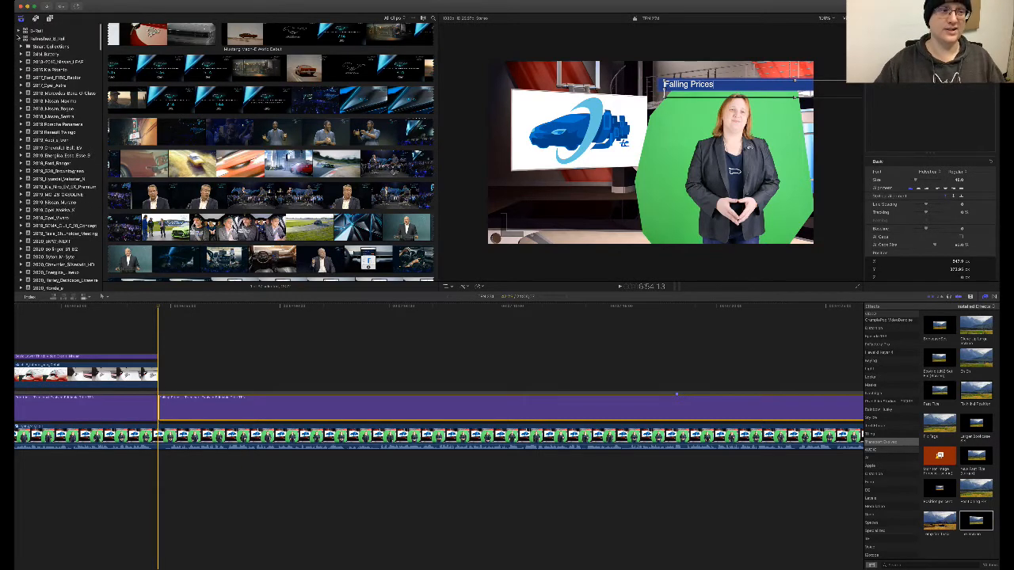
# - Expand the B-Roll library and open its Nissan LEAF event
pyautogui.click(19, 27)
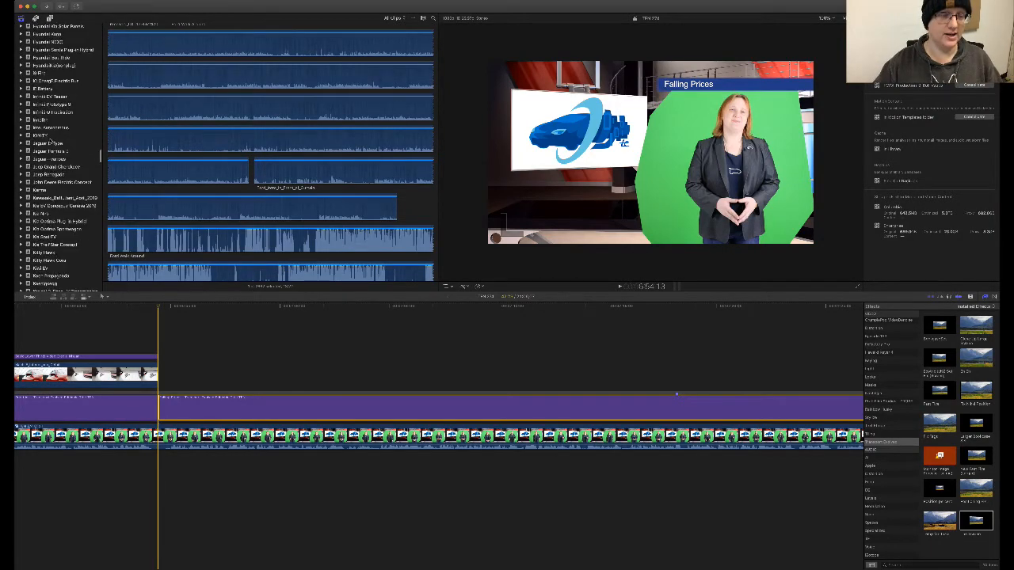
pyautogui.scroll(-5, 80, 201)
pyautogui.scroll(-15, 85, 237)
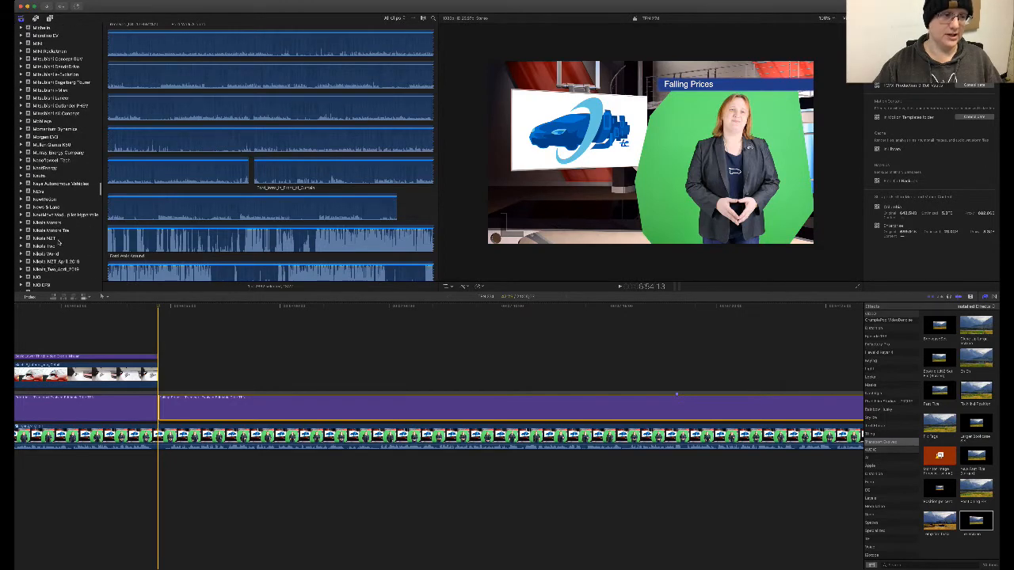
pyautogui.scroll(-8, 58, 255)
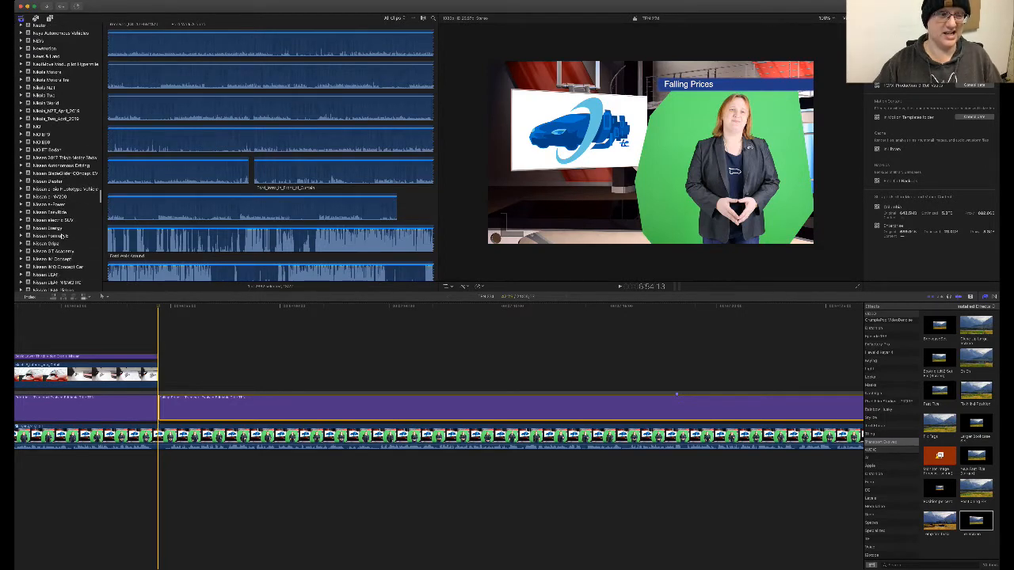
pyautogui.scroll(-5, 57, 222)
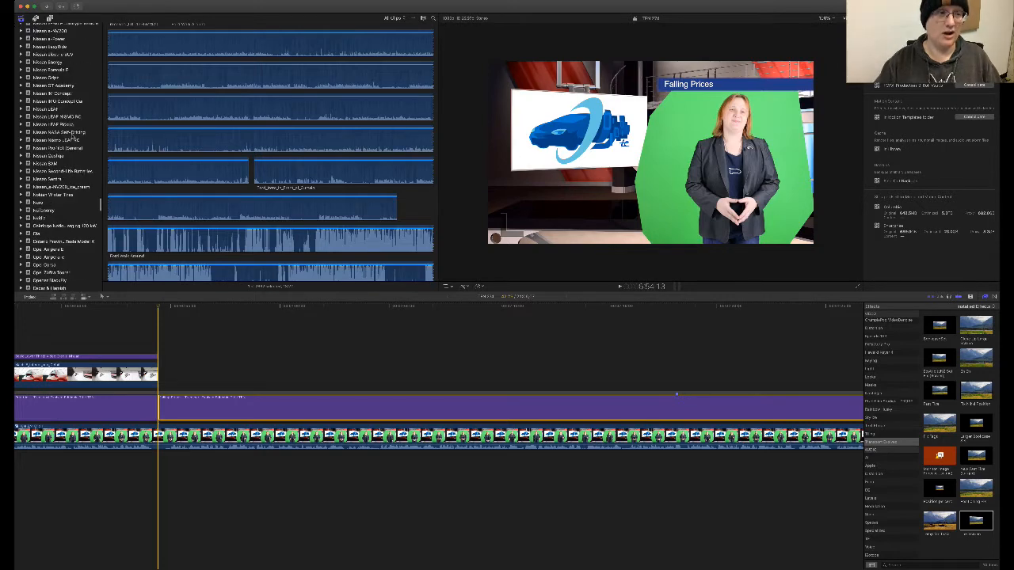
pyautogui.click(81, 110)
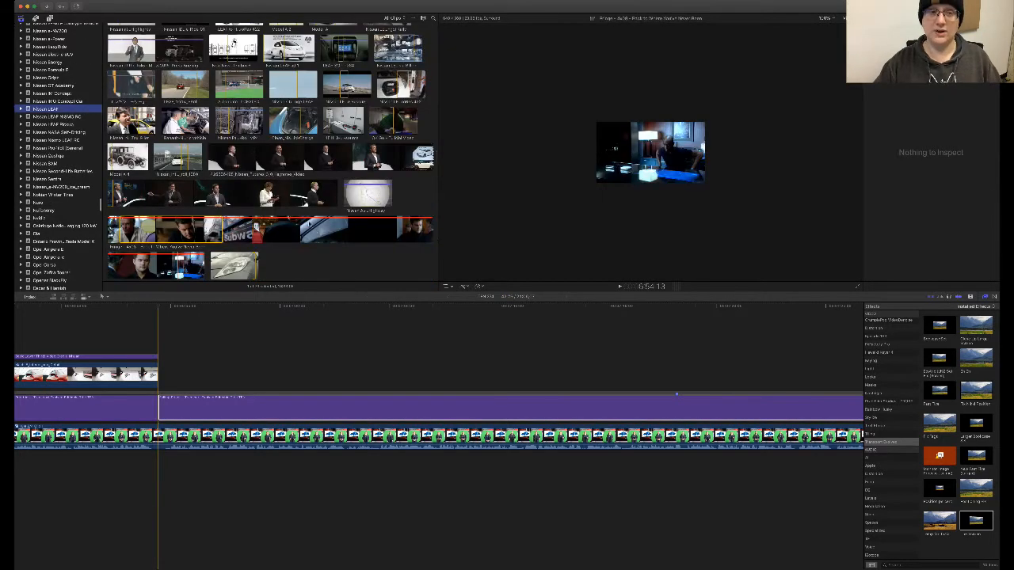
# - Browse the Nissan LEAF event and place a section of the Nissan factory B-roll at the start of the Falling Prices title
pyautogui.scroll(15, 385, 115)
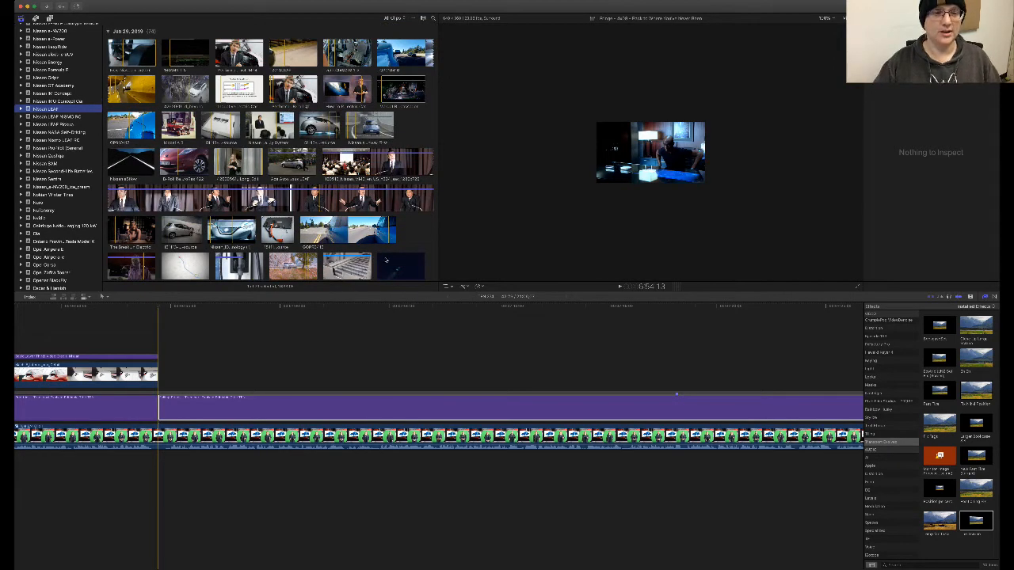
pyautogui.click(370, 210)
pyautogui.press('super+equal')
pyautogui.press('super+equal')
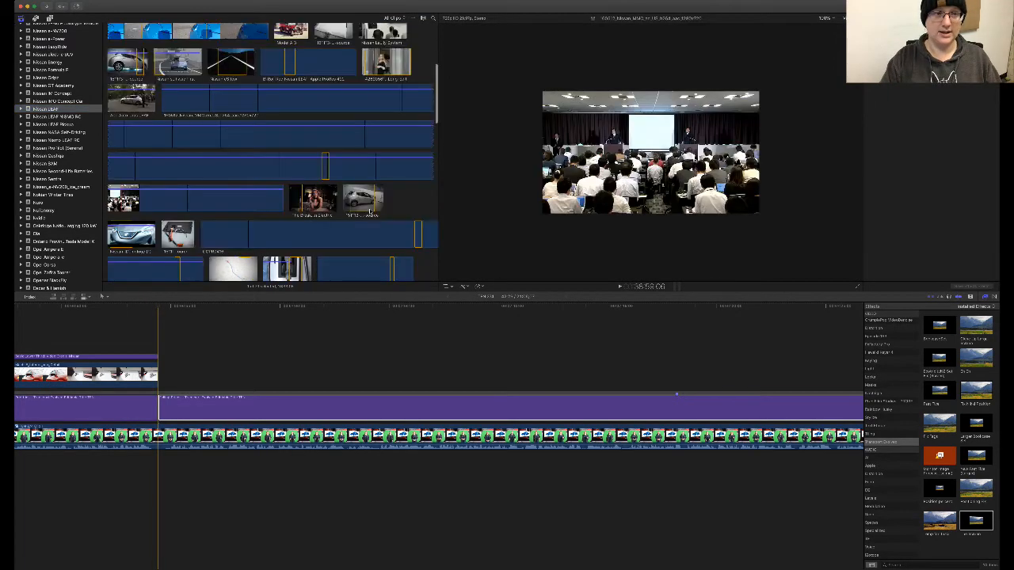
pyautogui.press('super+minus')
pyautogui.press('super+minus')
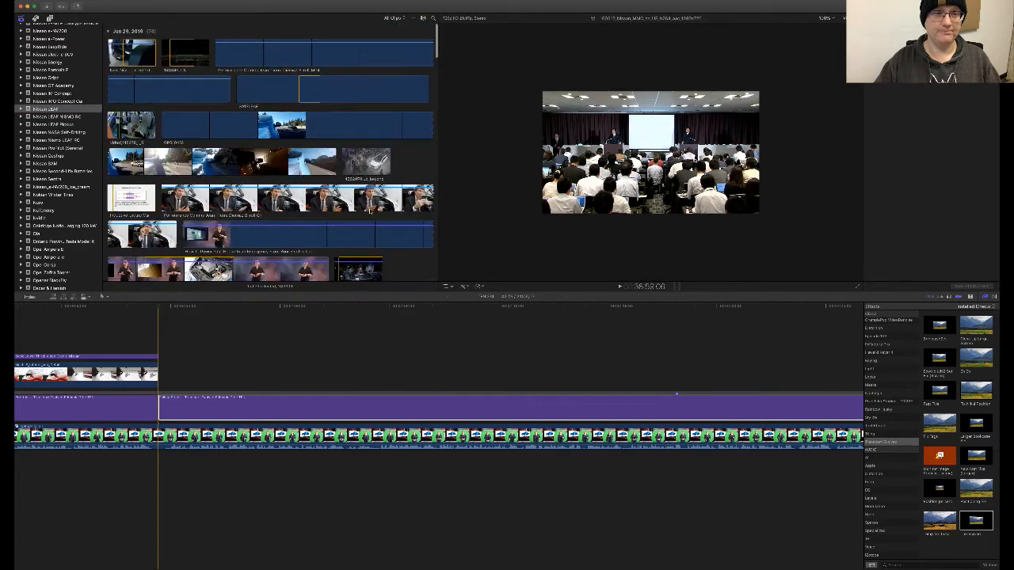
pyautogui.scroll(-10, 370, 211)
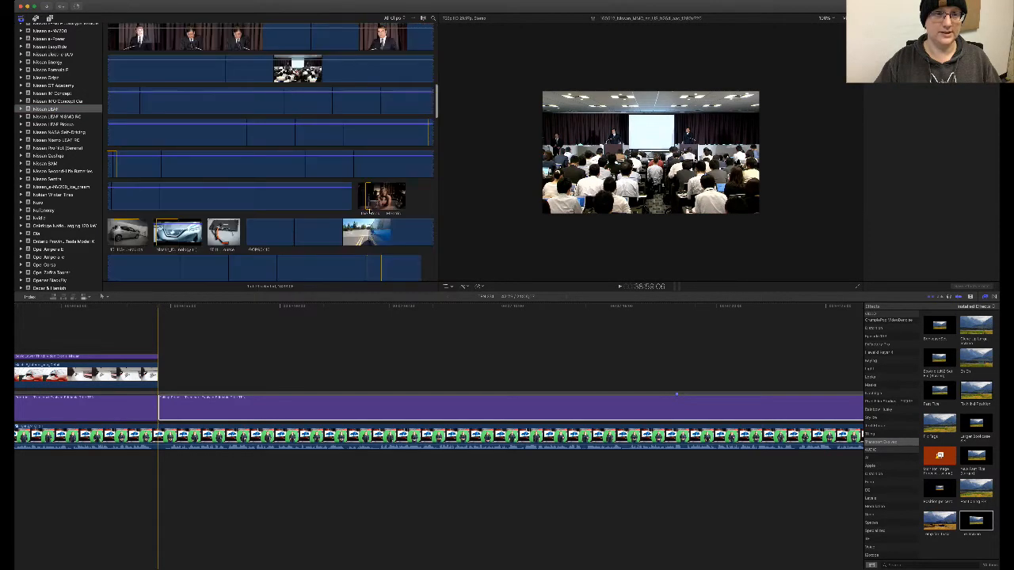
pyautogui.scroll(-5, 370, 211)
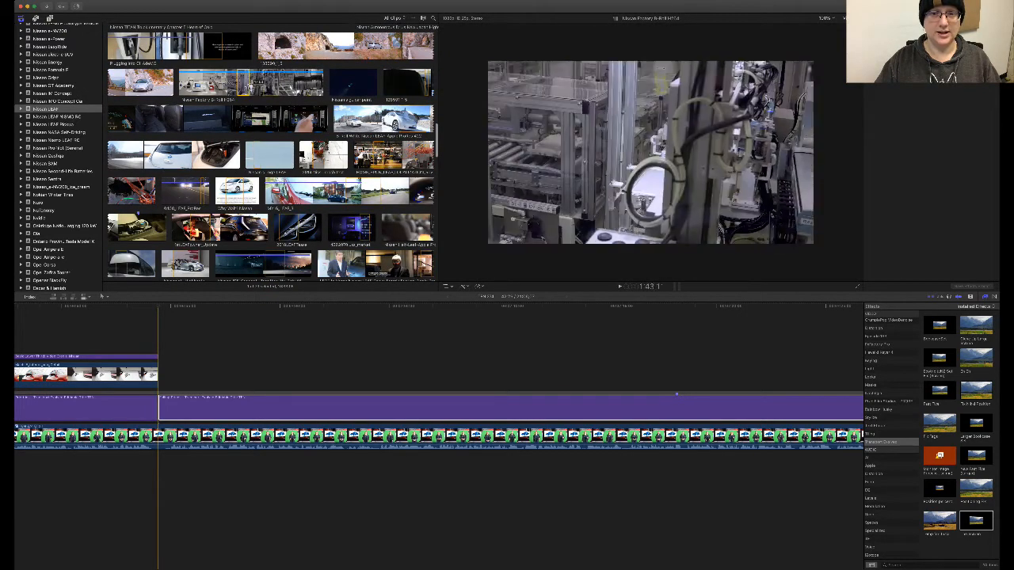
pyautogui.moveTo(249, 82); pyautogui.dragTo(168, 372)
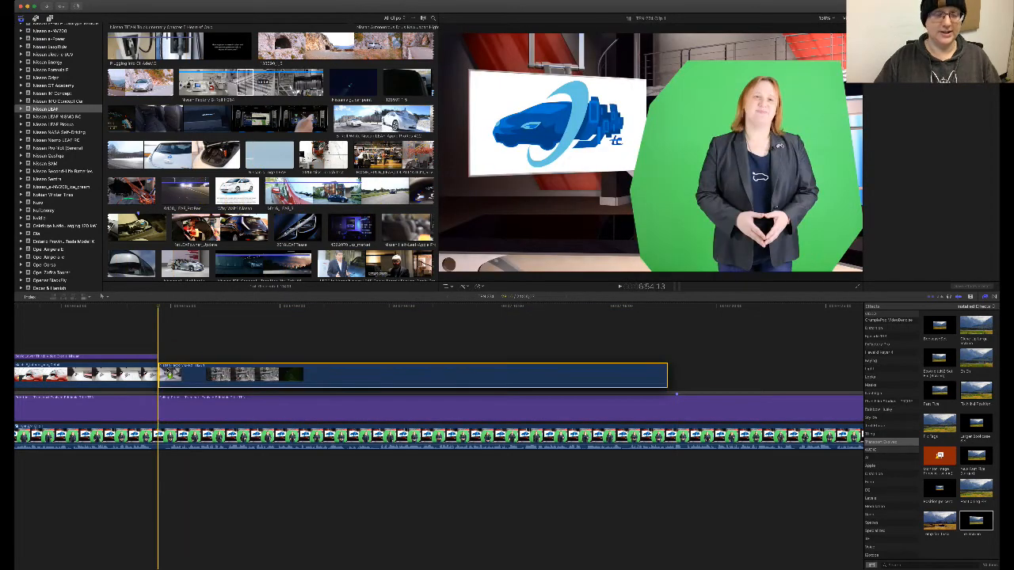
# - Detach the audio from the first factory clip and delete it
pyautogui.hotkey('ctrl', 'shift', 's')
pyautogui.click(371, 458)
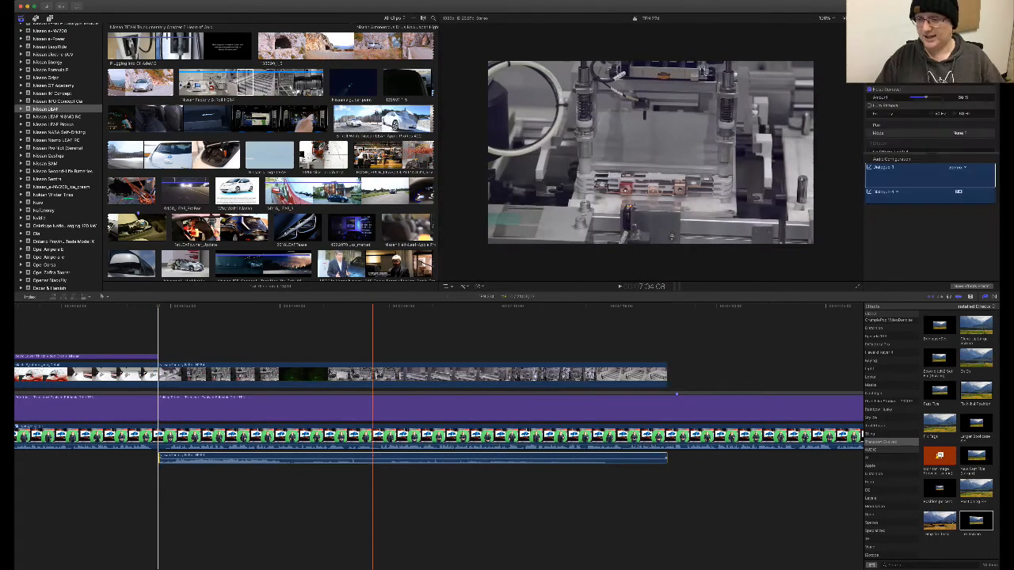
pyautogui.press('Delete')
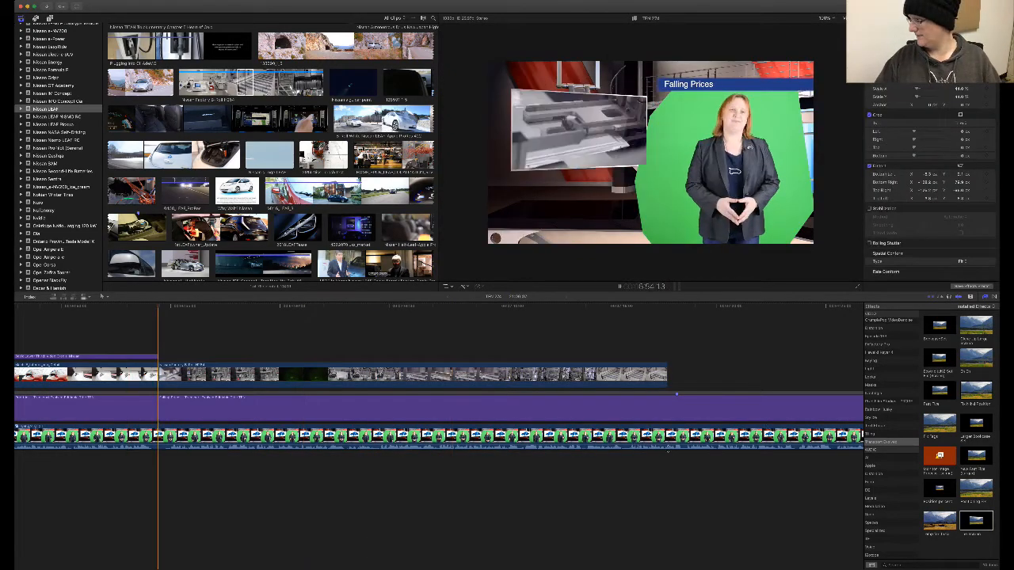
# - Play the Falling Prices segment to find the cut point and split the first factory clip shortly after the playhead
pyautogui.press('space')
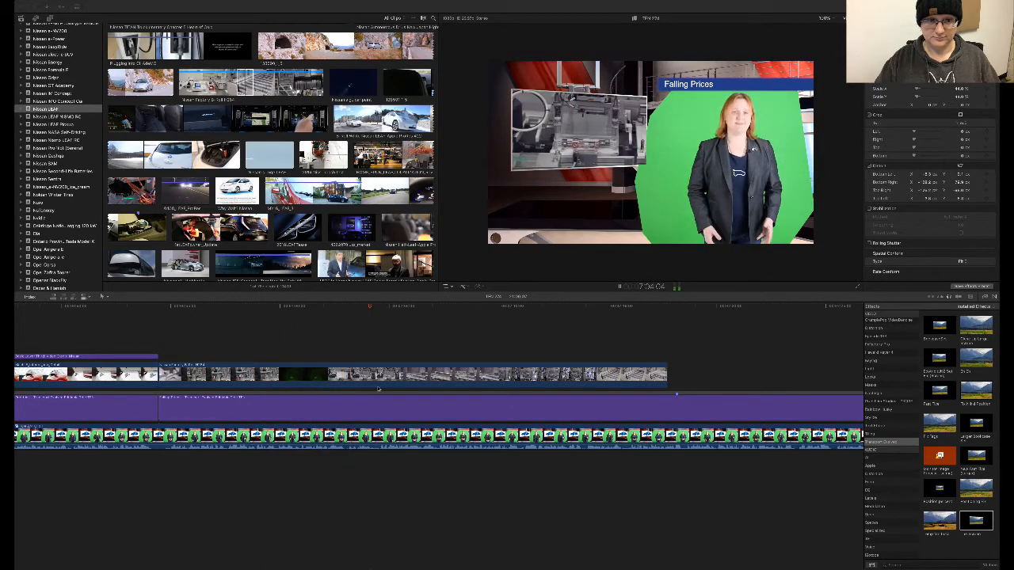
pyautogui.click(377, 331)
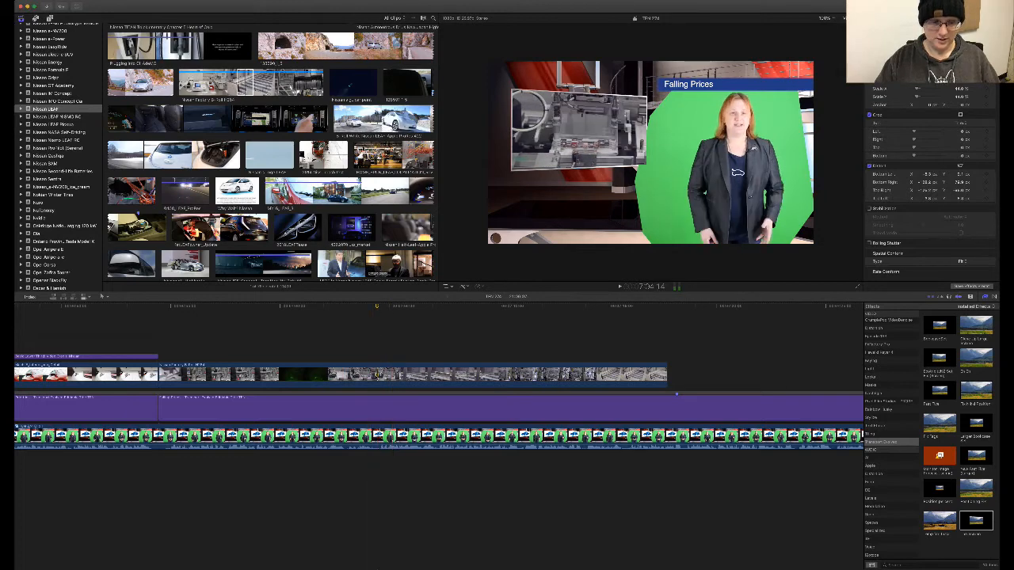
pyautogui.click(437, 384)
pyautogui.press('super+b')
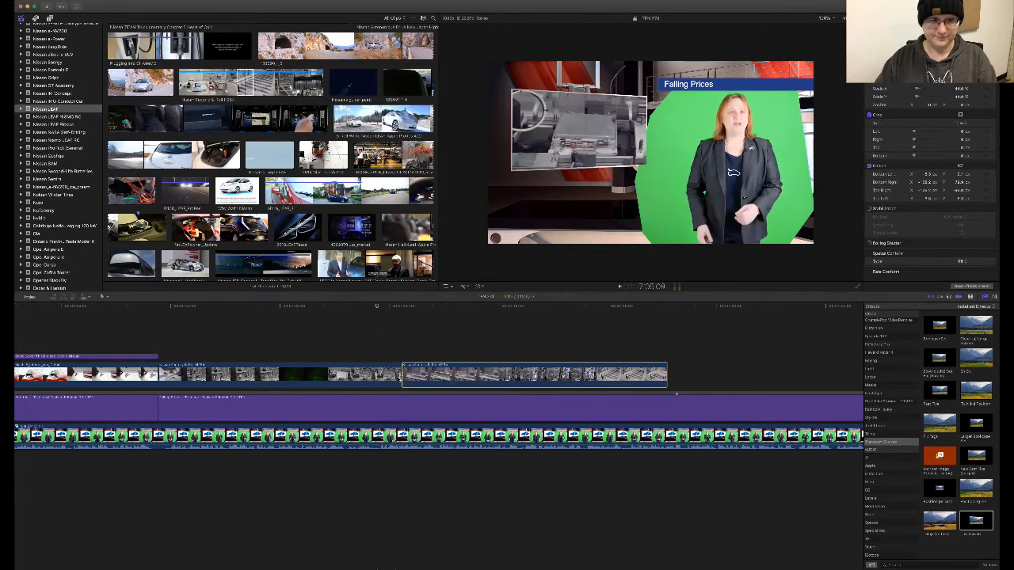
# - Fit the first factory piece between the Falling Prices title's start and the playhead, and delete the leftover piece
pyautogui.moveTo(402, 383); pyautogui.dragTo(370, 378)
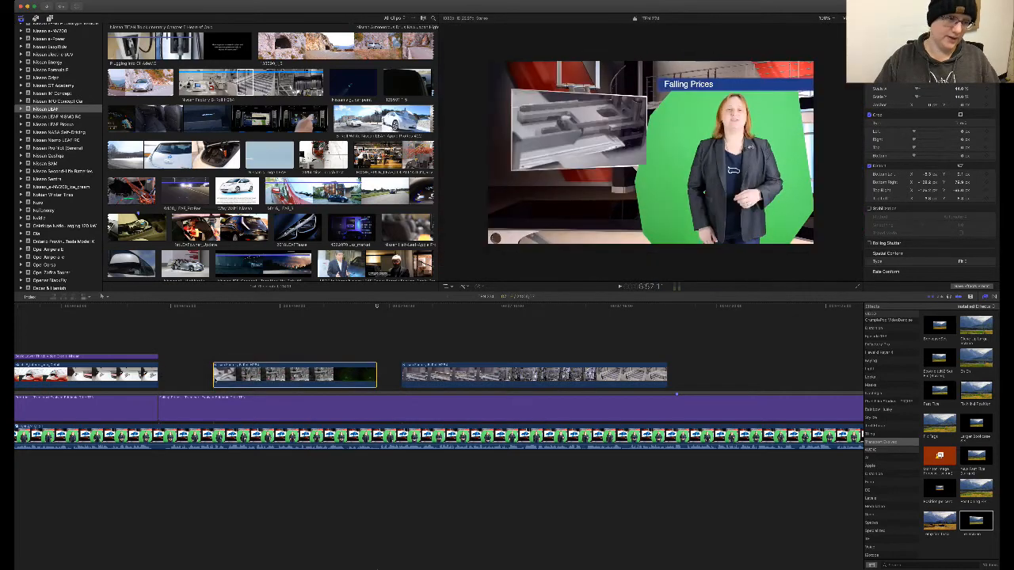
pyautogui.moveTo(212, 382); pyautogui.dragTo(158, 382)
pyautogui.click(536, 375)
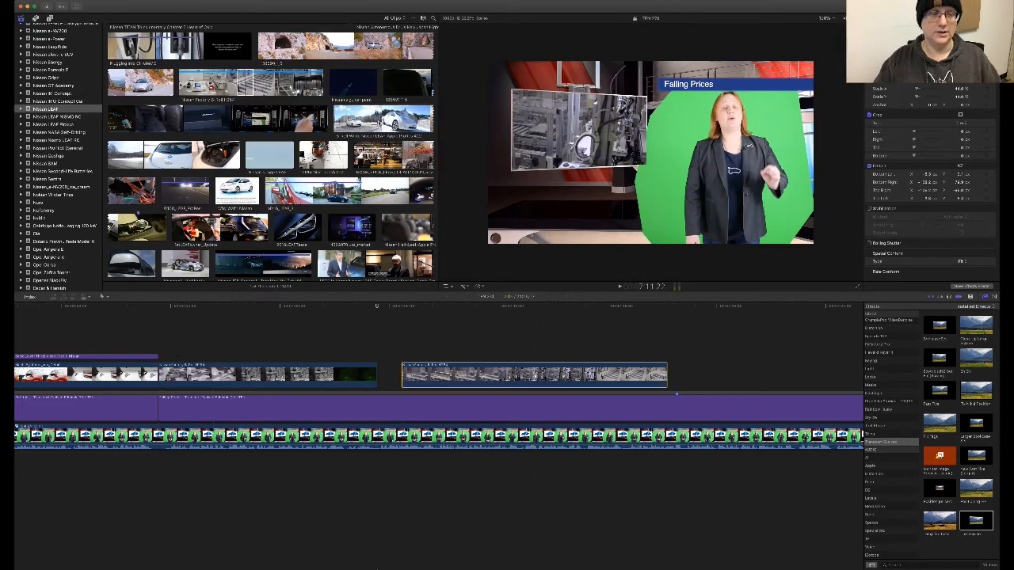
pyautogui.press('Delete')
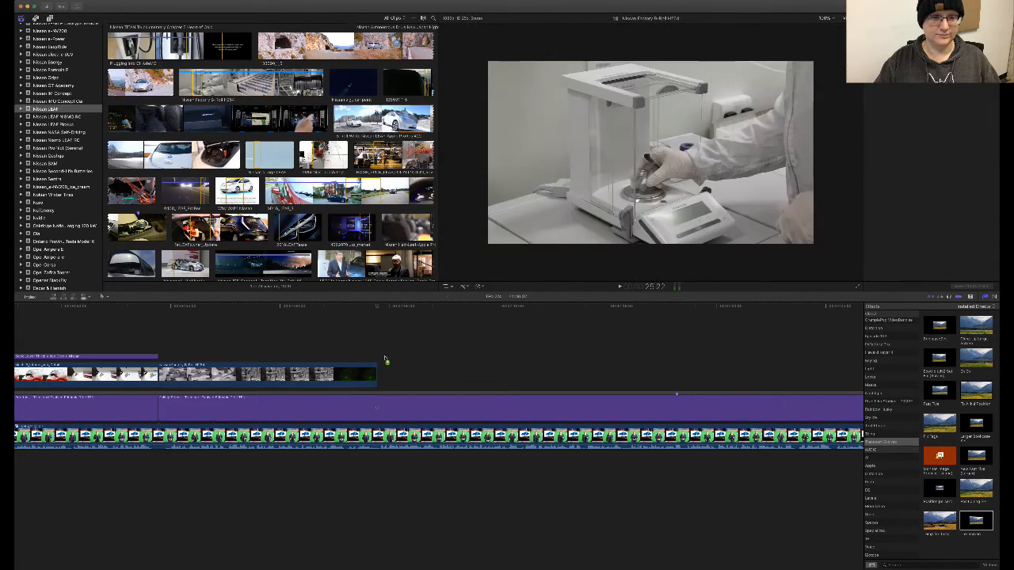
# - Place the laboratory section of the factory B-roll after the first clip, play it, and trim its end to the playhead
pyautogui.moveTo(385, 360); pyautogui.dragTo(378, 364)
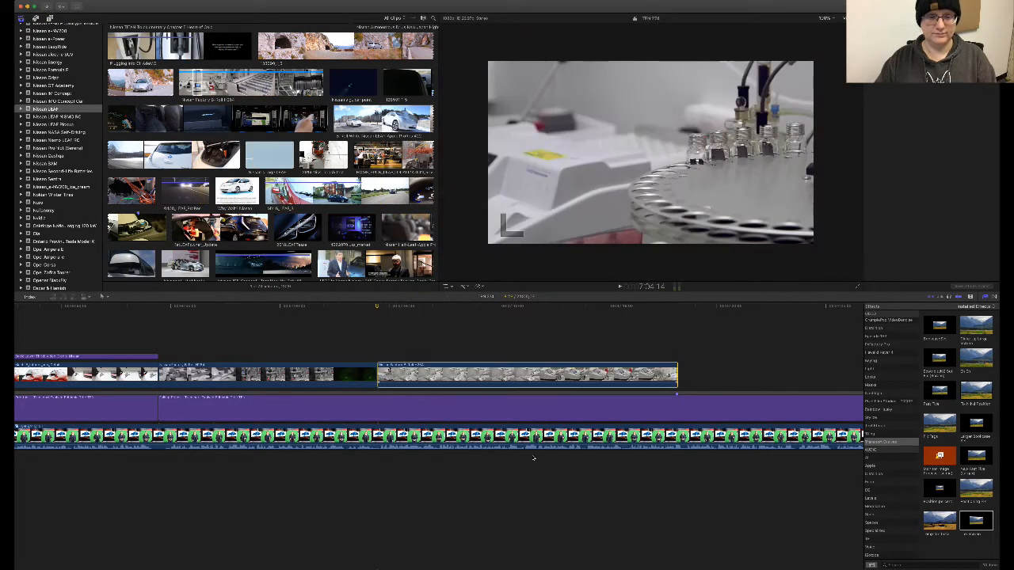
pyautogui.click(533, 458)
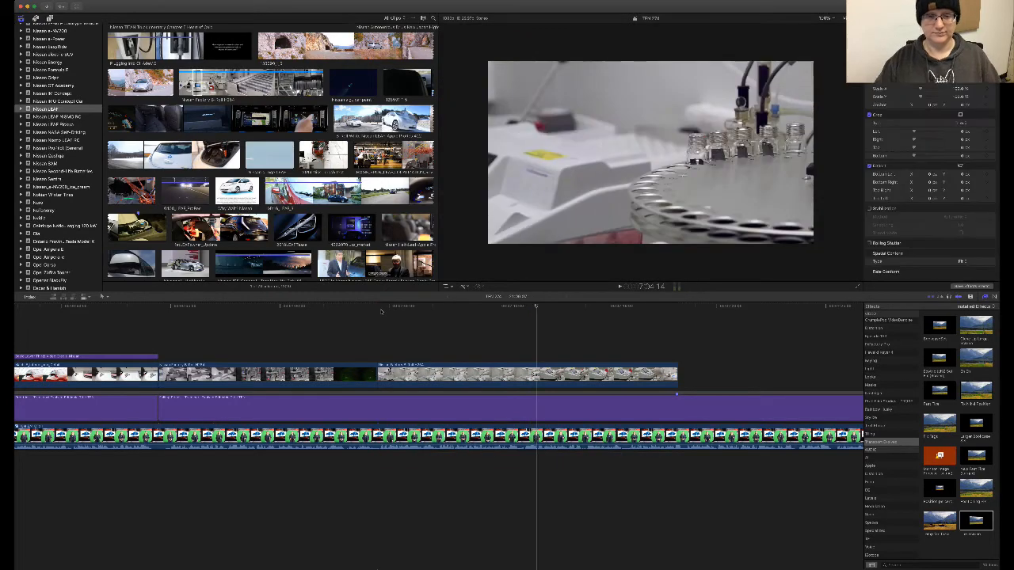
pyautogui.press('space')
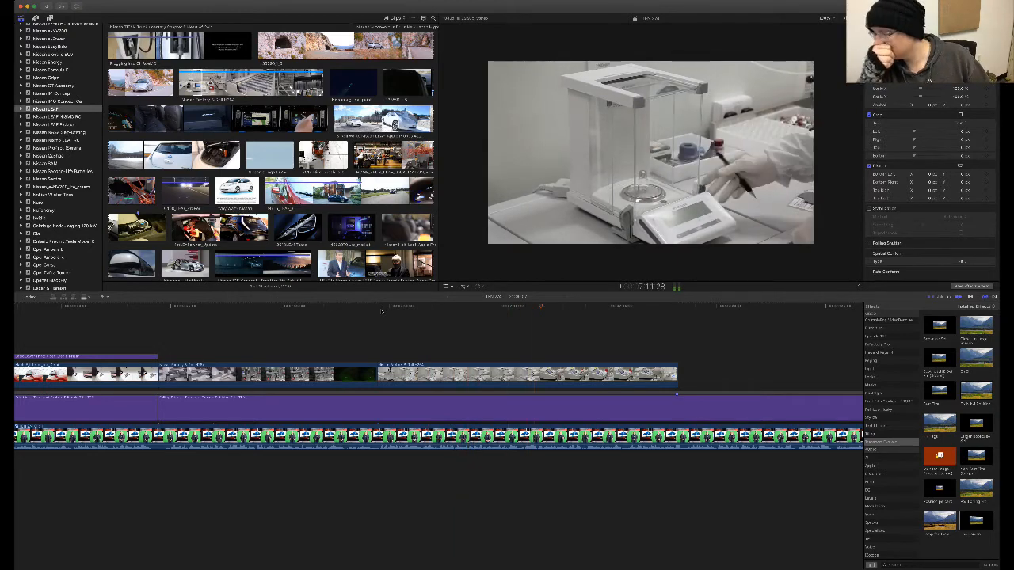
pyautogui.hscroll(5, 414, 301)
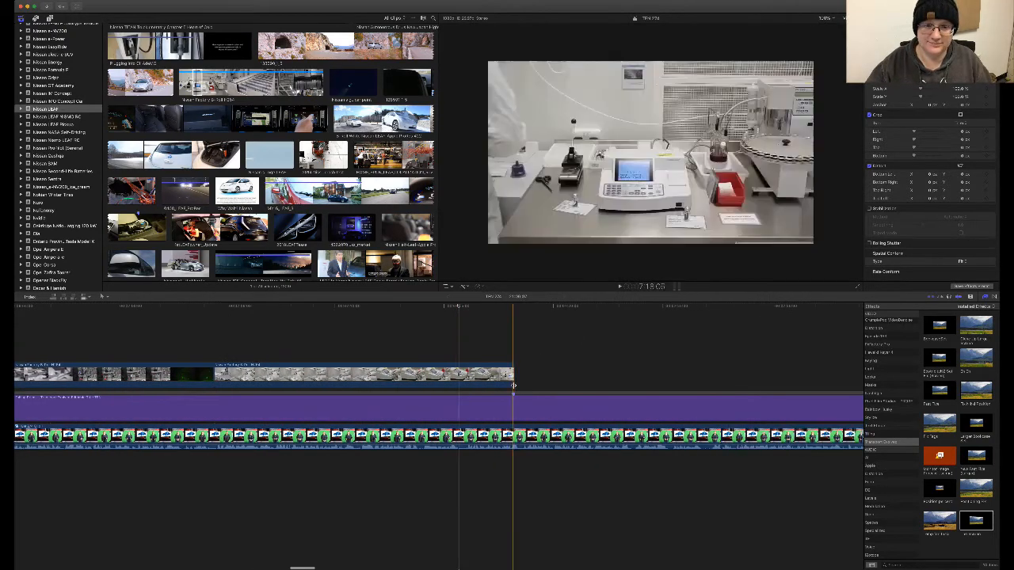
pyautogui.moveTo(514, 374); pyautogui.dragTo(457, 373)
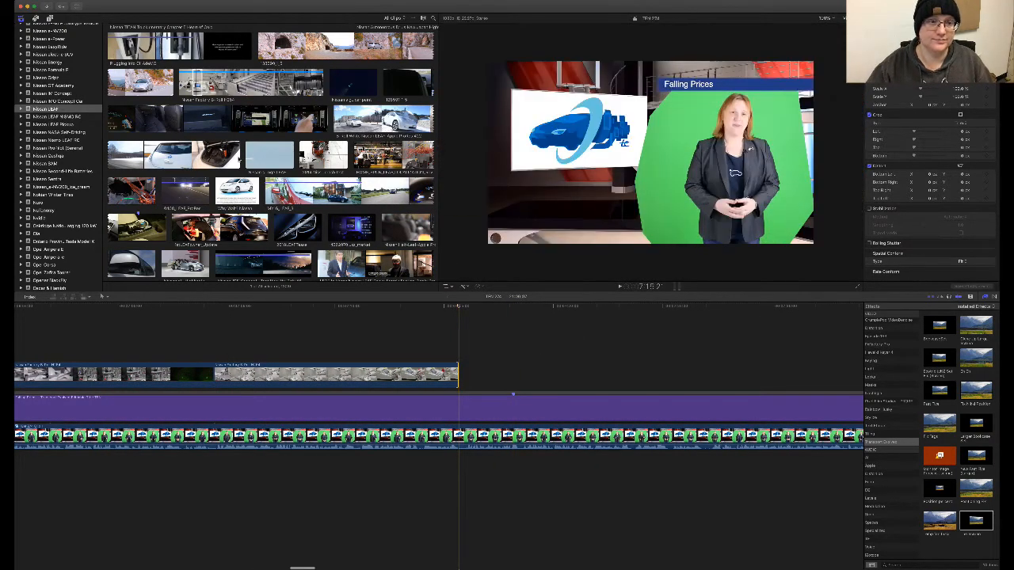
# - Append the robot assembly section of the factory B-roll directly after the laboratory clip
pyautogui.hscroll(6, 577, 330)
pyautogui.hscroll(12, 577, 330)
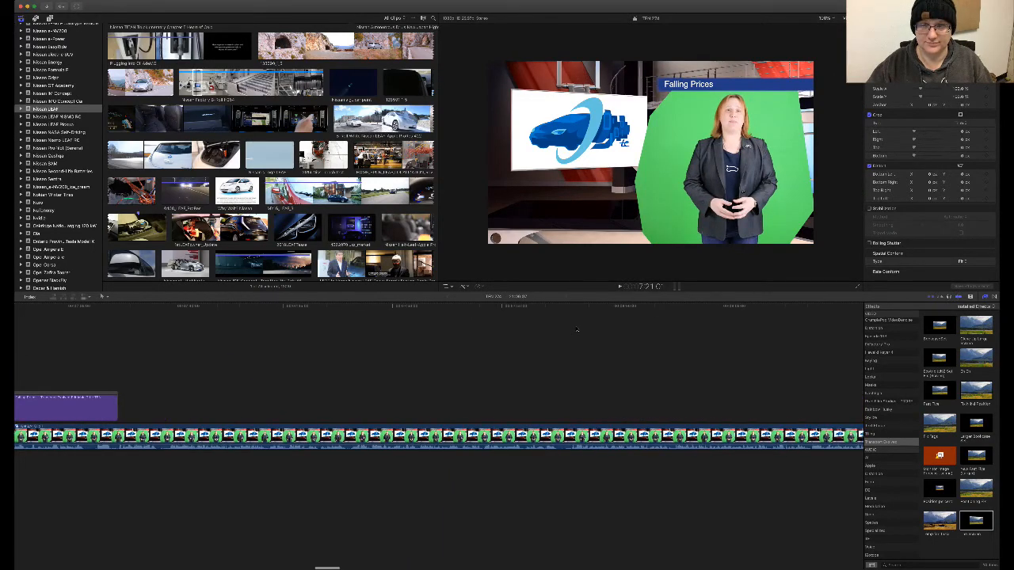
pyautogui.hscroll(-7, 577, 330)
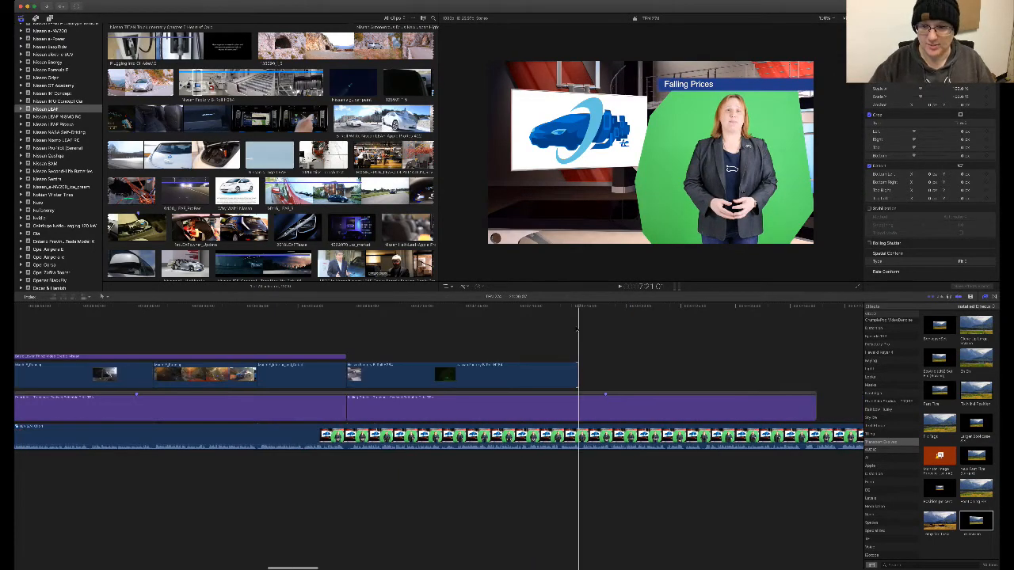
pyautogui.hscroll(15, 576, 330)
pyautogui.hscroll(-15, 577, 330)
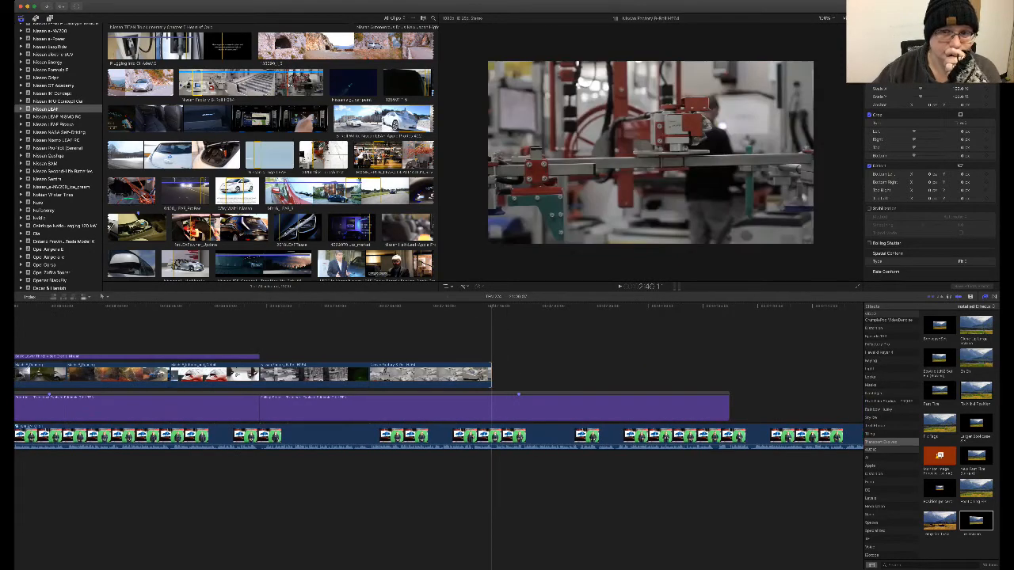
pyautogui.moveTo(288, 83); pyautogui.dragTo(525, 380)
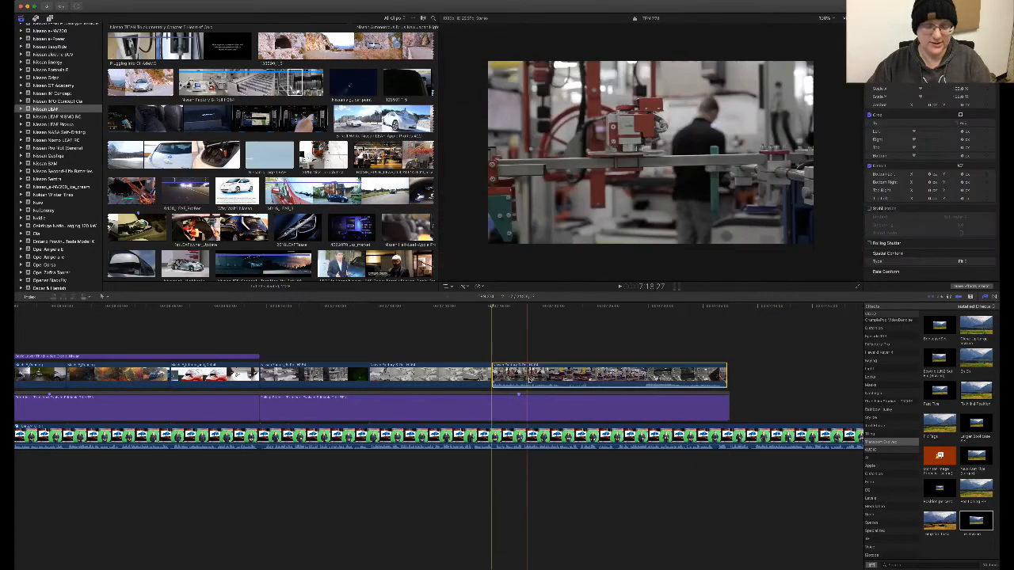
# - Detach the audio from the robot assembly clip and delete it
pyautogui.hotkey('ctrl', 'shift', 's')
pyautogui.click(565, 458)
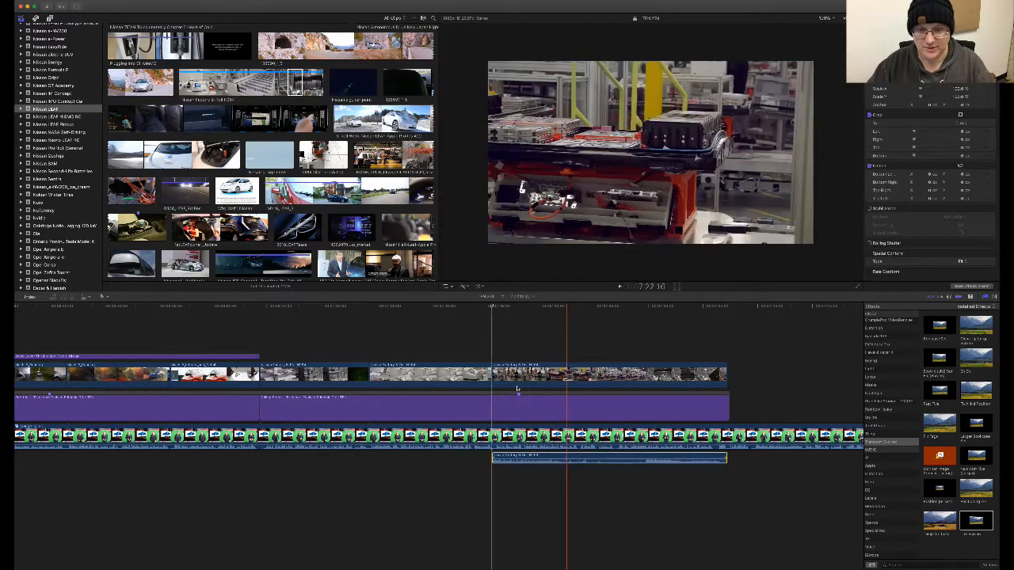
pyautogui.press('Delete')
# - Play through the robot assembly clip, split it at the wide assembly line shot, and delete the part after the cut
pyautogui.press('space')
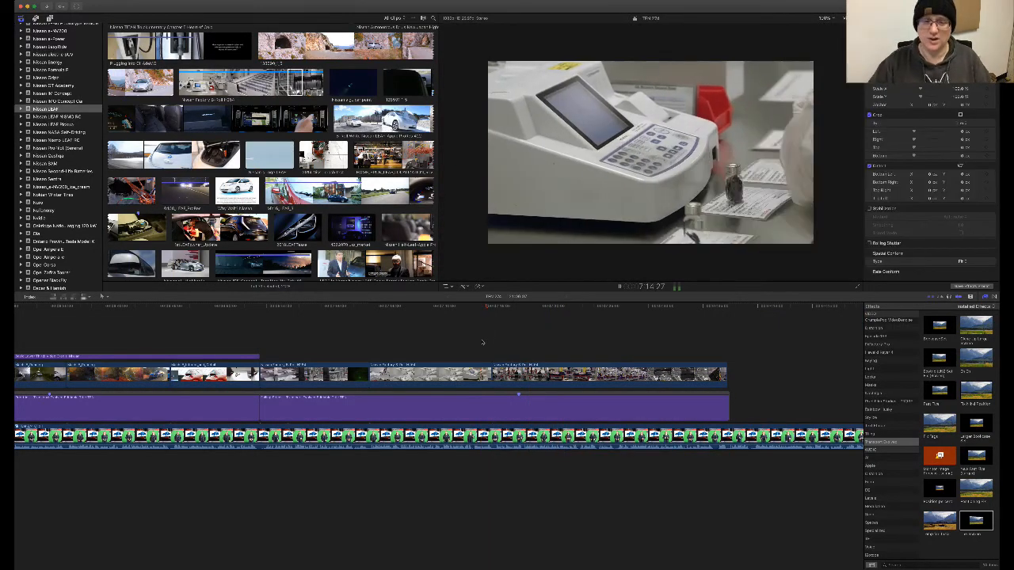
pyautogui.hscroll(5, 482, 342)
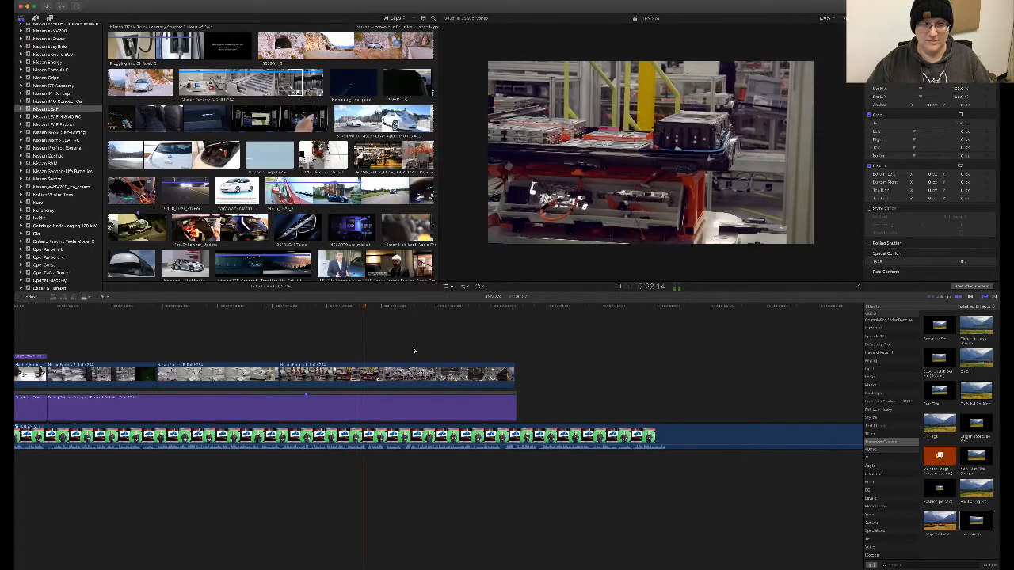
pyautogui.hscroll(2, 419, 348)
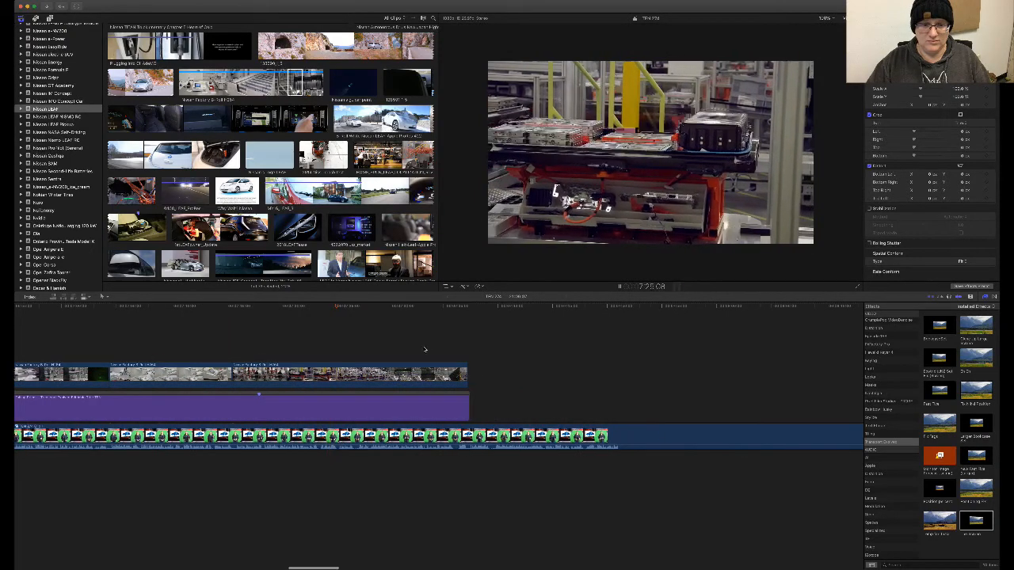
pyautogui.press('space')
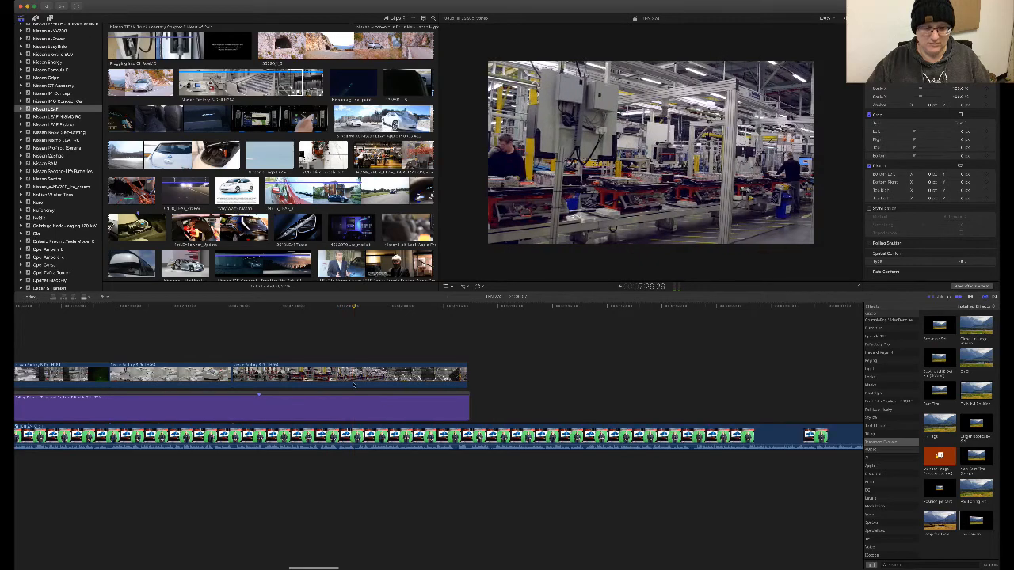
pyautogui.click(353, 386)
pyautogui.press('super+b')
pyautogui.press('space')
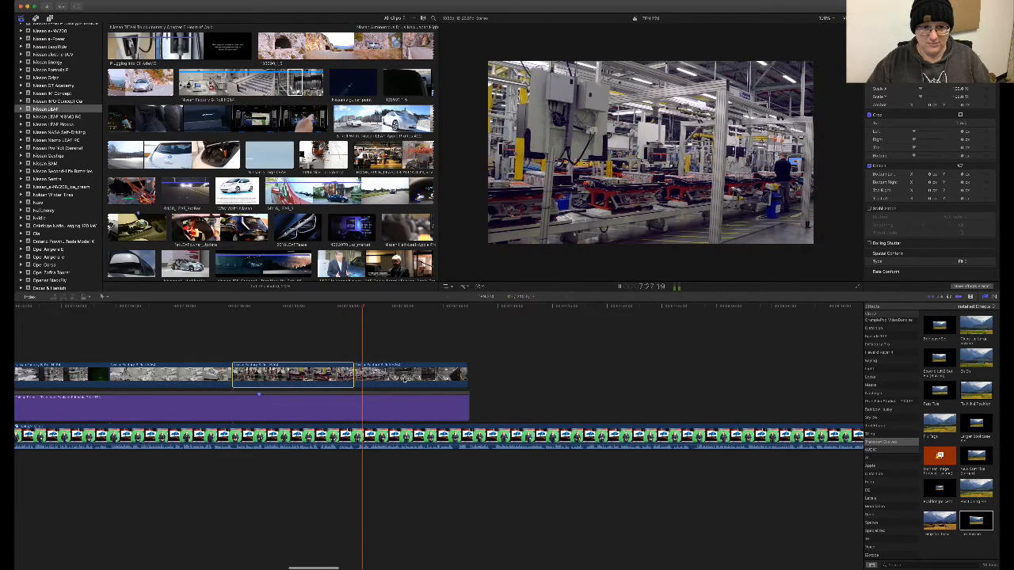
pyautogui.click(427, 380)
pyautogui.press('Delete')
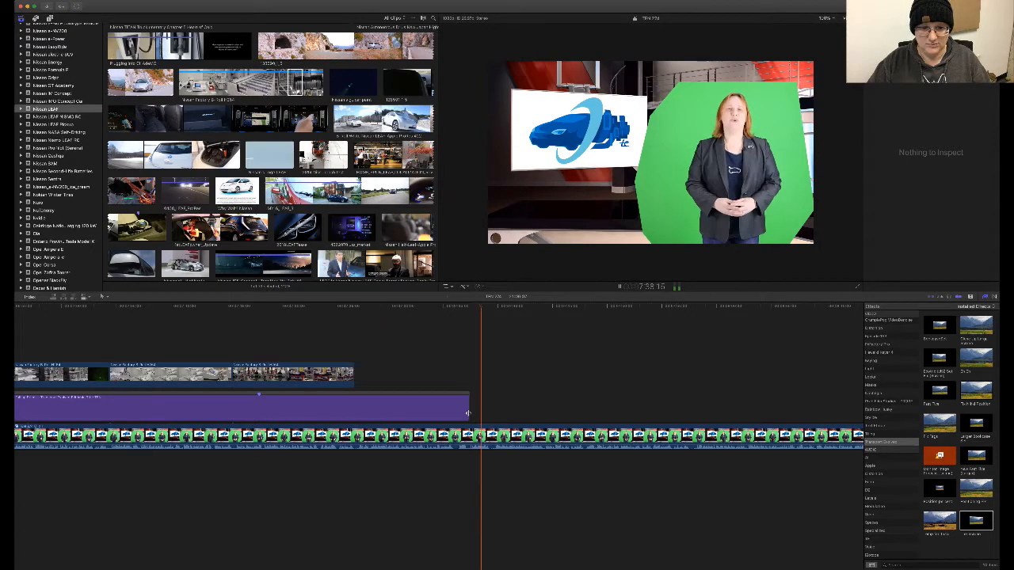
# - Extend the Falling Prices title to the segment's end and fill the B-roll gap with another factory section trimmed to match
pyautogui.press('space')
pyautogui.moveTo(469, 411); pyautogui.dragTo(489, 411)
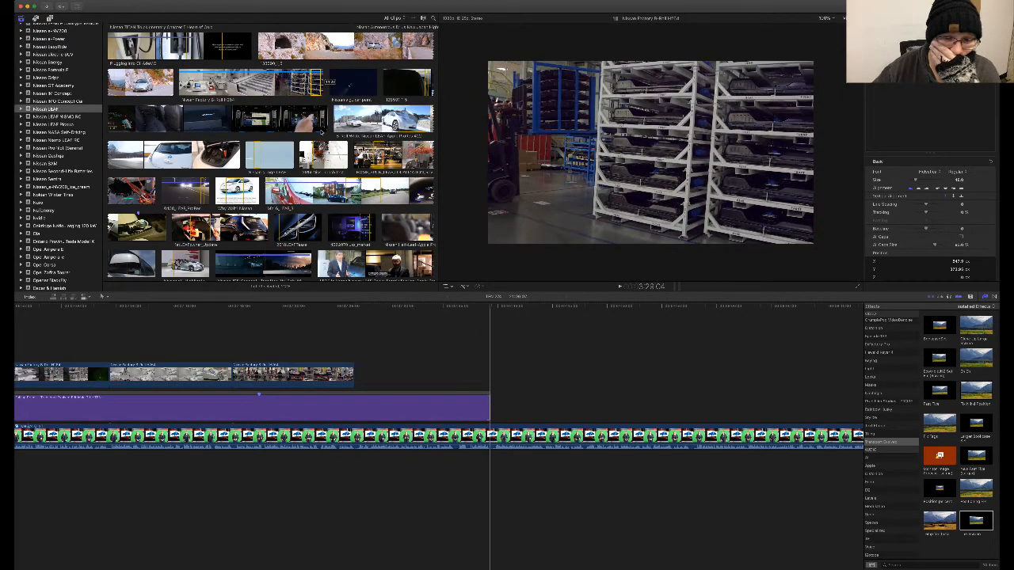
pyautogui.moveTo(320, 85); pyautogui.dragTo(348, 374)
pyautogui.moveTo(514, 374); pyautogui.dragTo(489, 374)
# - Detach the audio from the last factory clip and delete it
pyautogui.hotkey('ctrl', 'shift', 's')
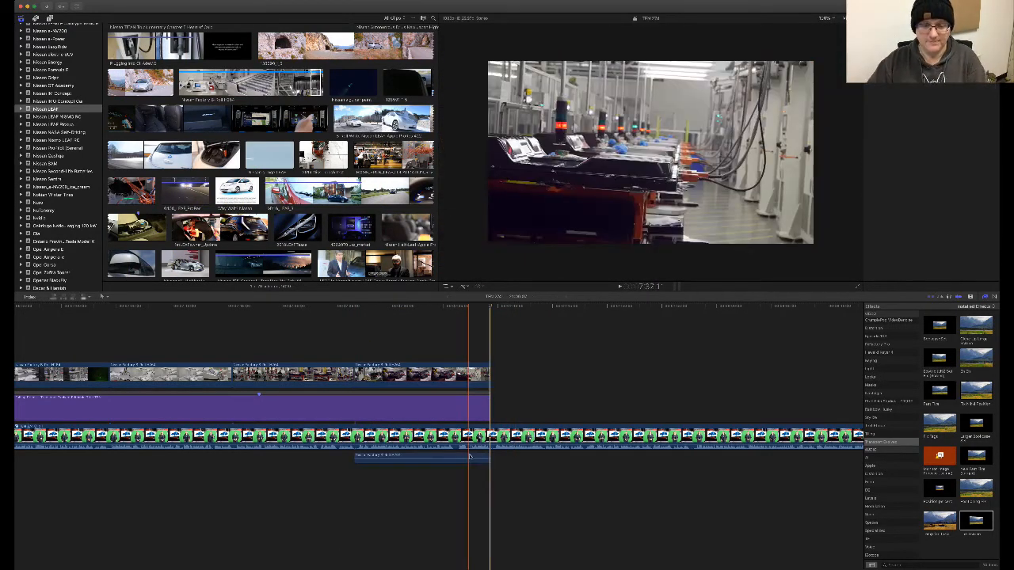
pyautogui.click(471, 455)
pyautogui.press('Delete')
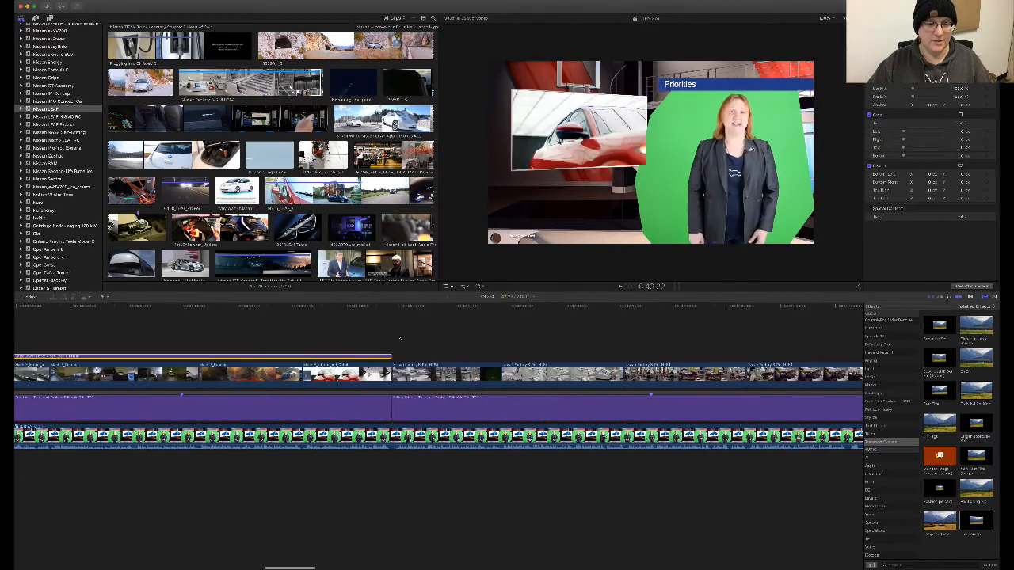
# - Paste the video credit lower third at the start of the factory B-roll and extend it to the last clip's end
pyautogui.press('super+v')
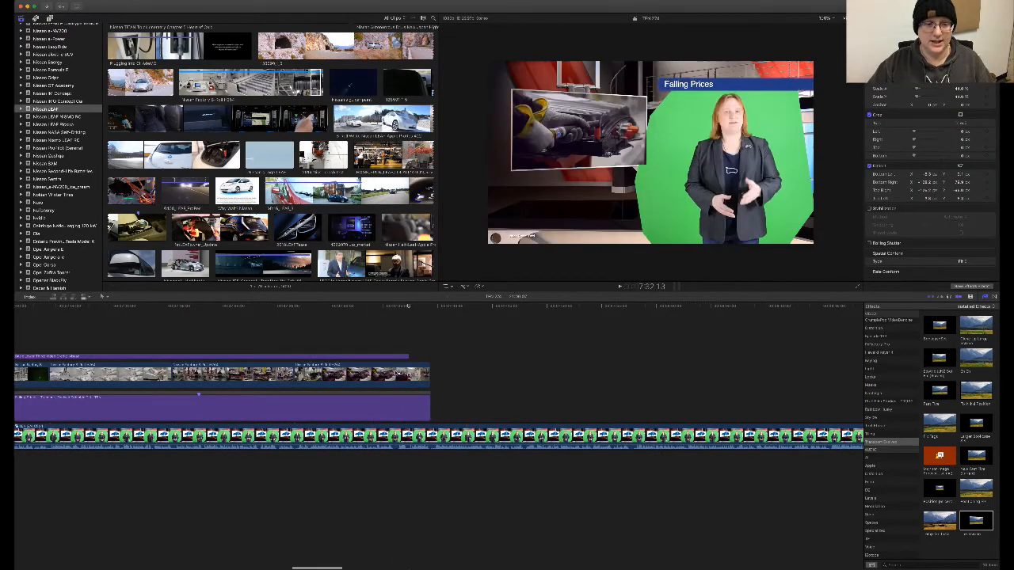
pyautogui.click(407, 360)
pyautogui.moveTo(420, 361); pyautogui.dragTo(430, 361)
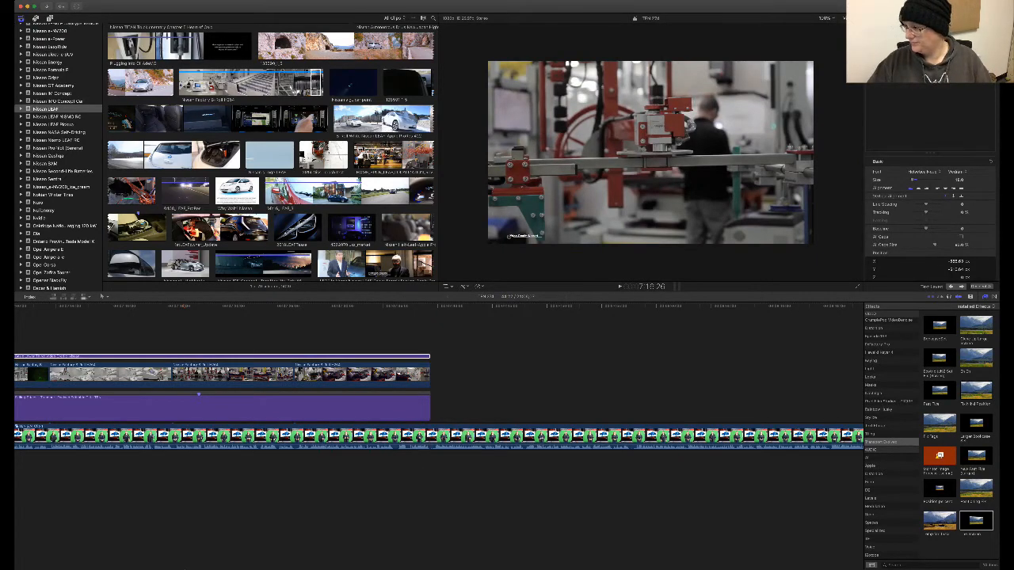
# - Copy the Falling Prices title and paste the duplicate directly after the end of the existing title
pyautogui.hscroll(3, 710, 324)
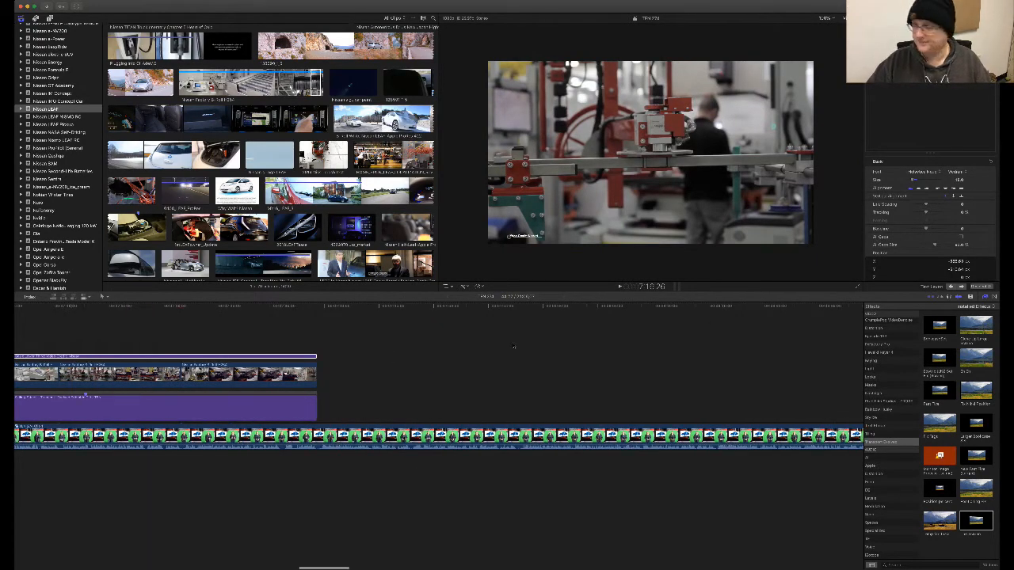
pyautogui.hscroll(-3, 515, 346)
pyautogui.hscroll(-2, 439, 377)
pyautogui.press('super+Tab')
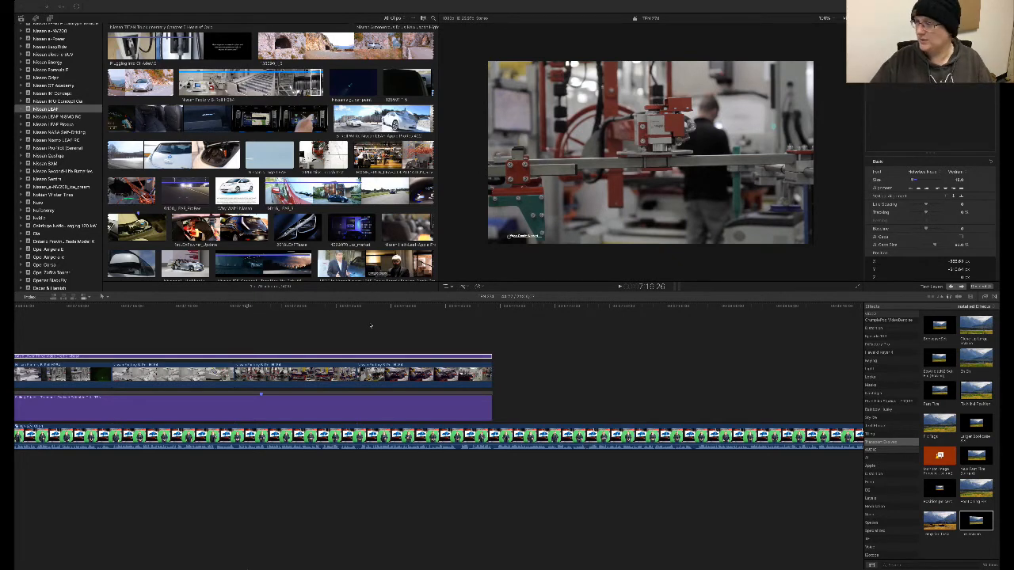
pyautogui.hscroll(-6, 371, 326)
pyautogui.hscroll(1, 373, 328)
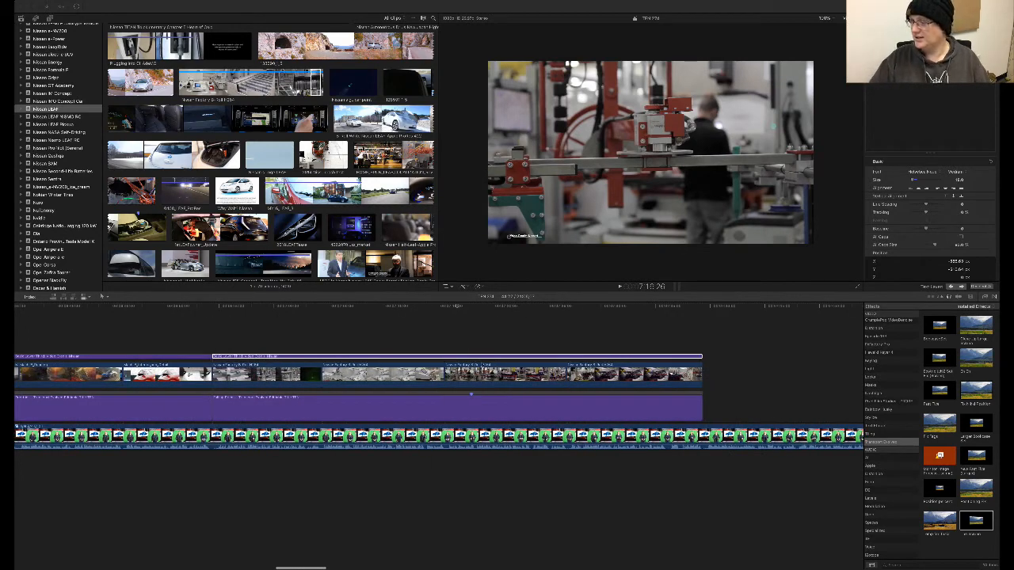
pyautogui.click(653, 393)
pyautogui.click(652, 394)
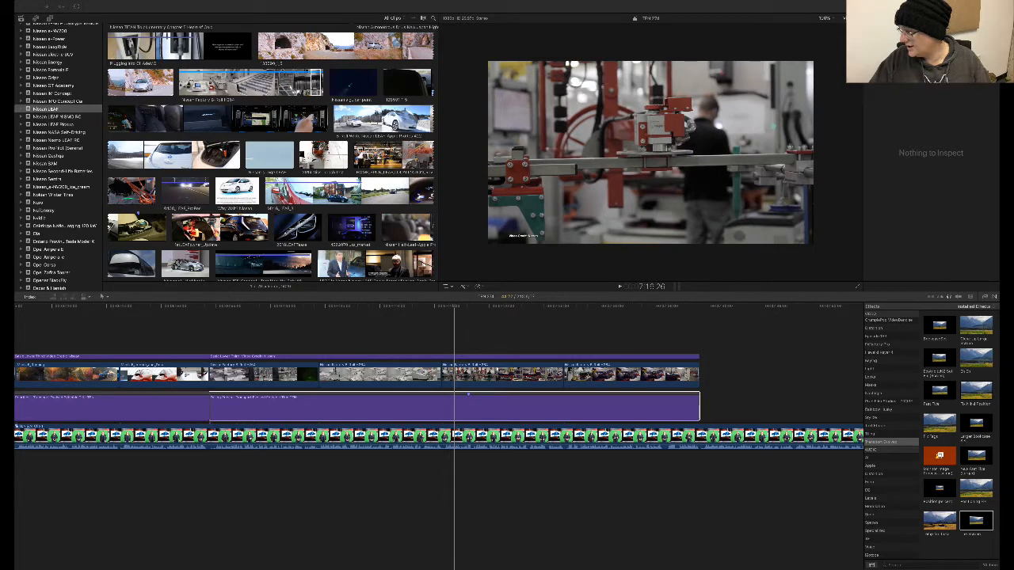
pyautogui.click(672, 403)
pyautogui.click(700, 316)
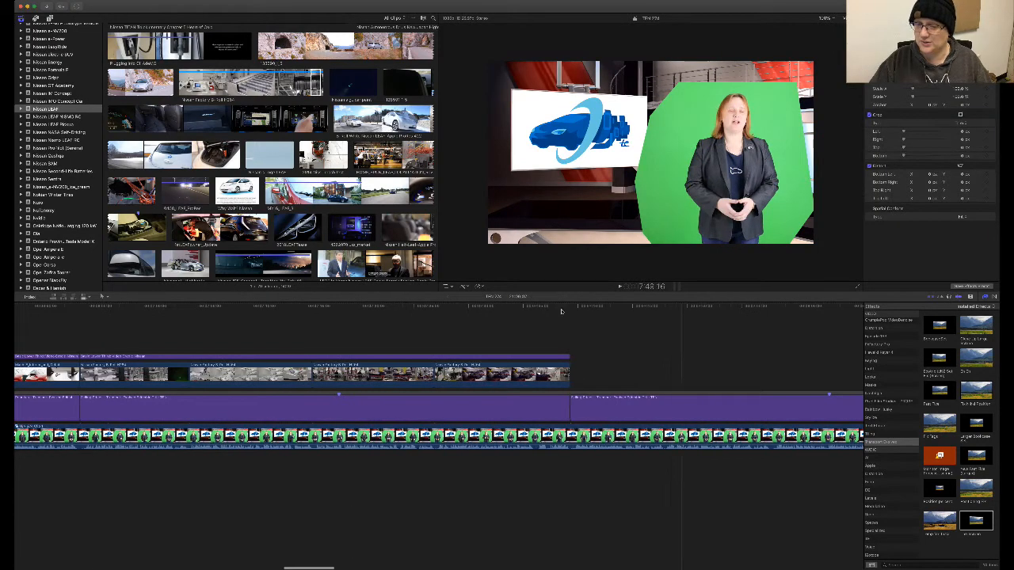
pyautogui.click(570, 307)
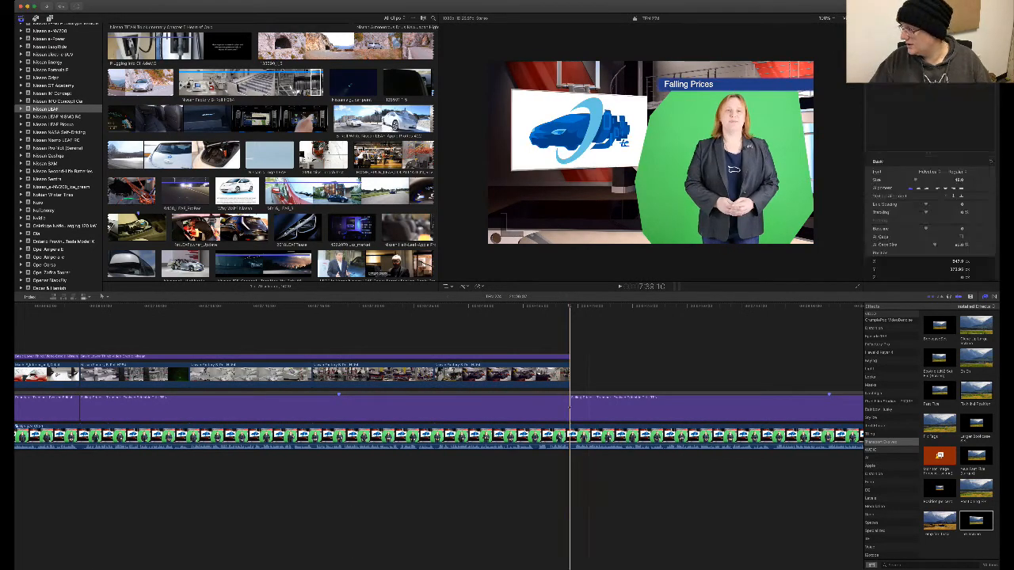
# - Change the text of the duplicated title to "Shift of Strategy"
pyautogui.press('super+Tab')
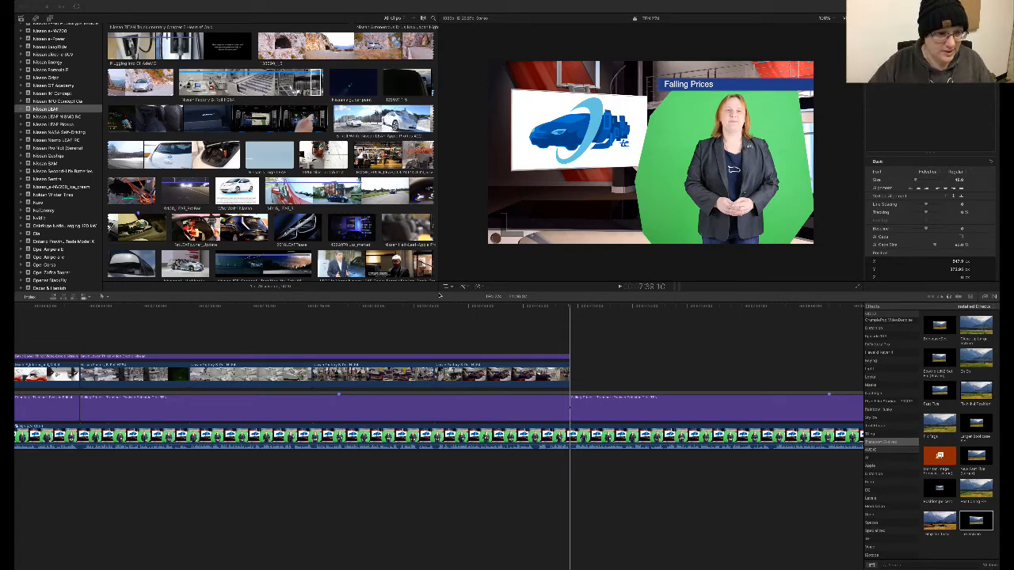
pyautogui.hscroll(-5, 154, 336)
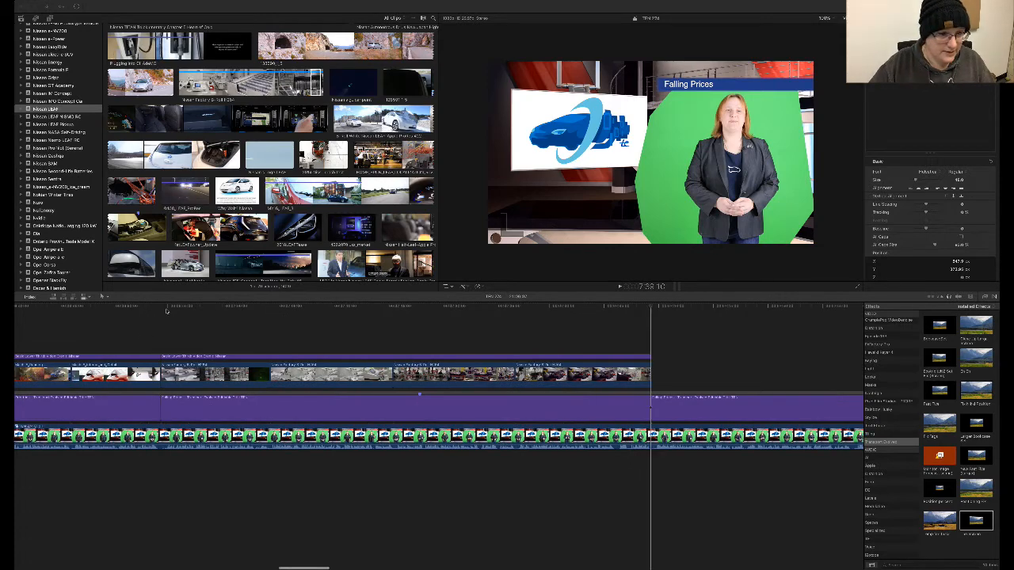
pyautogui.click(162, 311)
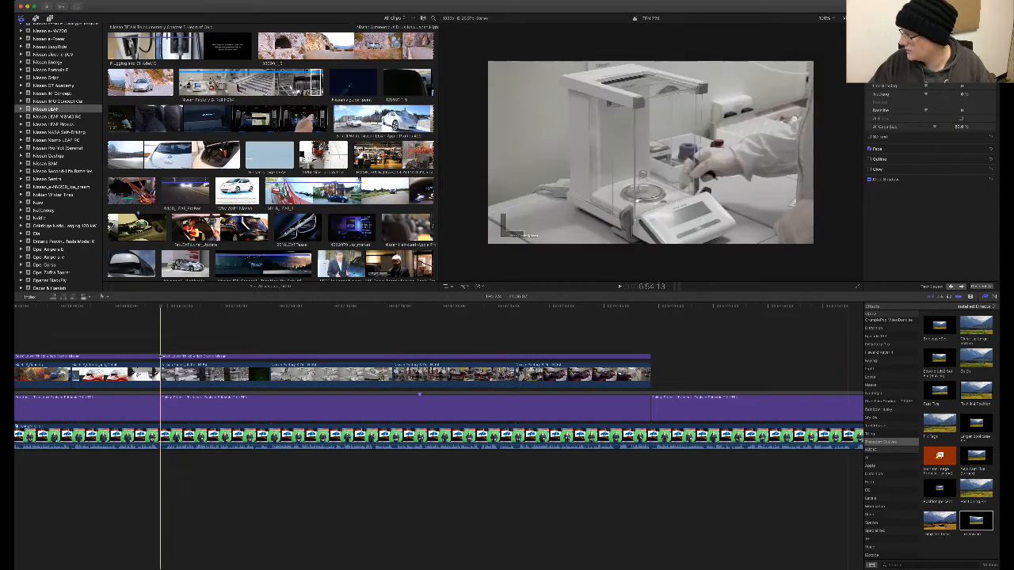
pyautogui.press('super+Tab')
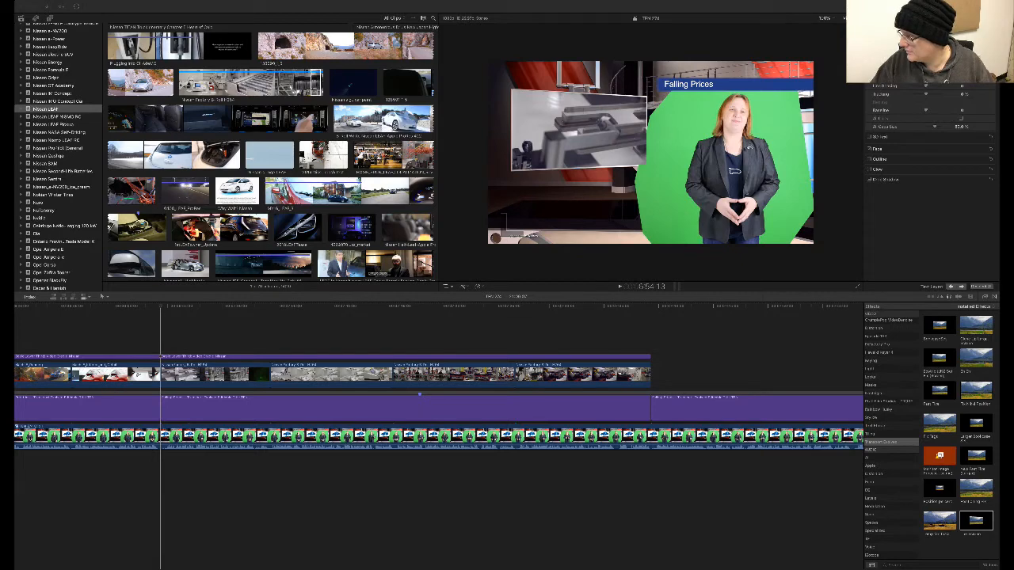
pyautogui.click(744, 410)
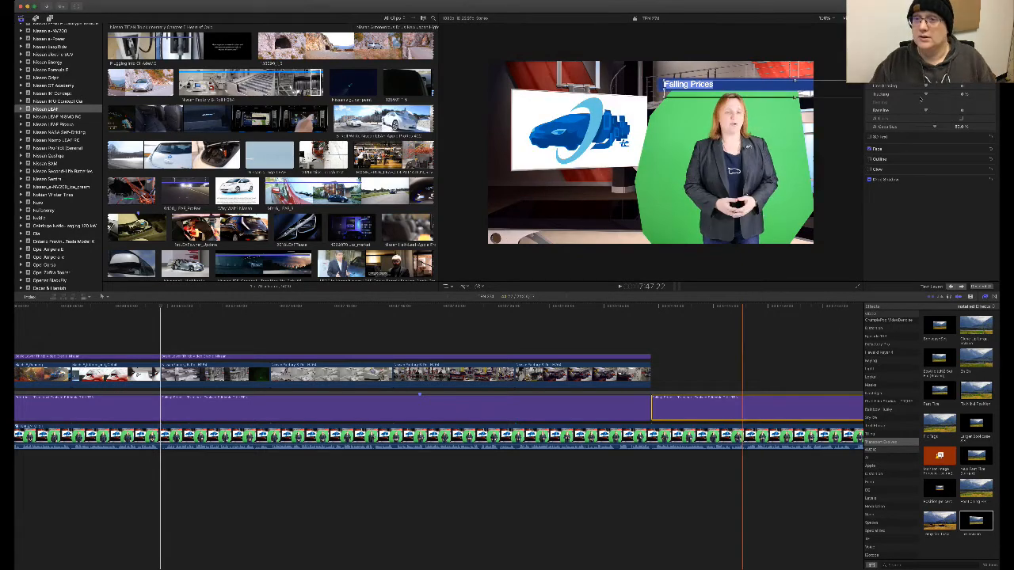
pyautogui.hscroll(10, 743, 409)
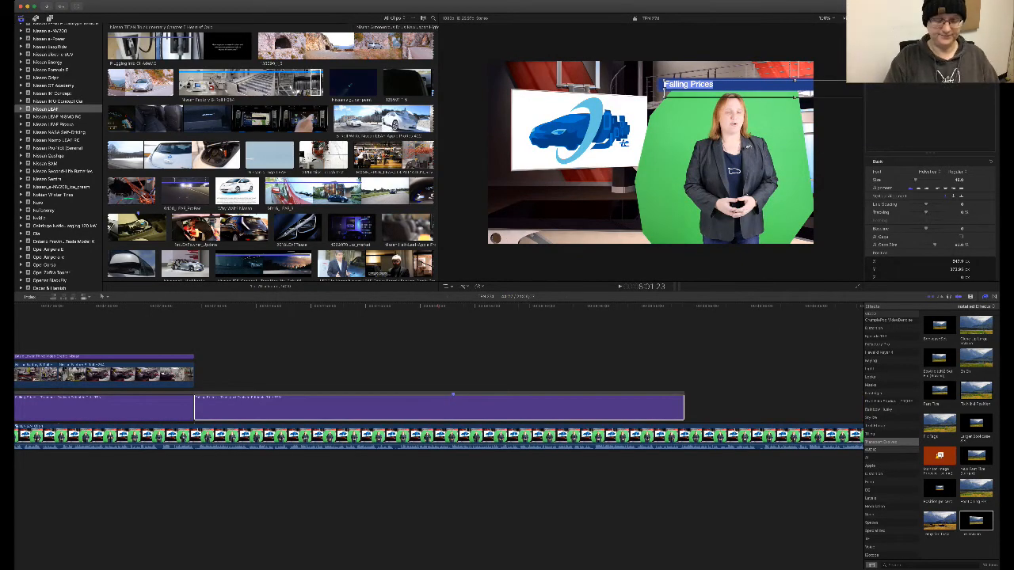
pyautogui.write('Shift of Stra')
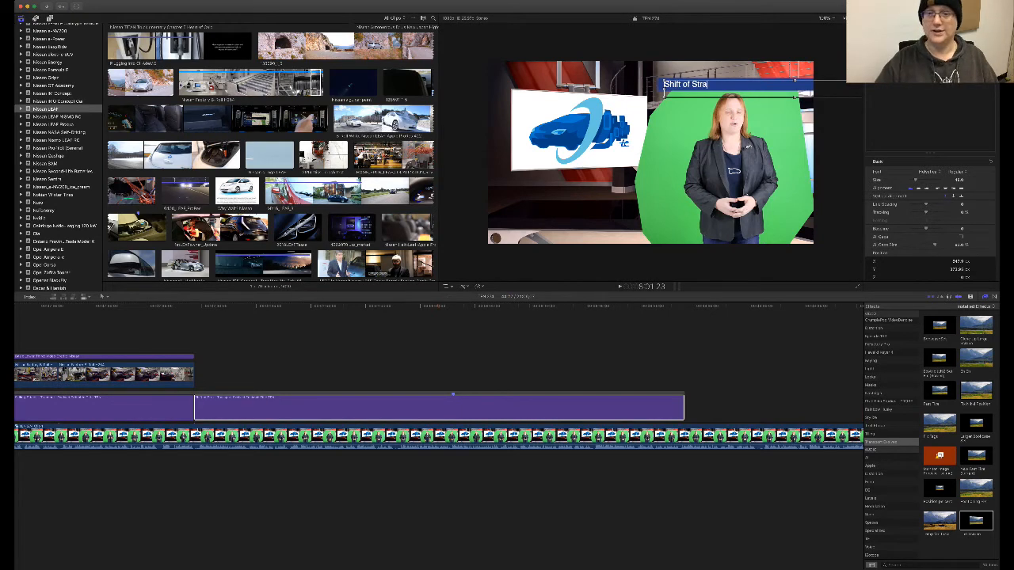
pyautogui.write('tegy')
# - Play the presenter footage to find where the segment ends and shorten the Shift of Strategy title to that point
pyautogui.click(349, 407)
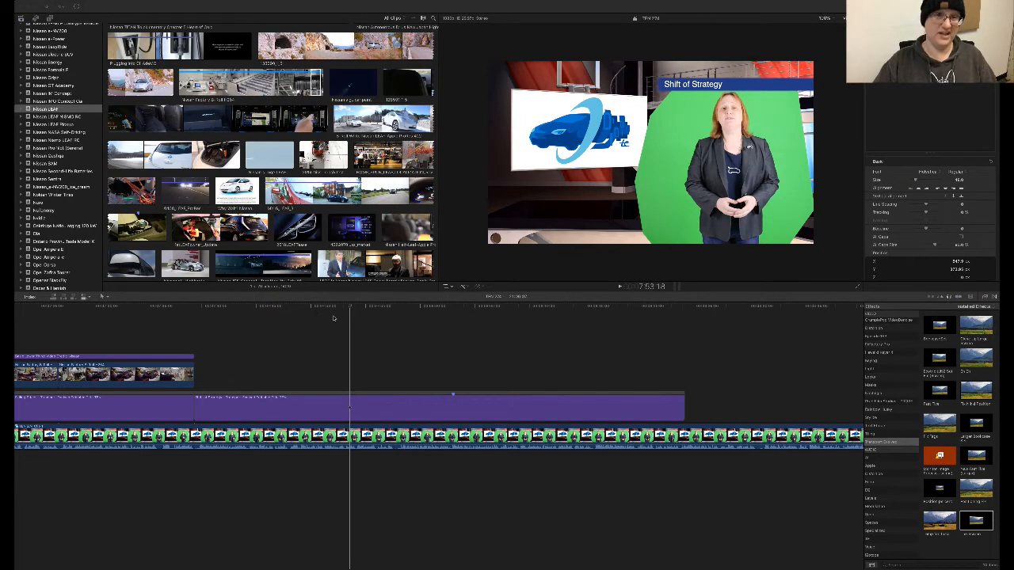
pyautogui.press('space')
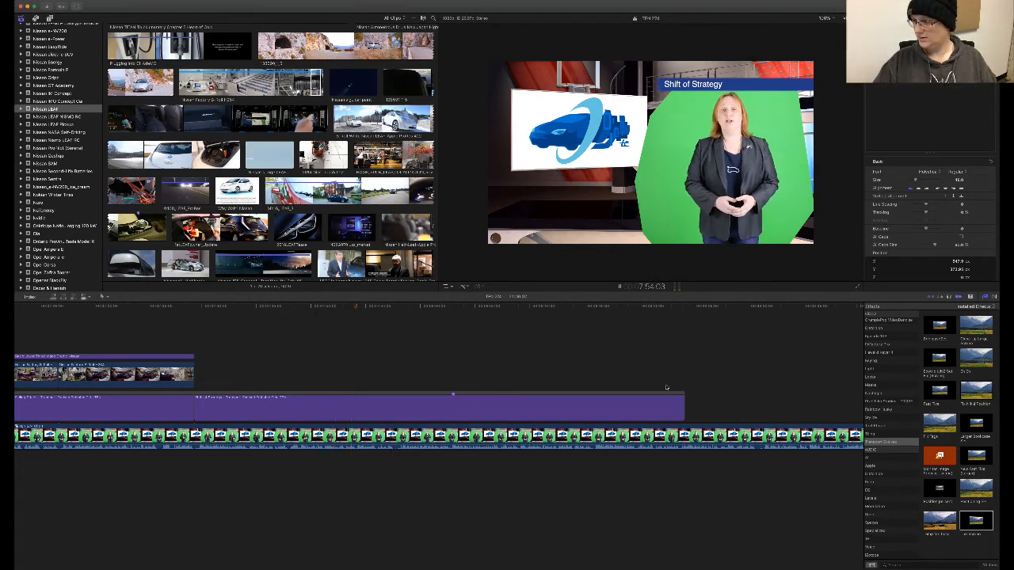
pyautogui.hscroll(2, 732, 436)
pyautogui.hscroll(-3, 733, 436)
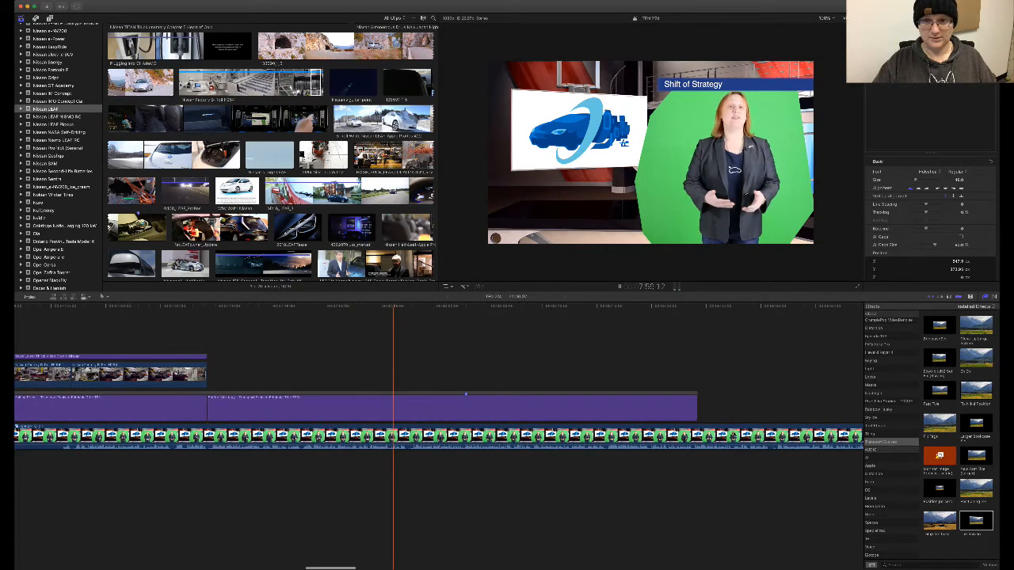
pyautogui.press('space')
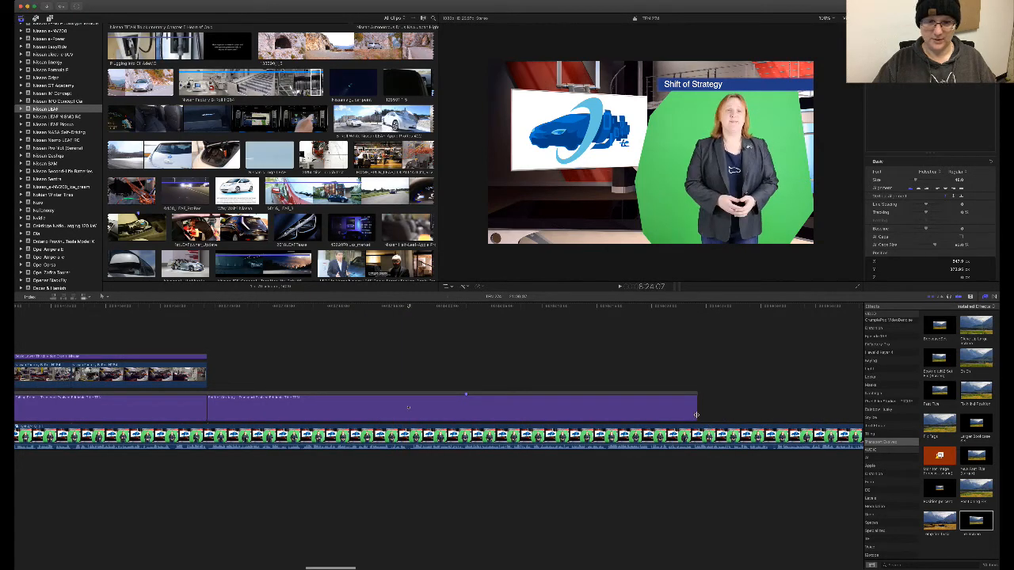
pyautogui.moveTo(696, 414); pyautogui.dragTo(408, 412)
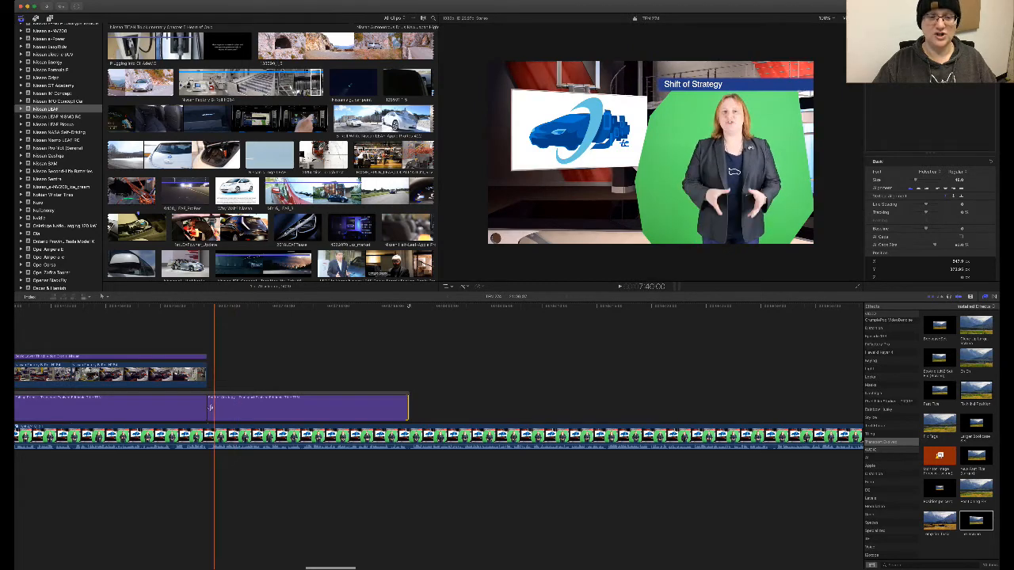
# - Collapse the current B-roll library, expand the Refreshed B-Roll library and open its Nissan Ariya Concept event
pyautogui.scroll(-5, 43, 183)
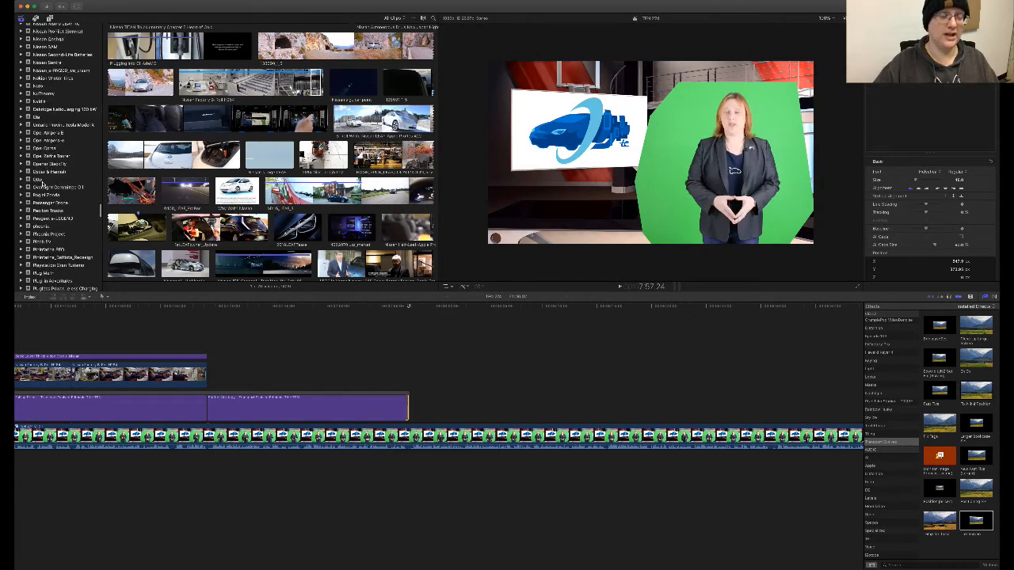
pyautogui.scroll(10, 44, 184)
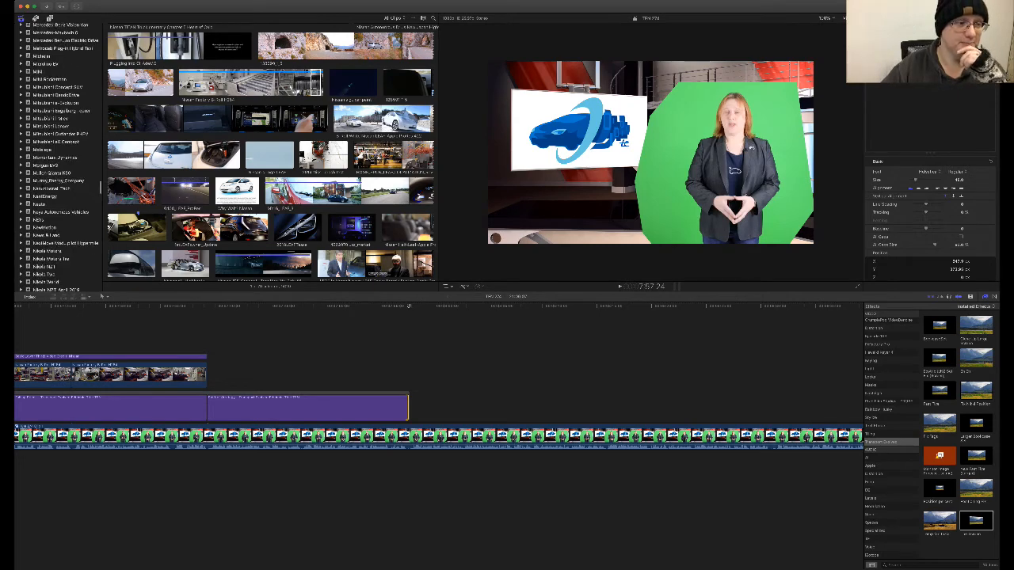
pyautogui.scroll(-5, 56, 159)
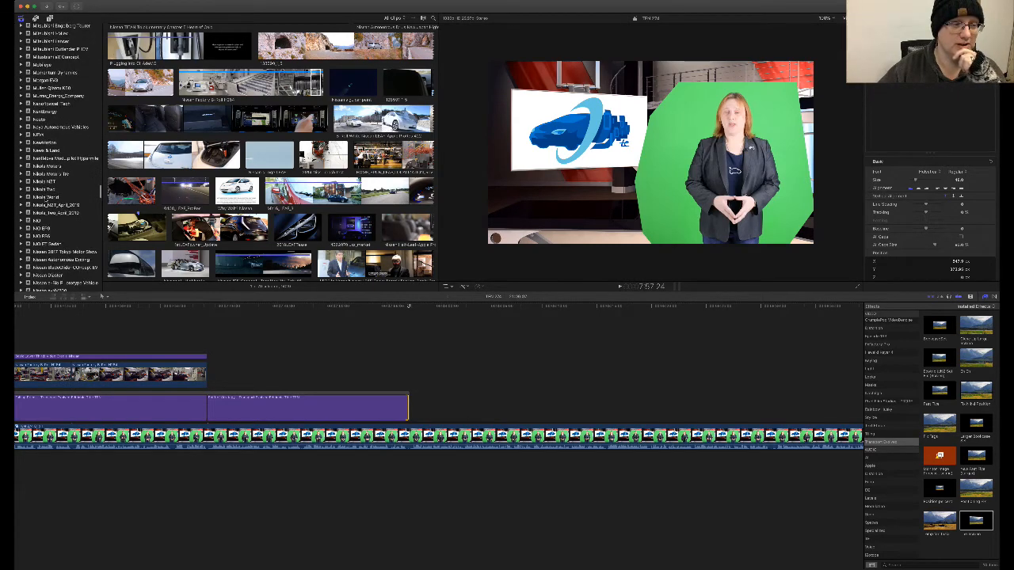
pyautogui.scroll(-1, 56, 158)
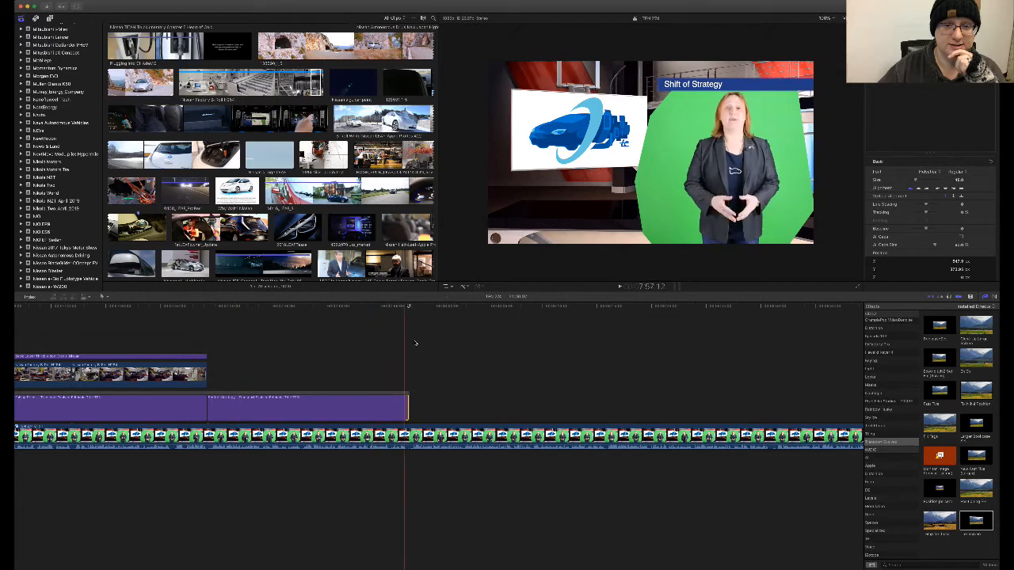
pyautogui.scroll(15, 68, 138)
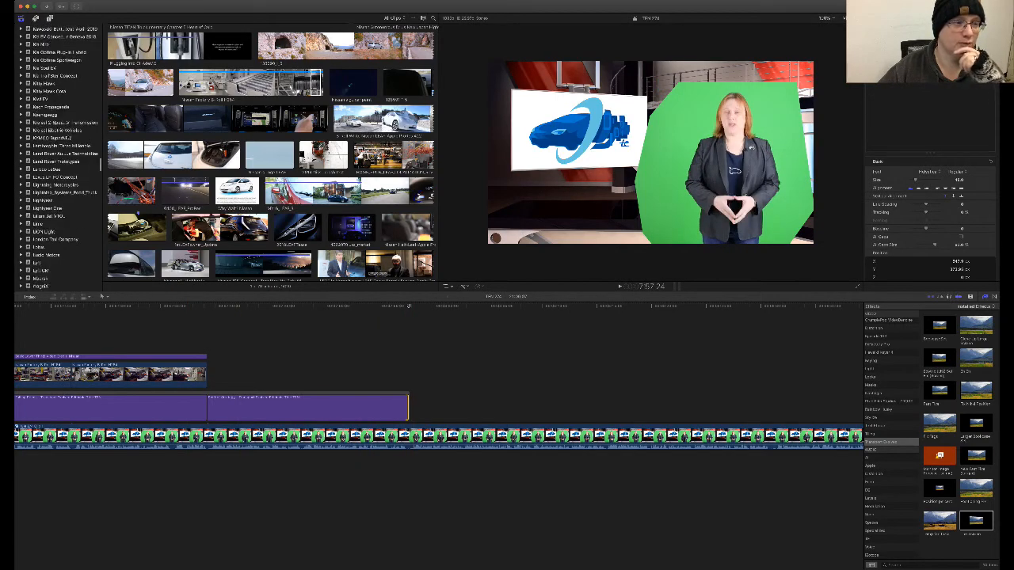
pyautogui.scroll(-3, 56, 159)
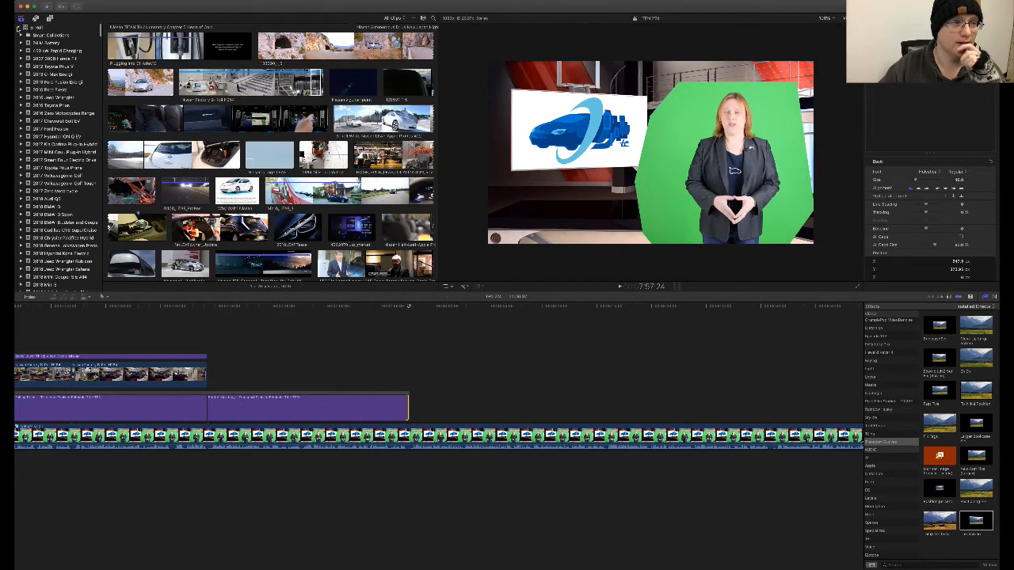
pyautogui.click(20, 33)
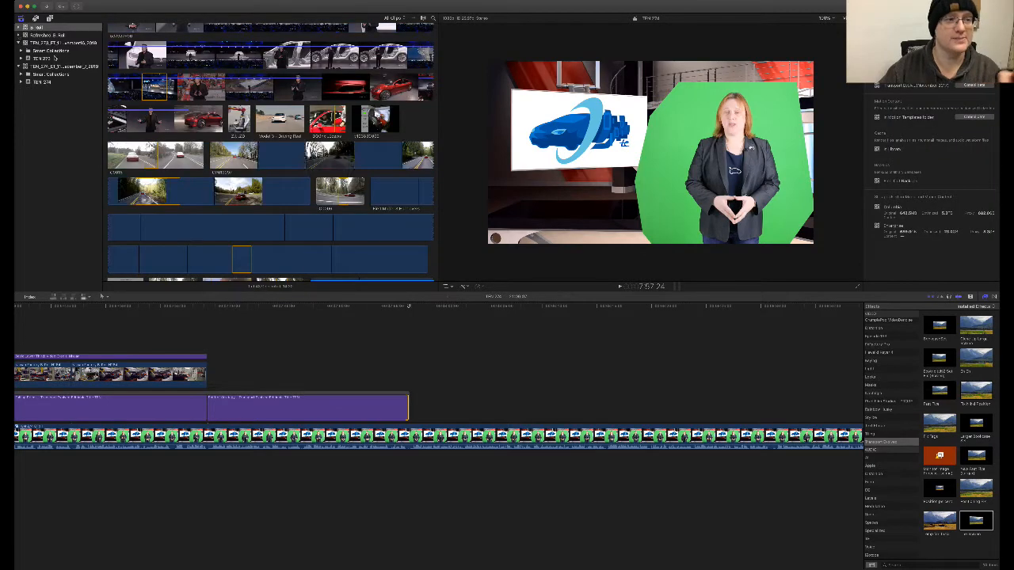
pyautogui.click(19, 35)
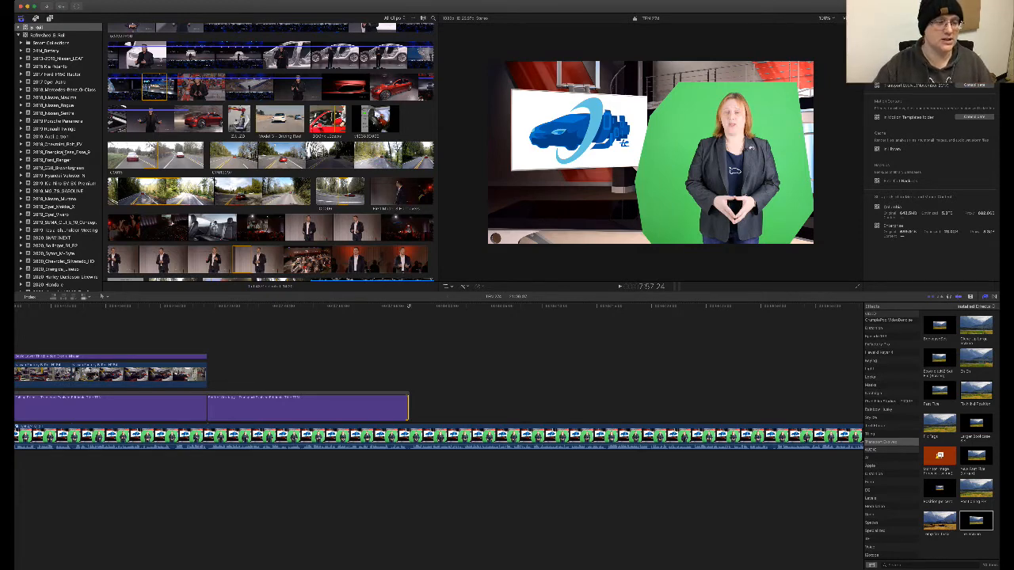
pyautogui.scroll(-15, 72, 171)
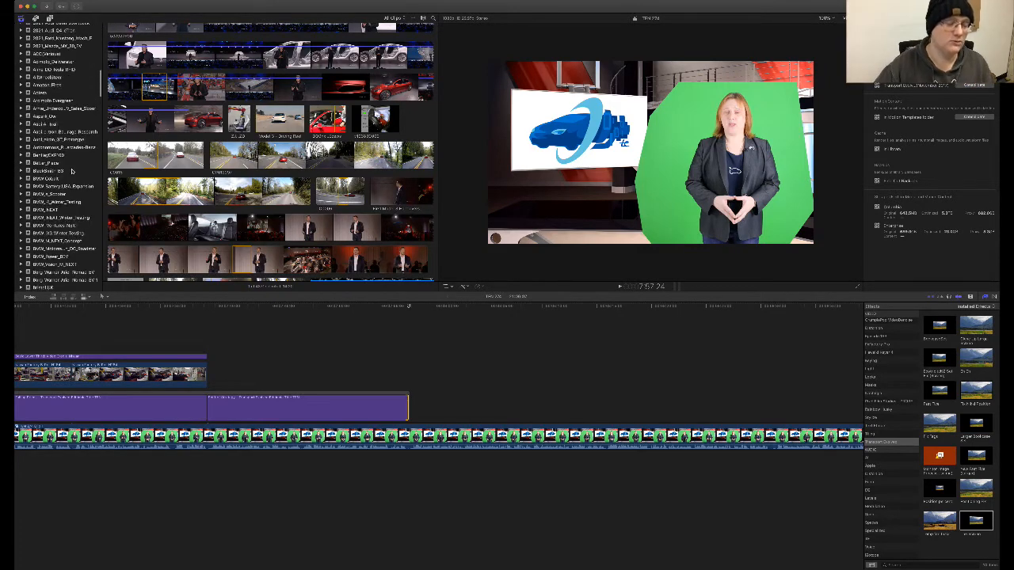
pyautogui.scroll(-20, 71, 171)
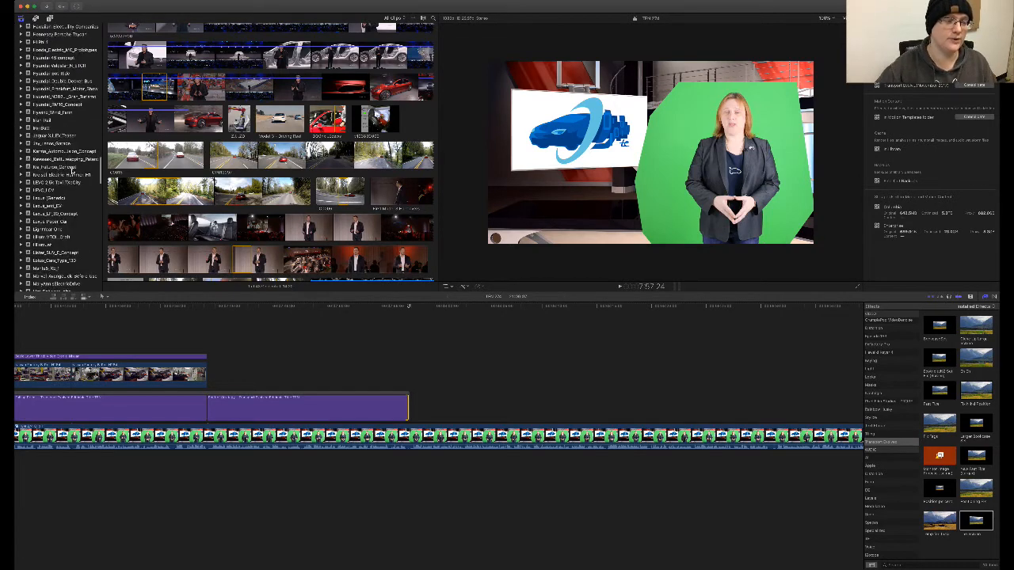
pyautogui.scroll(-10, 73, 173)
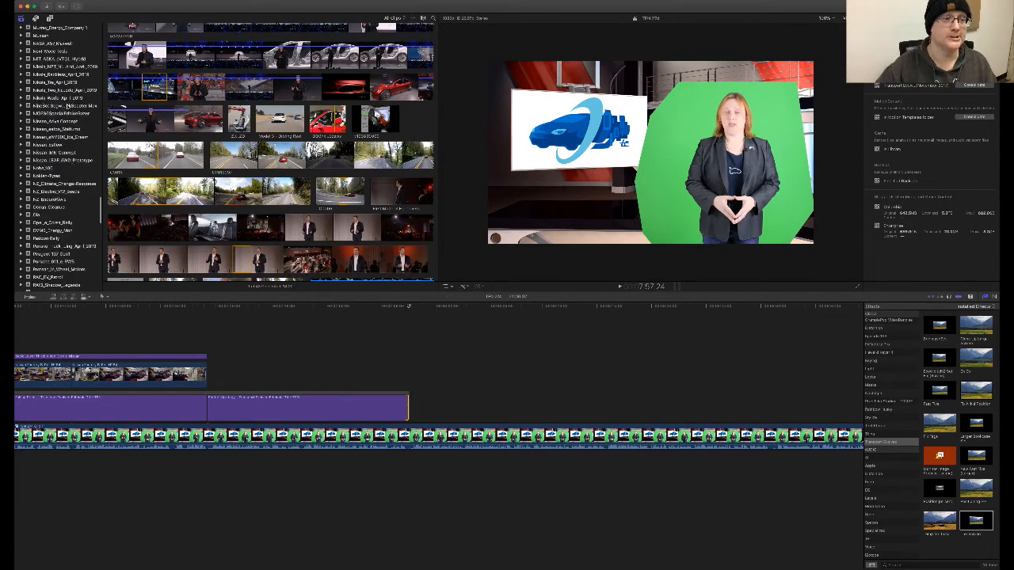
pyautogui.click(55, 120)
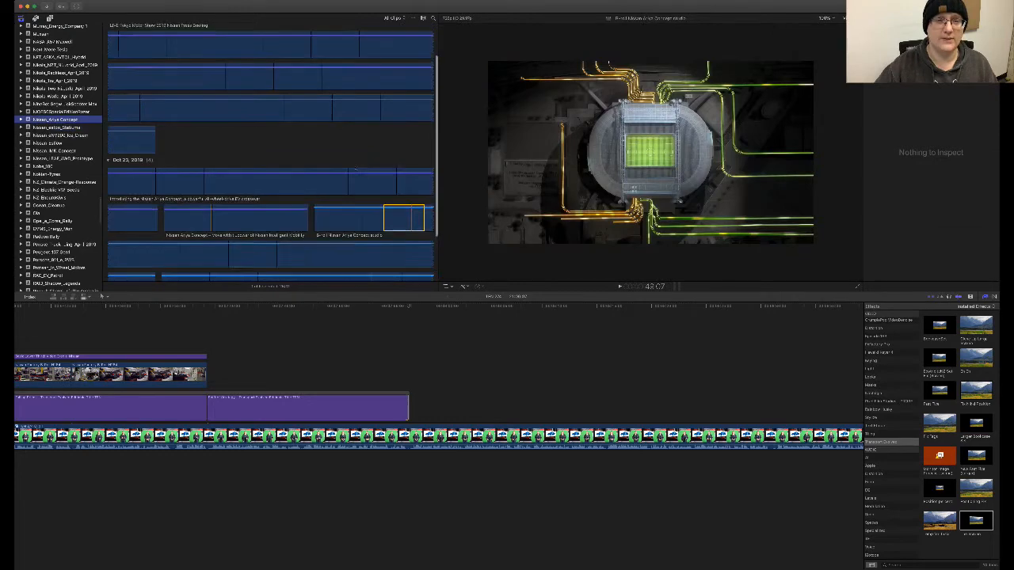
# - Add a section of the Nissan Ariya Concept studio B-roll directly after the factory footage and trim it to the Shift of Strategy title's end
pyautogui.scroll(3, 356, 168)
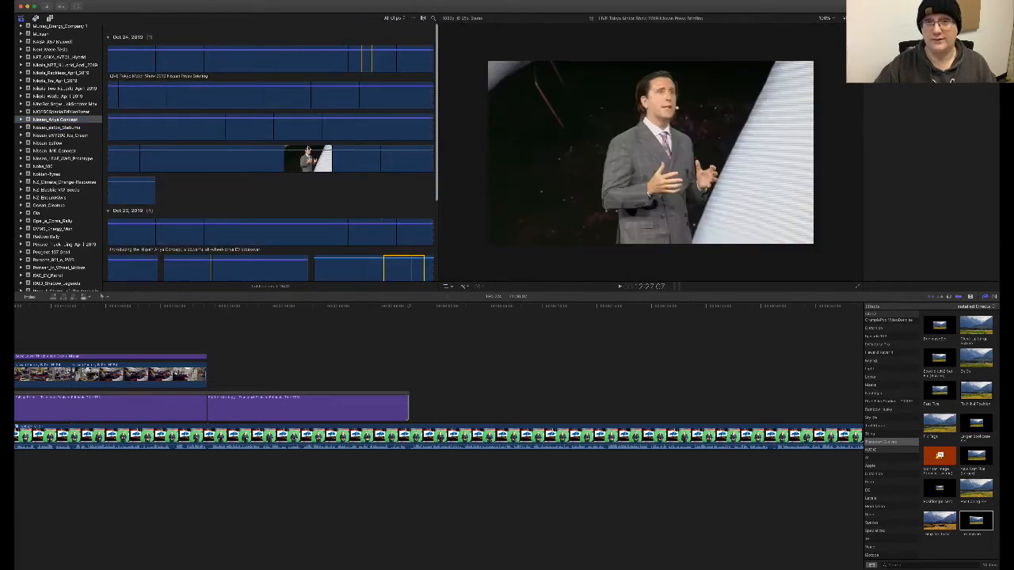
pyautogui.scroll(-2, 308, 148)
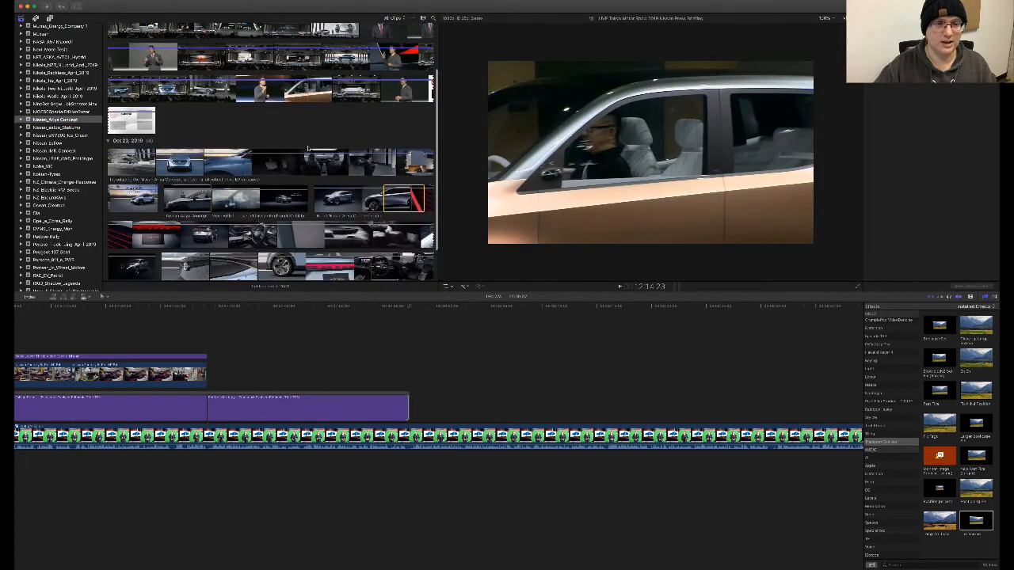
pyautogui.scroll(-1, 308, 148)
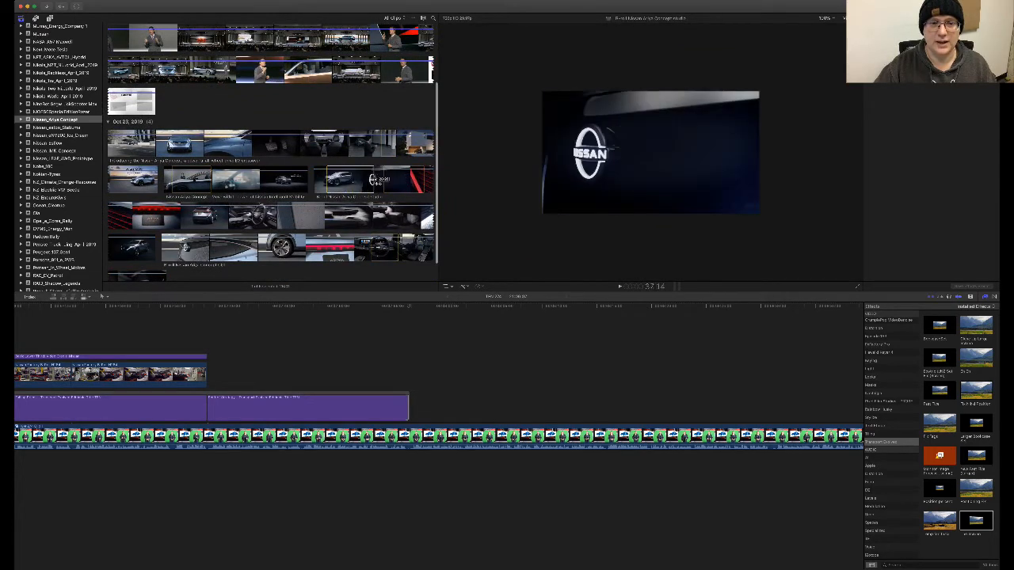
pyautogui.moveTo(241, 373); pyautogui.dragTo(203, 373)
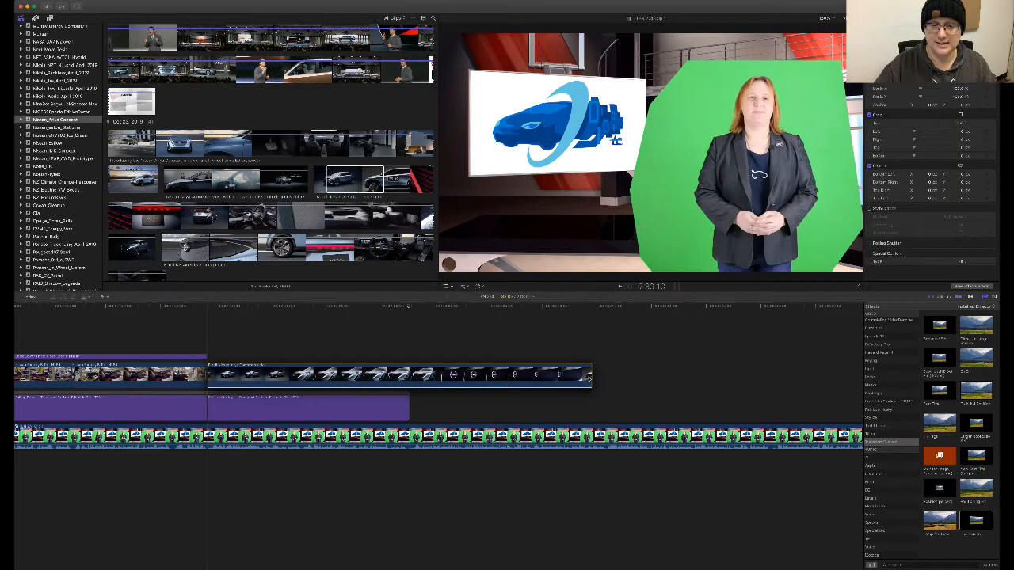
pyautogui.moveTo(588, 377); pyautogui.dragTo(408, 378)
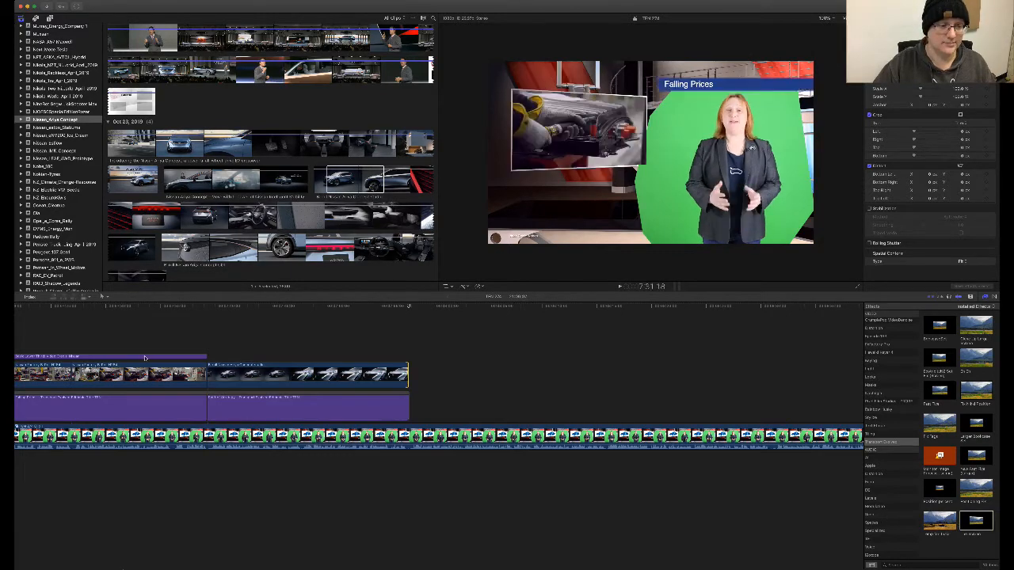
# - Duplicate the video credit lower third above the Nissan Ariya Concept footage and trim it to that footage's end
pyautogui.click(202, 356)
pyautogui.press('super+c')
pyautogui.press('super+v')
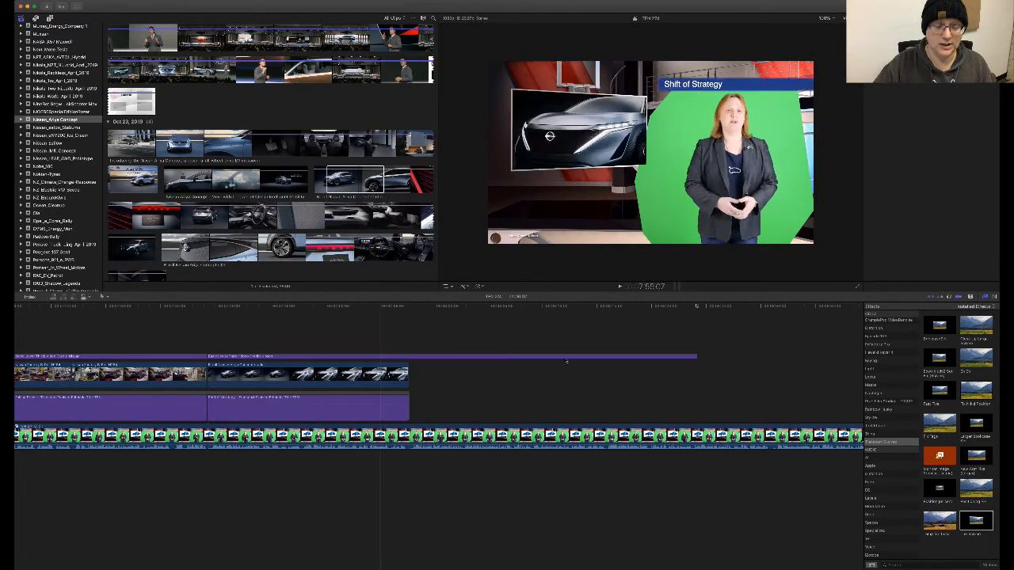
pyautogui.moveTo(696, 358); pyautogui.dragTo(415, 343)
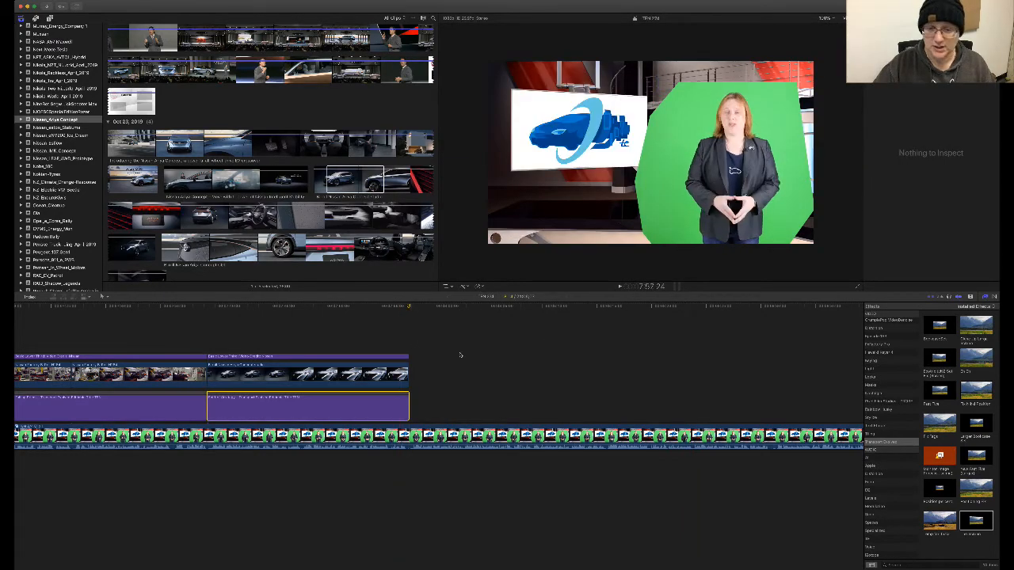
# - Duplicate the Shift of Strategy title directly after itself and change the copy's text to "Five Stars"
pyautogui.press('super+v')
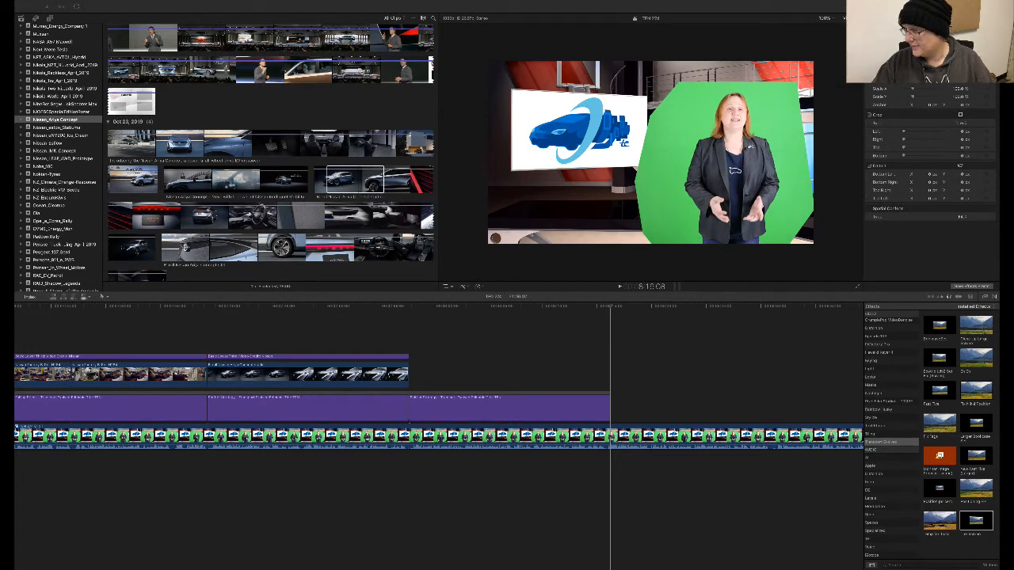
pyautogui.hscroll(1, 386, 340)
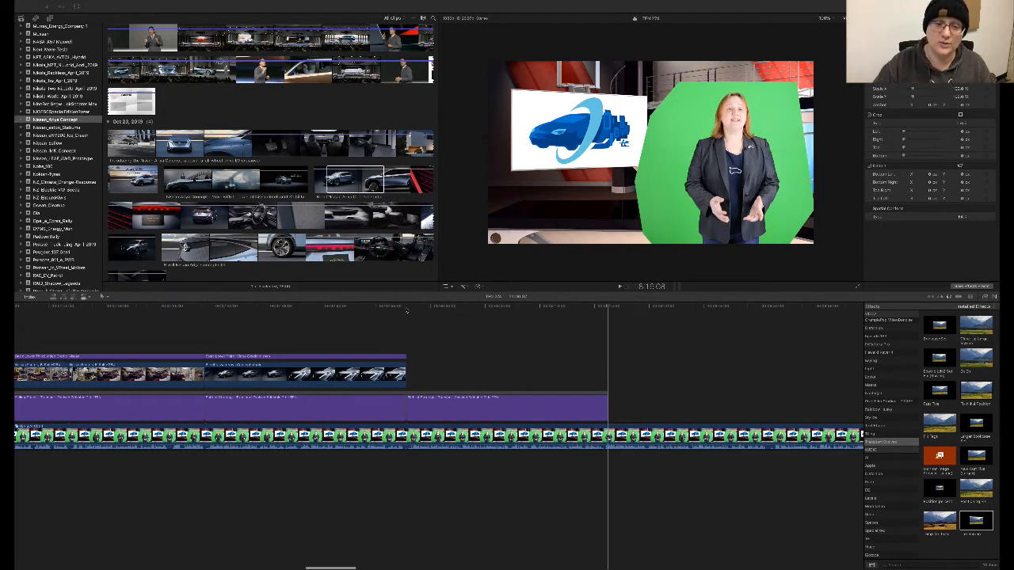
pyautogui.click(407, 308)
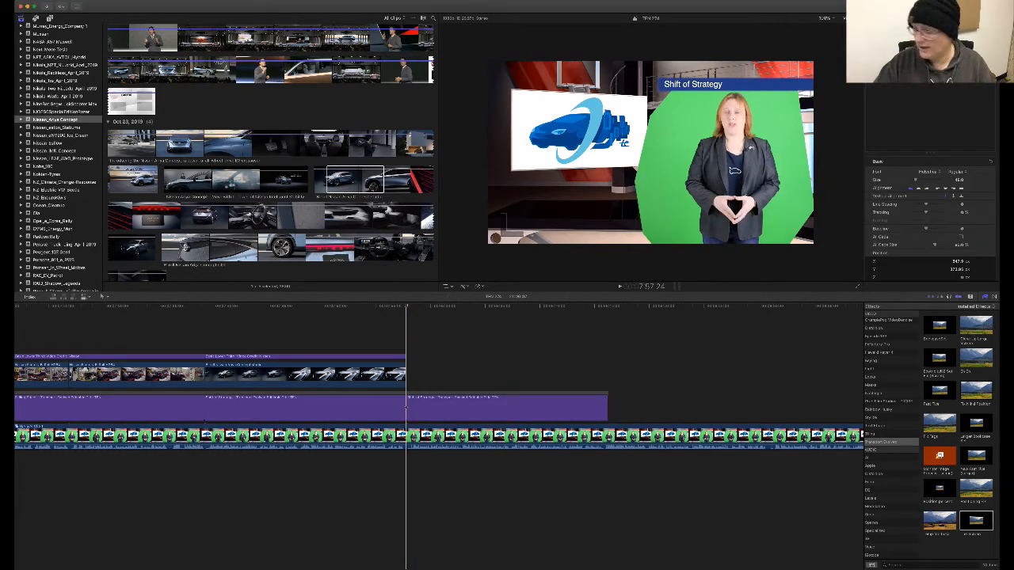
pyautogui.press('super+Tab')
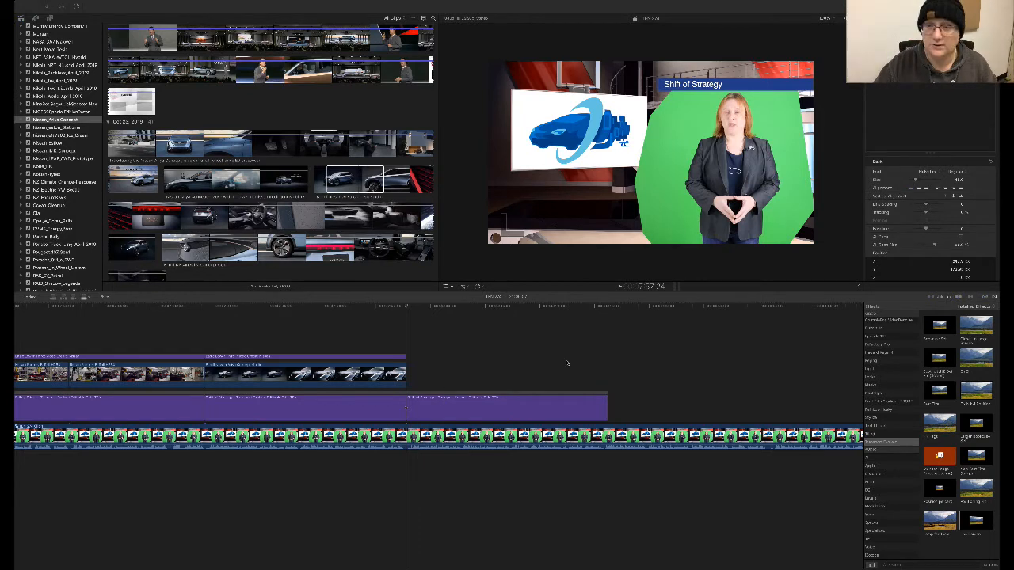
pyautogui.doubleClick(554, 407)
pyautogui.doubleClick(706, 84)
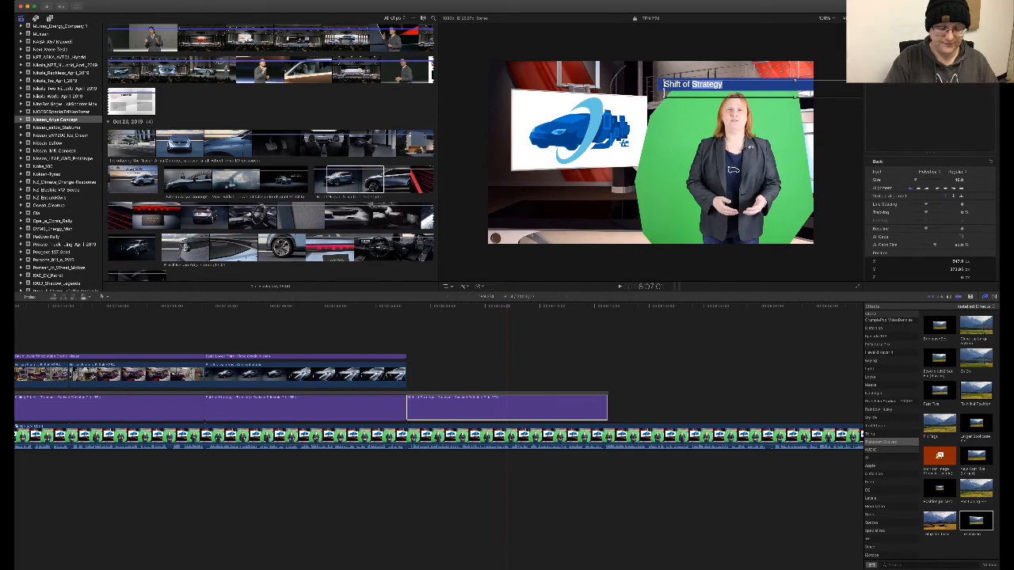
pyautogui.press('super+a')
pyautogui.write('Five Stars')
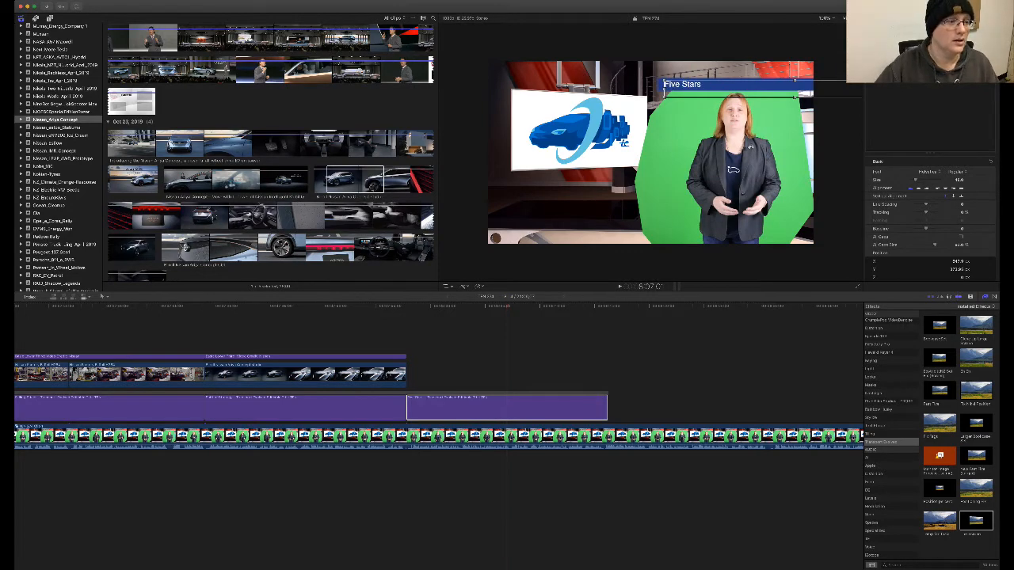
# - Open the 2020 Porsche Taycan event and add a section of its Euro NCAP crash-test clip directly after the Nissan Ariya Concept footage
pyautogui.scroll(15, 60, 158)
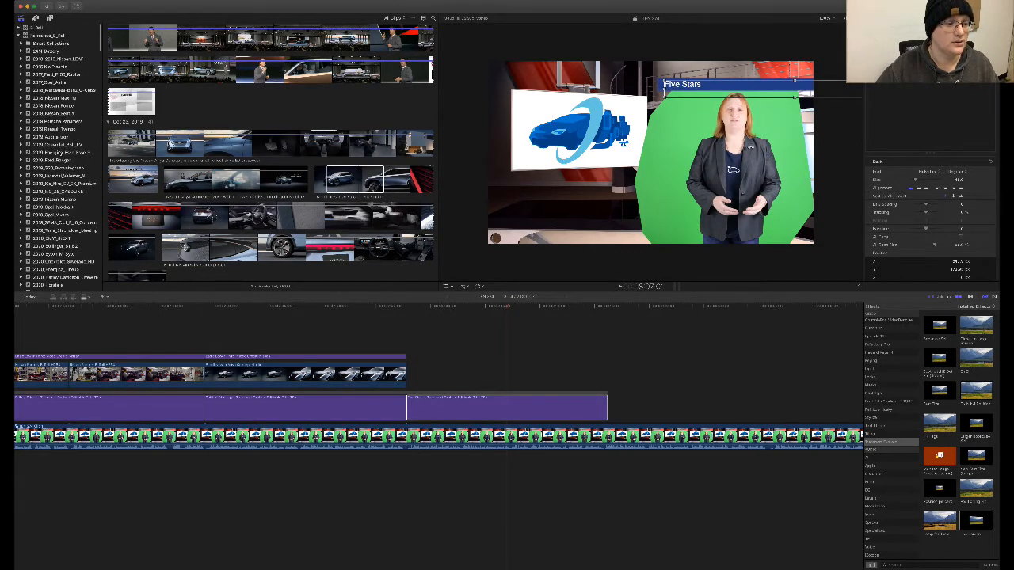
pyautogui.scroll(-2, 59, 158)
pyautogui.scroll(-10, 68, 224)
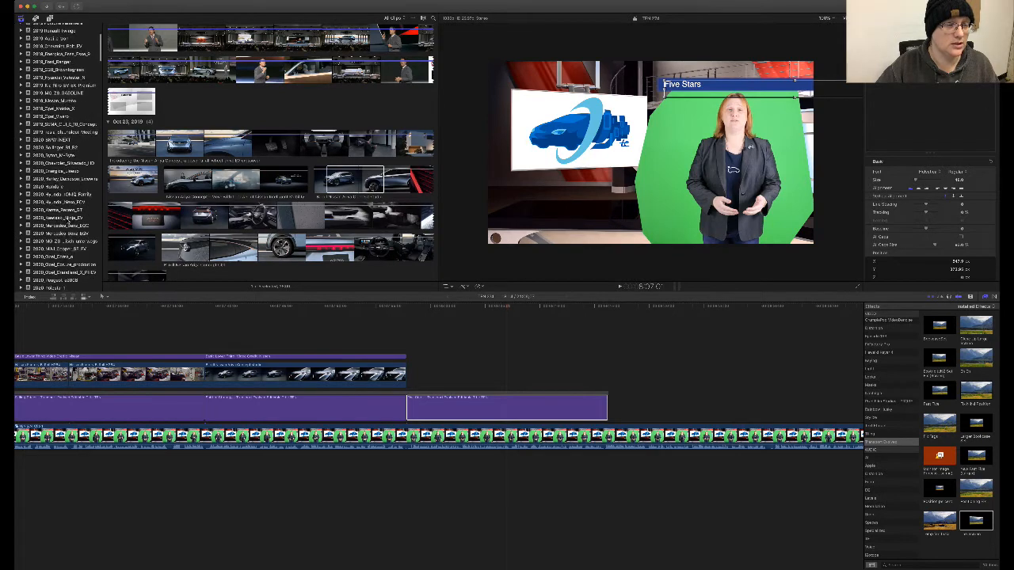
pyautogui.click(56, 234)
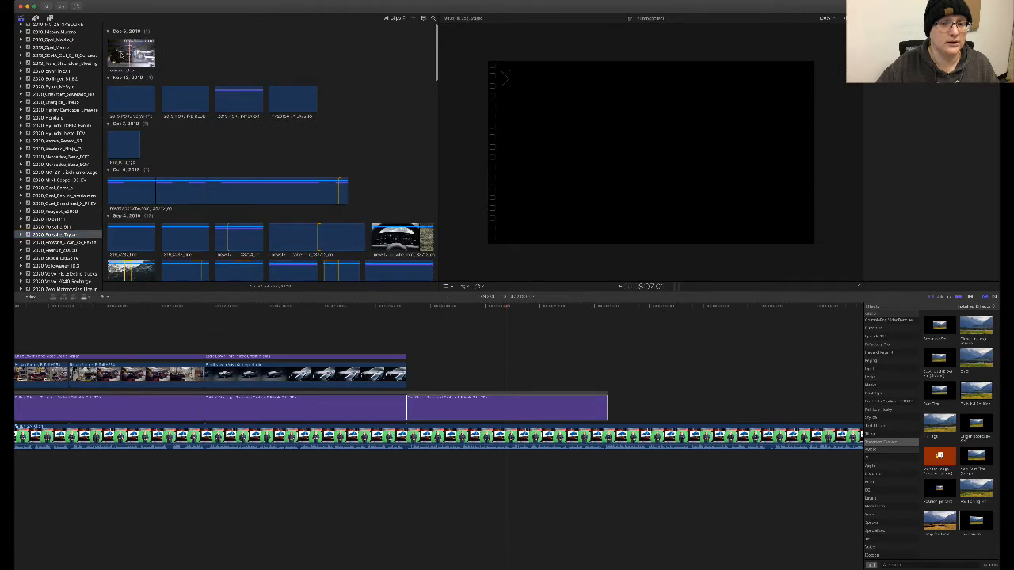
pyautogui.click(132, 53)
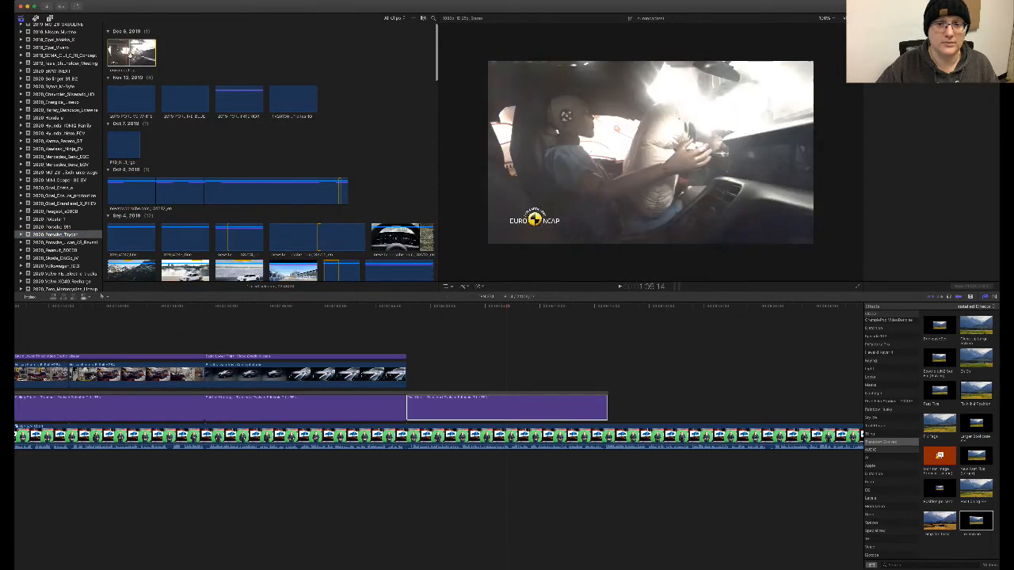
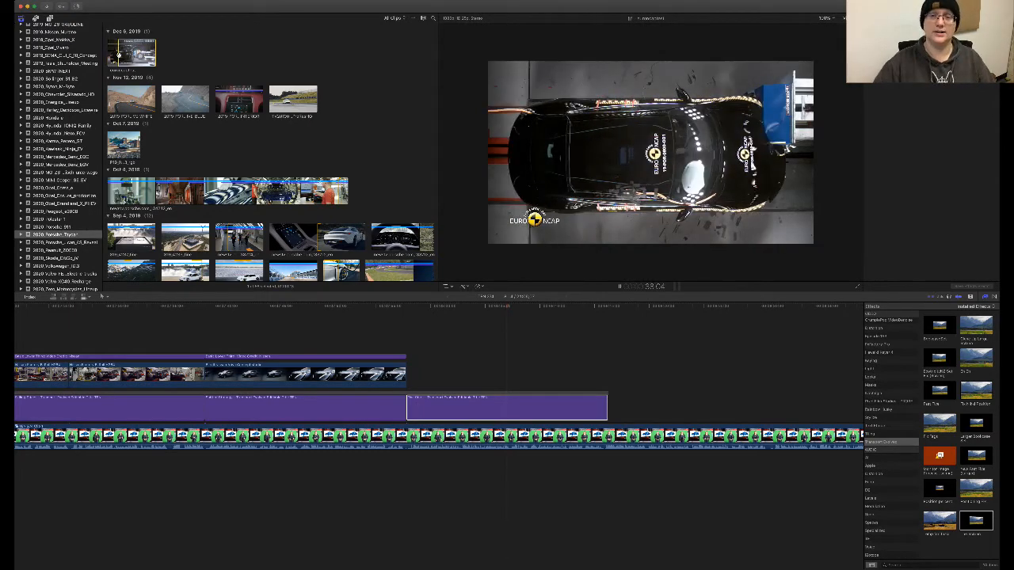
pyautogui.moveTo(129, 55); pyautogui.dragTo(407, 373)
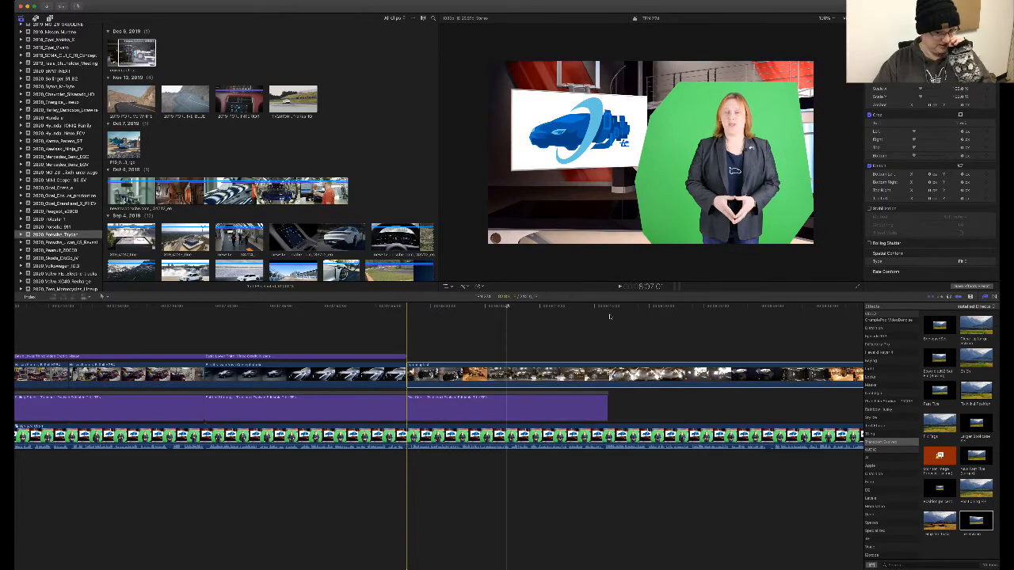
pyautogui.click(609, 315)
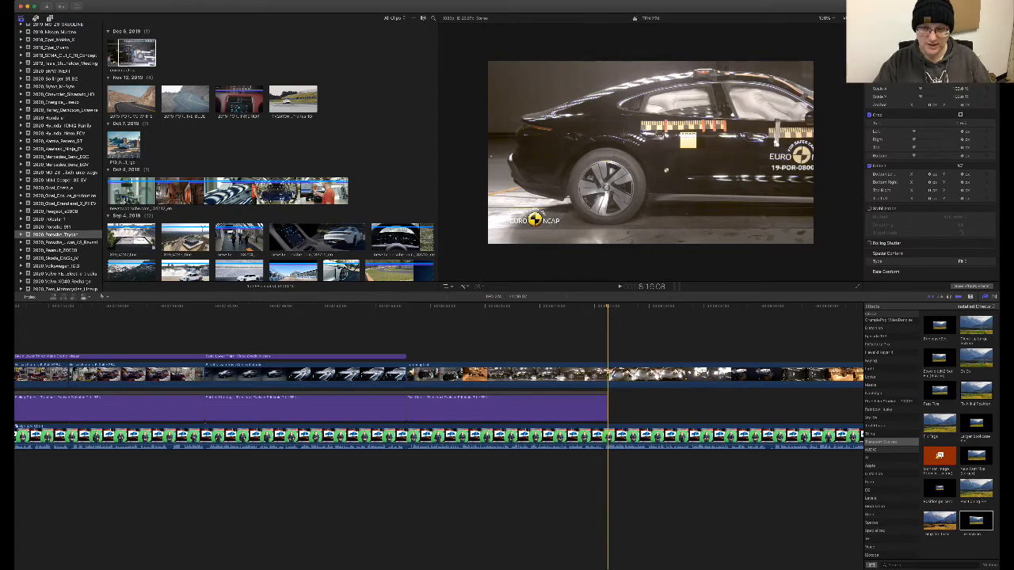
pyautogui.press('super+b')
pyautogui.click(626, 376)
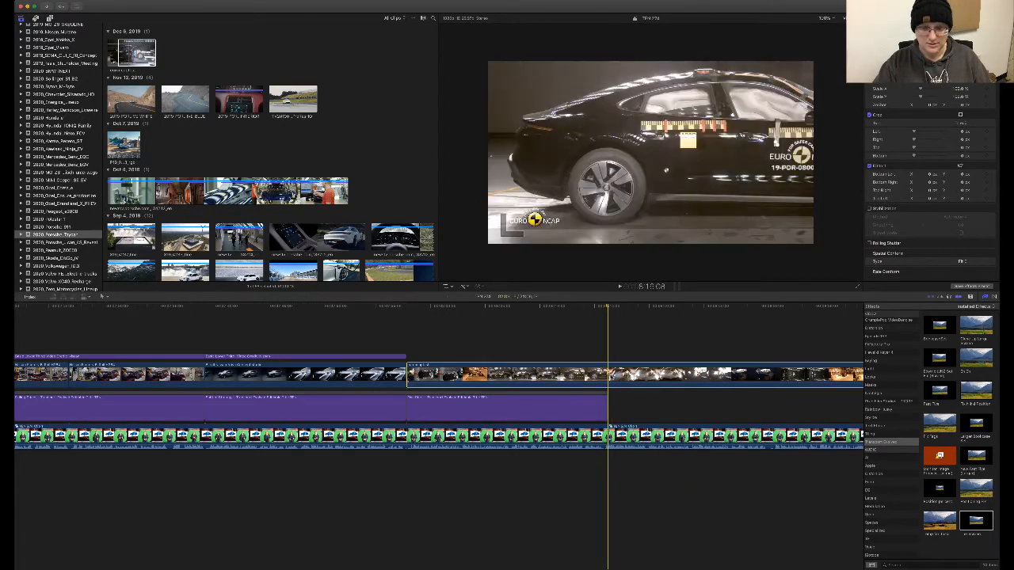
pyautogui.press('super+z')
# - Trim the ends of the crash-test clip and the Five Stars title to 8:15:26
pyautogui.click(610, 377)
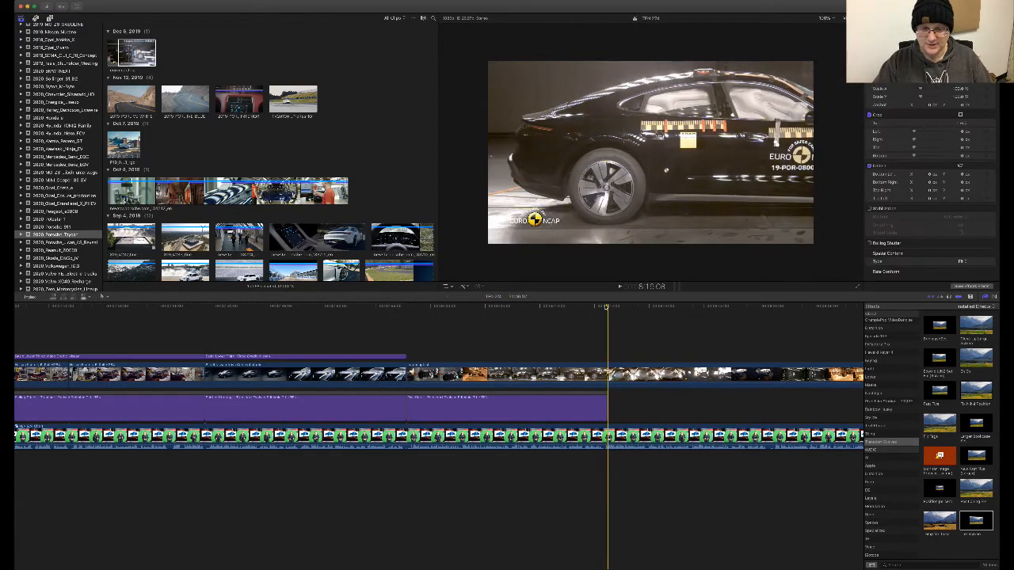
pyautogui.press('super+b')
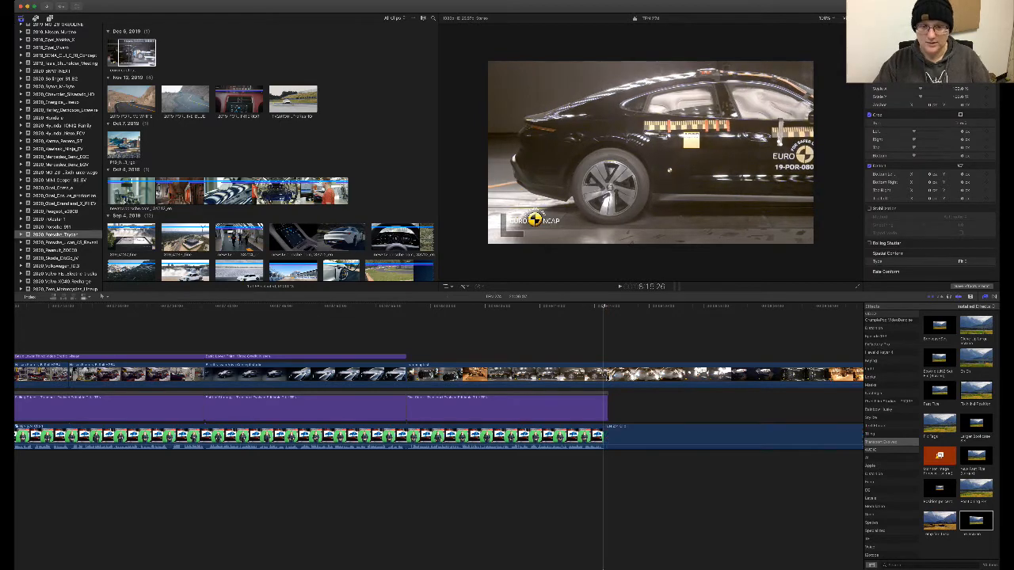
pyautogui.click(605, 378)
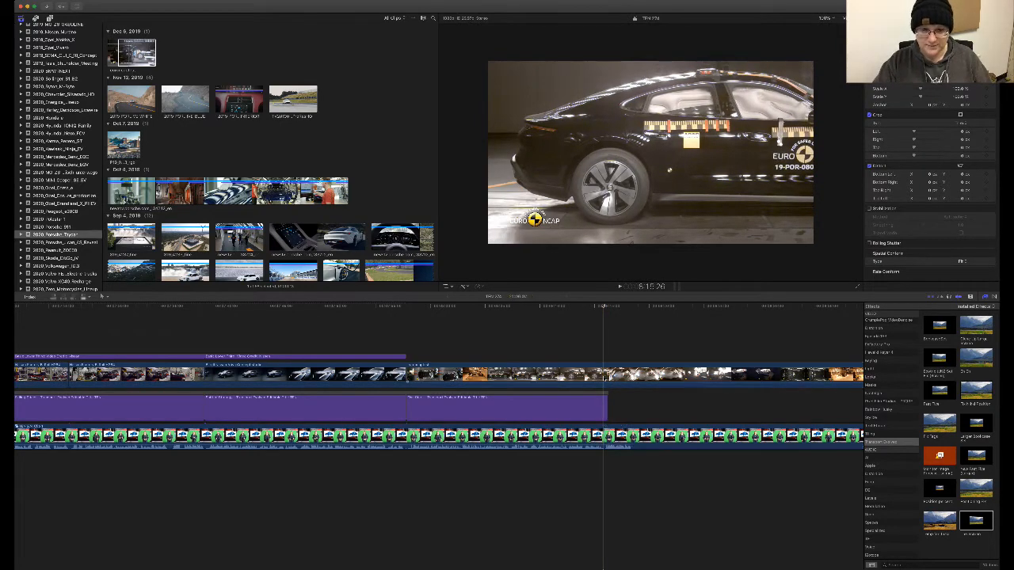
pyautogui.hotkey('alt', ']')
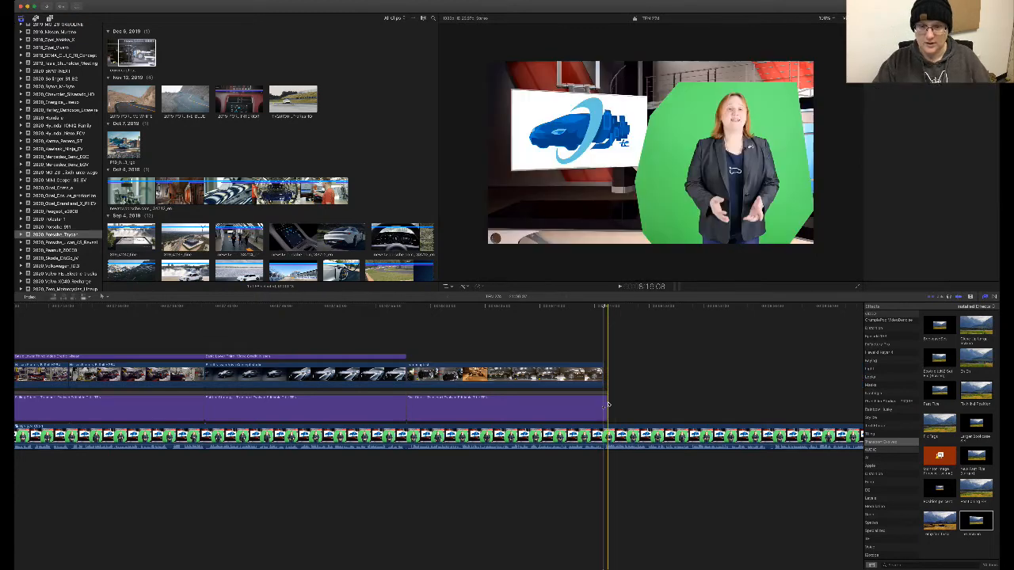
pyautogui.moveTo(602, 406); pyautogui.dragTo(599, 406)
# - Detach the audio from the crash-test clip and delete it
pyautogui.click(594, 376)
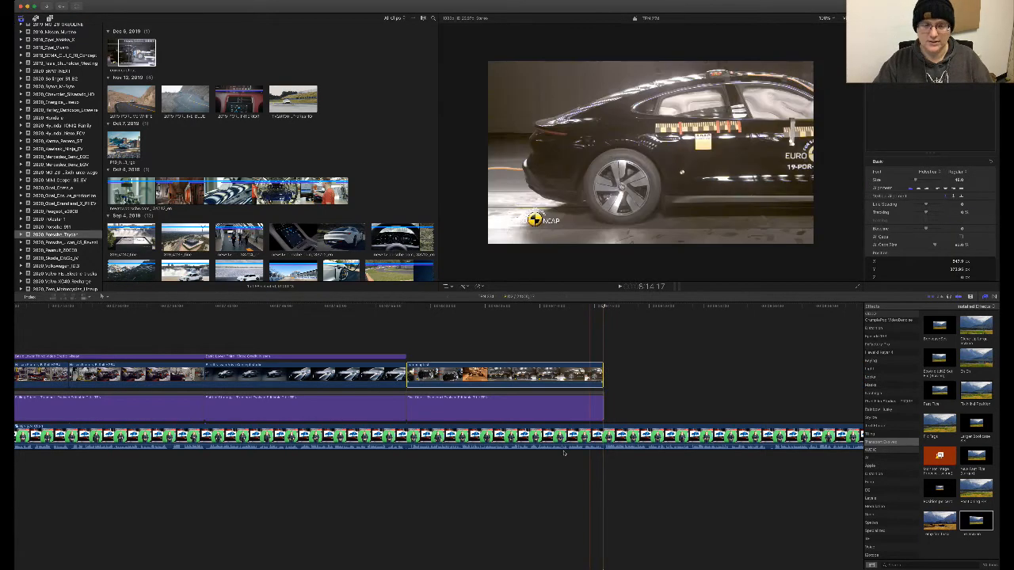
pyautogui.hotkey('ctrl', 'shift', 's')
pyautogui.press('Delete')
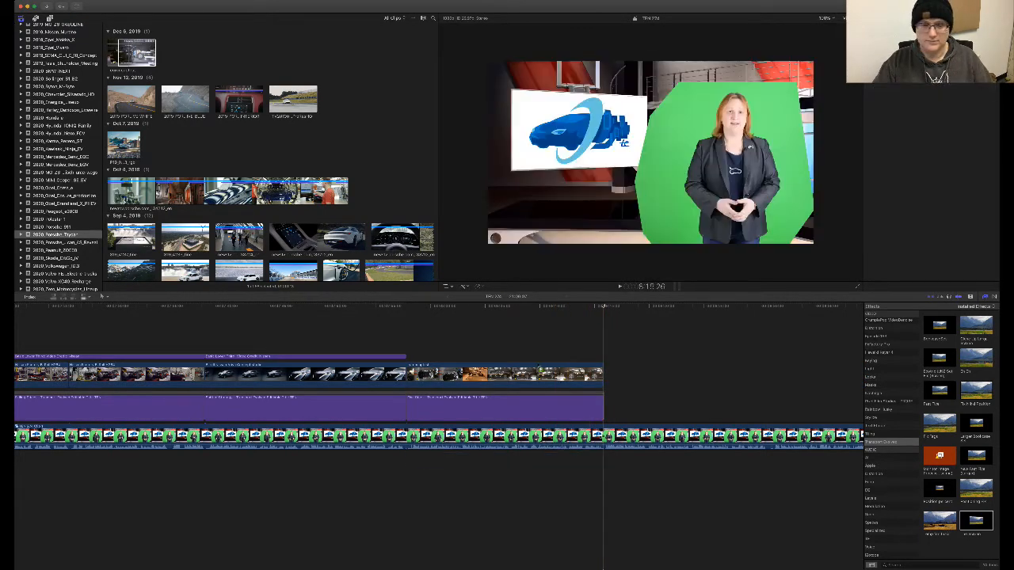
# - Copy the video credit lower third above the crash-test footage, trim it to the footage's end and open its text for editing
pyautogui.click(530, 371)
pyautogui.click(411, 308)
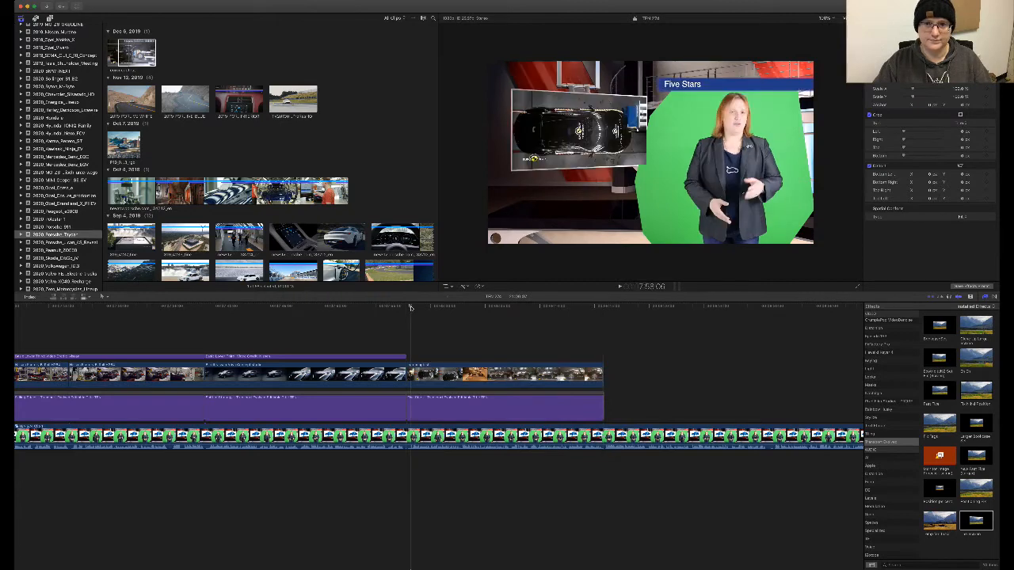
pyautogui.press('space')
pyautogui.click(360, 358)
pyautogui.press('super+c')
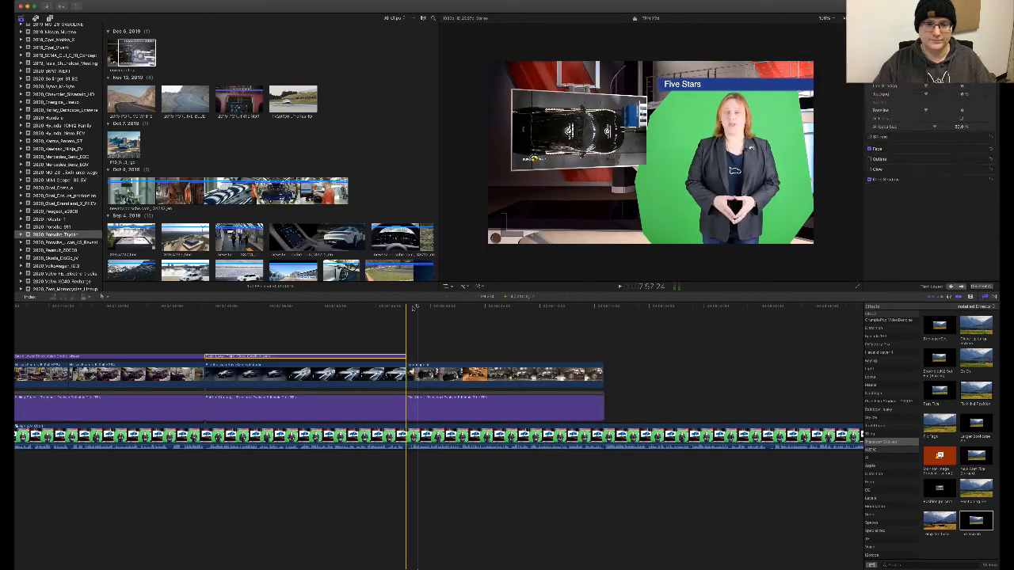
pyautogui.click(407, 308)
pyautogui.press('super+v')
pyautogui.moveTo(607, 356); pyautogui.dragTo(604, 357)
pyautogui.doubleClick(505, 357)
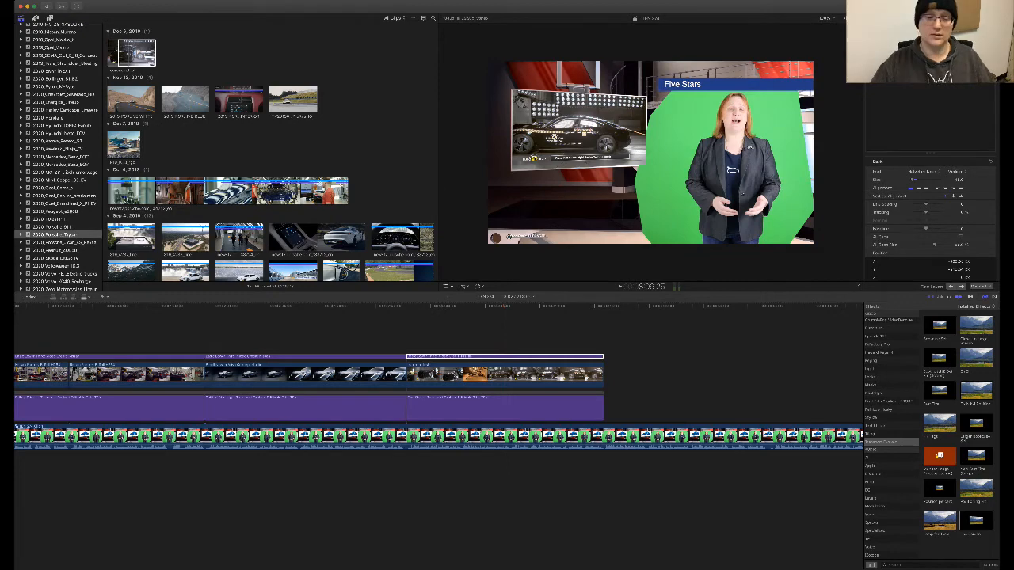
# - Duplicate the Five Stars title directly after itself and shorten the end of the copy
pyautogui.click(583, 393)
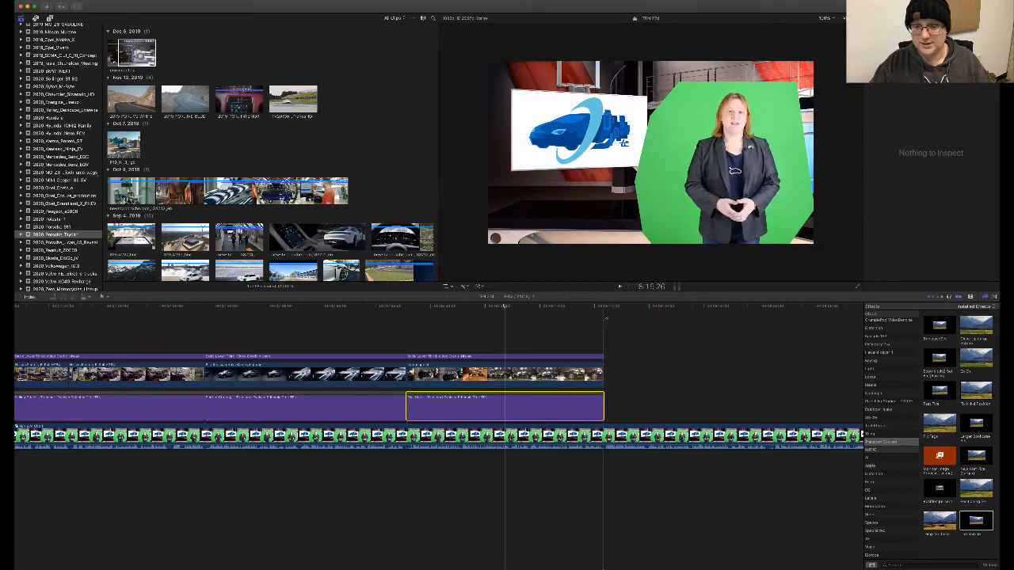
pyautogui.press('super+v')
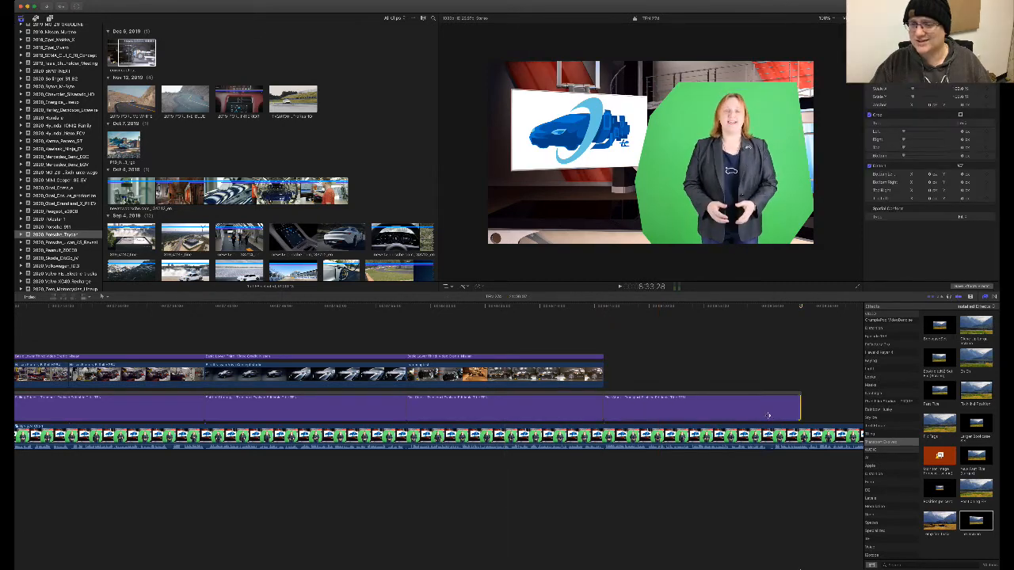
pyautogui.moveTo(800, 408); pyautogui.dragTo(772, 409)
# - Change the text of the last duplicated title to "Top of All Classes"
pyautogui.doubleClick(755, 411)
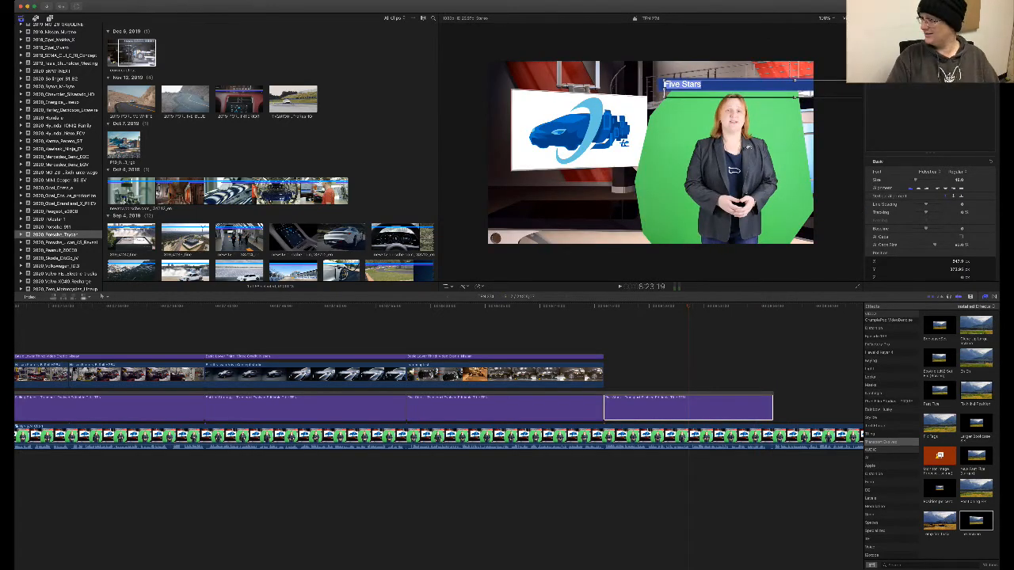
pyautogui.press('BackSpace')
pyautogui.write('Top of All Classes')
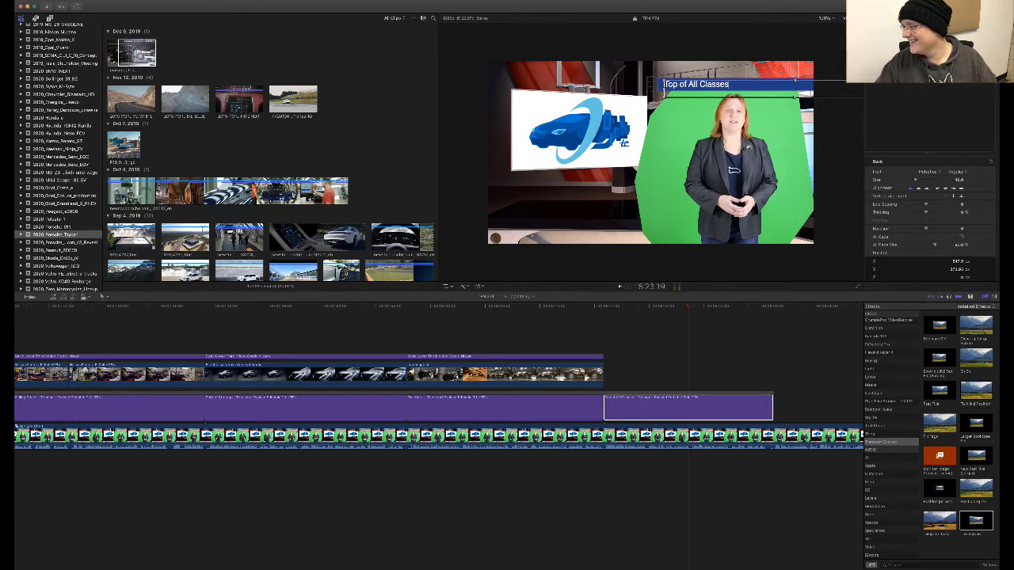
# - Place the playhead at the start of the Top of All Classes title and find and open the Tesla Model X event in the library
pyautogui.press('super+Tab')
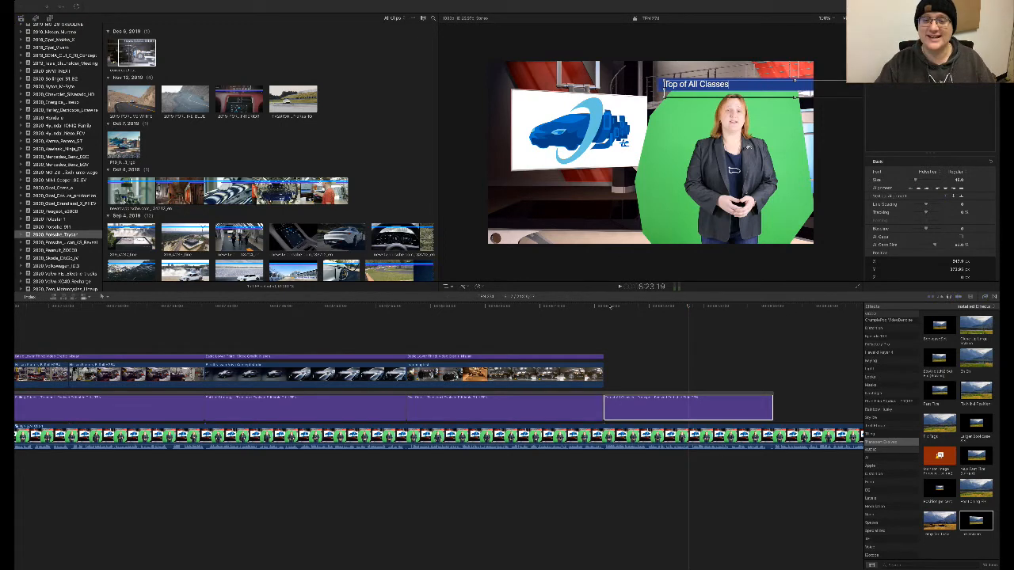
pyautogui.click(606, 306)
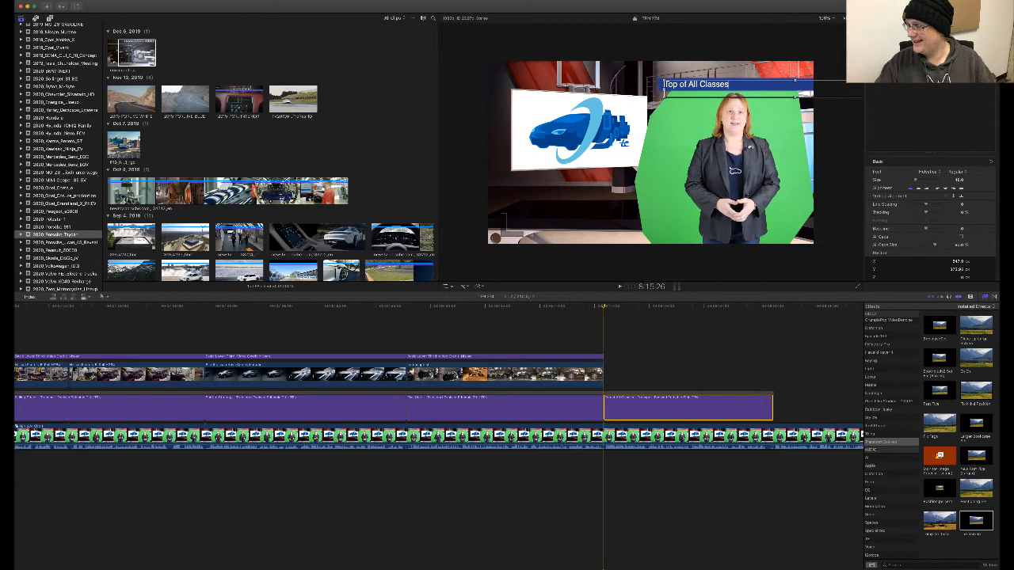
pyautogui.press('super+Tab')
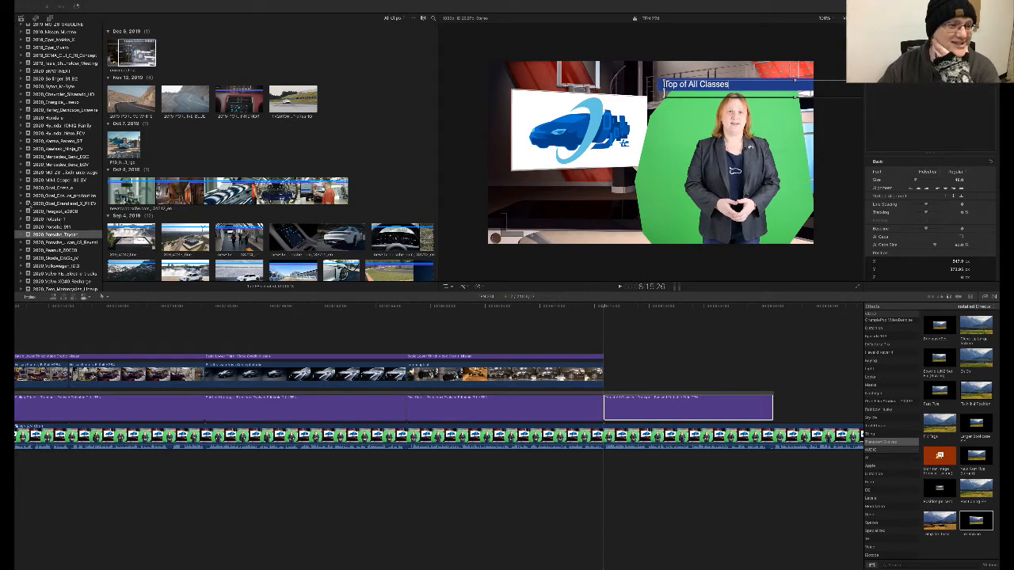
pyautogui.scroll(5, 49, 201)
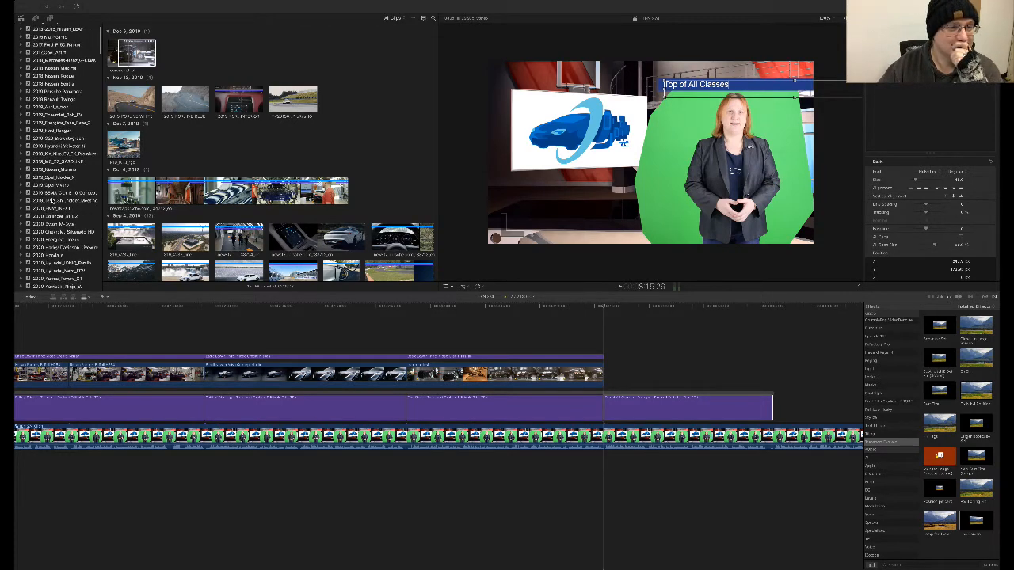
pyautogui.scroll(2, 51, 201)
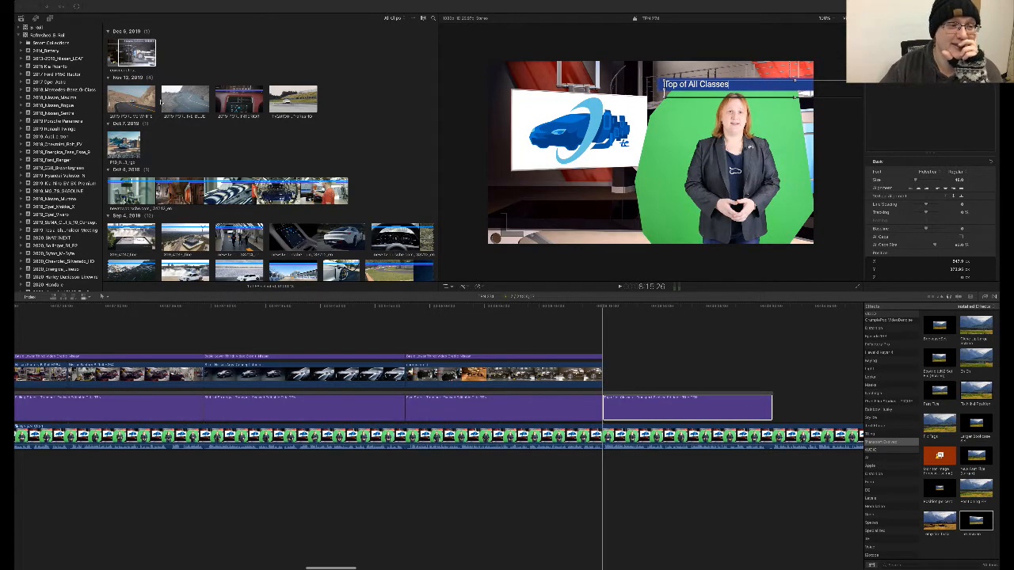
pyautogui.scroll(-10, 78, 165)
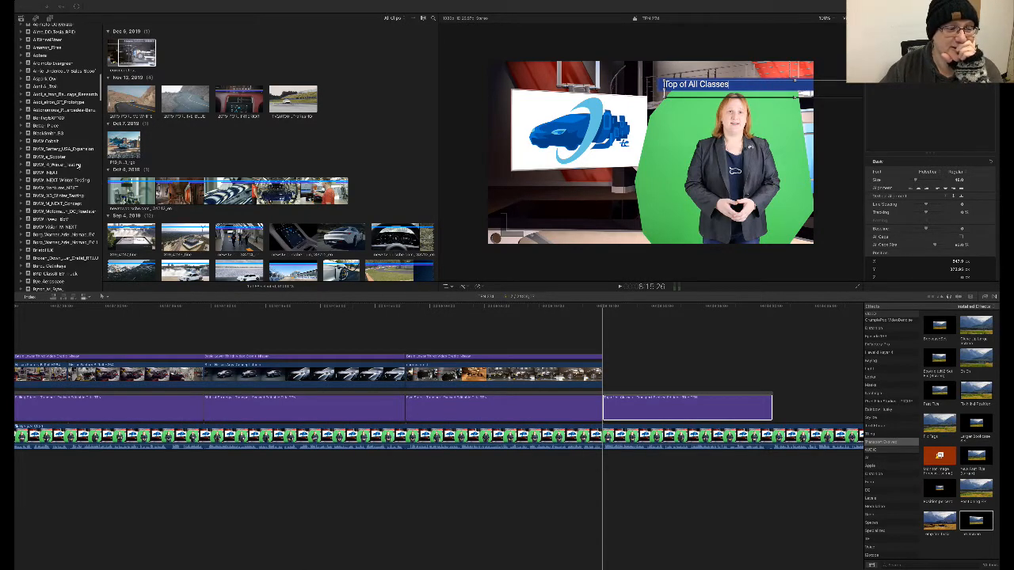
pyautogui.scroll(-20, 78, 166)
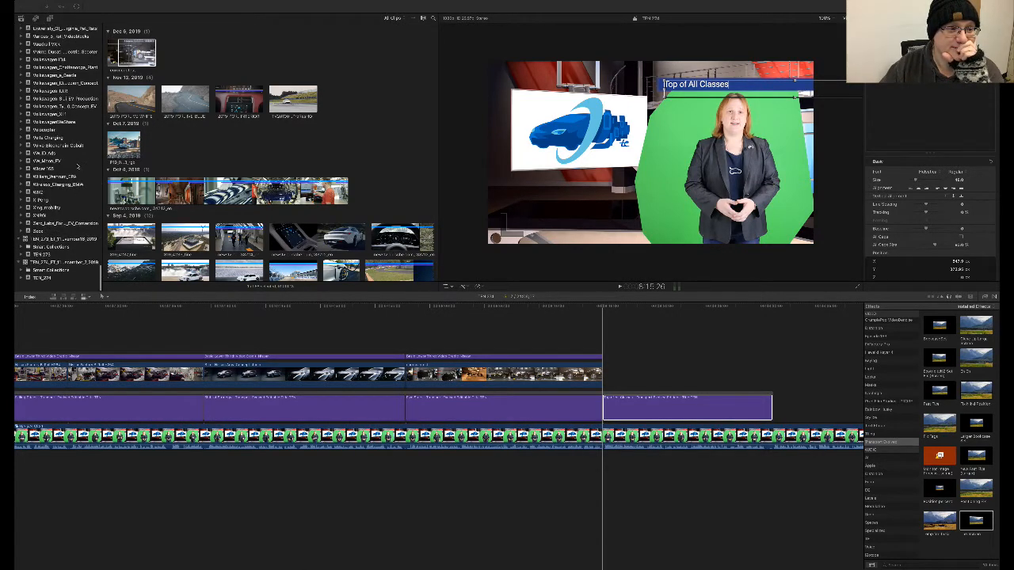
pyautogui.scroll(10, 77, 165)
pyautogui.scroll(20, 78, 165)
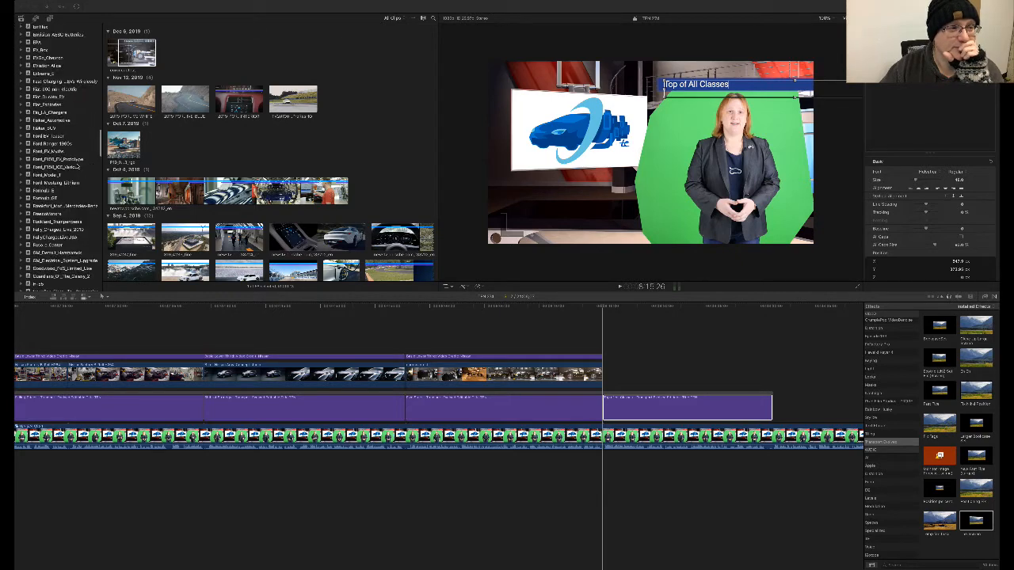
pyautogui.scroll(-10, 77, 166)
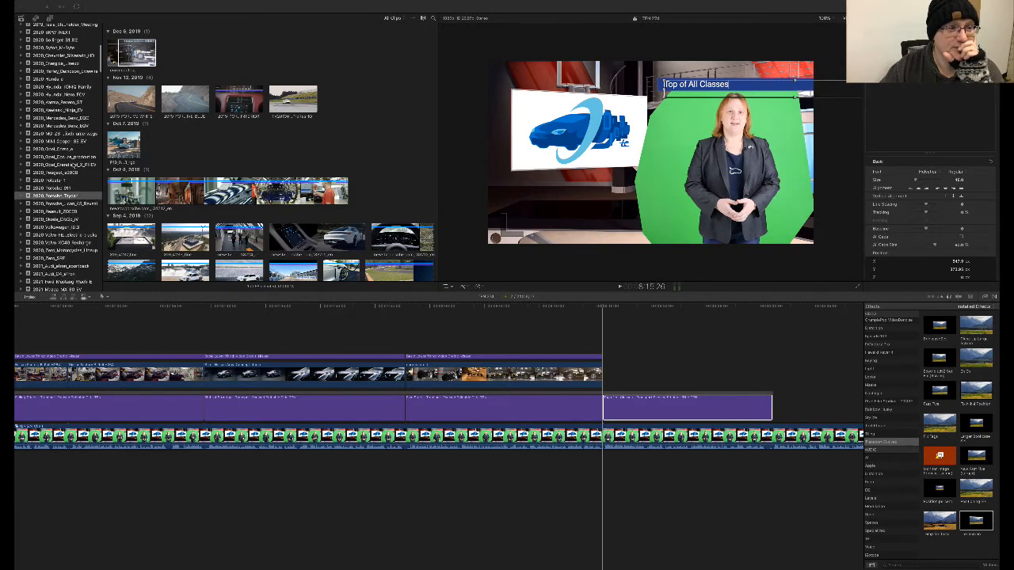
pyautogui.scroll(-15, 72, 165)
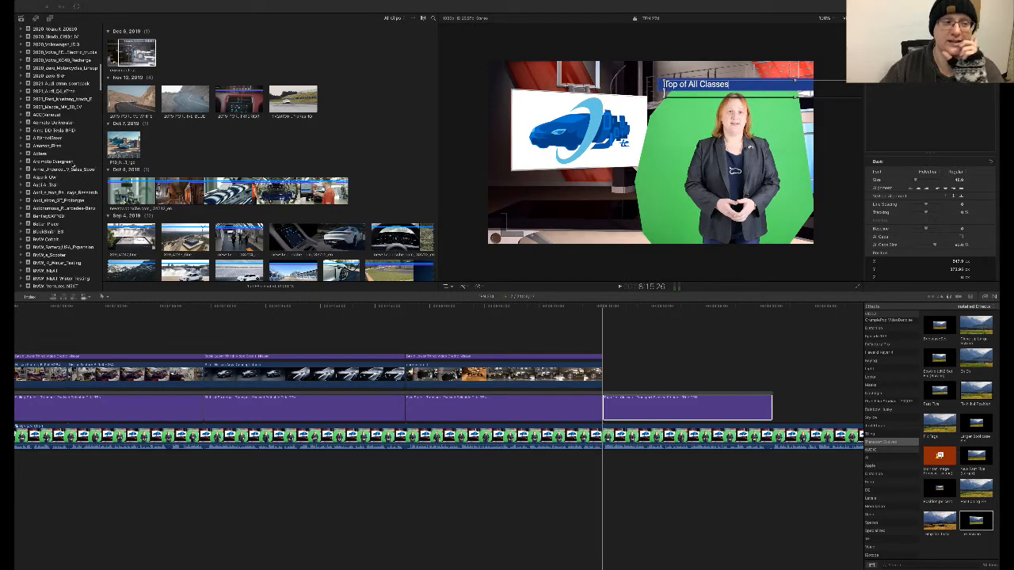
pyautogui.scroll(10, 72, 165)
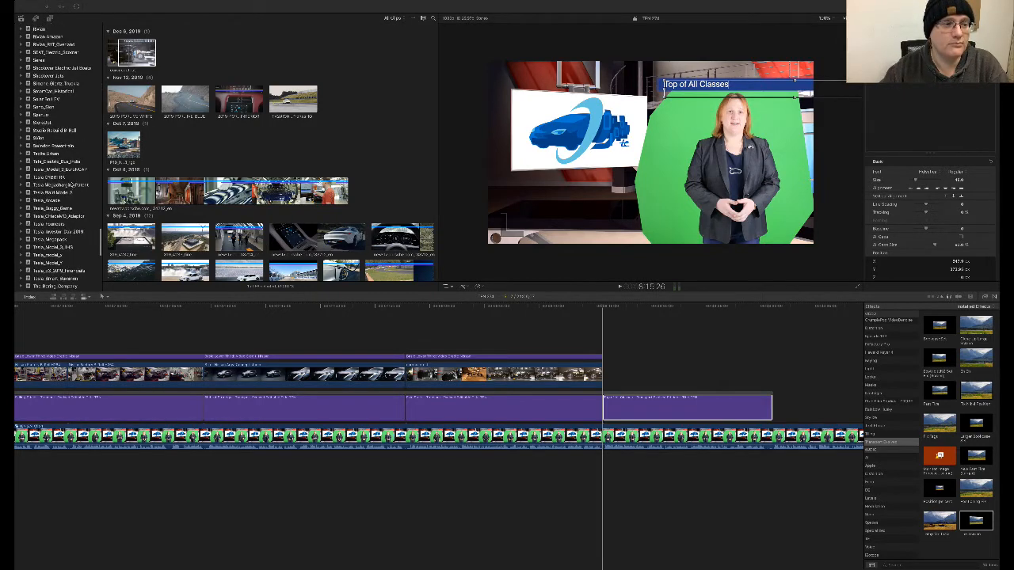
pyautogui.scroll(-3, 68, 198)
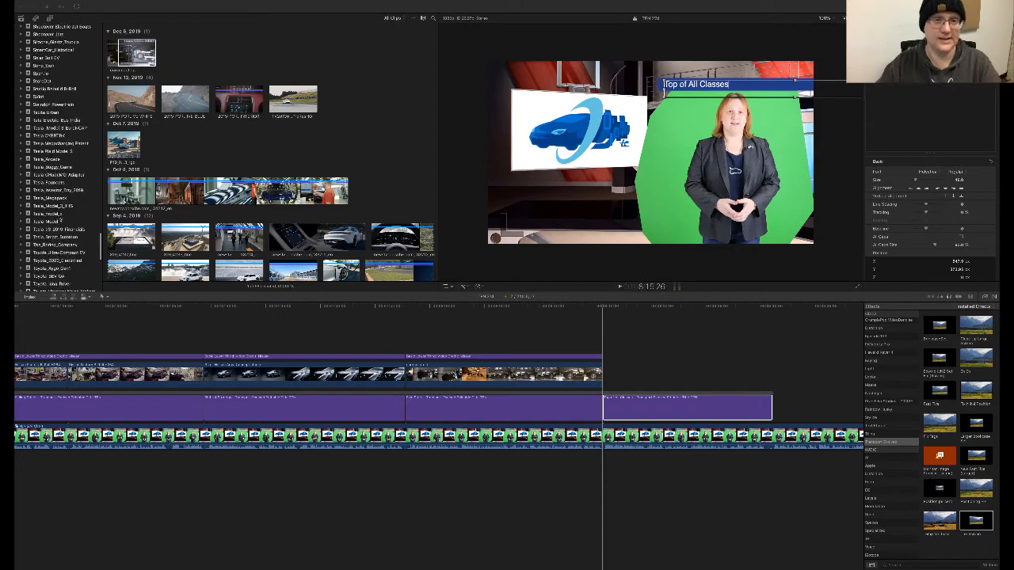
pyautogui.click(123, 207)
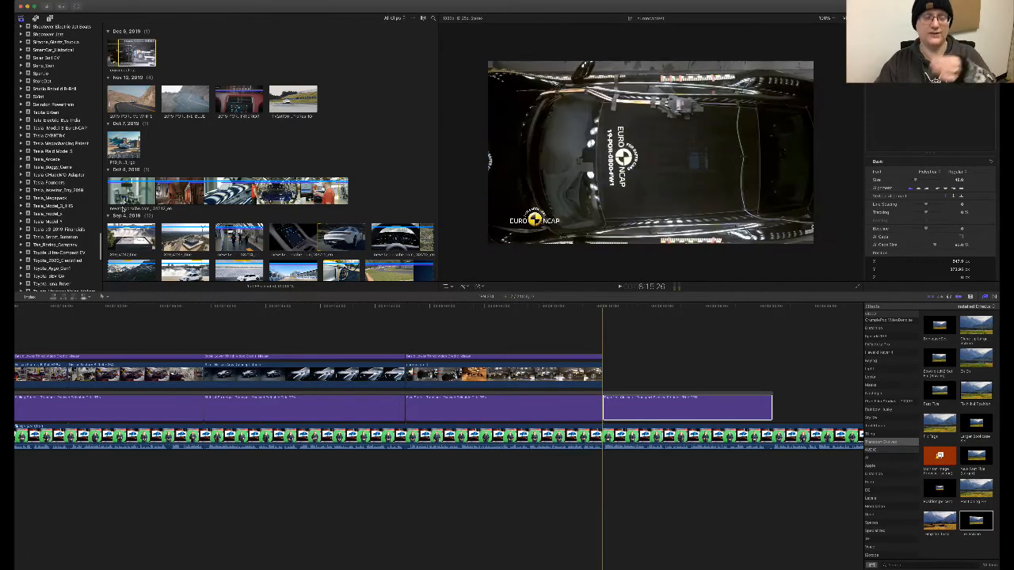
pyautogui.click(61, 215)
# - Select the latter part of the Model X crash-test clip and place it above the start of the Top of All Classes title
pyautogui.click(125, 58)
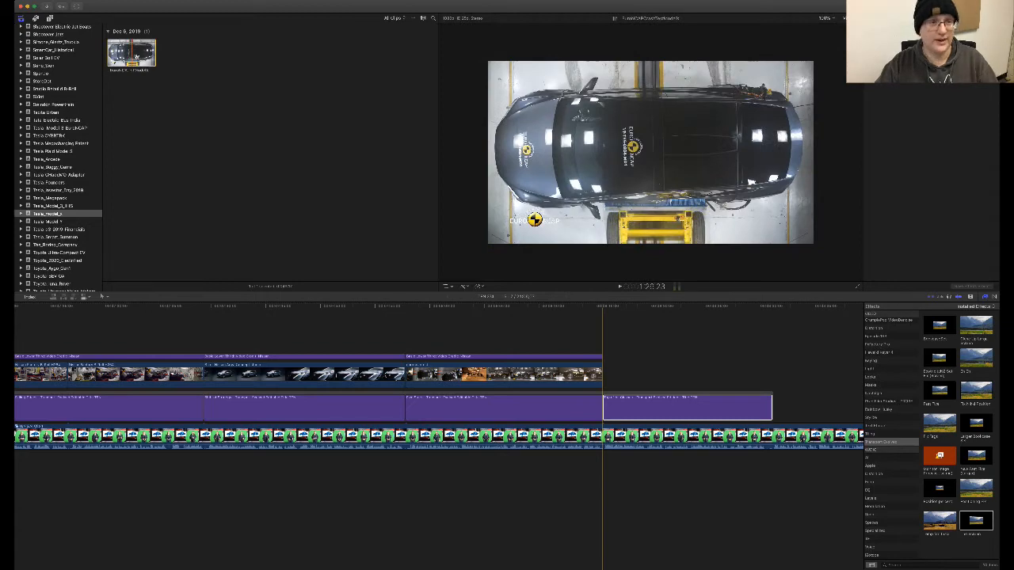
pyautogui.moveTo(136, 57); pyautogui.dragTo(604, 373)
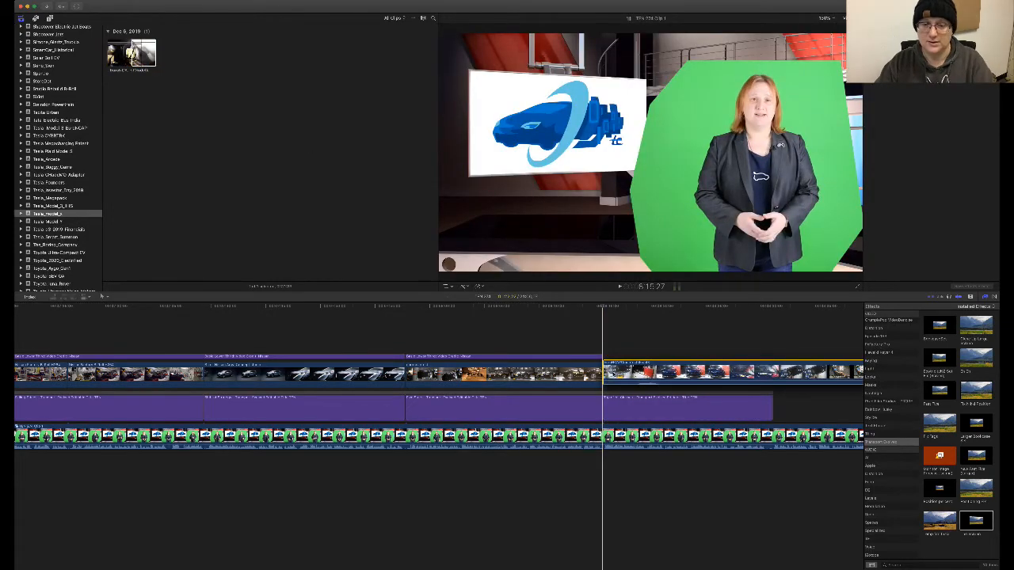
pyautogui.press('super+4')
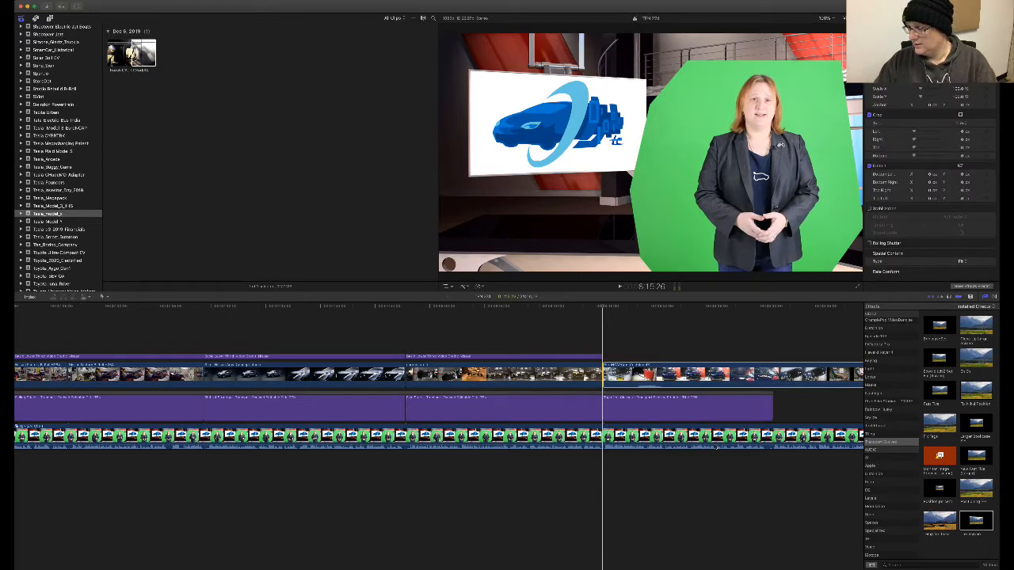
# - Detach the audio from the Model X crash-test clip and delete it
pyautogui.hotkey('ctrl', 'shift', 's')
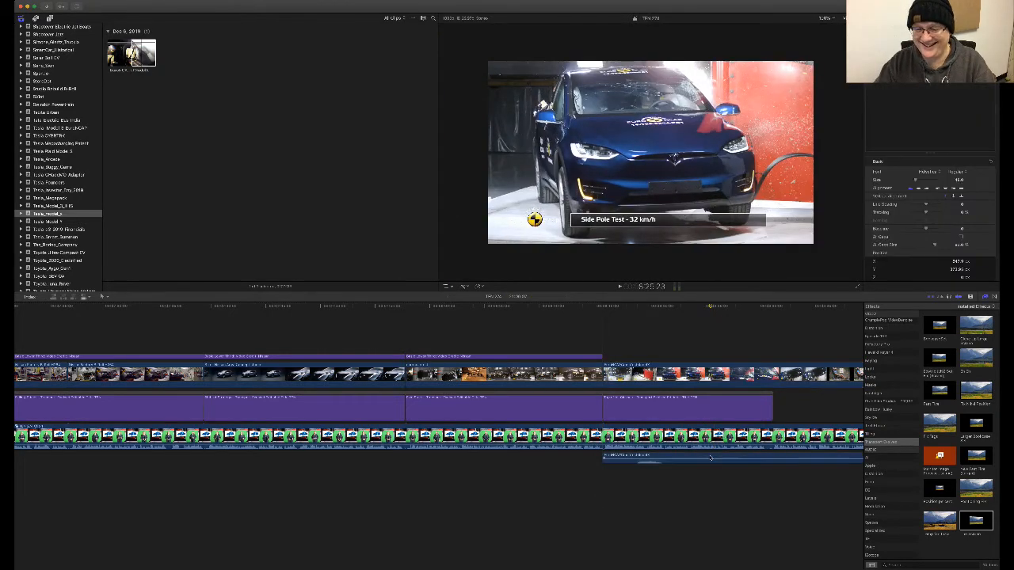
pyautogui.click(711, 458)
pyautogui.press('Delete')
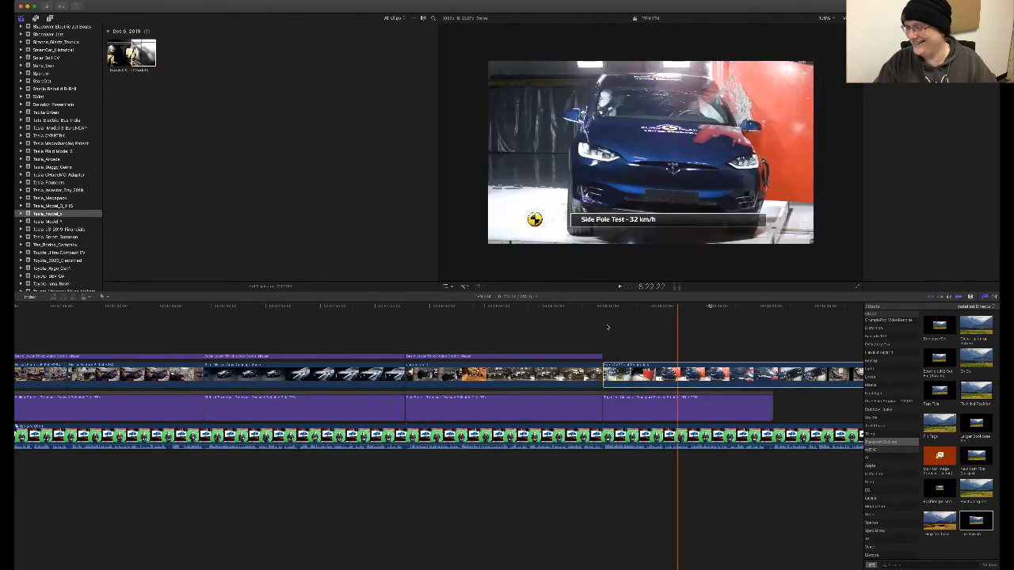
# - Play the Top of All Classes segment to find its end point and shorten the title to 8:31:00
pyautogui.click(598, 322)
pyautogui.hscroll(3, 572, 337)
pyautogui.press('space')
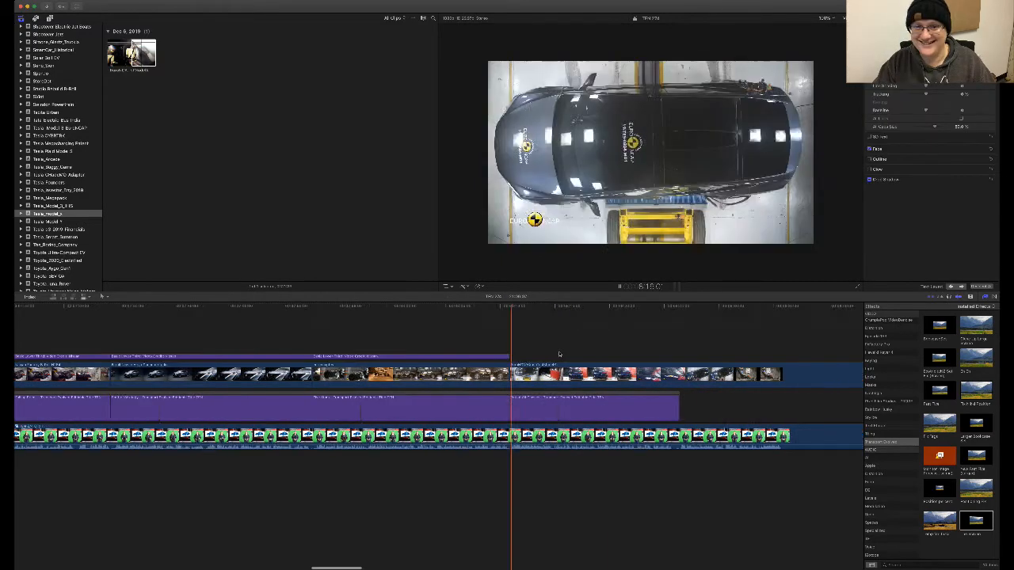
pyautogui.hscroll(2, 559, 354)
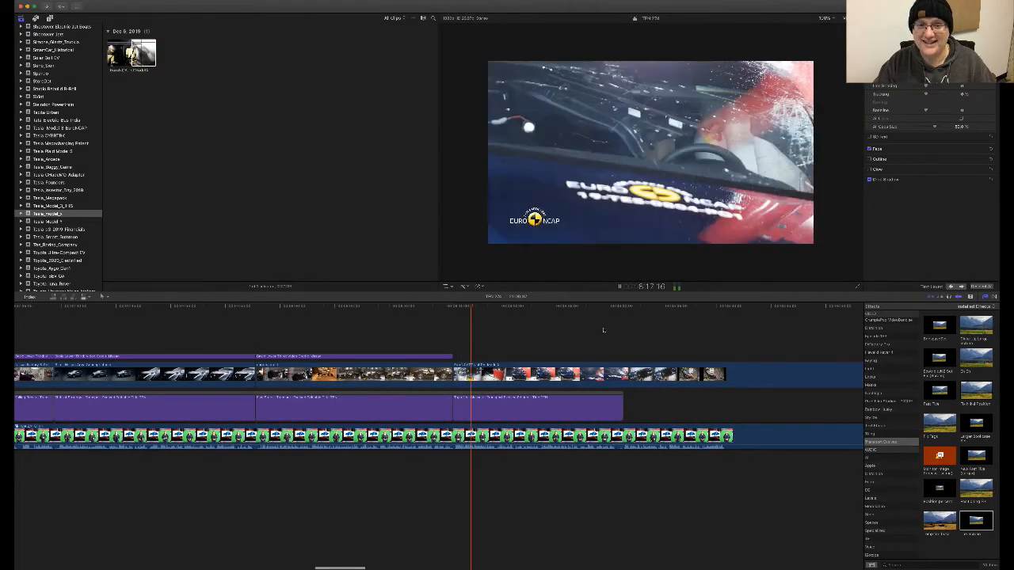
pyautogui.click(603, 331)
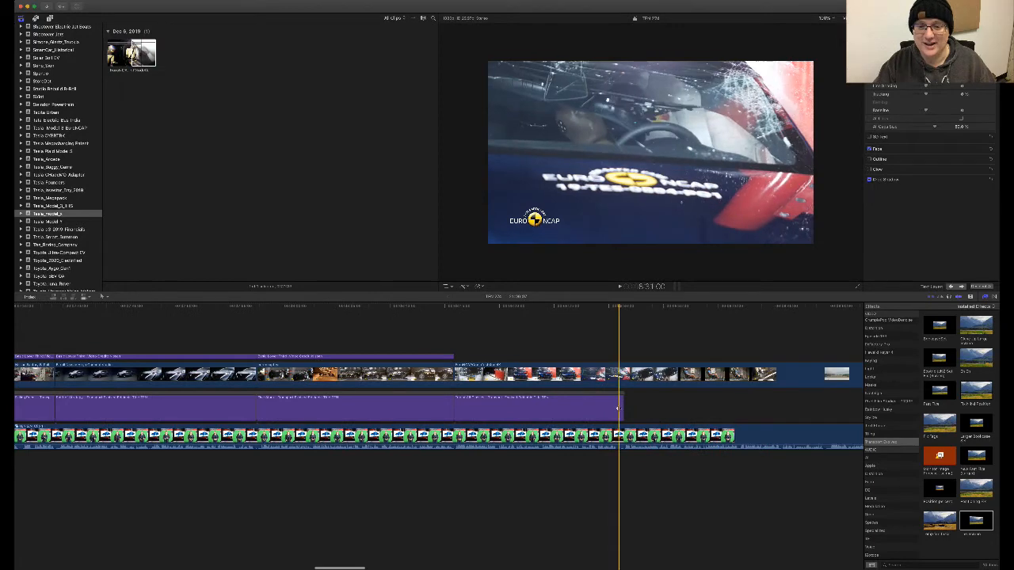
# - Cut the Model X footage at the title's end, delete the excess and fit the clip into the studio screen
pyautogui.click(620, 379)
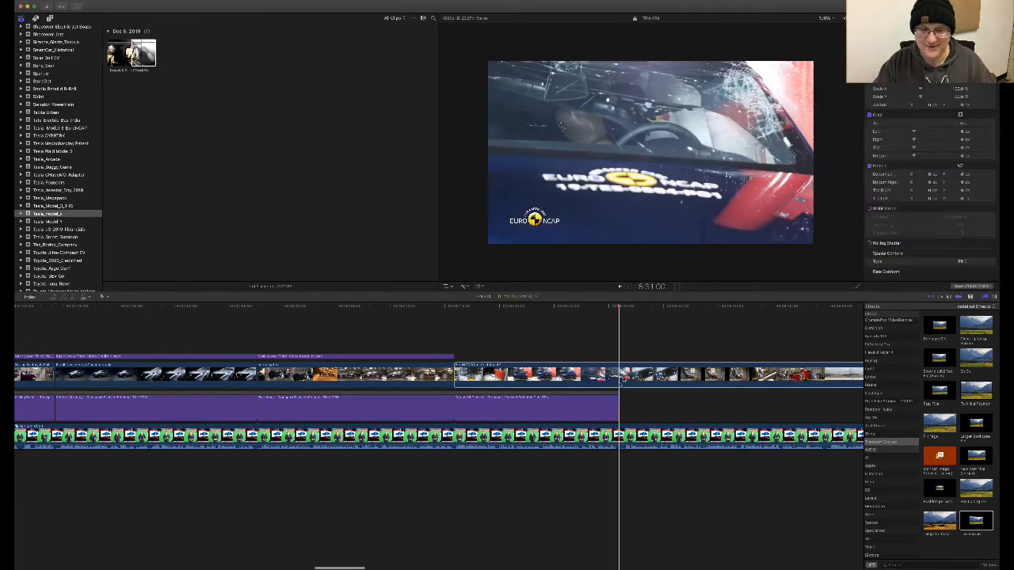
pyautogui.press('super+b')
pyautogui.click(636, 403)
pyautogui.press('BackSpace')
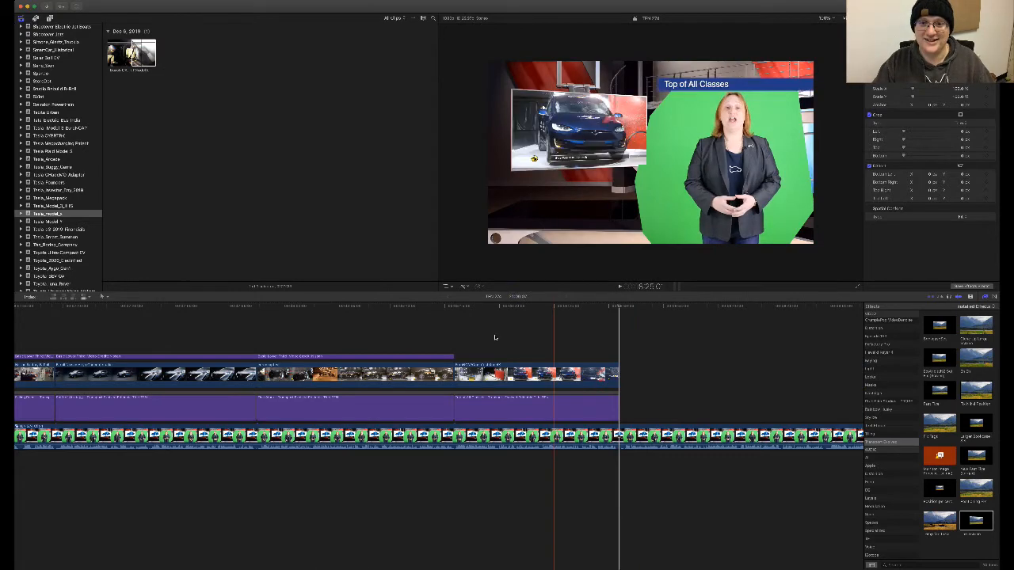
# - Copy the video credit lower third above the Model X footage and trim the copy to the footage's end
pyautogui.click(449, 358)
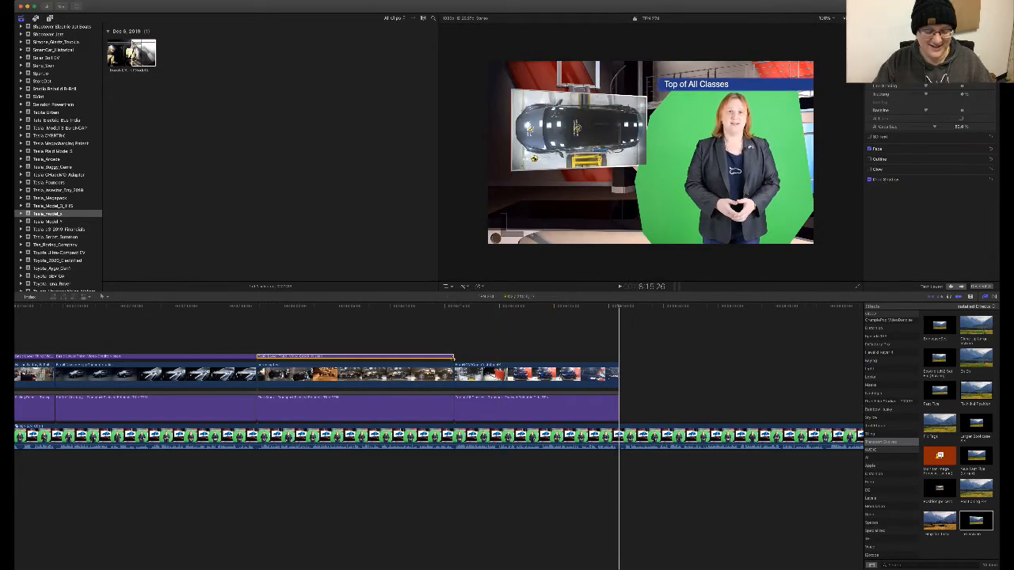
pyautogui.click(454, 308)
pyautogui.press('super+v')
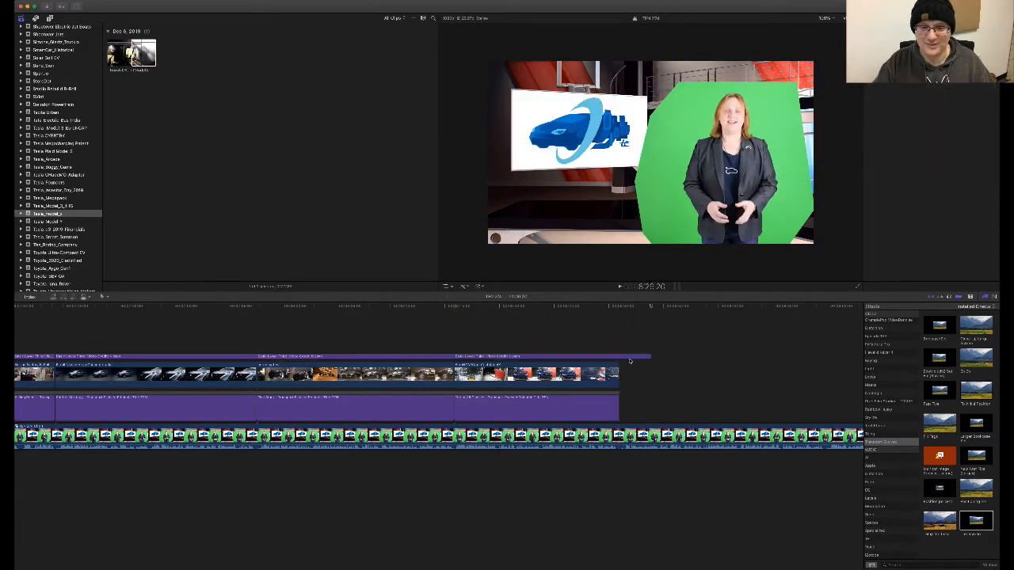
pyautogui.moveTo(651, 357); pyautogui.dragTo(619, 357)
pyautogui.click(617, 358)
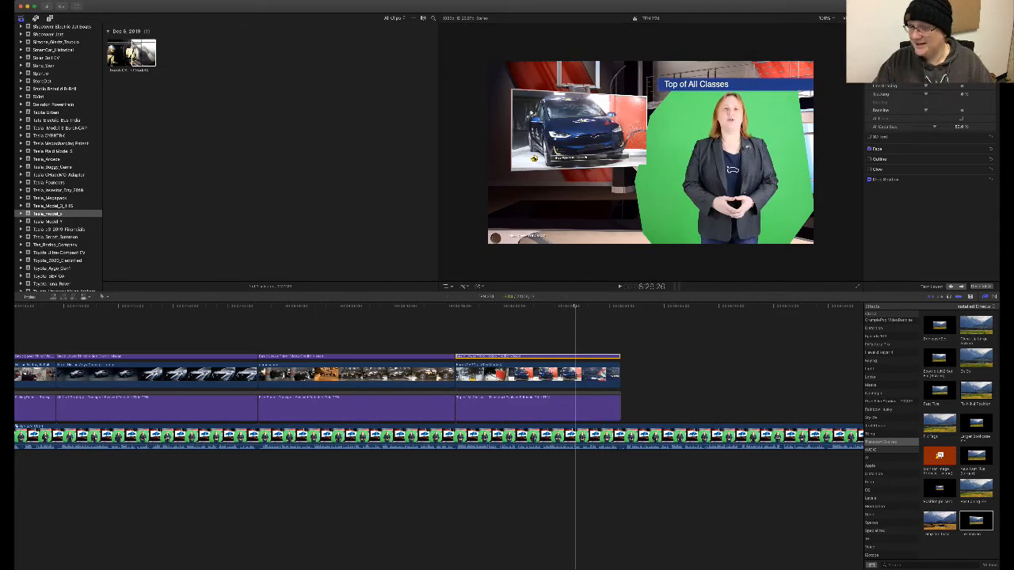
# - Duplicate the Top of All Classes title directly after itself
pyautogui.click(615, 394)
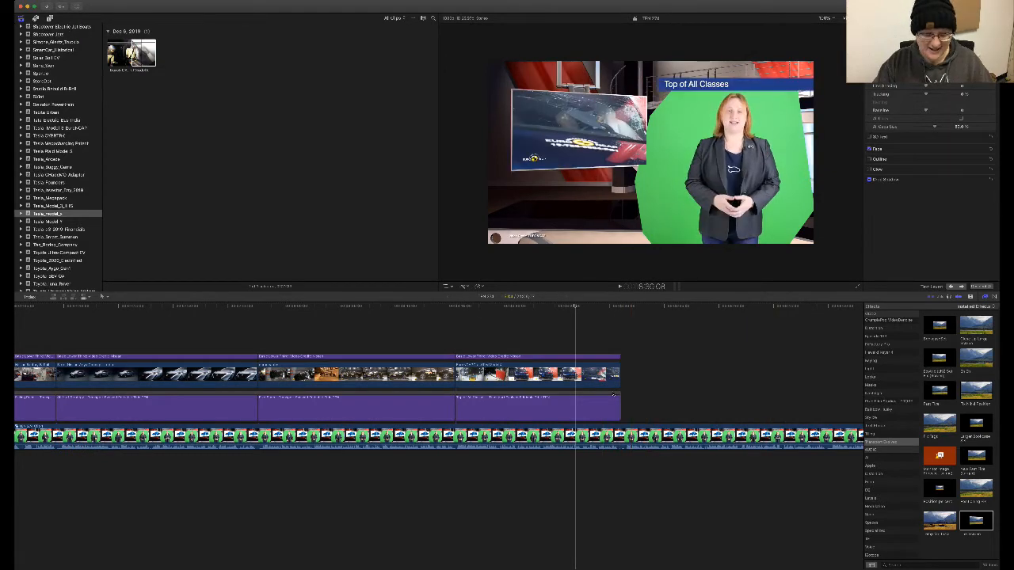
pyautogui.click(620, 309)
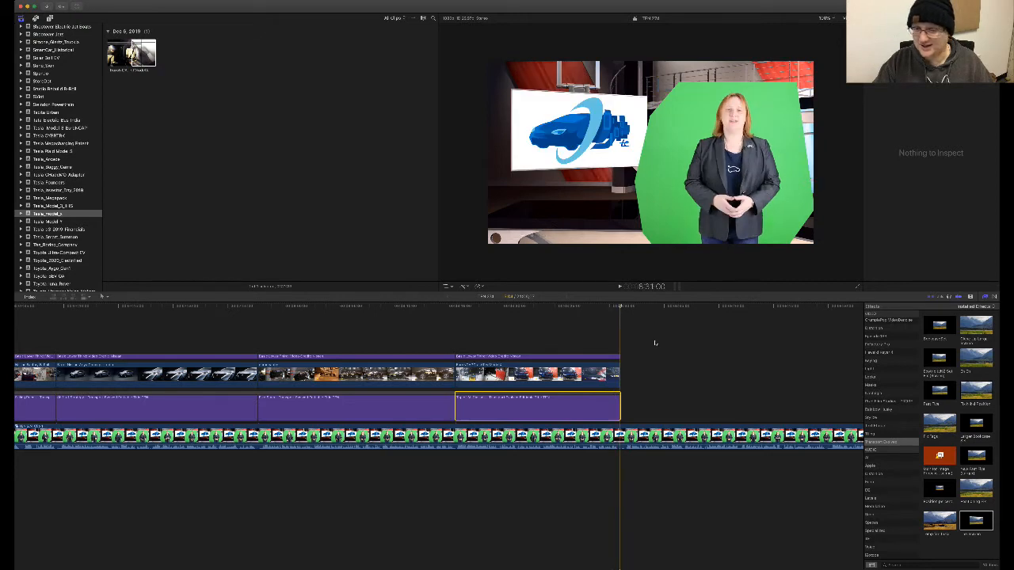
pyautogui.press('super+v')
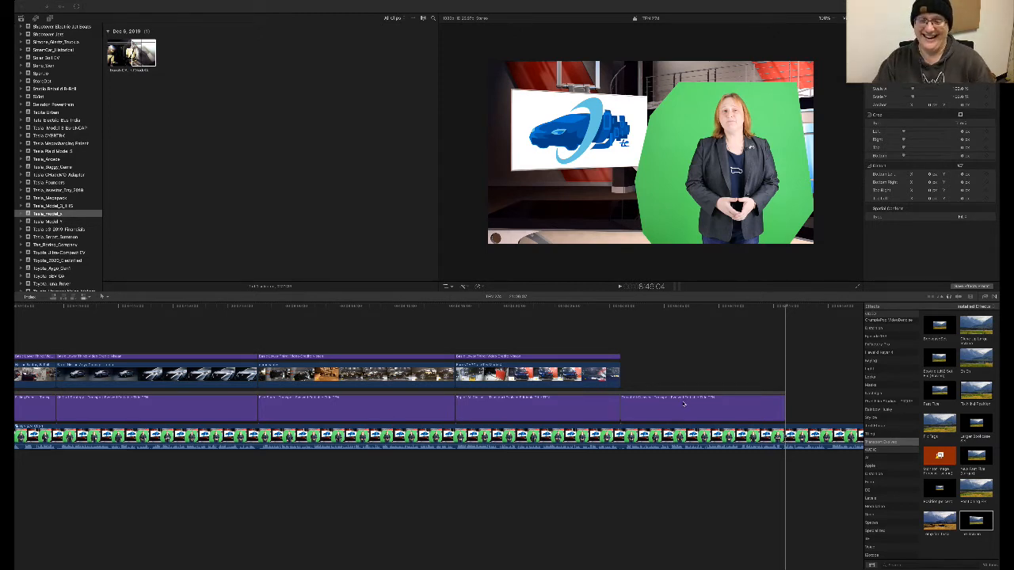
# - Change the text of the last duplicated title to "Next Project" and return the playhead to that title's start
pyautogui.click(684, 404)
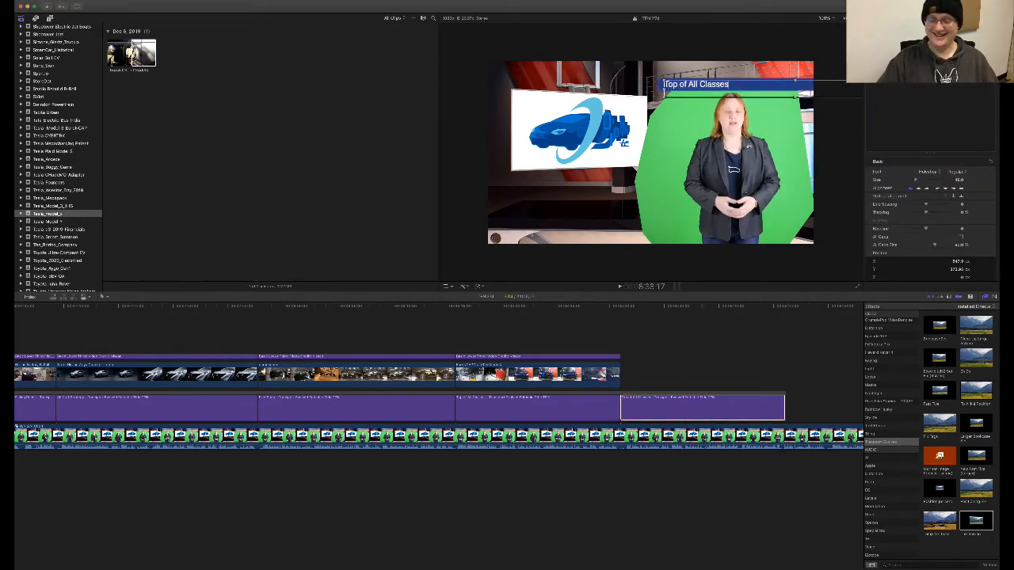
pyautogui.doubleClick(665, 84)
pyautogui.press('BackSpace')
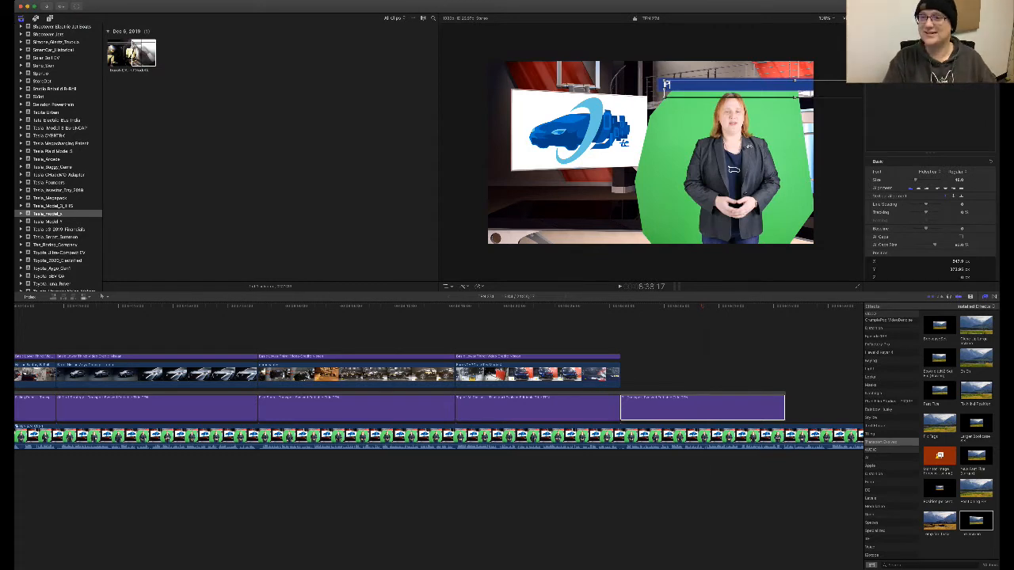
pyautogui.write('Next')
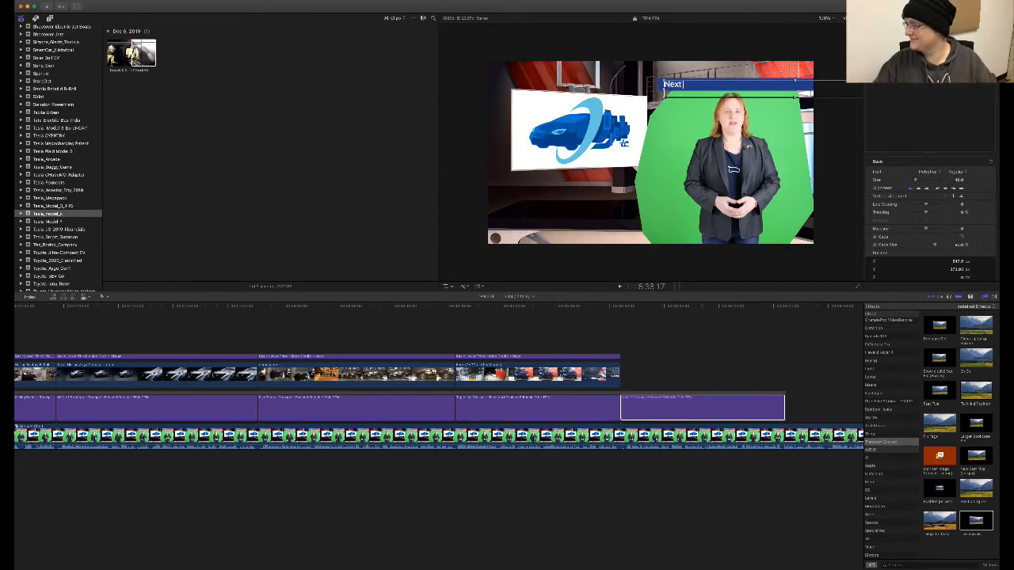
pyautogui.write(' Project')
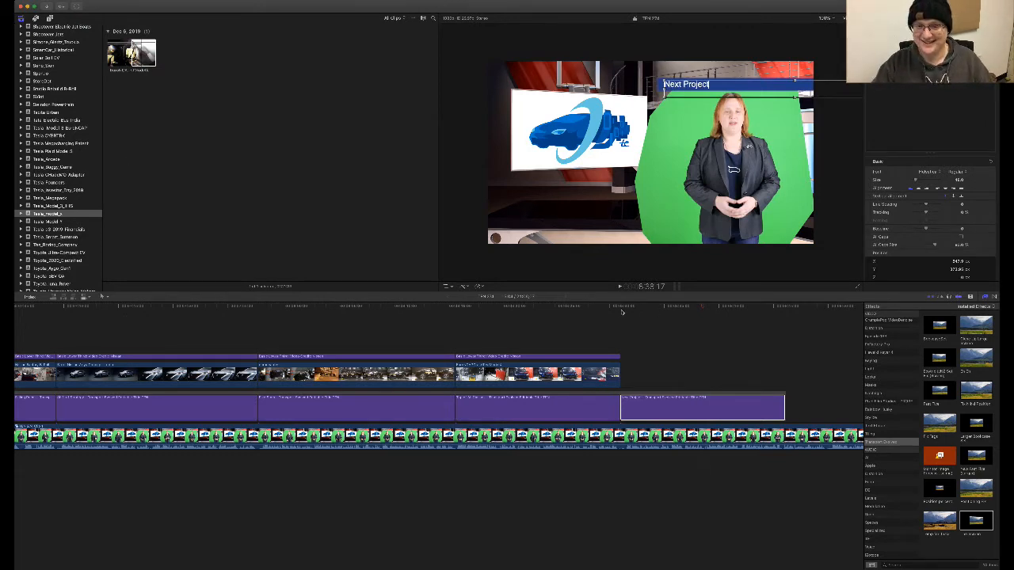
pyautogui.click(622, 312)
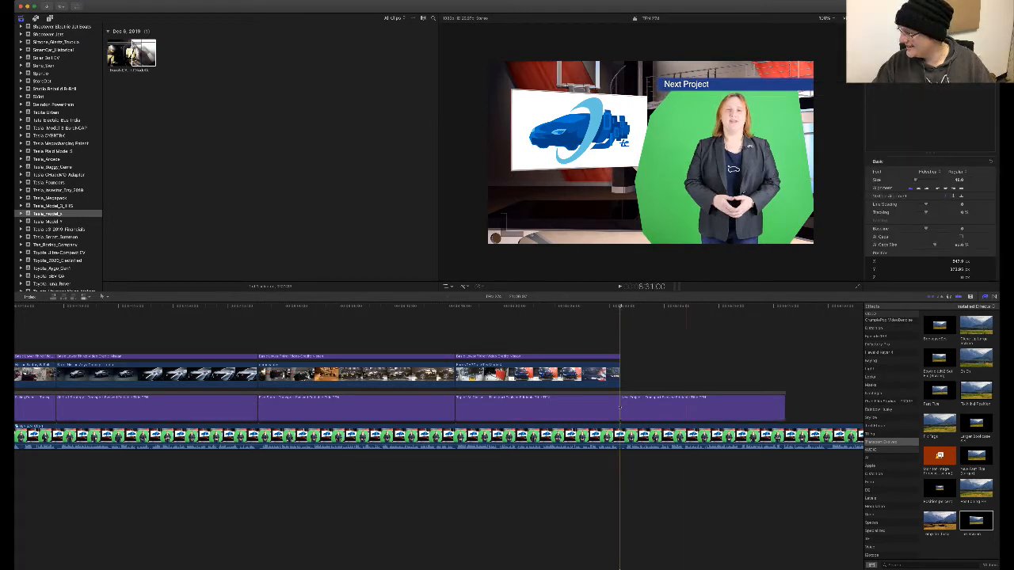
pyautogui.press('super+Tab')
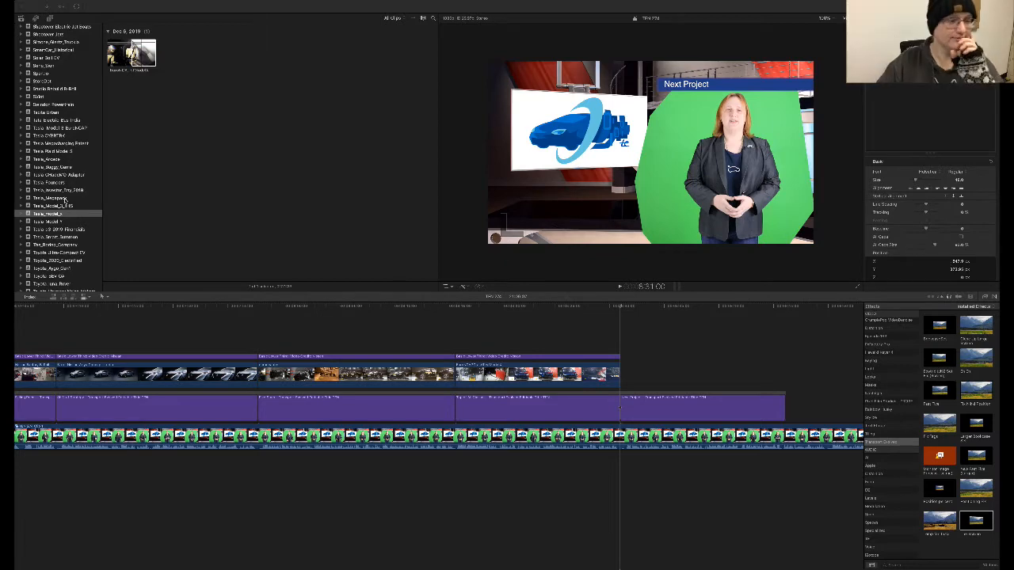
# - Find the 2020_Porsche_Taycan event in the B-roll library and place its factory robot footage above the start of the Next Project title
pyautogui.scroll(-9, 65, 202)
pyautogui.scroll(10, 67, 204)
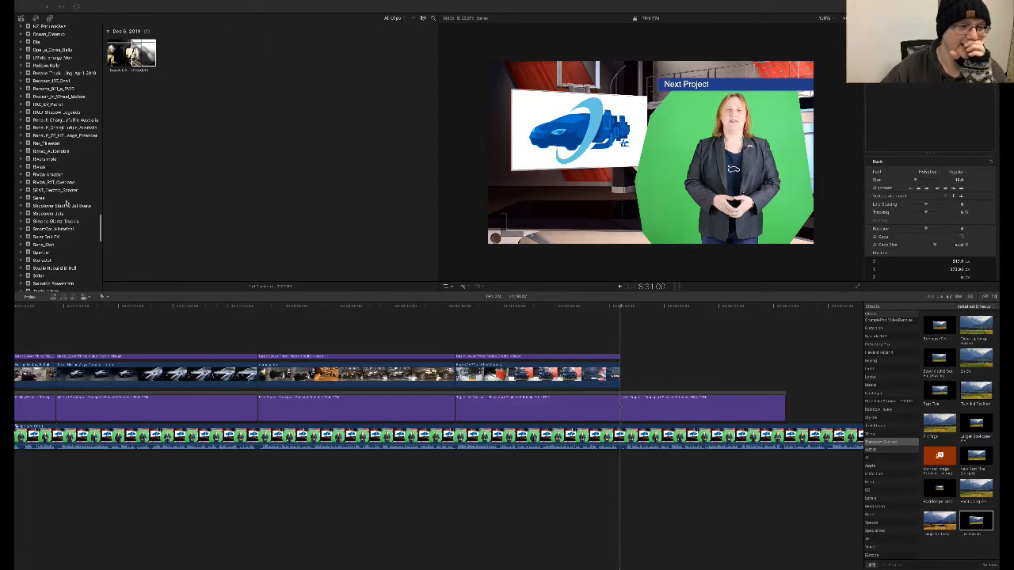
pyautogui.scroll(-4, 67, 203)
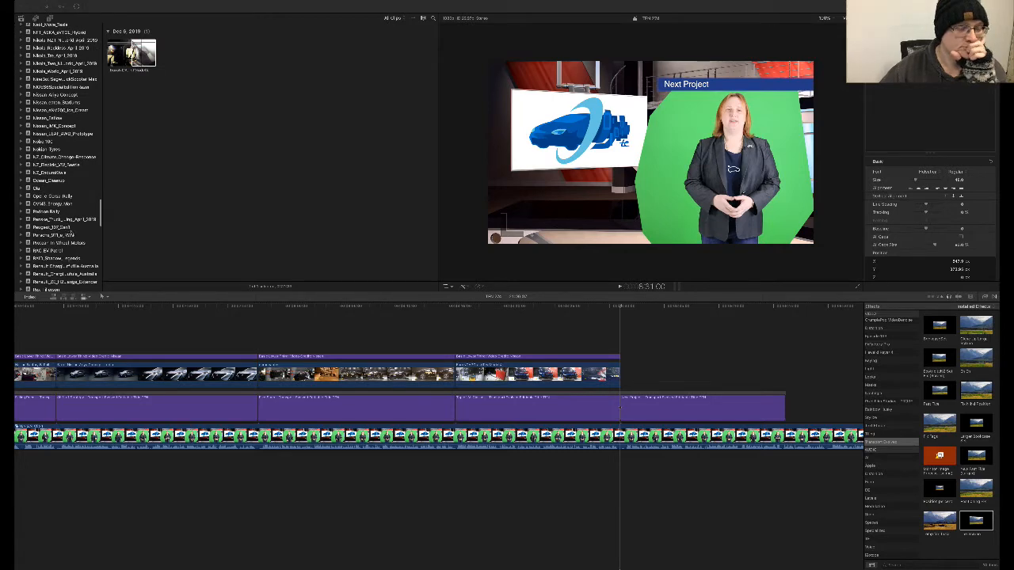
pyautogui.scroll(15, 65, 158)
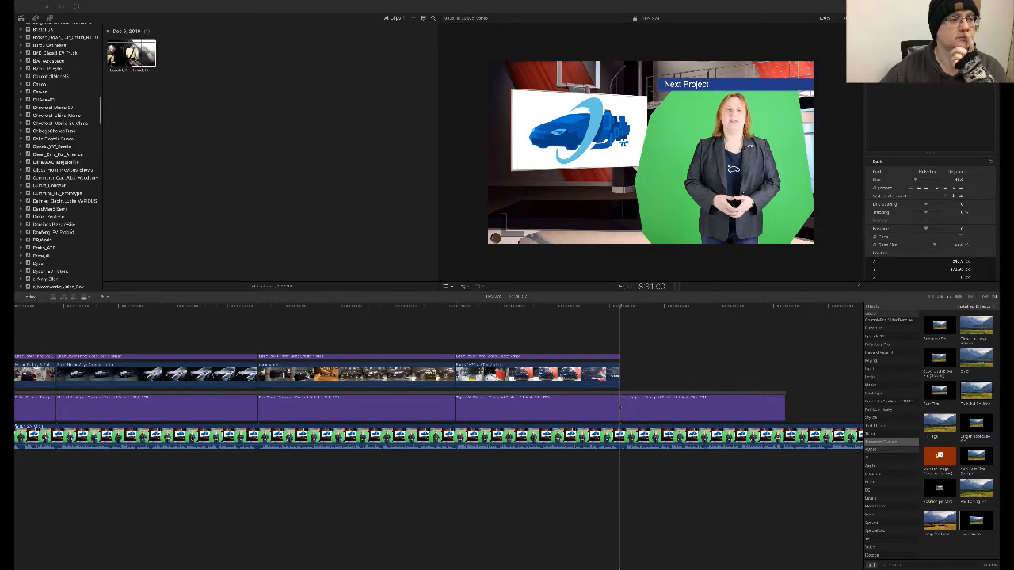
pyautogui.scroll(10, 61, 190)
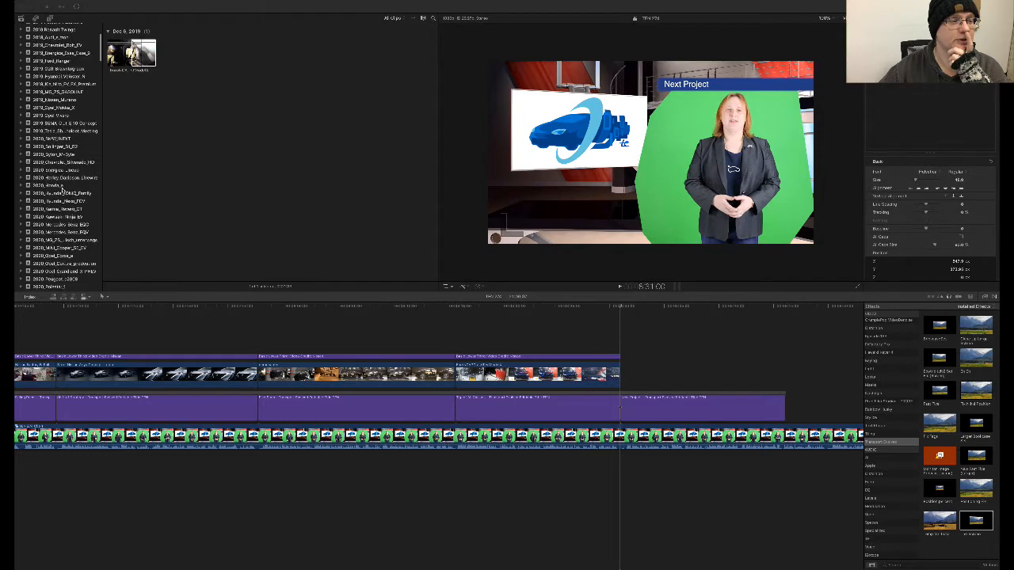
pyautogui.scroll(-4, 61, 190)
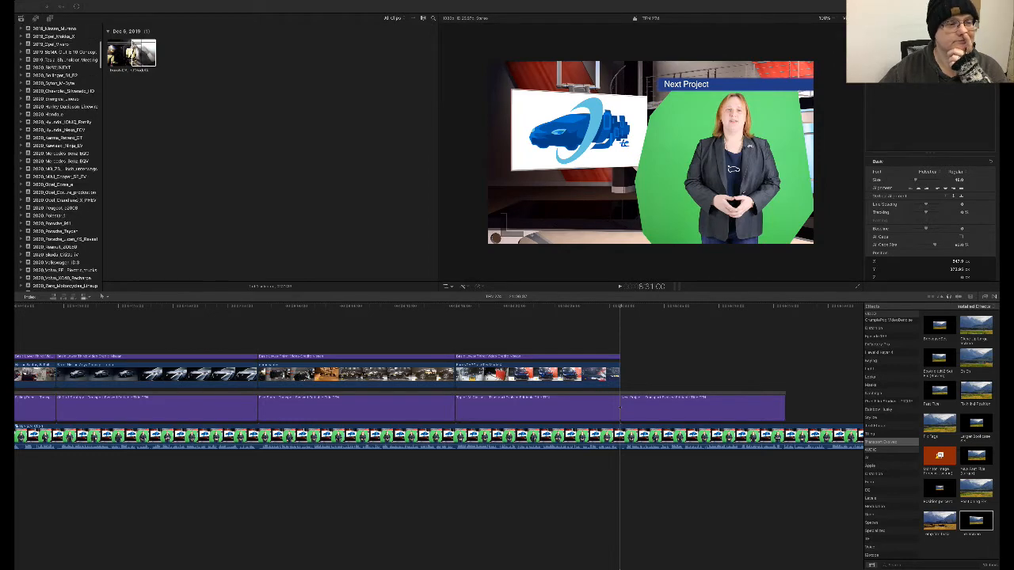
pyautogui.click(70, 231)
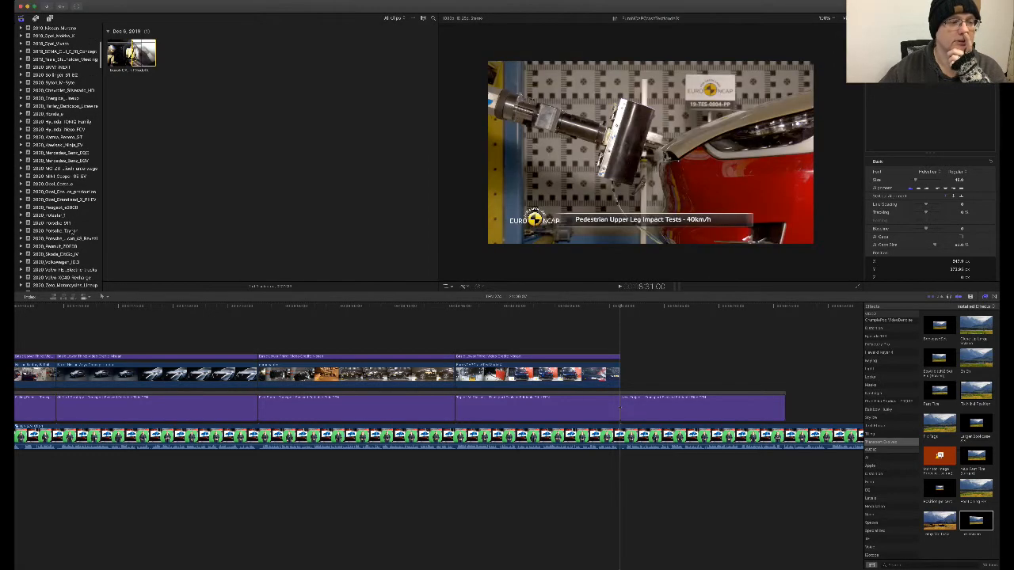
pyautogui.scroll(-5, 307, 172)
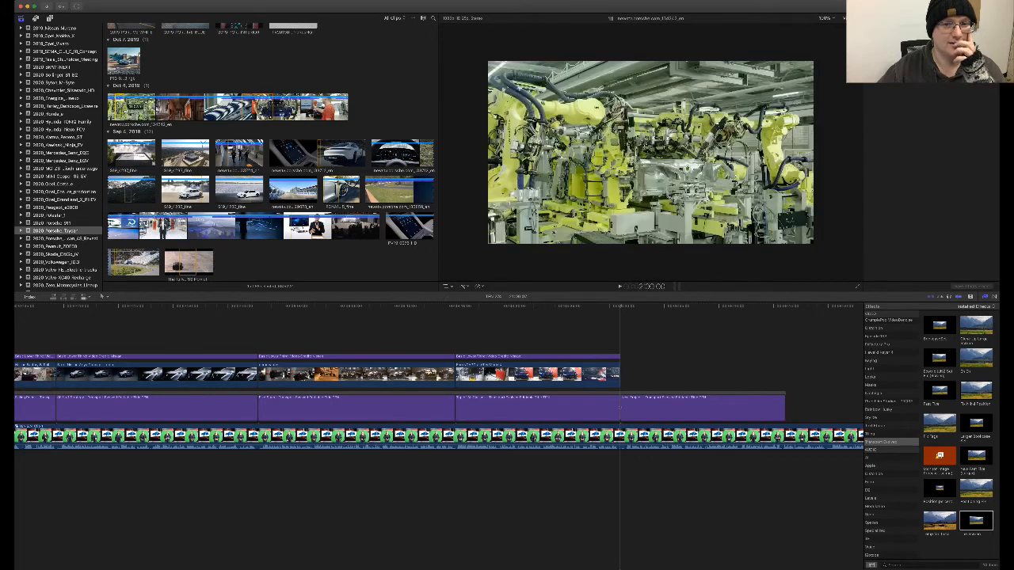
pyautogui.moveTo(141, 108); pyautogui.dragTo(621, 372)
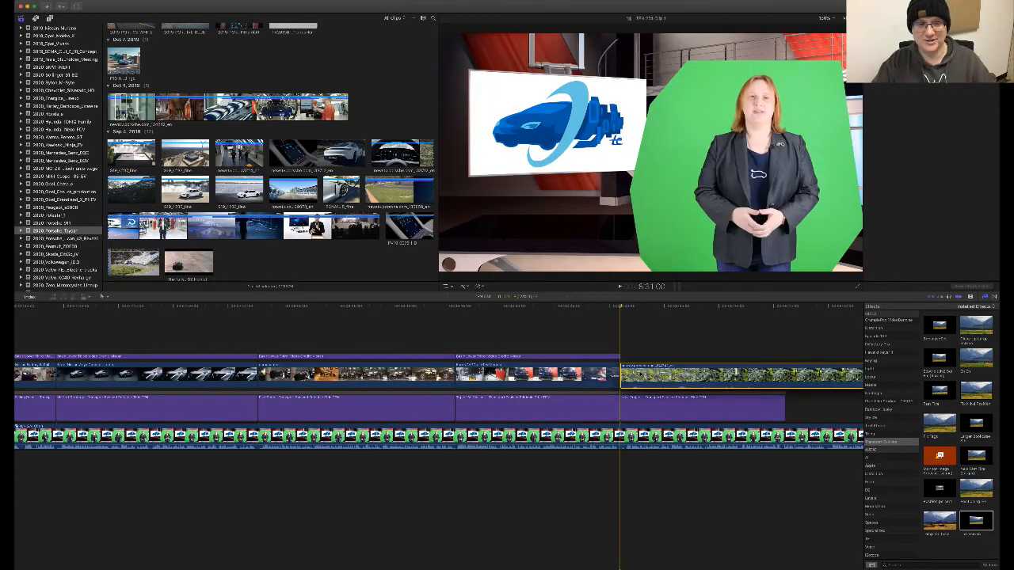
# - Detach the audio from the Porsche factory footage and delete the detached audio
pyautogui.press('super+4')
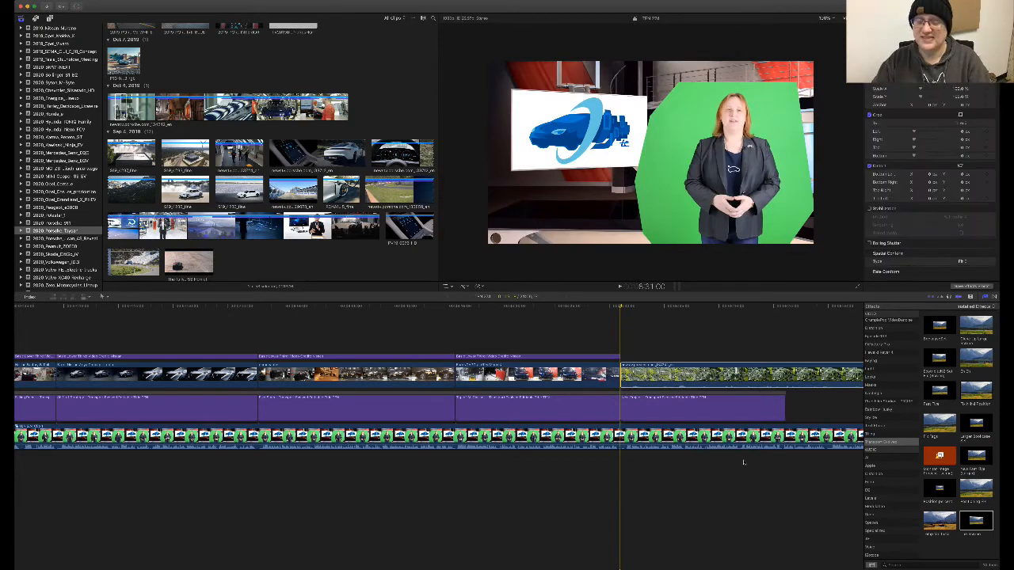
pyautogui.hotkey('ctrl', 'shift', 's')
pyautogui.click(744, 464)
pyautogui.press('Delete')
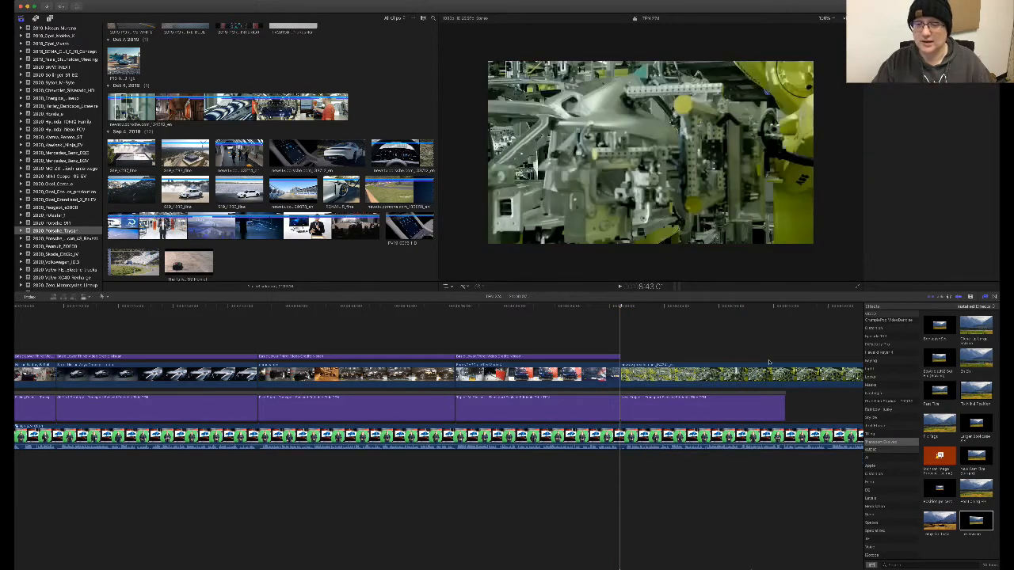
# - Extend the Next Project title to about 8:50 and paste a copy of the Top of All Classes title at its end
pyautogui.click(765, 364)
pyautogui.hscroll(10, 712, 364)
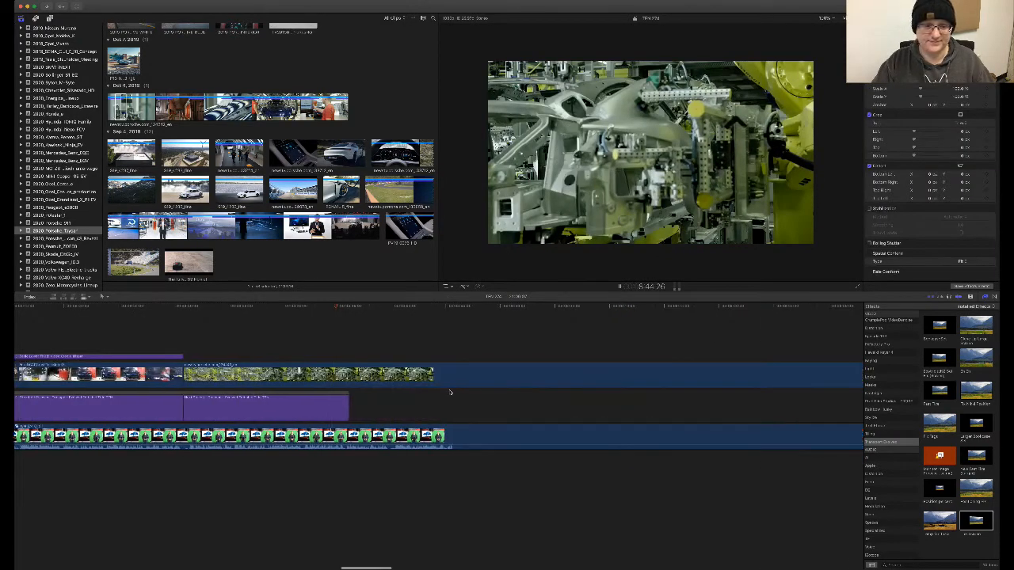
pyautogui.moveTo(348, 407); pyautogui.dragTo(390, 413)
pyautogui.press('space')
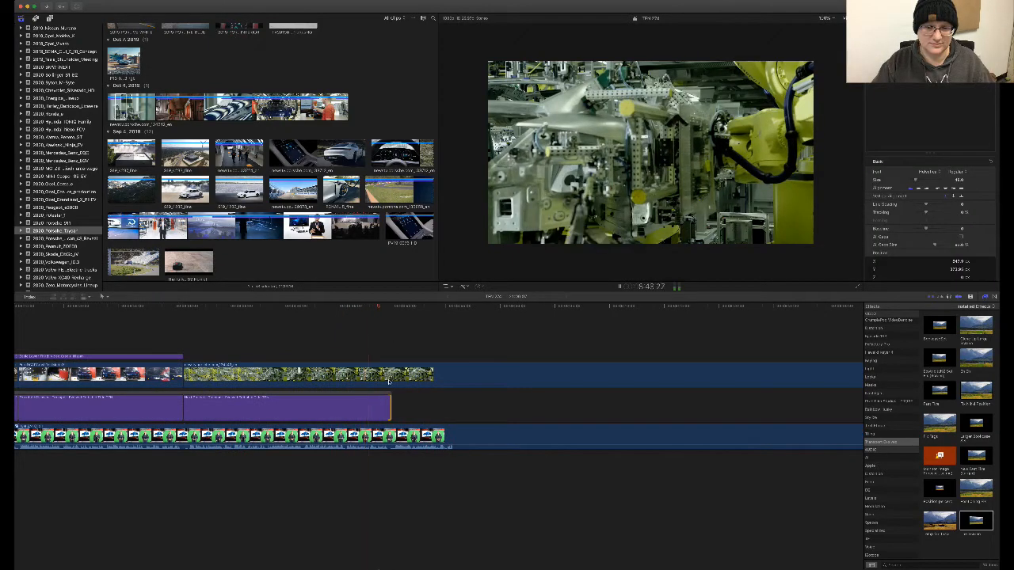
pyautogui.press('space')
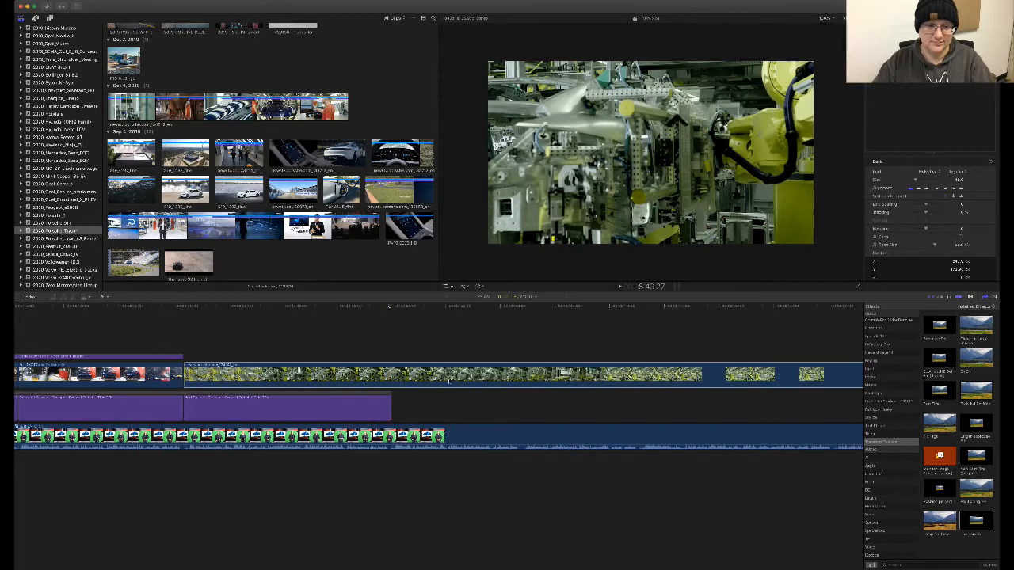
pyautogui.press('super+v')
pyautogui.click(428, 383)
pyautogui.press('Delete')
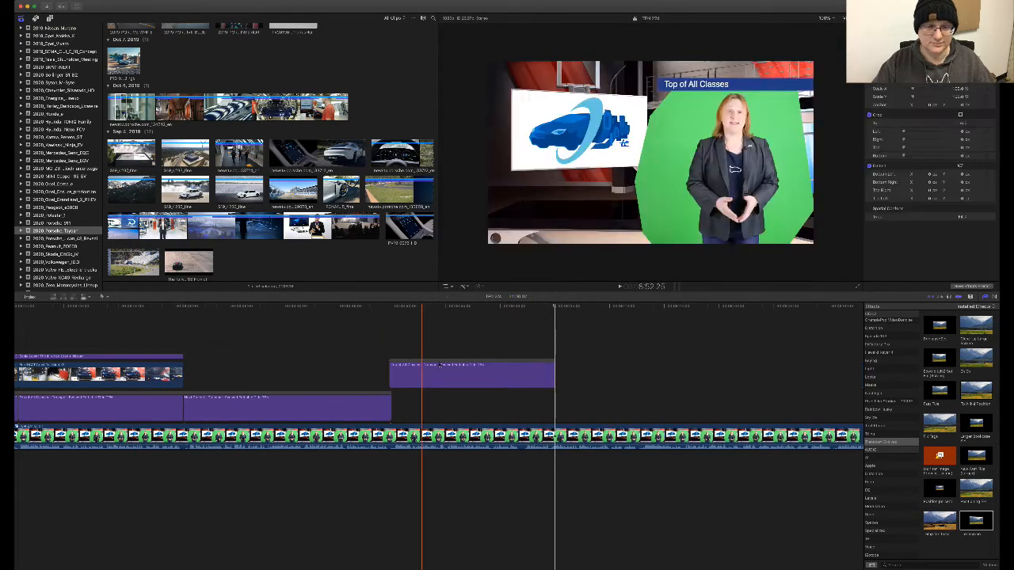
pyautogui.click(440, 363)
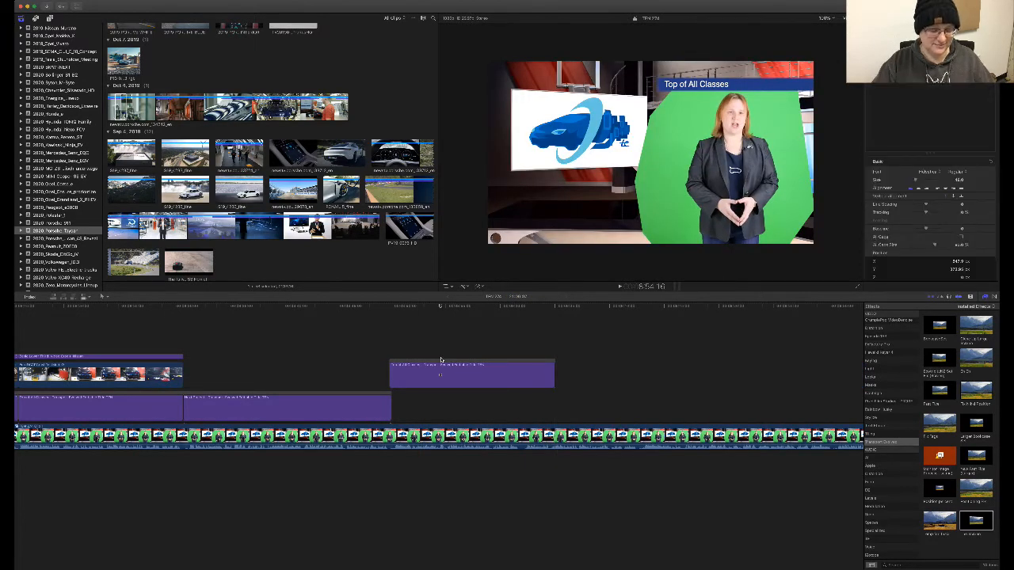
pyautogui.press('super+z')
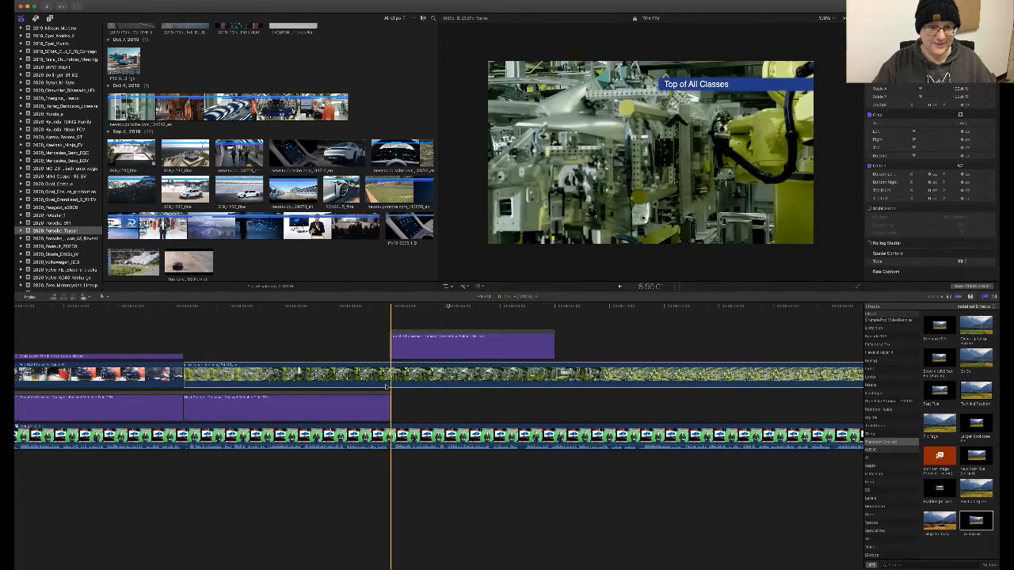
# - Cut the Porsche factory footage at the Next Project title's end and delete the excess
pyautogui.press('super+b')
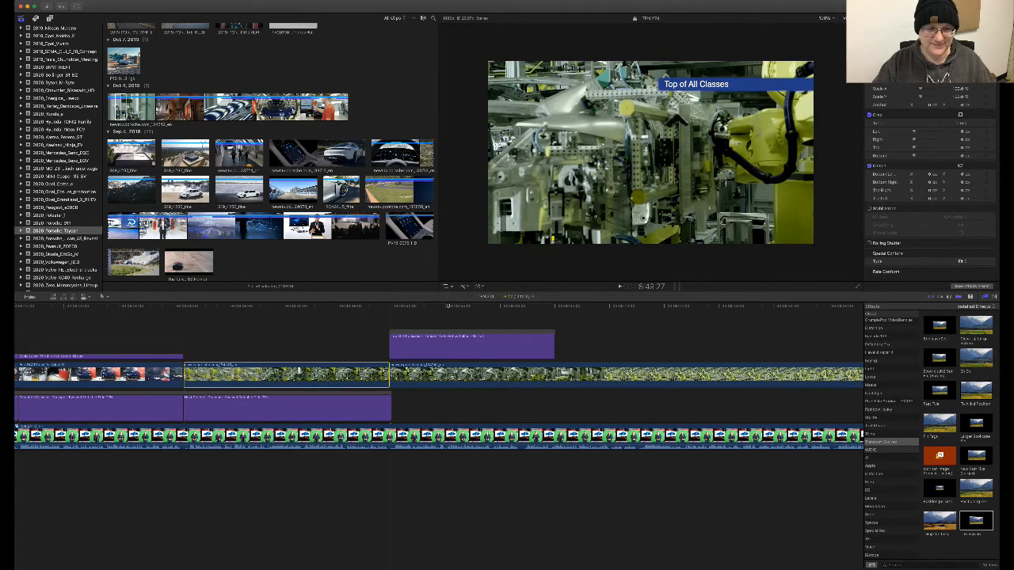
pyautogui.click(446, 333)
pyautogui.click(447, 373)
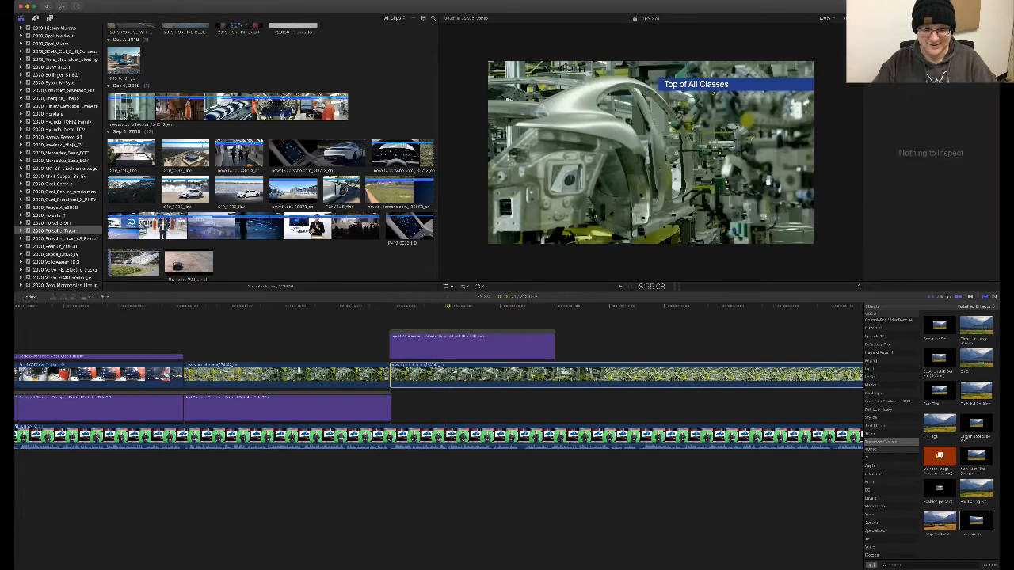
pyautogui.hscroll(-1, 453, 377)
pyautogui.press('BackSpace')
# - Move the pasted title down directly after the Next Project title and align the end of the factory footage with the junction
pyautogui.moveTo(453, 358); pyautogui.dragTo(459, 394)
pyautogui.moveTo(443, 358); pyautogui.dragTo(443, 391)
pyautogui.moveTo(394, 374); pyautogui.dragTo(396, 374)
# - Fit the factory footage into the studio screen and copy the video credit lower third above it, extended to the footage's end
pyautogui.moveTo(349, 417); pyautogui.dragTo(344, 375)
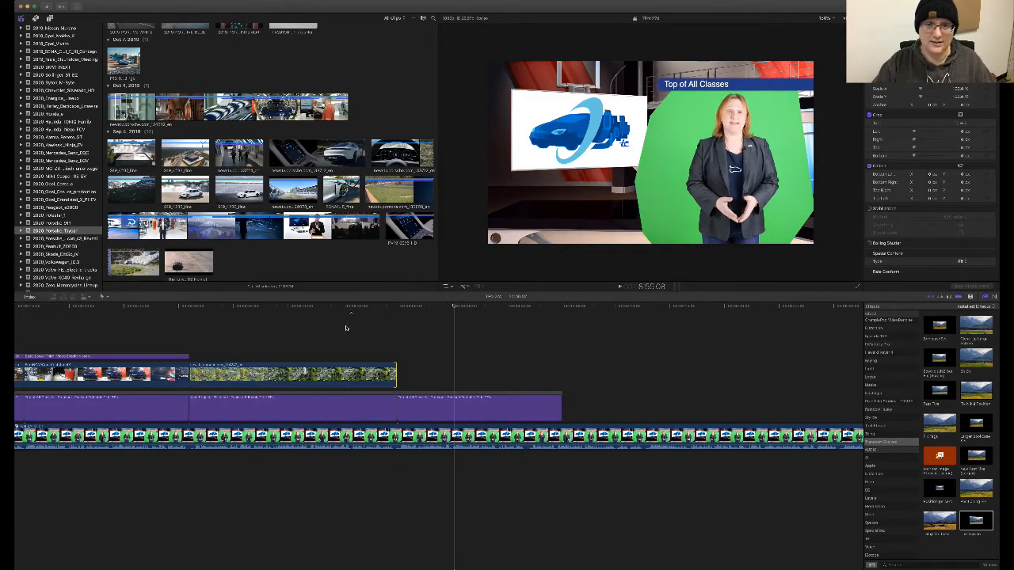
pyautogui.click(350, 305)
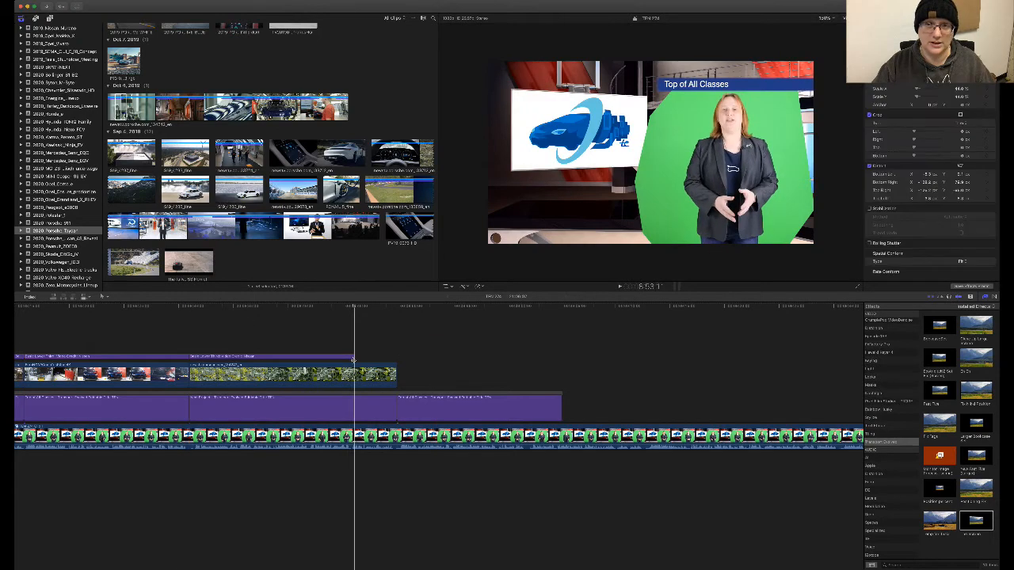
pyautogui.moveTo(354, 360); pyautogui.dragTo(396, 357)
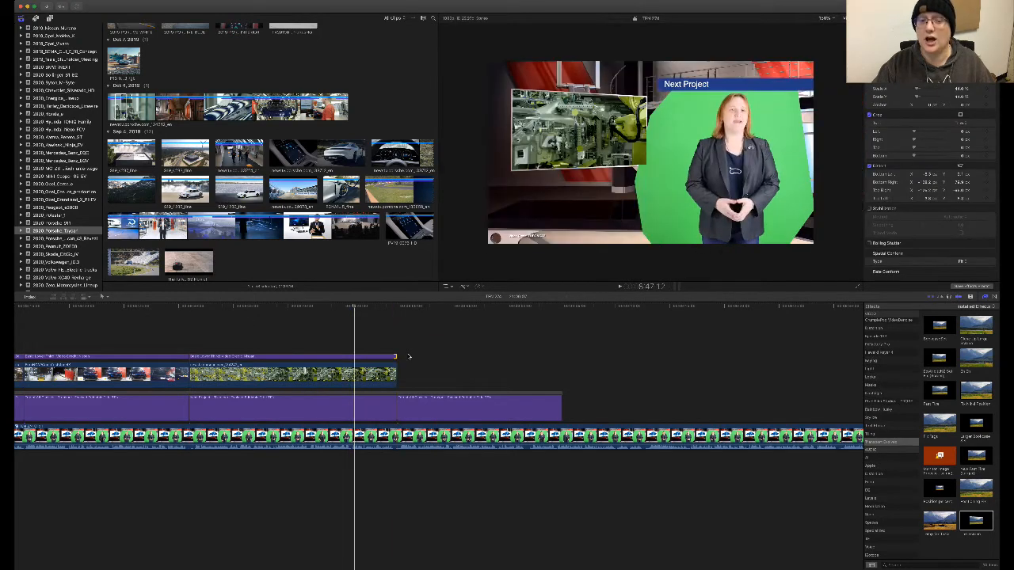
pyautogui.click(293, 357)
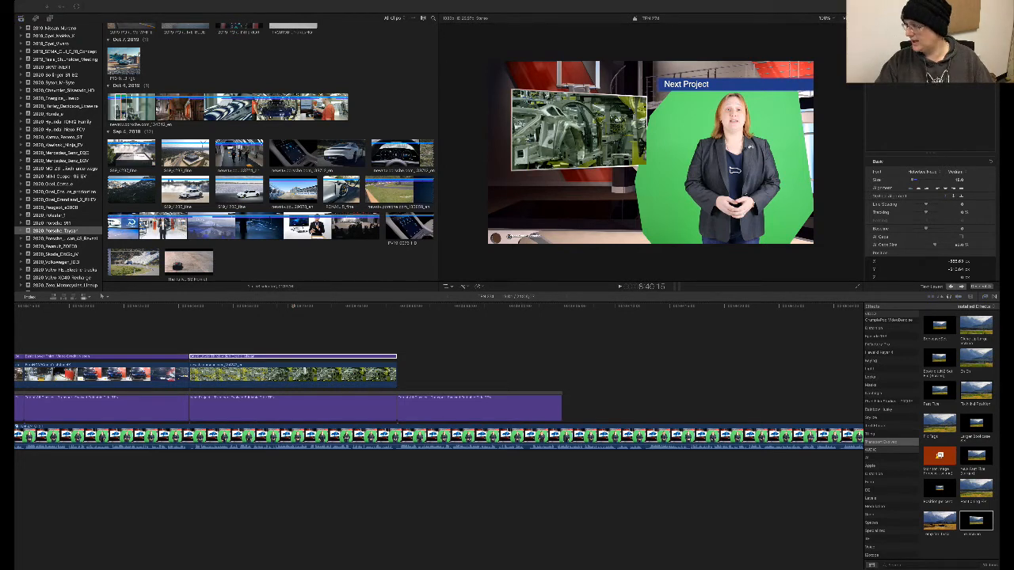
# - Change the text of the last pasted title to "Needs Money" and lengthen that title to cover more of the presenter's segment
pyautogui.doubleClick(518, 404)
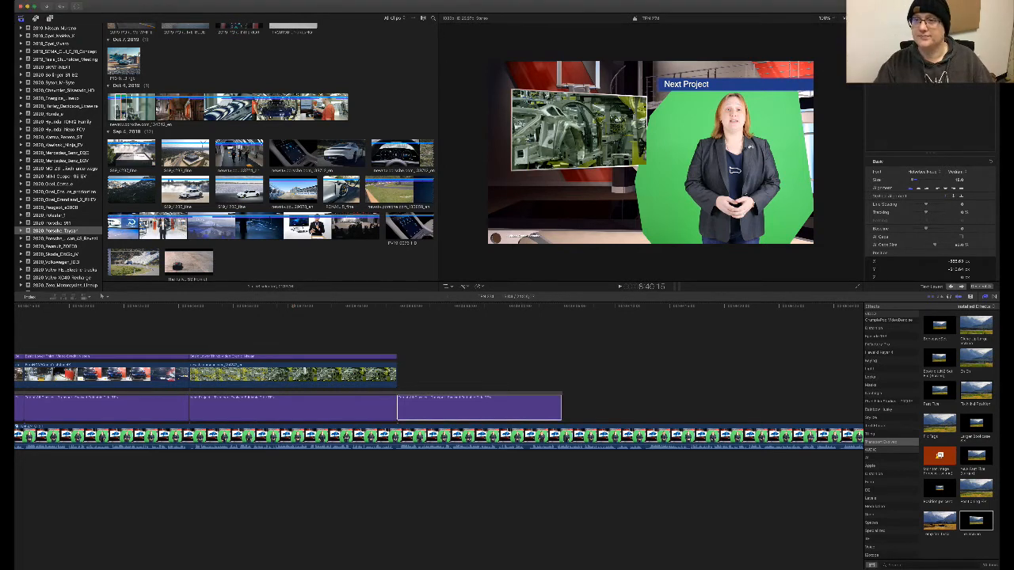
pyautogui.write('Needs Money')
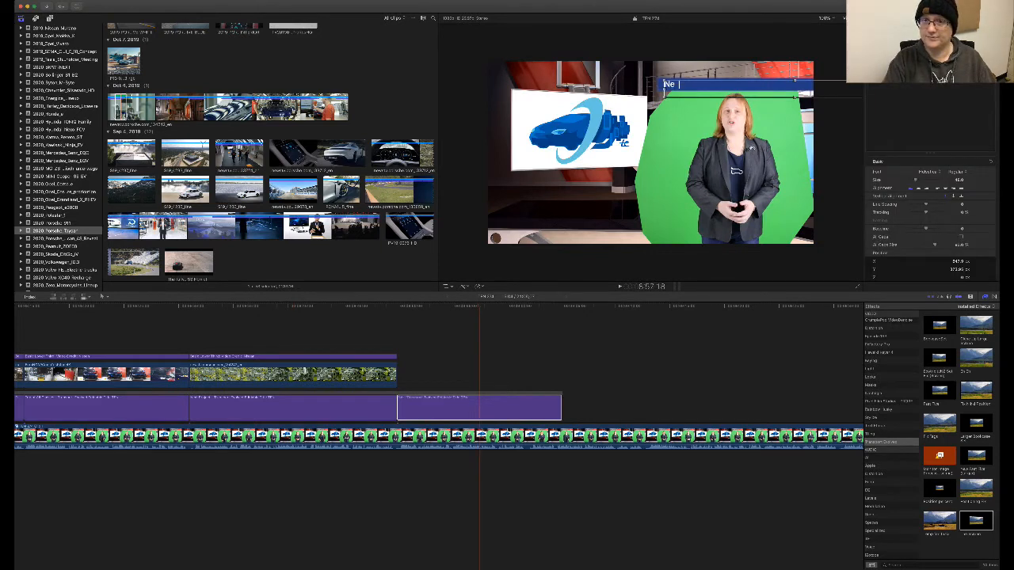
pyautogui.click(528, 314)
pyautogui.press('space')
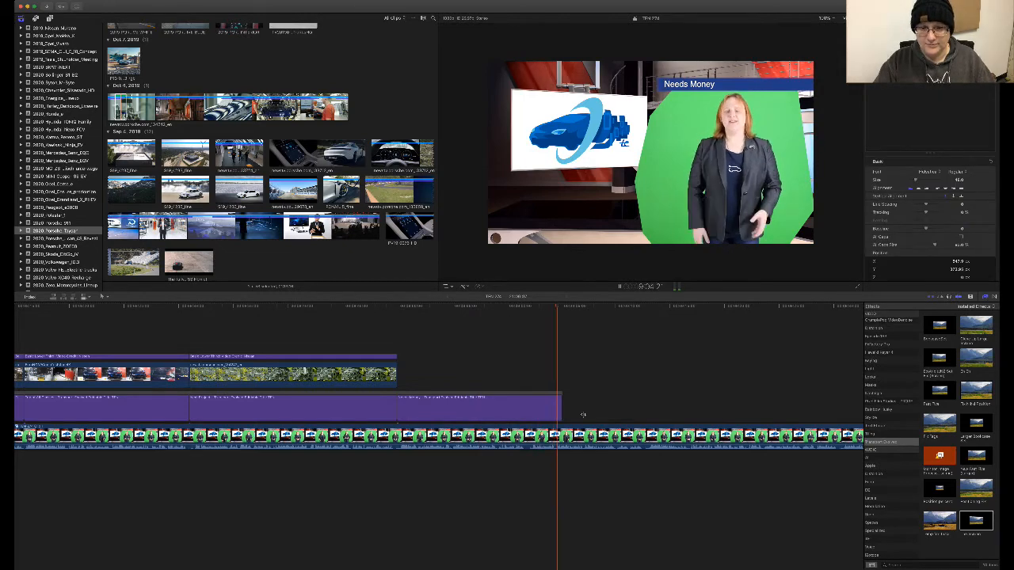
pyautogui.moveTo(583, 414); pyautogui.dragTo(640, 413)
# - Lengthen the Needs Money title further over the presenter's segment and check its end in the timeline
pyautogui.hscroll(-2, 556, 349)
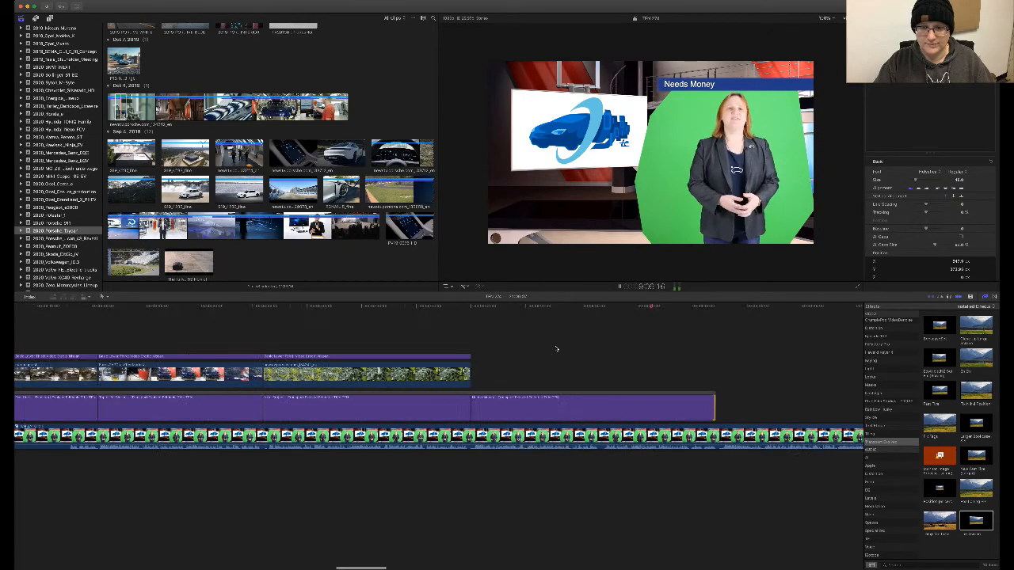
pyautogui.hscroll(-2, 557, 349)
pyautogui.hscroll(3, 557, 349)
pyautogui.hscroll(-3, 557, 349)
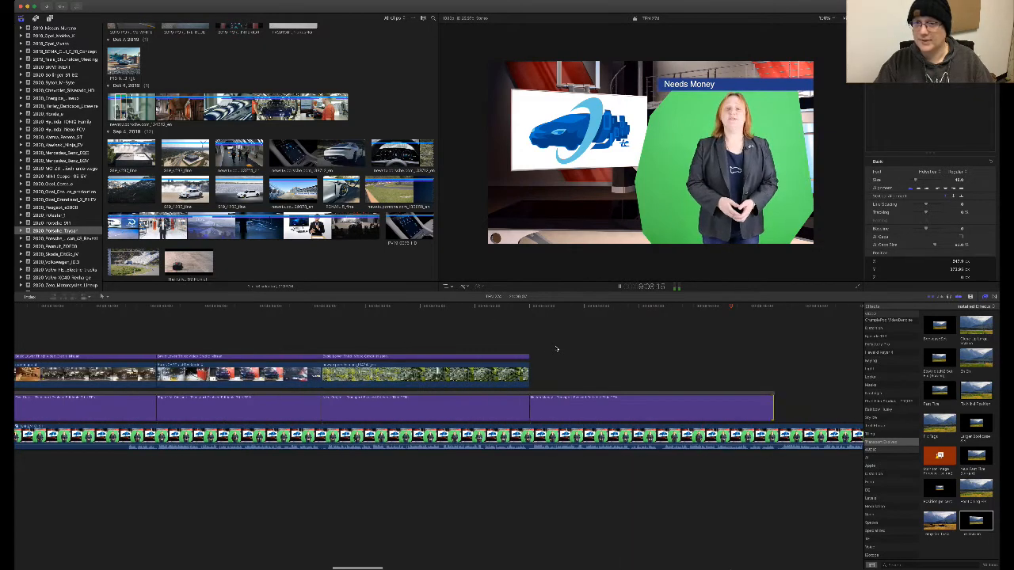
pyautogui.hscroll(-3, 556, 349)
pyautogui.hscroll(6, 557, 349)
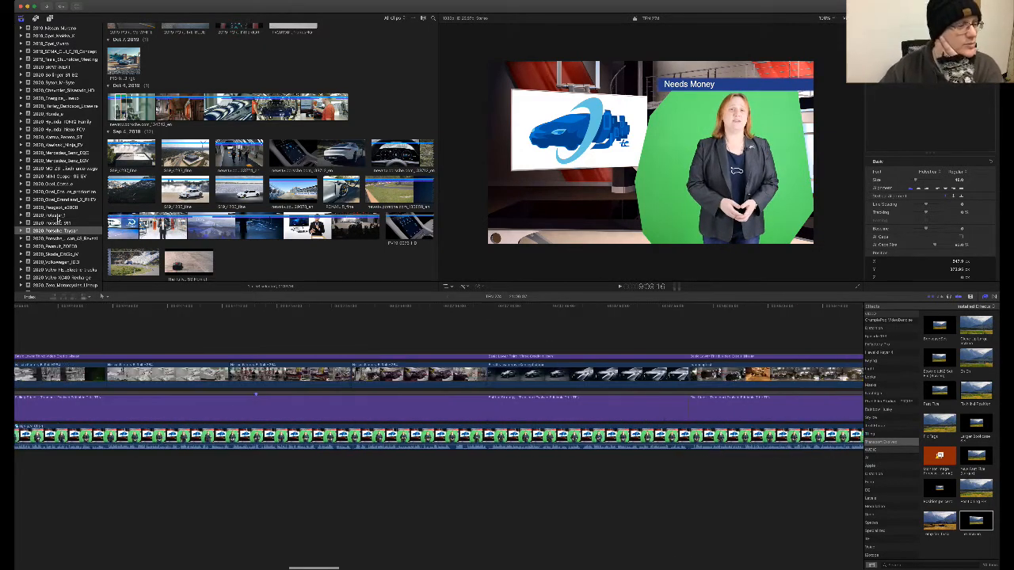
# - Search the B-roll library's events for suitable footage and open the Sono Sion event
pyautogui.scroll(-15, 56, 231)
pyautogui.scroll(-20, 57, 231)
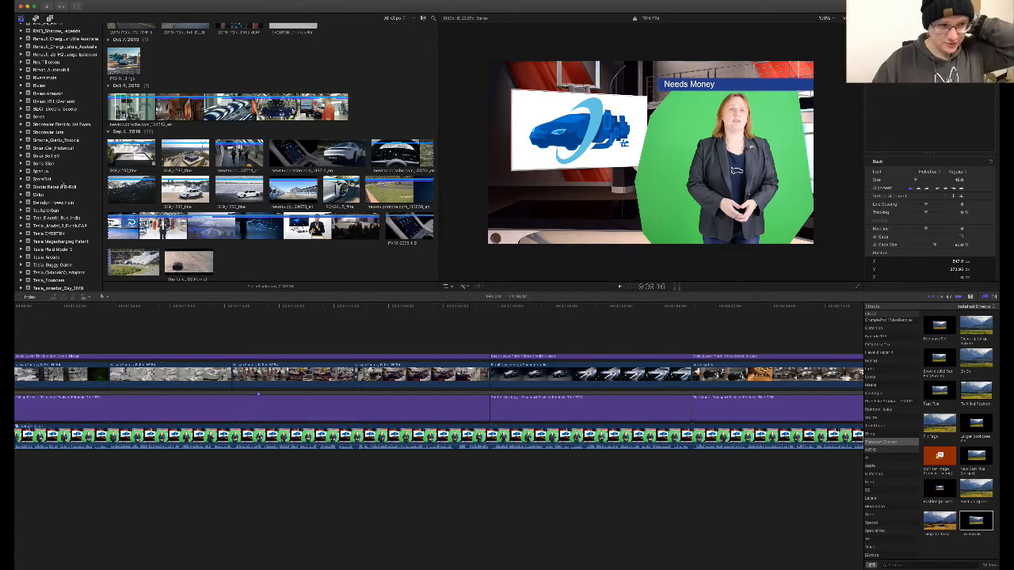
pyautogui.scroll(20, 57, 159)
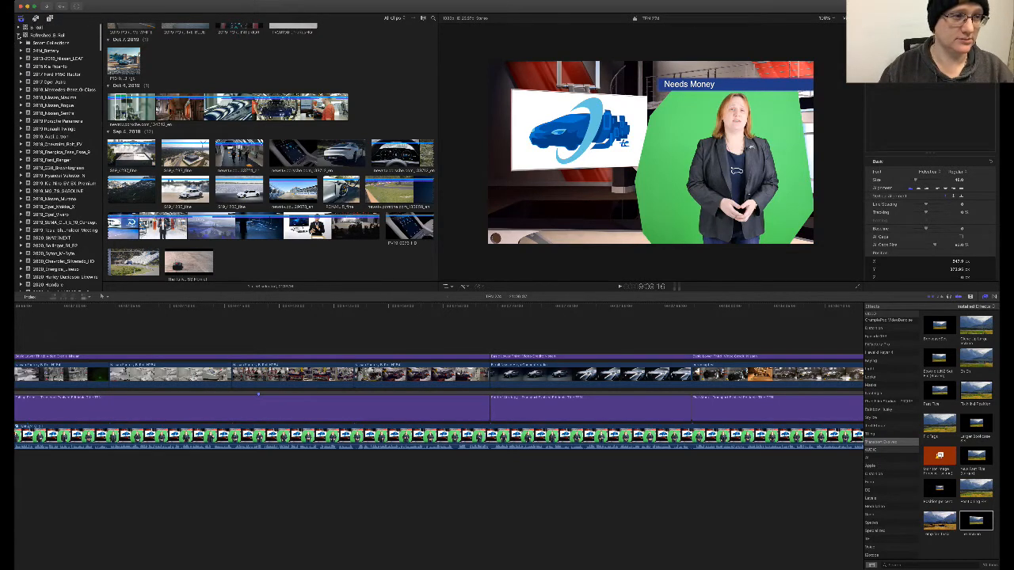
pyautogui.click(19, 35)
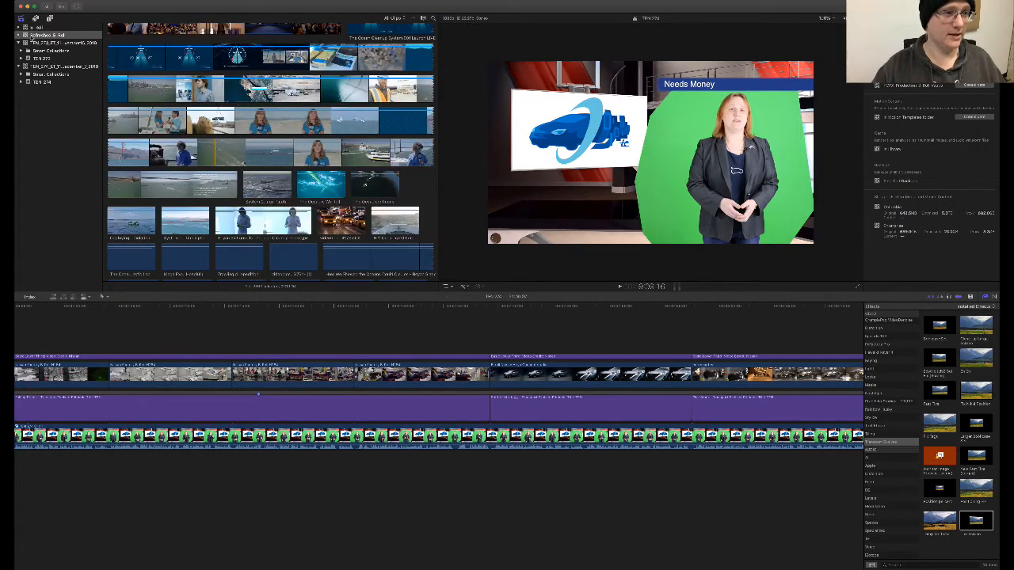
pyautogui.click(20, 35)
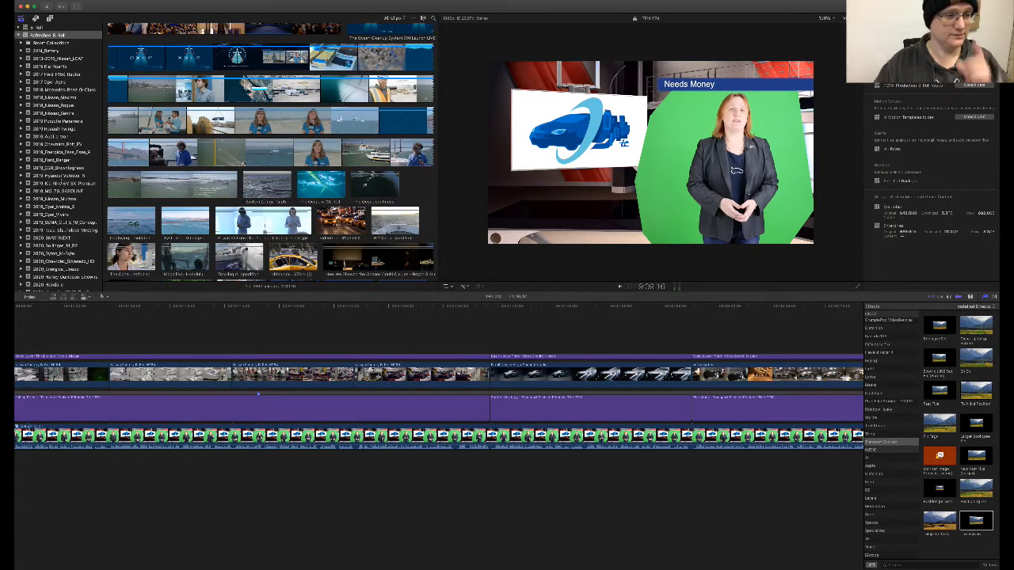
pyautogui.scroll(-15, 70, 192)
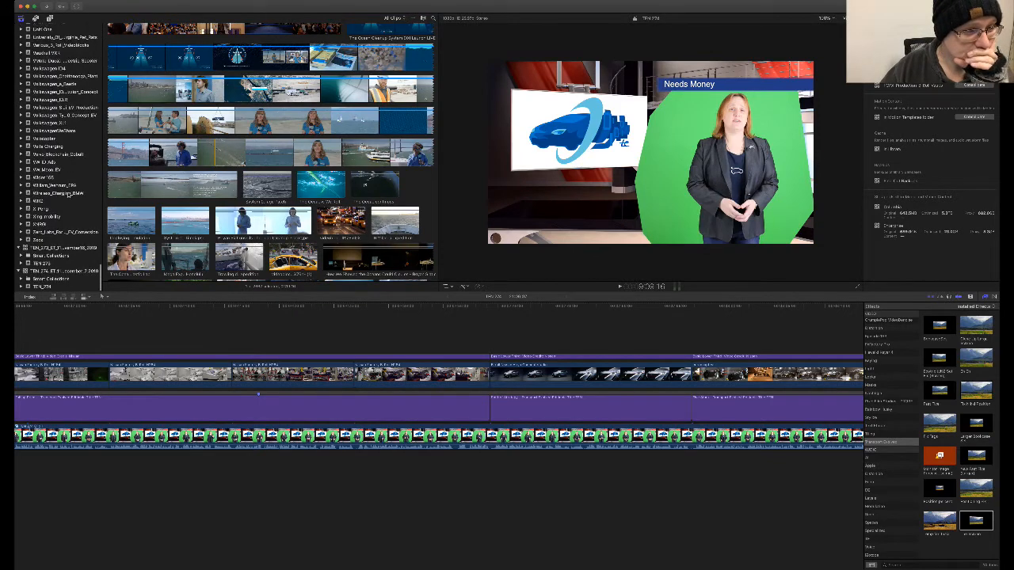
pyautogui.scroll(10, 70, 193)
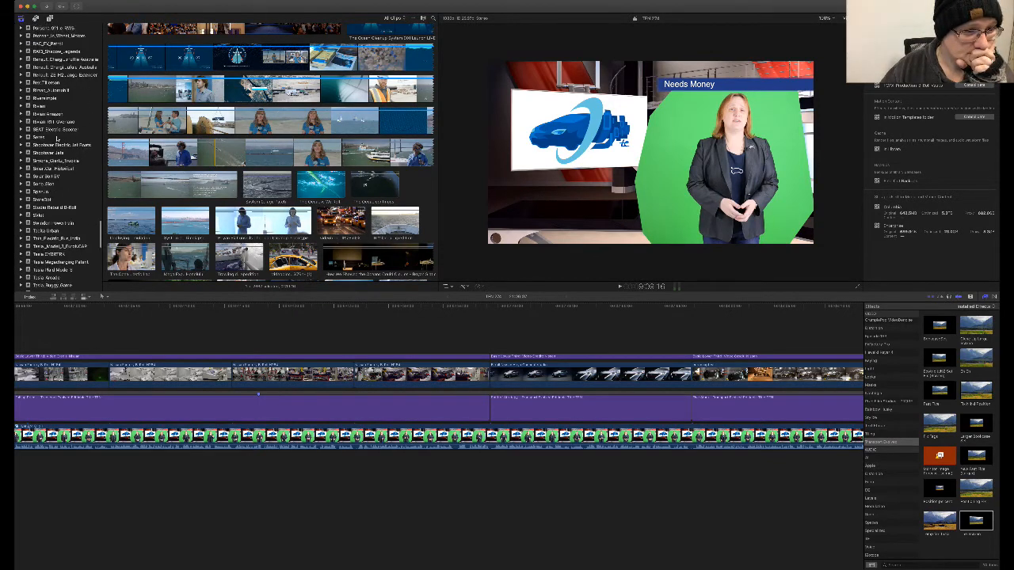
pyautogui.click(57, 184)
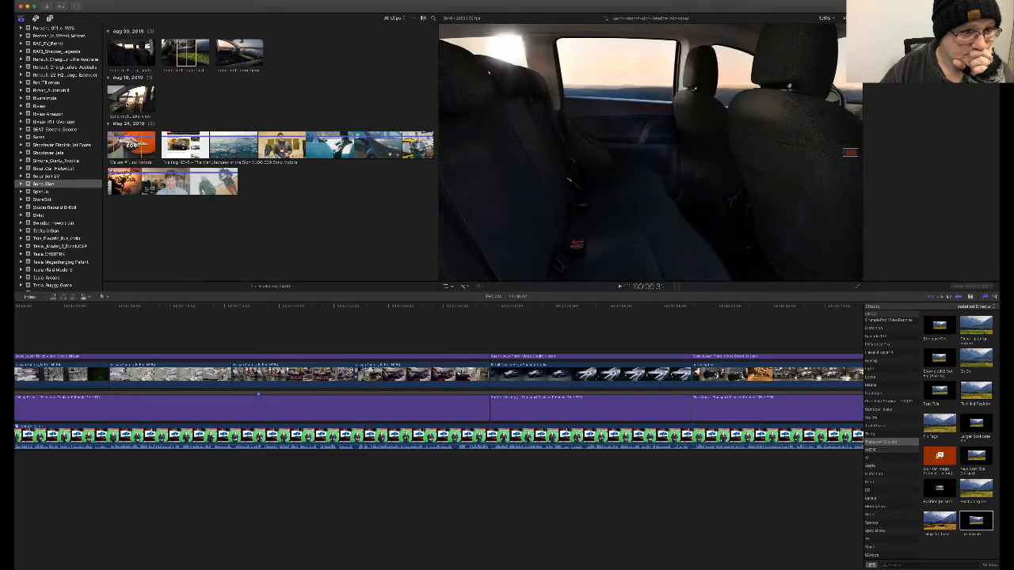
# - Place the Sion driving footage from the Sono Motors vlog above the Needs Money title and trim it to the title's length
pyautogui.click(124, 104)
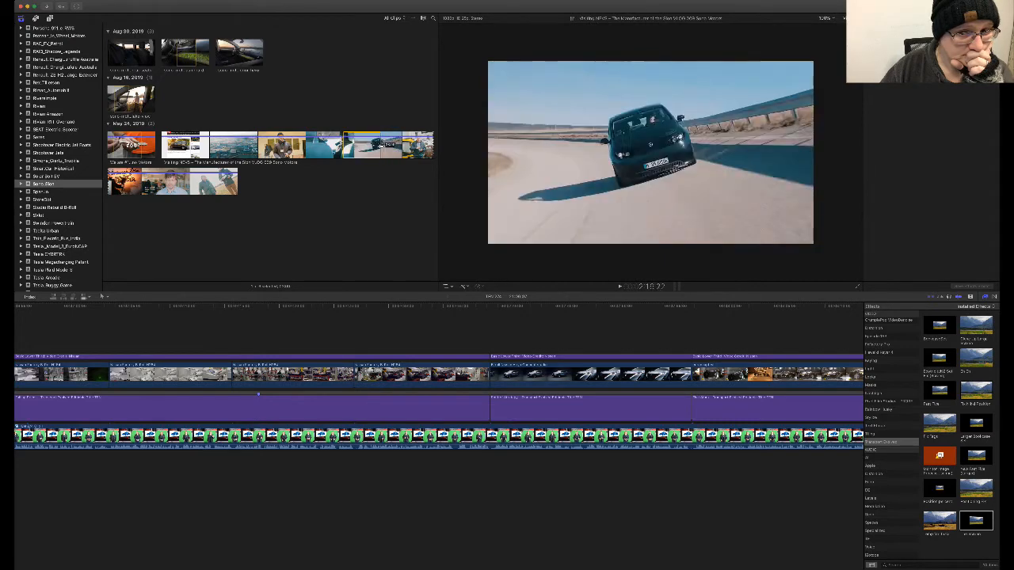
pyautogui.moveTo(368, 145); pyautogui.dragTo(464, 313)
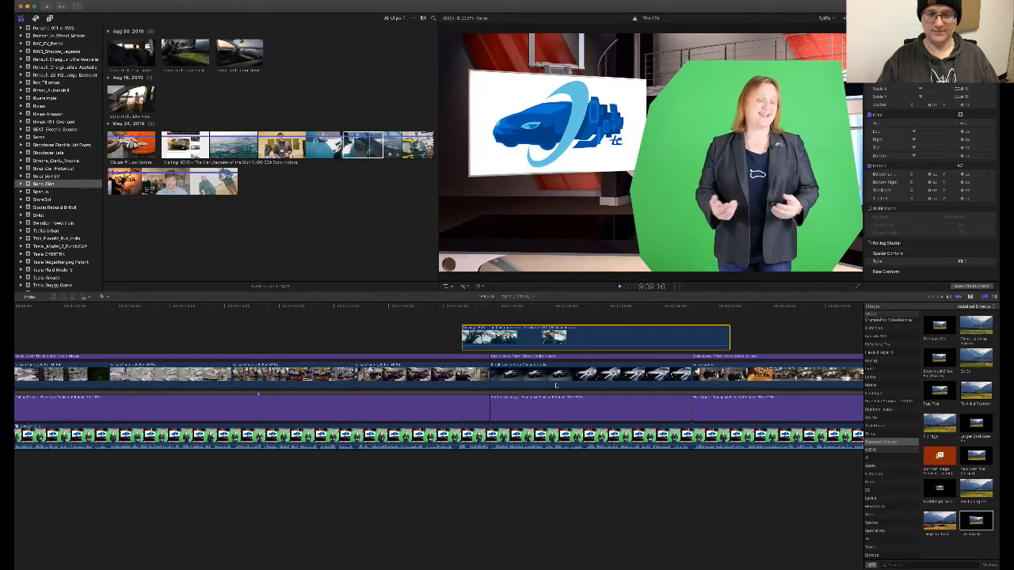
pyautogui.hscroll(10, 555, 385)
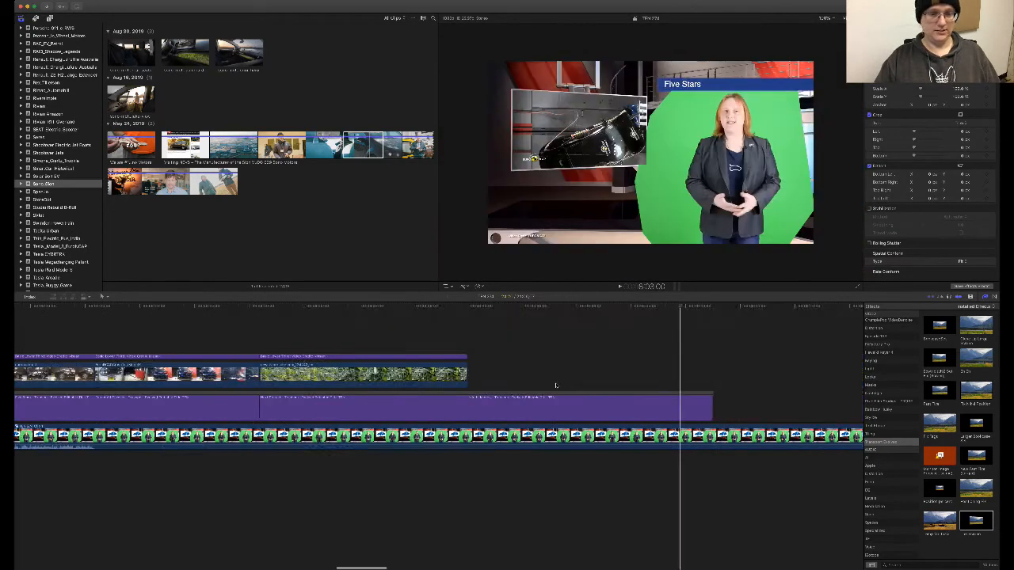
pyautogui.hscroll(-2, 404, 382)
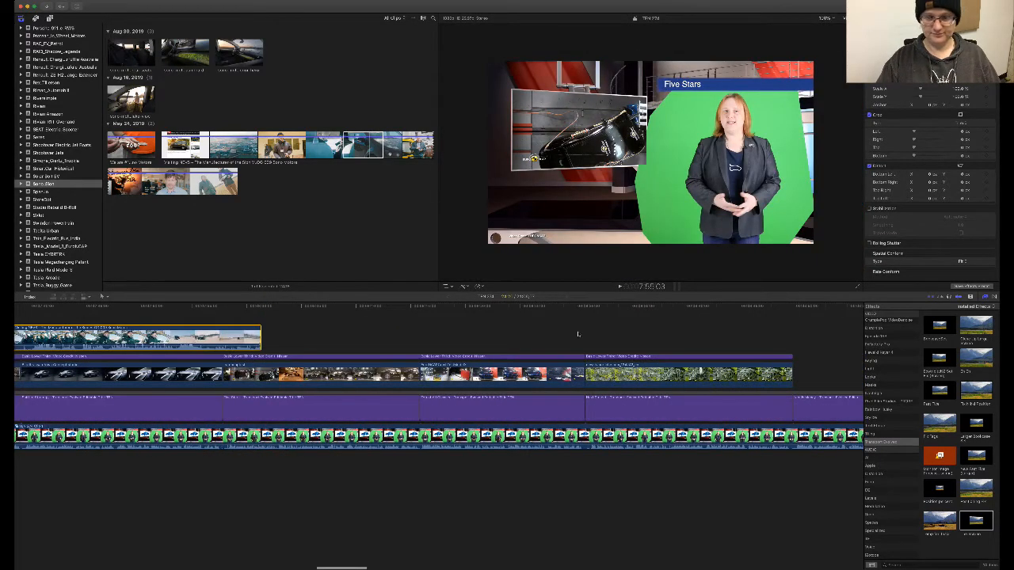
pyautogui.hscroll(-10, 687, 335)
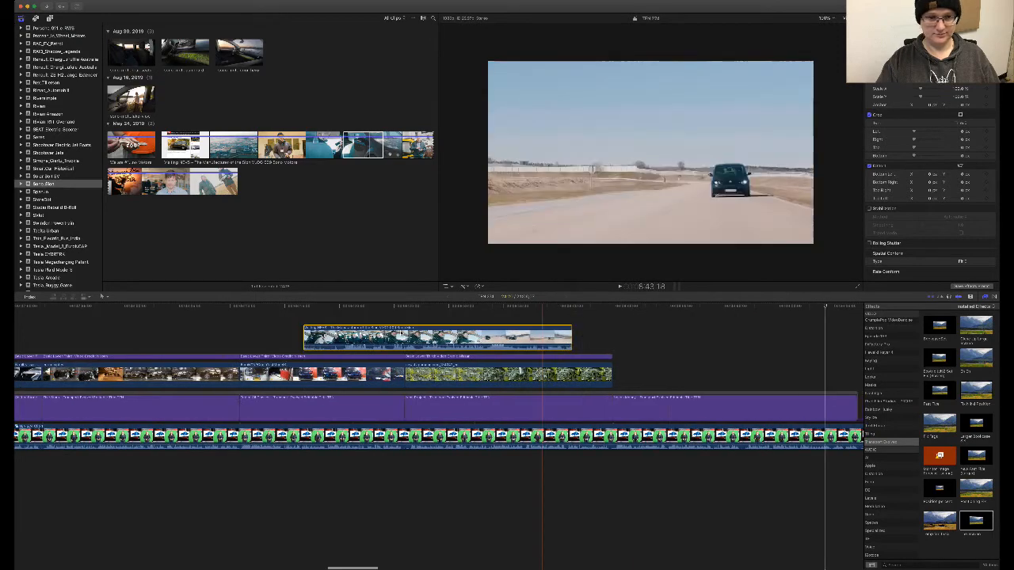
pyautogui.moveTo(403, 335); pyautogui.dragTo(713, 367)
pyautogui.hscroll(8, 674, 369)
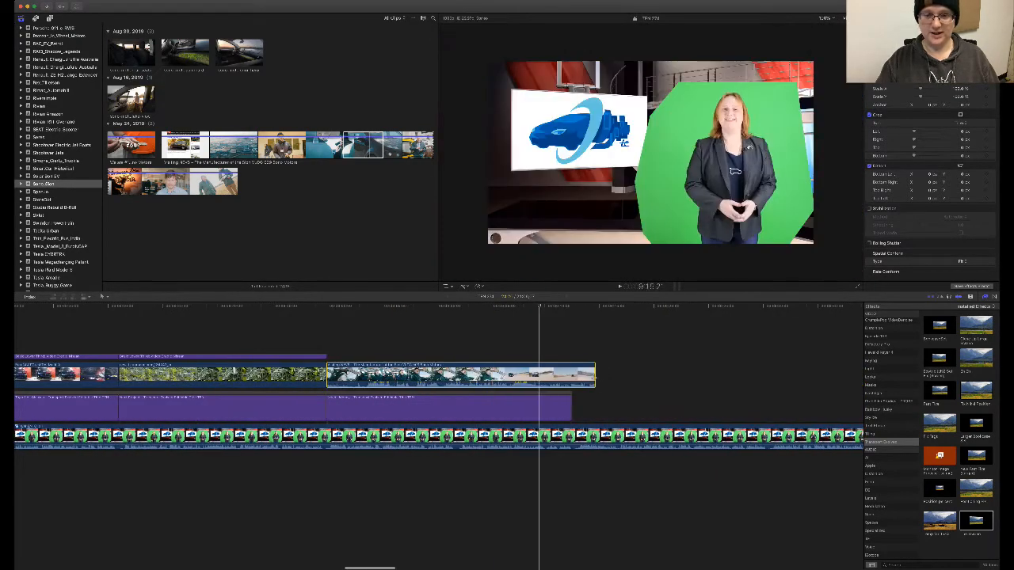
pyautogui.moveTo(327, 380)
pyautogui.mouseDown()
pyautogui.moveTo(364, 372)
pyautogui.moveTo(326, 377)
pyautogui.mouseUp()
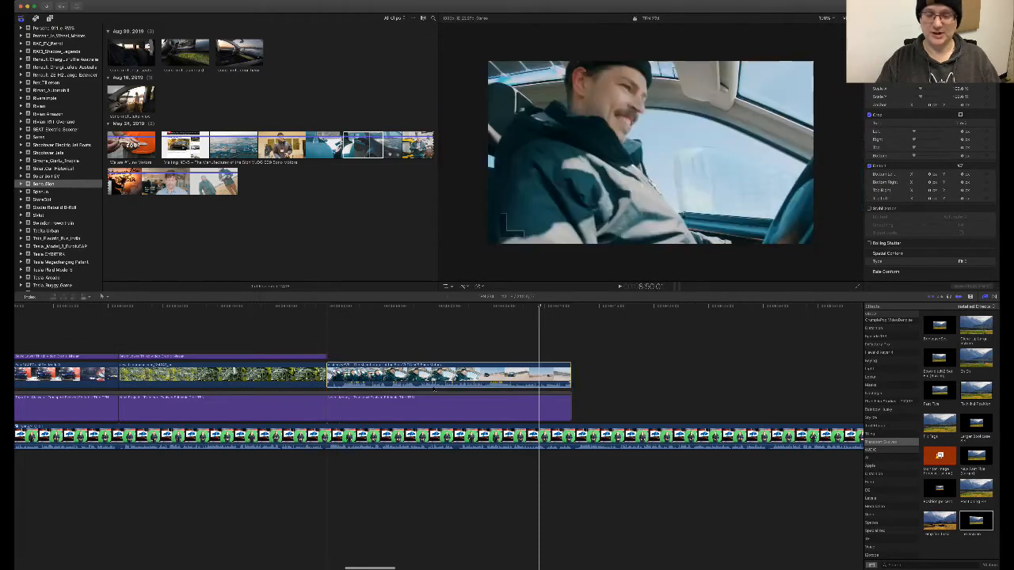
# - Detach the audio of the Sion driving footage and delete it
pyautogui.hotkey('ctrl', 'shift', 's')
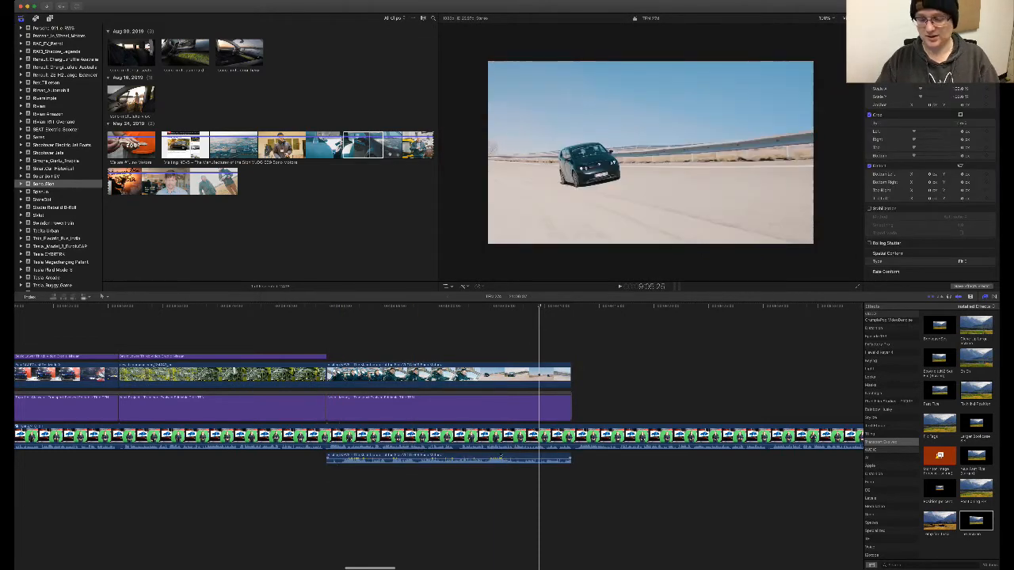
pyautogui.click(499, 456)
pyautogui.hscroll(-1, 514, 457)
pyautogui.click(511, 457)
pyautogui.press('Delete')
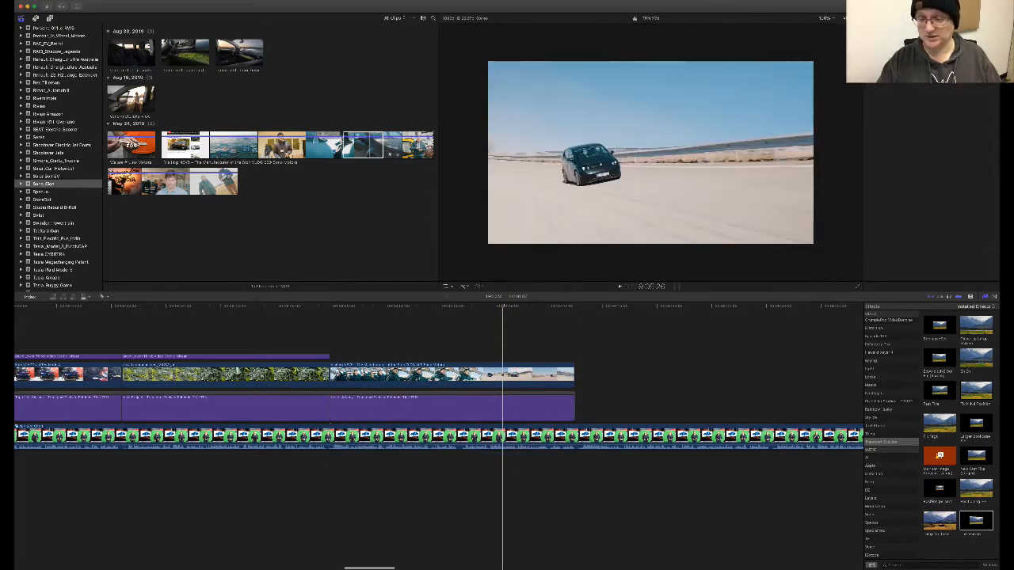
# - Apply the studio screen effect to the Sion driving footage and play the result briefly
pyautogui.moveTo(973, 523); pyautogui.dragTo(519, 376)
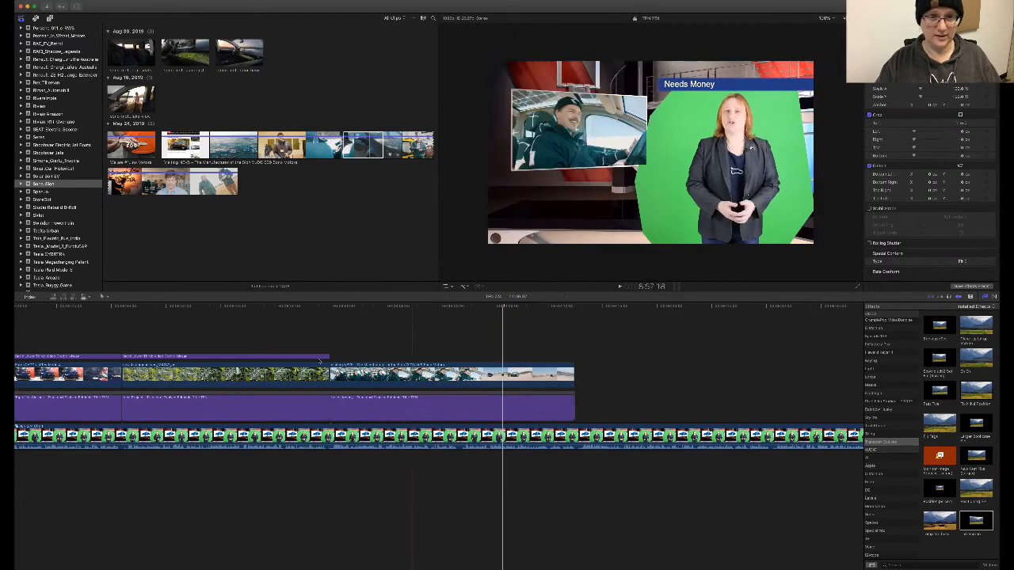
pyautogui.press('space')
pyautogui.press('space')
# - Copy the video credit lower third above the Sion driving footage and extend it to the footage's end
pyautogui.click(318, 358)
pyautogui.press('super+c')
pyautogui.press('super+v')
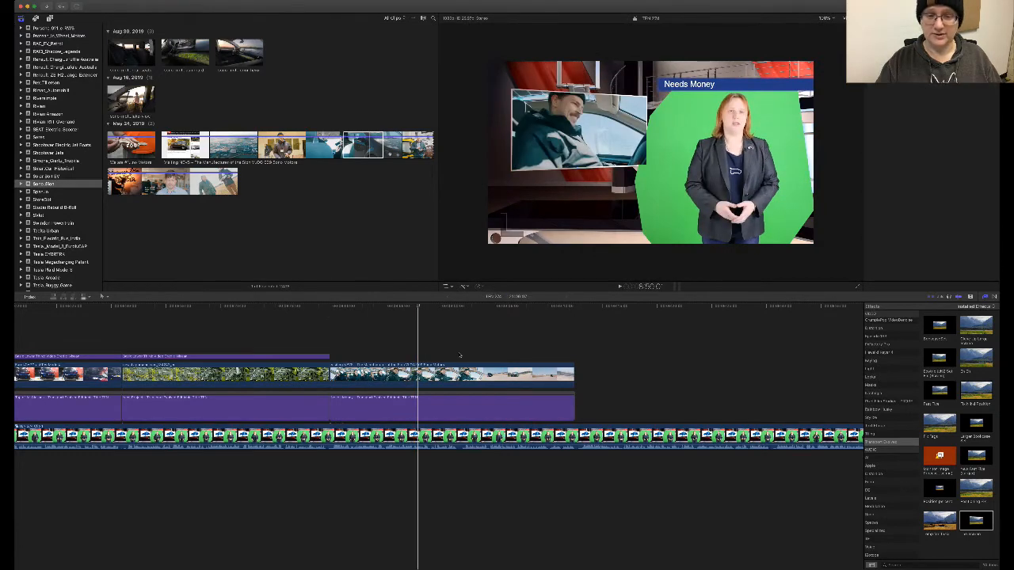
pyautogui.moveTo(543, 359); pyautogui.dragTo(557, 360)
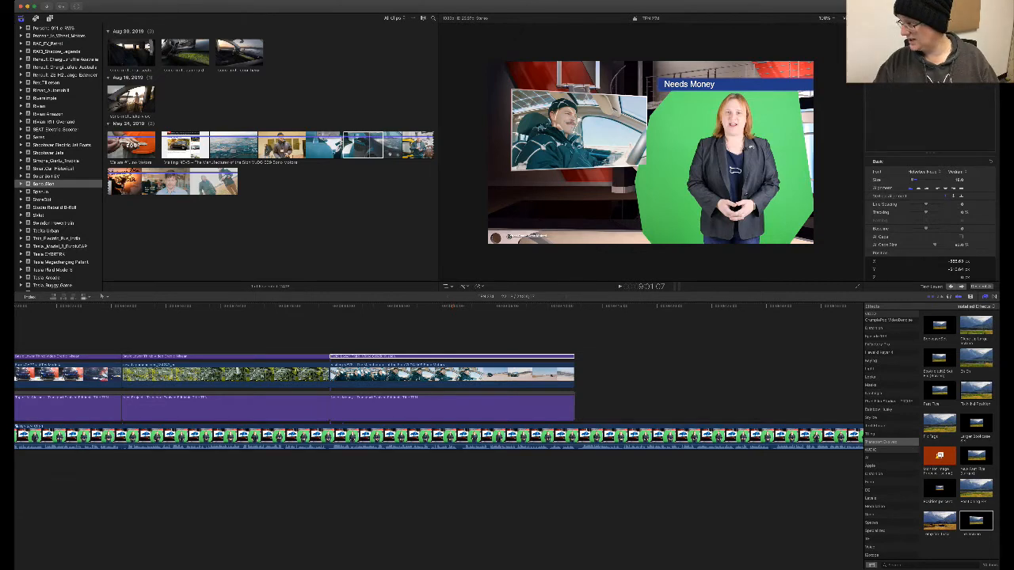
pyautogui.click(331, 311)
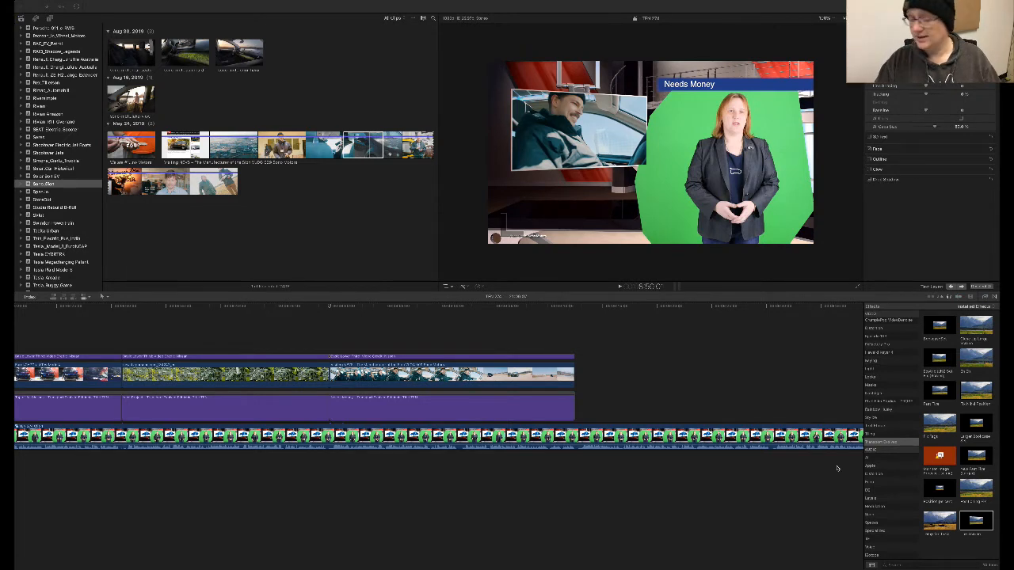
# - Paste a copy of the Needs Money title directly after the original and shorten it to about 18 seconds
pyautogui.click(544, 395)
pyautogui.click(544, 394)
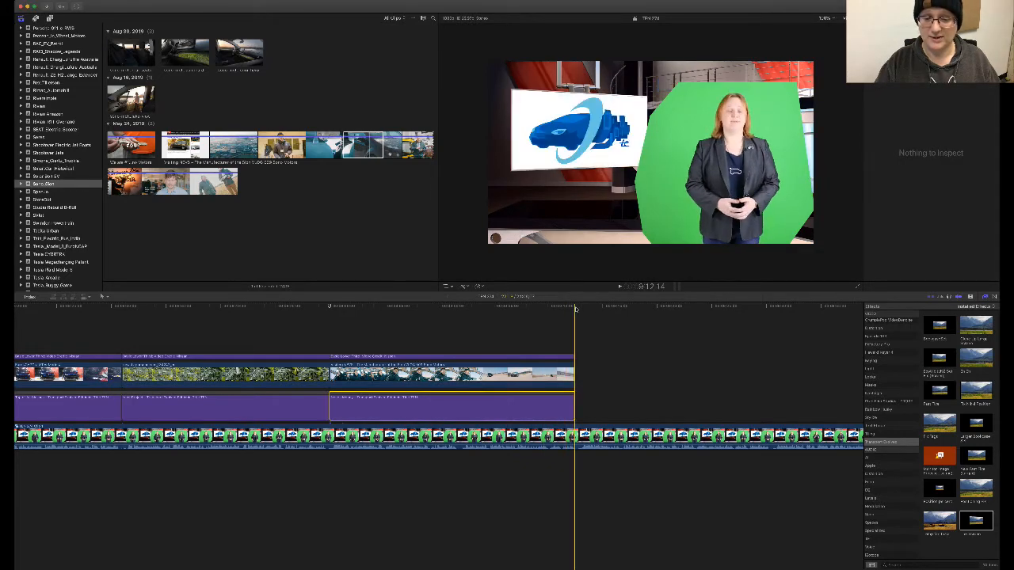
pyautogui.press('super+v')
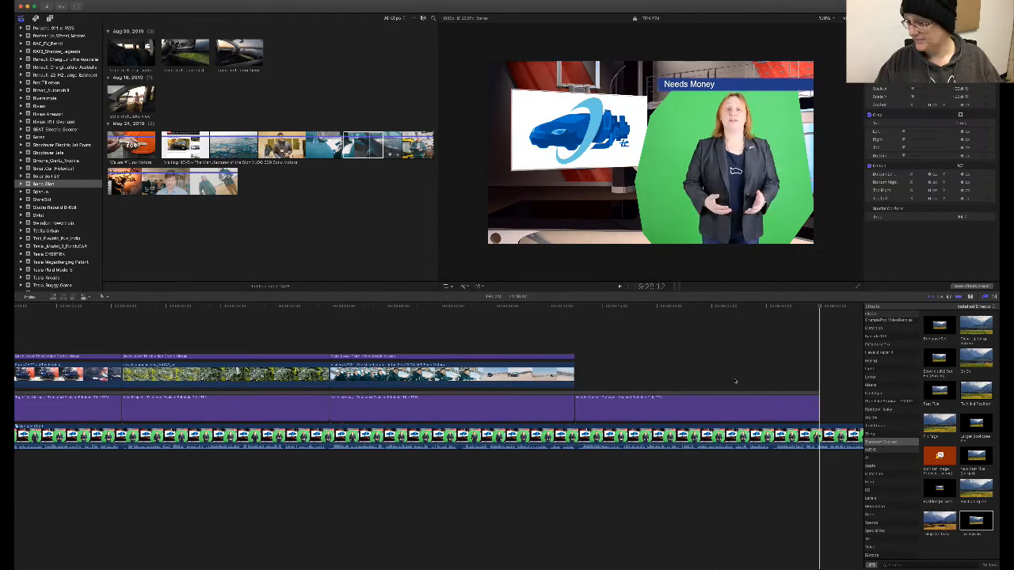
pyautogui.hscroll(6, 734, 382)
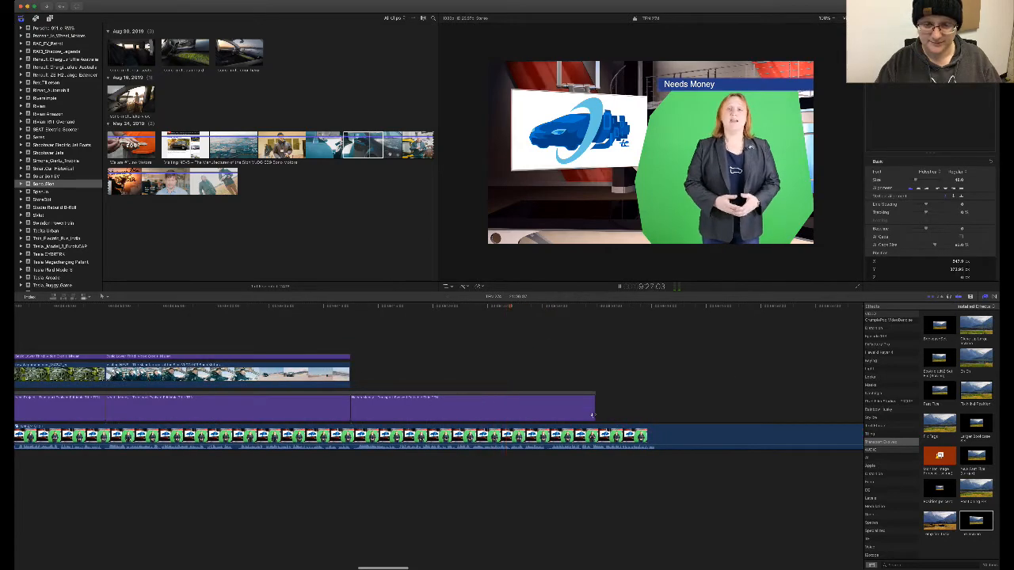
pyautogui.moveTo(592, 413); pyautogui.dragTo(546, 413)
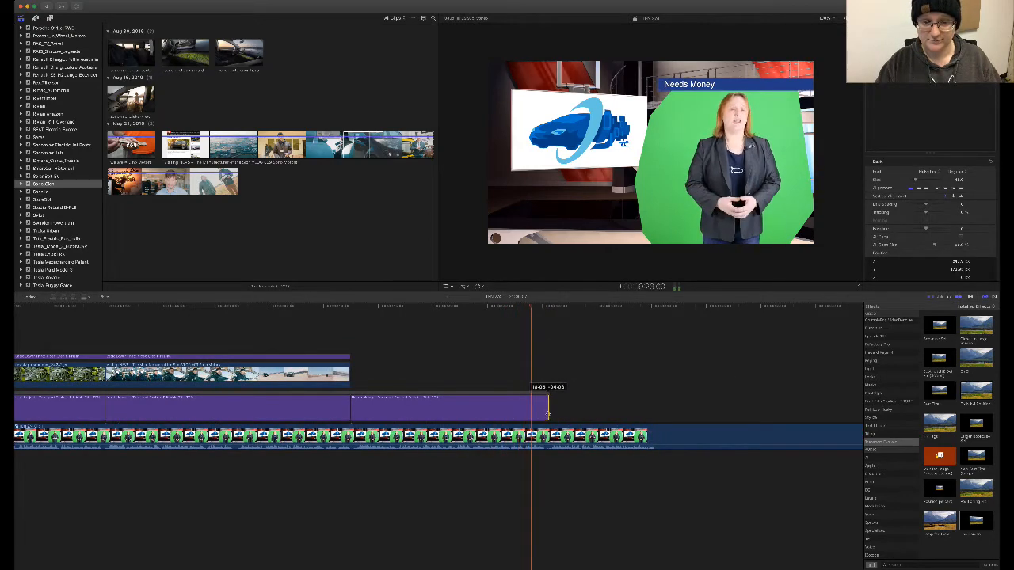
pyautogui.click(548, 413)
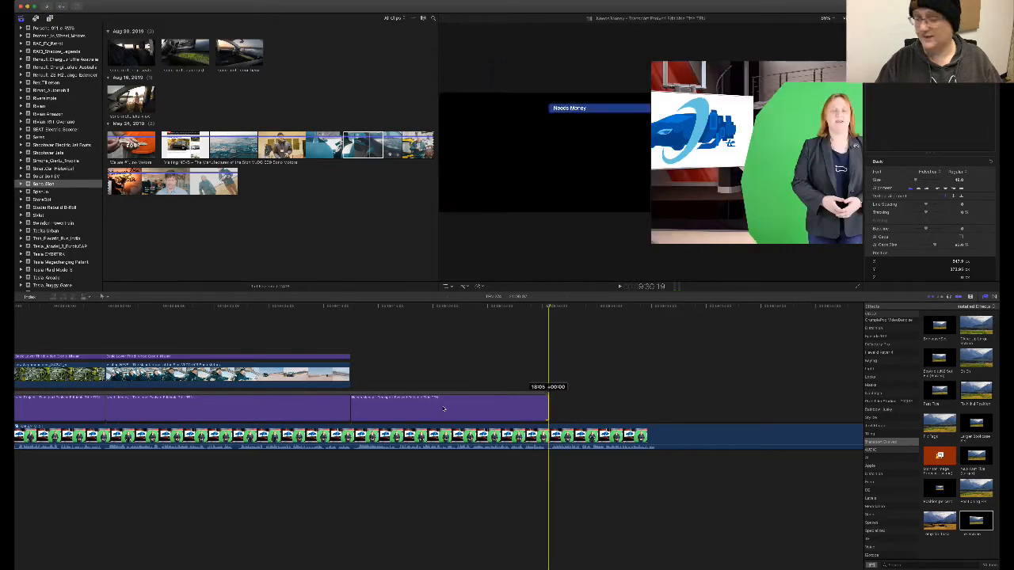
# - Change the text of the pasted title to "Dedicated Service Channel" and go to that title's start
pyautogui.doubleClick(361, 416)
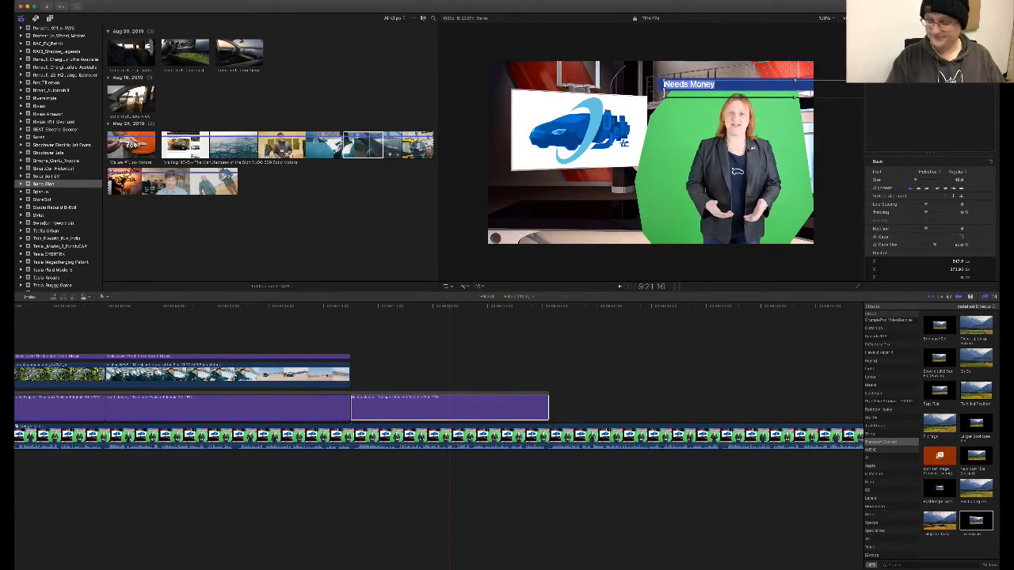
pyautogui.write('Dedicated Service Channel')
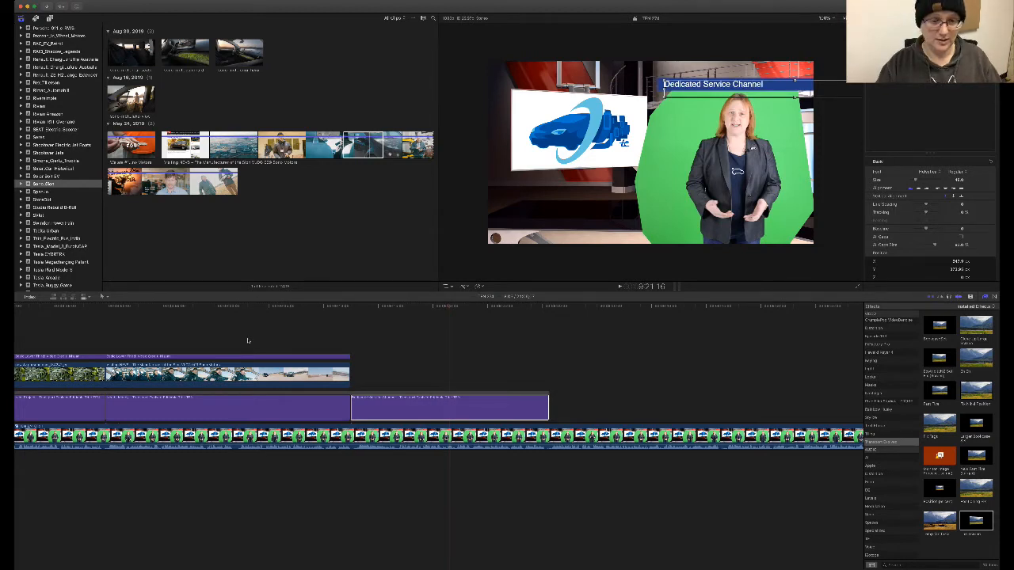
pyautogui.click(351, 313)
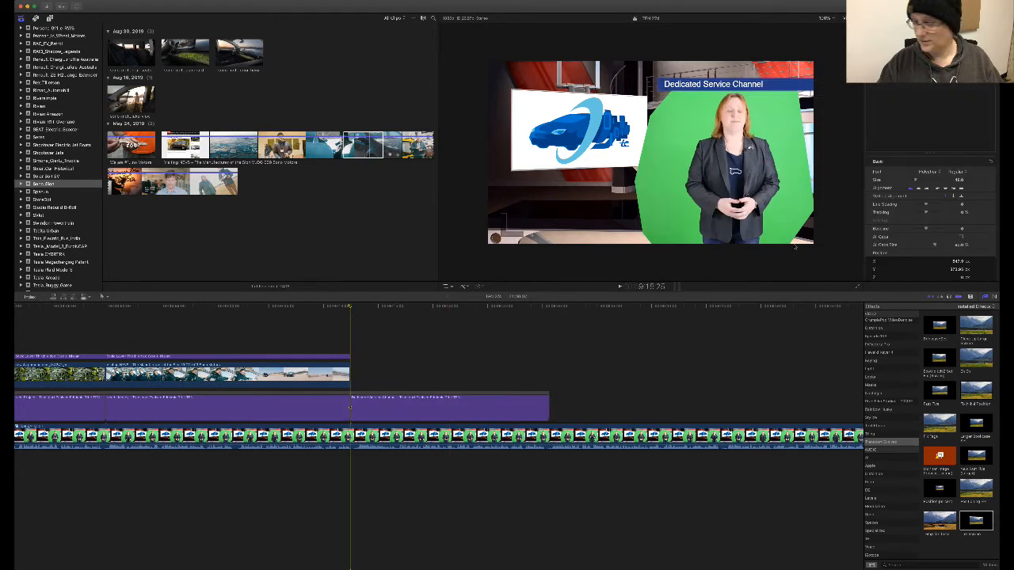
pyautogui.press('super+Tab')
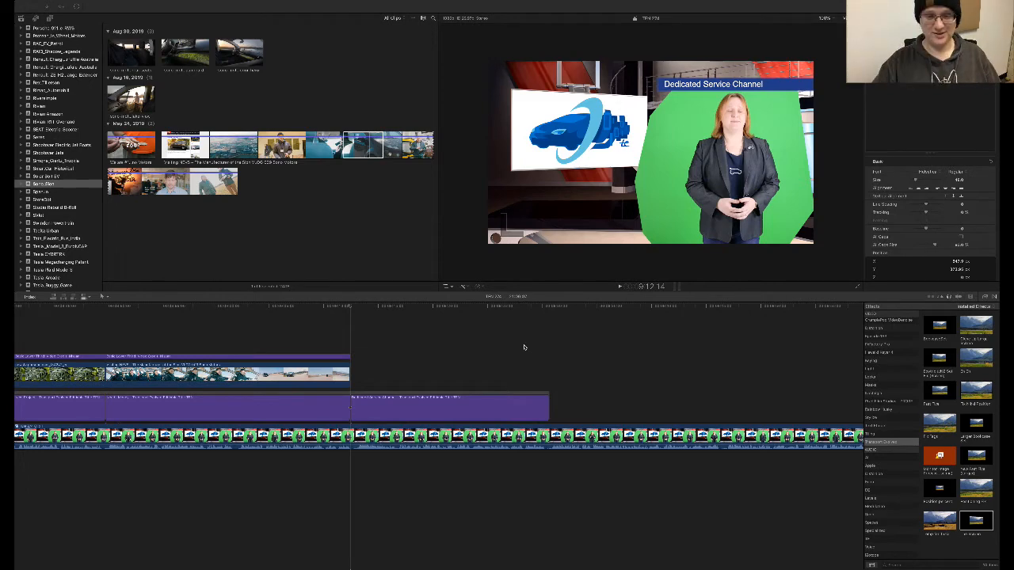
# - Play the presenter's segment near the end of the Dedicated Service Channel title to check the title's length
pyautogui.click(509, 311)
pyautogui.press('space')
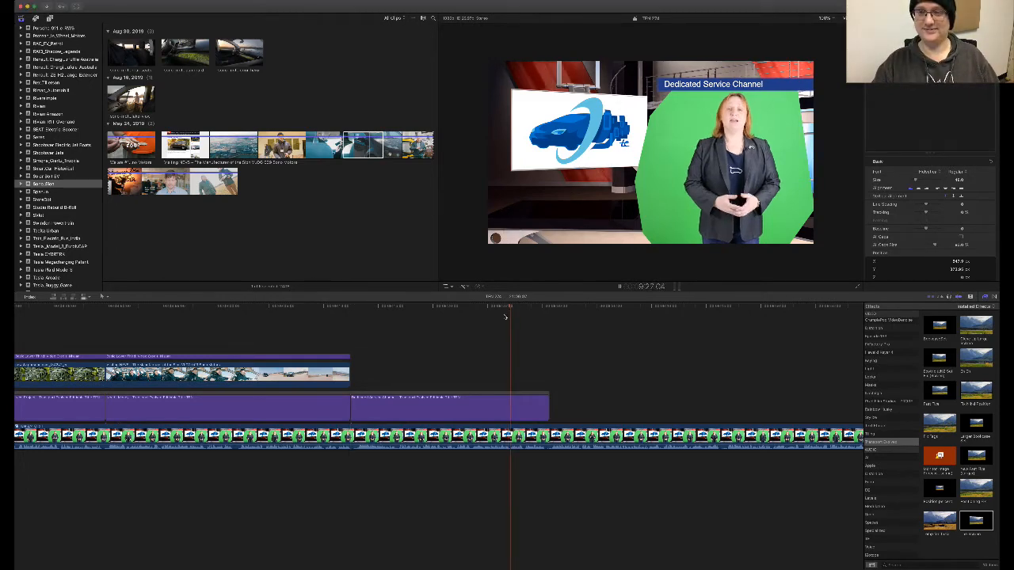
pyautogui.hscroll(-3, 499, 328)
pyautogui.hscroll(5, 499, 328)
pyautogui.press('space')
pyautogui.hscroll(-6, 380, 330)
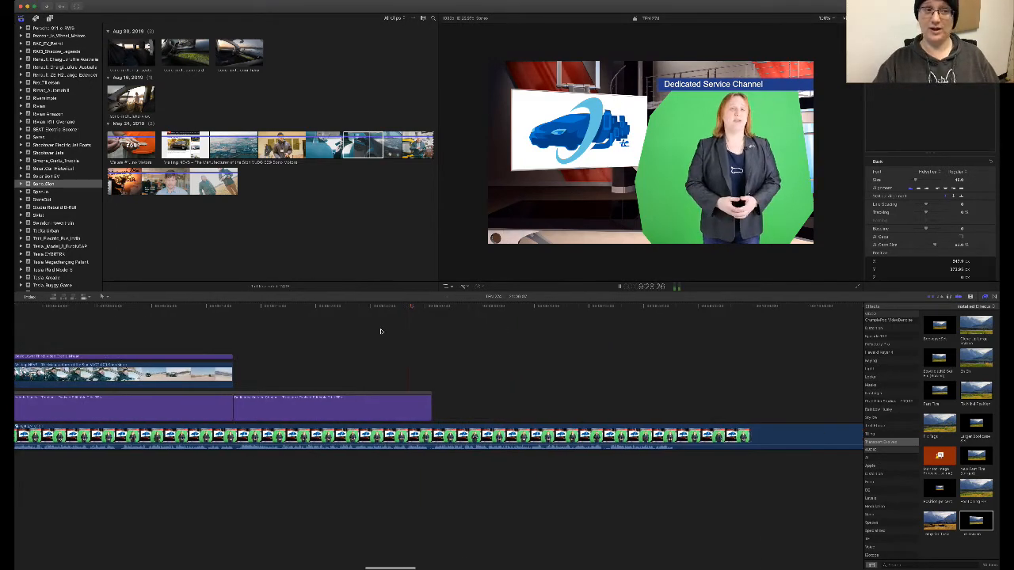
pyautogui.hscroll(-3, 375, 340)
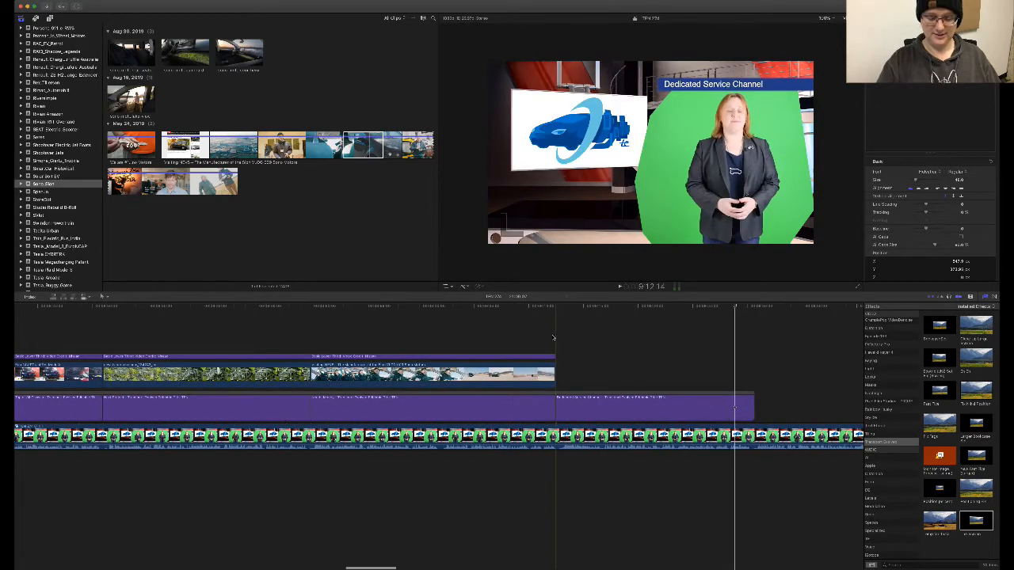
# - Examine the whole timeline around the Dedicated Service Channel title to judge how much of the presenter's clip still needs B-roll
pyautogui.press('super+minus')
pyautogui.press('super+minus')
pyautogui.press('super+minus')
pyautogui.press('super+minus')
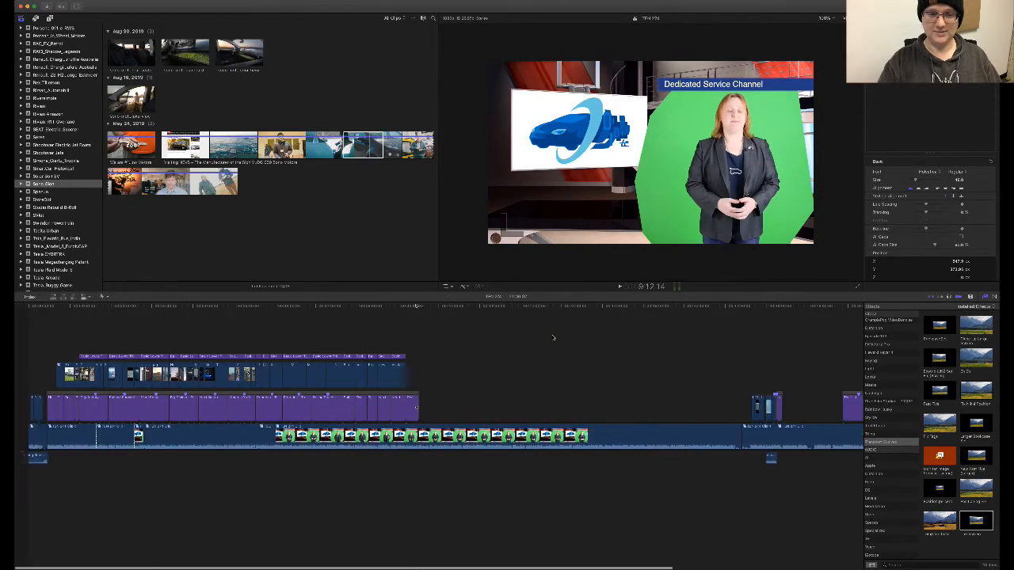
pyautogui.press('super+equal')
pyautogui.press('super+equal')
pyautogui.press('super+equal')
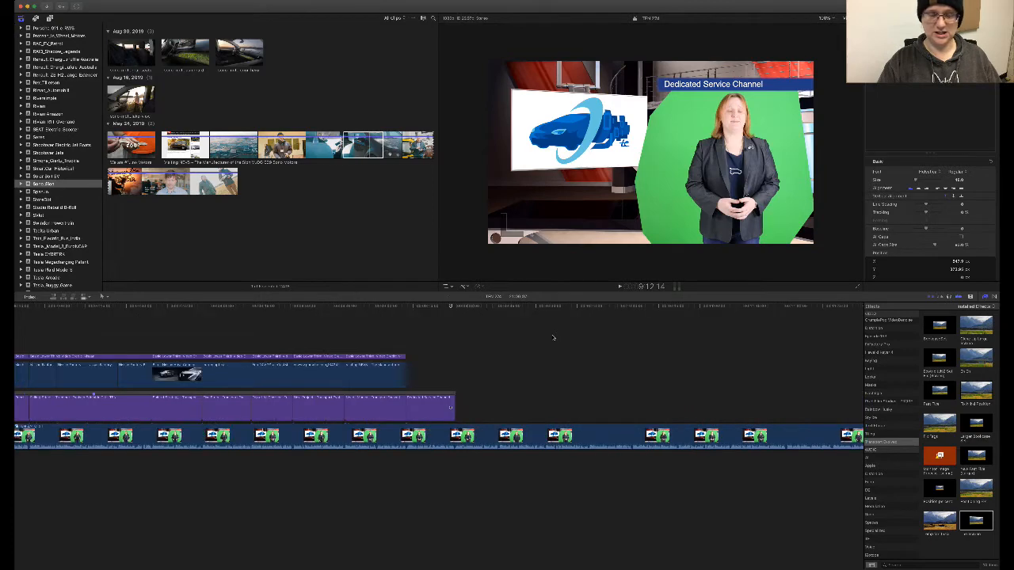
pyautogui.press('super+minus')
pyautogui.press('super+equal')
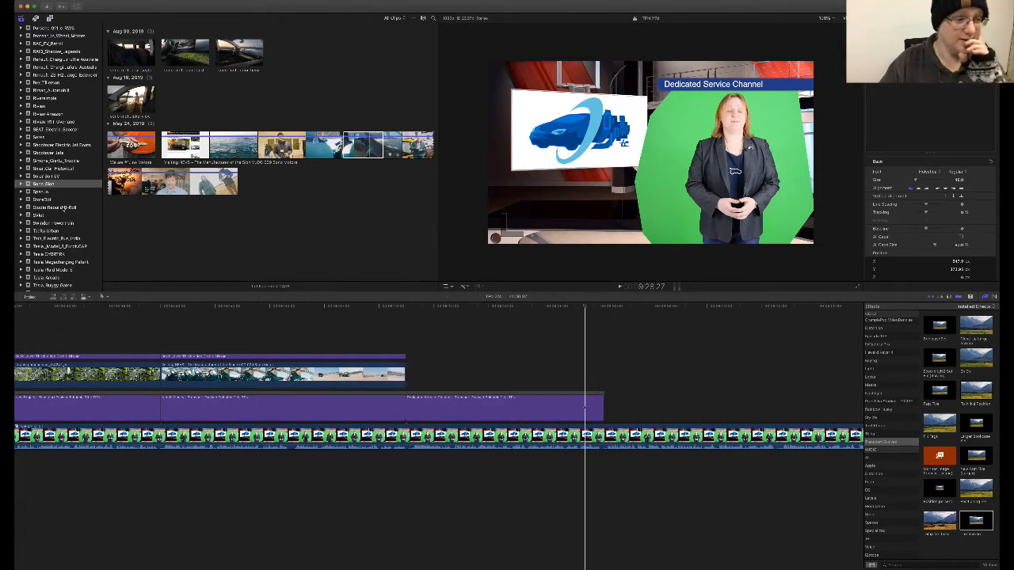
# - Collapse the Refreshed B-Roll library and open the Tesla Roadster 2.0 event in the other B-roll library
pyautogui.scroll(10, 65, 204)
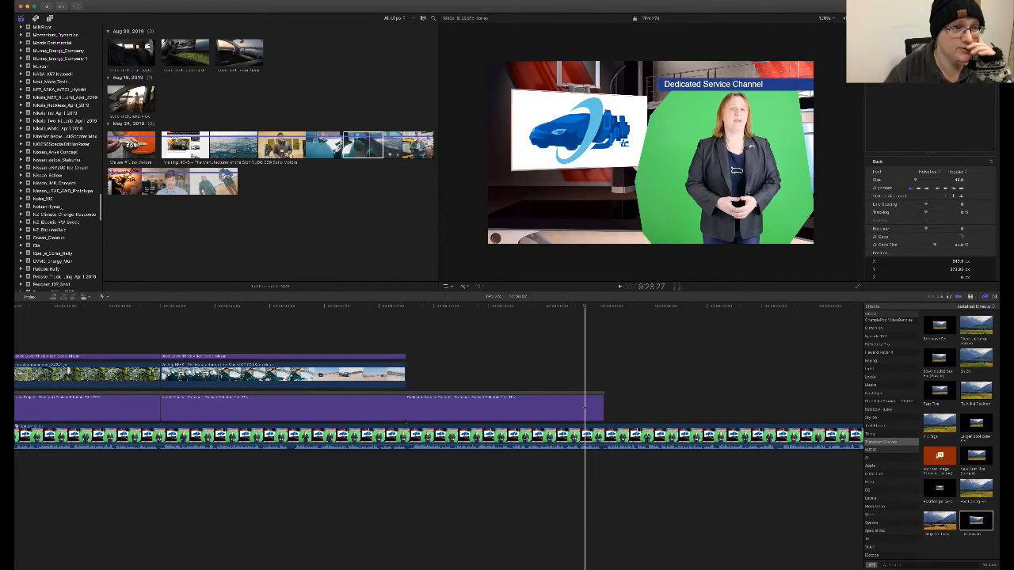
pyautogui.scroll(15, 59, 158)
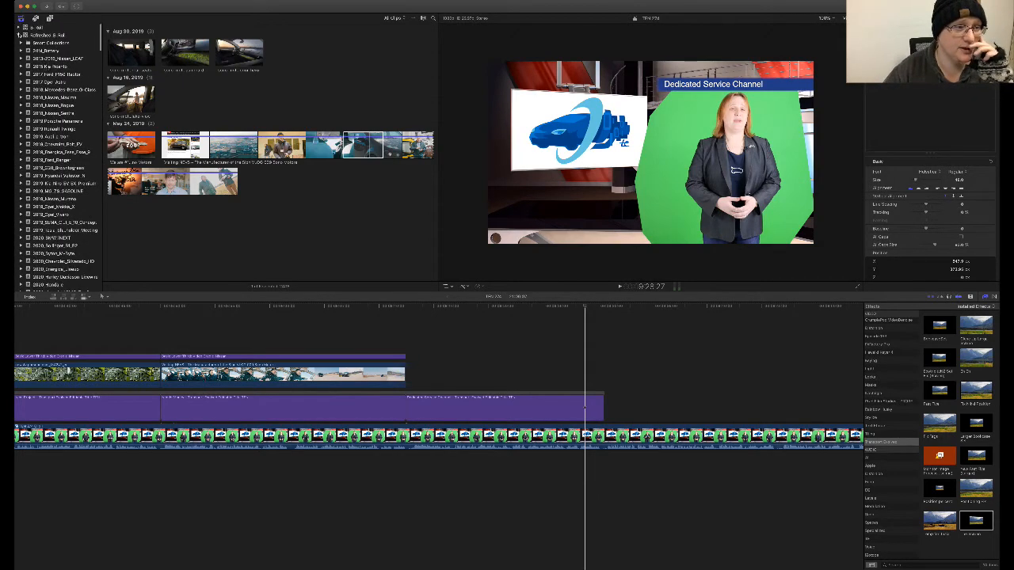
pyautogui.click(18, 35)
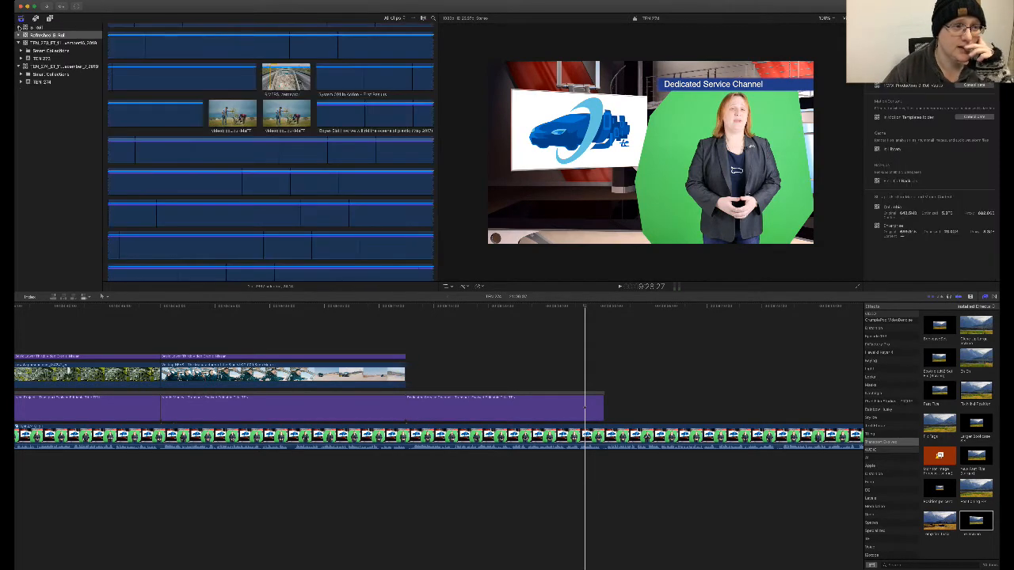
pyautogui.scroll(5, 52, 83)
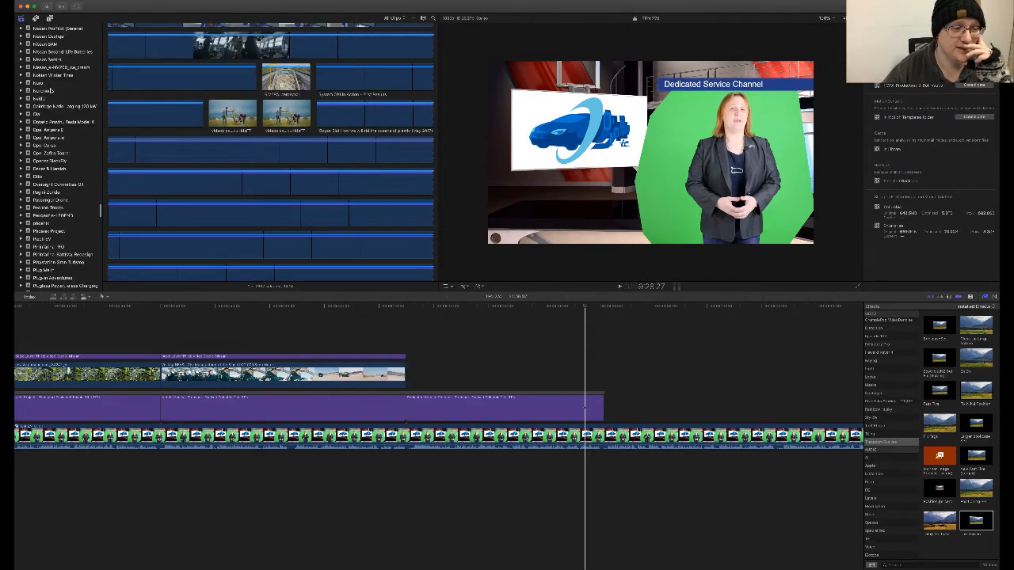
pyautogui.scroll(10, 50, 91)
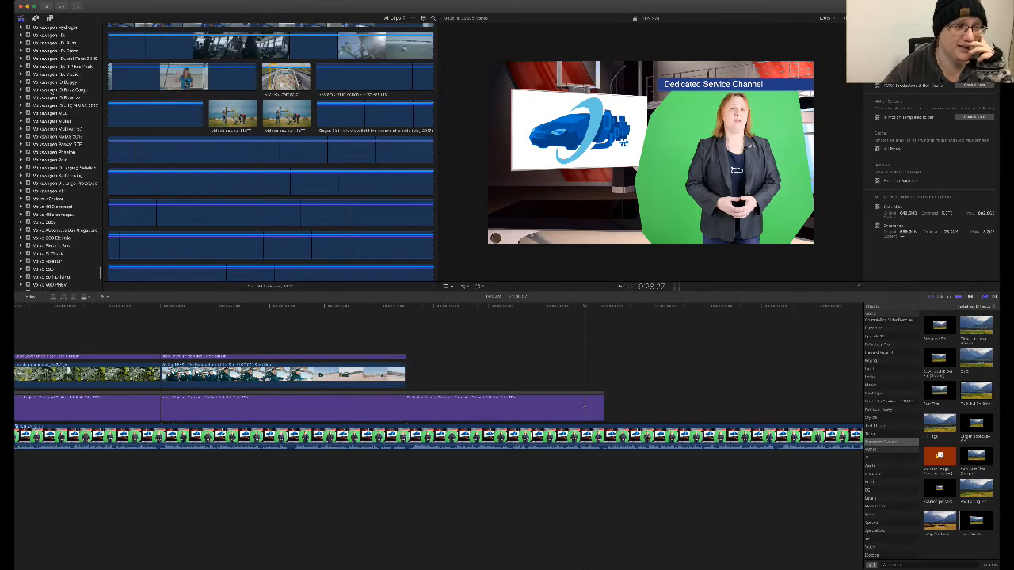
pyautogui.scroll(5, 50, 91)
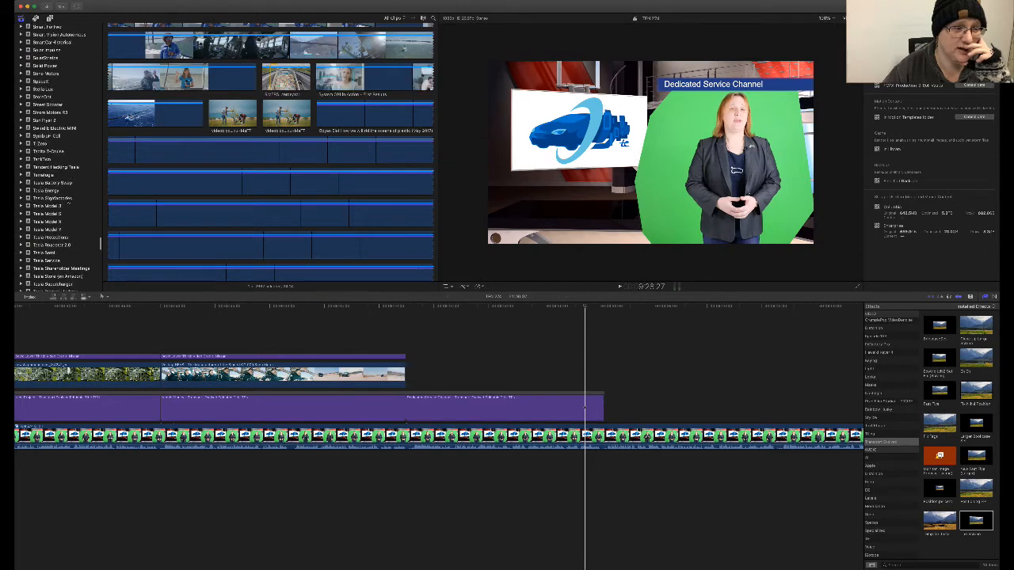
pyautogui.click(53, 244)
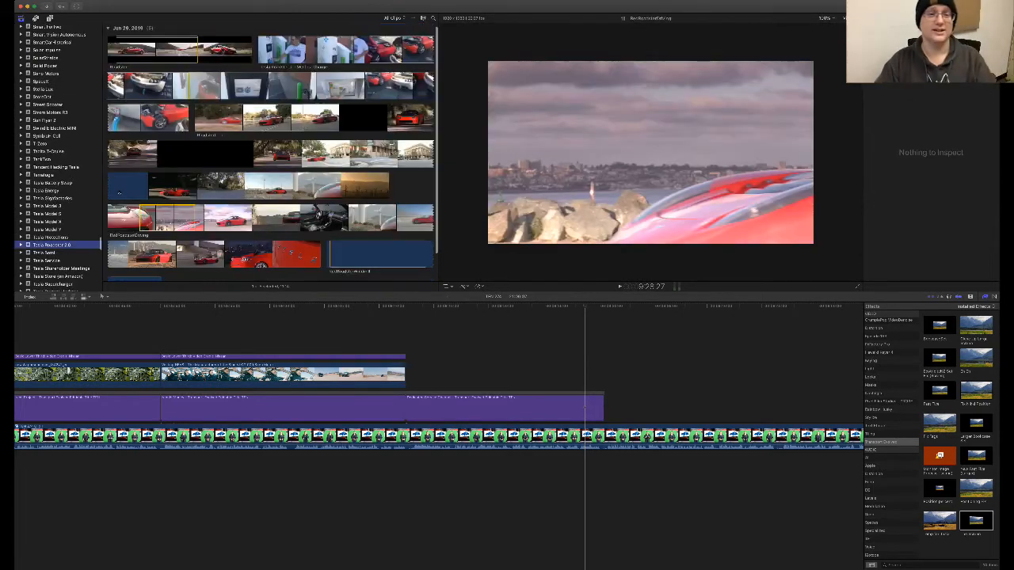
# - Place a range of the red Roadster footage, from wind farm to night skyline, above Dedicated Service Channel and trim it to the title's end
pyautogui.scroll(-1, 349, 181)
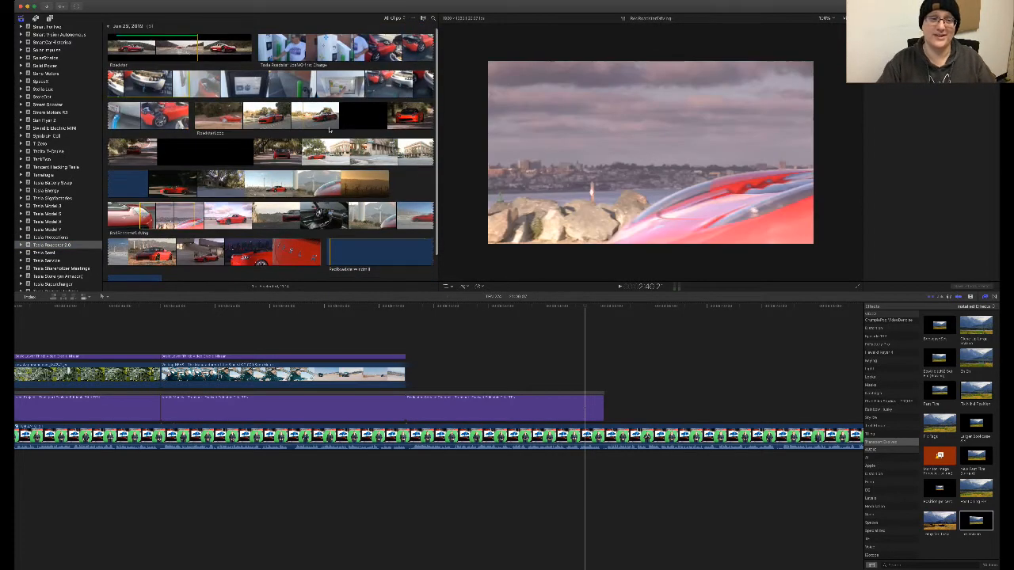
pyautogui.moveTo(269, 151); pyautogui.dragTo(341, 150)
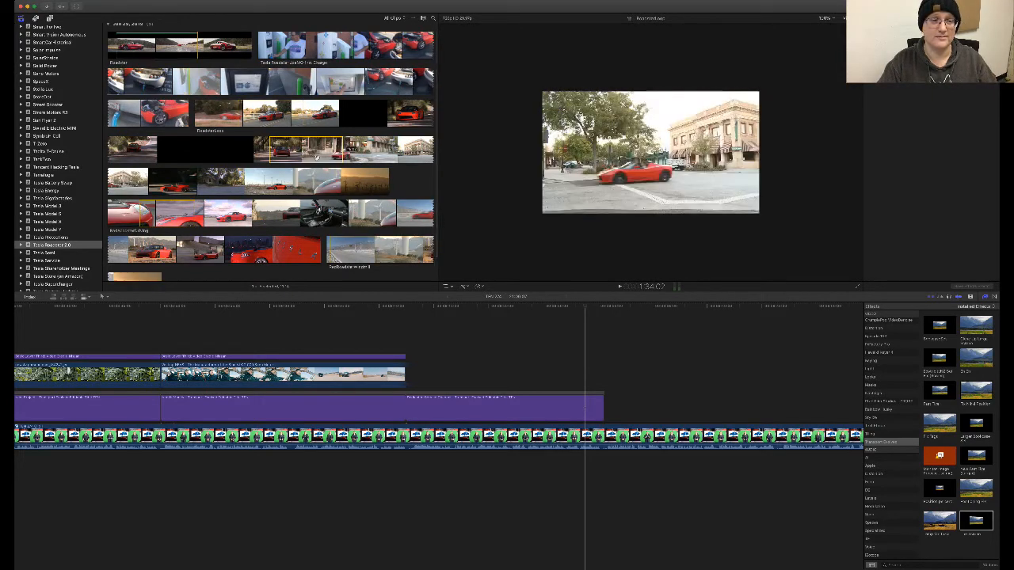
pyautogui.scroll(-1, 266, 237)
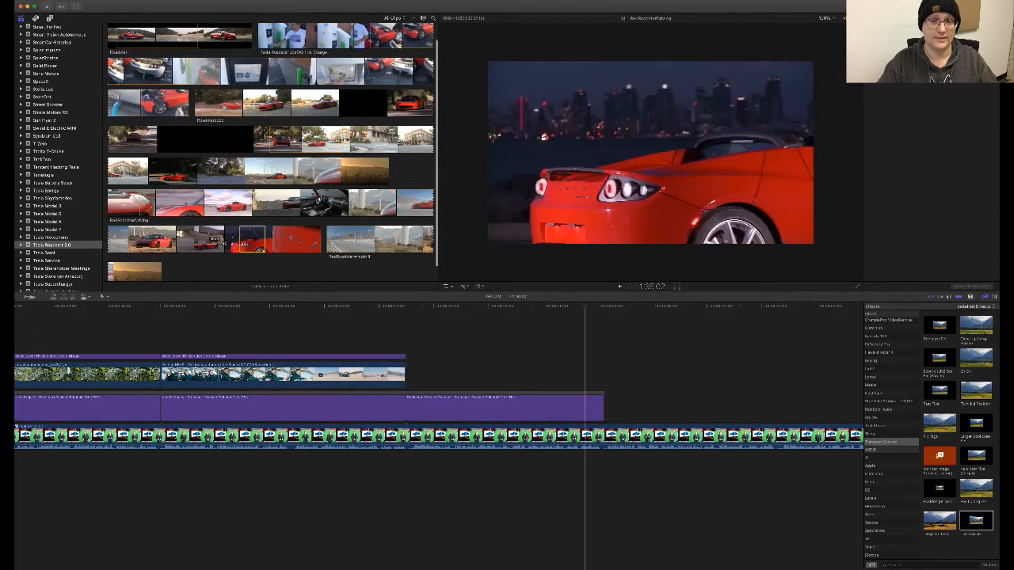
pyautogui.moveTo(266, 243); pyautogui.dragTo(156, 244)
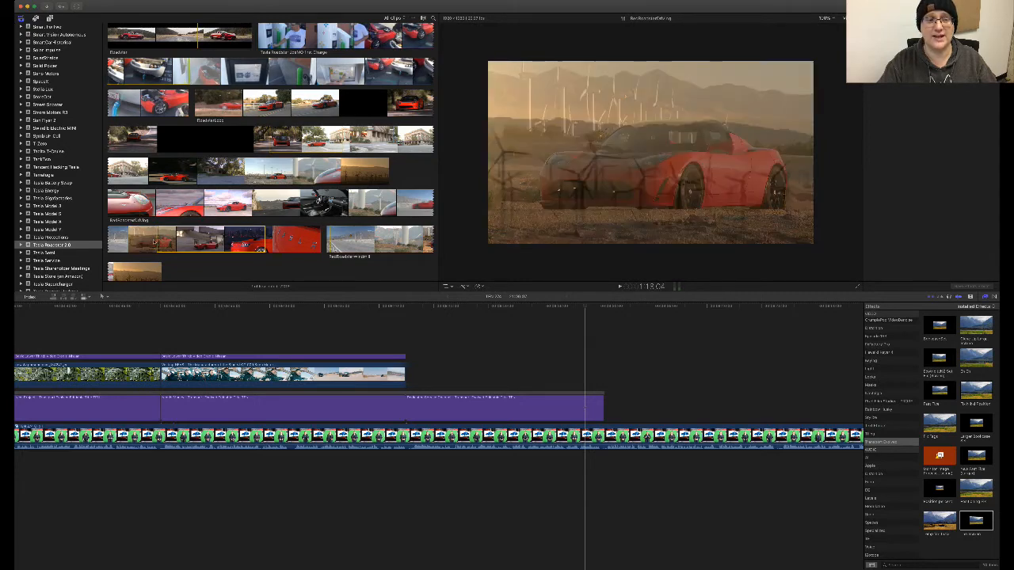
pyautogui.moveTo(157, 242); pyautogui.dragTo(410, 374)
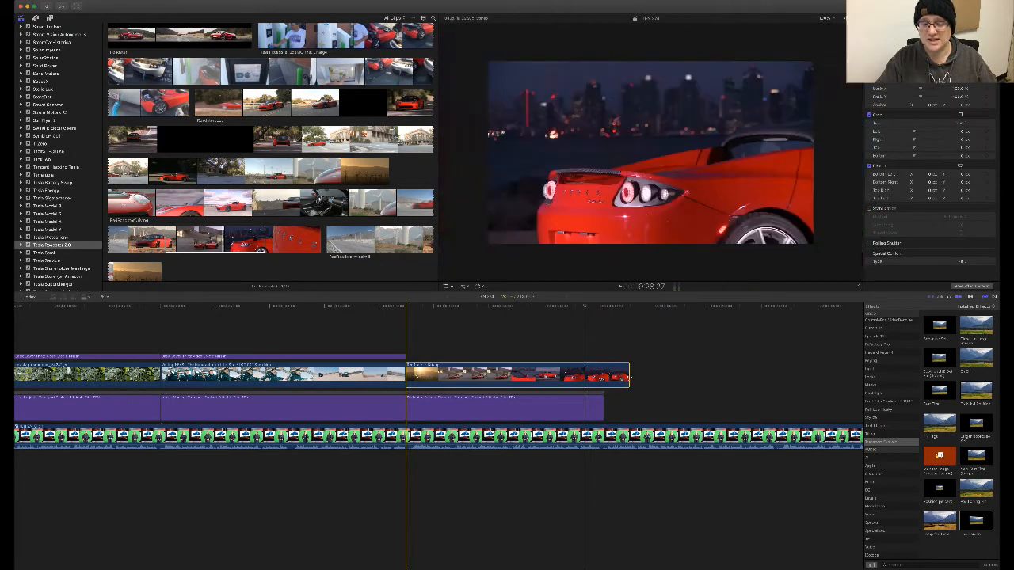
pyautogui.moveTo(630, 376); pyautogui.dragTo(604, 376)
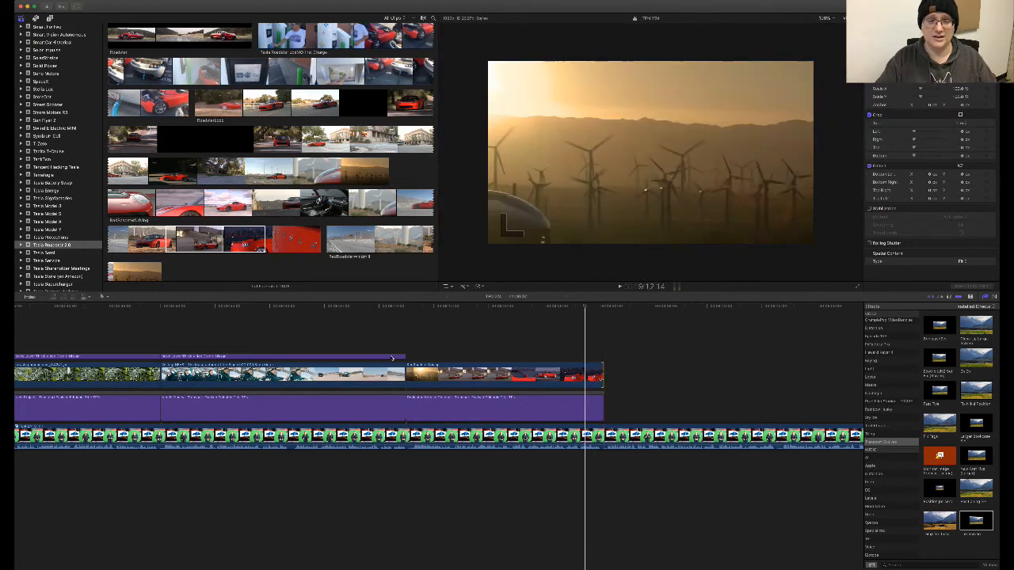
# - Copy the video credit lower third above the Roadster footage and shorten it to the footage's end
pyautogui.click(396, 358)
pyautogui.press('super+v')
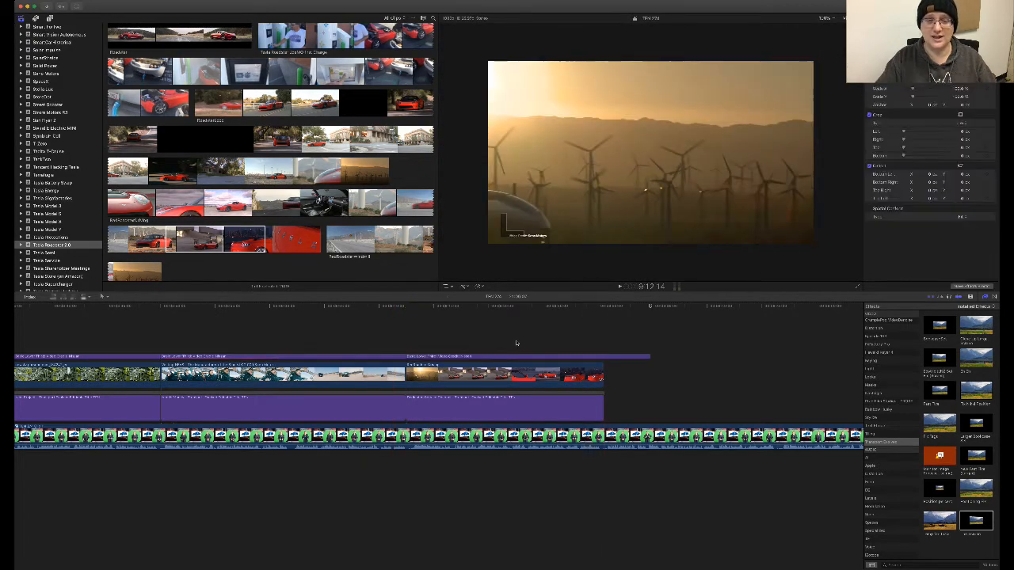
pyautogui.moveTo(646, 359); pyautogui.dragTo(598, 359)
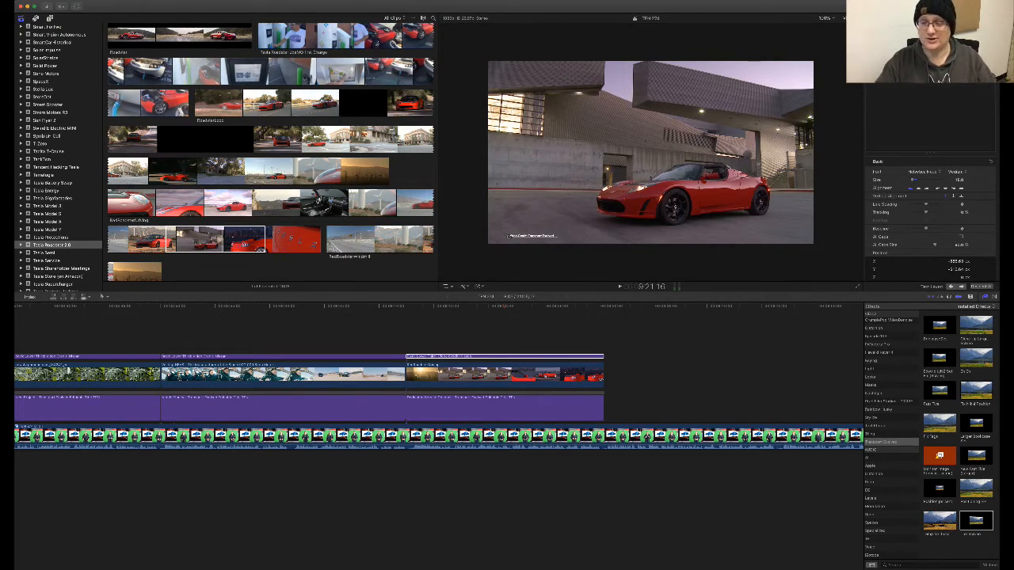
# - Apply the effect that fits footage onto the studio screen to the Roadster clip, and play the segment from near its start
pyautogui.moveTo(975, 520); pyautogui.dragTo(560, 373)
pyautogui.click(416, 305)
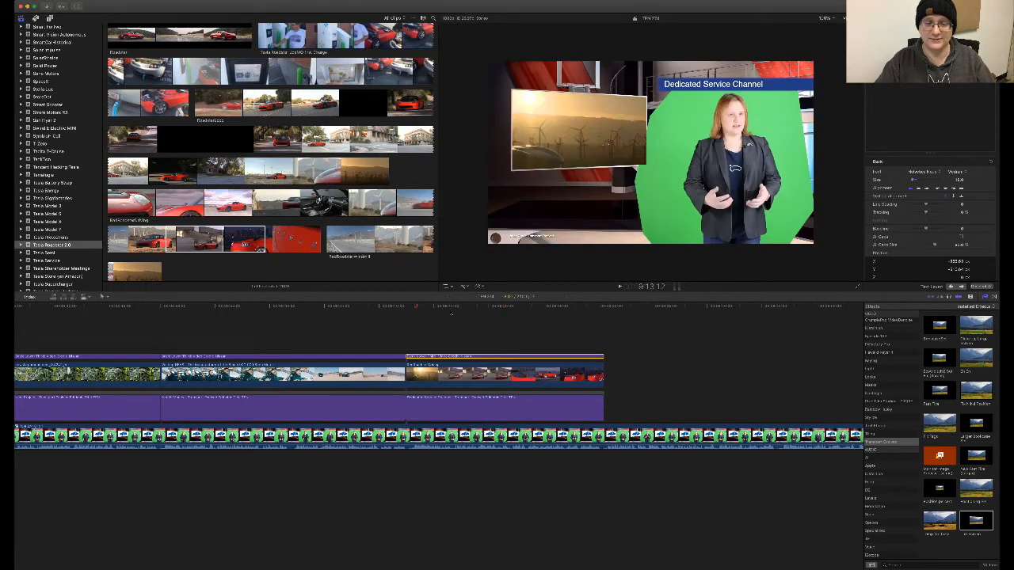
pyautogui.hscroll(5, 462, 312)
pyautogui.press('space')
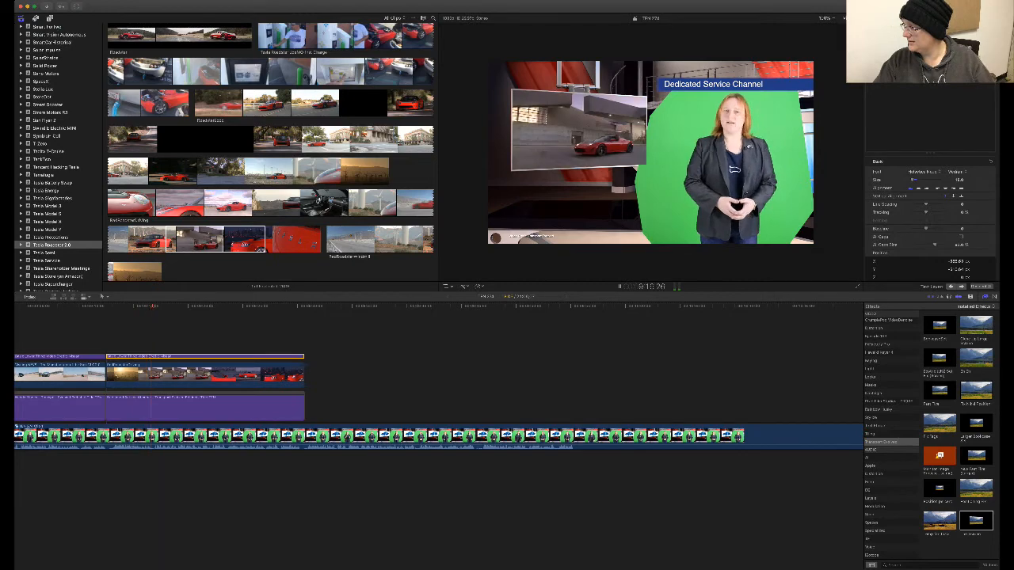
# - Paste copies of the Dedicated Service Channel title and its credit further along the timeline, and change the title's text to "10,000 Miles"
pyautogui.click(278, 393)
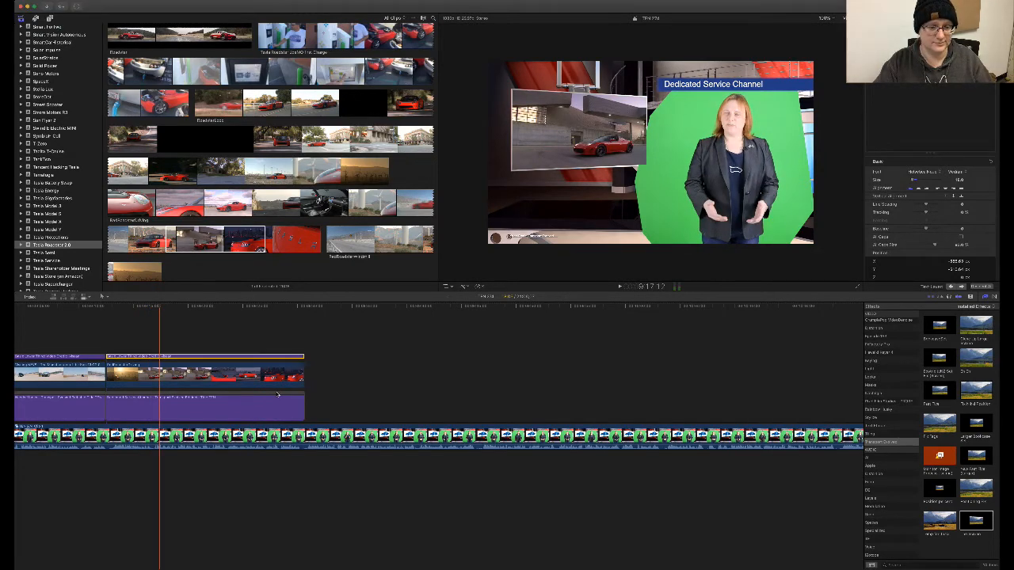
pyautogui.click(308, 326)
pyautogui.press('super+v')
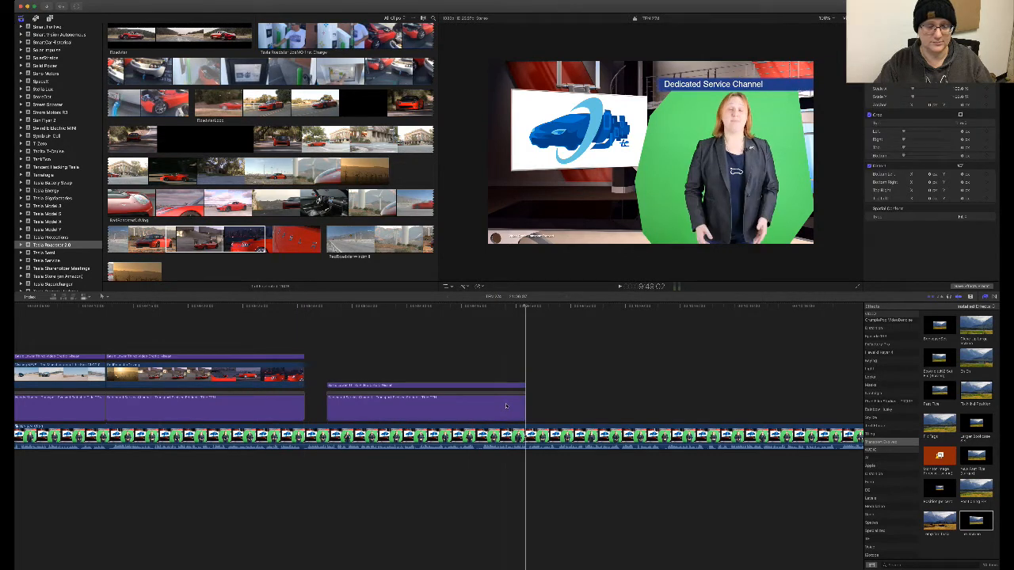
pyautogui.click(505, 406)
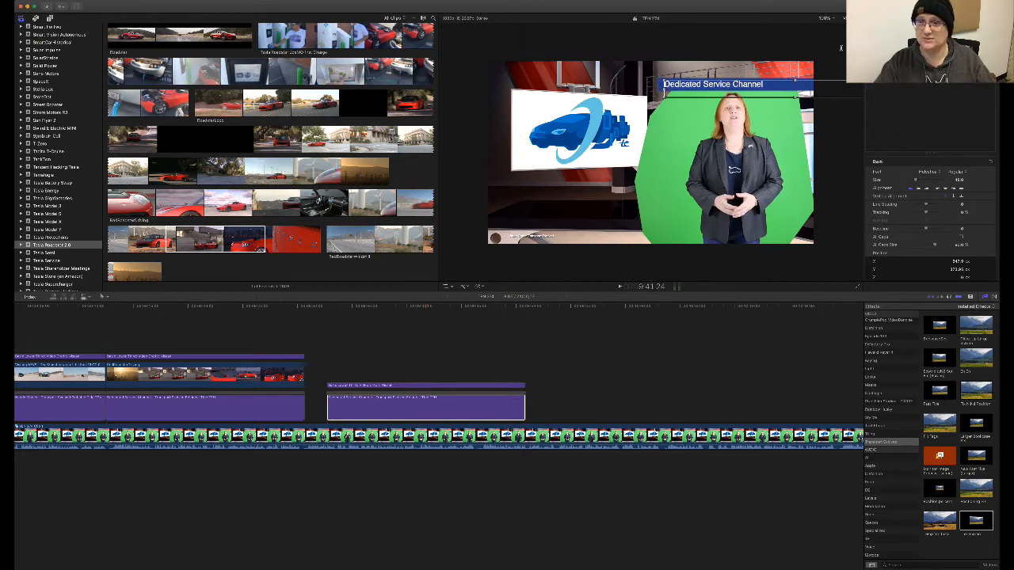
pyautogui.press('super+a')
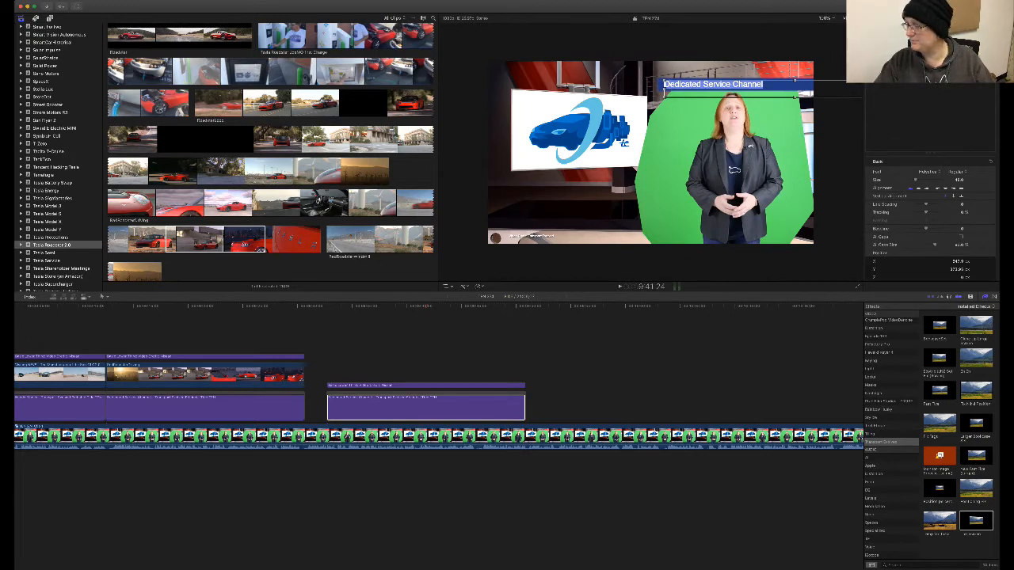
pyautogui.write('10,000 Miles')
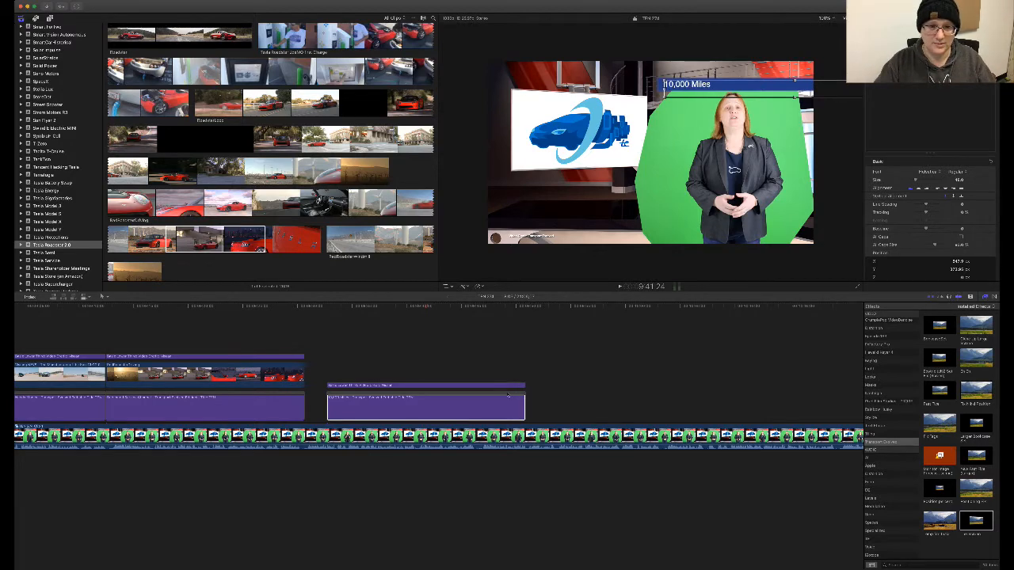
# - Move the 10,000 Miles title directly after Dedicated Service Channel and play the presenter's segment near its end
pyautogui.moveTo(508, 393); pyautogui.dragTo(409, 347)
pyautogui.click(460, 321)
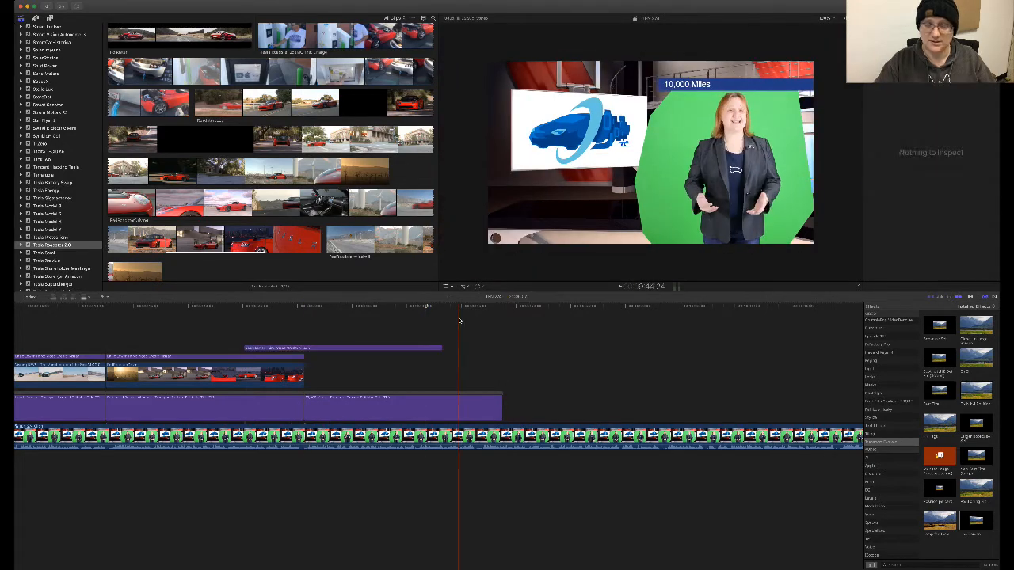
pyautogui.press('space')
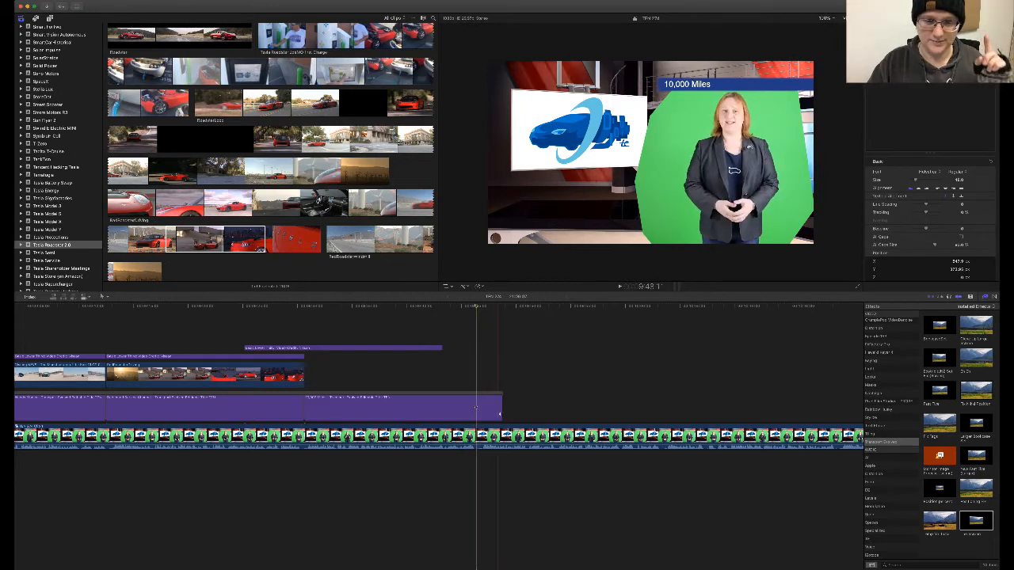
# - Shorten the 10,000 Miles title to end at the playhead and move the copied credit earlier above the Roadster footage
pyautogui.moveTo(499, 408); pyautogui.dragTo(475, 407)
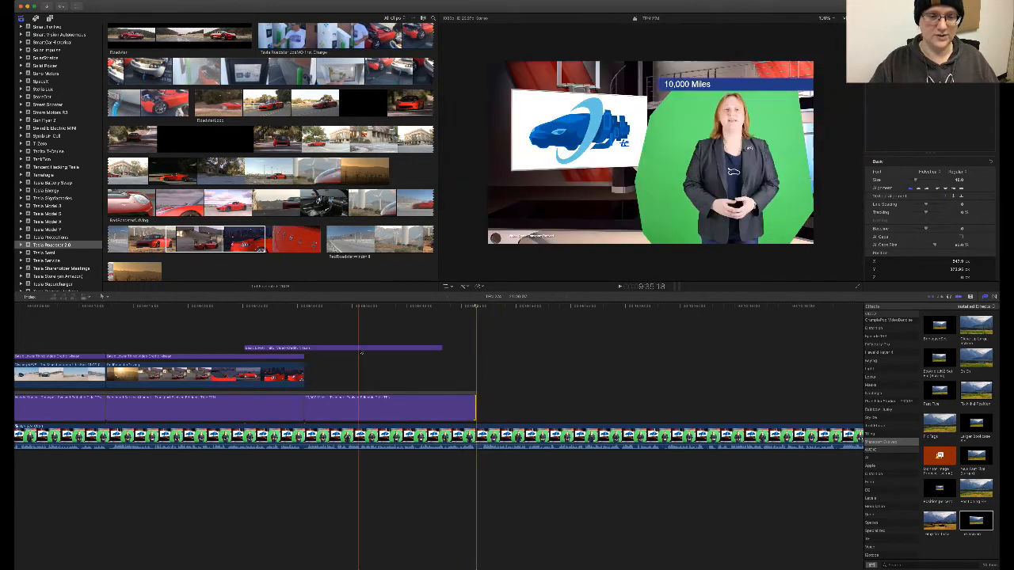
pyautogui.moveTo(361, 348); pyautogui.dragTo(263, 349)
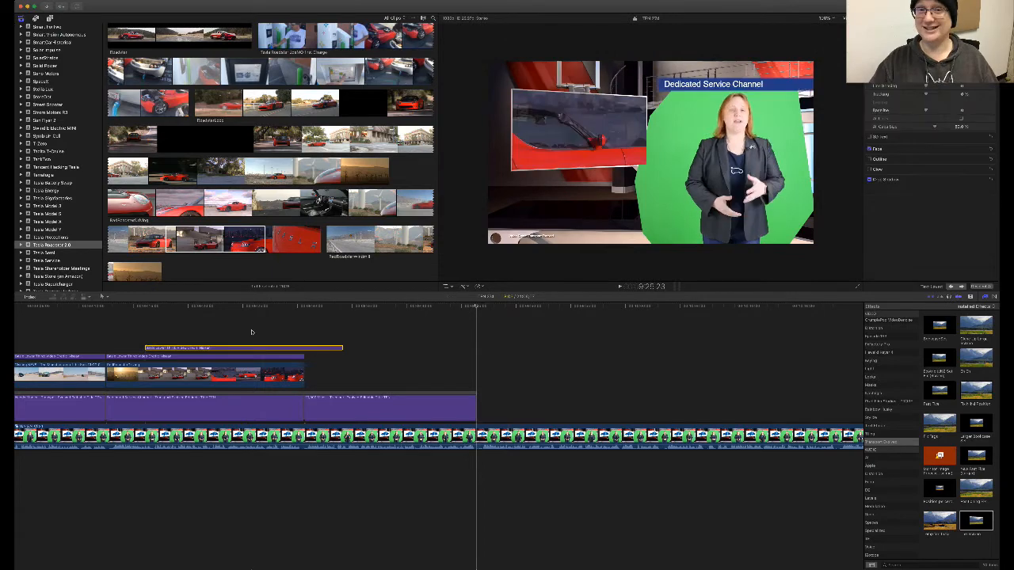
# - Browse the events of the B-Roll library for footage to illustrate the 10,000 Miles segment
pyautogui.scroll(5, 56, 179)
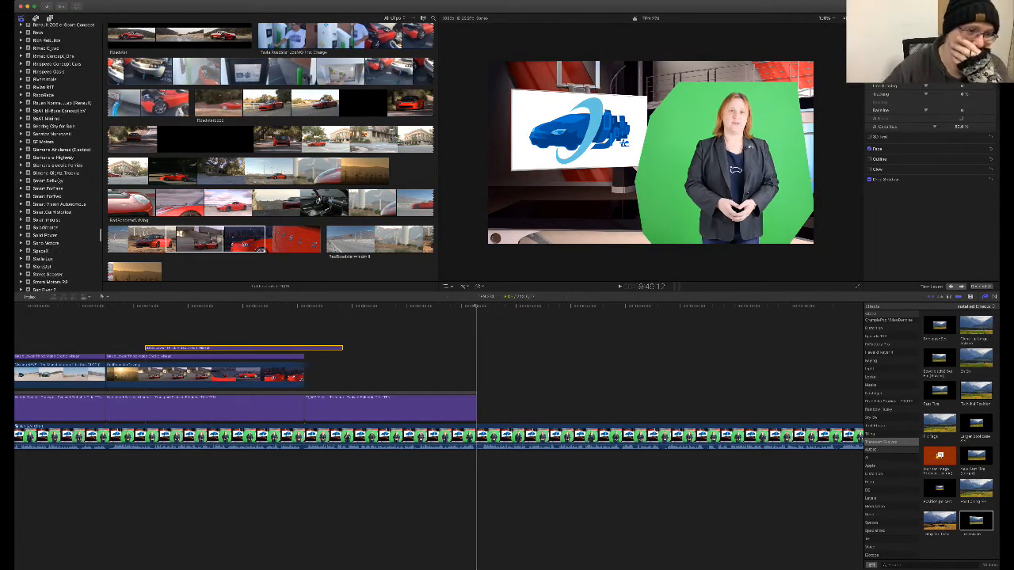
pyautogui.scroll(10, 57, 180)
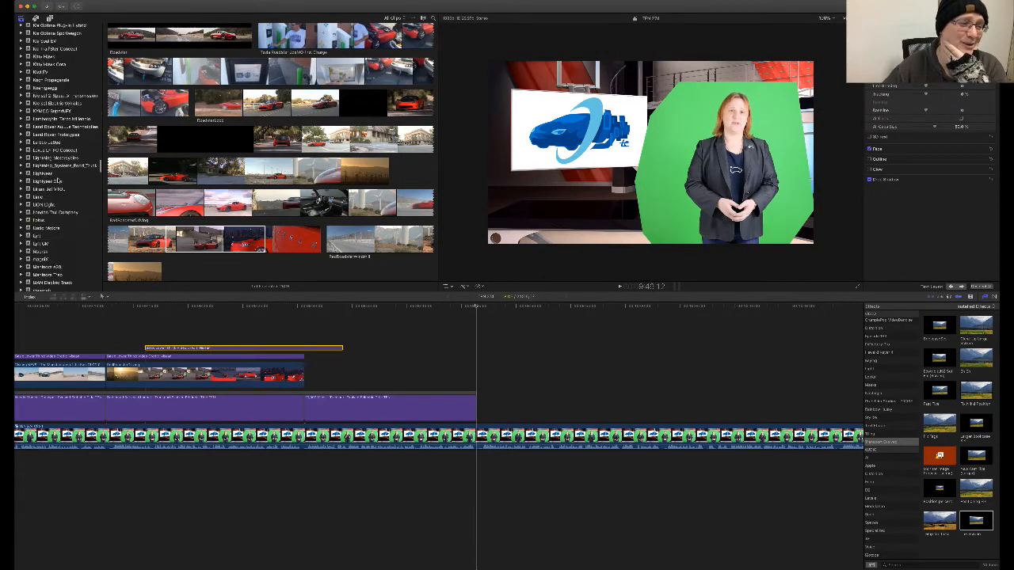
pyautogui.scroll(10, 58, 181)
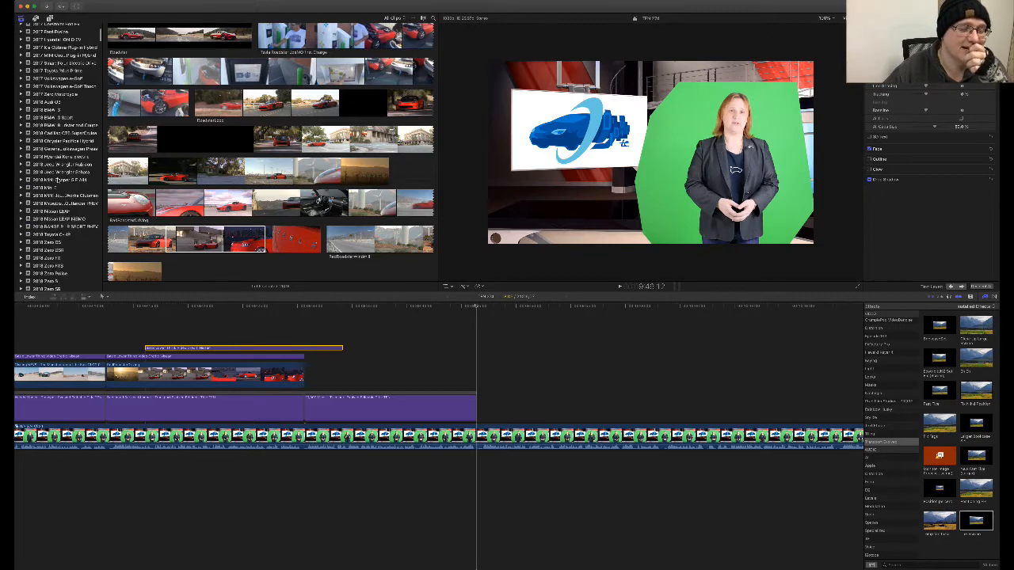
pyautogui.scroll(-10, 57, 181)
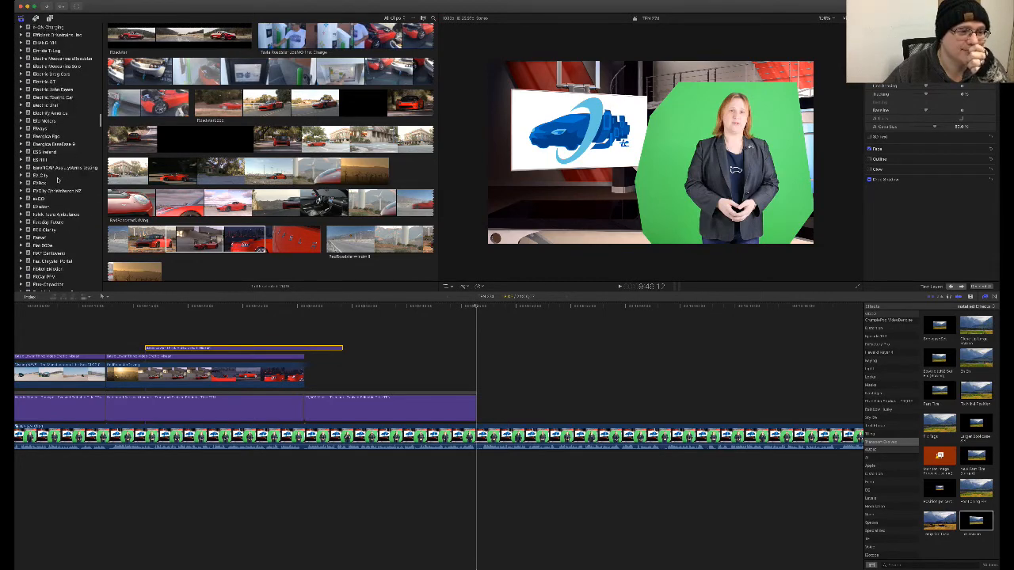
pyautogui.scroll(-10, 57, 180)
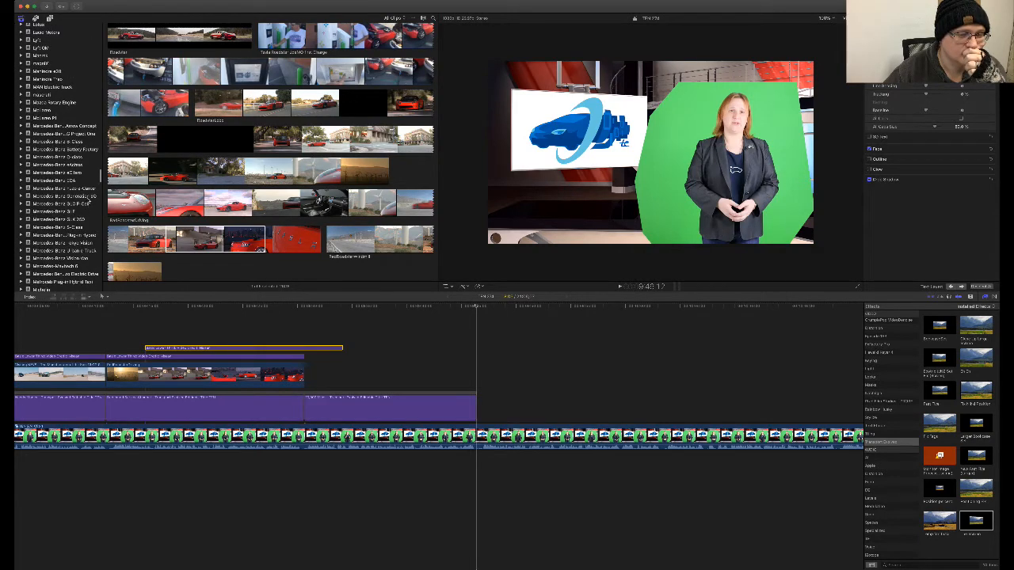
pyautogui.scroll(15, 90, 201)
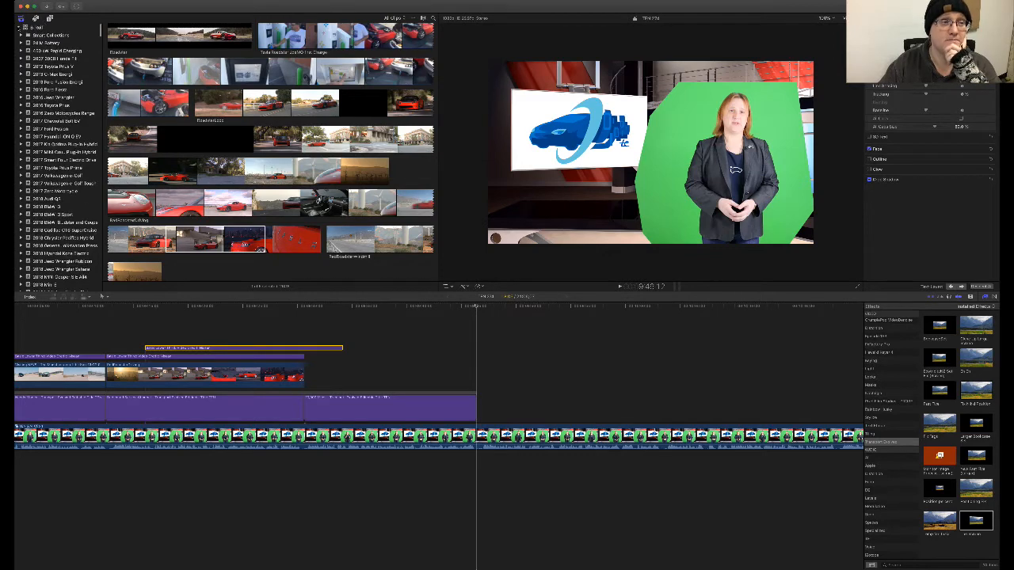
# - Collapse the B-Roll library, expand the Refreshed B-Roll library and open its Daimler electric trucks event
pyautogui.click(19, 28)
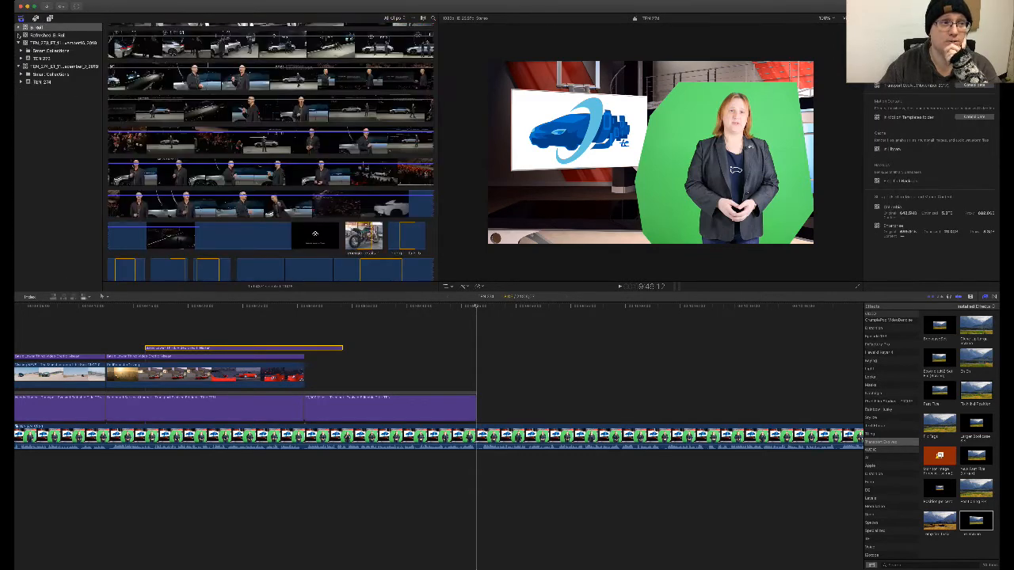
pyautogui.click(18, 36)
pyautogui.scroll(-20, 52, 98)
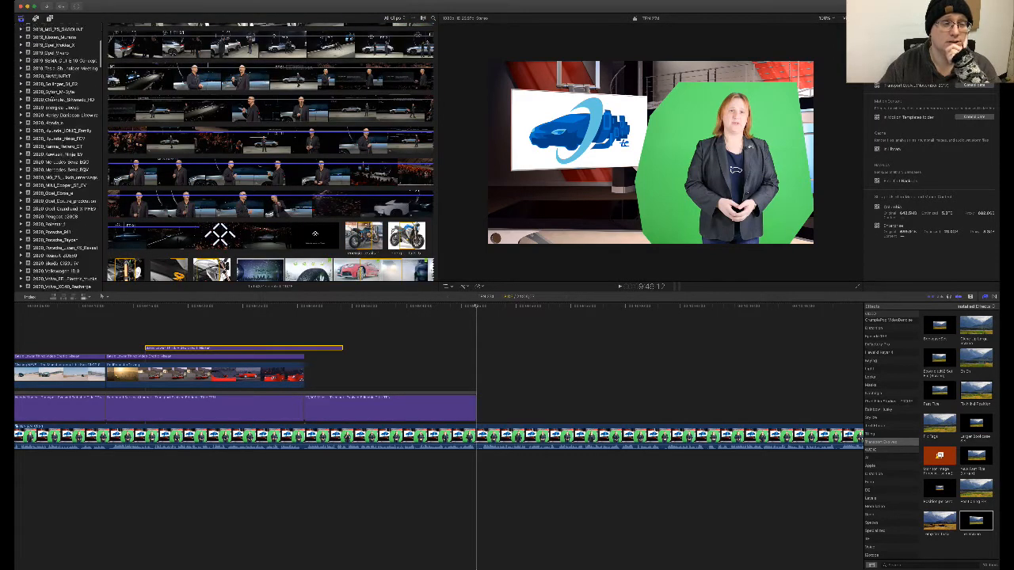
pyautogui.scroll(-8, 52, 98)
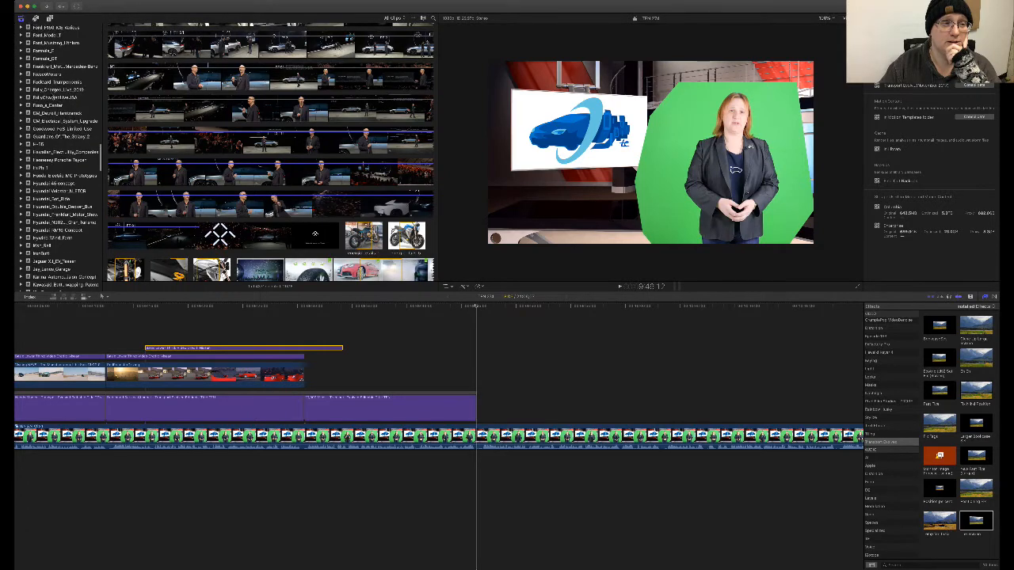
pyautogui.scroll(5, 53, 158)
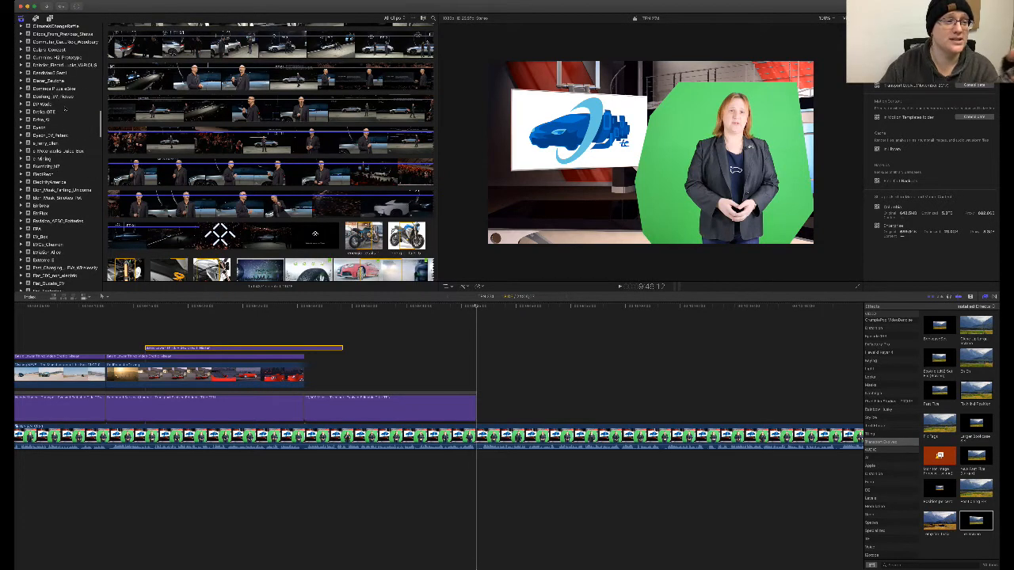
pyautogui.scroll(2, 65, 105)
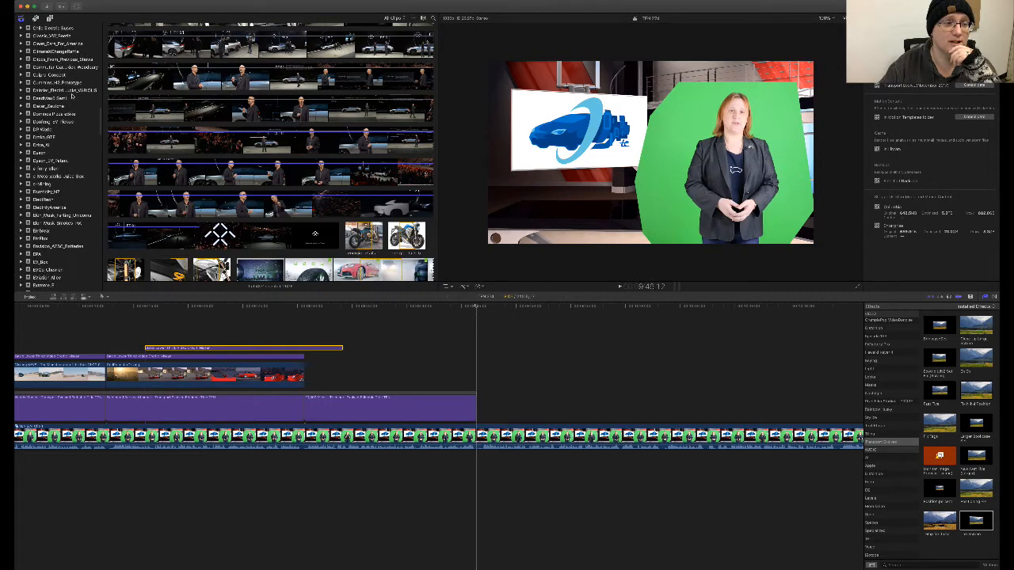
pyautogui.scroll(-1, 74, 123)
pyautogui.scroll(1, 73, 124)
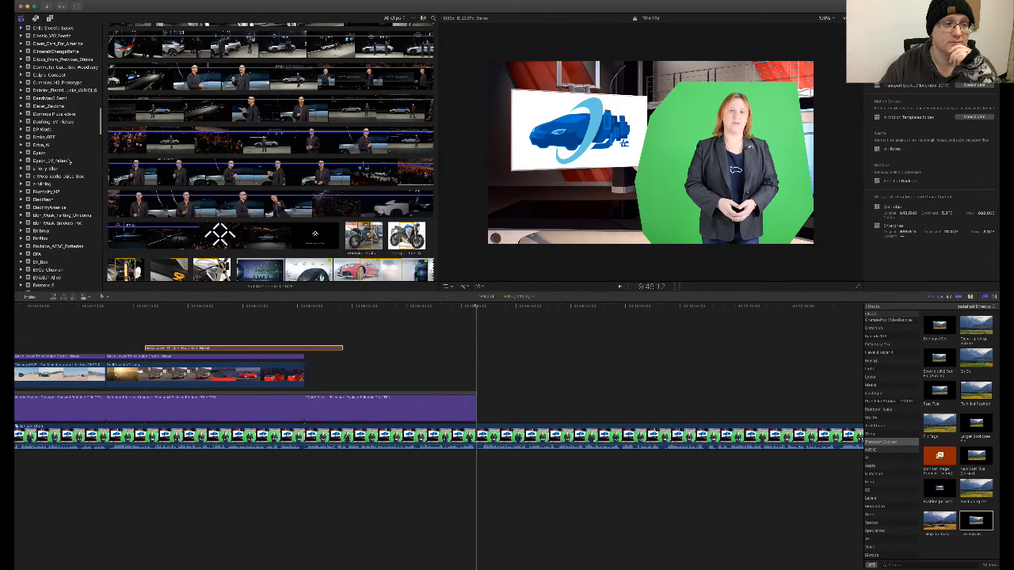
pyautogui.click(77, 91)
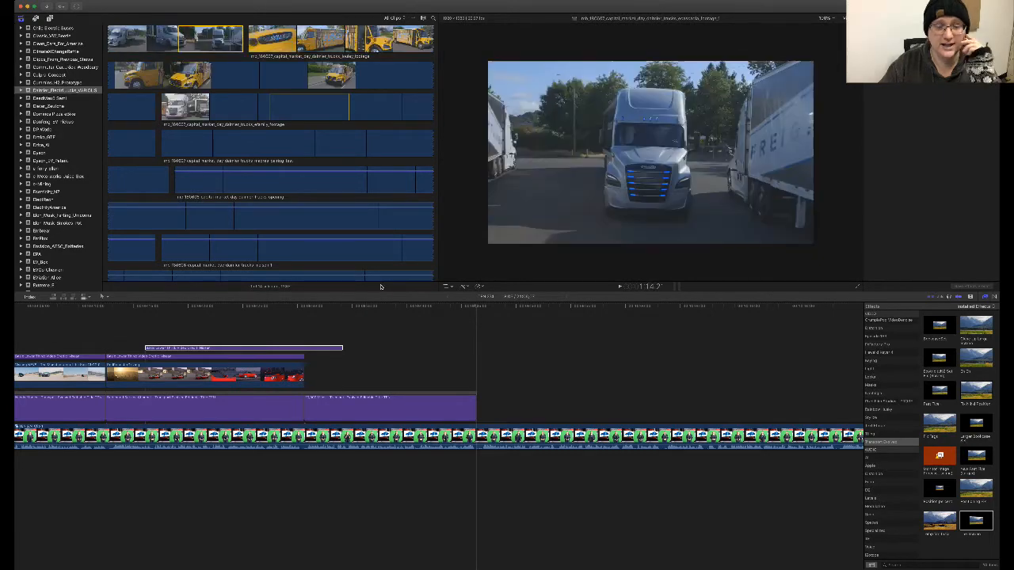
# - Add the Daimler eCascadia clip directly after the Roadster footage, fitting it and the credit above it to the length of the 10,000 Miles title
pyautogui.moveTo(381, 287); pyautogui.dragTo(305, 373)
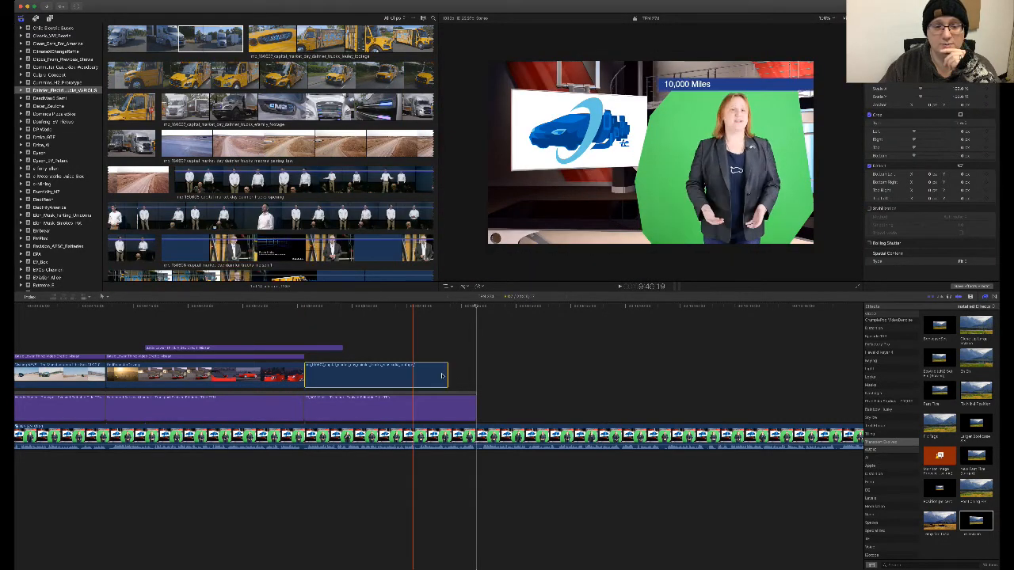
pyautogui.moveTo(419, 375); pyautogui.dragTo(447, 375)
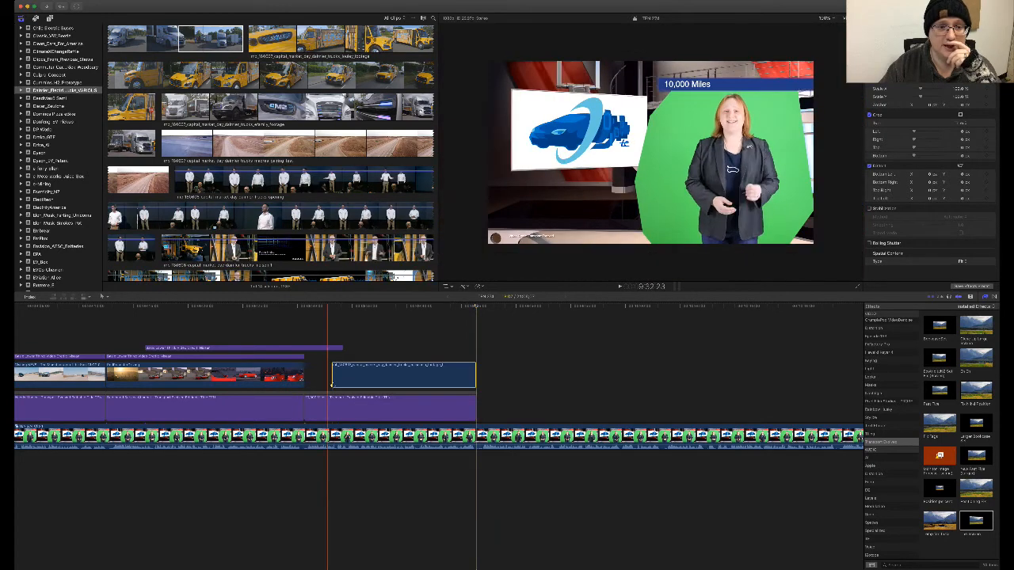
pyautogui.moveTo(332, 383); pyautogui.dragTo(475, 361)
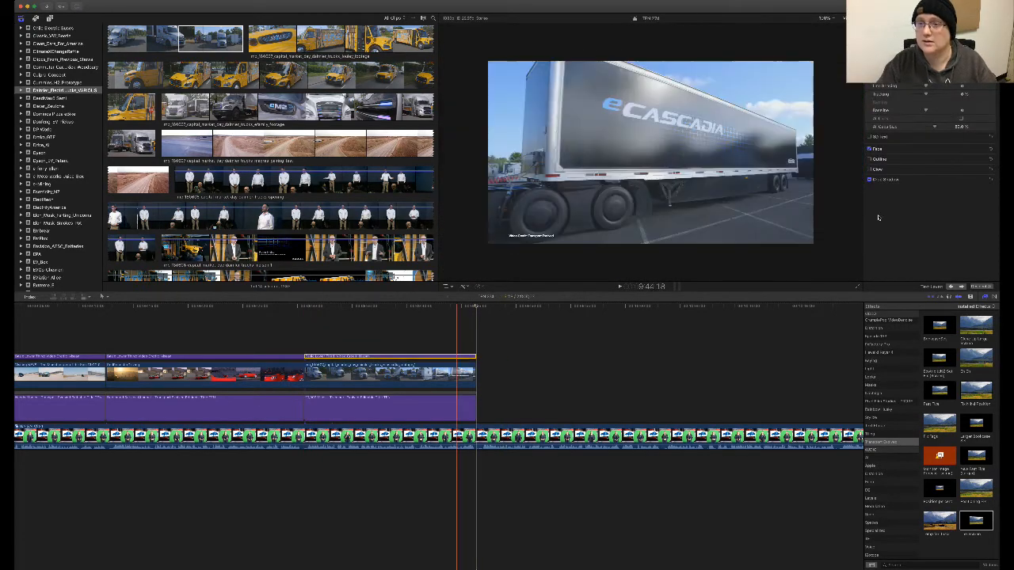
# - Change the truck clip's credit to Daimler and apply the effect that fits the footage onto the studio screen
pyautogui.doubleClick(456, 357)
pyautogui.press('Right')
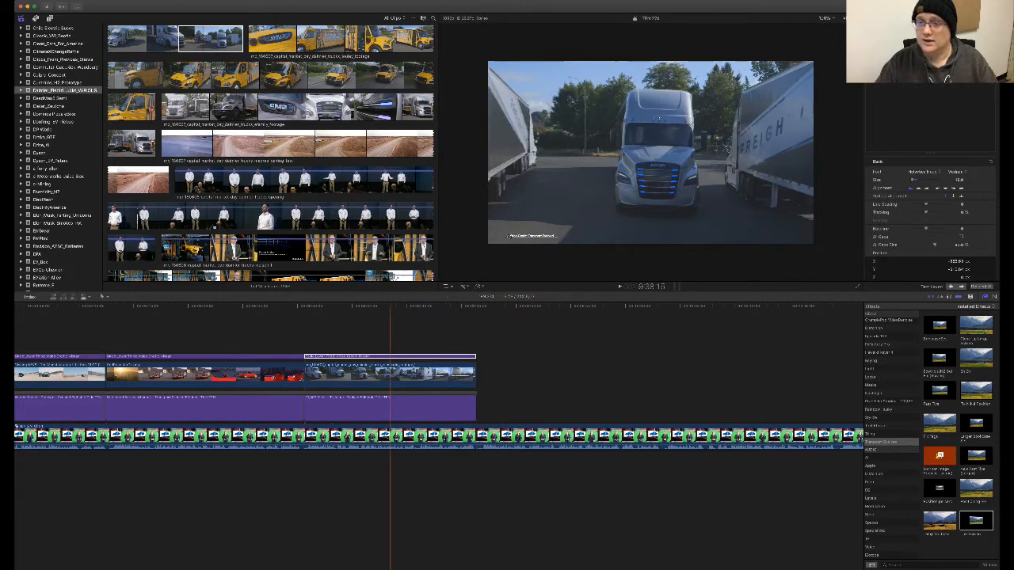
pyautogui.hotkey('alt', 'shift', 'Left')
pyautogui.hotkey('alt', 'shift', 'Left')
pyautogui.write('daimler')
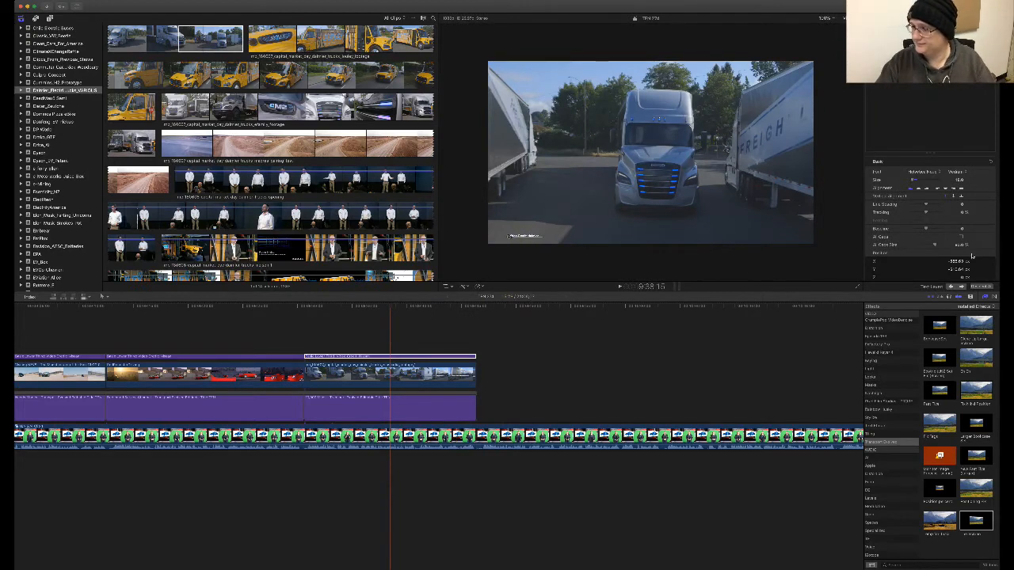
pyautogui.moveTo(973, 525); pyautogui.dragTo(451, 375)
pyautogui.click(259, 322)
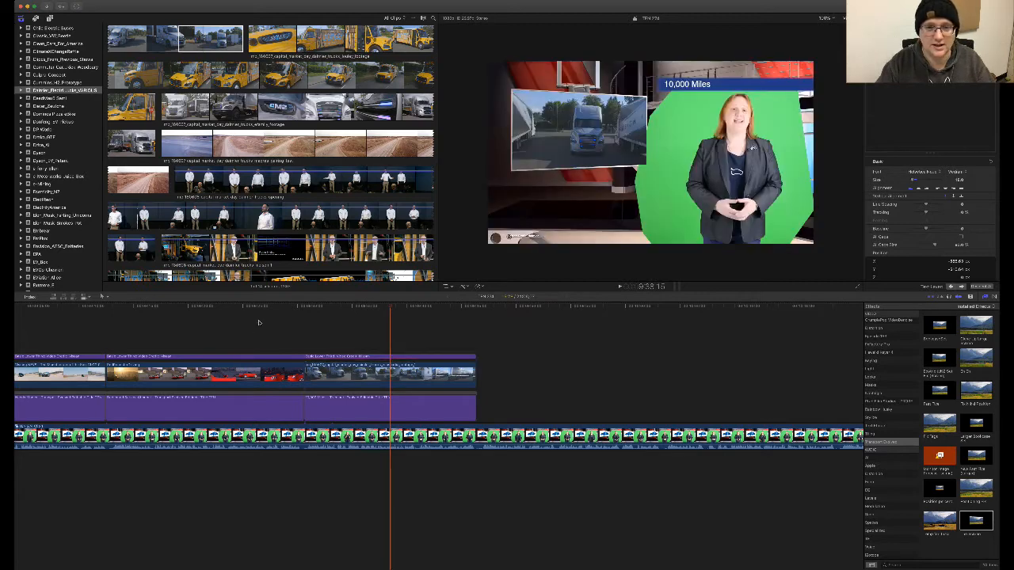
# - Correct the video credit text above the Roadster footage in the Dedicated Service Channel segment
pyautogui.hscroll(-3, 253, 335)
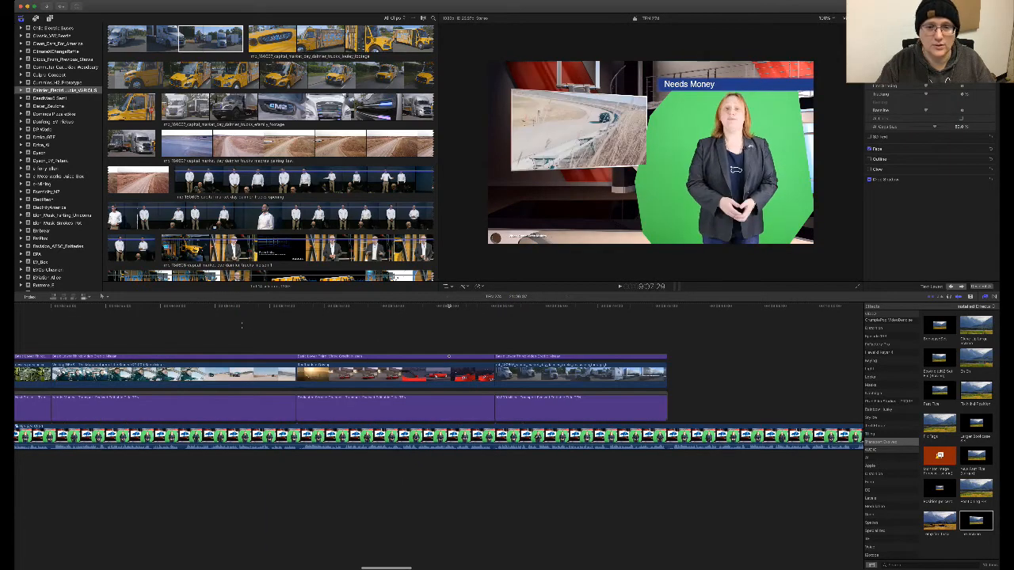
pyautogui.click(242, 333)
pyautogui.click(411, 358)
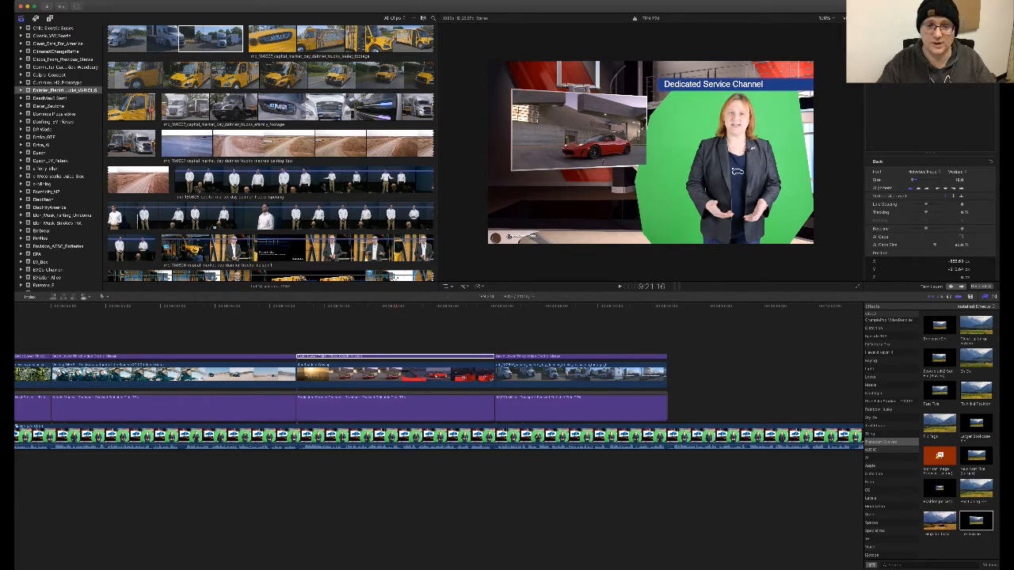
pyautogui.click(283, 339)
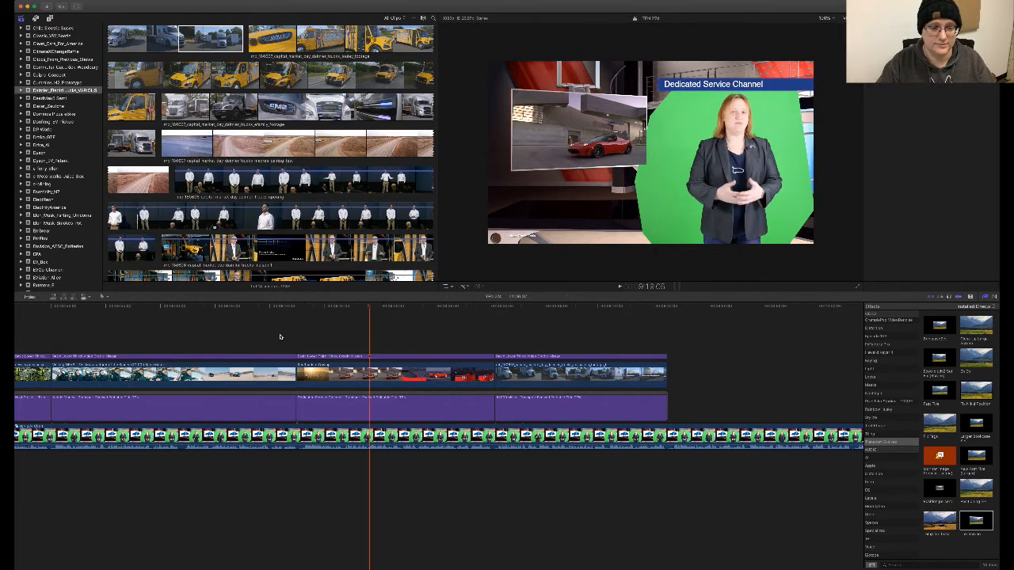
# - Paste a copy of the 10,000 Miles title directly after the original title
pyautogui.hscroll(-10, 280, 338)
pyautogui.hscroll(-10, 691, 331)
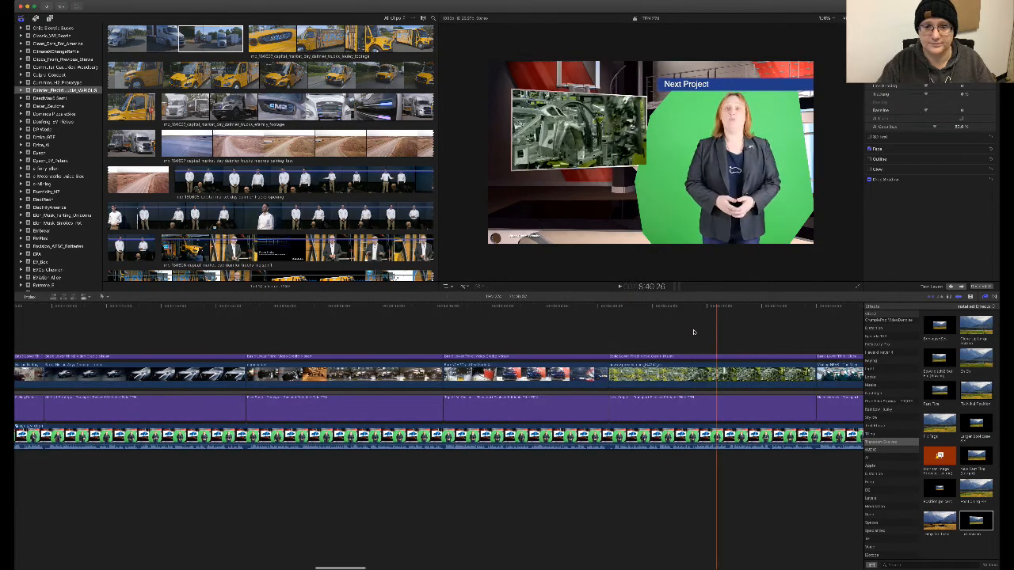
pyautogui.hscroll(5, 691, 332)
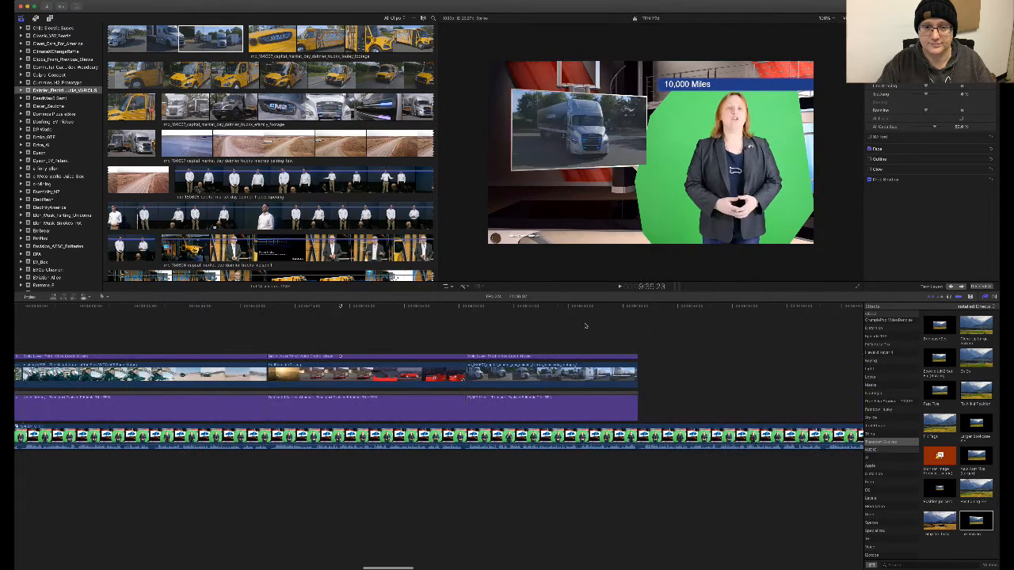
pyautogui.click(633, 400)
pyautogui.click(639, 310)
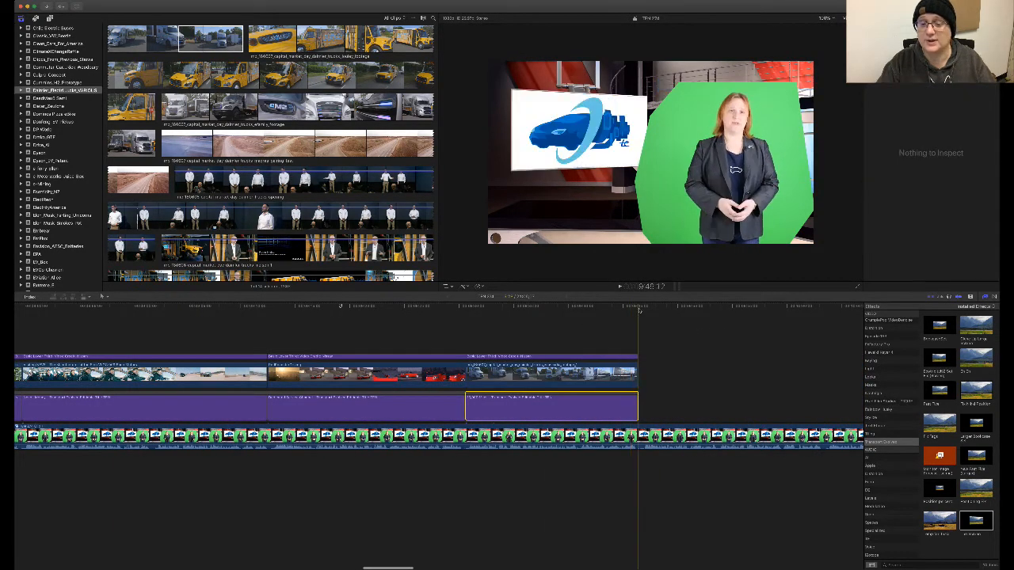
pyautogui.press('super+v')
pyautogui.hscroll(3, 668, 393)
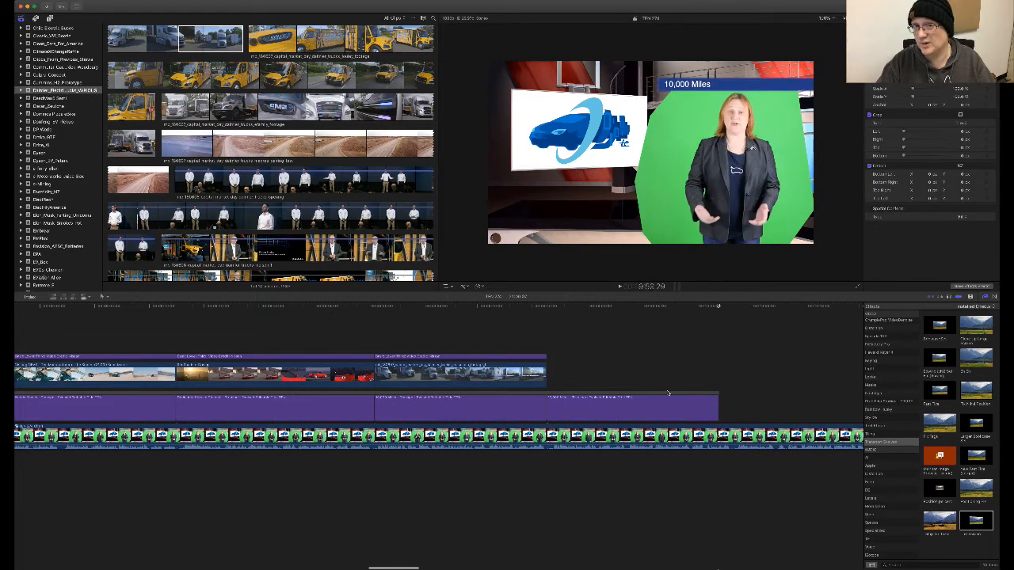
# - Extend the copied title slightly to cover the presenter's segment and change its text to Supply "Fixed"
pyautogui.click(662, 392)
pyautogui.press('space')
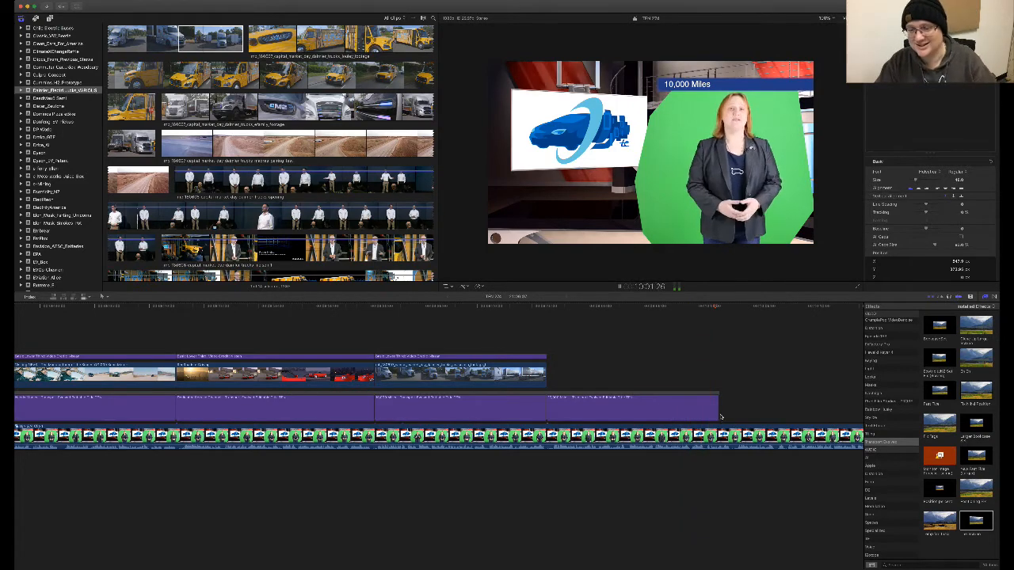
pyautogui.moveTo(720, 415); pyautogui.dragTo(730, 414)
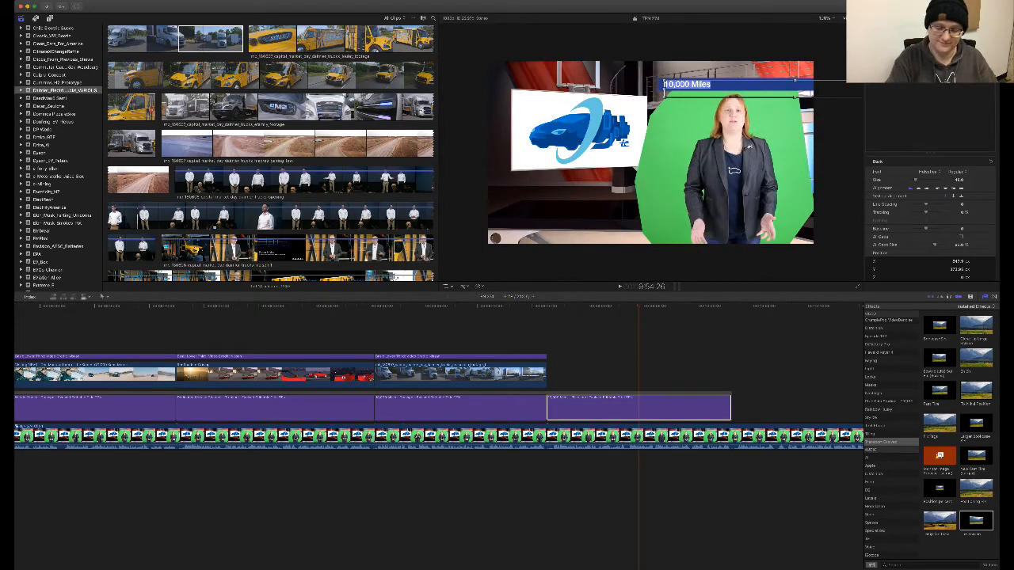
pyautogui.write('$upply "Fixed')
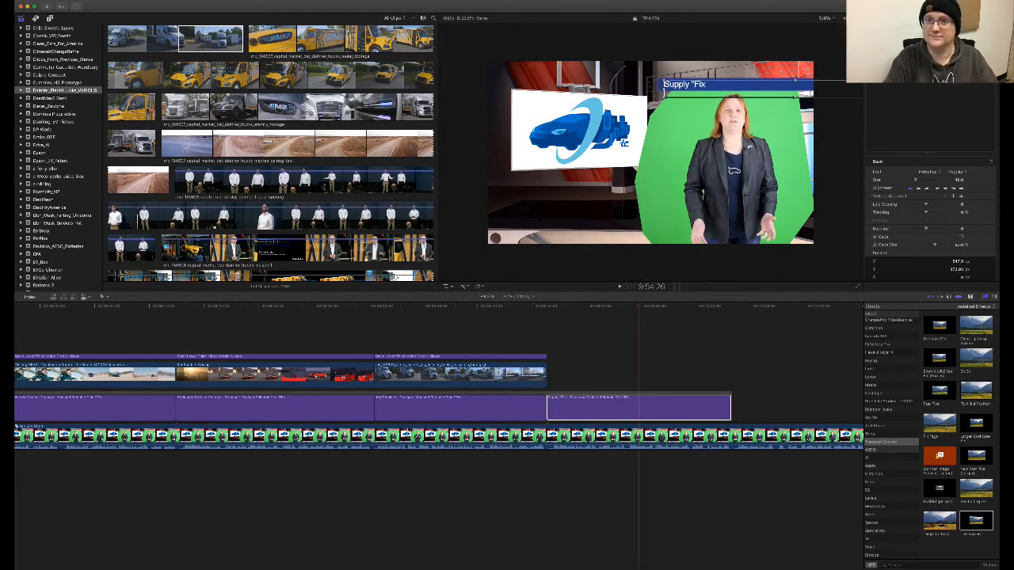
pyautogui.write('"')
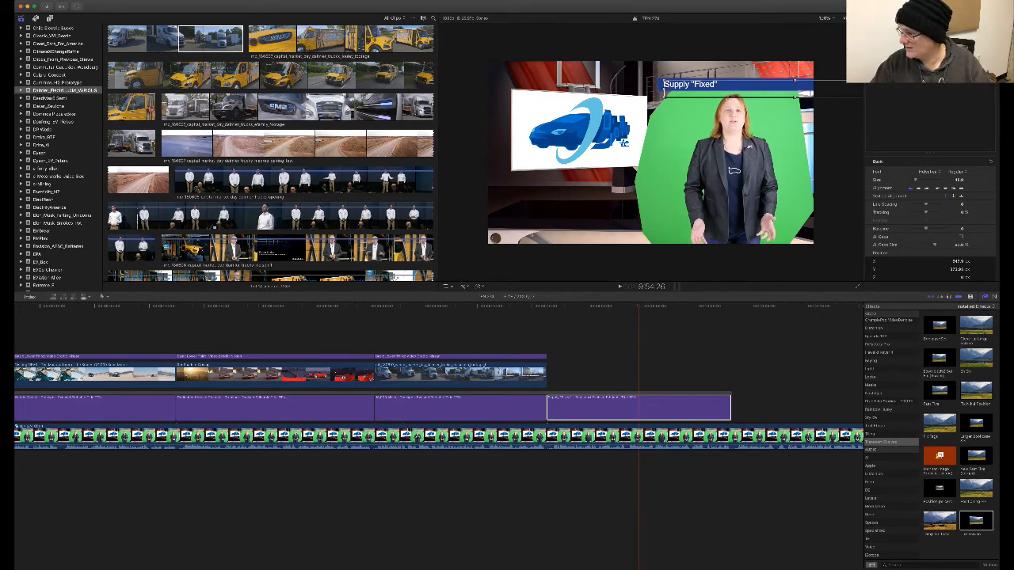
# - Play the presenter's segment up to the end of the Supply "Fixed" title
pyautogui.press('super+Tab')
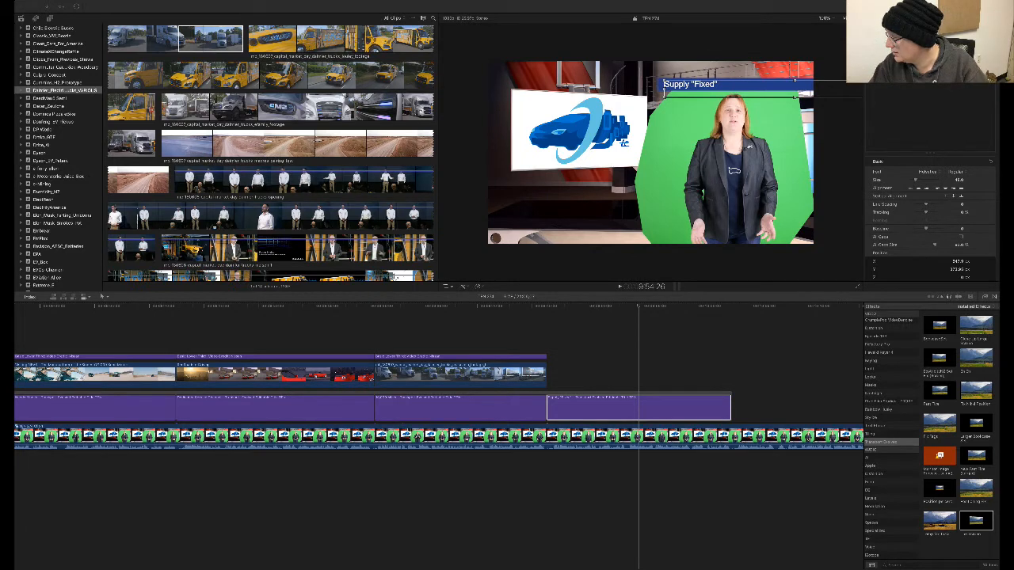
pyautogui.click(688, 308)
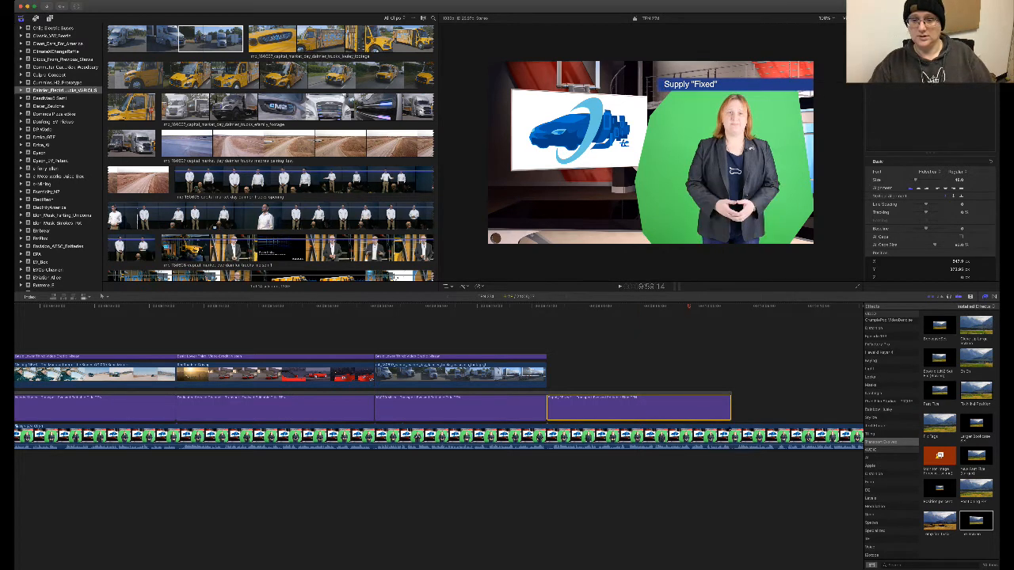
pyautogui.press('space')
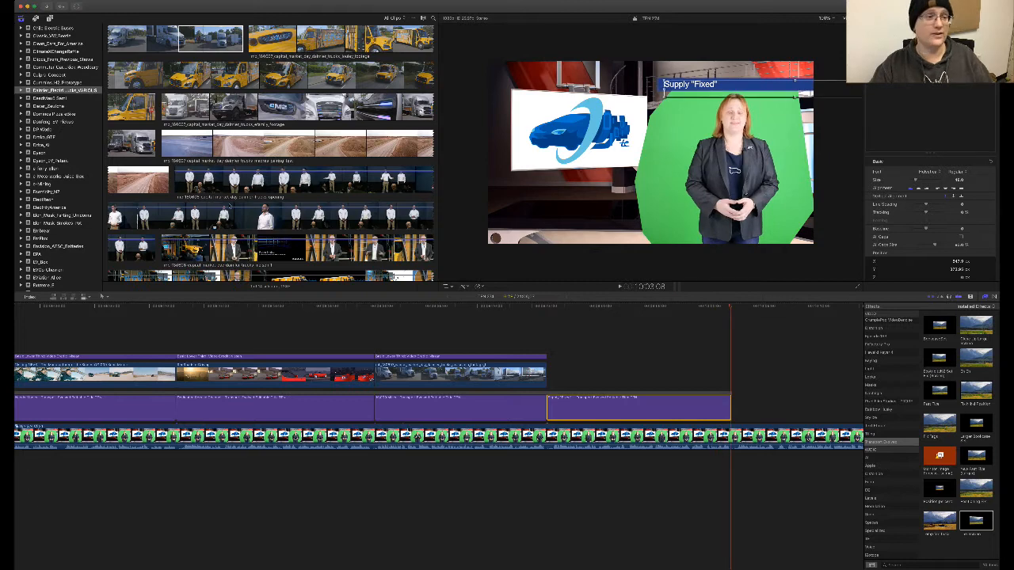
# - Find the 2019 Kia Niro EV EX Premium event in the B-roll library and open its clips
pyautogui.scroll(15, 55, 158)
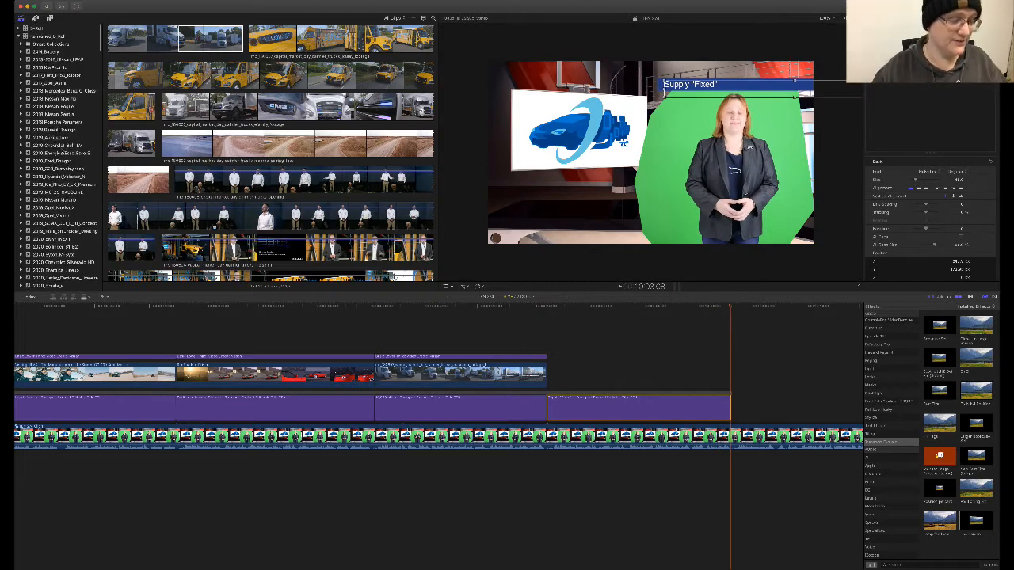
pyautogui.scroll(-10, 55, 159)
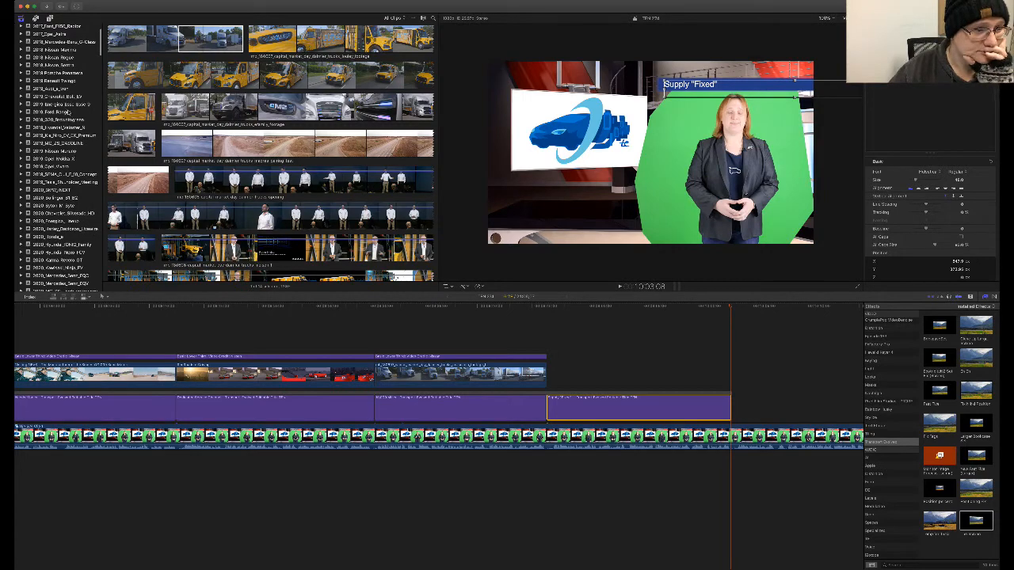
pyautogui.scroll(-8, 68, 113)
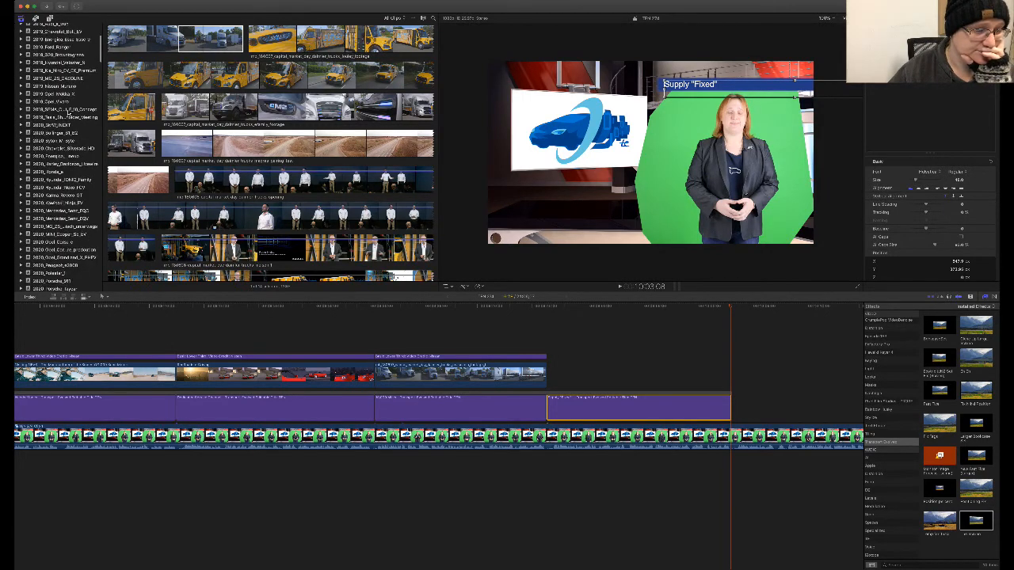
pyautogui.scroll(-10, 69, 113)
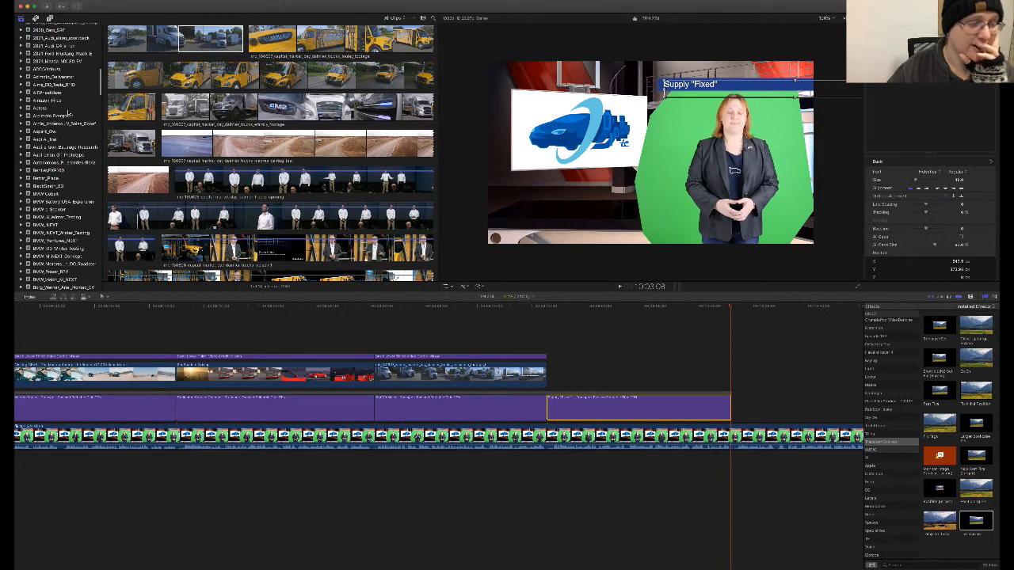
pyautogui.scroll(20, 79, 146)
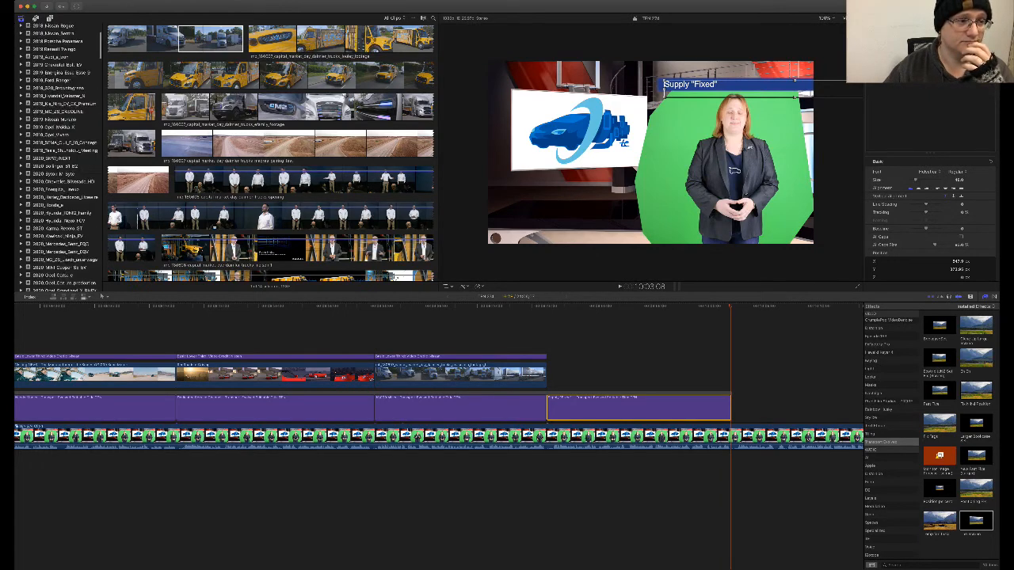
pyautogui.scroll(-10, 68, 158)
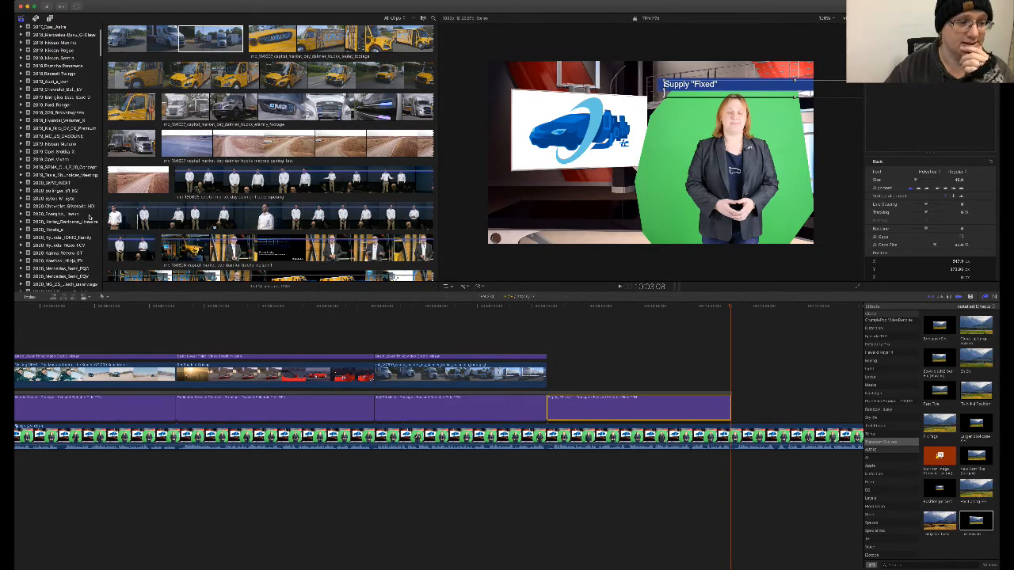
pyautogui.scroll(-5, 88, 213)
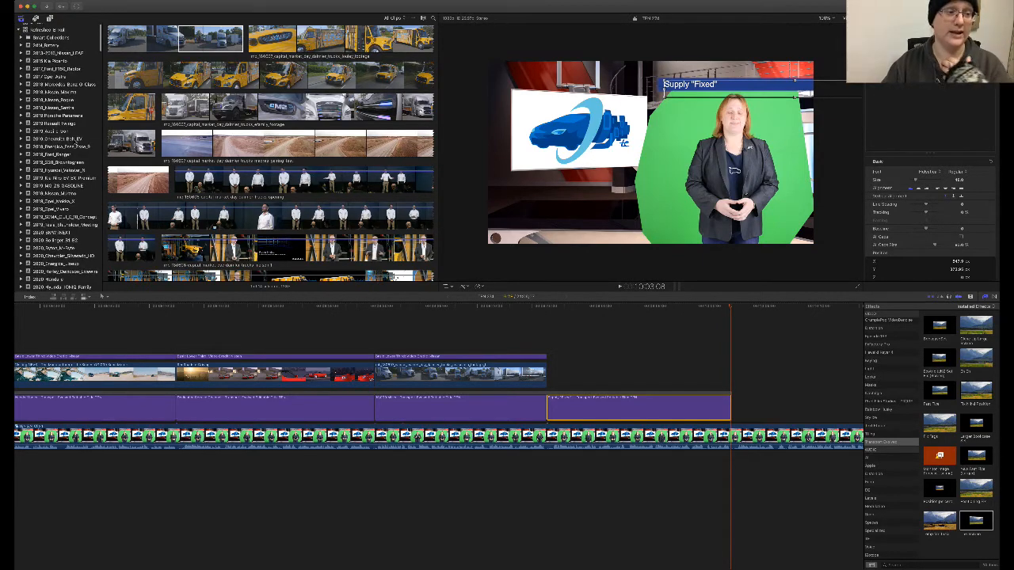
pyautogui.click(82, 170)
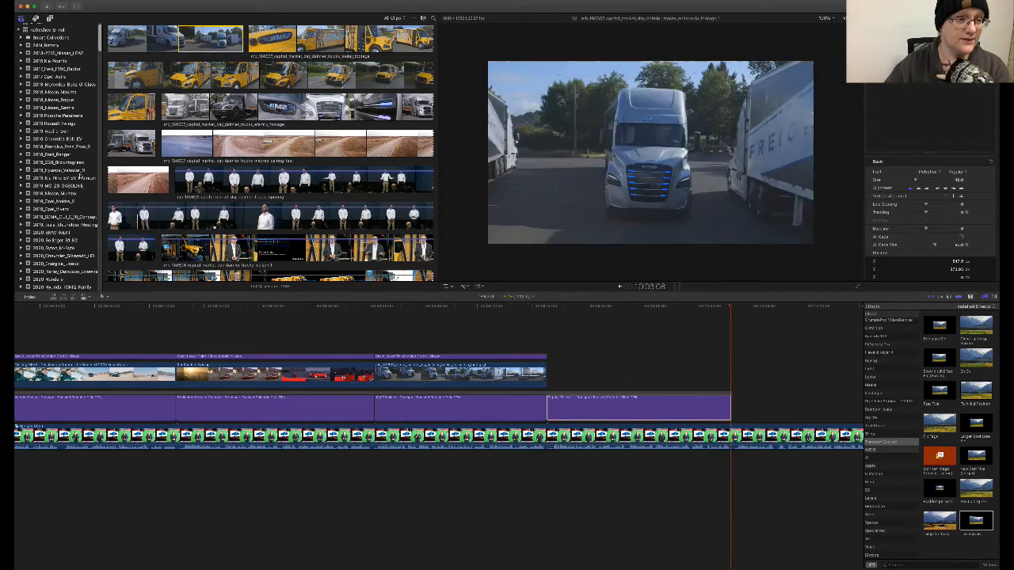
pyautogui.click(78, 178)
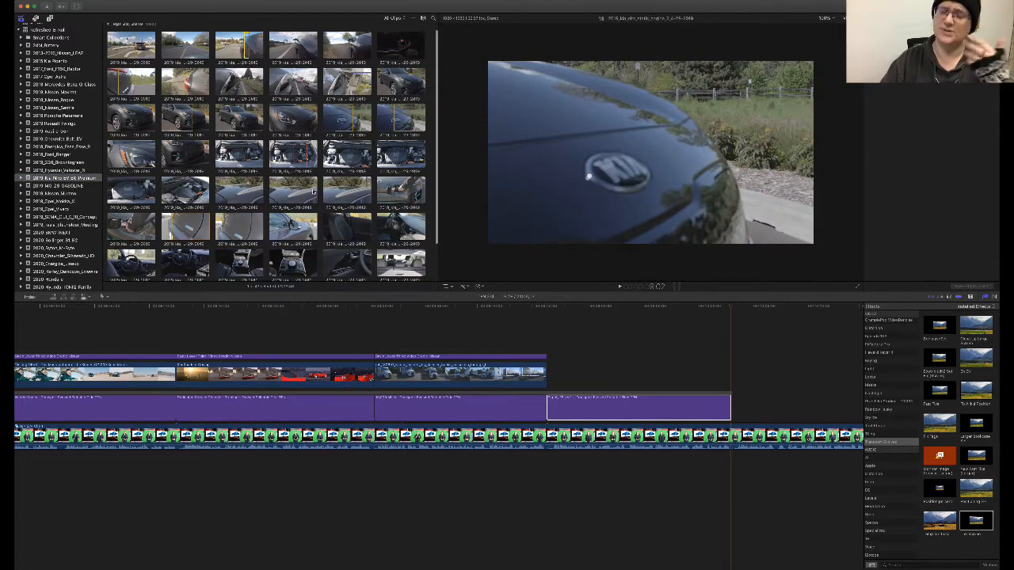
# - Try to place a Kia Niro front exterior clip above the Supply "Fixed" title
pyautogui.scroll(-2, 293, 182)
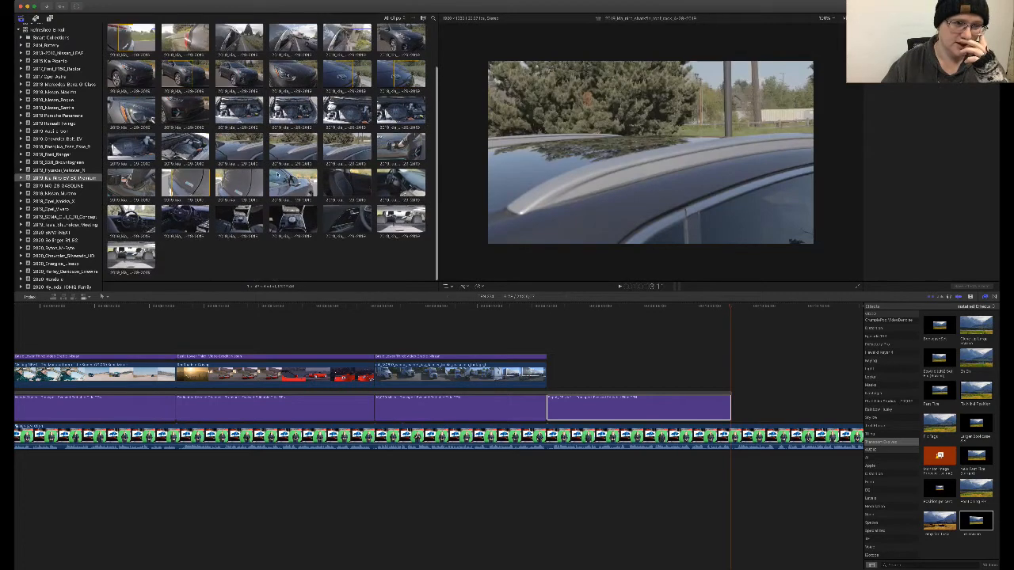
pyautogui.scroll(3, 276, 173)
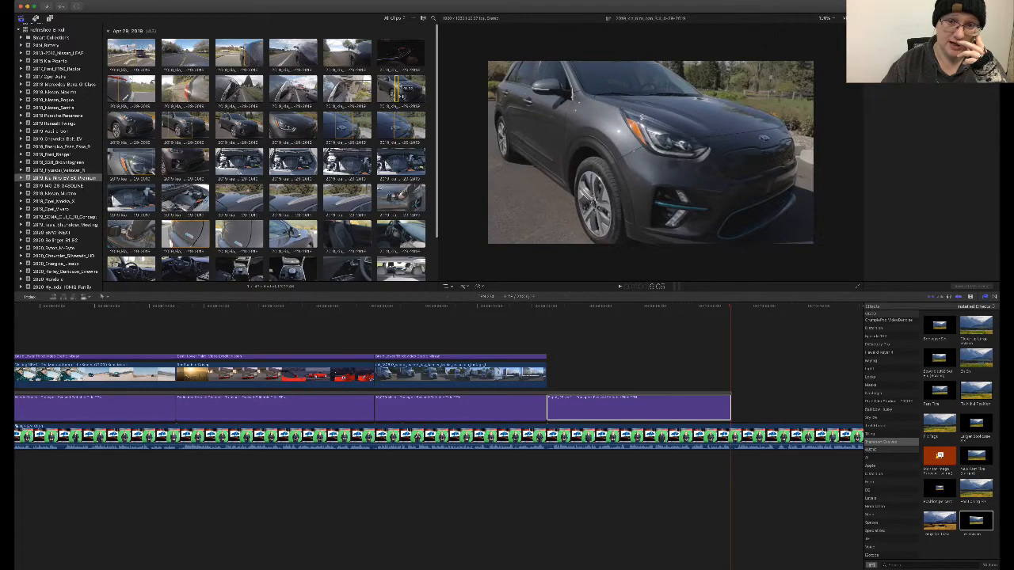
pyautogui.moveTo(394, 94); pyautogui.dragTo(561, 366)
pyautogui.press('super+z')
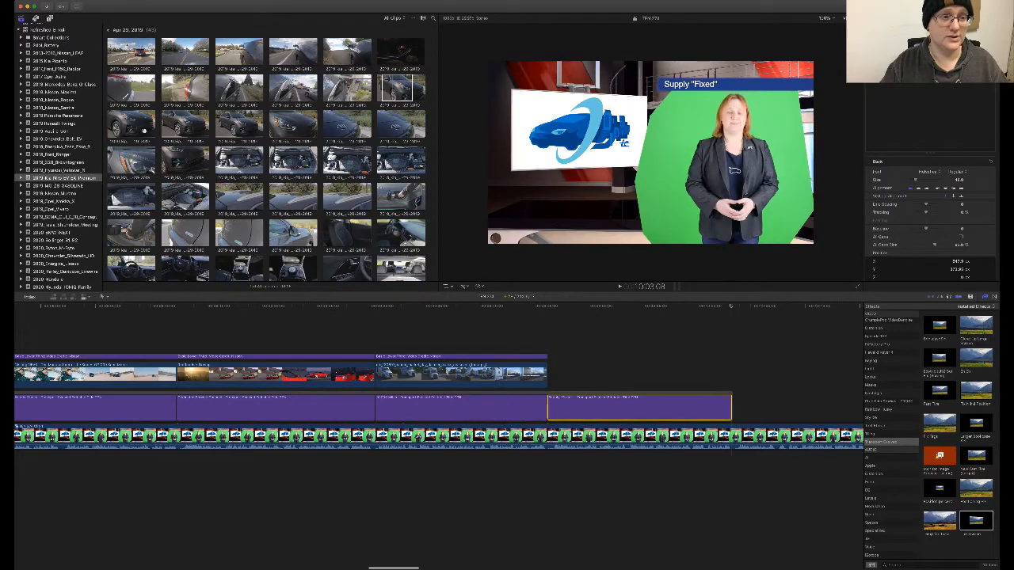
# - Review the Kia Niro roof rail, door and steering wheel clips for usable footage
pyautogui.click(130, 123)
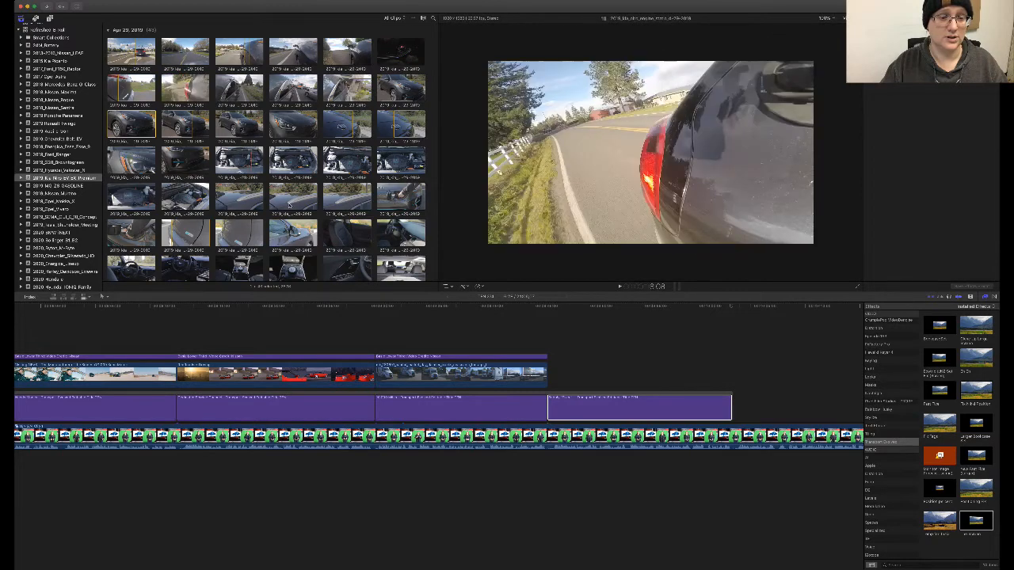
pyautogui.scroll(-2, 289, 204)
pyautogui.scroll(-2, 290, 204)
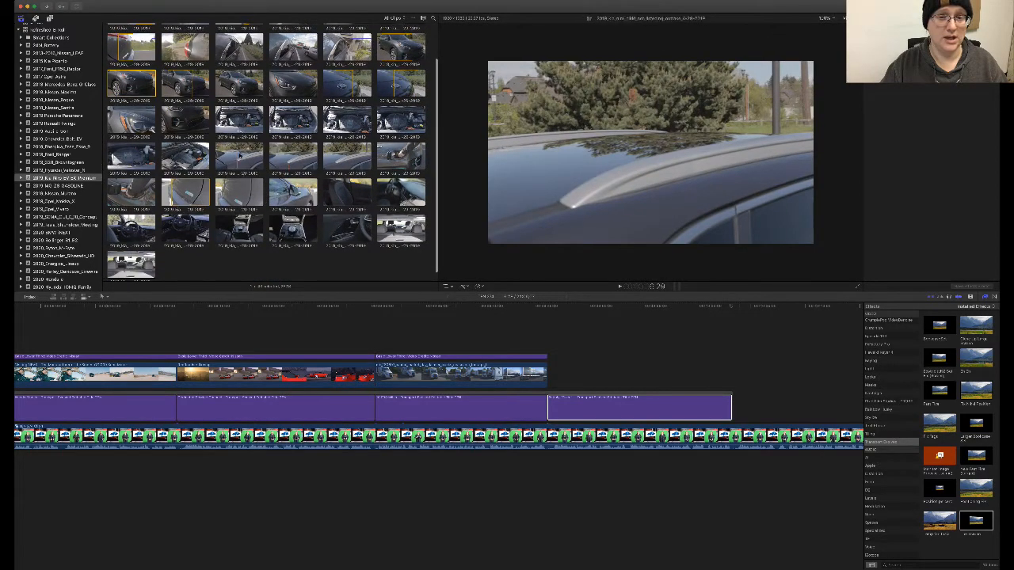
pyautogui.click(248, 155)
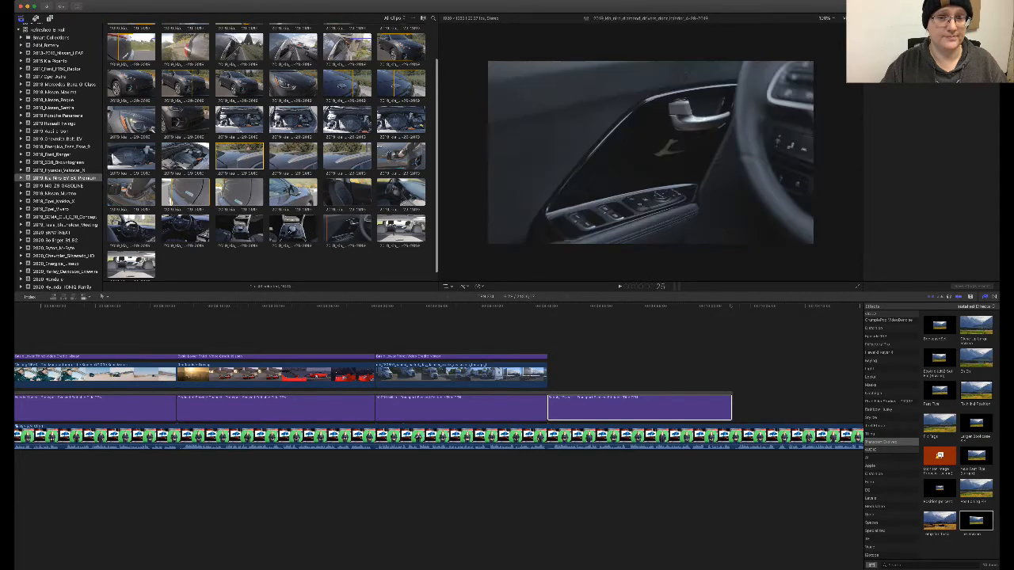
pyautogui.scroll(-1, 266, 152)
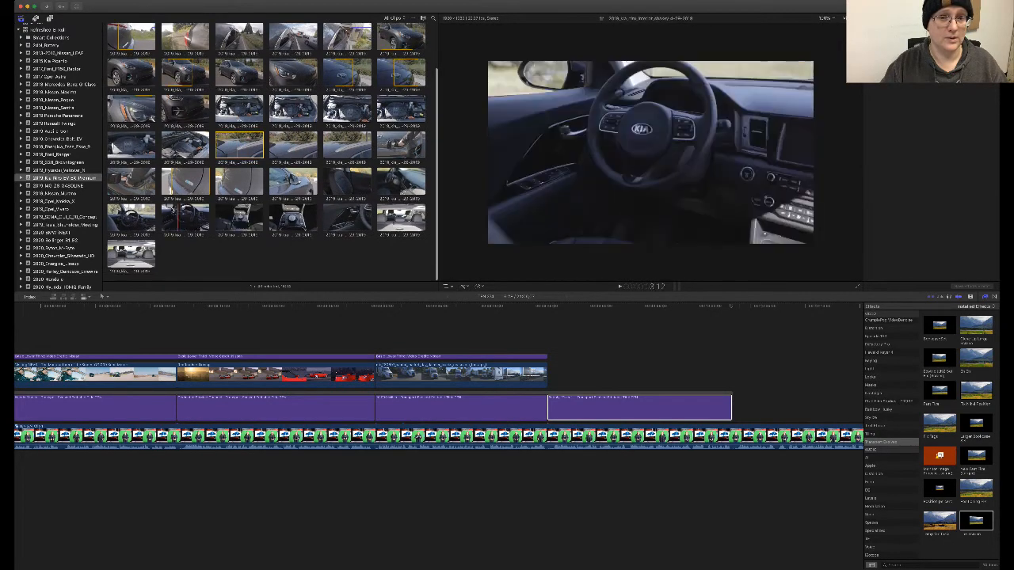
pyautogui.click(190, 210)
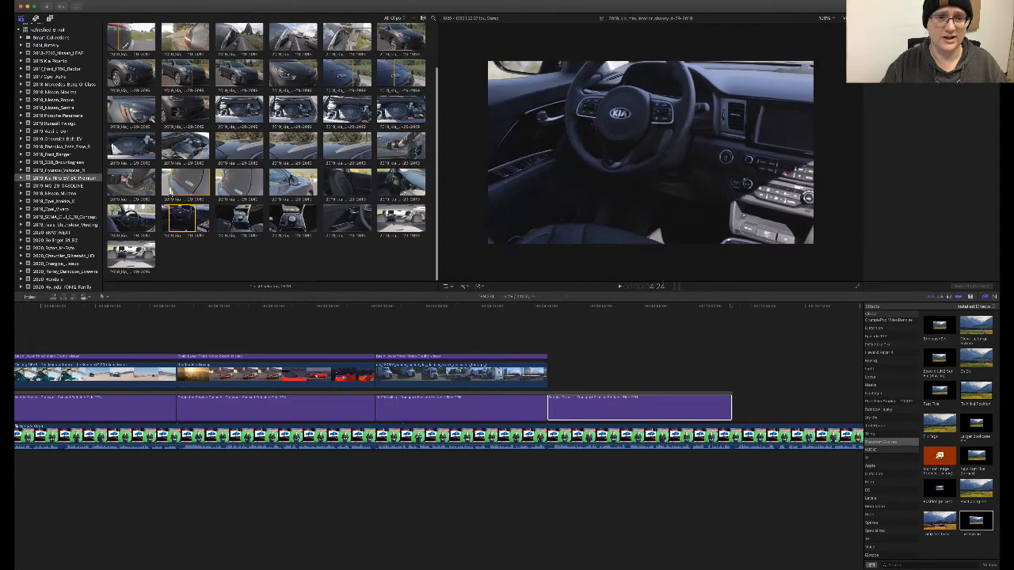
pyautogui.scroll(1, 257, 195)
pyautogui.scroll(2, 257, 195)
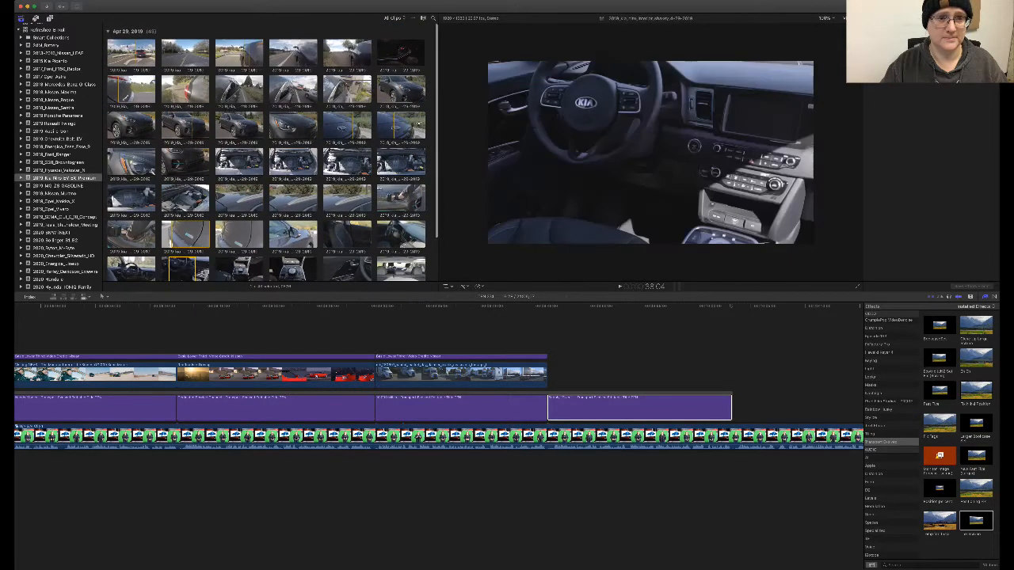
# - Review the Kia Niro exterior, rear badge and driving clips, selecting short ranges in them
pyautogui.moveTo(232, 129); pyautogui.dragTo(235, 129)
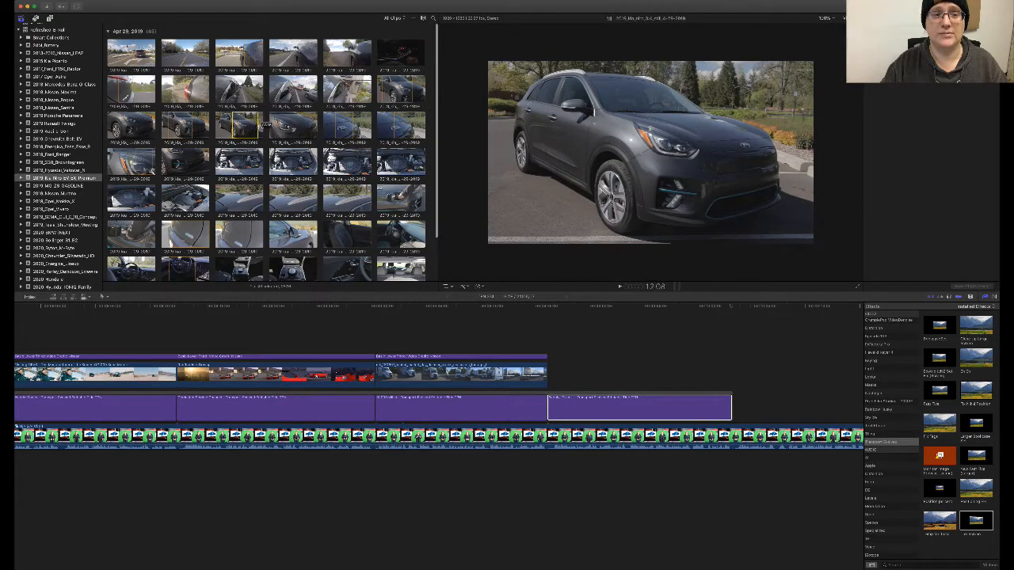
pyautogui.scroll(-1, 250, 196)
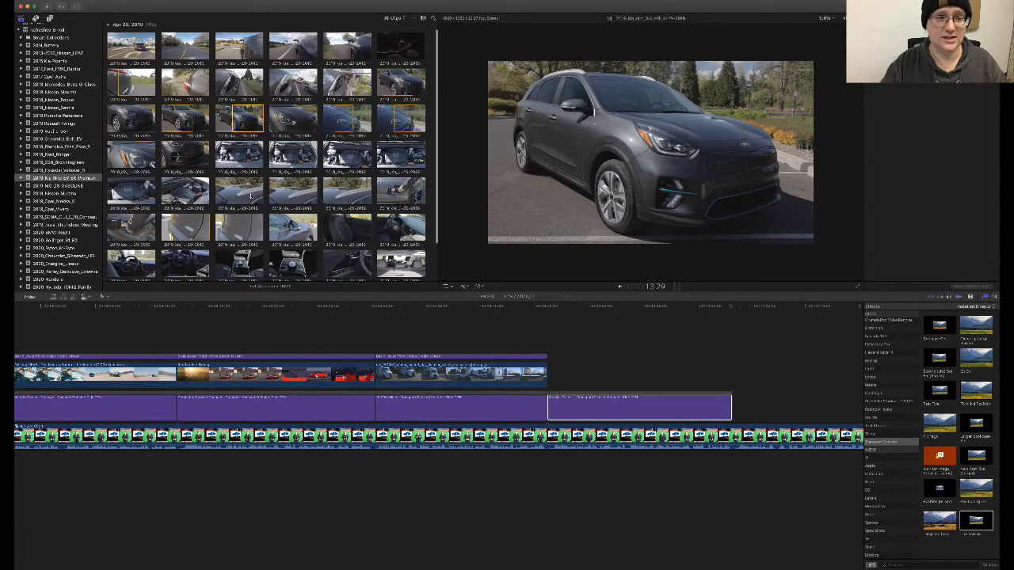
pyautogui.scroll(-1, 251, 198)
pyautogui.click(250, 213)
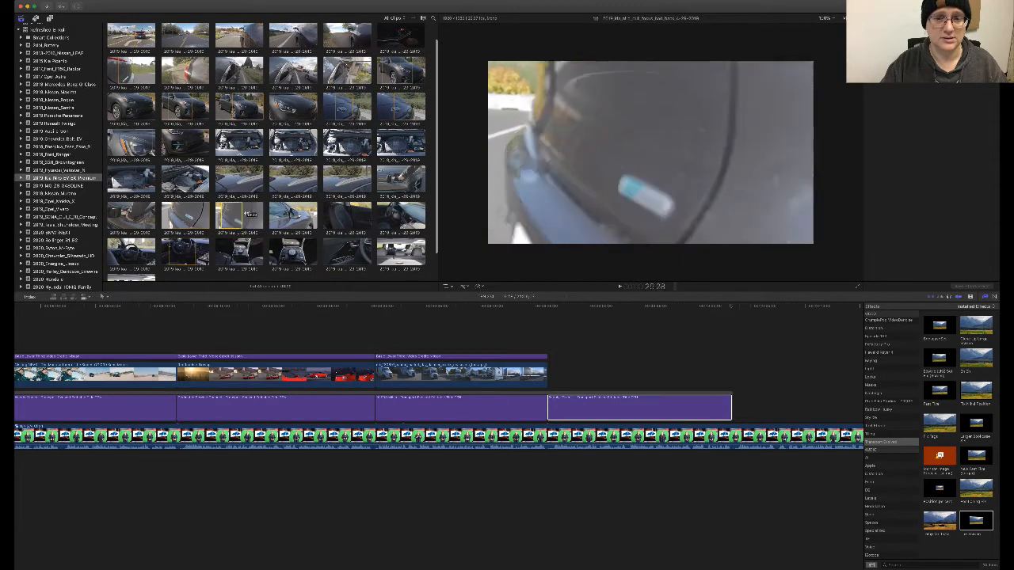
pyautogui.moveTo(246, 214); pyautogui.dragTo(254, 214)
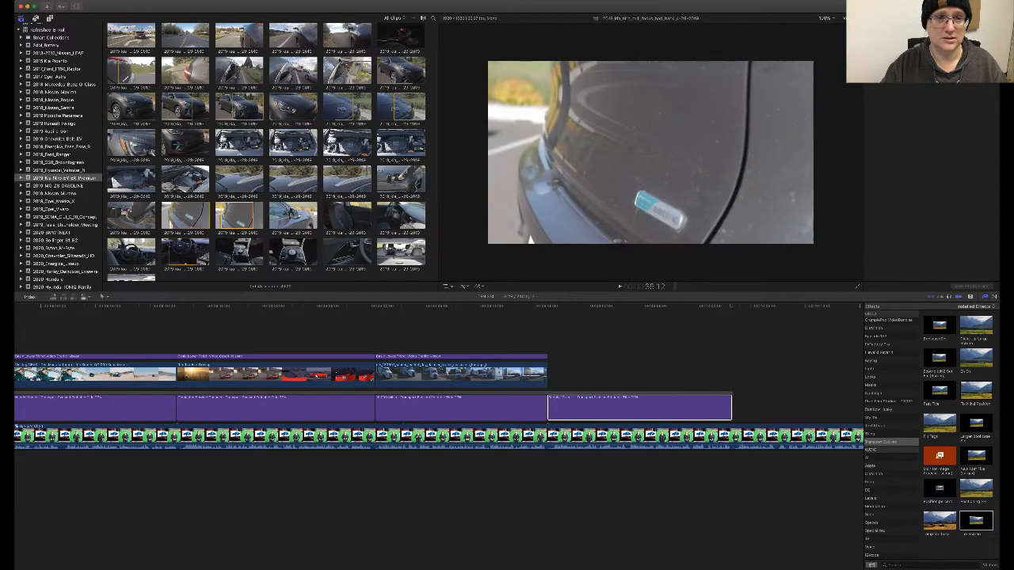
pyautogui.moveTo(338, 35); pyautogui.dragTo(355, 38)
pyautogui.moveTo(294, 40); pyautogui.dragTo(304, 40)
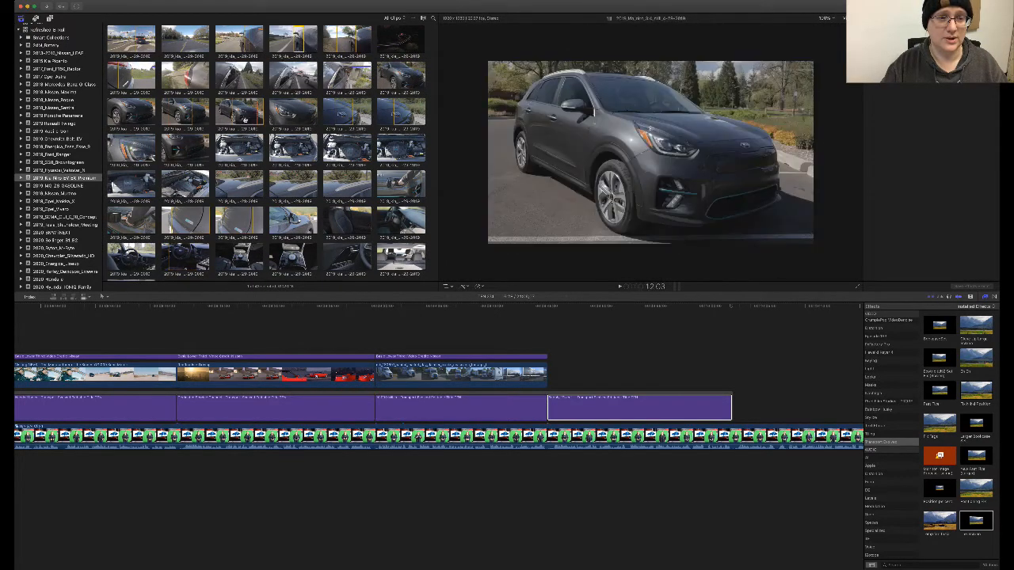
# - Place the Kia Niro headlight clip, fitted to the studio screen, above the Supply "Fixed" title and trim it to the title's end
pyautogui.moveTo(292, 115); pyautogui.dragTo(547, 373)
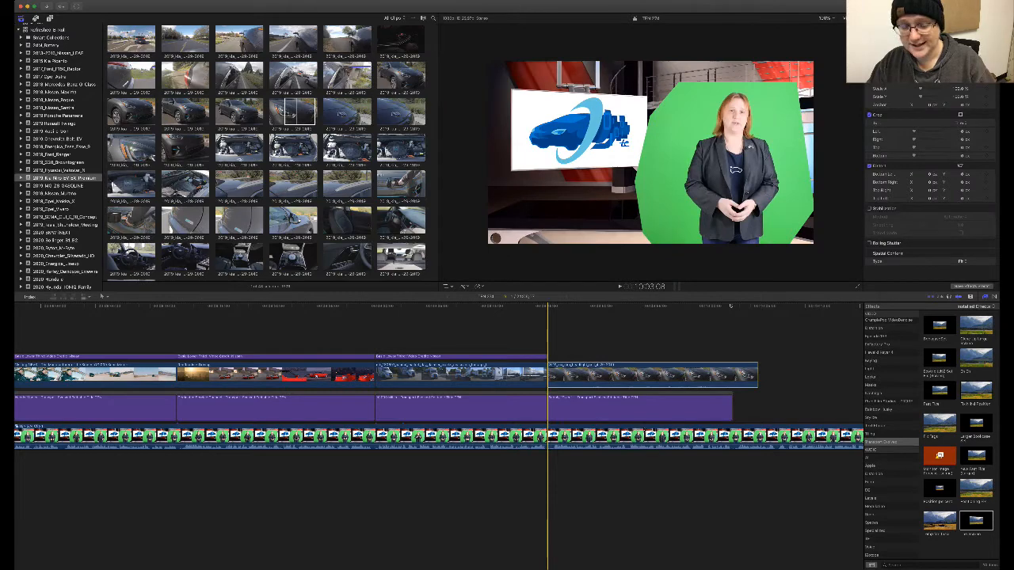
pyautogui.hotkey('ctrl', 'shift', 's')
pyautogui.click(655, 458)
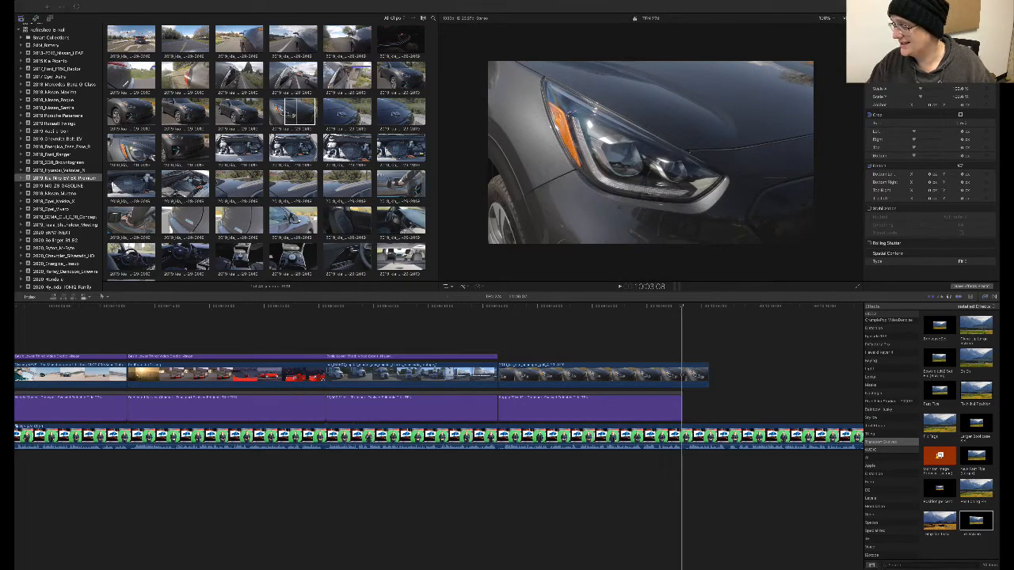
pyautogui.click(497, 306)
pyautogui.press('space')
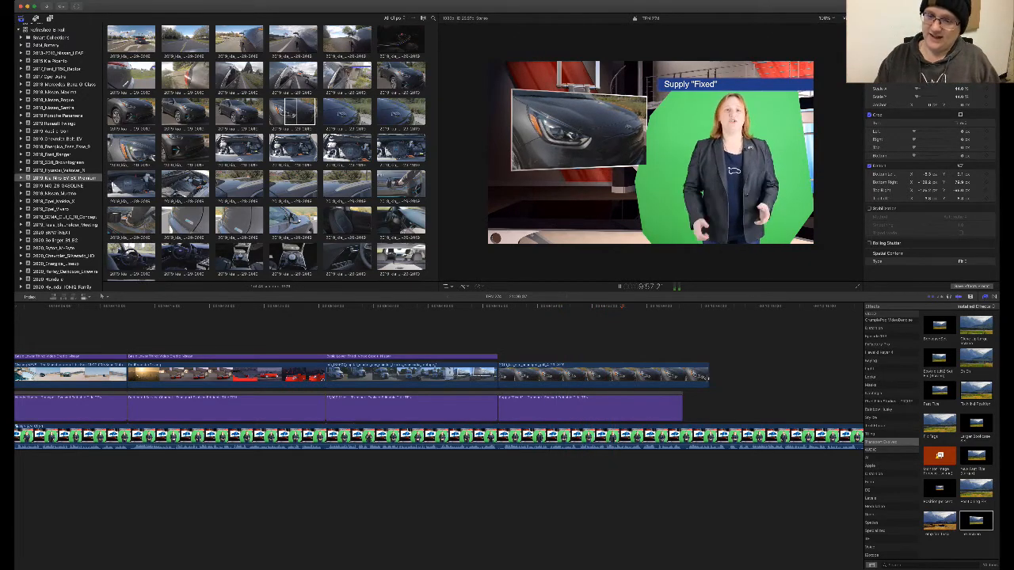
pyautogui.moveTo(705, 377); pyautogui.dragTo(681, 377)
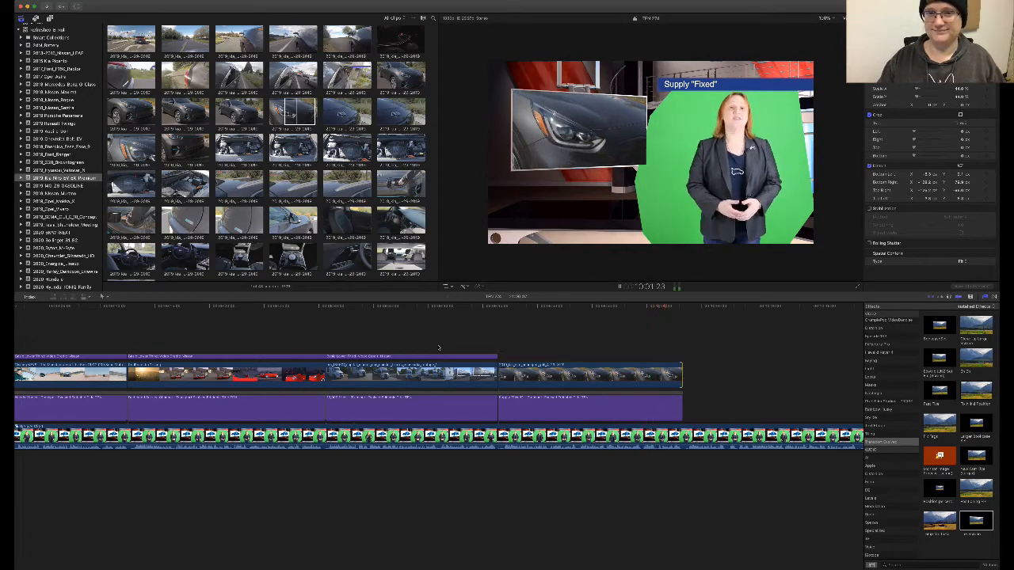
pyautogui.press('space')
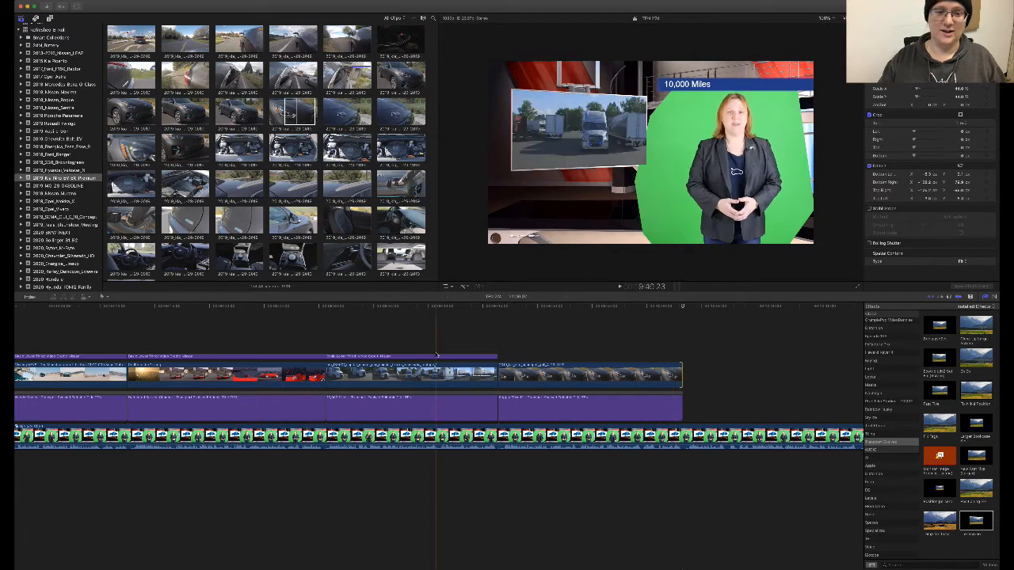
# - Slow down the Kia Niro headlight clip and trim it back to the end of the Supply "Fixed" title
pyautogui.click(437, 356)
pyautogui.press('Down')
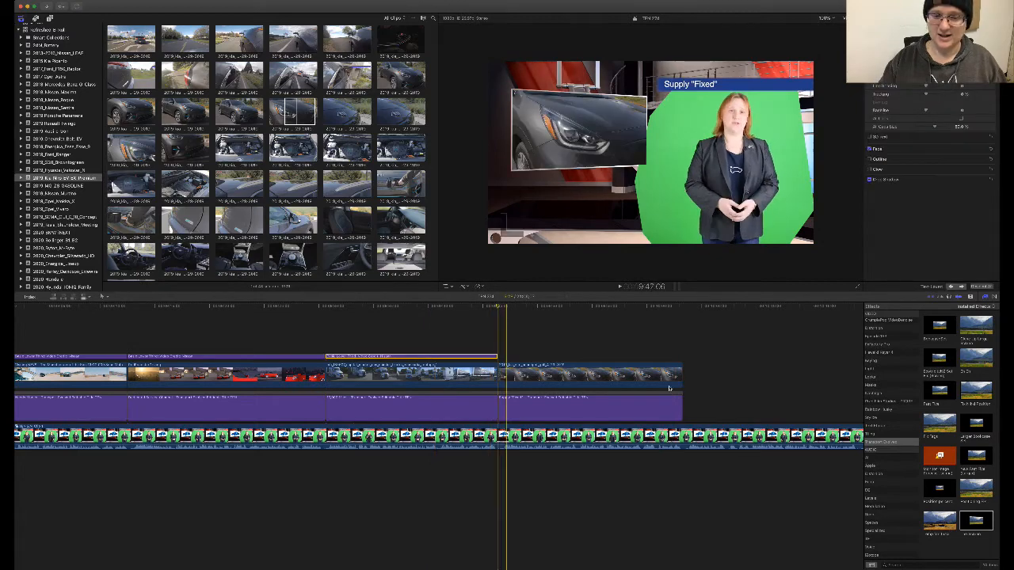
pyautogui.click(680, 362)
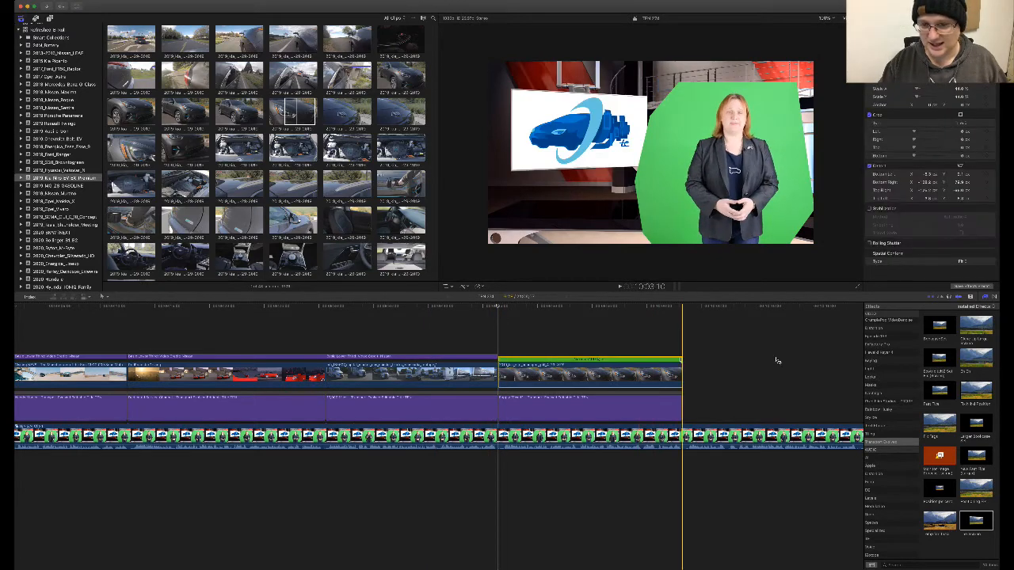
pyautogui.moveTo(776, 360)
pyautogui.mouseDown()
pyautogui.moveTo(816, 357)
pyautogui.moveTo(795, 361)
pyautogui.mouseUp()
pyautogui.click(630, 331)
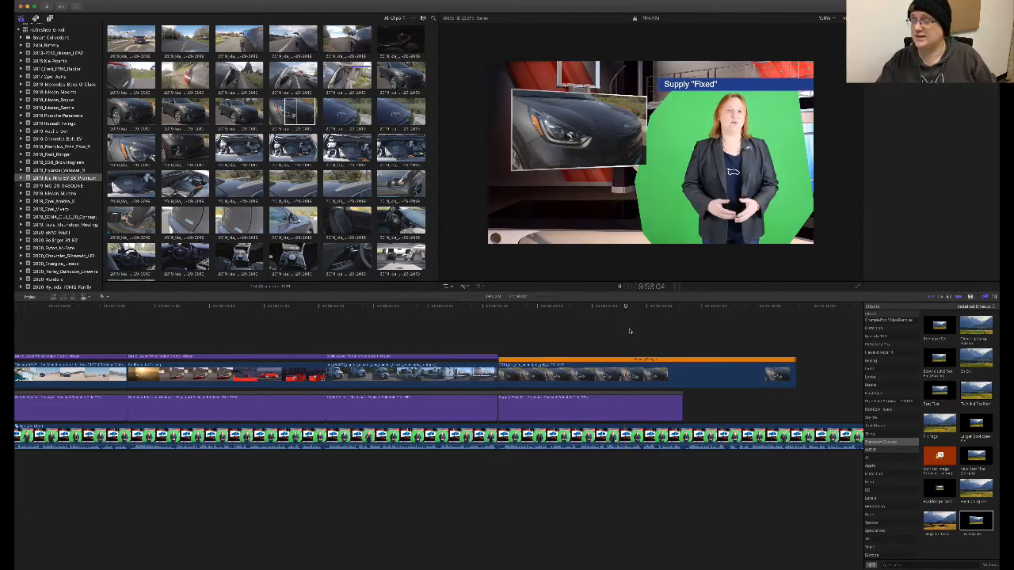
pyautogui.press('space')
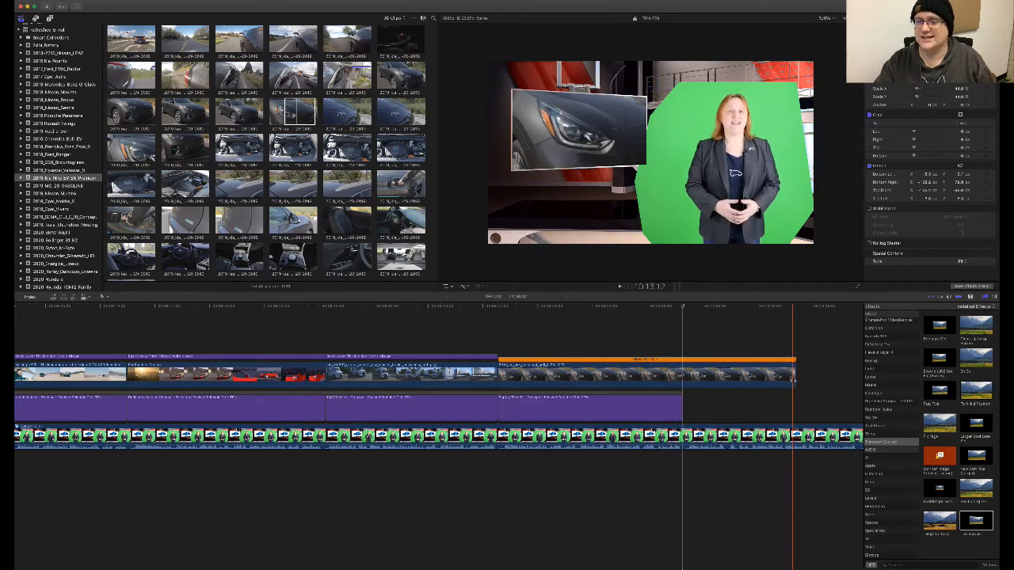
pyautogui.moveTo(792, 381); pyautogui.dragTo(682, 386)
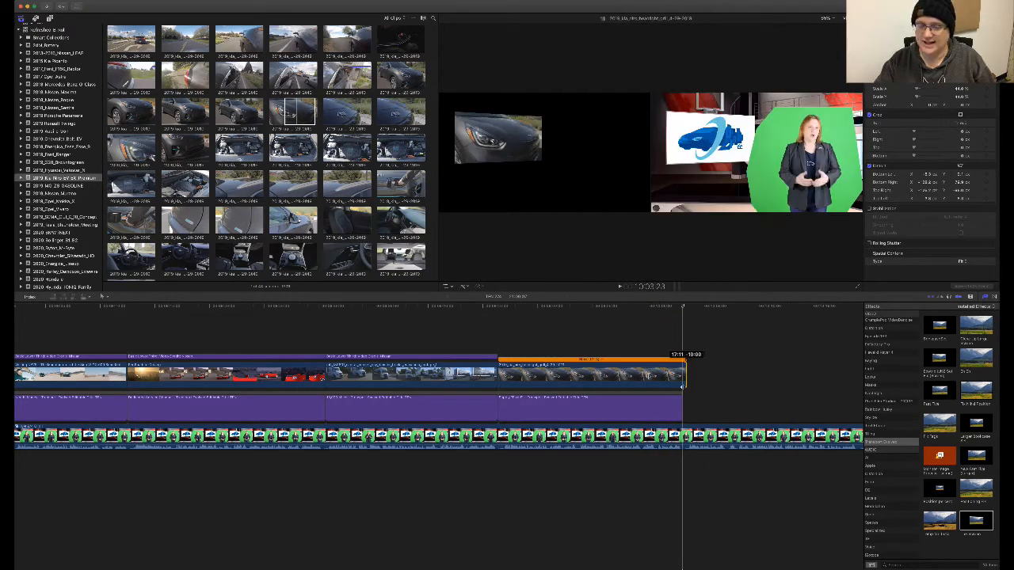
# - Paste a copy of the truck footage's video credit title above the start of the Kia Niro clip
pyautogui.click(492, 357)
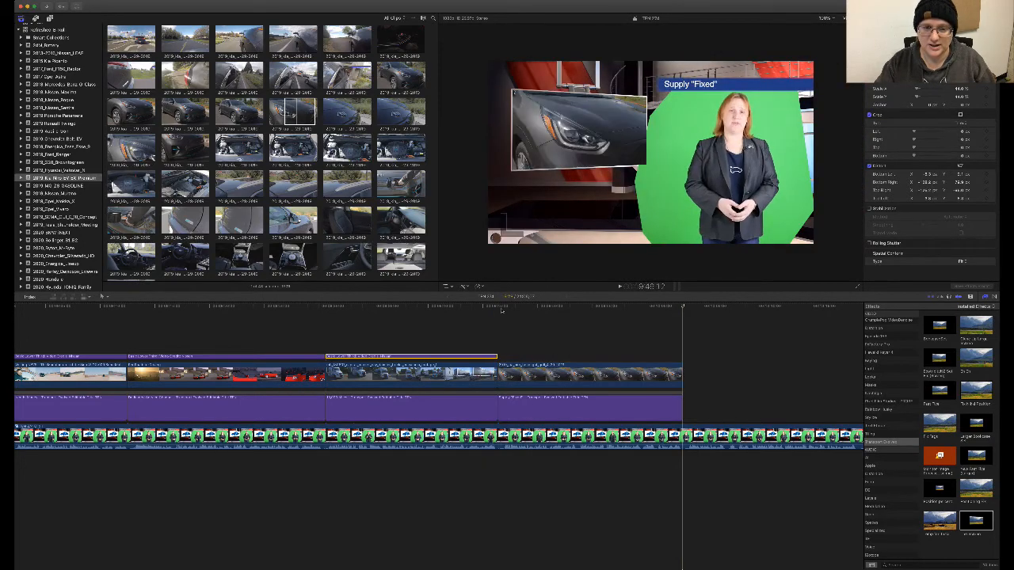
pyautogui.press('super+v')
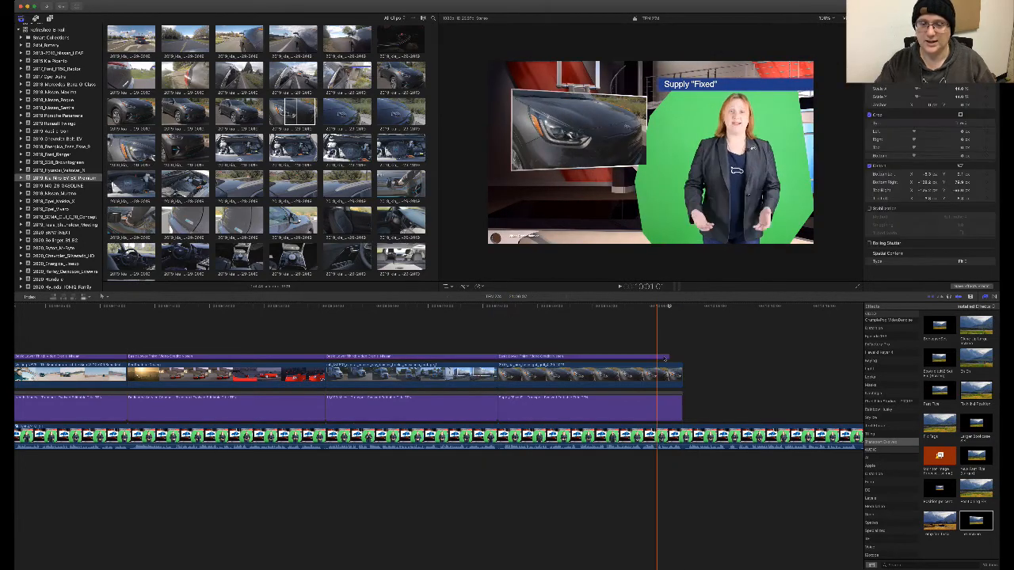
# - Extend the Kia Niro video credit title to the end of its clip and open its text for editing
pyautogui.moveTo(667, 358); pyautogui.dragTo(681, 358)
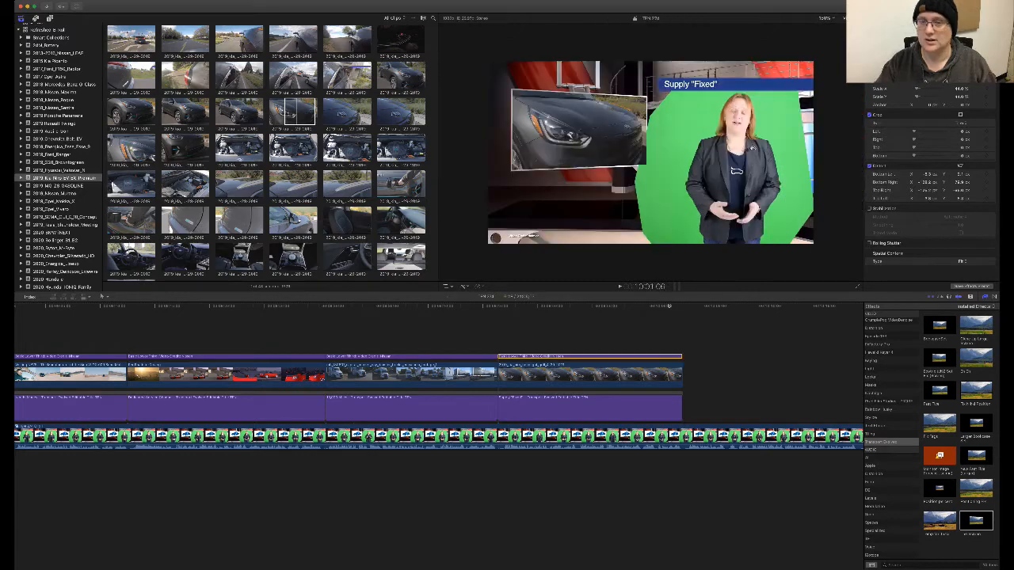
pyautogui.doubleClick(530, 356)
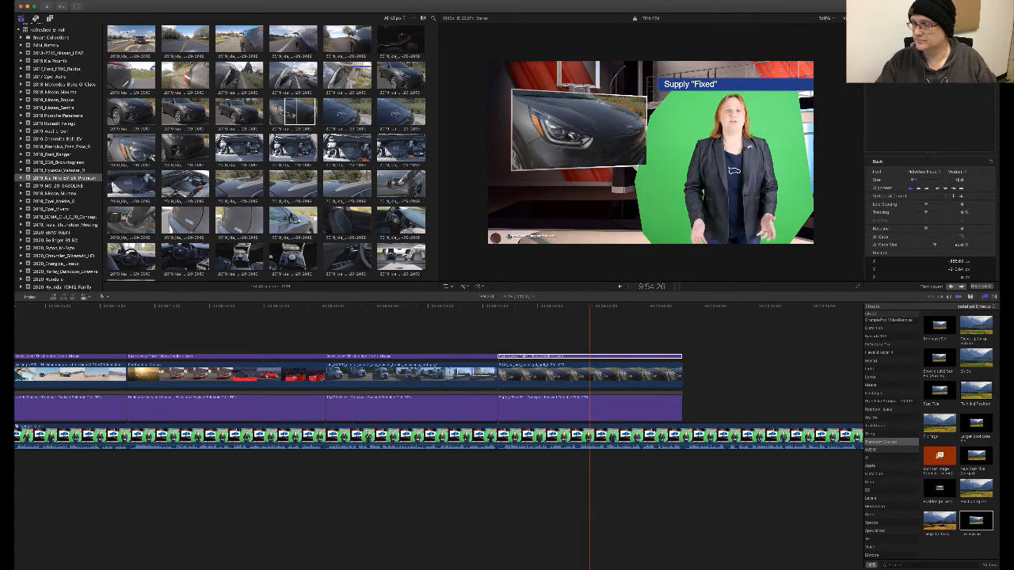
# - Copy the Supply "Fixed" title and paste the duplicate directly after the original's end
pyautogui.click(666, 395)
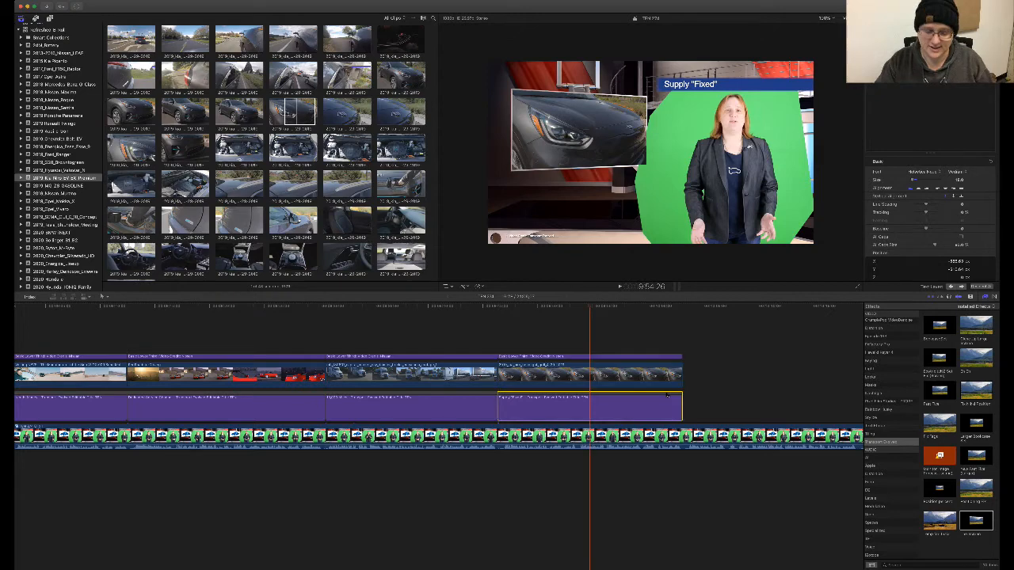
pyautogui.click(684, 308)
pyautogui.press('super+v')
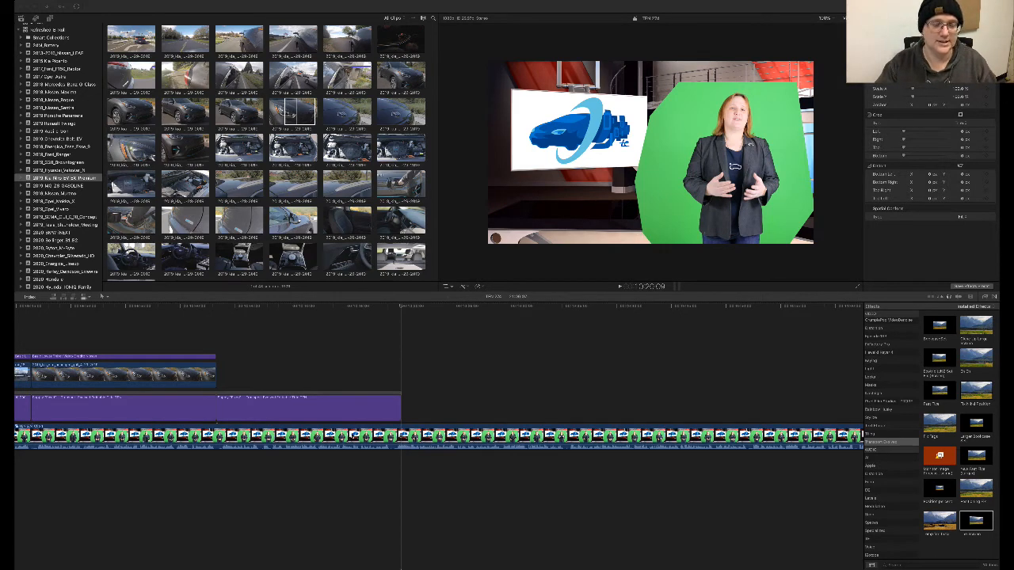
# - Check the timeline start points of the 10,000 Miles title, the Supply "Fixed" title and its pasted copy
pyautogui.hscroll(-3, 280, 351)
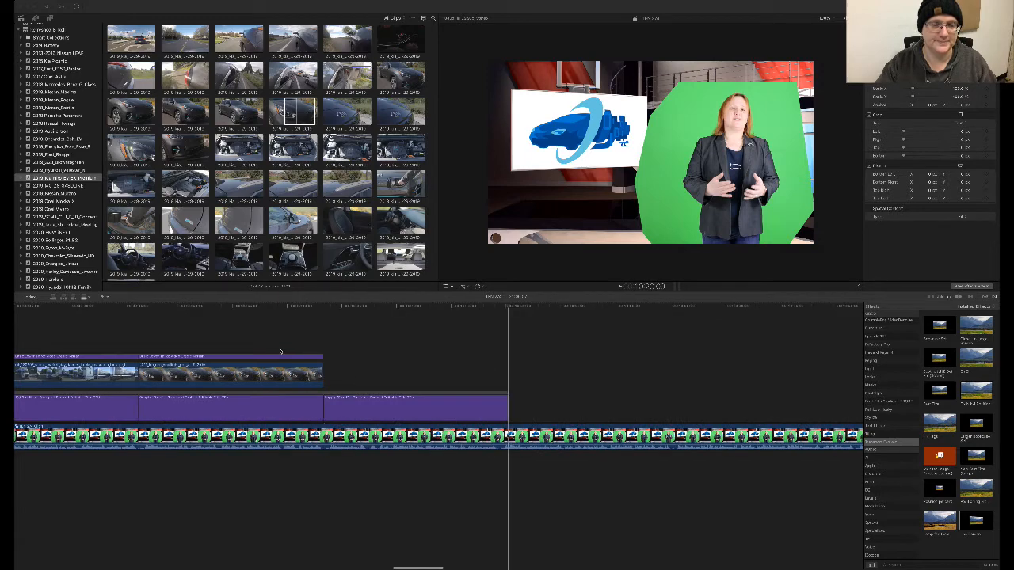
pyautogui.click(314, 393)
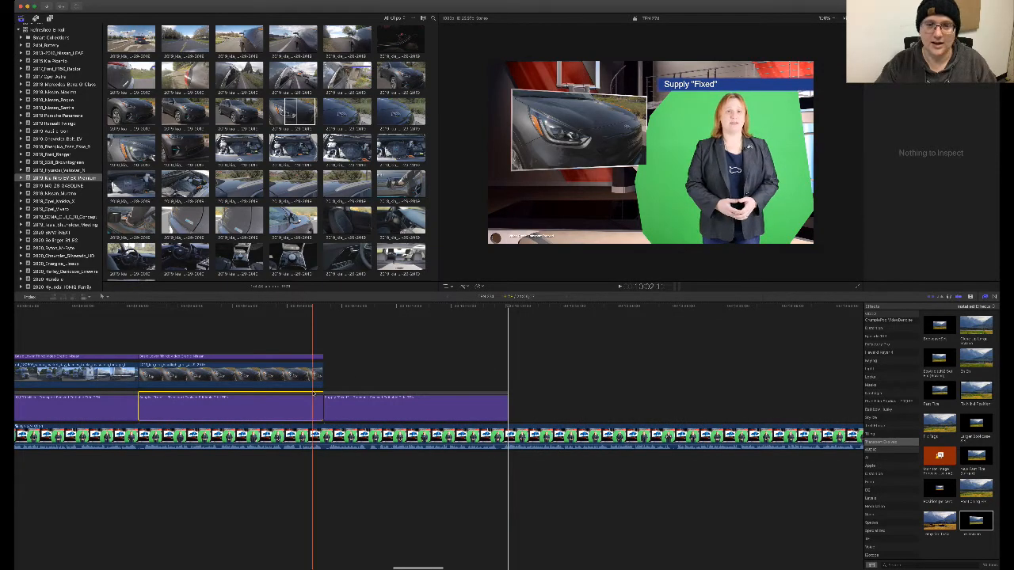
pyautogui.click(324, 311)
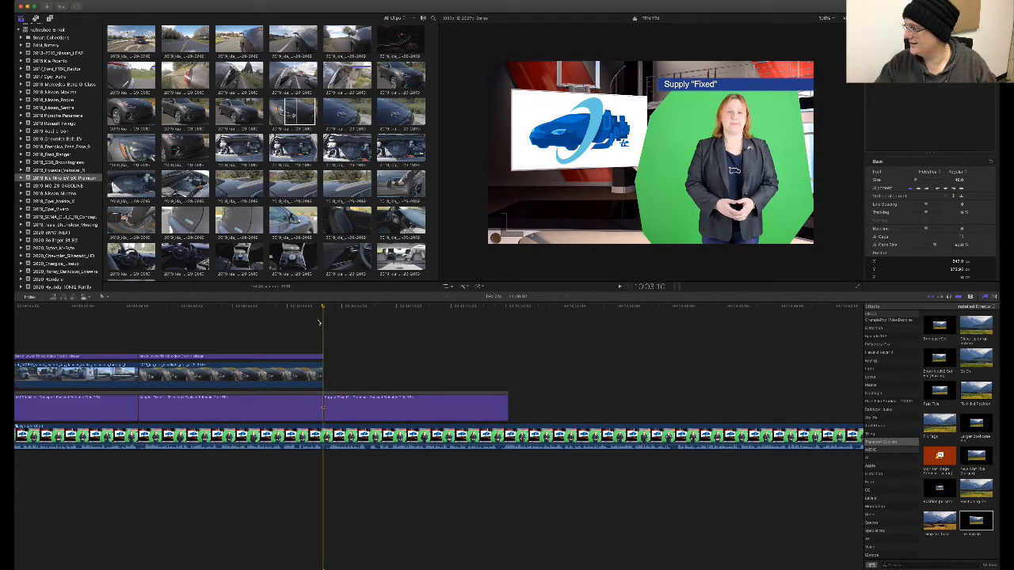
pyautogui.hscroll(-3, 319, 328)
pyautogui.hscroll(-4, 319, 329)
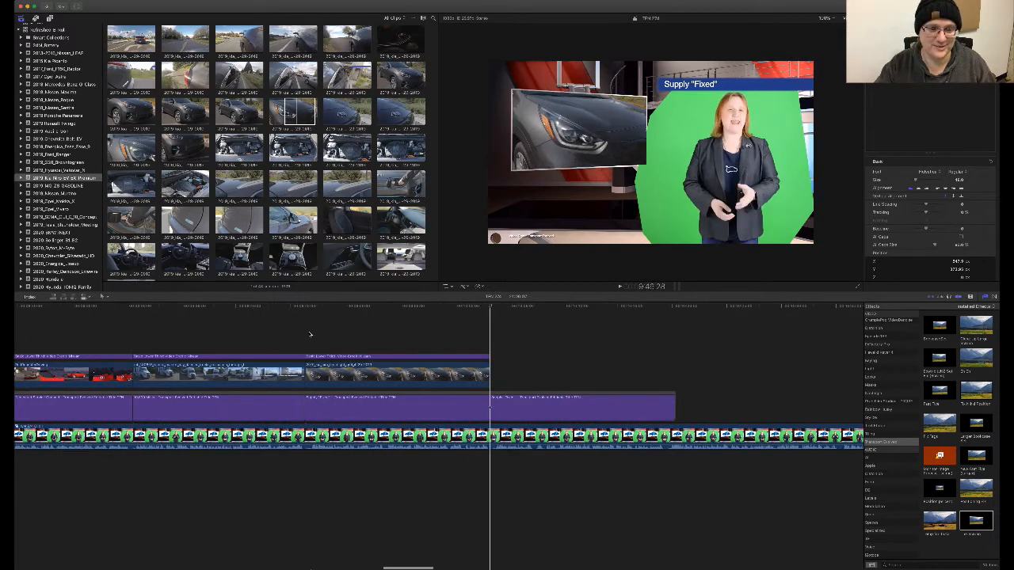
pyautogui.click(308, 394)
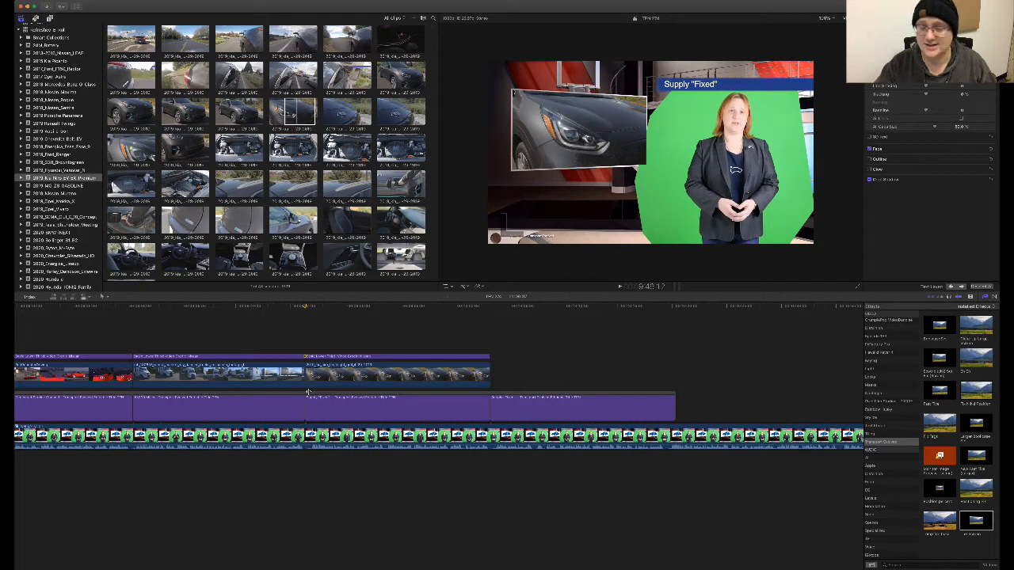
pyautogui.press('super+Tab')
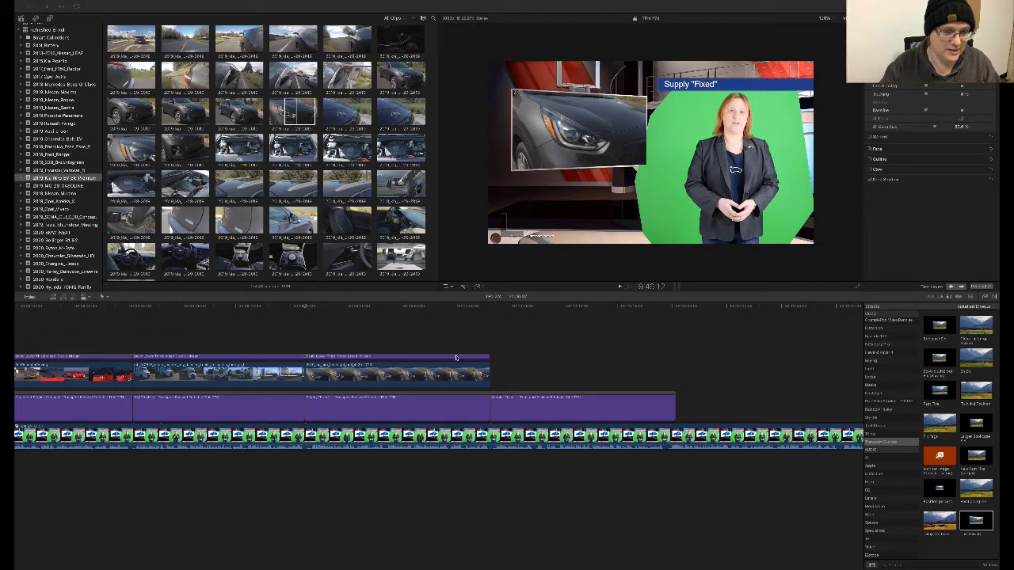
pyautogui.click(134, 307)
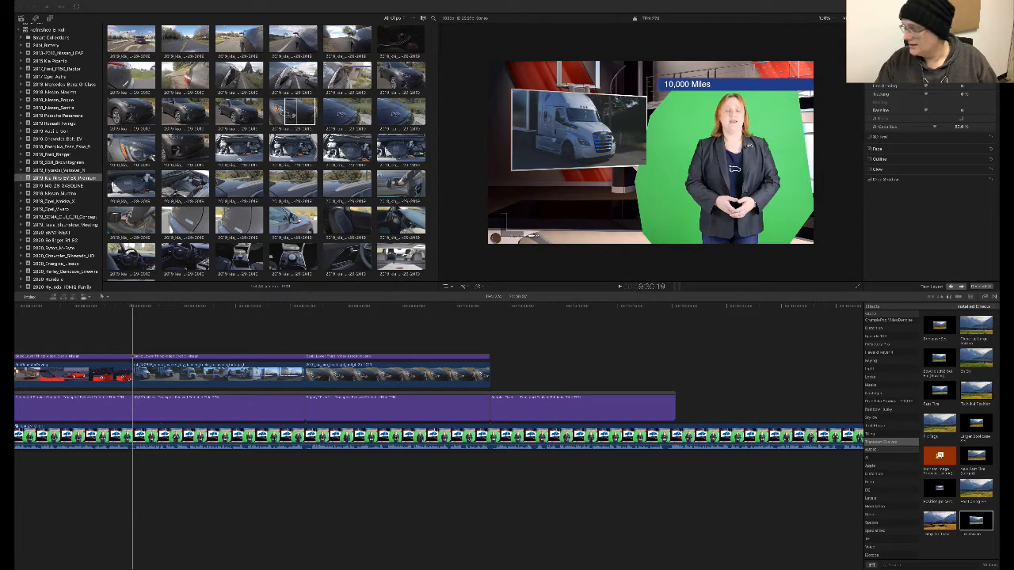
pyautogui.click(492, 308)
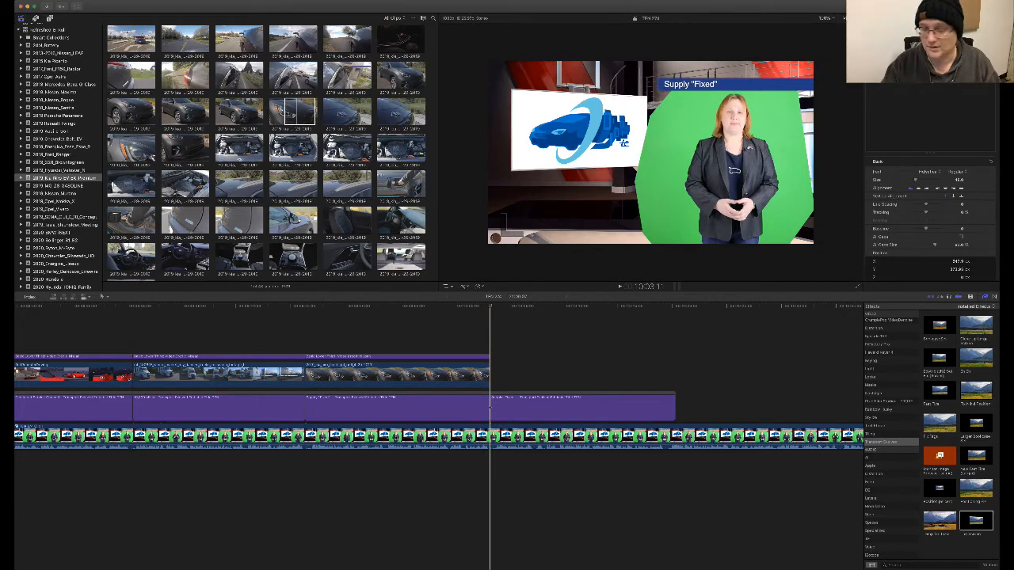
pyautogui.press('super+Tab')
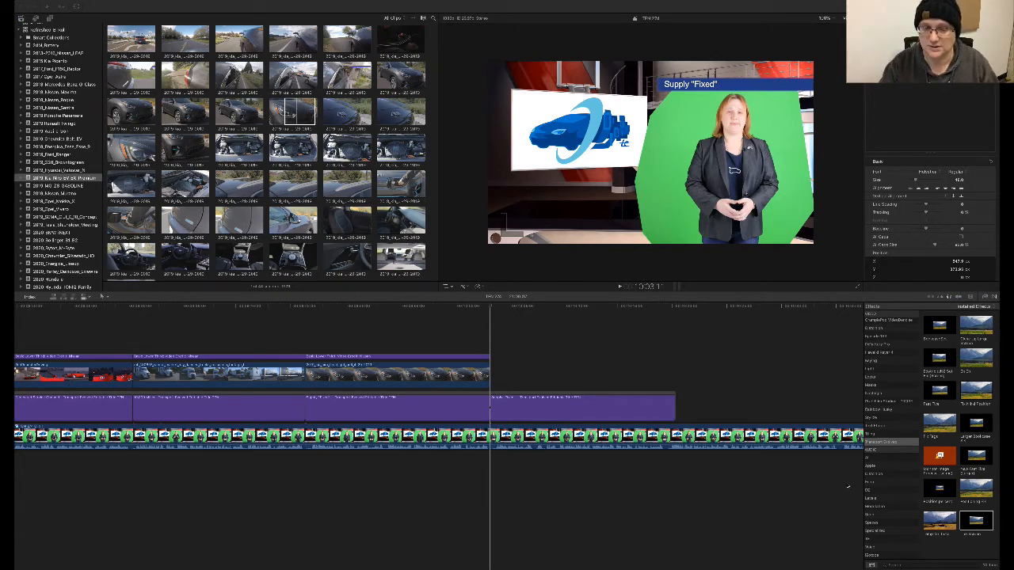
# - Change the text of the pasted Supply "Fixed" title copy to "FCV Record"
pyautogui.doubleClick(582, 407)
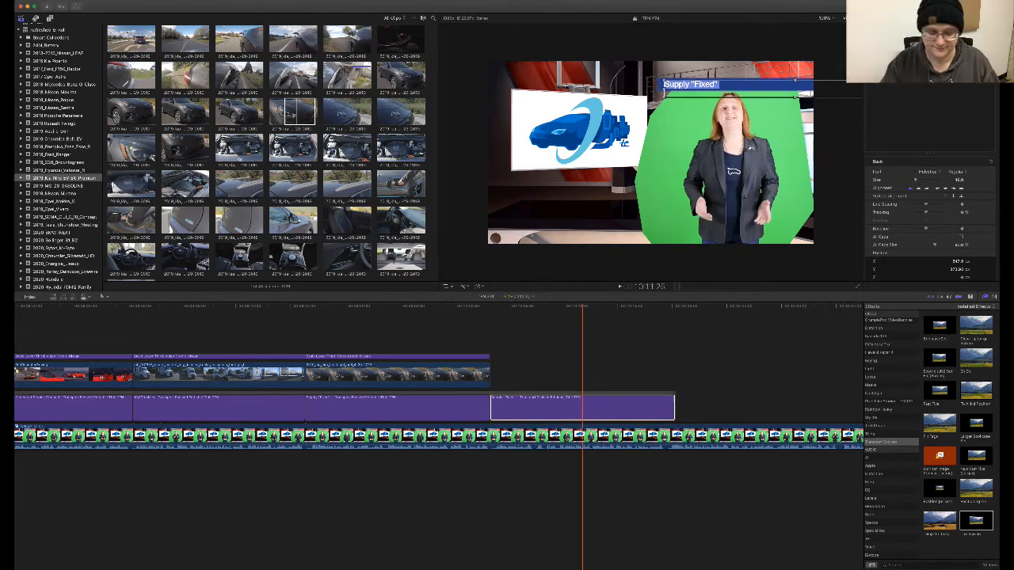
pyautogui.write('FCV Record')
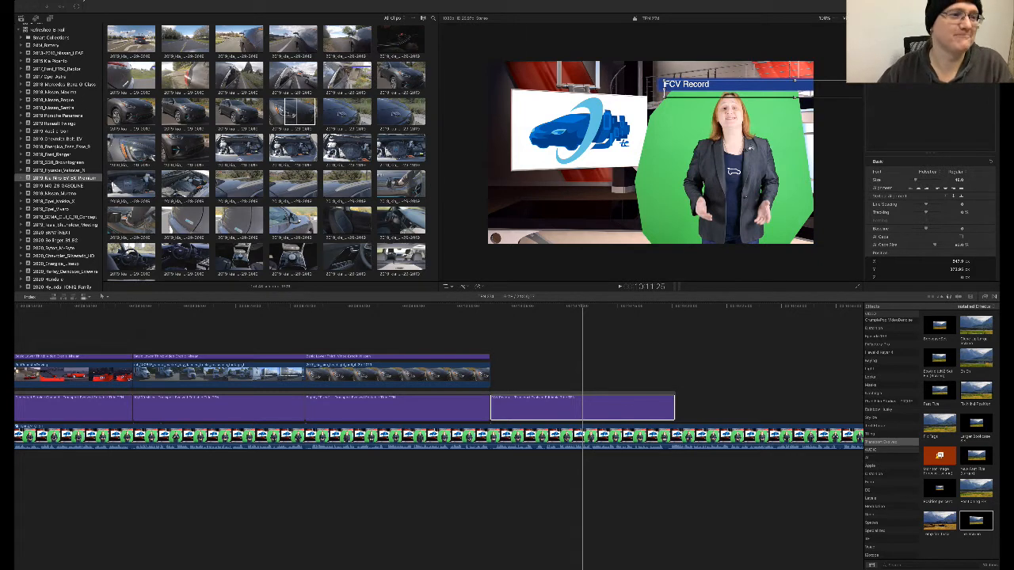
# - Collapse the refreshed B-roll library and open the TEN_274 library to show its clips
pyautogui.click(788, 58)
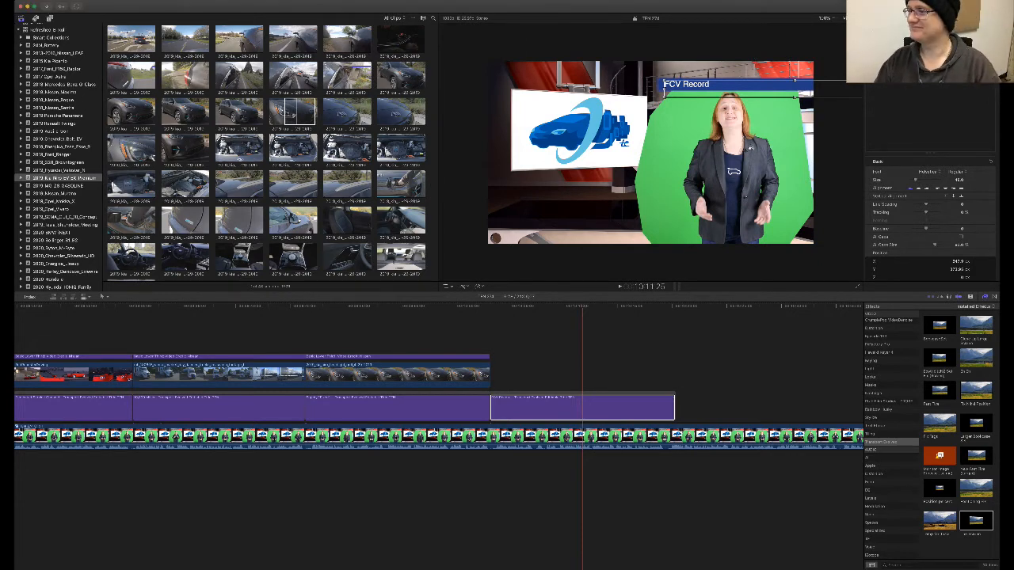
pyautogui.press('super+Tab')
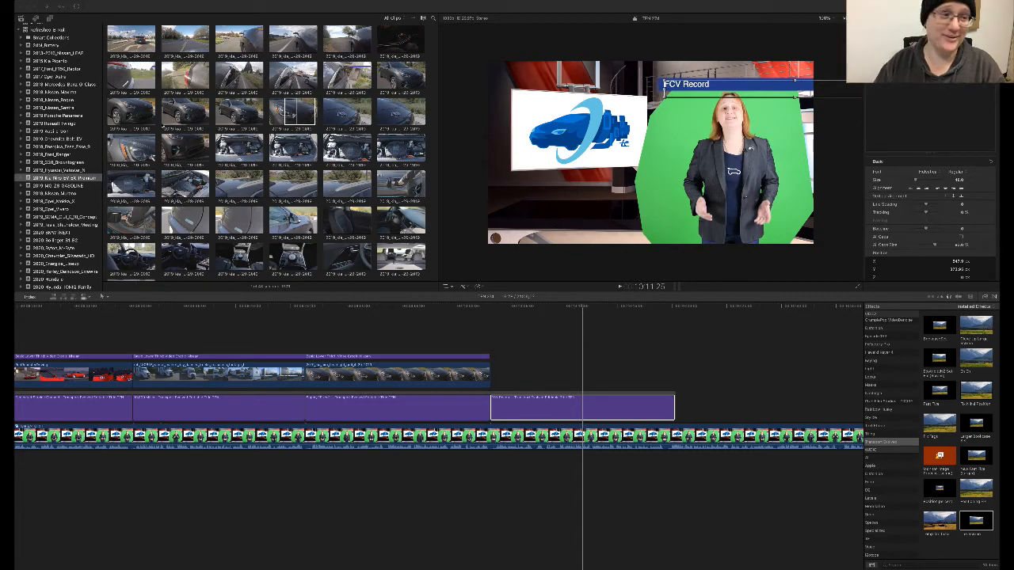
pyautogui.scroll(-8, 59, 158)
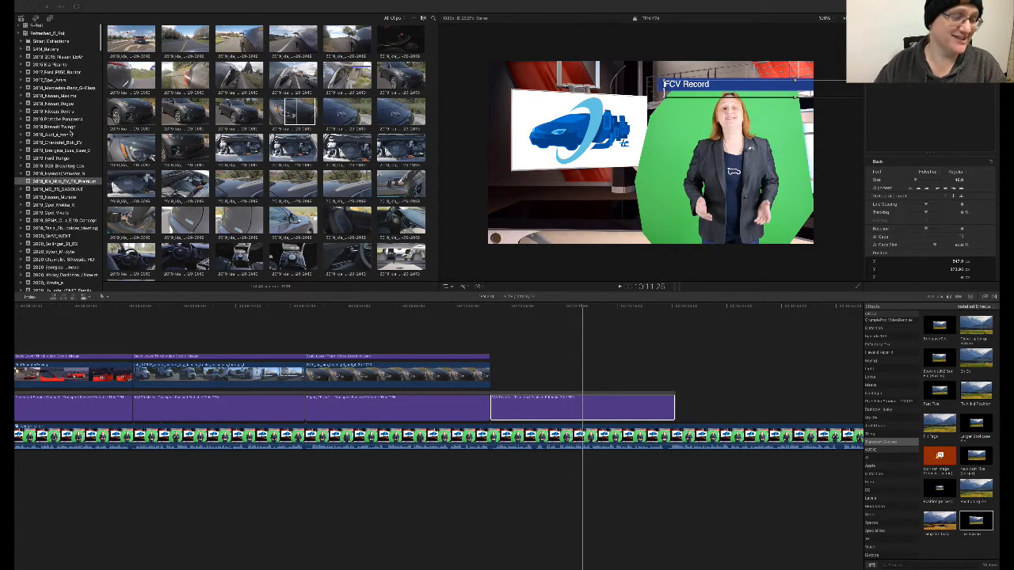
pyautogui.scroll(-10, 59, 158)
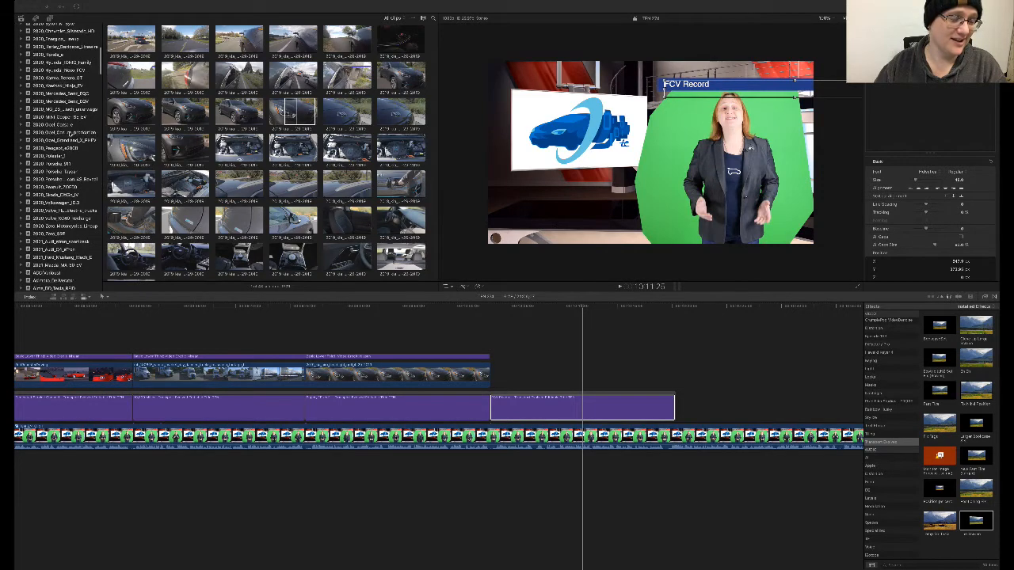
pyautogui.scroll(15, 70, 131)
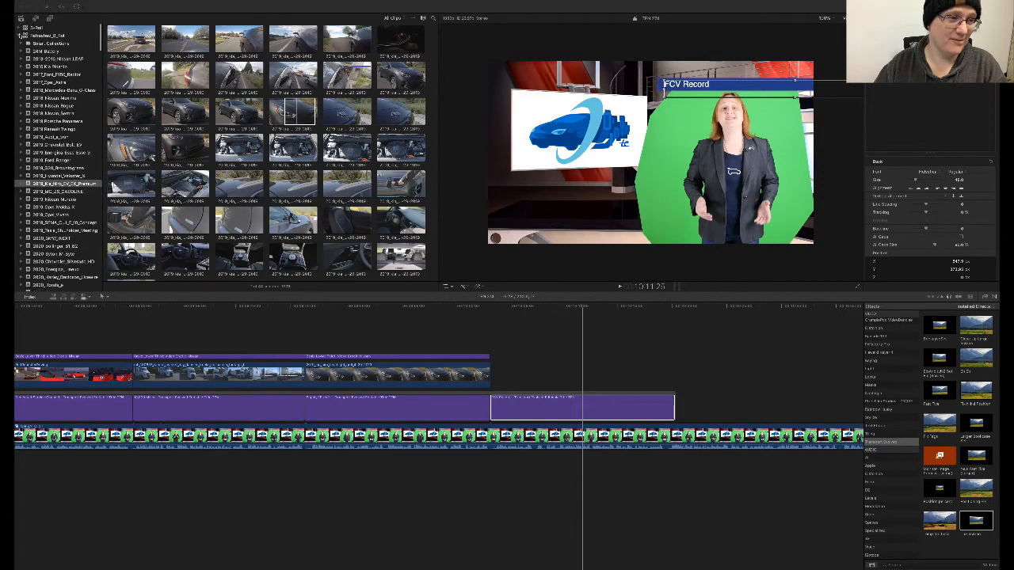
pyautogui.click(19, 36)
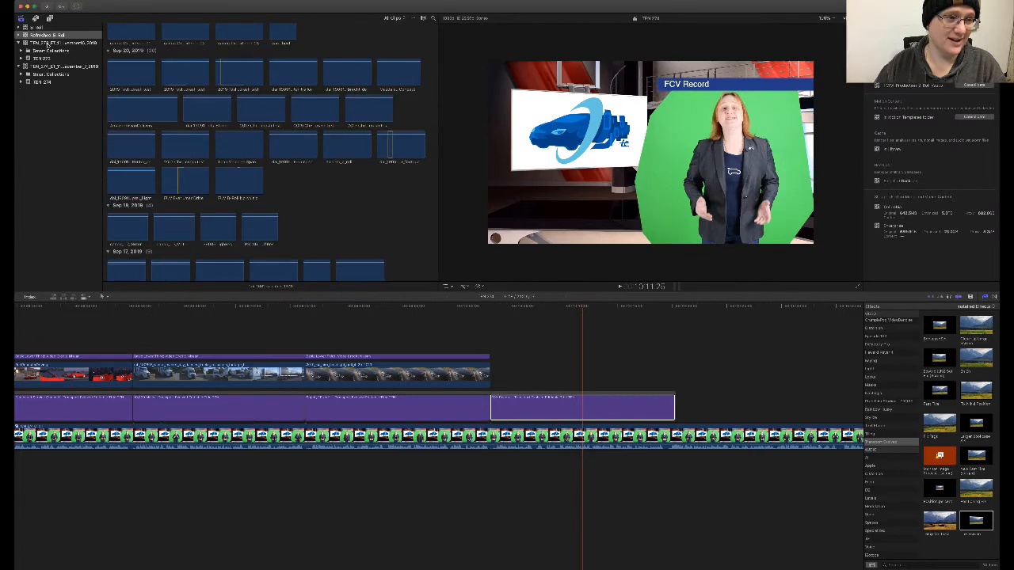
pyautogui.click(57, 43)
pyautogui.click(57, 66)
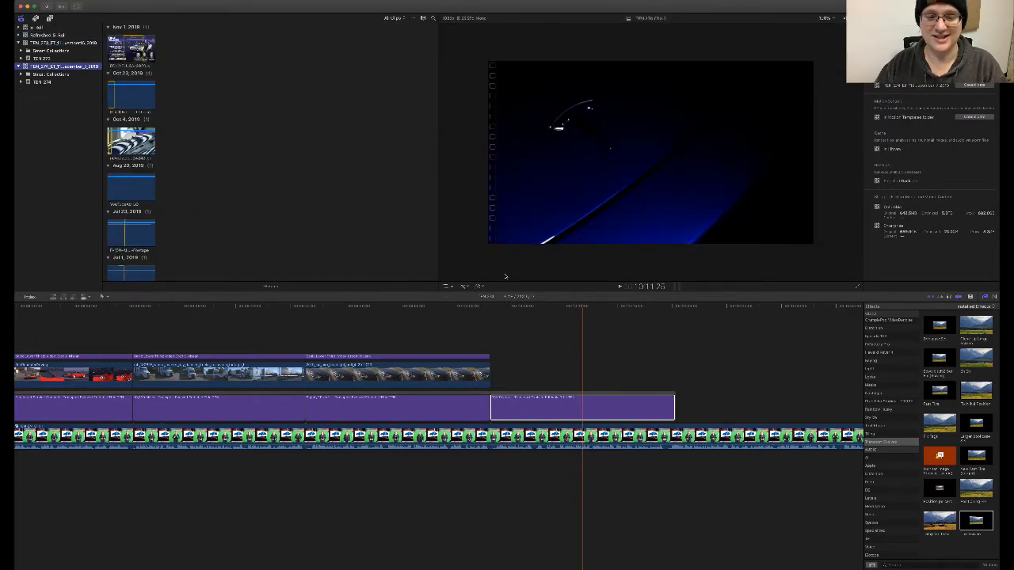
pyautogui.press('super+Tab')
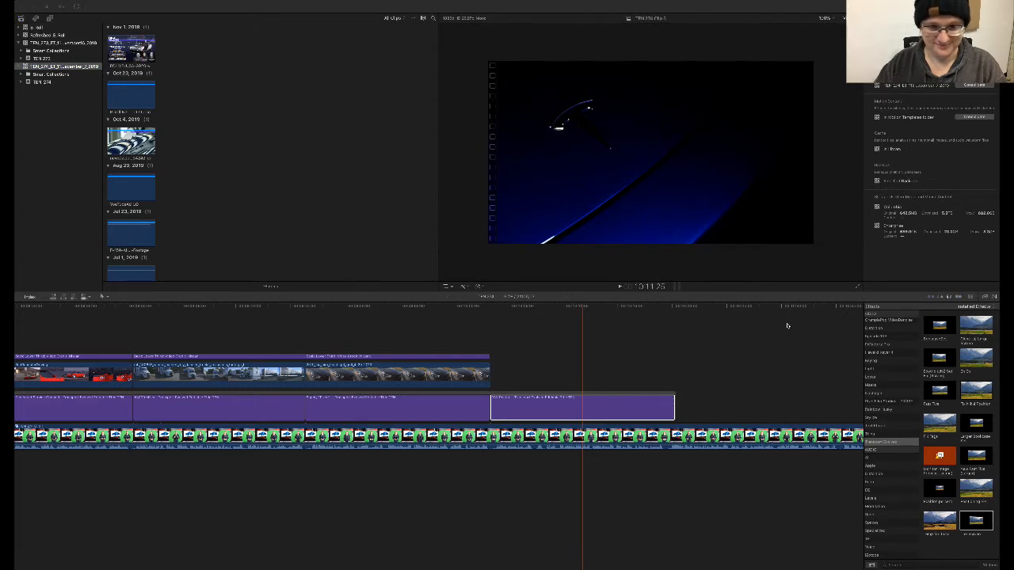
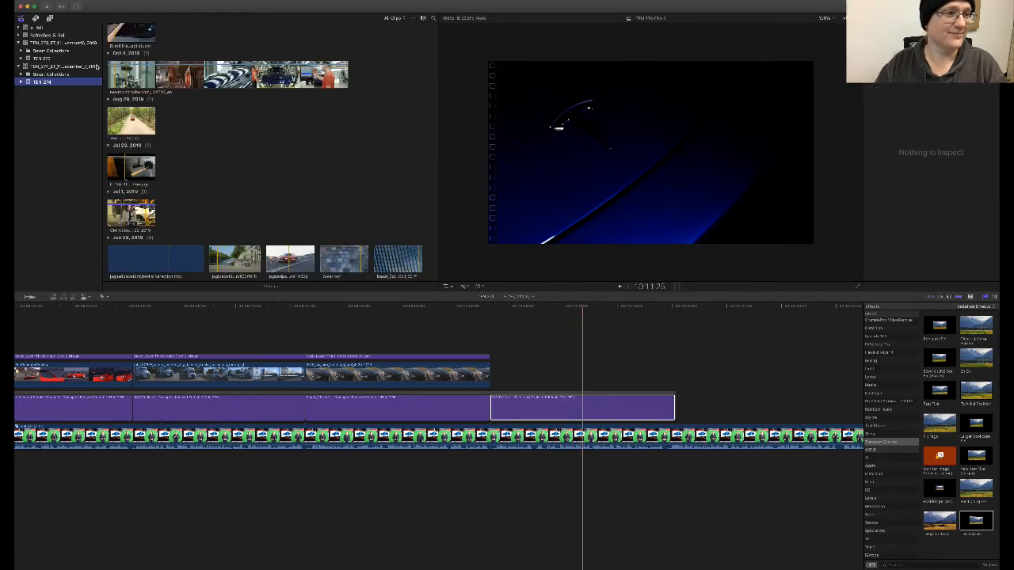
# - Add the Picard clip from the TEN_274 library to the timeline above the FCV Record title
pyautogui.press('Up')
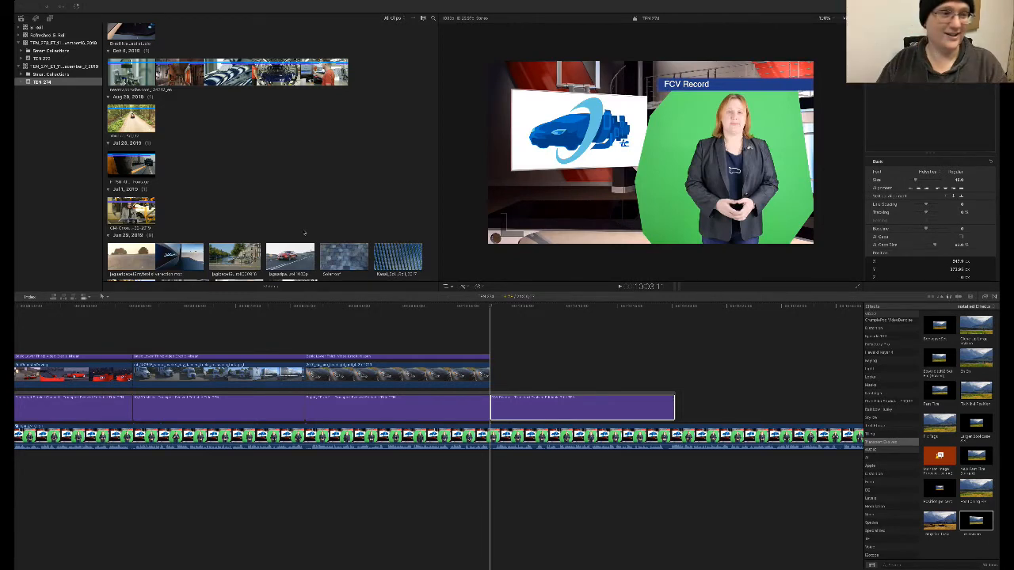
pyautogui.click(85, 73)
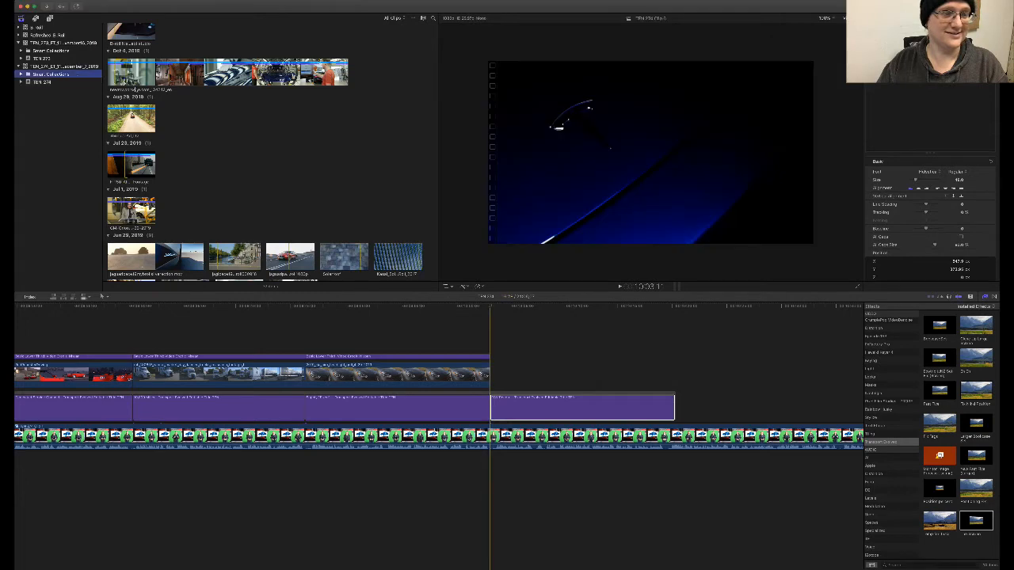
pyautogui.click(74, 67)
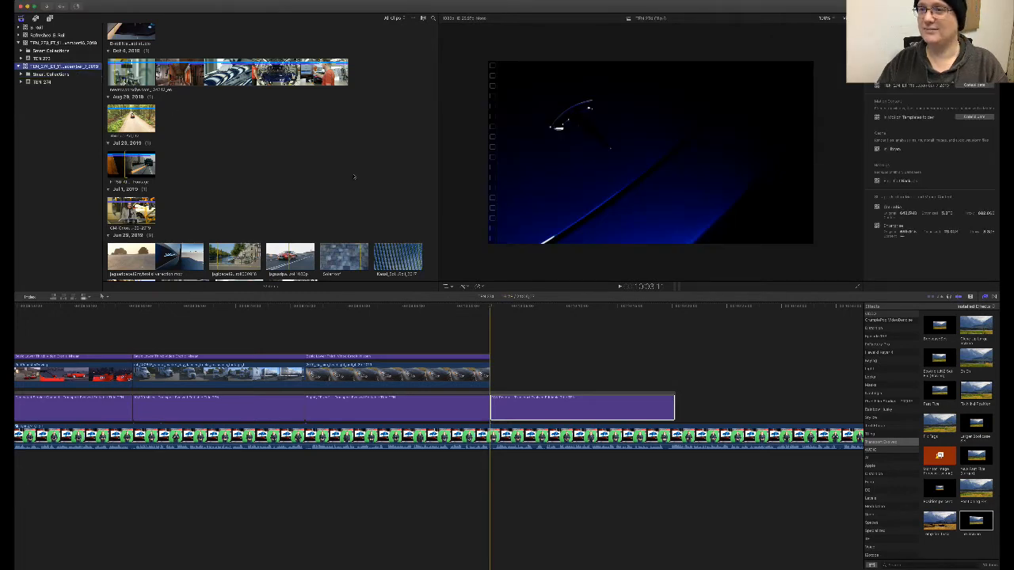
pyautogui.scroll(10, 348, 190)
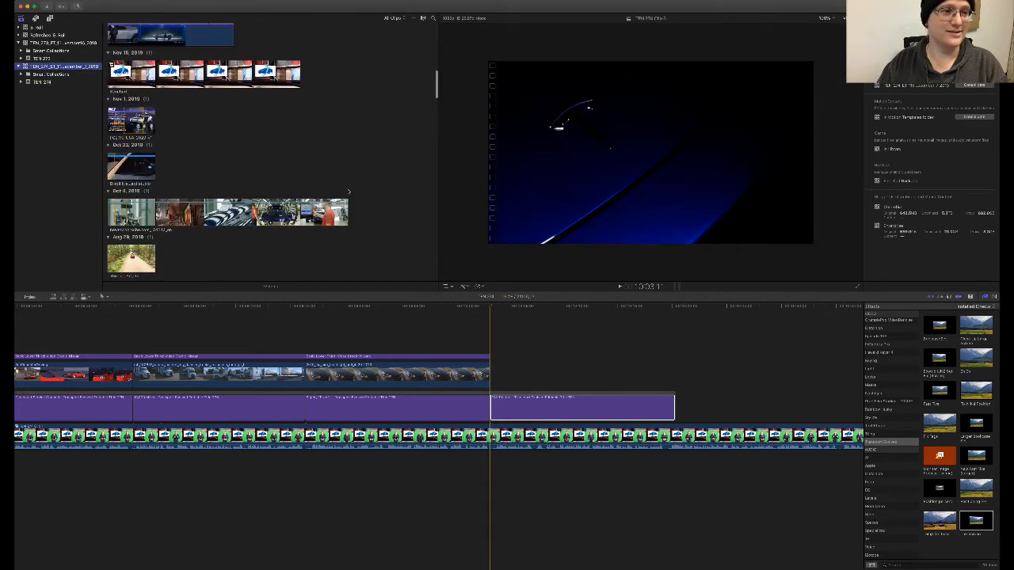
pyautogui.scroll(10, 206, 134)
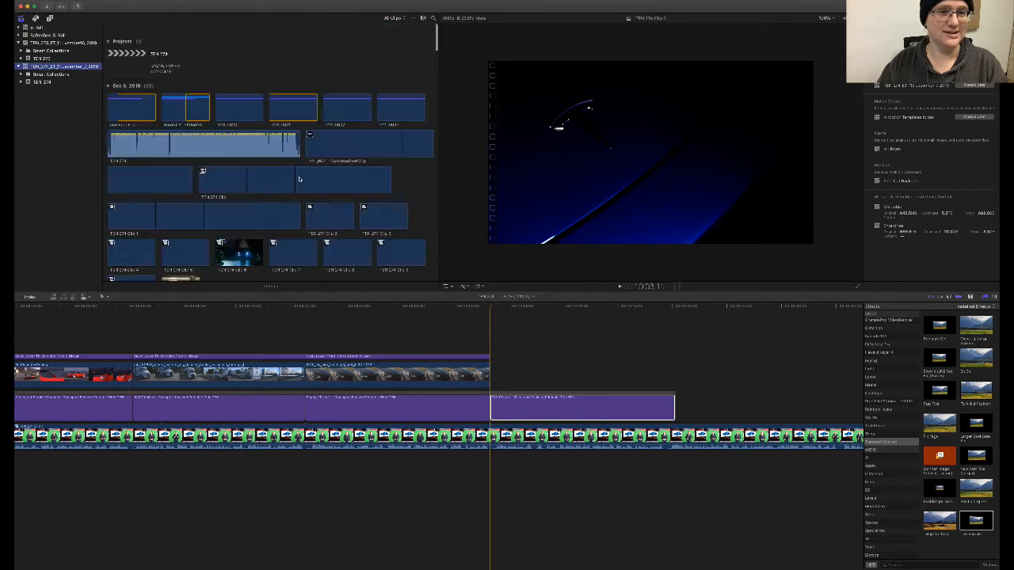
pyautogui.scroll(-3, 180, 207)
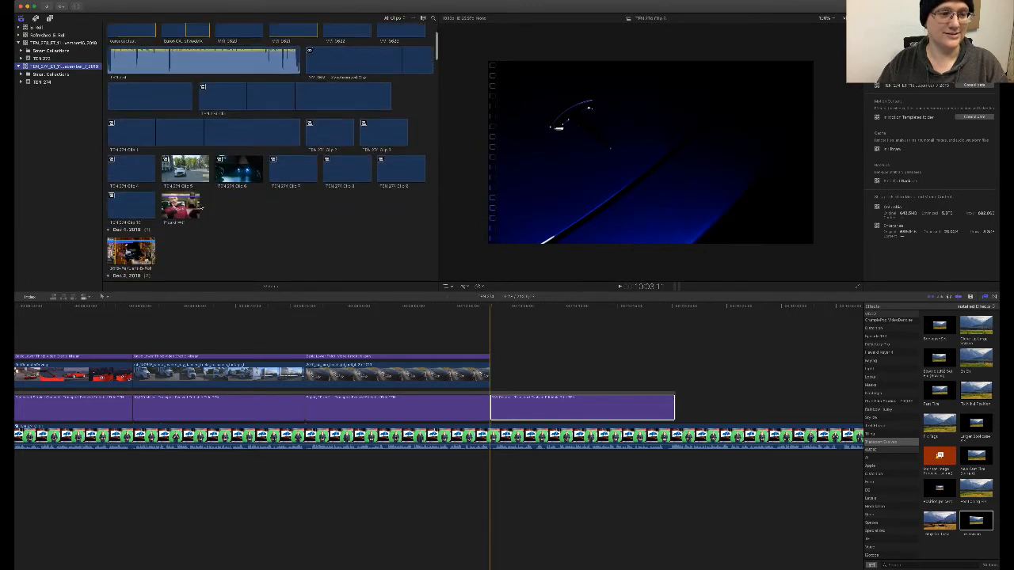
pyautogui.moveTo(178, 206); pyautogui.dragTo(522, 376)
# - Play the section from 10:04:17, move the Picard clip slightly later, and trim its beginning
pyautogui.click(503, 323)
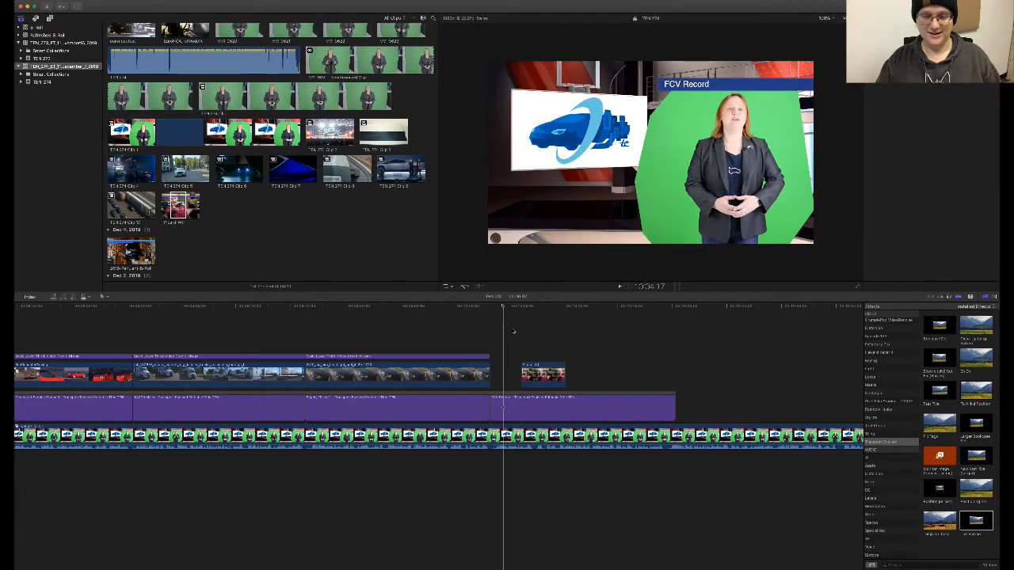
pyautogui.press('space')
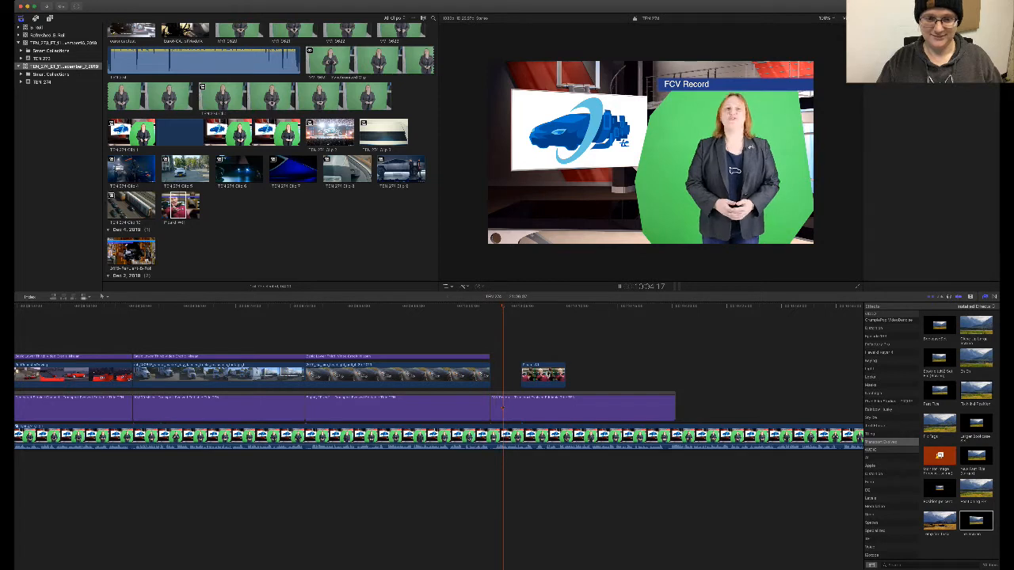
pyautogui.press('c')
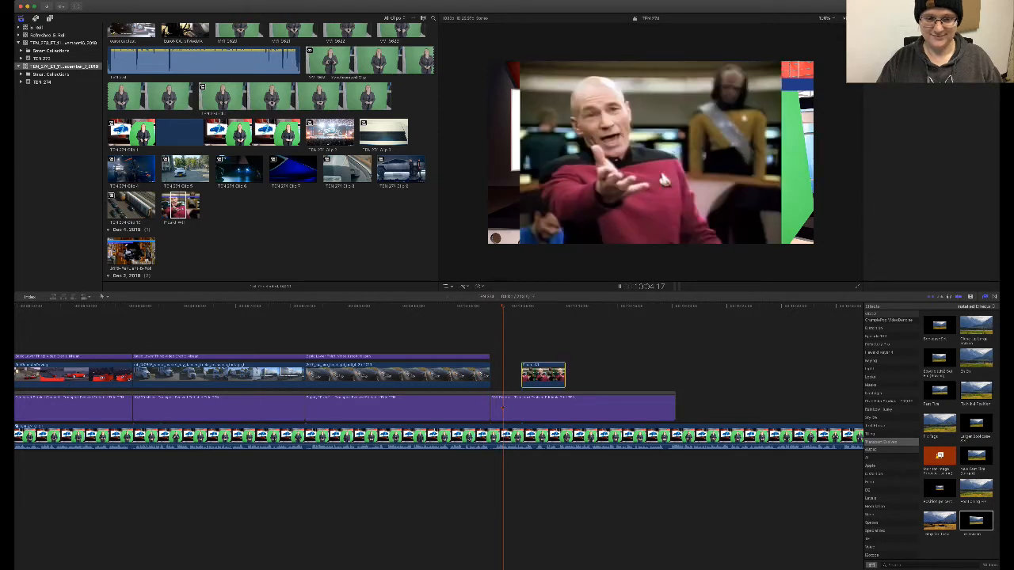
pyautogui.moveTo(543, 374); pyautogui.dragTo(558, 375)
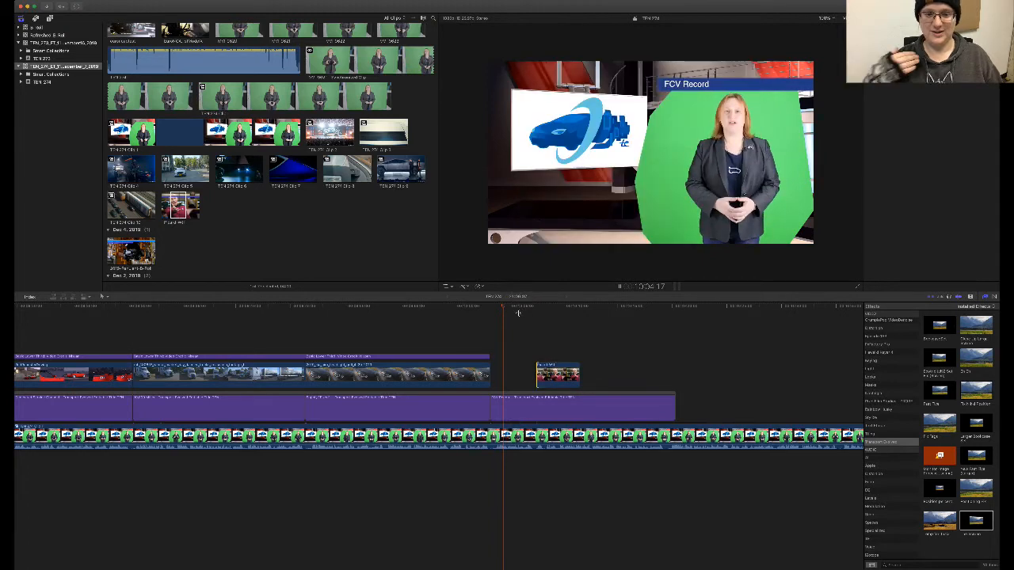
pyautogui.moveTo(536, 375); pyautogui.dragTo(544, 375)
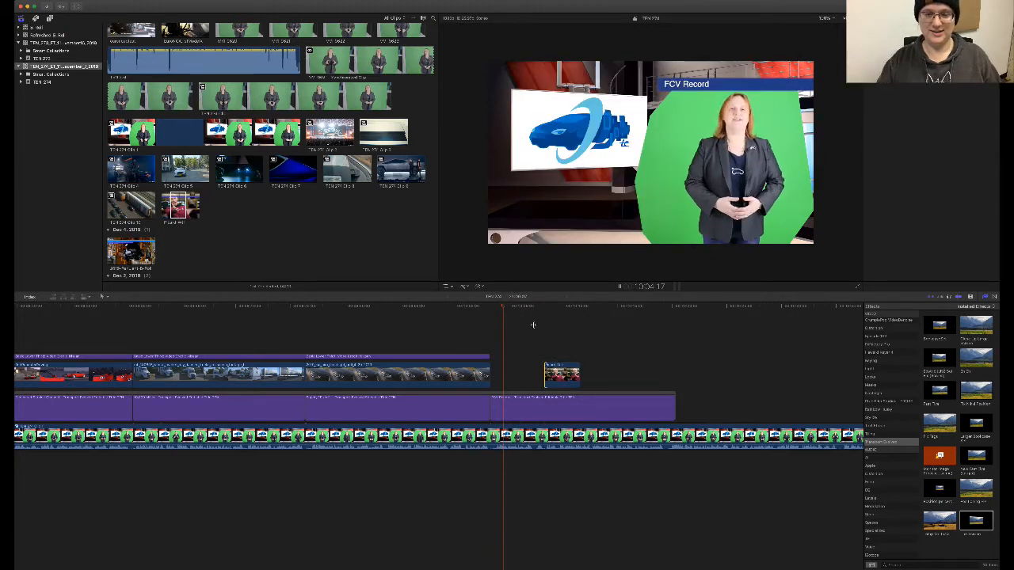
pyautogui.press('space')
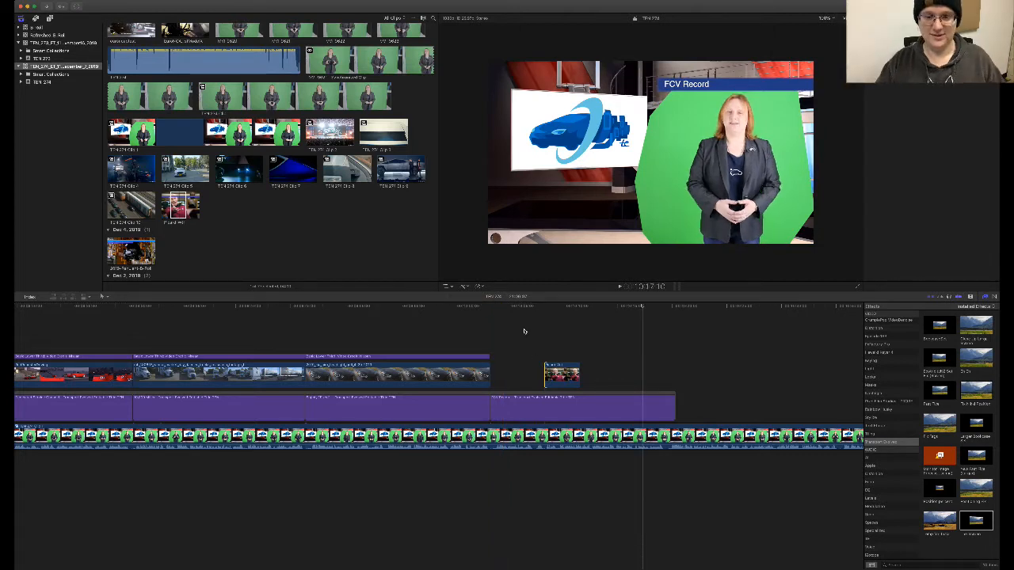
# - Replay the presenter's line from about 10:05 and move the Picard clip earlier to start at about 10:07
pyautogui.click(518, 308)
pyautogui.press('space')
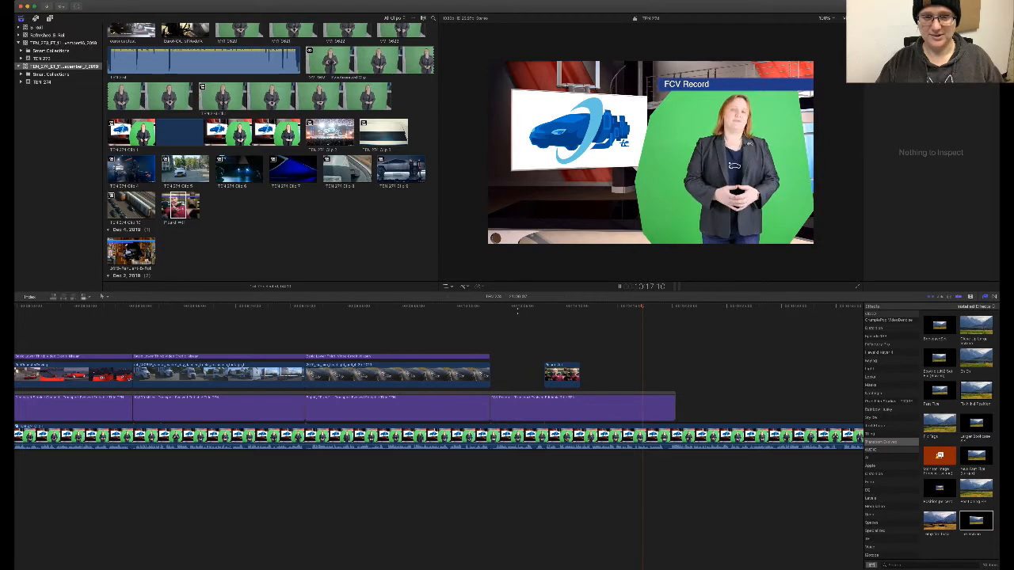
pyautogui.click(518, 308)
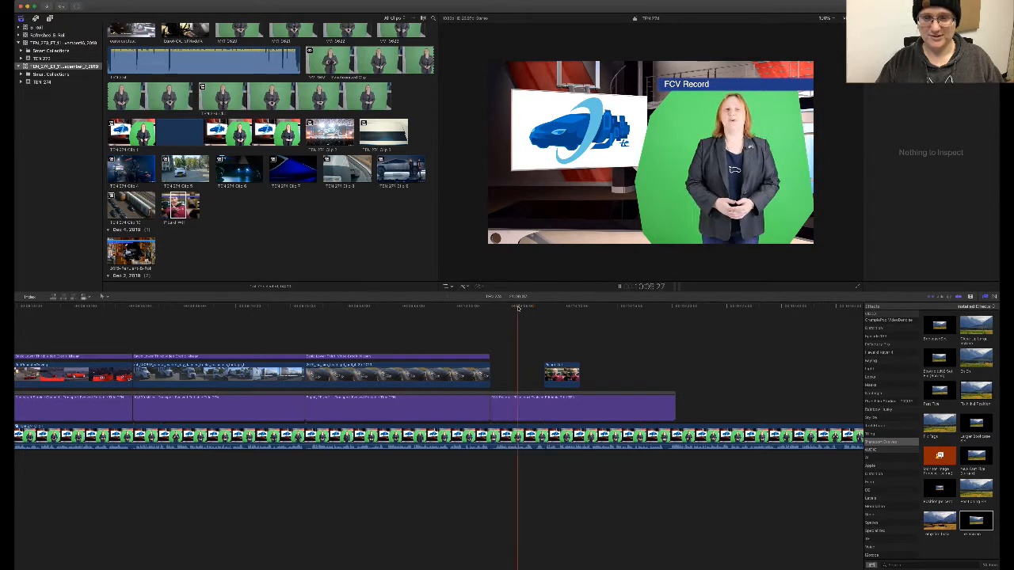
pyautogui.press('space')
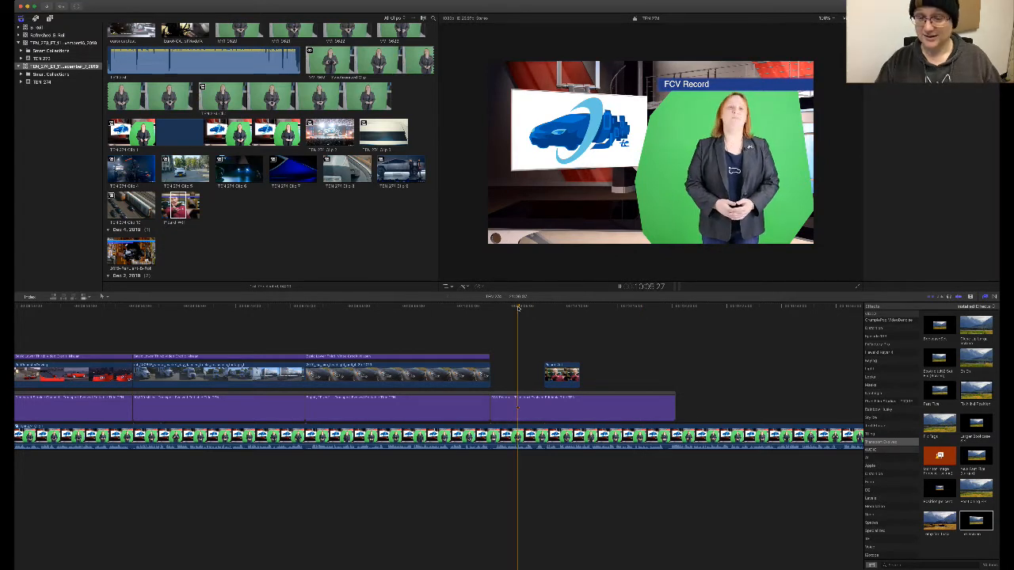
pyautogui.press('space')
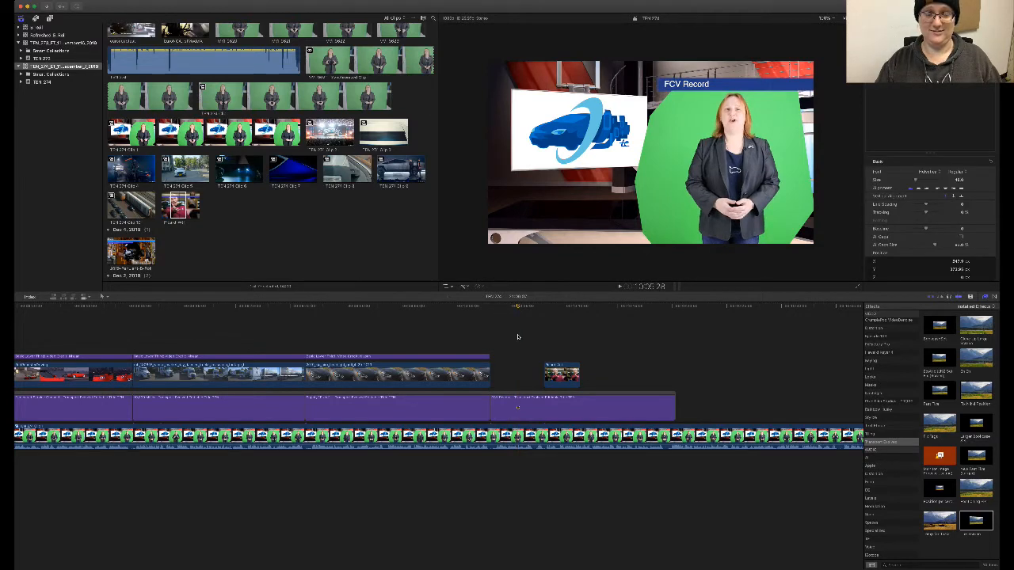
pyautogui.press('space')
pyautogui.press('space')
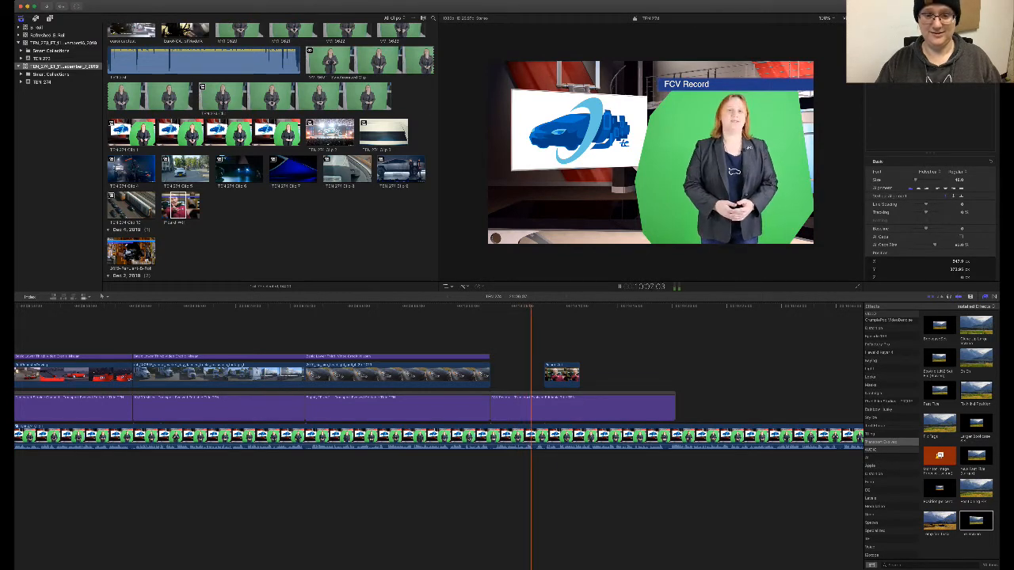
pyautogui.moveTo(557, 377); pyautogui.dragTo(544, 376)
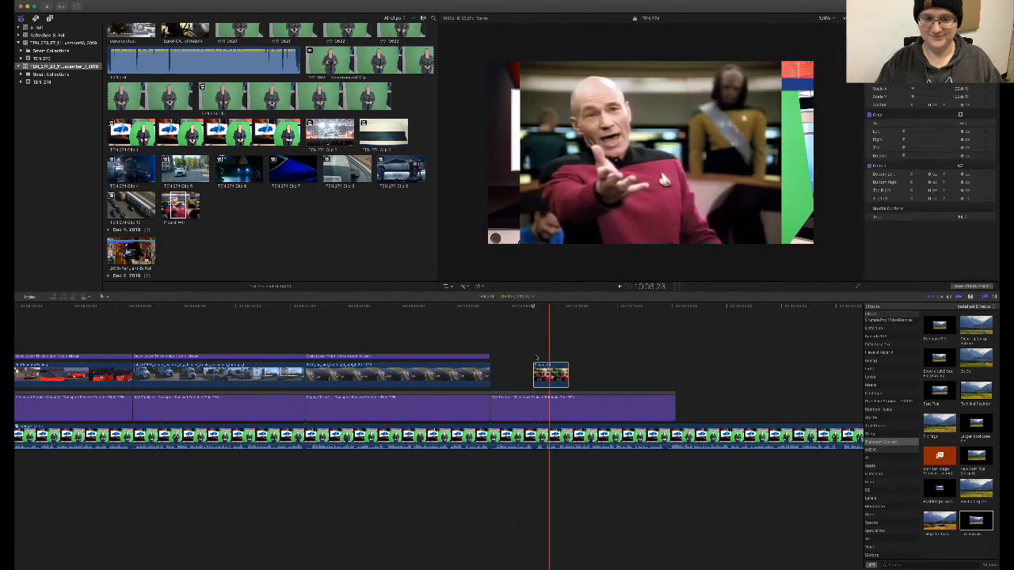
pyautogui.hscroll(-1, 541, 361)
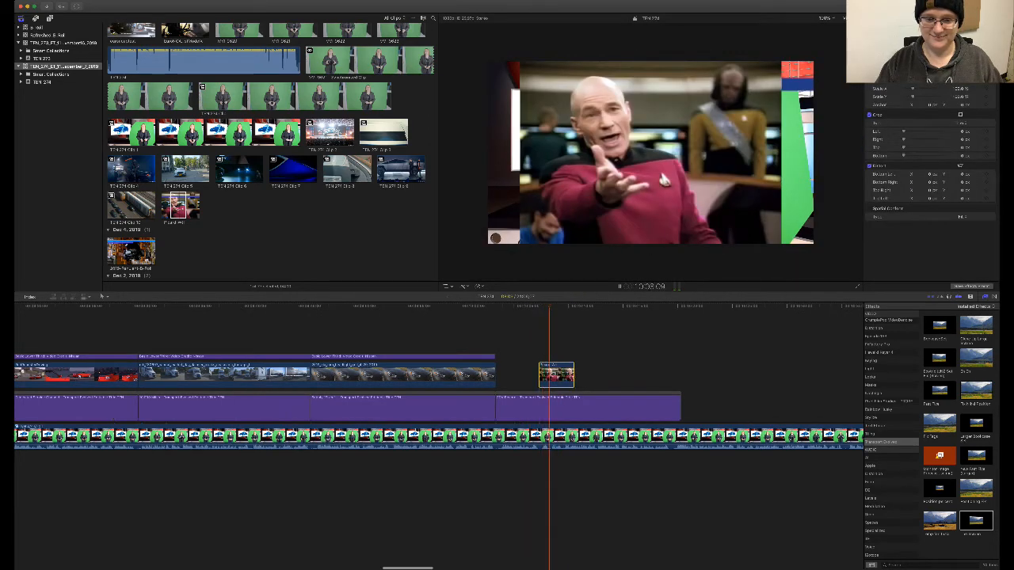
# - Trim the end of the Picard clip to about 10:10, where the presenter's line continues
pyautogui.press('space')
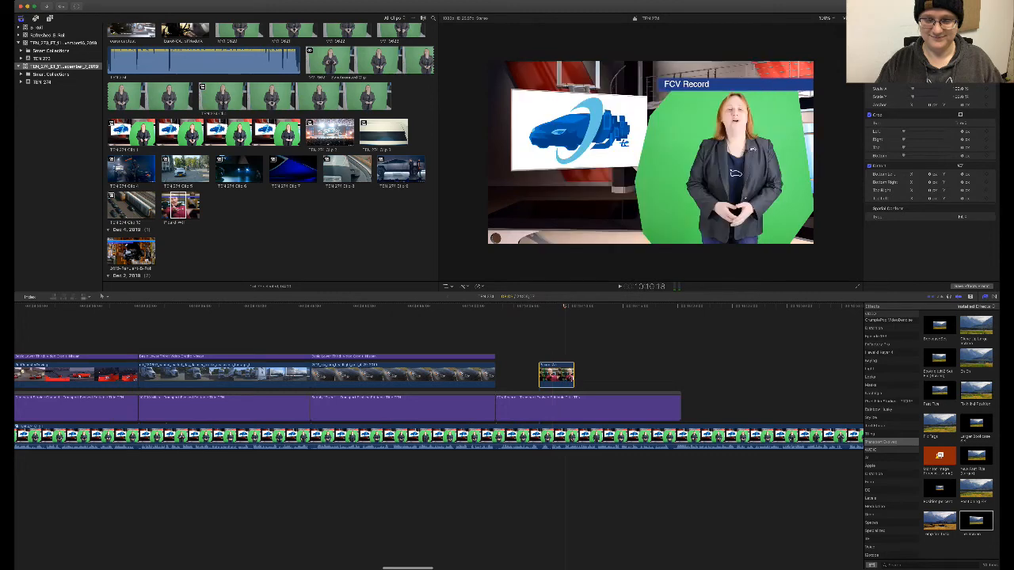
pyautogui.moveTo(573, 375); pyautogui.dragTo(563, 375)
pyautogui.click(549, 328)
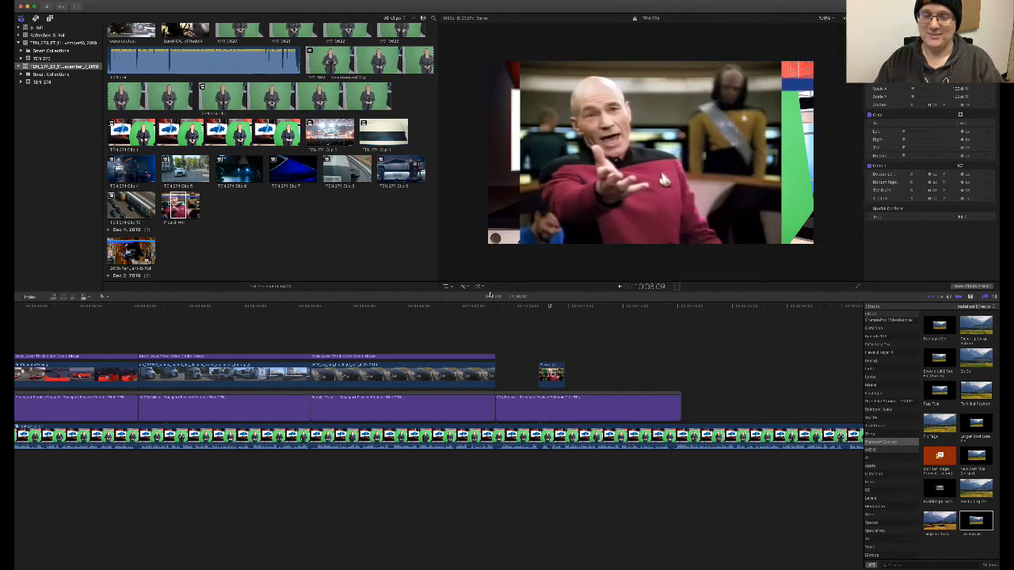
# - Crop the Picard clip to fill the widescreen frame, shifting the crop area slightly upward to keep his head in view
pyautogui.click(960, 115)
pyautogui.click(644, 272)
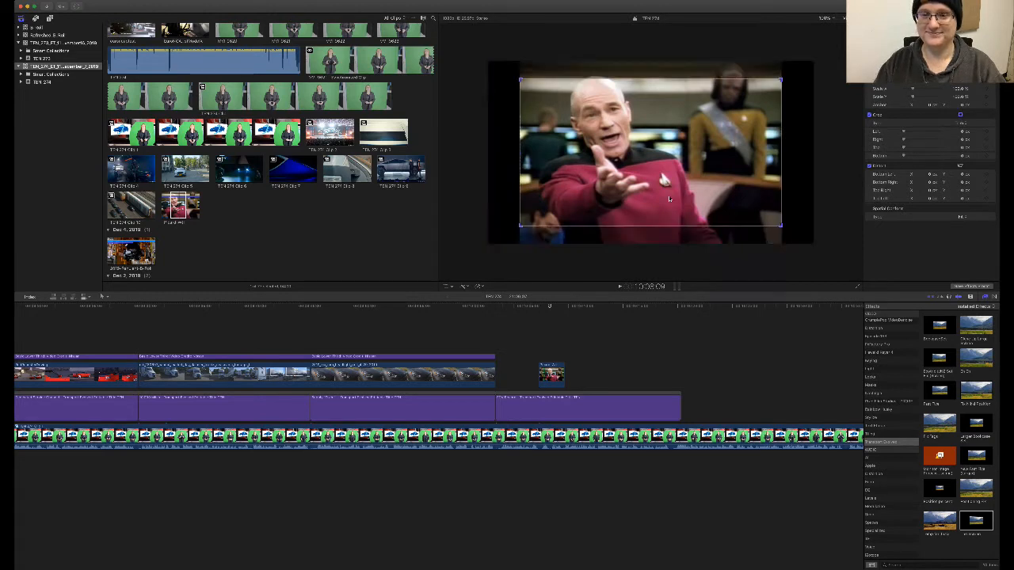
pyautogui.moveTo(666, 192); pyautogui.dragTo(666, 182)
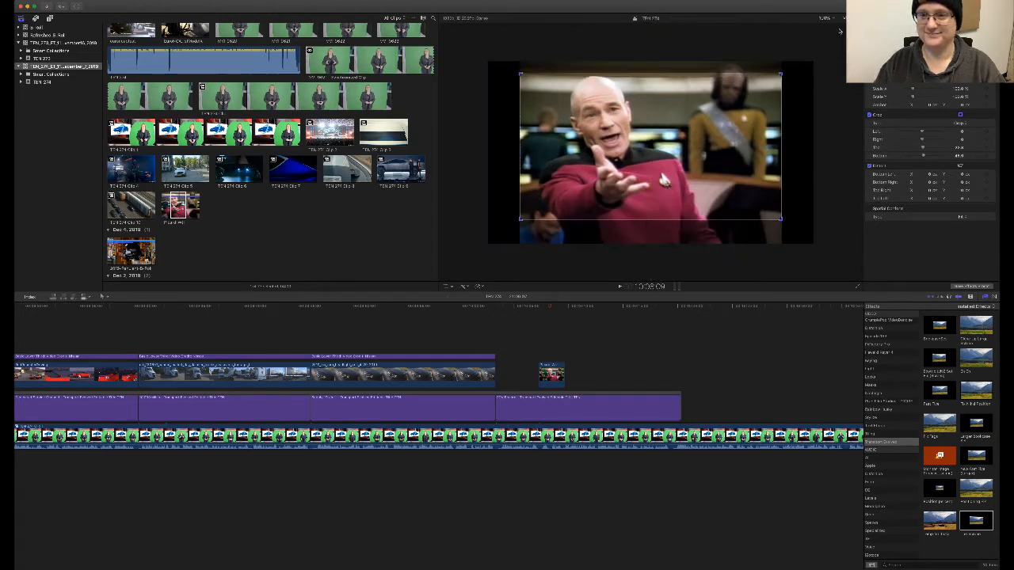
pyautogui.click(846, 31)
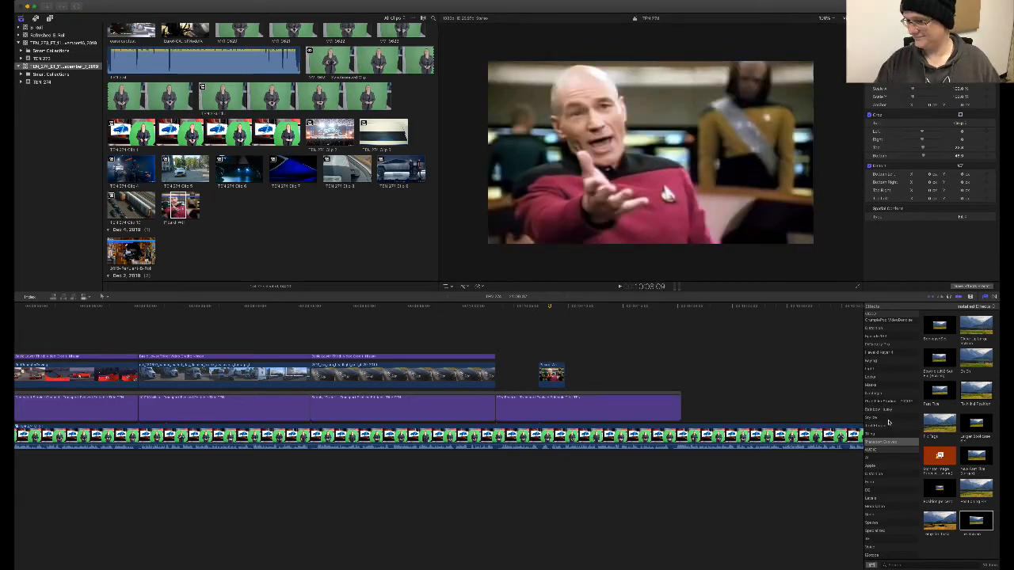
# - Make the Picard clip a compound clip and apply the Transport Evolved effect preset that fits it to the studio screen
pyautogui.click(551, 374)
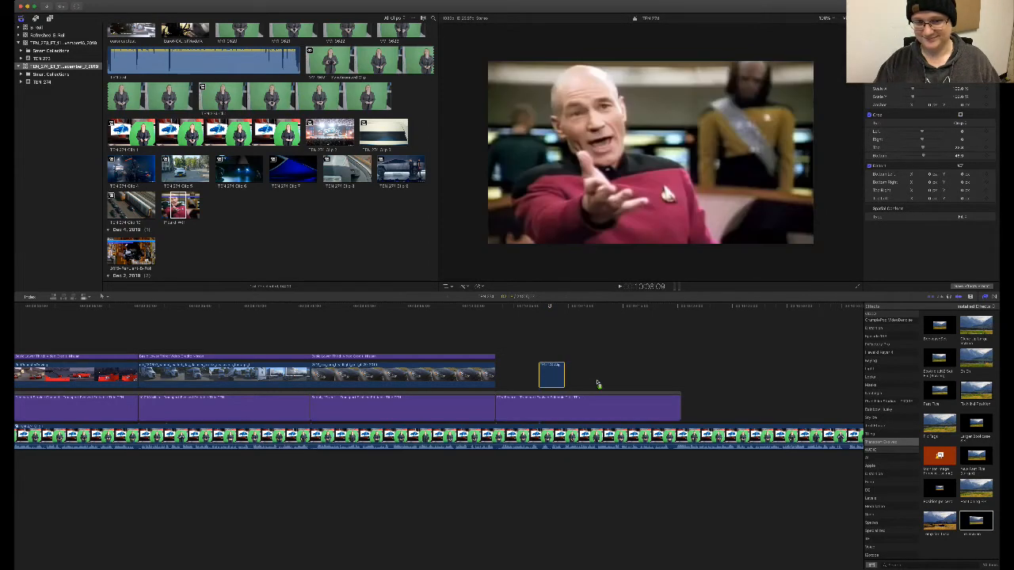
pyautogui.moveTo(597, 382); pyautogui.dragTo(550, 374)
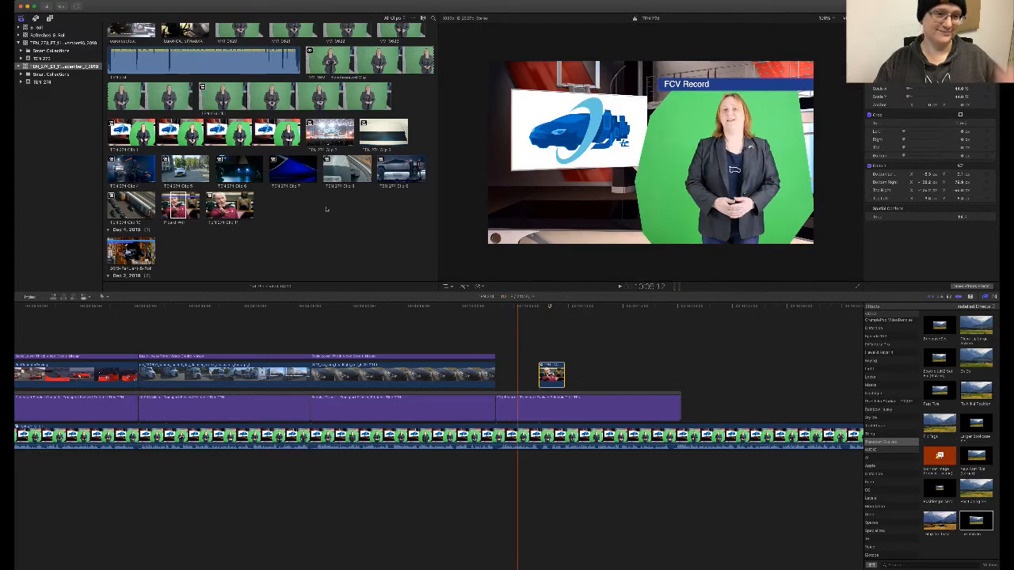
# - Expand the B-roll library and search its event list for the Hyundai entries
pyautogui.scroll(3, 270, 164)
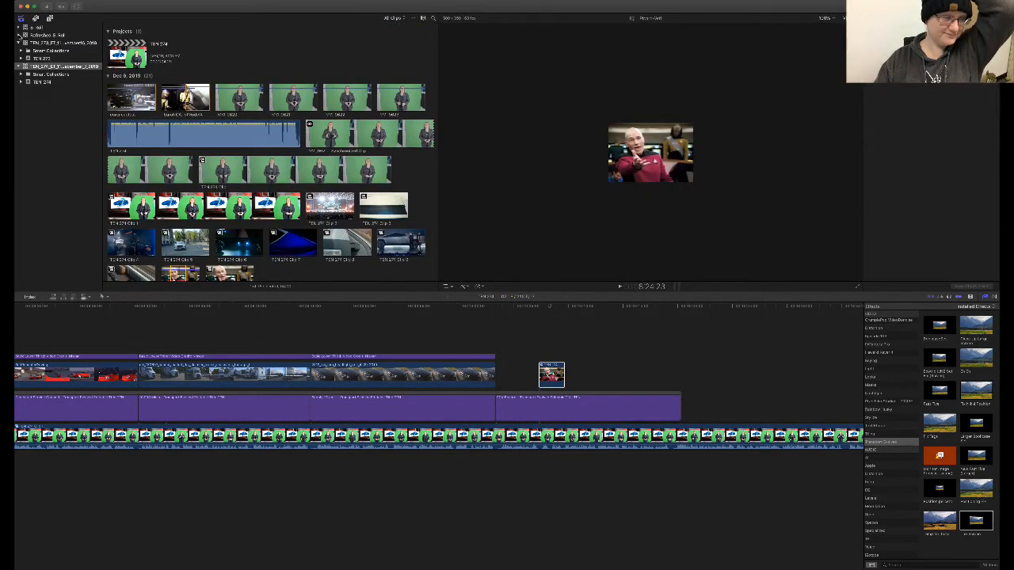
pyautogui.click(19, 35)
pyautogui.scroll(-8, 77, 156)
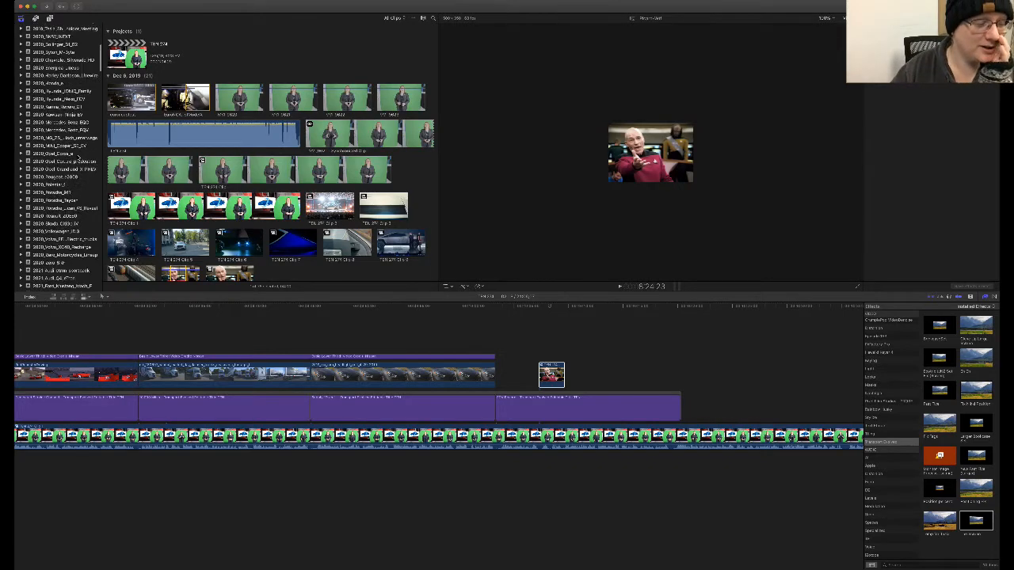
pyautogui.scroll(-10, 78, 156)
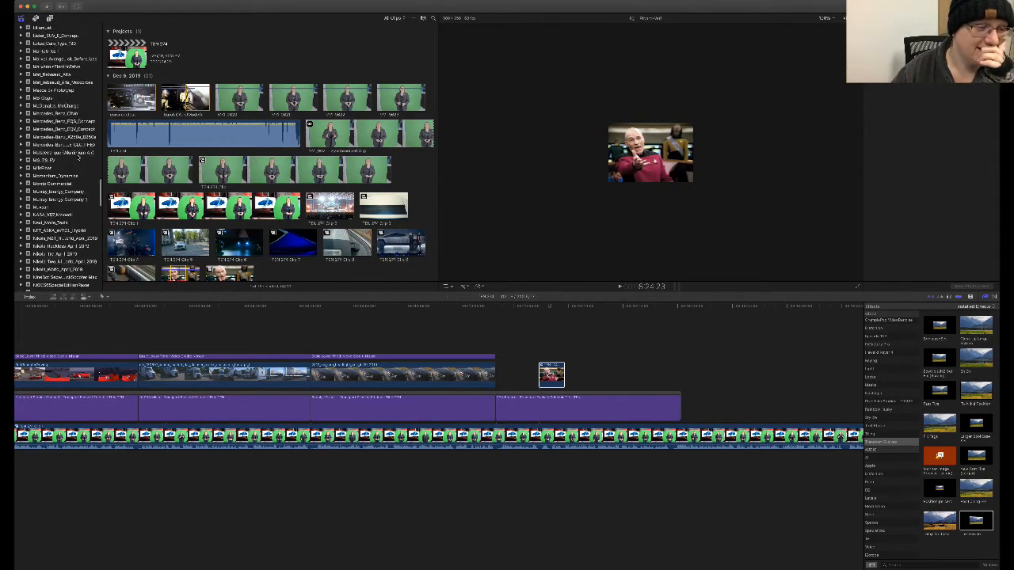
pyautogui.scroll(-8, 77, 157)
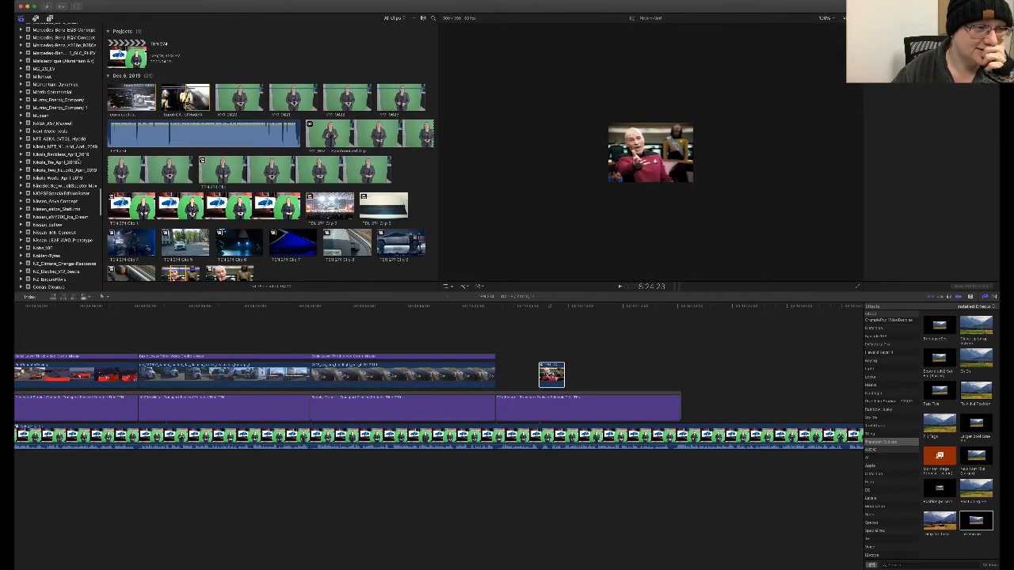
pyautogui.scroll(10, 78, 160)
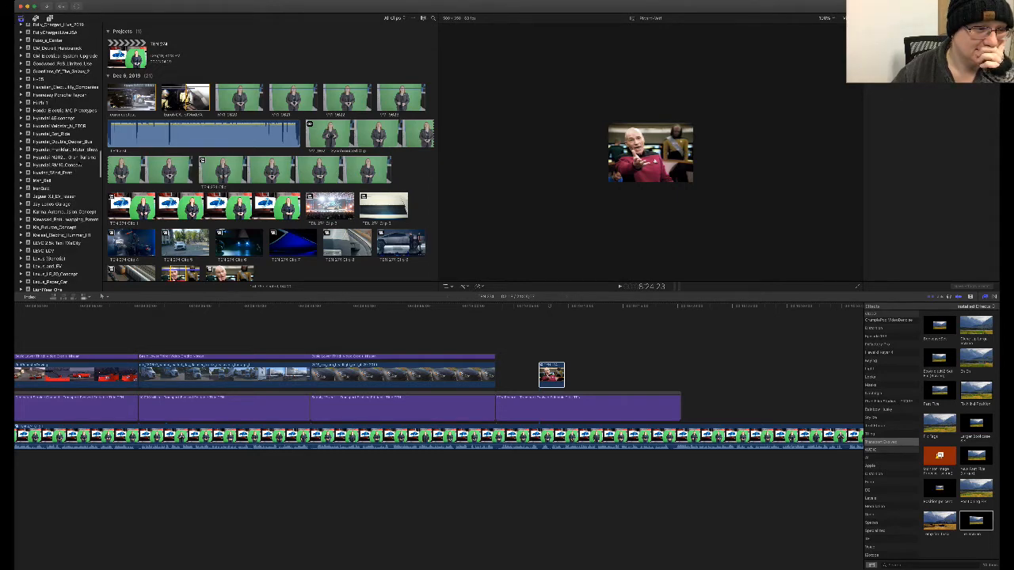
# - Look through the Hyundai events, including the double-decker bus, motor show, RM16 concept and BotRide footage, for material matching the FCV Record story
pyautogui.click(79, 126)
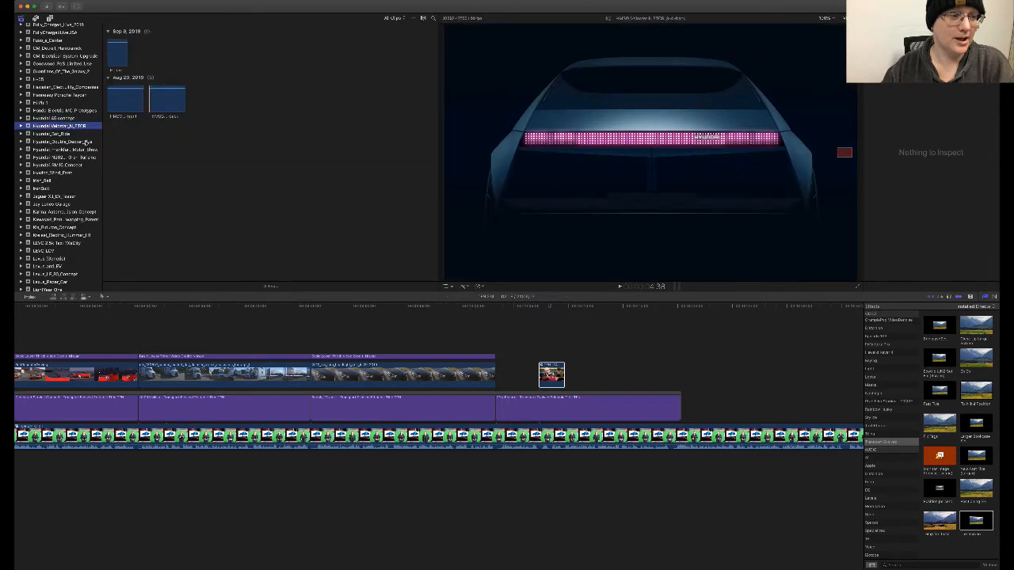
pyautogui.click(87, 142)
pyautogui.scroll(1, 83, 160)
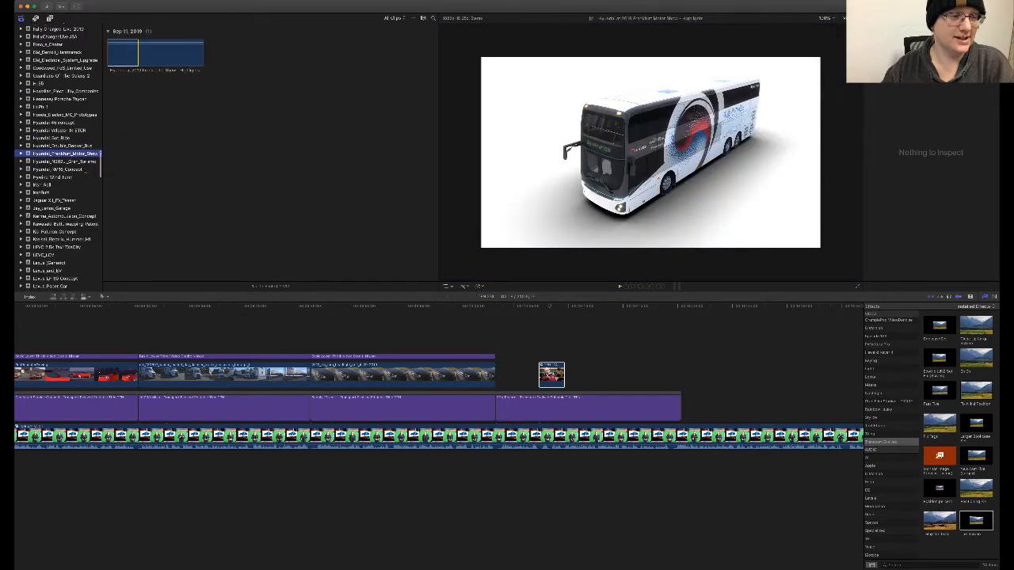
pyautogui.click(65, 168)
pyautogui.scroll(3, 54, 133)
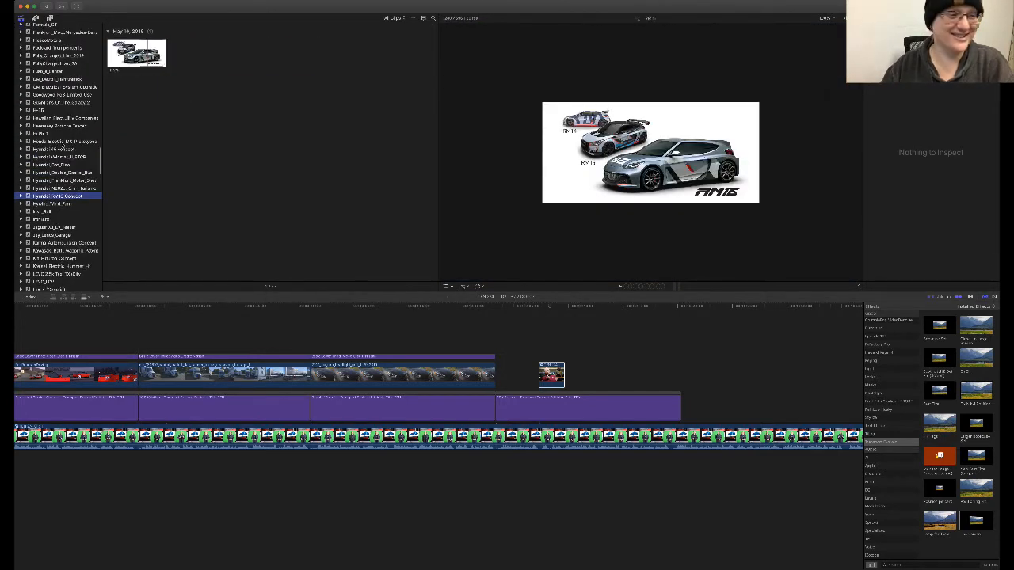
pyautogui.press('Up')
pyautogui.press('Up')
pyautogui.press('Up')
pyautogui.press('Up')
pyautogui.press('Up')
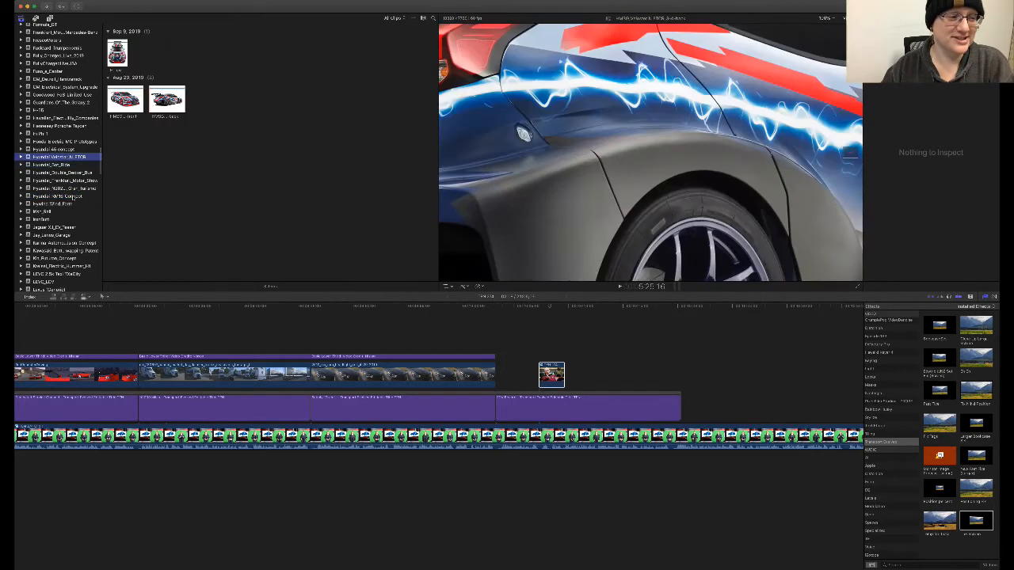
pyautogui.click(72, 182)
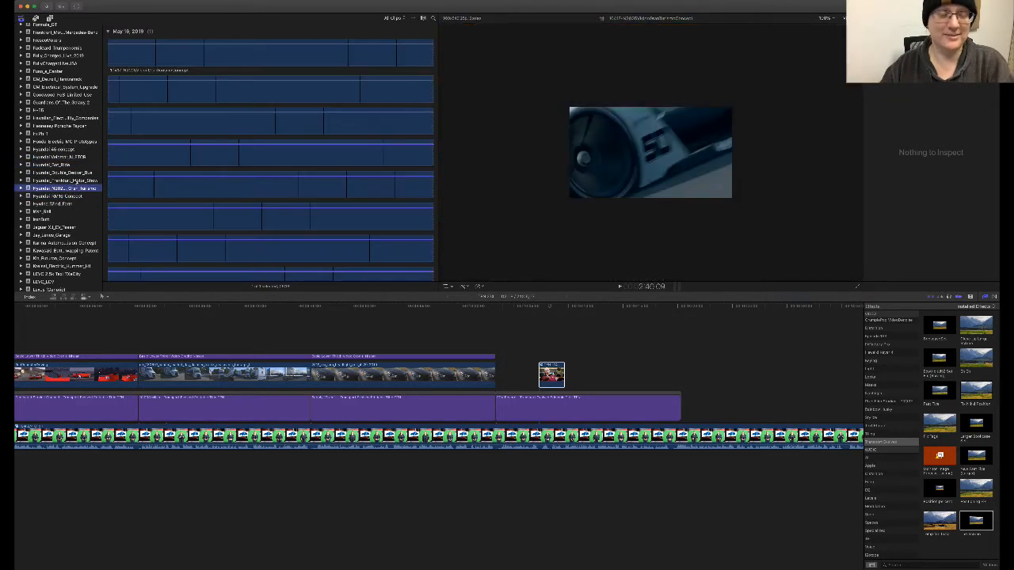
pyautogui.click(64, 196)
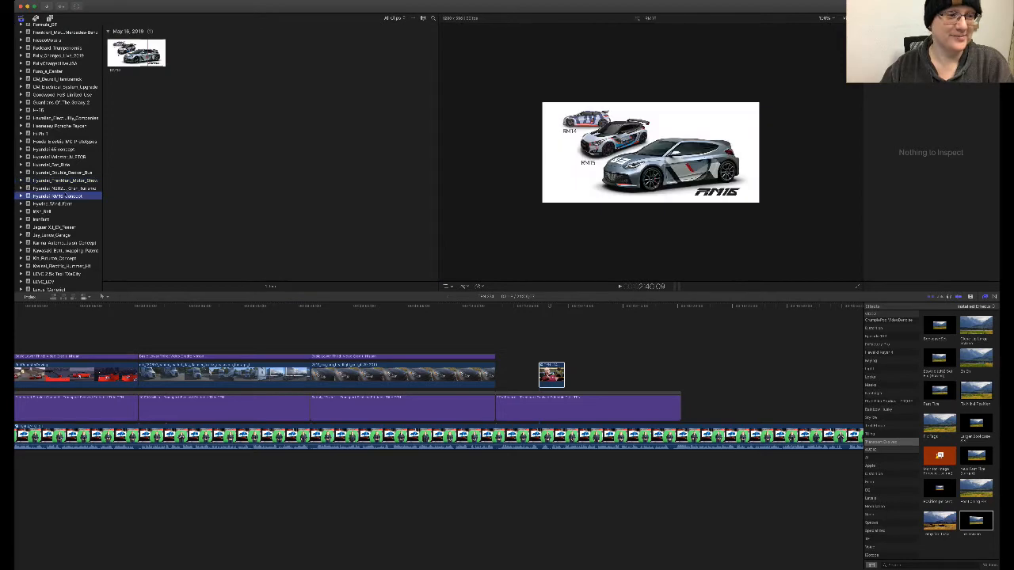
pyautogui.click(66, 188)
pyautogui.scroll(2, 158, 188)
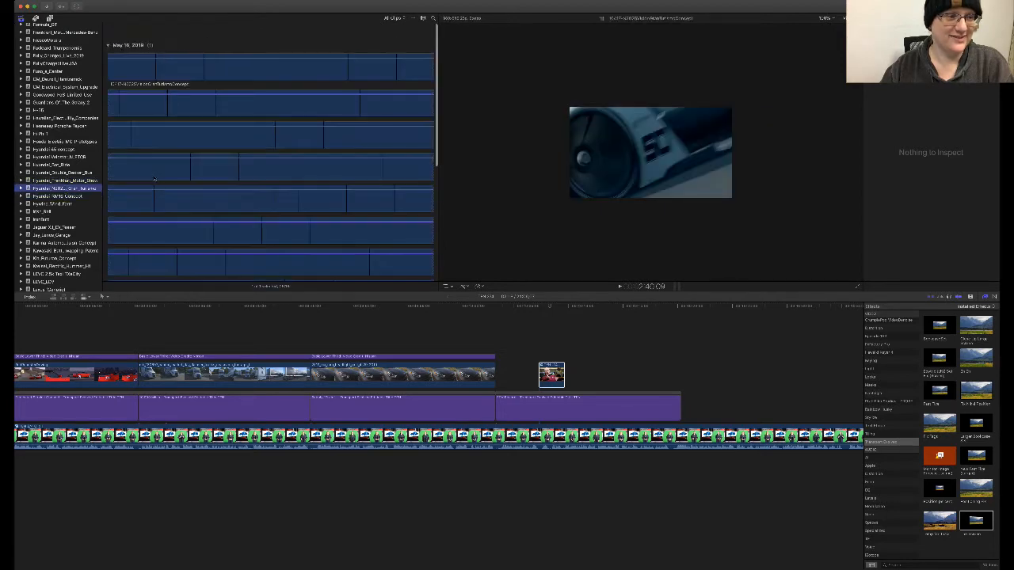
pyautogui.click(79, 173)
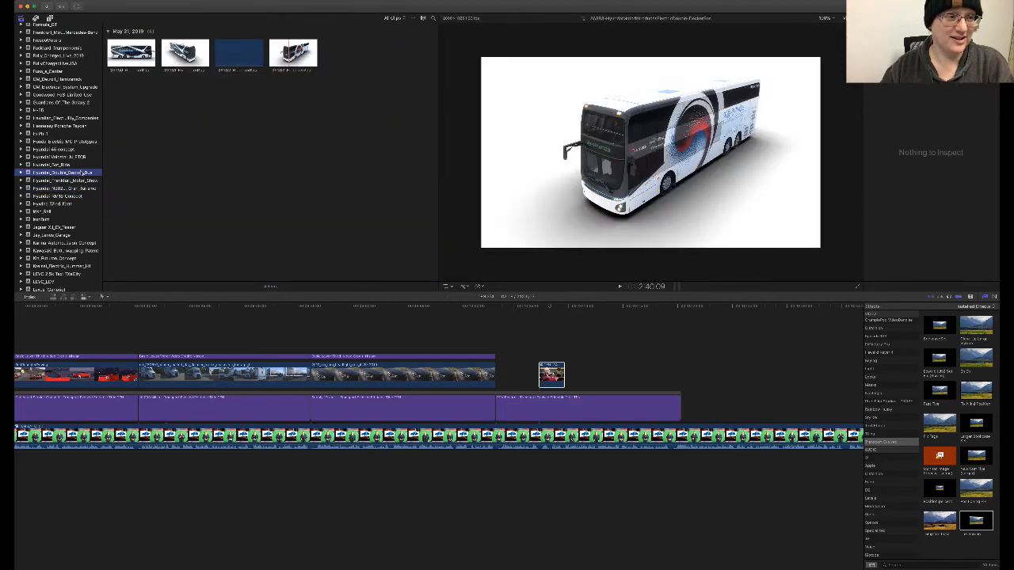
pyautogui.press('Up')
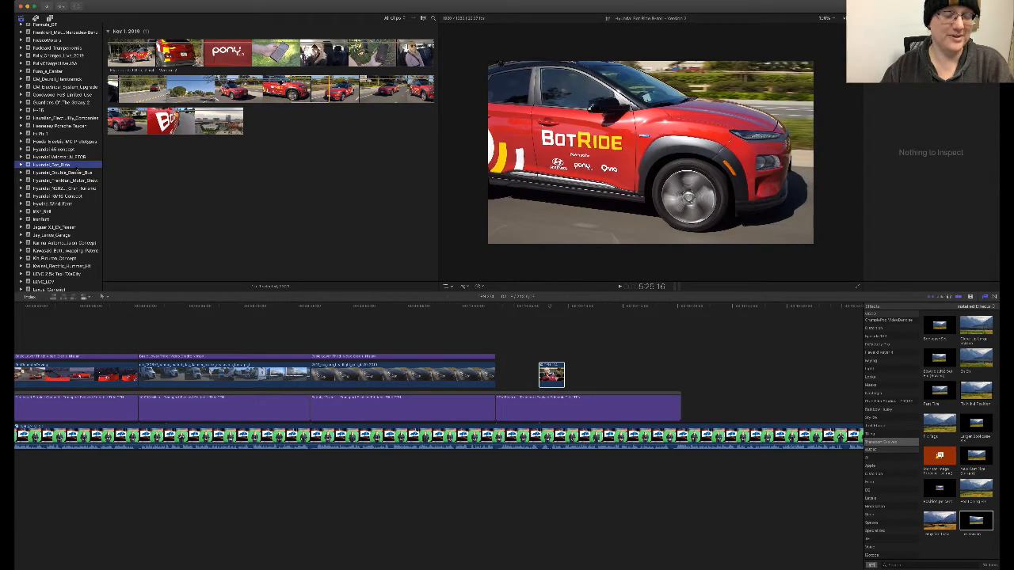
pyautogui.click(58, 189)
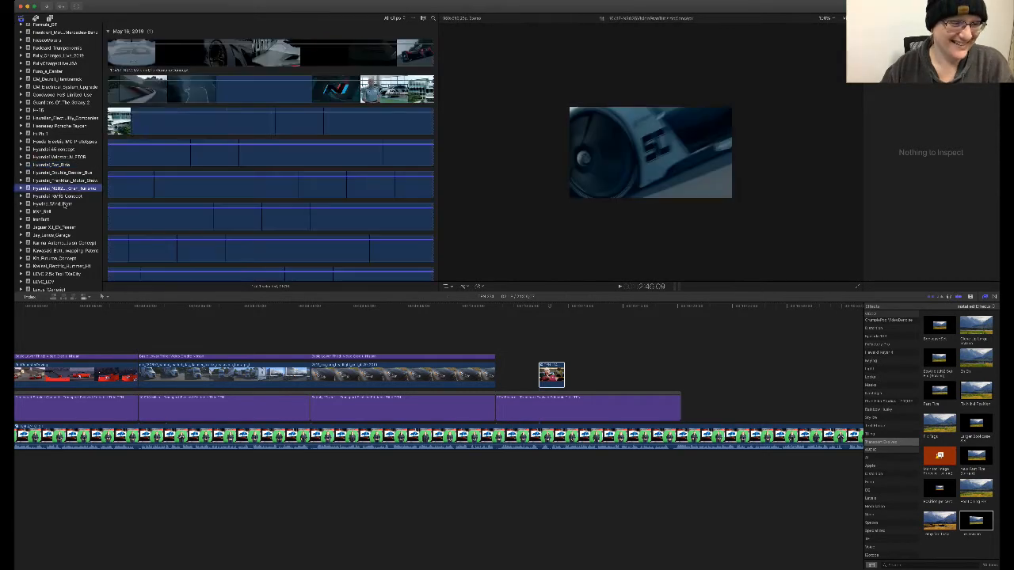
pyautogui.click(68, 196)
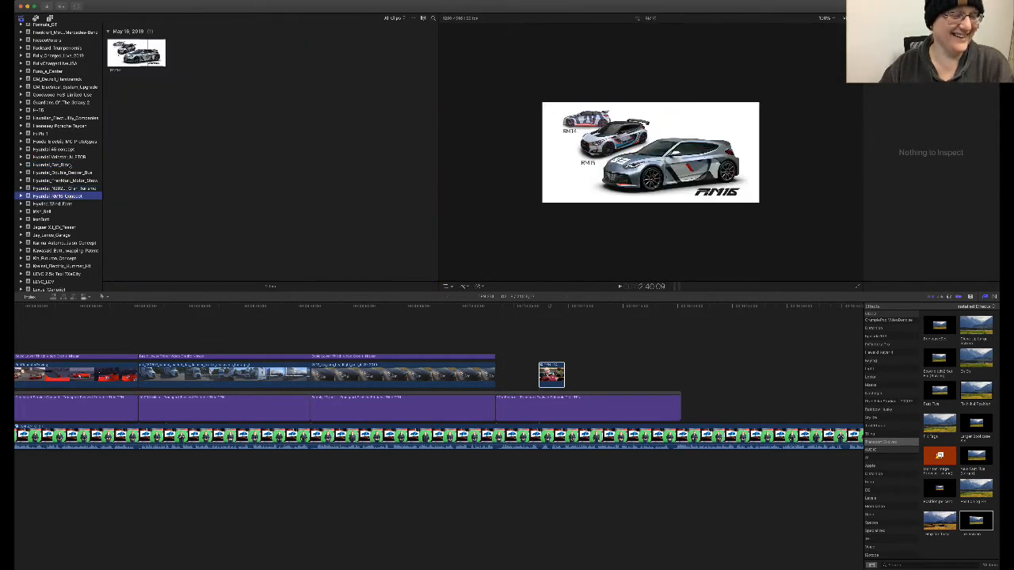
# - Find and open the 2020 Hyundai Nexo FCV event among the B-roll events that start with a model year
pyautogui.scroll(20, 70, 164)
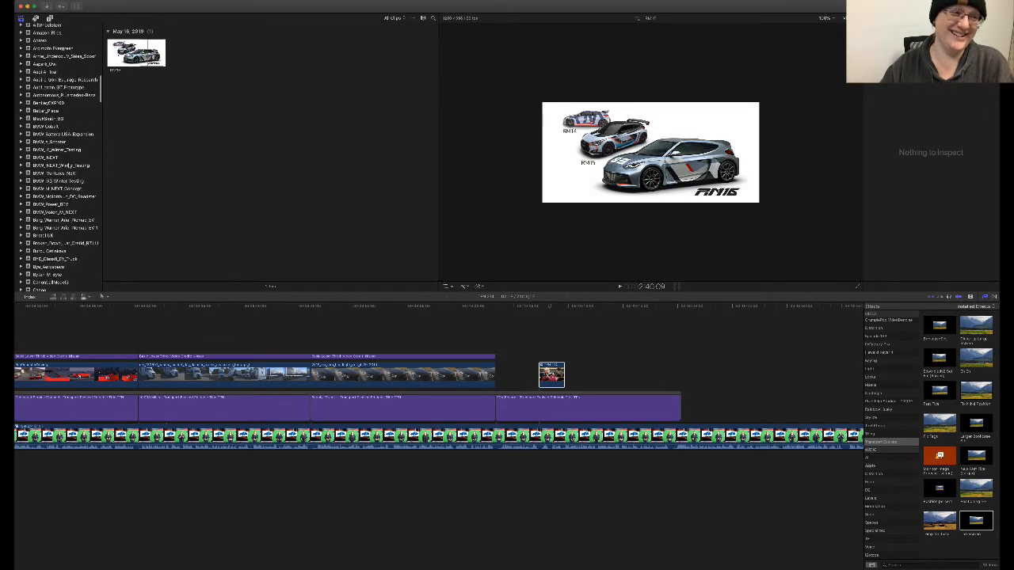
pyautogui.scroll(15, 69, 165)
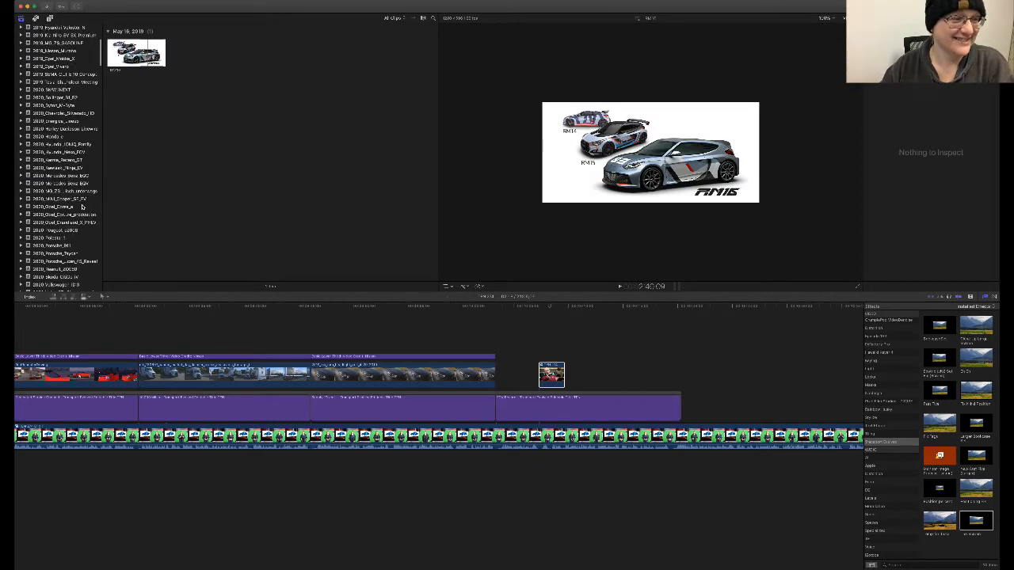
pyautogui.click(67, 143)
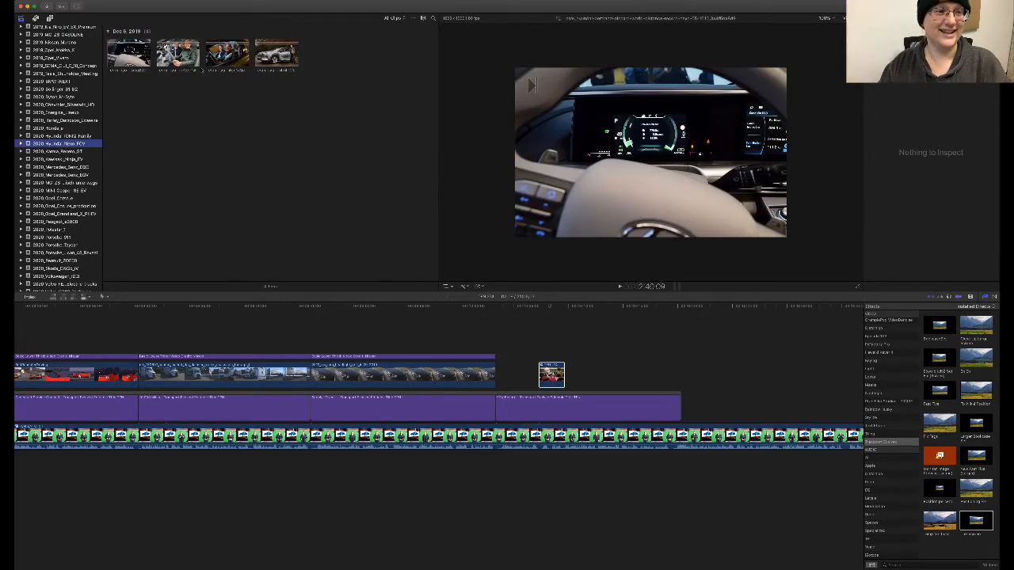
# - Add the photo of the two men inside the car before the Picard clip, trimmed to end where that clip begins at about 10:07
pyautogui.click(123, 57)
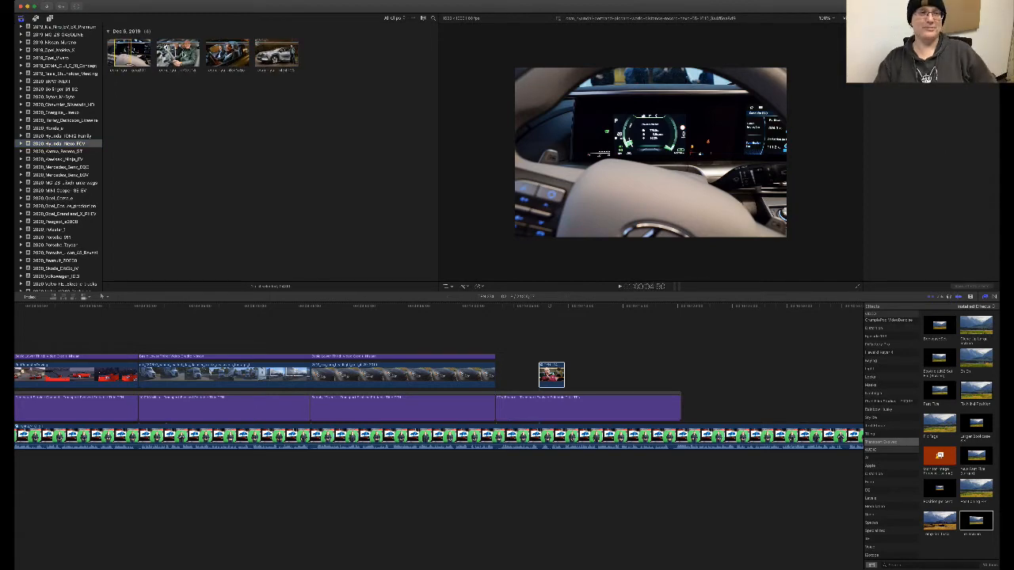
pyautogui.click(222, 54)
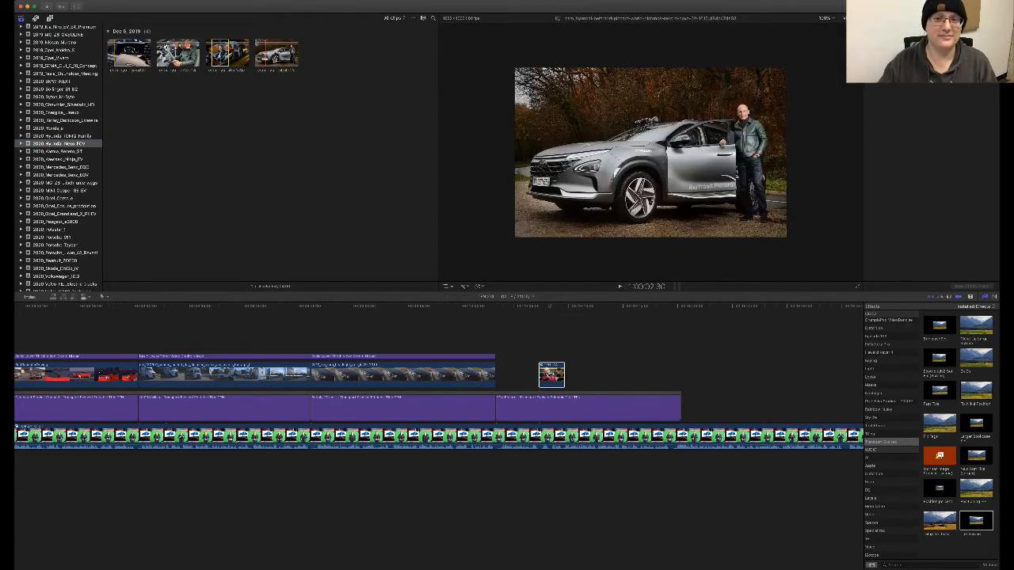
pyautogui.moveTo(218, 55); pyautogui.dragTo(503, 346)
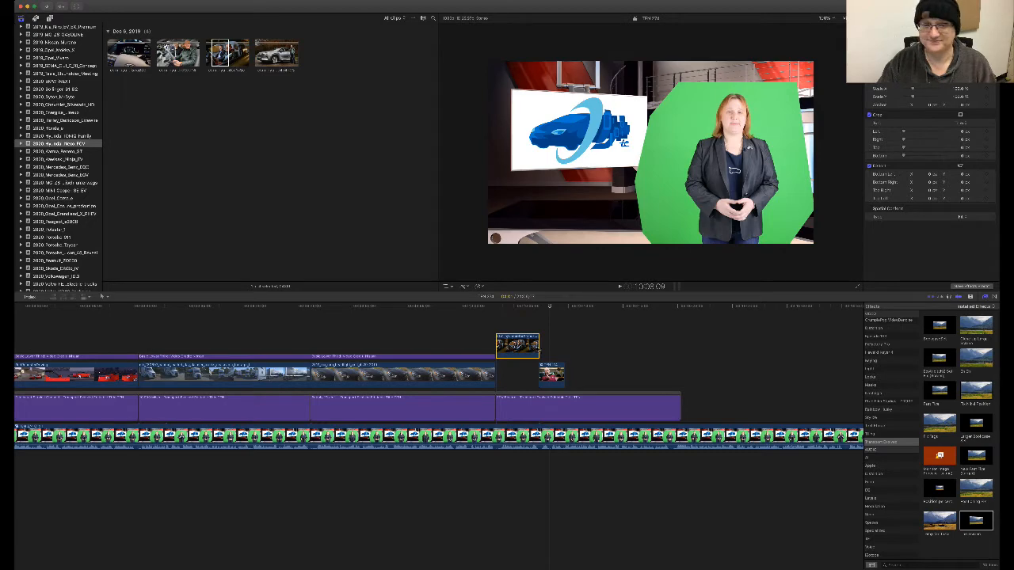
pyautogui.moveTo(538, 348); pyautogui.dragTo(535, 345)
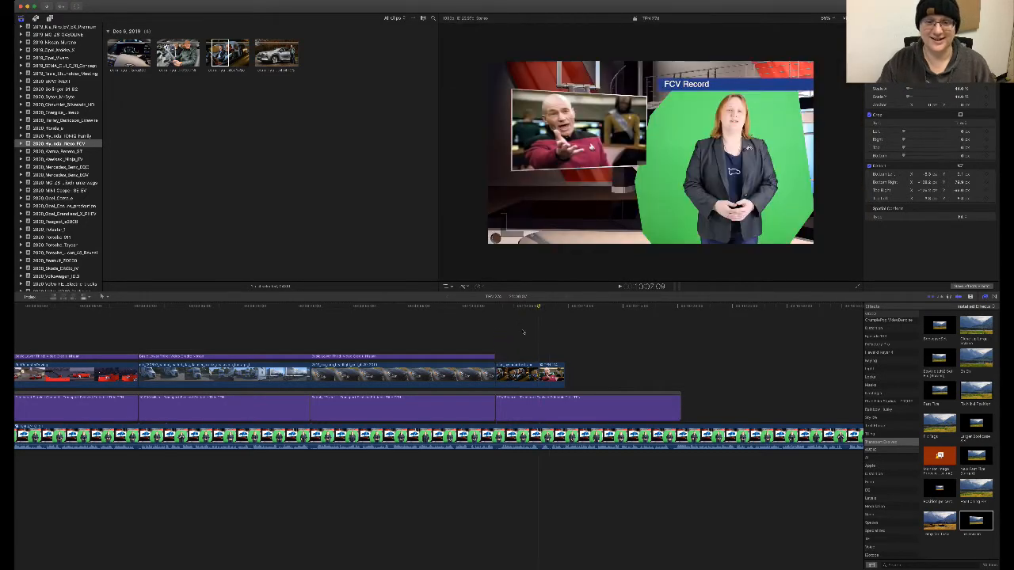
# - Crop the photo of the two men inside the car to fill the widescreen frame
pyautogui.click(500, 372)
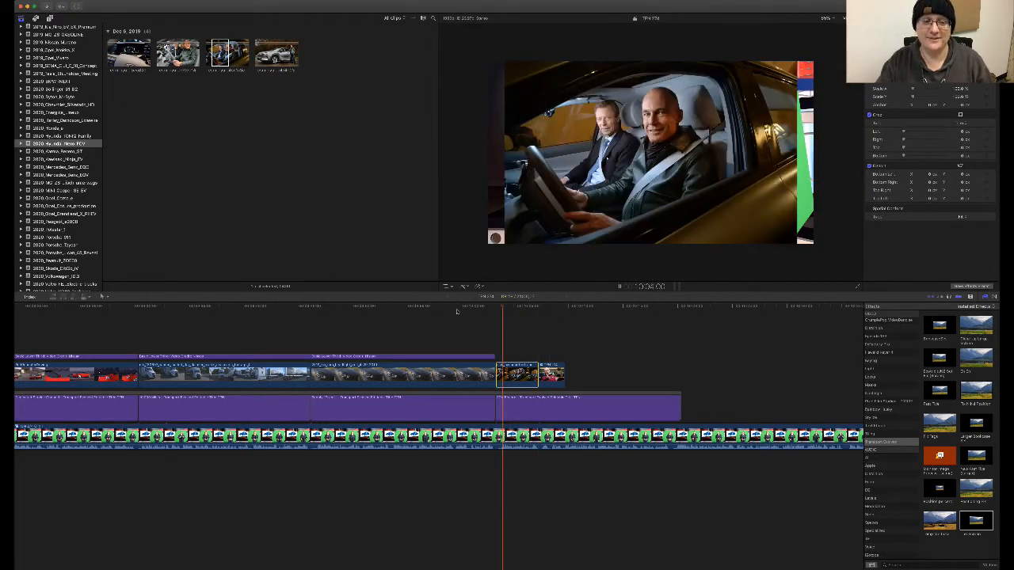
pyautogui.press('space')
pyautogui.press('space')
pyautogui.hotkey('shift', 'c')
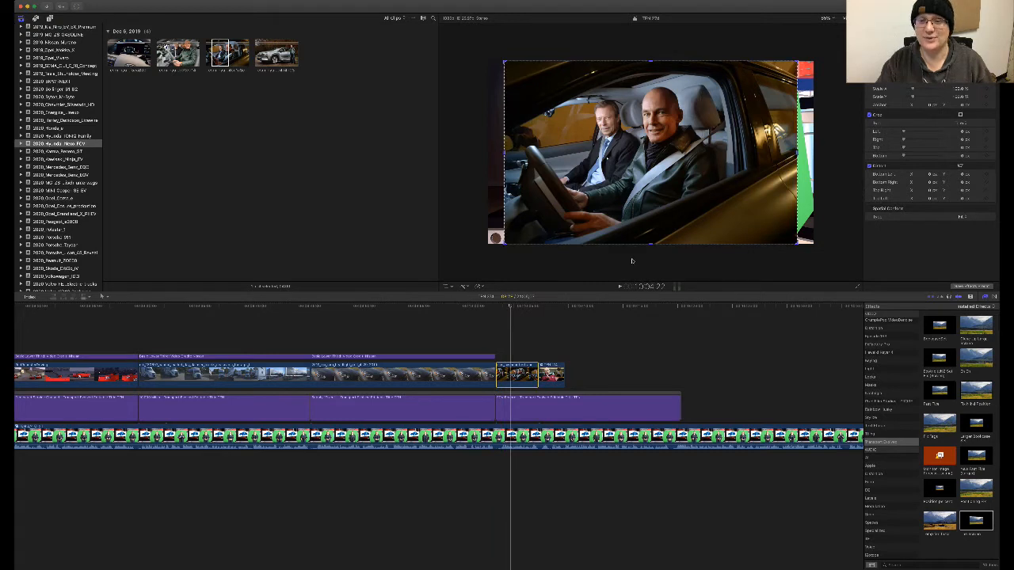
pyautogui.hotkey('shift', 'c')
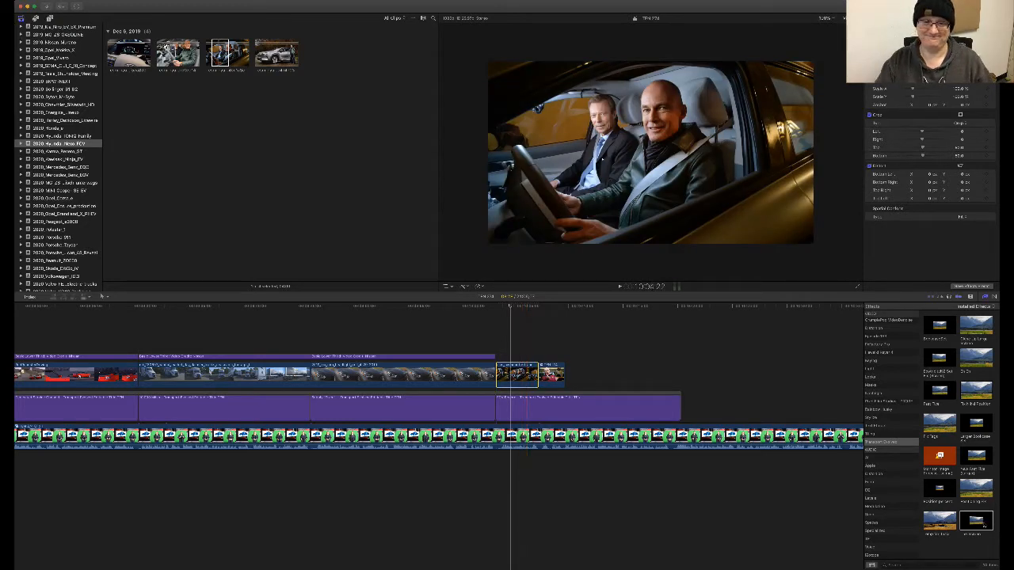
# - Make the in-car photo a compound clip and apply the Transport Evolved effect preset that fits it to the studio screen
pyautogui.press('Return')
pyautogui.moveTo(506, 372); pyautogui.dragTo(522, 371)
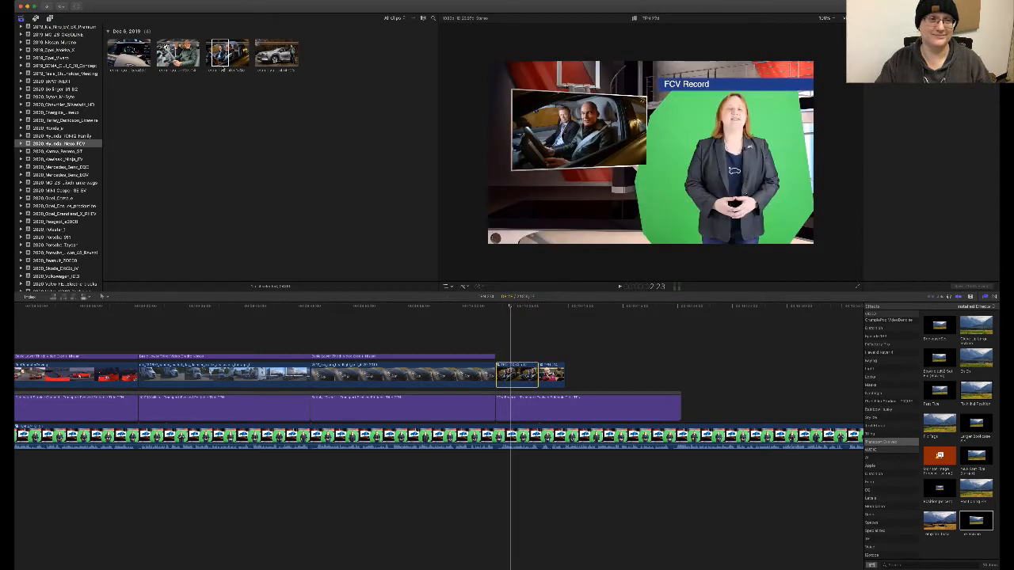
# - Add the photo of the man beside the car after the Picard clip and the dashboard photo at the title's end, extended to meet
pyautogui.click(175, 52)
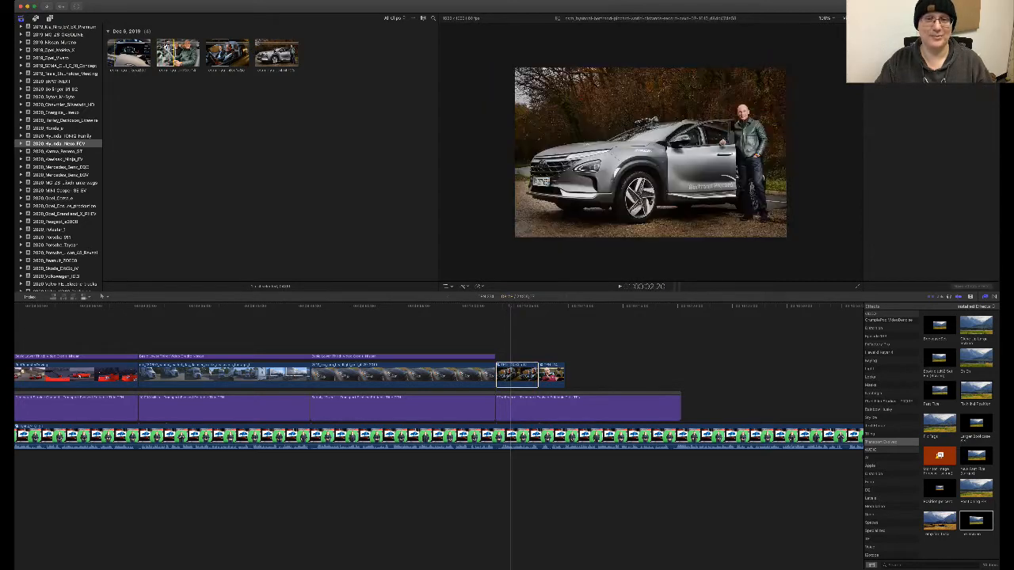
pyautogui.moveTo(277, 51); pyautogui.dragTo(569, 373)
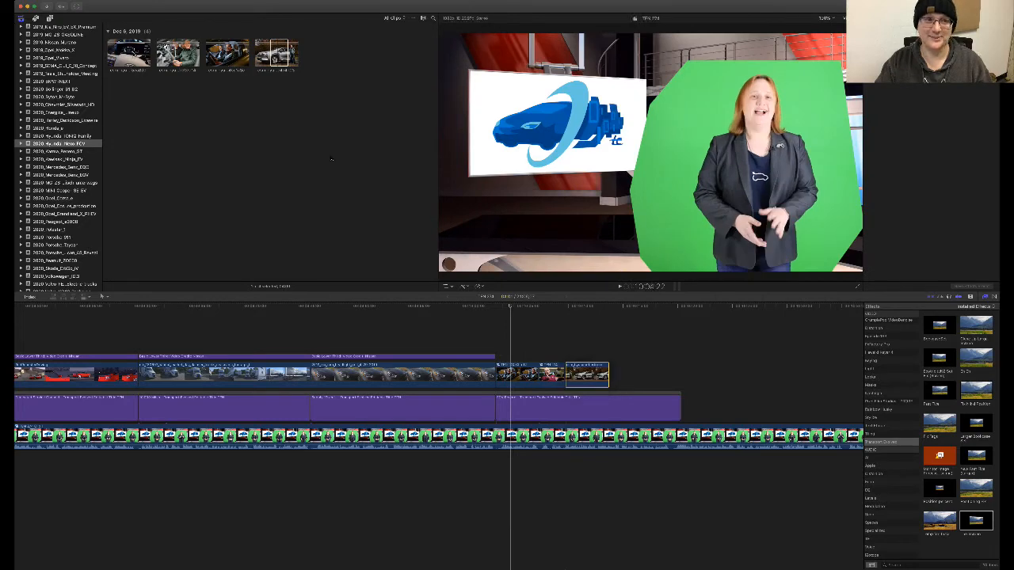
pyautogui.moveTo(129, 53); pyautogui.dragTo(619, 382)
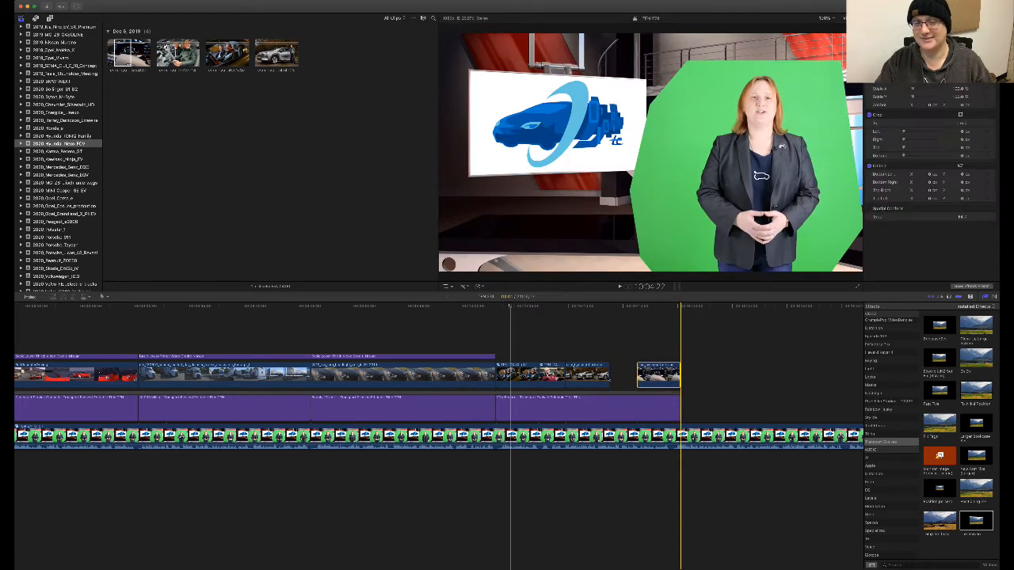
pyautogui.moveTo(607, 379); pyautogui.dragTo(623, 383)
# - Crop the photo of the man standing beside the car to fill the widescreen frame
pyautogui.click(602, 371)
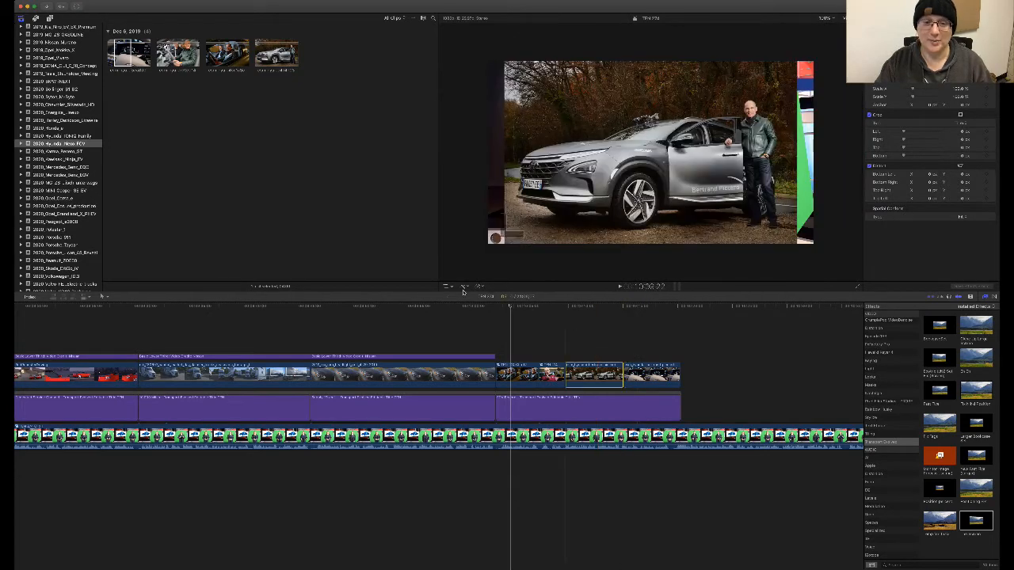
pyautogui.click(593, 308)
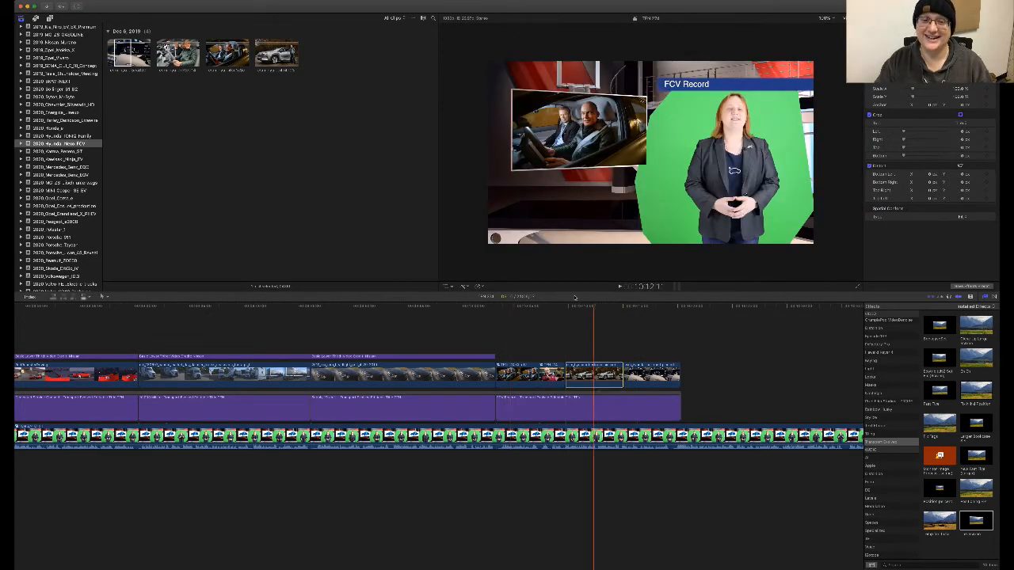
pyautogui.click(645, 276)
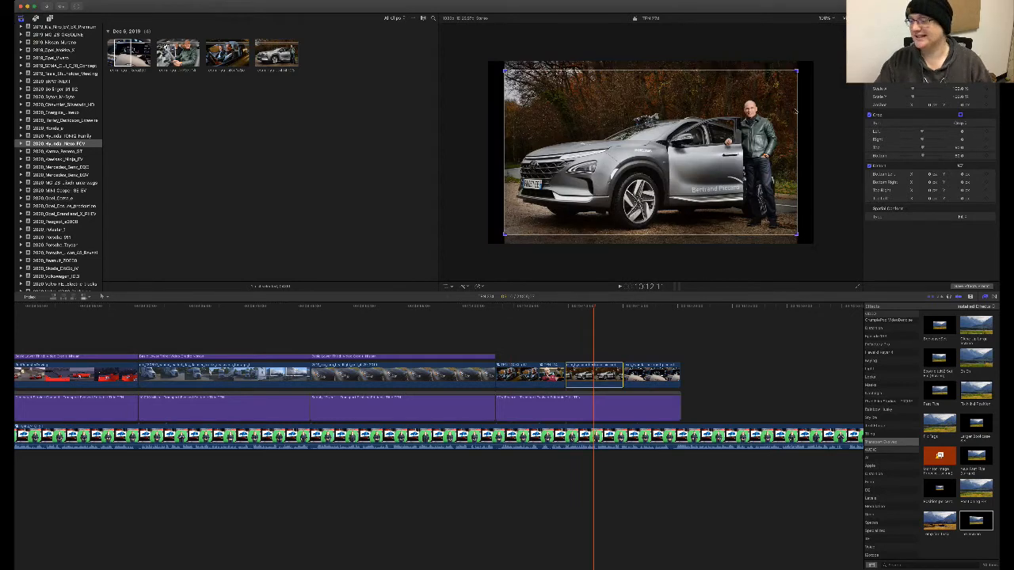
# - Crop the dashboard photo at the end of the FCV Record segment to fill the widescreen frame
pyautogui.click(651, 373)
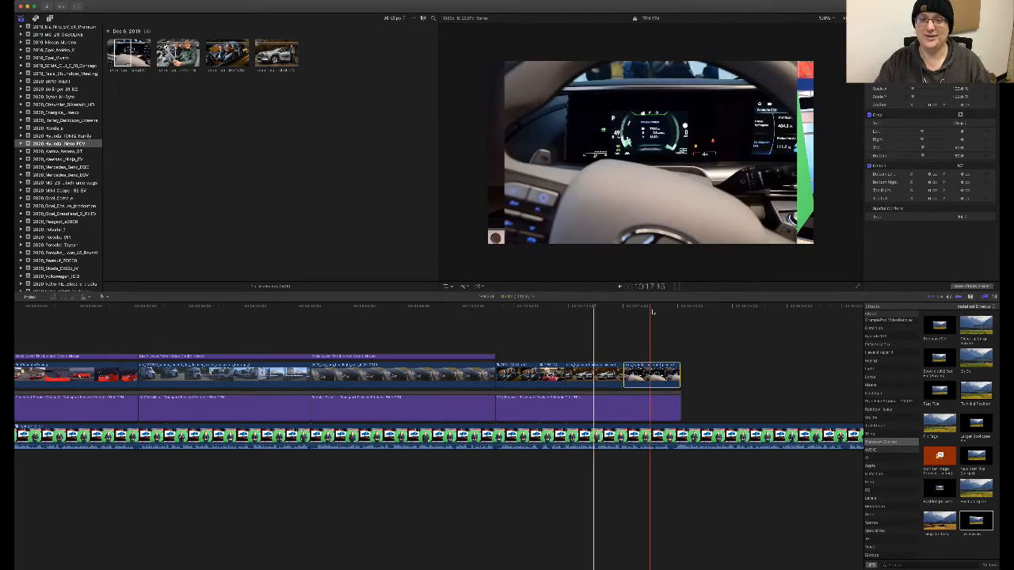
pyautogui.click(651, 312)
pyautogui.click(447, 286)
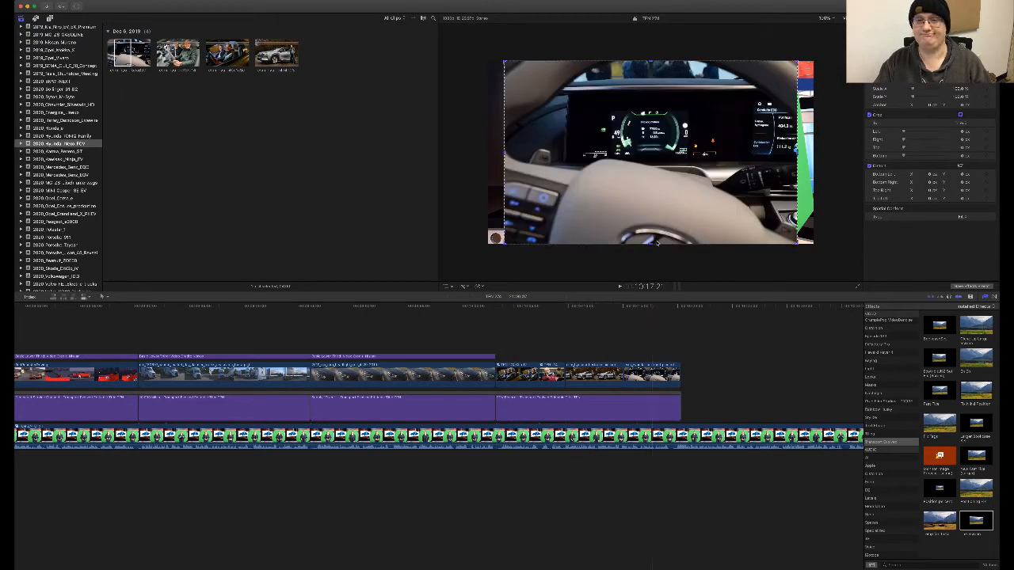
pyautogui.click(843, 31)
# - Combine the beside-car and dashboard photos into a compound clip and apply the Transport Evolved effect preset that fits it to the studio screen
pyautogui.click(652, 374)
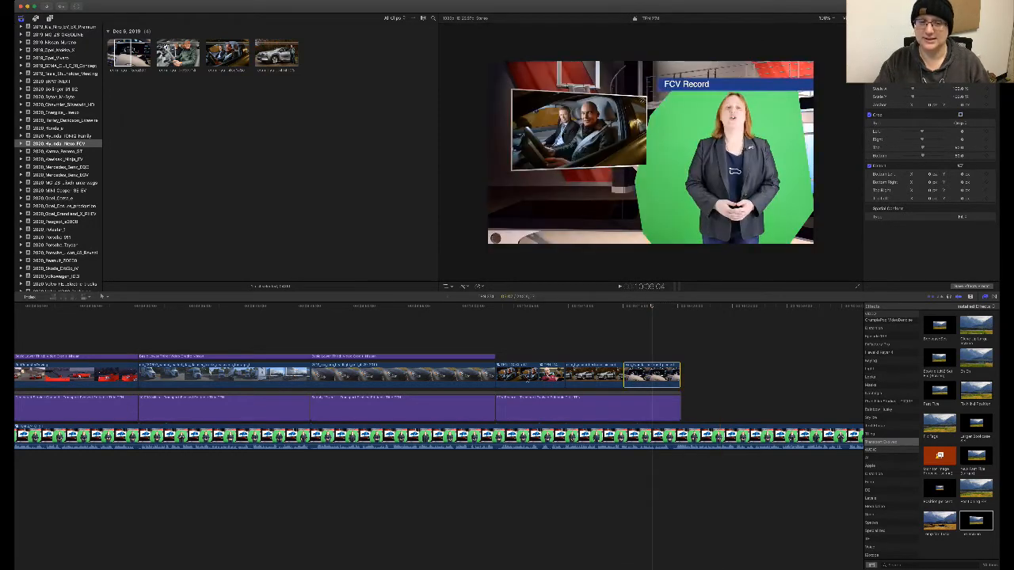
pyautogui.keyDown('shift'); pyautogui.click(527, 380); pyautogui.keyUp('shift')
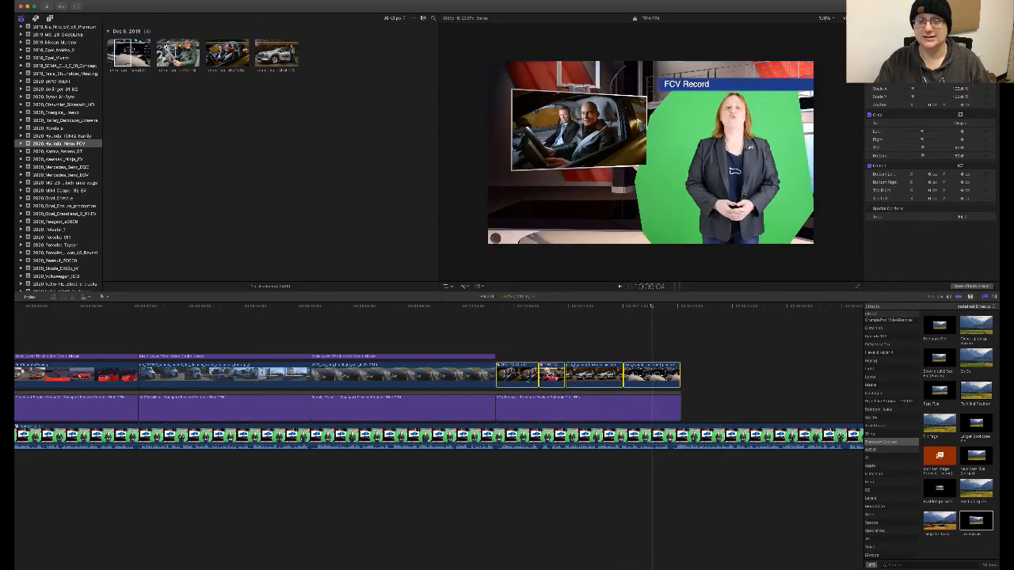
pyautogui.click(650, 367)
pyautogui.keyDown('shift'); pyautogui.click(603, 371); pyautogui.keyUp('shift')
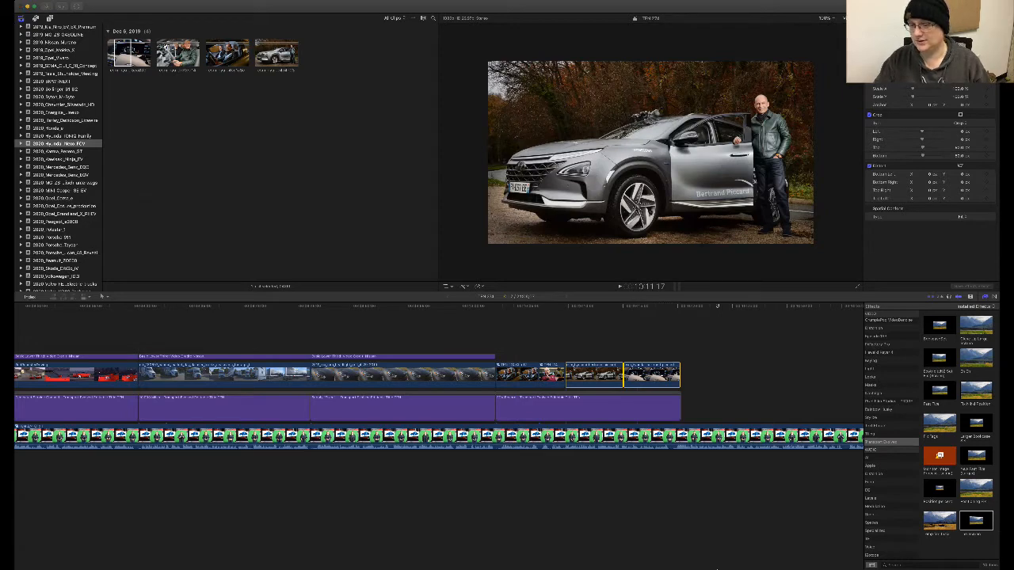
pyautogui.hotkey('alt', 'g')
pyautogui.press('Return')
pyautogui.moveTo(975, 520); pyautogui.dragTo(617, 373)
# - Copy the lower-third credit title over the FCV Record B-roll, match its end to the clips and update the credit text
pyautogui.click(489, 356)
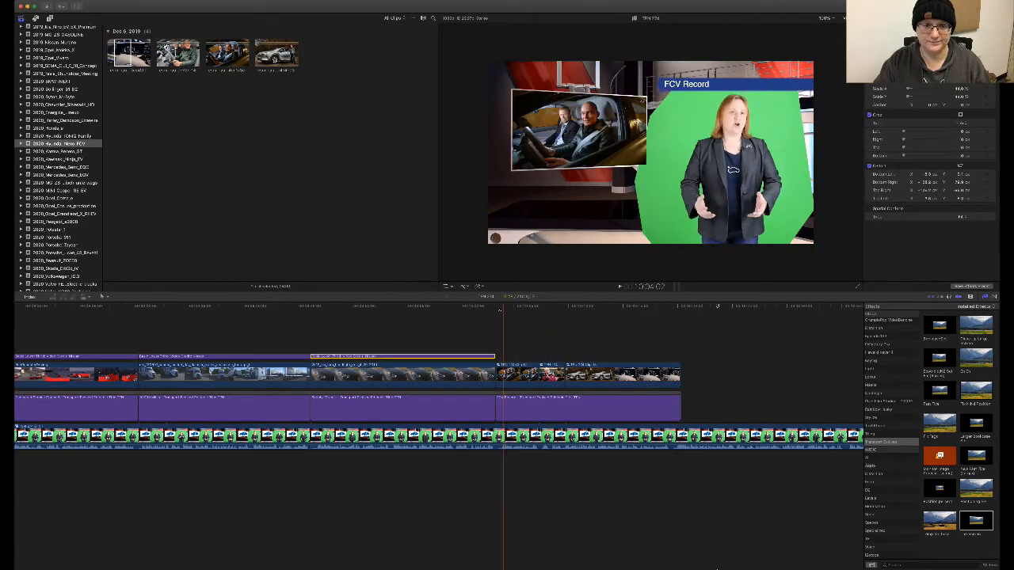
pyautogui.click(679, 357)
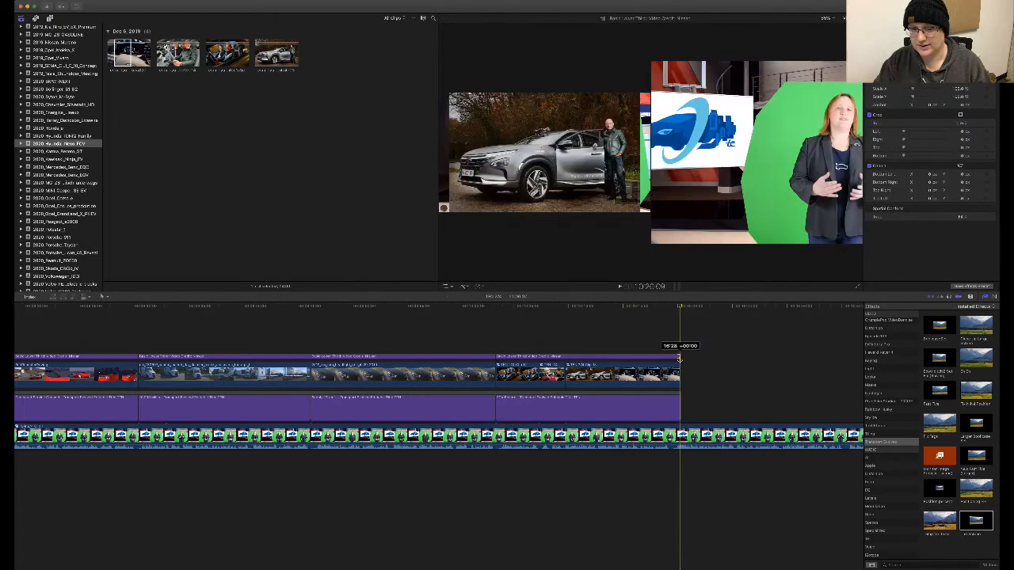
pyautogui.click(675, 357)
pyautogui.doubleClick(652, 356)
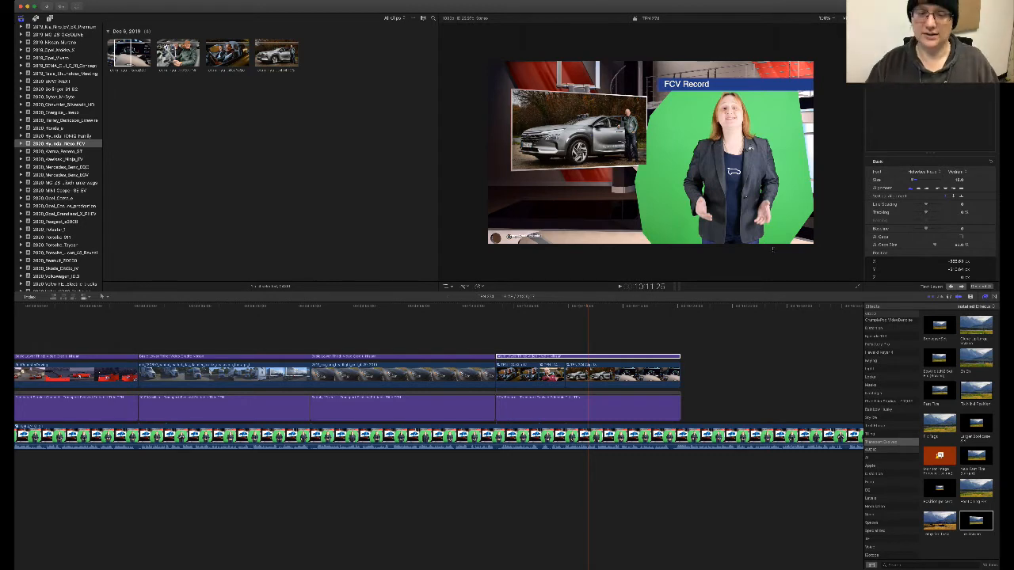
# - Split the new credit title at the start and end of the Picard clip
pyautogui.click(542, 311)
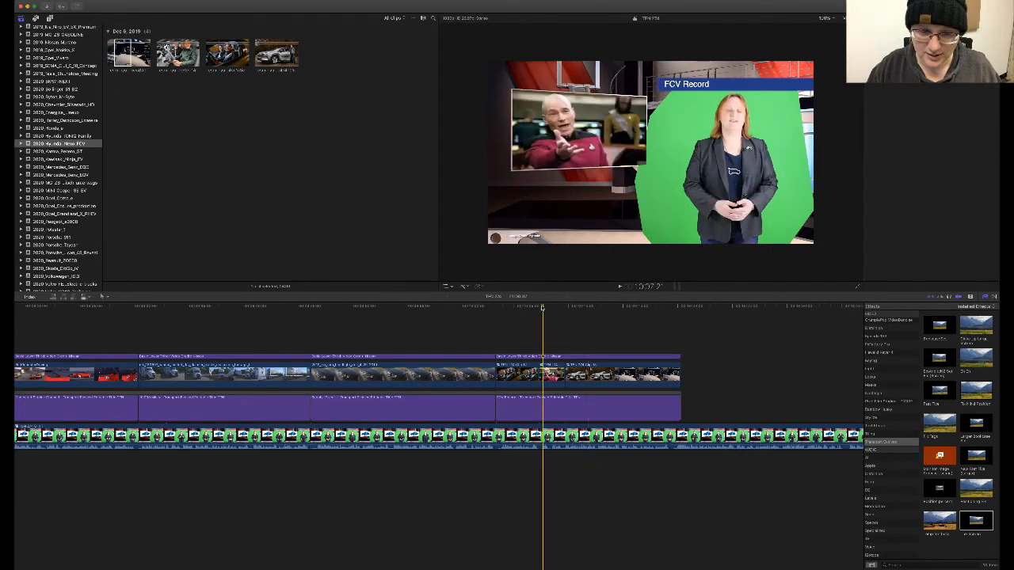
pyautogui.click(540, 358)
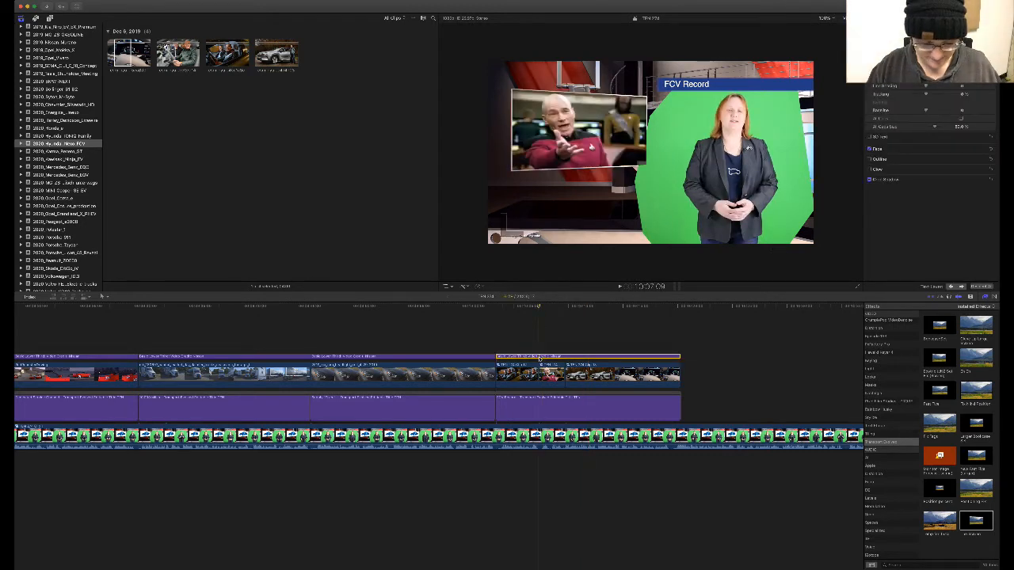
pyautogui.press('super+b')
pyautogui.click(561, 339)
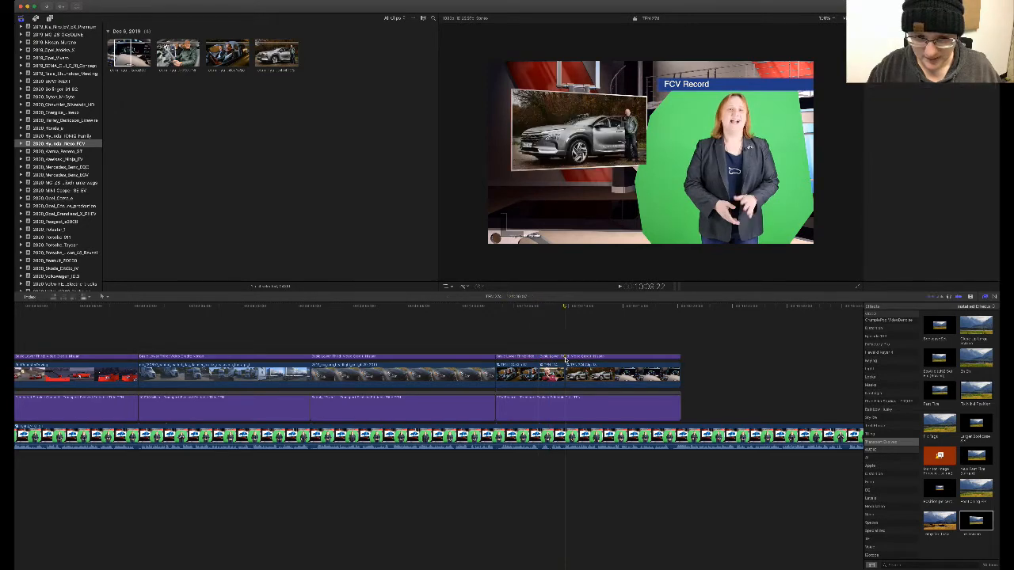
pyautogui.click(565, 359)
pyautogui.press('super+b')
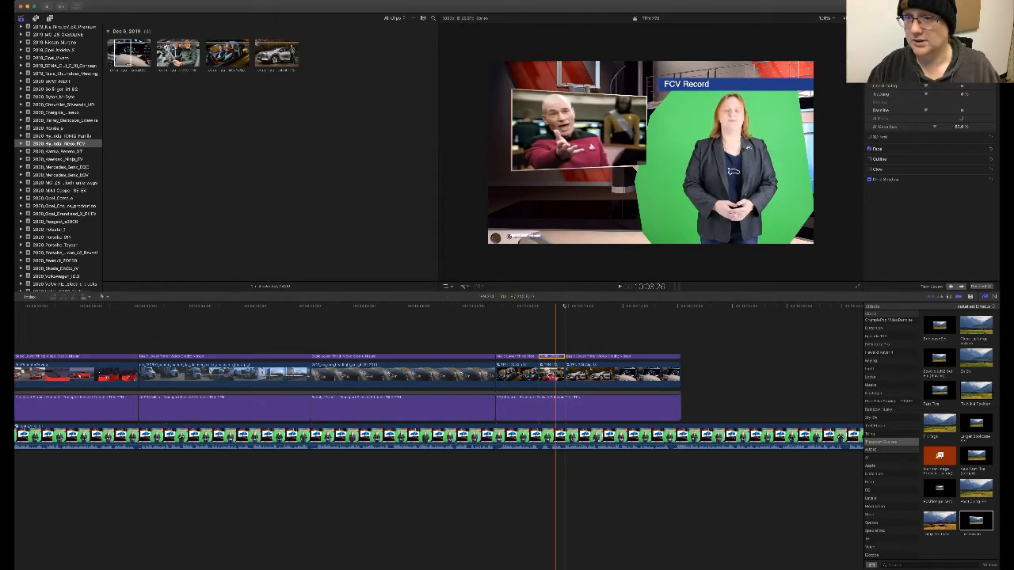
# - Edit the credit text on the title section above the Picard clip
pyautogui.click(552, 358)
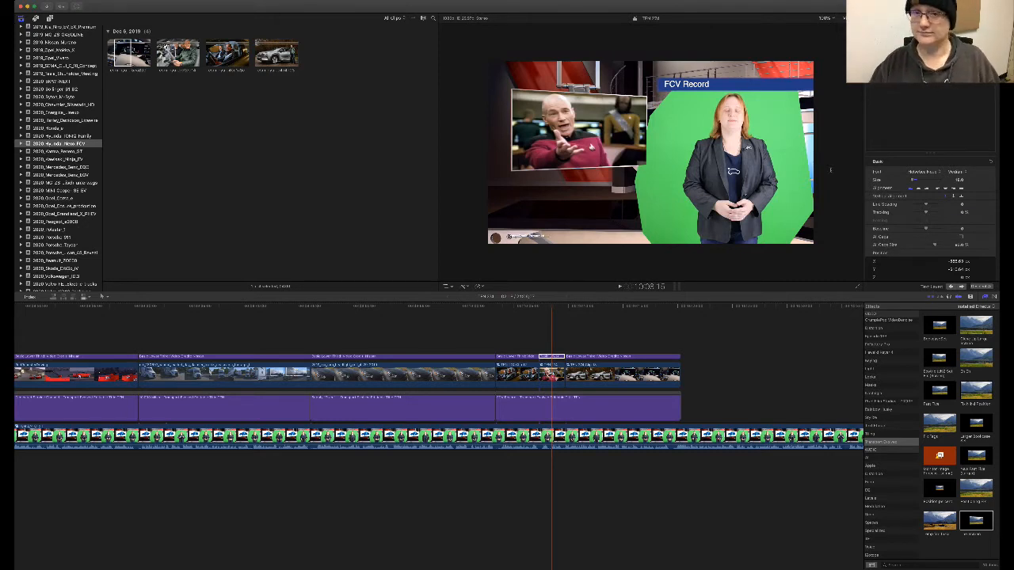
pyautogui.click(521, 339)
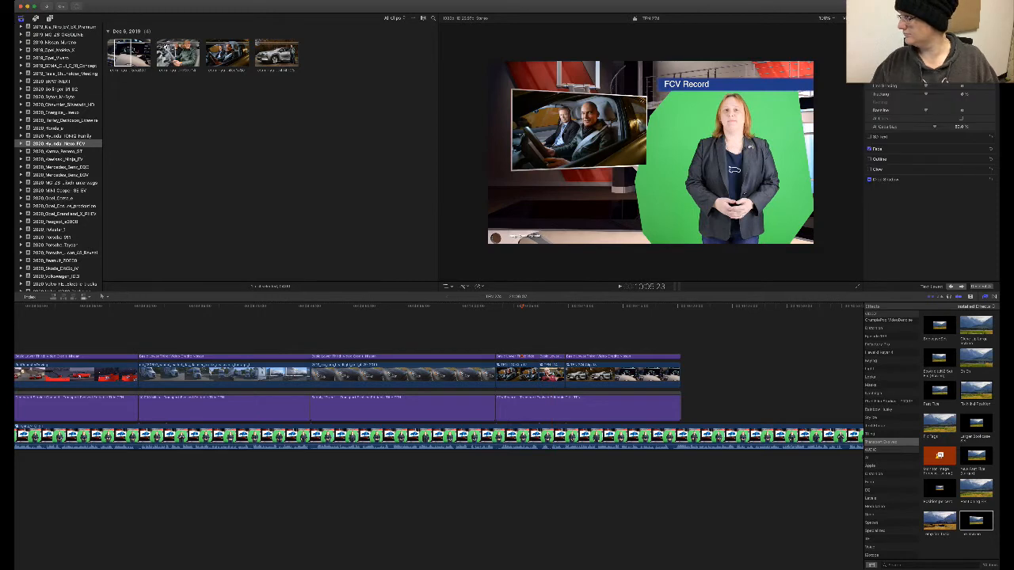
pyautogui.press('super+Tab')
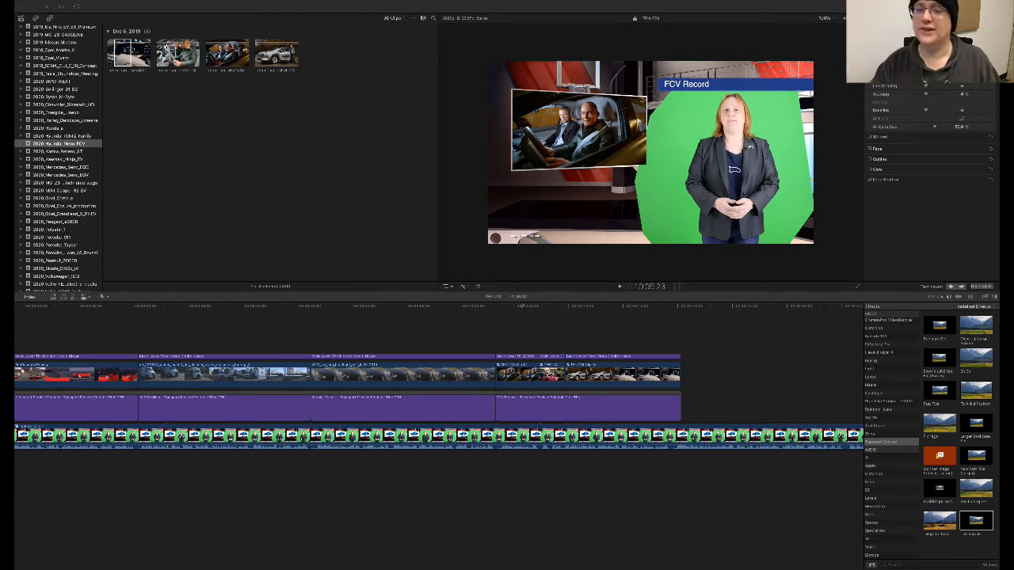
# - Open the Picard compound clip to examine its picture, and return to the episode timeline
pyautogui.click(548, 311)
pyautogui.click(552, 375)
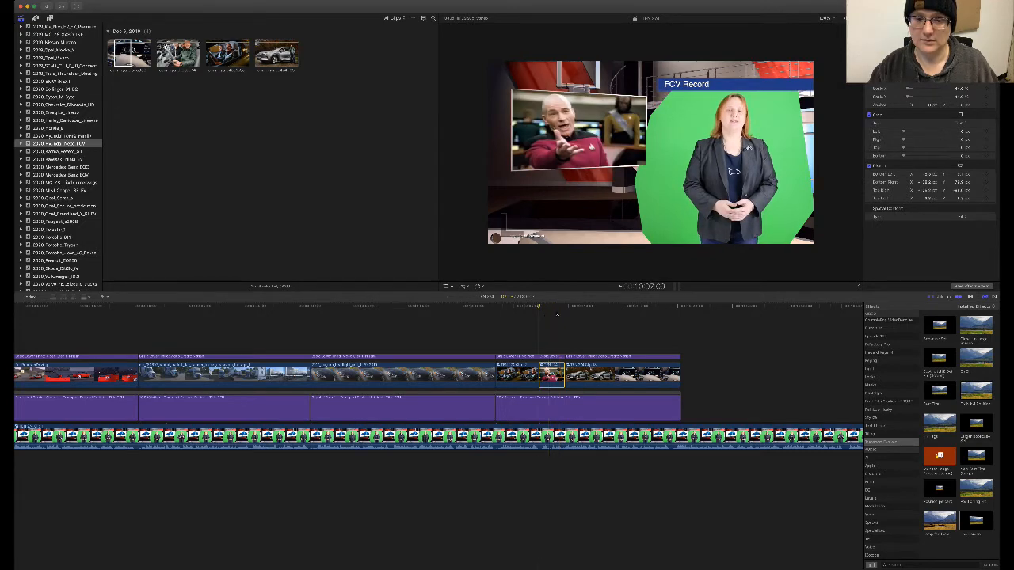
pyautogui.doubleClick(550, 376)
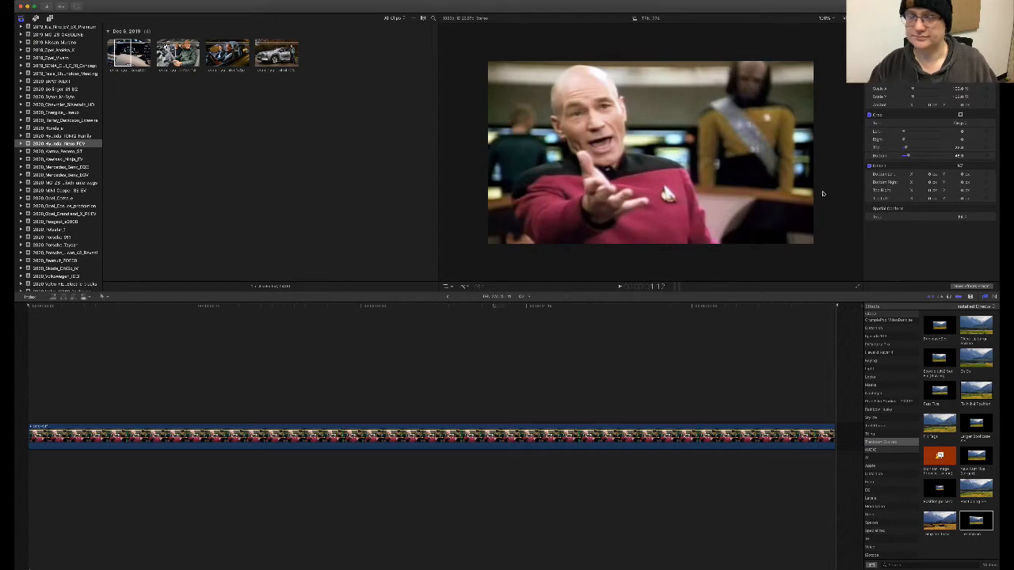
pyautogui.click(448, 297)
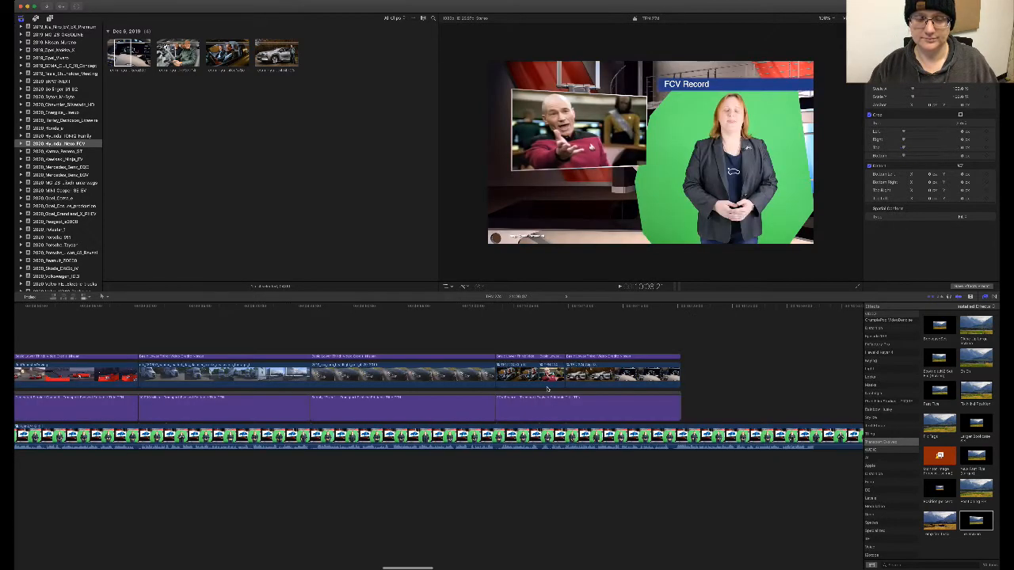
# - Revise the source credit on the title section above the Picard clip
pyautogui.click(552, 357)
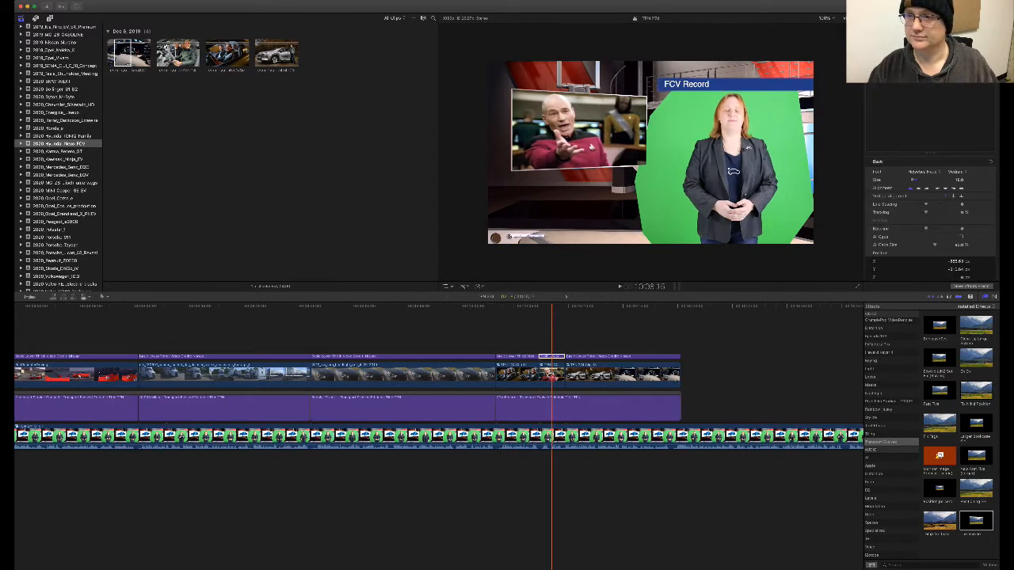
pyautogui.click(528, 236)
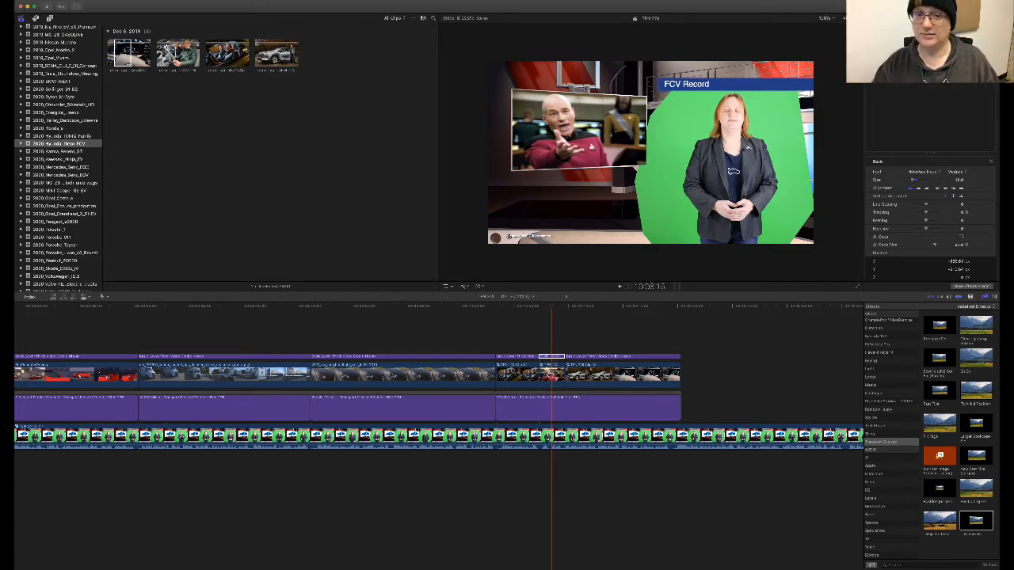
pyautogui.click(539, 322)
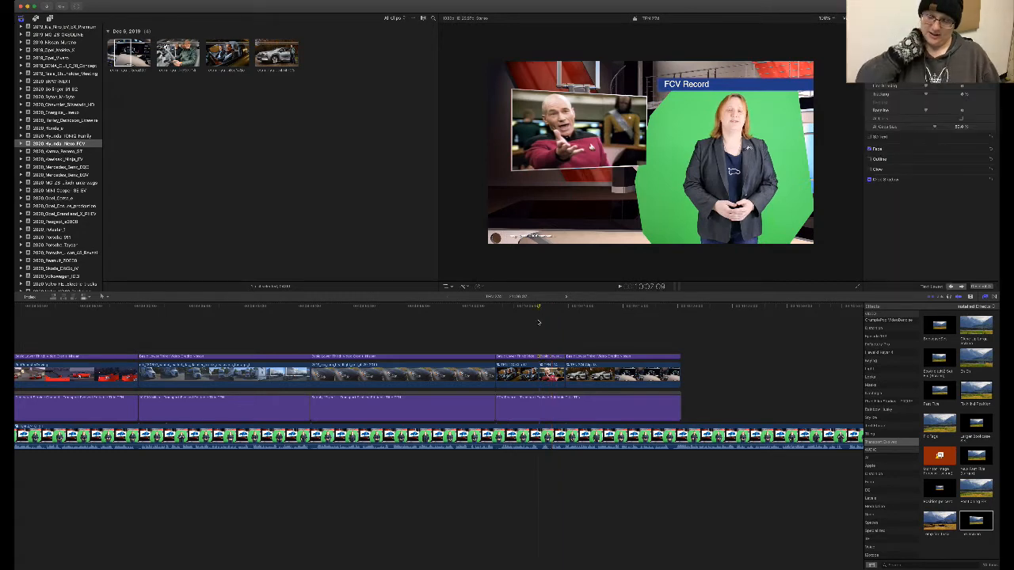
# - Copy the FCV Record title and paste it directly after the original in the timeline
pyautogui.hscroll(1, 539, 323)
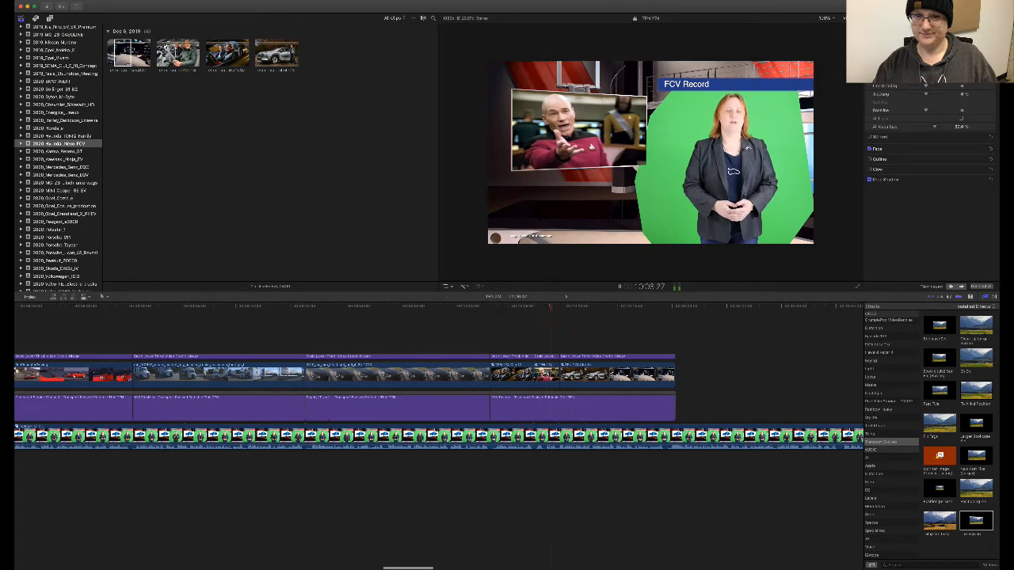
pyautogui.hscroll(3, 633, 405)
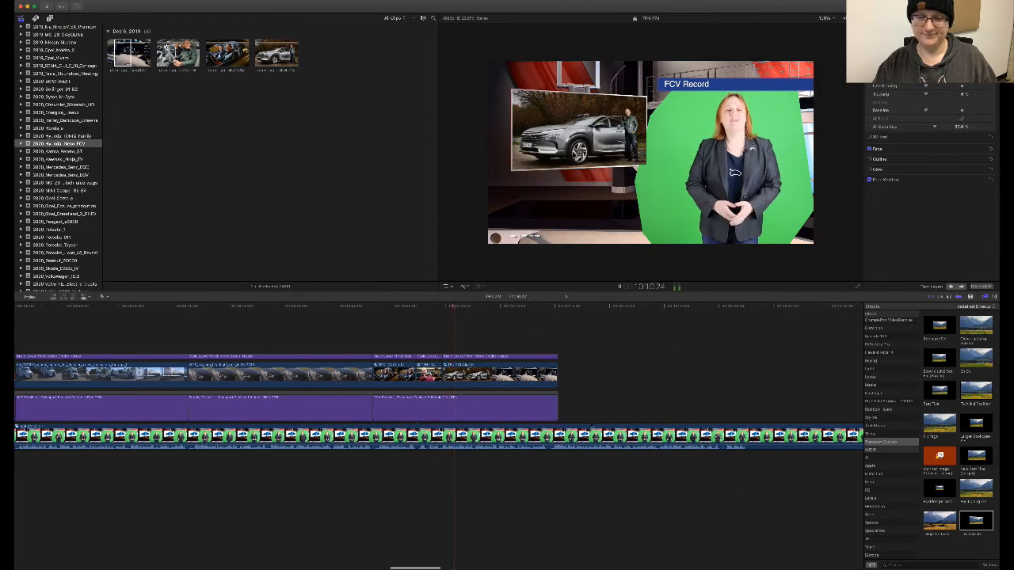
pyautogui.click(548, 406)
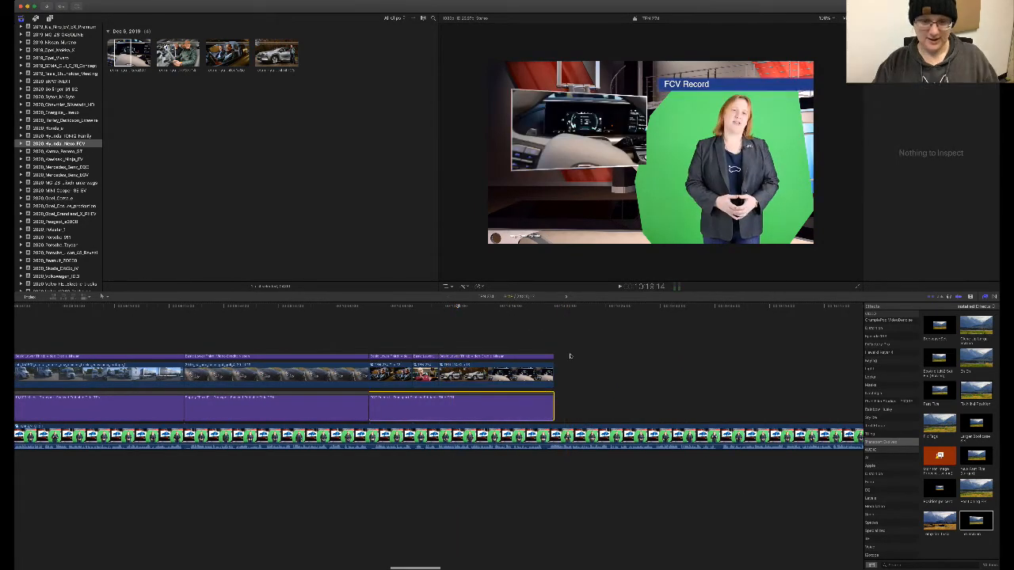
pyautogui.click(559, 323)
pyautogui.press('super+v')
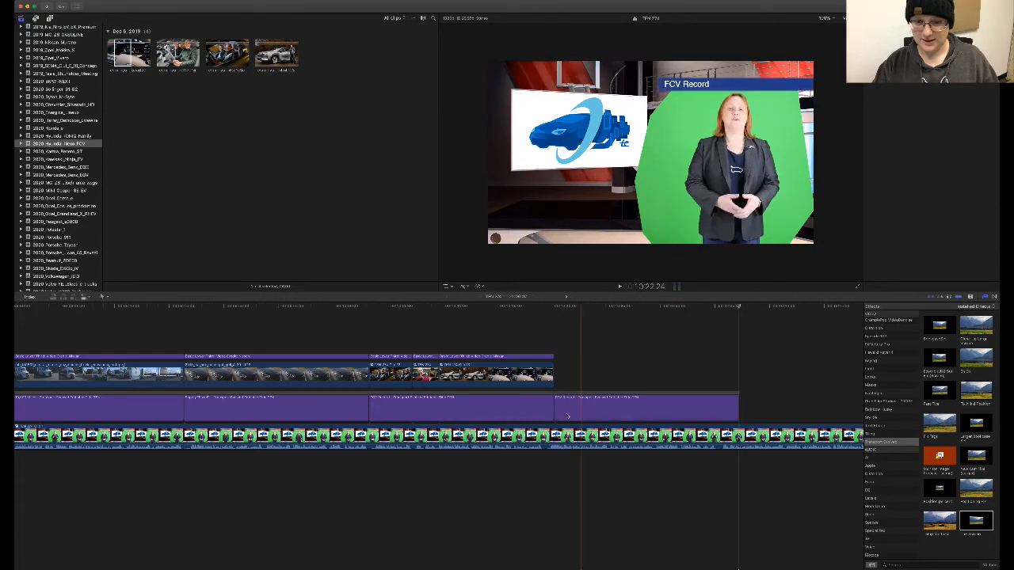
# - Shorten the FCV Record title, the last B-roll clip and its credit to end together where the narration finishes
pyautogui.press('space')
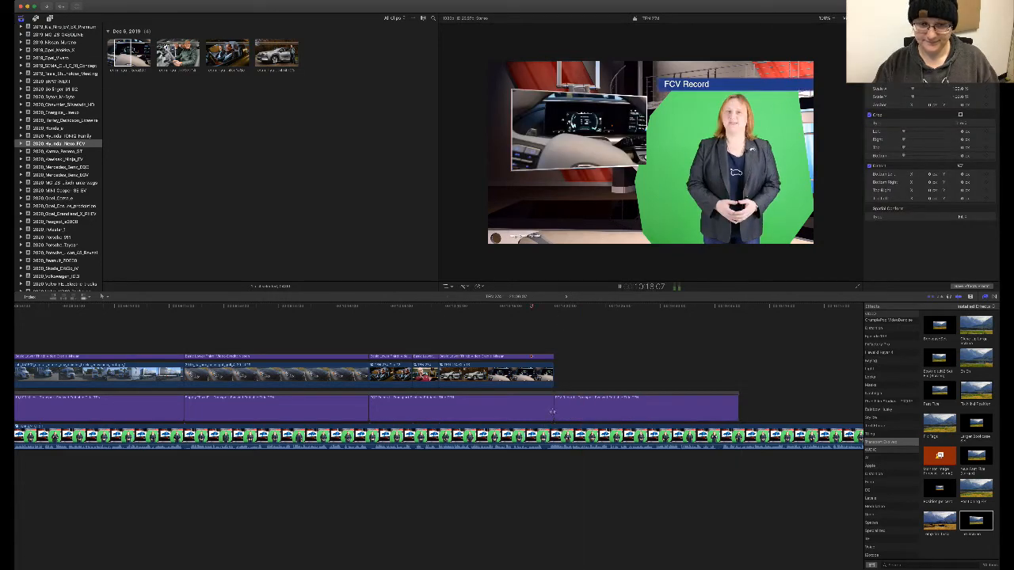
pyautogui.moveTo(551, 411); pyautogui.dragTo(543, 409)
pyautogui.moveTo(552, 371); pyautogui.dragTo(544, 355)
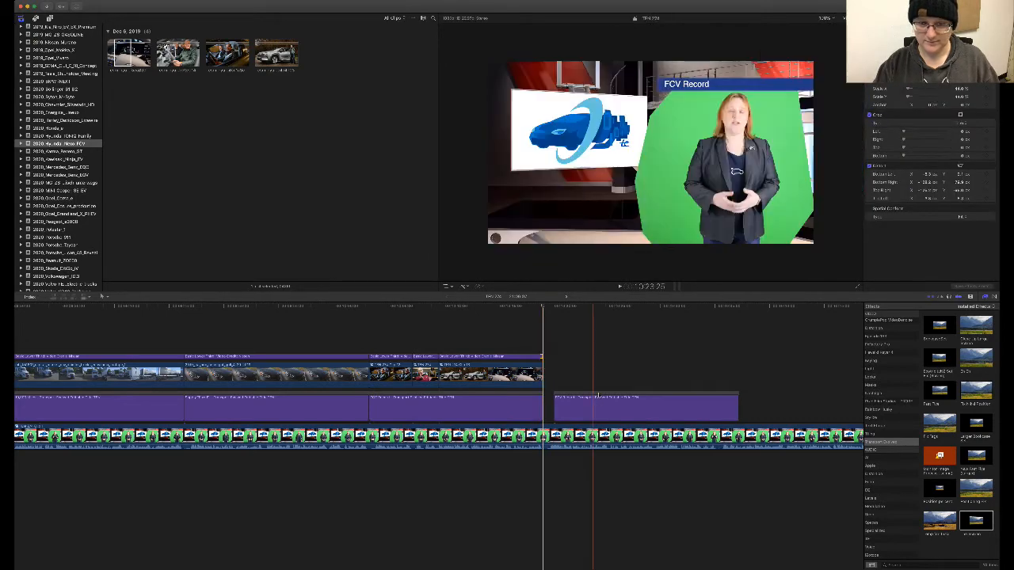
# - Move the copied title up against the shortened FCV Record segment and change its text to "From $40,000"
pyautogui.moveTo(595, 395); pyautogui.dragTo(586, 396)
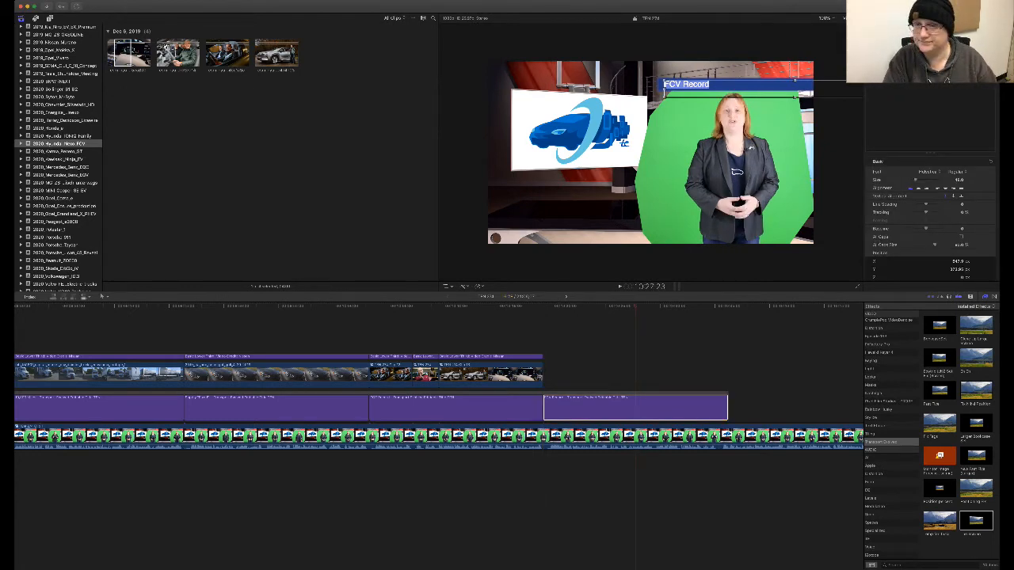
pyautogui.write('From $40,')
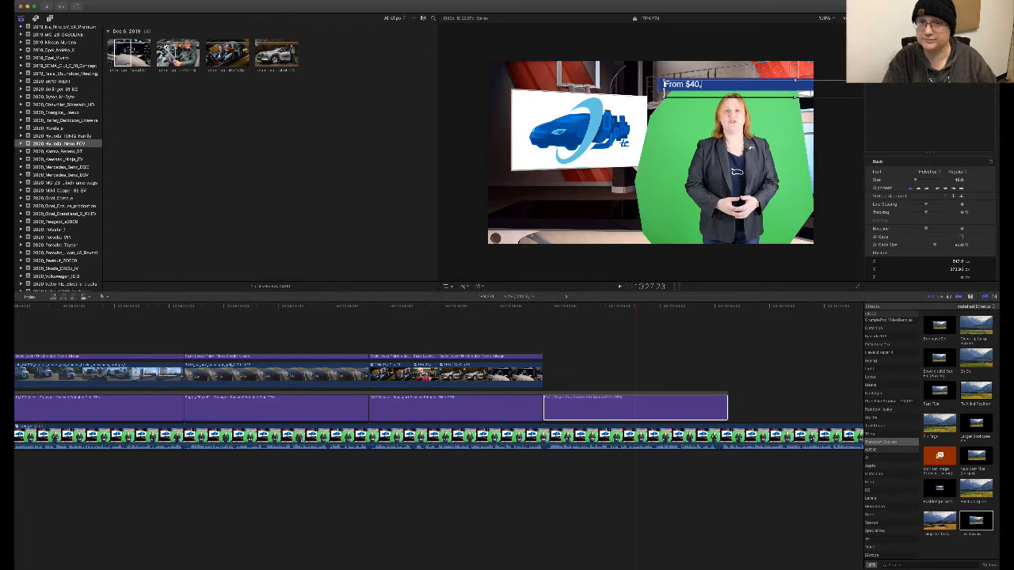
pyautogui.write('000')
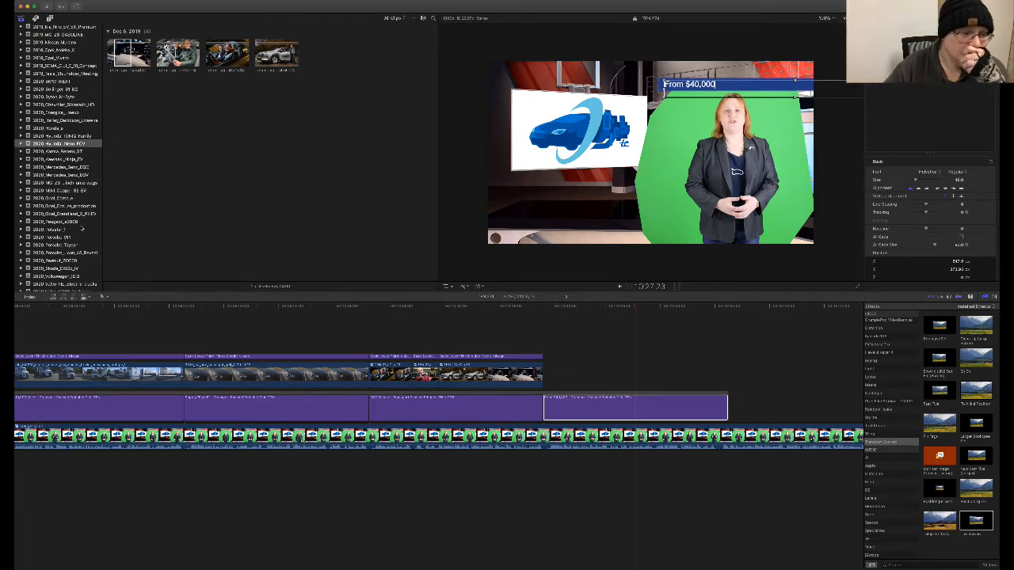
# - Find the Volkswagen ID4 event in the library and add its blue-lit video clip to the timeline
pyautogui.scroll(-10, 82, 228)
pyautogui.scroll(6, 82, 228)
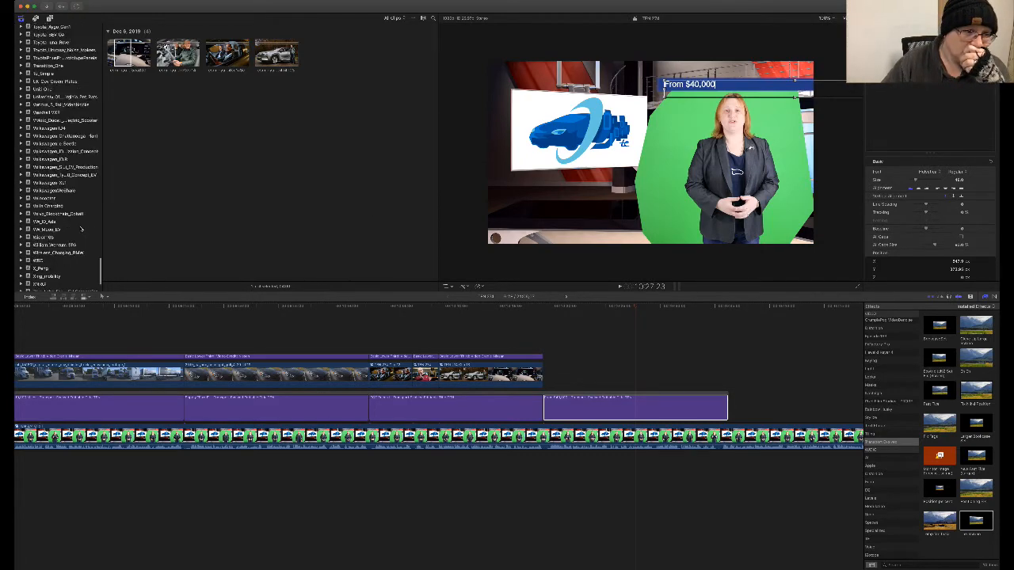
pyautogui.click(60, 169)
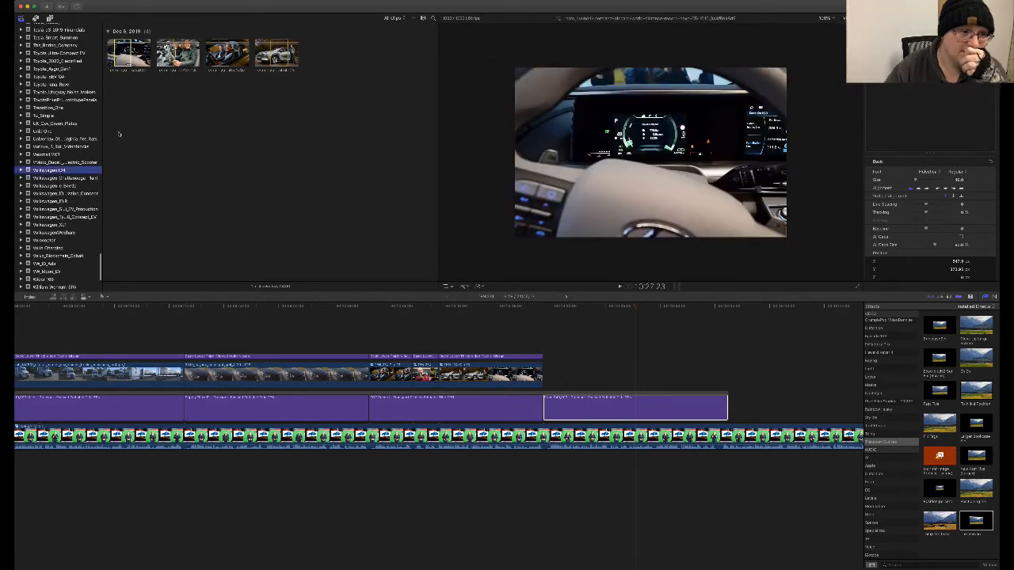
pyautogui.moveTo(128, 99); pyautogui.dragTo(433, 342)
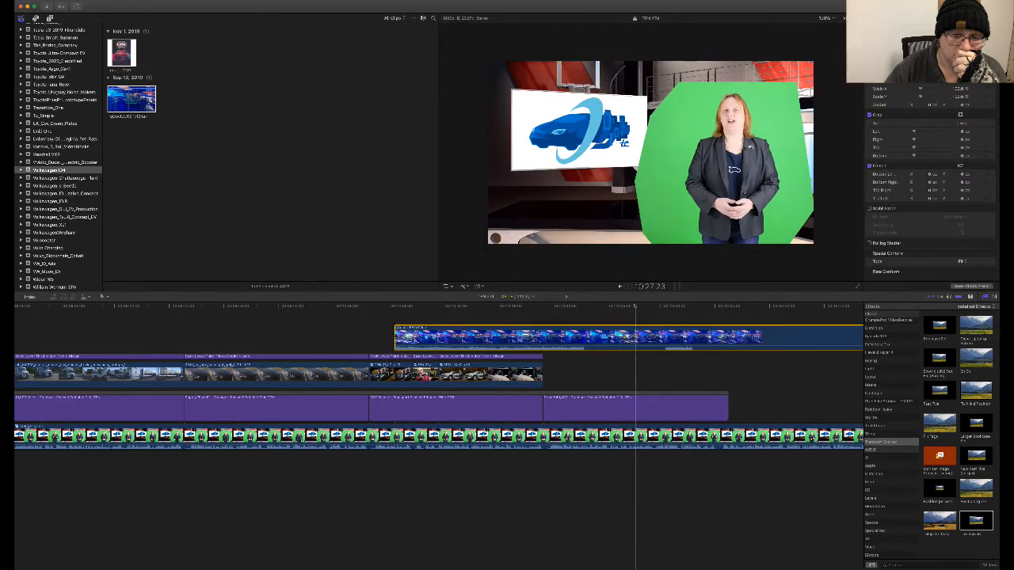
# - Place the Volkswagen clip directly after the FCV Record B-roll and trim it to the end of the "From $40,000" title
pyautogui.moveTo(397, 338); pyautogui.dragTo(769, 380)
pyautogui.hscroll(4, 629, 388)
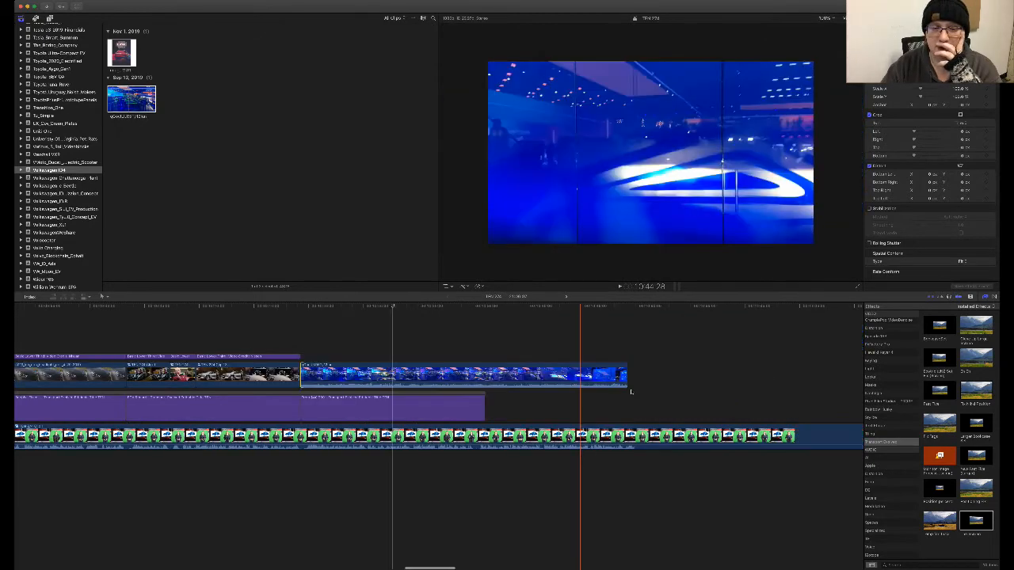
pyautogui.moveTo(577, 377); pyautogui.dragTo(420, 380)
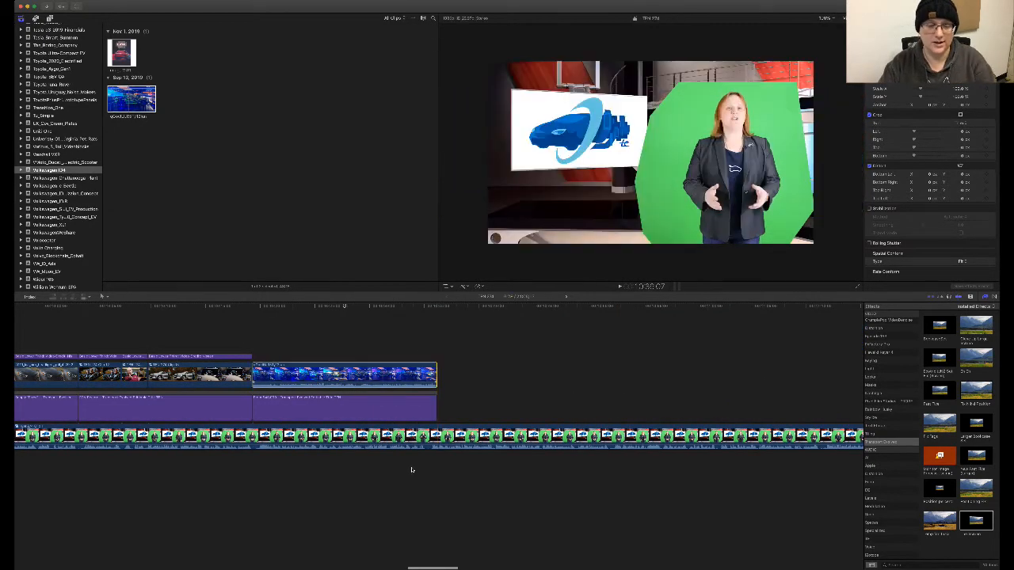
# - Detach the audio from the Volkswagen clip and delete it, keeping only the video
pyautogui.hotkey('ctrl', 'shift', 's')
pyautogui.click(414, 460)
pyautogui.press('Delete')
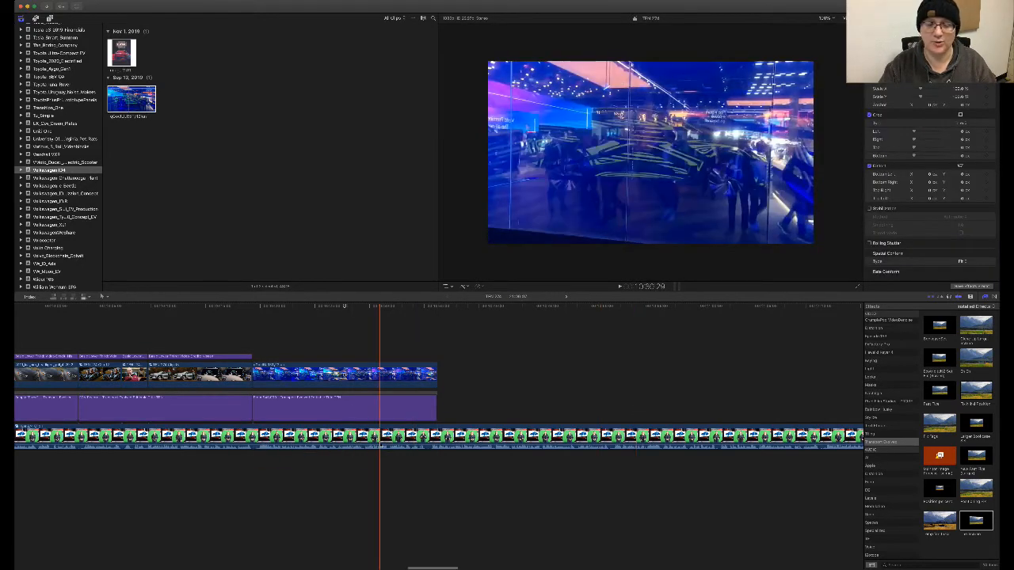
pyautogui.hscroll(1, 381, 445)
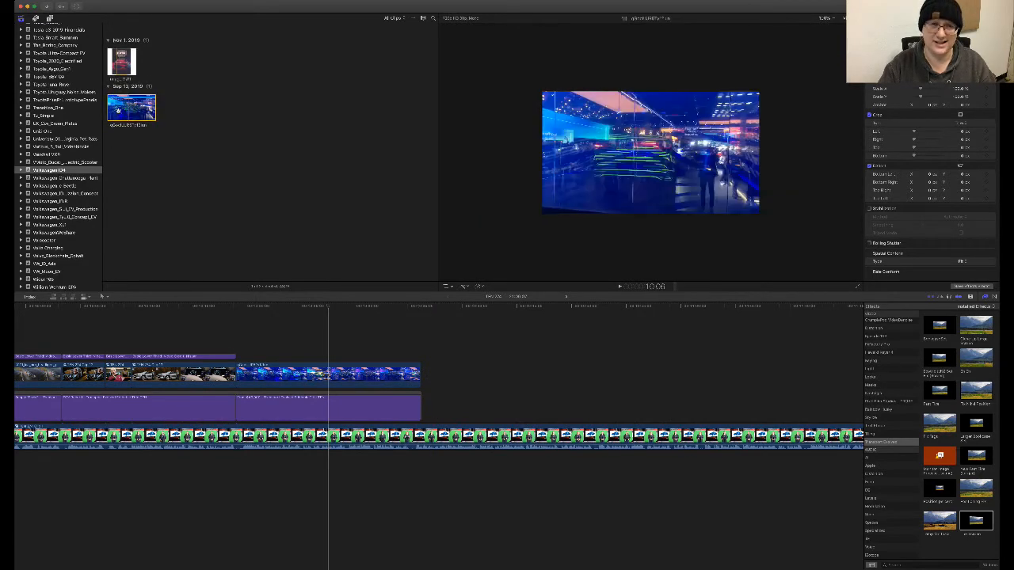
pyautogui.click(346, 370)
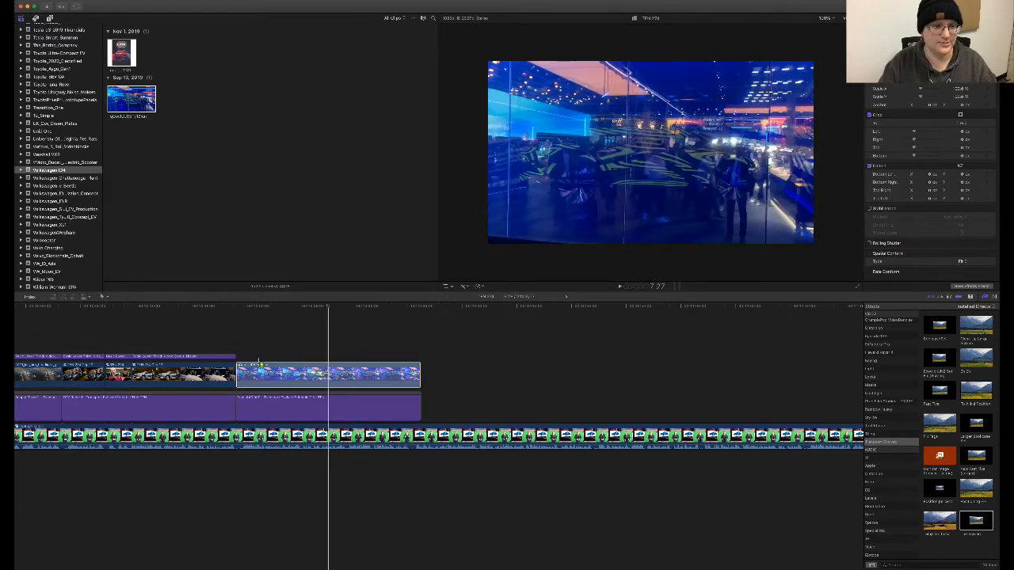
# - Copy an earlier B-roll credit, paste it above the Volkswagen clip from its start, and open its text for editing
pyautogui.click(228, 357)
pyautogui.hscroll(-5, 258, 343)
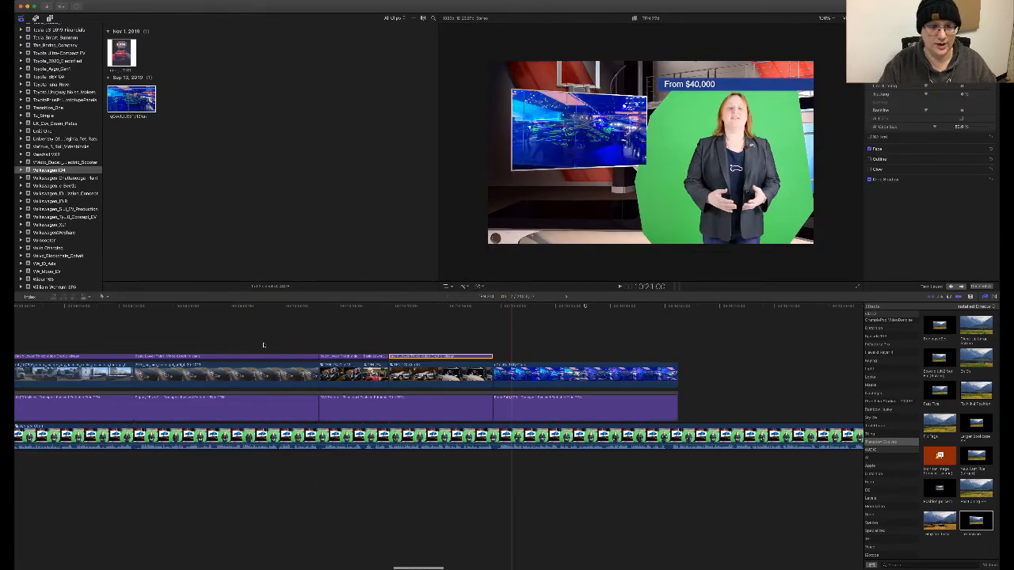
pyautogui.click(260, 356)
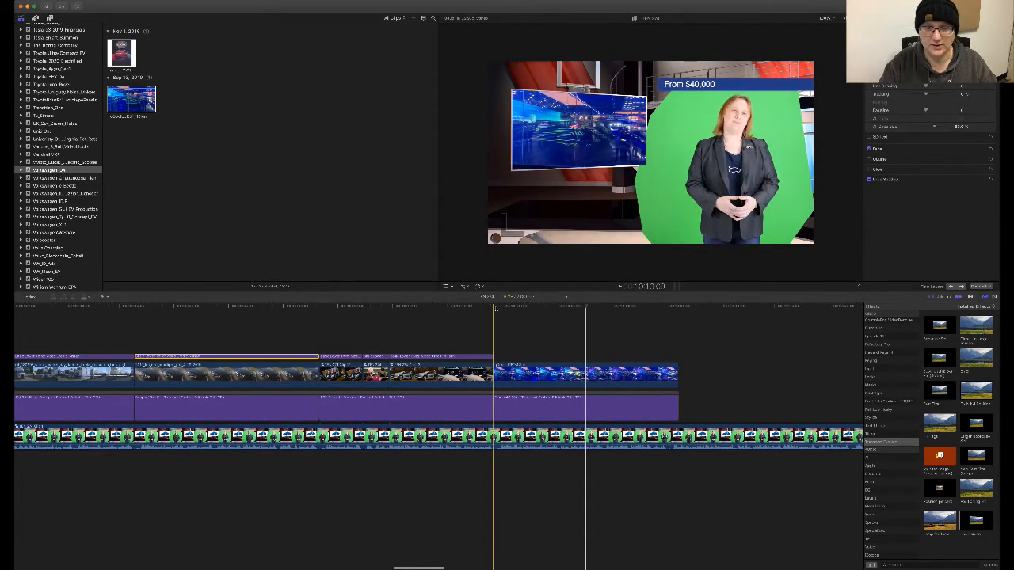
pyautogui.click(494, 308)
pyautogui.press('super+v')
pyautogui.click(668, 357)
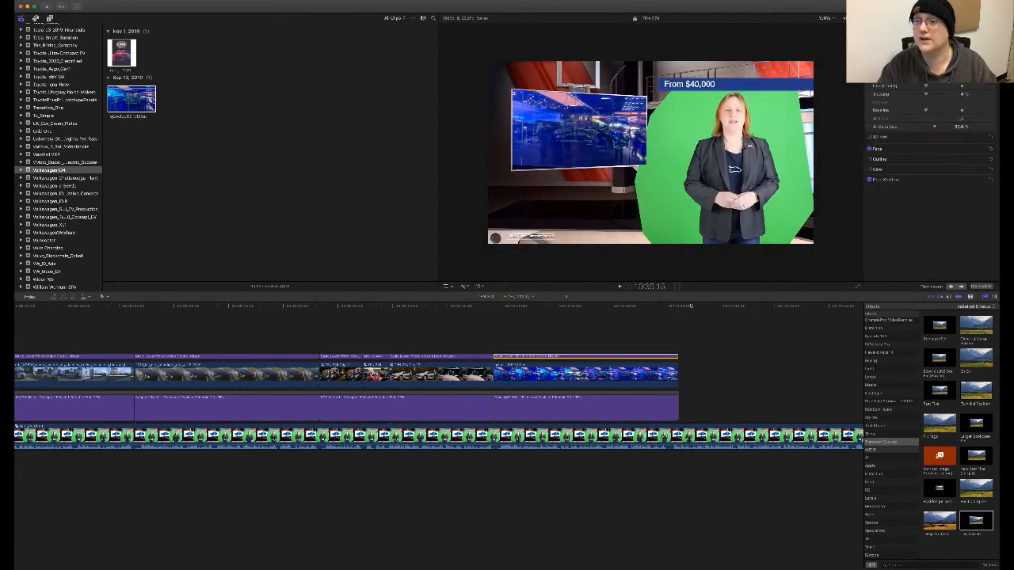
pyautogui.doubleClick(667, 356)
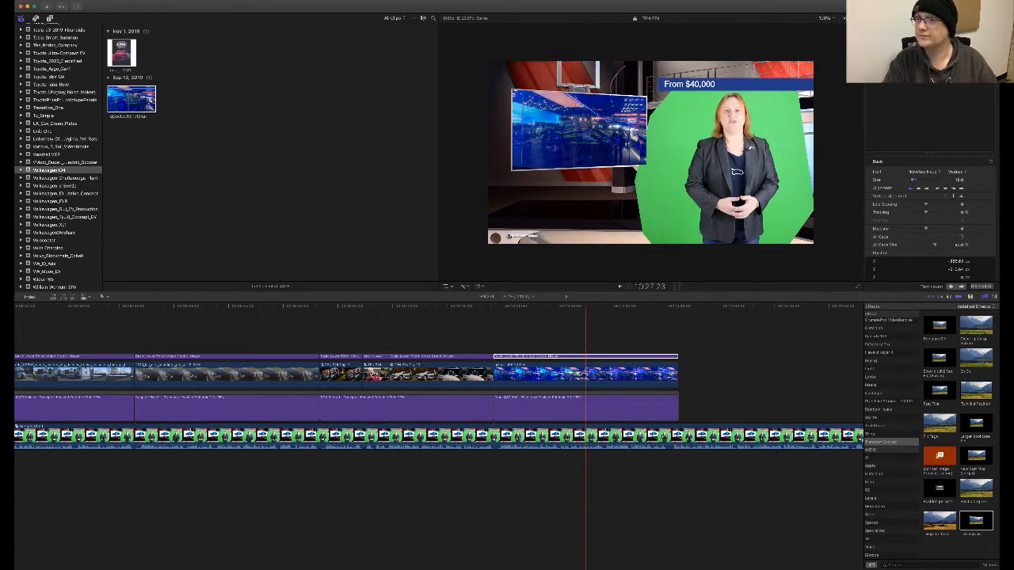
# - Paste a copy of the "From $40,000" title directly after the Volkswagen segment
pyautogui.click(654, 397)
pyautogui.press('super+v')
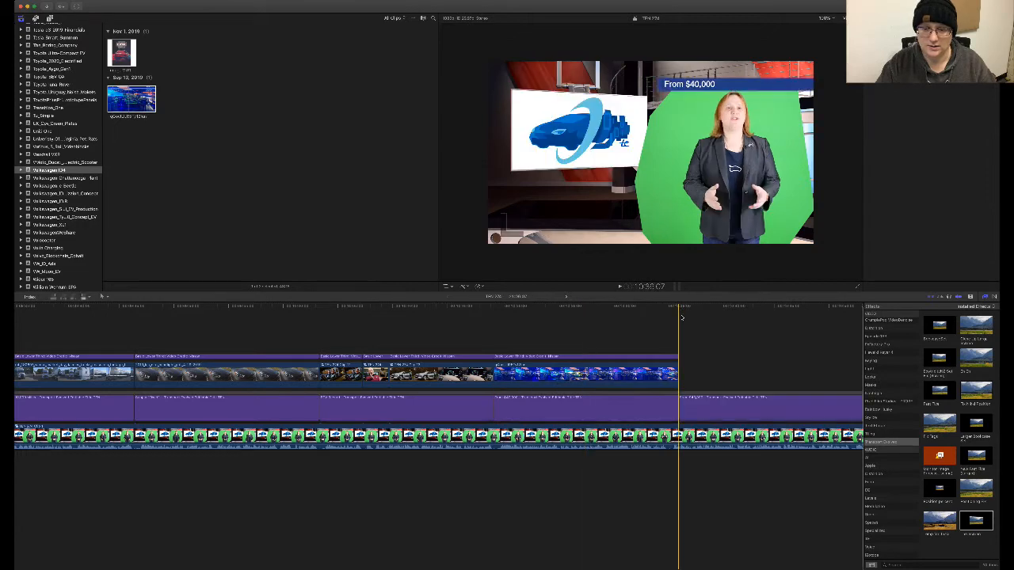
# - Shorten the "From $40,000" title, Volkswagen clip and credit to the end of the narration, and close the copied title up against them
pyautogui.press('space')
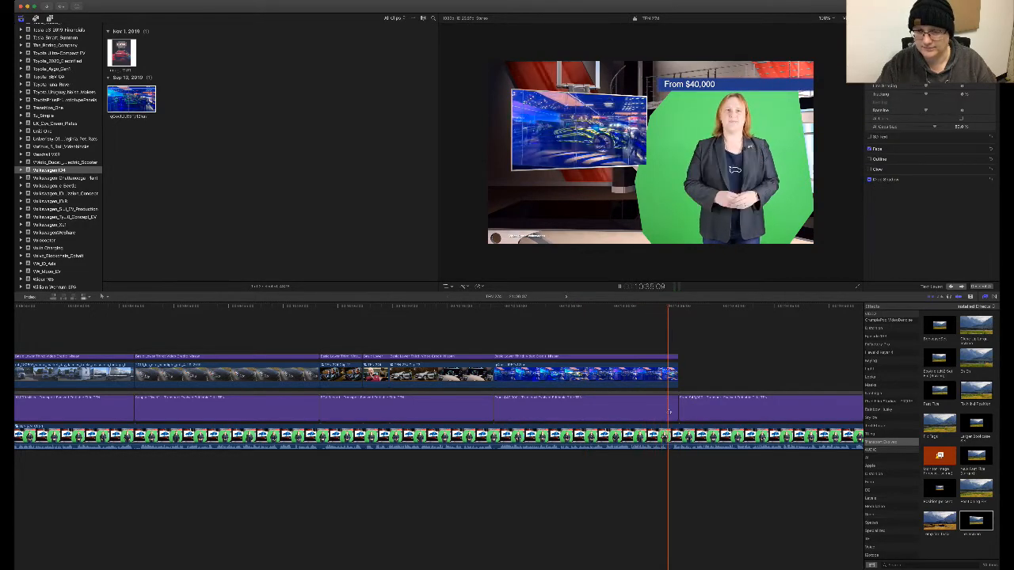
pyautogui.moveTo(677, 412); pyautogui.dragTo(667, 358)
pyautogui.moveTo(713, 396); pyautogui.dragTo(704, 397)
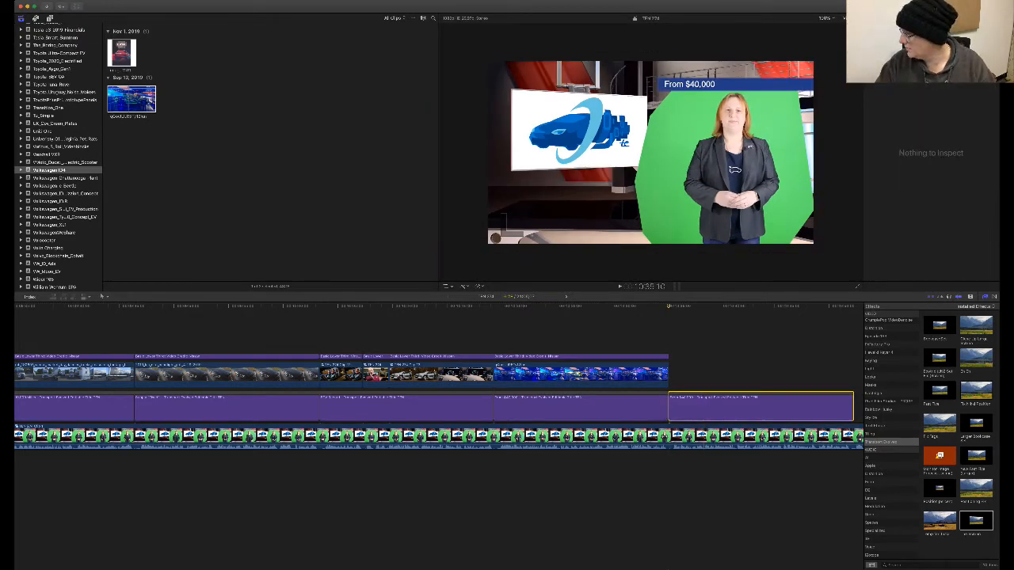
# - Check the start and end points of the "From $40,000" segment on the timeline
pyautogui.hscroll(1, 496, 312)
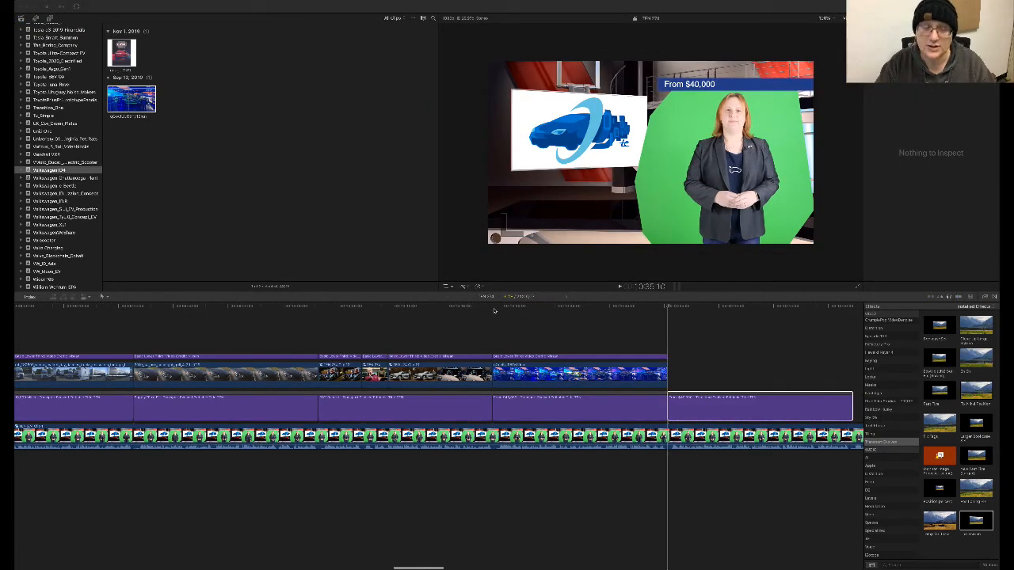
pyautogui.click(496, 313)
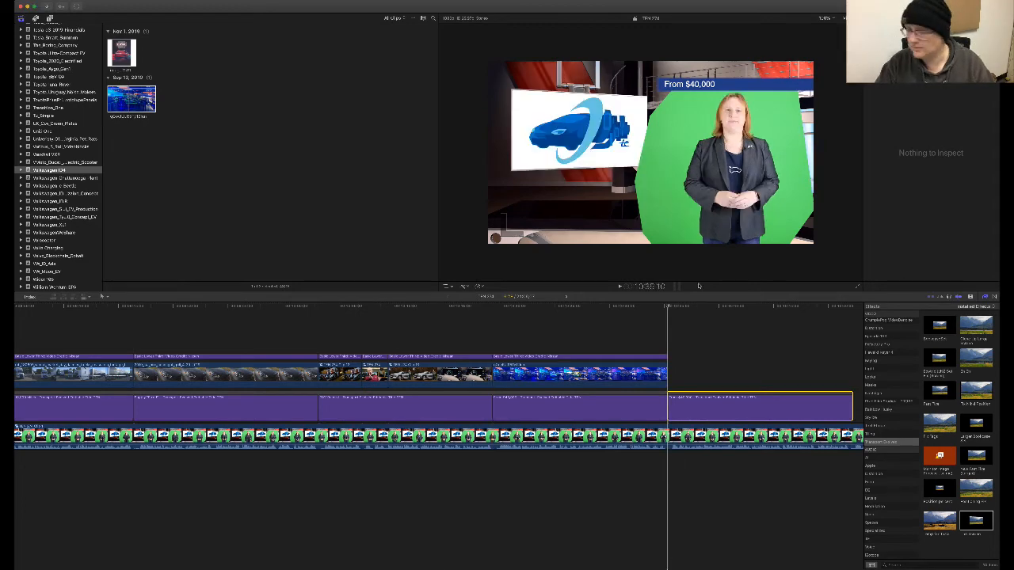
pyautogui.click(493, 328)
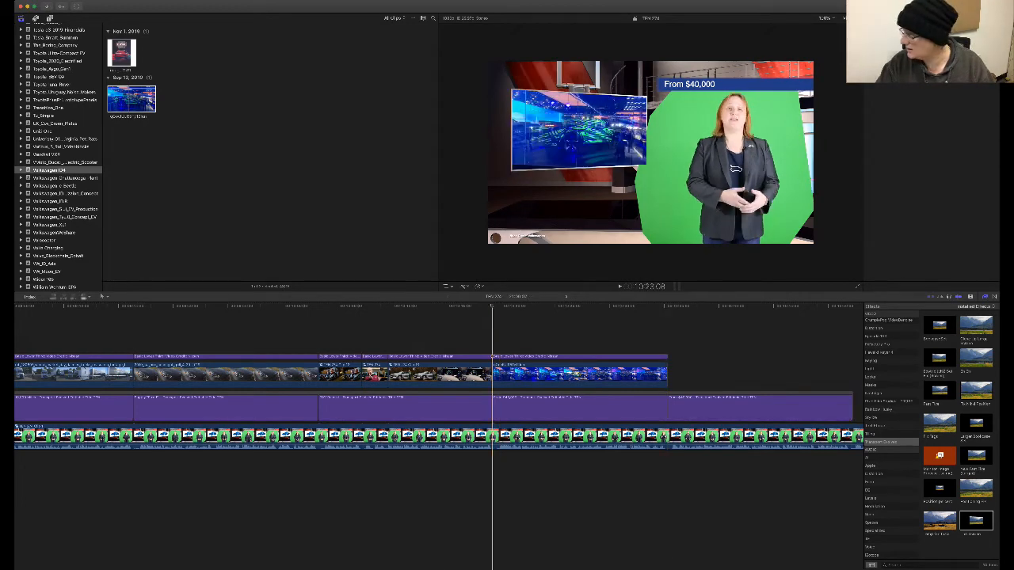
pyautogui.press('super+Tab')
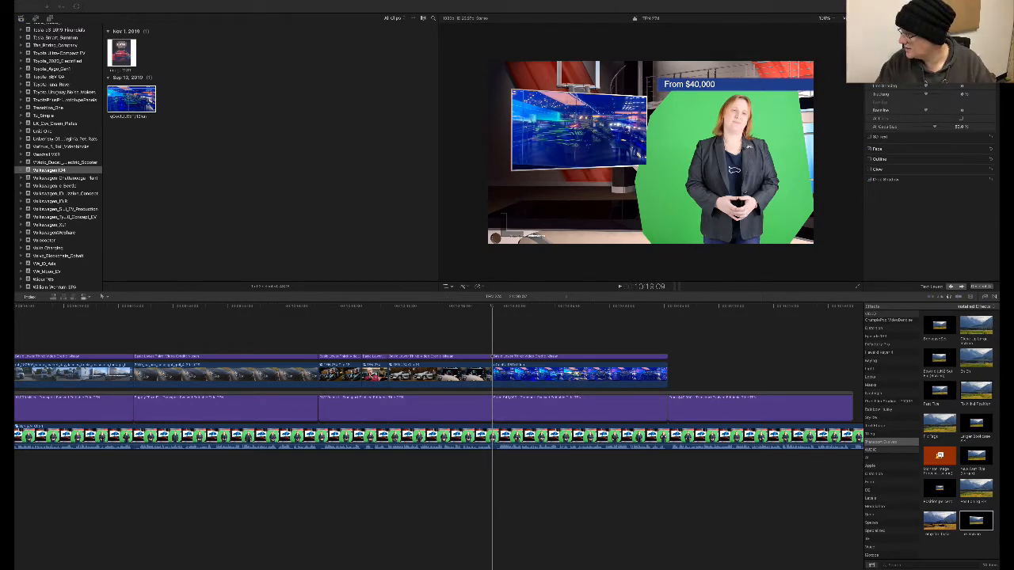
pyautogui.click(668, 307)
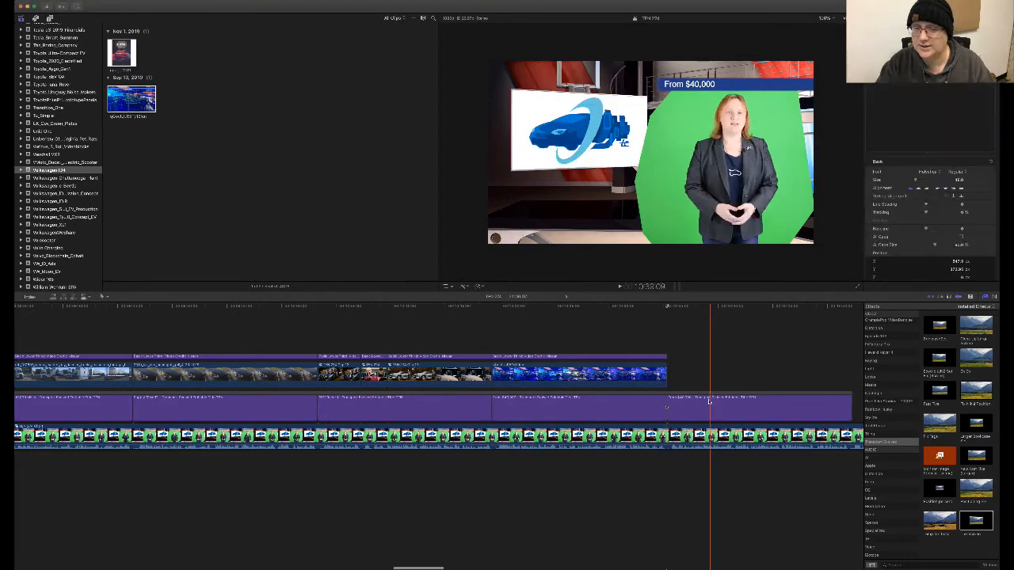
# - Change the text of the copied title after the Volkswagen segment to "10%"
pyautogui.click(710, 402)
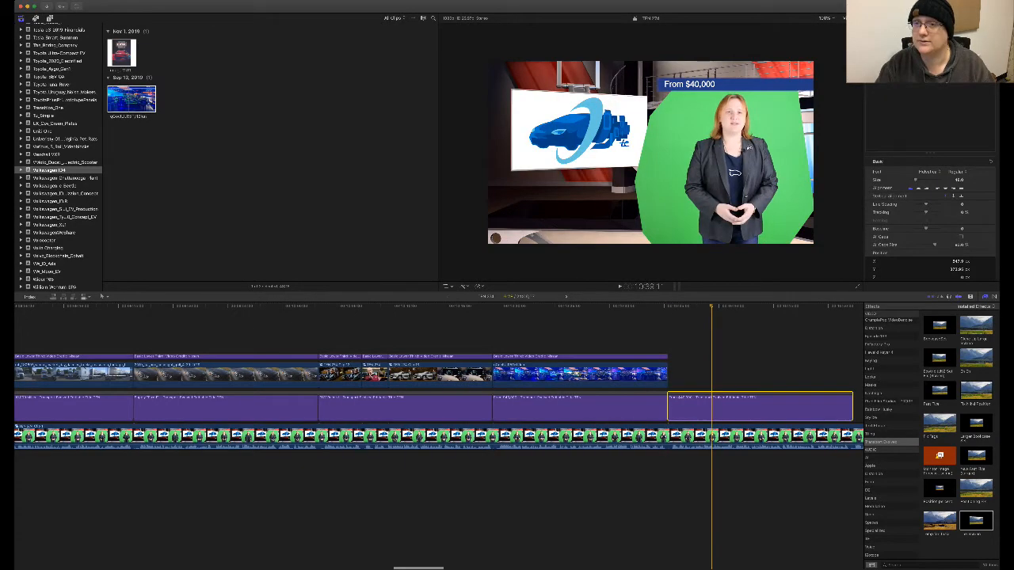
pyautogui.doubleClick(797, 403)
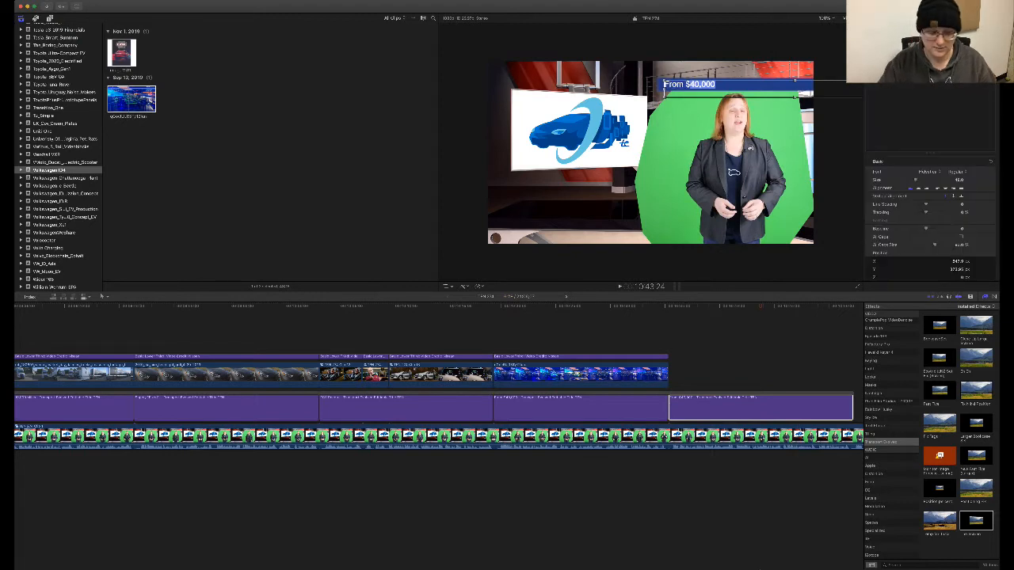
pyautogui.write('10%')
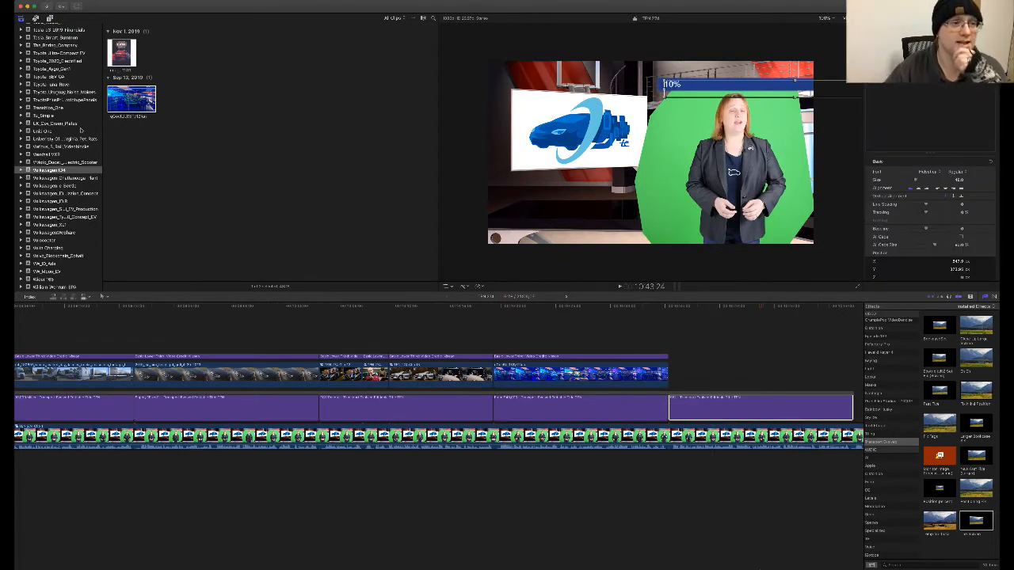
# - Look through the events of the Refreshed B Roll and B Roll libraries for footage for the "10%" segment
pyautogui.scroll(15, 80, 130)
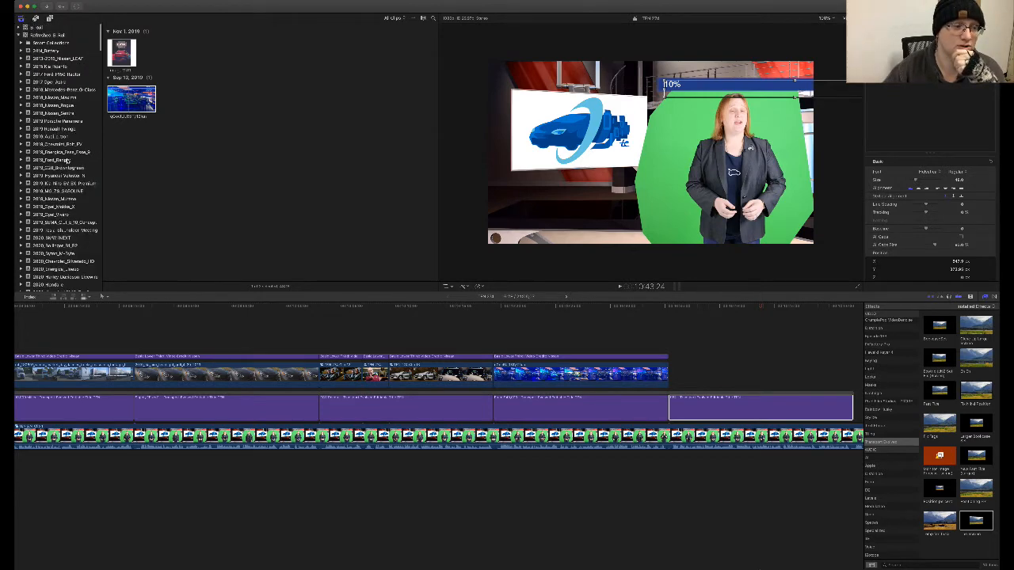
pyautogui.scroll(-3, 69, 158)
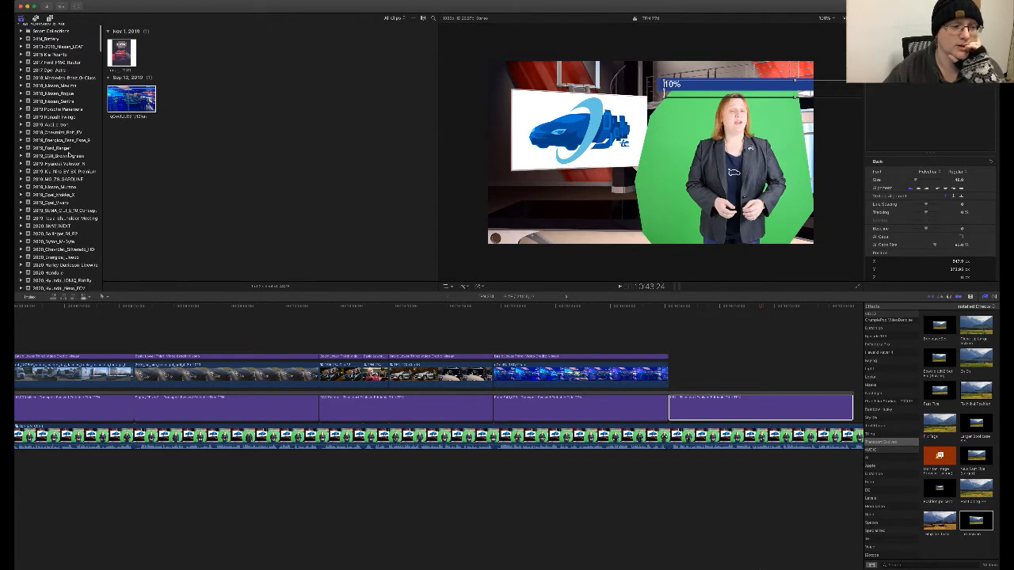
pyautogui.scroll(-4, 70, 155)
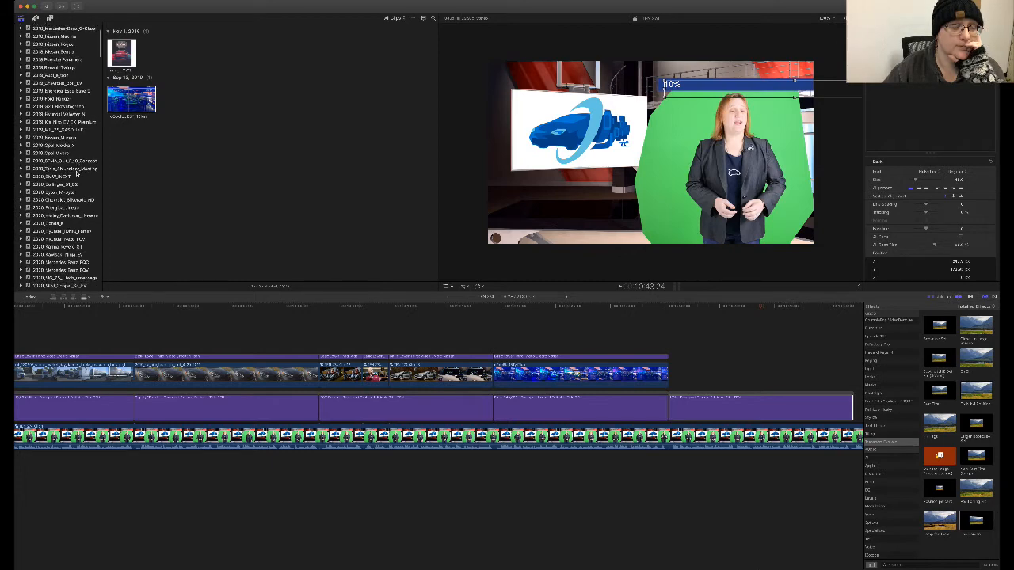
pyautogui.scroll(-4, 77, 173)
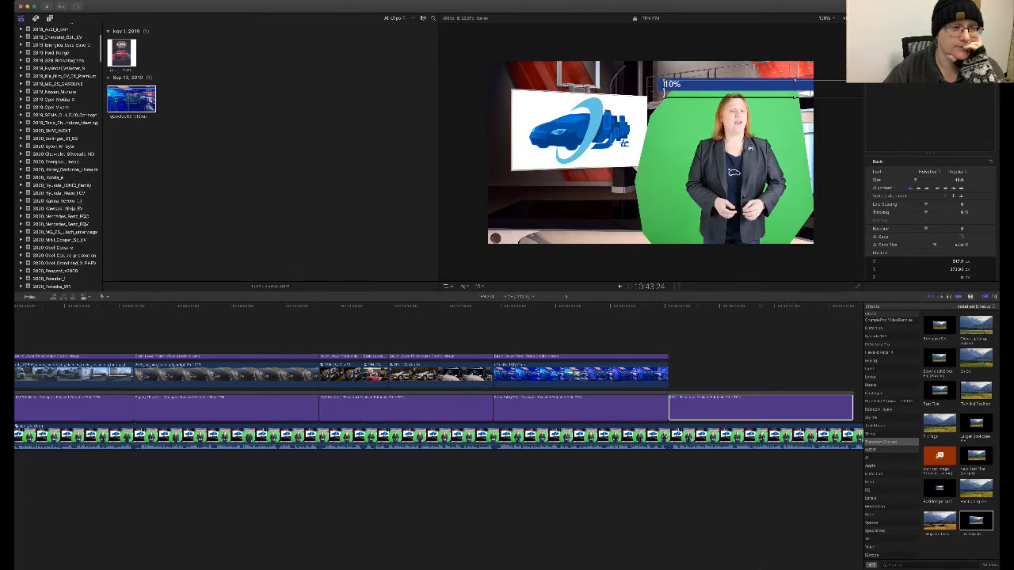
pyautogui.scroll(8, 77, 198)
pyautogui.scroll(2, 77, 199)
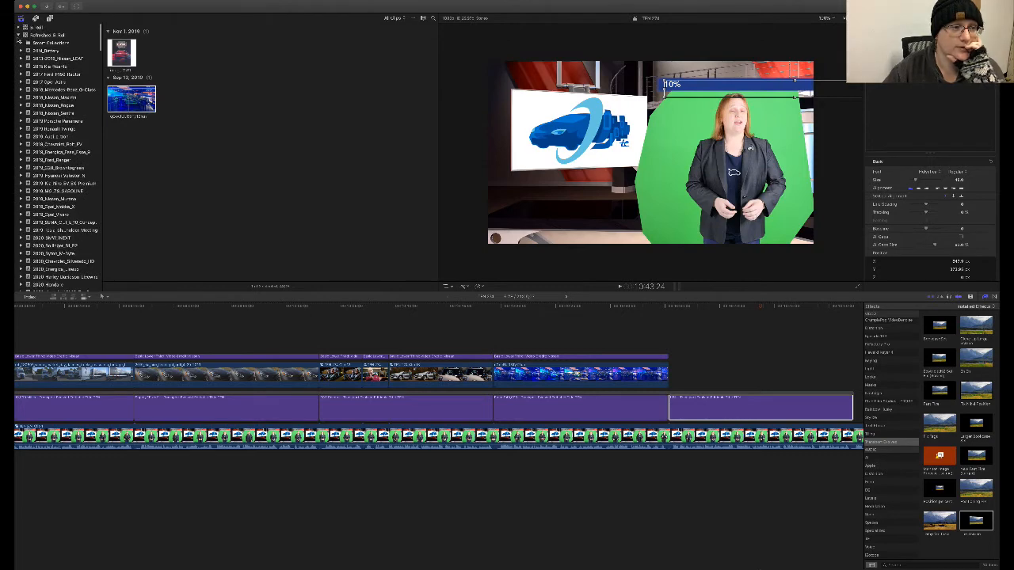
pyautogui.click(18, 35)
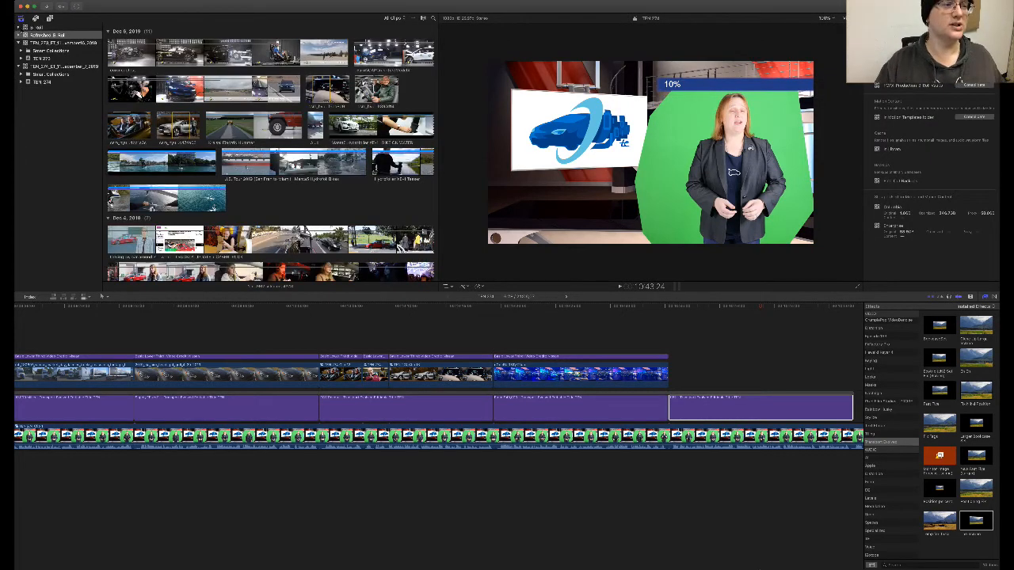
pyautogui.click(21, 35)
pyautogui.scroll(-5, 73, 161)
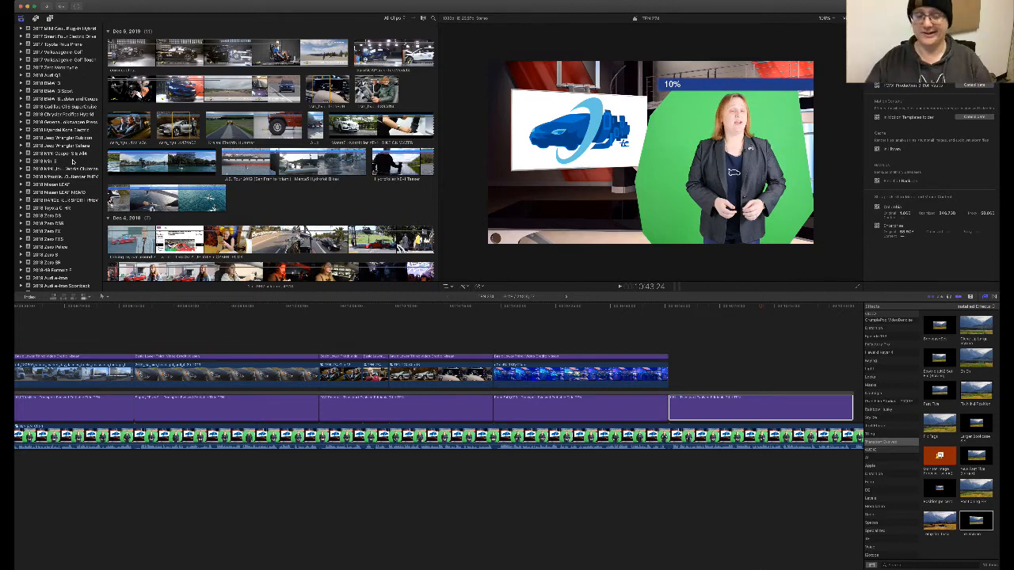
# - Set the playhead at the start of the "10%" title and open the 2018 Hyundai Kona Electric event in the B Roll library
pyautogui.click(761, 408)
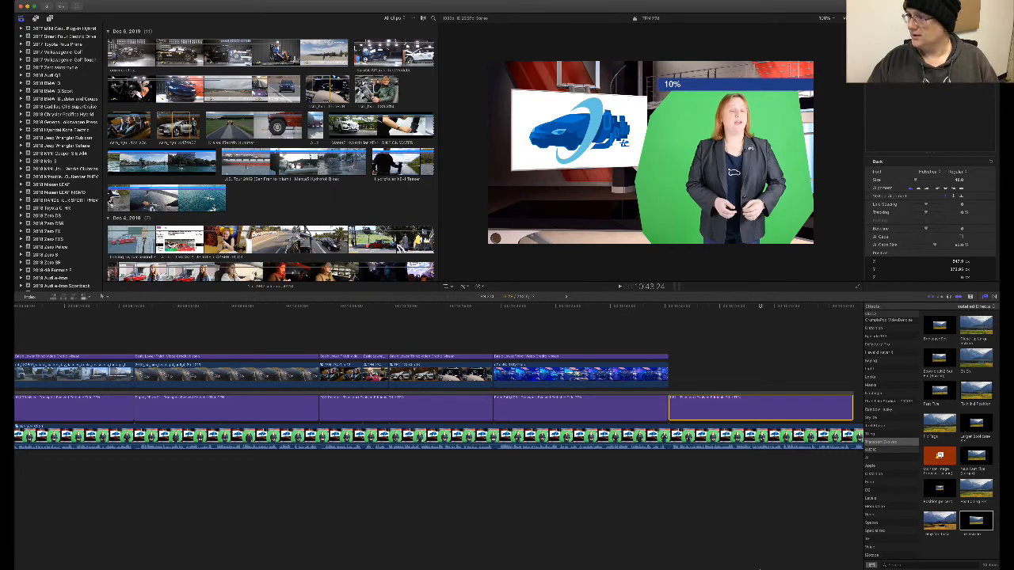
pyautogui.press('super+Tab')
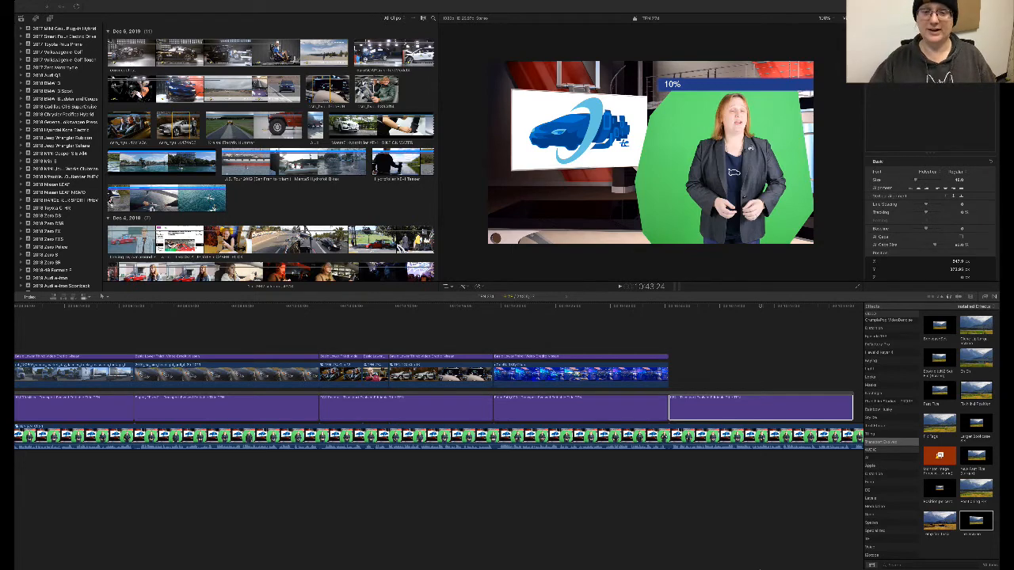
pyautogui.click(670, 311)
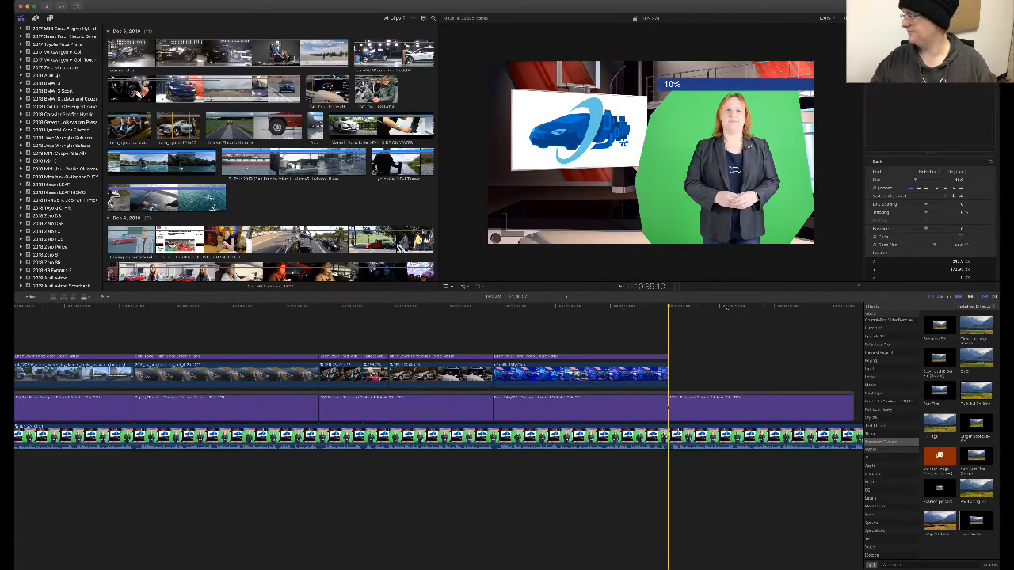
pyautogui.press('super+Tab')
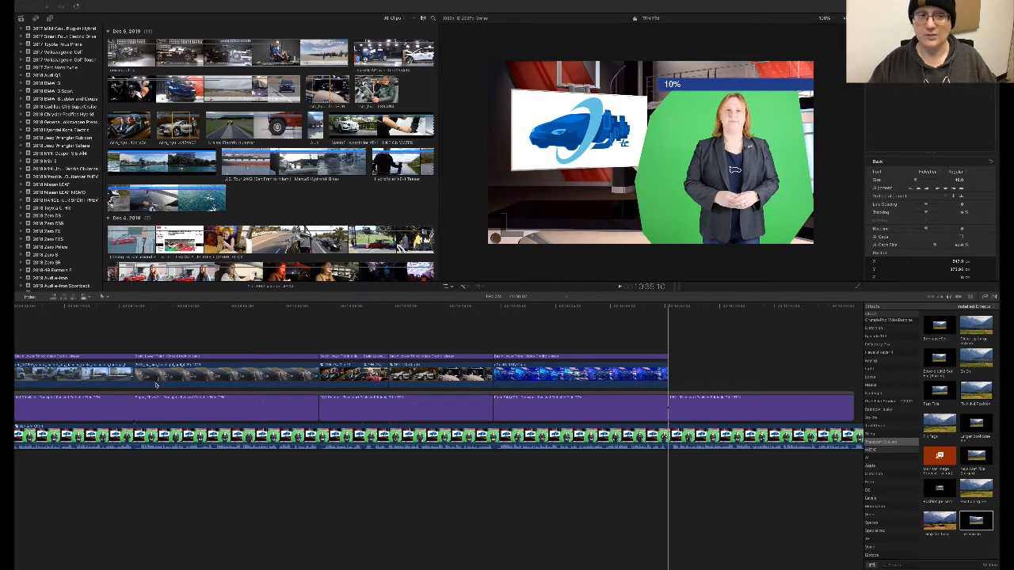
pyautogui.scroll(3, 74, 195)
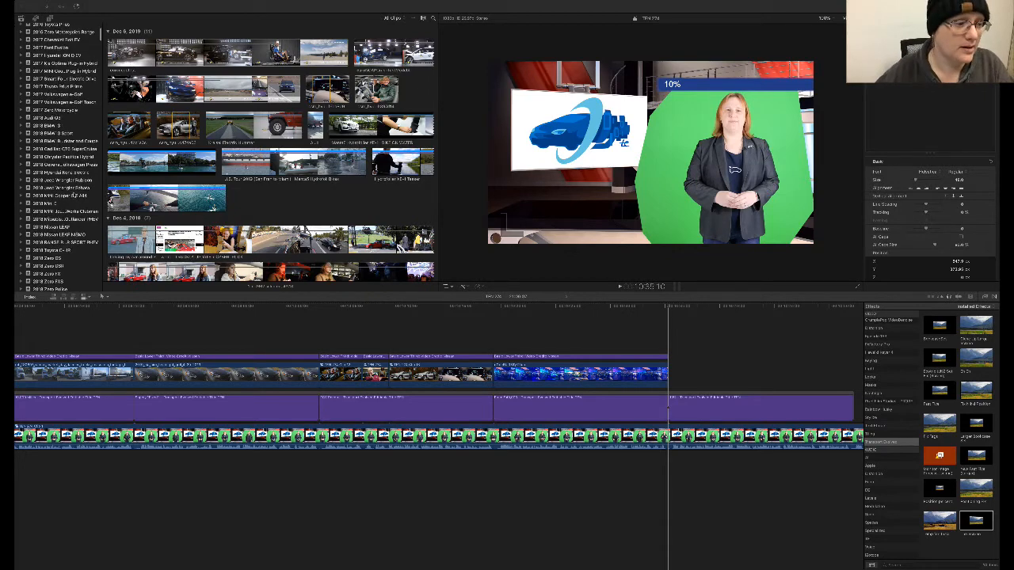
pyautogui.scroll(5, 72, 252)
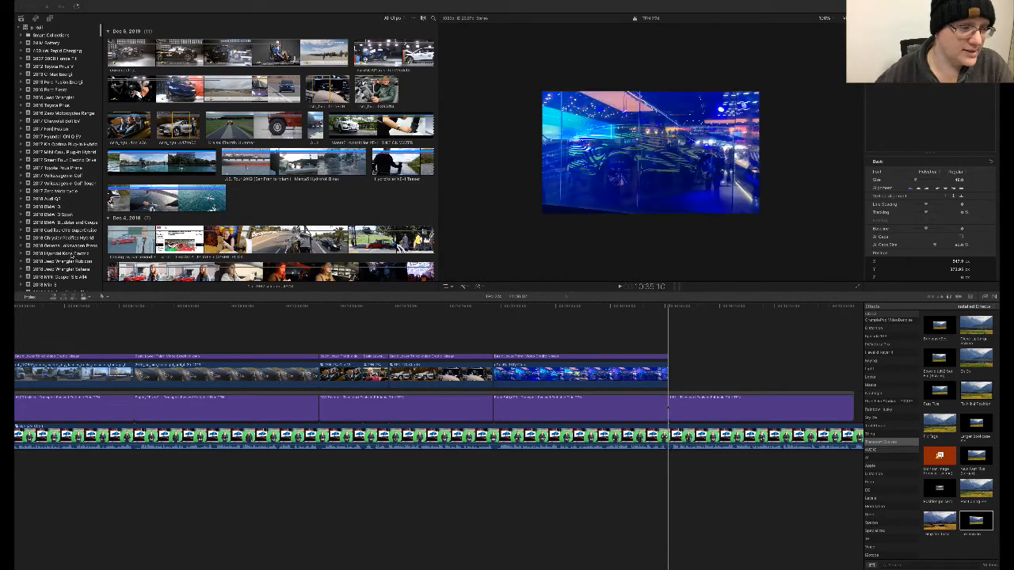
pyautogui.click(71, 255)
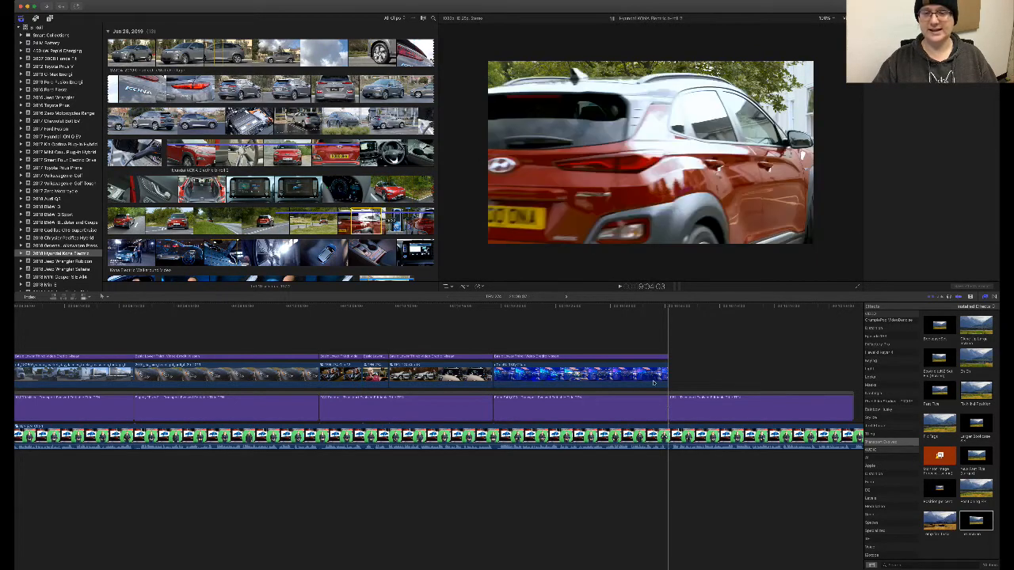
# - Add the selected range of the red Hyundai Kona Electric footage above the "10%" title, directly after the Volkswagen clip
pyautogui.press('e')
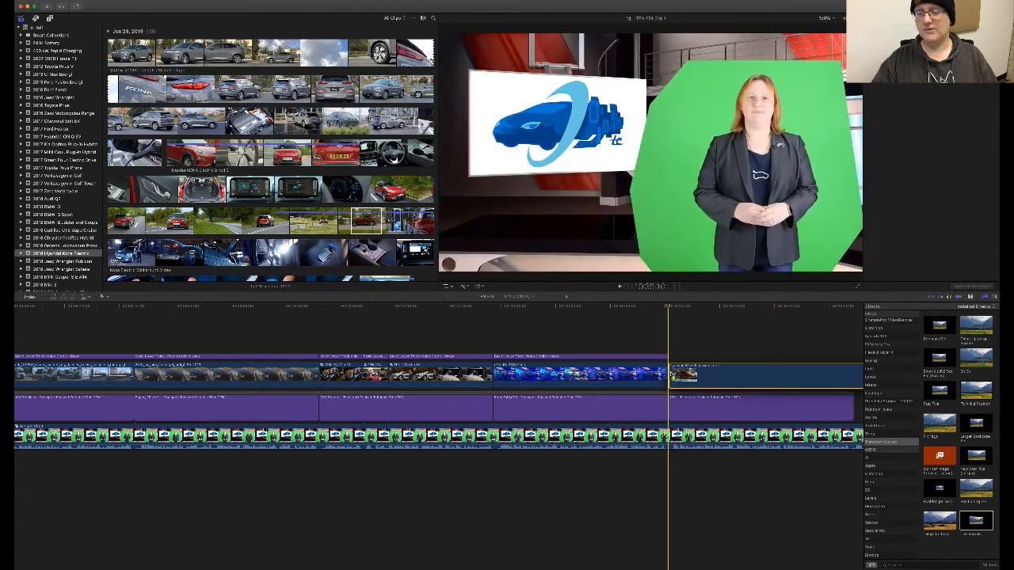
pyautogui.moveTo(671, 377); pyautogui.dragTo(670, 377)
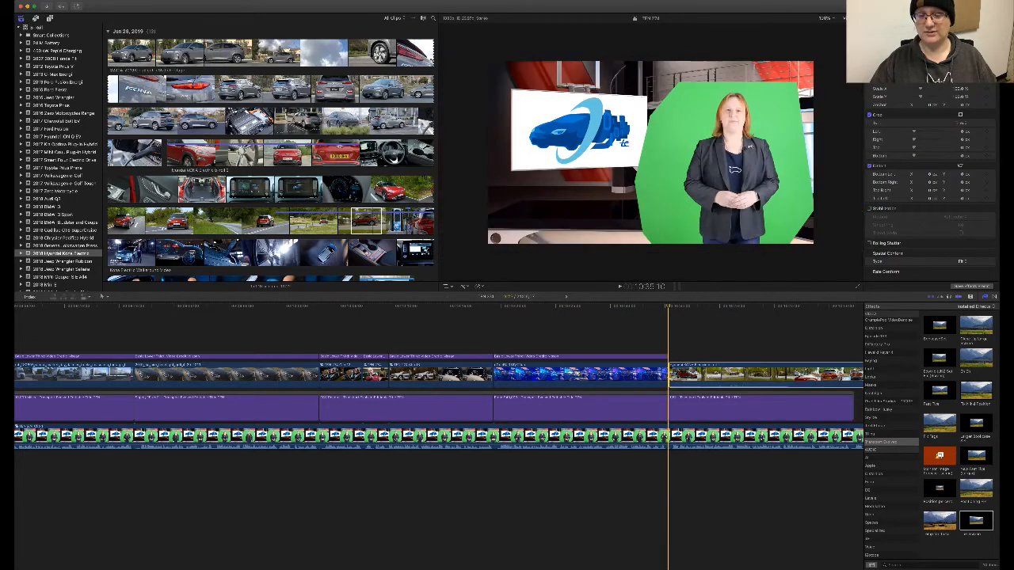
pyautogui.hscroll(9, 728, 338)
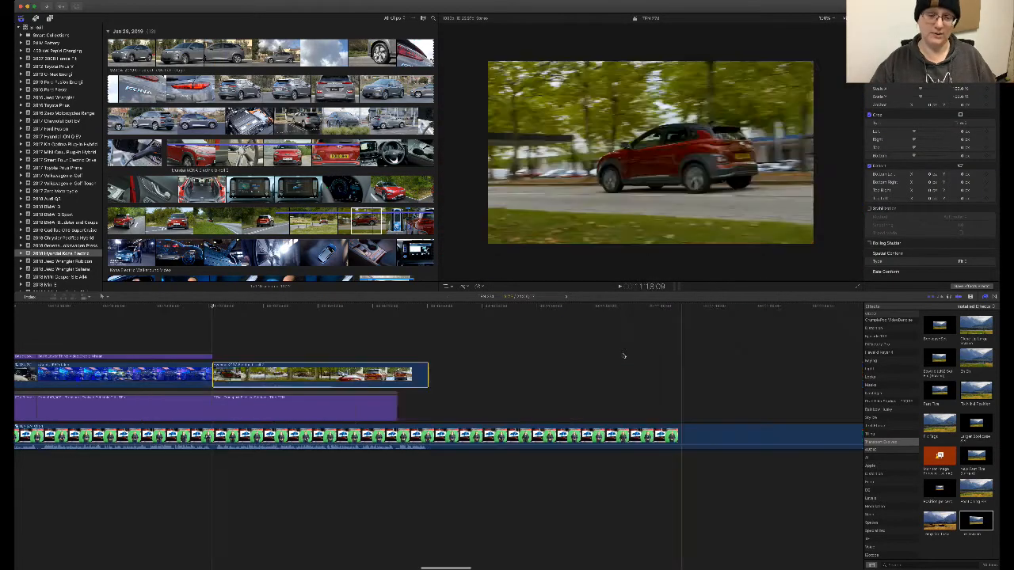
# - Delete the detached audio of the Hyundai Kona Electric clip and trim the clip's end to the end of the "10%" title
pyautogui.hscroll(-10, 108, 370)
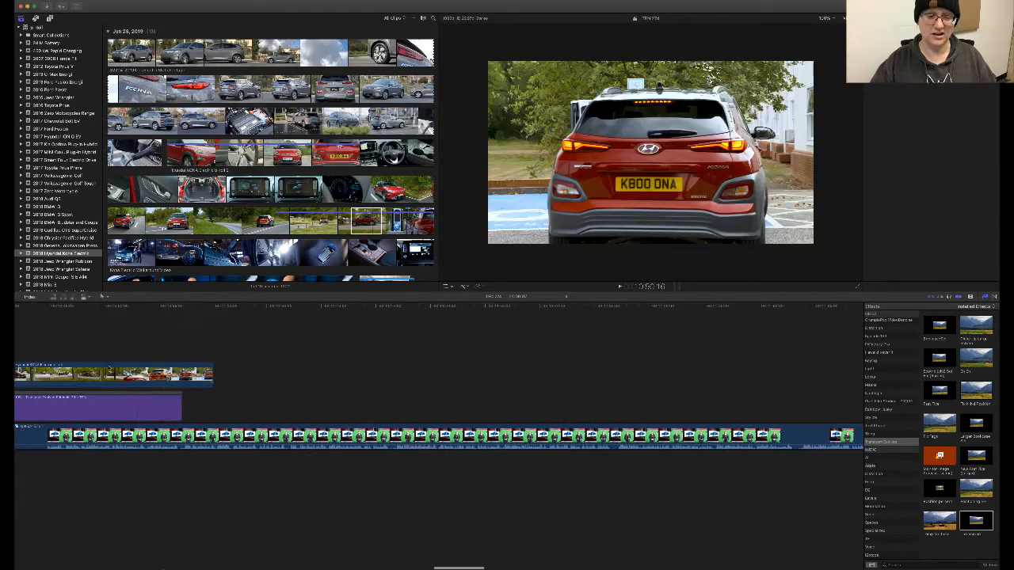
pyautogui.click(274, 456)
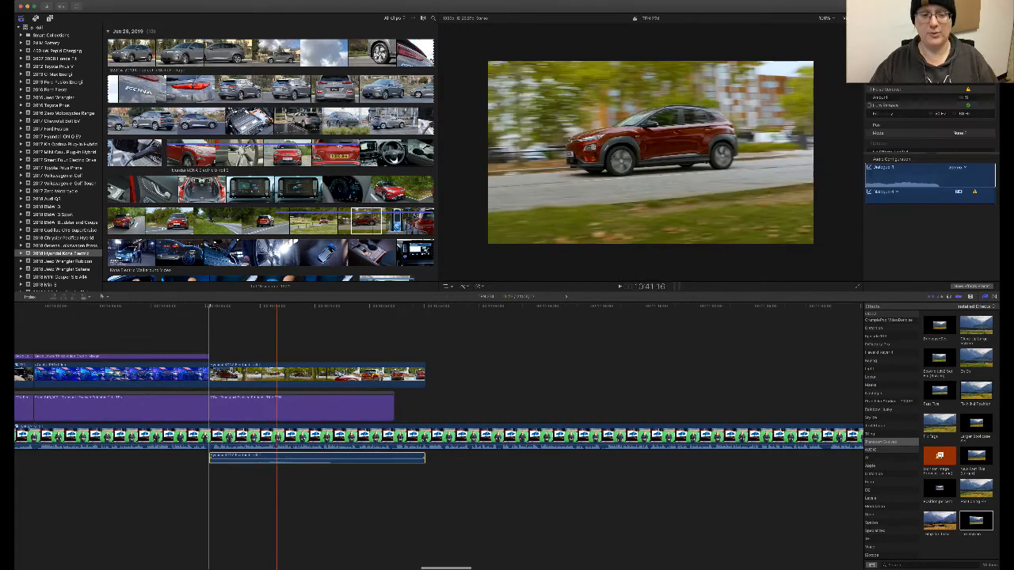
pyautogui.press('Delete')
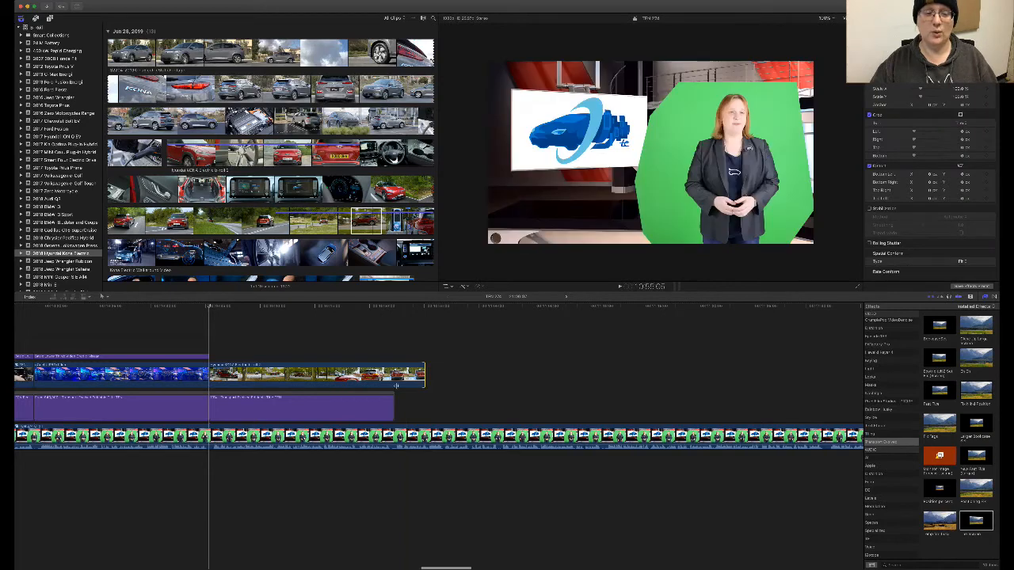
pyautogui.moveTo(424, 376); pyautogui.dragTo(393, 372)
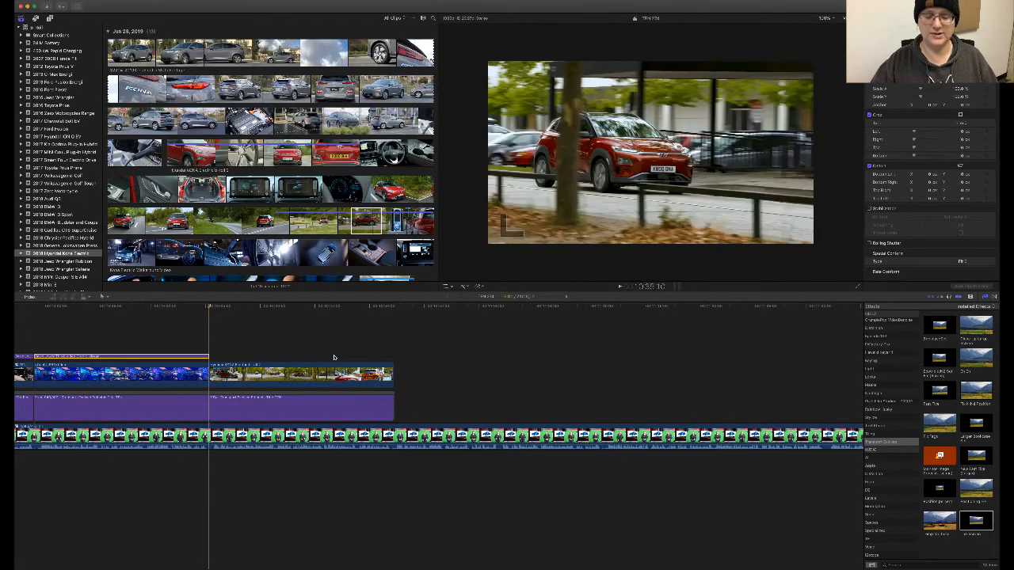
# - Paste the video credit lower third above the Kona clip, extend it to the clip's end and open its text for editing
pyautogui.press('super+v')
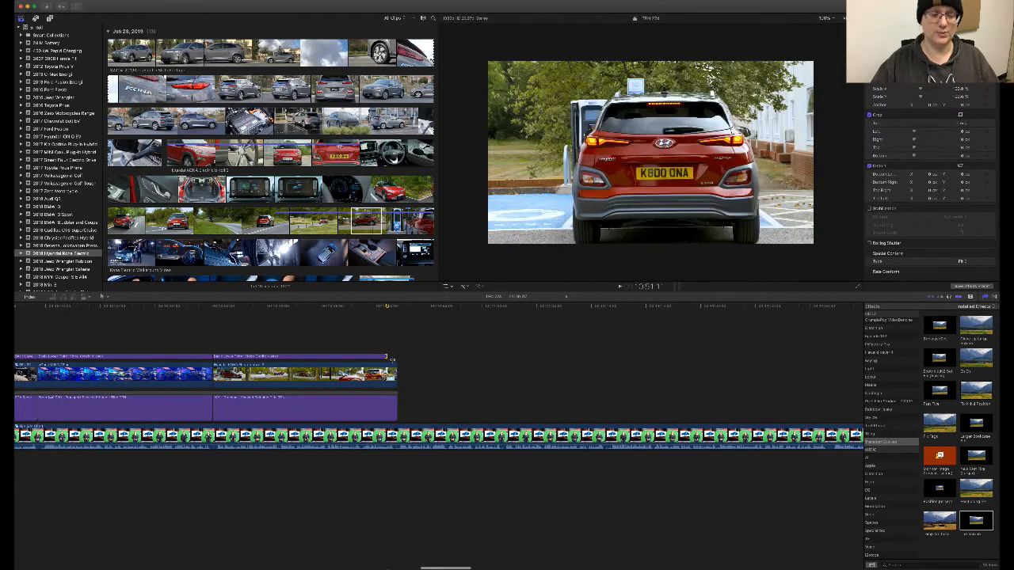
pyautogui.moveTo(386, 357); pyautogui.dragTo(396, 357)
pyautogui.click(380, 358)
pyautogui.click(380, 358)
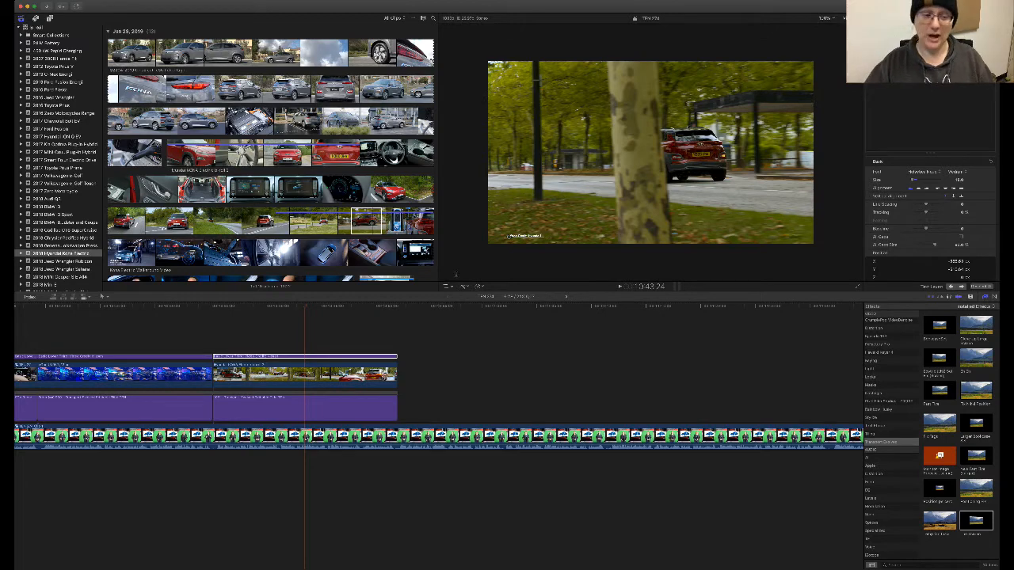
# - Apply the Volkswagen clip's scale and distort attributes to the Kona clip so it fits the studio screen
pyautogui.click(192, 376)
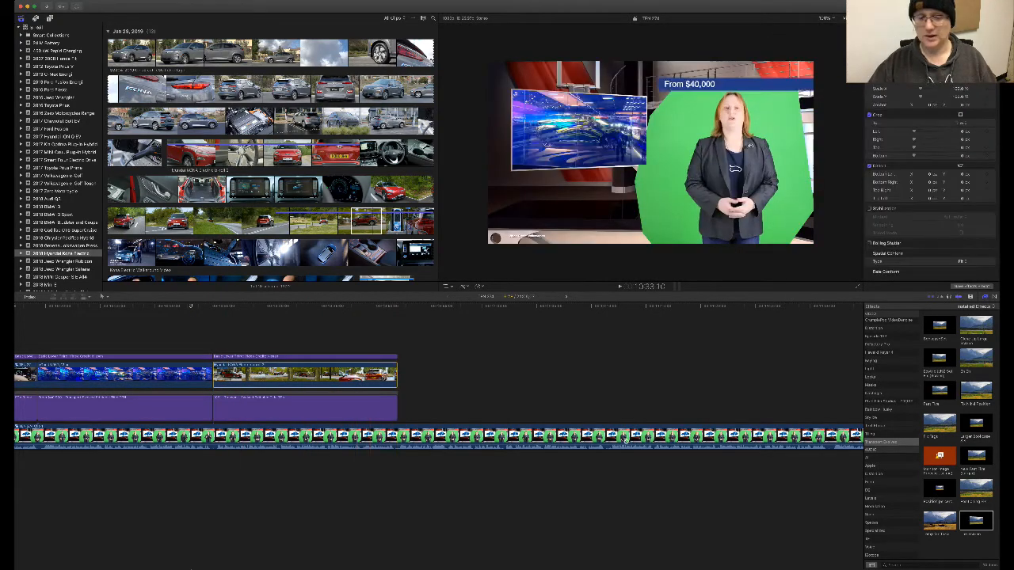
pyautogui.click(330, 381)
# - Paste a copy of the "10%" title directly after the original and extend its end to cover the following story
pyautogui.click(351, 394)
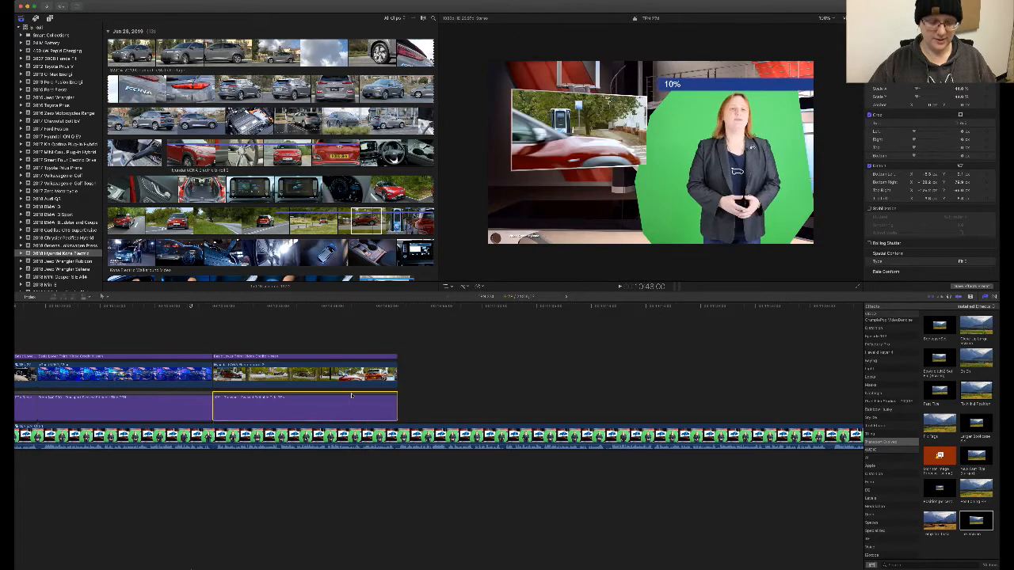
pyautogui.click(398, 309)
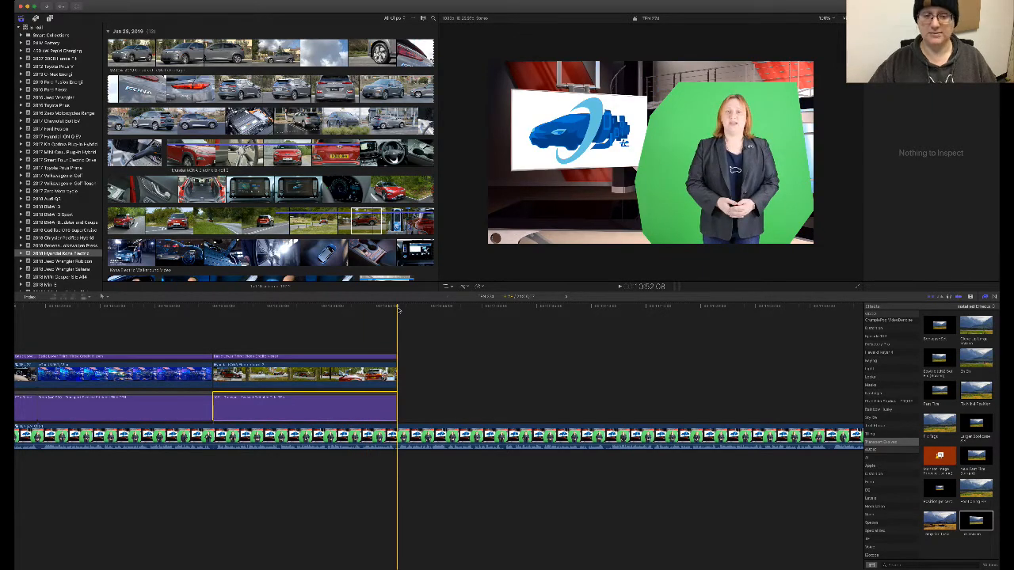
pyautogui.press('super+v')
pyautogui.moveTo(582, 413); pyautogui.dragTo(605, 413)
pyautogui.hscroll(1, 613, 414)
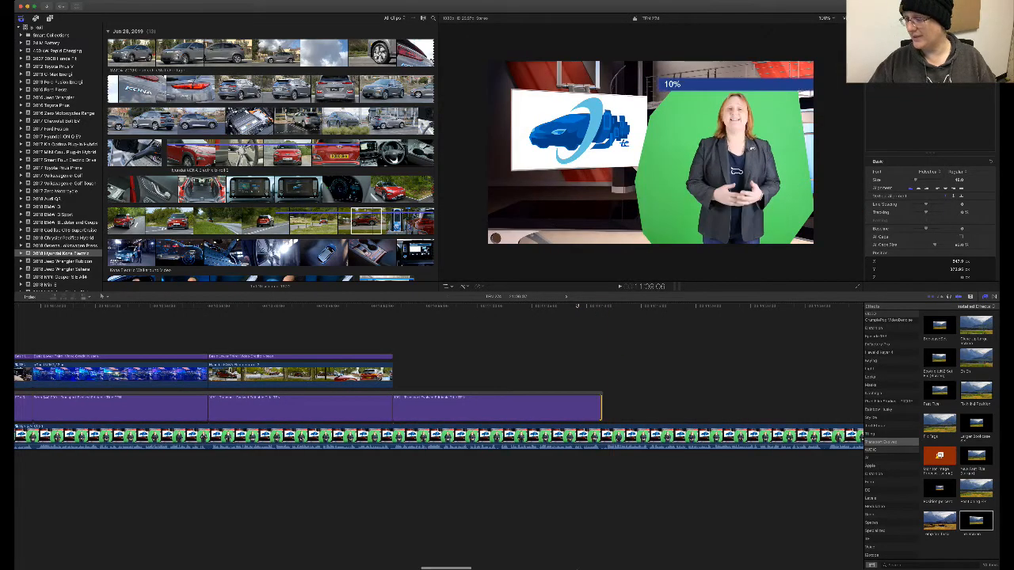
# - Switch to the live-streaming program and set the screen capture source to the Pages application
pyautogui.press('super+Tab')
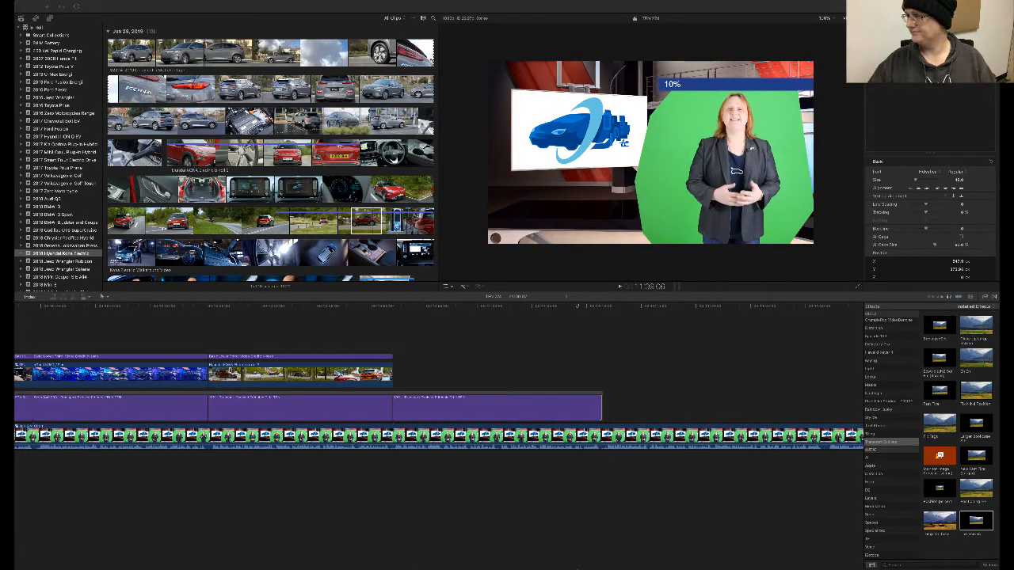
pyautogui.press('super+Tab')
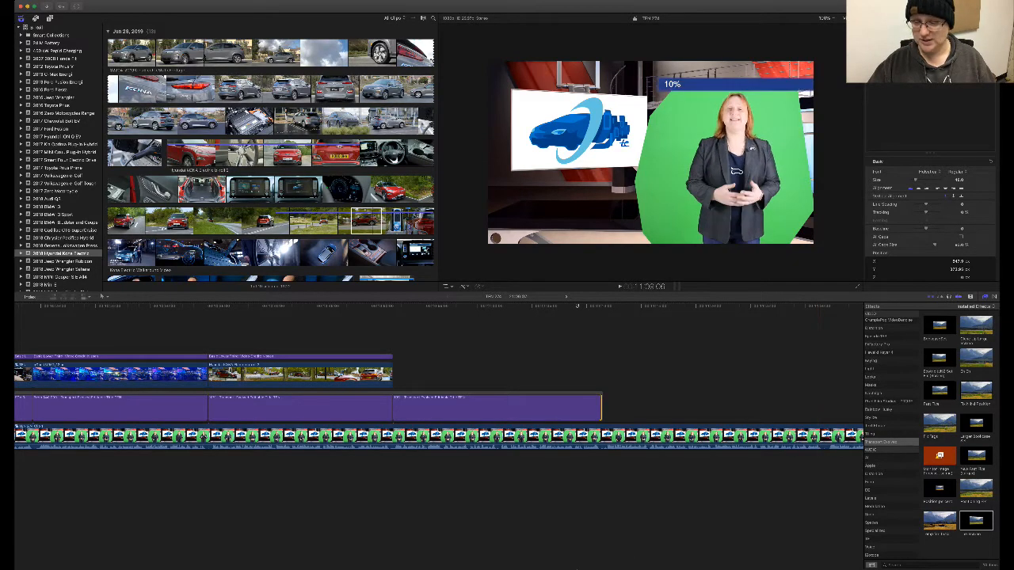
pyautogui.press('super+Tab')
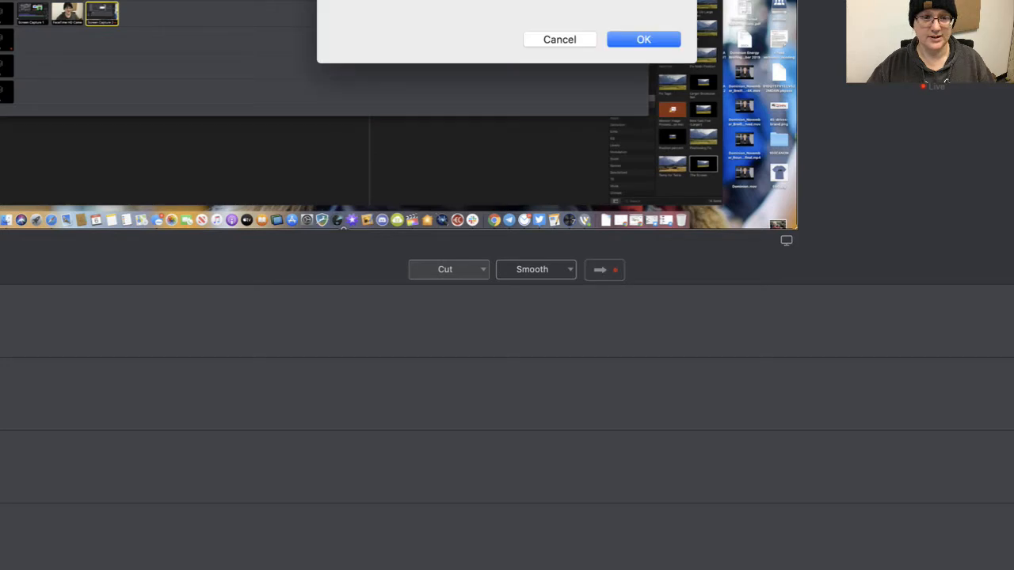
pyautogui.click(517, 2)
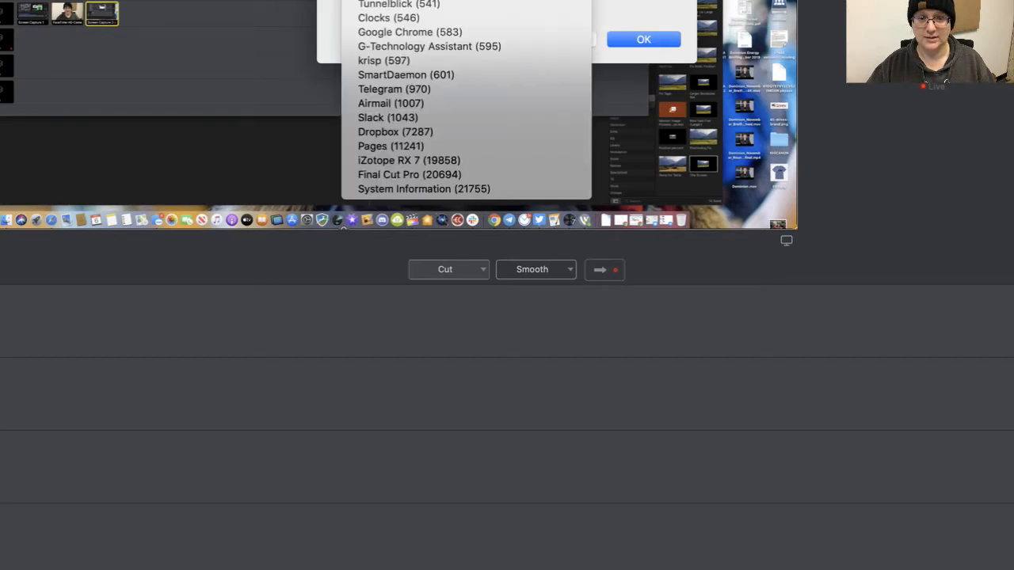
pyautogui.click(522, 146)
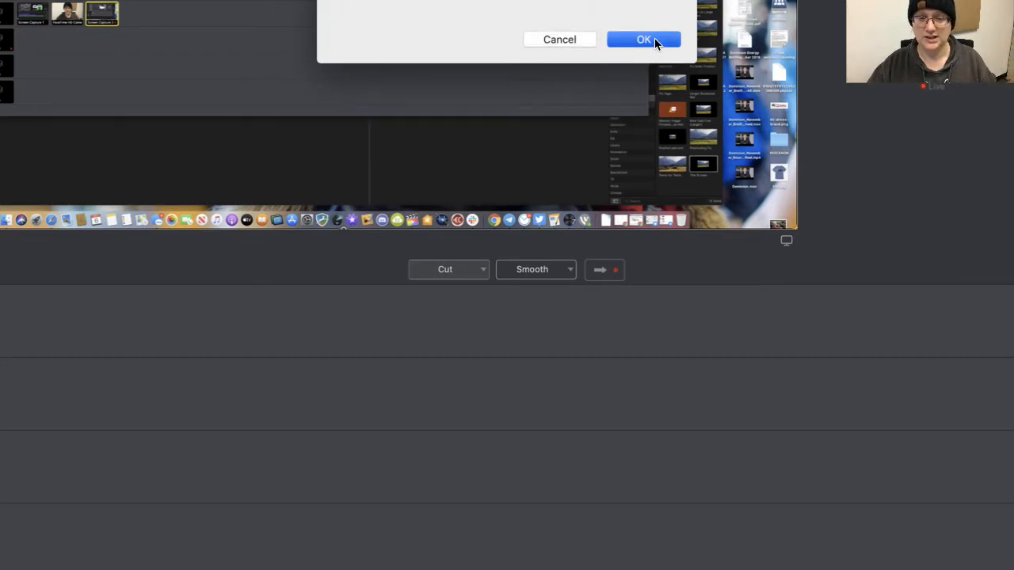
pyautogui.click(643, 39)
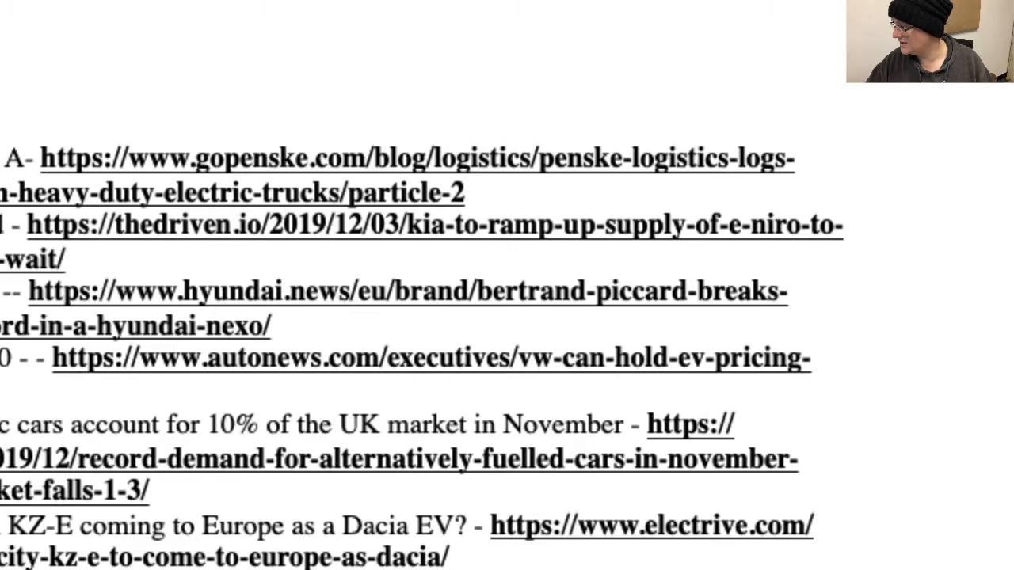
# - Remove the headline text before the UK market and Dacia EV links in the Pages notes and put a dash before the Dacia link
pyautogui.moveTo(13, 434); pyautogui.dragTo(645, 431)
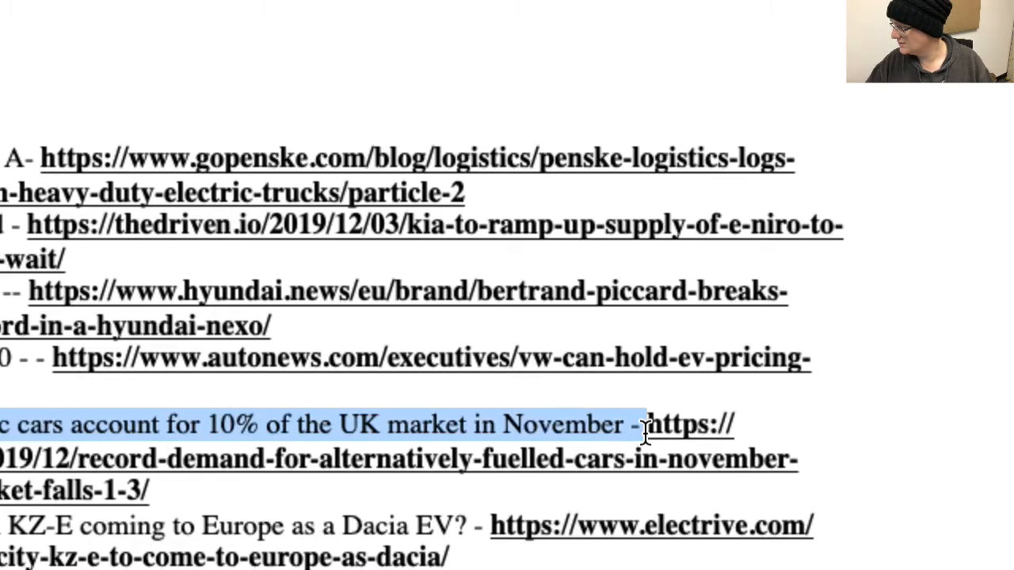
pyautogui.press('BackSpace')
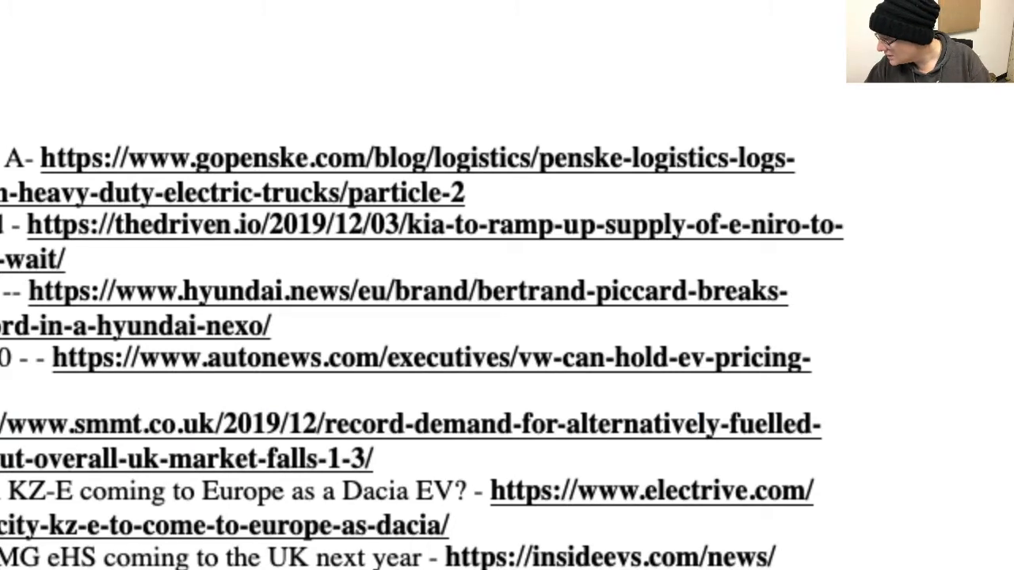
pyautogui.moveTo(3, 491); pyautogui.dragTo(475, 492)
pyautogui.press('BackSpace')
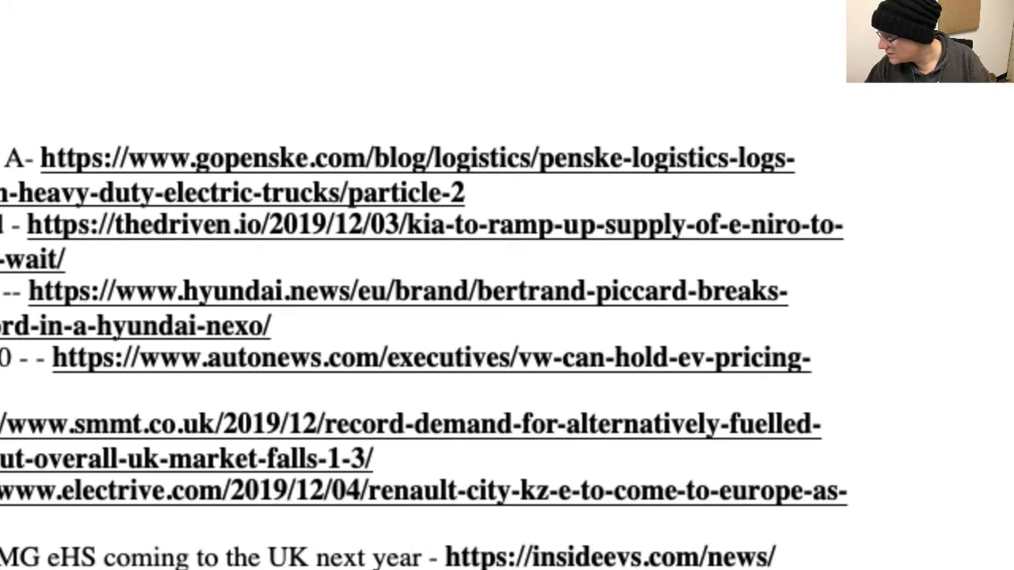
pyautogui.write('- ')
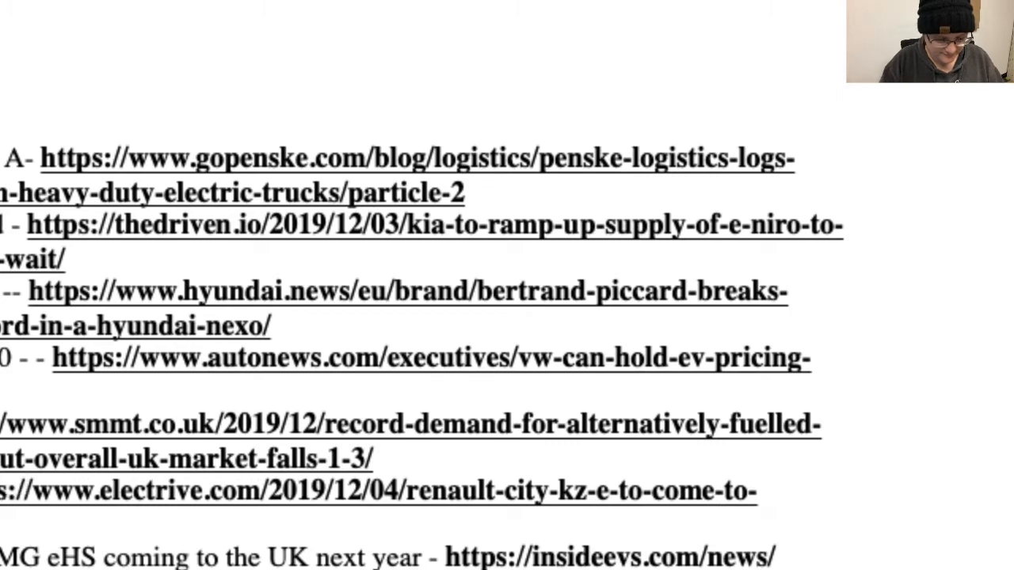
pyautogui.write('City')
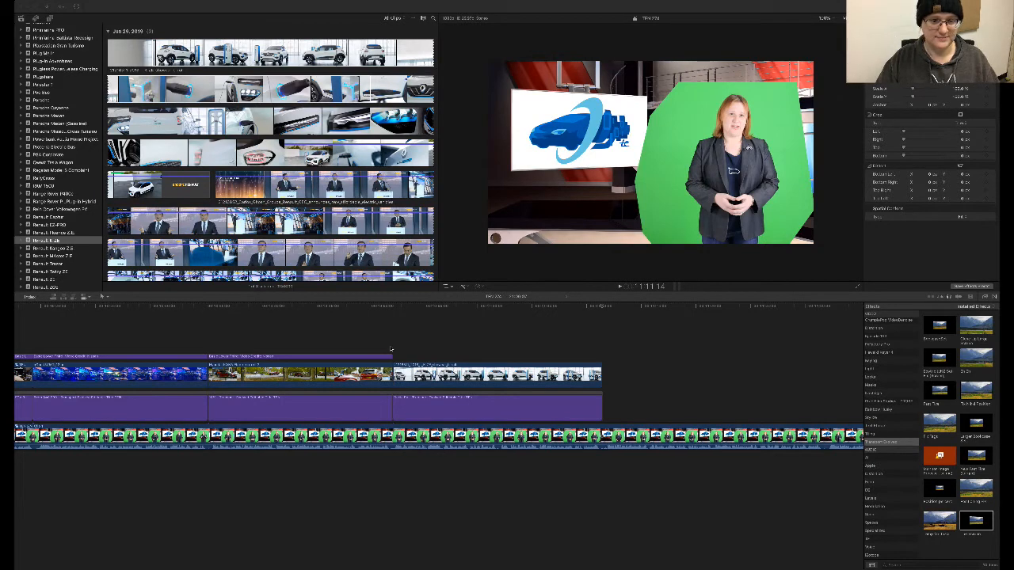
# - Paste the video credit lower third at the start of the "Dacia EV" segment and extend it to the end of the Renault clip
pyautogui.moveTo(400, 312); pyautogui.dragTo(393, 320)
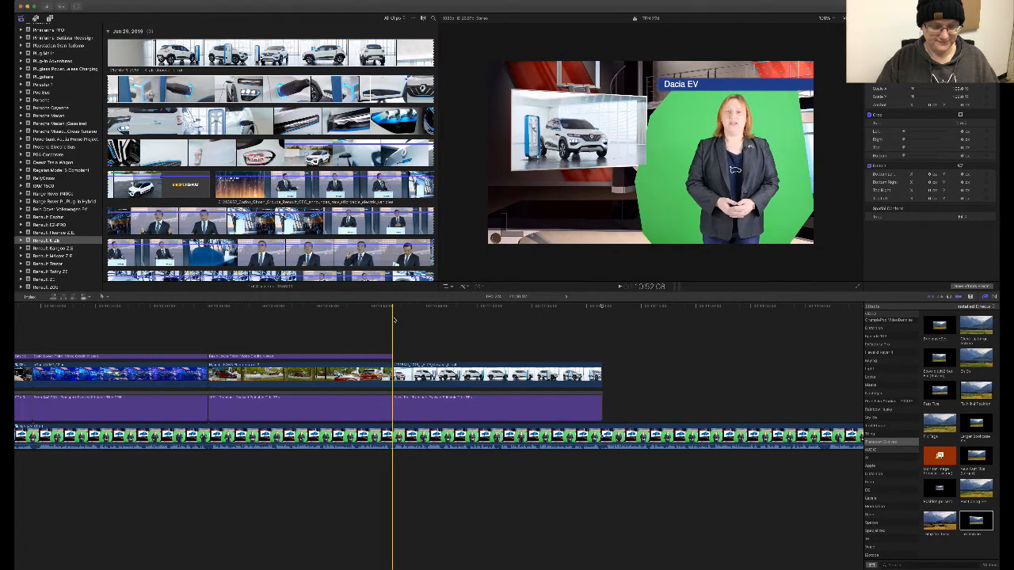
pyautogui.click(361, 360)
pyautogui.press('super+v')
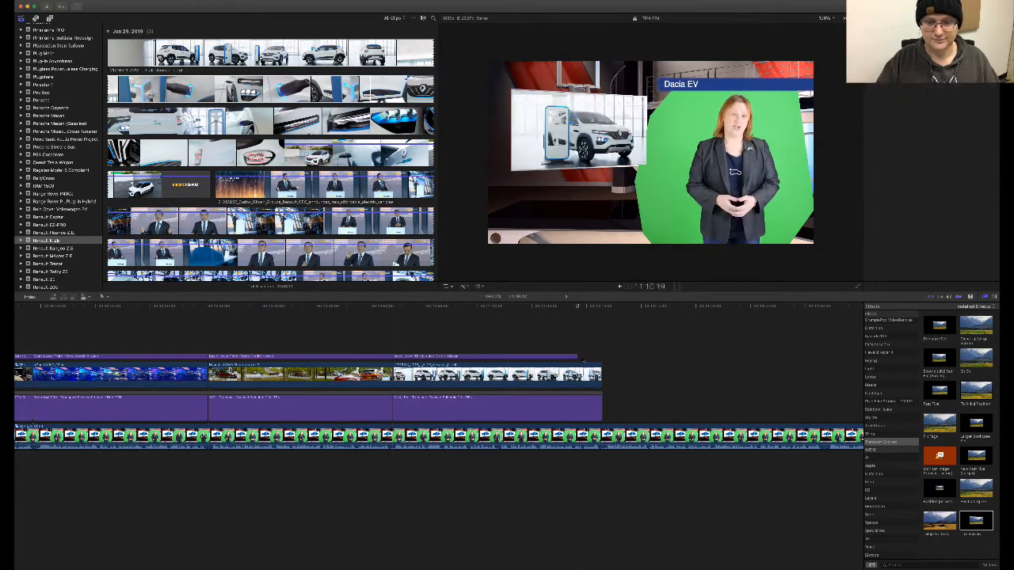
pyautogui.moveTo(574, 357); pyautogui.dragTo(591, 358)
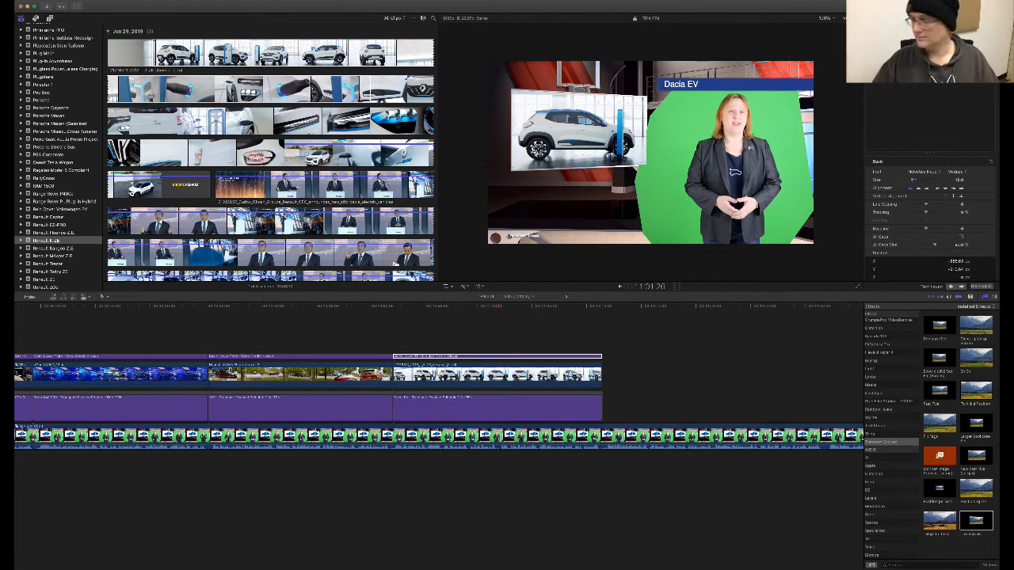
# - Paste a copy of the "Dacia EV" title directly after the original and extend its end slightly
pyautogui.press('super+Tab')
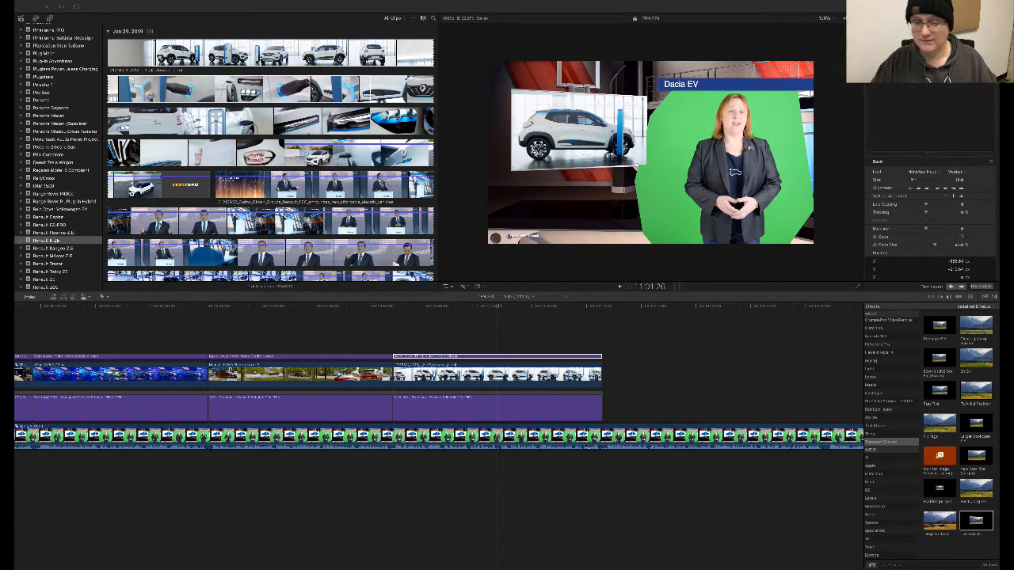
pyautogui.click(564, 406)
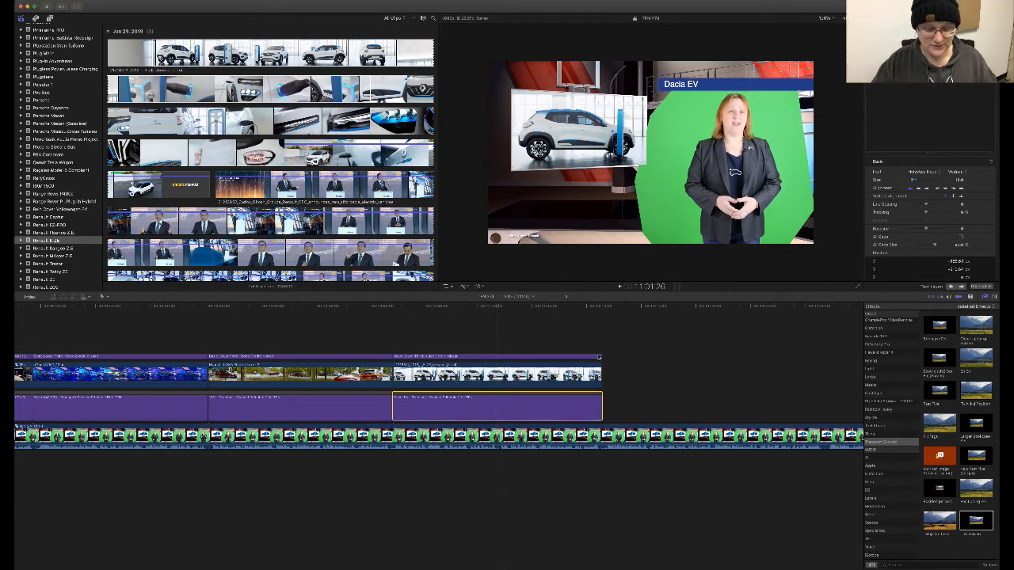
pyautogui.click(607, 315)
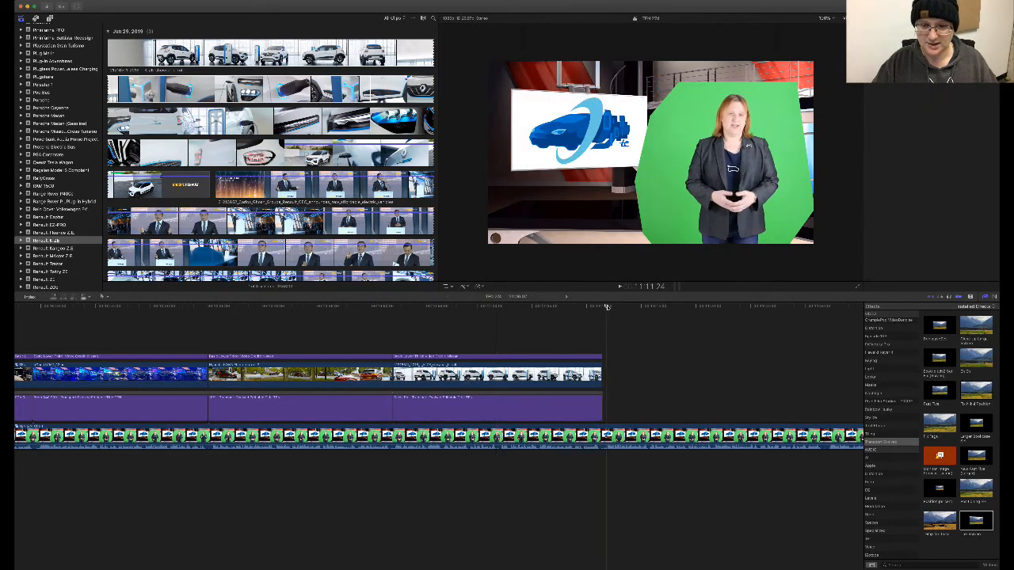
pyautogui.press('super+v')
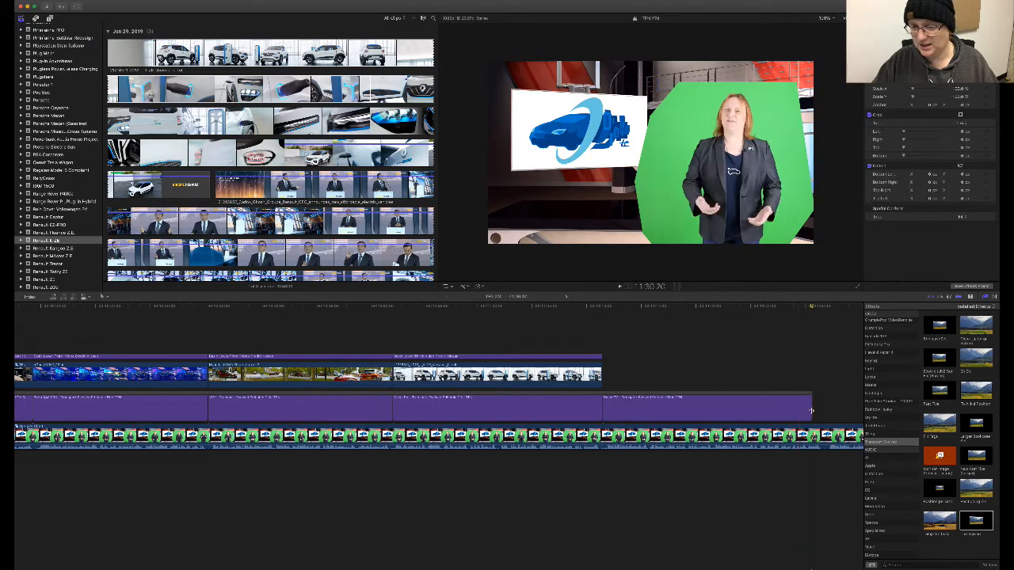
pyautogui.moveTo(812, 410)
pyautogui.mouseDown()
pyautogui.moveTo(789, 413)
pyautogui.moveTo(821, 410)
pyautogui.mouseUp()
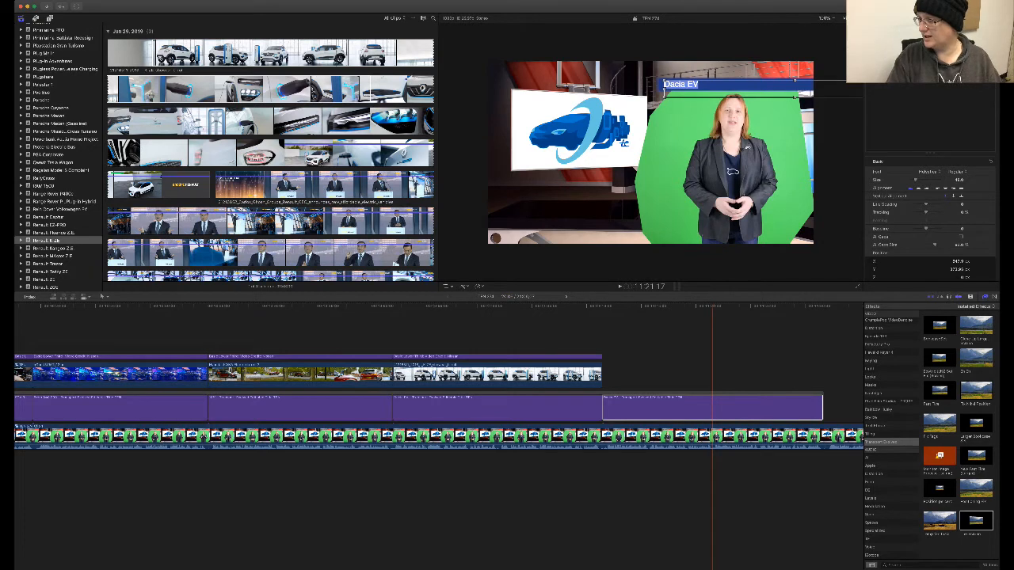
# - Change the copied title's text to "Coming to the UK" and move the playhead back to the title's start
pyautogui.write('Co')
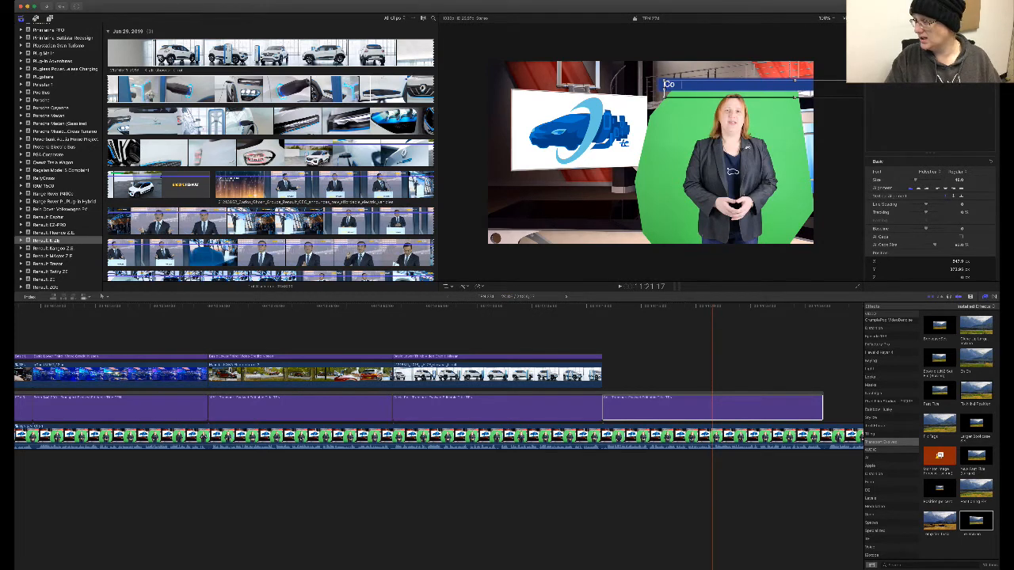
pyautogui.write('ming to the UK')
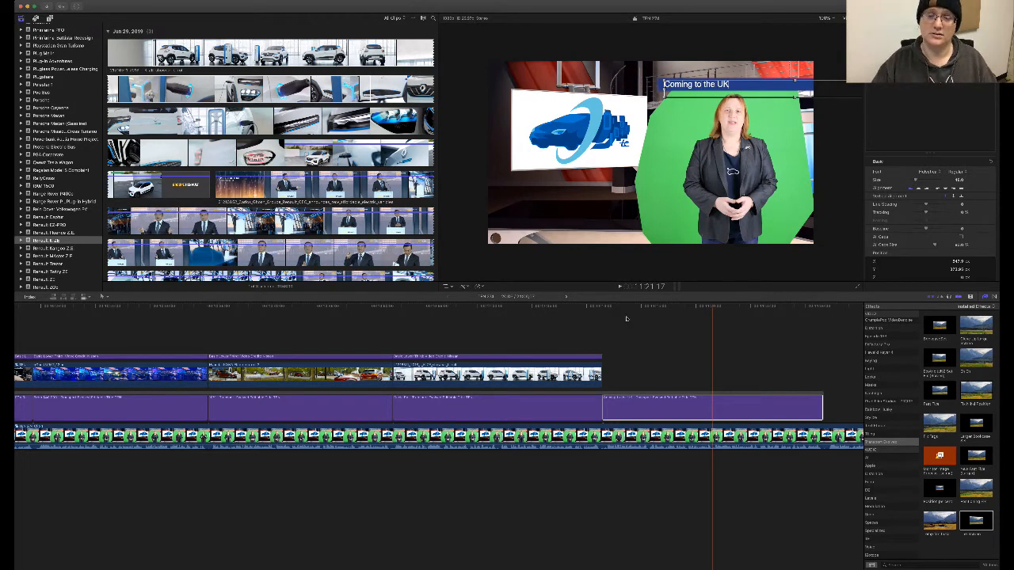
pyautogui.click(601, 309)
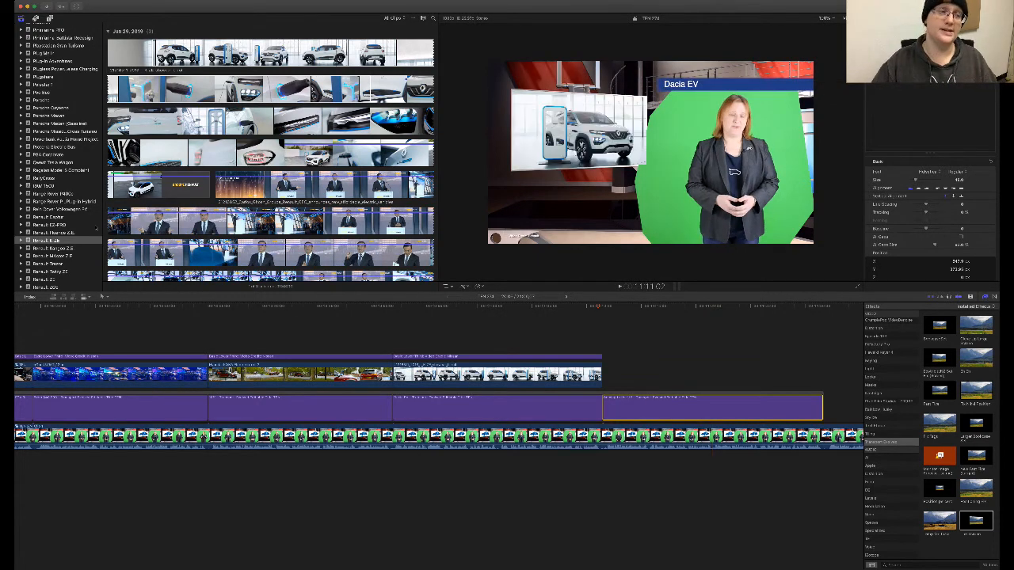
# - Look through the B-roll library's event list for MG footage for the "Coming to the UK" segment
pyautogui.scroll(-10, 50, 205)
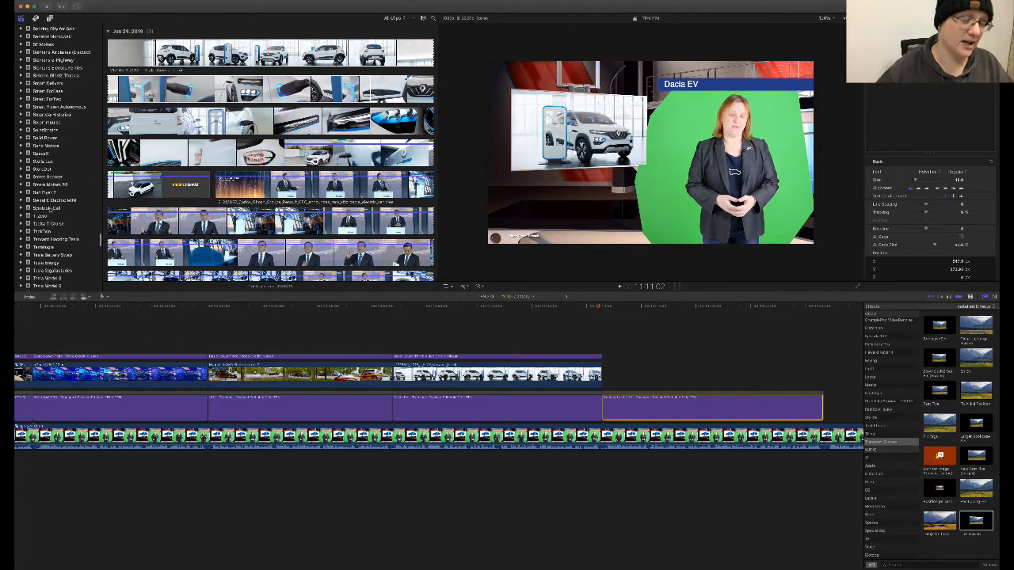
pyautogui.scroll(12, 50, 205)
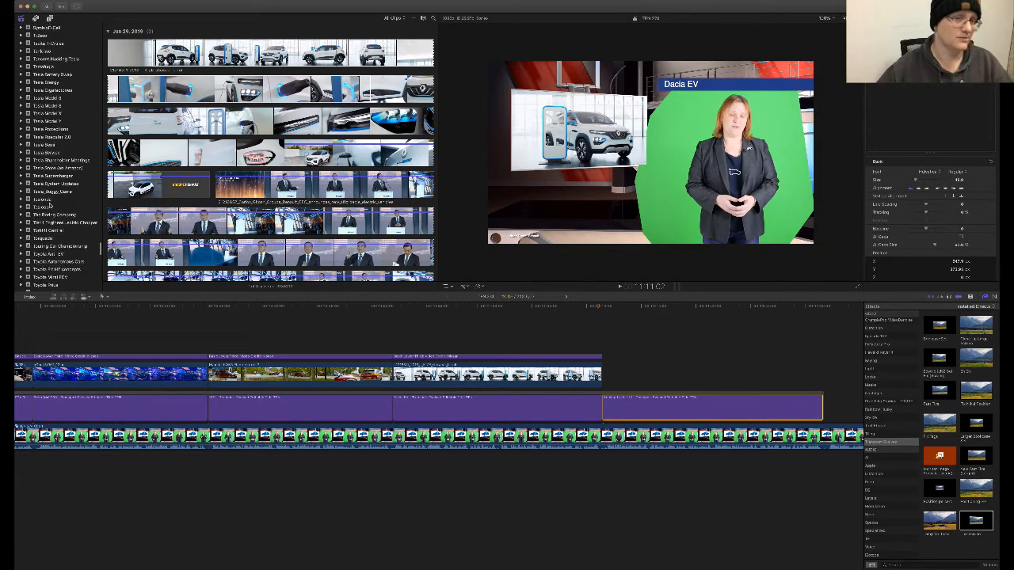
pyautogui.scroll(10, 49, 205)
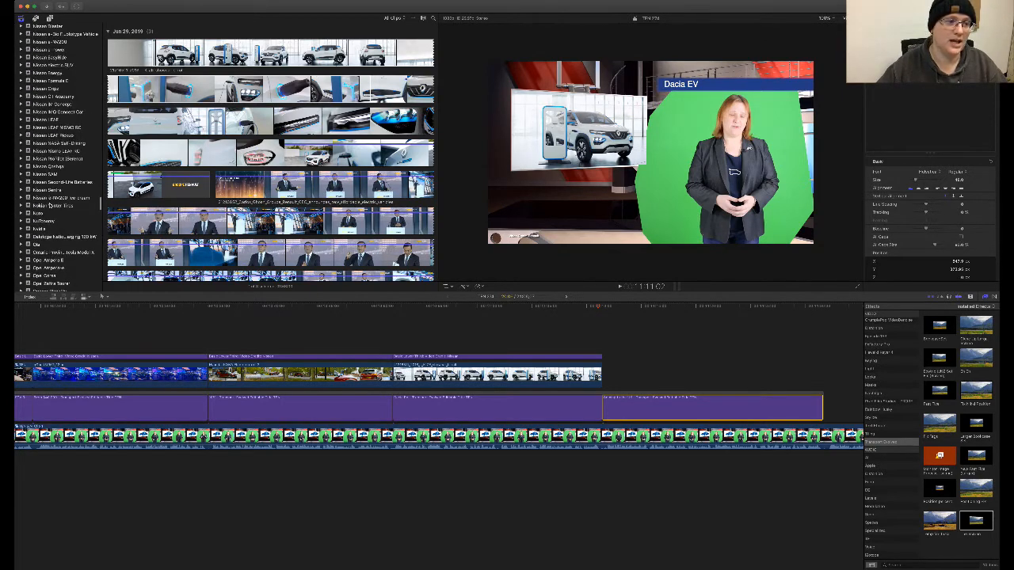
pyautogui.scroll(8, 50, 160)
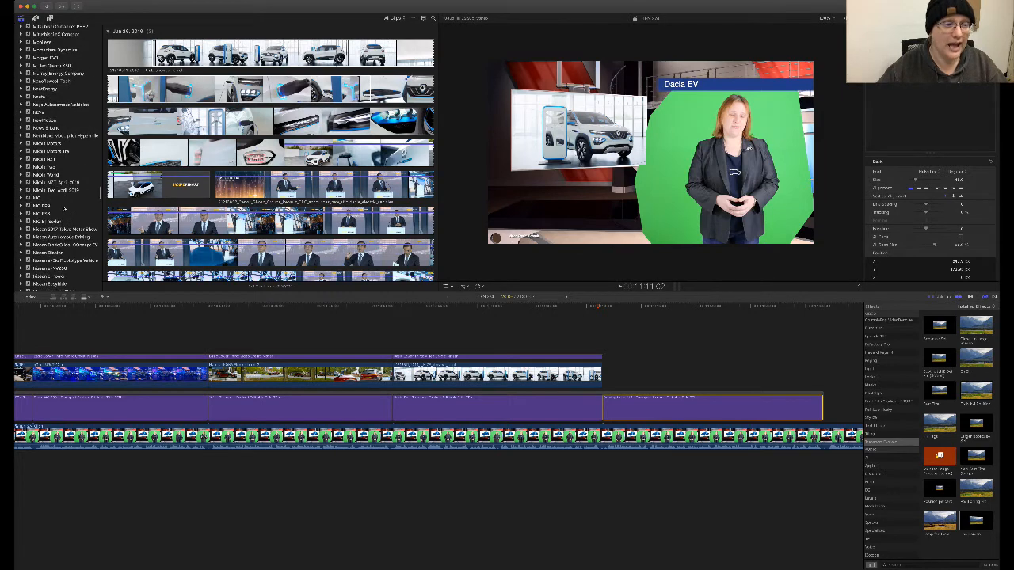
pyautogui.scroll(10, 62, 198)
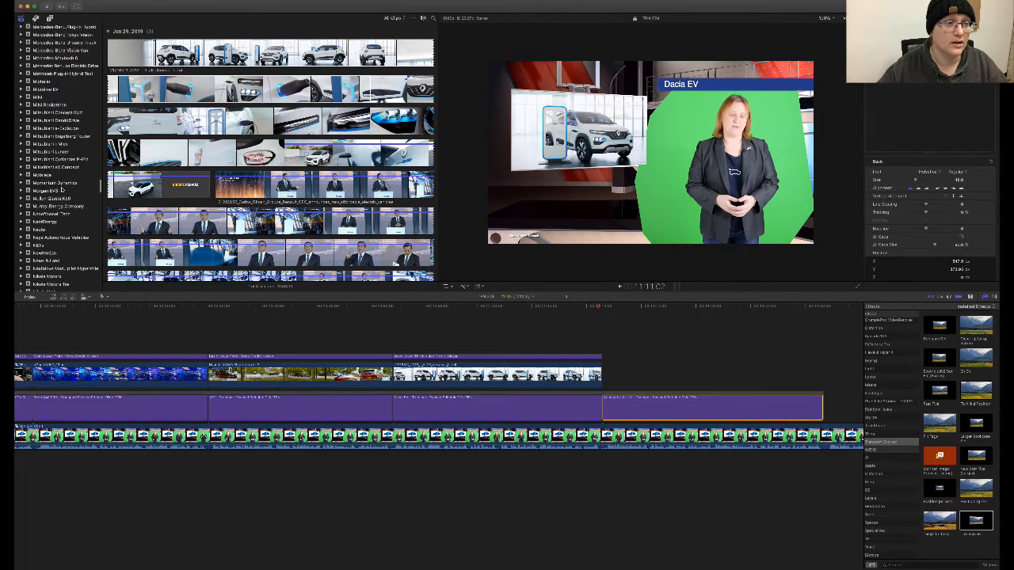
pyautogui.scroll(10, 61, 187)
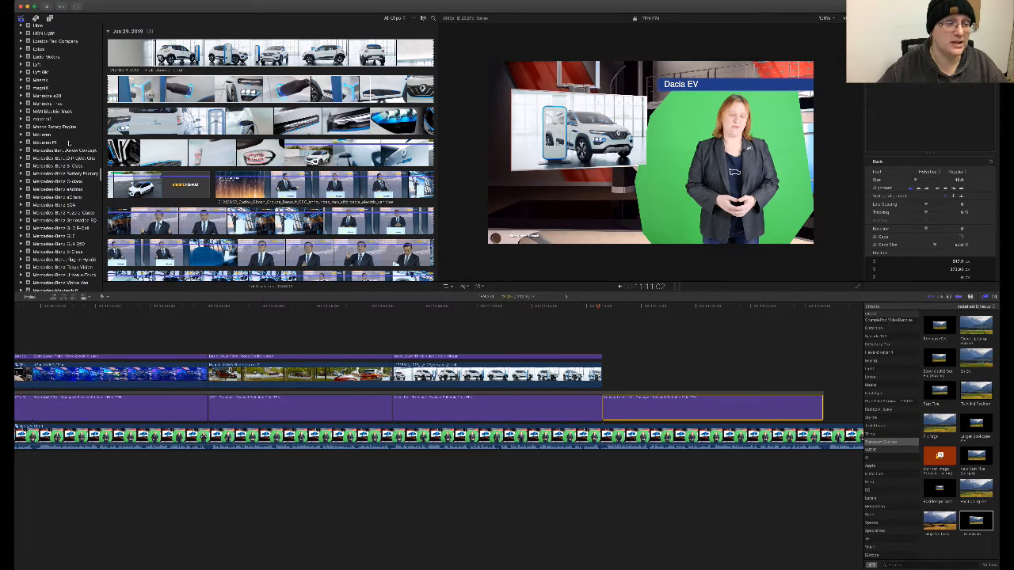
pyautogui.scroll(-5, 68, 158)
pyautogui.scroll(-6, 70, 183)
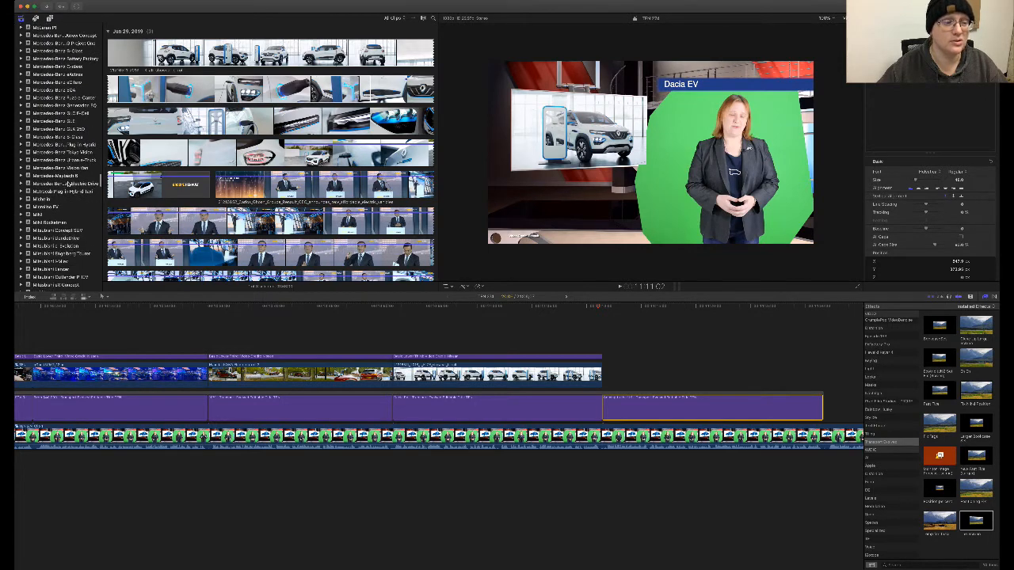
pyautogui.scroll(-2, 70, 183)
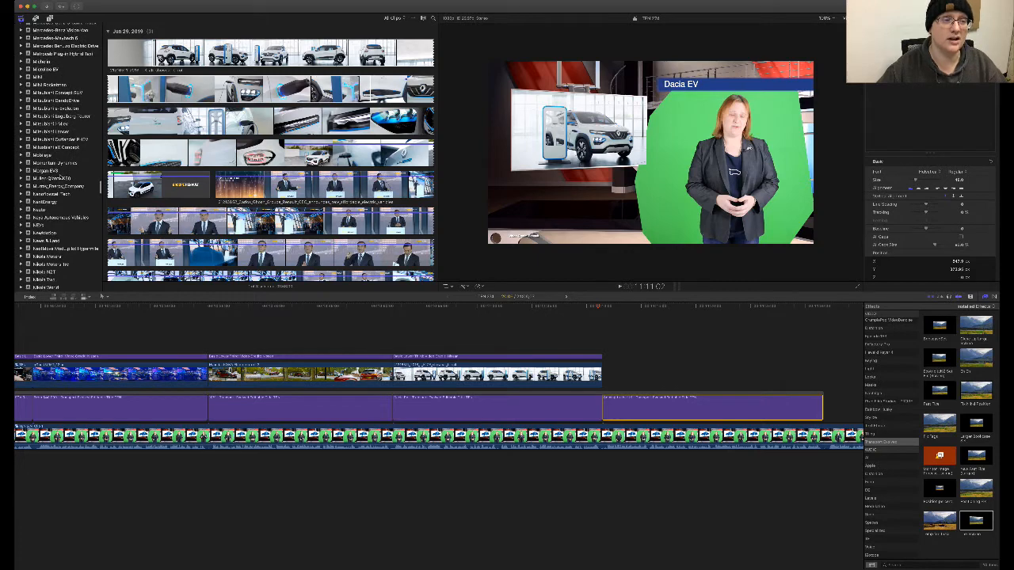
pyautogui.scroll(20, 62, 176)
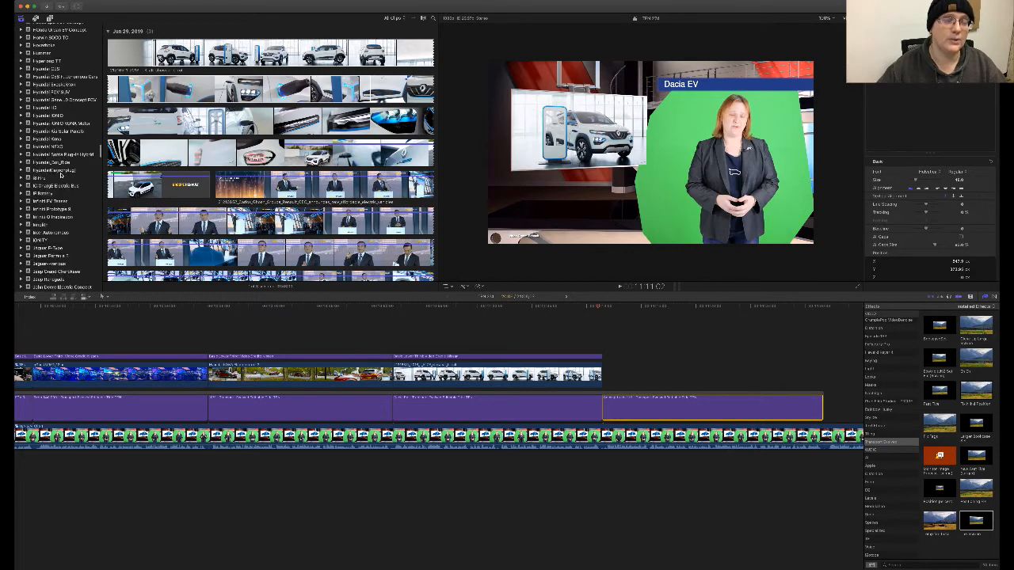
pyautogui.scroll(15, 62, 176)
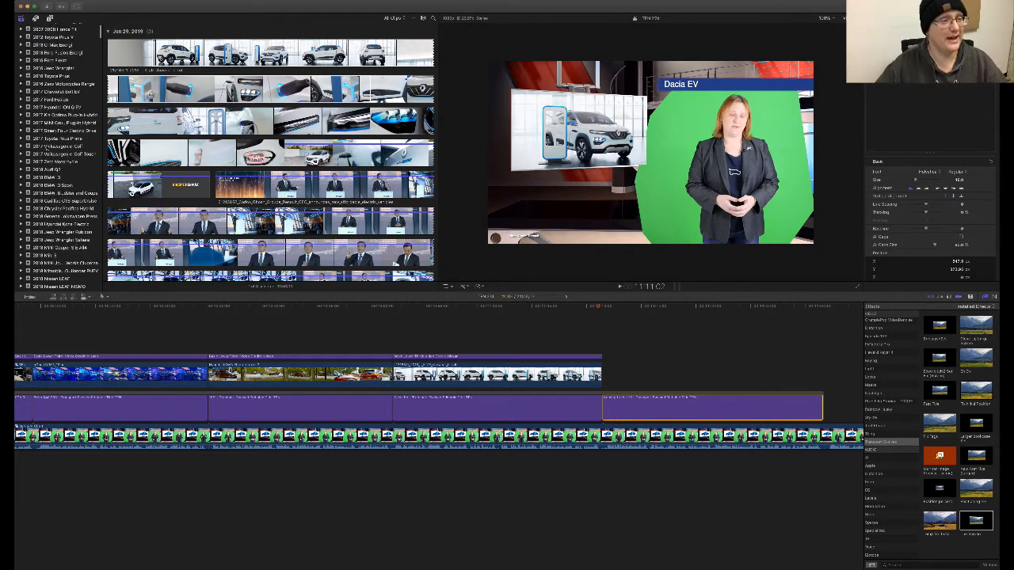
# - Collapse the current B-roll library, expand the second B-roll library and open its MG_ZS_EV event
pyautogui.click(36, 27)
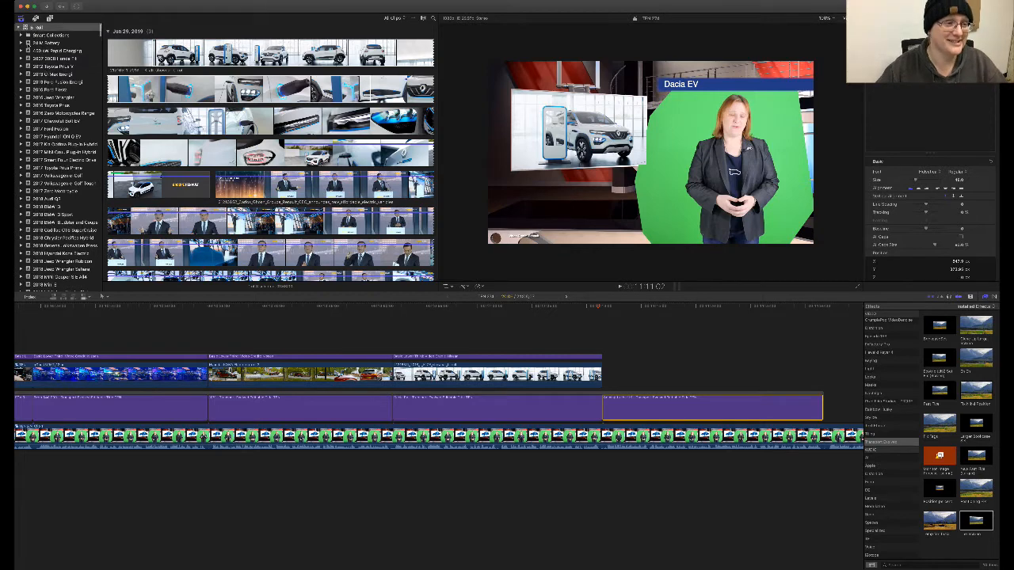
pyautogui.click(21, 26)
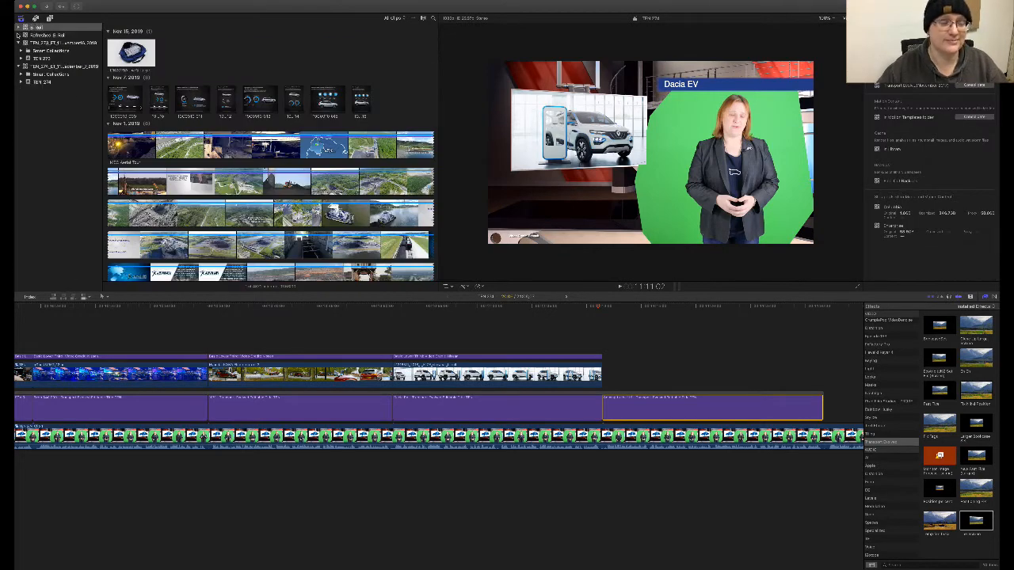
pyautogui.click(17, 34)
pyautogui.scroll(-10, 50, 147)
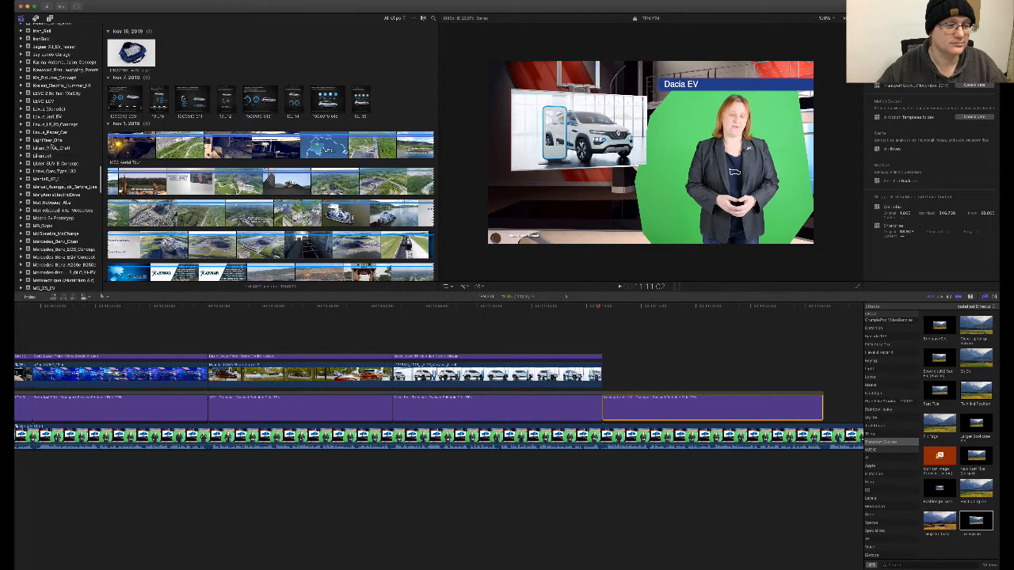
pyautogui.scroll(-5, 49, 147)
pyautogui.click(55, 135)
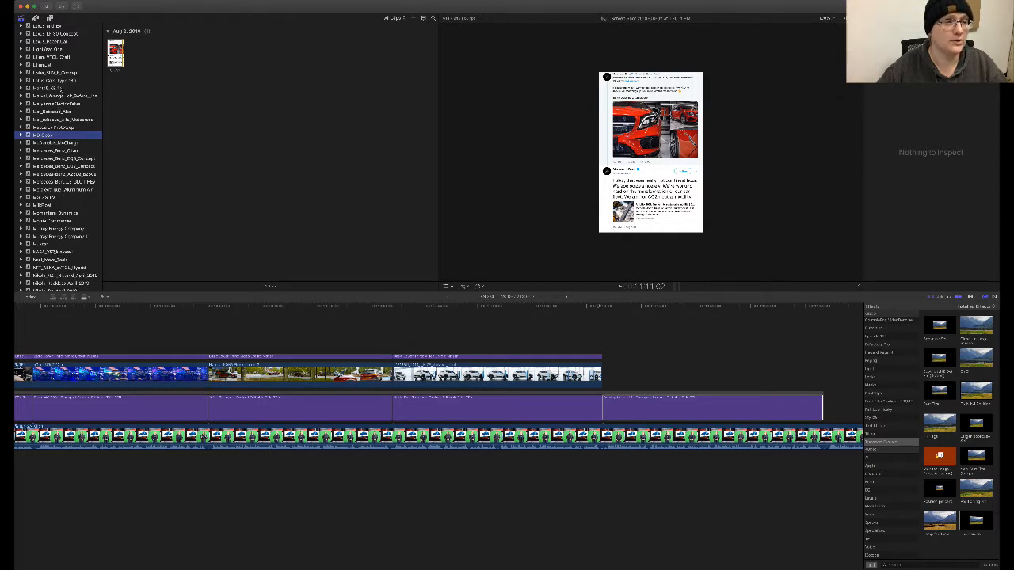
pyautogui.scroll(-2, 59, 109)
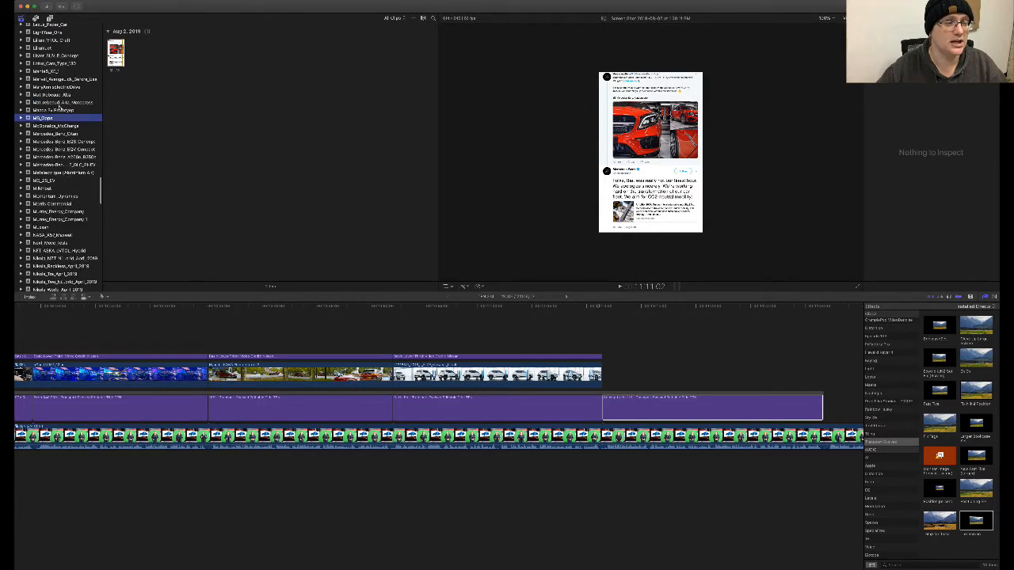
pyautogui.click(43, 180)
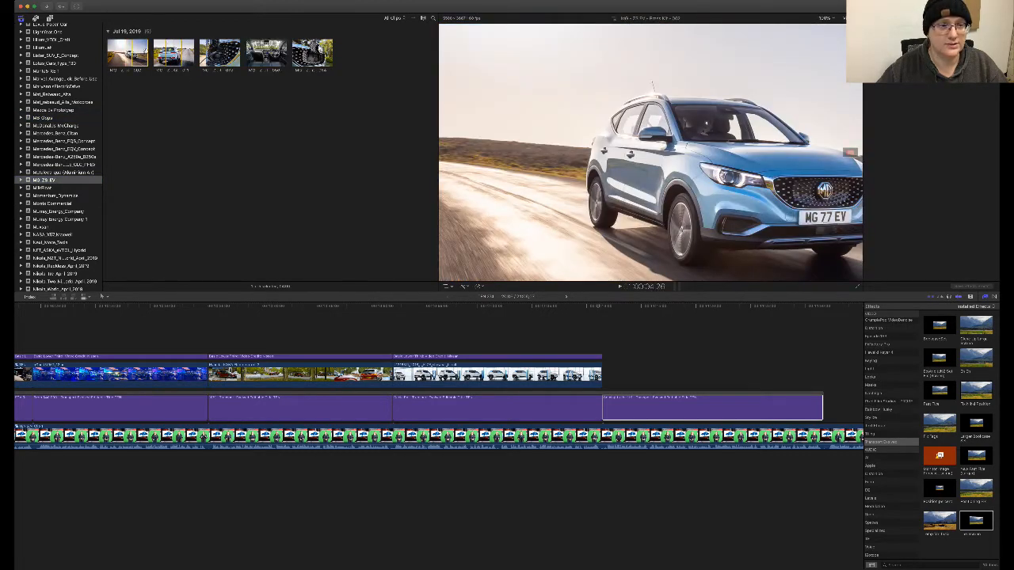
# - Place the MG ZS EV road, open grille and interior stills one after another above the "Coming to the UK" title, starting at its beginning
pyautogui.moveTo(123, 53); pyautogui.dragTo(603, 376)
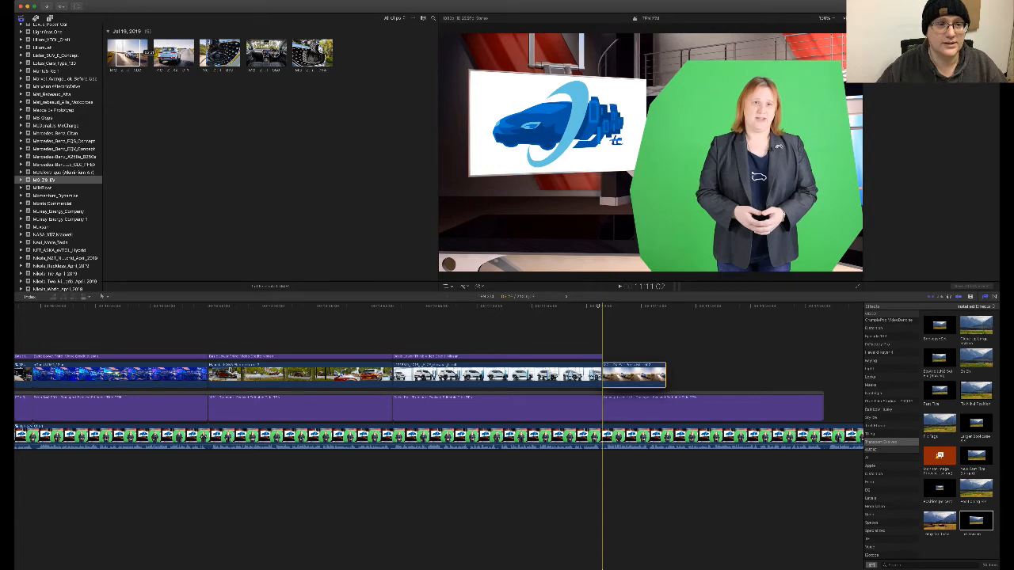
pyautogui.moveTo(266, 52); pyautogui.dragTo(666, 345)
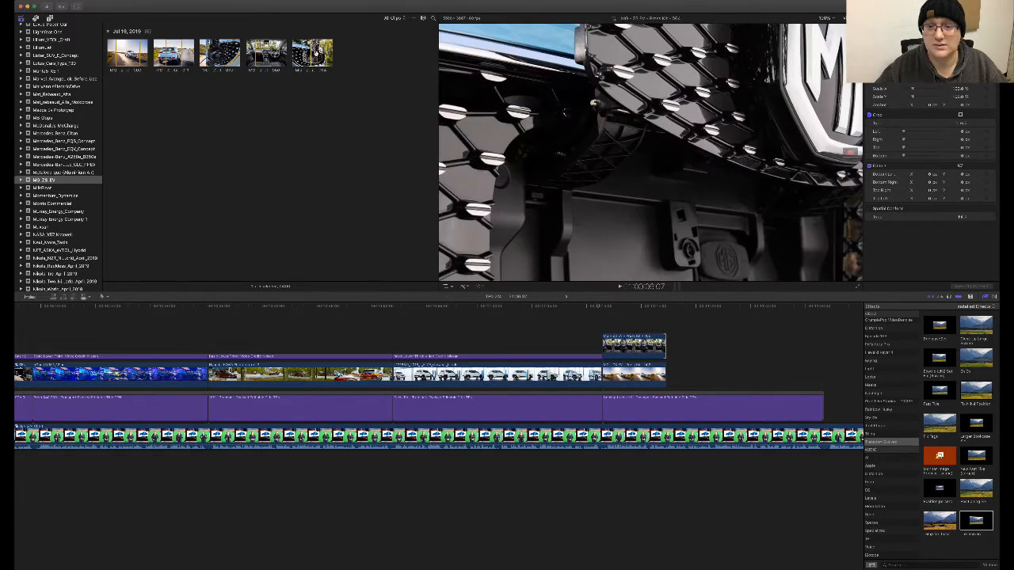
pyautogui.moveTo(315, 55); pyautogui.dragTo(604, 316)
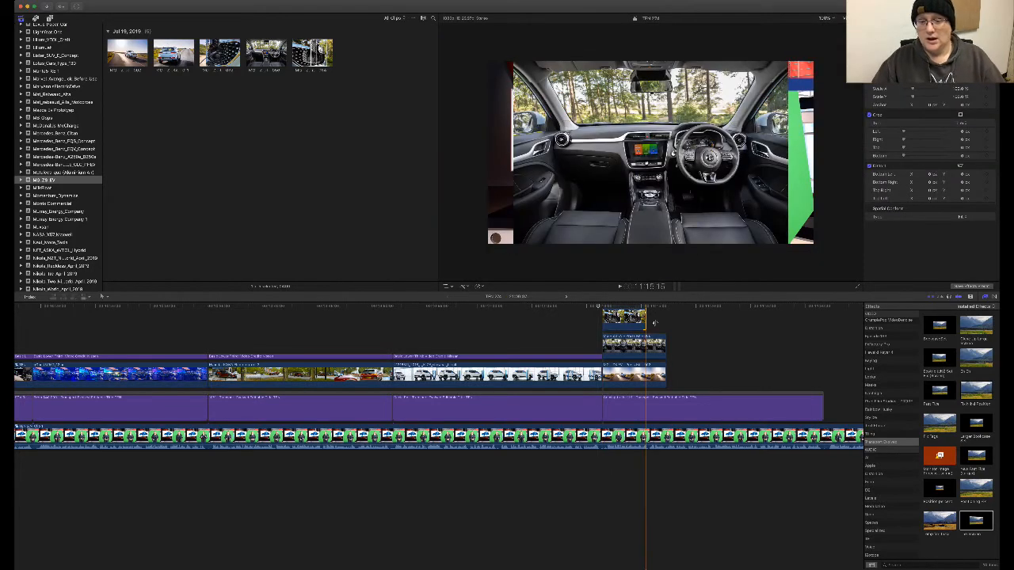
pyautogui.moveTo(645, 319); pyautogui.dragTo(780, 376)
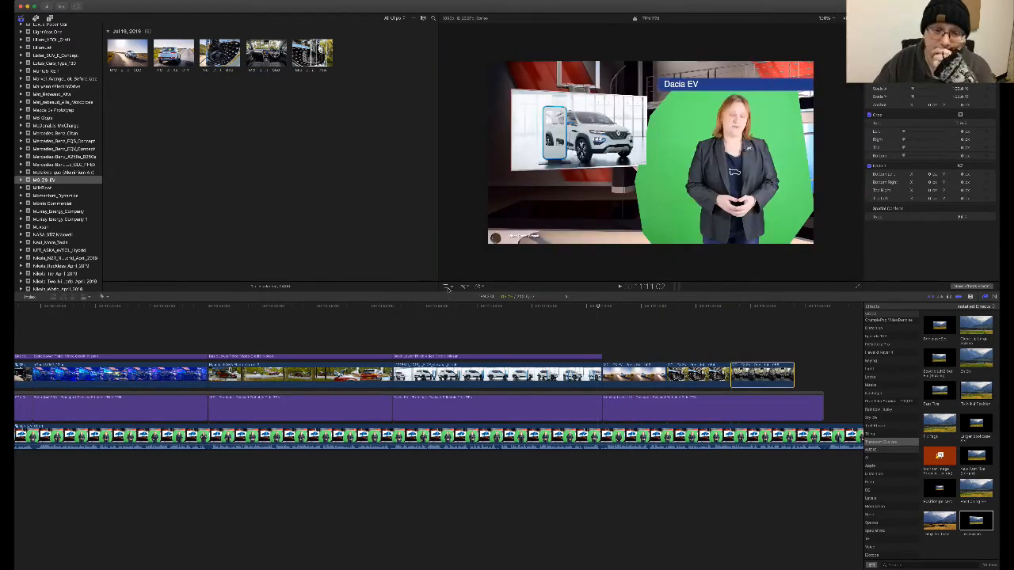
# - Crop each of the three MG ZS EV stills so that it fills the frame
pyautogui.click(631, 311)
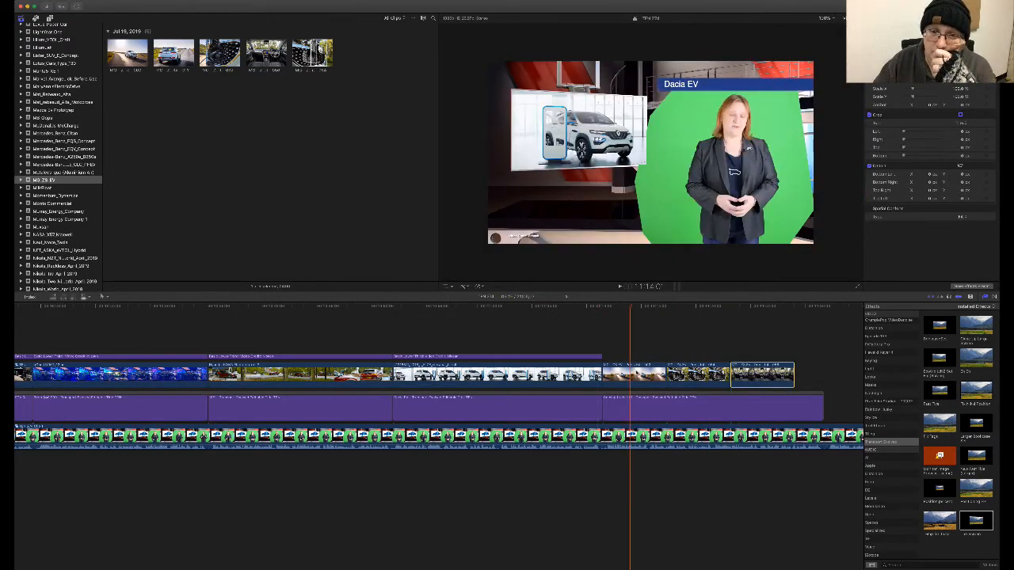
pyautogui.hotkey('shift', 'c')
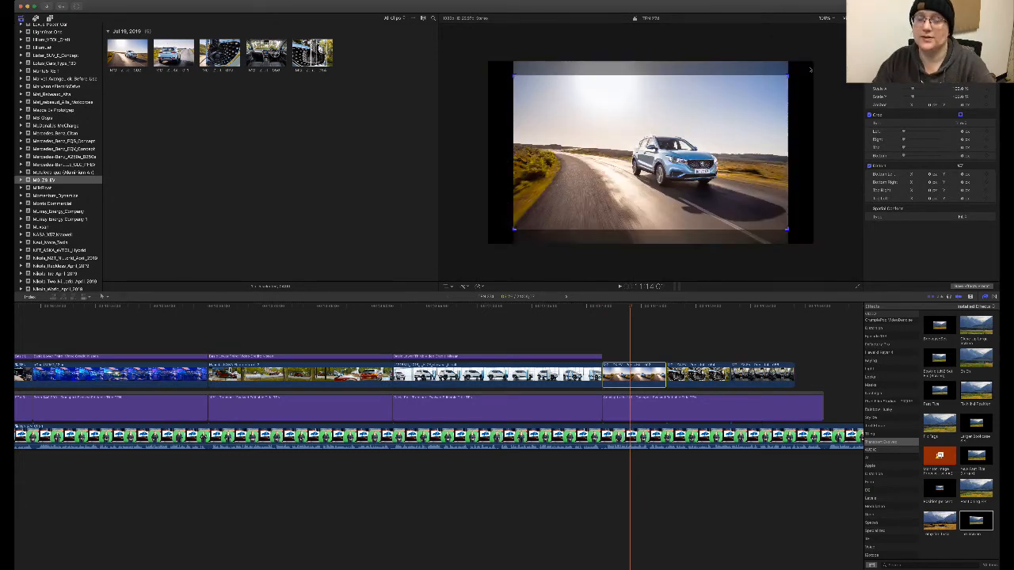
pyautogui.click(697, 367)
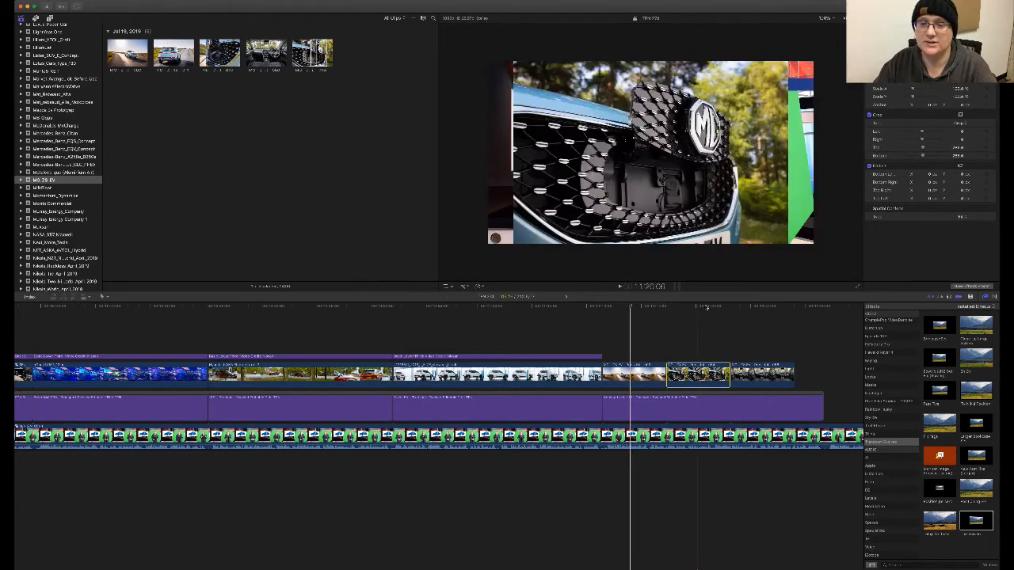
pyautogui.click(701, 306)
pyautogui.click(445, 287)
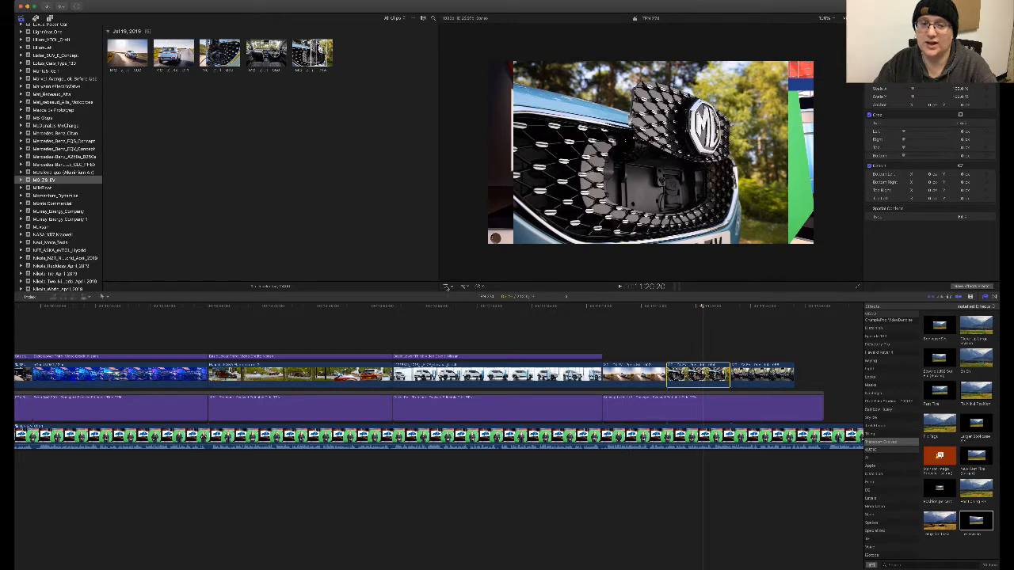
pyautogui.hotkey('shift', 'c')
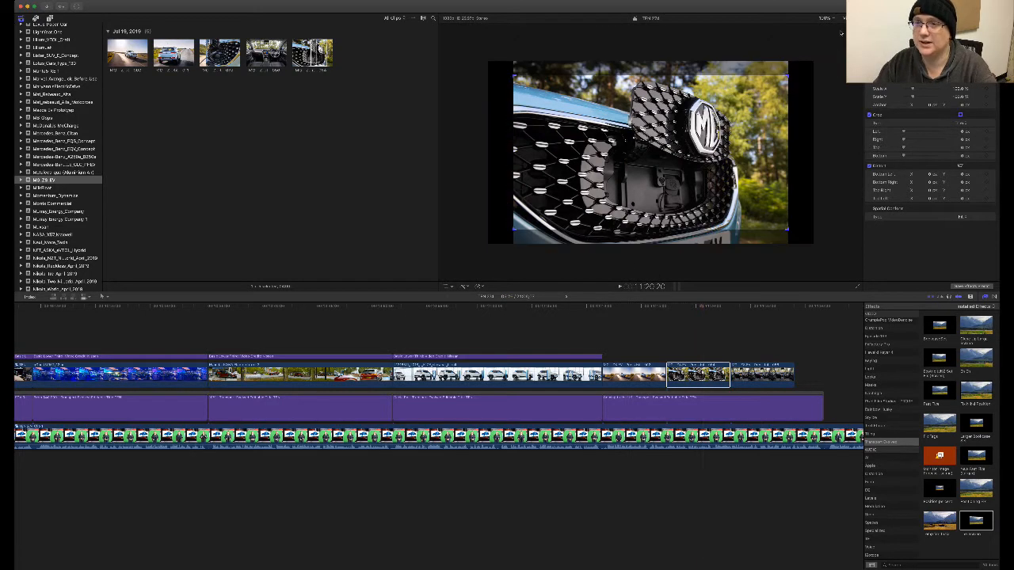
pyautogui.press('Return')
pyautogui.click(760, 374)
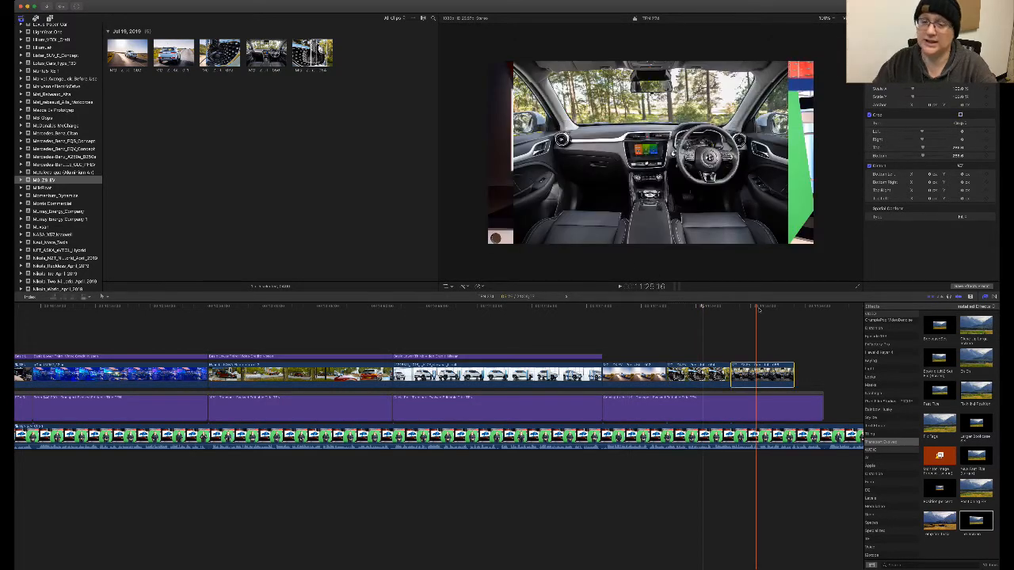
pyautogui.hotkey('shift', 'c')
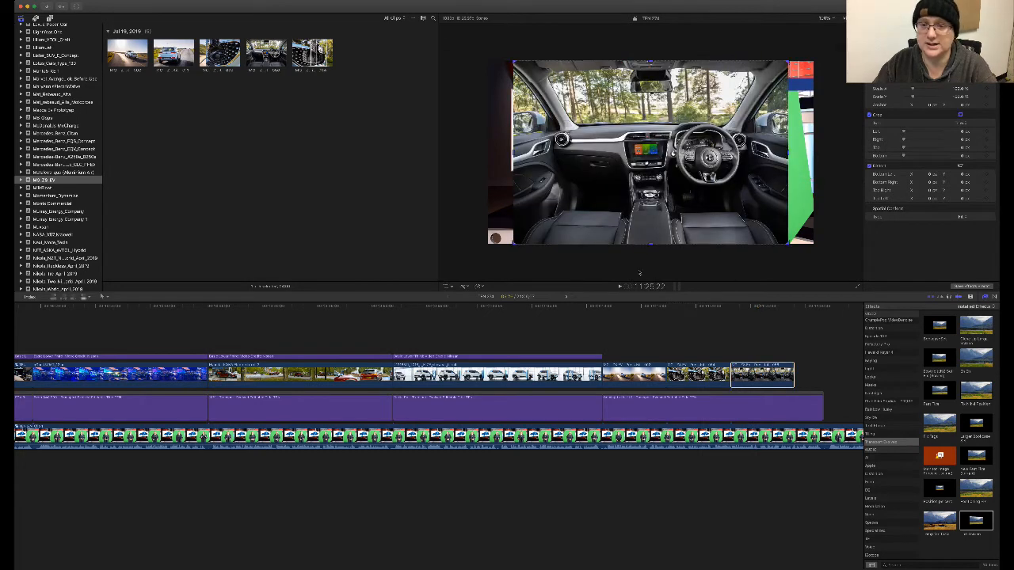
pyautogui.click(654, 274)
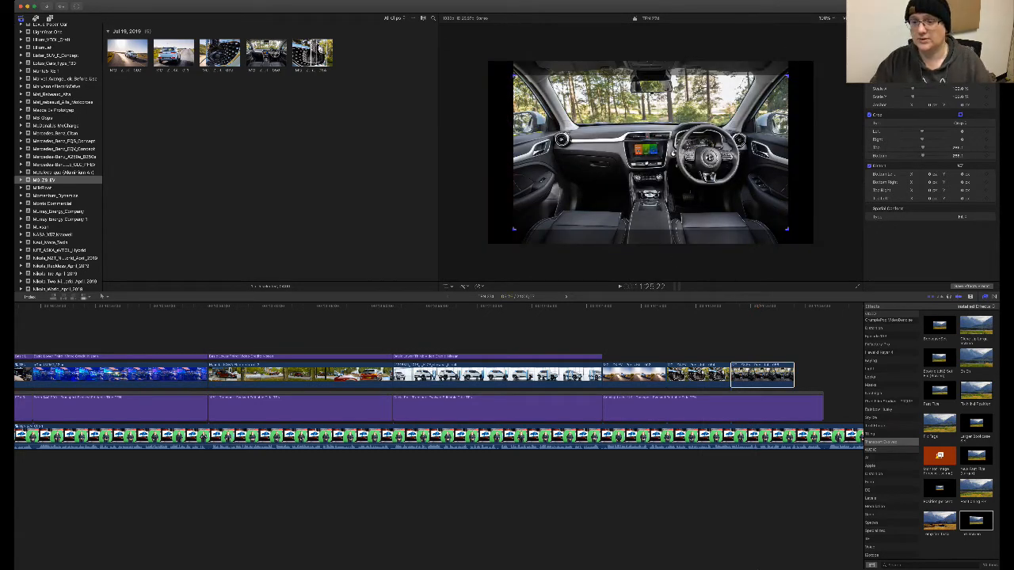
pyautogui.press('Return')
# - Combine the three MG stills into one compound clip and retime it to stretch to the end of the "Coming to the UK" title
pyautogui.keyDown('shift'); pyautogui.click(626, 374); pyautogui.keyUp('shift')
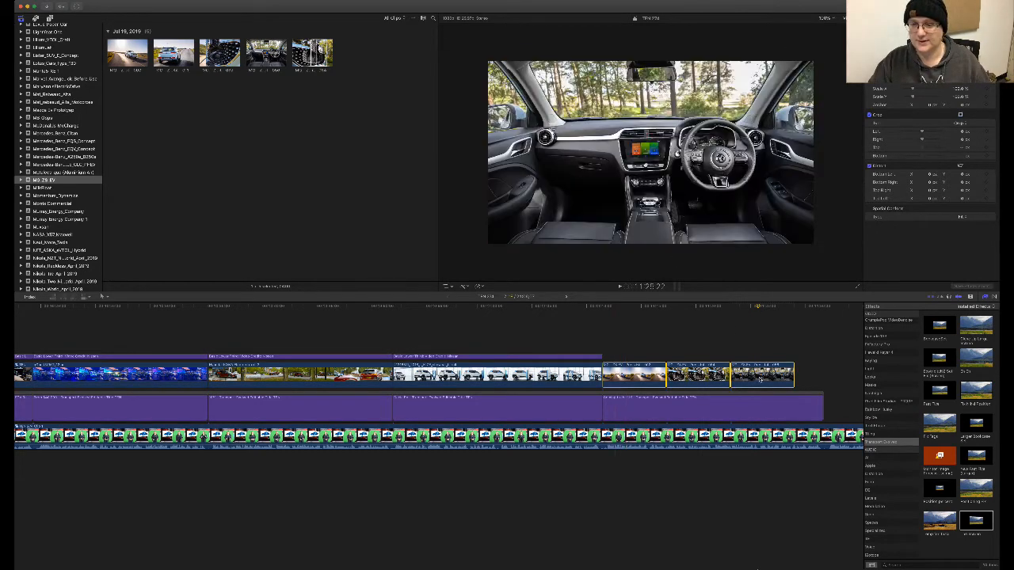
pyautogui.hotkey('alt', 'g')
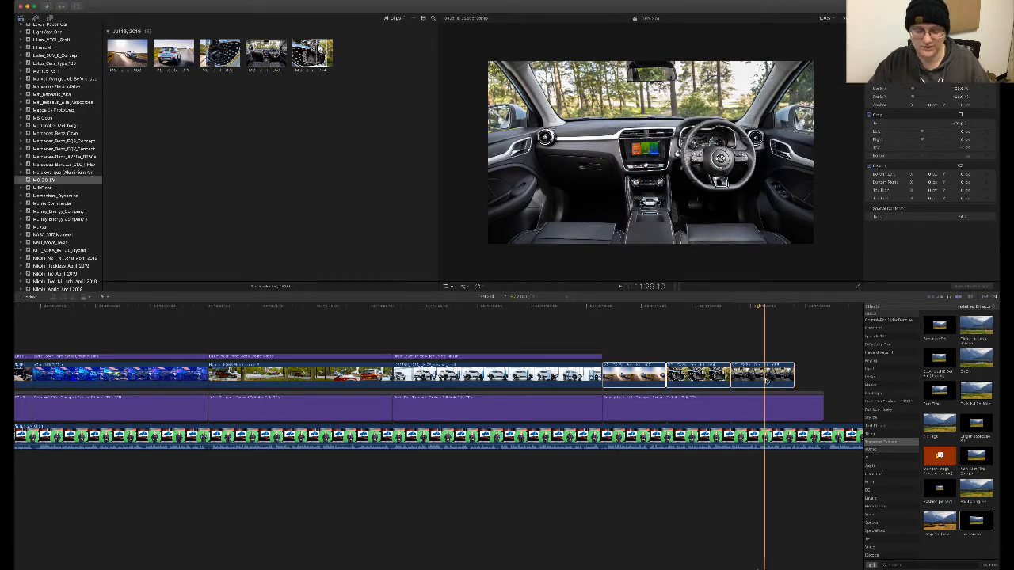
pyautogui.press('super+r')
pyautogui.moveTo(794, 360); pyautogui.dragTo(823, 362)
pyautogui.press('super+r')
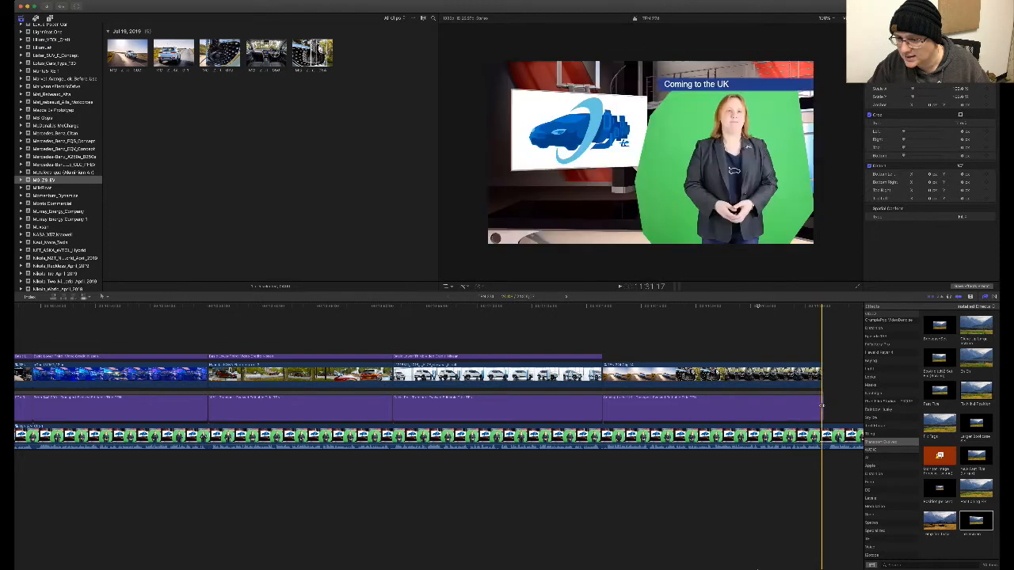
# - Trim the "Coming to the UK" title to the end of the compound clip and apply the studio screen effect to that clip
pyautogui.moveTo(822, 405)
pyautogui.mouseDown()
pyautogui.moveTo(811, 392)
pyautogui.moveTo(821, 392)
pyautogui.mouseUp()
pyautogui.click(814, 376)
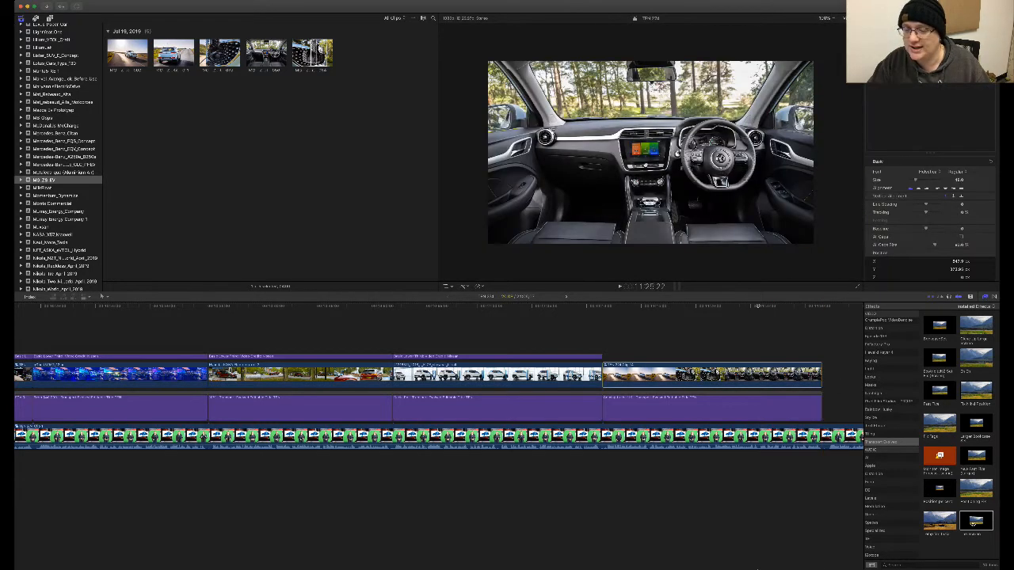
pyautogui.doubleClick(972, 523)
# - Copy the credit lower third from the "FCV Record" segment and paste it above the start of the MG compound clip
pyautogui.click(513, 345)
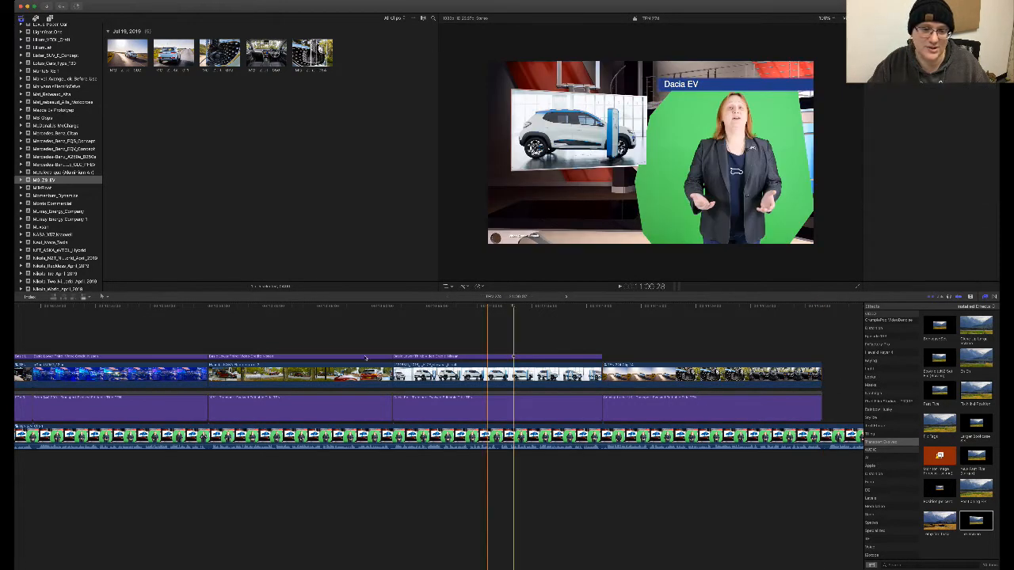
pyautogui.click(267, 357)
pyautogui.hscroll(-5, 265, 358)
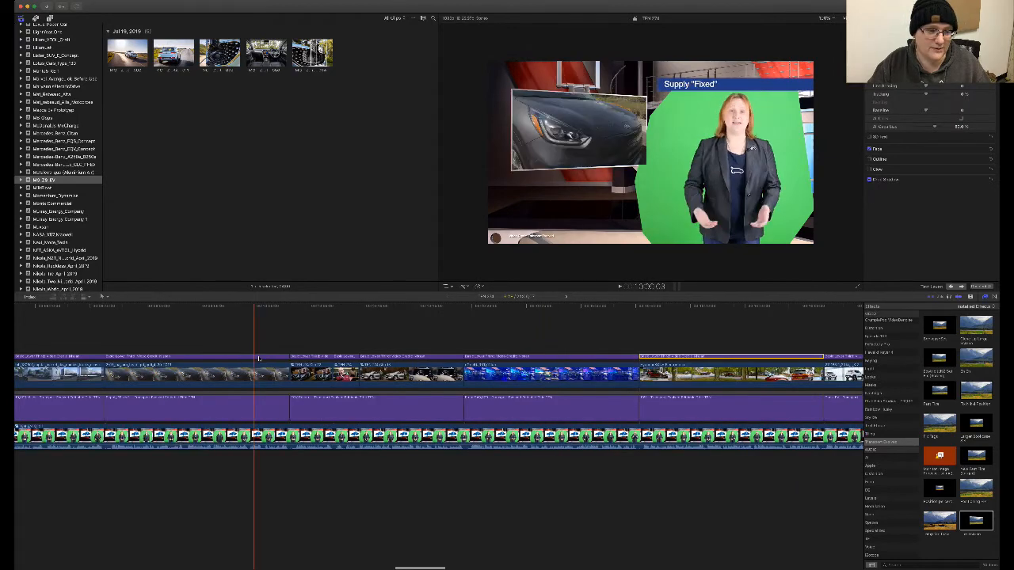
pyautogui.hscroll(-10, 258, 358)
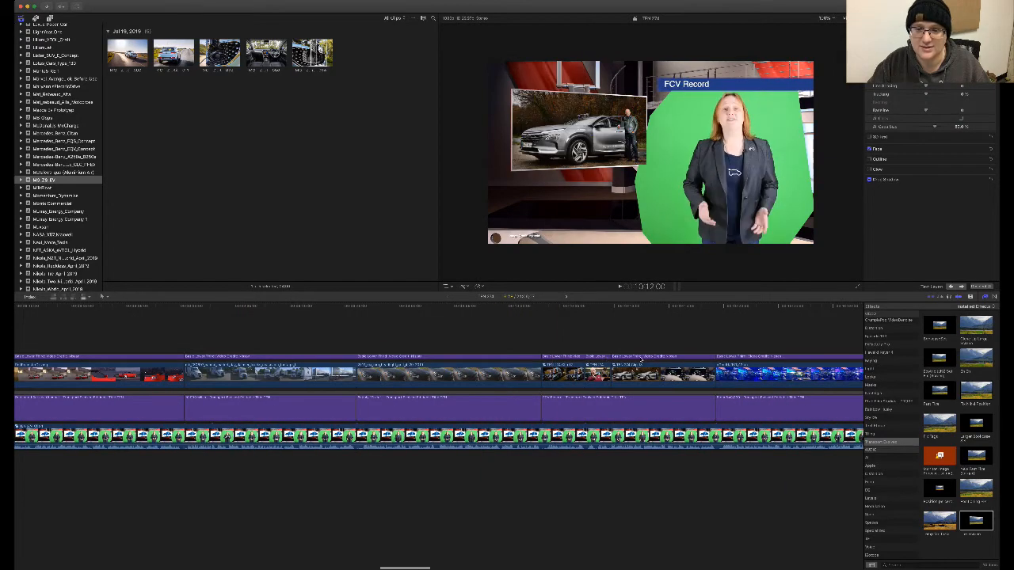
pyautogui.hscroll(-10, 641, 359)
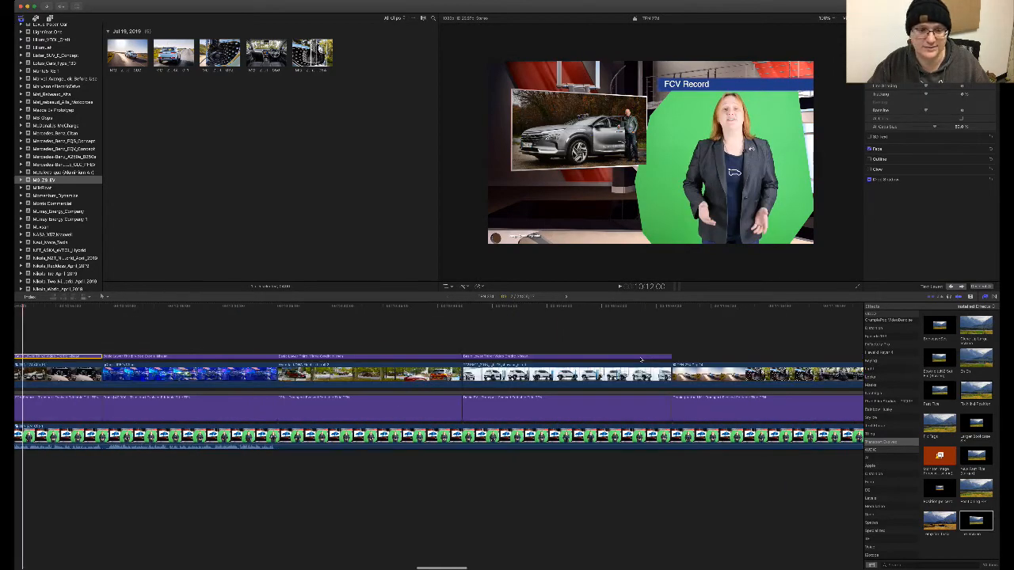
pyautogui.hscroll(8, 642, 358)
pyautogui.press('super+v')
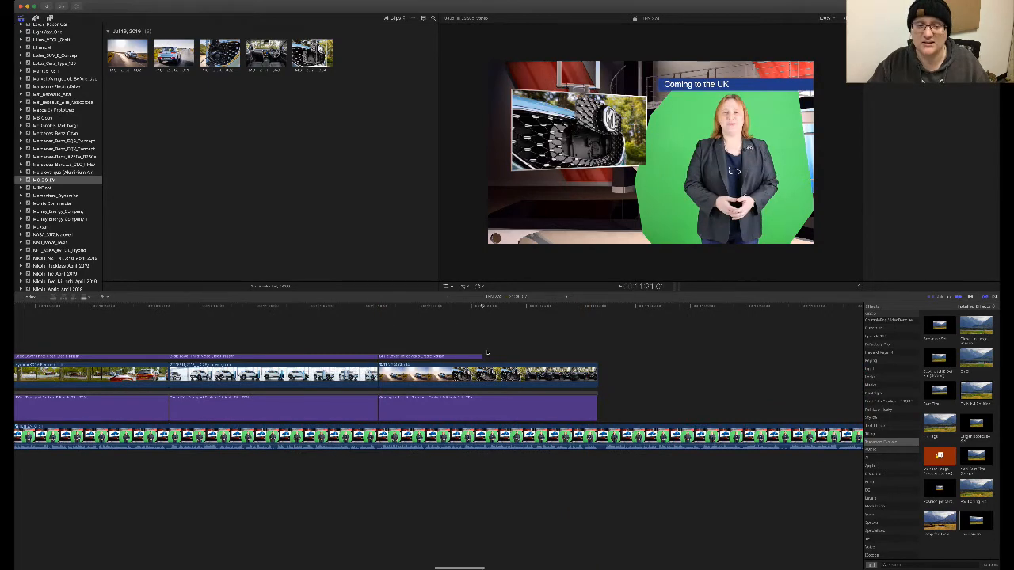
# - Extend the pasted credit lower third to the end of the MG compound clip and open its credit text for editing
pyautogui.moveTo(486, 358); pyautogui.dragTo(597, 363)
pyautogui.scroll(5, 944, 85)
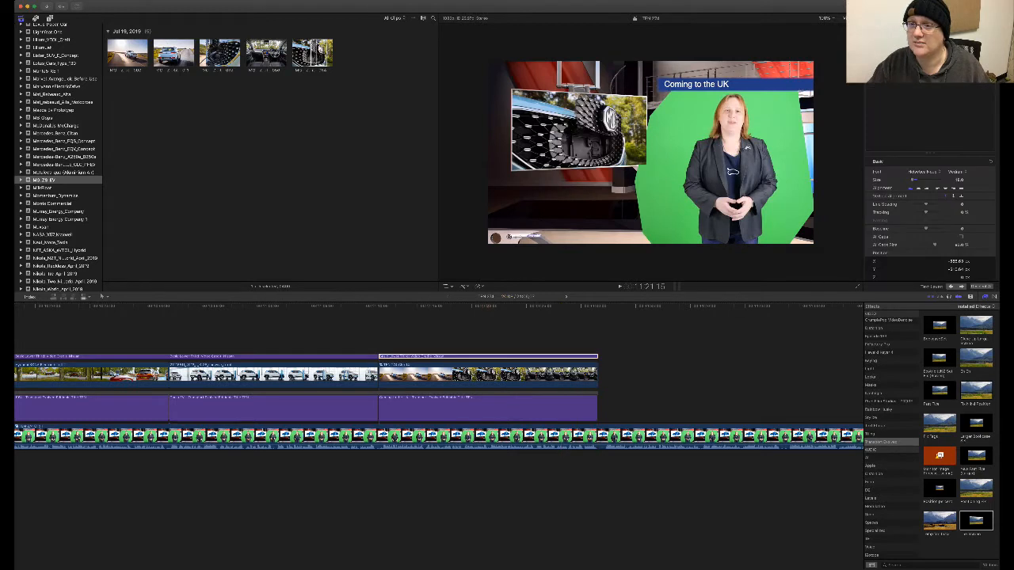
pyautogui.click(944, 85)
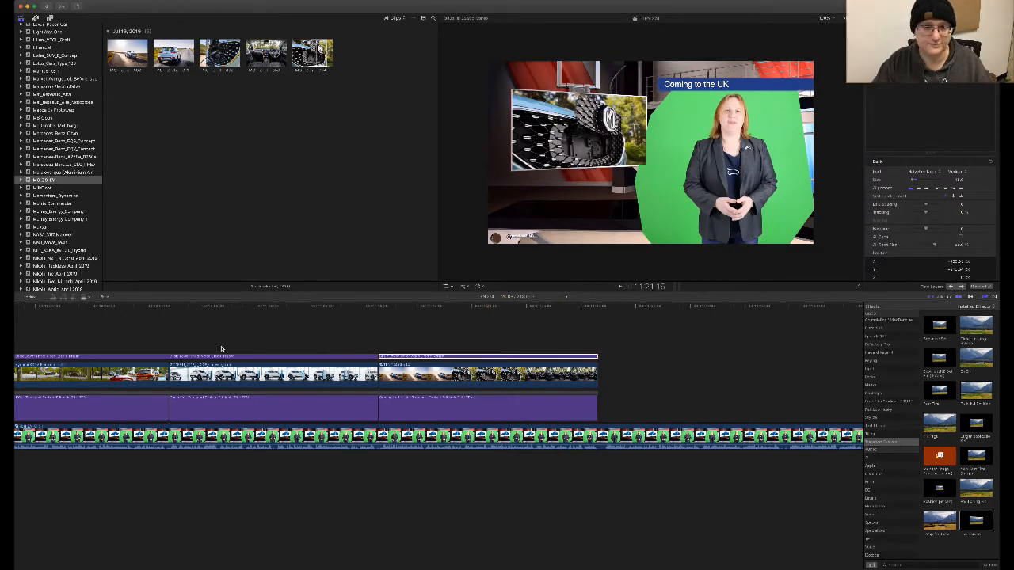
pyautogui.click(380, 312)
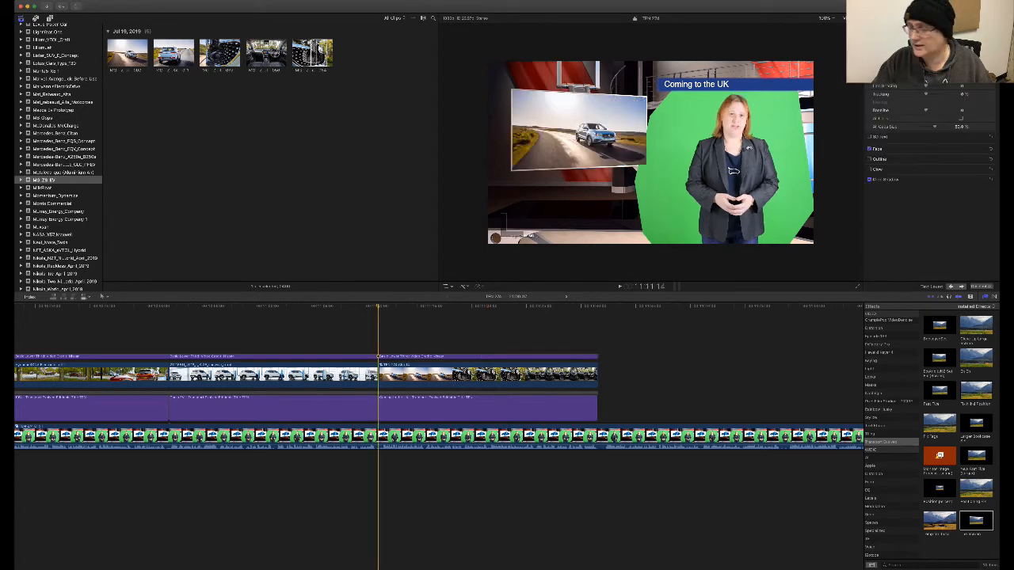
pyautogui.press('super+Tab')
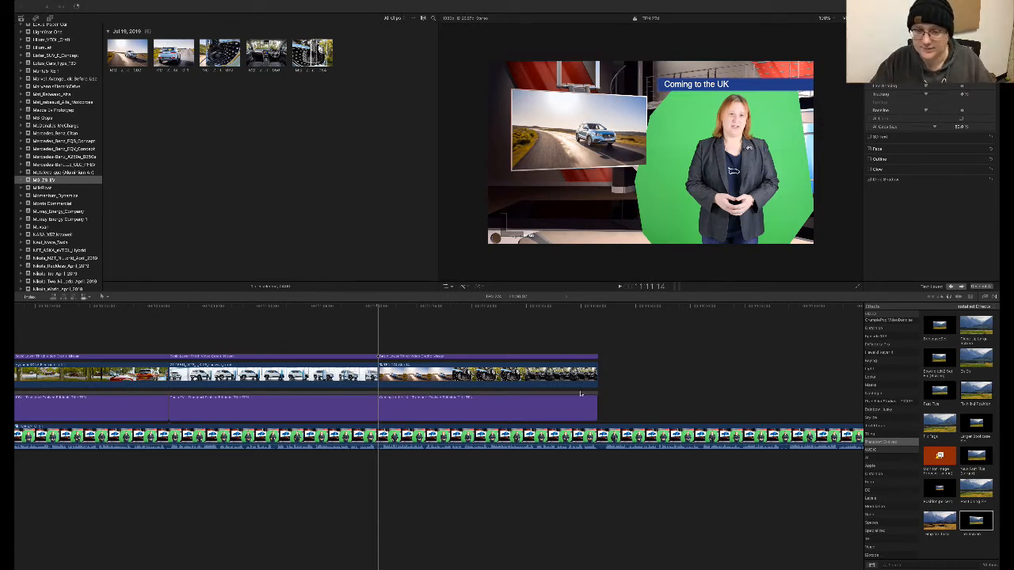
# - Duplicate the "Coming to the UK" title directly after itself and shorten the copy to fit the following news item
pyautogui.click(581, 393)
pyautogui.click(581, 394)
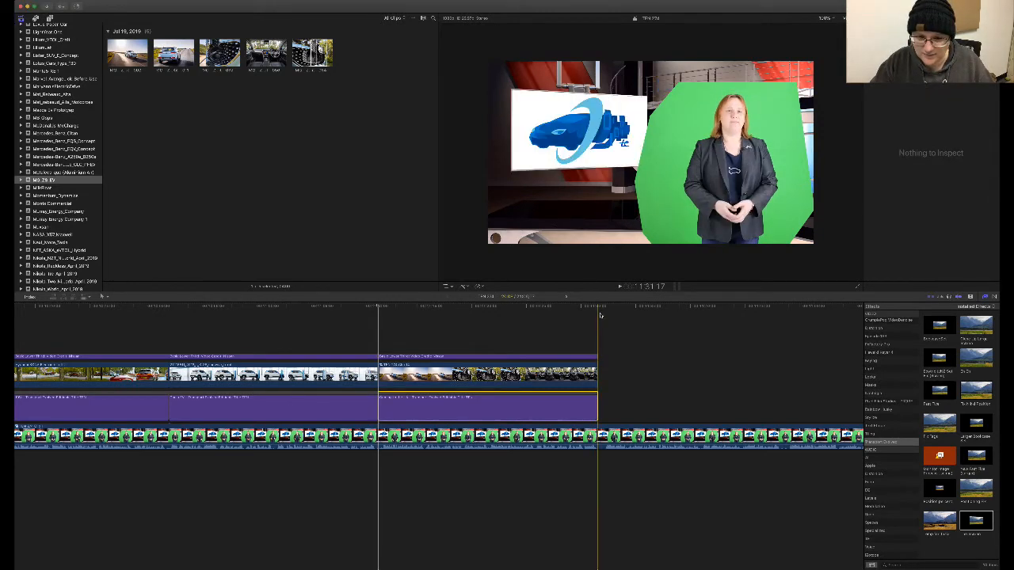
pyautogui.press('super+c')
pyautogui.press('super+v')
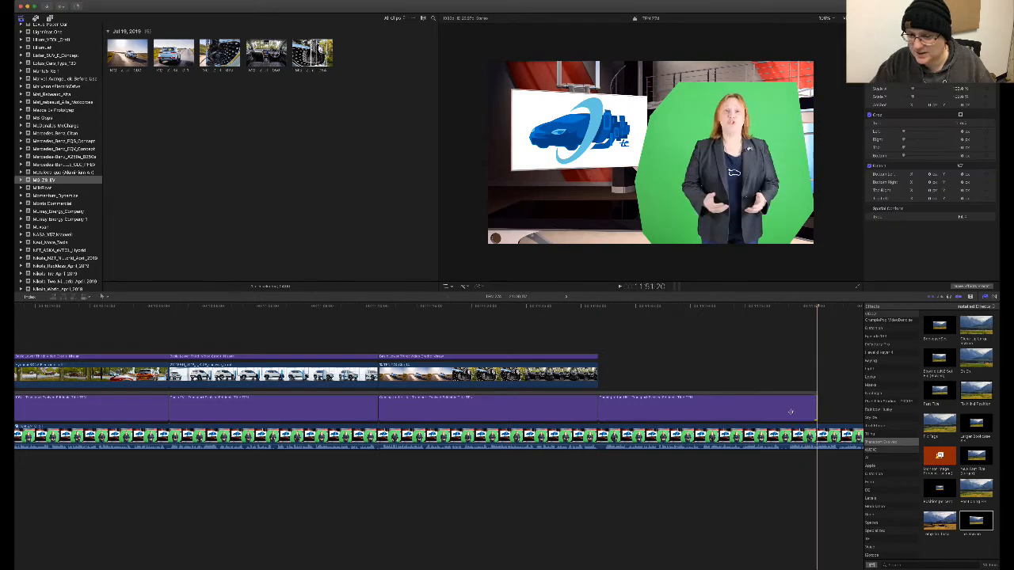
pyautogui.moveTo(789, 411)
pyautogui.mouseDown()
pyautogui.moveTo(771, 407)
pyautogui.moveTo(785, 408)
pyautogui.mouseUp()
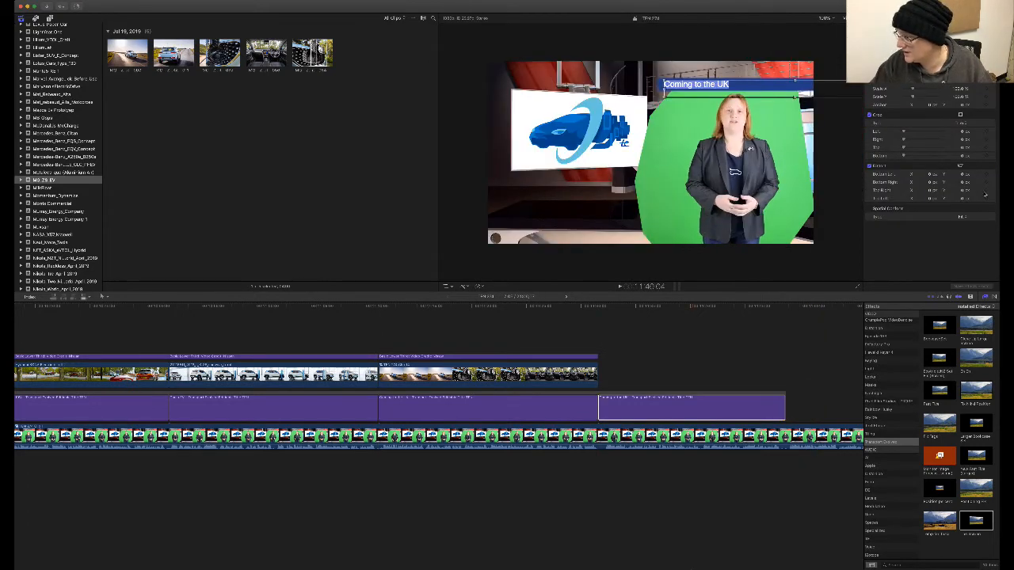
# - Change the duplicated title's text to "Chile Ban" and return the playhead to the start of that title
pyautogui.click(890, 17)
pyautogui.click(928, 47)
pyautogui.press('super+a')
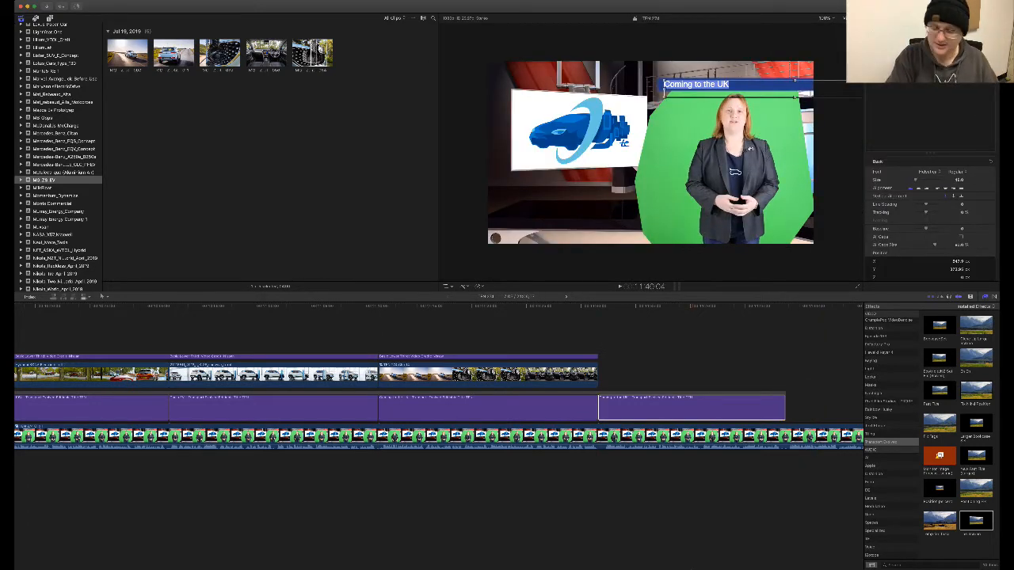
pyautogui.write('Chil')
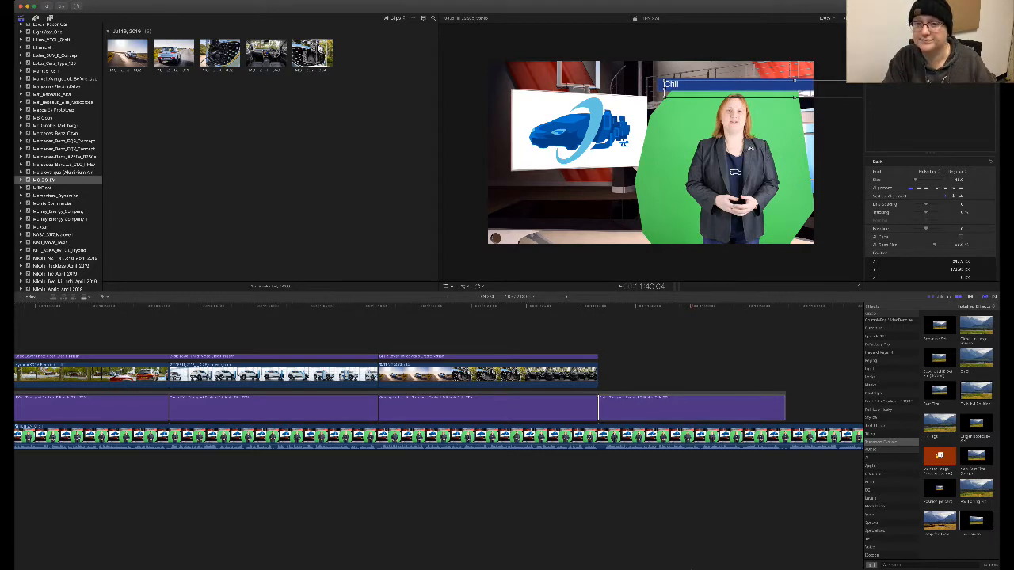
pyautogui.write('e Ban')
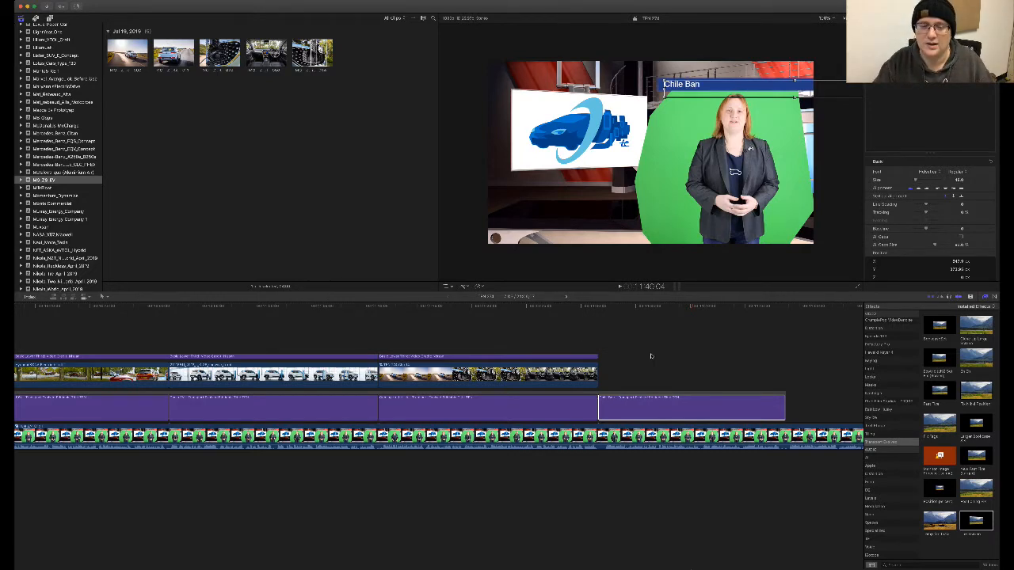
pyautogui.click(600, 307)
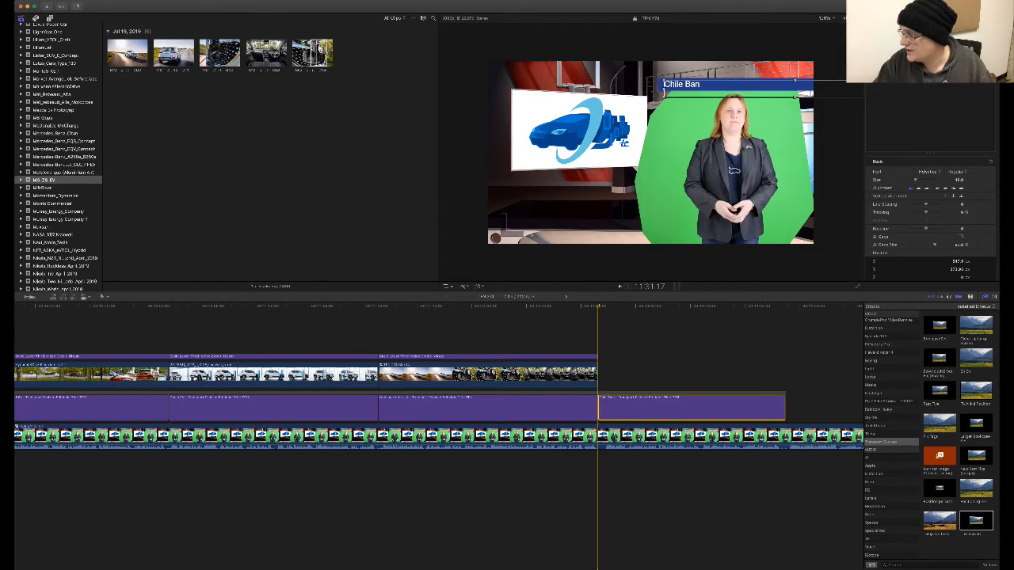
pyautogui.press('super+Tab')
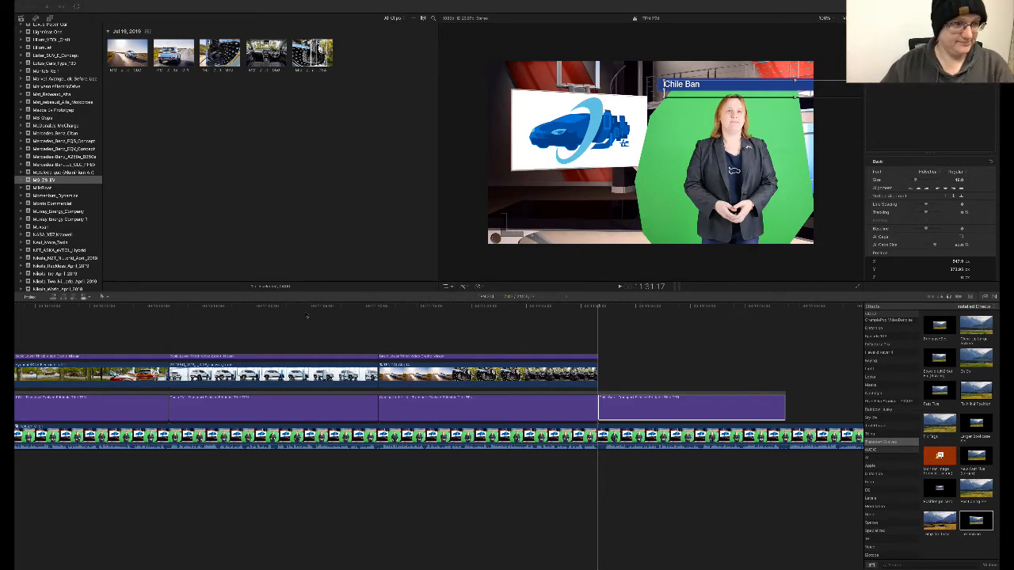
# - Collapse the Refreshed B-Roll, TEN 273 and TEN 274 libraries in the browser
pyautogui.hscroll(-2, 435, 396)
pyautogui.scroll(15, 95, 194)
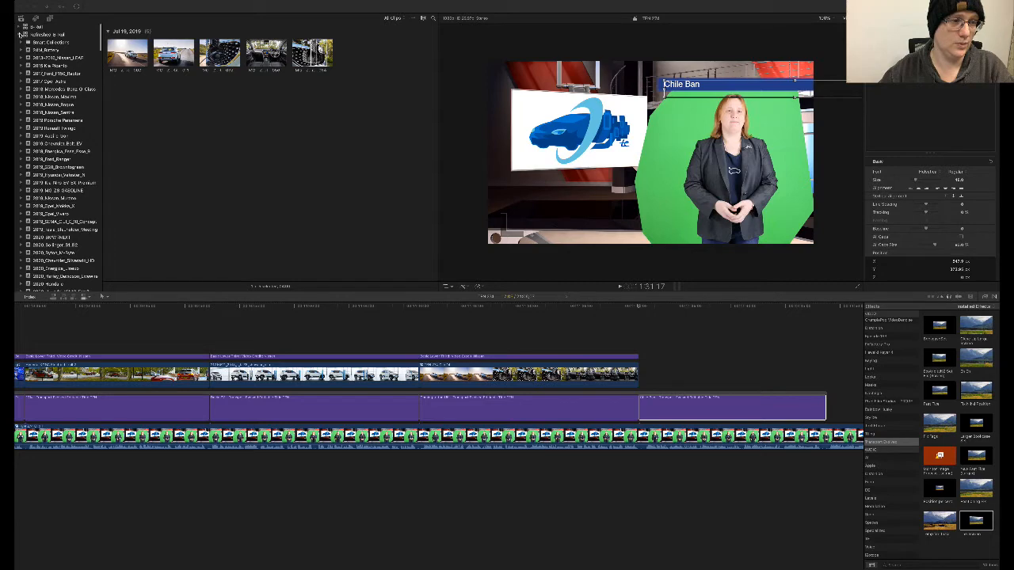
pyautogui.click(20, 34)
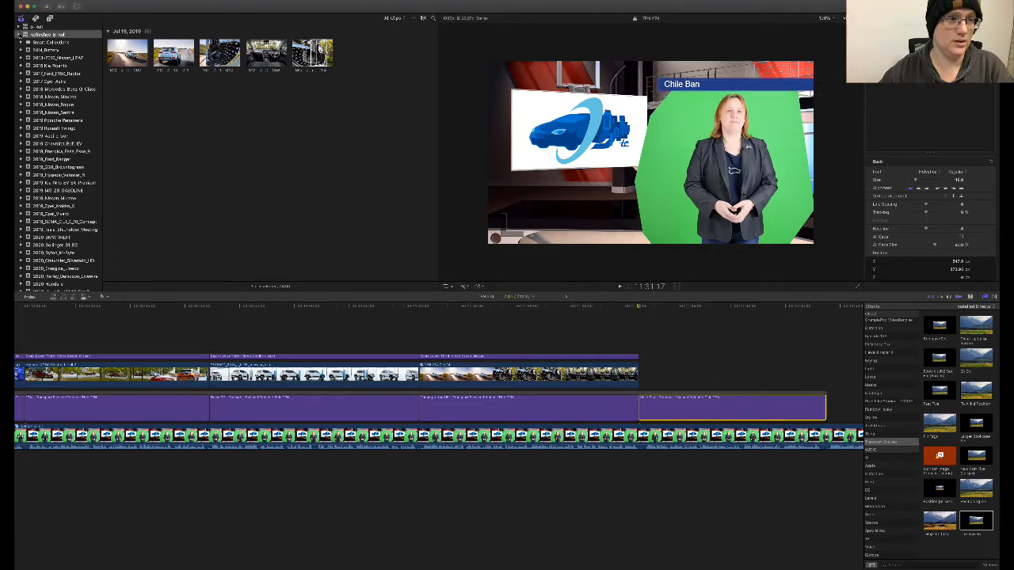
pyautogui.click(19, 43)
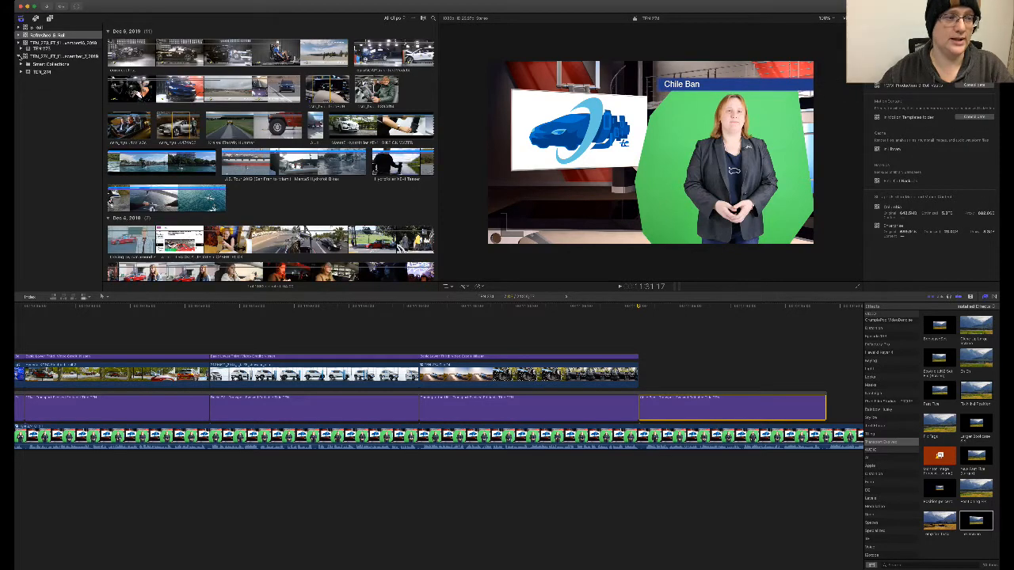
pyautogui.click(19, 50)
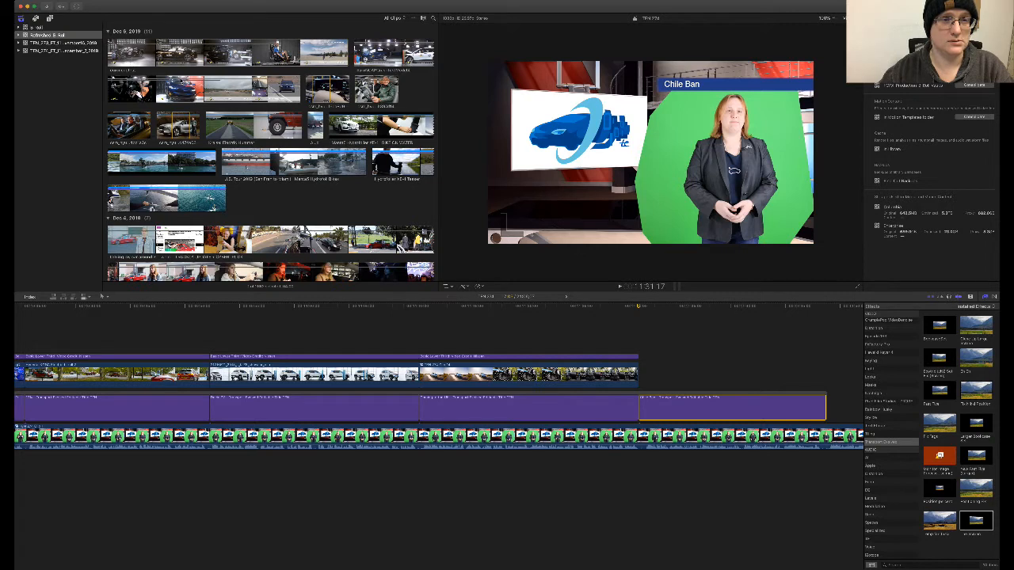
# - Expand the TEN 274 library and open its TEN_274 event to show the episode's clips
pyautogui.press('super+Tab')
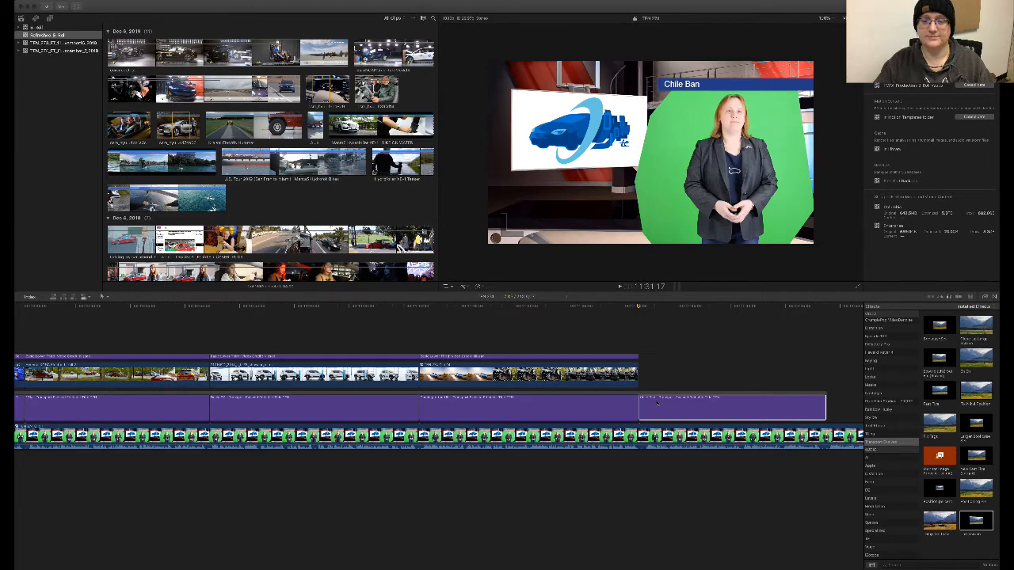
pyautogui.click(52, 50)
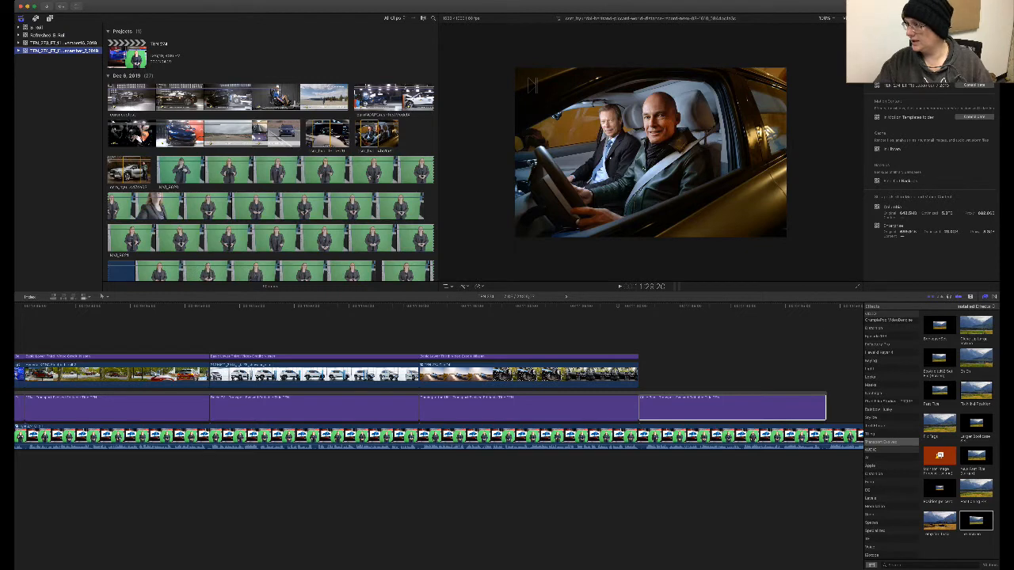
pyautogui.press('super+Tab')
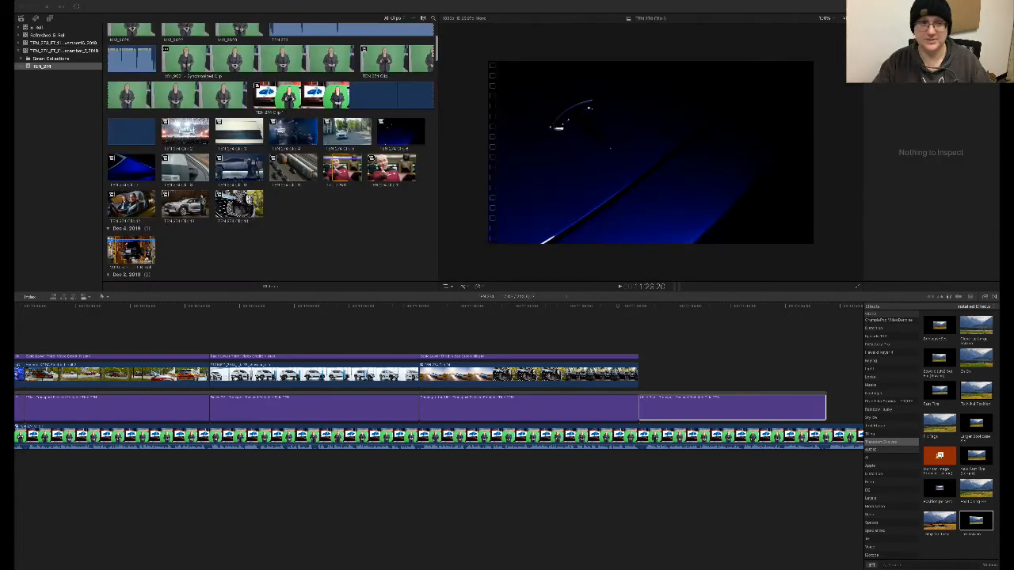
pyautogui.click(534, 157)
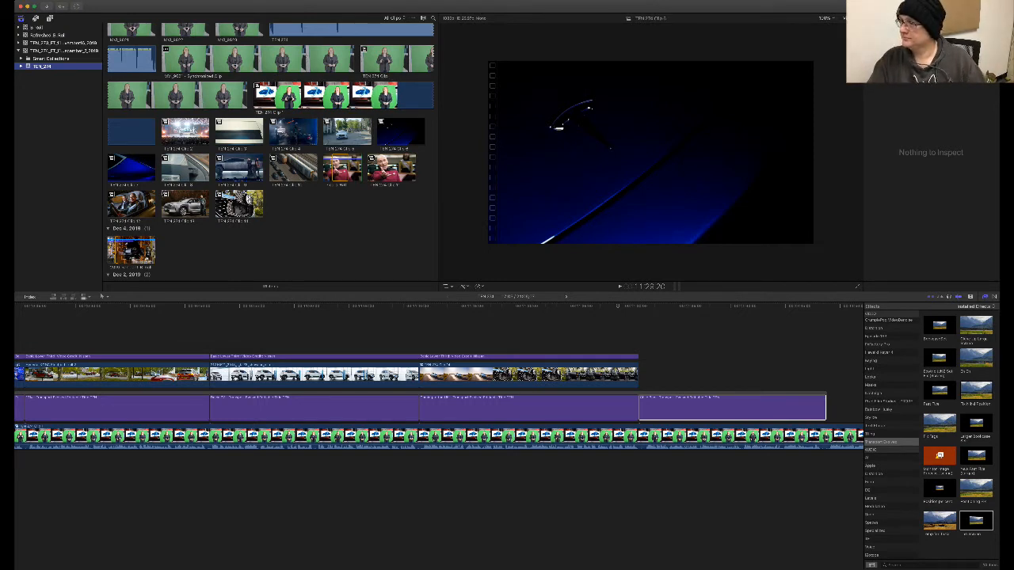
pyautogui.press('super+Tab')
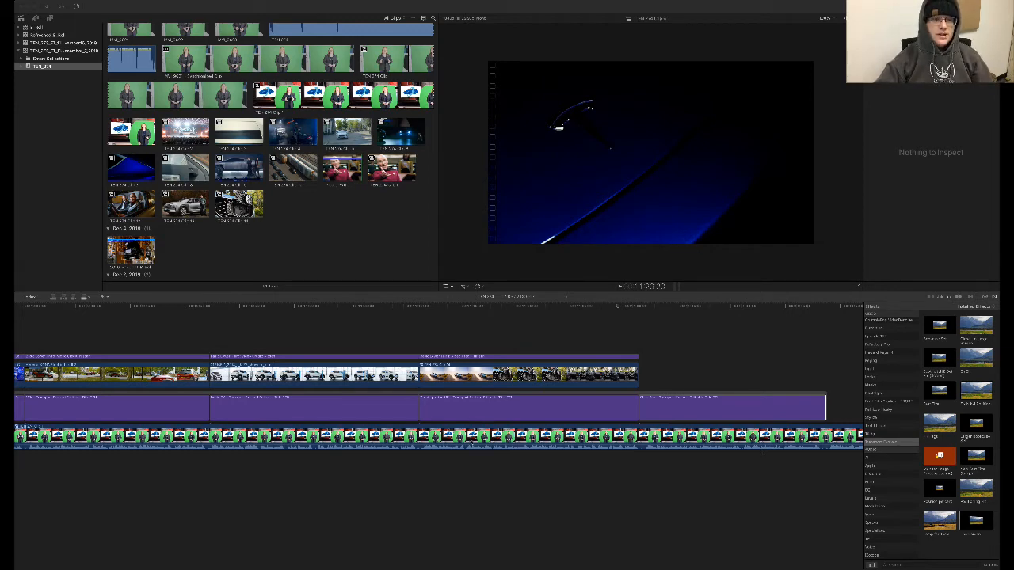
# - Find the Jun 7, 2019 footage of the green pickup in the TEN_274 event and place a section above the start of the "Chile Ban" title
pyautogui.scroll(5, 261, 220)
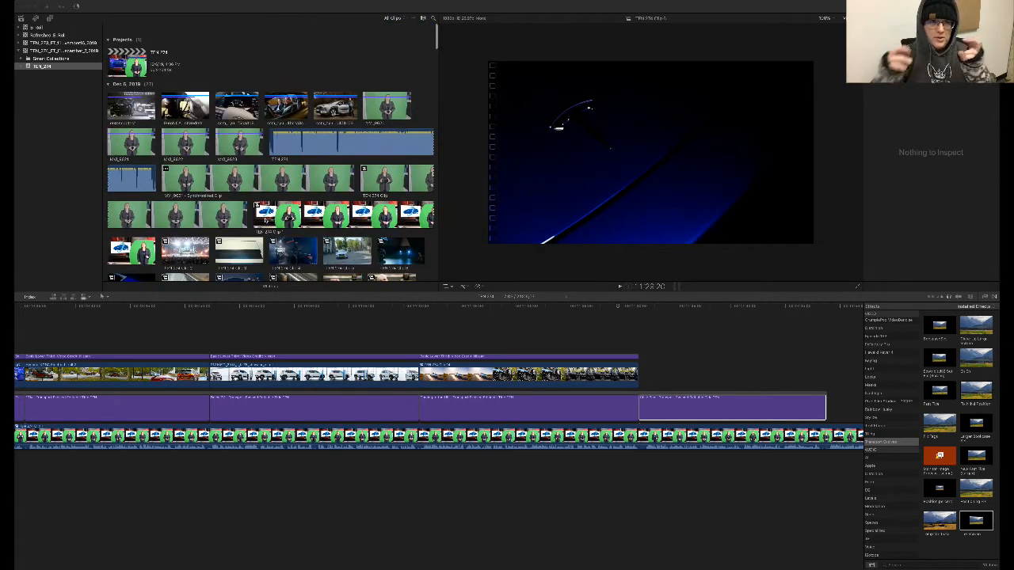
pyautogui.scroll(-5, 277, 182)
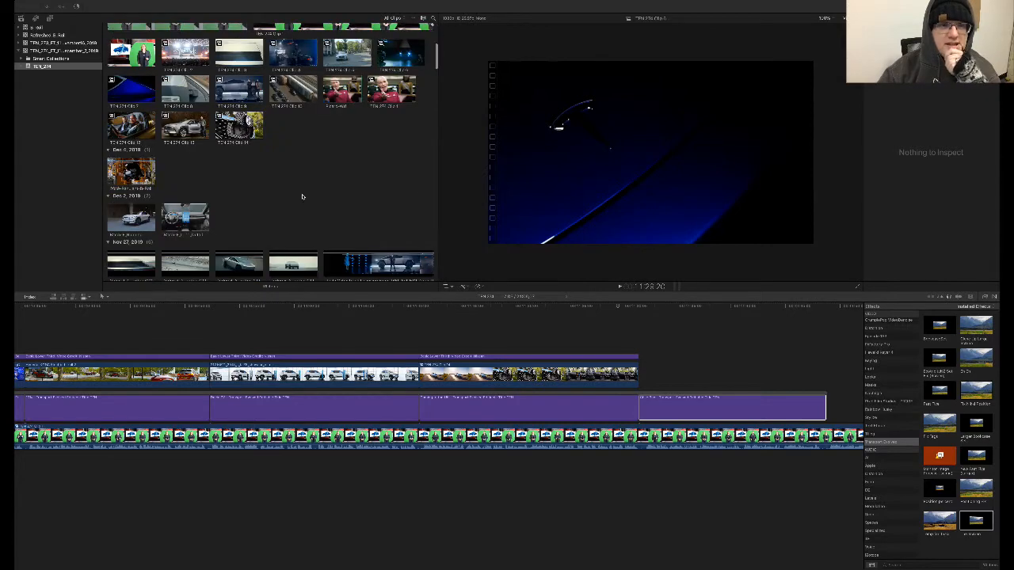
pyautogui.scroll(-10, 281, 166)
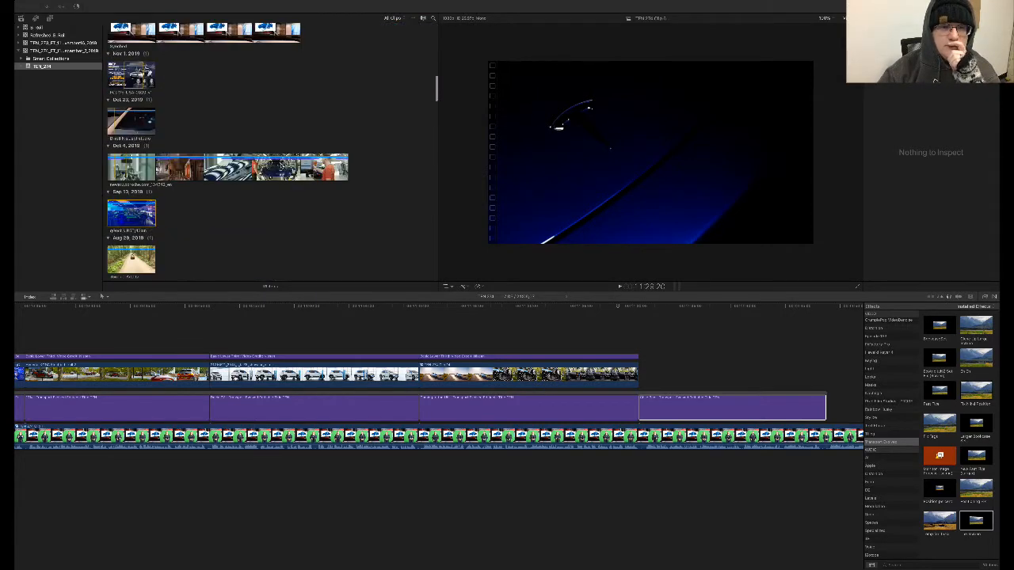
pyautogui.scroll(-15, 282, 165)
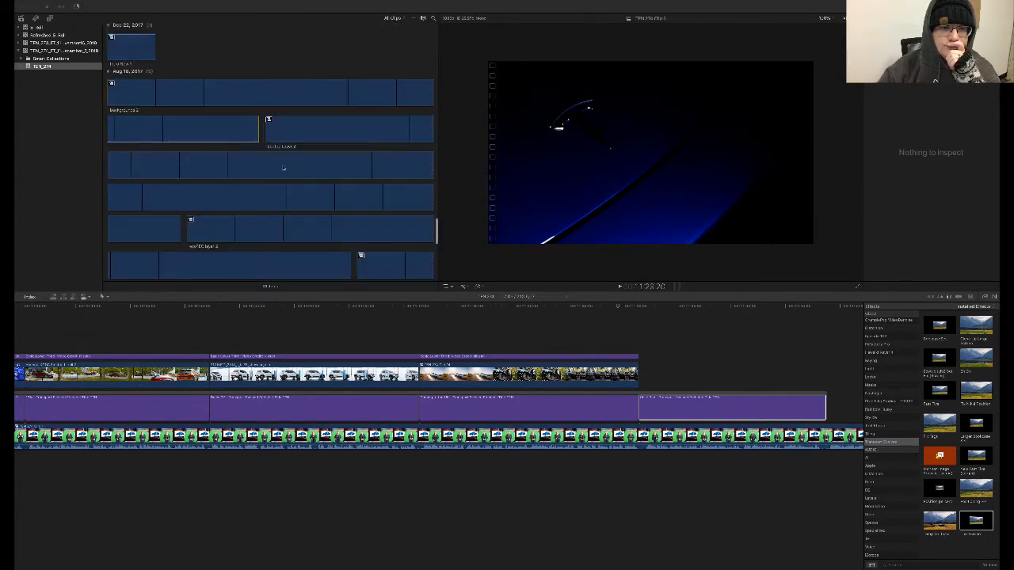
pyautogui.scroll(5, 310, 129)
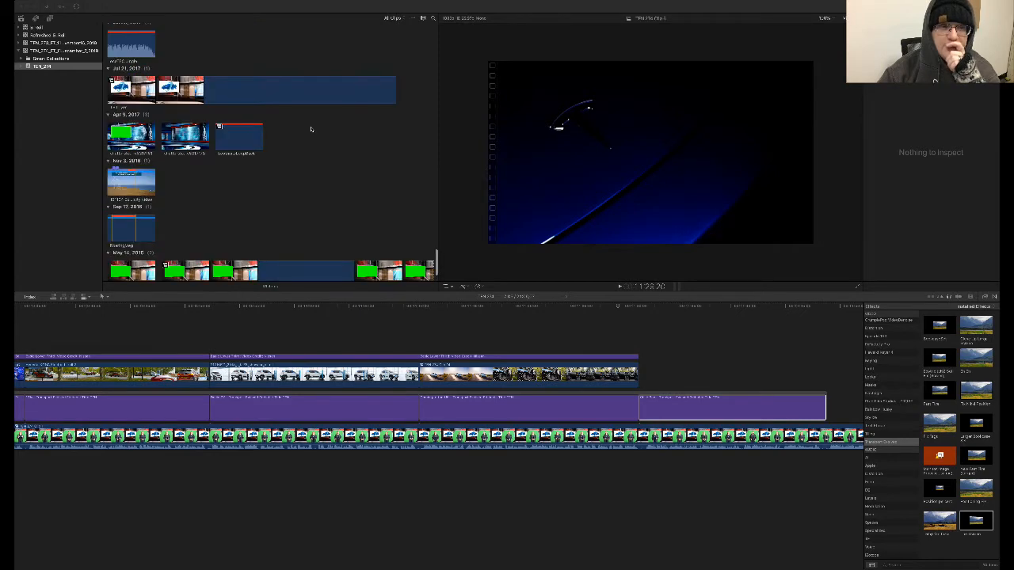
pyautogui.scroll(15, 310, 130)
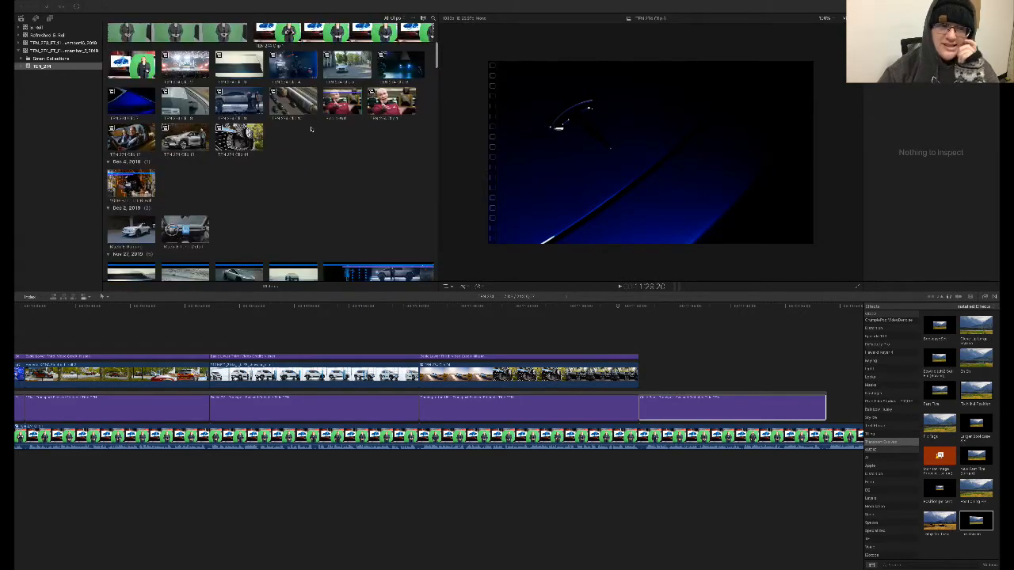
pyautogui.scroll(-10, 309, 128)
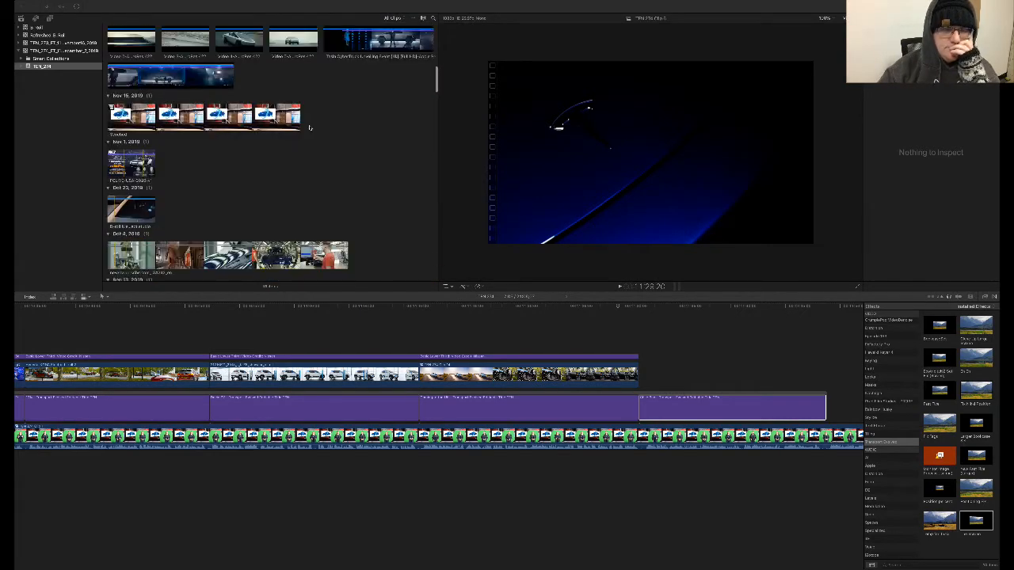
pyautogui.scroll(2, 309, 127)
pyautogui.scroll(-3, 309, 128)
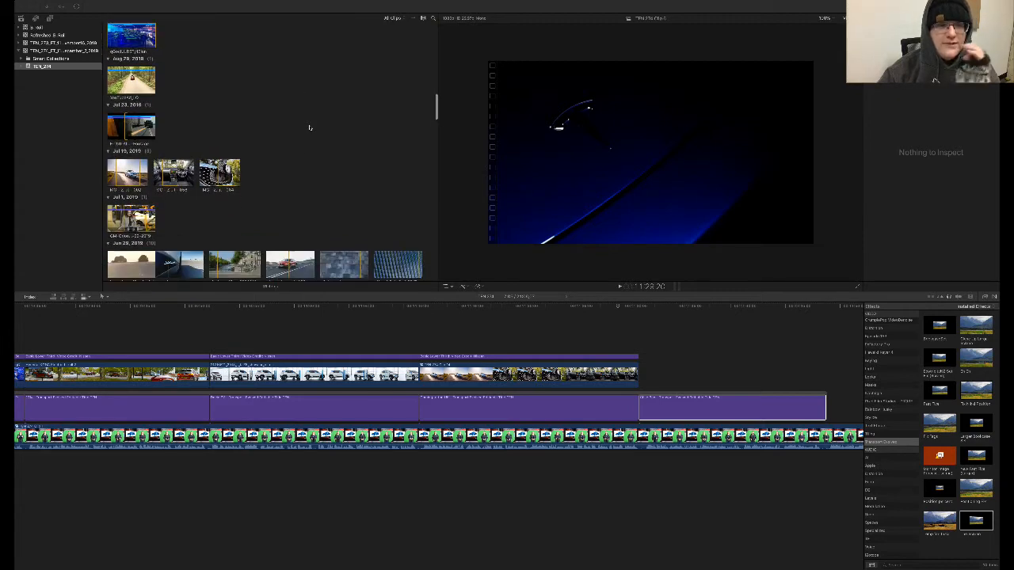
pyautogui.scroll(-6, 310, 127)
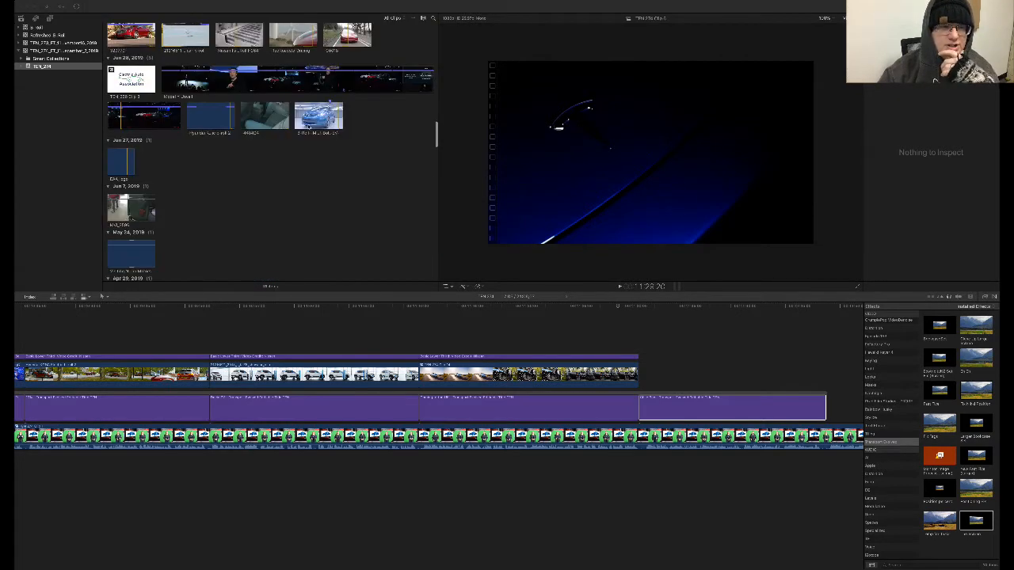
pyautogui.scroll(-3, 135, 137)
pyautogui.click(135, 141)
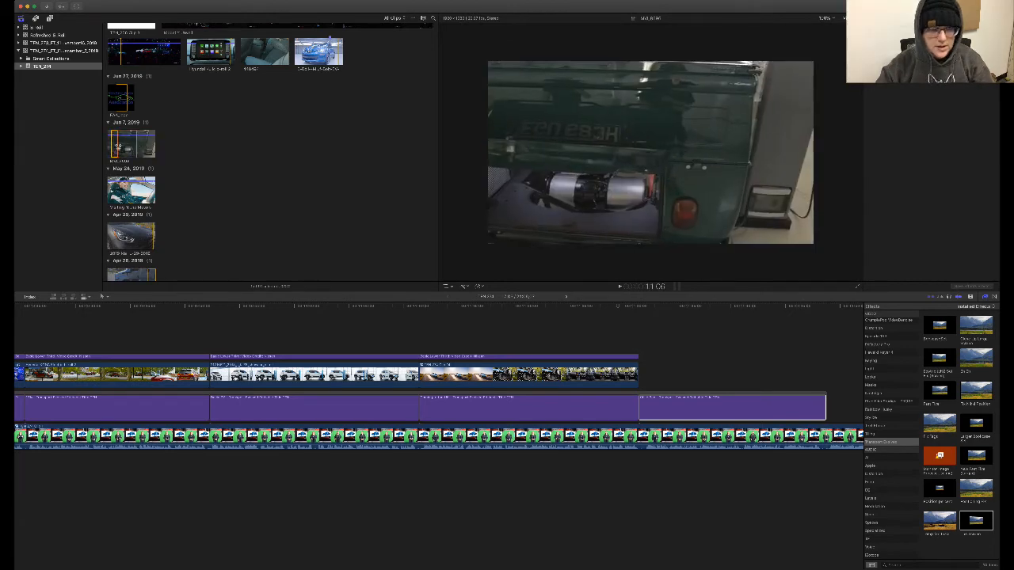
pyautogui.moveTo(119, 147); pyautogui.dragTo(657, 377)
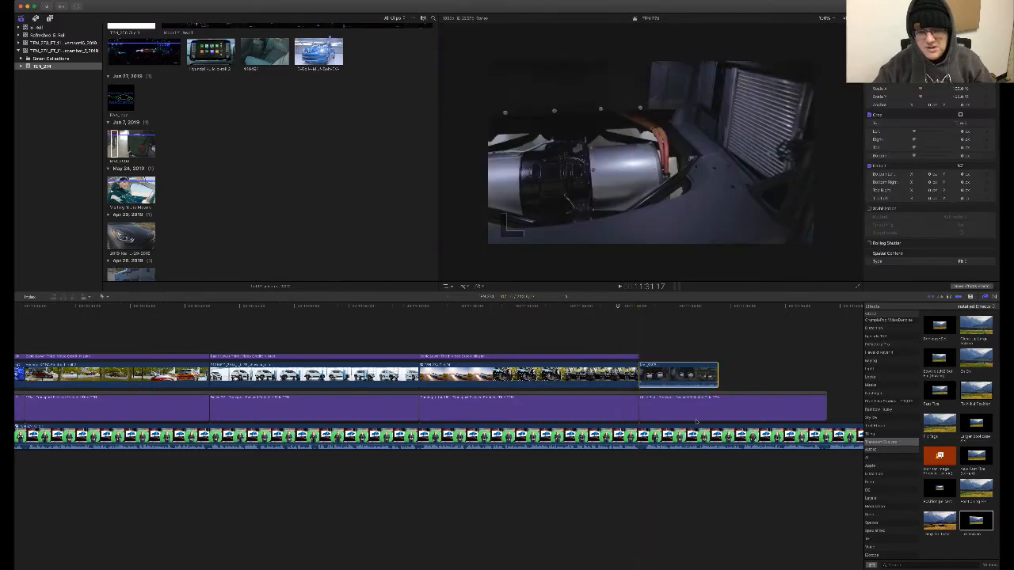
# - Remove the green pickup clip's audio, then lengthen and trim the clip to span exactly the "Chile Ban" title
pyautogui.hotkey('ctrl', 'shift', 's')
pyautogui.click(689, 461)
pyautogui.press('Delete')
pyautogui.moveTo(718, 387); pyautogui.dragTo(851, 385)
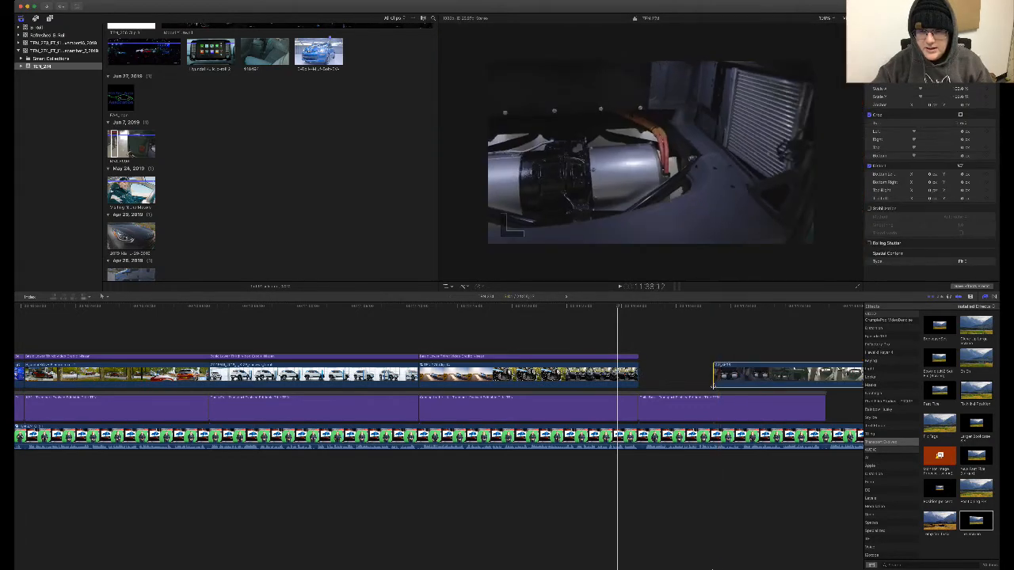
pyautogui.moveTo(718, 388); pyautogui.dragTo(677, 380)
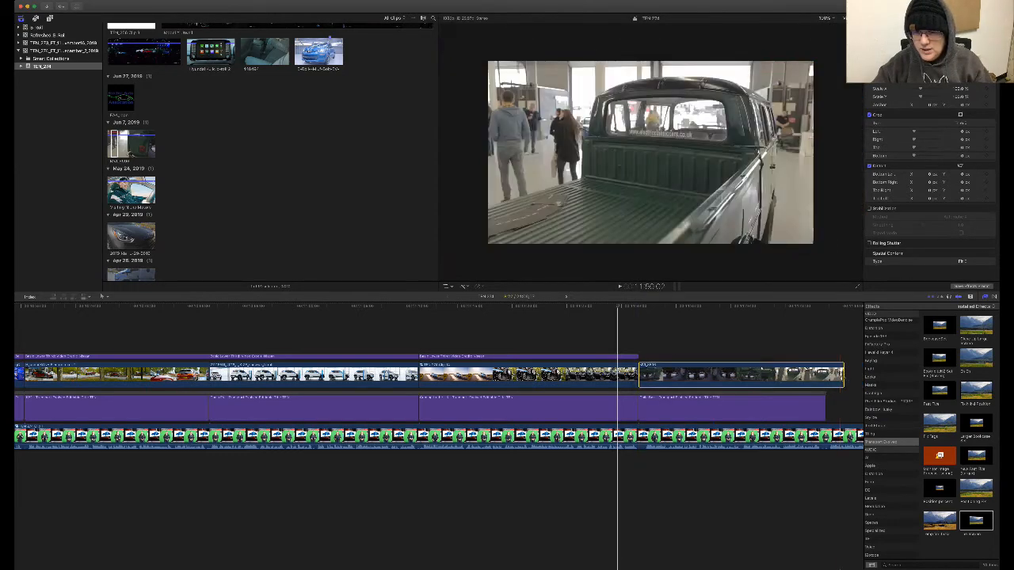
pyautogui.moveTo(845, 379); pyautogui.dragTo(825, 380)
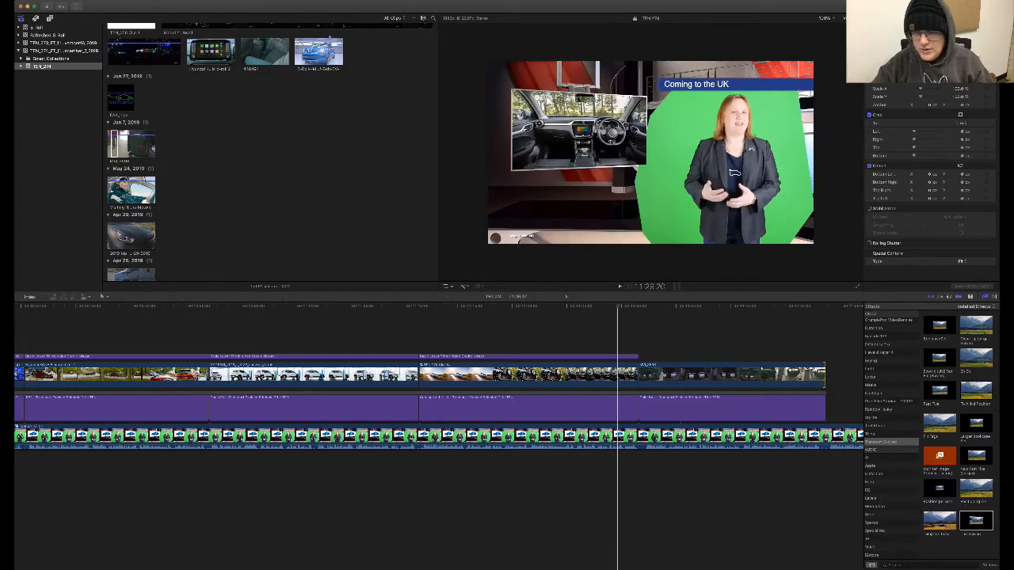
# - Copy the video-credit lower third from the Dacia EV segment over the green pickup footage, trim it to the footage's end and open its text for editing
pyautogui.click(494, 358)
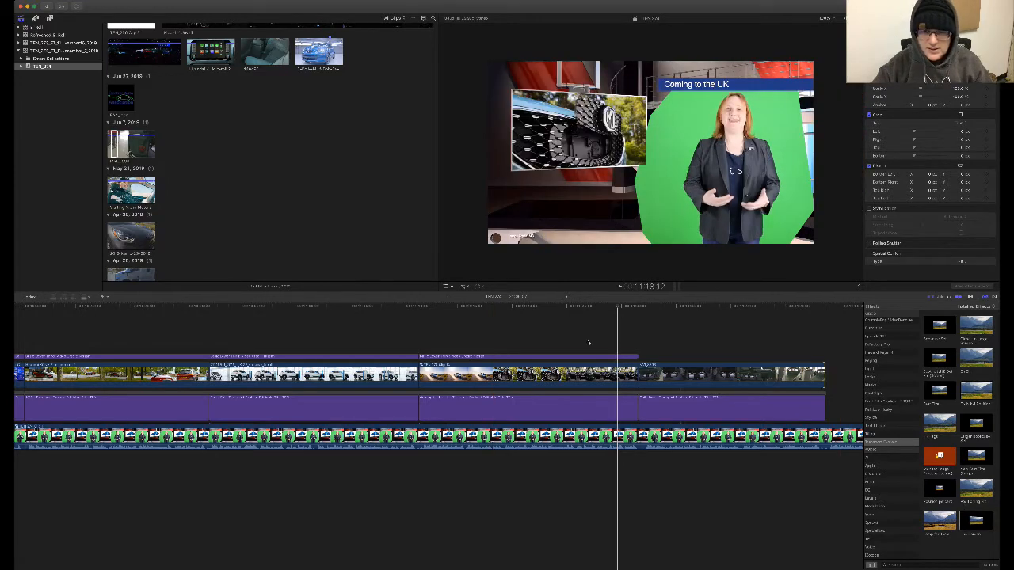
pyautogui.click(330, 356)
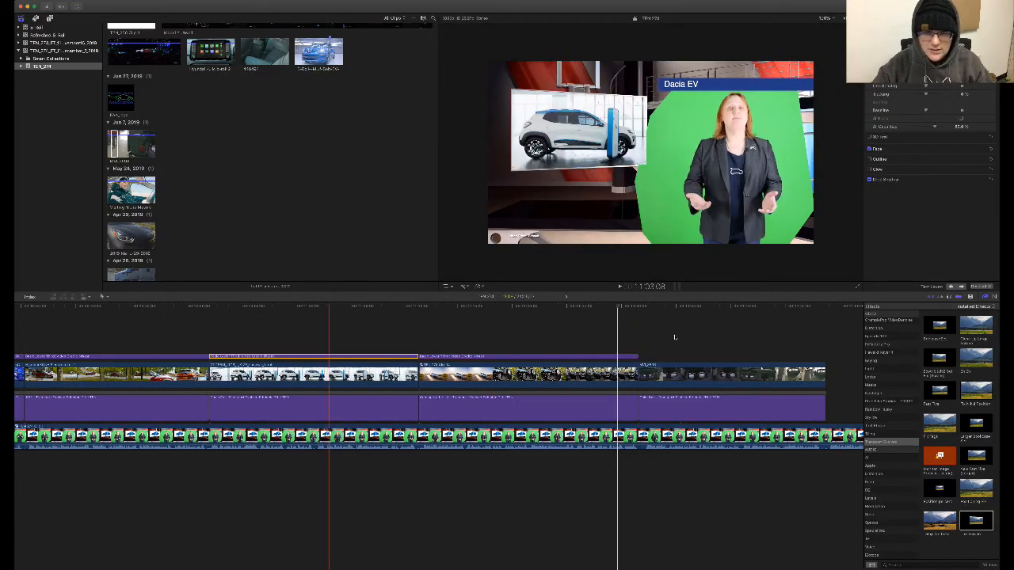
pyautogui.click(643, 309)
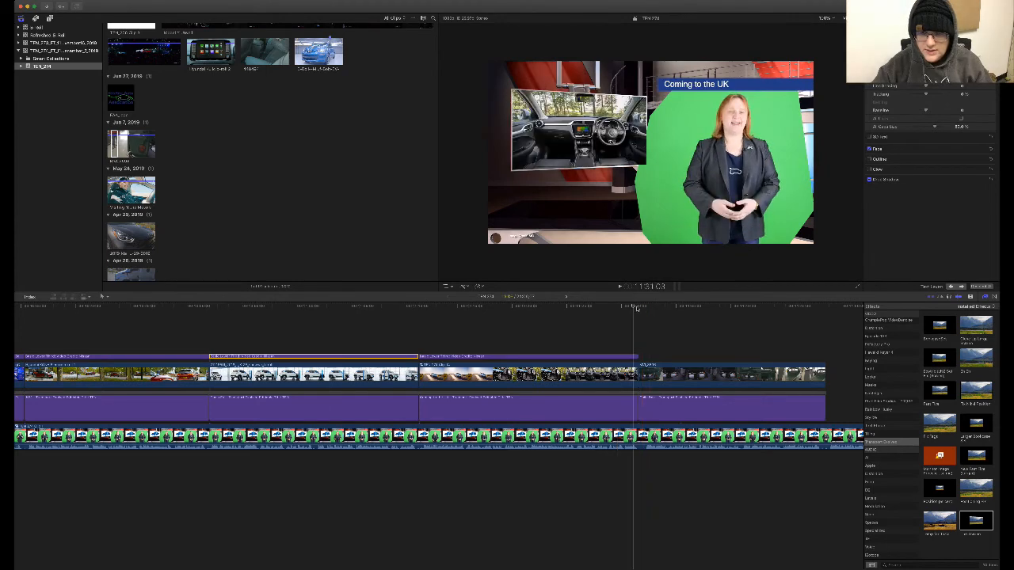
pyautogui.press('super+v')
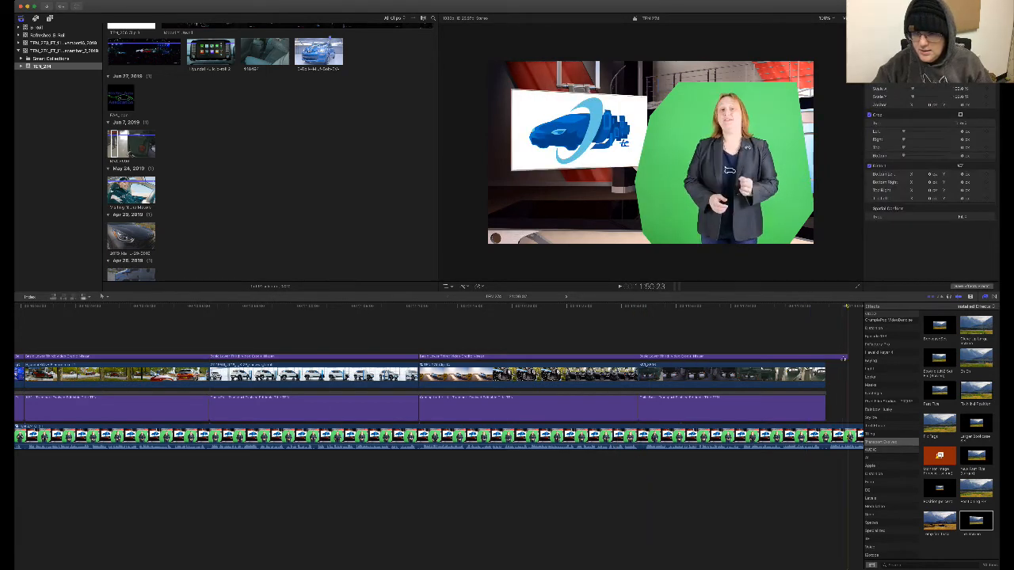
pyautogui.moveTo(846, 359); pyautogui.dragTo(810, 360)
pyautogui.click(809, 357)
pyautogui.doubleClick(733, 357)
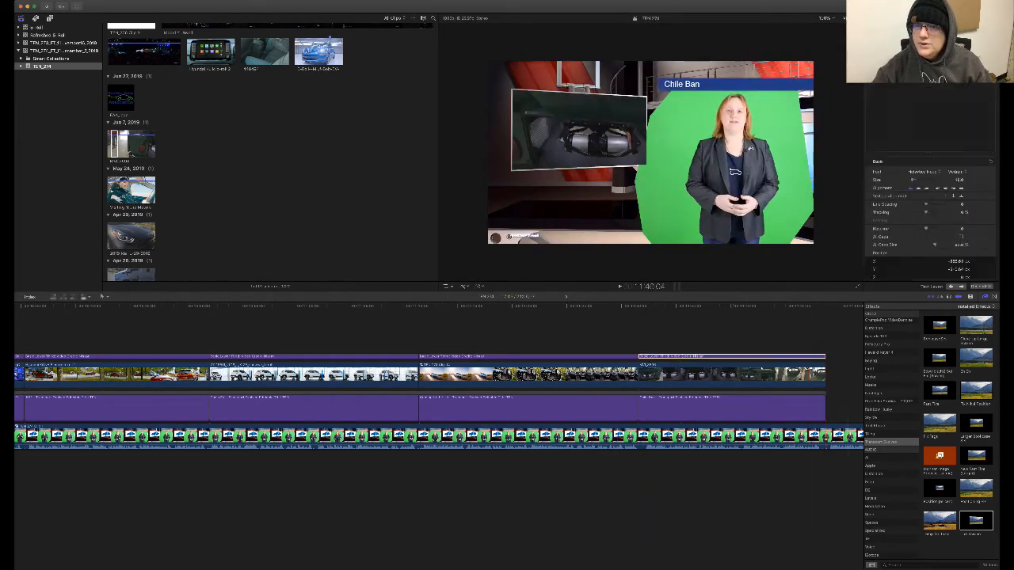
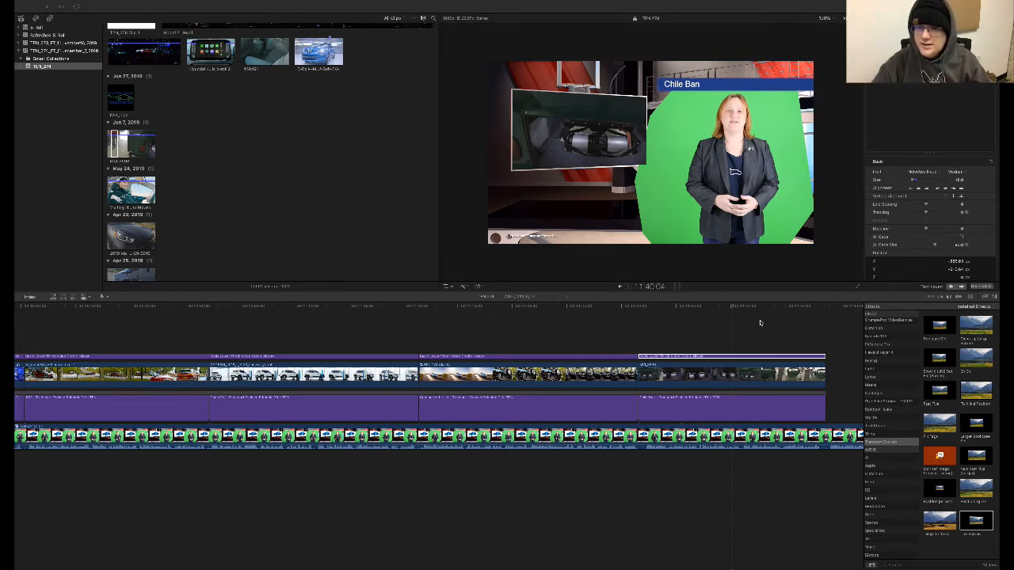
# - Play on to the following news item, duplicate the "Chile Ban" title directly after itself and lengthen the copy to cover that item
pyautogui.press('space')
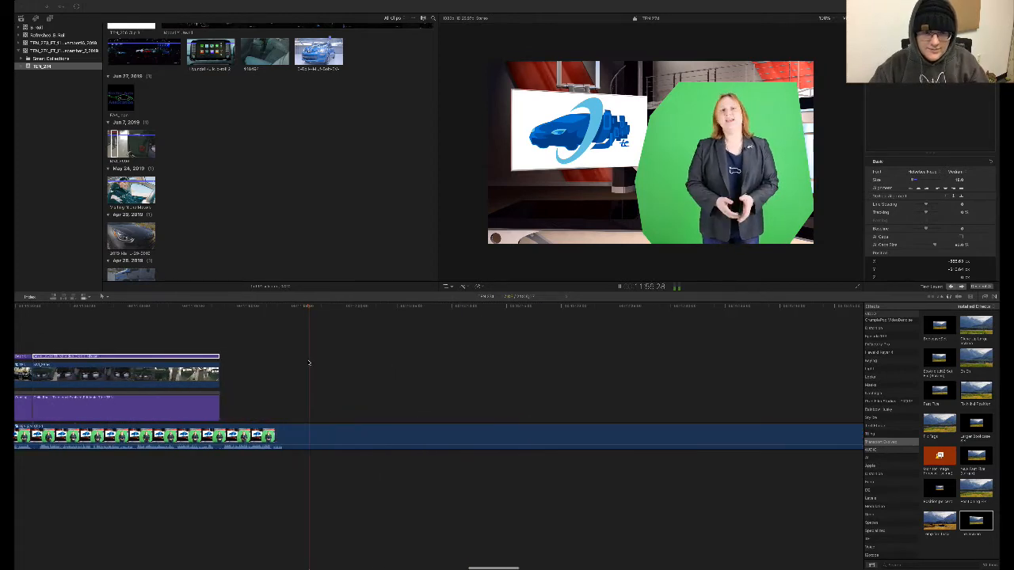
pyautogui.click(323, 369)
pyautogui.press('space')
pyautogui.hscroll(-3, 452, 348)
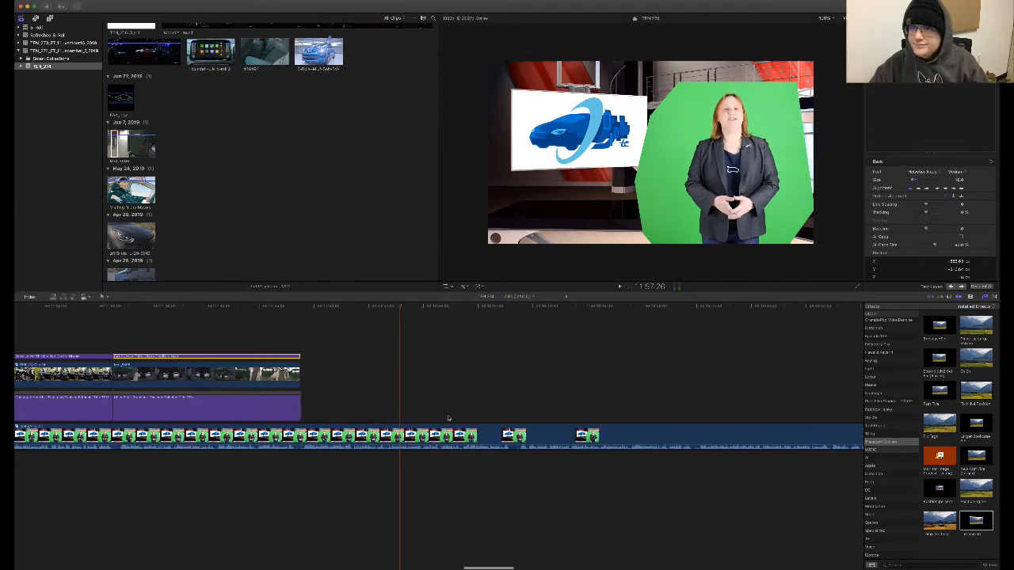
pyautogui.click(283, 408)
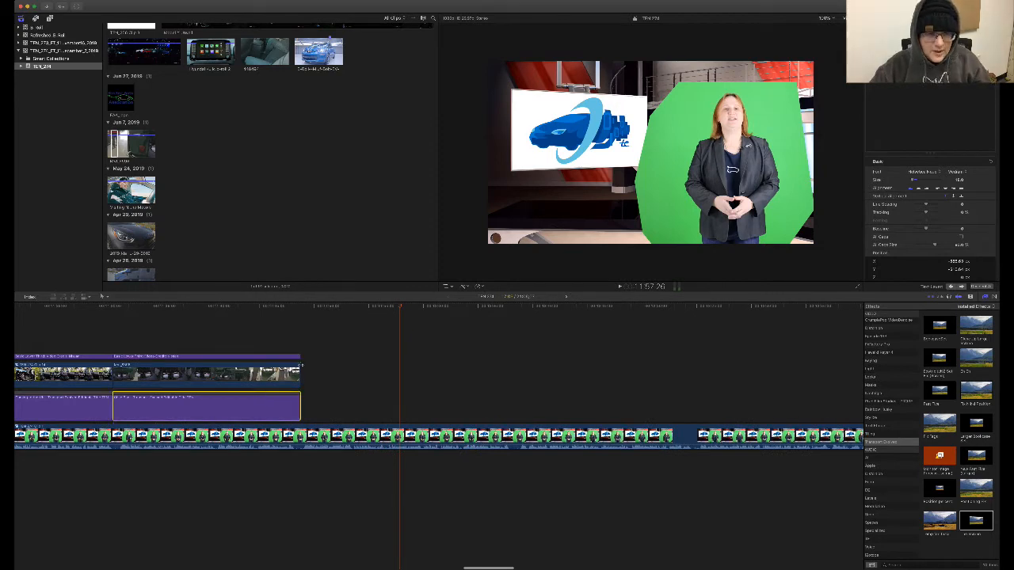
pyautogui.click(304, 320)
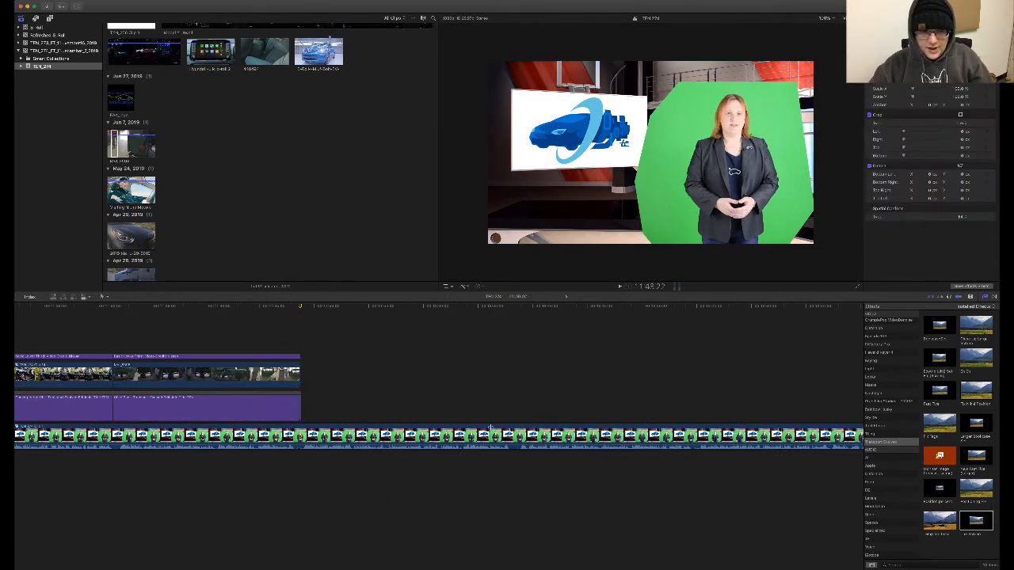
pyautogui.press('super+v')
pyautogui.moveTo(485, 418); pyautogui.dragTo(512, 415)
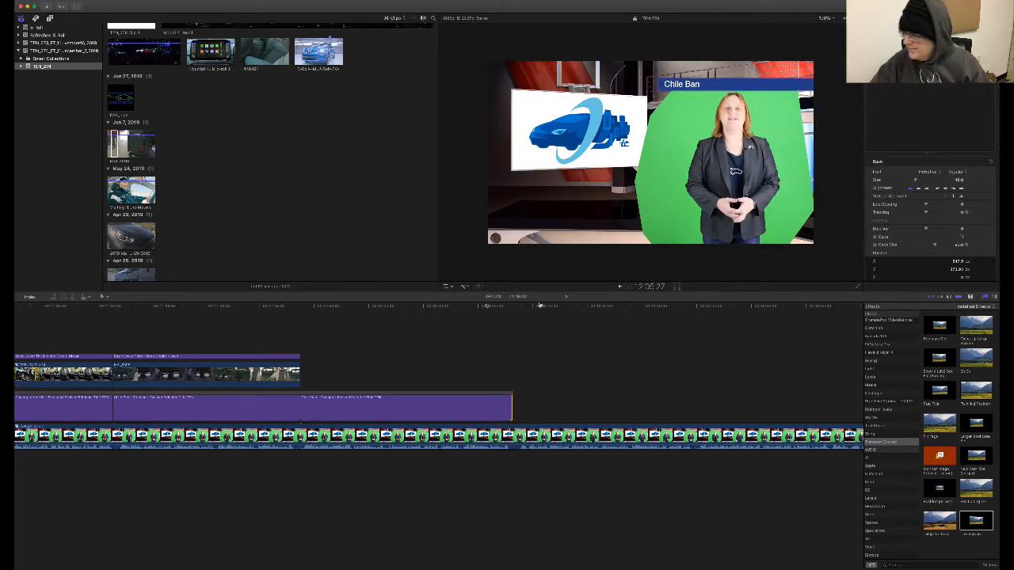
# - Change the duplicated title's text to "Beating Other Trucks" and return the playhead to the start of that title
pyautogui.press('super+Tab')
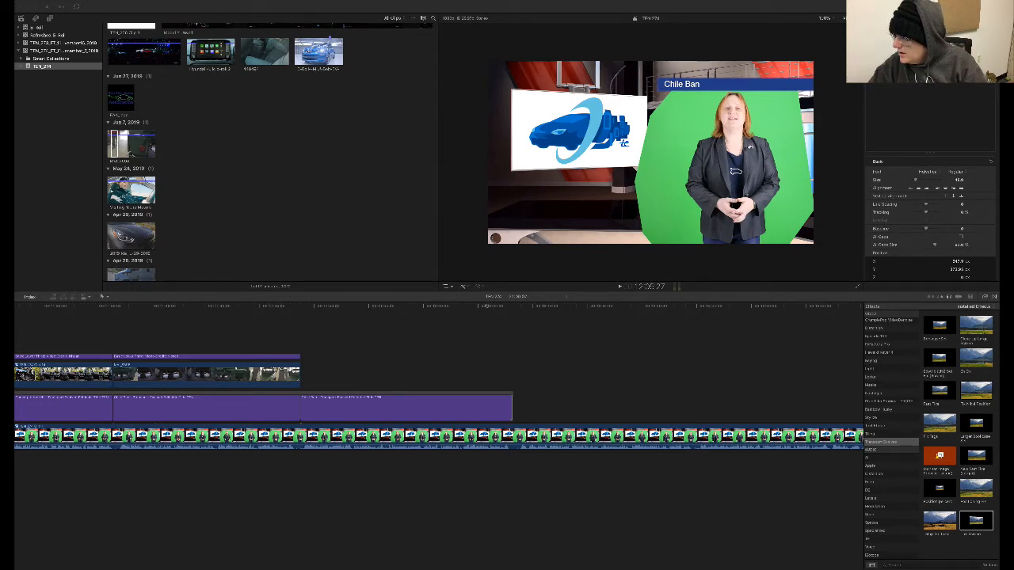
pyautogui.click(406, 408)
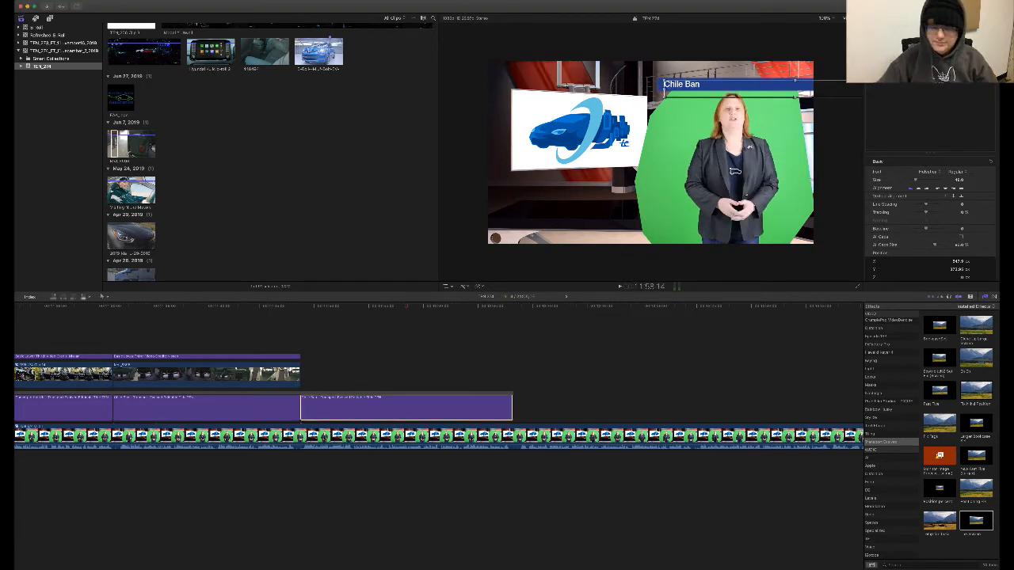
pyautogui.write('Beating Other Trucks')
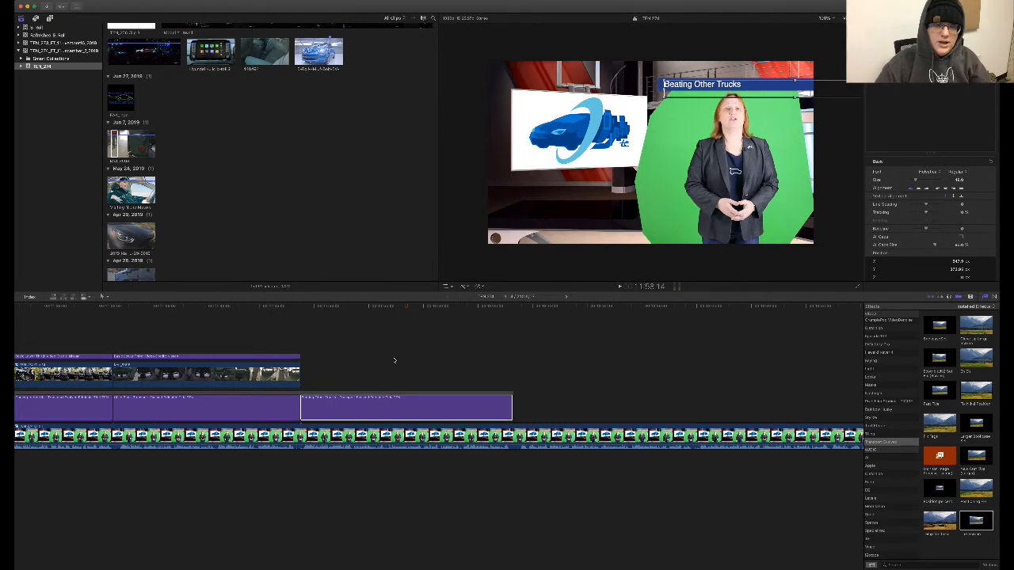
pyautogui.click(301, 307)
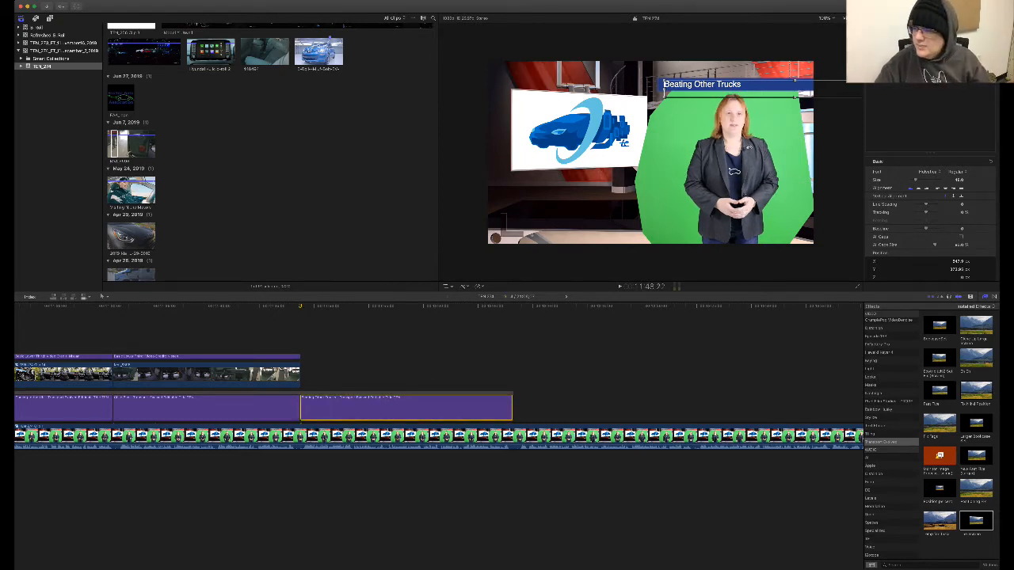
# - Look through the vehicle events in the B-roll library for footage that suits the "Beating Other Trucks" item
pyautogui.press('super+Tab')
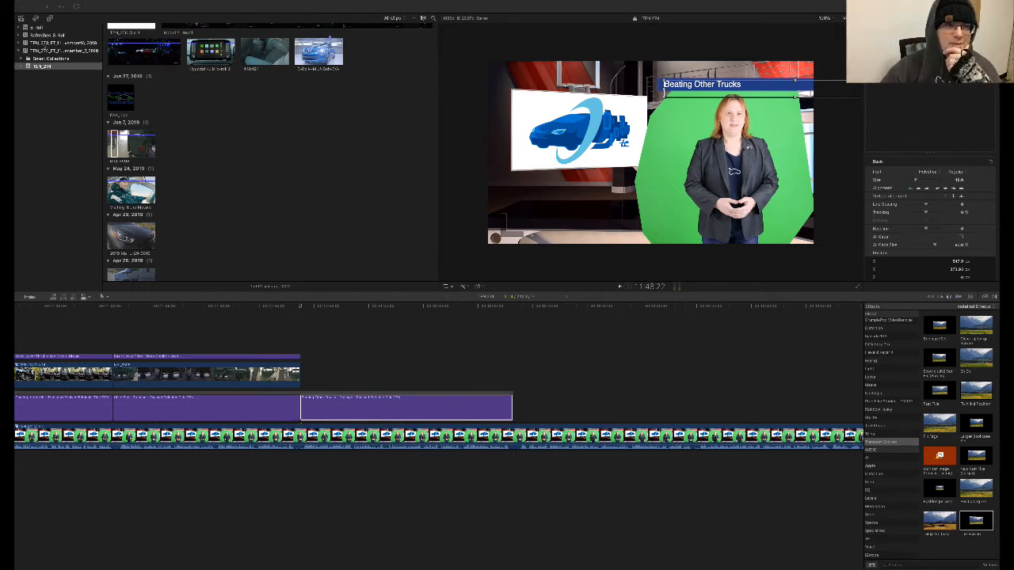
pyautogui.click(21, 35)
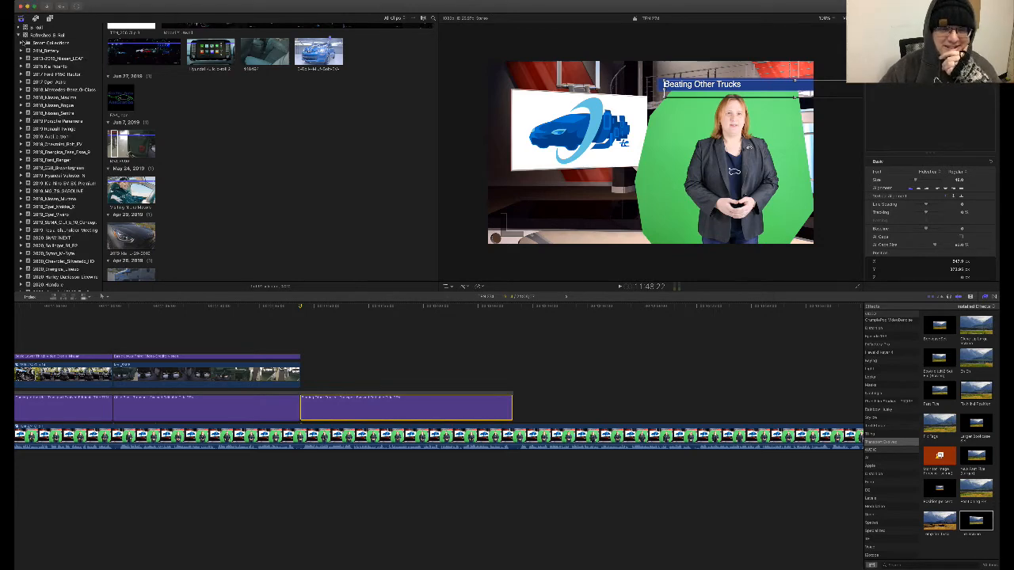
pyautogui.scroll(-5, 57, 156)
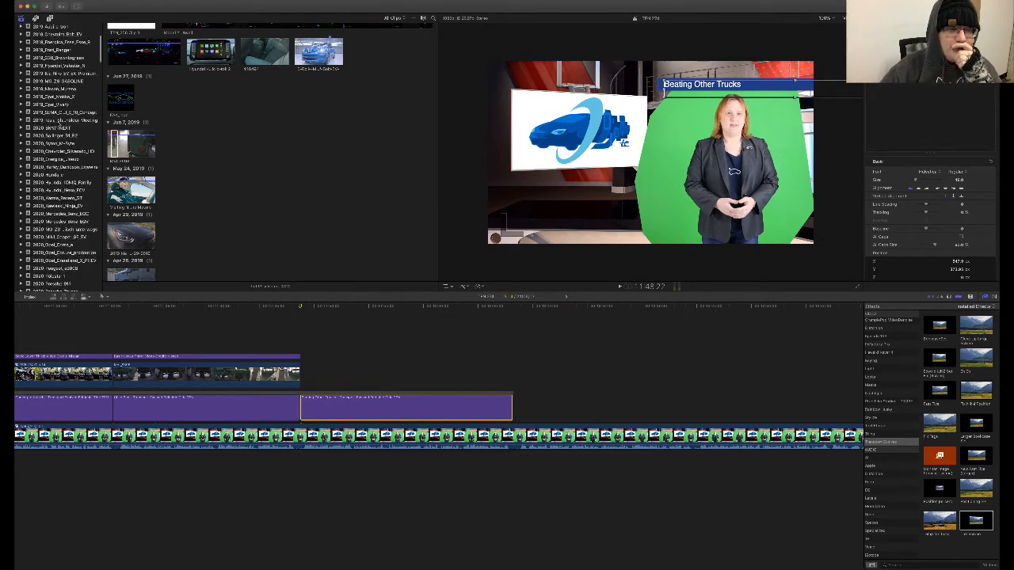
pyautogui.scroll(-2, 57, 157)
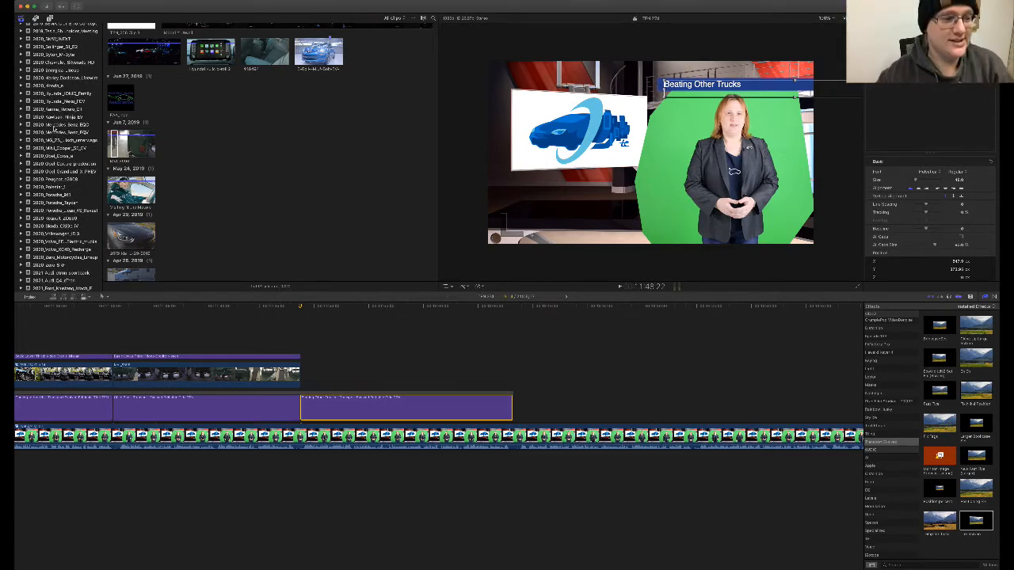
pyautogui.scroll(-8, 54, 126)
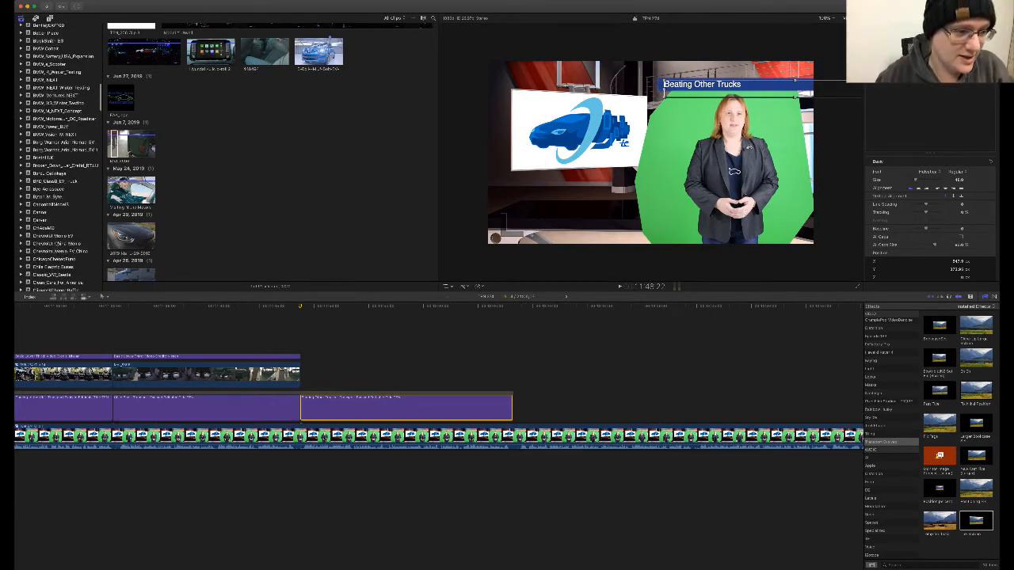
pyautogui.scroll(-1, 79, 243)
pyautogui.click(70, 228)
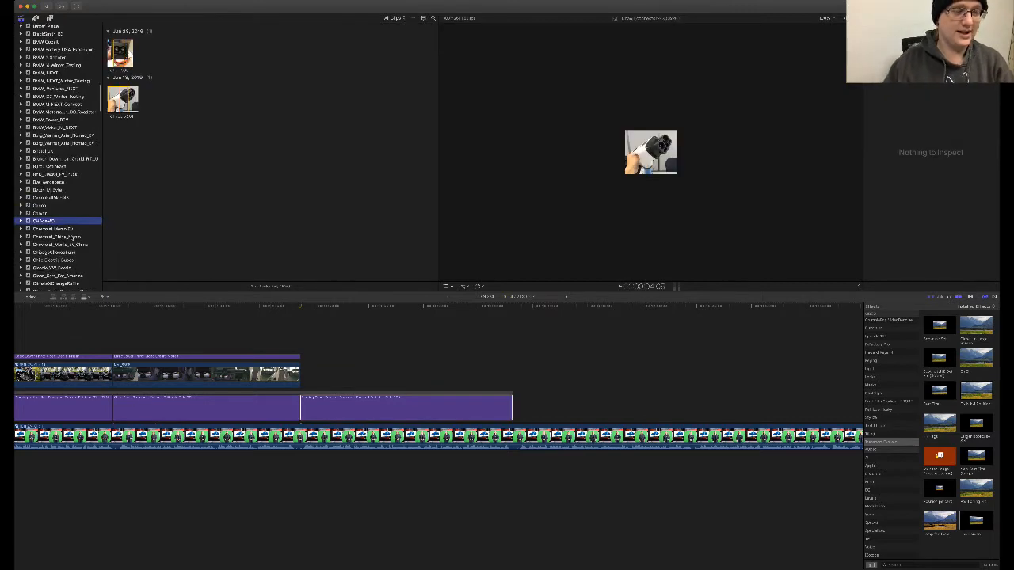
pyautogui.scroll(-2, 71, 236)
pyautogui.click(59, 248)
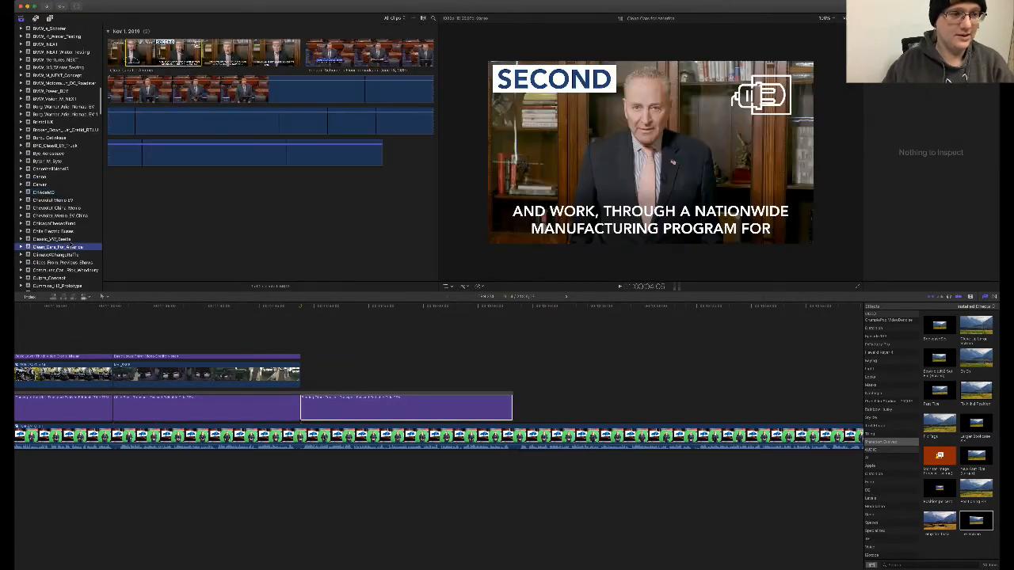
pyautogui.click(73, 258)
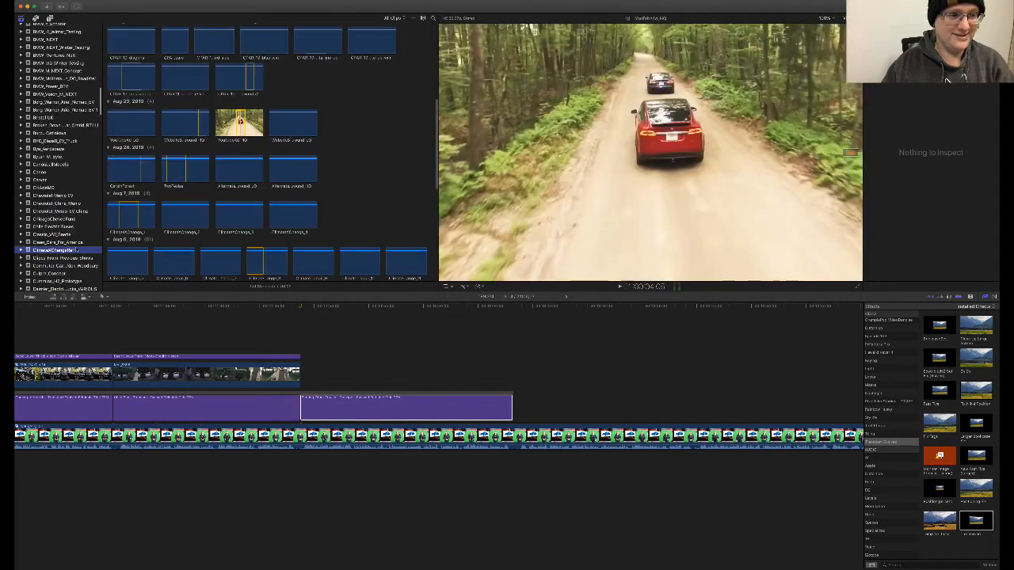
pyautogui.scroll(-2, 71, 255)
pyautogui.scroll(-3, 71, 253)
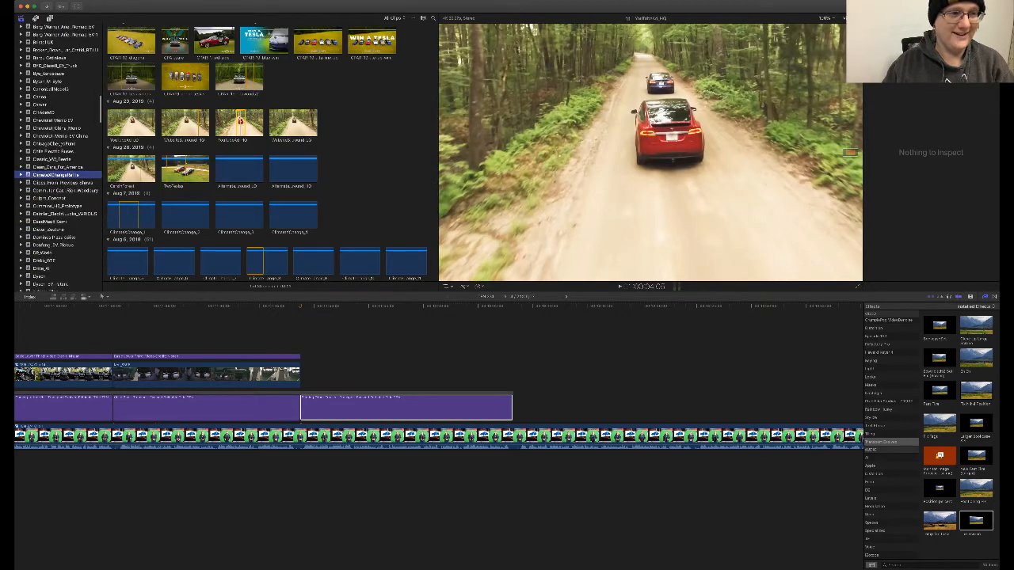
pyautogui.scroll(2, 63, 135)
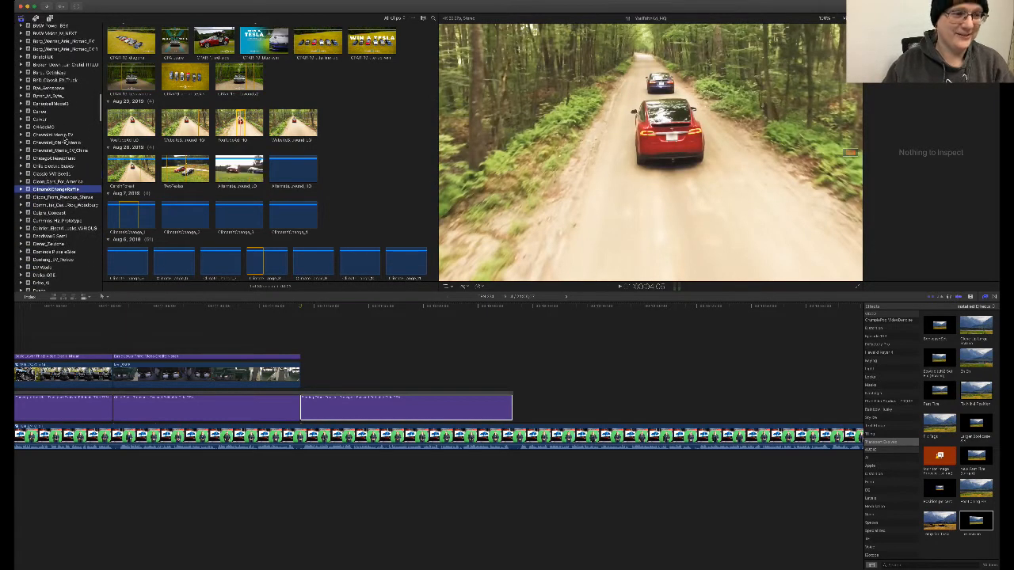
pyautogui.scroll(7, 70, 172)
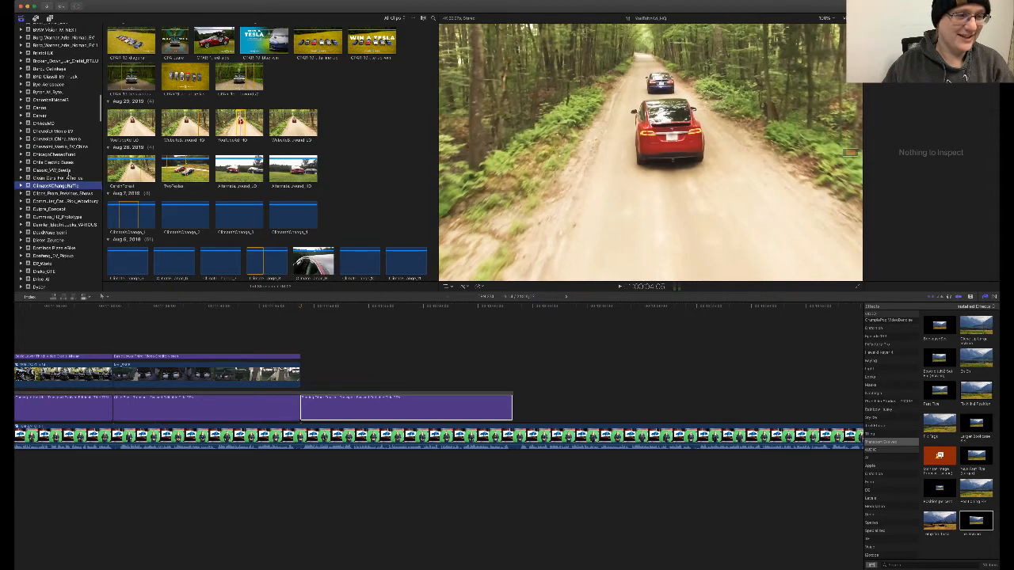
# - Open the Tesla Cybertruck event and connect a stage excerpt of the unveiling video above the "Beating Other Trucks" title
pyautogui.scroll(-20, 68, 176)
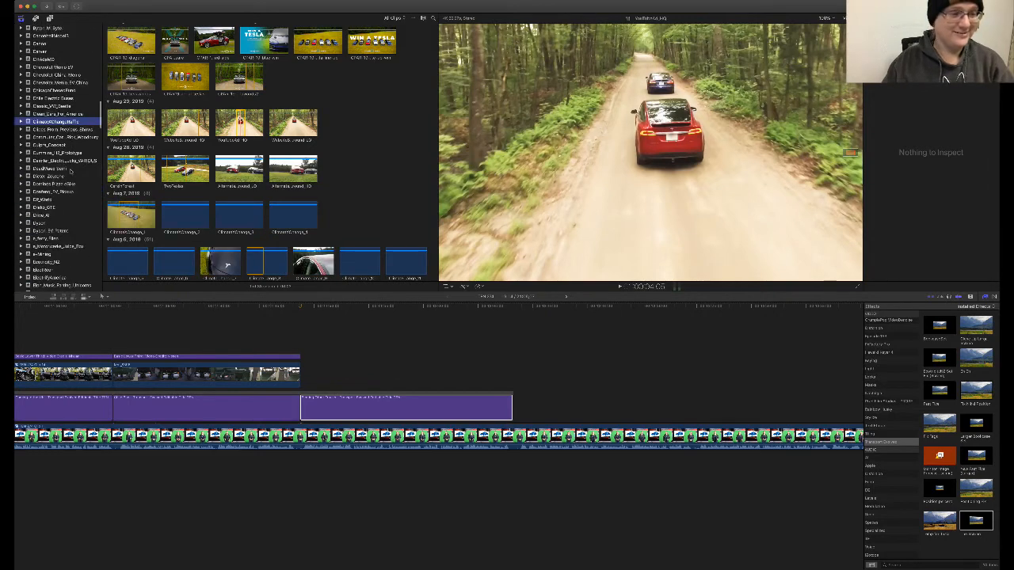
pyautogui.scroll(-20, 71, 171)
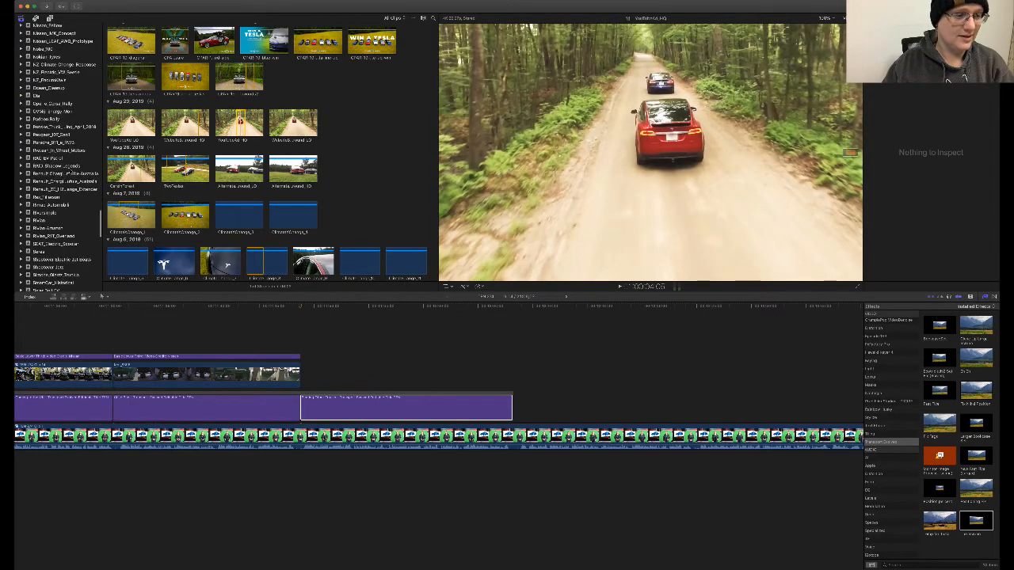
pyautogui.scroll(-3, 56, 174)
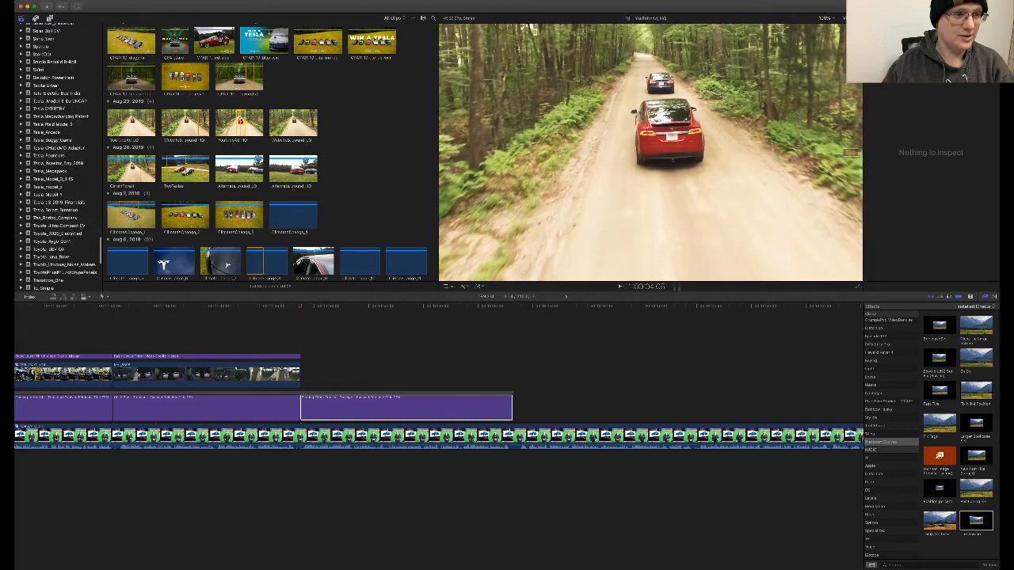
pyautogui.click(55, 108)
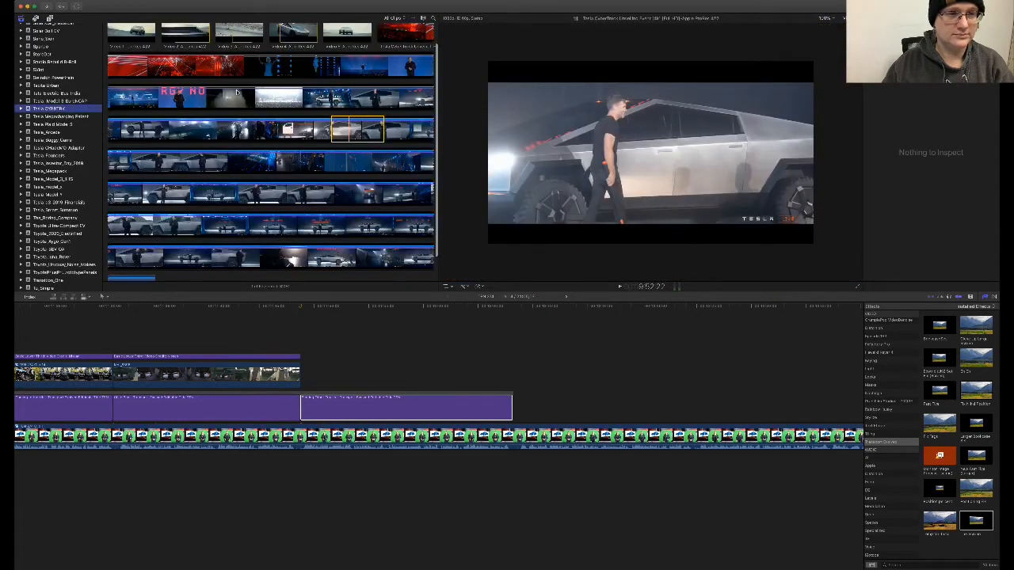
pyautogui.scroll(-2, 313, 208)
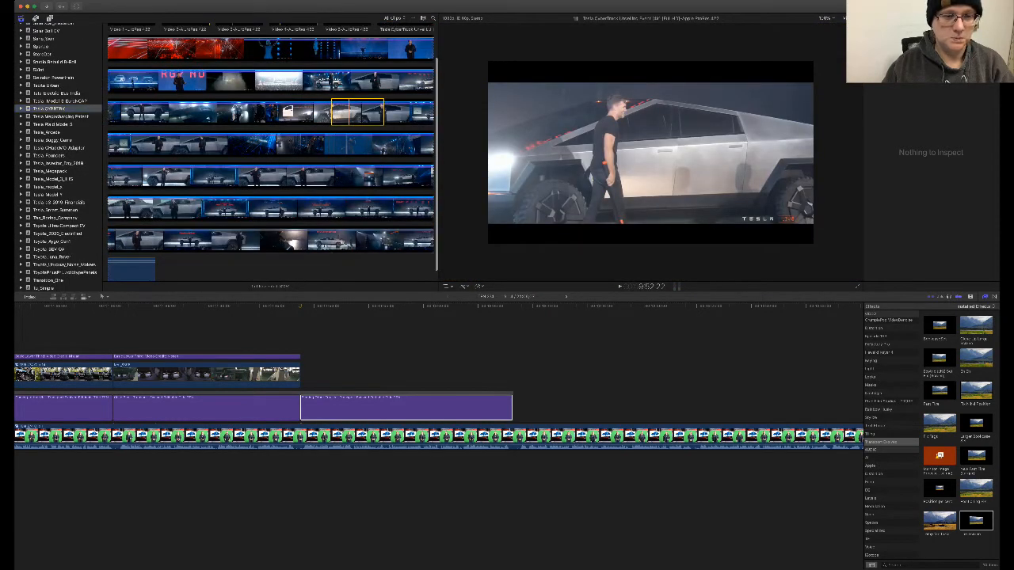
pyautogui.moveTo(339, 244); pyautogui.dragTo(349, 243)
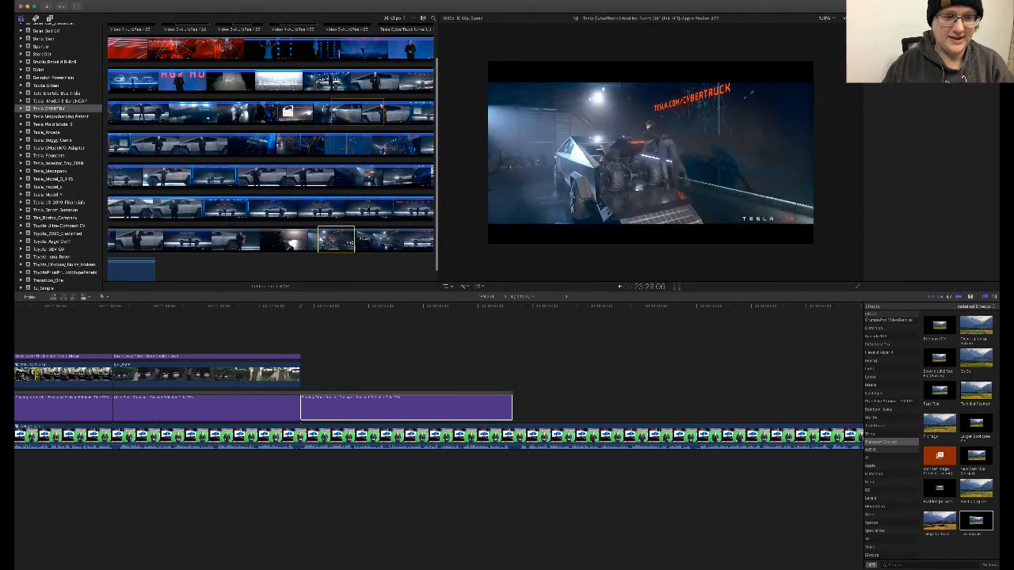
pyautogui.click(269, 208)
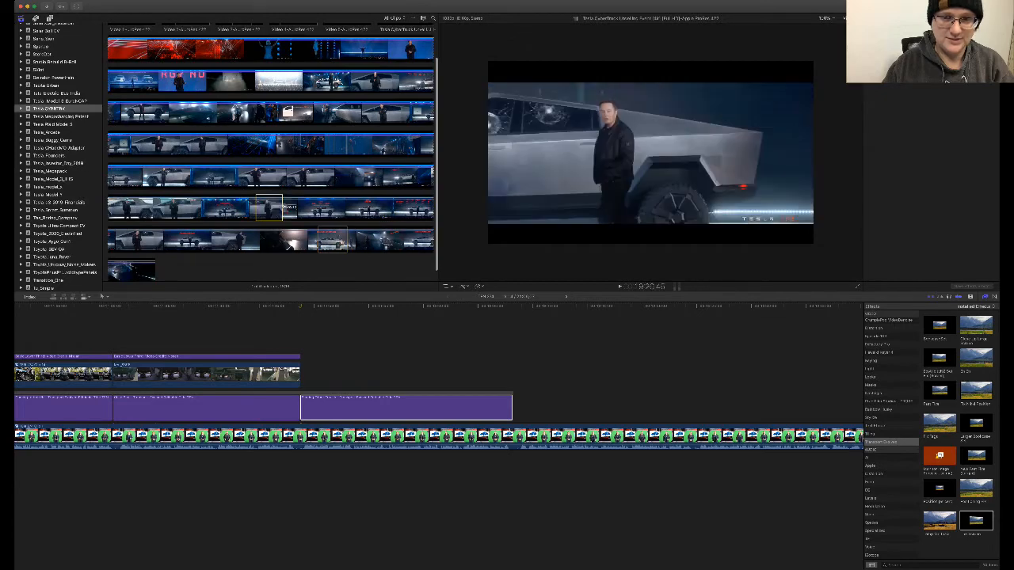
pyautogui.press('q')
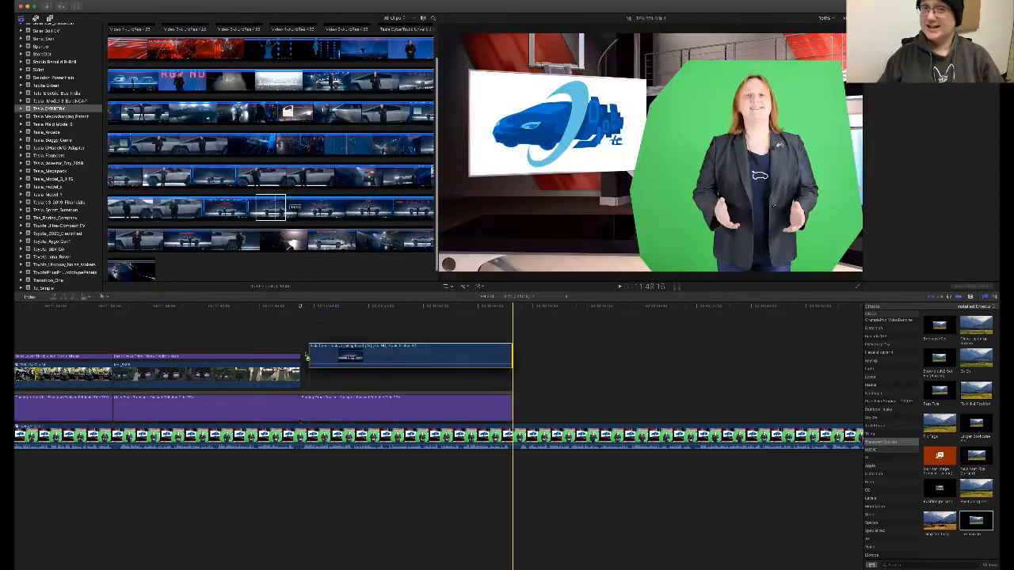
# - Align the Cybertruck clip with the title's start, remove its audio and trim it to span exactly the "Beating Other Trucks" title
pyautogui.moveTo(303, 368); pyautogui.dragTo(304, 383)
pyautogui.hotkey('ctrl', 'shift', 's')
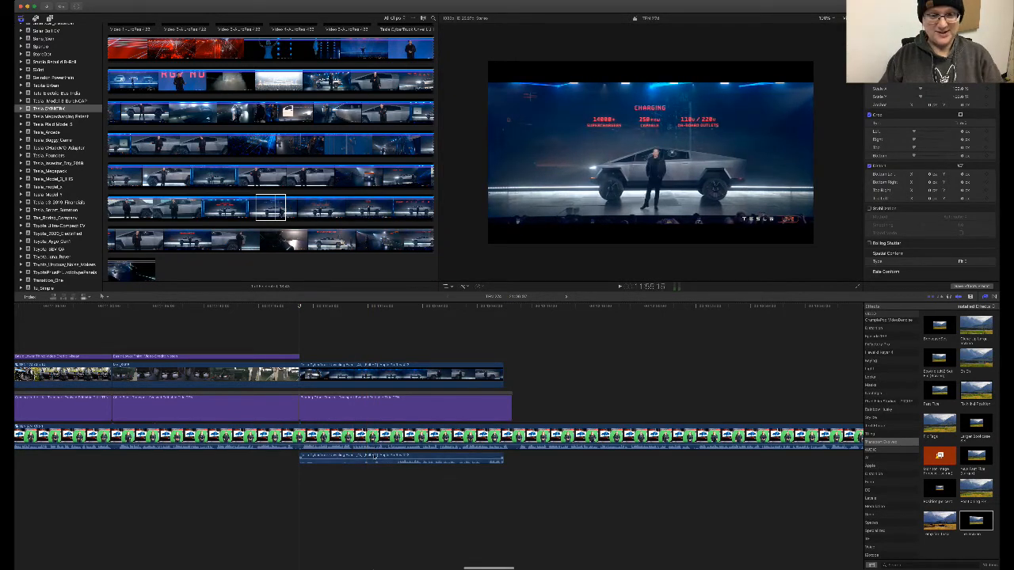
pyautogui.moveTo(502, 383); pyautogui.dragTo(511, 384)
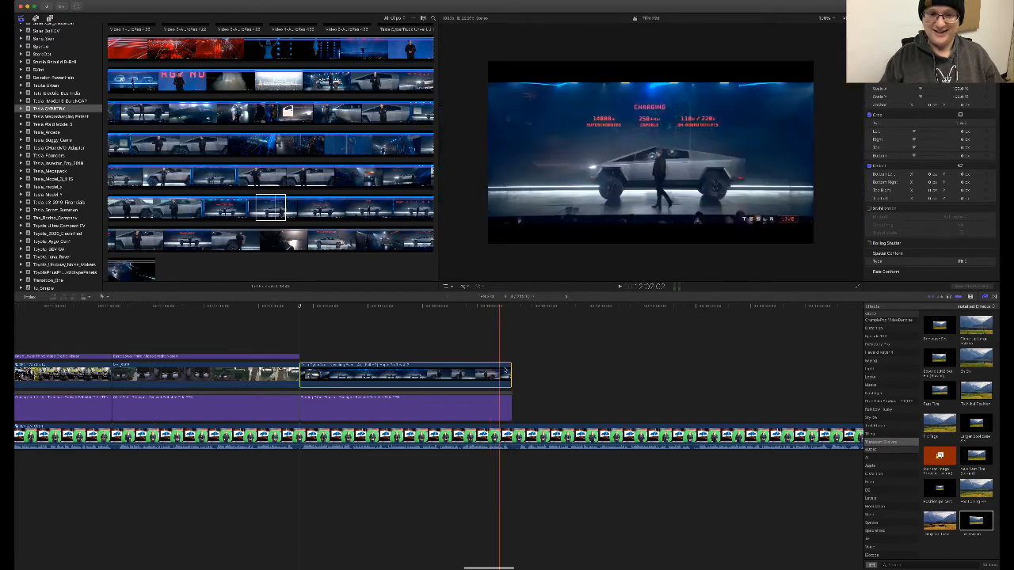
pyautogui.moveTo(303, 386)
pyautogui.mouseDown()
pyautogui.moveTo(315, 386)
pyautogui.moveTo(301, 386)
pyautogui.mouseUp()
pyautogui.moveTo(522, 385); pyautogui.dragTo(511, 385)
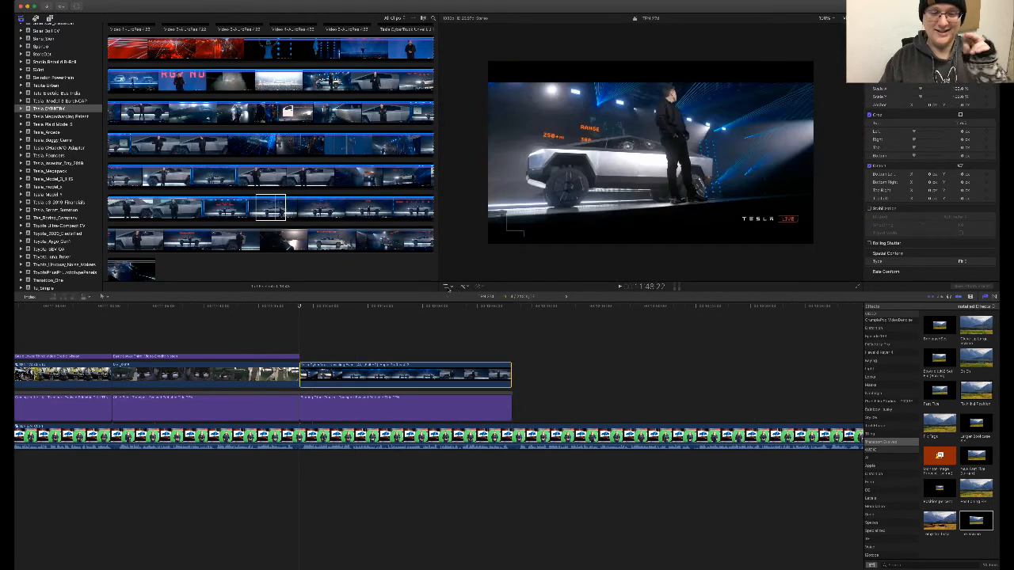
# - Crop the Cybertruck footage on all sides to cut off the black bars and the LIVE badge, filling the frame
pyautogui.click(447, 286)
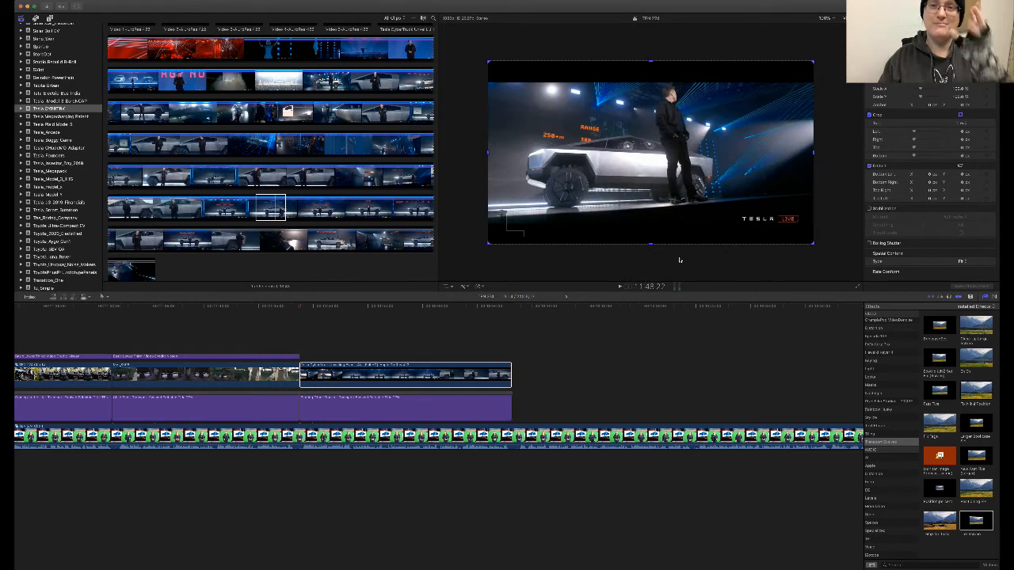
pyautogui.hotkey('shift', 'c')
pyautogui.moveTo(812, 248); pyautogui.dragTo(754, 204)
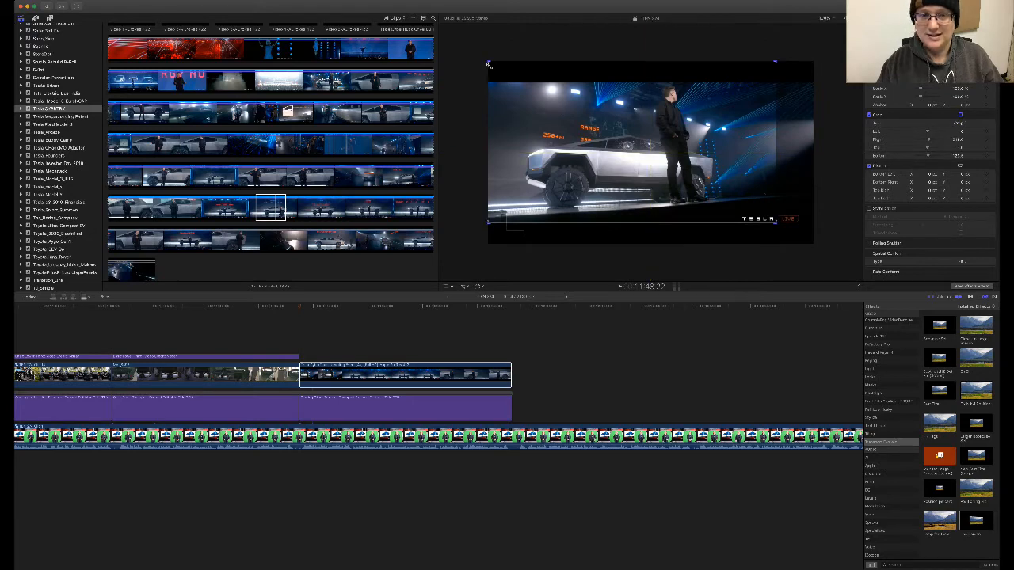
pyautogui.moveTo(495, 76); pyautogui.dragTo(527, 82)
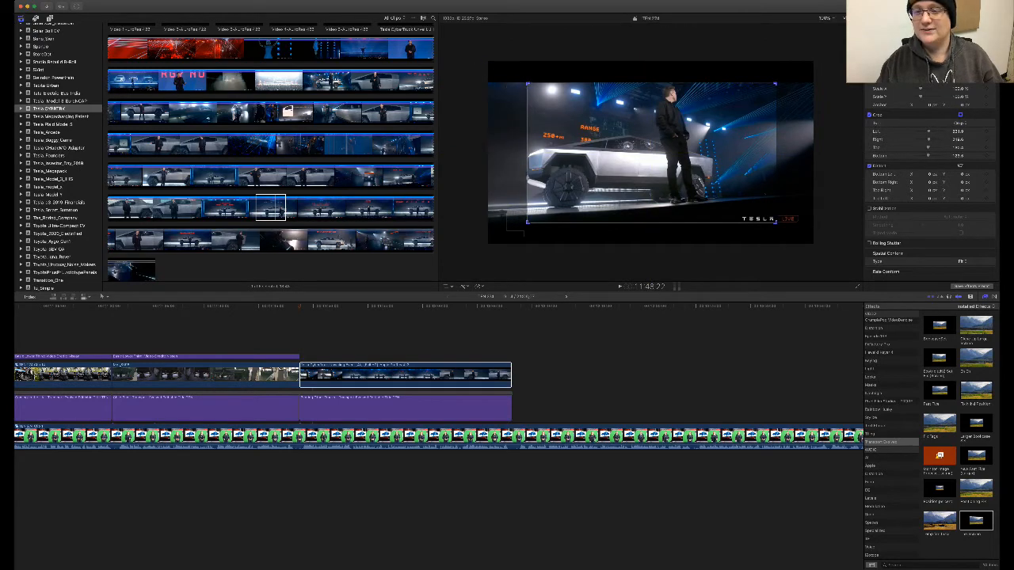
pyautogui.hotkey('shift', 'c')
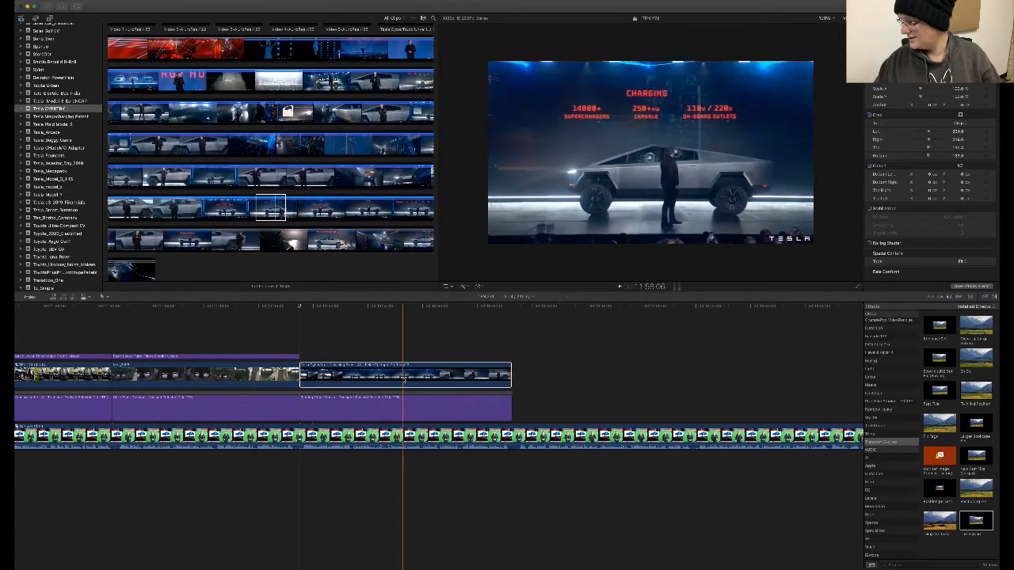
# - Turn the cropped Cybertruck footage into a compound clip and distort it to fit the studio's virtual screen
pyautogui.hotkey('alt', 'g')
pyautogui.press('Return')
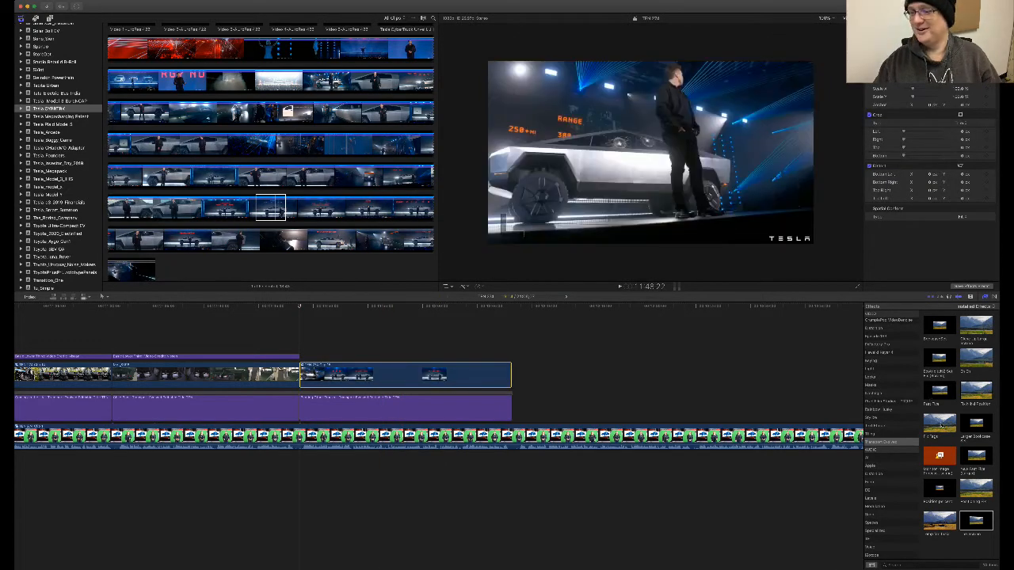
pyautogui.moveTo(461, 369); pyautogui.dragTo(441, 371)
# - Copy the video-credit lower third from the "Chile Ban" segment over the Cybertruck footage and lengthen it to the footage's end
pyautogui.click(292, 357)
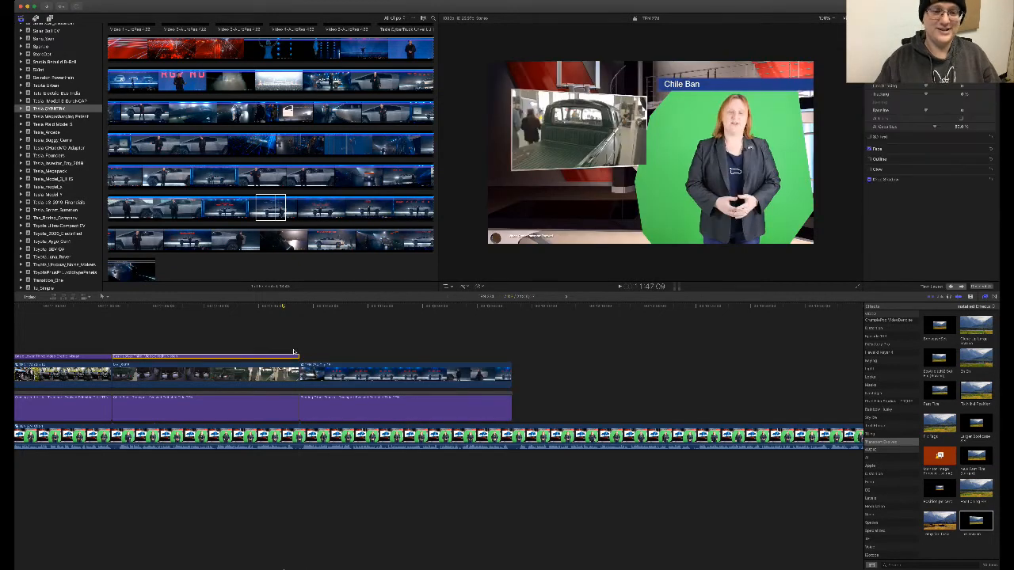
pyautogui.click(300, 313)
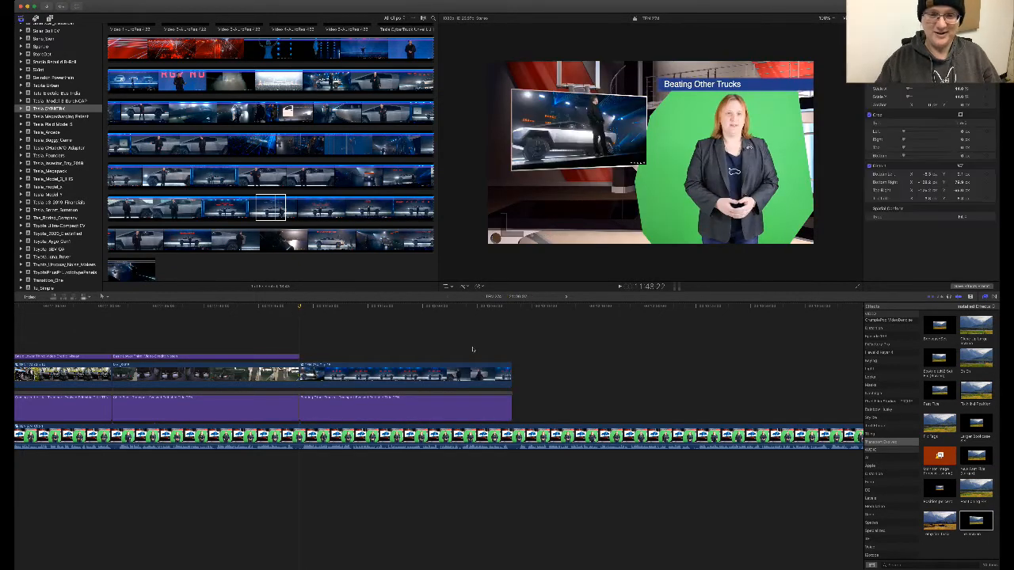
pyautogui.press('super+v')
pyautogui.moveTo(486, 357); pyautogui.dragTo(509, 358)
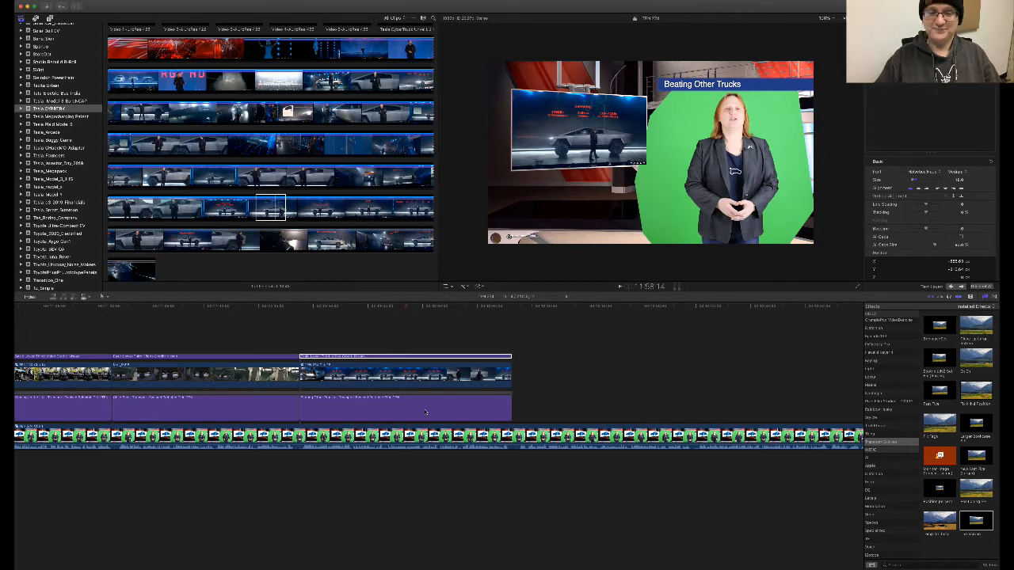
pyautogui.click(494, 392)
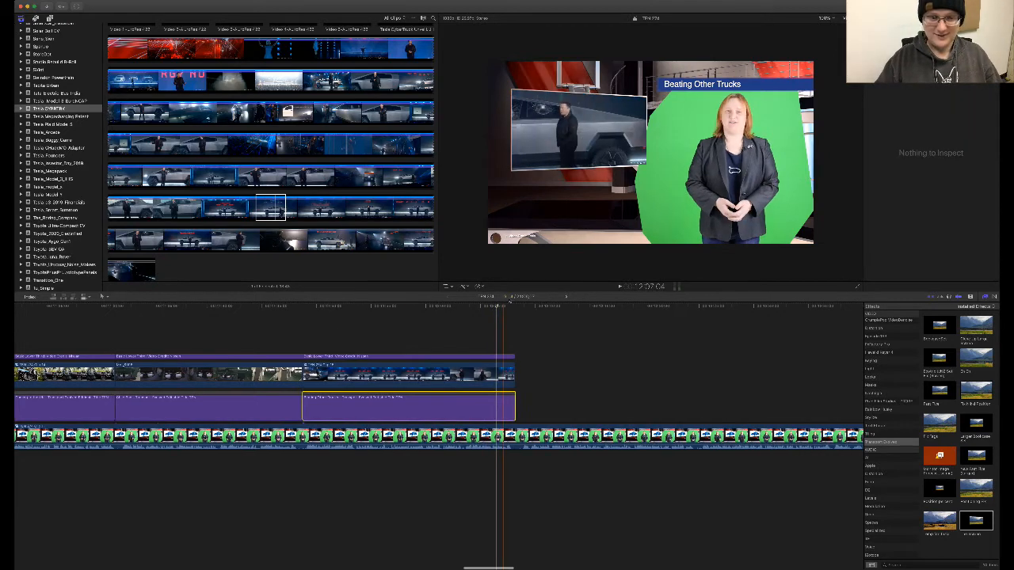
pyautogui.click(305, 317)
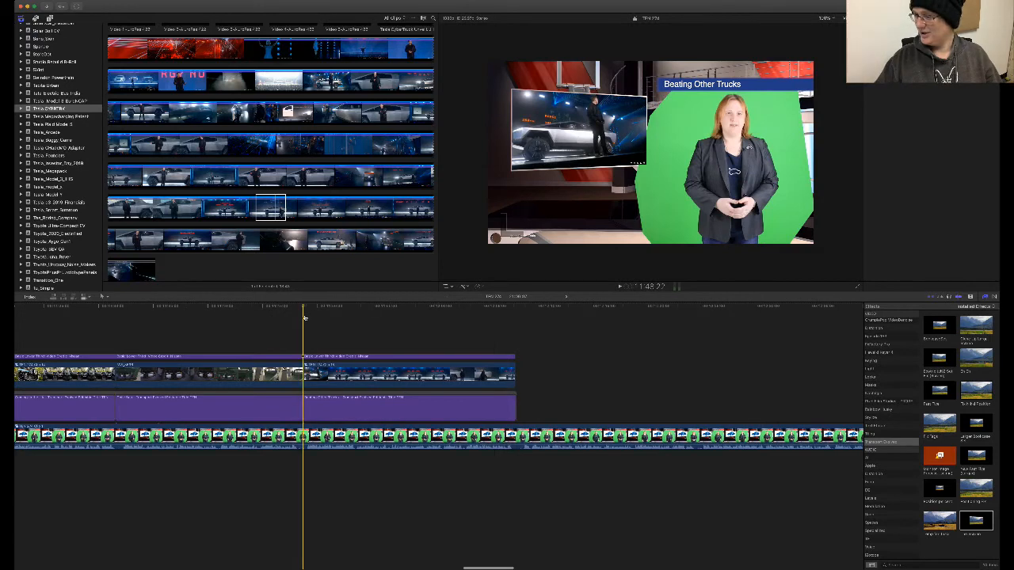
pyautogui.press('super+Tab')
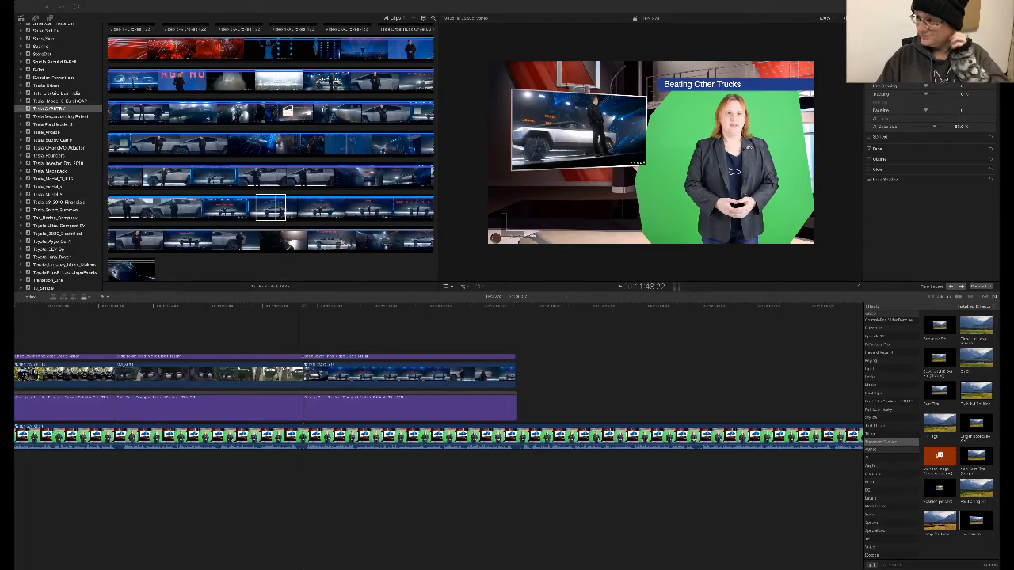
# - Duplicate the "Beating Other Trucks" title directly after itself for the following news item
pyautogui.click(451, 395)
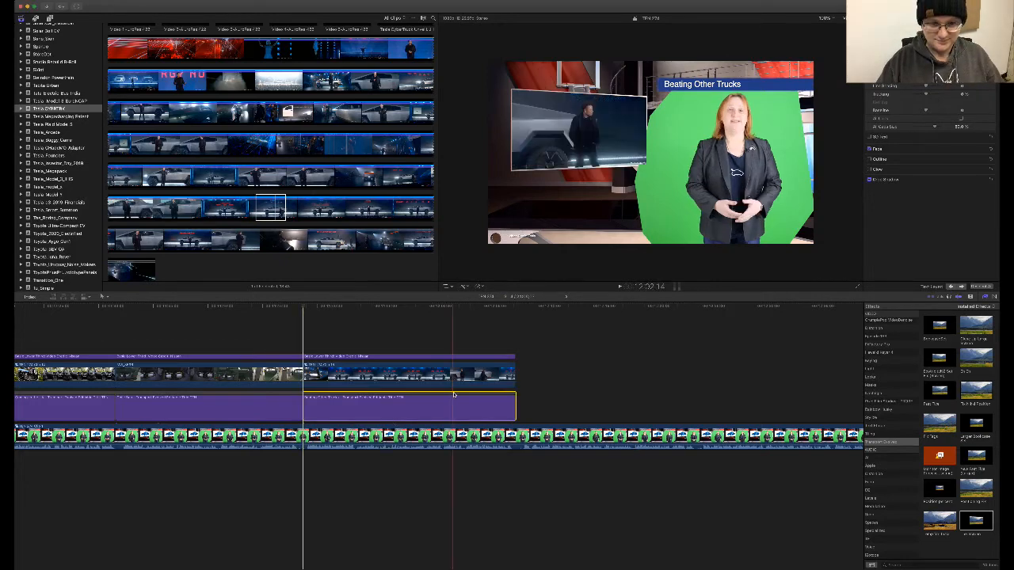
pyautogui.click(518, 313)
pyautogui.press('super+v')
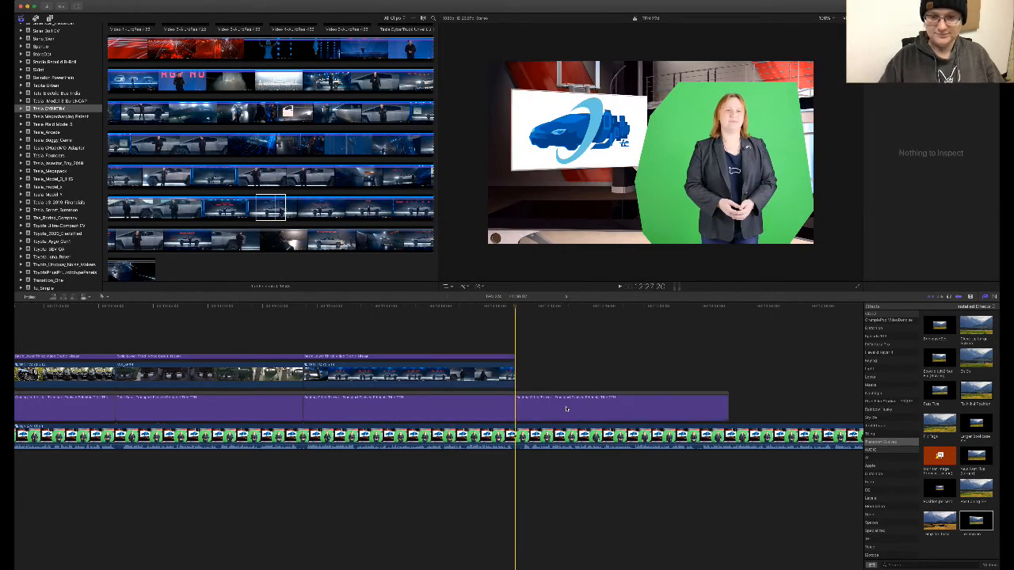
# - Change the duplicated title's text to "Range Boost" and shorten it by about 2:21 to the end of its news item
pyautogui.doubleClick(579, 406)
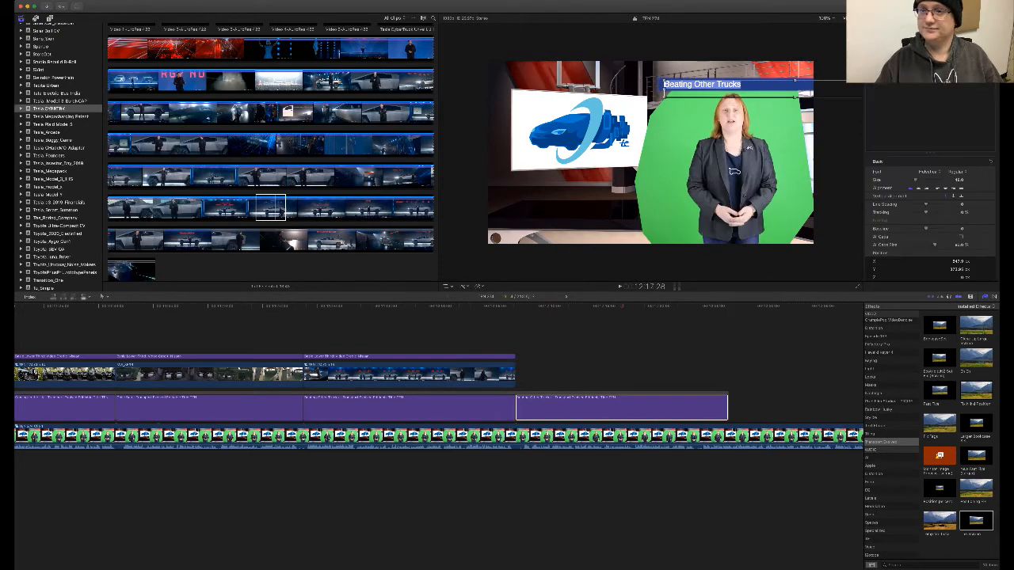
pyautogui.write('Rang')
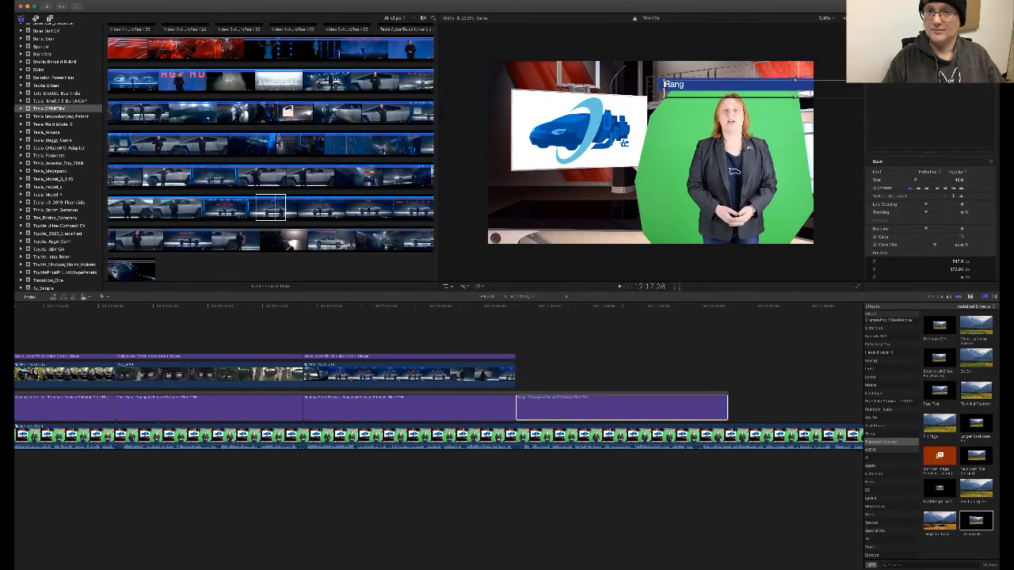
pyautogui.write('e Boost')
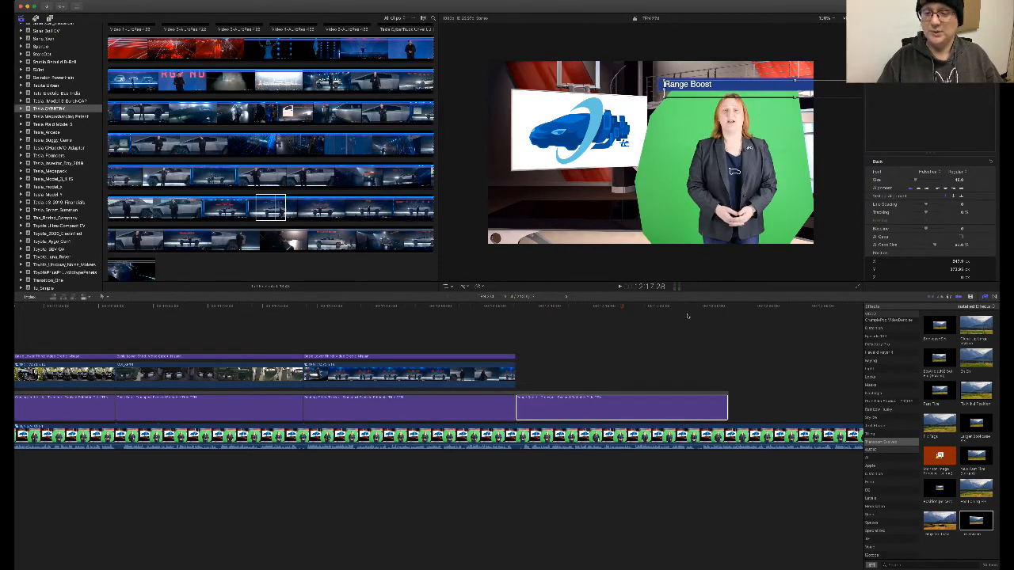
pyautogui.click(687, 316)
pyautogui.press('space')
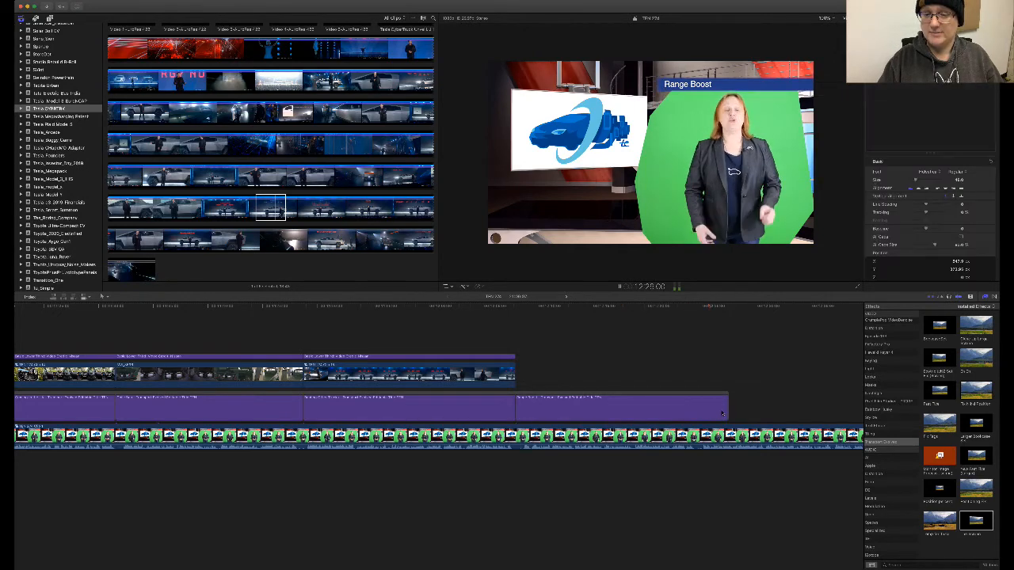
pyautogui.moveTo(726, 412); pyautogui.dragTo(698, 412)
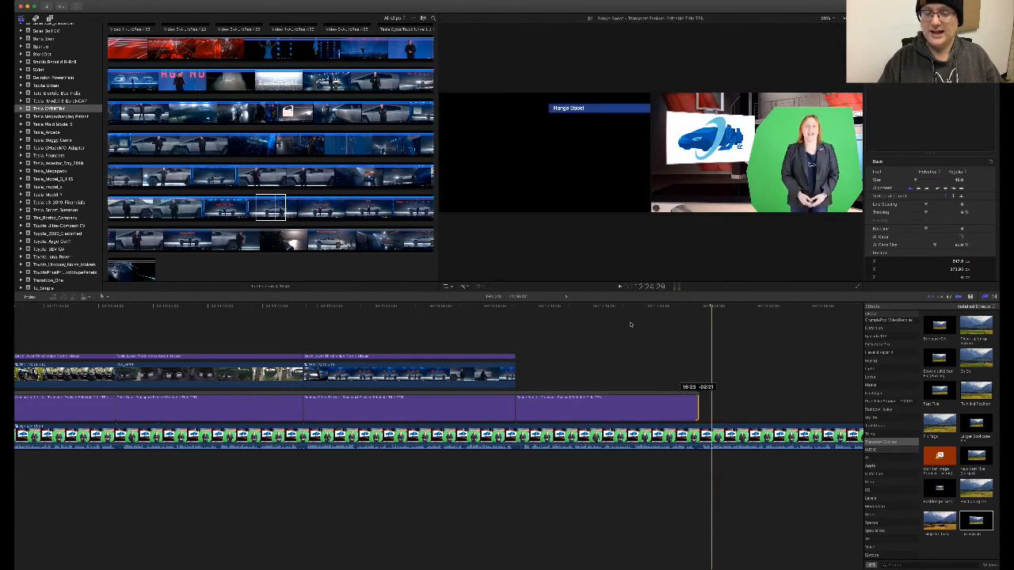
# - Look through the Audi e-tron footage in the refreshed B-roll library for a shot to use under "Range Boost"
pyautogui.click(517, 314)
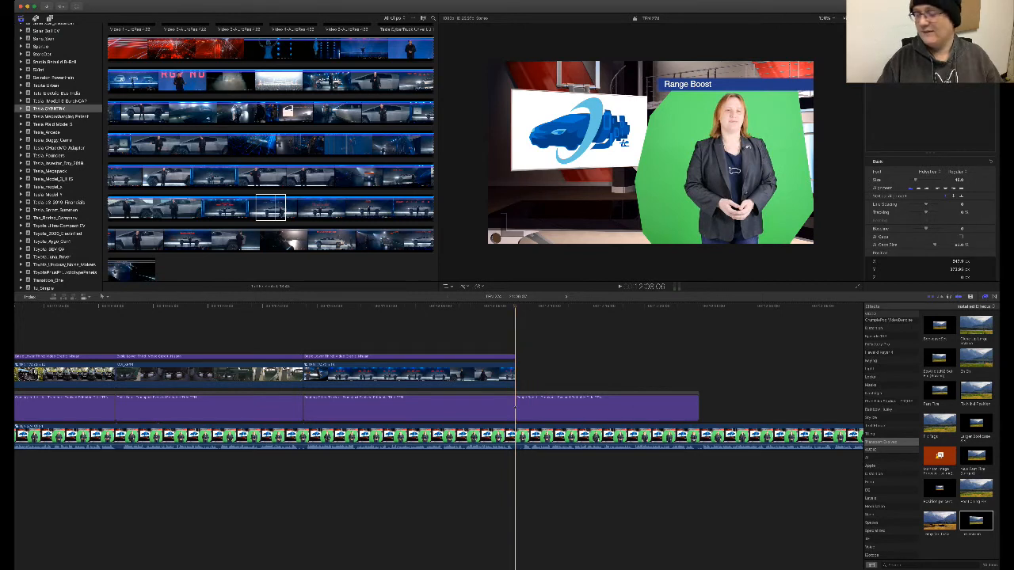
pyautogui.press('super+Tab')
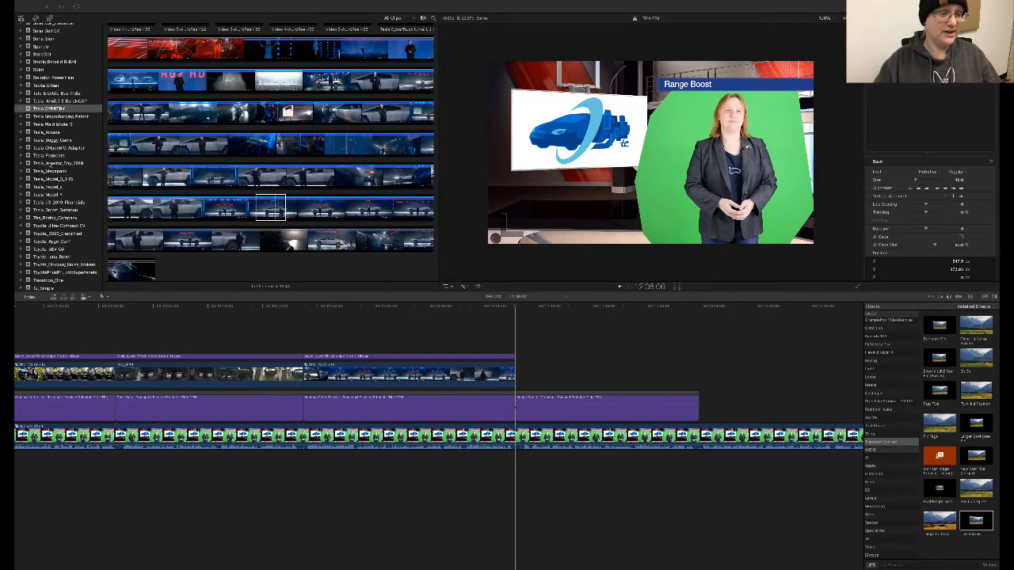
pyautogui.scroll(10, 60, 159)
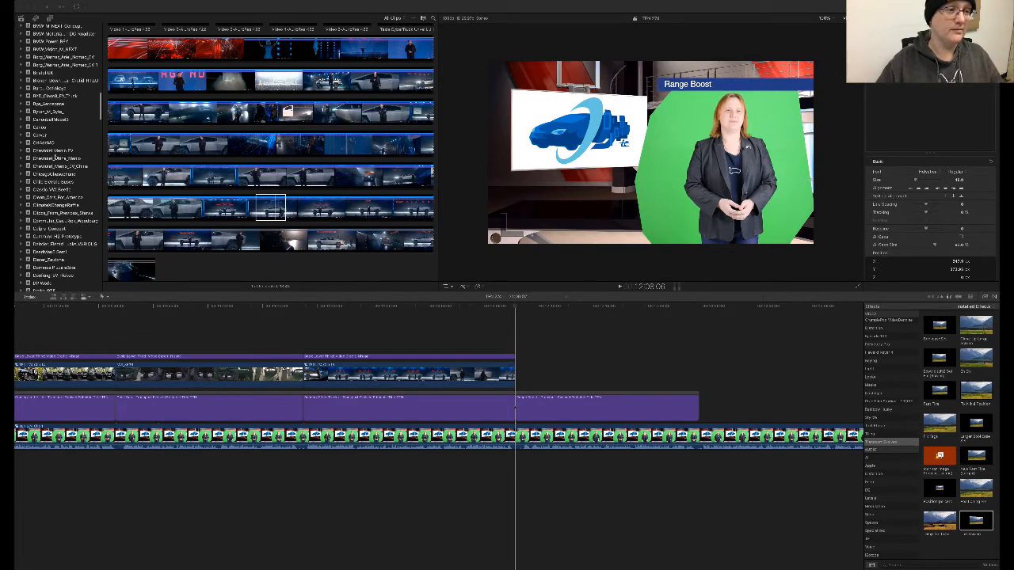
pyautogui.scroll(15, 59, 158)
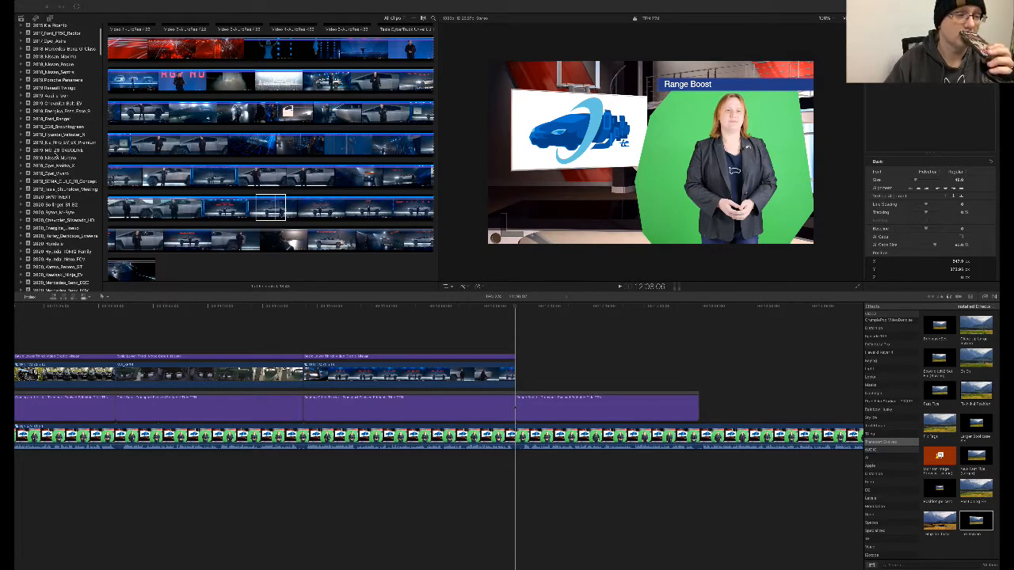
pyautogui.scroll(5, 84, 137)
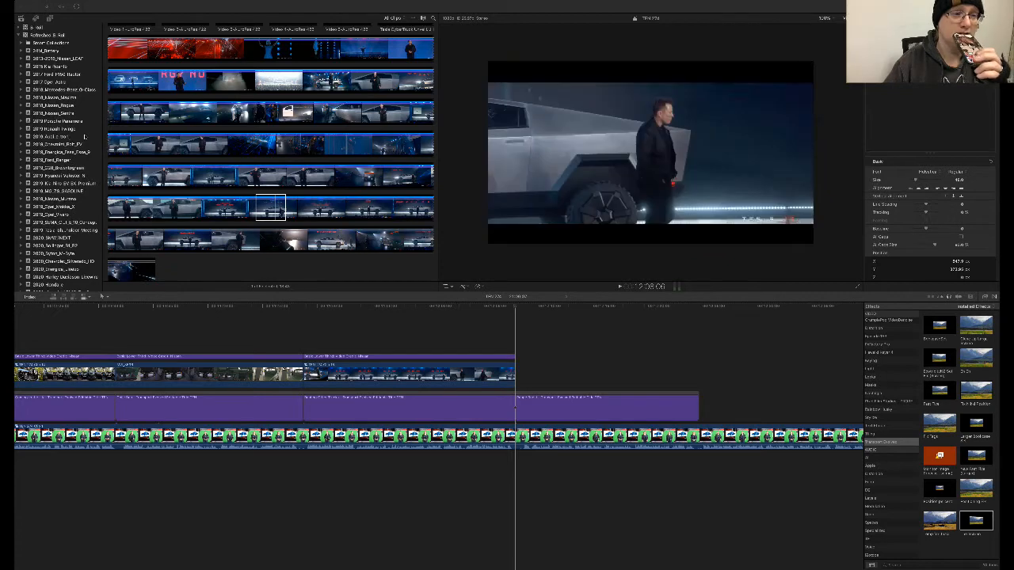
pyautogui.click(204, 138)
pyautogui.click(68, 138)
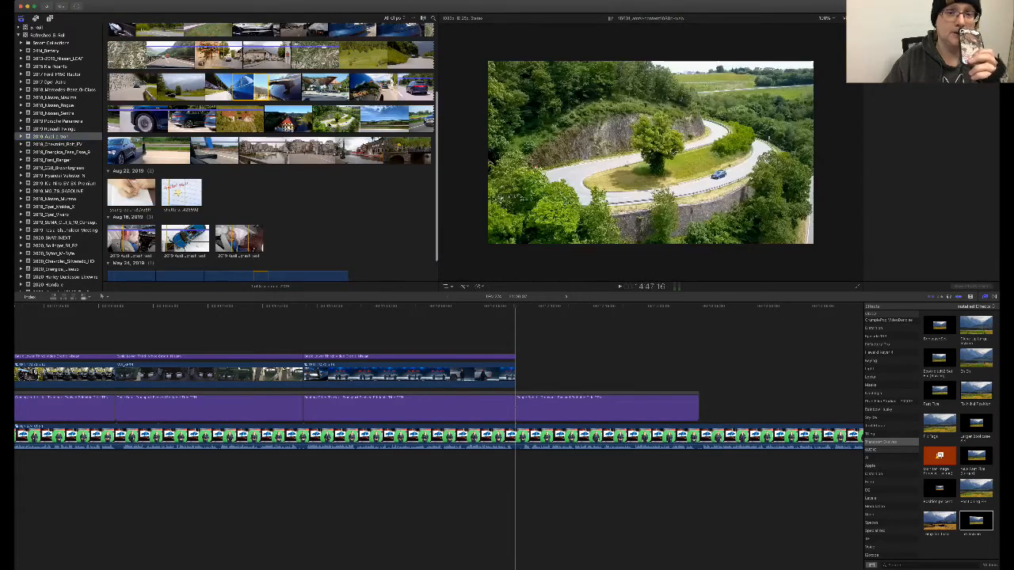
pyautogui.scroll(5, 323, 119)
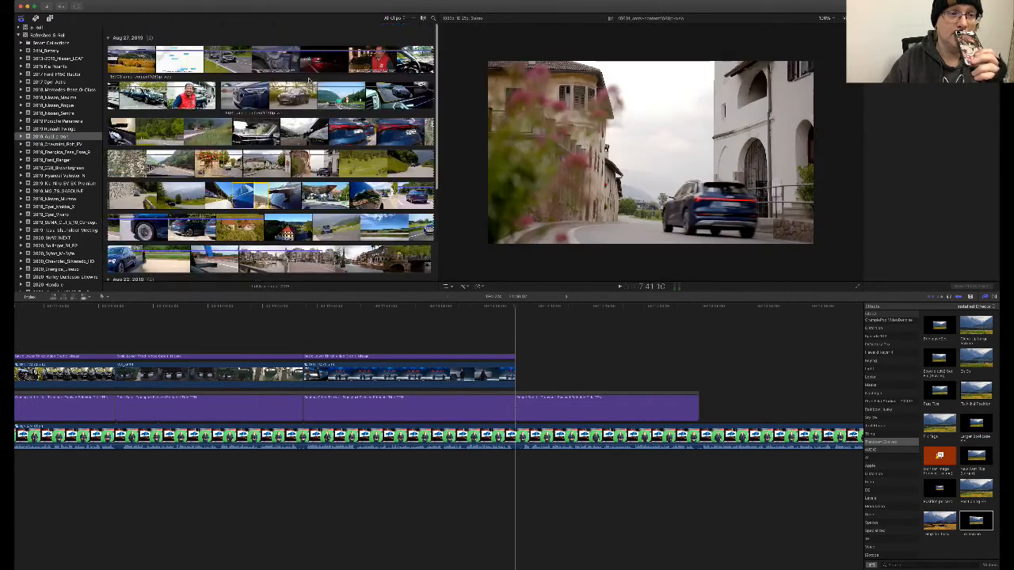
pyautogui.scroll(-5, 323, 118)
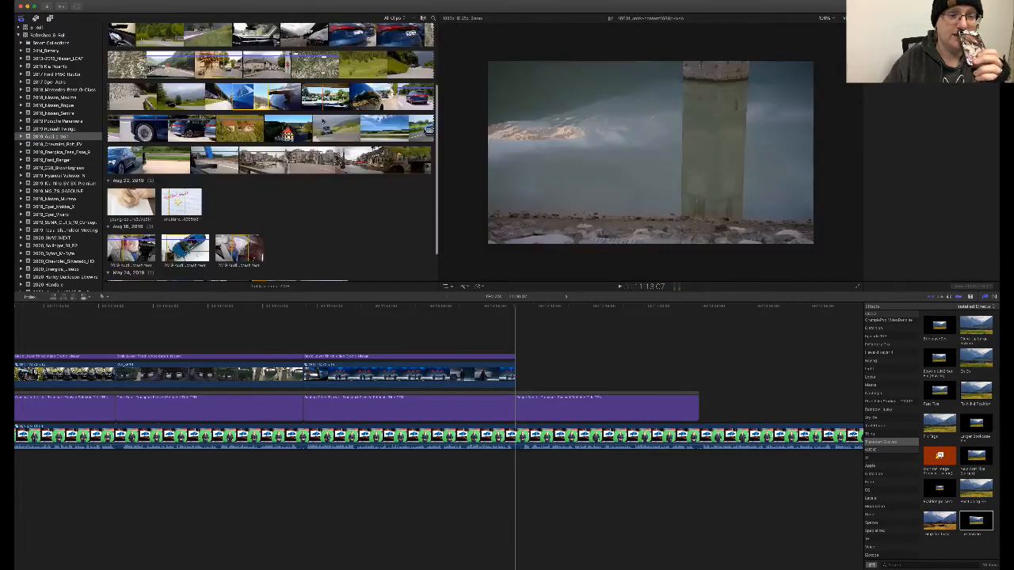
pyautogui.scroll(8, 323, 119)
pyautogui.scroll(-3, 269, 159)
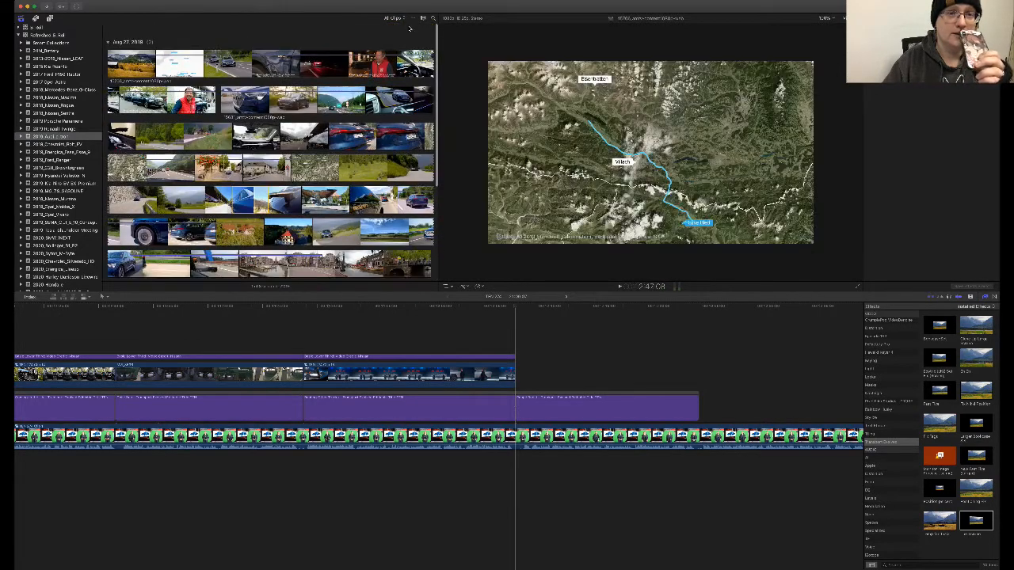
pyautogui.scroll(-2, 365, 89)
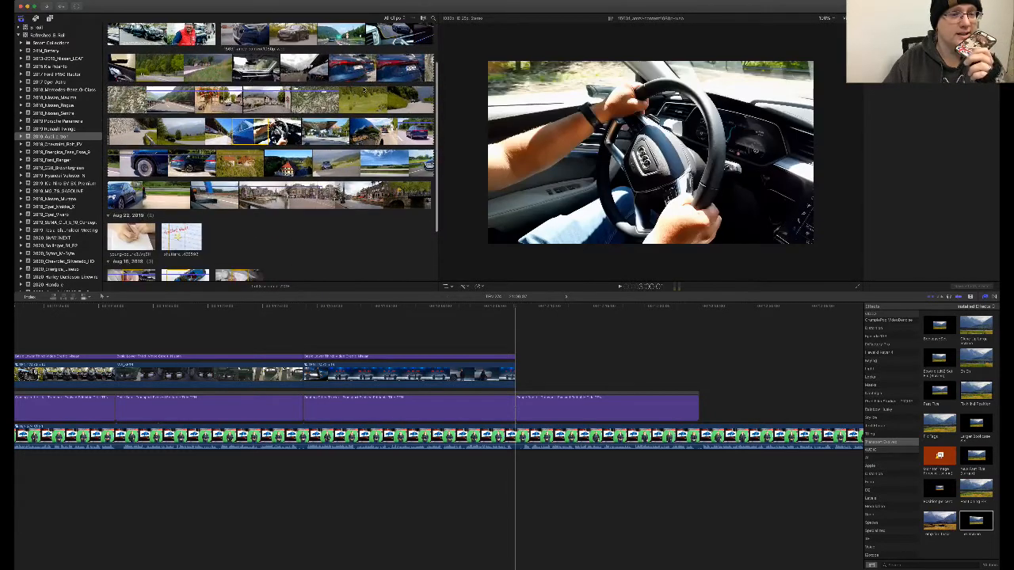
pyautogui.scroll(4, 365, 89)
pyautogui.scroll(-3, 365, 88)
pyautogui.scroll(-2, 359, 92)
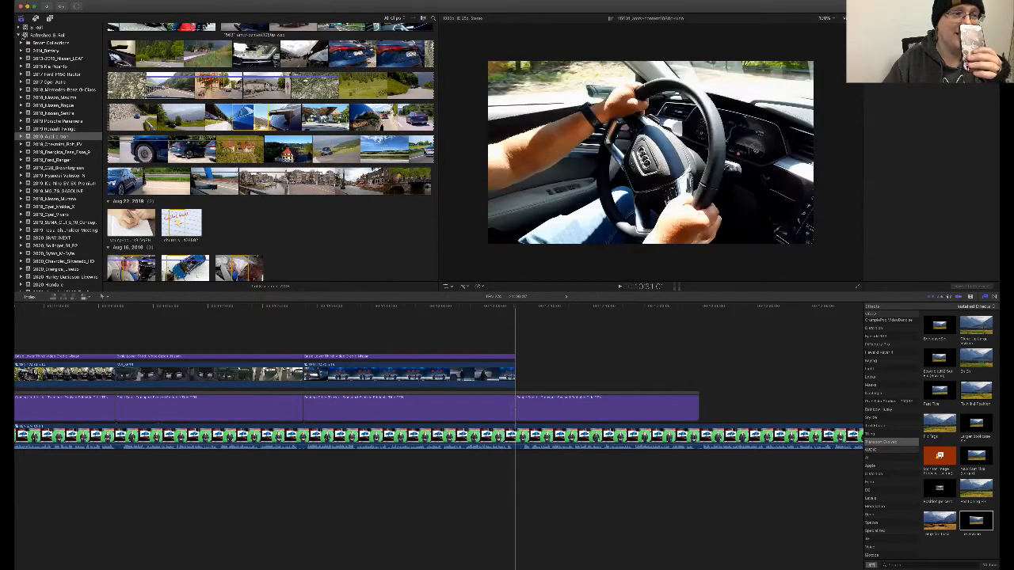
# - Place an Audi e-tron driving shot from the older B-roll library above the "Range Boost" title and trim it to the title's end
pyautogui.click(47, 35)
pyautogui.click(18, 26)
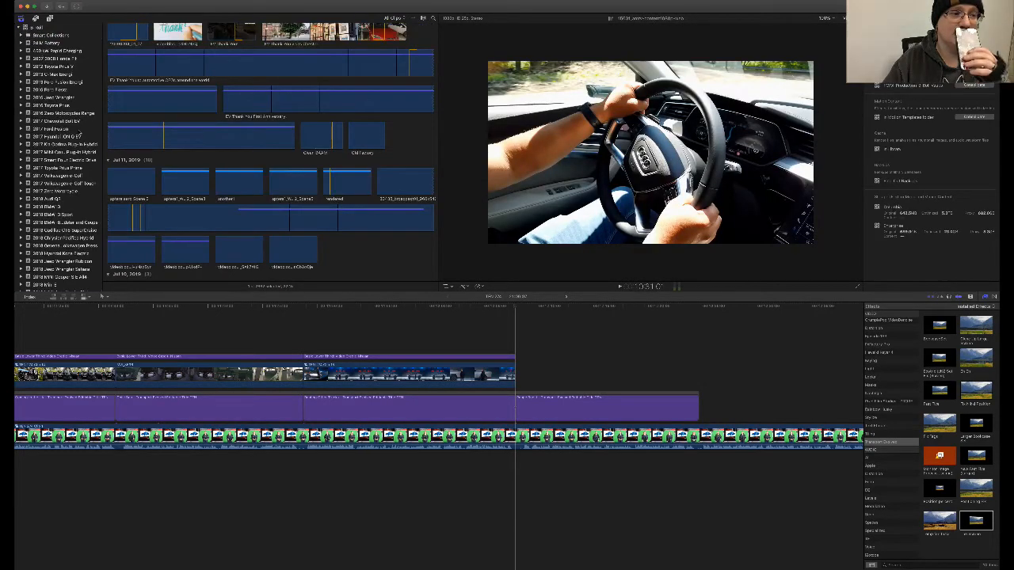
pyautogui.scroll(-5, 79, 134)
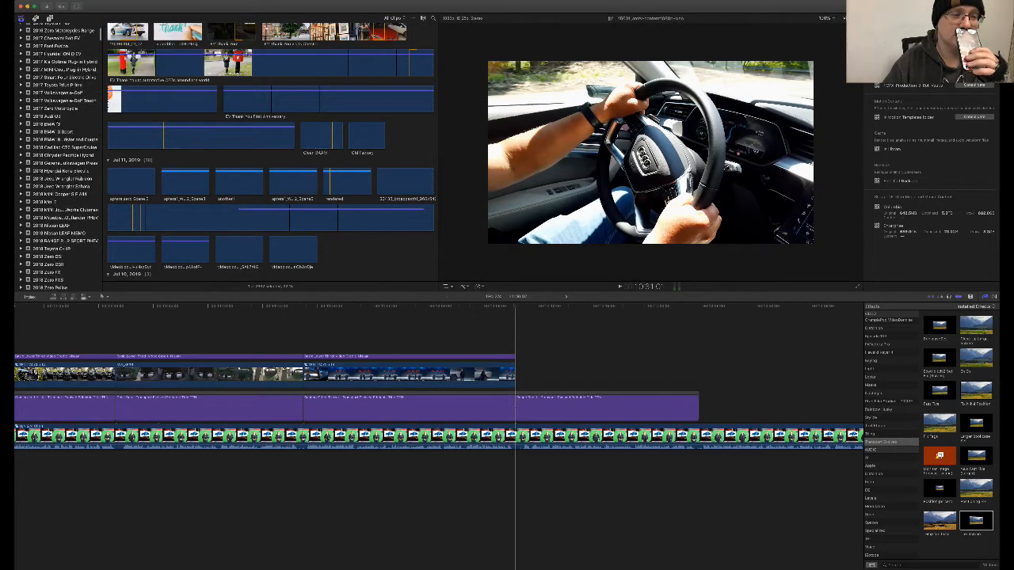
pyautogui.scroll(-8, 67, 153)
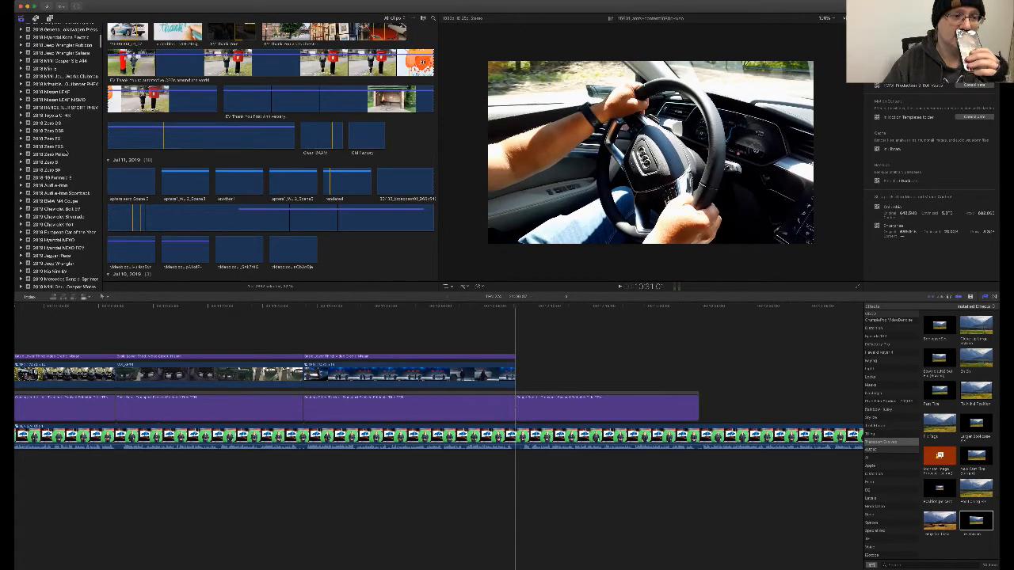
pyautogui.scroll(-3, 67, 154)
pyautogui.click(63, 148)
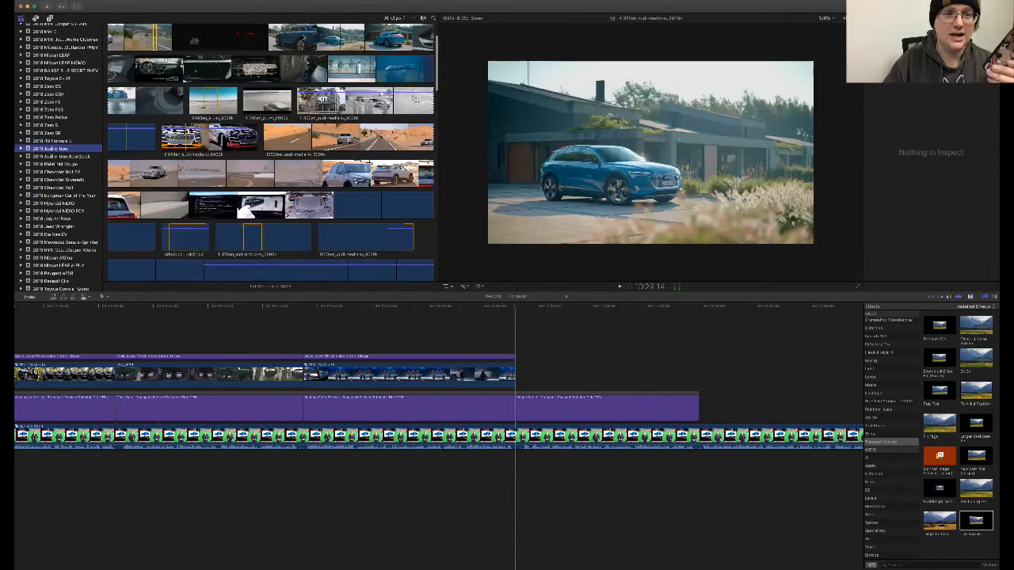
pyautogui.click(296, 40)
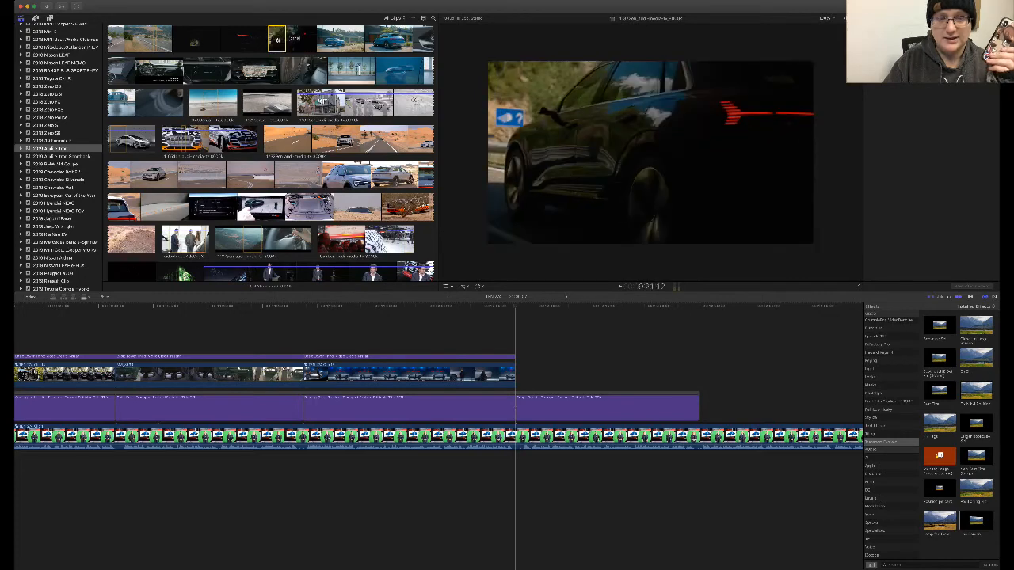
pyautogui.moveTo(277, 40); pyautogui.dragTo(518, 370)
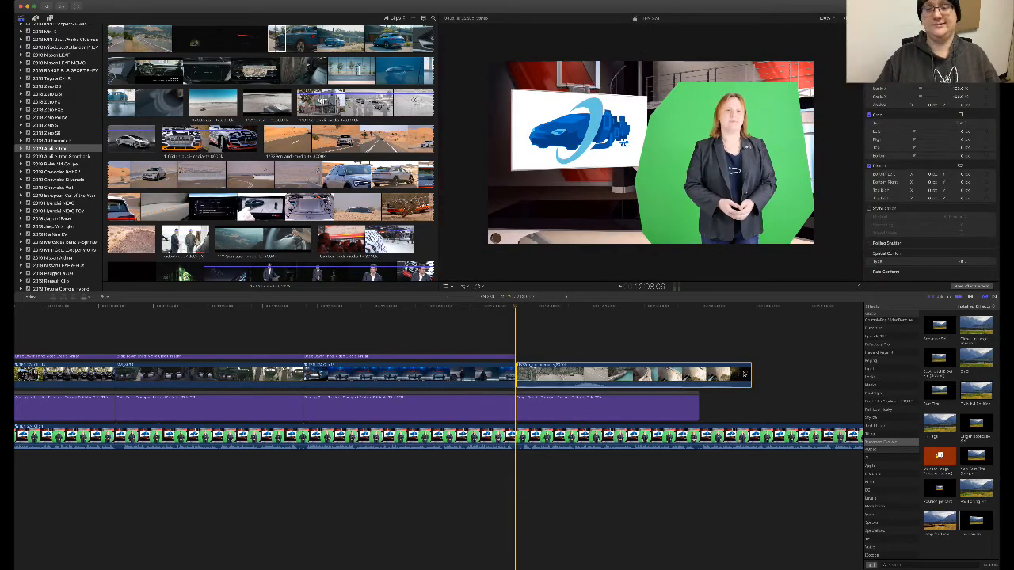
pyautogui.moveTo(743, 373); pyautogui.dragTo(680, 411)
# - Remove the Audi clip's audio and apply the saved distortion effect that fits the footage to the studio's virtual screen
pyautogui.click(647, 462)
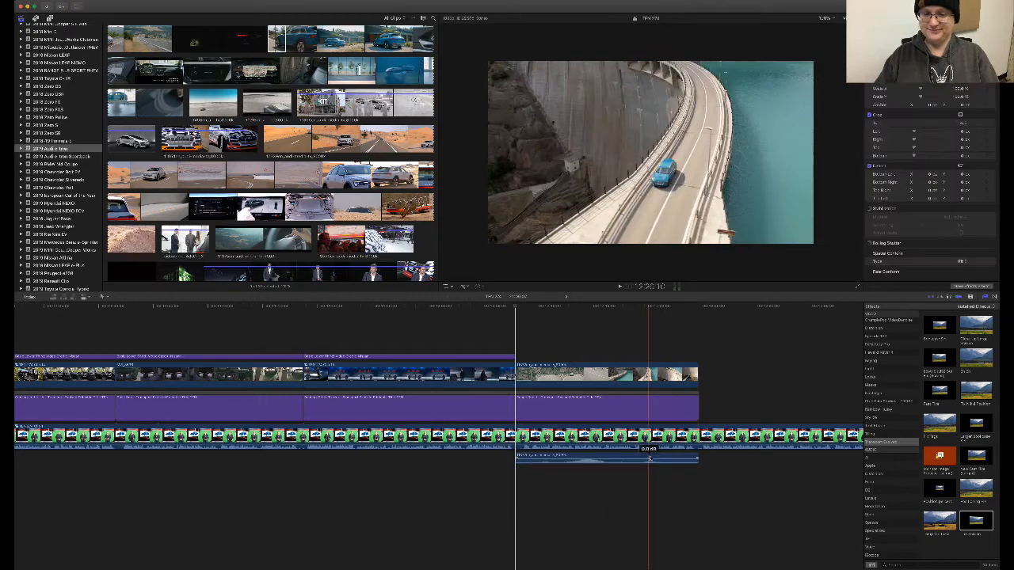
pyautogui.press('Delete')
pyautogui.moveTo(976, 520); pyautogui.dragTo(640, 384)
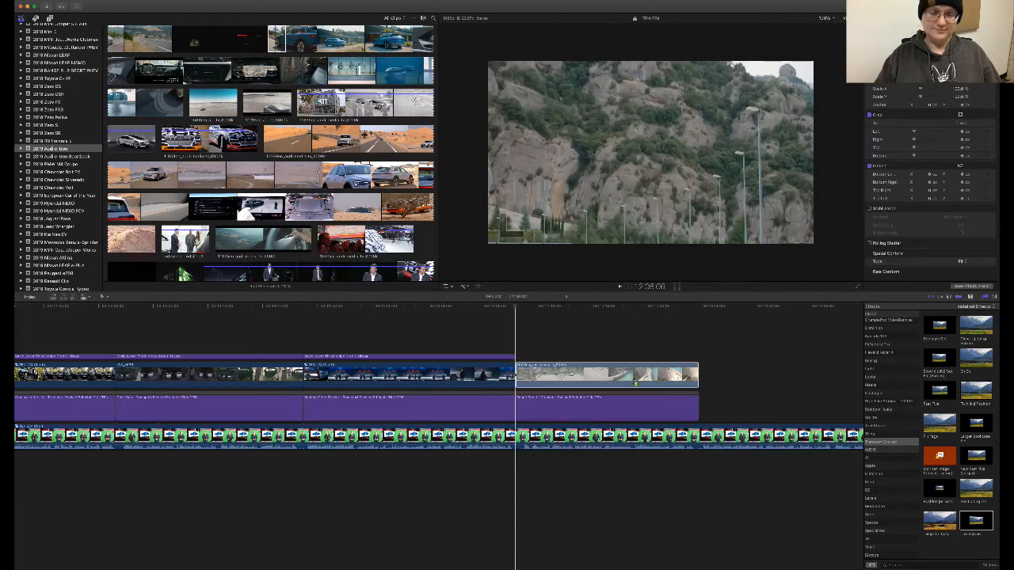
# - Copy the video-credit lower third over the Audi clip, shorten it to the clip's end and open its text for editing
pyautogui.click(484, 356)
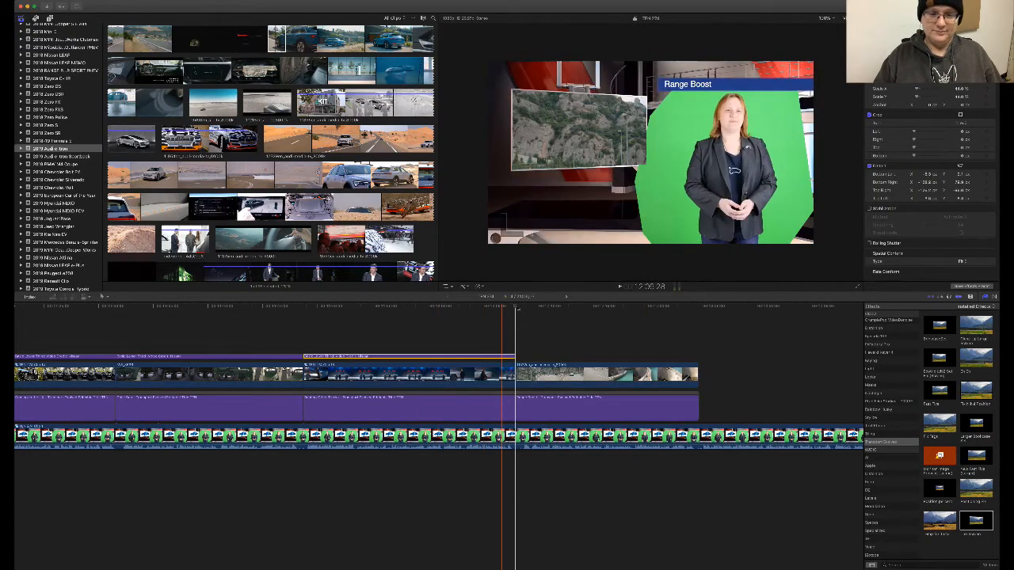
pyautogui.press('super+v')
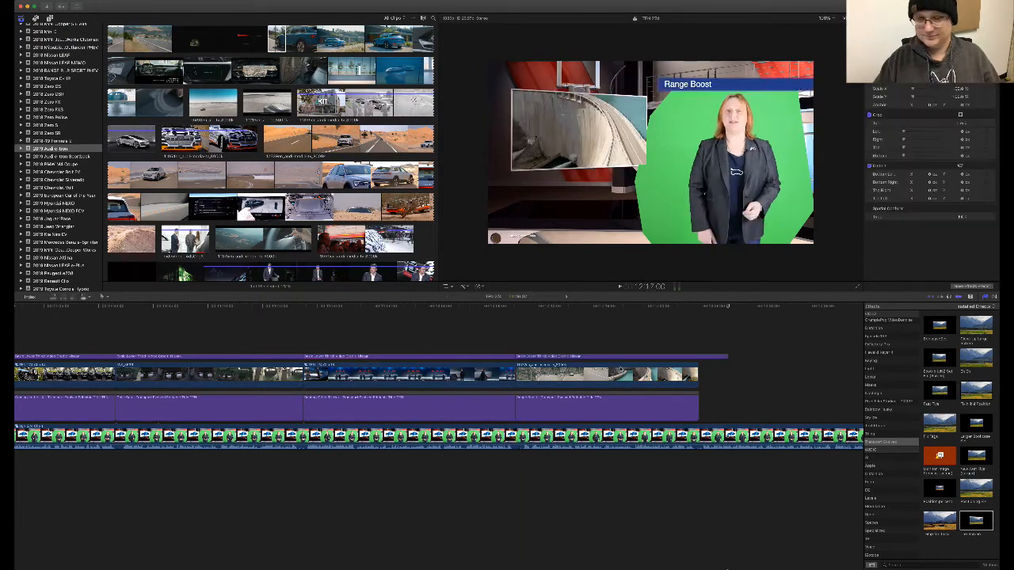
pyautogui.moveTo(725, 356); pyautogui.dragTo(698, 360)
pyautogui.doubleClick(606, 356)
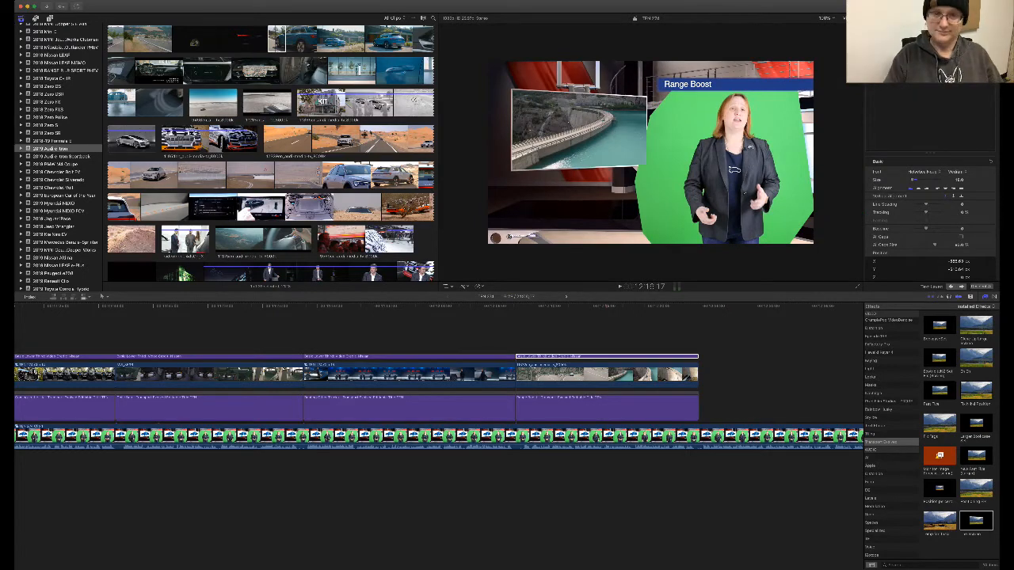
# - Duplicate the "Range Boost" title directly after itself for the following news item and return the playhead to the copy's start
pyautogui.click(667, 393)
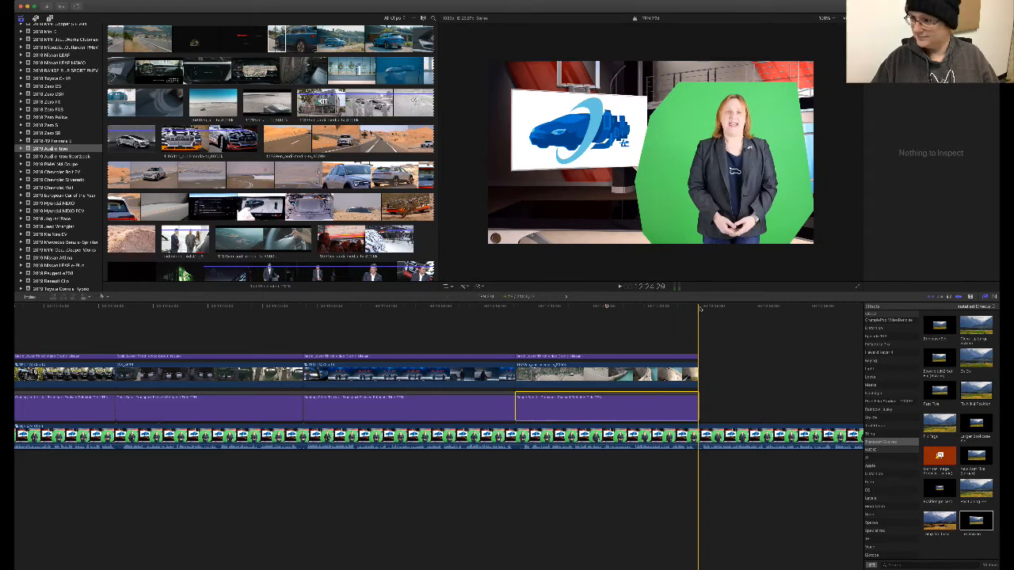
pyautogui.press('super+v')
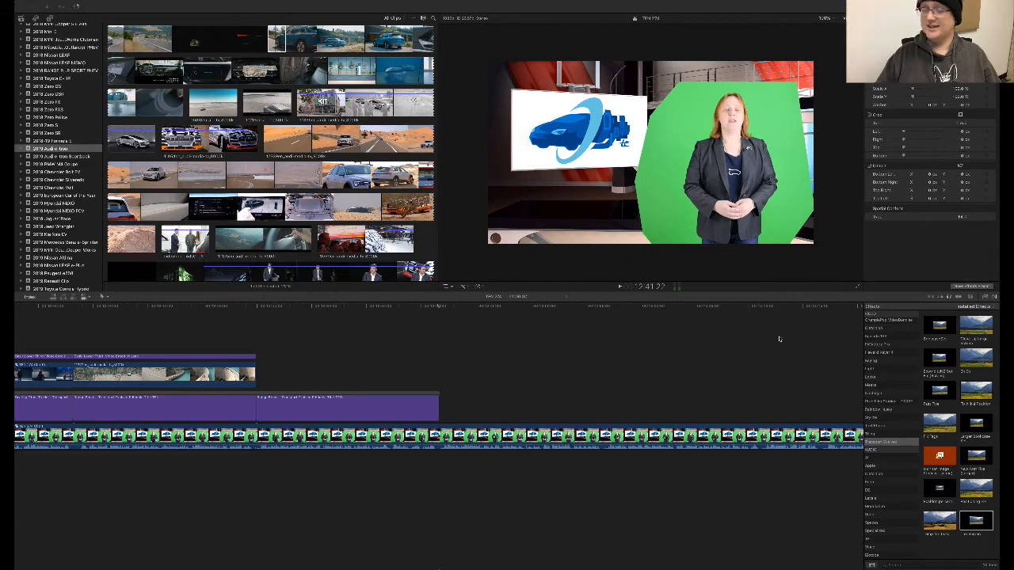
pyautogui.hscroll(-3, 778, 339)
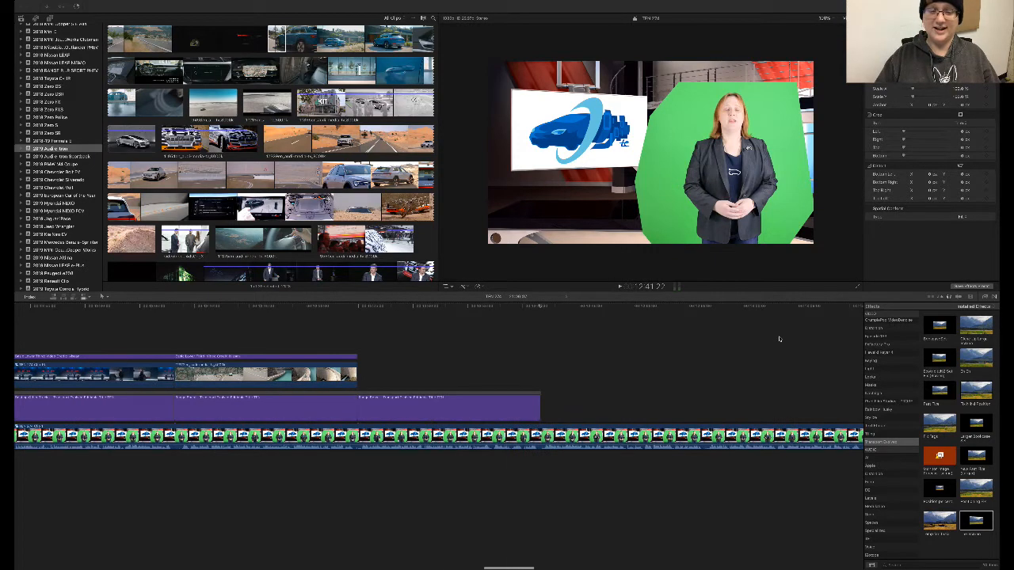
pyautogui.click(357, 308)
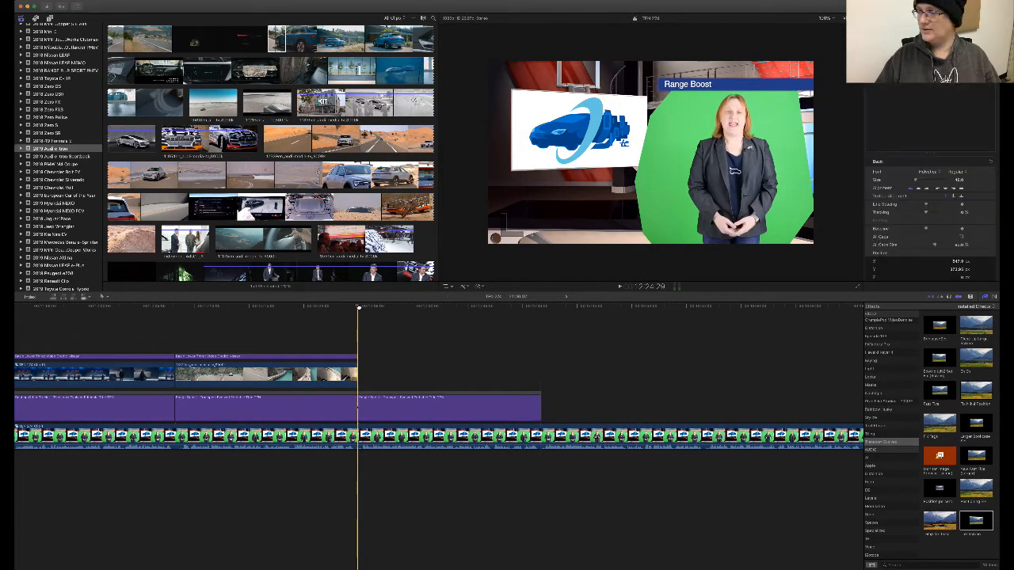
pyautogui.press('super+Tab')
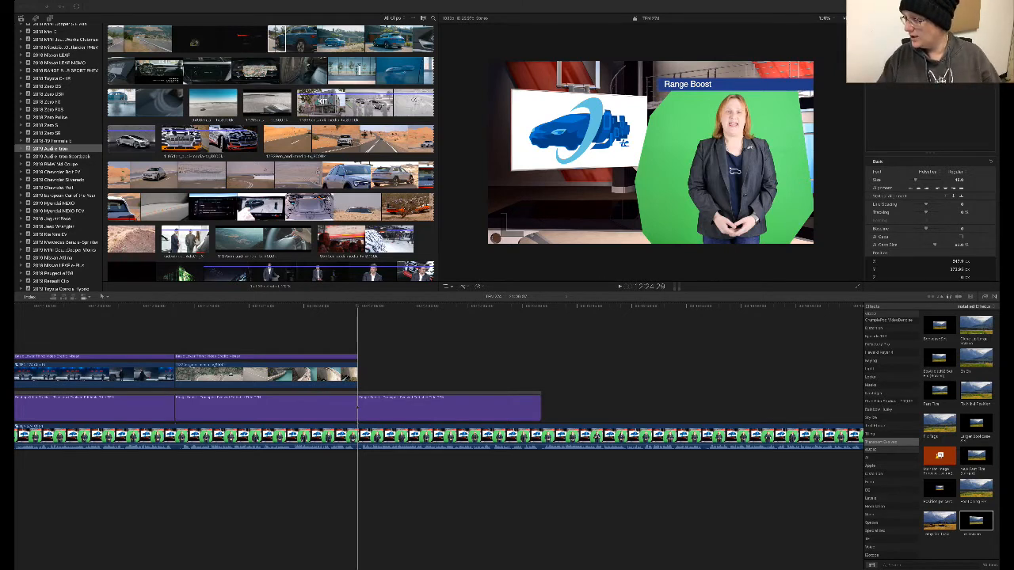
# - Play the presenter's footage through the duplicated title, starting shortly before it, to check the news item's length
pyautogui.click(334, 315)
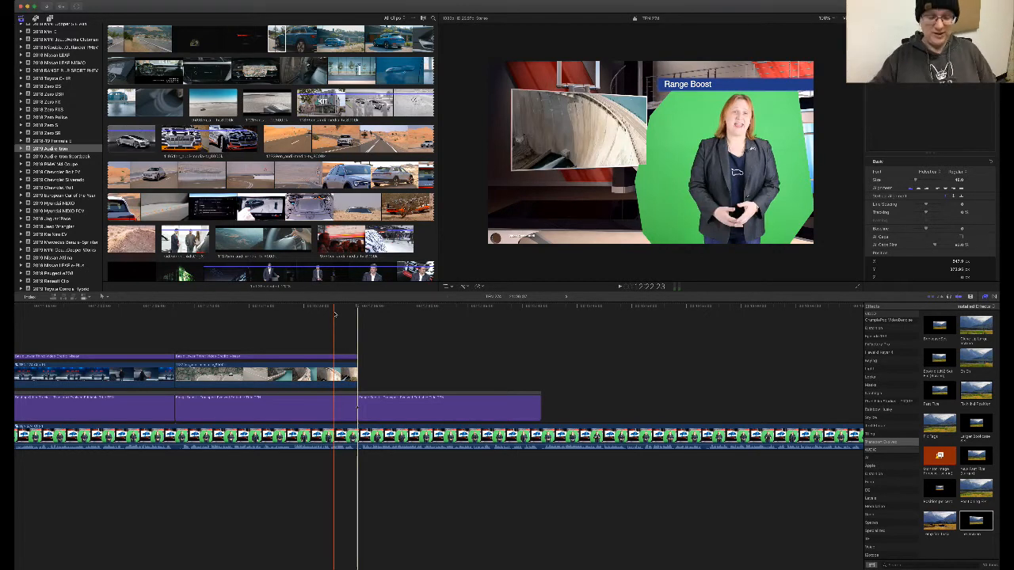
pyautogui.click(334, 314)
pyautogui.press('space')
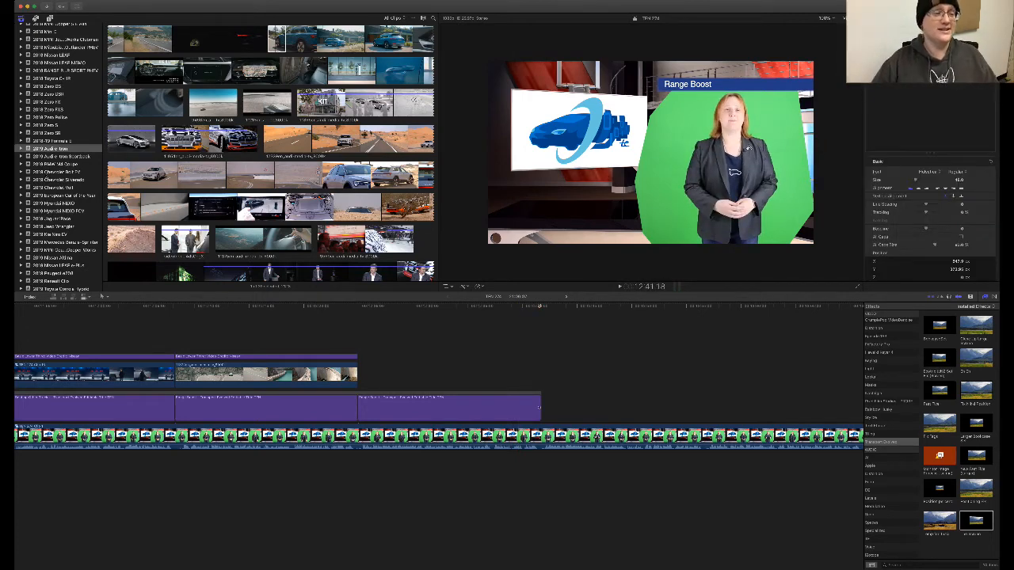
# - Open the 2018 Nissan LEAF footage in the B-roll library
pyautogui.scroll(8, 59, 158)
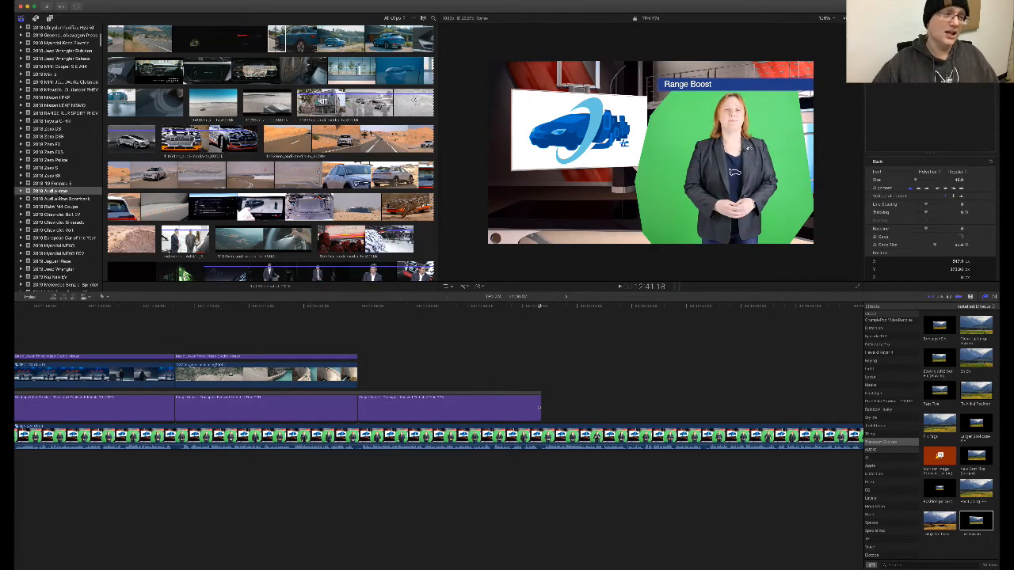
pyautogui.scroll(5, 59, 159)
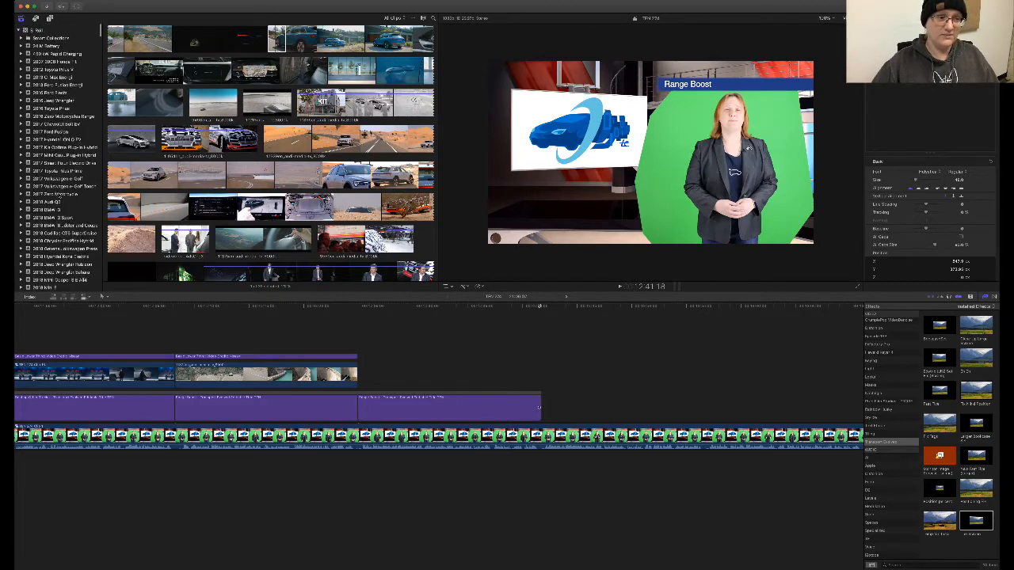
pyautogui.scroll(-4, 59, 158)
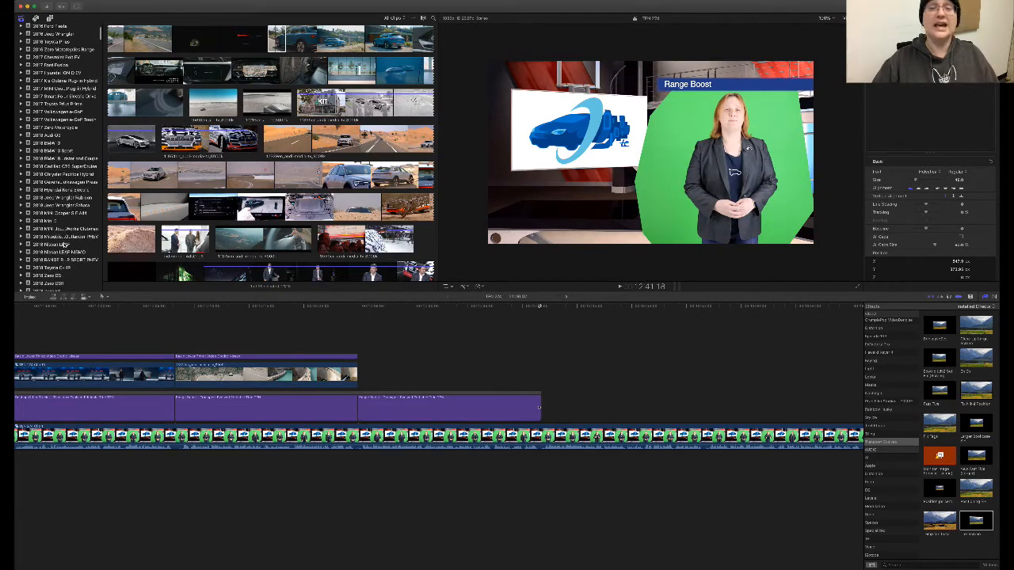
pyautogui.click(56, 245)
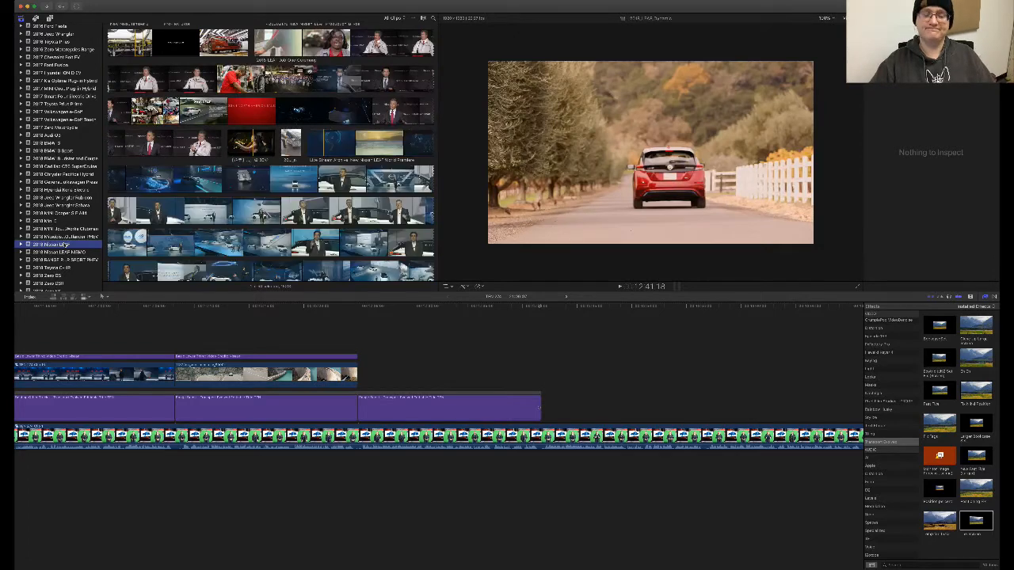
# - Find a red Nissan LEAF road shot and place it above the duplicated "Range Boost" title, trimmed to the title's length
pyautogui.scroll(-3, 65, 244)
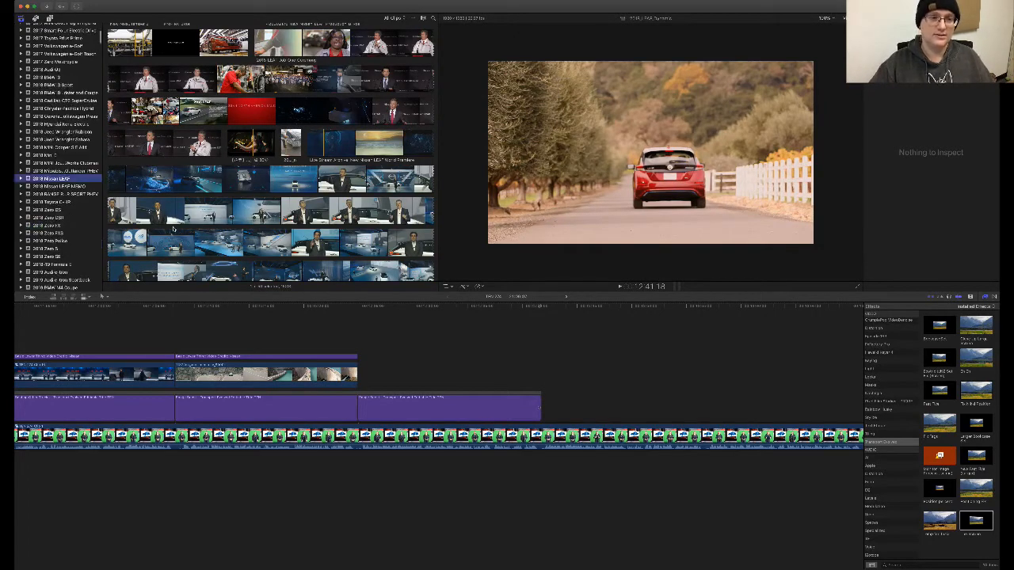
pyautogui.scroll(-8, 375, 203)
pyautogui.scroll(-6, 374, 203)
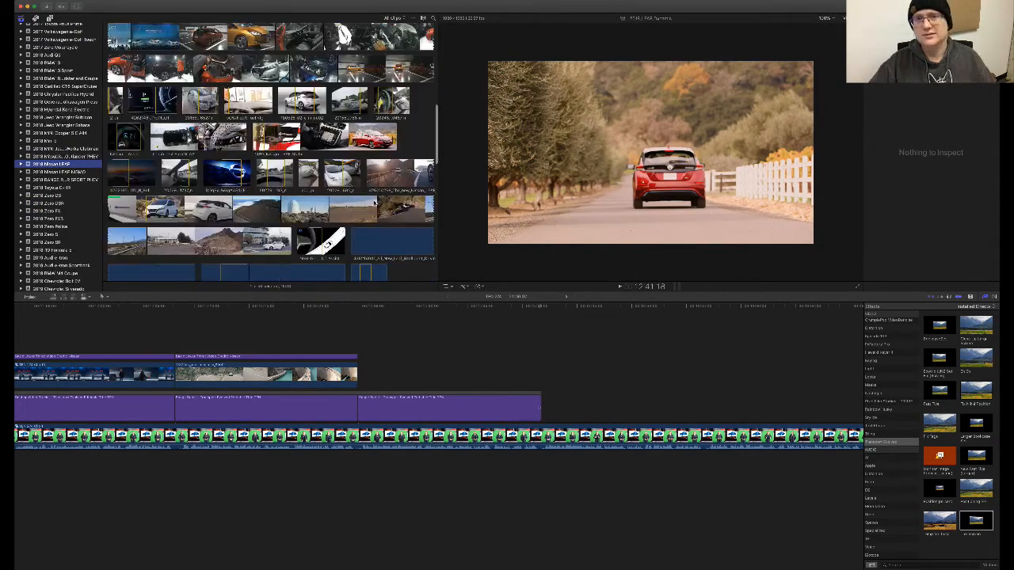
pyautogui.scroll(-10, 375, 203)
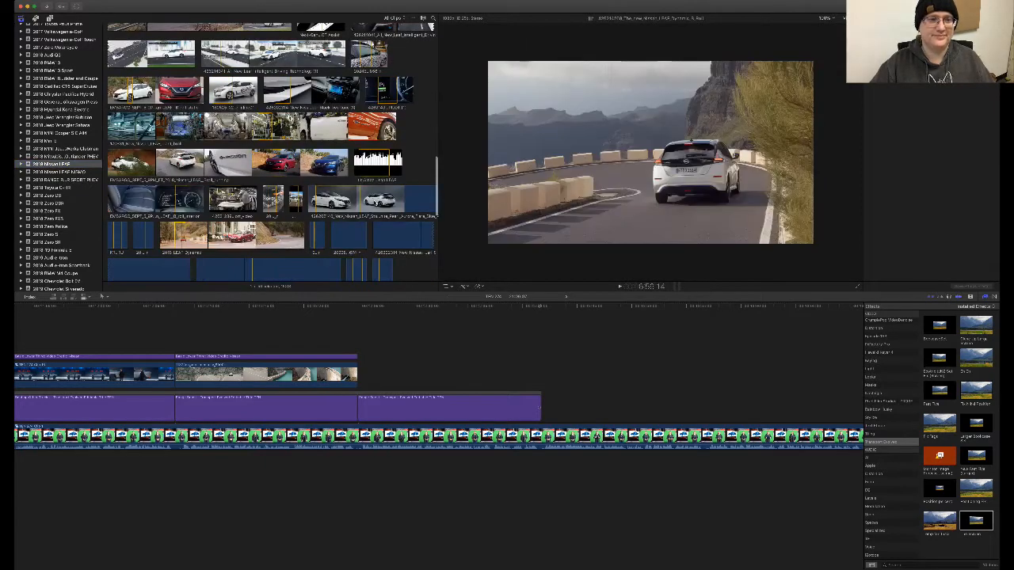
pyautogui.scroll(-3, 305, 168)
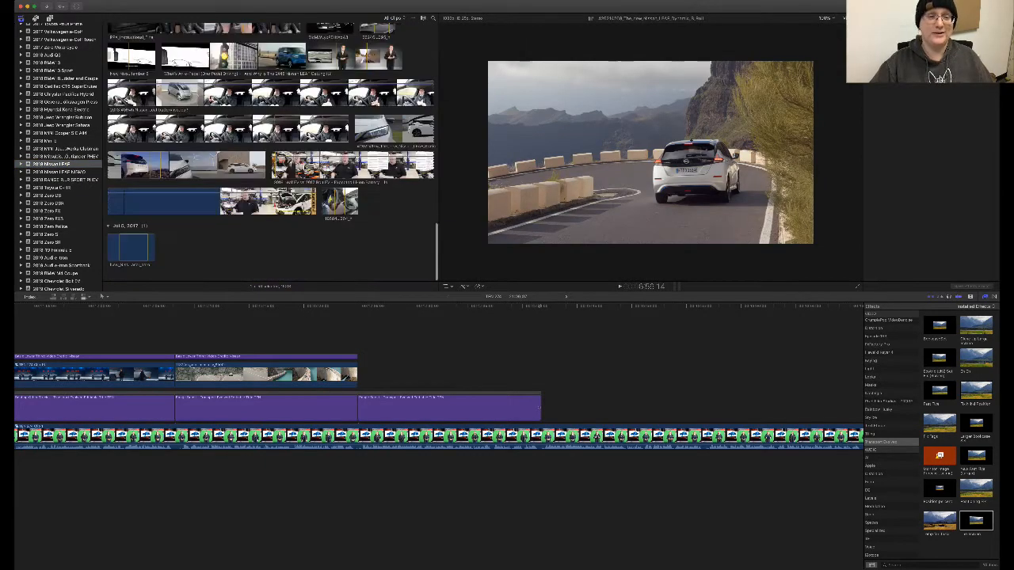
pyautogui.scroll(6, 333, 158)
pyautogui.scroll(10, 357, 155)
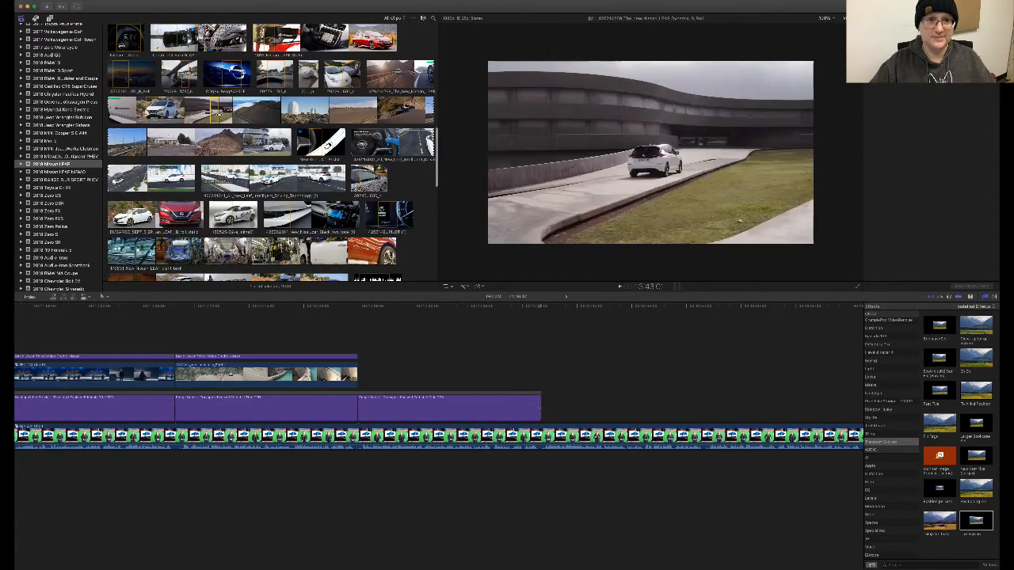
pyautogui.scroll(5, 237, 151)
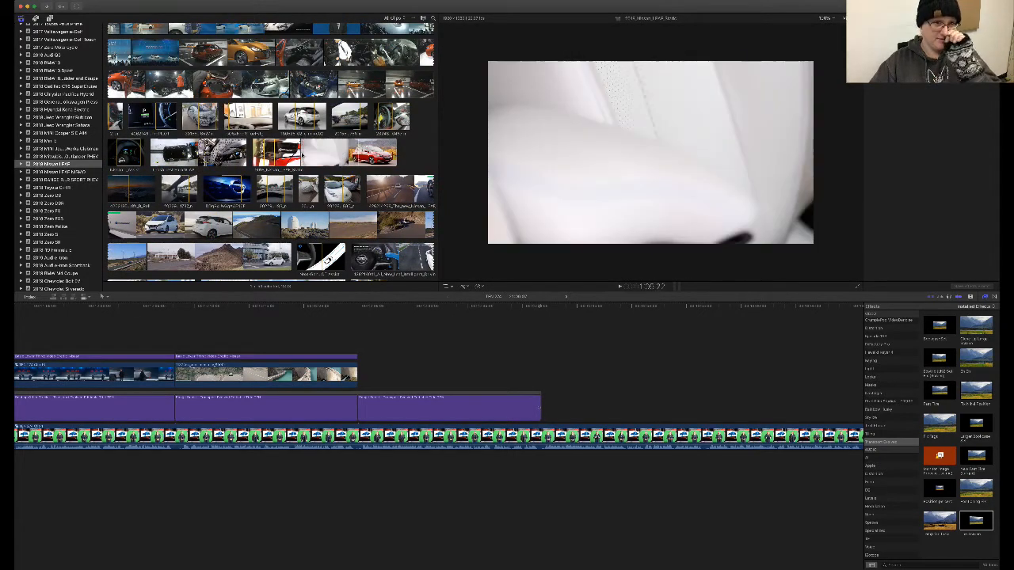
pyautogui.scroll(-5, 356, 168)
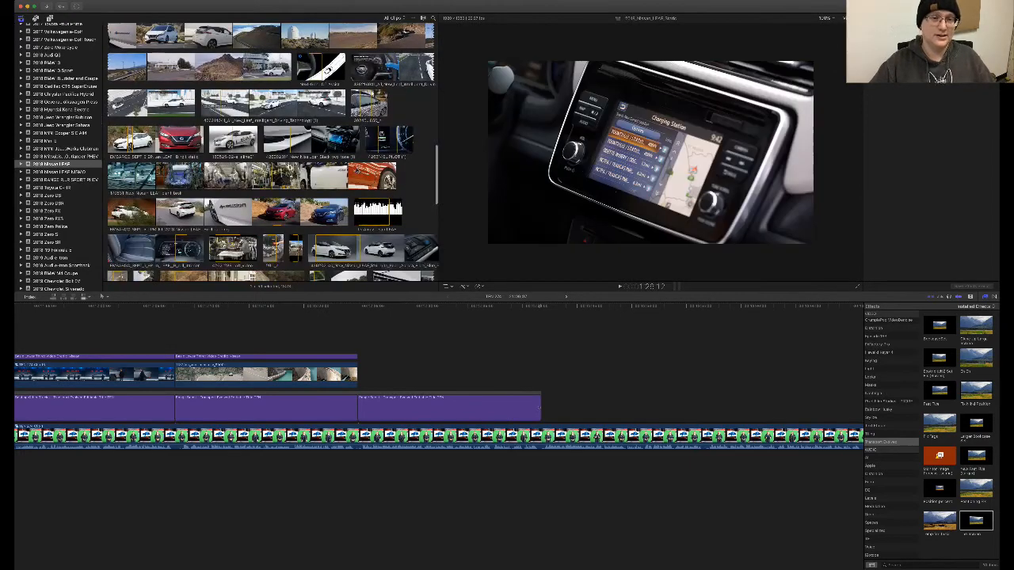
pyautogui.scroll(-2, 356, 169)
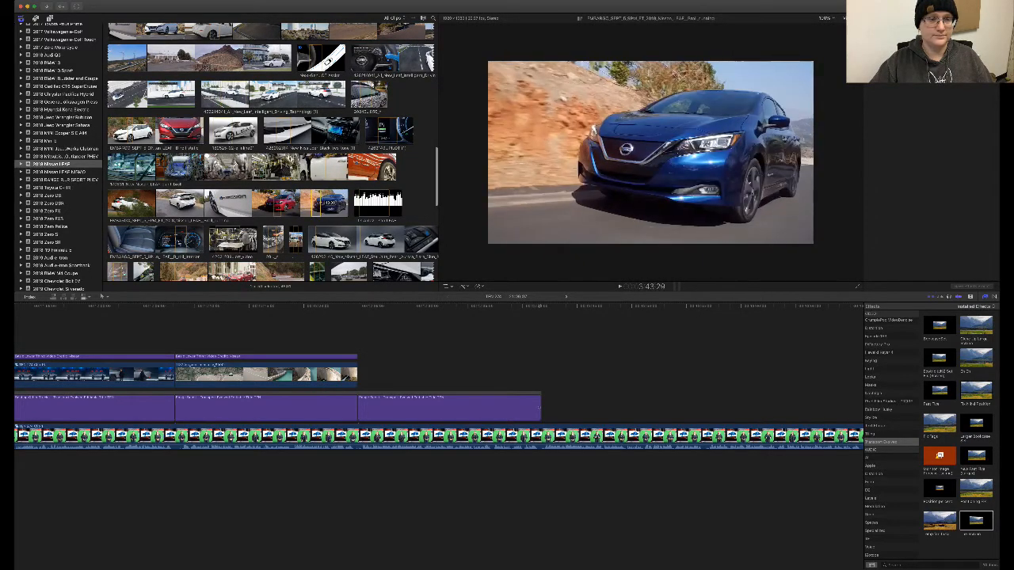
pyautogui.scroll(-5, 261, 134)
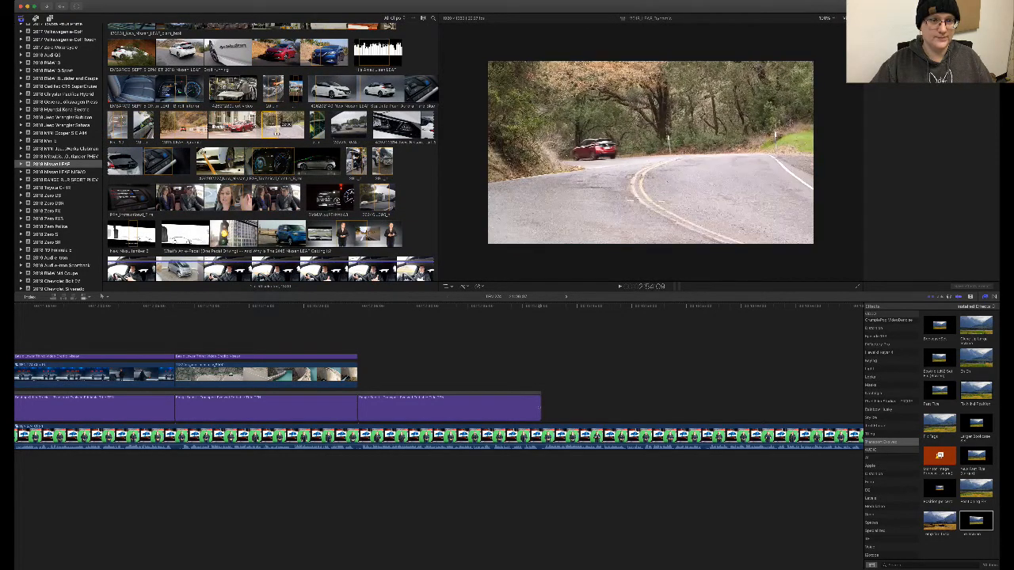
pyautogui.moveTo(277, 131); pyautogui.dragTo(264, 333)
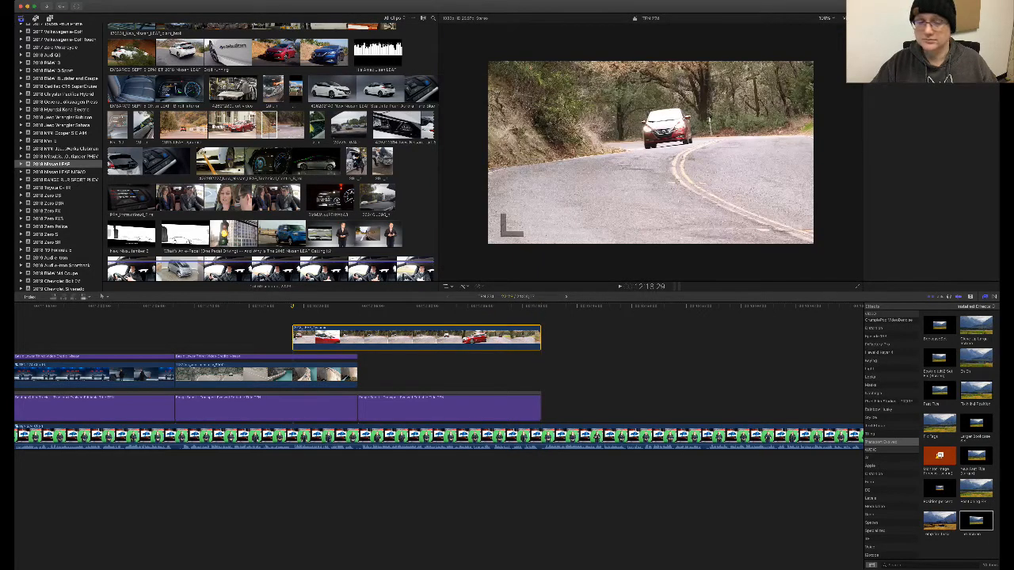
pyautogui.moveTo(293, 337); pyautogui.dragTo(400, 372)
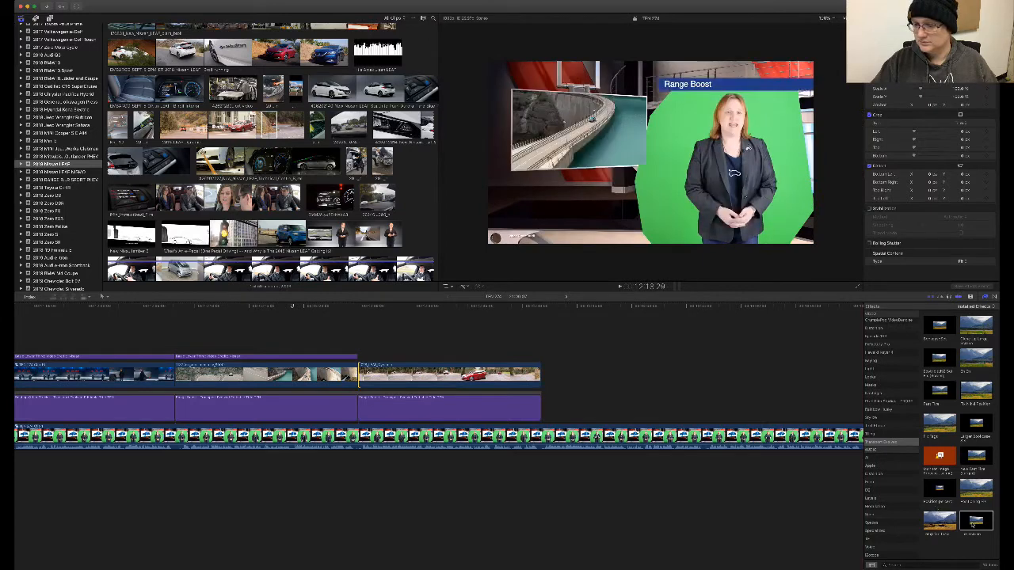
# - Apply the saved virtual-screen distortion effect to the LEAF clip and cover it with a copy of the video-credit lower third
pyautogui.moveTo(548, 404); pyautogui.dragTo(404, 377)
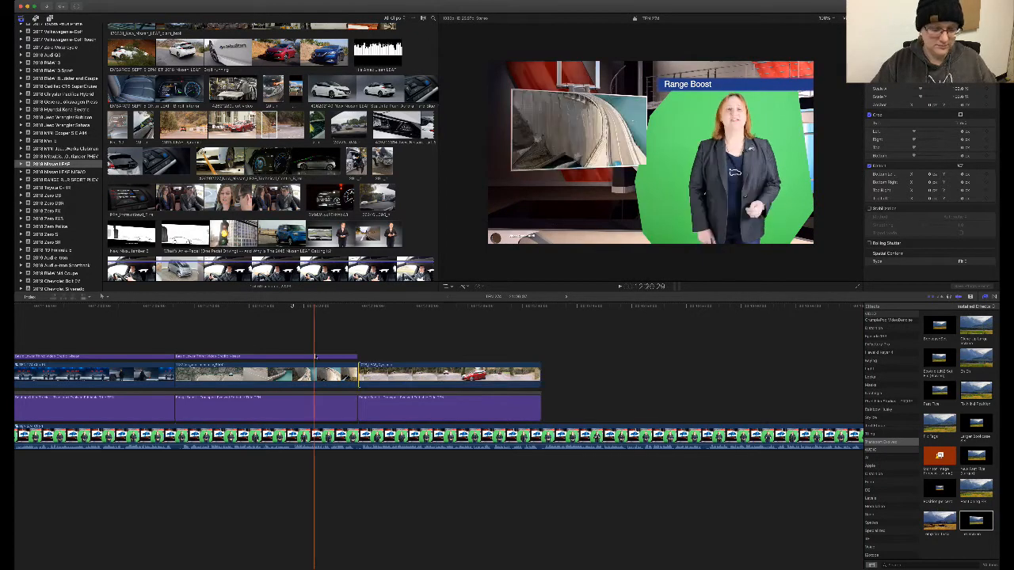
pyautogui.press('super+v')
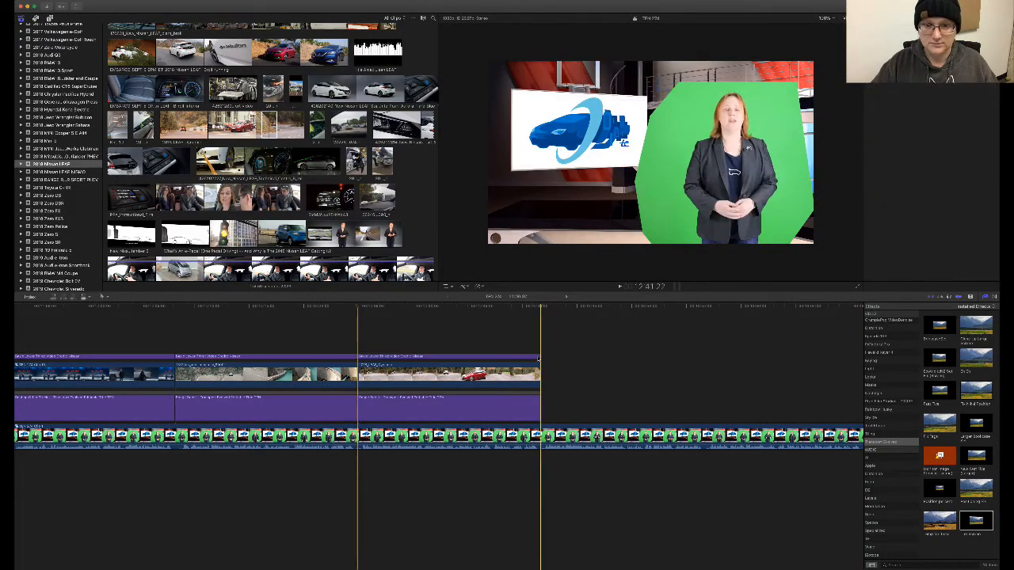
pyautogui.press('space')
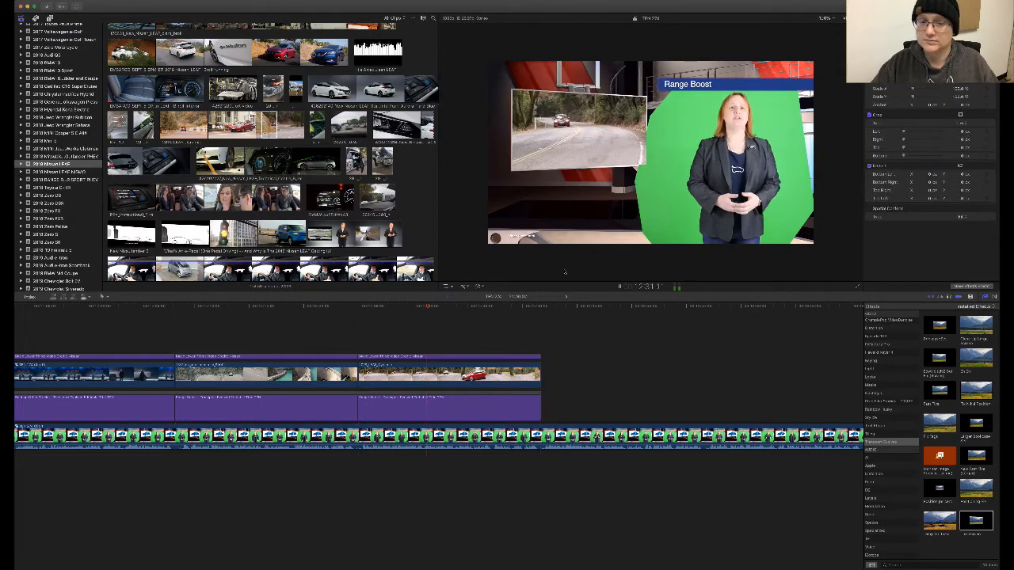
# - Open the text of the credit above the LEAF clip for editing and switch to the other application
pyautogui.doubleClick(512, 356)
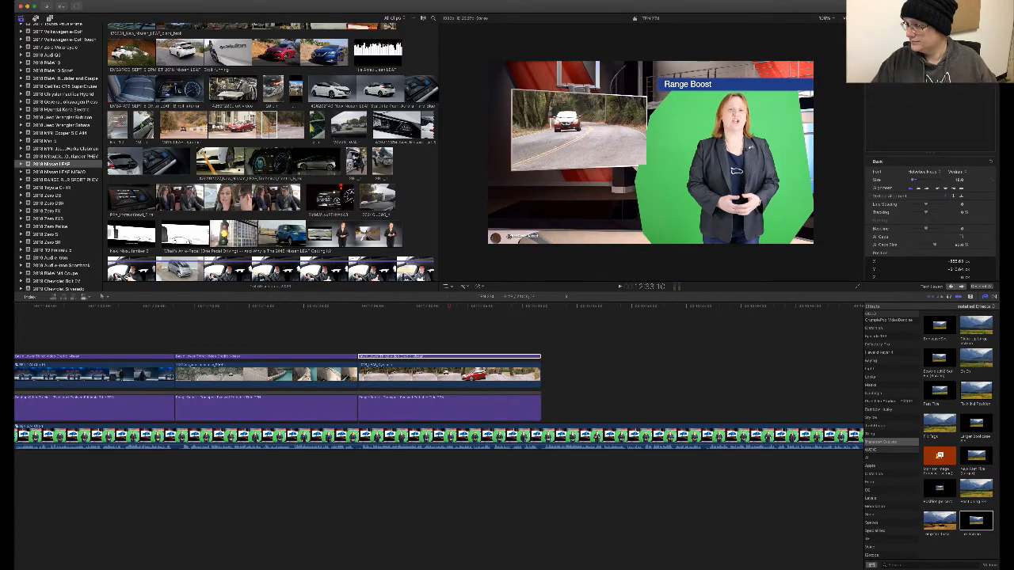
pyautogui.press('super+Tab')
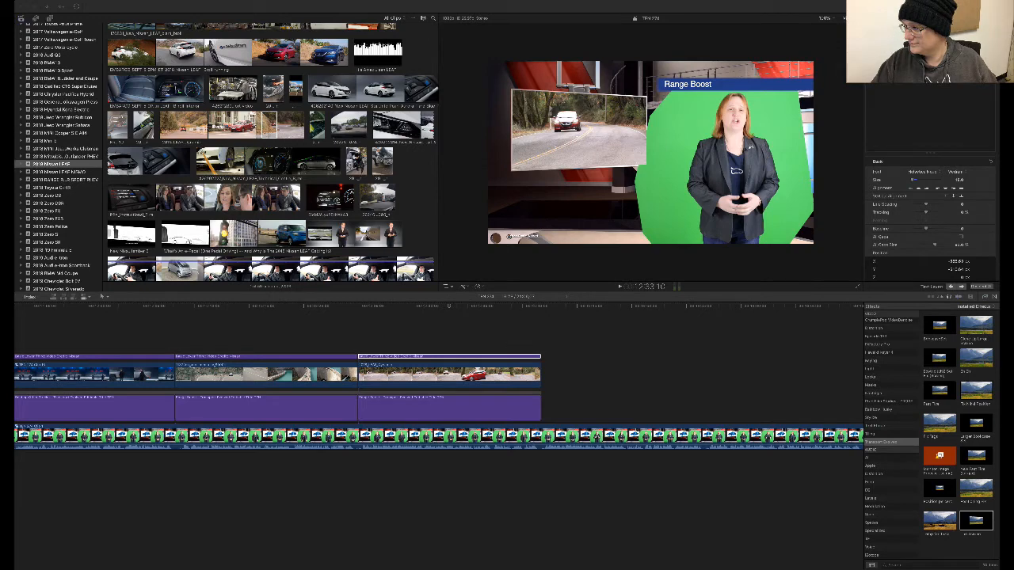
# - Duplicate the last "Range Boost" title directly after itself for the following news item
pyautogui.click(494, 396)
pyautogui.click(493, 396)
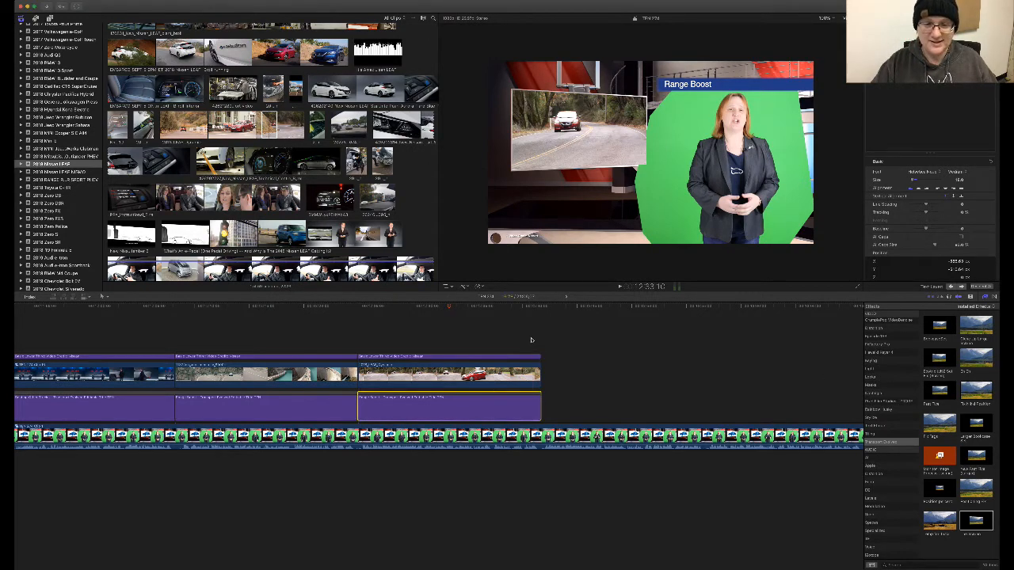
pyautogui.click(541, 307)
pyautogui.press('super+v')
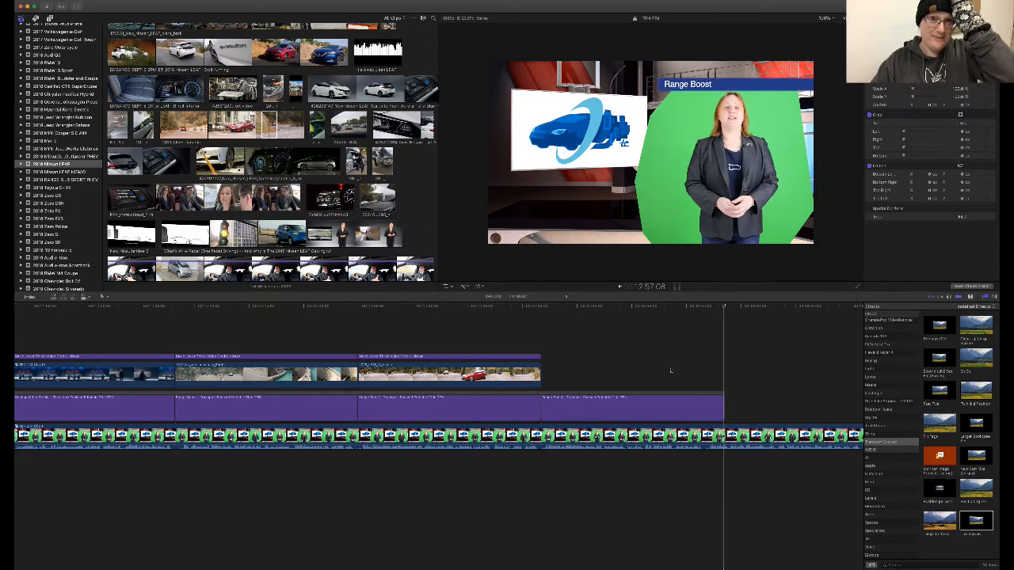
# - Play the following news item and shorten the new title copy to end where the presenter finishes it
pyautogui.click(643, 408)
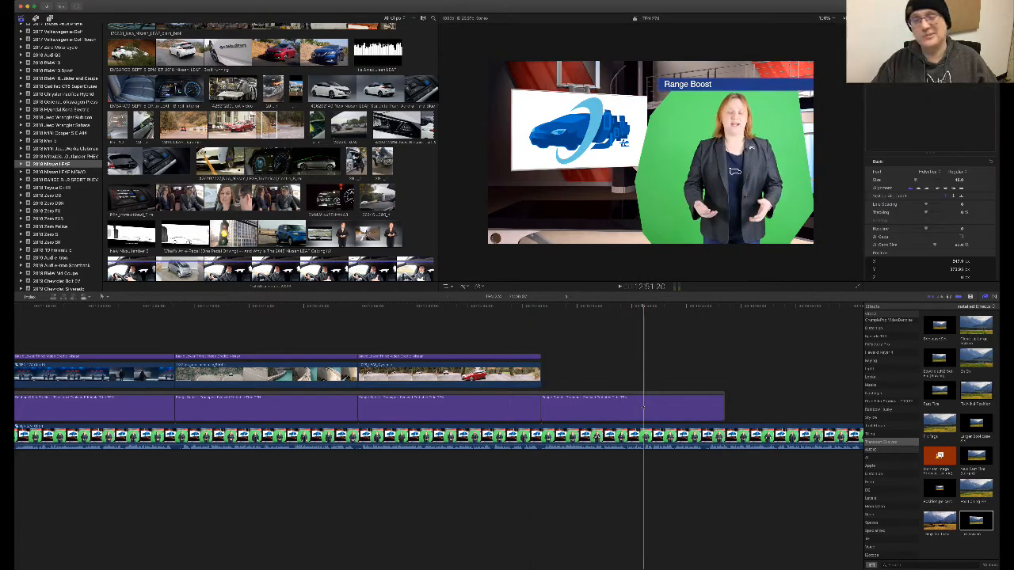
pyautogui.click(670, 323)
pyautogui.press('space')
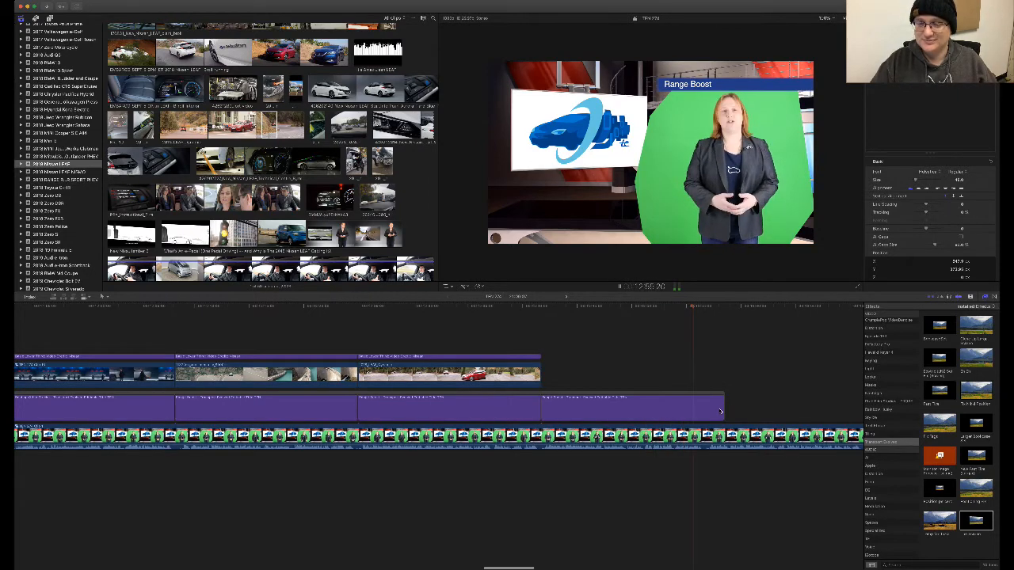
pyautogui.moveTo(723, 412); pyautogui.dragTo(706, 411)
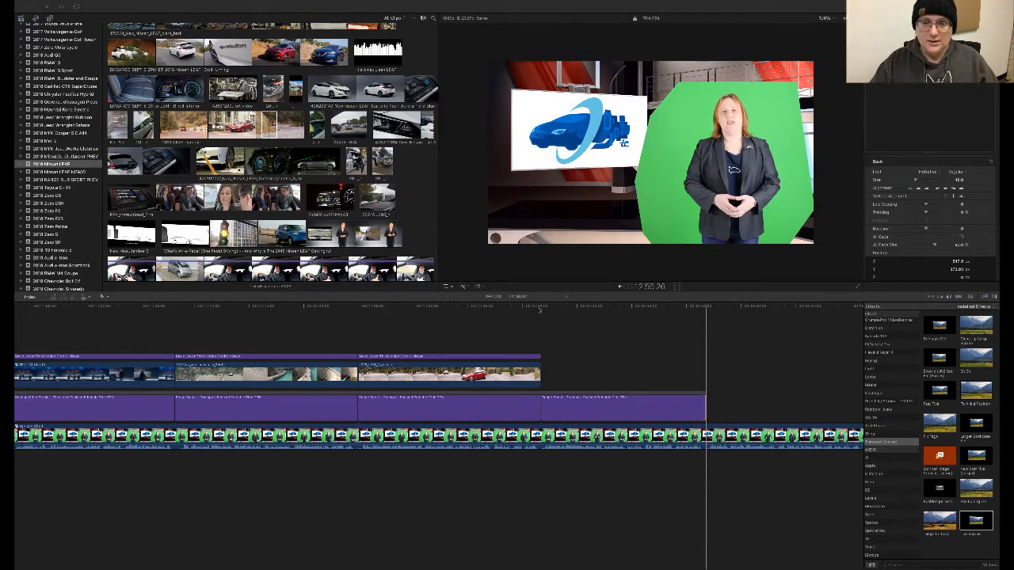
# - Change the text of the newly shortened title to "Parity"
pyautogui.click(540, 309)
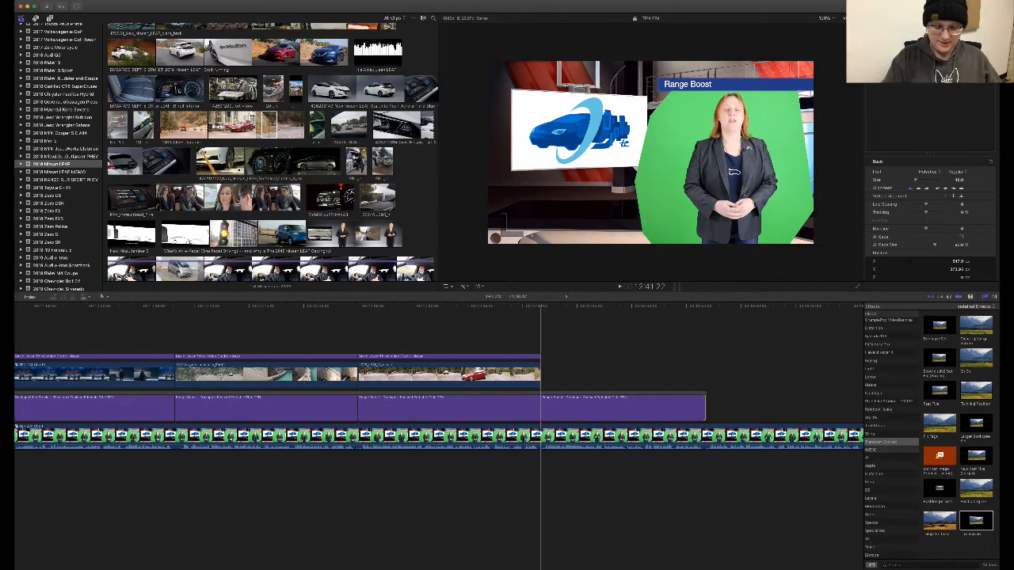
pyautogui.press('BackSpace')
pyautogui.write('Parity')
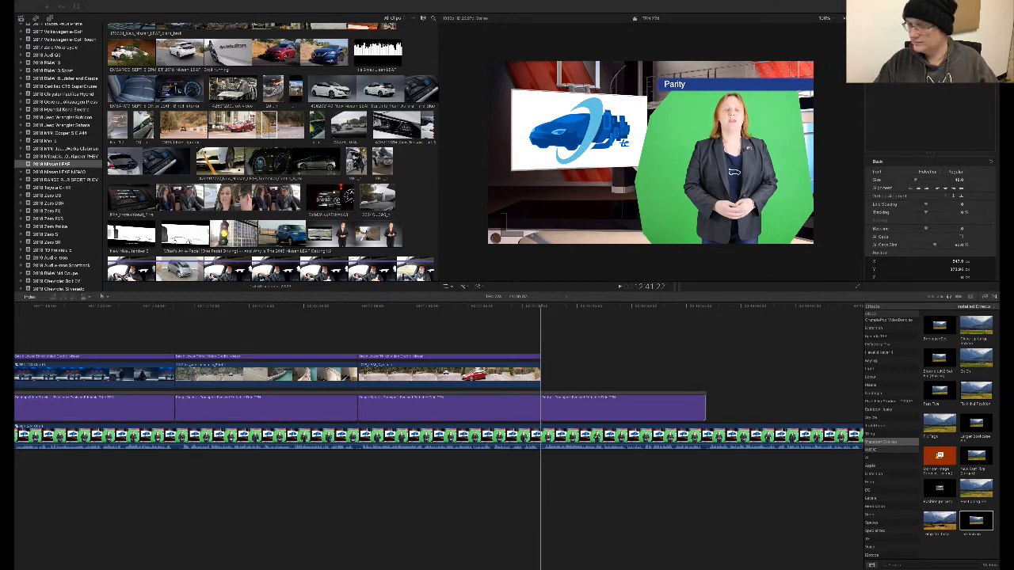
# - Duplicate the "Parity" title directly after itself, lengthen the copy to about 19:25 and return the playhead to its start
pyautogui.click(699, 393)
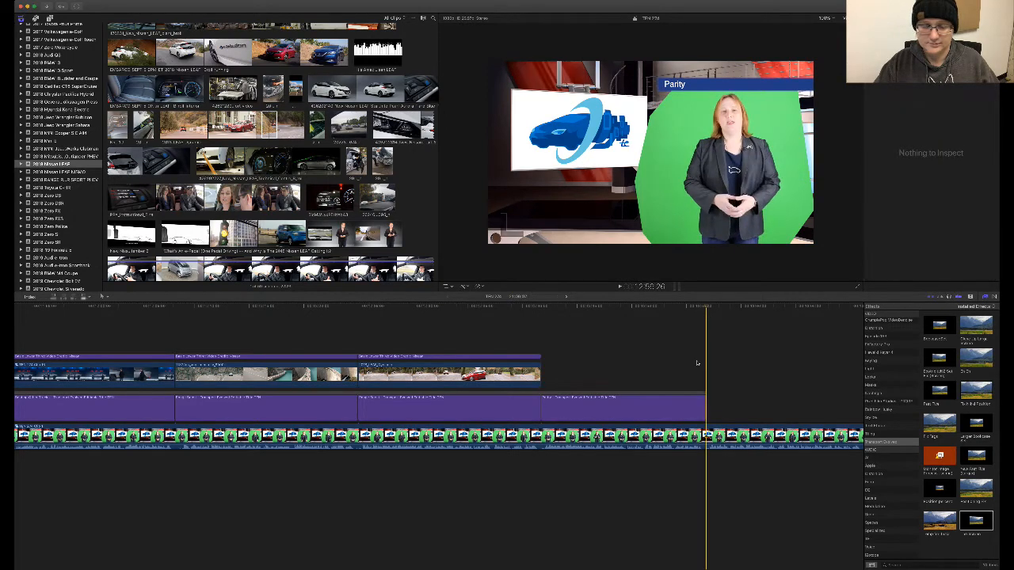
pyautogui.press('super+v')
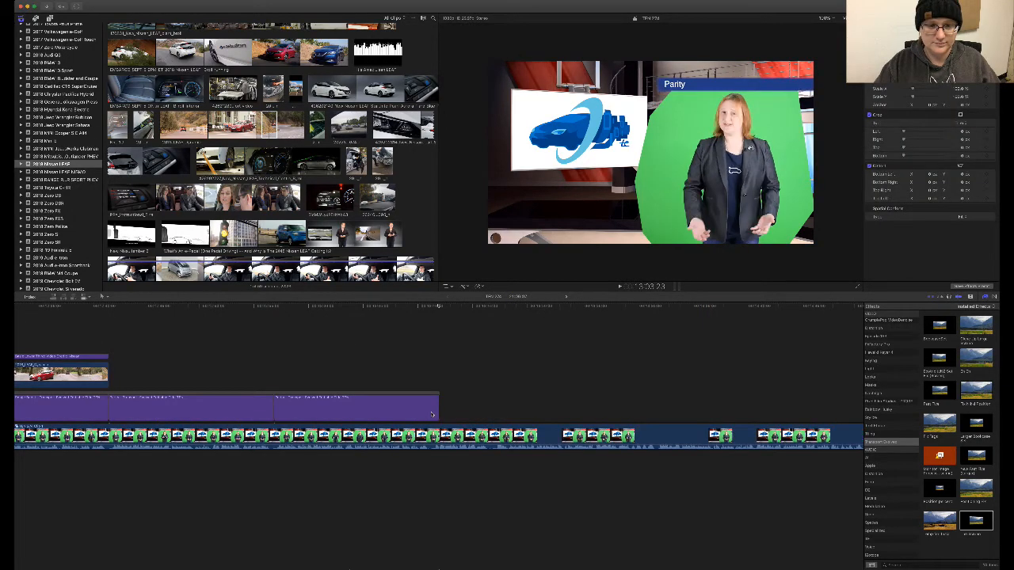
pyautogui.click(433, 412)
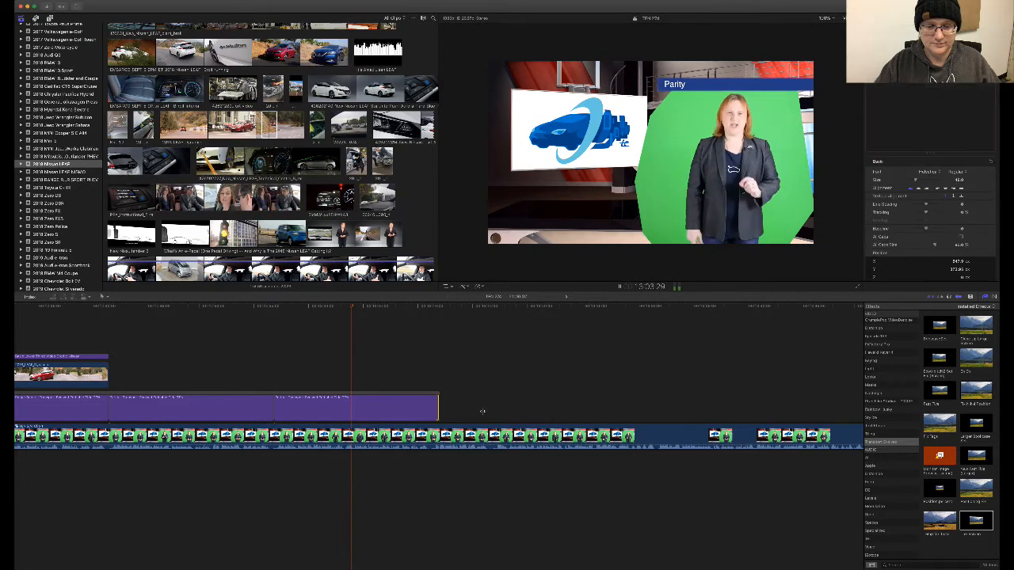
pyautogui.moveTo(481, 411); pyautogui.dragTo(489, 411)
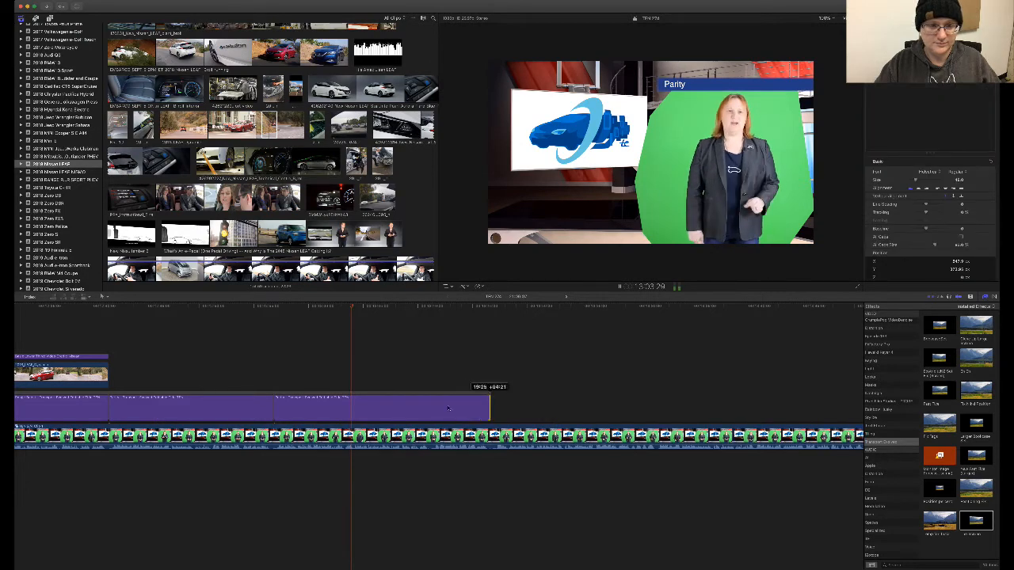
pyautogui.click(274, 317)
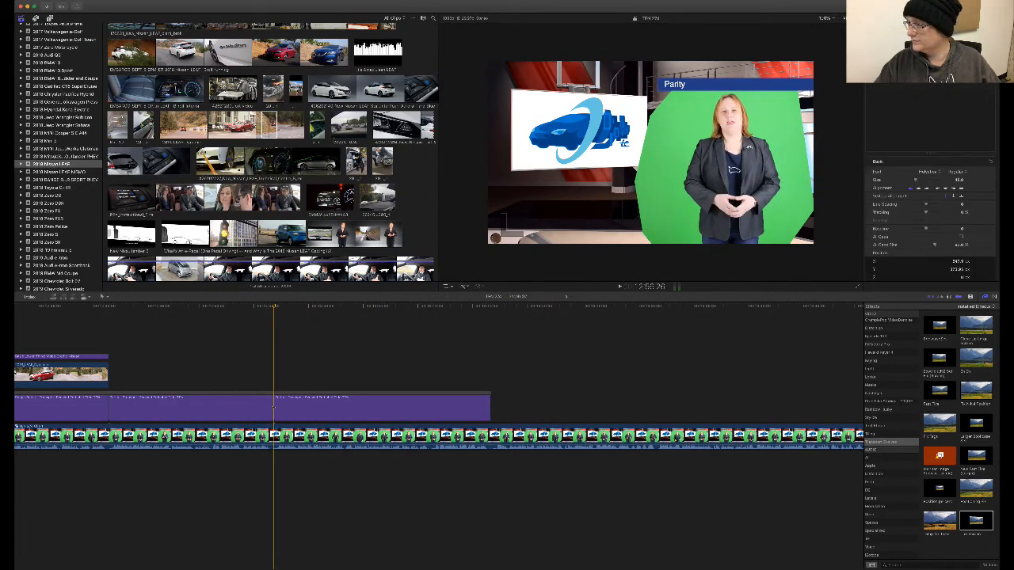
pyautogui.press('super+Tab')
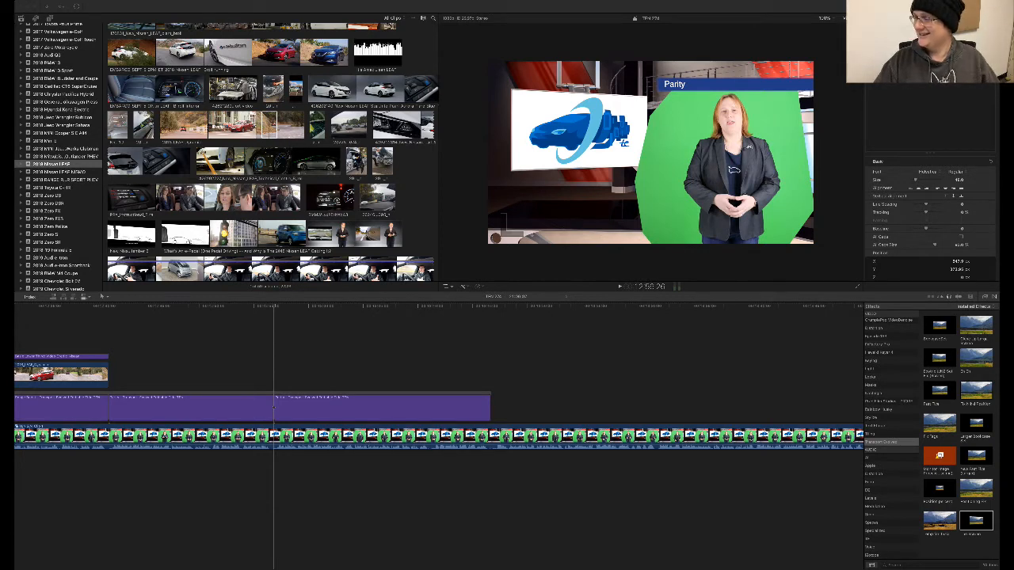
# - Play the timeline from about 12:39, near the end of "Range Boost", into the first "Parity" item
pyautogui.hscroll(-3, 224, 454)
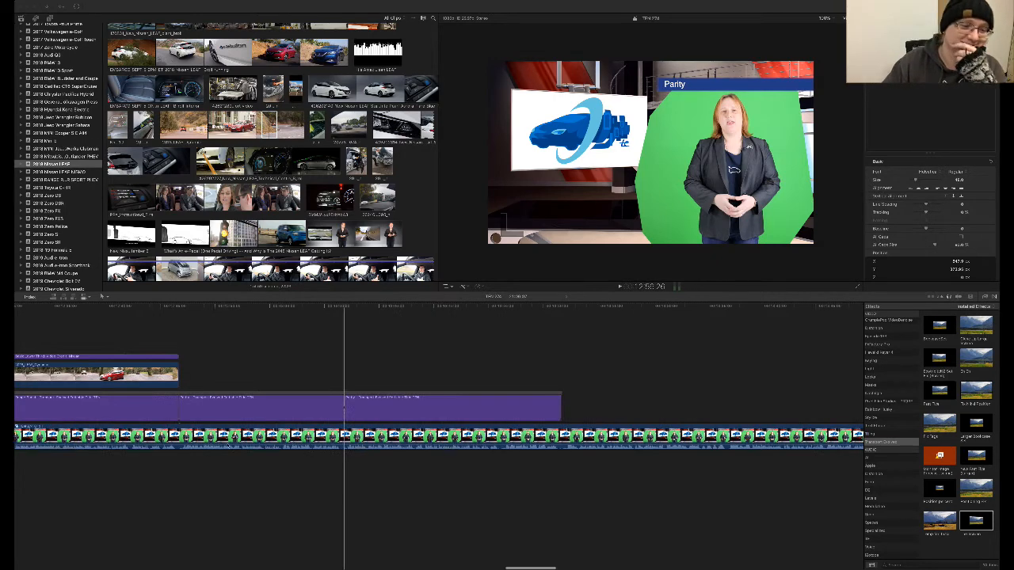
pyautogui.click(247, 308)
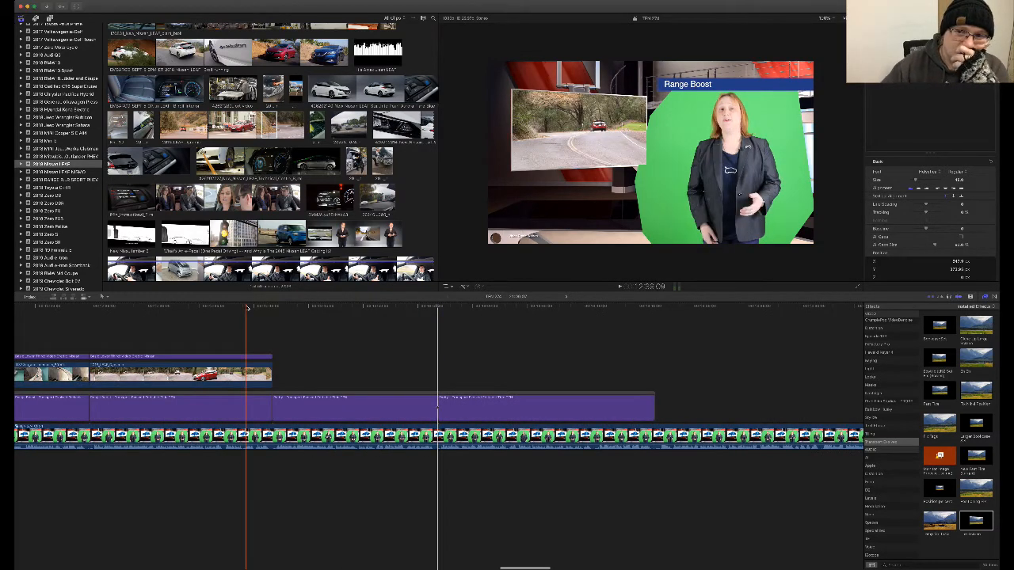
pyautogui.press('space')
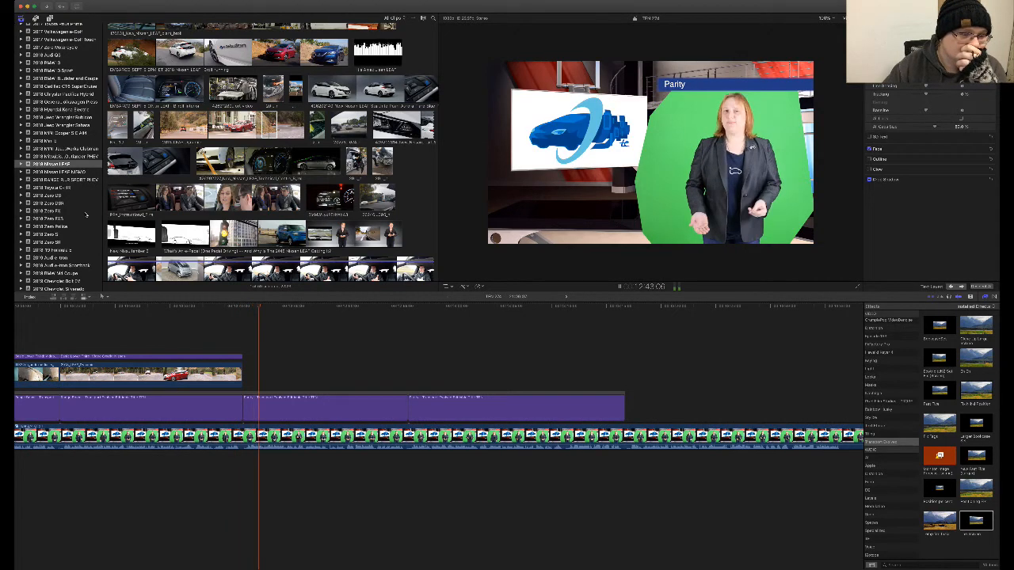
# - Look through the B-Roll library's vehicle events for footage suiting the "Parity" item, including the clips in the 2020 Volkswagen event
pyautogui.scroll(-3, 60, 159)
pyautogui.scroll(-10, 85, 211)
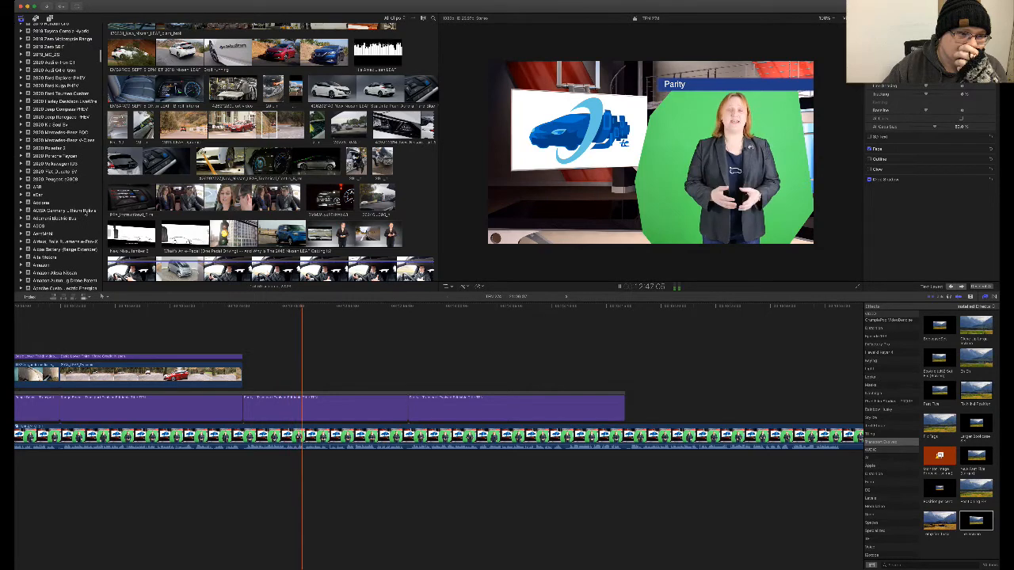
pyautogui.scroll(2, 83, 211)
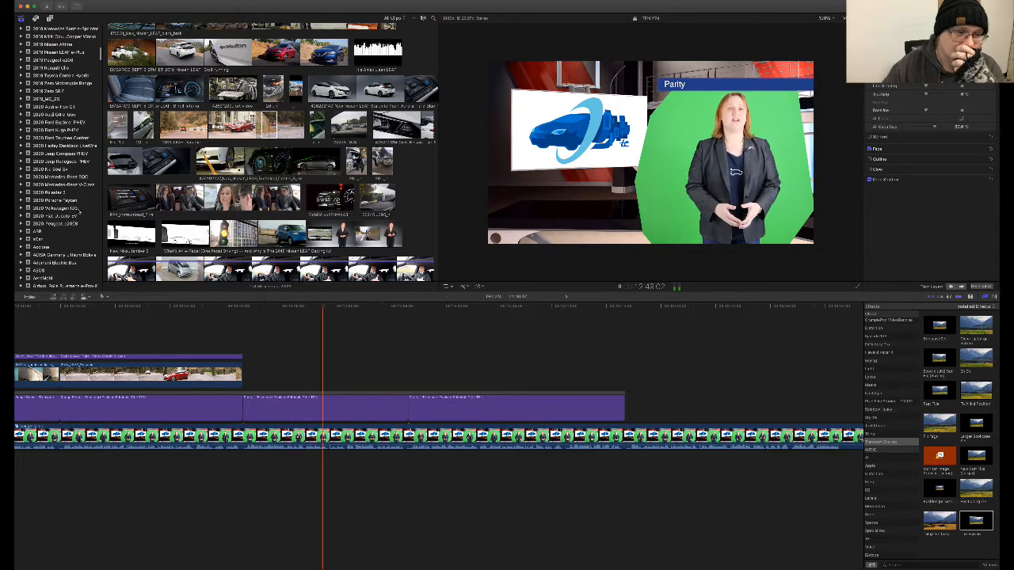
pyautogui.click(72, 207)
pyautogui.scroll(2, 290, 161)
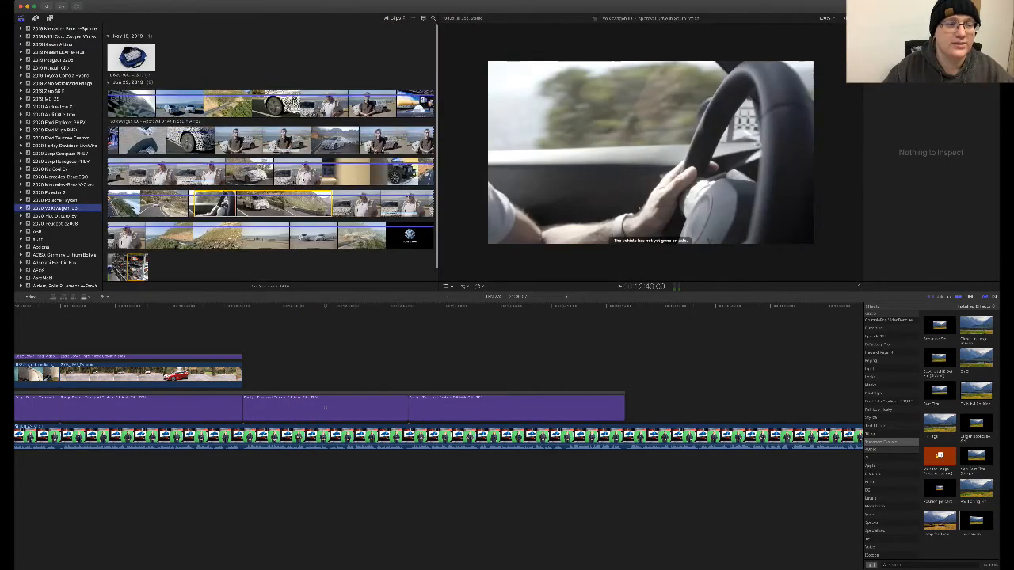
pyautogui.scroll(-2, 290, 161)
pyautogui.scroll(10, 57, 137)
pyautogui.scroll(-2, 57, 137)
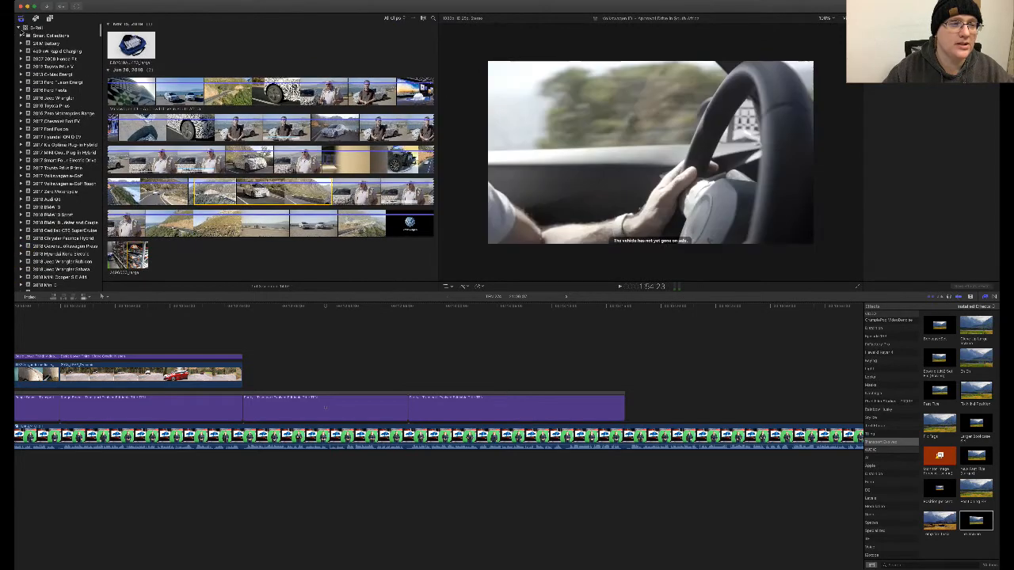
# - Collapse the first B-Roll library, expand the second one and look through its events for footage suiting the "Parity" item
pyautogui.click(20, 27)
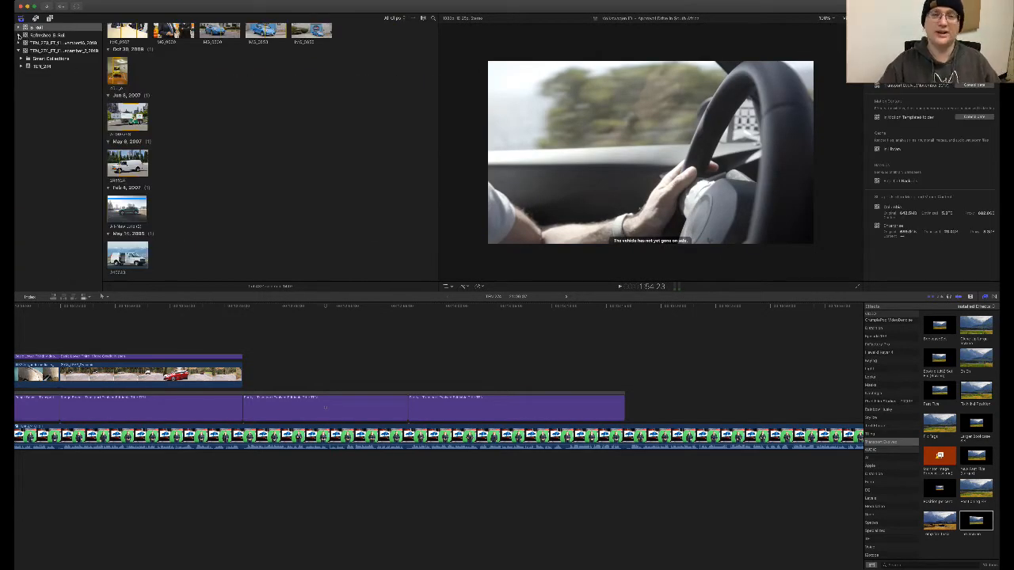
pyautogui.click(19, 35)
pyautogui.scroll(-15, 57, 214)
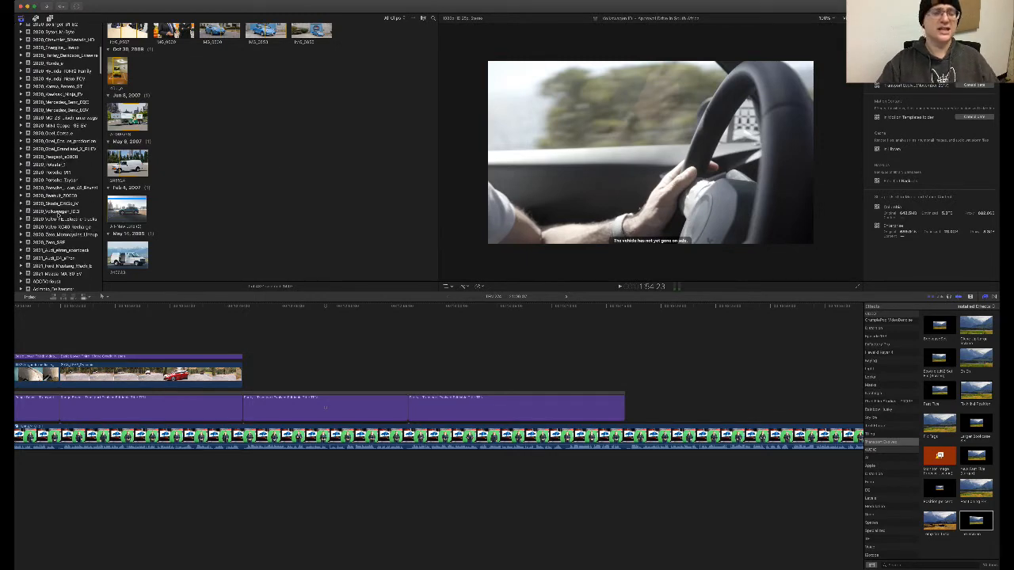
pyautogui.scroll(-20, 59, 219)
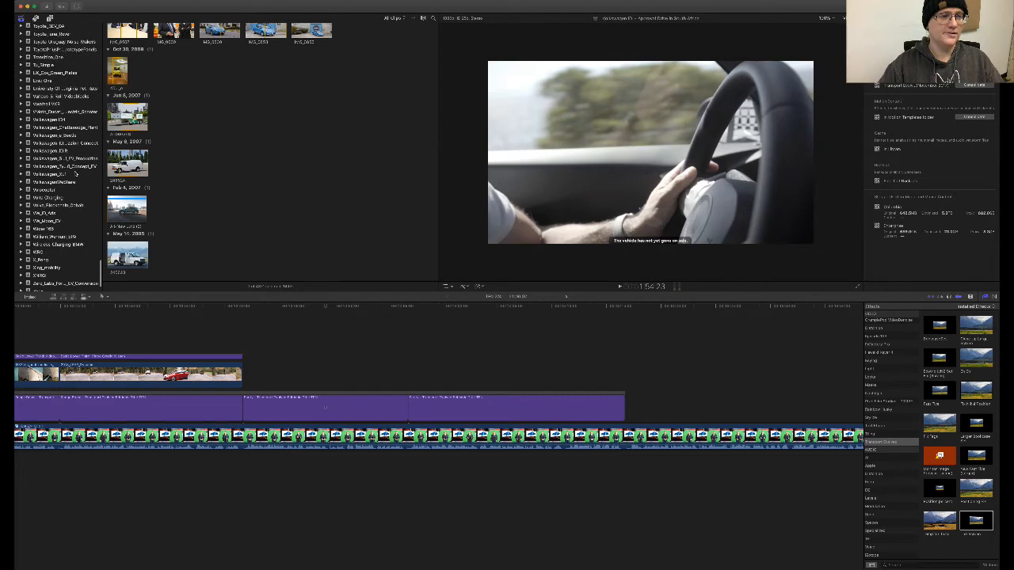
pyautogui.scroll(1, 80, 153)
pyautogui.scroll(15, 80, 153)
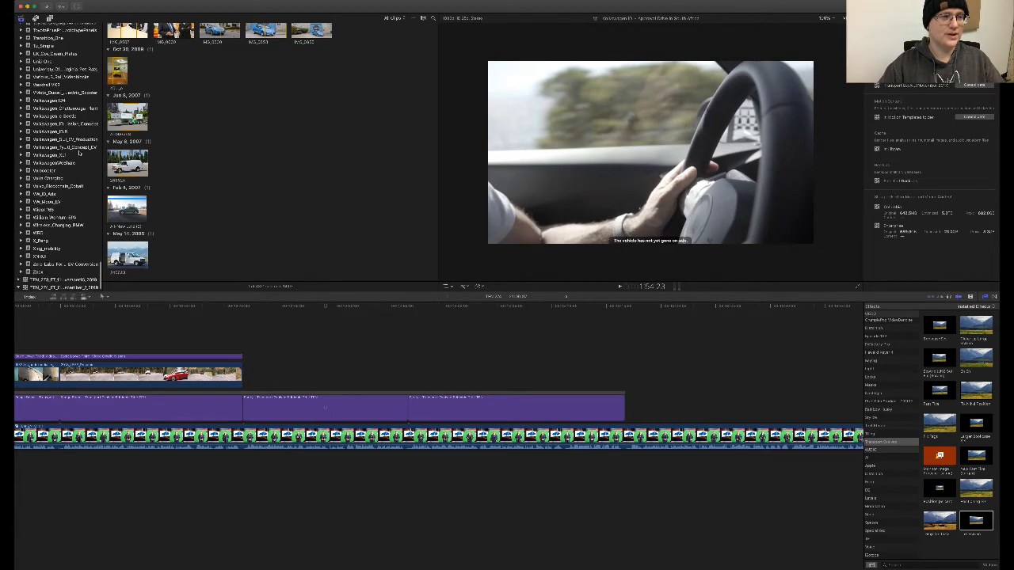
pyautogui.scroll(10, 80, 153)
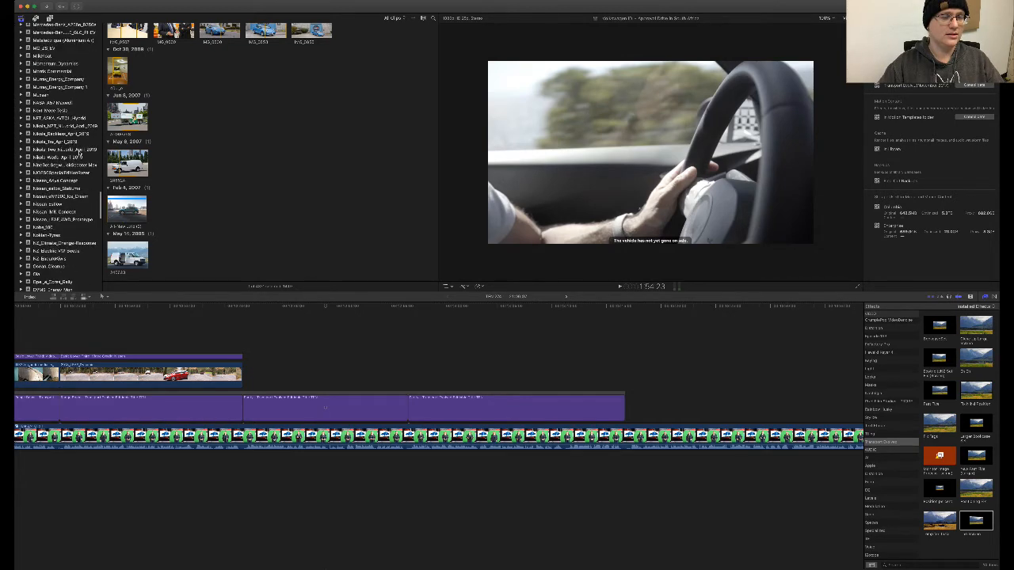
pyautogui.scroll(10, 80, 153)
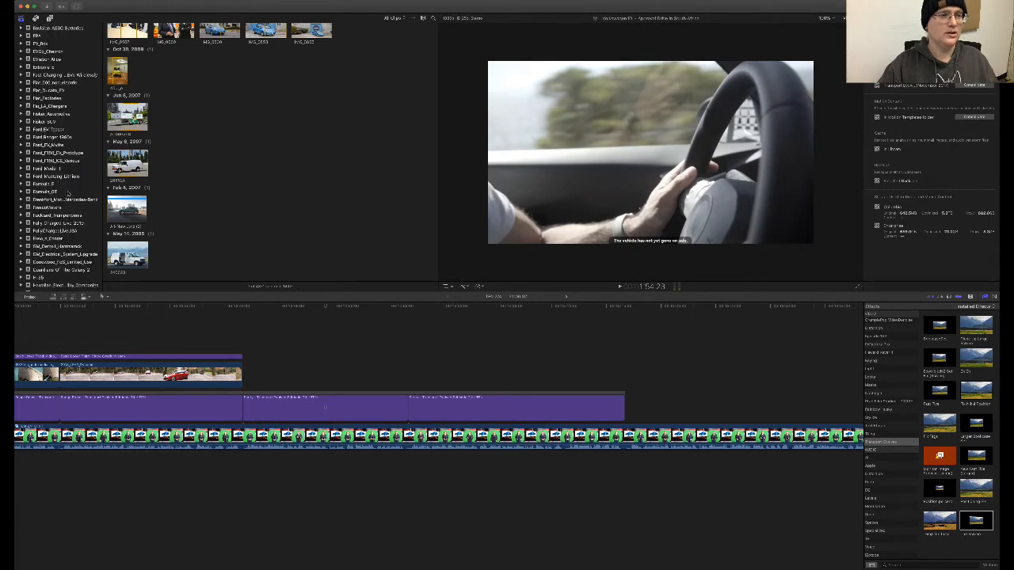
pyautogui.scroll(5, 80, 153)
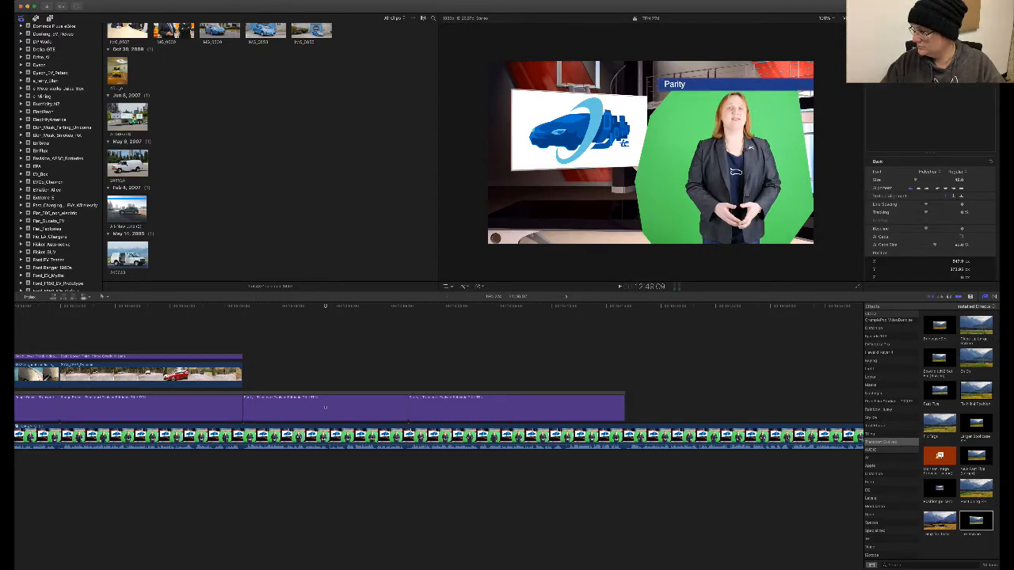
pyautogui.press('super+Tab')
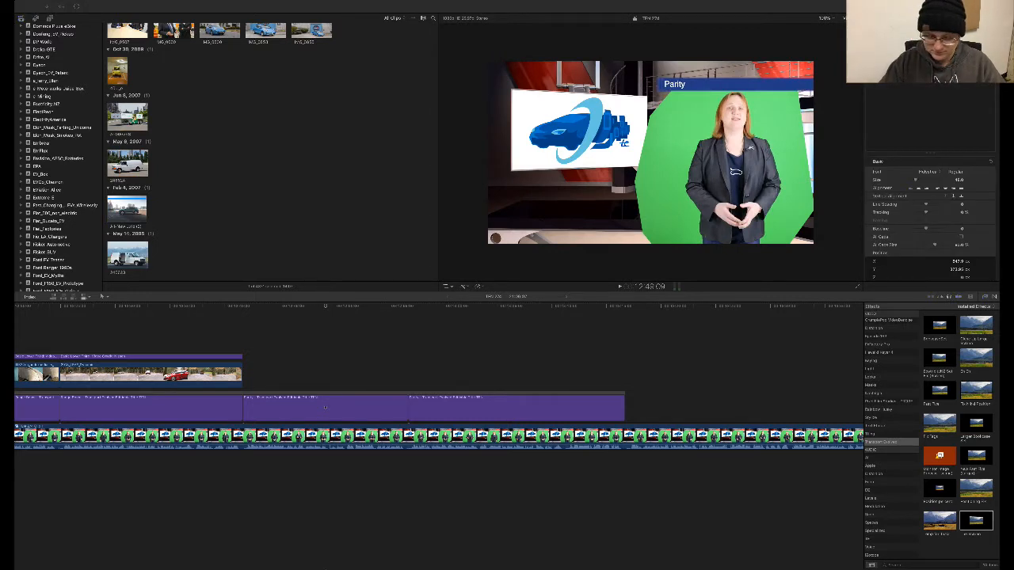
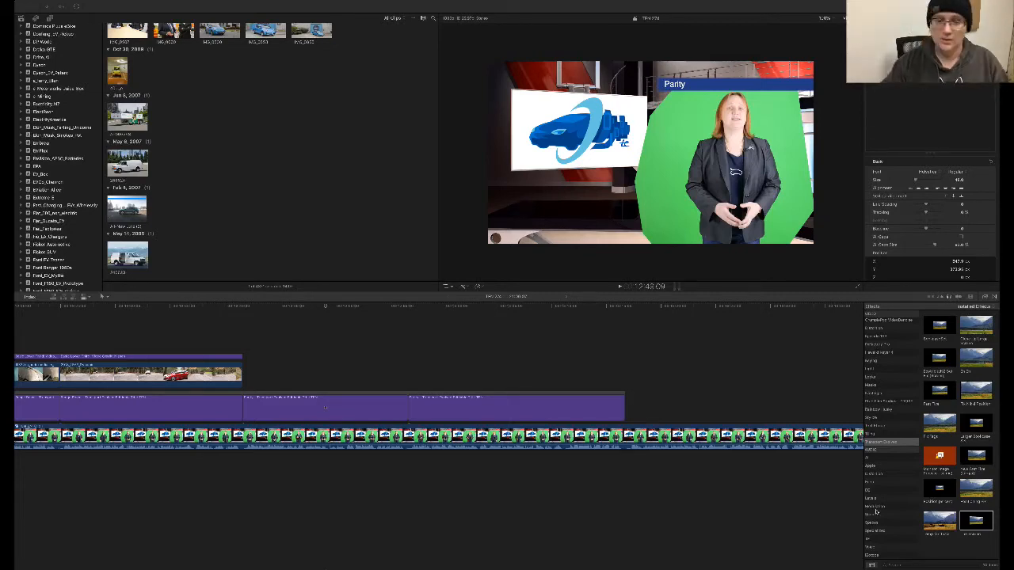
# - Play back the timeline from the end of the Range Boost segment into the start of the Parity segment
pyautogui.click(191, 319)
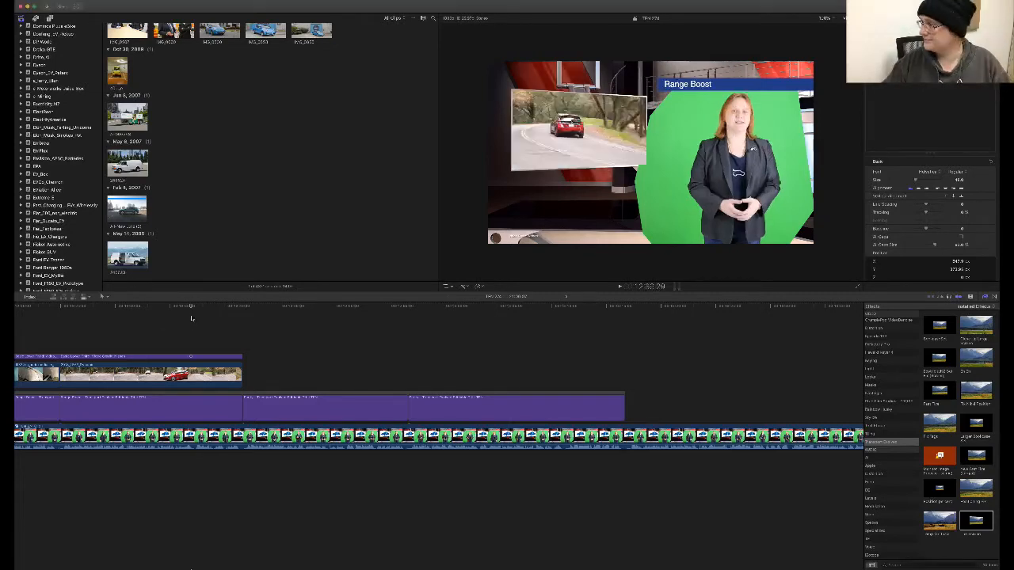
pyautogui.press('space')
pyautogui.hscroll(-5, 191, 318)
pyautogui.hscroll(-3, 191, 317)
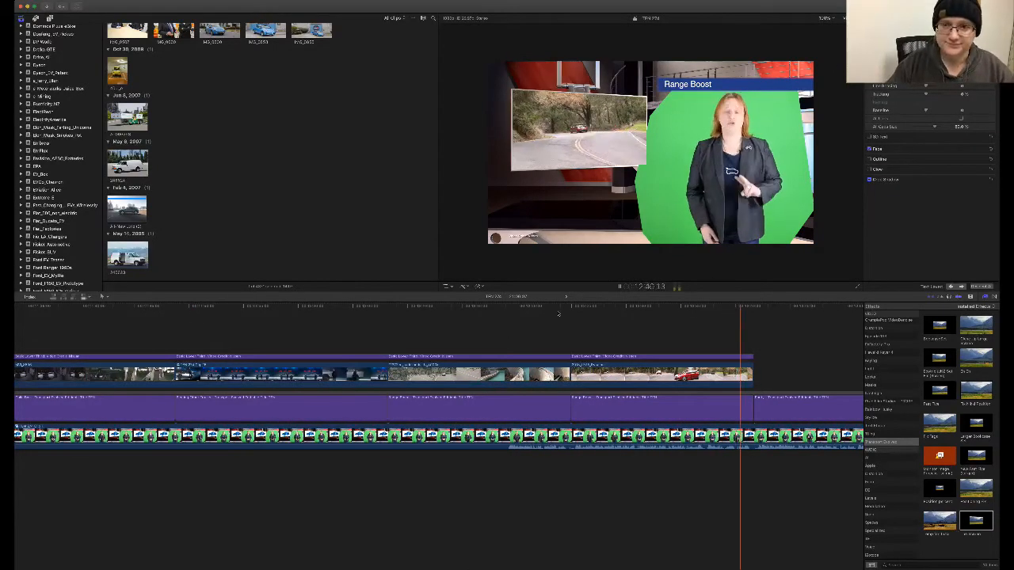
pyautogui.hscroll(7, 549, 310)
pyautogui.press('space')
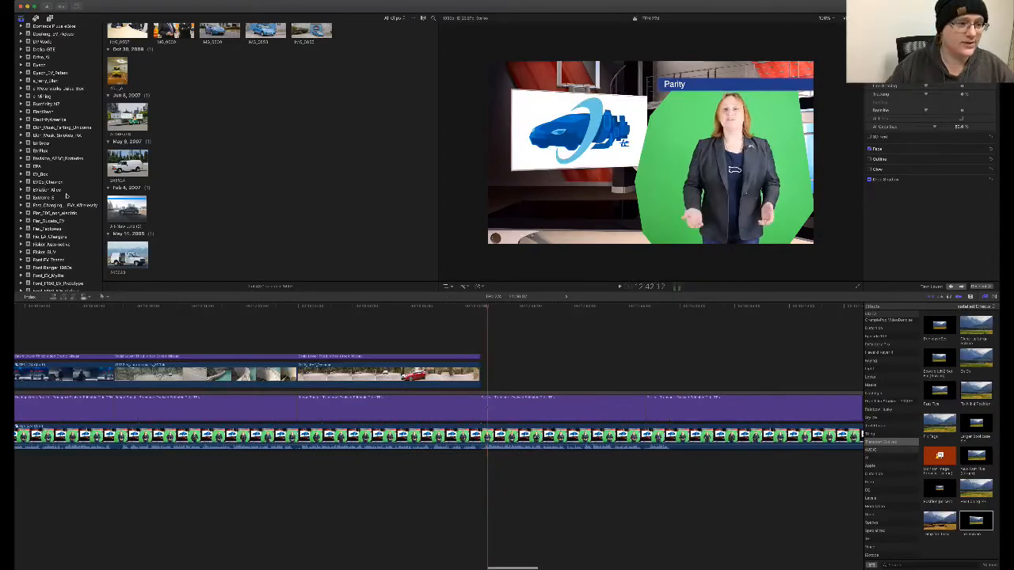
# - Place the car factory clip from the 2020 Volkswagen ID.3 event over the first Parity title and trim its end to match that title
pyautogui.scroll(-8, 63, 193)
pyautogui.scroll(10, 59, 159)
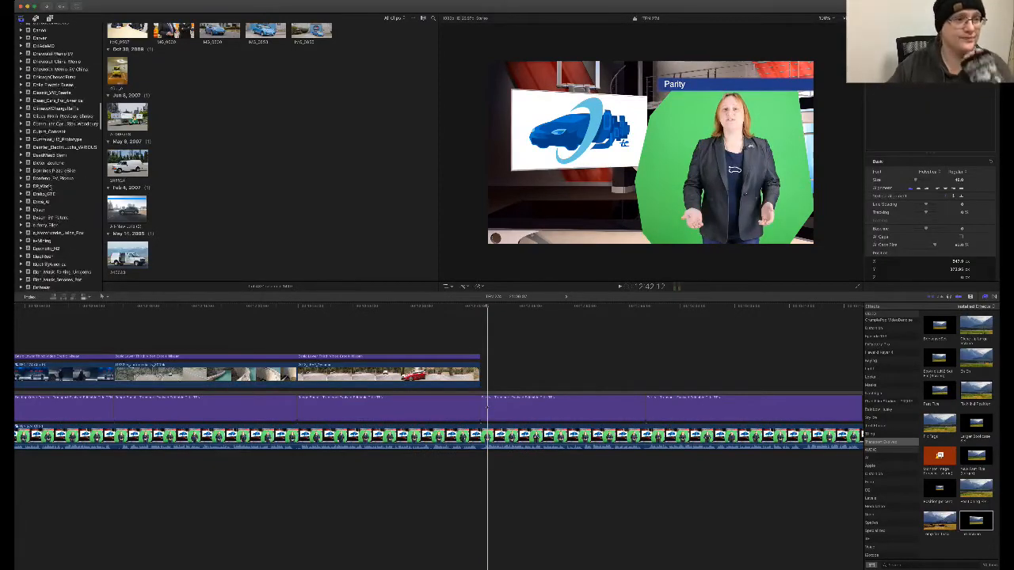
pyautogui.scroll(-5, 59, 158)
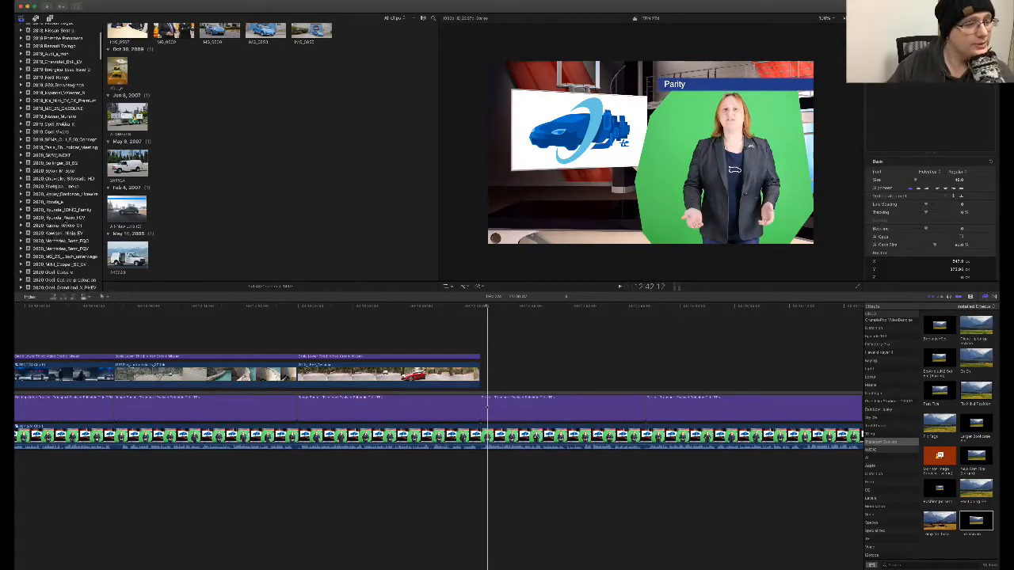
pyautogui.scroll(-3, 73, 236)
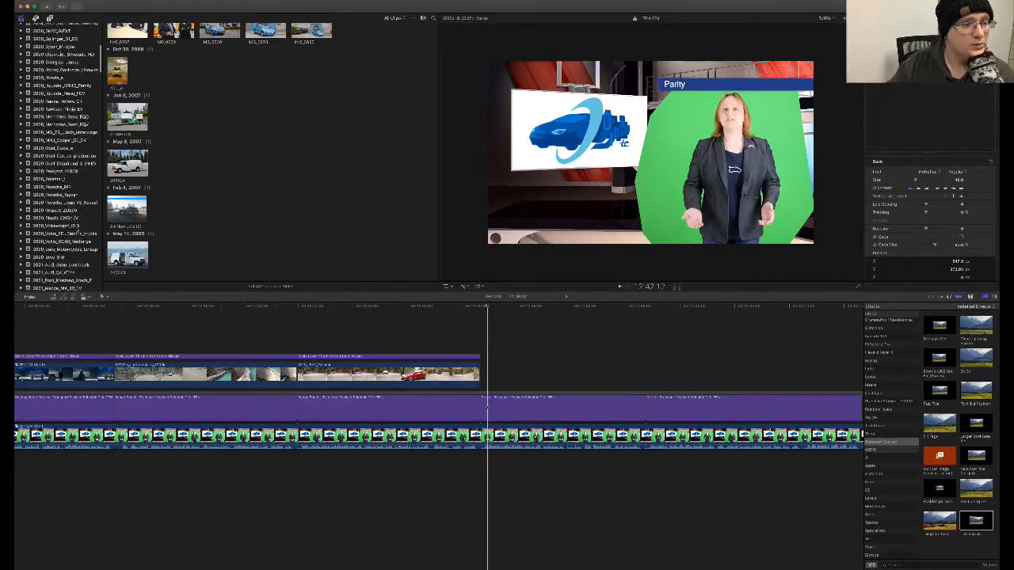
pyautogui.click(72, 226)
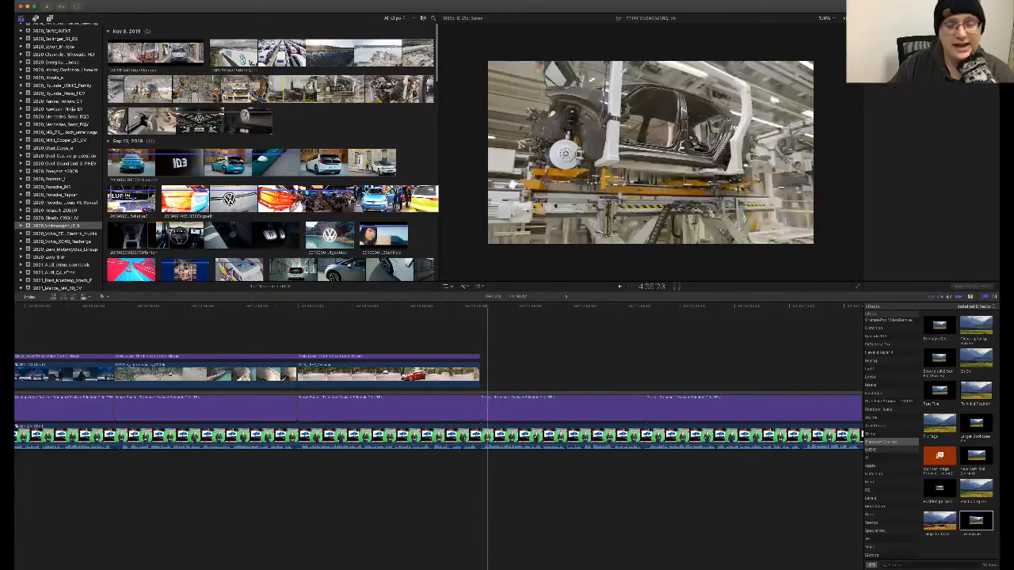
pyautogui.moveTo(495, 360); pyautogui.dragTo(480, 336)
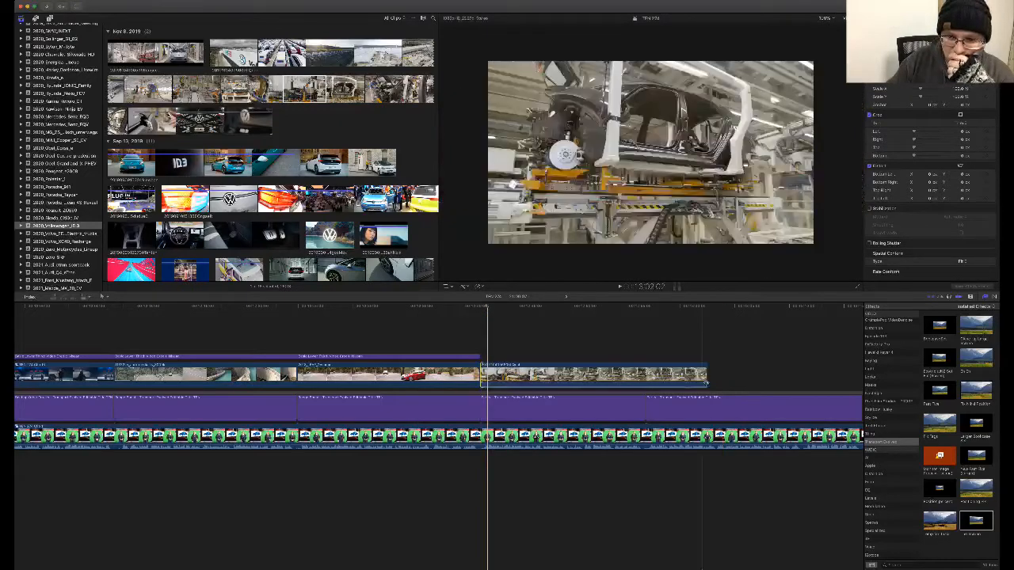
pyautogui.moveTo(707, 377); pyautogui.dragTo(644, 377)
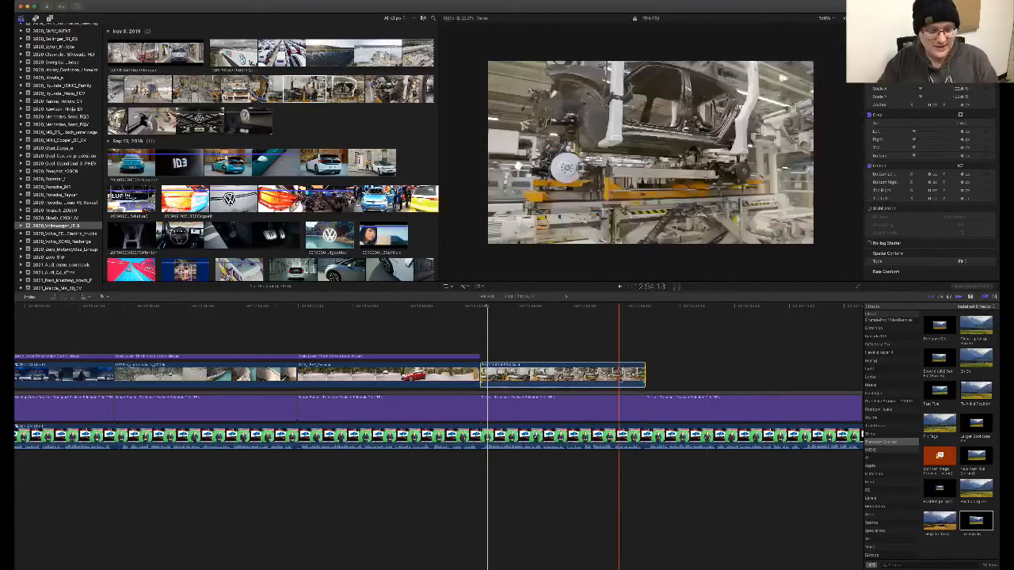
# - Detach the factory clip's audio and delete it from the timeline
pyautogui.hotkey('ctrl', 'shift', 's')
pyautogui.click(614, 463)
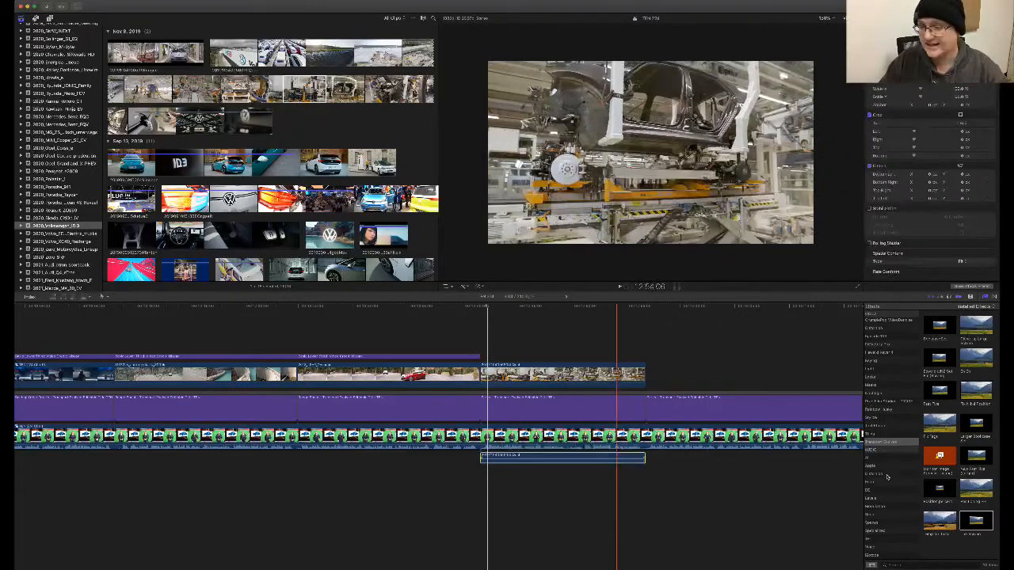
pyautogui.press('Delete')
# - Apply the studio-screen effect to the factory clip, and paste the lower-third credit title above it, trimmed to the clip's end
pyautogui.moveTo(981, 522); pyautogui.dragTo(561, 373)
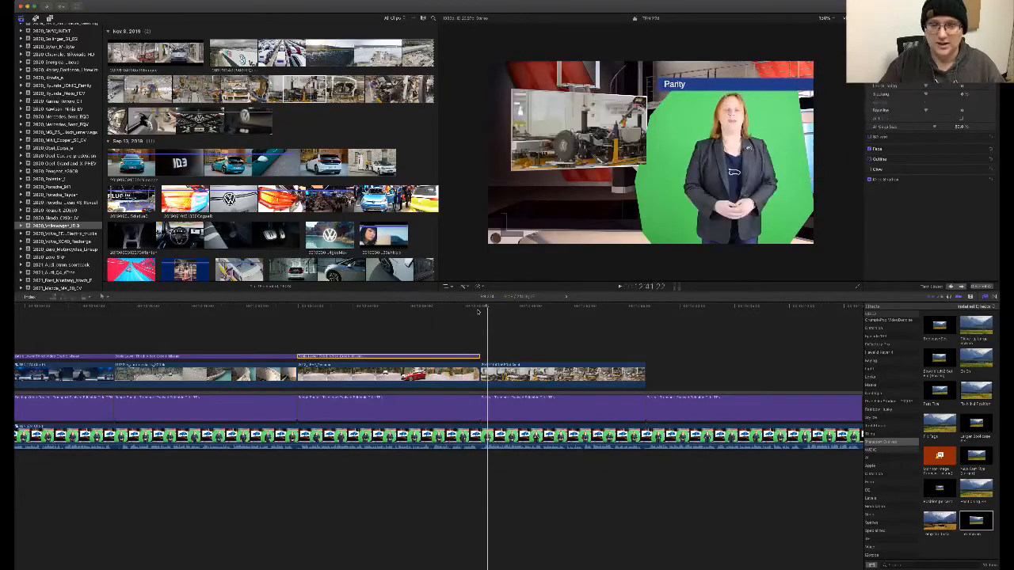
pyautogui.press('super+v')
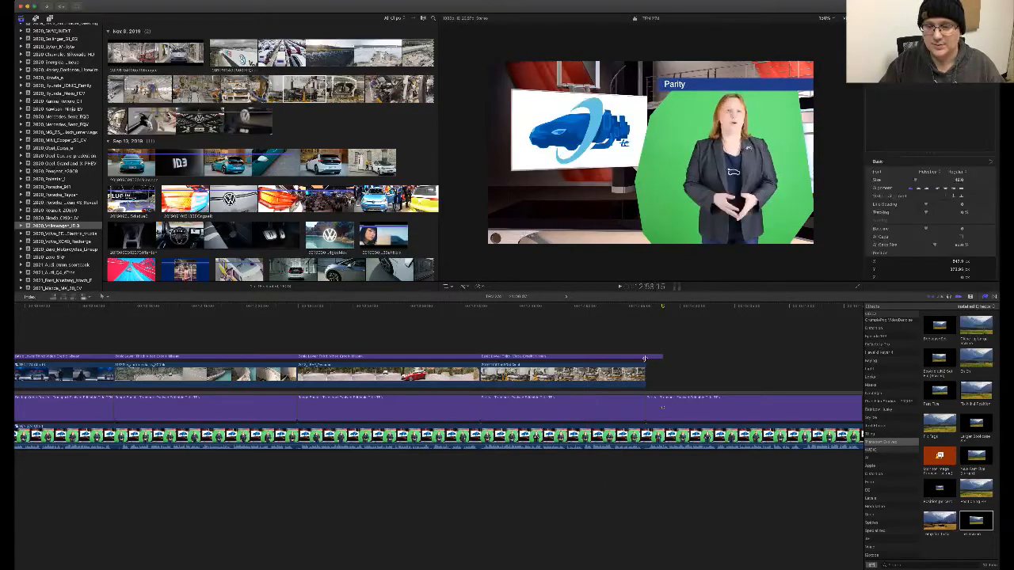
pyautogui.moveTo(661, 357); pyautogui.dragTo(633, 357)
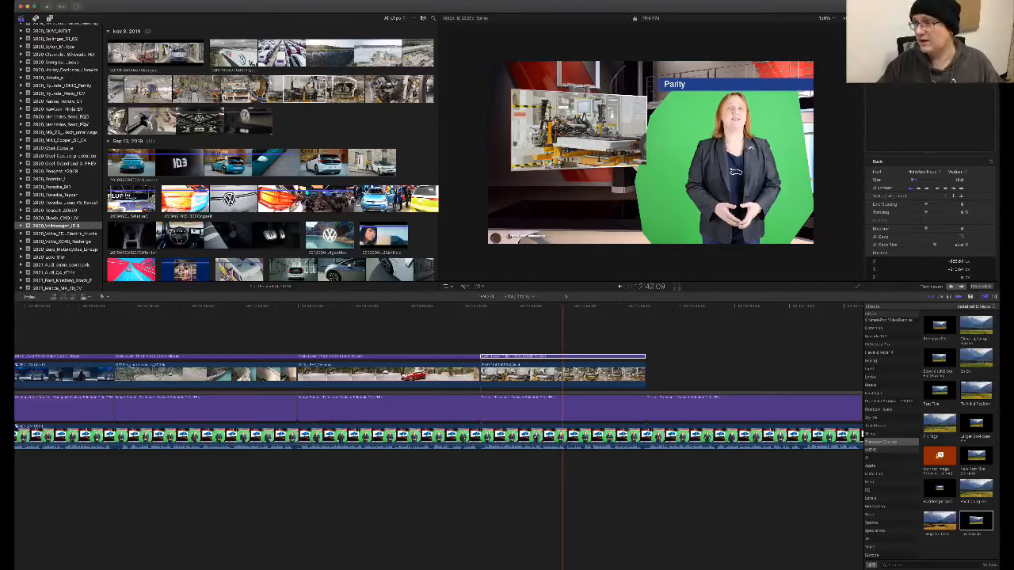
pyautogui.press('super+Tab')
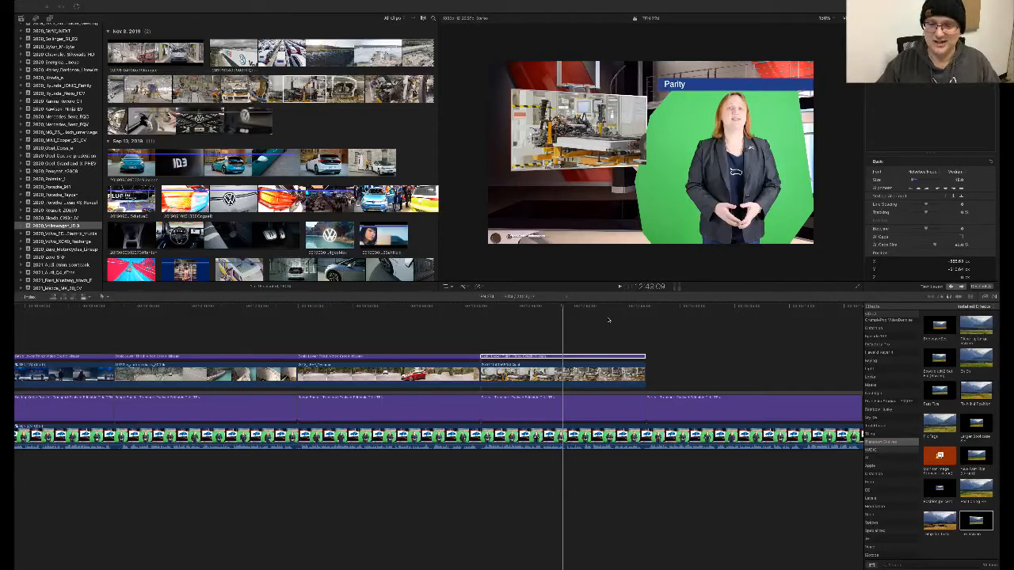
pyautogui.press('super+Tab')
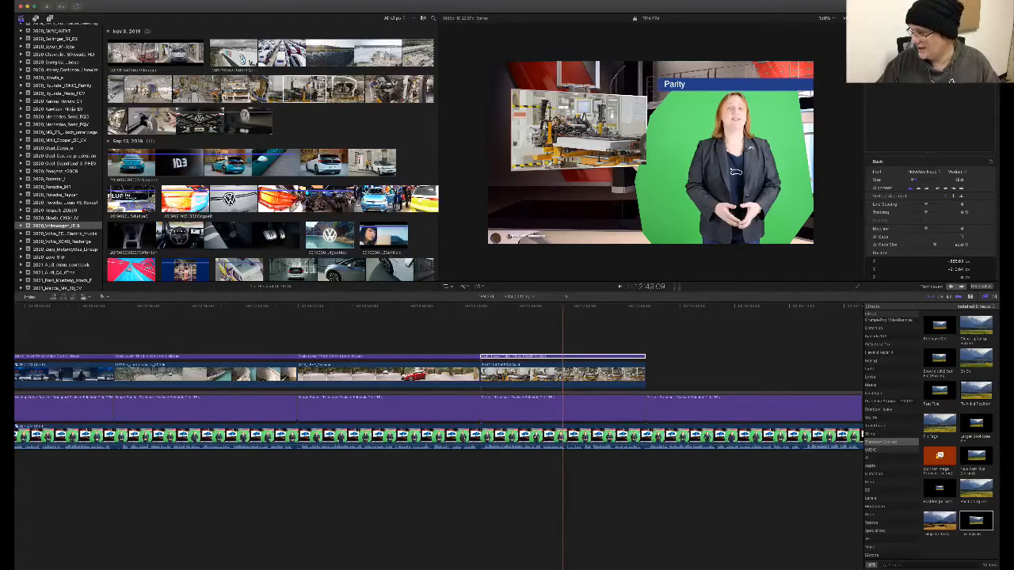
pyautogui.press('super+Tab')
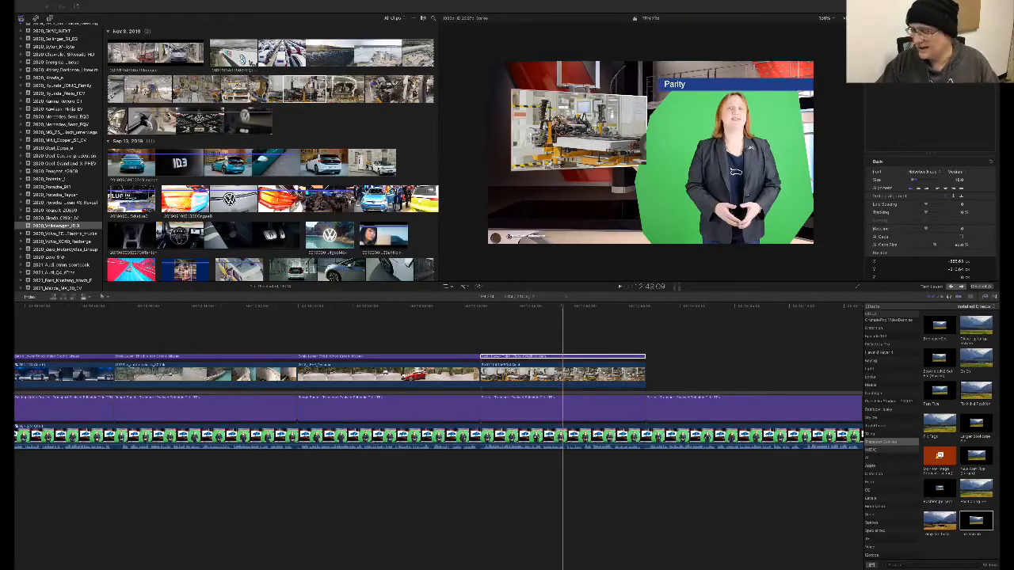
pyautogui.click(628, 316)
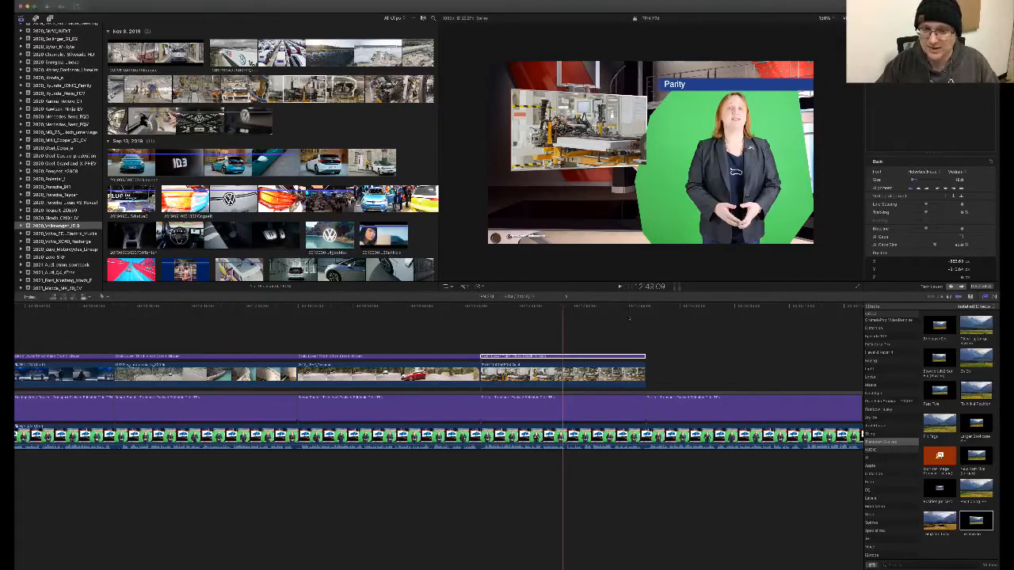
# - Change the text of the title following the factory clip to "Another SUV"
pyautogui.click(684, 413)
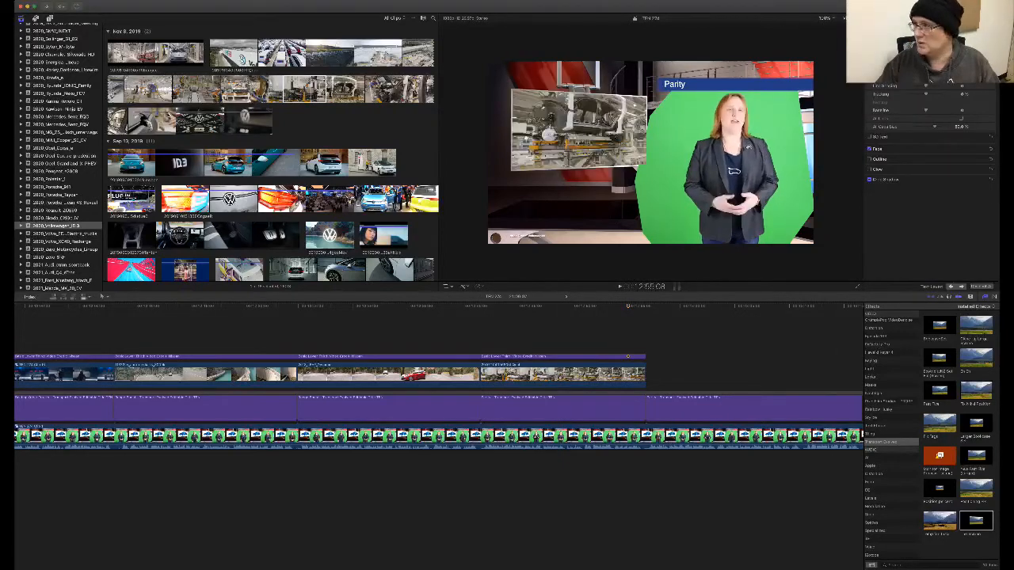
pyautogui.press('super+Tab')
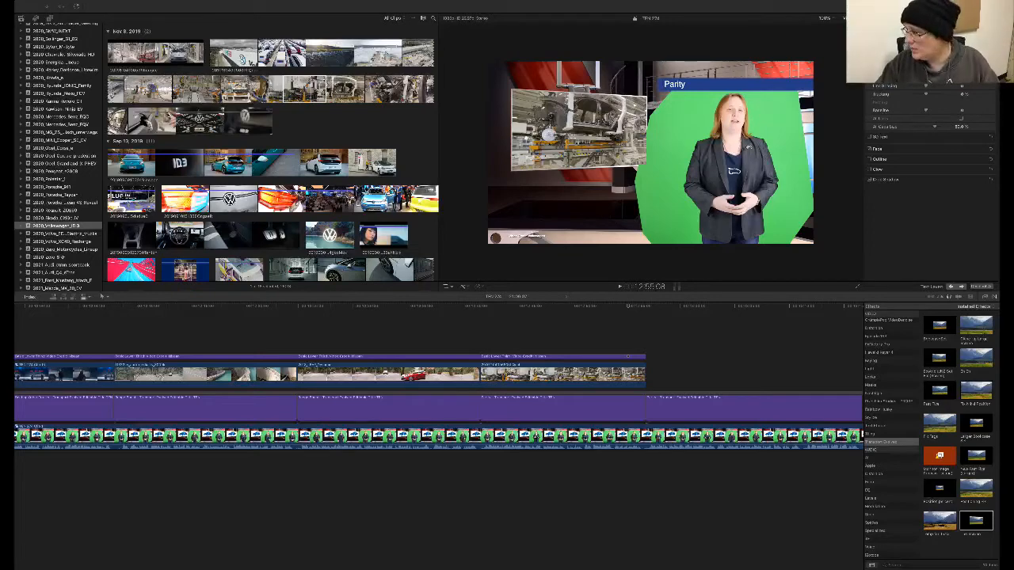
pyautogui.click(657, 411)
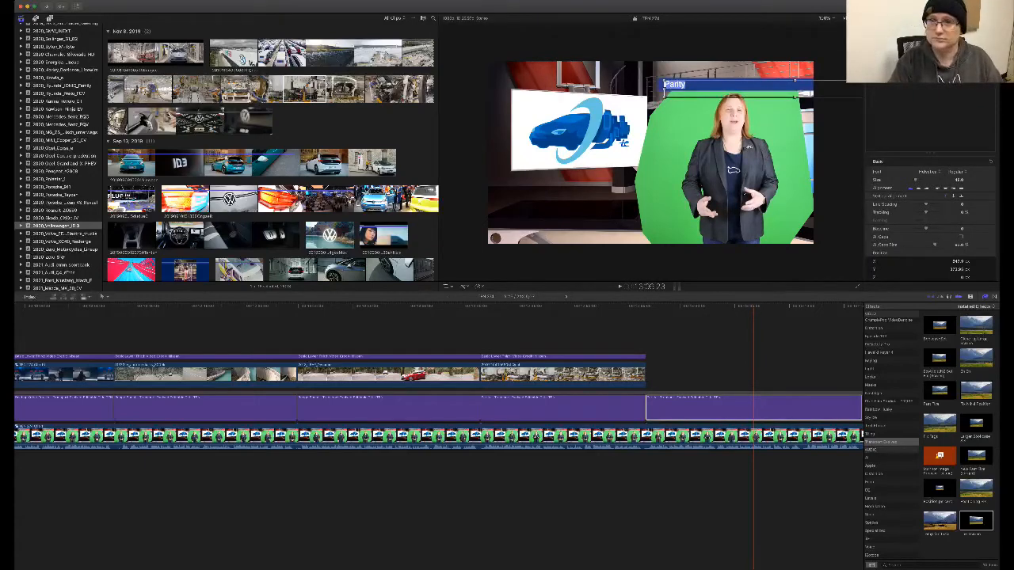
pyautogui.write('Another SUV')
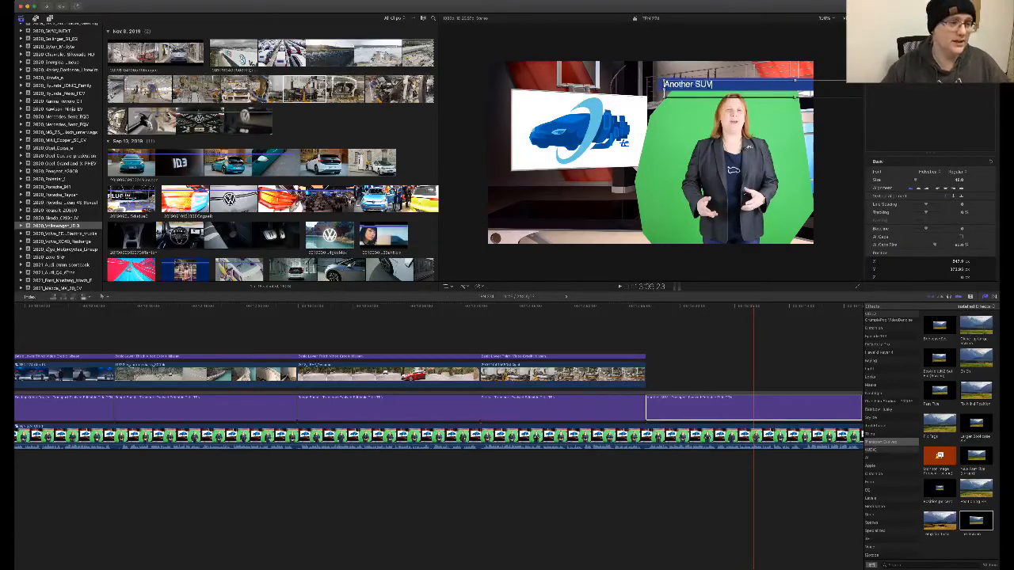
# - Browse the events of the other B-roll library as far as the NIO entries and open the NIO ET Sedan event
pyautogui.scroll(-10, 57, 156)
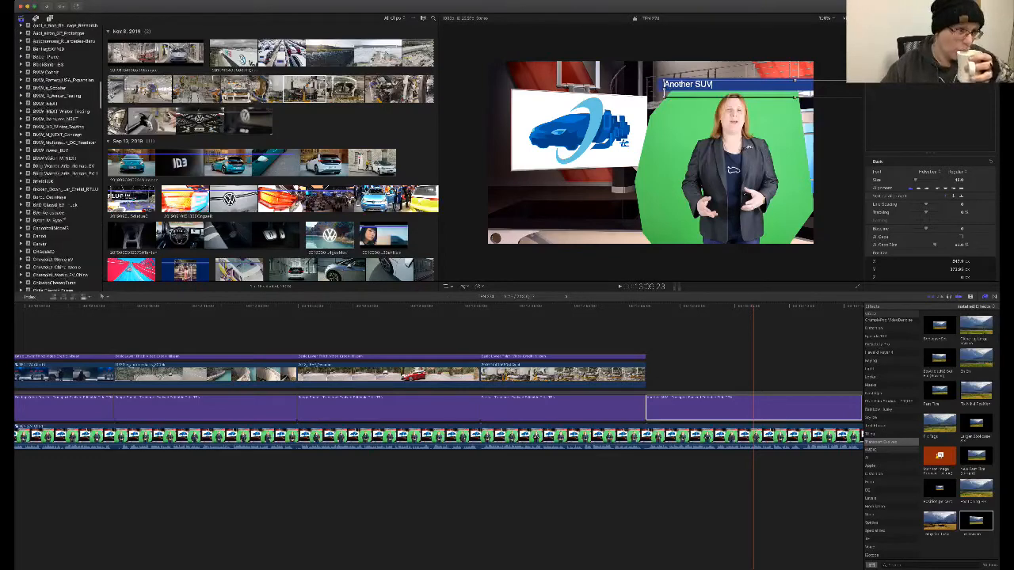
pyautogui.scroll(15, 19, 35)
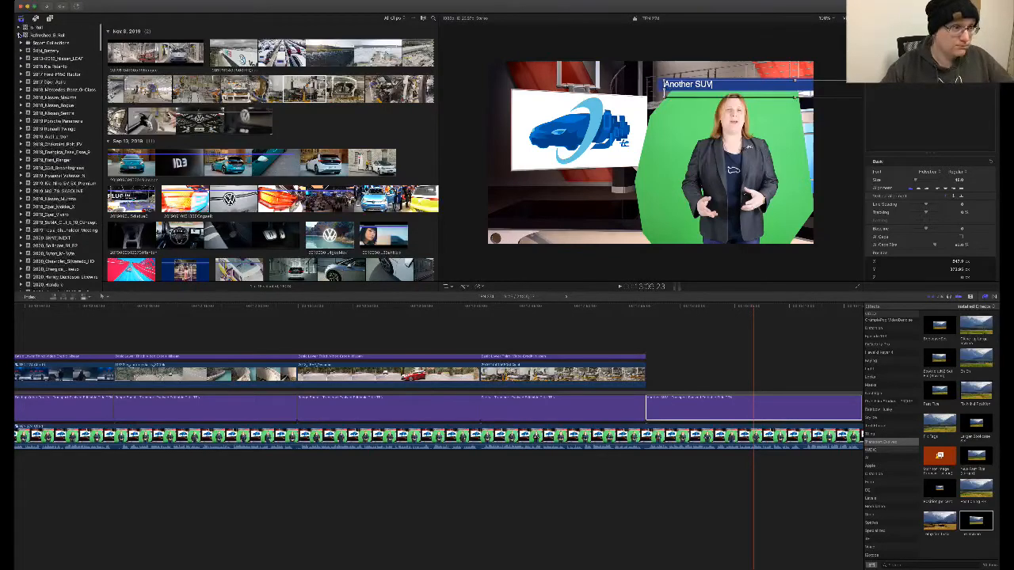
pyautogui.click(19, 28)
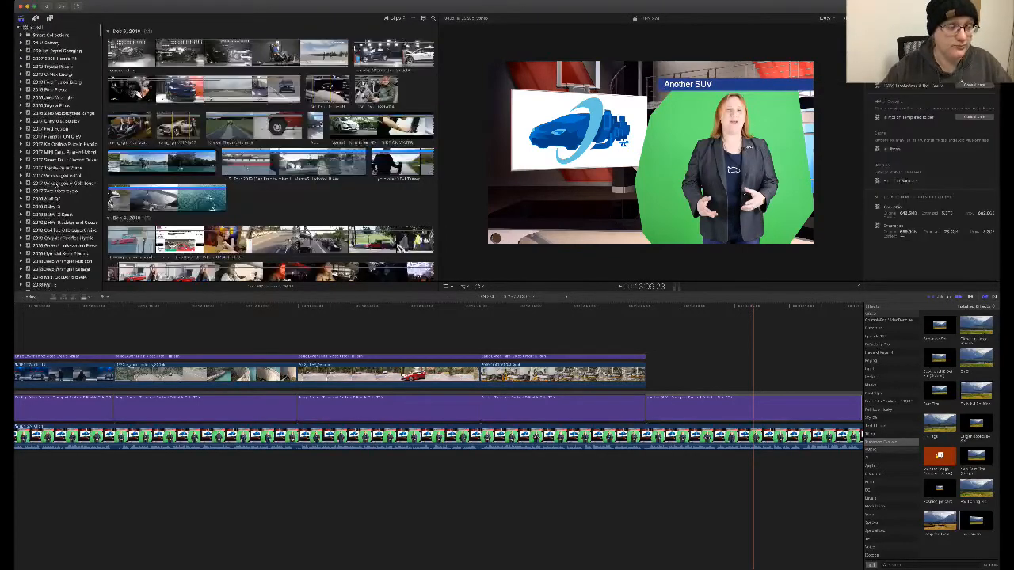
pyautogui.scroll(-20, 57, 186)
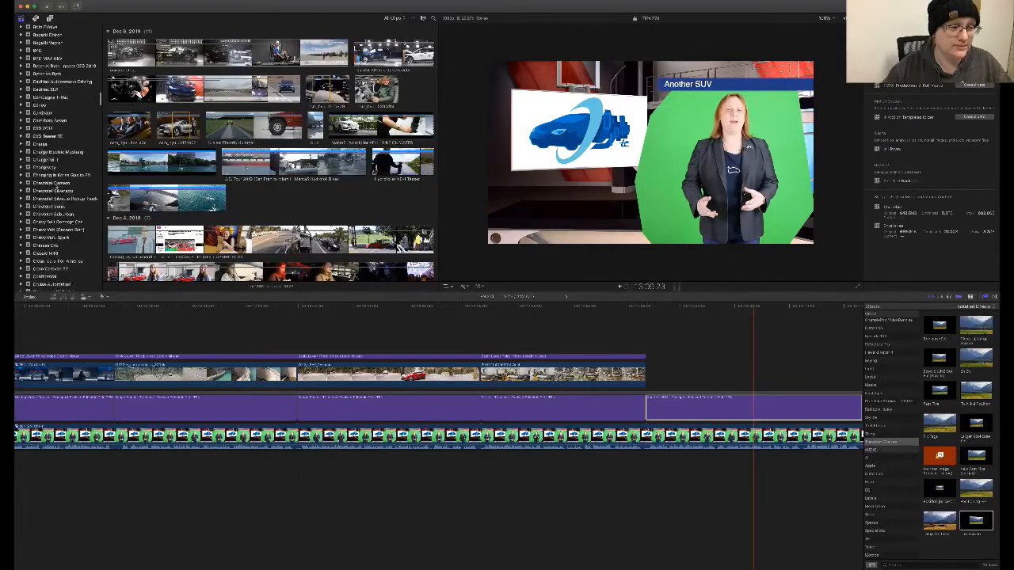
pyautogui.scroll(-20, 57, 187)
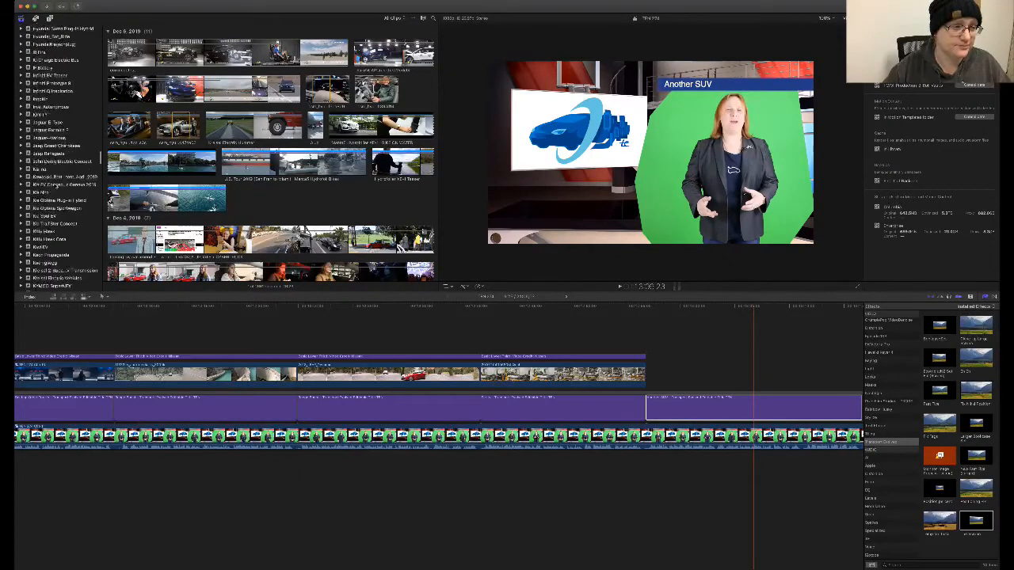
pyautogui.scroll(-20, 57, 187)
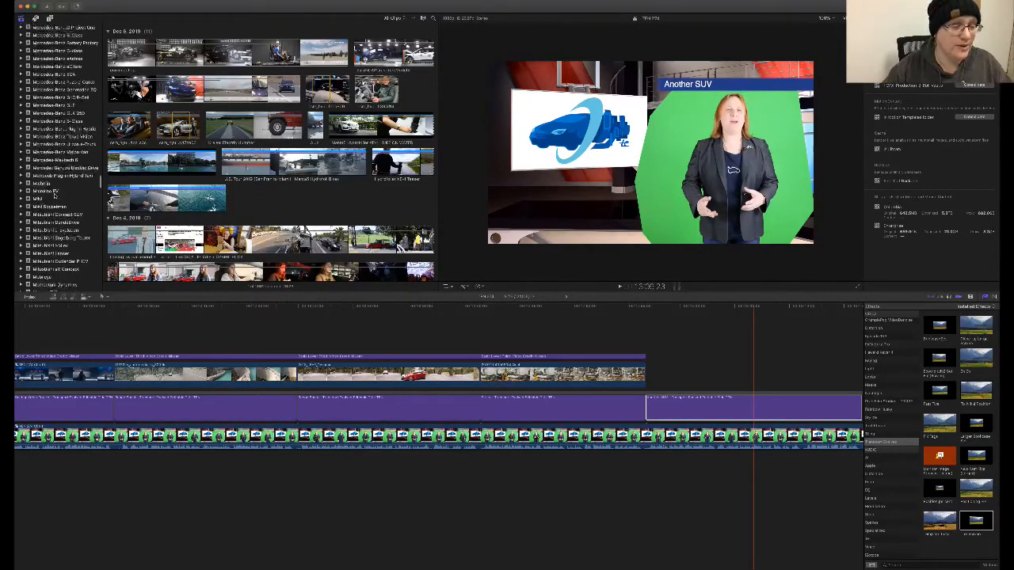
pyautogui.scroll(-20, 56, 196)
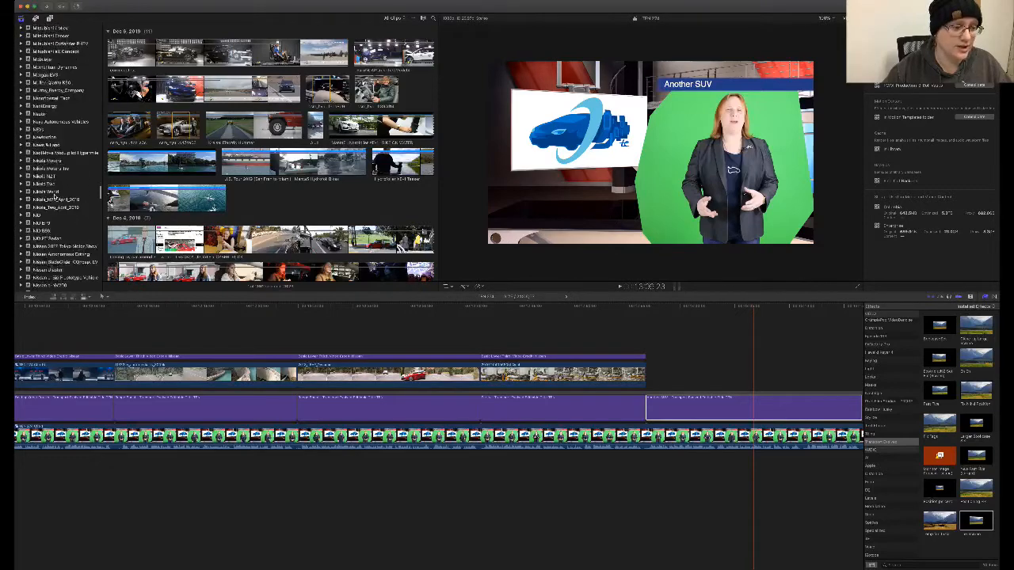
pyautogui.scroll(-12, 56, 198)
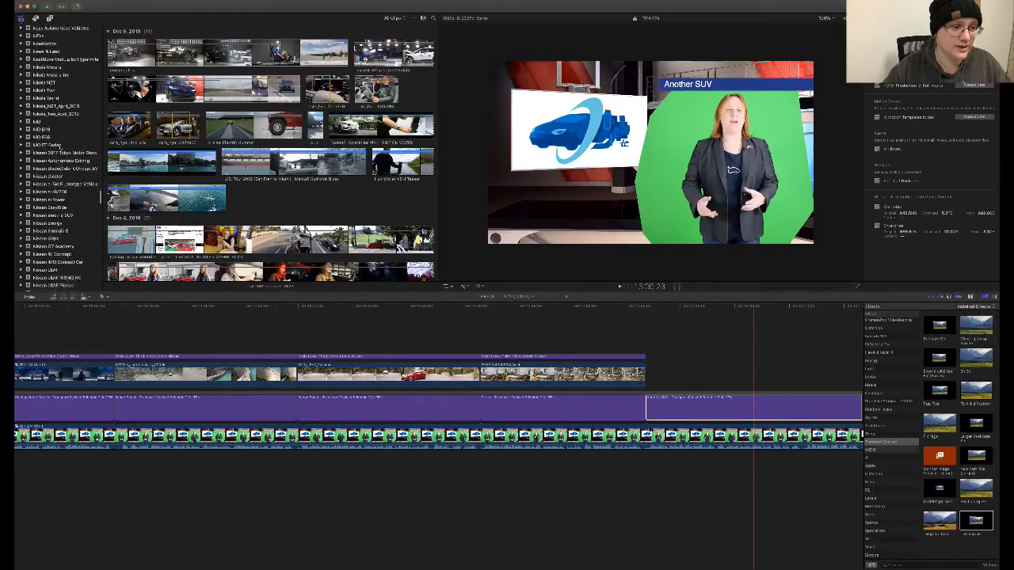
pyautogui.click(58, 146)
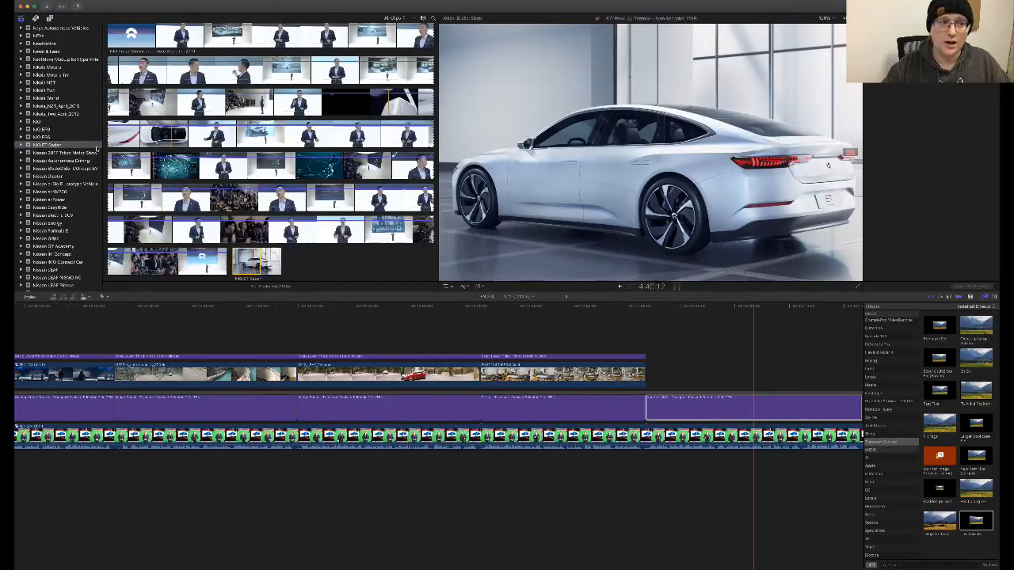
# - Check the two other NIO model events listed above NIO ET Sedan and open the general NIO event
pyautogui.click(64, 136)
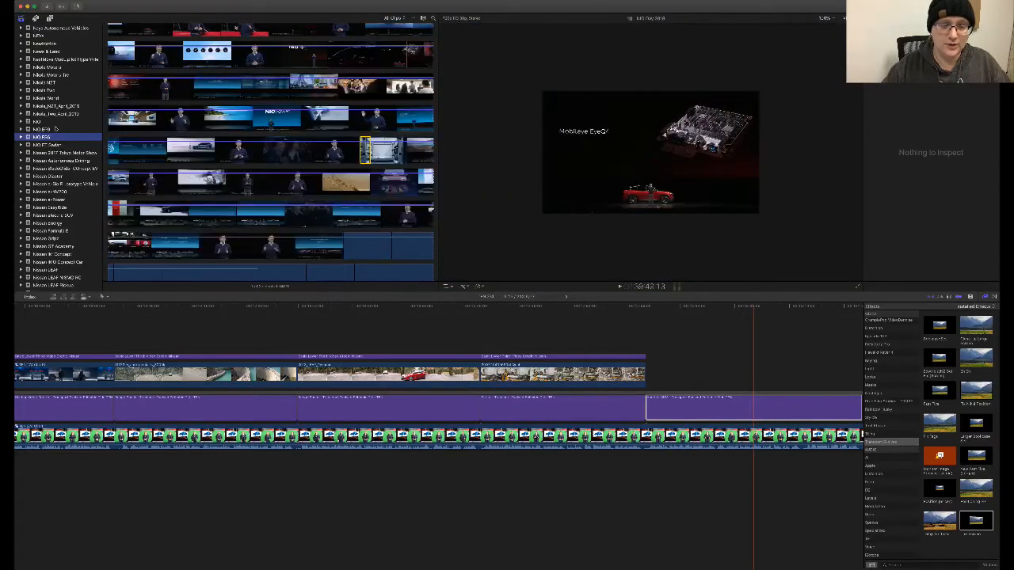
pyautogui.click(58, 128)
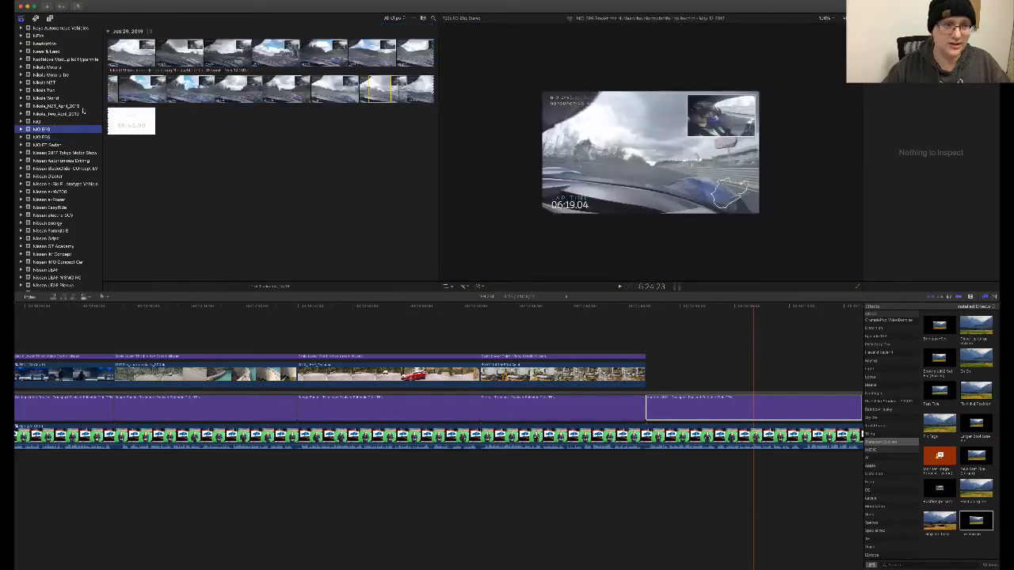
pyautogui.press('Up')
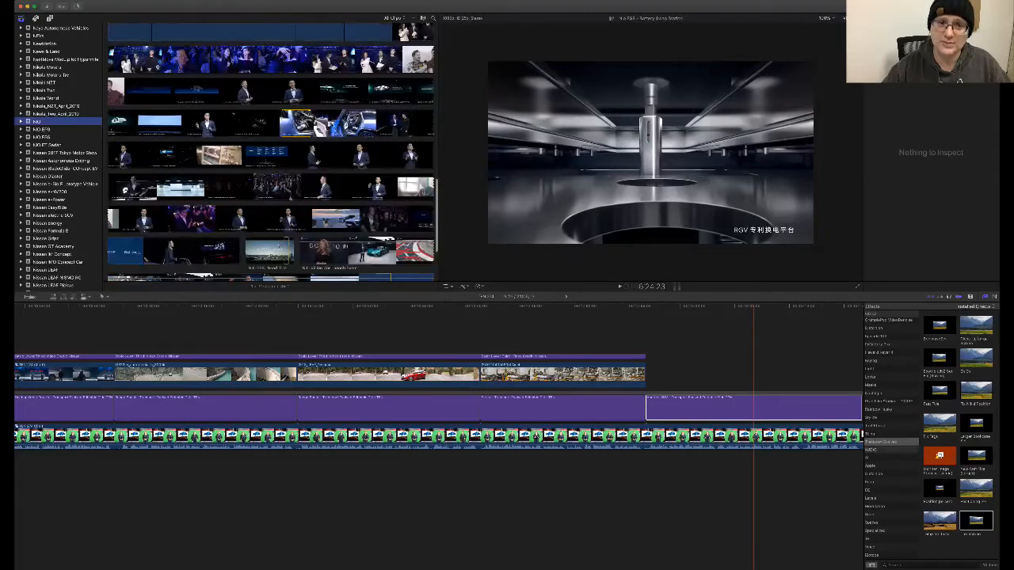
# - Skim the clips of the general NIO event for footage that suits the "Another SUV" story
pyautogui.moveTo(332, 123); pyautogui.dragTo(348, 123)
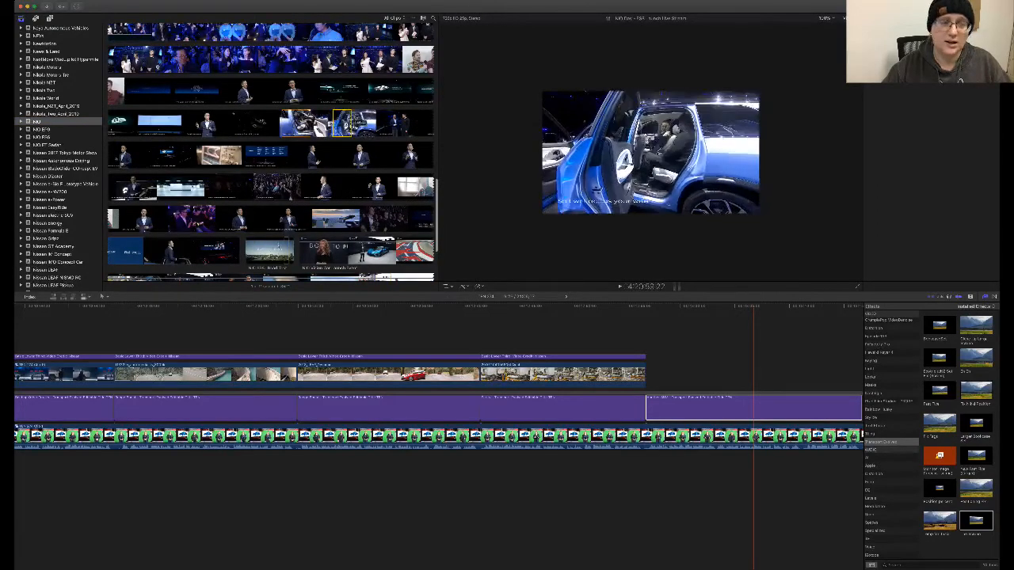
pyautogui.scroll(5, 348, 124)
pyautogui.scroll(-1, 348, 124)
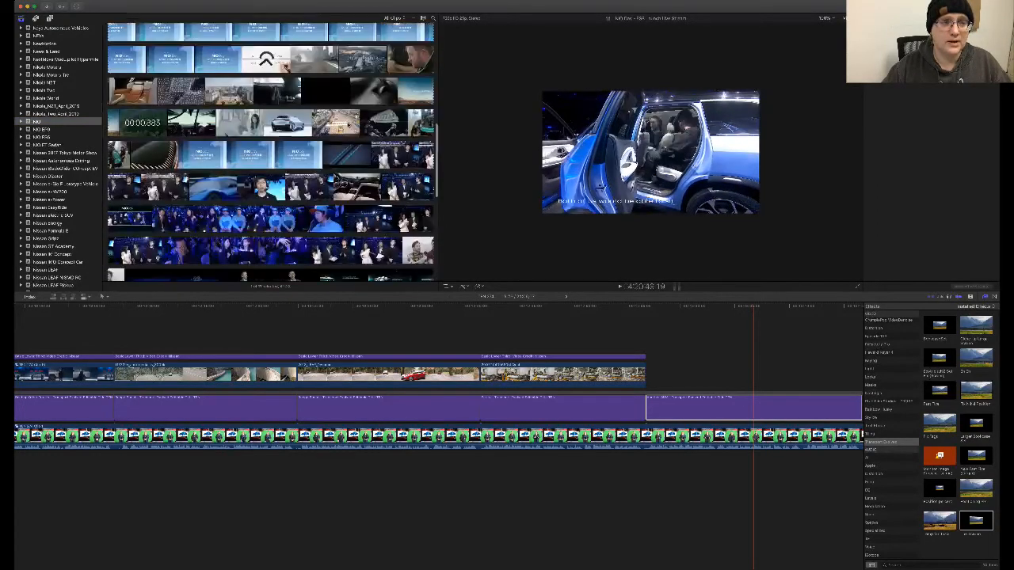
pyautogui.scroll(-4, 346, 135)
pyautogui.scroll(-5, 346, 134)
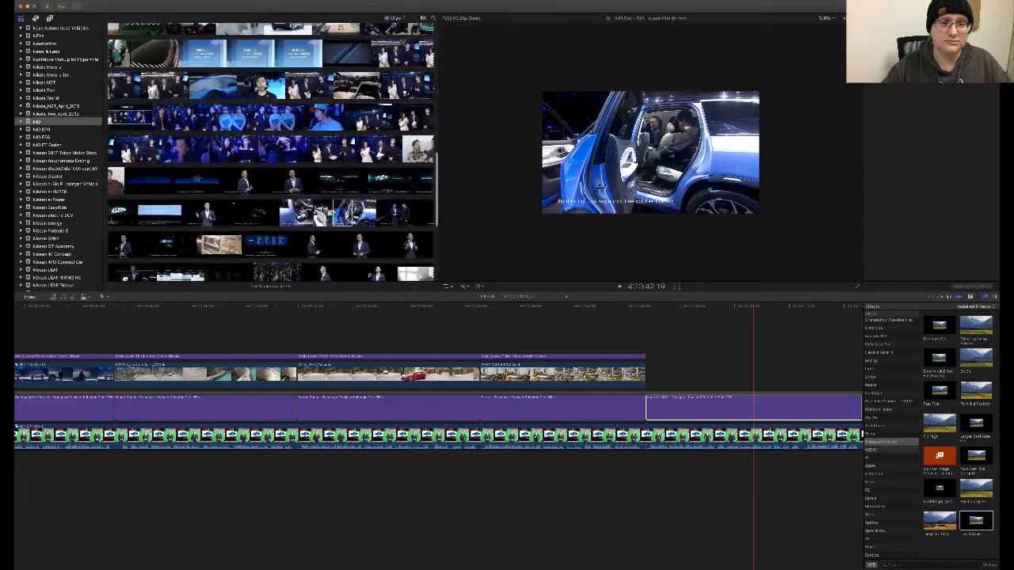
pyautogui.scroll(-2, 376, 184)
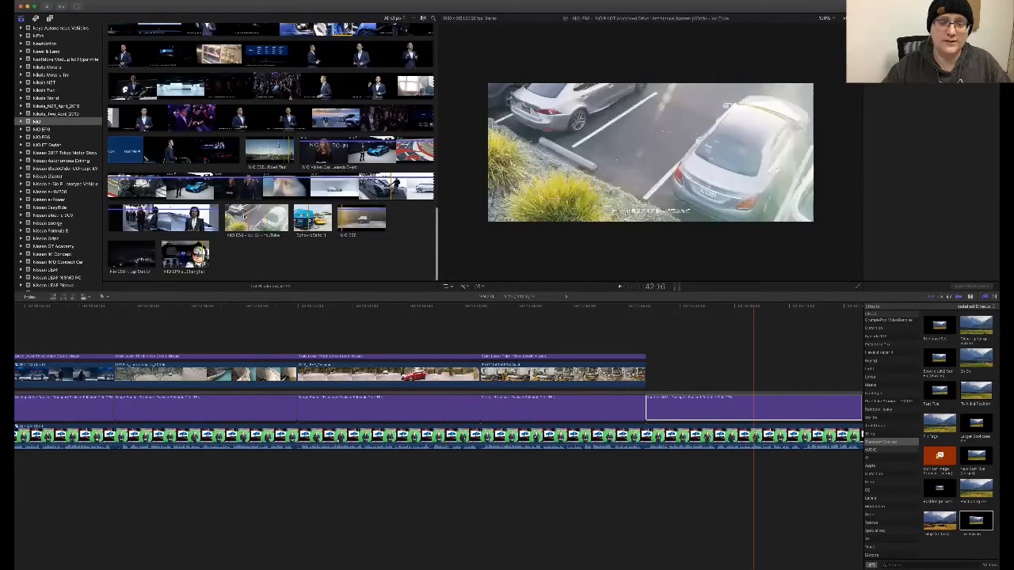
pyautogui.scroll(15, 343, 180)
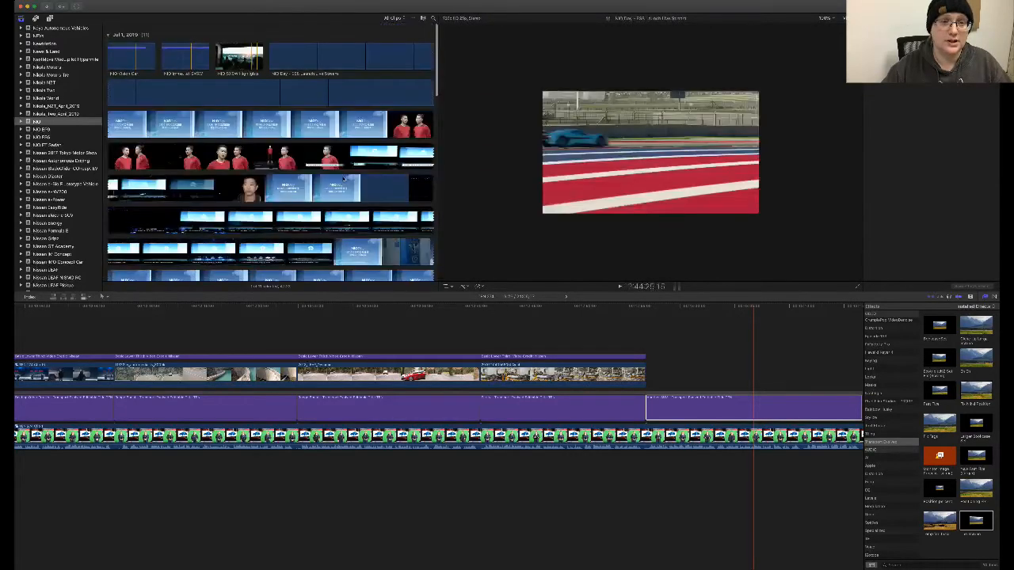
pyautogui.scroll(-3, 343, 179)
pyautogui.scroll(2, 343, 179)
pyautogui.scroll(2, 261, 98)
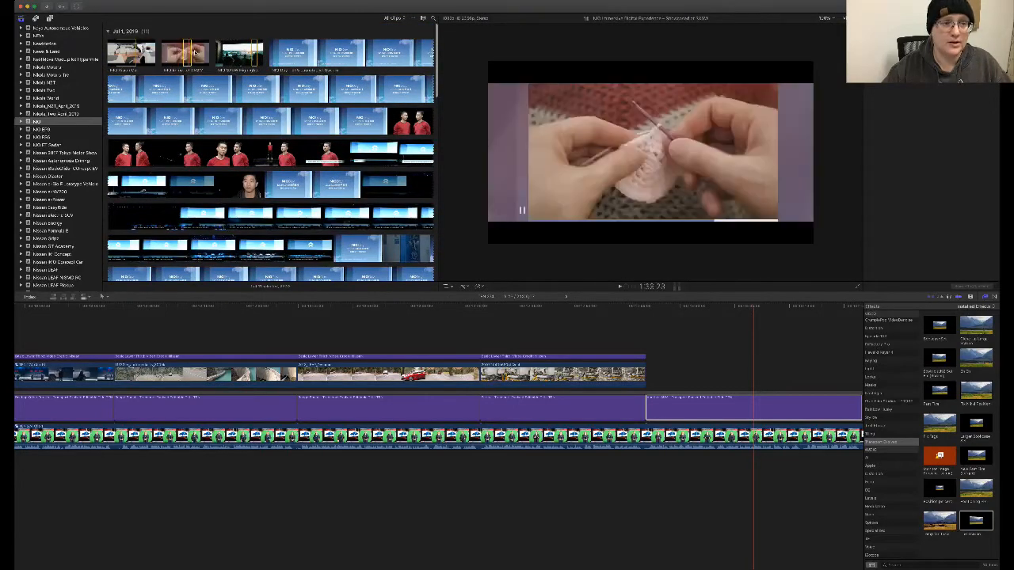
pyautogui.scroll(-2, 304, 168)
pyautogui.scroll(-3, 304, 167)
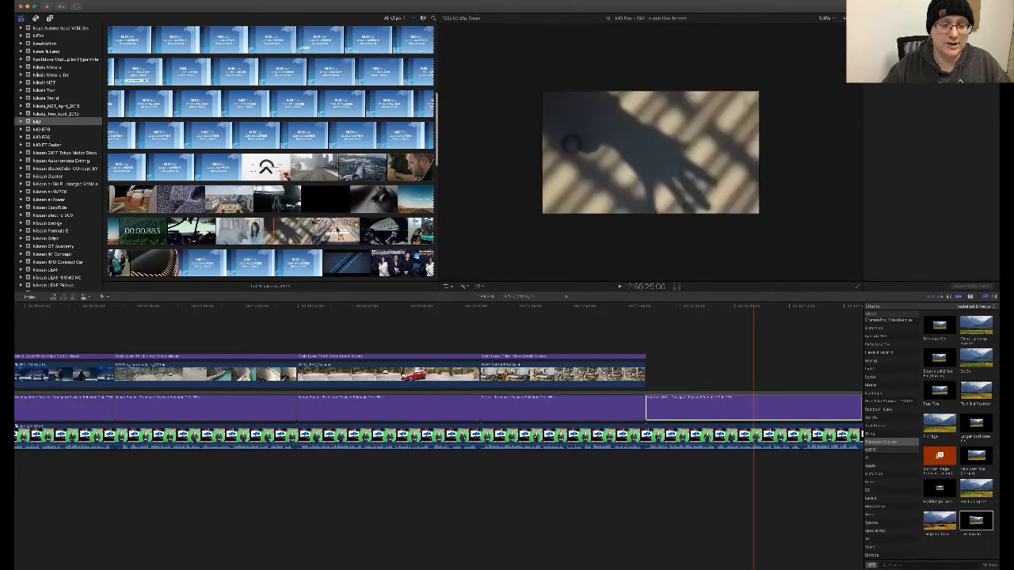
pyautogui.scroll(-4, 270, 152)
pyautogui.scroll(-6, 303, 230)
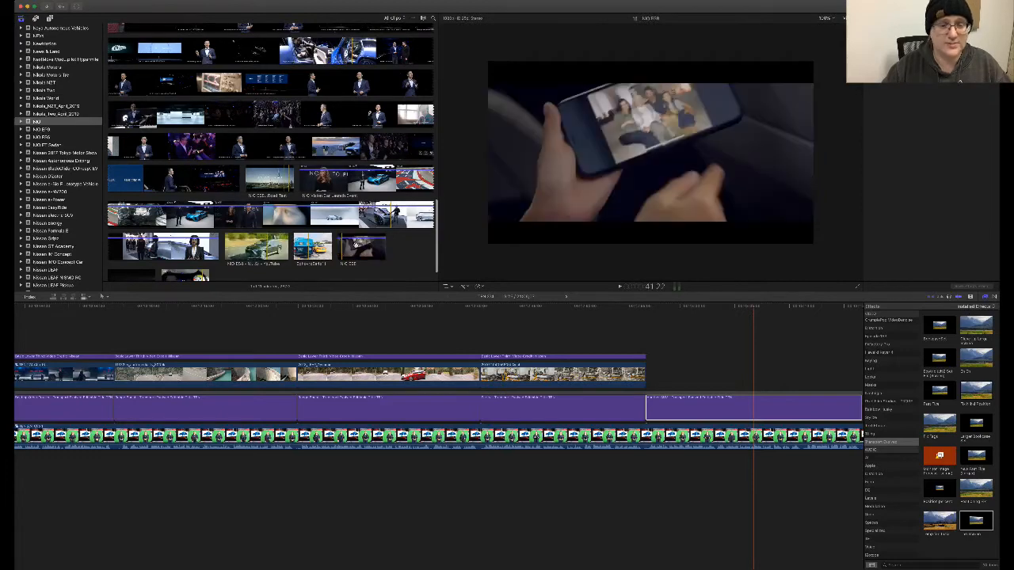
# - Add the blue NIO SUV driving clip above the "Another SUV" title, detach its audio and delete that audio from the timeline
pyautogui.moveTo(355, 246); pyautogui.dragTo(673, 371)
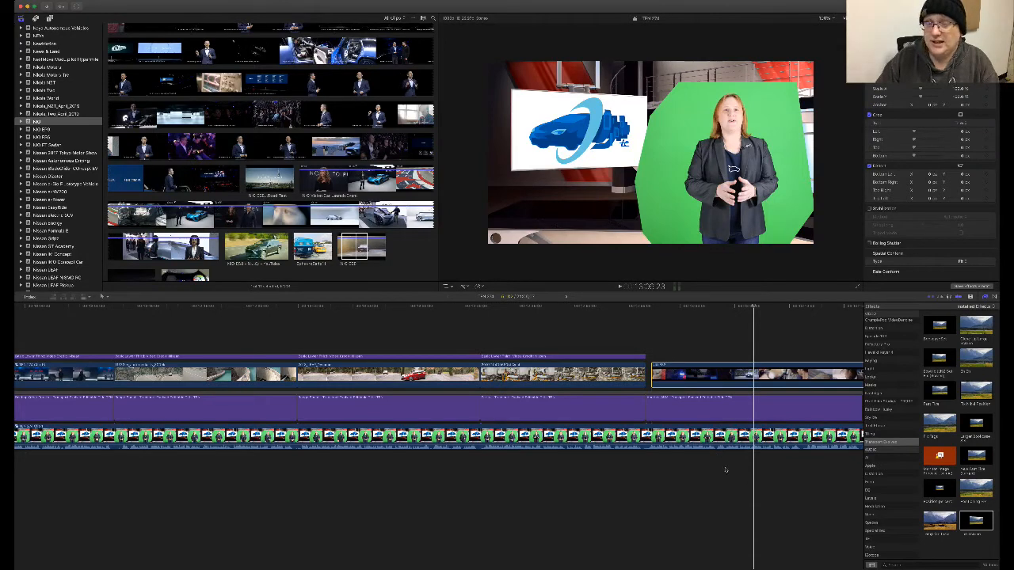
pyautogui.hotkey('ctrl', 'shift', 's')
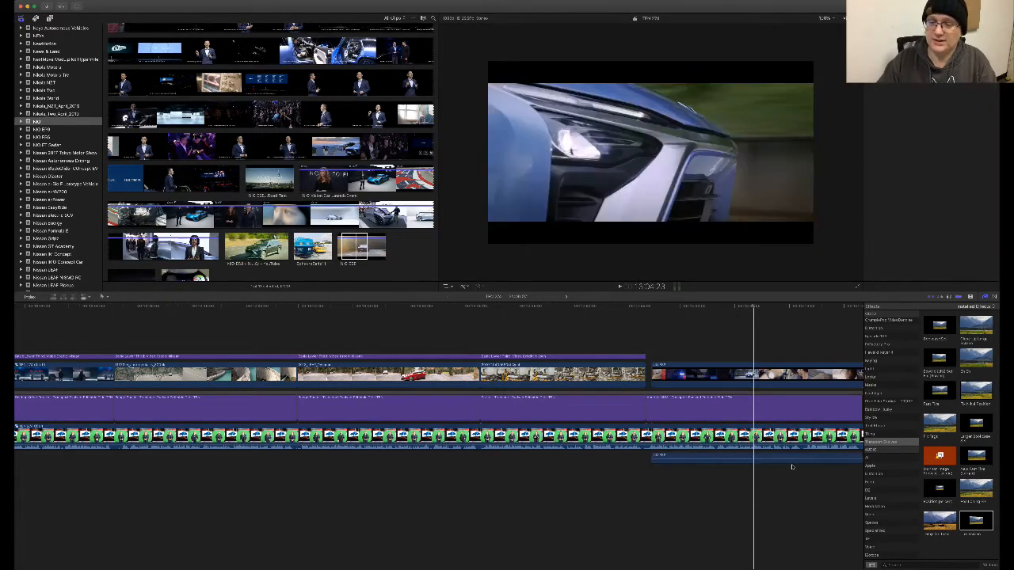
pyautogui.click(795, 456)
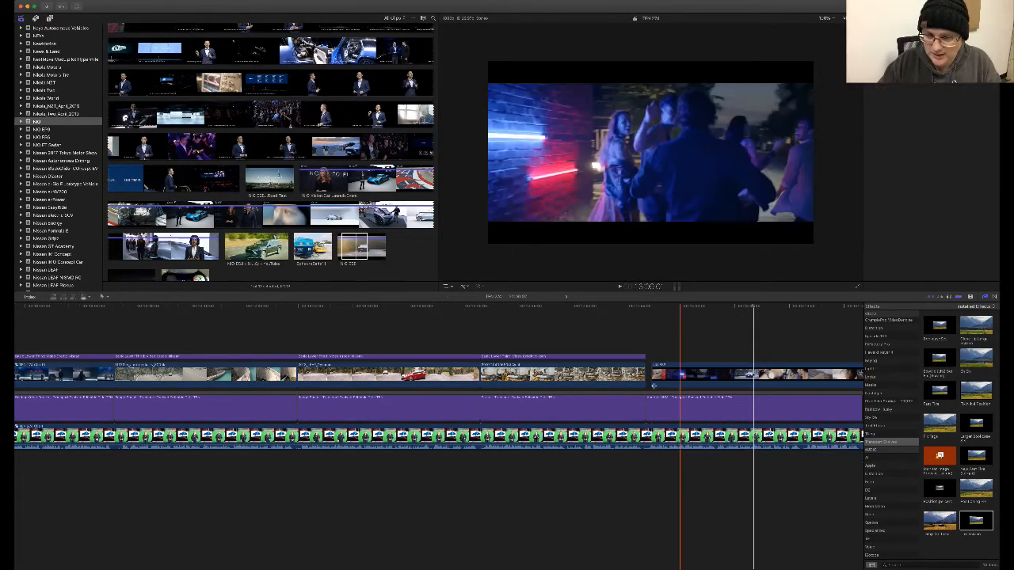
# - Trim the NIO clip's opening, set it flush against the factory clip, and trim its end to match the "Another SUV" title
pyautogui.moveTo(651, 373); pyautogui.dragTo(694, 373)
pyautogui.moveTo(769, 379); pyautogui.dragTo(719, 379)
pyautogui.hscroll(5, 746, 378)
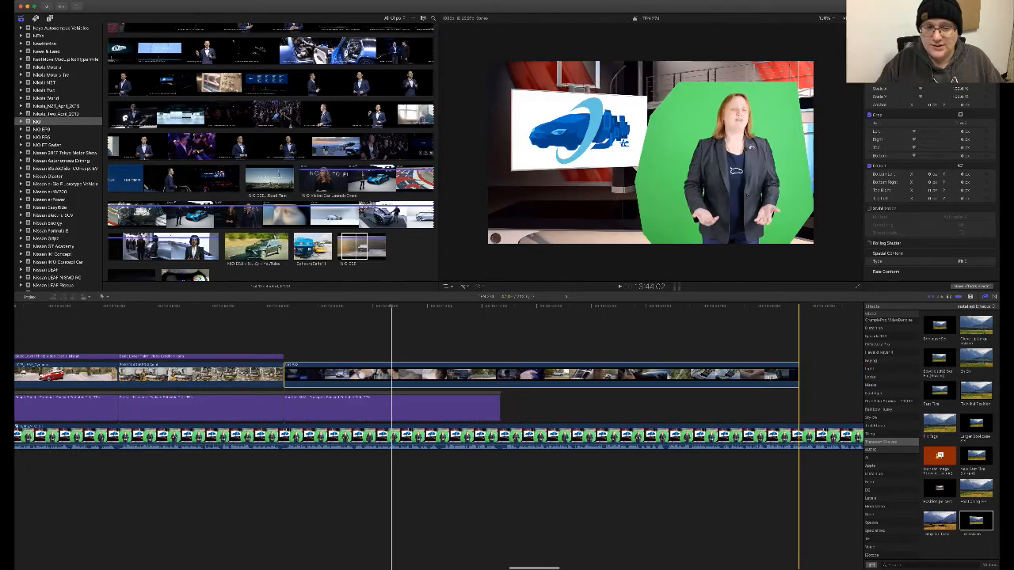
pyautogui.moveTo(798, 374); pyautogui.dragTo(498, 381)
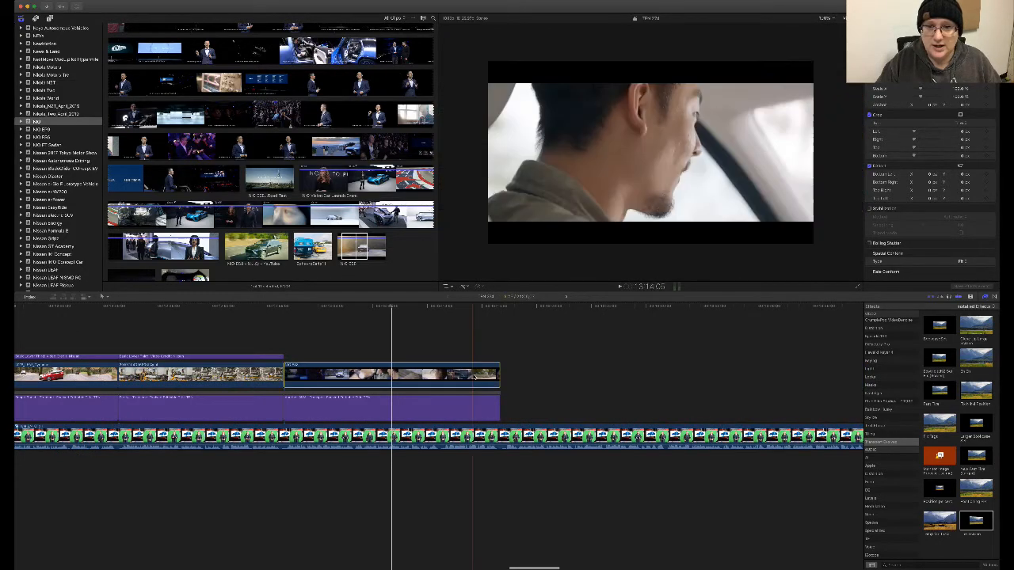
# - Crop the NIO clip on all four sides to cut off its black bars and fill the frame
pyautogui.click(448, 286)
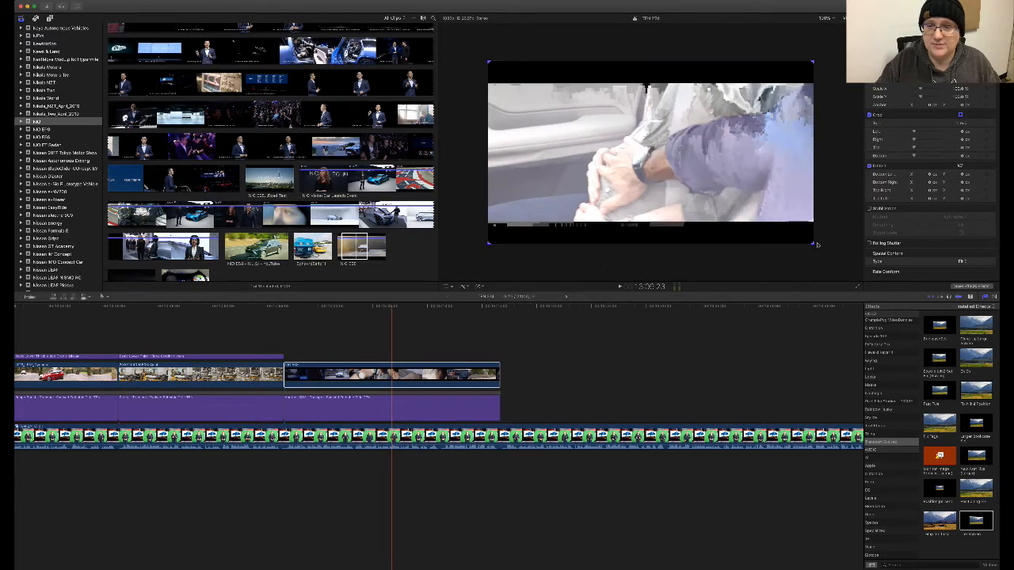
pyautogui.moveTo(788, 230); pyautogui.dragTo(769, 220)
pyautogui.moveTo(488, 62); pyautogui.dragTo(531, 85)
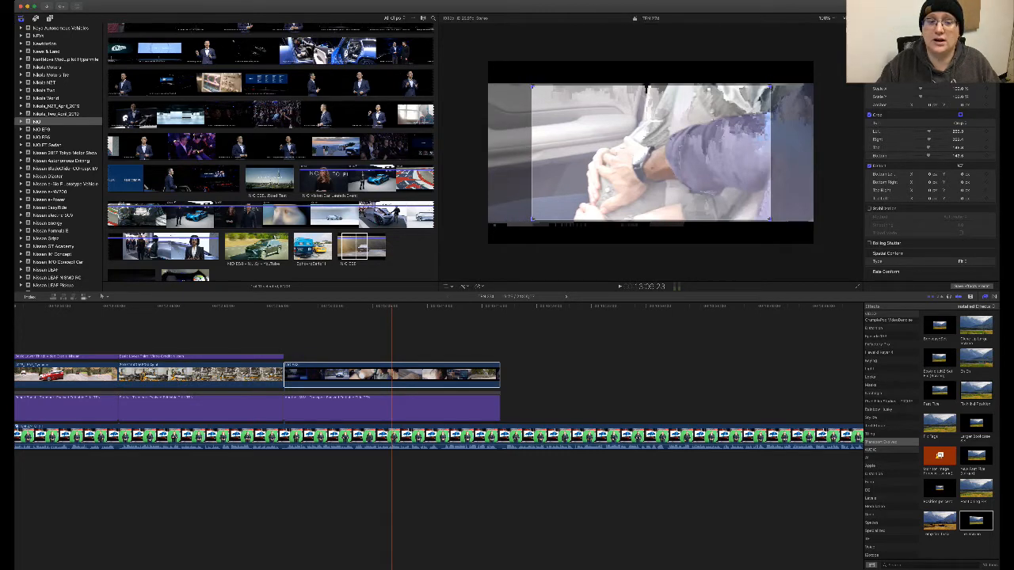
pyautogui.click(849, 18)
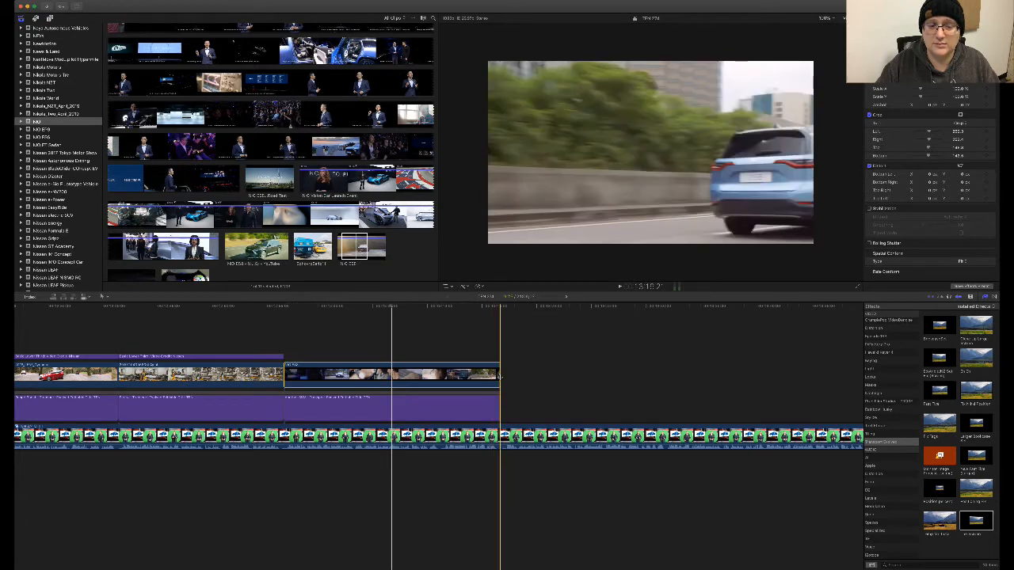
# - Retrim the NIO clip to start further into the footage, keeping it flush with the factory clip and ending with the "Another SUV" title
pyautogui.moveTo(497, 375); pyautogui.dragTo(814, 375)
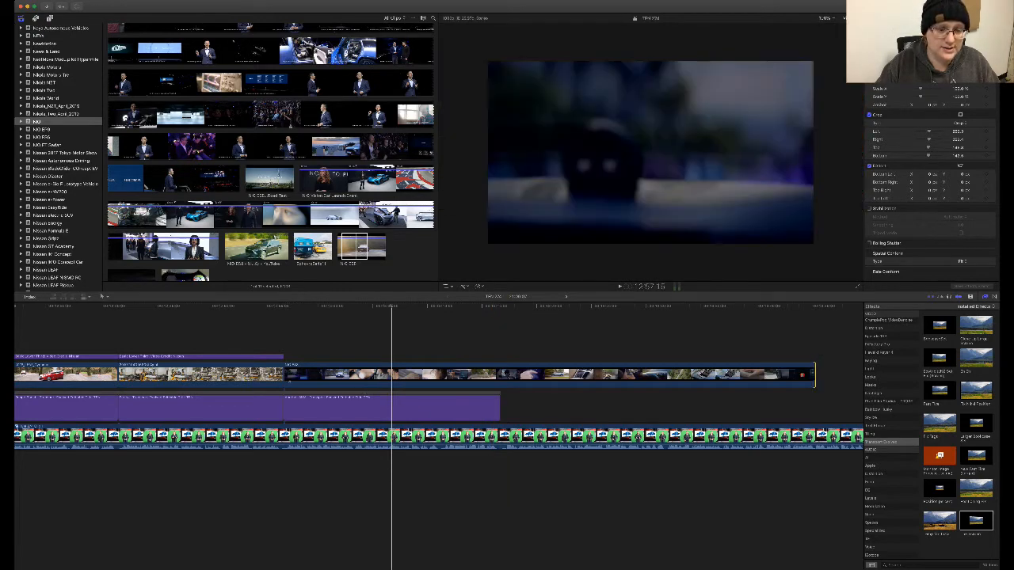
pyautogui.moveTo(294, 375); pyautogui.dragTo(314, 341)
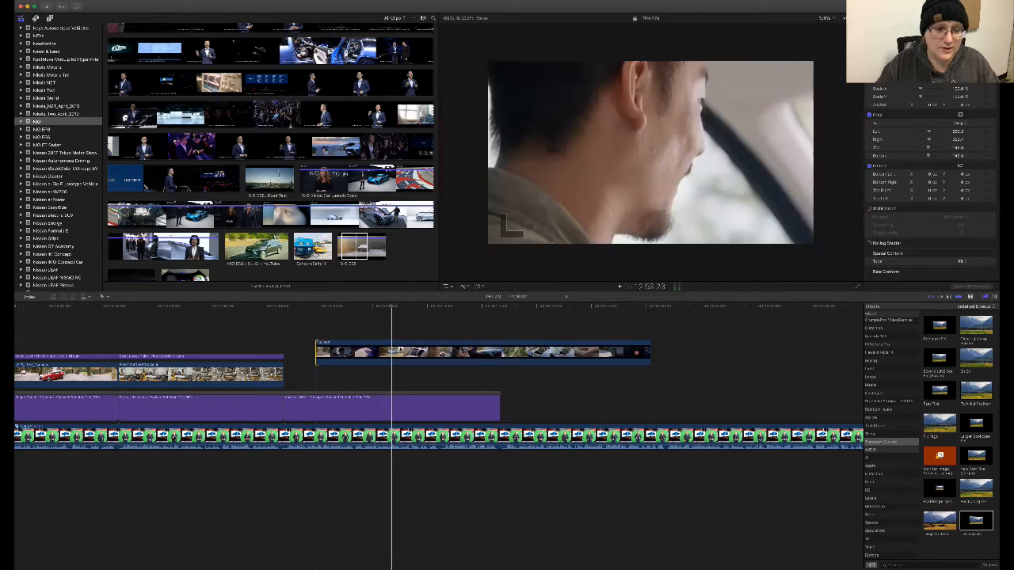
pyautogui.moveTo(427, 373); pyautogui.dragTo(395, 373)
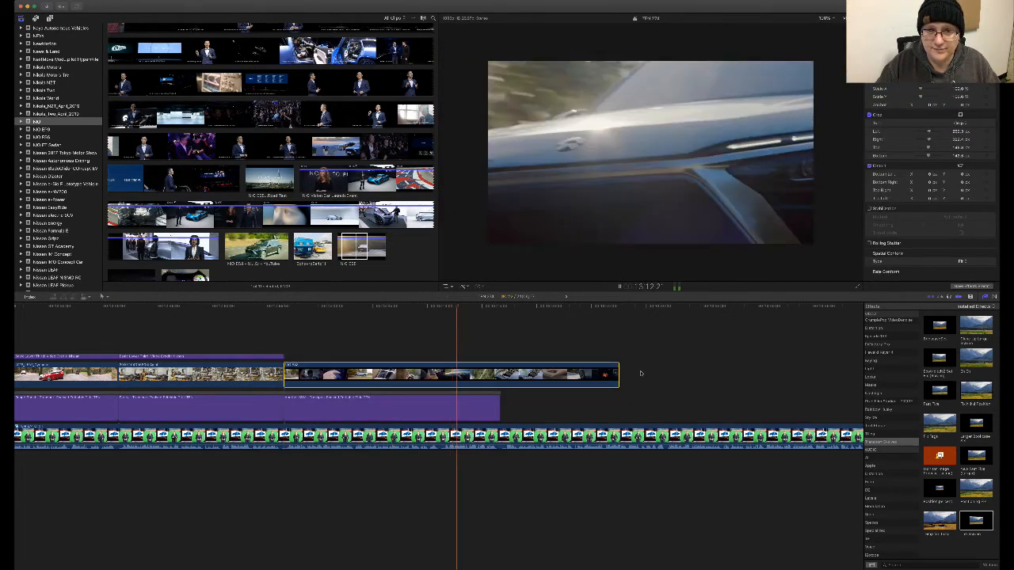
pyautogui.moveTo(619, 383); pyautogui.dragTo(498, 383)
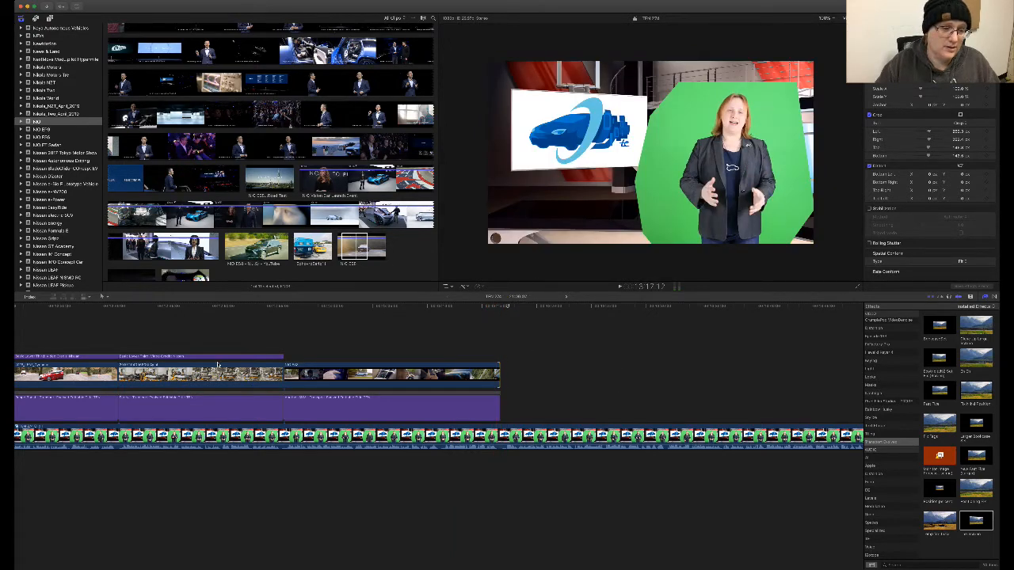
pyautogui.click(270, 357)
pyautogui.press('super+c')
pyautogui.click(283, 308)
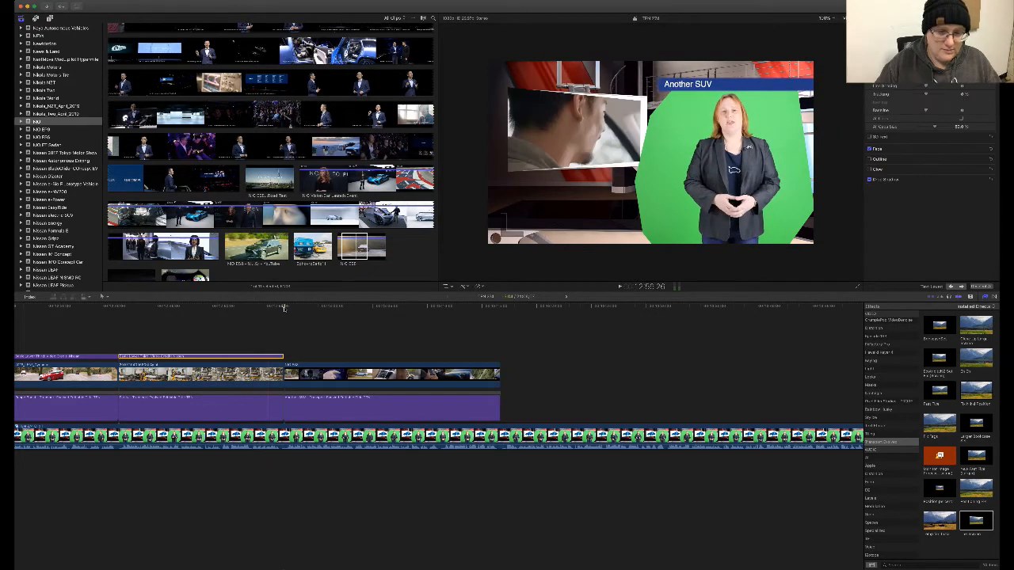
pyautogui.press('super+v')
pyautogui.moveTo(446, 361); pyautogui.dragTo(493, 358)
pyautogui.click(394, 358)
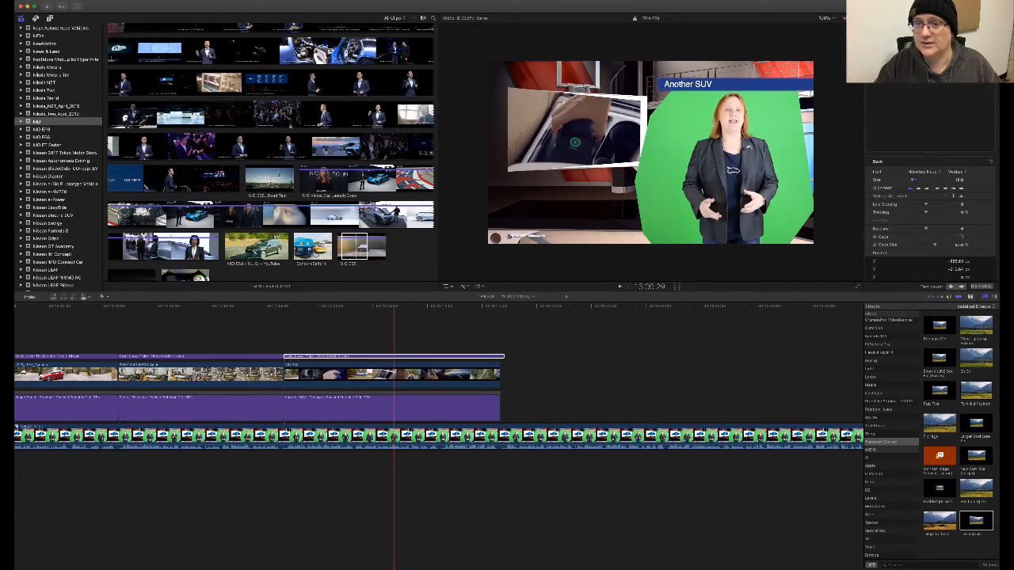
pyautogui.press('super+z')
pyautogui.press('super+z')
pyautogui.press('super+z')
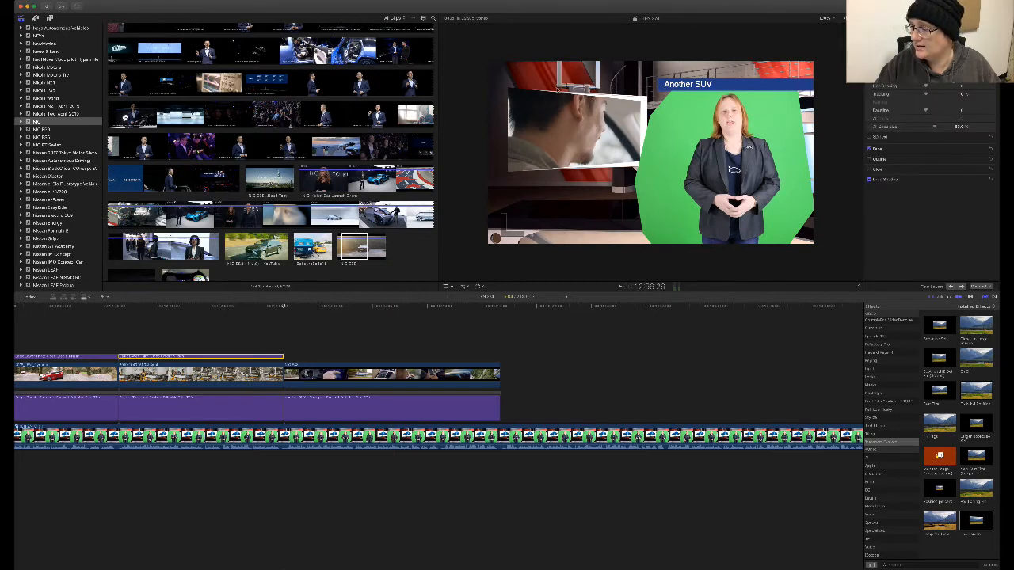
# - Apply the studio-screen effect to the cropped NIO clip so that it fits the screen beside the presenter
pyautogui.press('super+Tab')
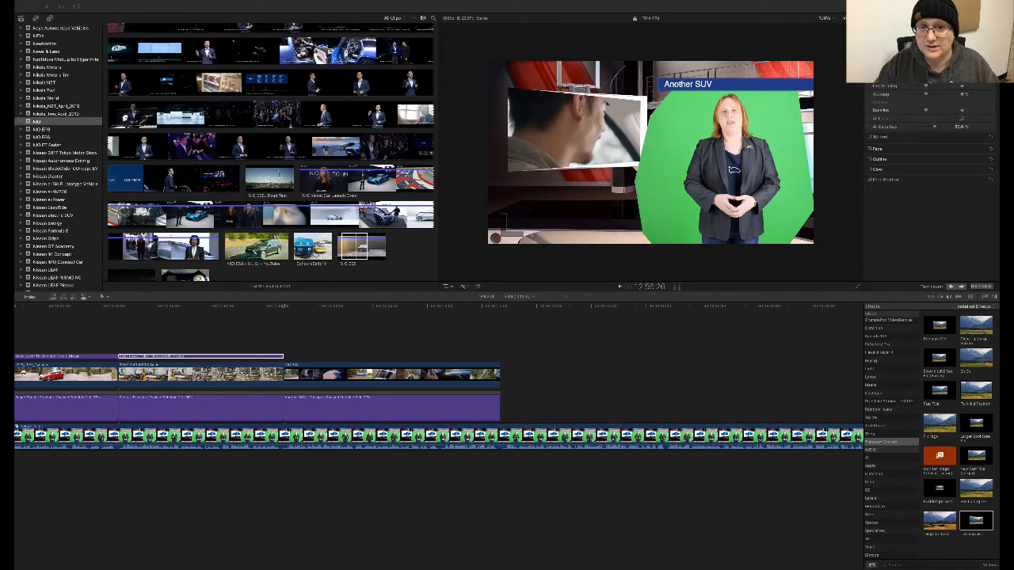
pyautogui.click(462, 374)
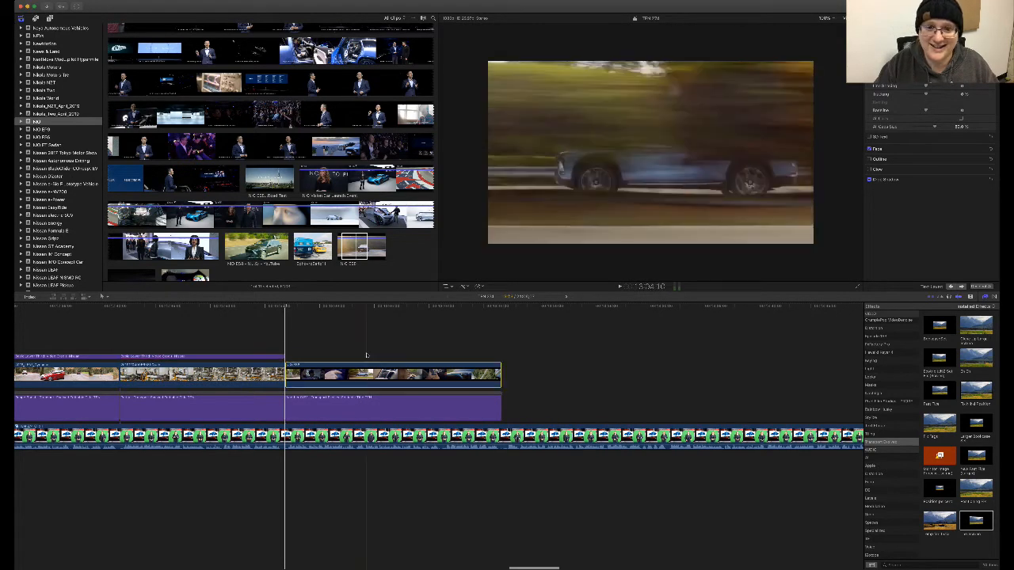
pyautogui.click(362, 377)
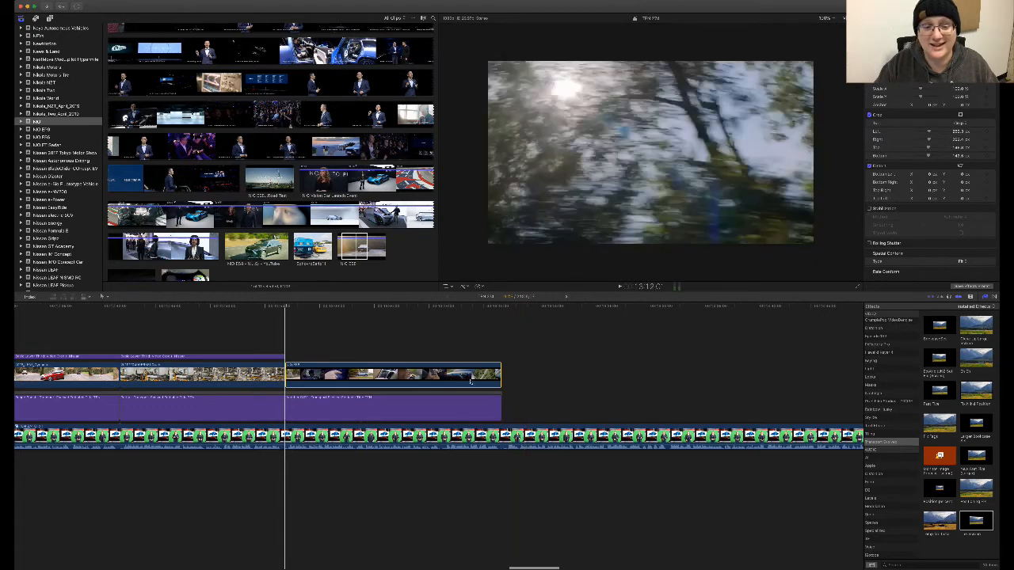
pyautogui.press('super+Tab')
pyautogui.click(722, 417)
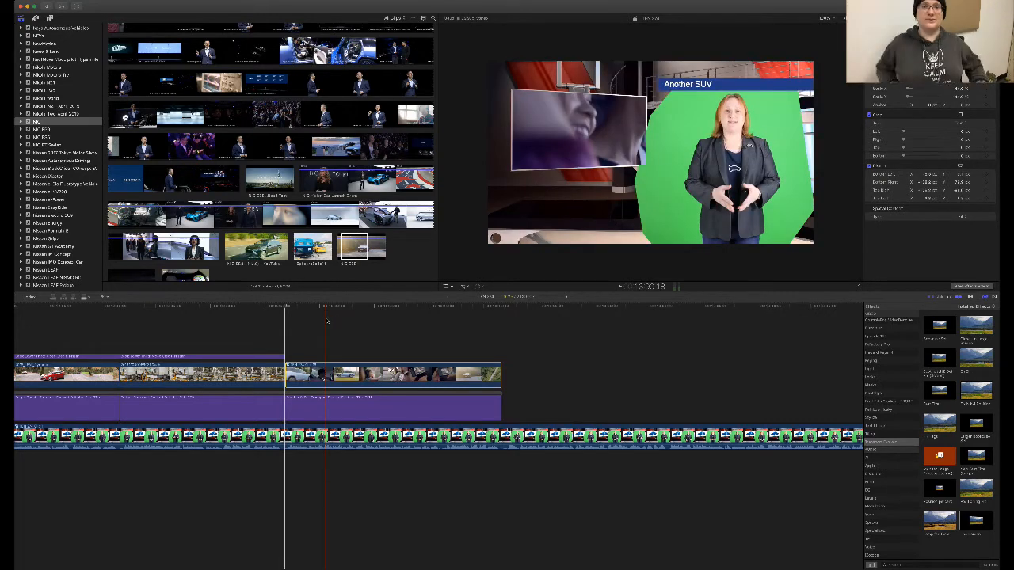
# - Paste the lower-third credit title above the NIO clip, extend it to the clip's end, and open its text for editing
pyautogui.click(222, 357)
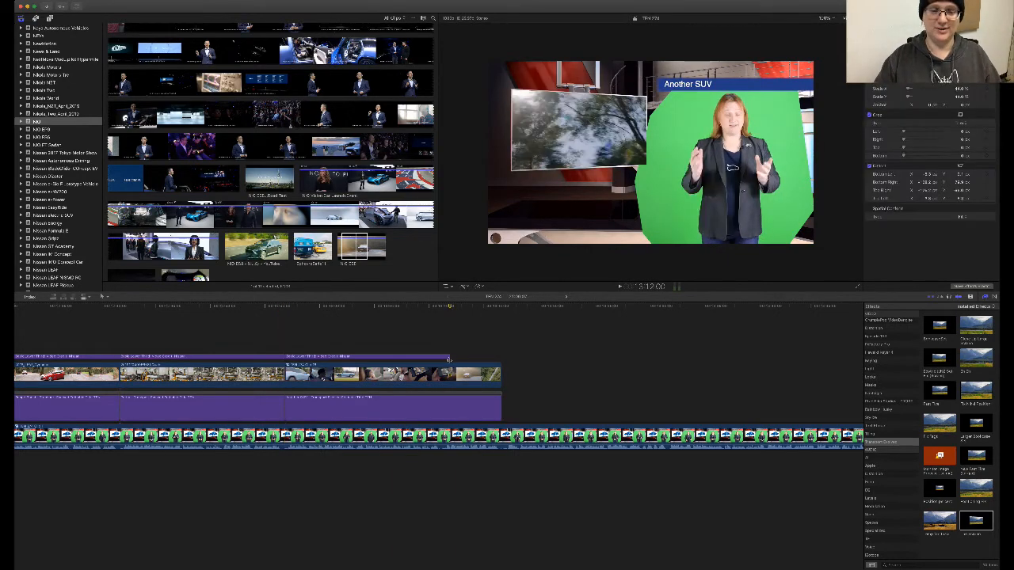
pyautogui.moveTo(450, 357); pyautogui.dragTo(499, 357)
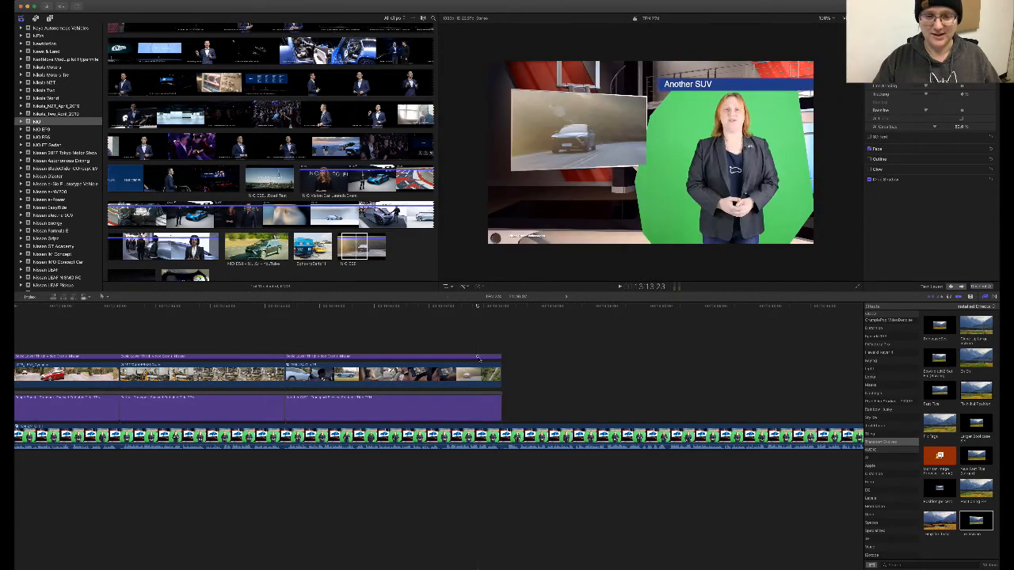
pyautogui.click(477, 356)
pyautogui.doubleClick(477, 356)
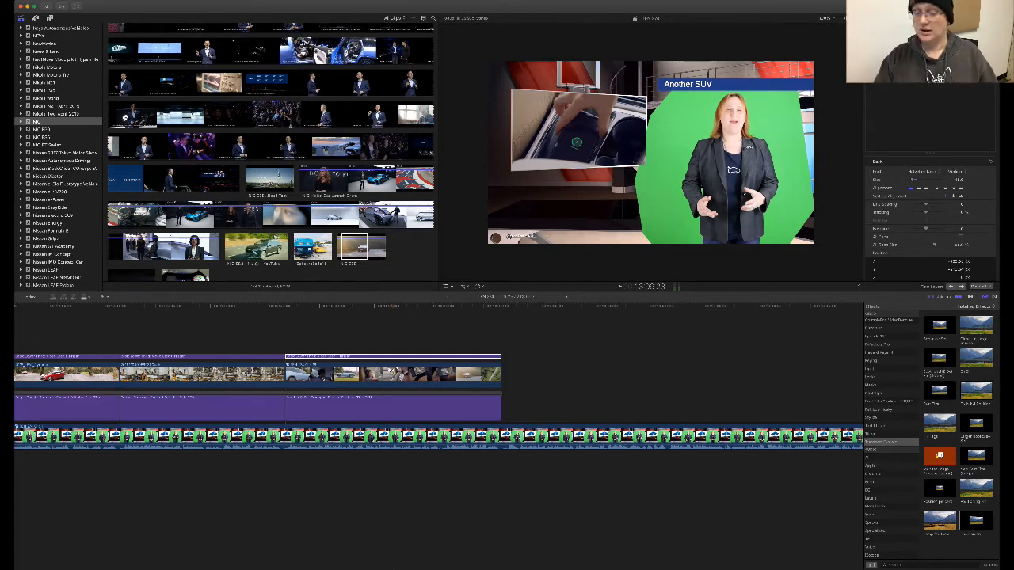
pyautogui.press('super+Tab')
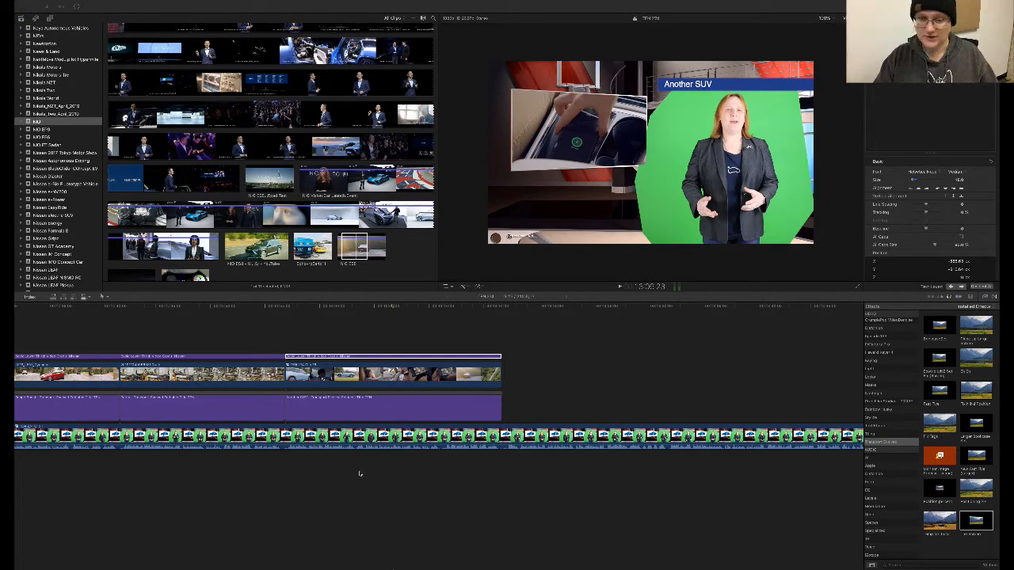
pyautogui.click(504, 308)
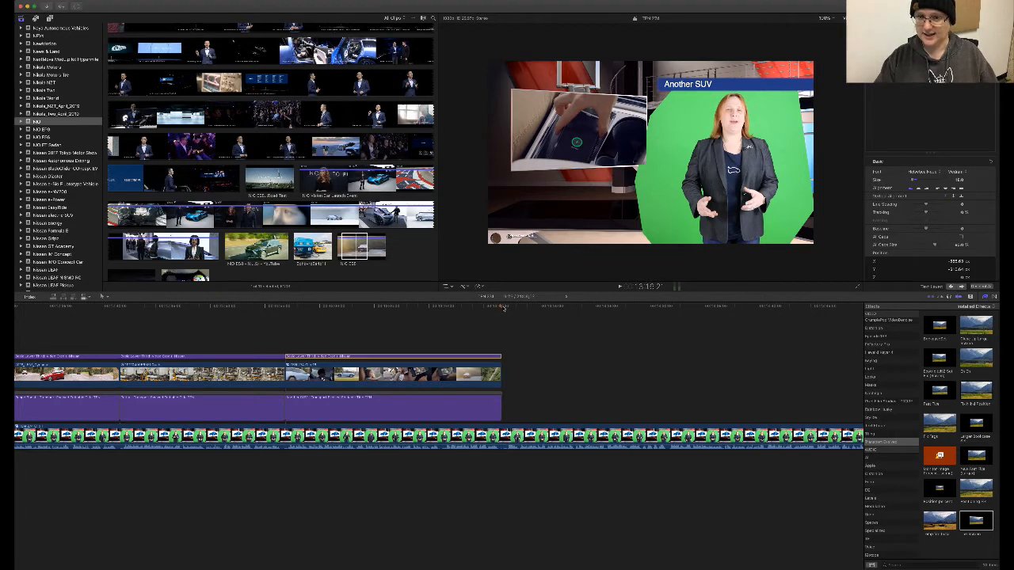
# - Paste a copy of the "Another SUV" headline title directly after the original and extend it to about 14:03, where the next story segment ends
pyautogui.click(480, 396)
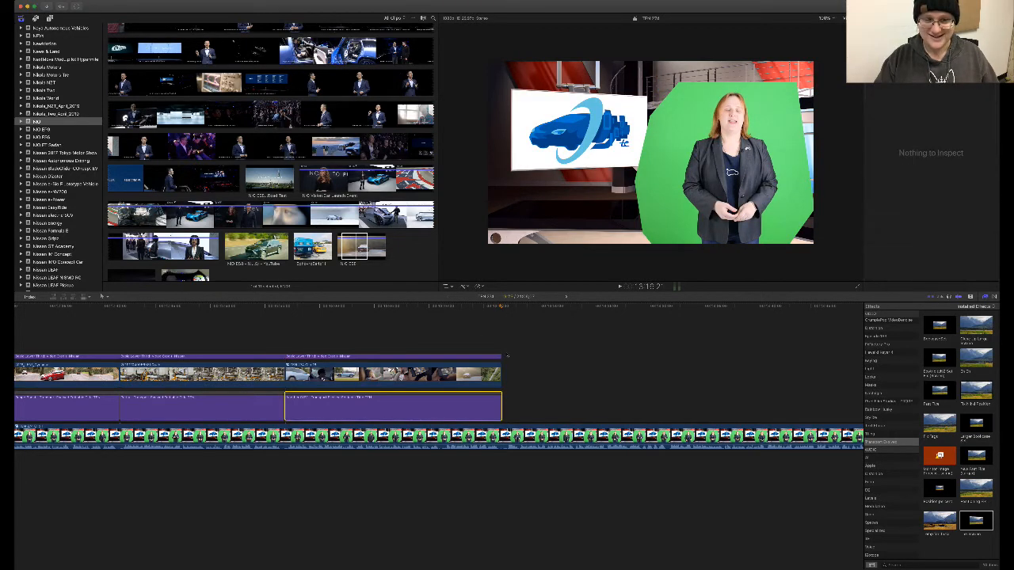
pyautogui.press('super+v')
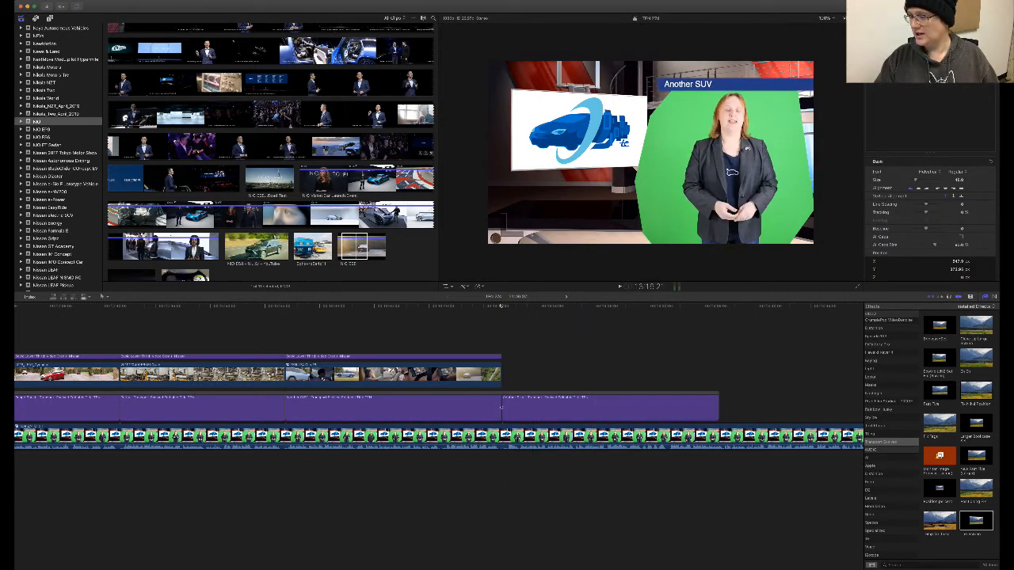
pyautogui.press('super+Tab')
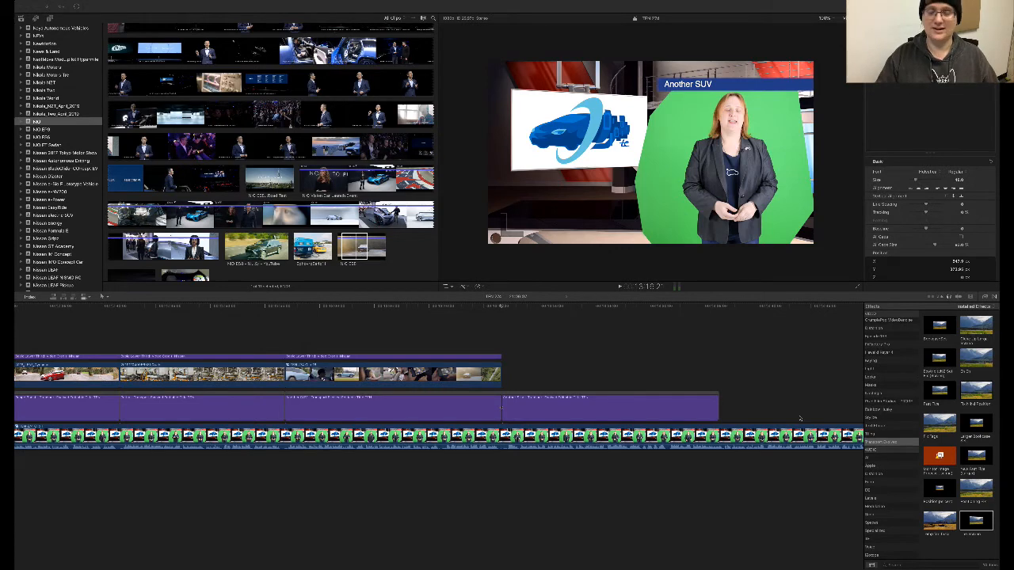
pyautogui.hscroll(5, 353, 414)
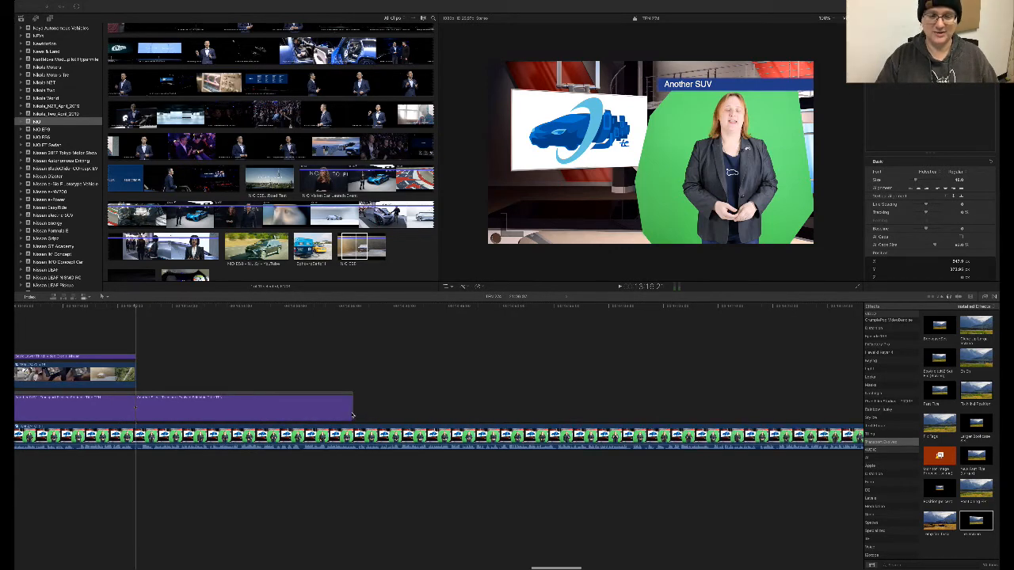
pyautogui.moveTo(352, 414); pyautogui.dragTo(647, 411)
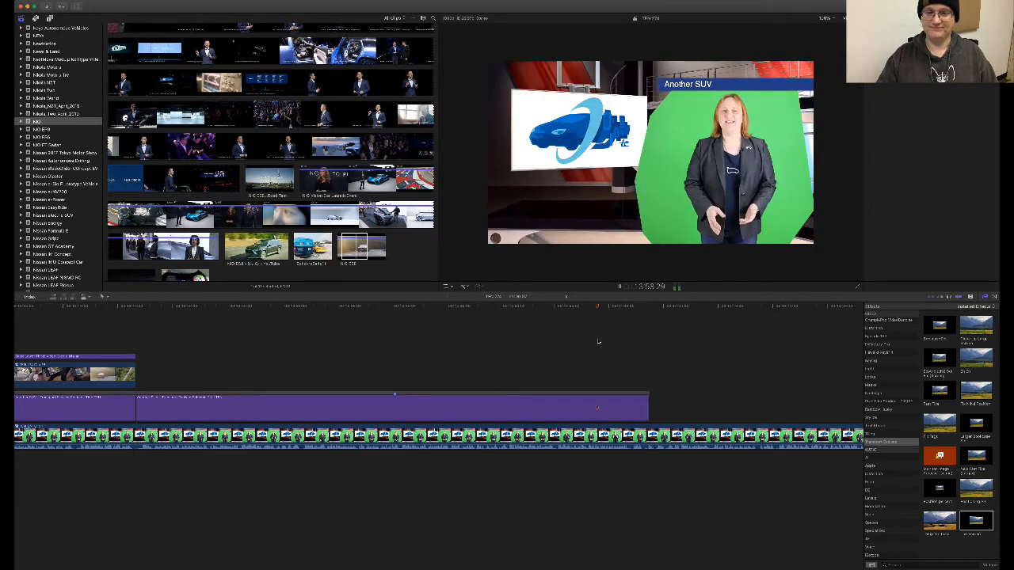
pyautogui.hscroll(2, 598, 341)
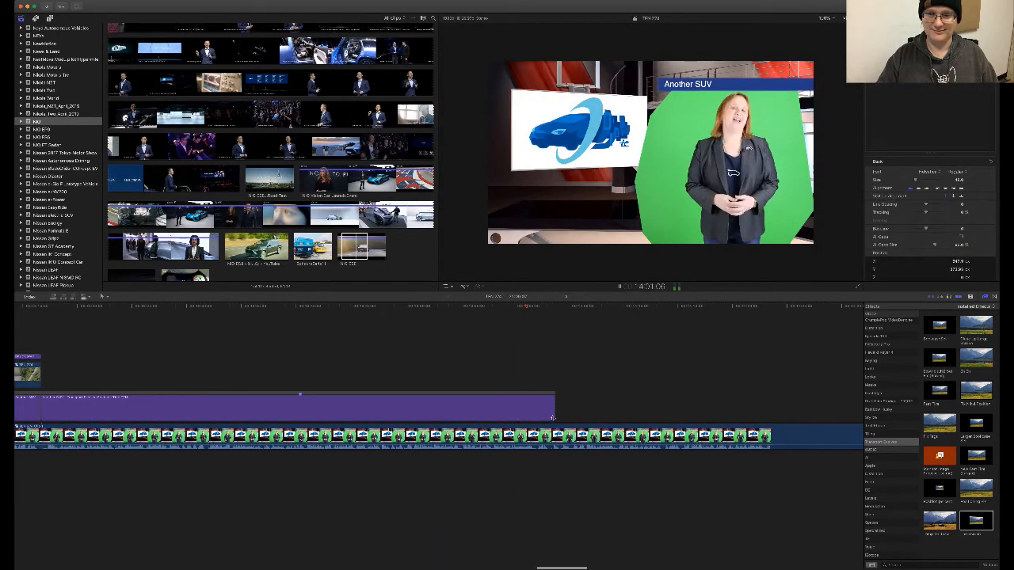
pyautogui.moveTo(552, 417)
pyautogui.mouseDown()
pyautogui.moveTo(561, 417)
pyautogui.moveTo(550, 417)
pyautogui.mouseUp()
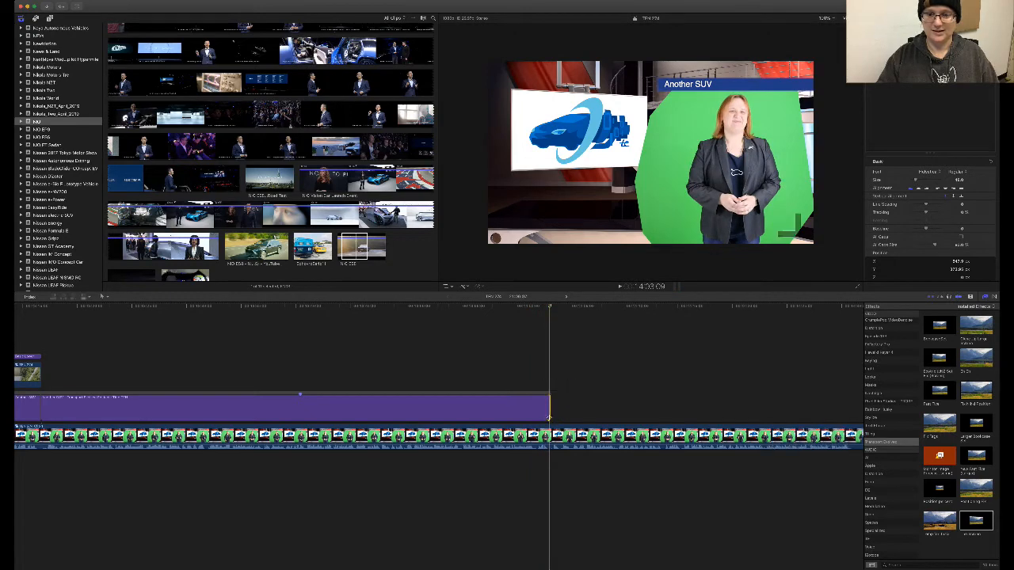
# - Look through the first B-roll library's event list for footage to illustrate the new story segment
pyautogui.scroll(-10, 69, 243)
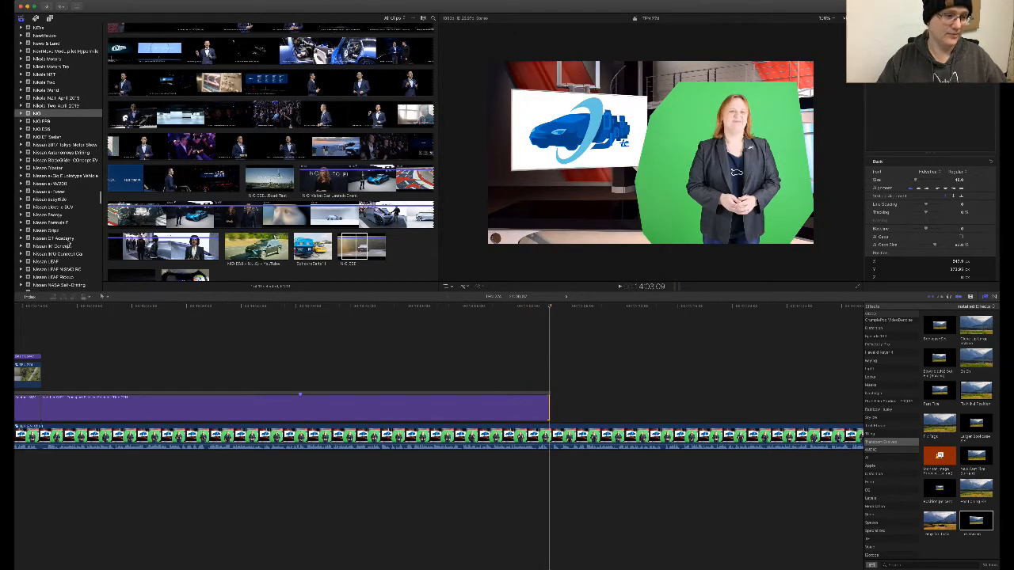
pyautogui.scroll(-10, 69, 243)
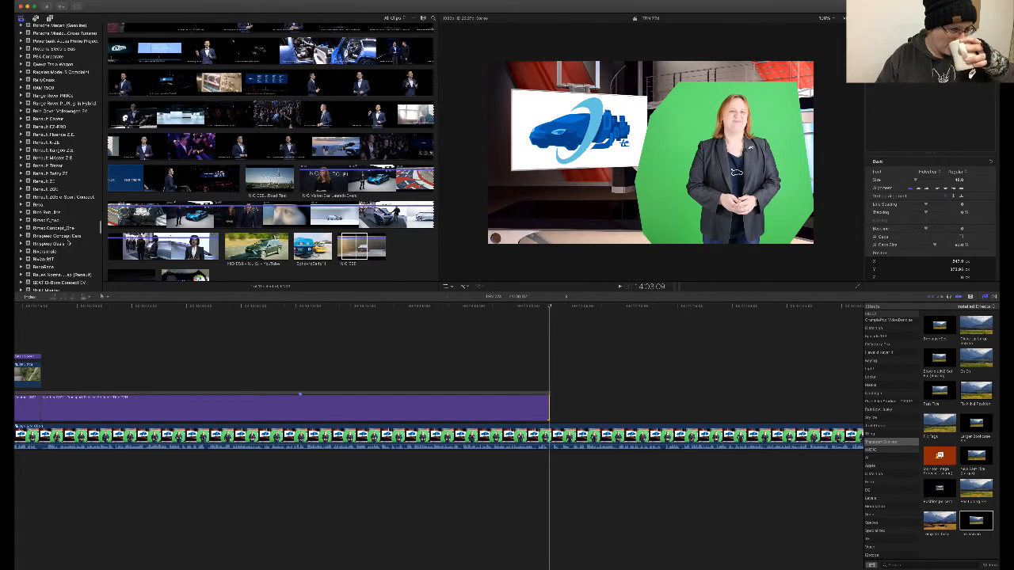
pyautogui.scroll(-10, 68, 243)
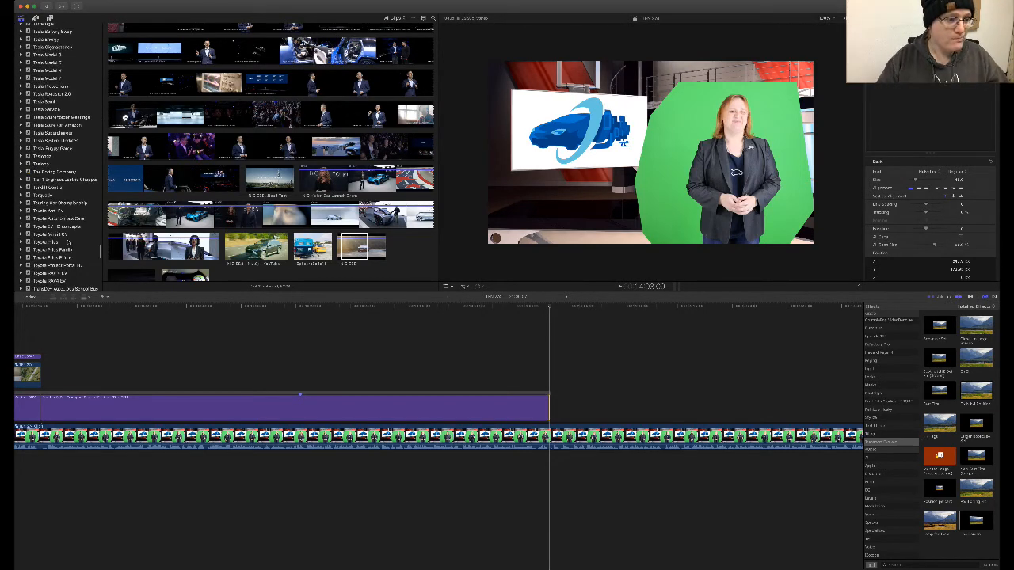
pyautogui.scroll(15, 69, 250)
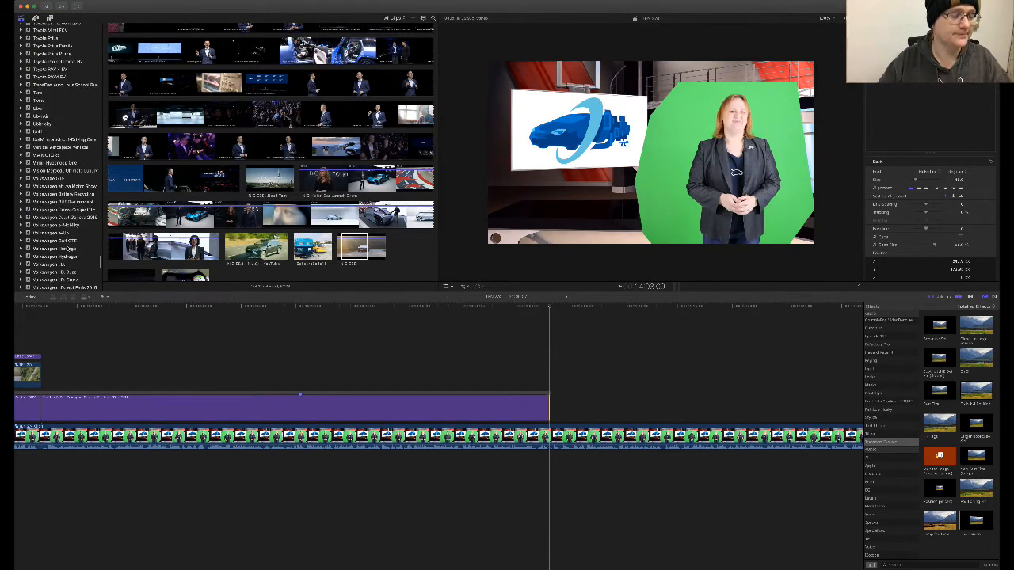
pyautogui.scroll(15, 68, 249)
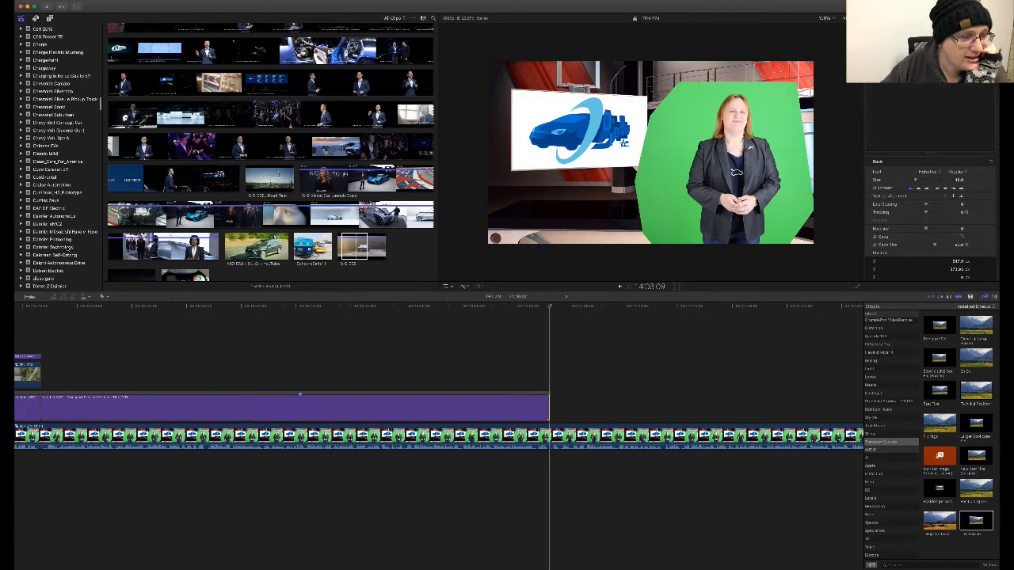
pyautogui.scroll(10, 64, 158)
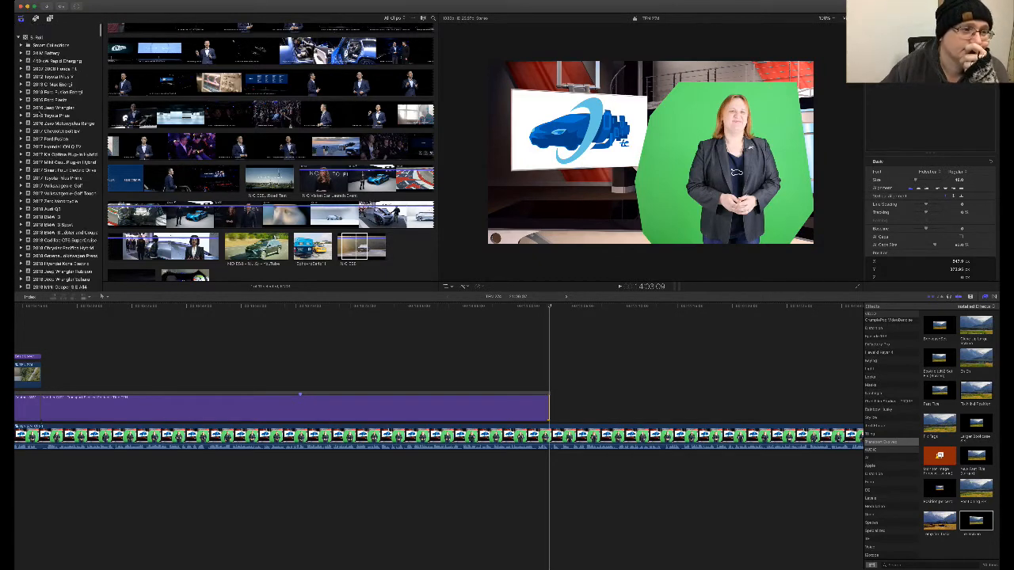
# - Collapse the B-Roll library and open the Kreisel electric Hummer event in the Refreshed B-Roll library to preview its footage
pyautogui.click(19, 28)
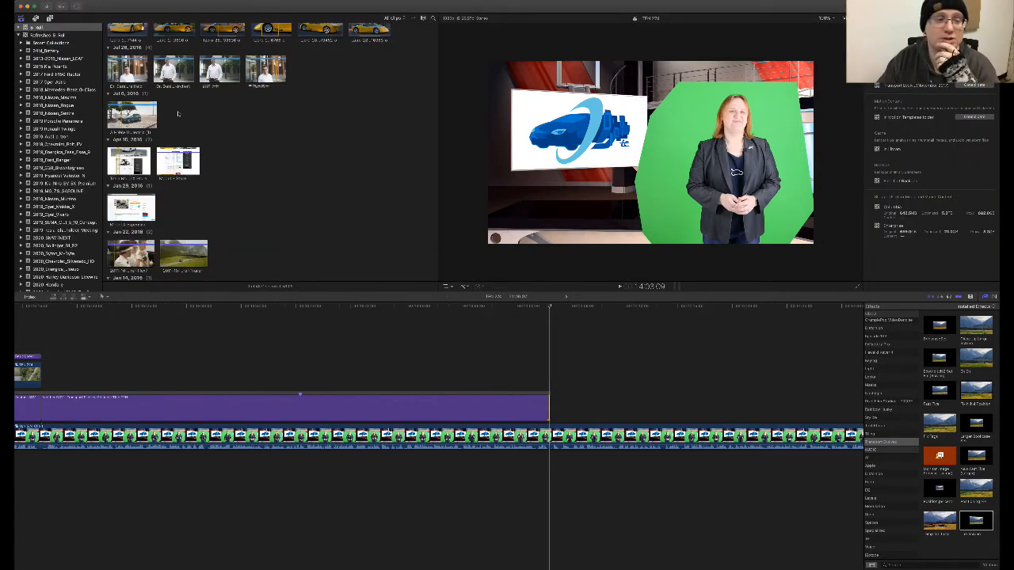
pyautogui.scroll(-10, 67, 166)
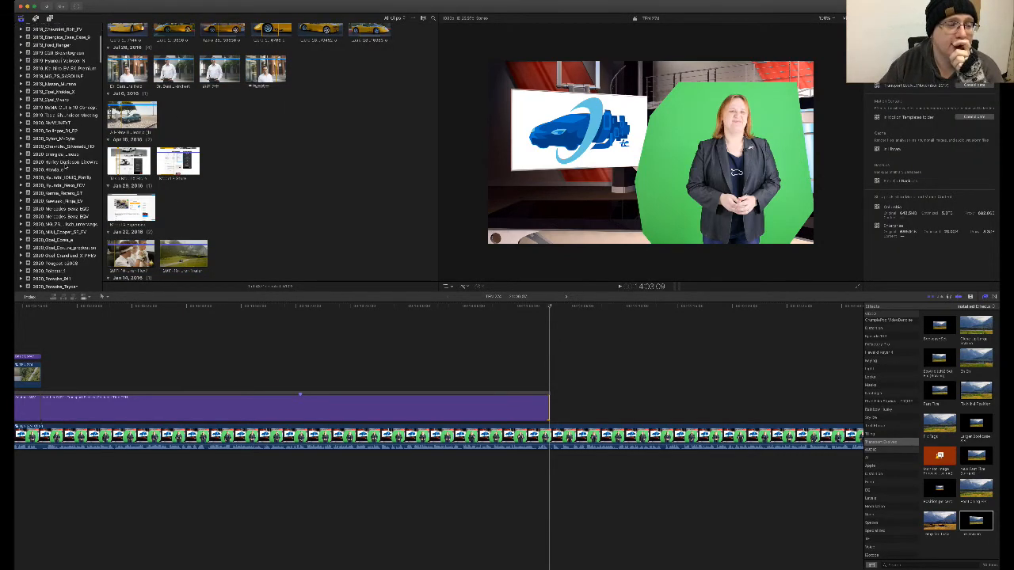
pyautogui.scroll(-10, 67, 164)
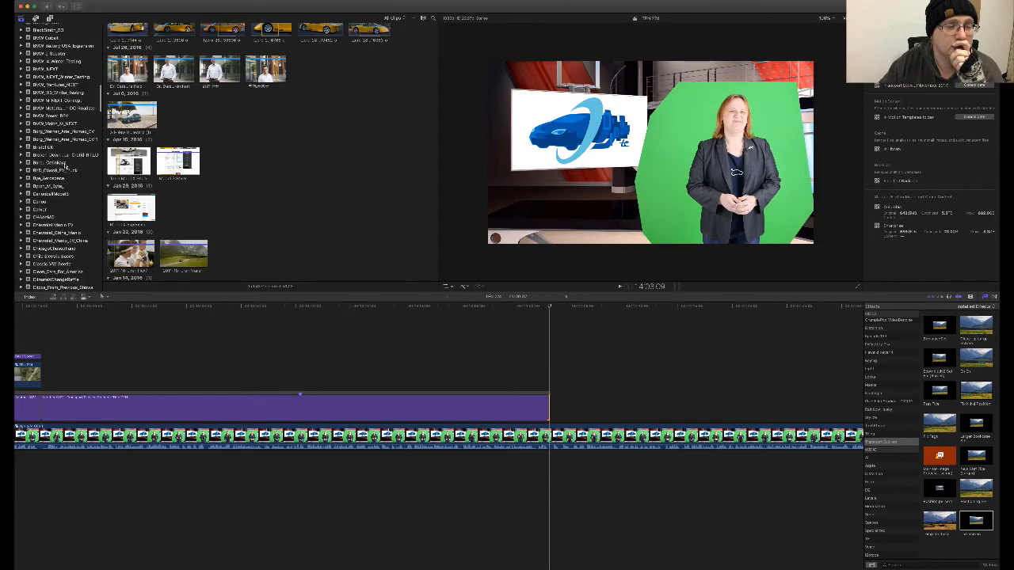
pyautogui.scroll(-5, 64, 163)
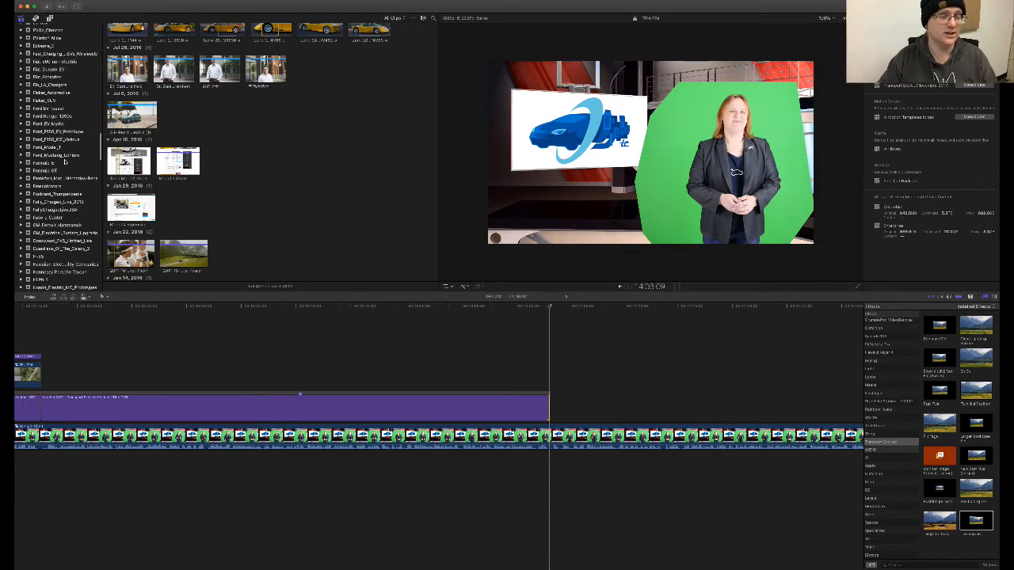
pyautogui.scroll(6, 64, 162)
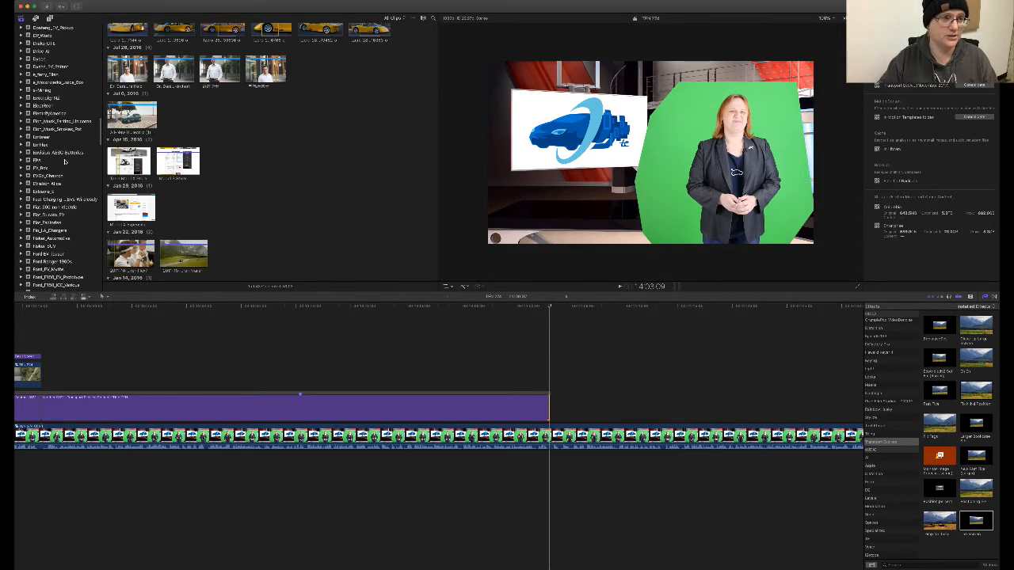
pyautogui.scroll(-10, 64, 162)
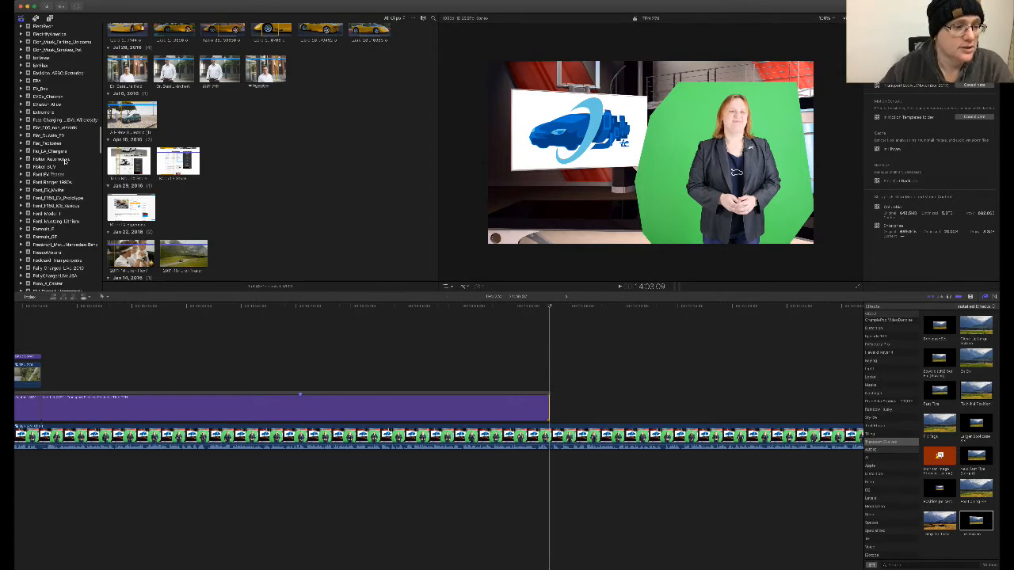
pyautogui.scroll(-7, 65, 161)
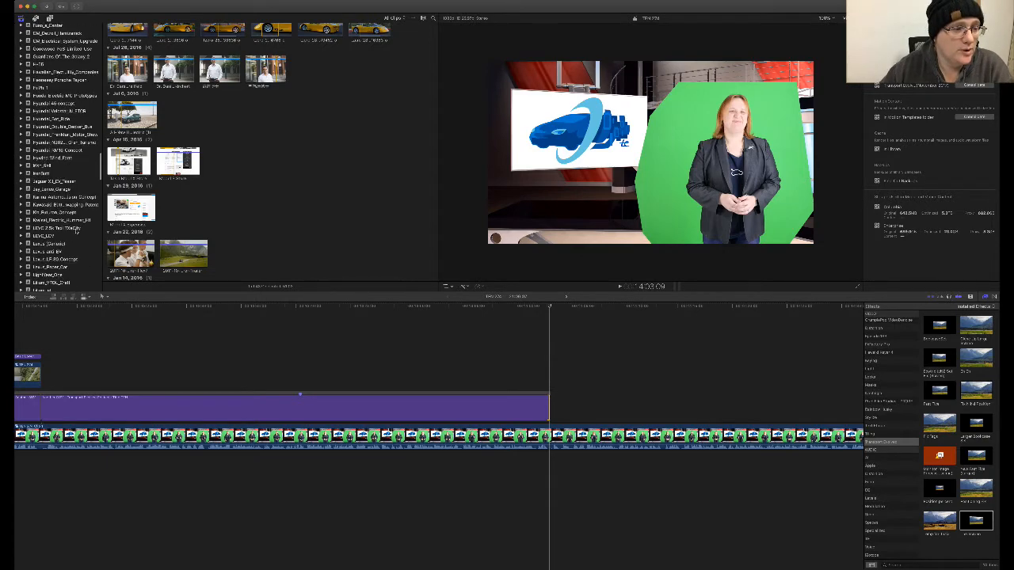
pyautogui.click(79, 217)
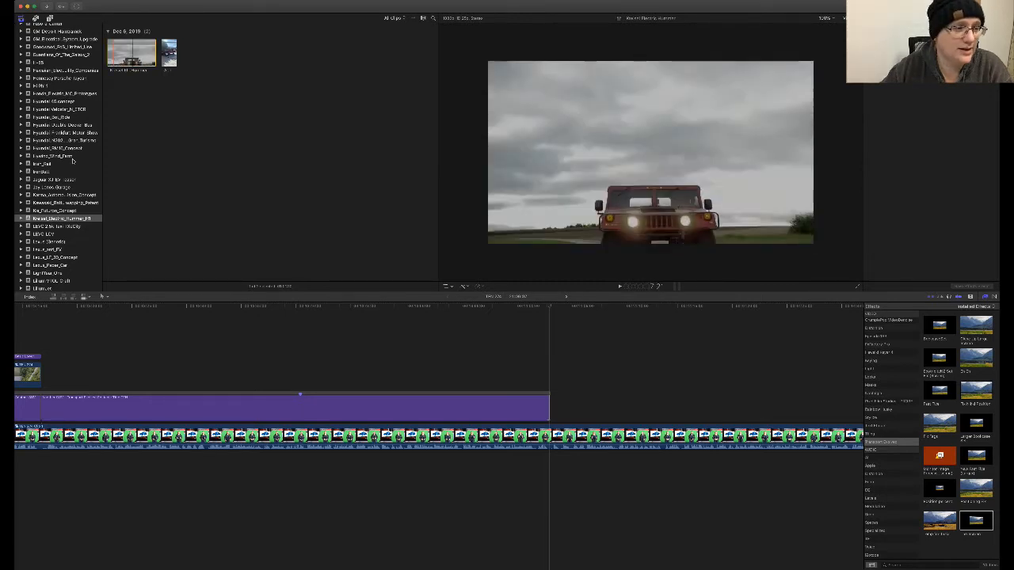
# - Collapse the Refreshed B-Roll library and open the Kreisel Electric Vehicles event in the next library
pyautogui.scroll(10, 73, 187)
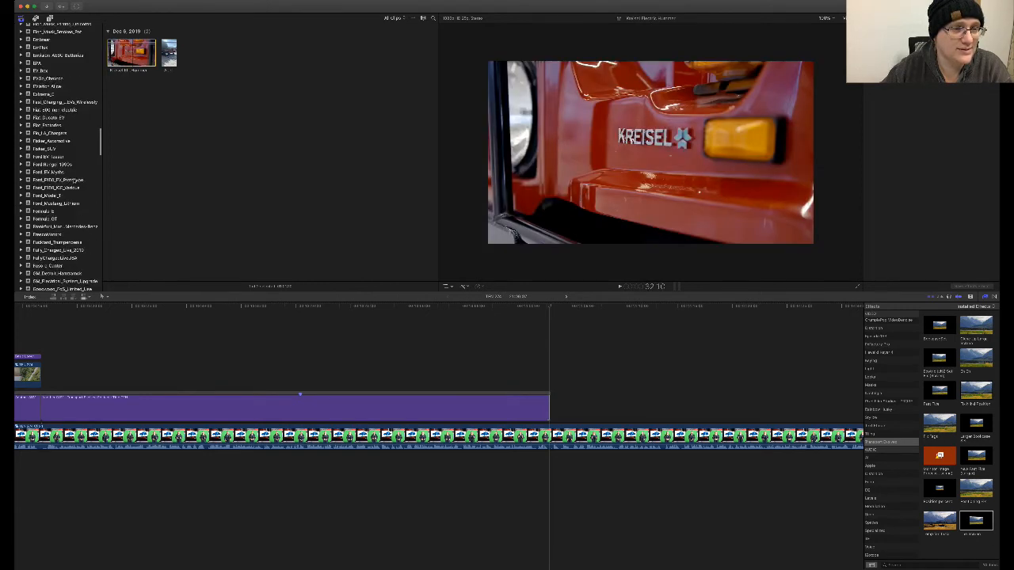
pyautogui.scroll(15, 55, 159)
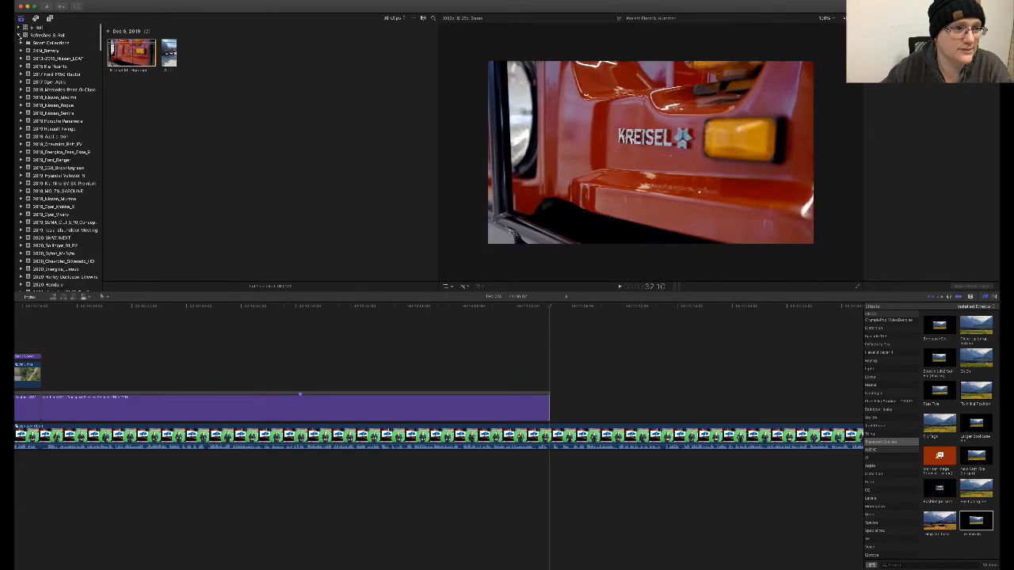
pyautogui.click(19, 35)
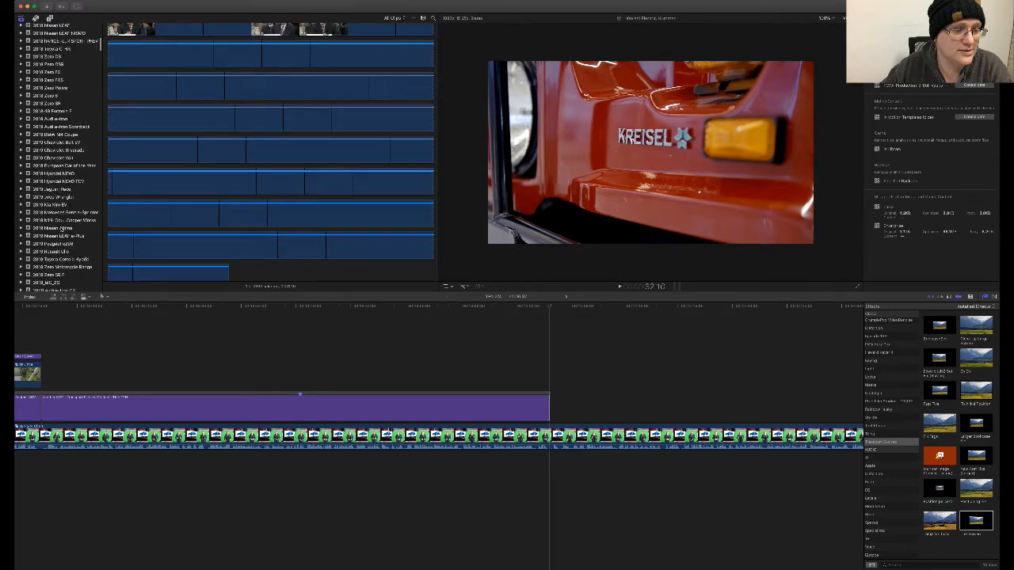
pyautogui.scroll(-10, 59, 218)
pyautogui.scroll(-10, 60, 218)
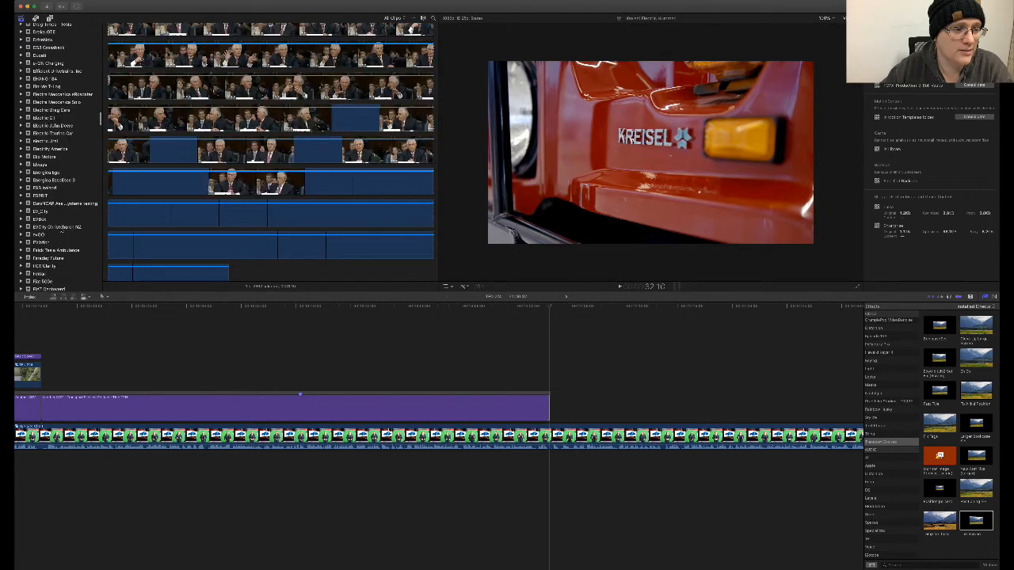
pyautogui.scroll(-10, 59, 229)
pyautogui.scroll(-10, 61, 228)
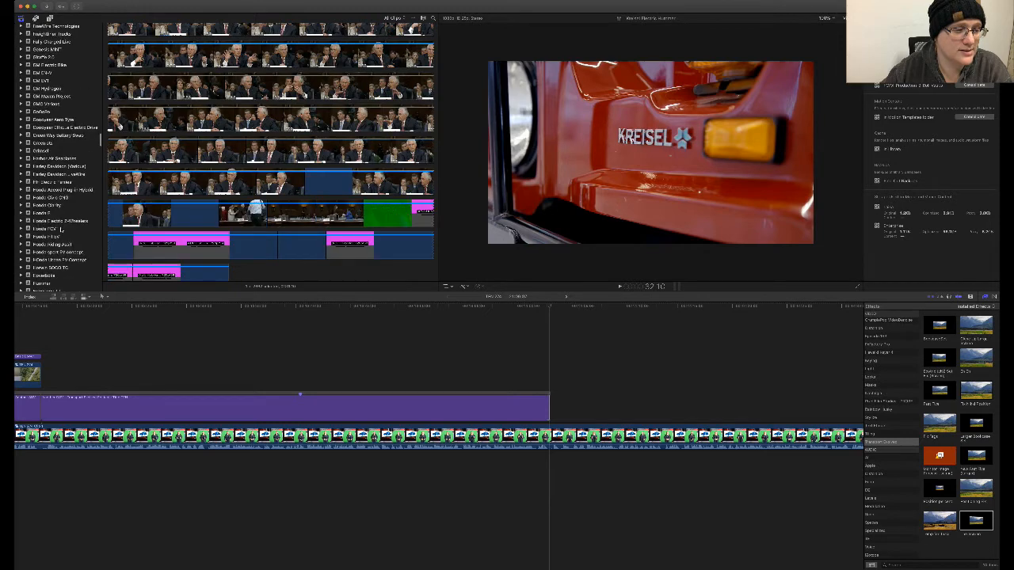
pyautogui.scroll(-10, 61, 231)
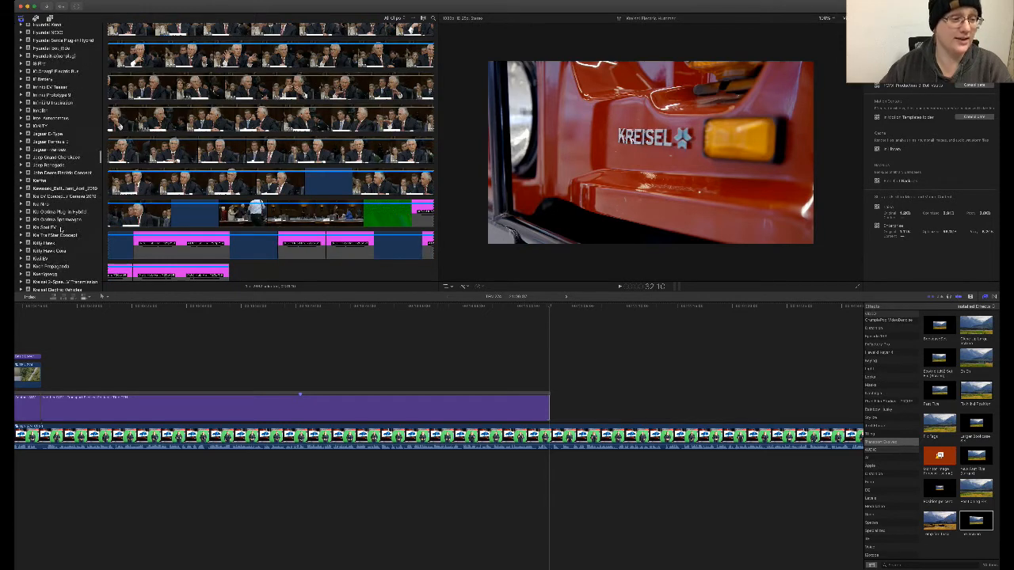
pyautogui.scroll(-3, 66, 234)
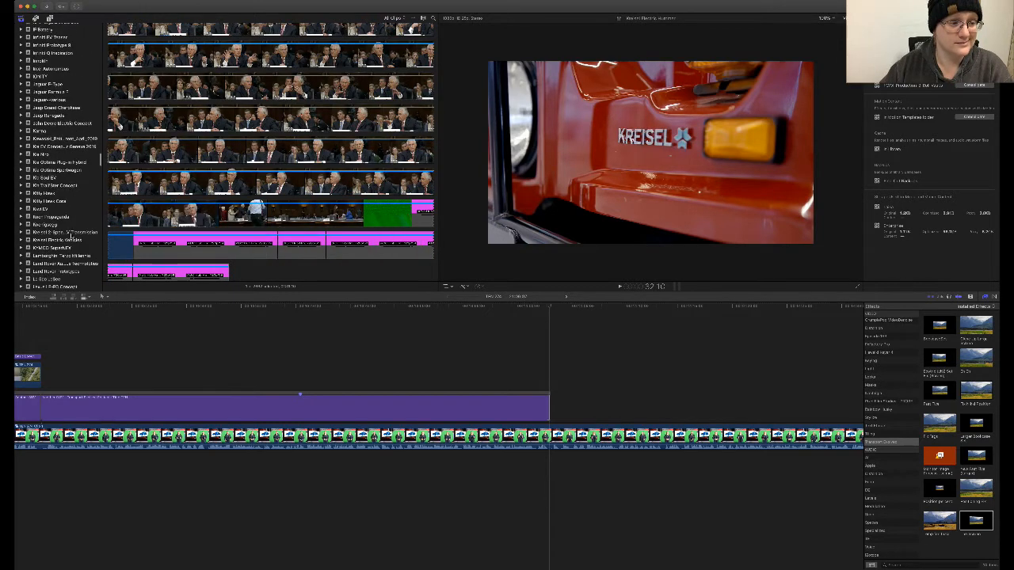
pyautogui.click(77, 241)
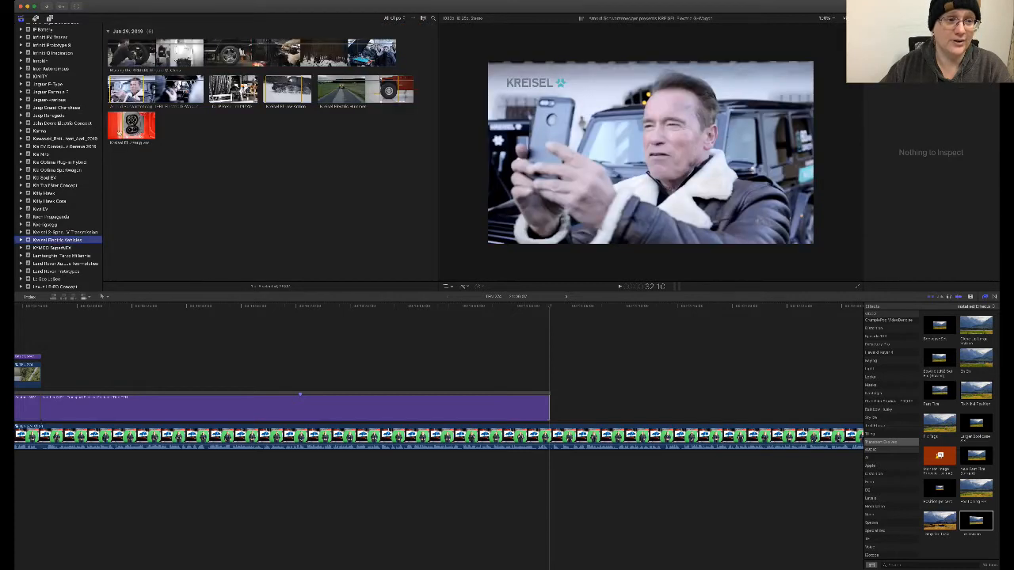
# - Add the Arnold Schwarzenegger Kreisel clip to the timeline above the pasted headline title and trim off its opening footage
pyautogui.click(143, 90)
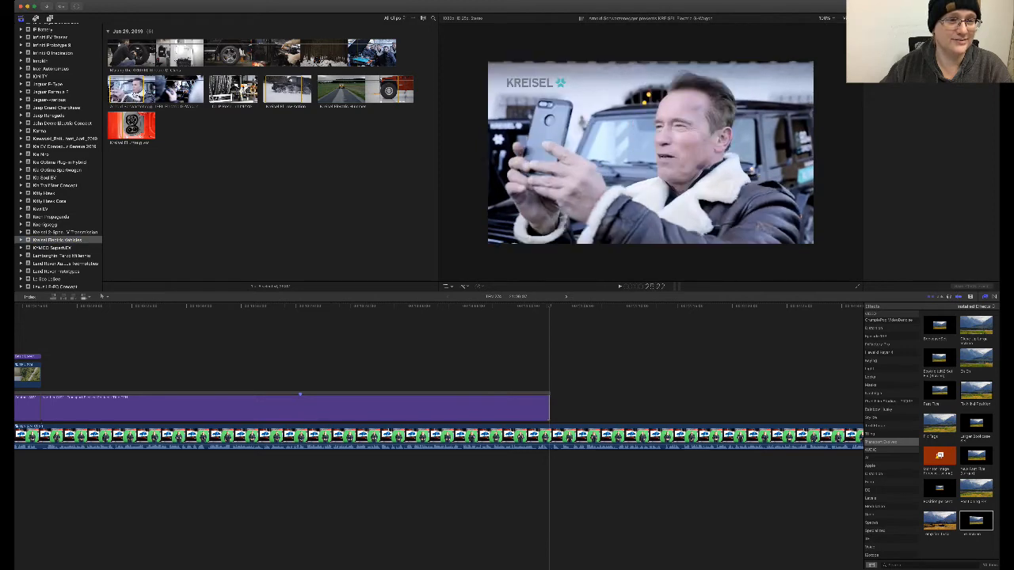
pyautogui.moveTo(83, 338); pyautogui.dragTo(304, 458)
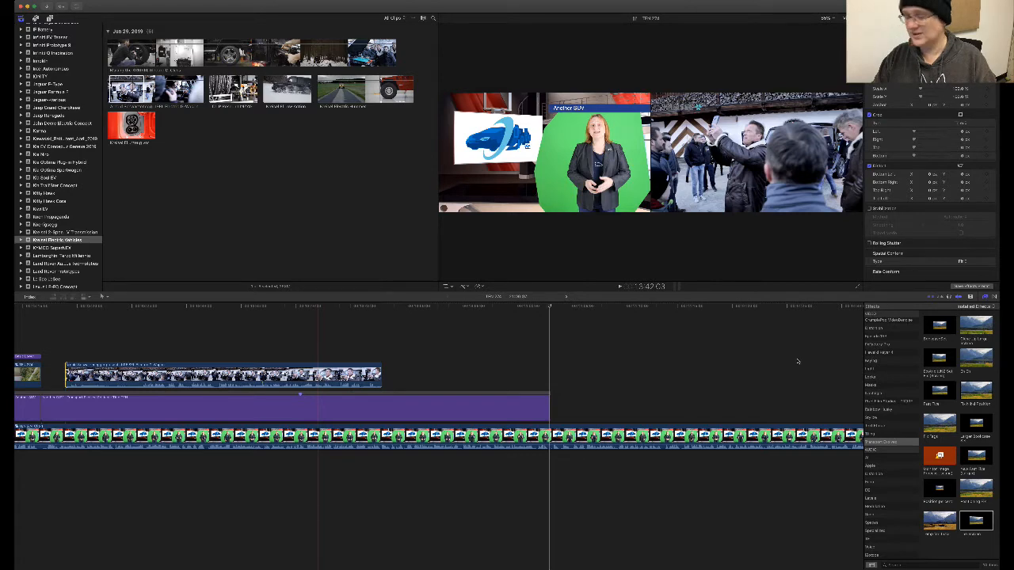
pyautogui.moveTo(66, 376); pyautogui.dragTo(350, 375)
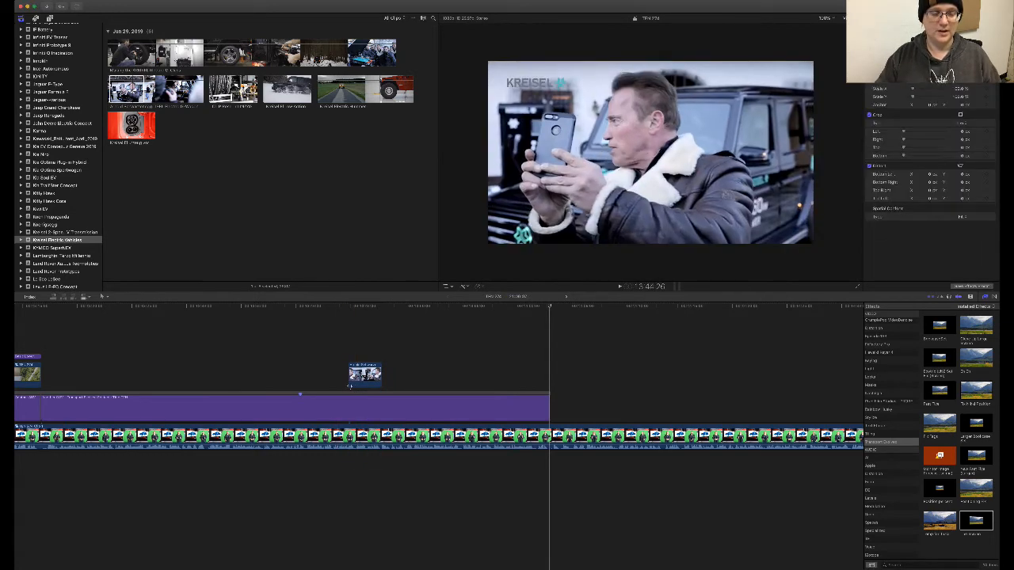
pyautogui.moveTo(349, 377); pyautogui.dragTo(166, 377)
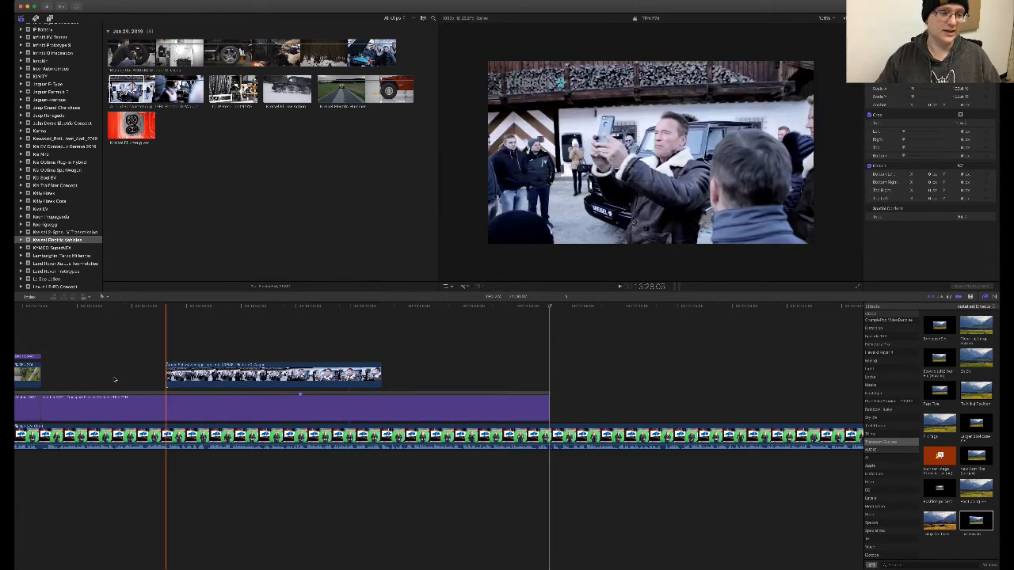
# - Move the trimmed Kreisel clip earlier so that it starts flush with the end of the NIO clip
pyautogui.moveTo(249, 374); pyautogui.dragTo(148, 374)
pyautogui.hscroll(-10, 408, 324)
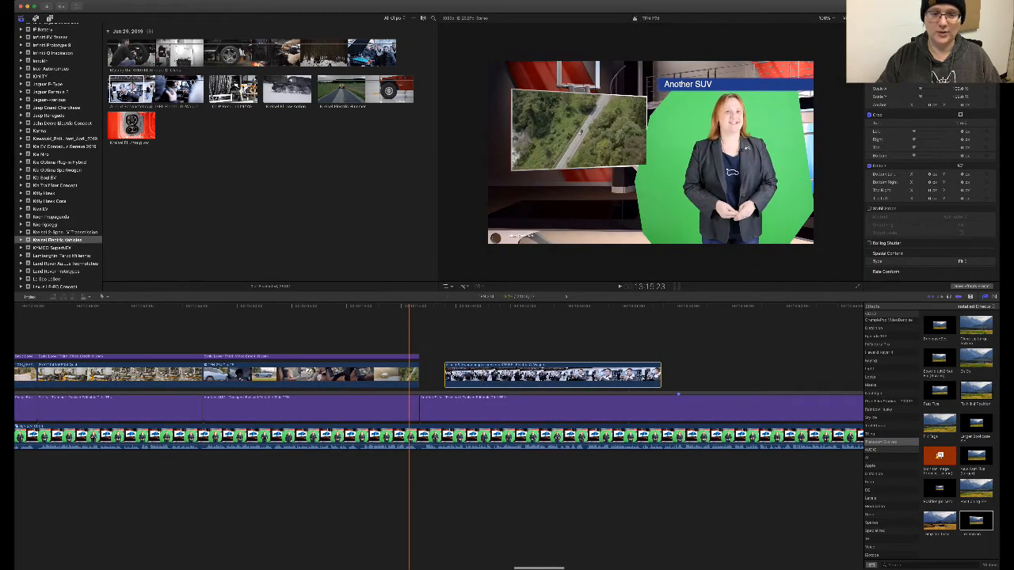
pyautogui.moveTo(499, 374); pyautogui.dragTo(474, 374)
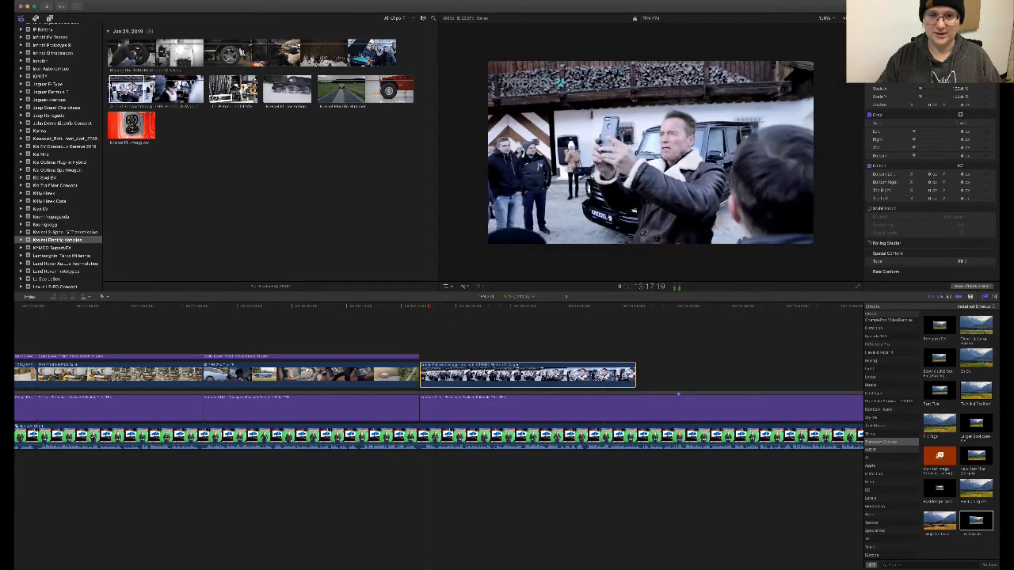
# - Review the Kreisel clip against the narration and trim its end back to the playhead at 13:31:20
pyautogui.hscroll(2, 473, 373)
pyautogui.hscroll(1, 602, 387)
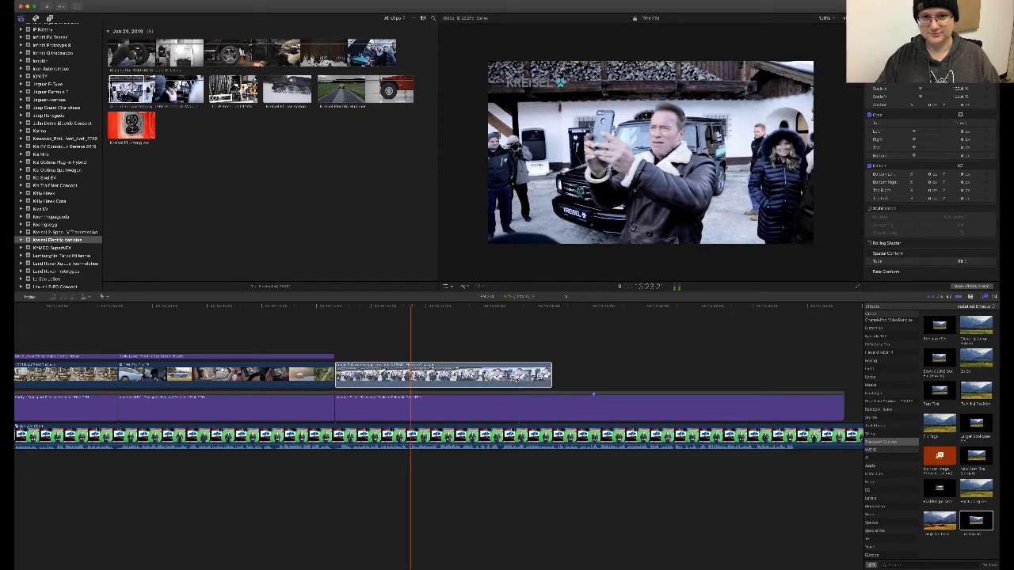
pyautogui.hscroll(2, 409, 324)
pyautogui.hscroll(1, 408, 324)
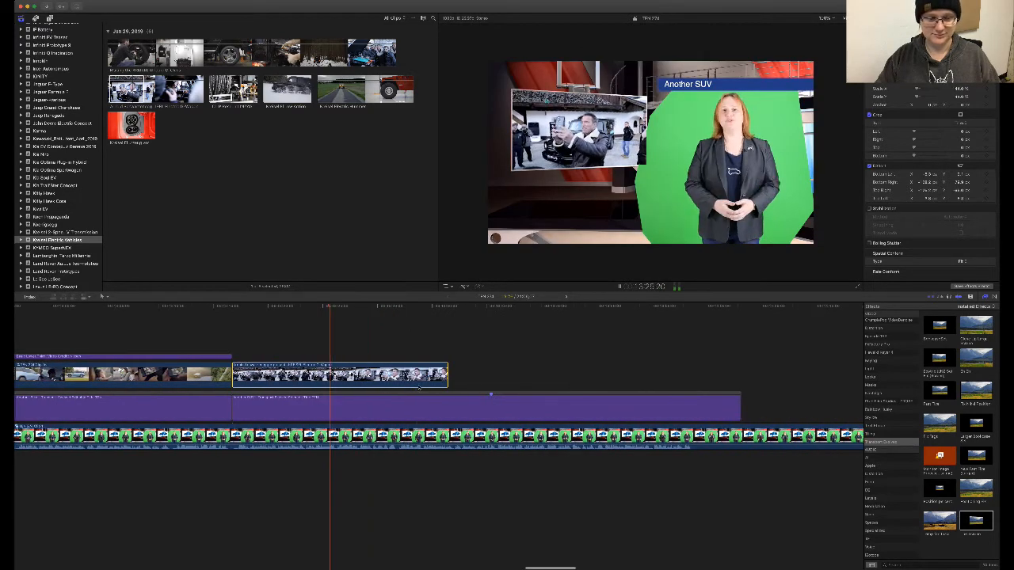
pyautogui.hscroll(-1, 376, 320)
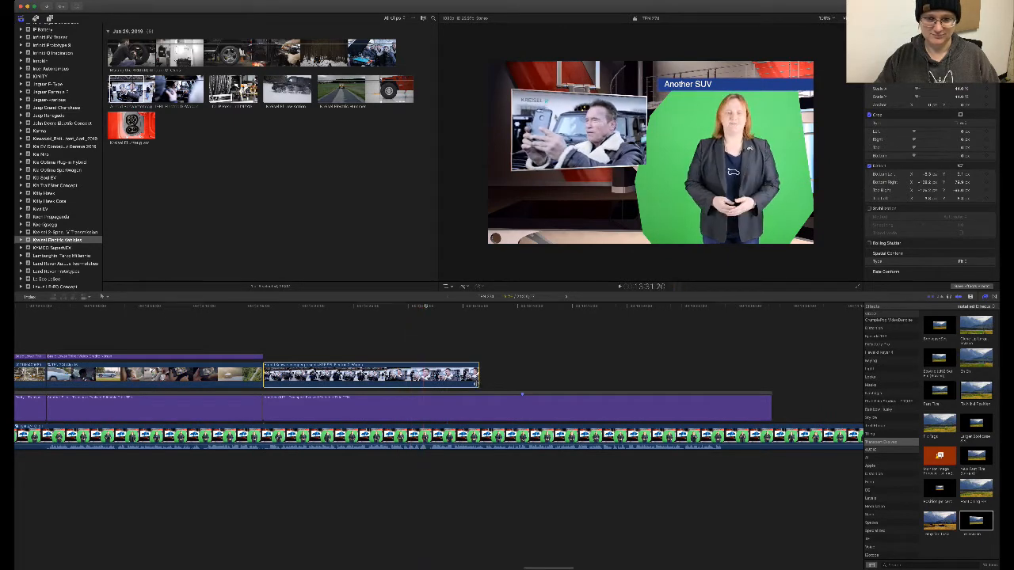
pyautogui.moveTo(478, 384); pyautogui.dragTo(425, 383)
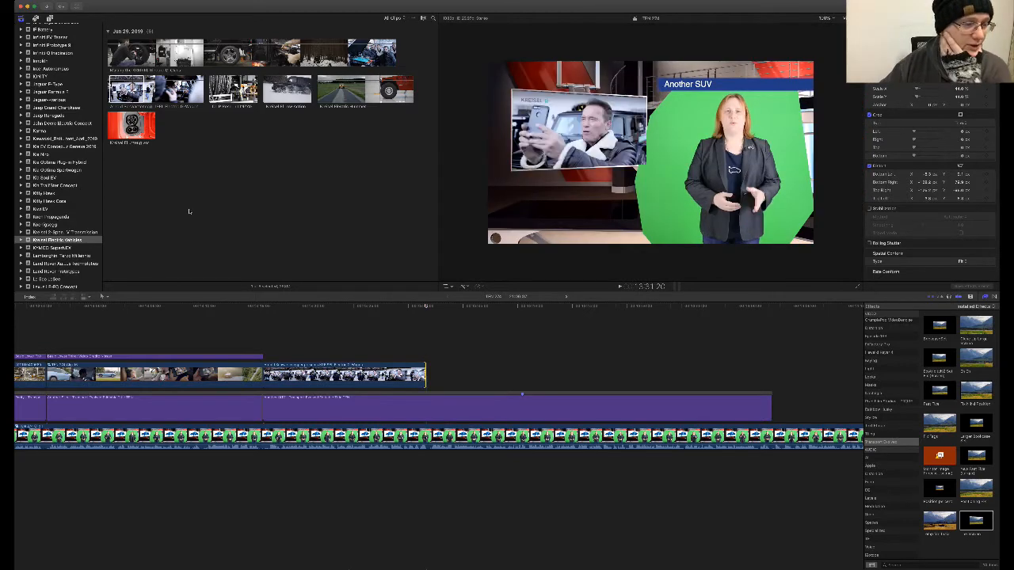
# - Collapse the B-Roll library and open the Various B-Roll Videoblocks event in the Refreshed B-Roll library
pyautogui.scroll(8, 86, 180)
pyautogui.scroll(10, 85, 181)
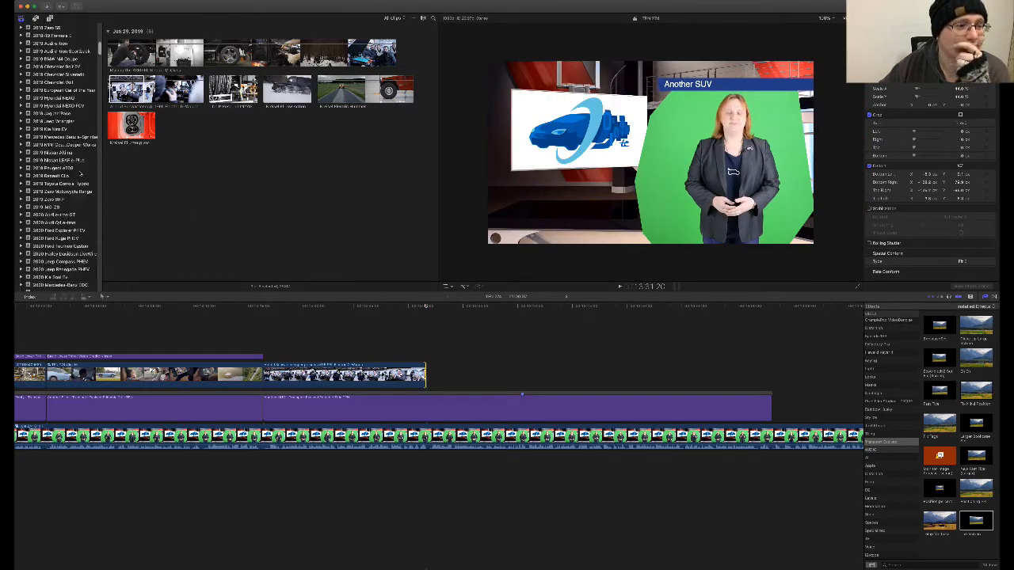
pyautogui.scroll(-20, 83, 172)
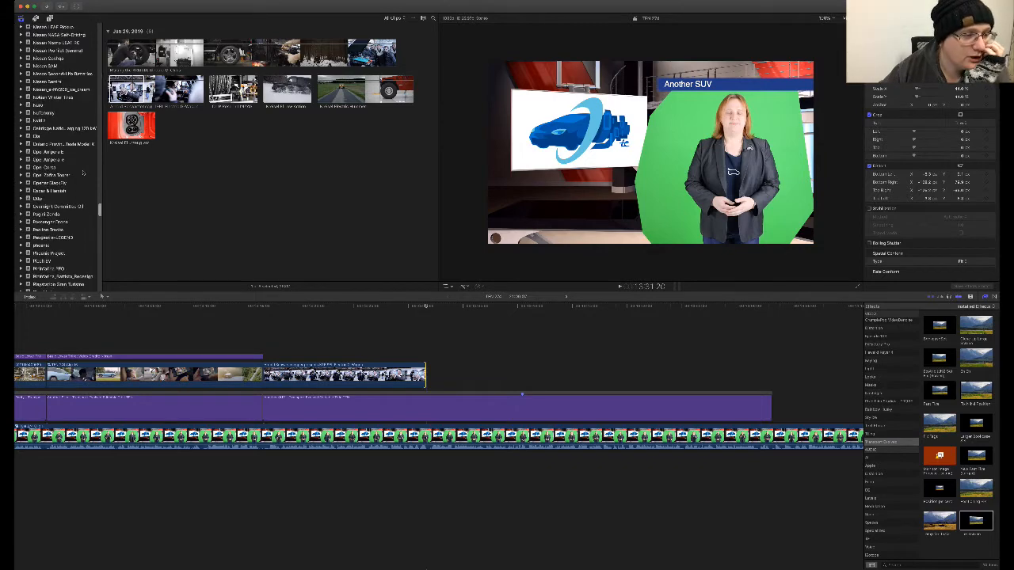
pyautogui.scroll(-10, 83, 172)
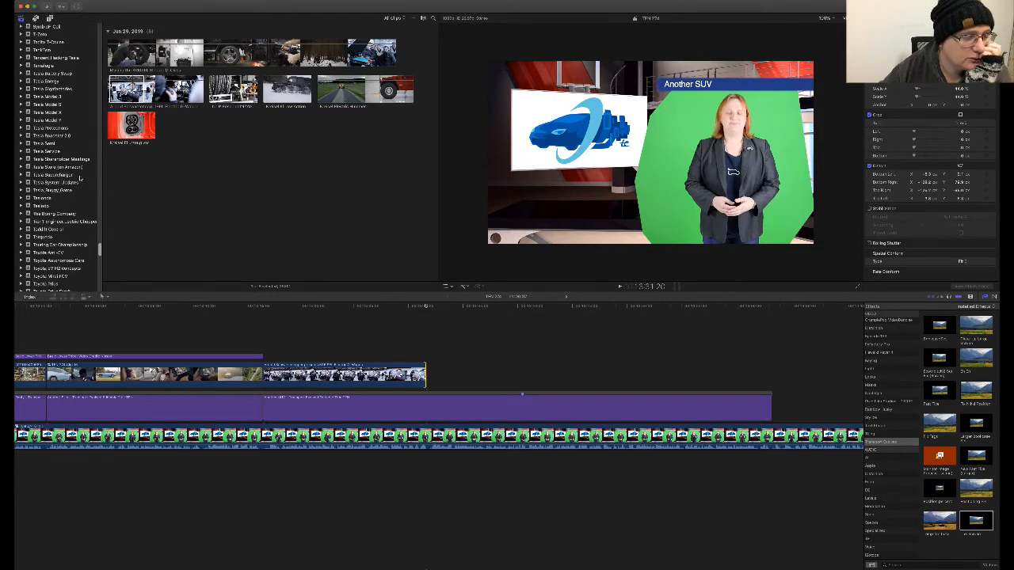
pyautogui.scroll(10, 79, 180)
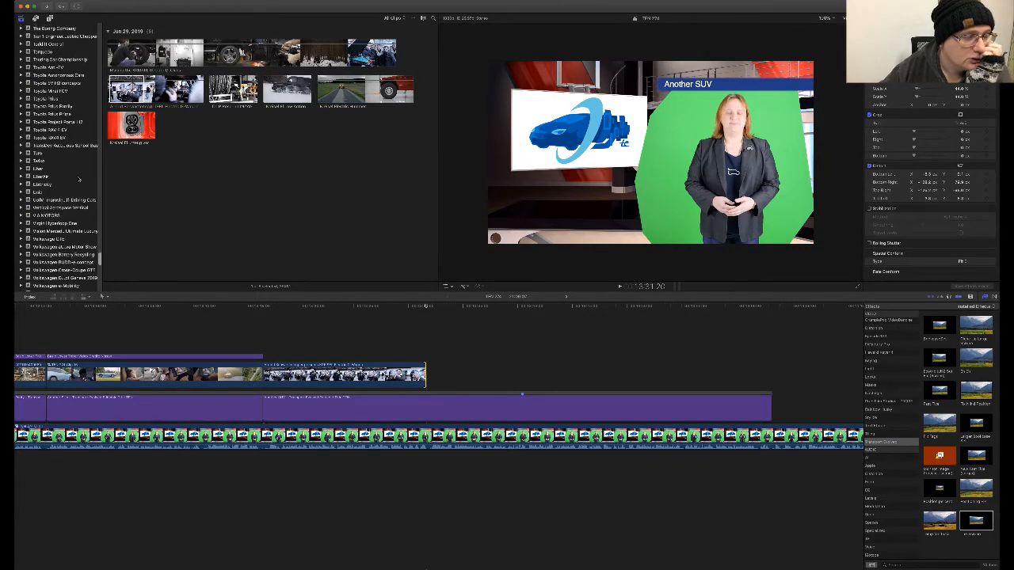
pyautogui.scroll(20, 80, 180)
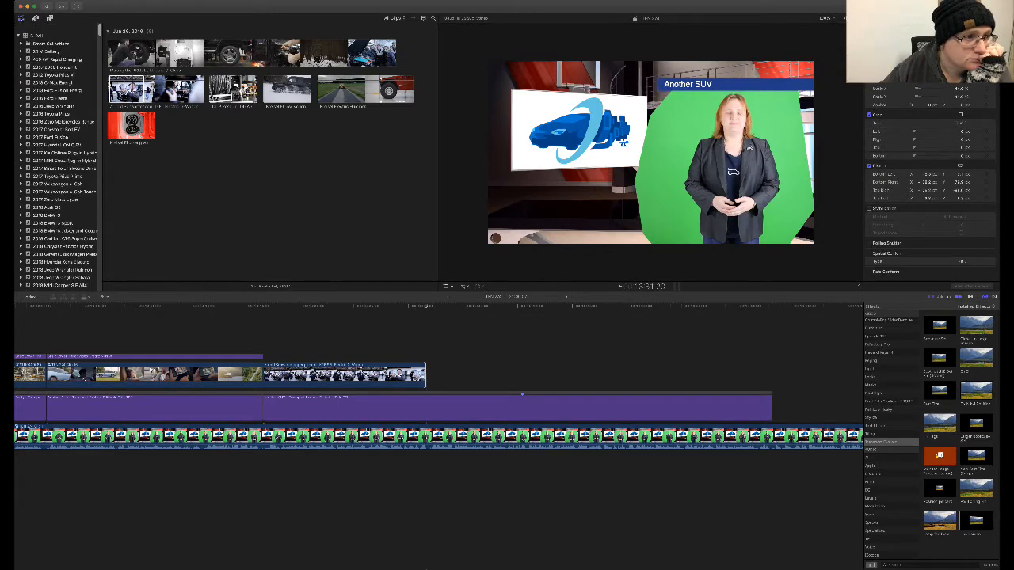
pyautogui.click(19, 28)
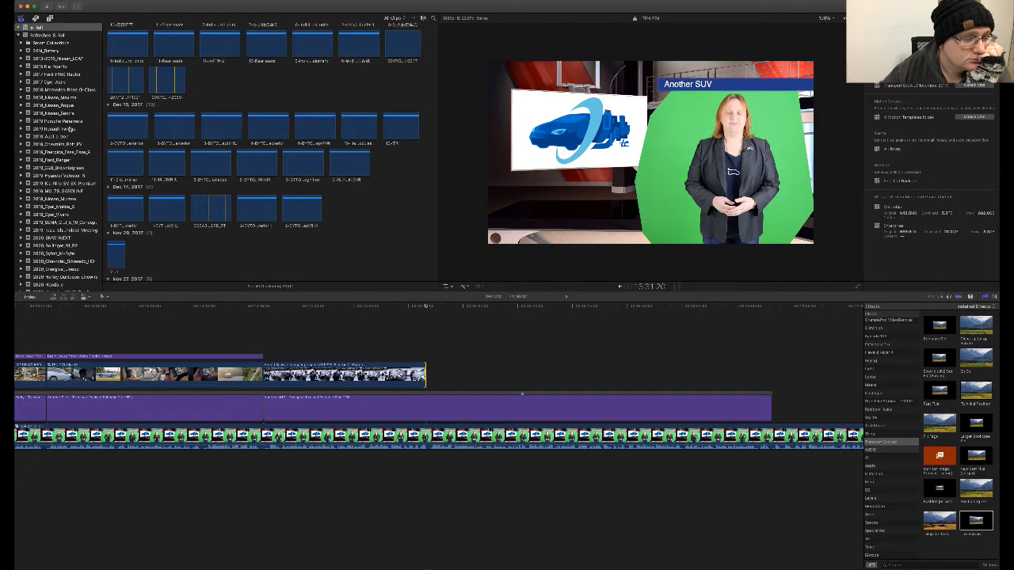
pyautogui.scroll(-20, 68, 129)
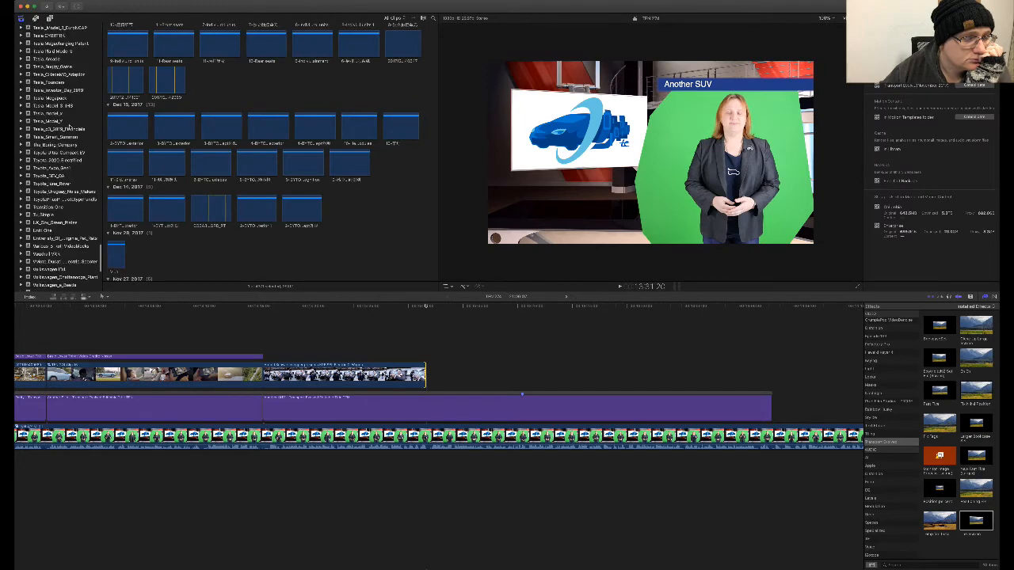
pyautogui.scroll(-10, 70, 126)
pyautogui.scroll(1, 71, 125)
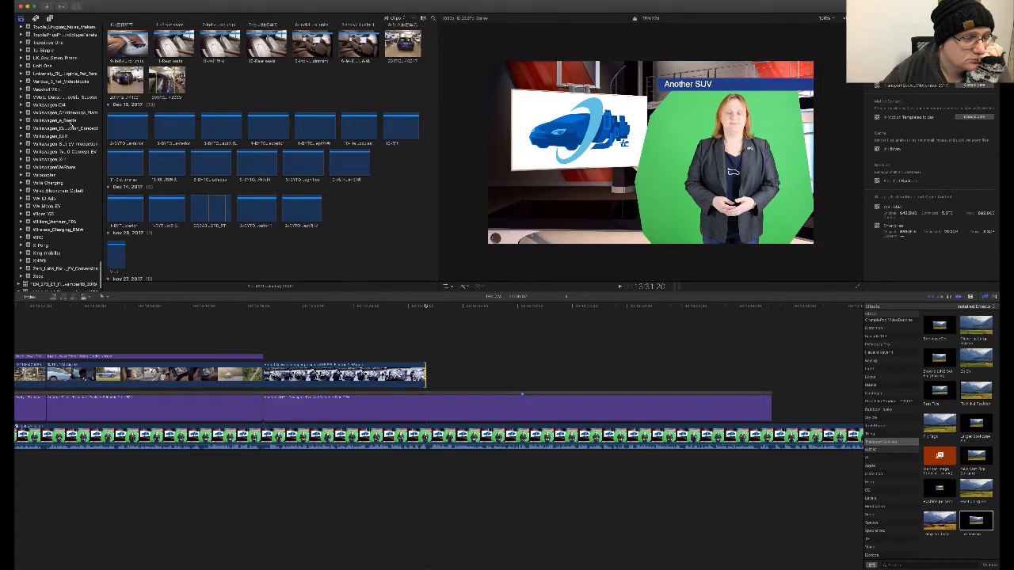
pyautogui.scroll(1, 67, 137)
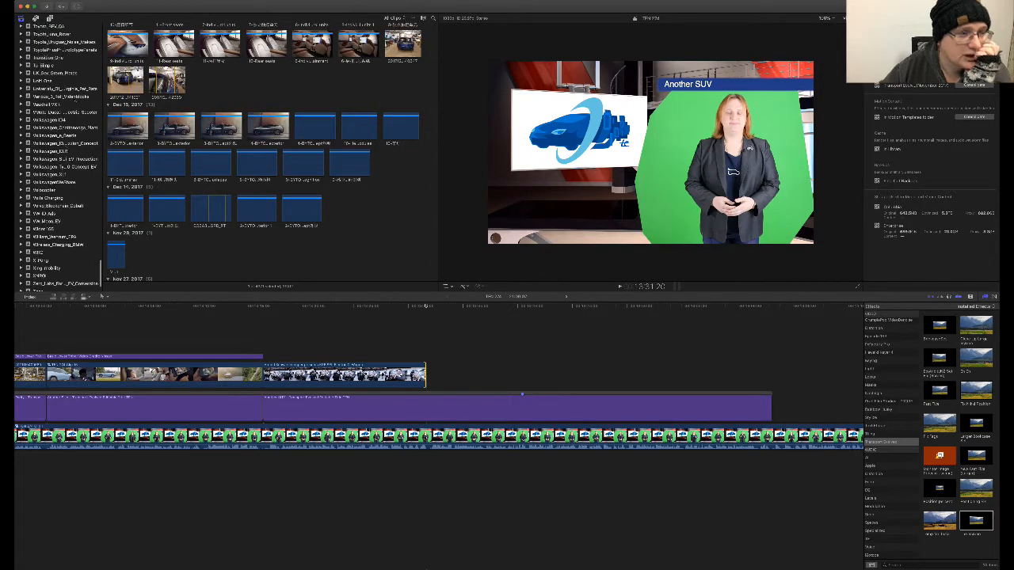
pyautogui.click(60, 95)
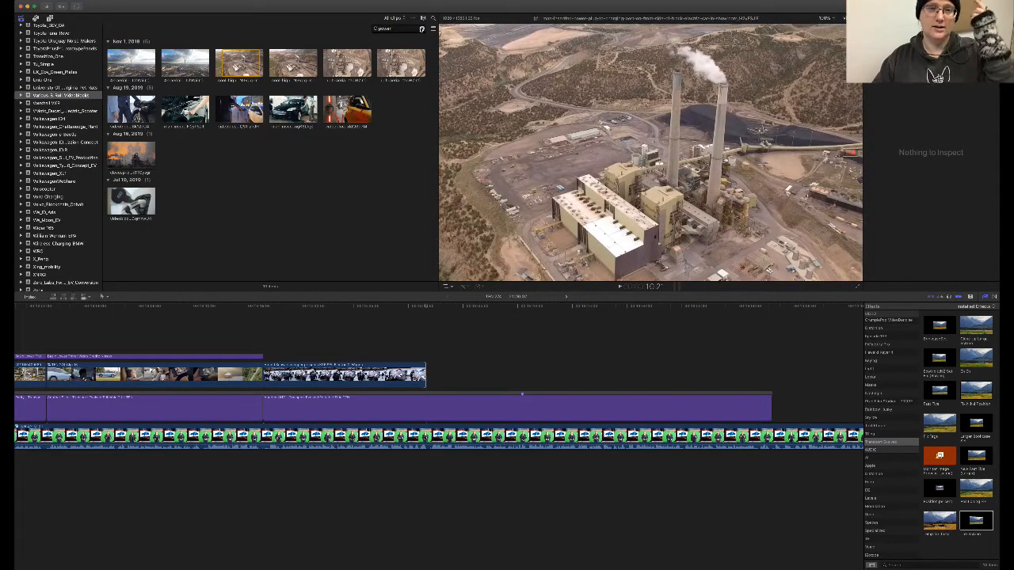
# - Search the event's stock footage for "Climate" and for "Flooding"
pyautogui.click(421, 29)
pyautogui.write('C')
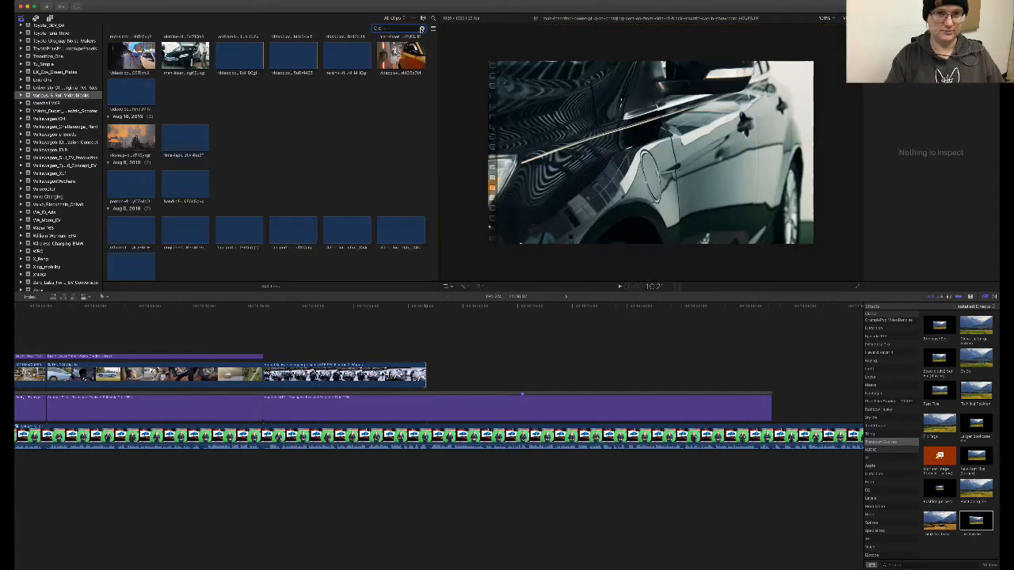
pyautogui.write('limate')
pyautogui.press('super+a')
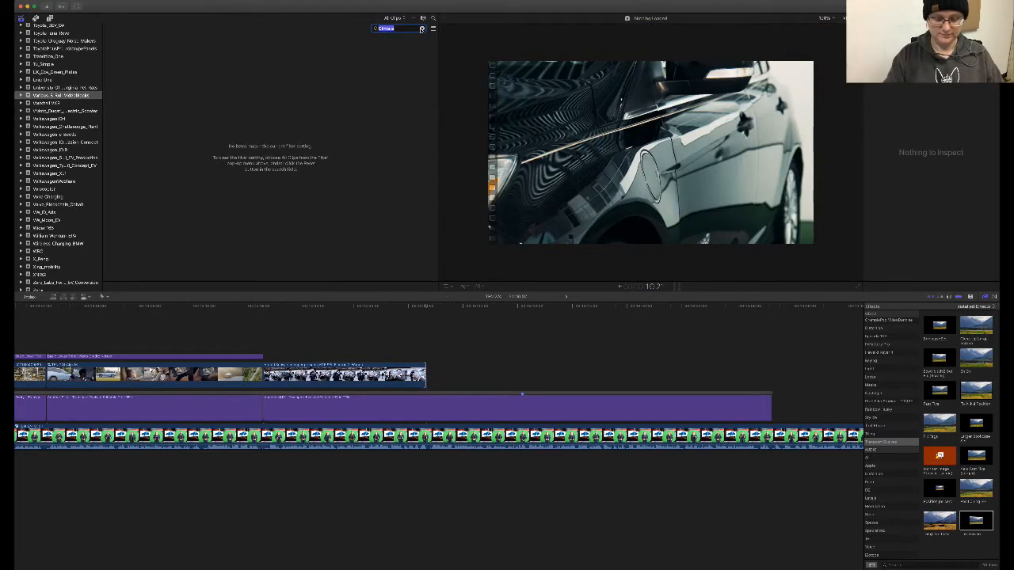
pyautogui.write('Flooding')
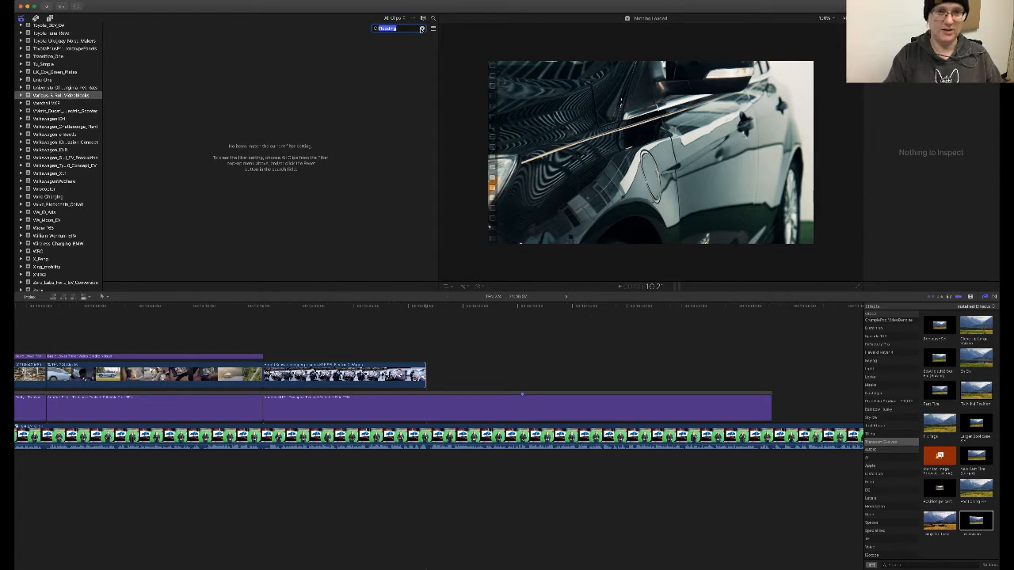
pyautogui.click(421, 28)
pyautogui.write('Flooding')
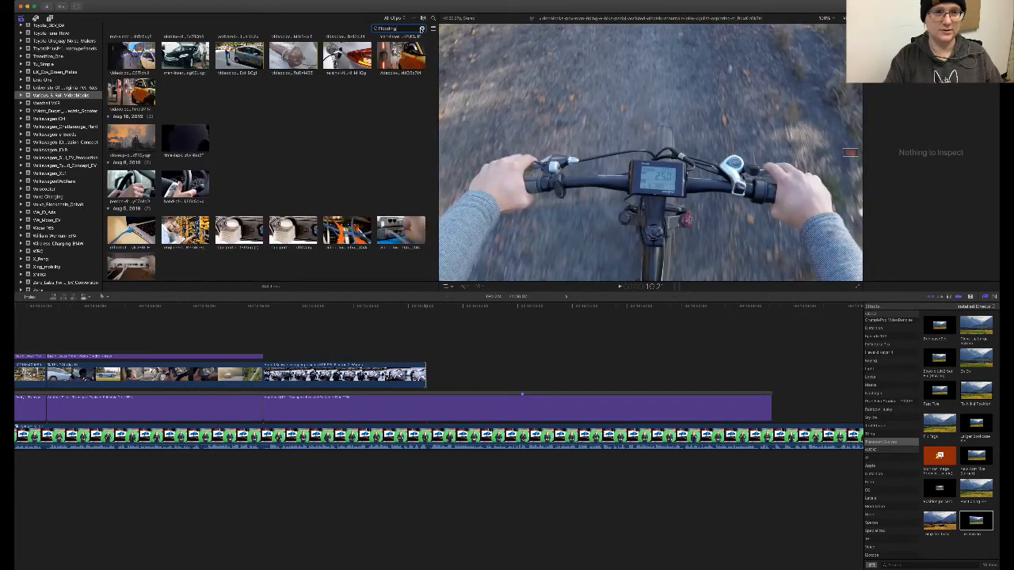
# - Search the stock footage for "Fire" and preview the second burning-embers clip
pyautogui.press('super+a')
pyautogui.write('Fi')
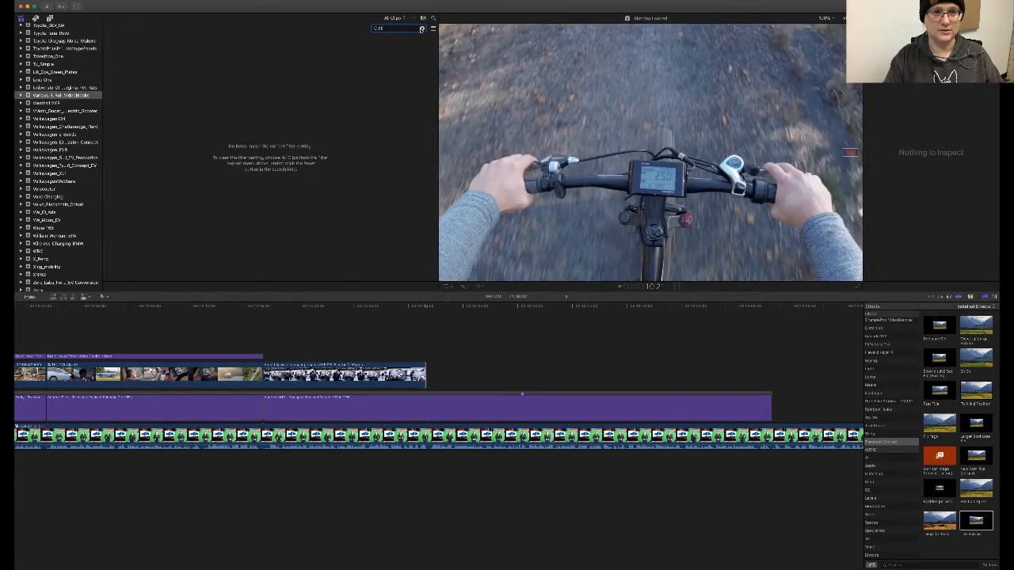
pyautogui.write('r')
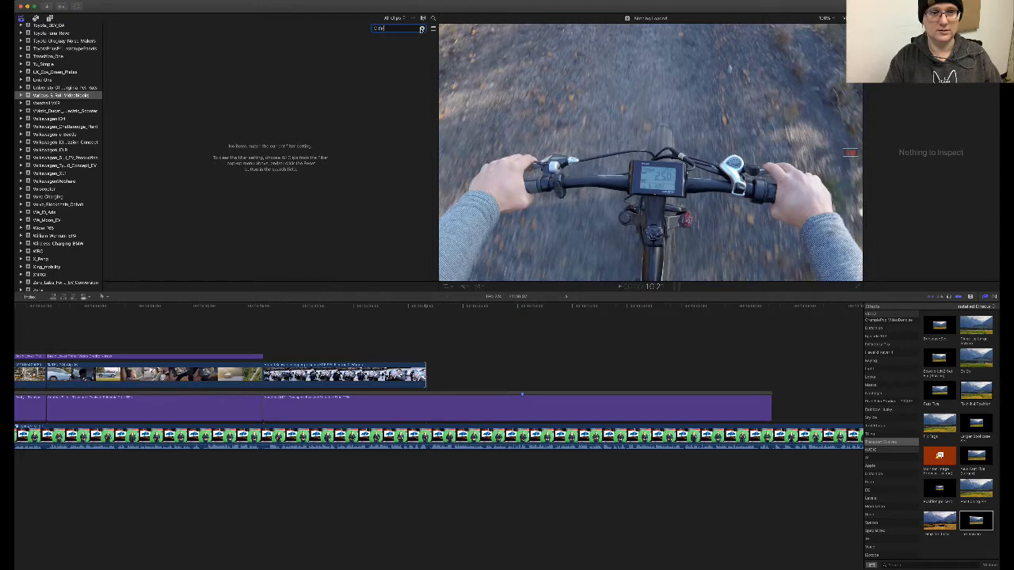
pyautogui.write('e')
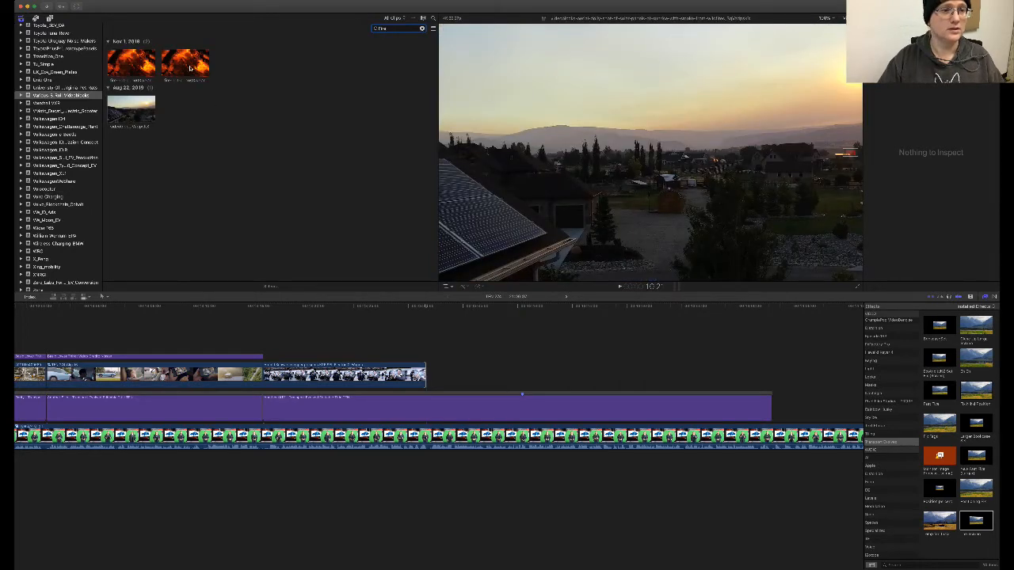
pyautogui.click(186, 67)
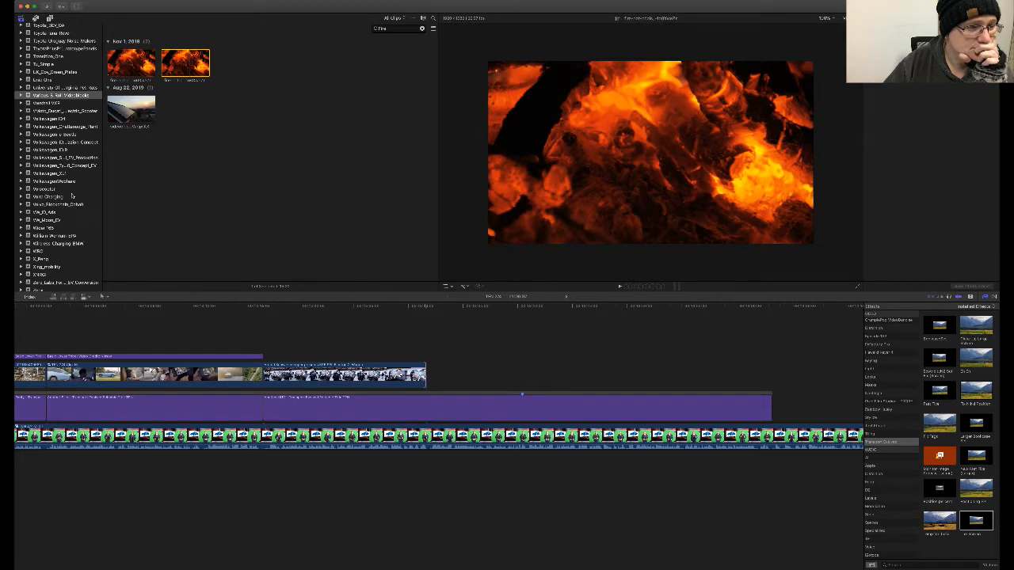
# - Clear the search filter and add the smoking refinery clip dated Aug 16, 2019 to the timeline, flush after the Kreisel clip
pyautogui.scroll(5, 71, 196)
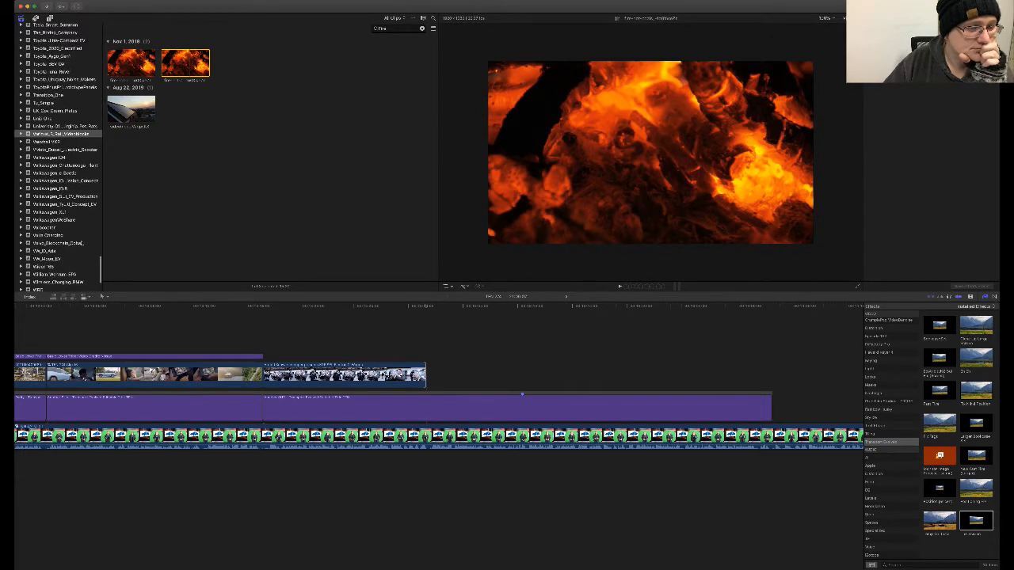
pyautogui.scroll(-1, 83, 240)
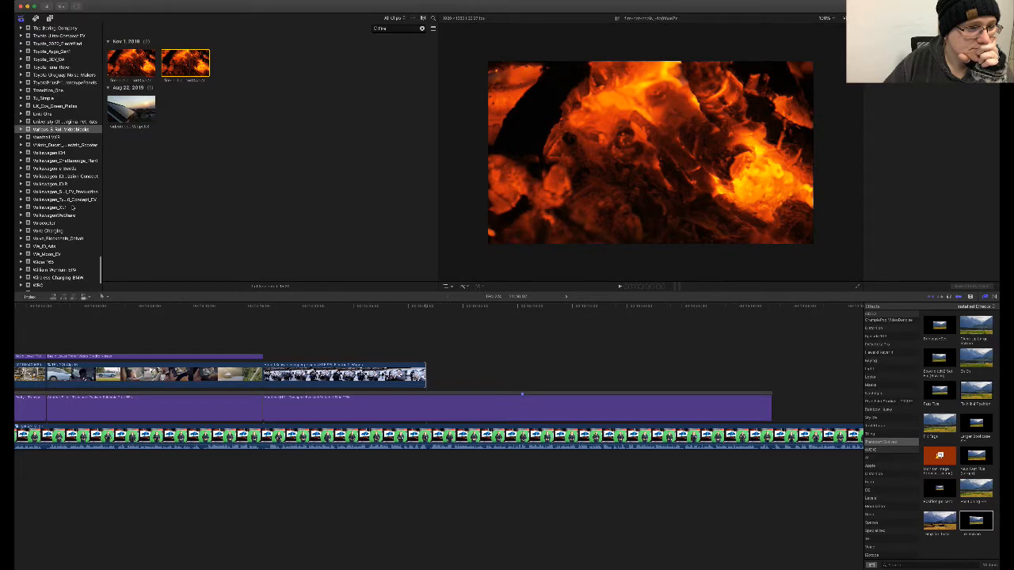
pyautogui.scroll(-8, 57, 159)
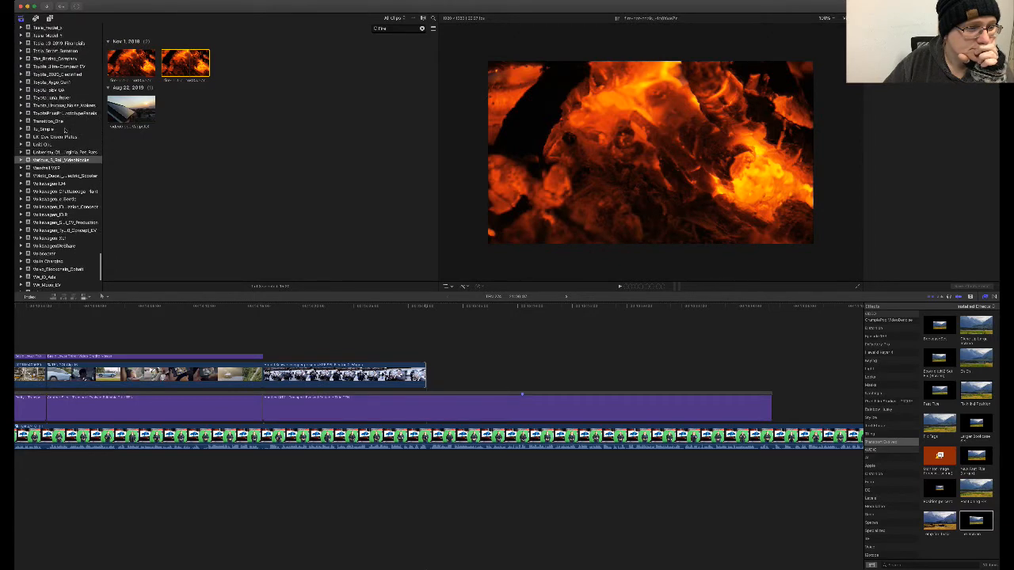
pyautogui.scroll(20, 57, 159)
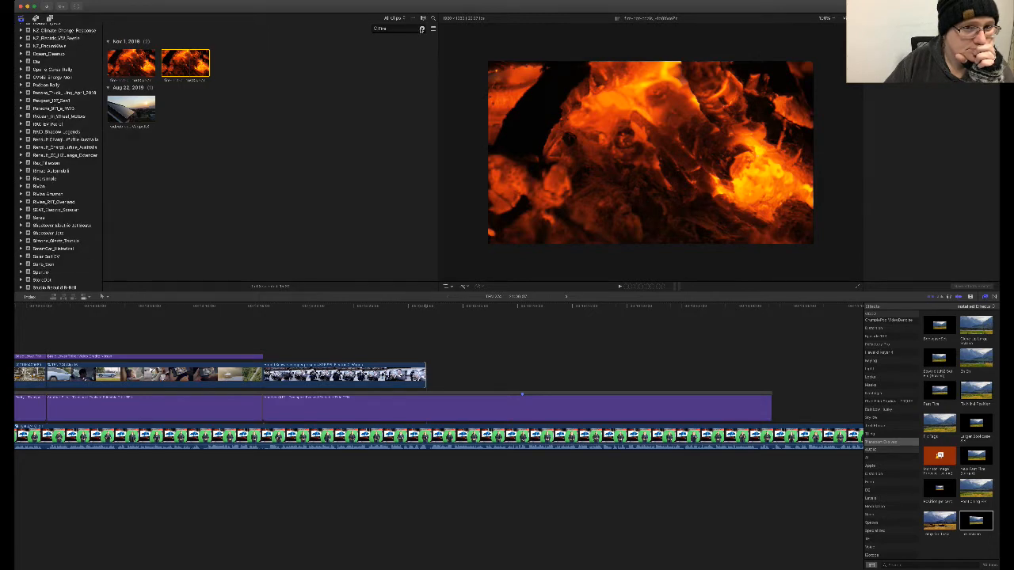
pyautogui.click(421, 29)
pyautogui.scroll(-5, 254, 96)
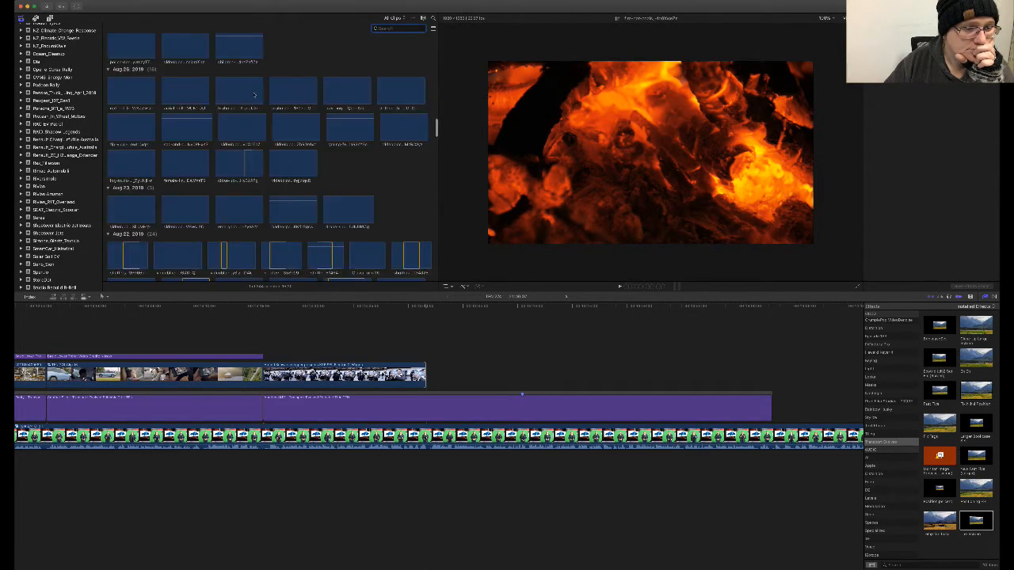
pyautogui.scroll(-5, 254, 95)
pyautogui.scroll(-4, 255, 93)
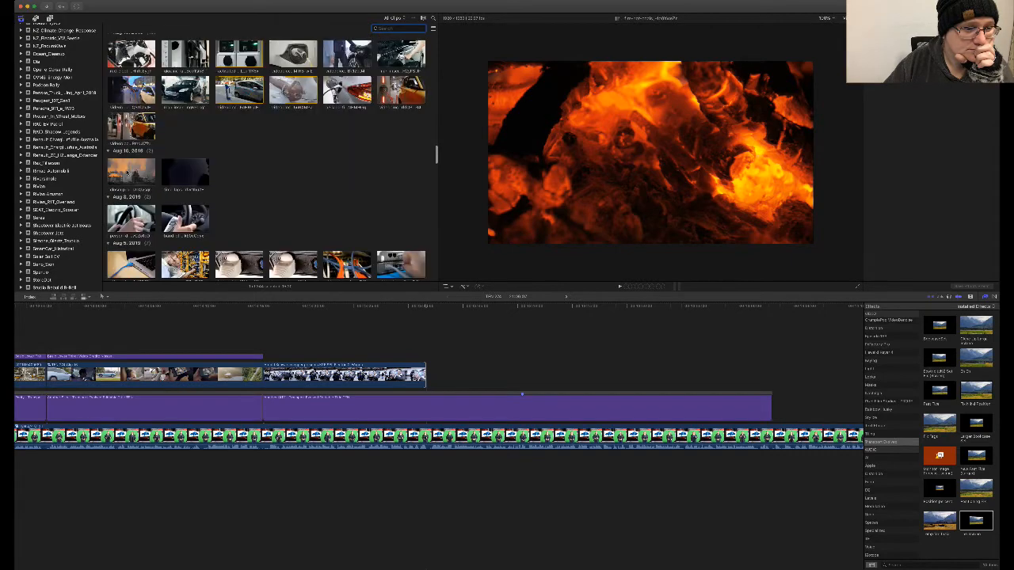
pyautogui.click(125, 174)
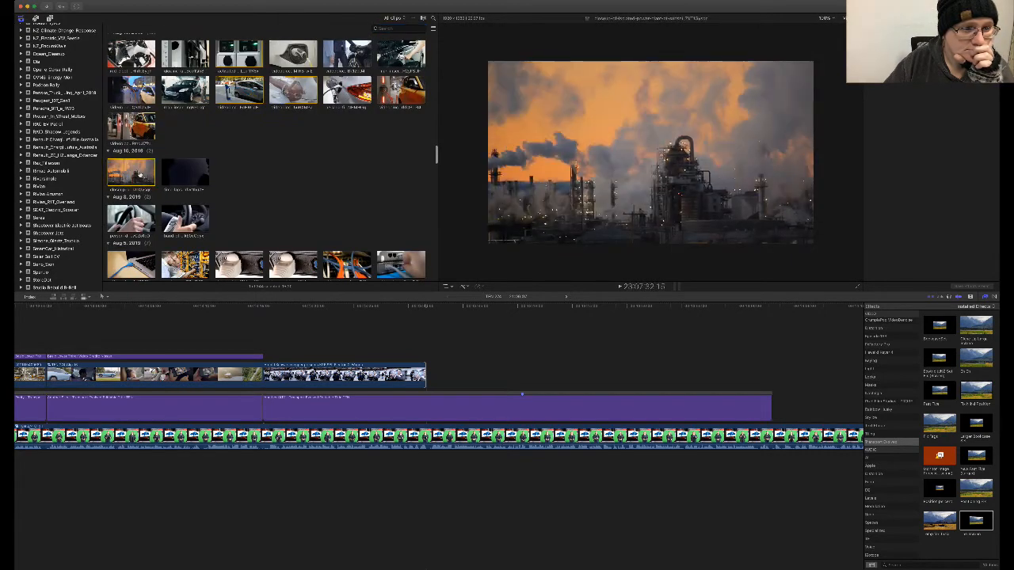
pyautogui.moveTo(148, 174); pyautogui.dragTo(428, 369)
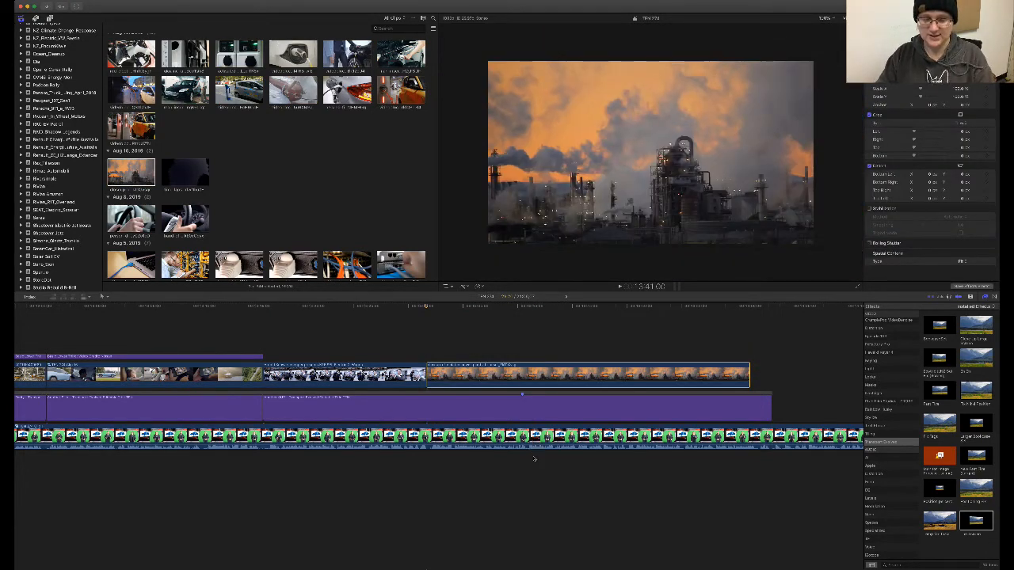
# - Cut a short section out of the presenter footage beneath the smoking refinery clip at about 13:38, then play across the edit
pyautogui.press('space')
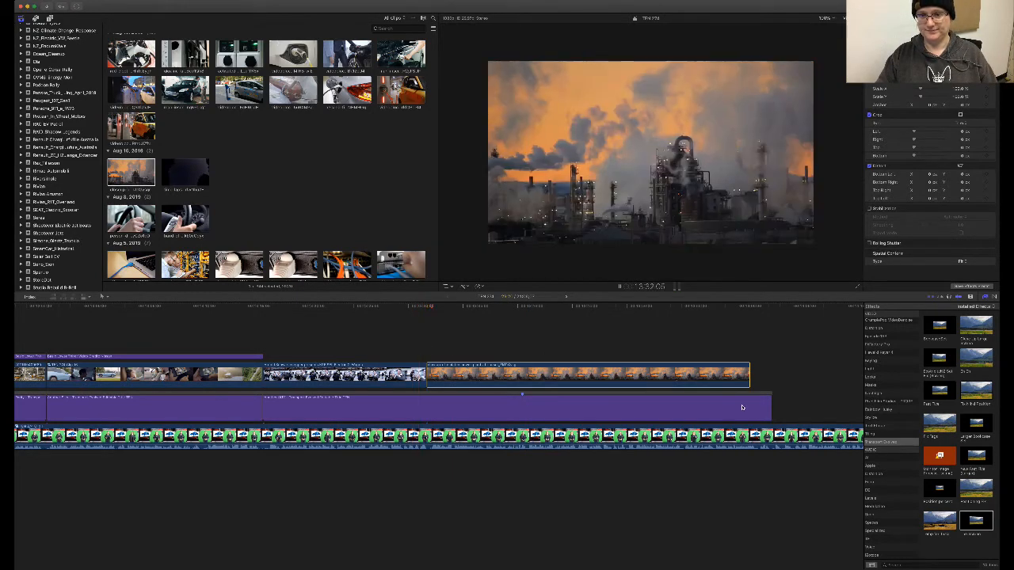
pyautogui.hscroll(1, 645, 371)
pyautogui.hscroll(5, 645, 370)
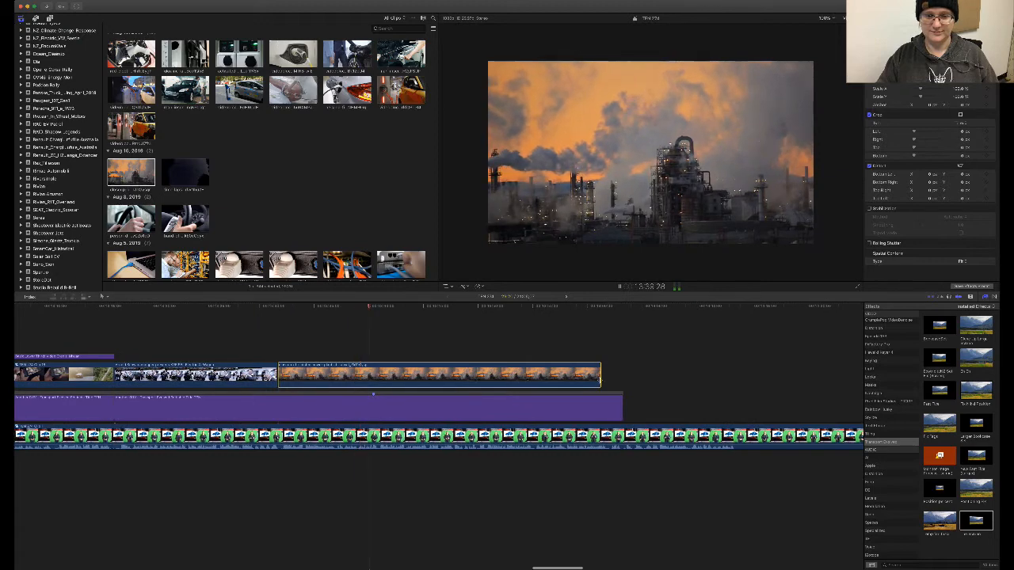
pyautogui.click(338, 311)
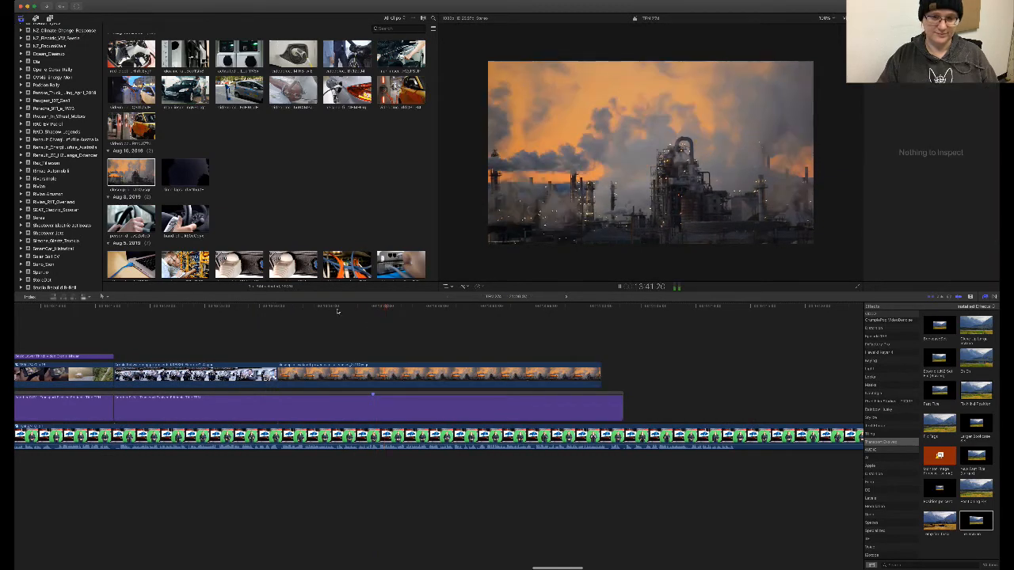
pyautogui.press('space')
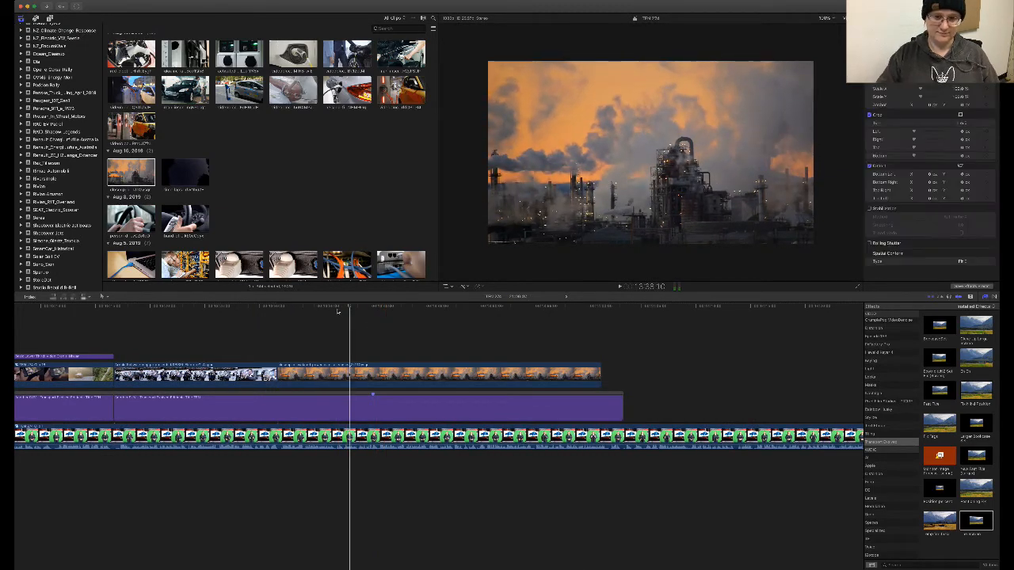
pyautogui.press('Left')
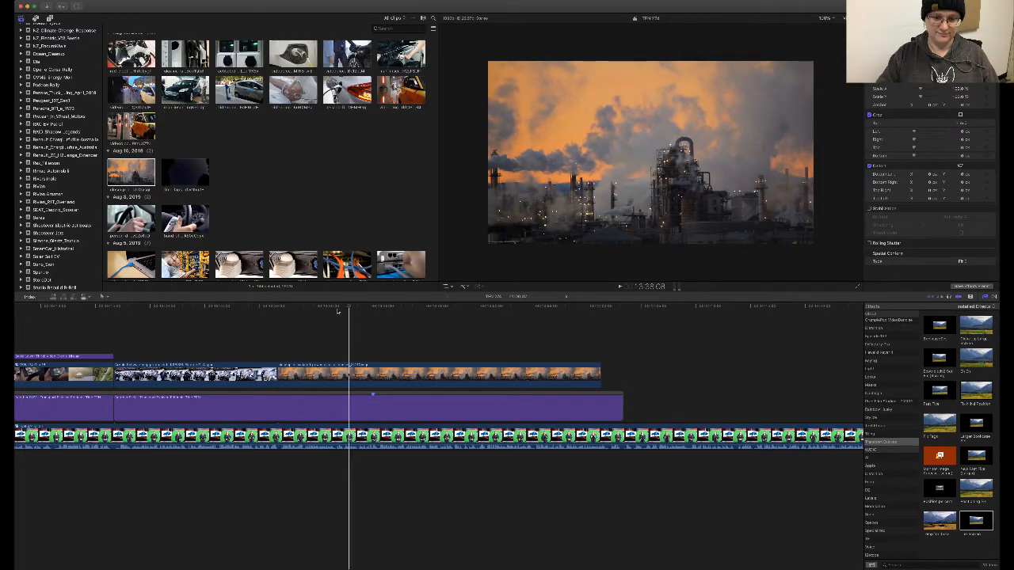
pyautogui.press('super+b')
pyautogui.hotkey('shift', 'Right')
pyautogui.hotkey('shift', 'Right')
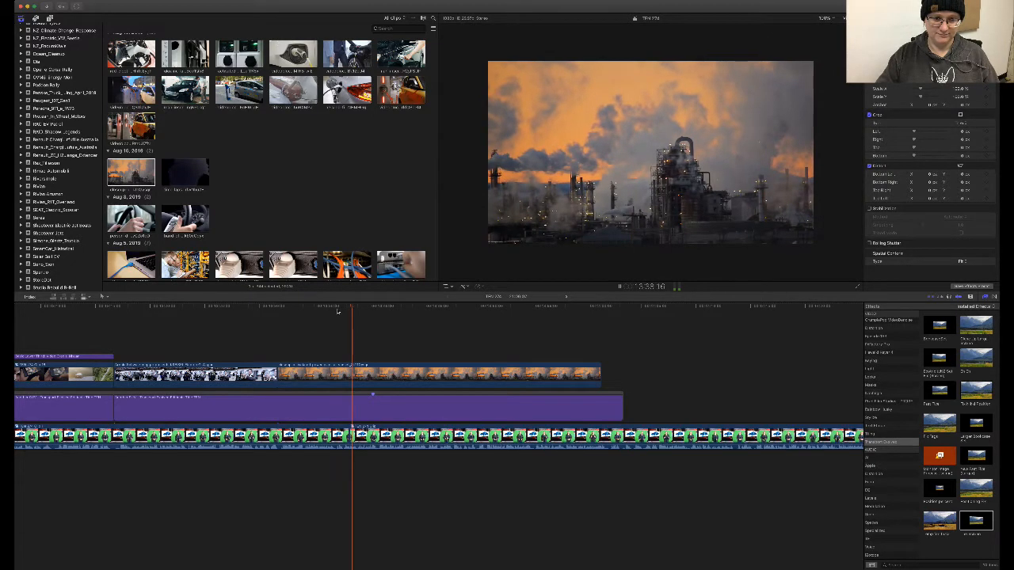
pyautogui.press('super+b')
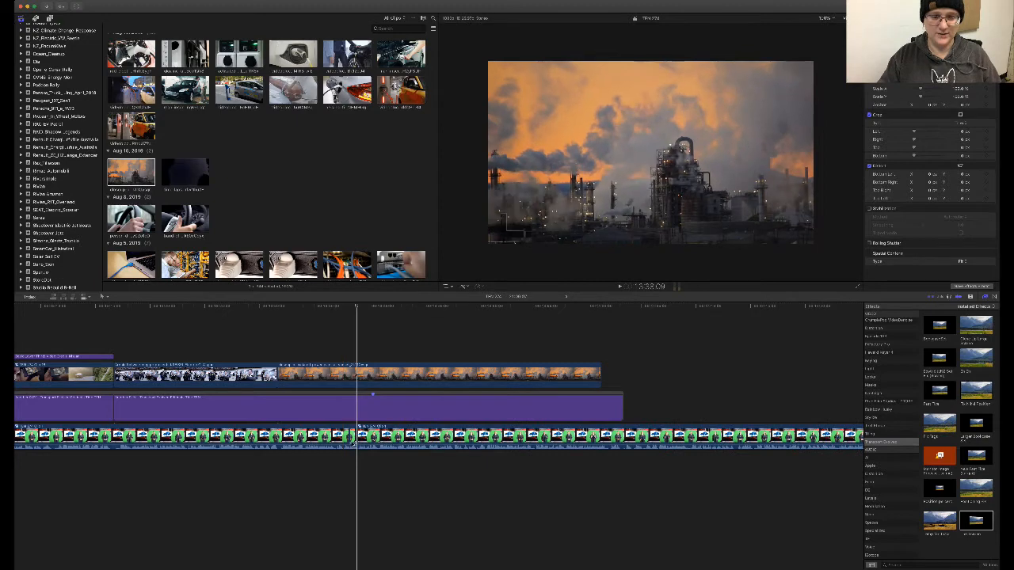
pyautogui.click(352, 435)
pyautogui.press('Delete')
pyautogui.hotkey('shift', '/')
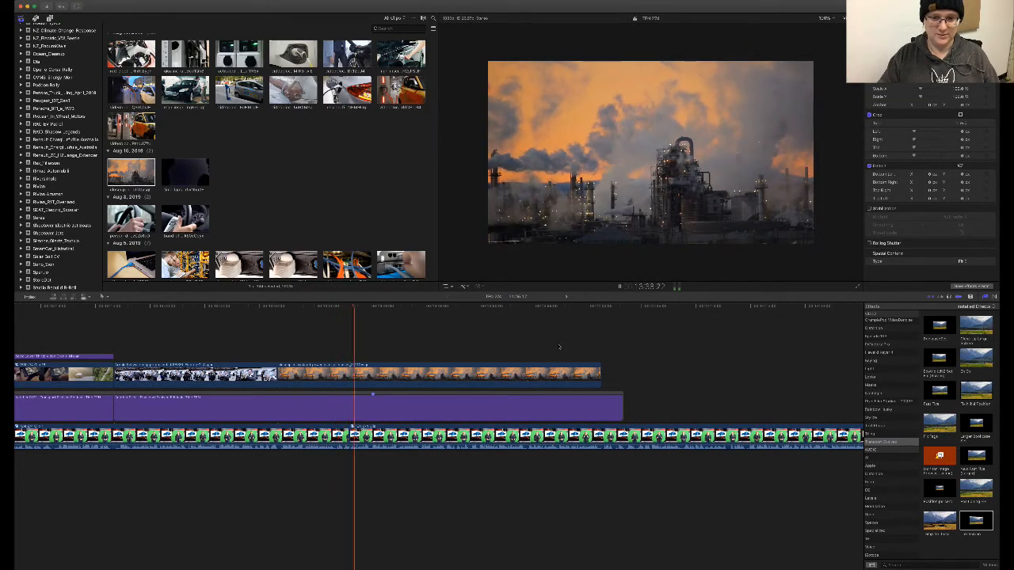
# - Trim the end of the smoking refinery clip back to the marker below it at about 13:40 and play the transition to the presenter
pyautogui.moveTo(600, 375); pyautogui.dragTo(372, 384)
pyautogui.click(360, 325)
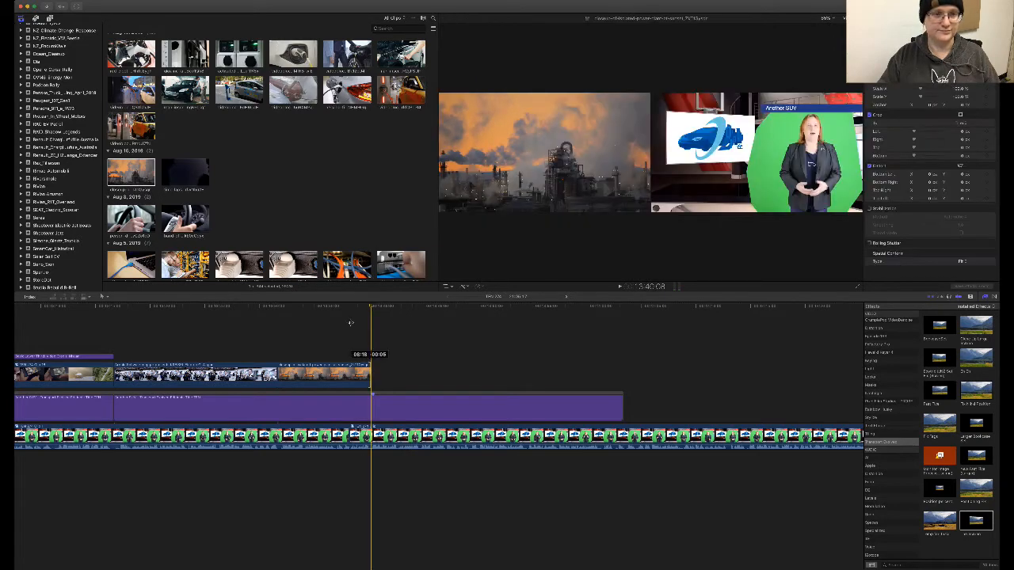
pyautogui.press('space')
# - Find and open the Kreisel Electric Hummer H1 event in the Refreshed B-Roll library
pyautogui.scroll(-10, 60, 157)
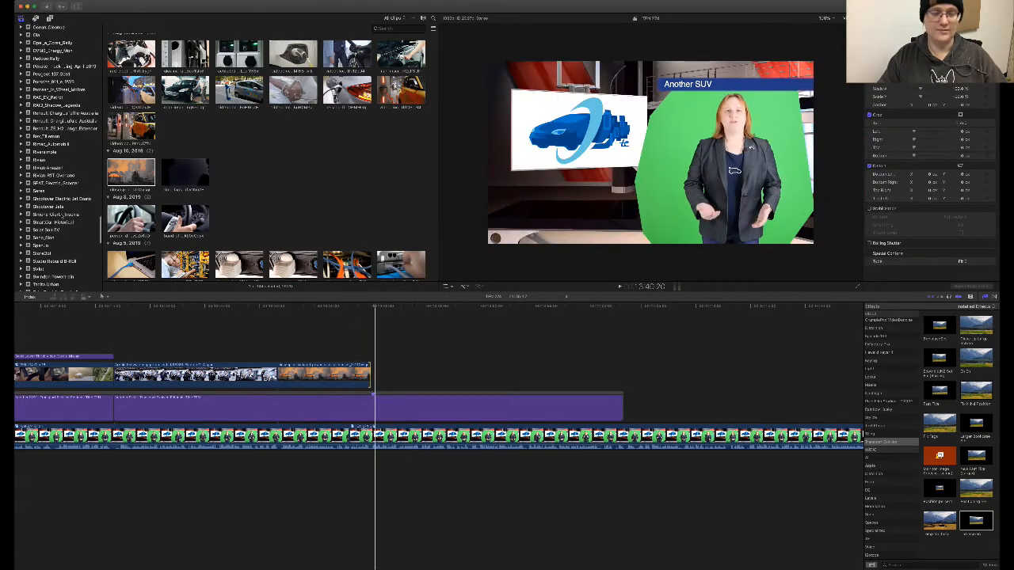
pyautogui.scroll(-5, 75, 241)
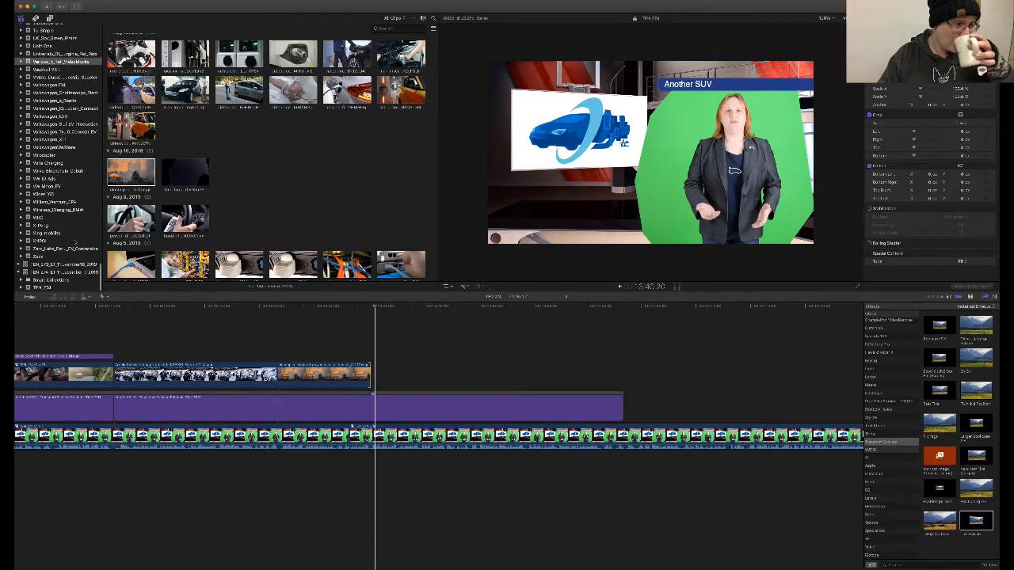
pyautogui.scroll(8, 68, 187)
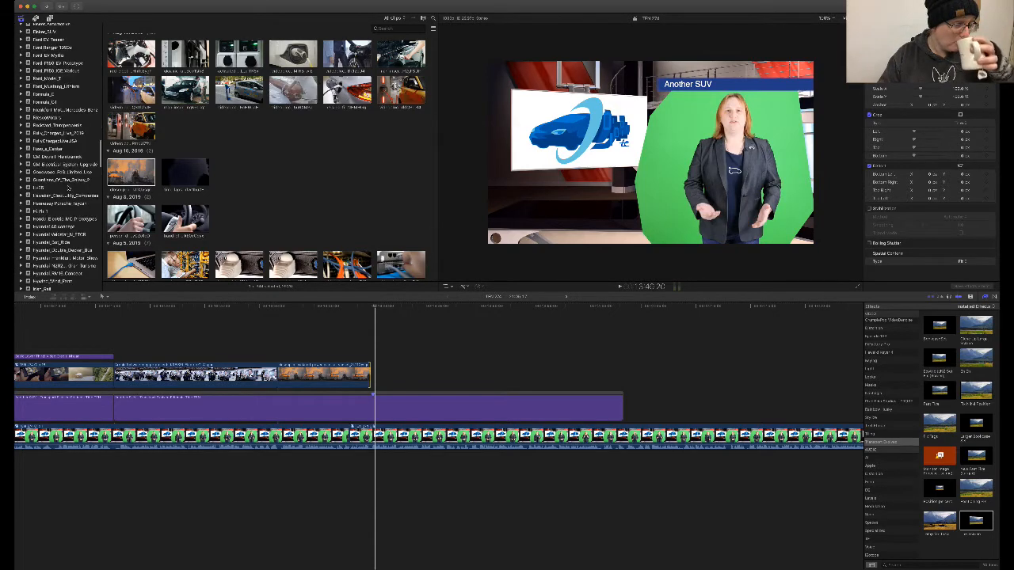
pyautogui.scroll(8, 68, 180)
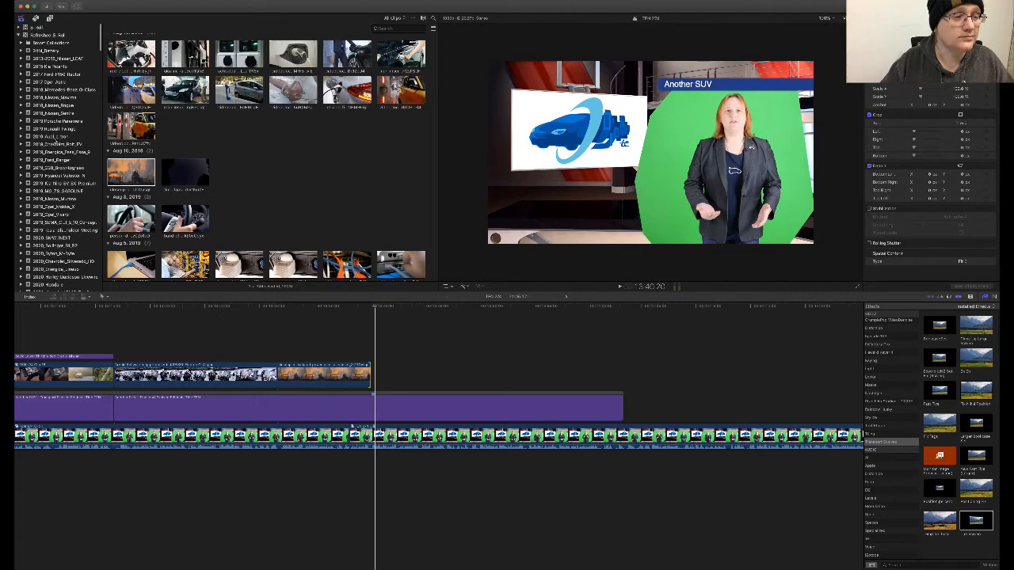
pyautogui.scroll(-10, 56, 140)
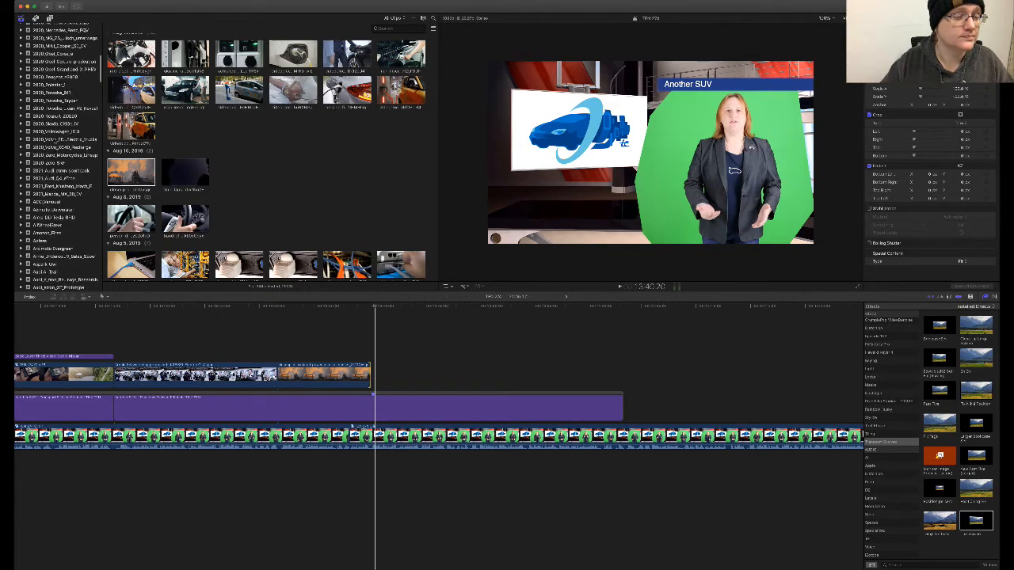
pyautogui.scroll(-10, 55, 141)
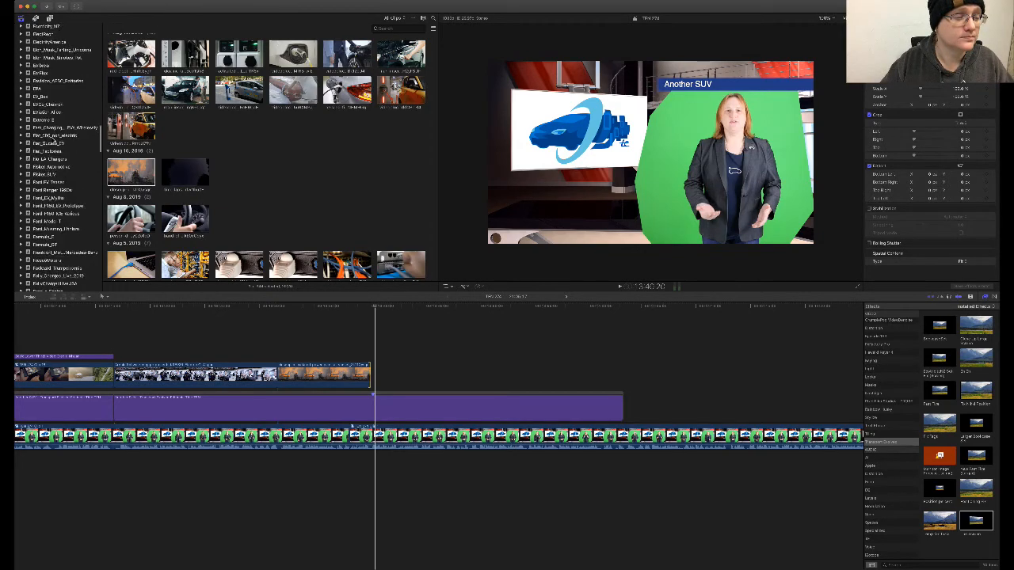
pyautogui.scroll(-8, 54, 139)
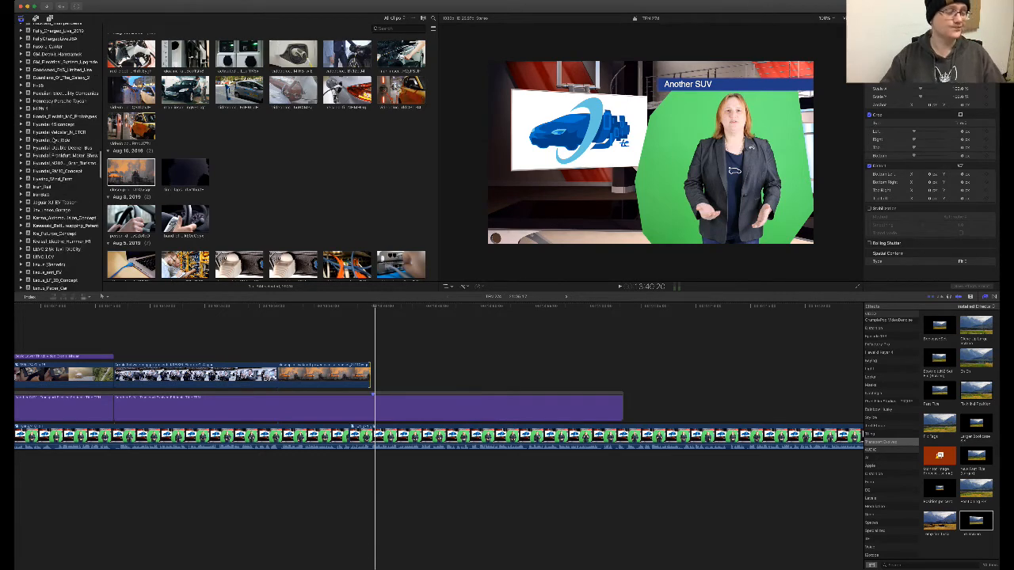
pyautogui.scroll(5, 54, 140)
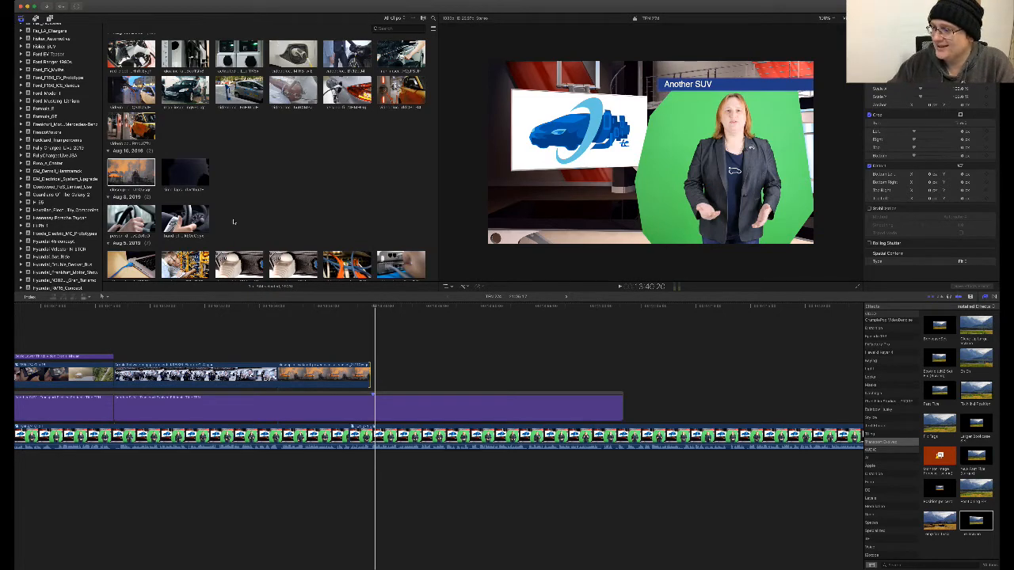
pyautogui.scroll(10, 59, 159)
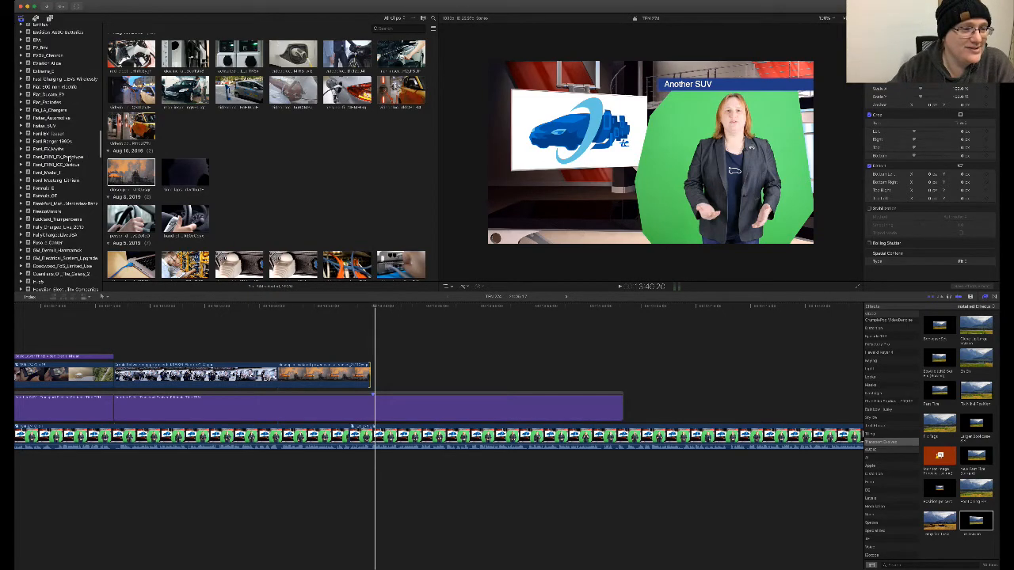
pyautogui.scroll(-15, 70, 161)
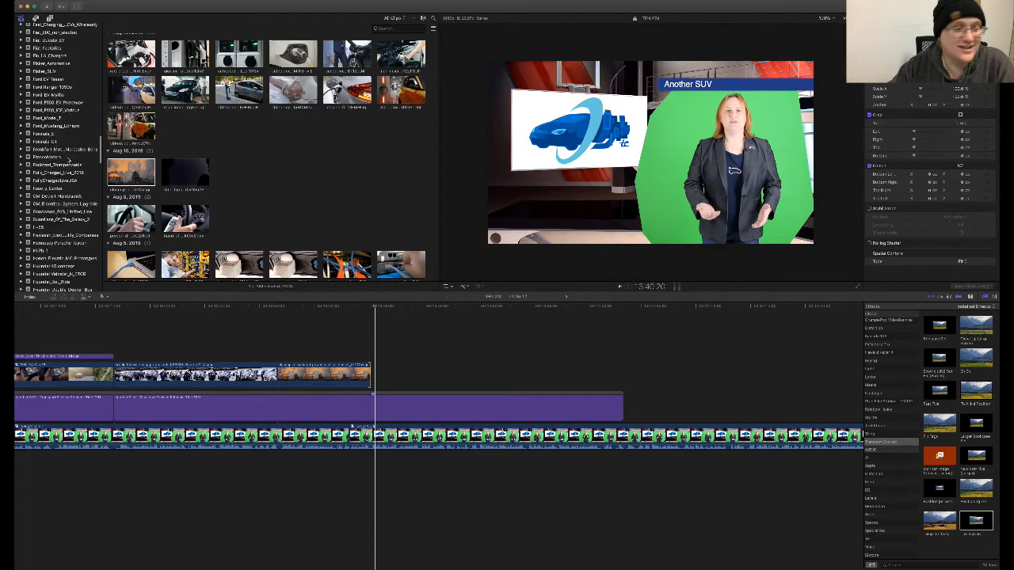
pyautogui.scroll(5, 69, 160)
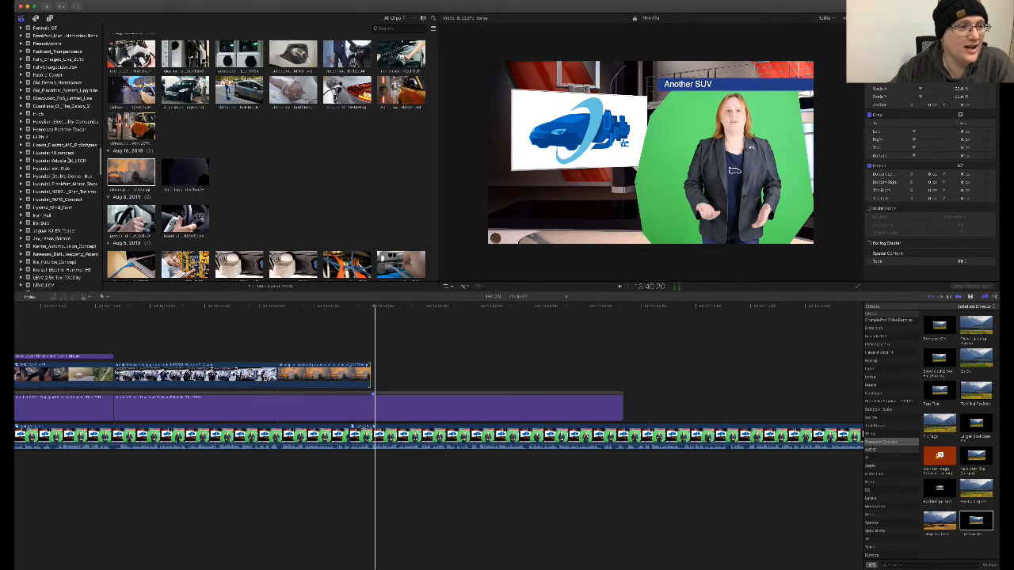
pyautogui.scroll(-8, 63, 137)
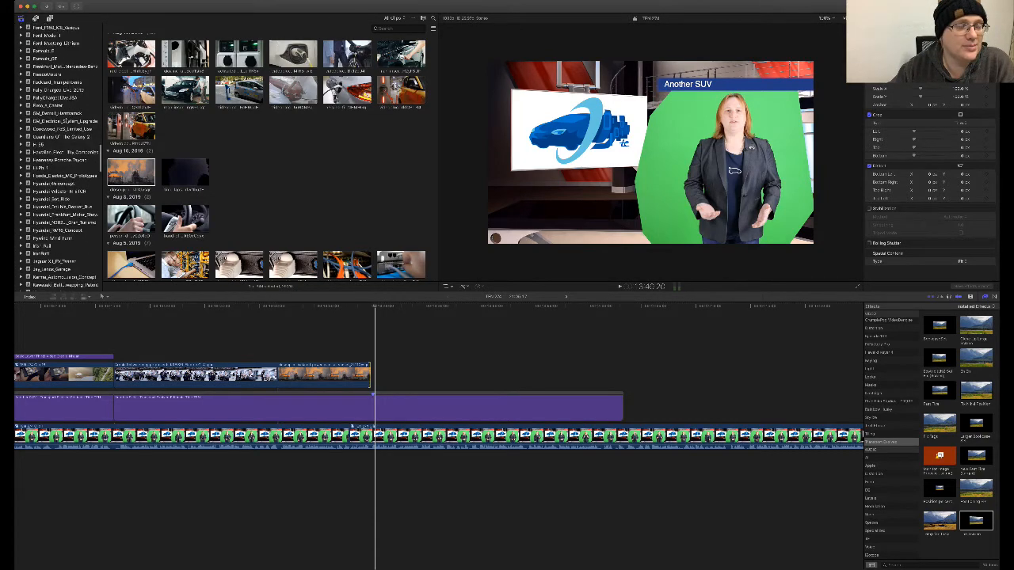
pyautogui.scroll(-4, 64, 138)
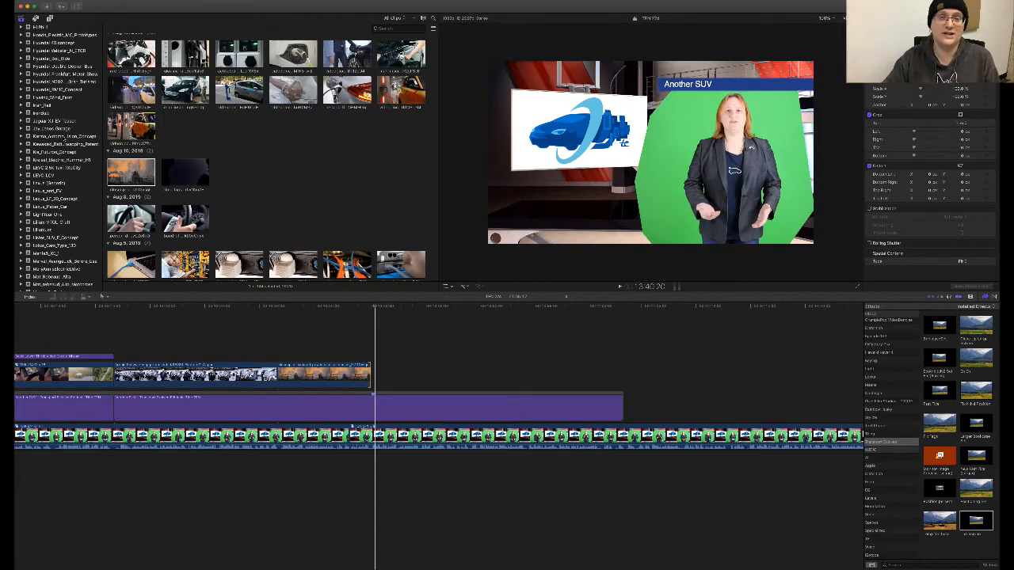
pyautogui.scroll(15, 65, 138)
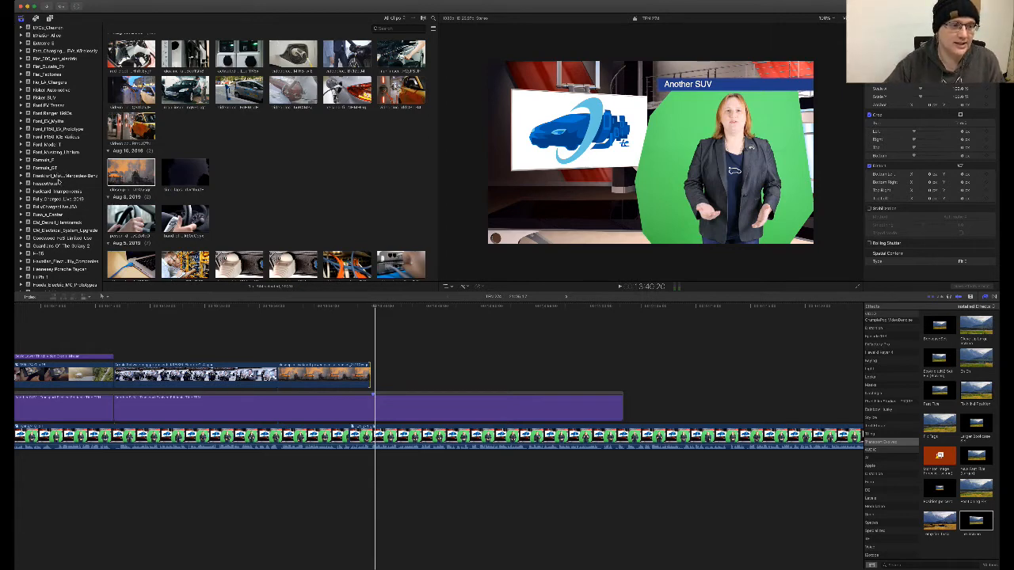
pyautogui.scroll(-10, 58, 182)
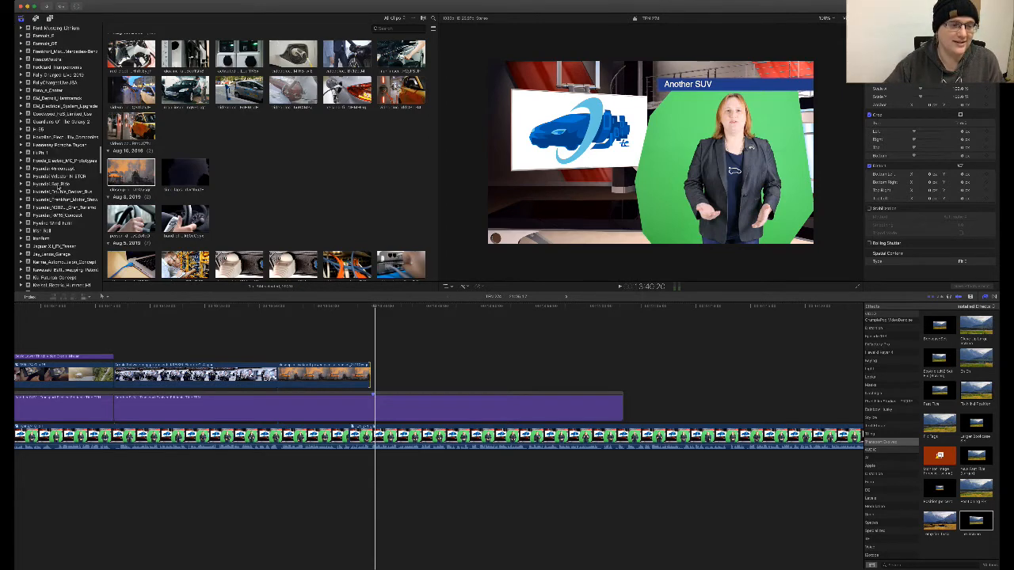
pyautogui.scroll(-7, 78, 250)
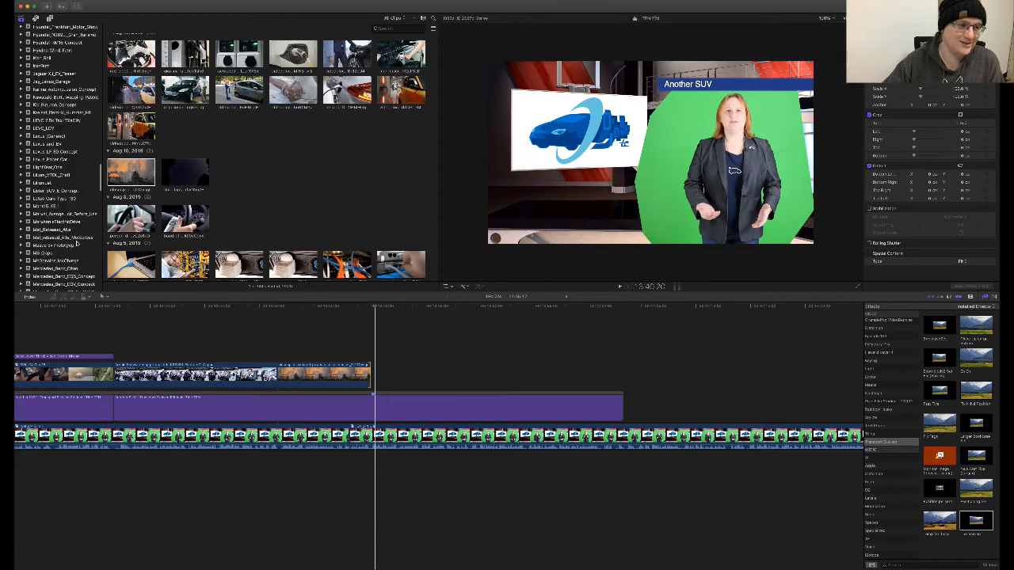
pyautogui.scroll(3, 74, 214)
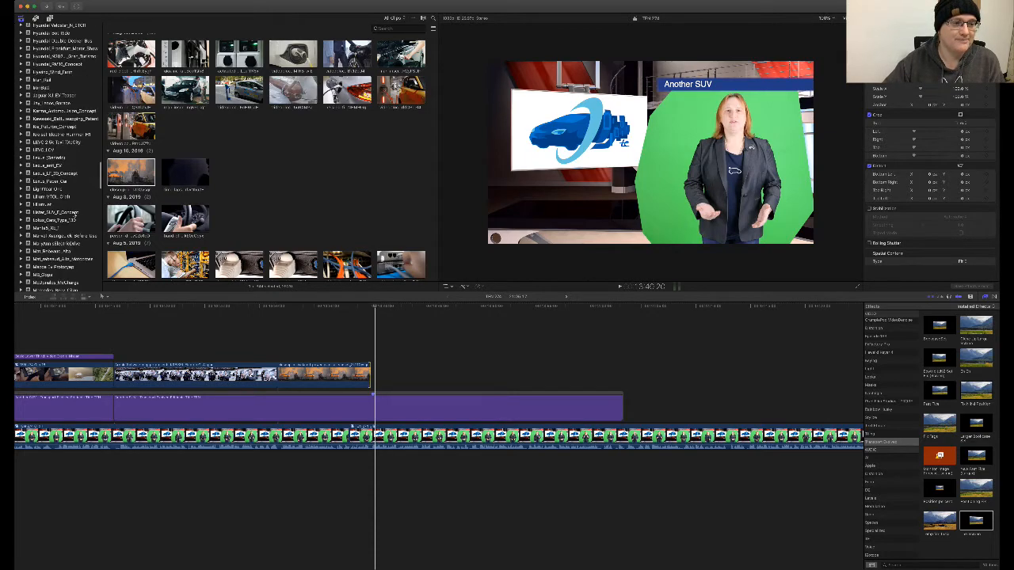
pyautogui.click(64, 97)
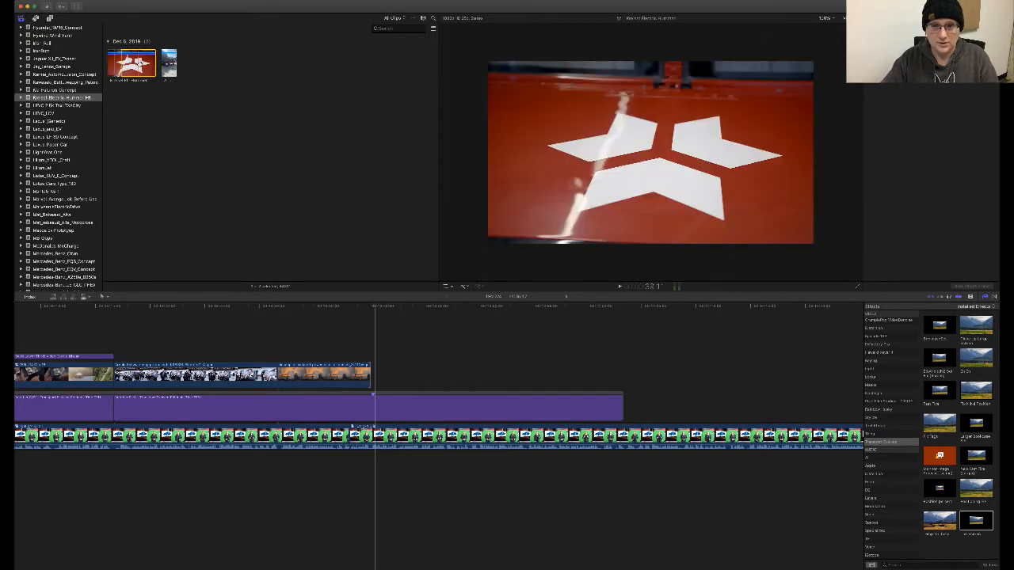
# - Add the selected red Hummer footage flush after the refinery clip, then detach and delete its audio
pyautogui.press('q')
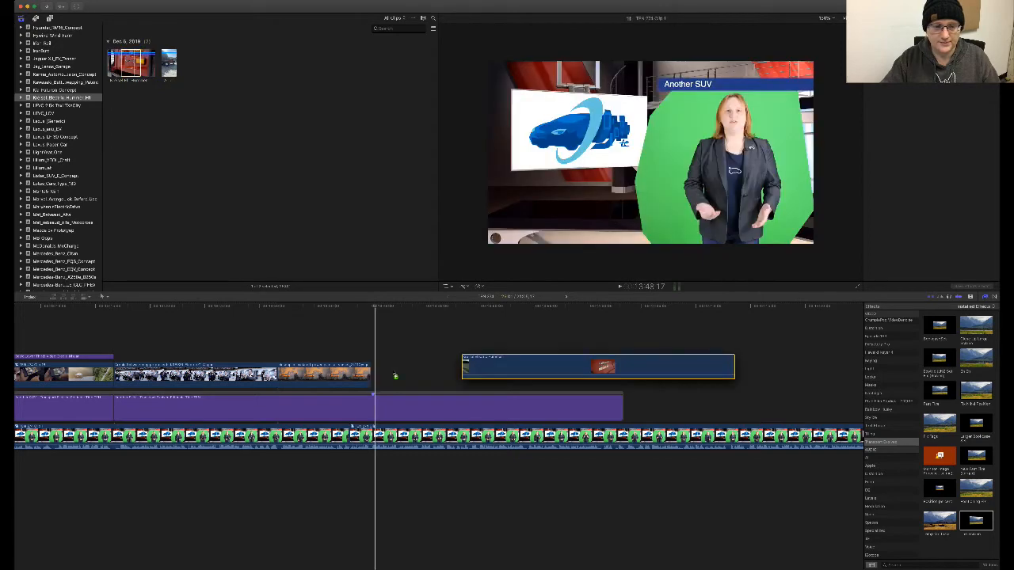
pyautogui.moveTo(373, 373); pyautogui.dragTo(376, 373)
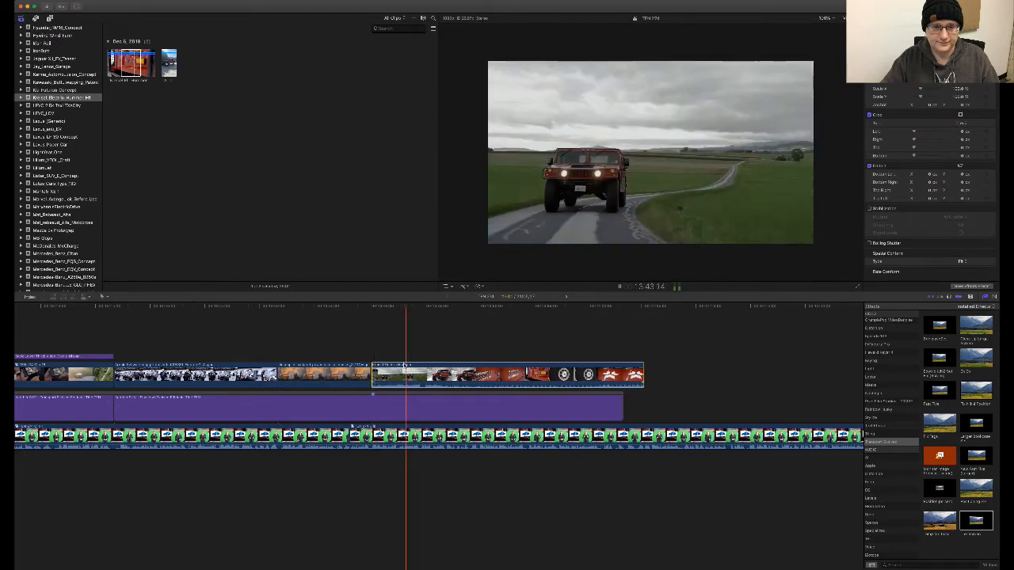
pyautogui.hotkey('ctrl', 'shift', 's')
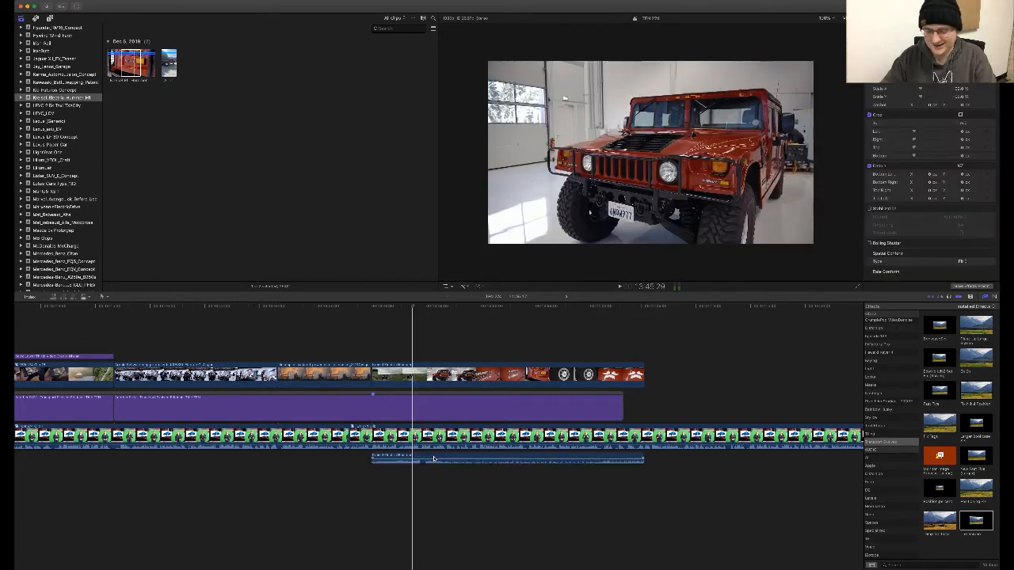
pyautogui.click(433, 456)
pyautogui.press('BackSpace')
pyautogui.press('space')
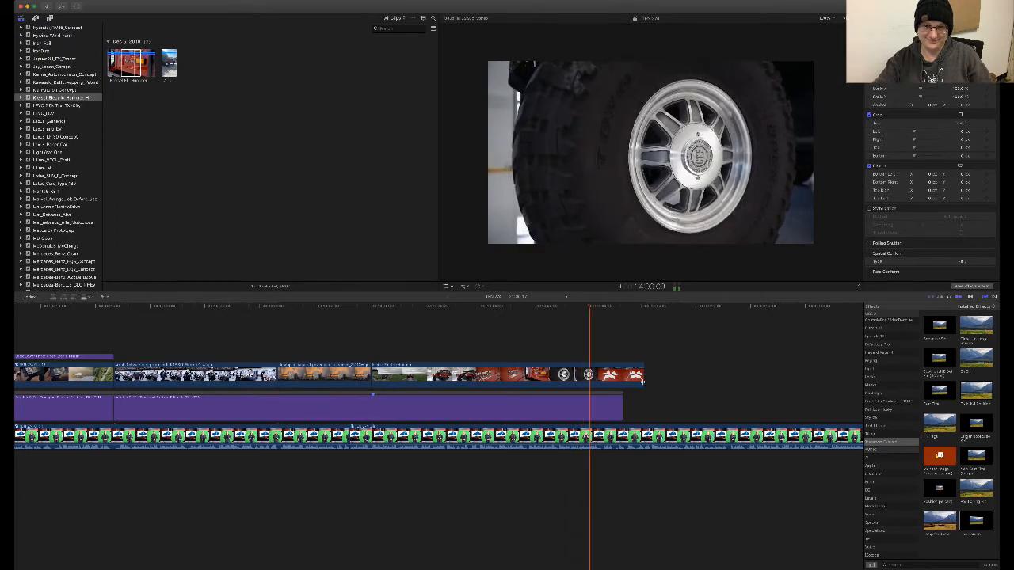
# - Trim the Hummer clip to end on the wheel close-up and slow it slightly so it extends to about 14:01
pyautogui.press('space')
pyautogui.moveTo(642, 376); pyautogui.dragTo(600, 362)
pyautogui.press('super+r')
pyautogui.click(596, 362)
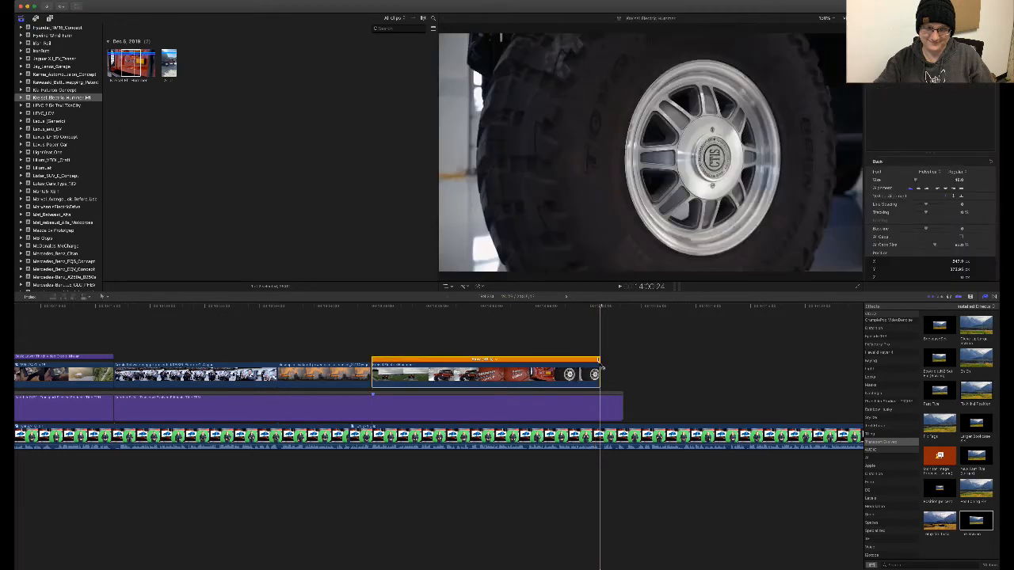
pyautogui.press('super+r')
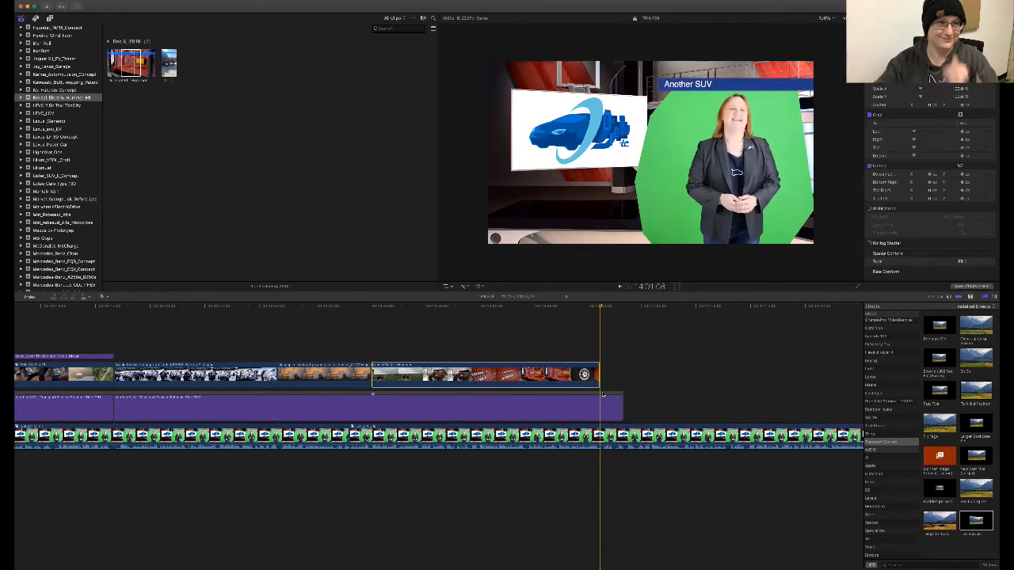
# - Add the red Hummer side shot after the wheel close-up, filling to the headline's end, and detach and delete its audio
pyautogui.click(245, 122)
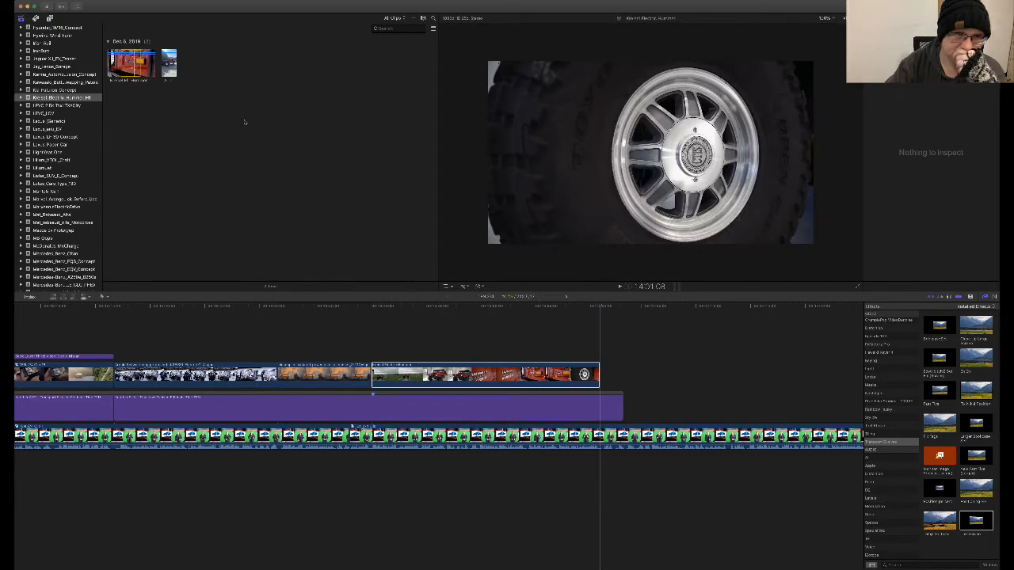
pyautogui.press('super+=')
pyautogui.press('super+=')
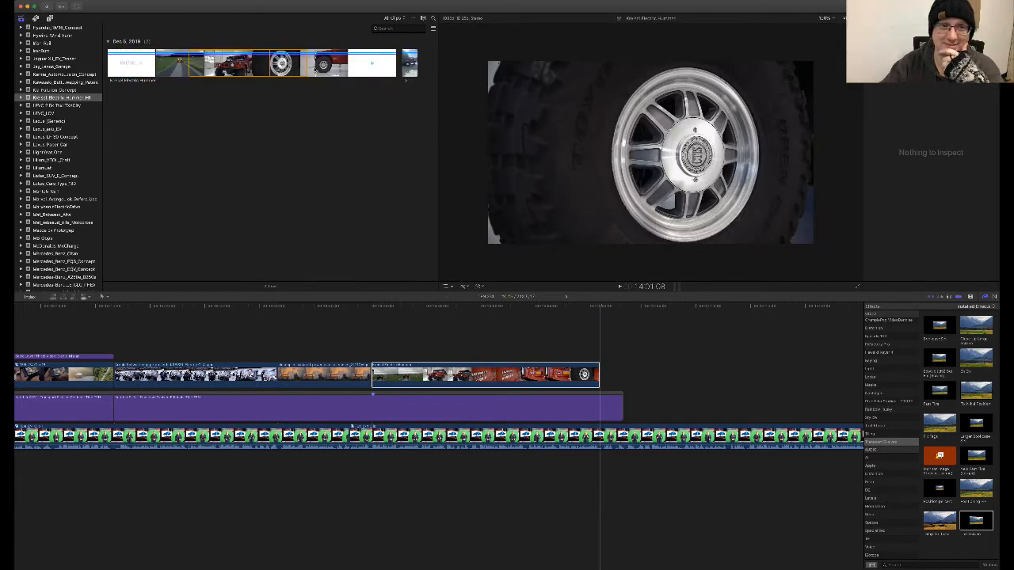
pyautogui.moveTo(314, 70); pyautogui.dragTo(622, 374)
pyautogui.click(662, 375)
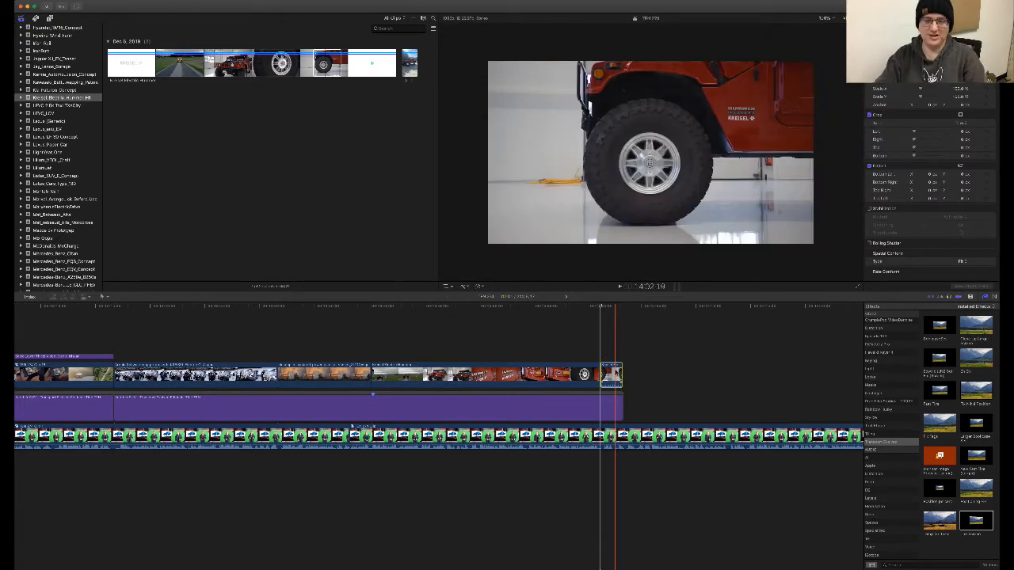
pyautogui.hotkey('ctrl', 'shift', 's')
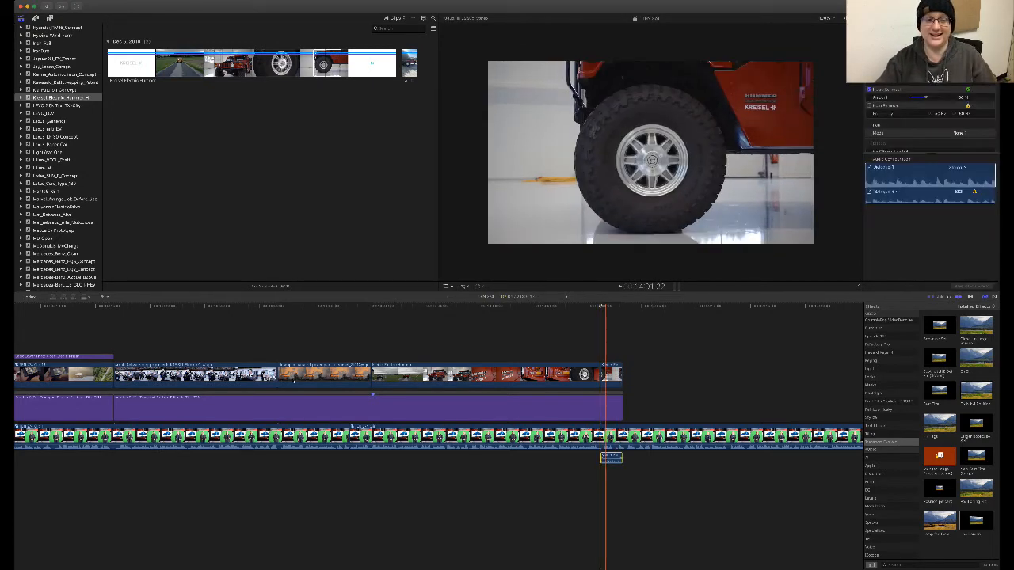
pyautogui.press('BackSpace')
# - Paste a copy of the lower-third credit after the existing one and extend it to the end of the Hummer footage
pyautogui.click(103, 356)
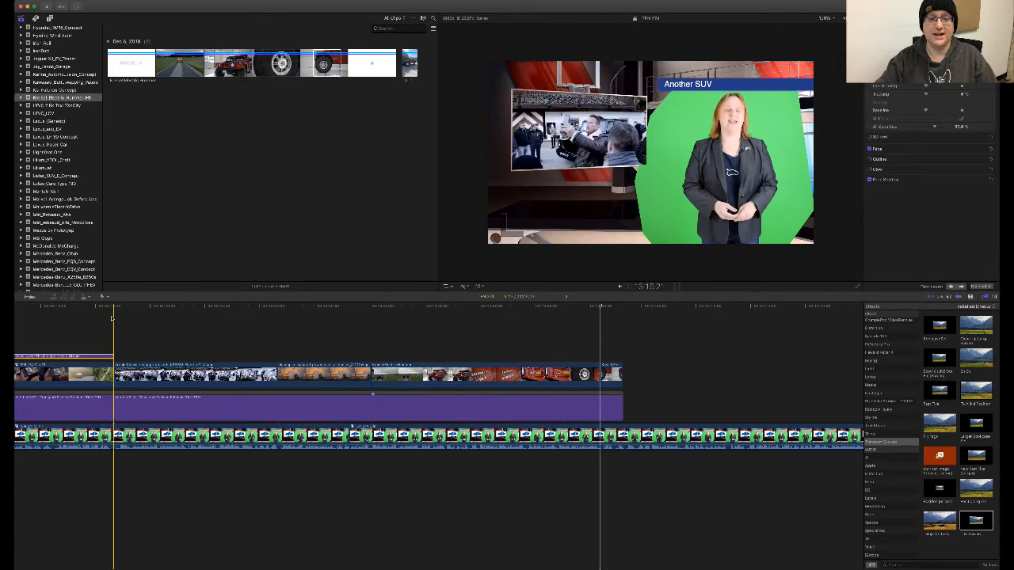
pyautogui.press('super+v')
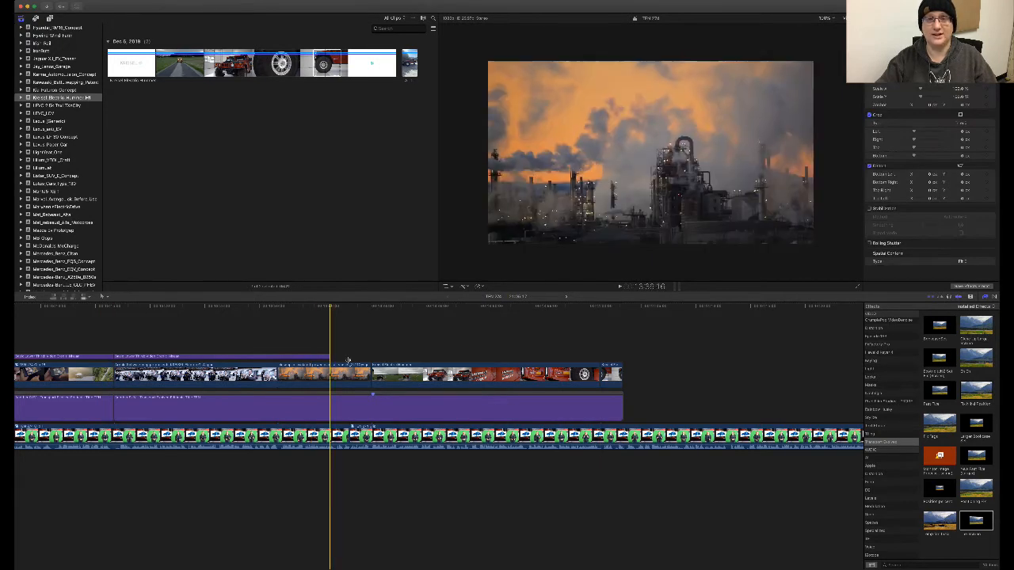
pyautogui.moveTo(330, 357); pyautogui.dragTo(616, 357)
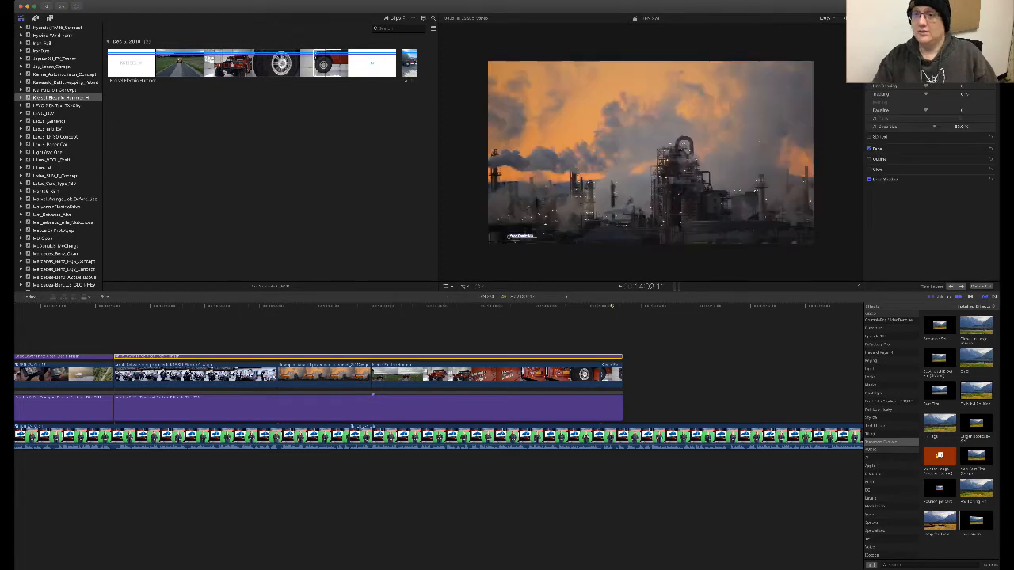
# - Edit the credit text of the extended lower third and play back the section beneath it
pyautogui.doubleClick(367, 356)
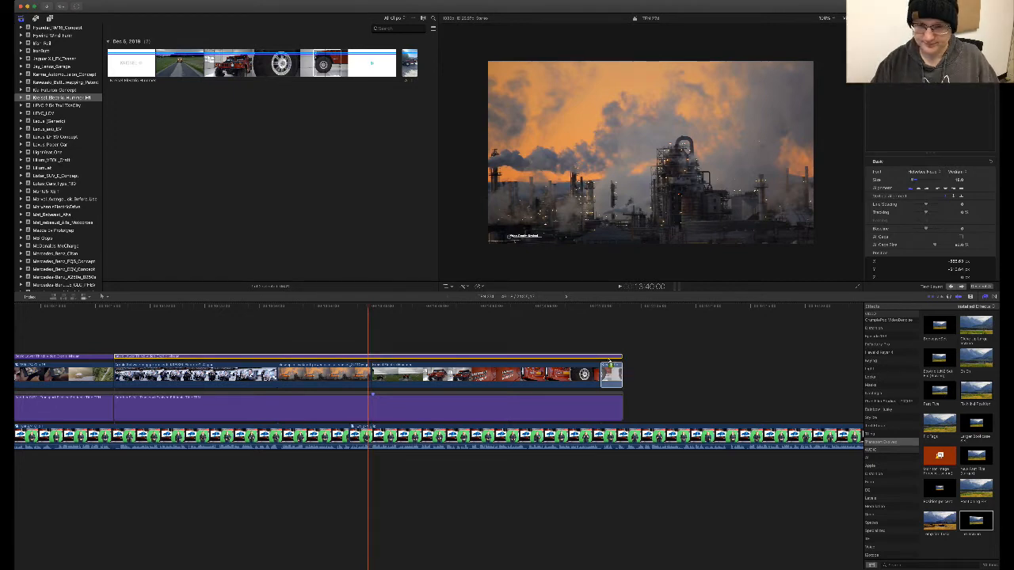
pyautogui.click(595, 377)
pyautogui.click(601, 378)
pyautogui.press('space')
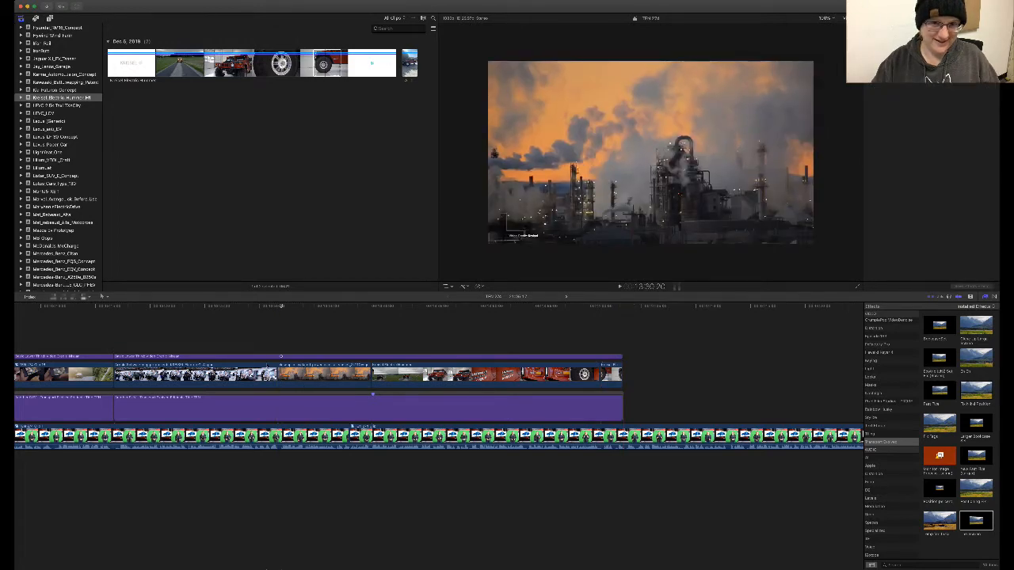
# - Paste another lower-third credit above the refinery clip's start and split the long credit at both ends of that clip
pyautogui.click(278, 373)
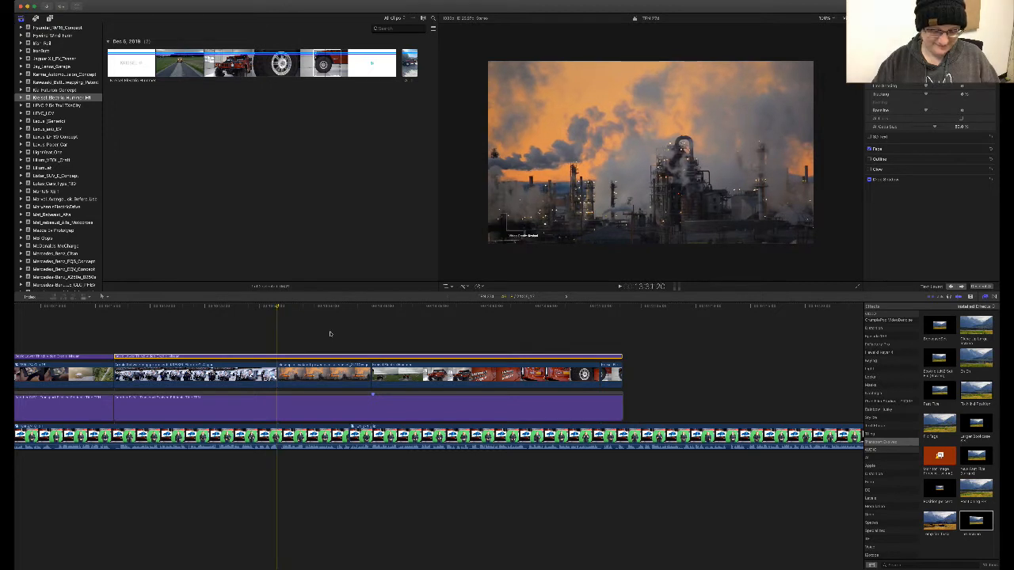
pyautogui.press('super+v')
pyautogui.press('space')
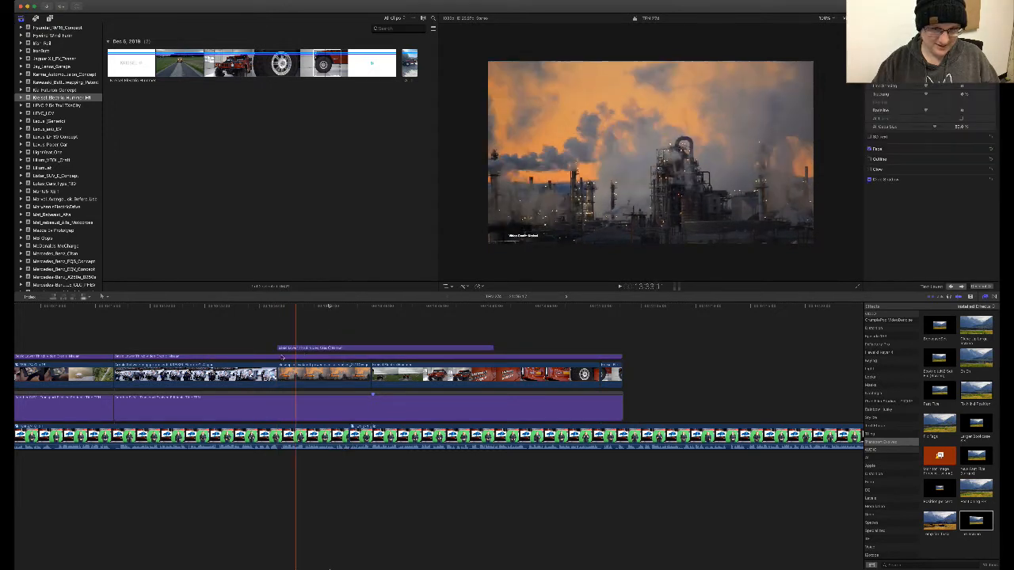
pyautogui.click(277, 357)
pyautogui.press('super+b')
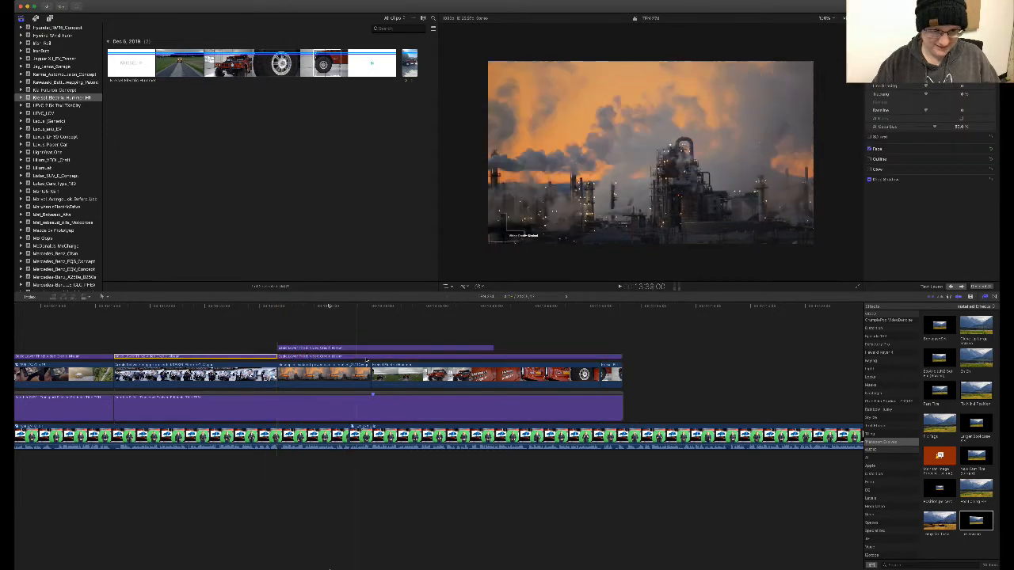
pyautogui.click(370, 357)
pyautogui.press('super+b')
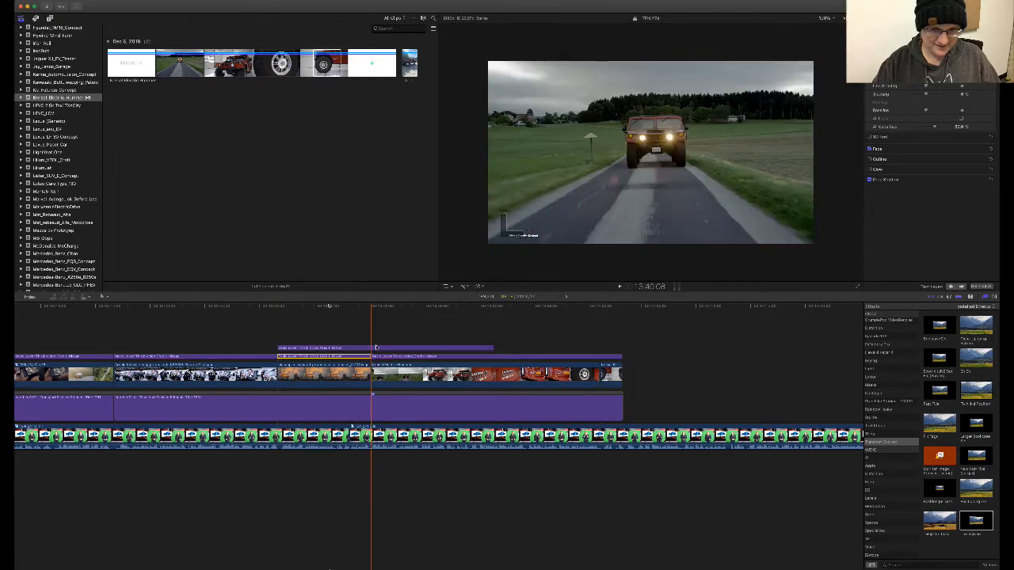
# - Move the extra credit copy further along over the Hummer footage and edit the credit text above the refinery clip
pyautogui.moveTo(375, 347); pyautogui.dragTo(515, 340)
pyautogui.doubleClick(324, 357)
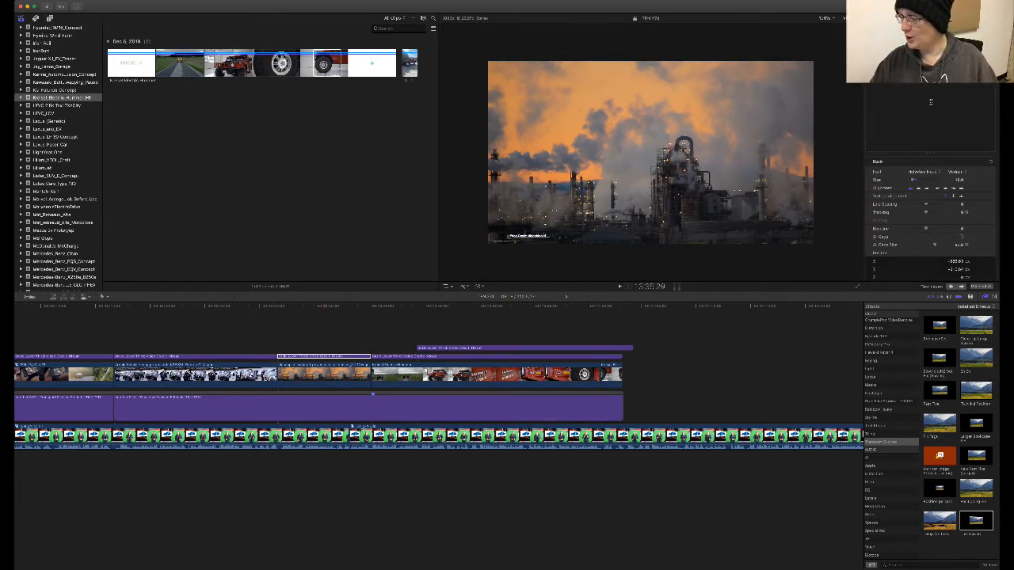
# - Duplicate the "Another SUV" headline directly after the existing one and place it in the row just above the presenter footage
pyautogui.click(619, 396)
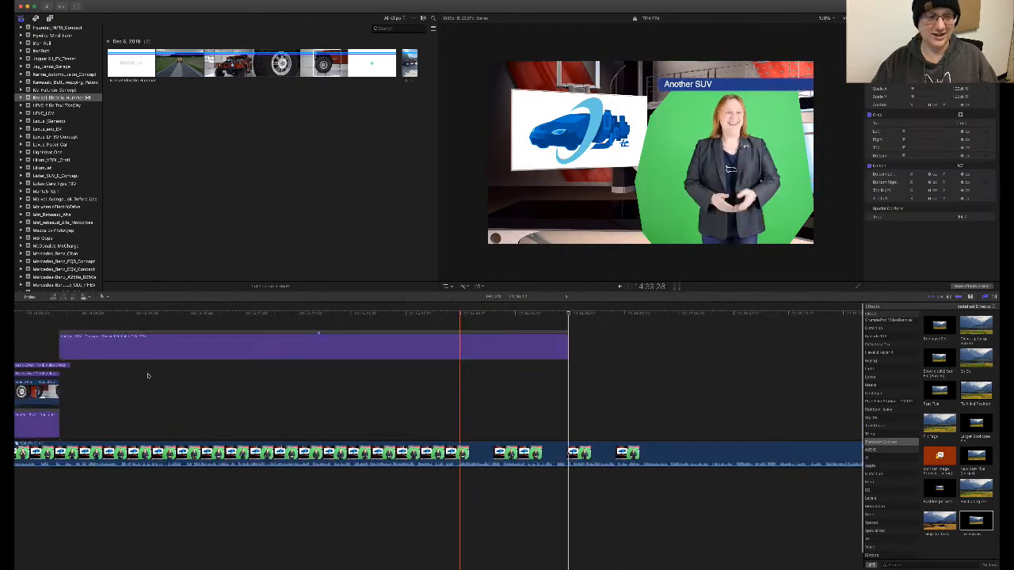
pyautogui.moveTo(125, 339); pyautogui.dragTo(125, 418)
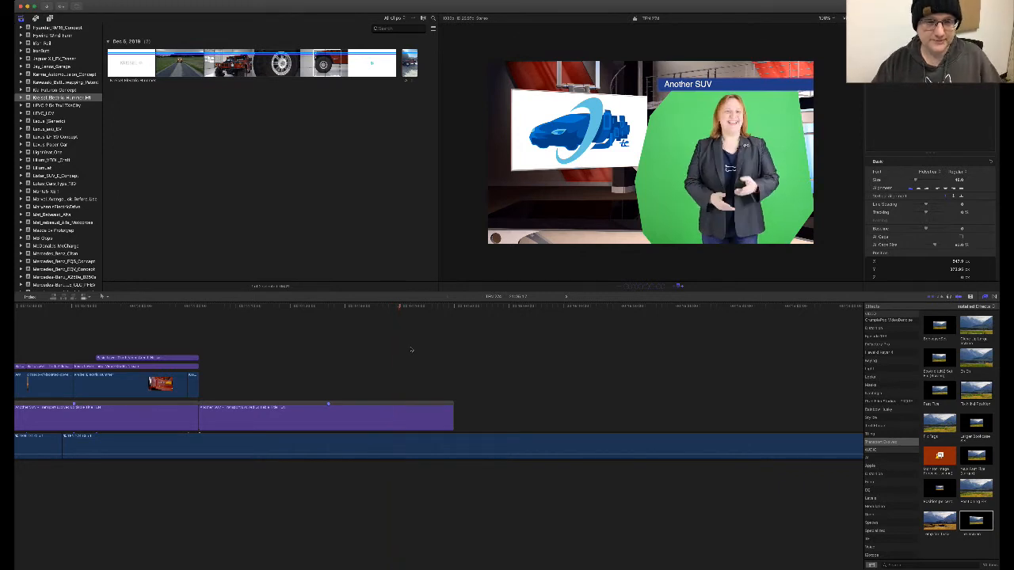
# - Split the presenter clip at about 14:37 and trim the duplicated headline to end just past that cut
pyautogui.press('super+equal')
pyautogui.press('super+equal')
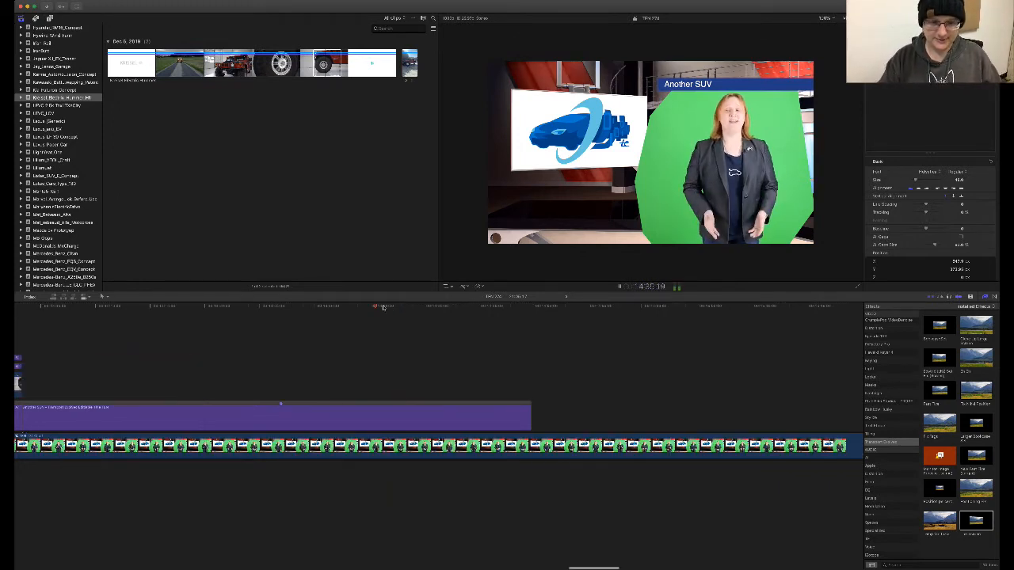
pyautogui.press('space')
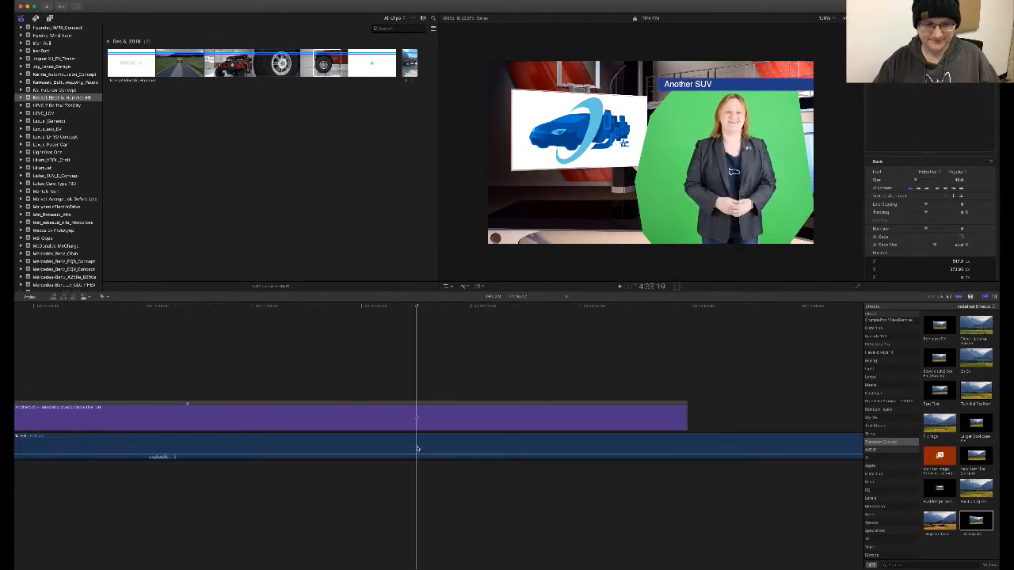
pyautogui.click(417, 448)
pyautogui.press('super+b')
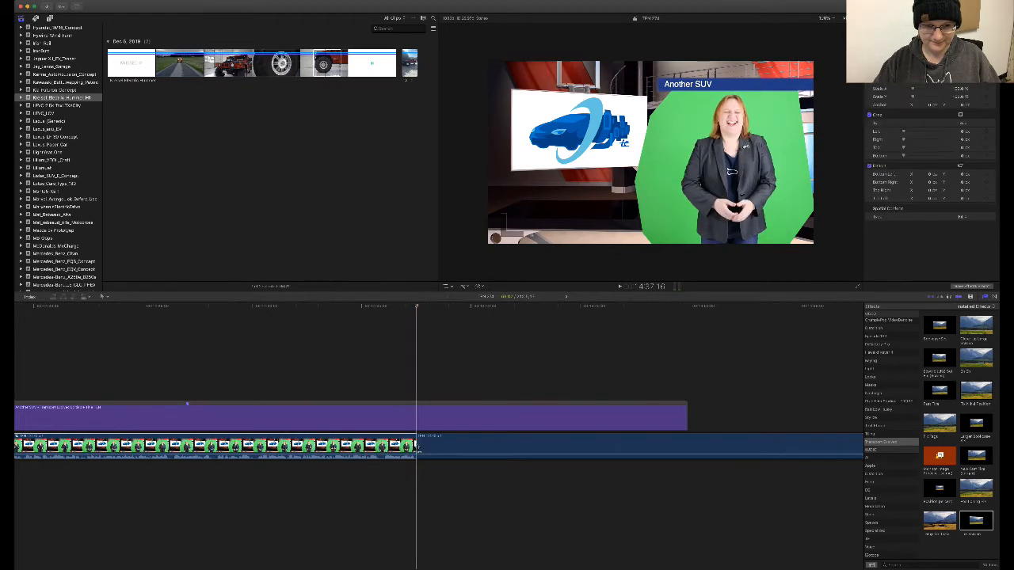
pyautogui.press('space')
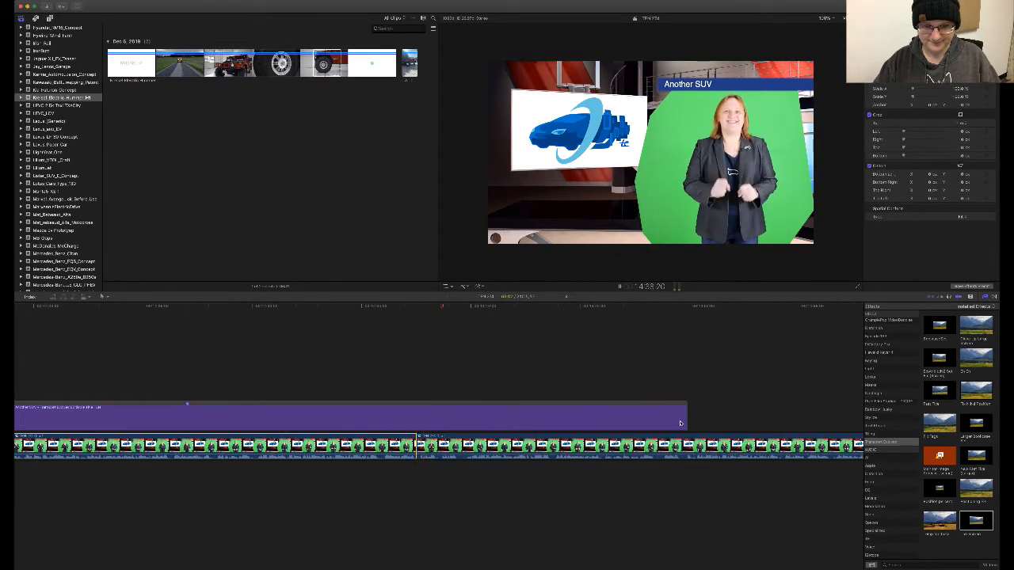
pyautogui.moveTo(685, 427); pyautogui.dragTo(395, 413)
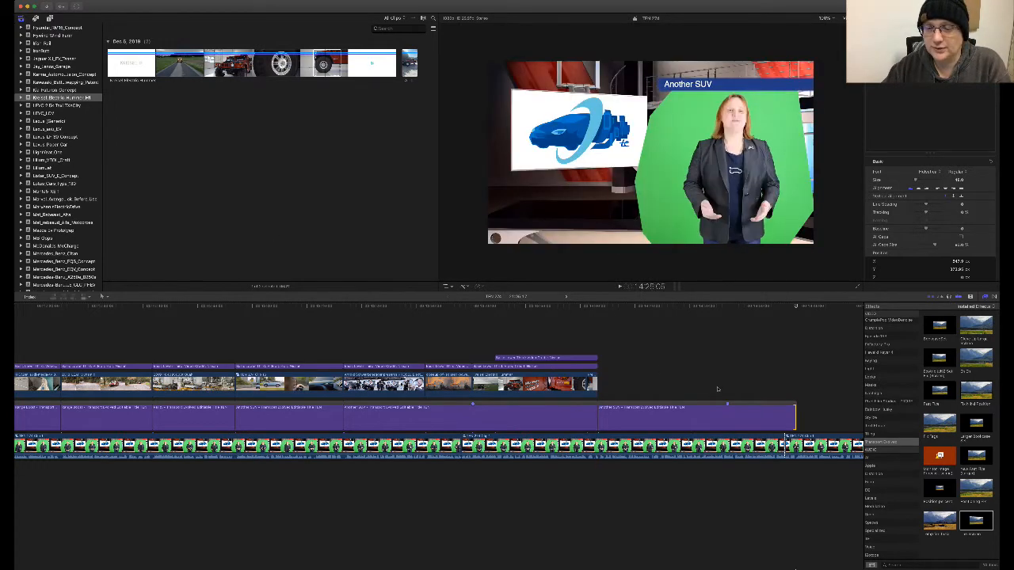
pyautogui.hscroll(10, 718, 389)
pyautogui.hscroll(6, 717, 389)
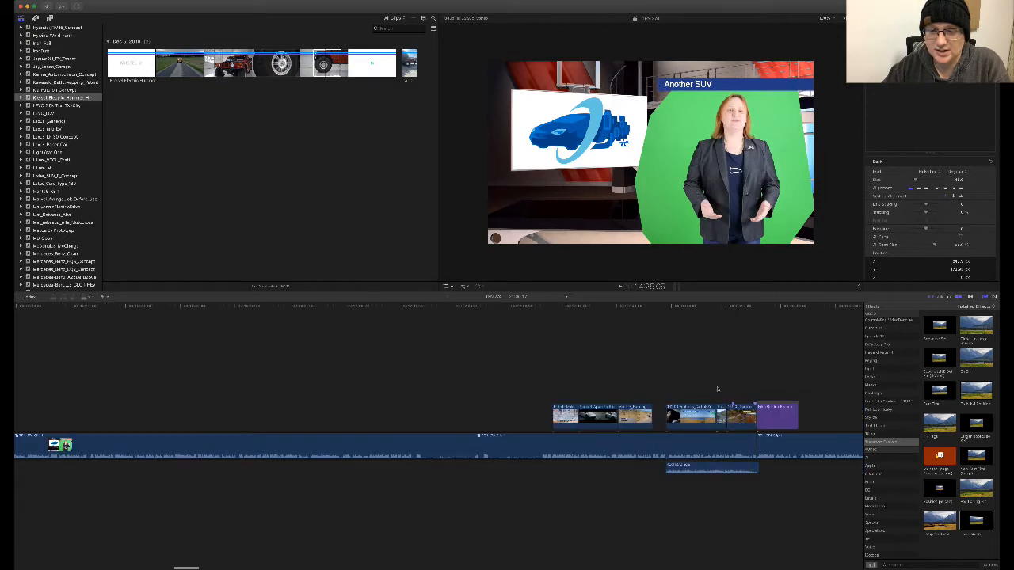
pyautogui.hscroll(-4, 718, 389)
pyautogui.hscroll(-8, 718, 389)
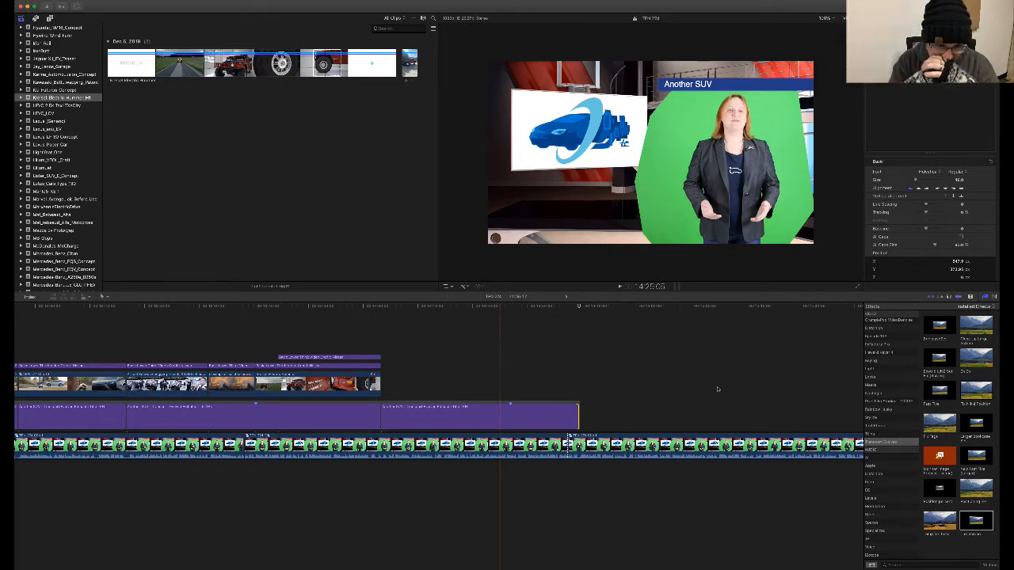
# - Change the text of the headline starting at about 14:03 to "Bike on Water"
pyautogui.click(407, 432)
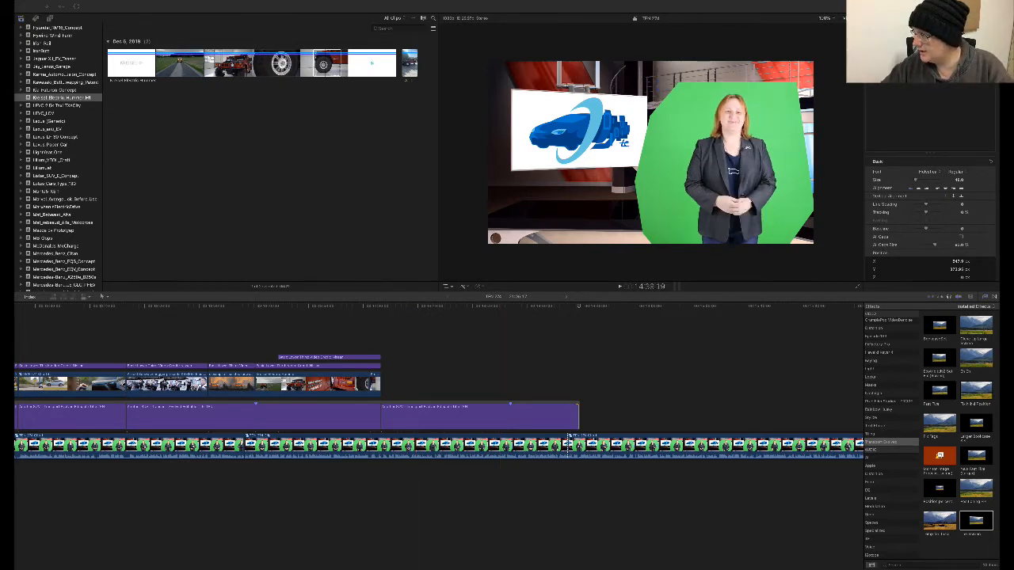
pyautogui.click(381, 306)
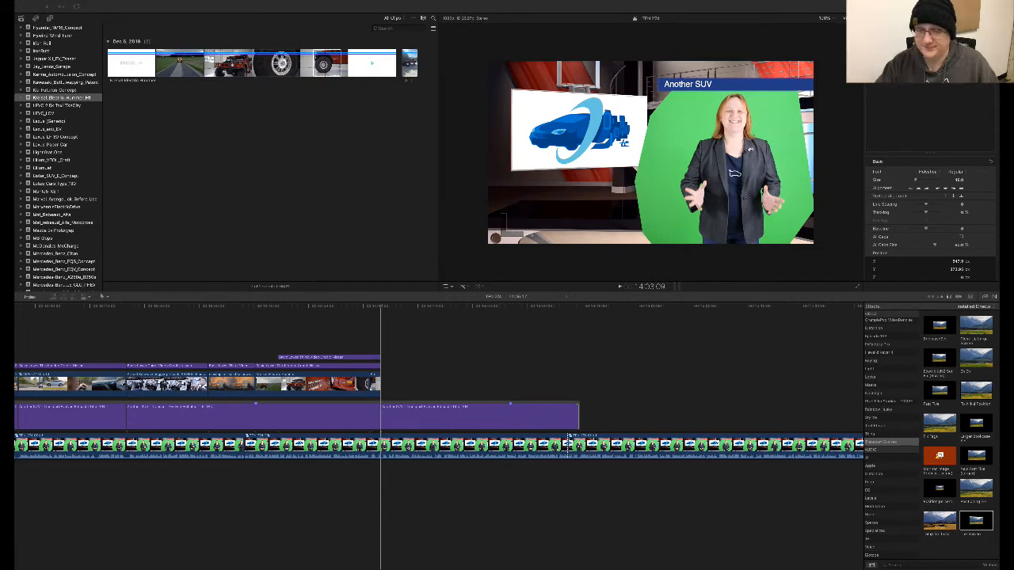
pyautogui.click(541, 423)
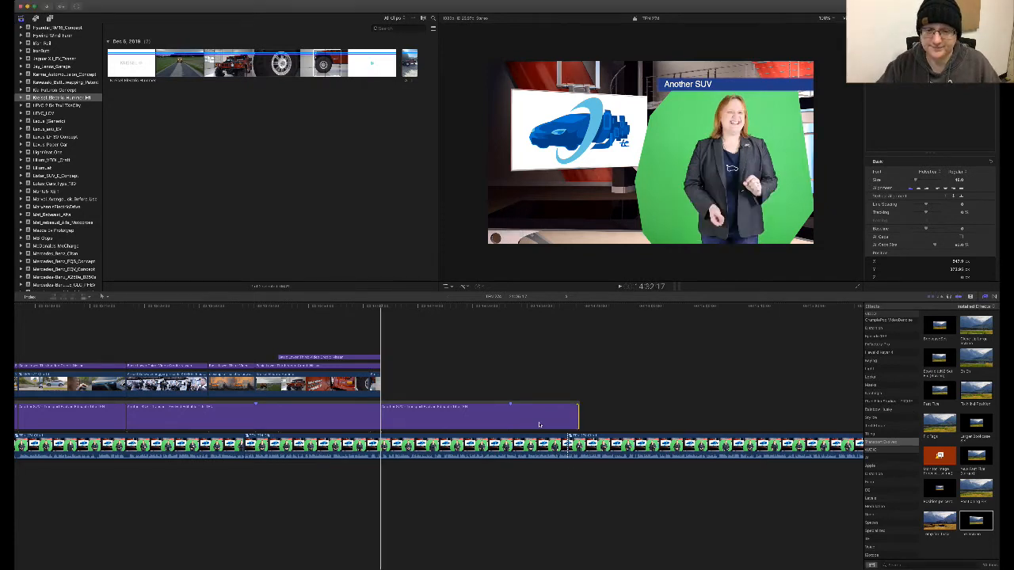
pyautogui.doubleClick(541, 423)
pyautogui.hotkey('shift', 'alt', 'Right')
pyautogui.hotkey('shift', 'alt', 'Left')
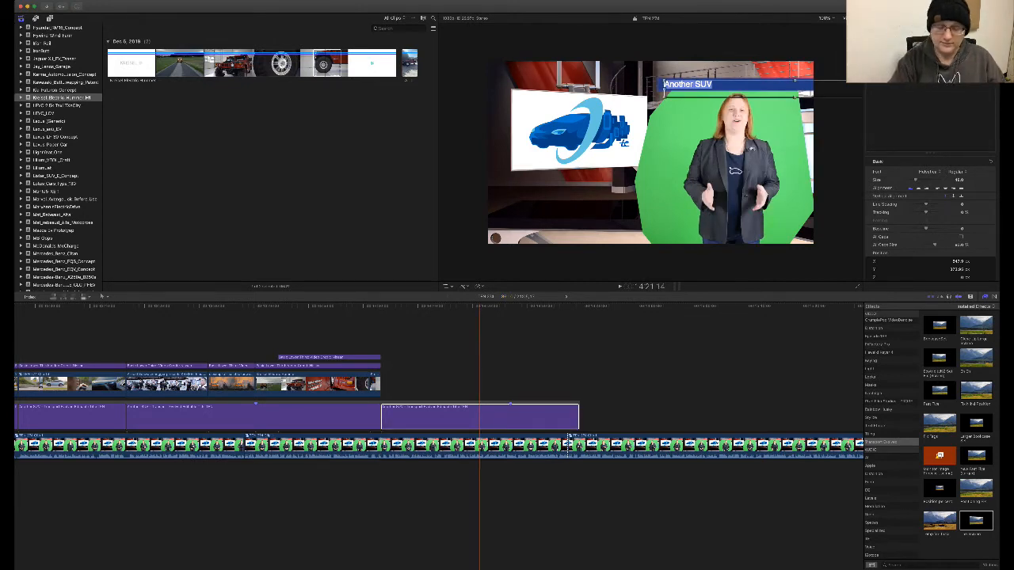
pyautogui.write('Bike on Water')
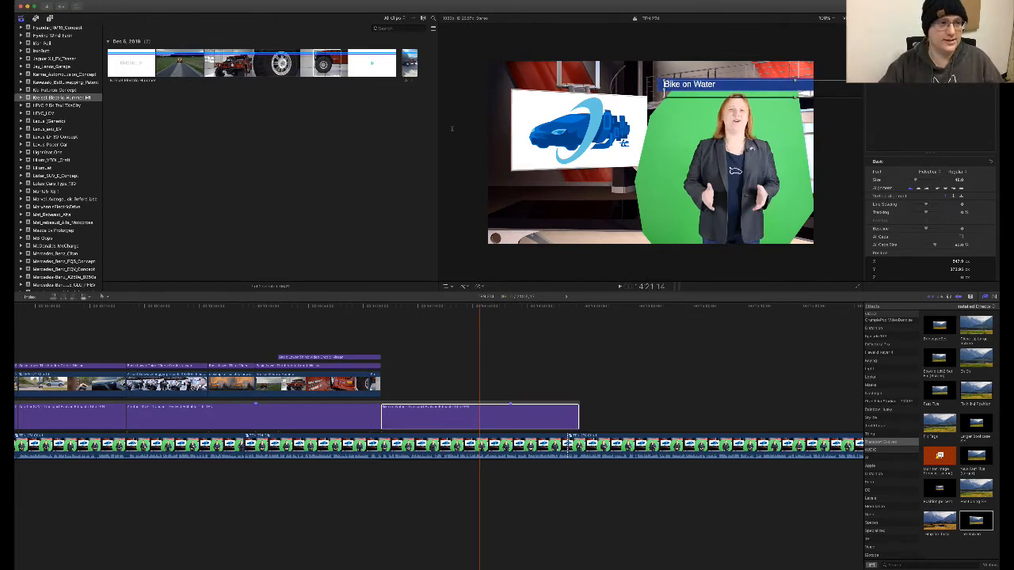
# - From the Manta5 XE-1 event, add a range of the first clip above the new headline and shift it towards the headline's end
pyautogui.scroll(-3, 60, 158)
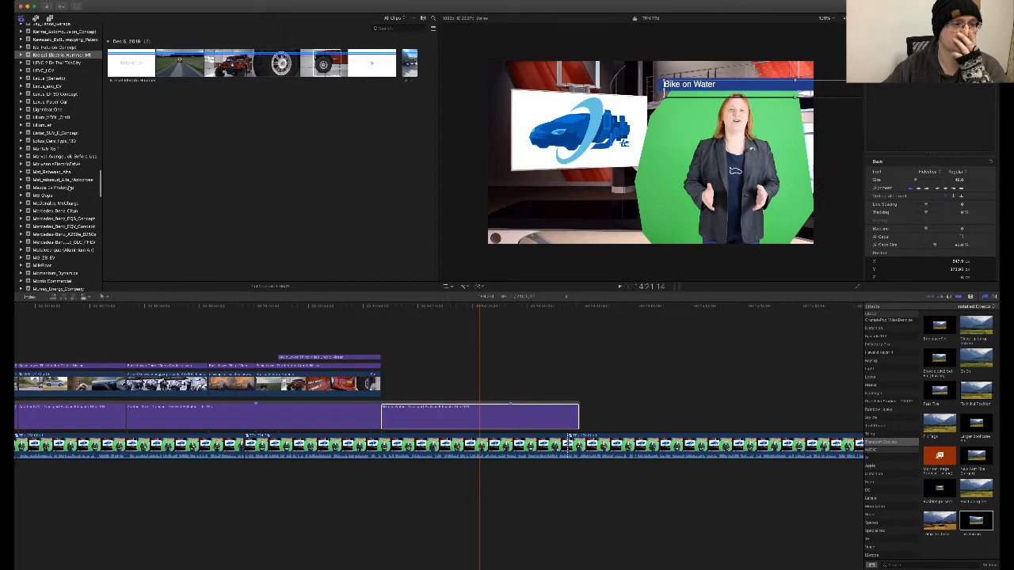
pyautogui.click(68, 188)
pyautogui.click(67, 130)
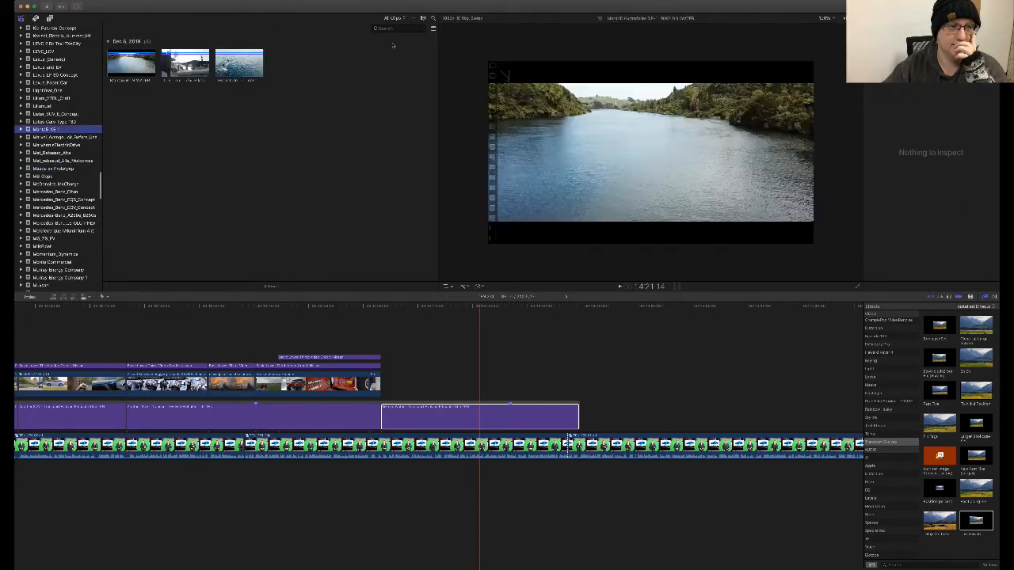
pyautogui.click(232, 67)
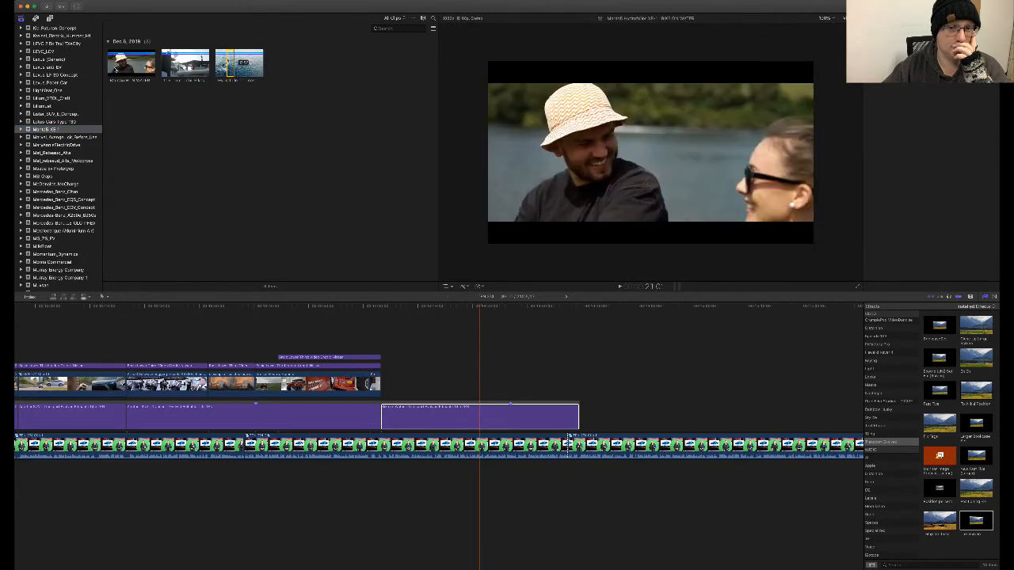
pyautogui.moveTo(117, 71); pyautogui.dragTo(410, 372)
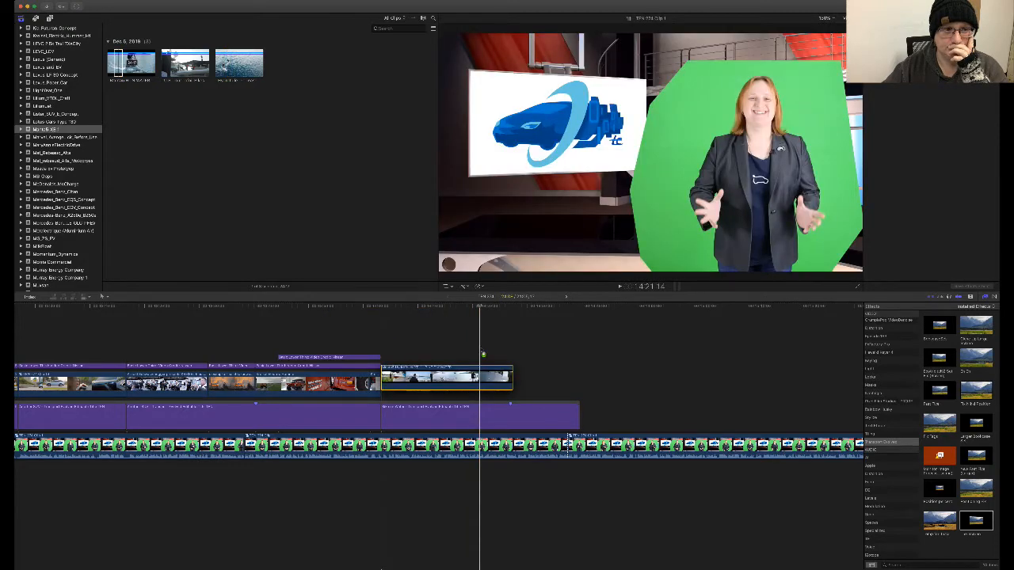
pyautogui.moveTo(480, 350); pyautogui.dragTo(519, 383)
# - Place a range of the third Manta5 XE-1 clip above the start of the "Bike on Water" headline and remove its audio
pyautogui.click(229, 65)
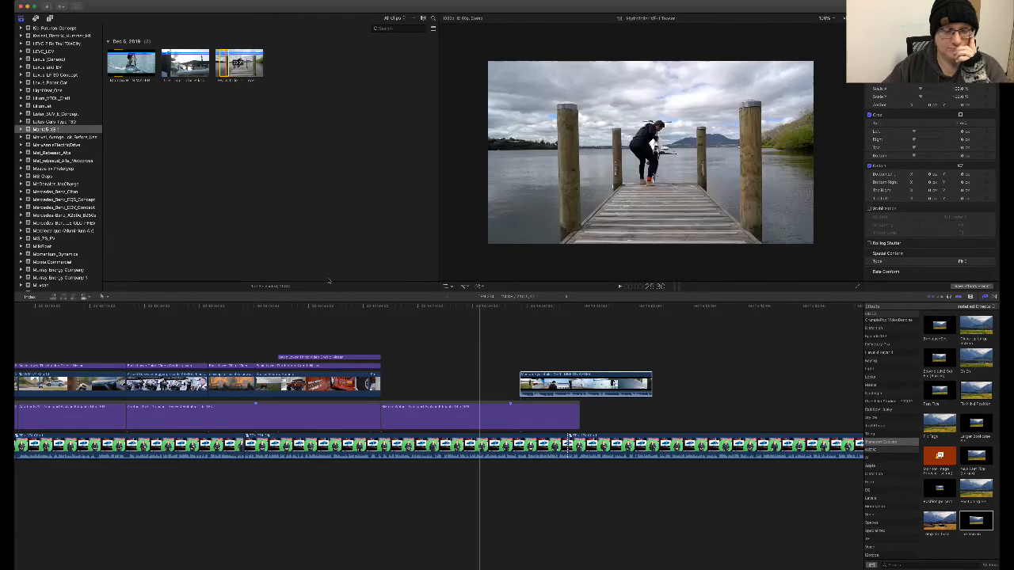
pyautogui.moveTo(329, 281); pyautogui.dragTo(384, 386)
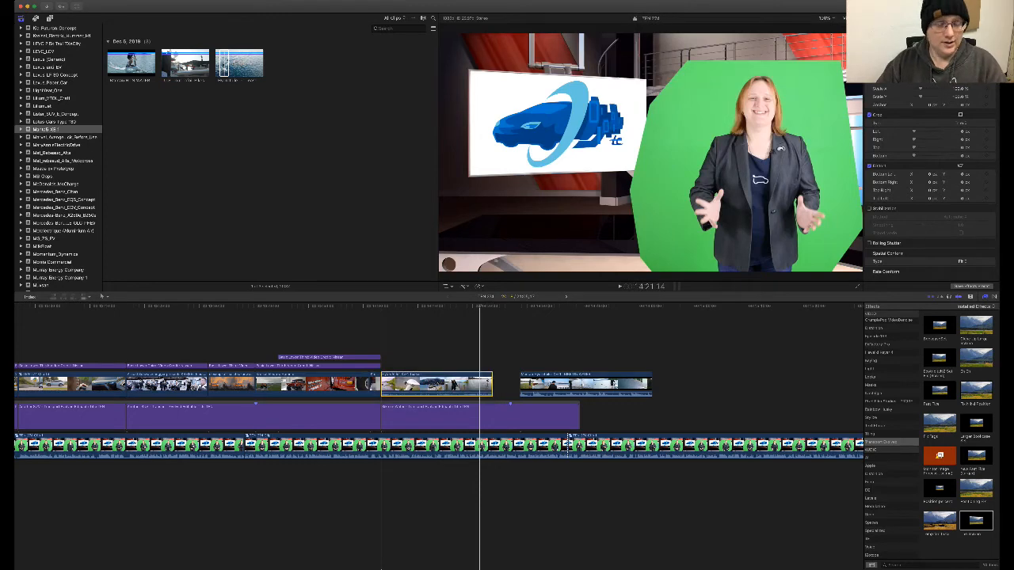
pyautogui.hotkey('ctrl', 'shift', 's')
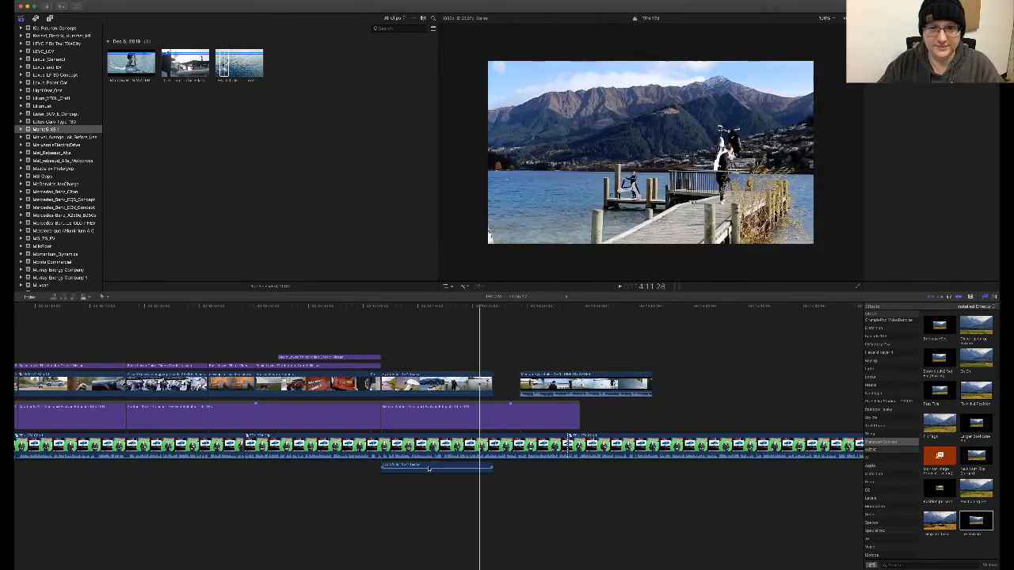
pyautogui.click(430, 468)
pyautogui.press('Delete')
# - Apply the studio-screen effect to the new bike clip and play through the transition from the "Another SUV" segment
pyautogui.click(381, 326)
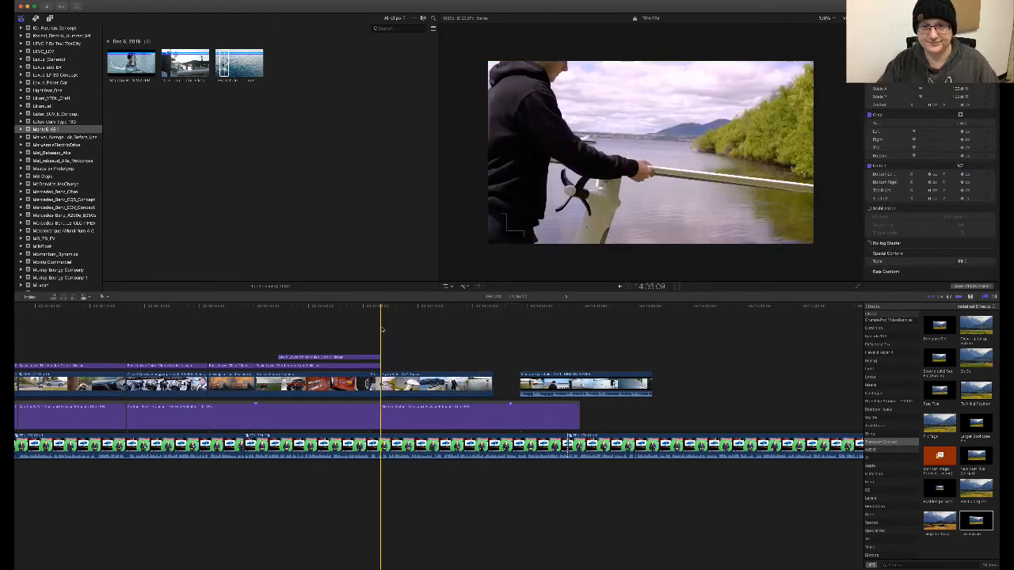
pyautogui.press('space')
pyautogui.moveTo(971, 520); pyautogui.dragTo(444, 386)
pyautogui.click(366, 310)
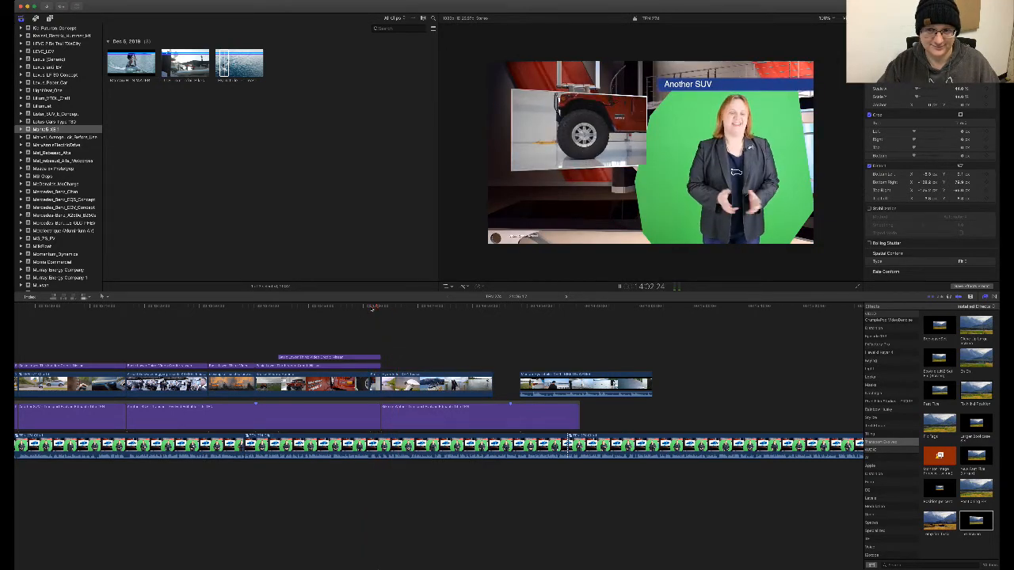
pyautogui.press('super+equal')
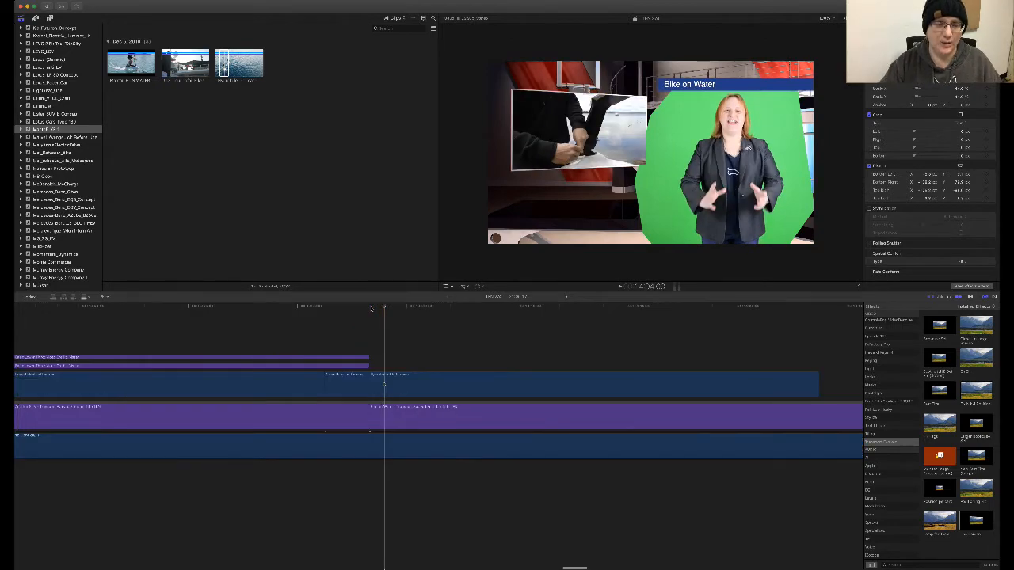
# - Move the start of the "Bike on Water" headline and its first clip slightly earlier, to about 14:02:27
pyautogui.moveTo(346, 426); pyautogui.dragTo(335, 365)
pyautogui.moveTo(381, 404); pyautogui.dragTo(369, 385)
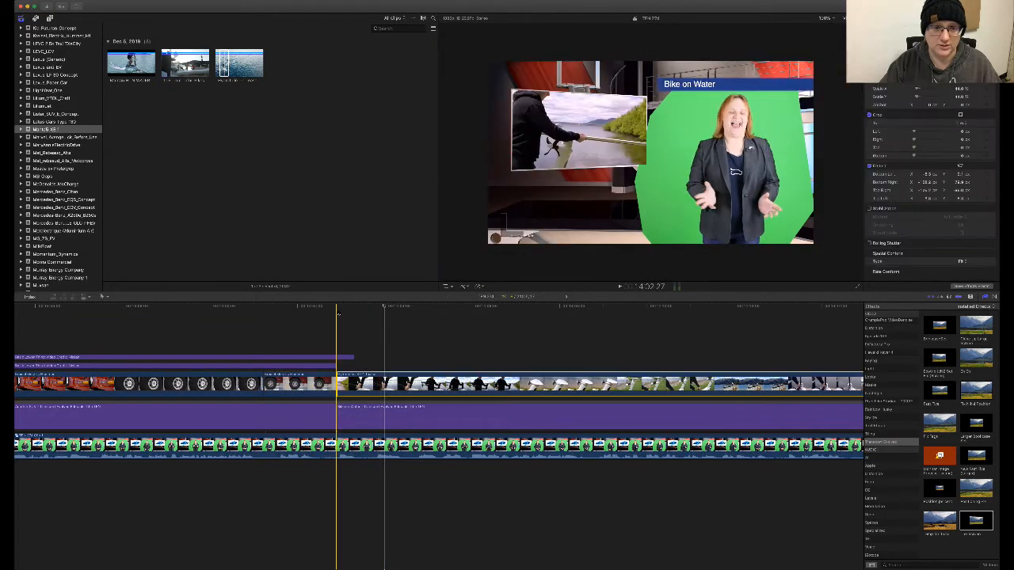
pyautogui.click(336, 315)
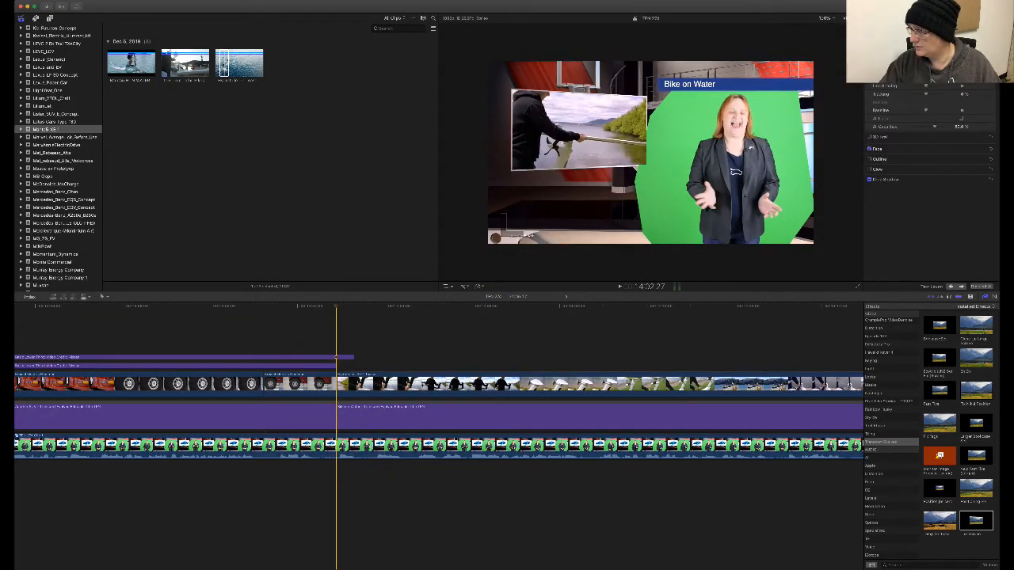
# - Trim the first bike clip to end at about 14:12:29 and park the separate Manta5 clip above the earlier Hummer segment
pyautogui.press('super+Tab')
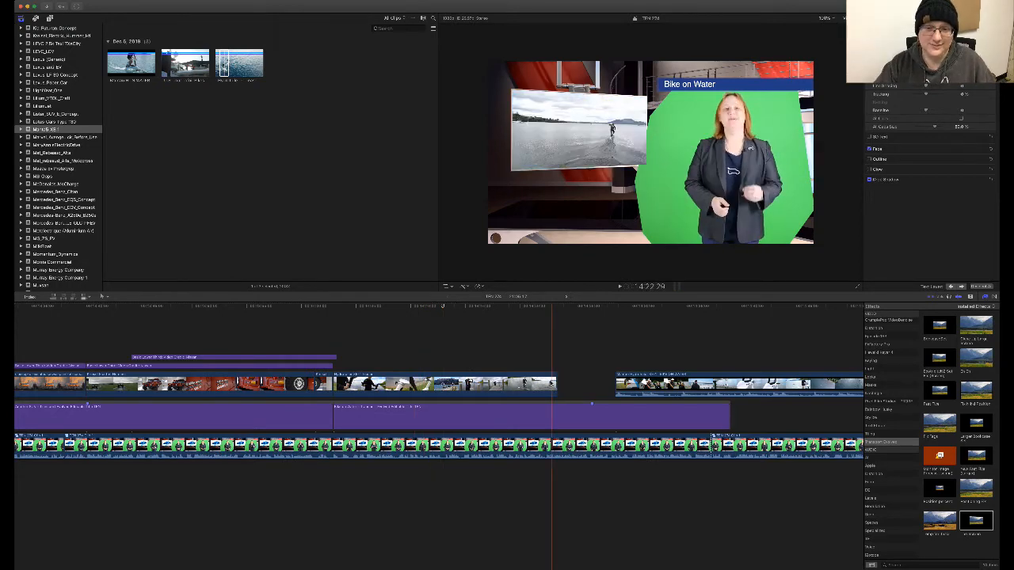
pyautogui.moveTo(551, 382); pyautogui.dragTo(440, 388)
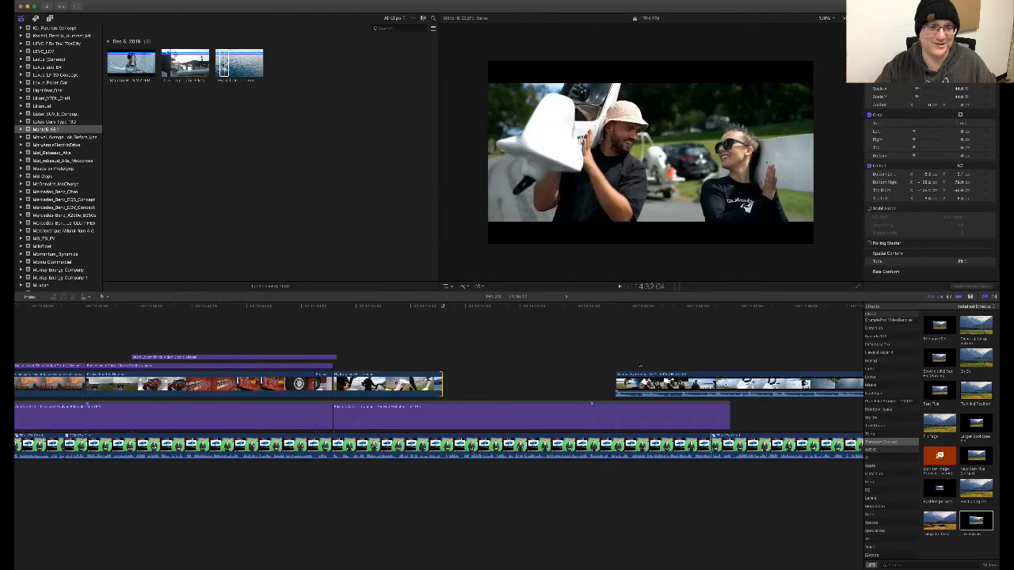
pyautogui.moveTo(647, 383); pyautogui.dragTo(158, 332)
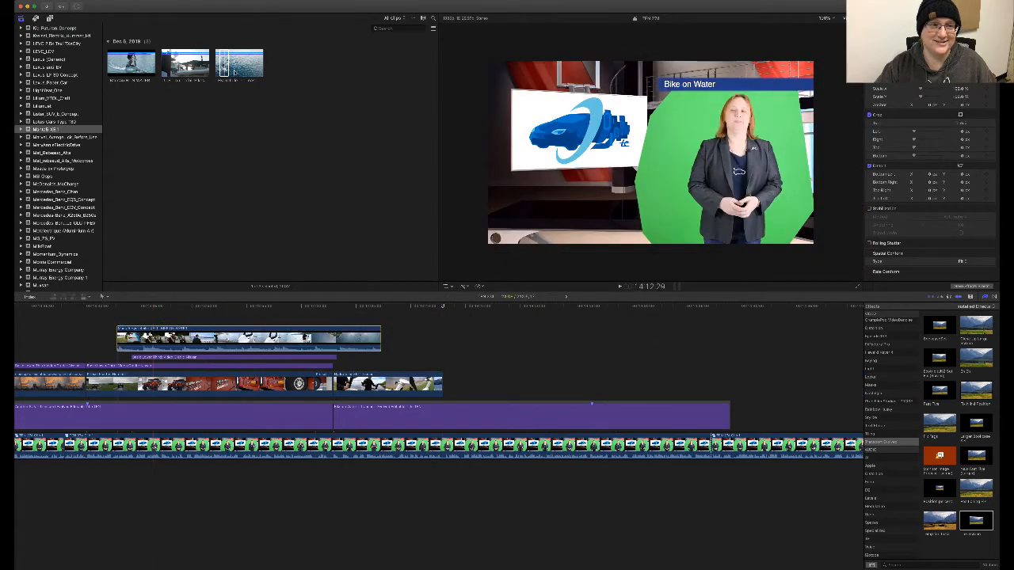
# - Add a later range of the third Manta5 XE-1 clip directly after the trimmed bike clip and remove its audio
pyautogui.click(238, 68)
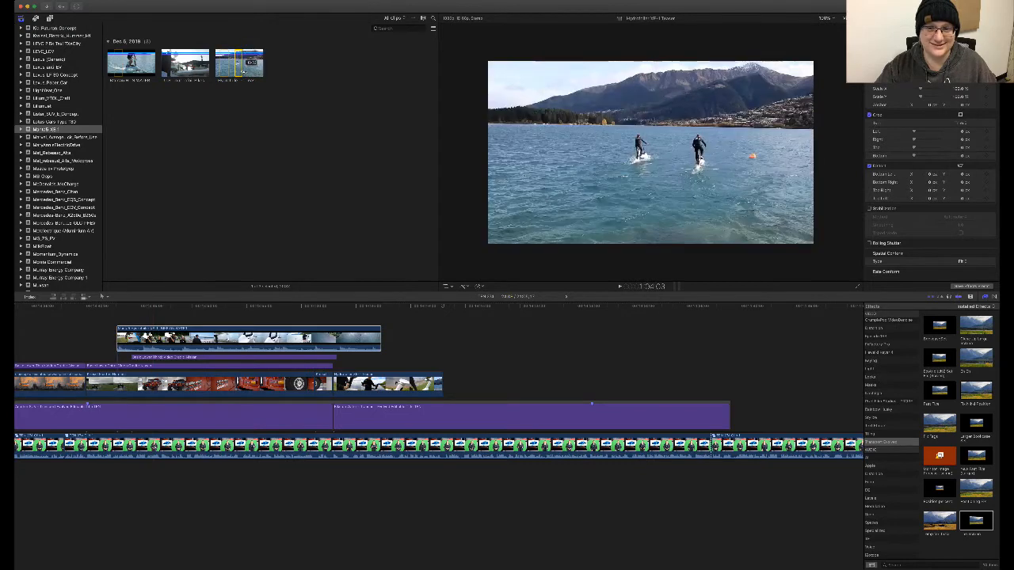
pyautogui.moveTo(238, 68); pyautogui.dragTo(446, 374)
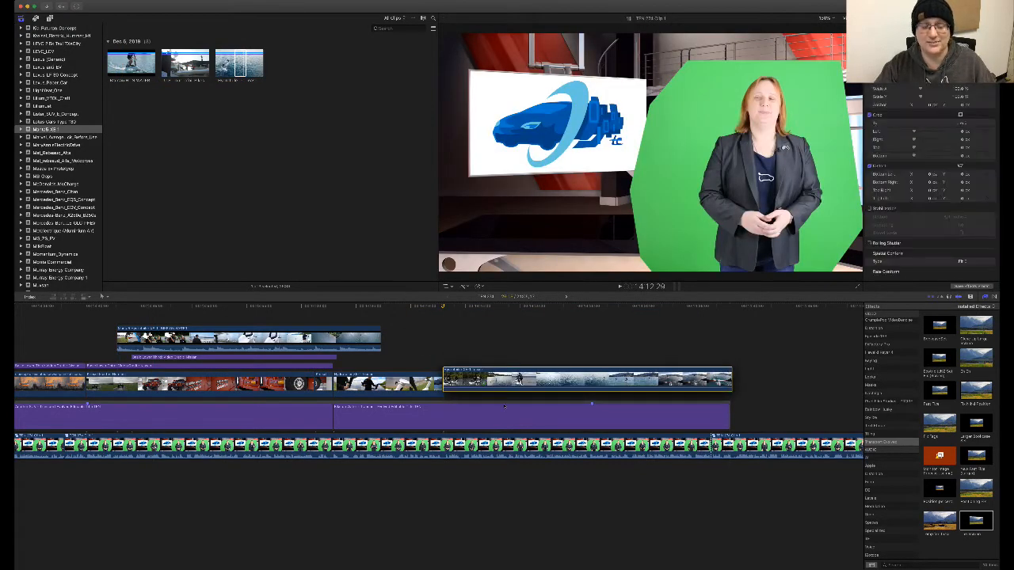
pyautogui.hotkey('ctrl', 'shift', 's')
pyautogui.click(518, 467)
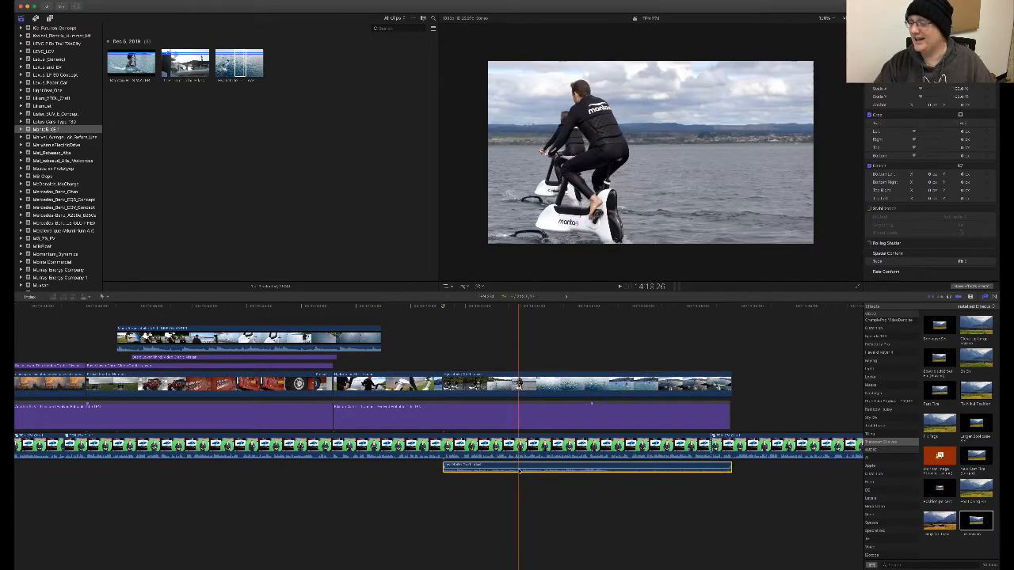
pyautogui.press('Delete')
# - Play through the second bike clip and trim its end to the presenter cut at about 14:37:17
pyautogui.press('space')
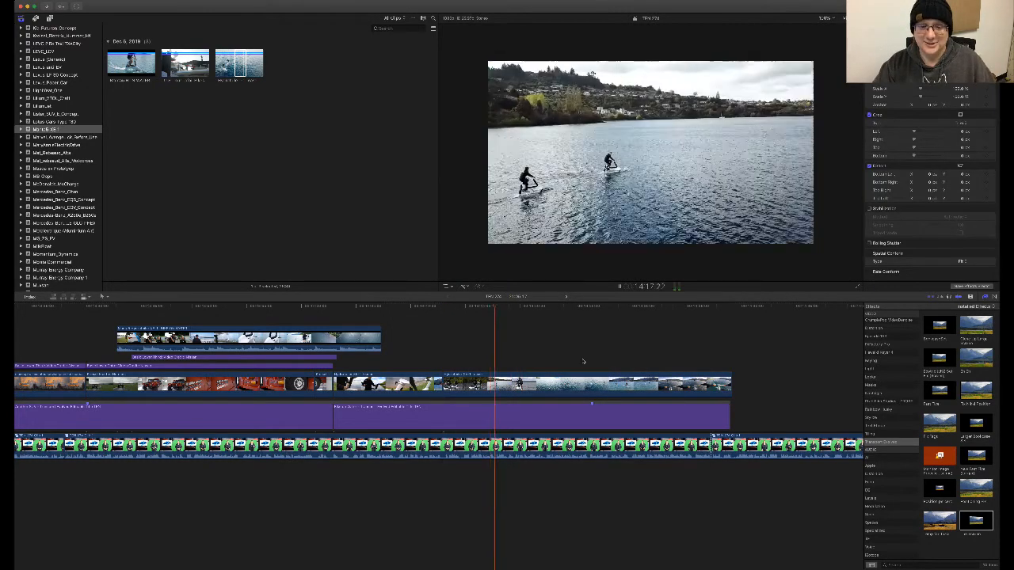
pyautogui.hscroll(3, 565, 337)
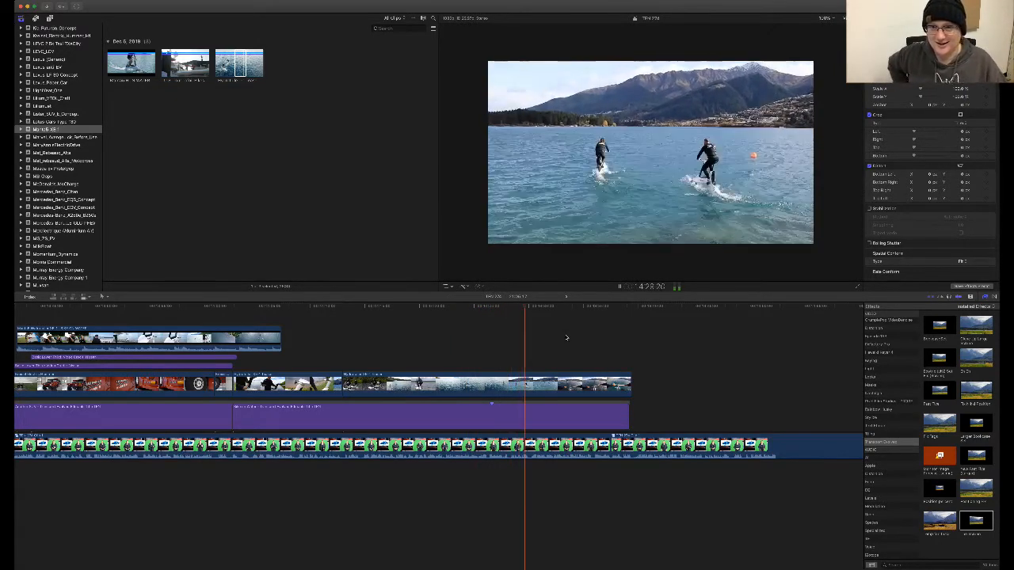
pyautogui.press('space')
pyautogui.click(568, 338)
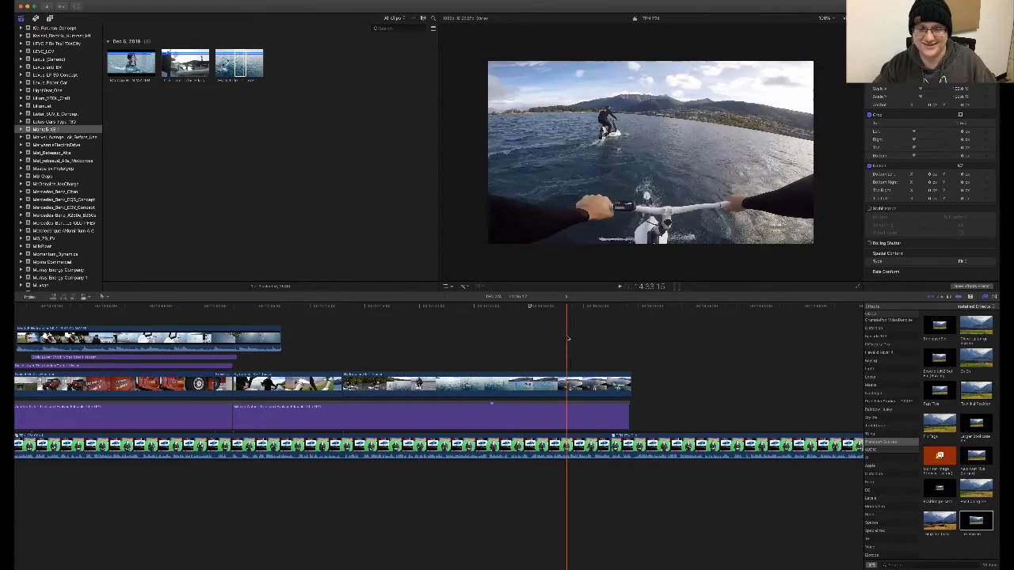
pyautogui.press('space')
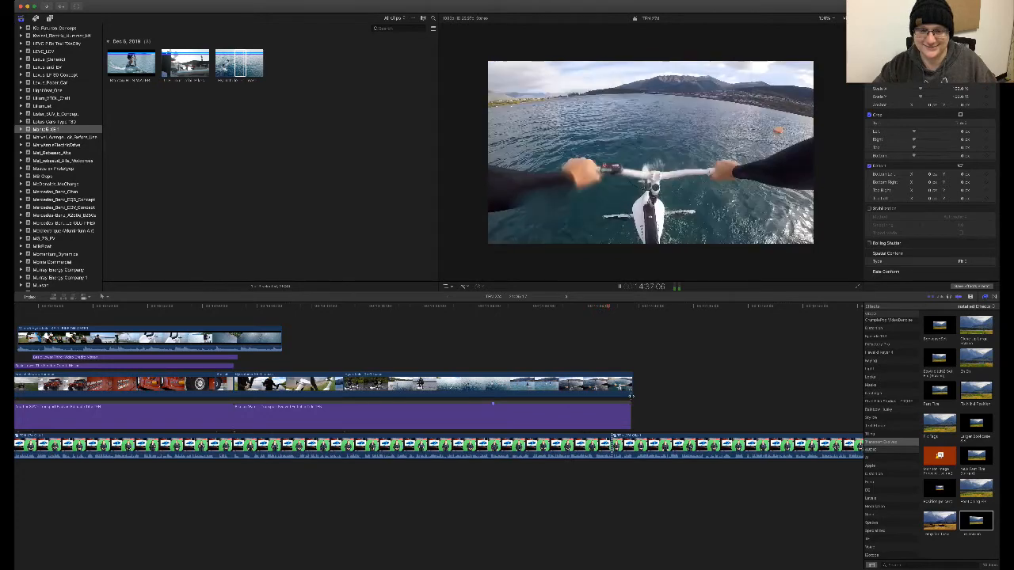
pyautogui.moveTo(630, 388); pyautogui.dragTo(611, 387)
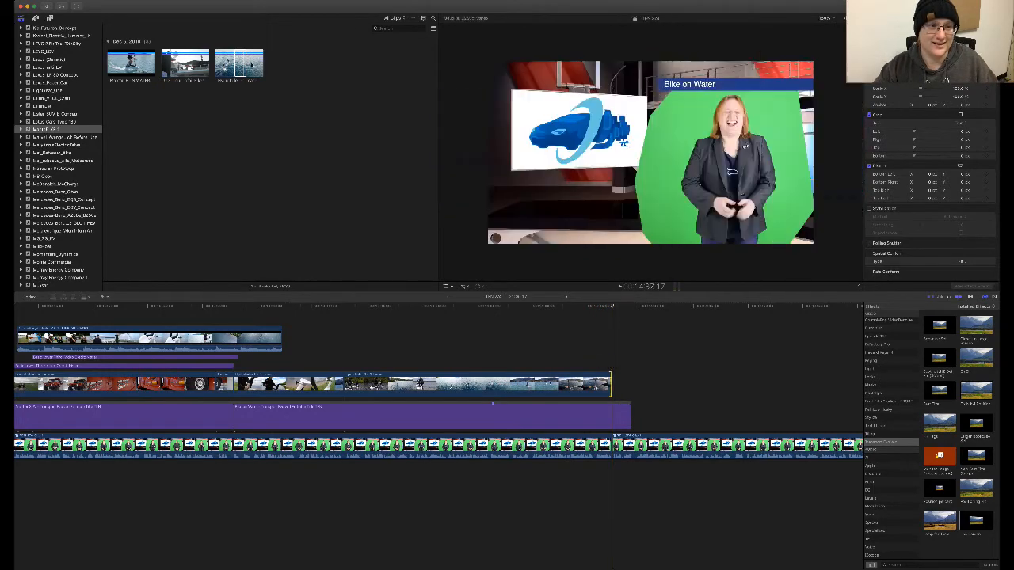
# - Add a short range near the end of the third Manta5 XE-1 clip right after the 14:37 cut and remove its audio
pyautogui.click(252, 62)
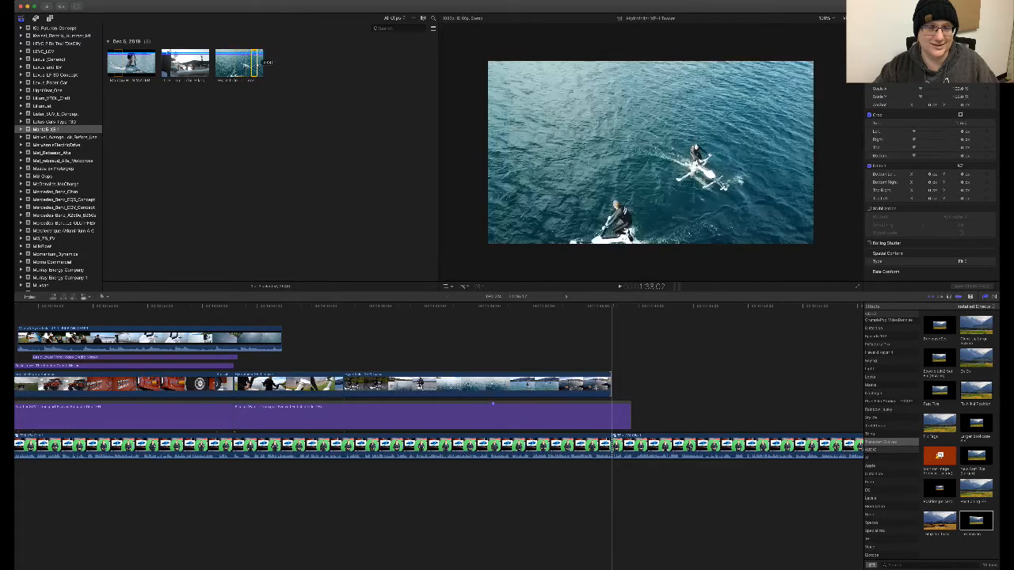
pyautogui.moveTo(255, 63); pyautogui.dragTo(643, 384)
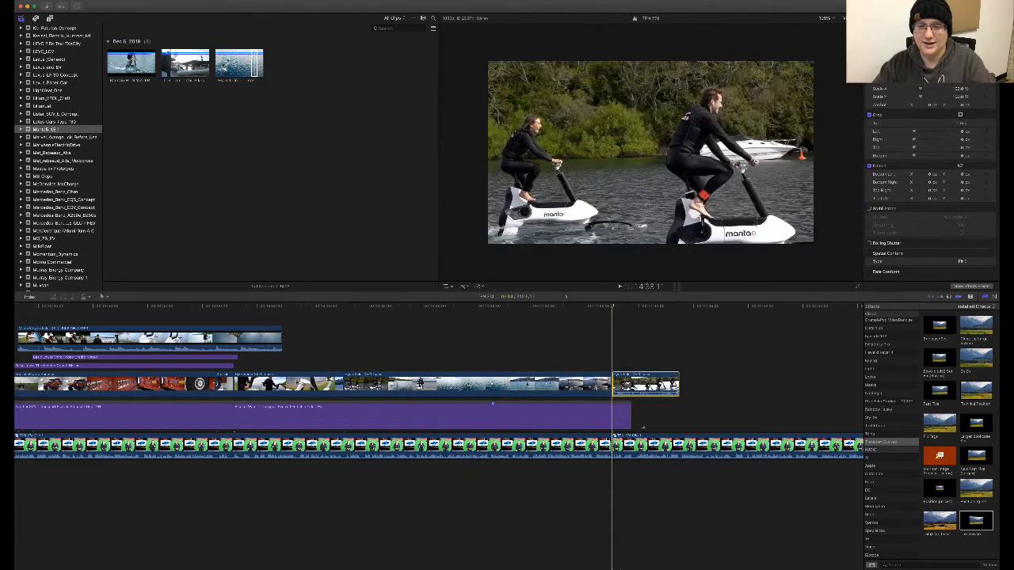
pyautogui.click(645, 467)
pyautogui.press('Delete')
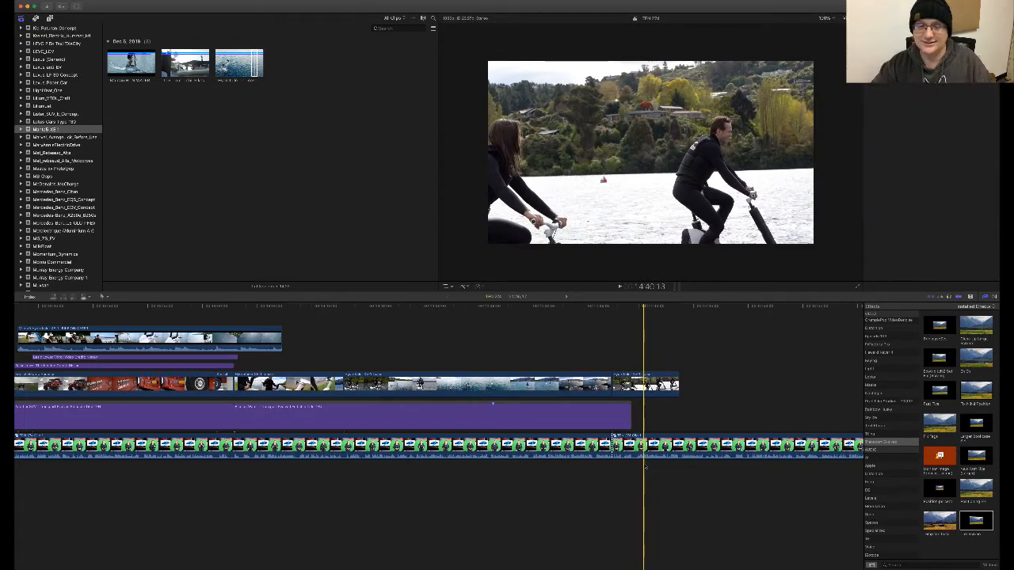
# - Delete the unused Manta5 clip parked above the Hummer segment
pyautogui.hscroll(-10, 515, 342)
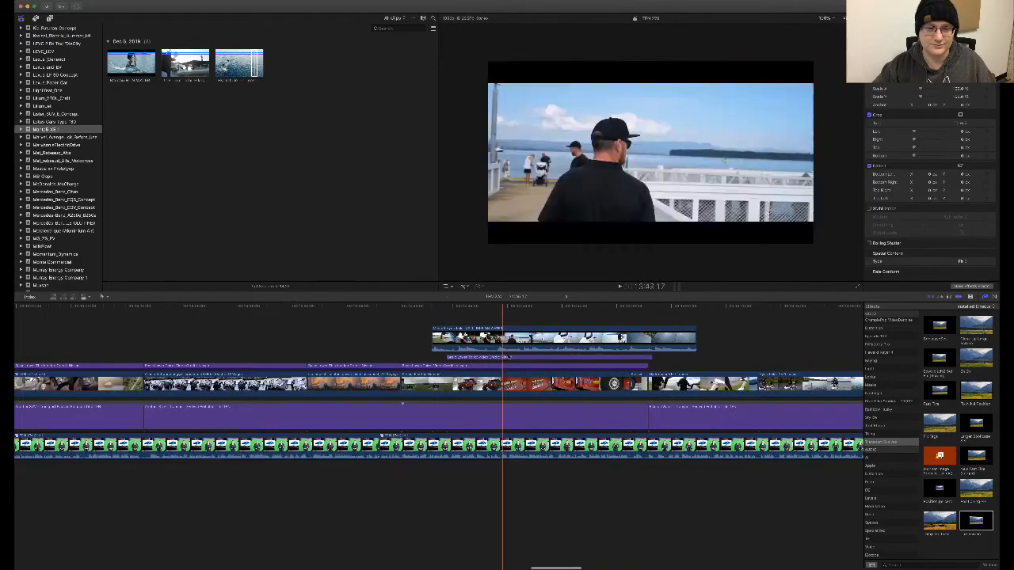
pyautogui.click(515, 342)
pyautogui.press('Delete')
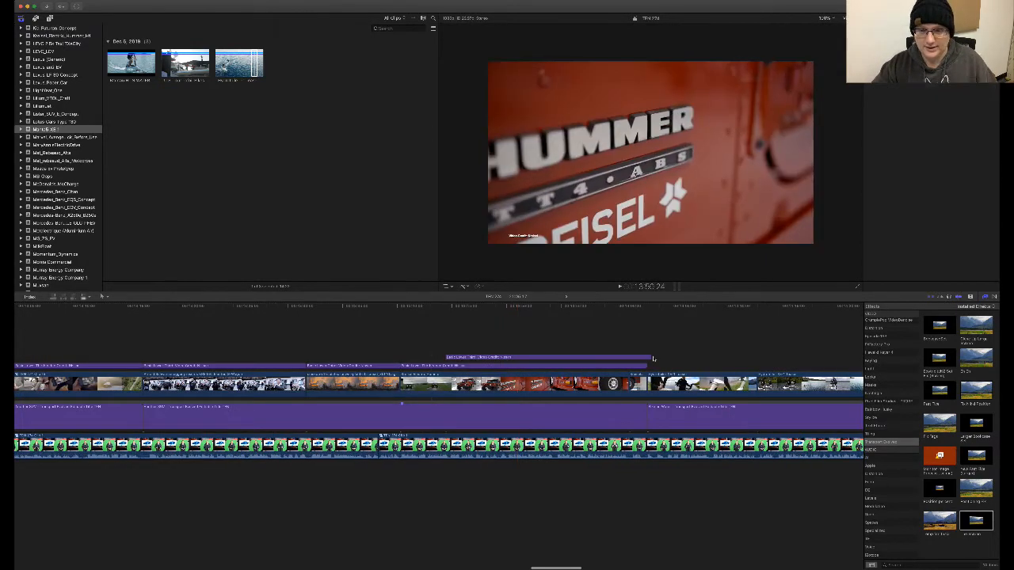
# - Move the spare lower-third credit above the bike clips, extend it to the end of the "Bike on Water" headline and open its text
pyautogui.moveTo(518, 355); pyautogui.dragTo(718, 365)
pyautogui.hscroll(6, 717, 366)
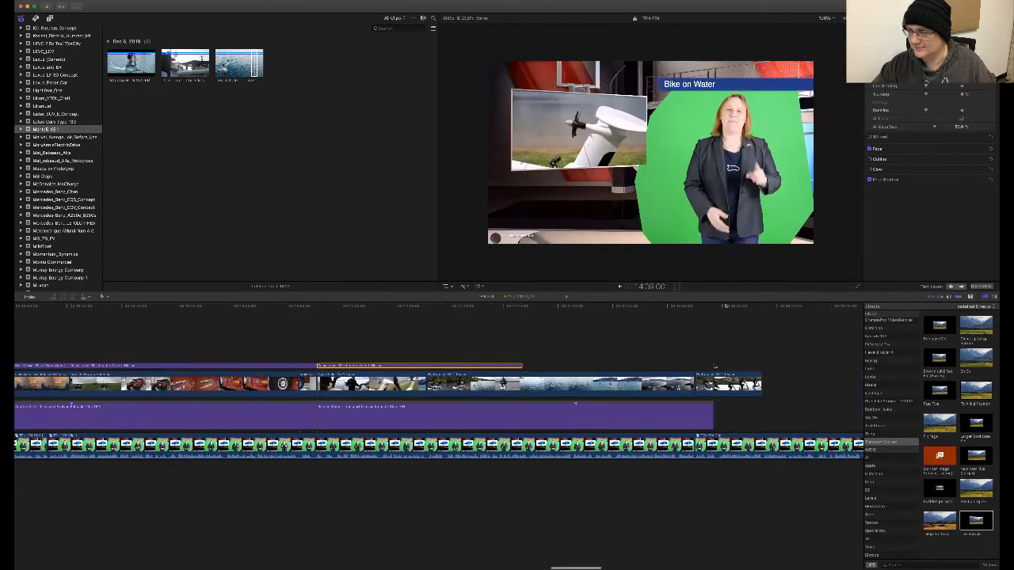
pyautogui.moveTo(401, 367); pyautogui.dragTo(581, 367)
pyautogui.doubleClick(581, 366)
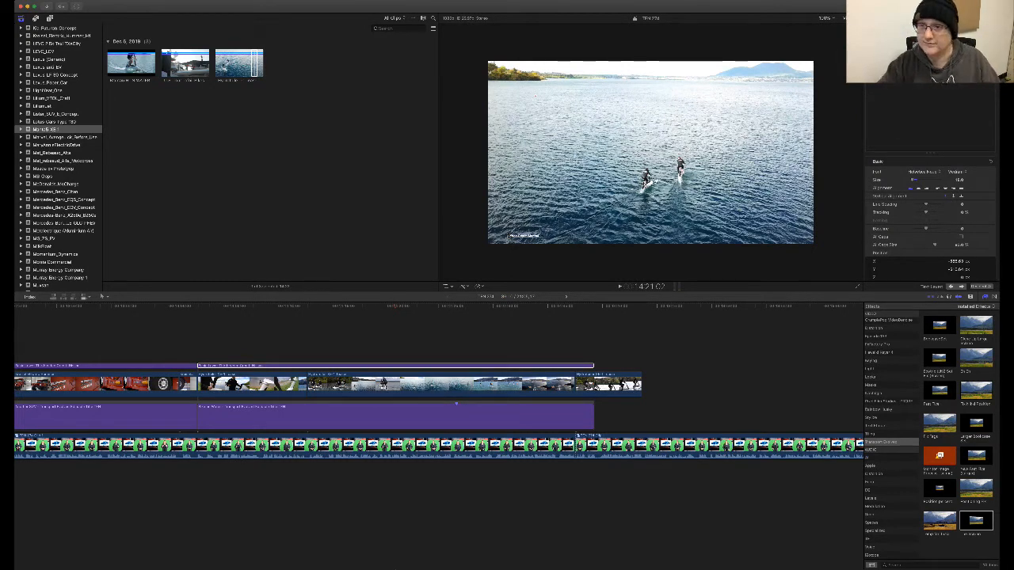
# - Apply the studio-screen effect to the short bike clip that follows the 14:37 cut
pyautogui.click(290, 384)
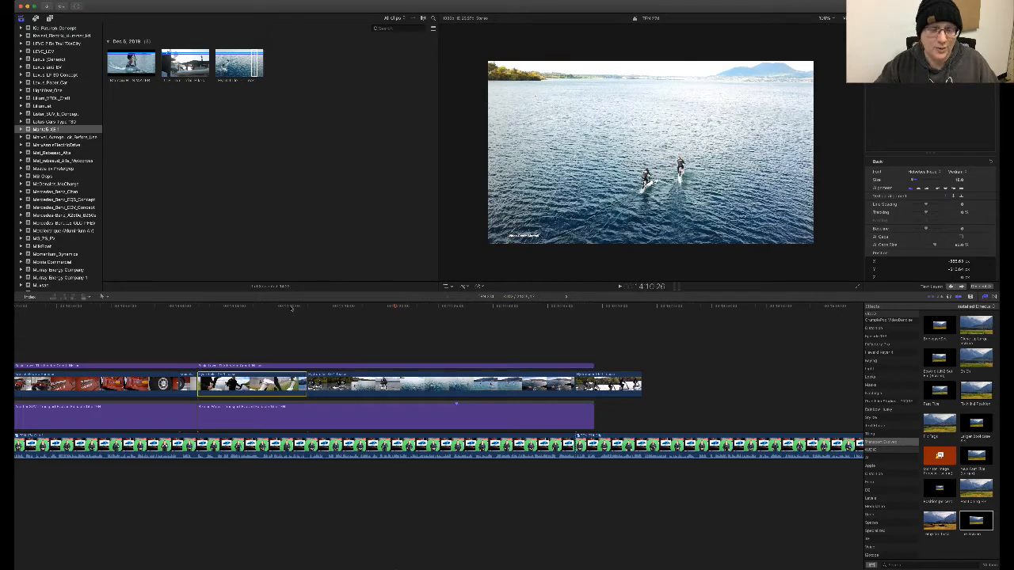
pyautogui.click(599, 384)
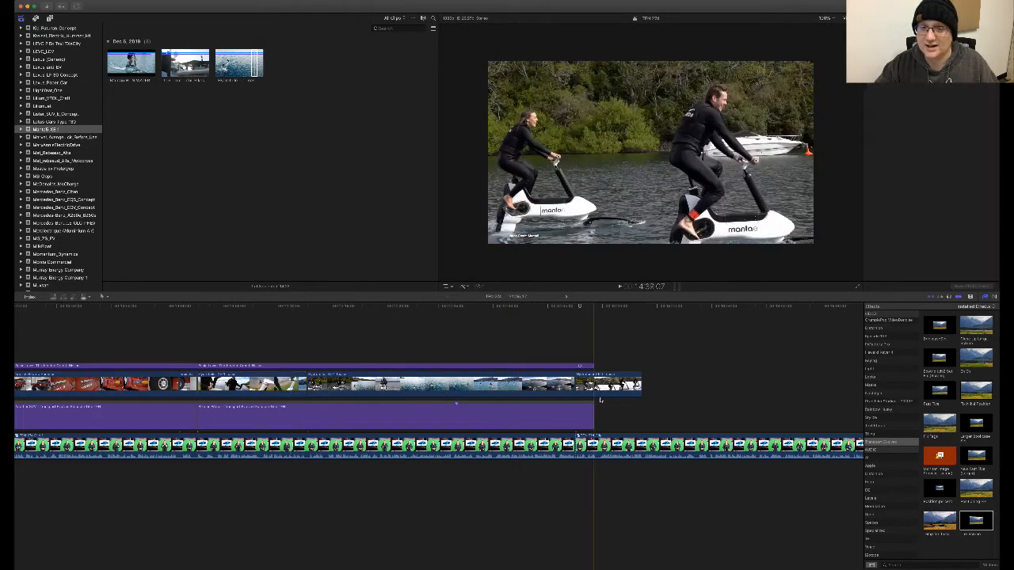
pyautogui.moveTo(982, 520); pyautogui.dragTo(614, 384)
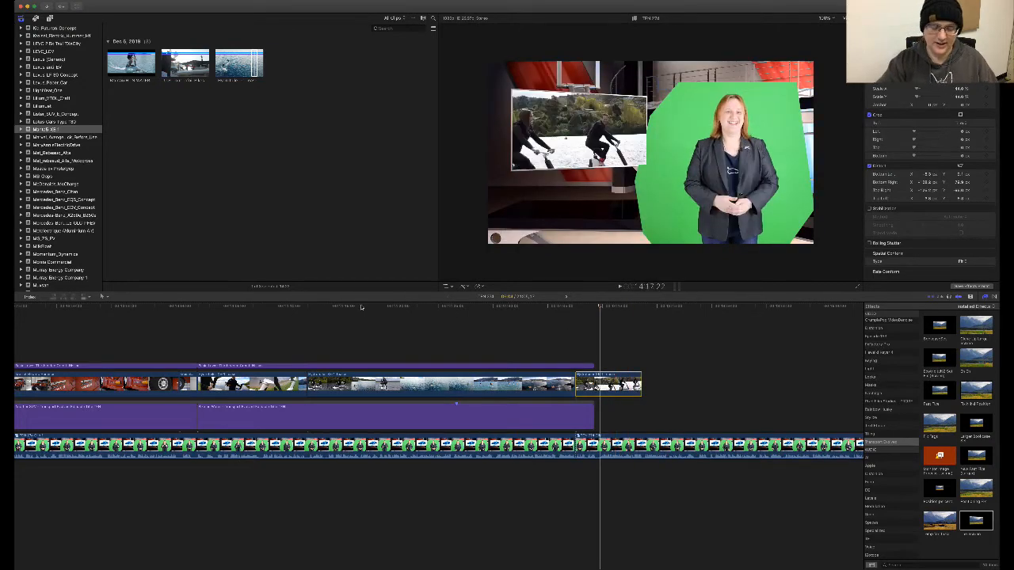
# - Look over the whole timeline, return to the start of the episode and play the opening teaser and first story for review
pyautogui.press('super+minus')
pyautogui.press('super+minus')
pyautogui.press('super+minus')
pyautogui.press('super+minus')
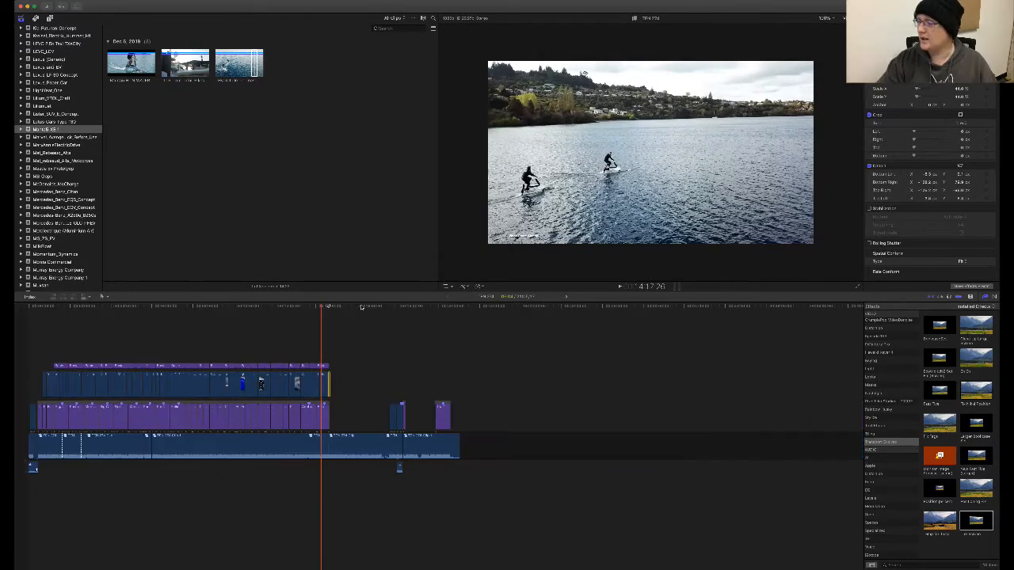
pyautogui.hscroll(-1, 253, 328)
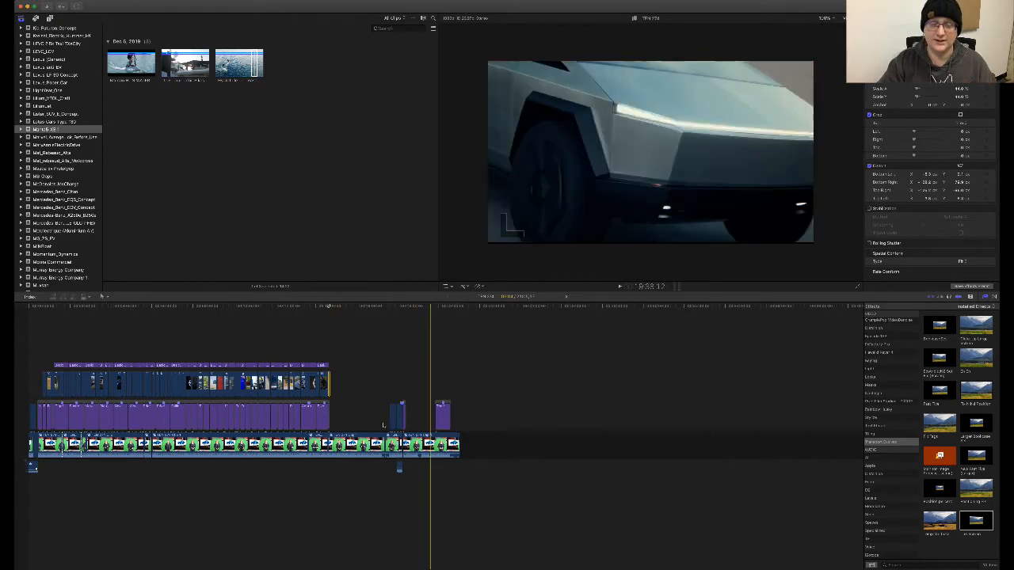
pyautogui.hscroll(-1, 390, 414)
pyautogui.hscroll(1, 26, 317)
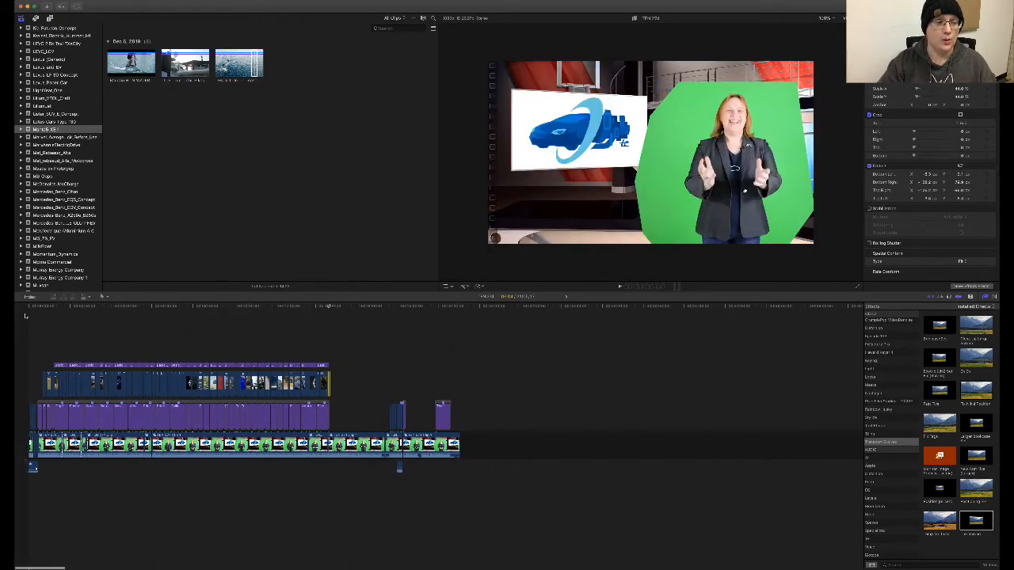
pyautogui.click(25, 316)
pyautogui.press('super+equal')
pyautogui.press('super+equal')
pyautogui.press('super+equal')
pyautogui.press('super+equal')
pyautogui.press('super+equal')
pyautogui.press('super+equal')
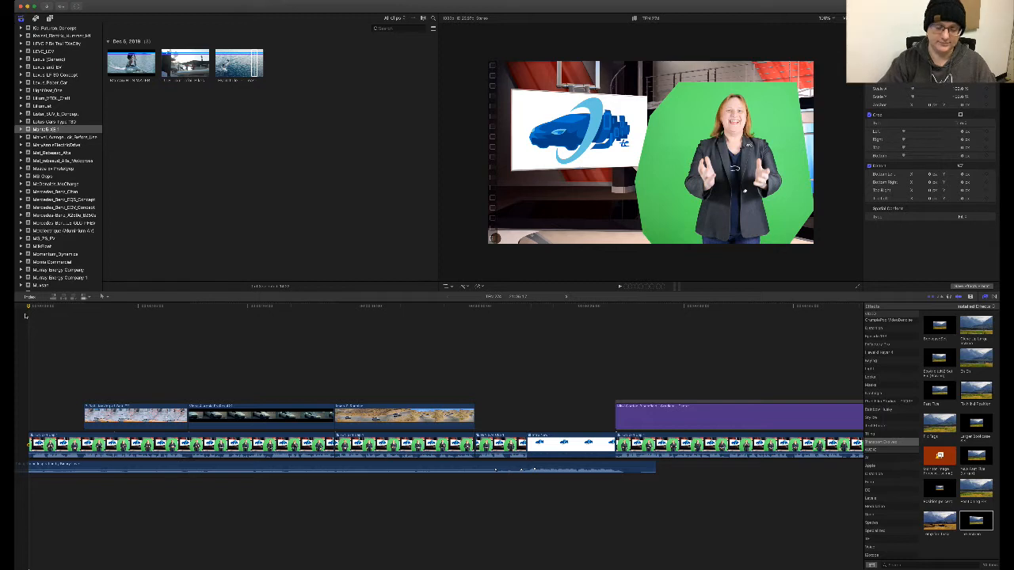
pyautogui.press('space')
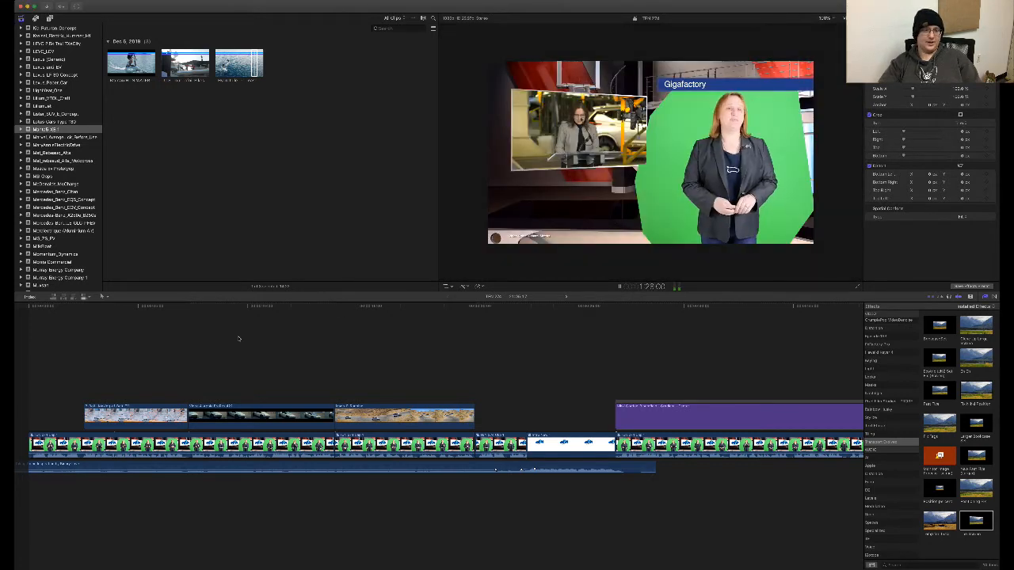
pyautogui.click(280, 311)
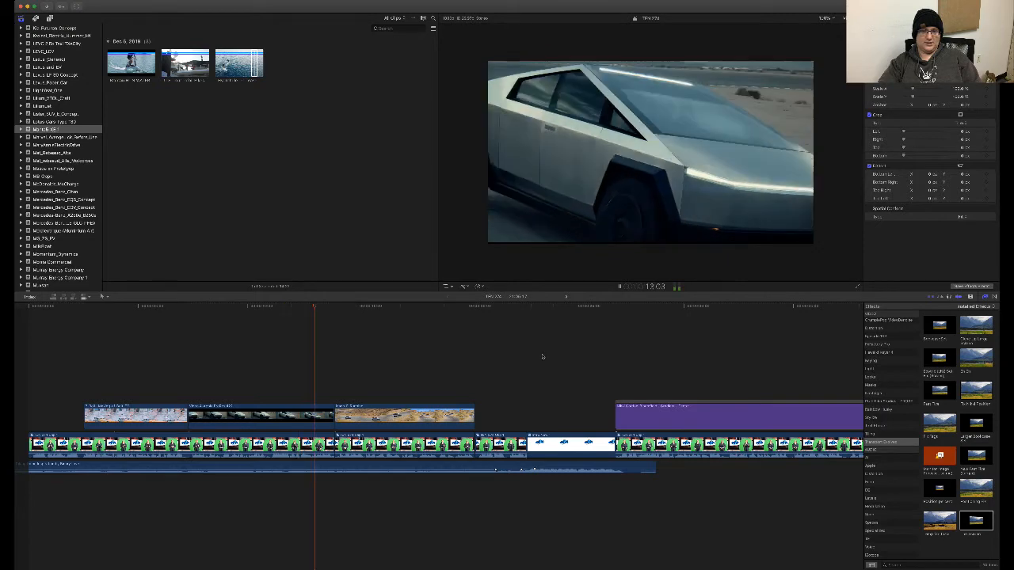
# - Move the changeover from the raffle promo to the Fully Charged Live promo to about 1:09, making both titles and B-roll clips meet there
pyautogui.hscroll(15, 554, 348)
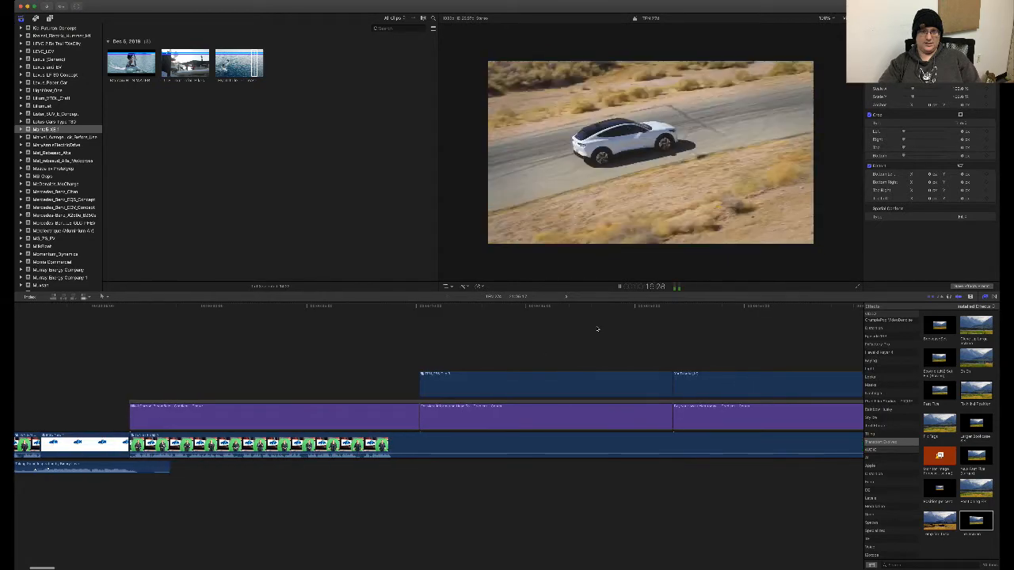
pyautogui.click(597, 328)
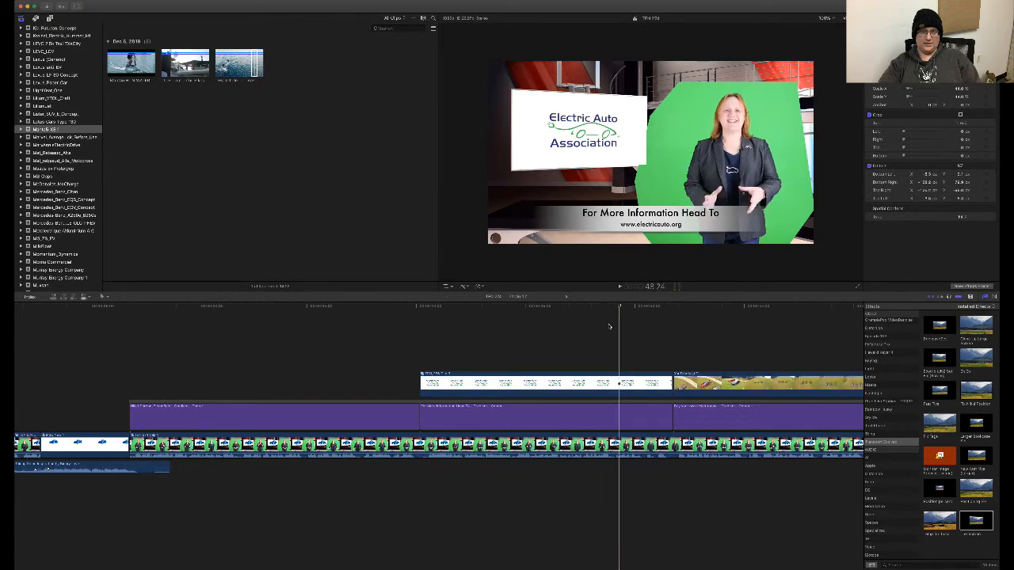
pyautogui.hscroll(2, 609, 325)
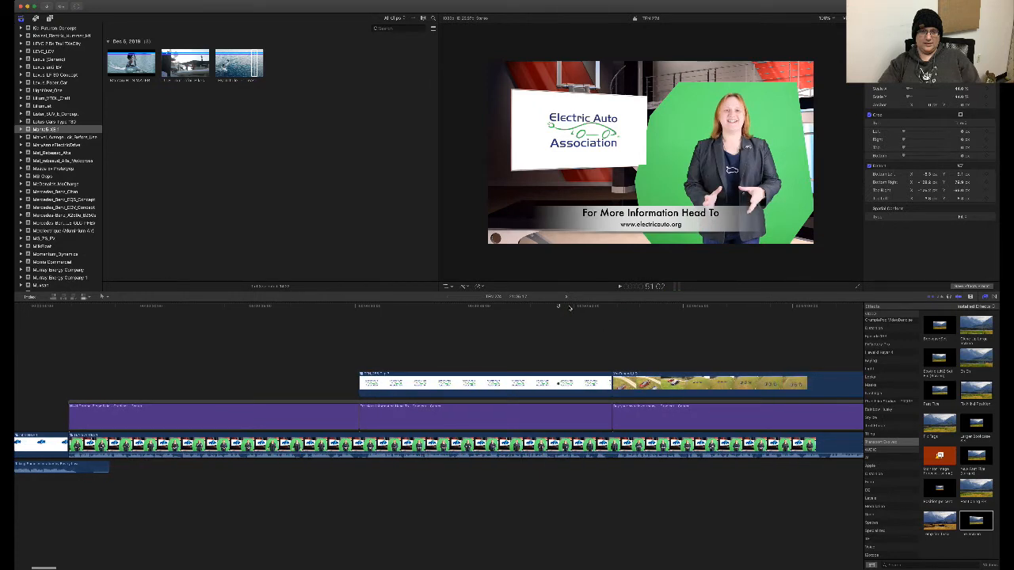
pyautogui.click(569, 307)
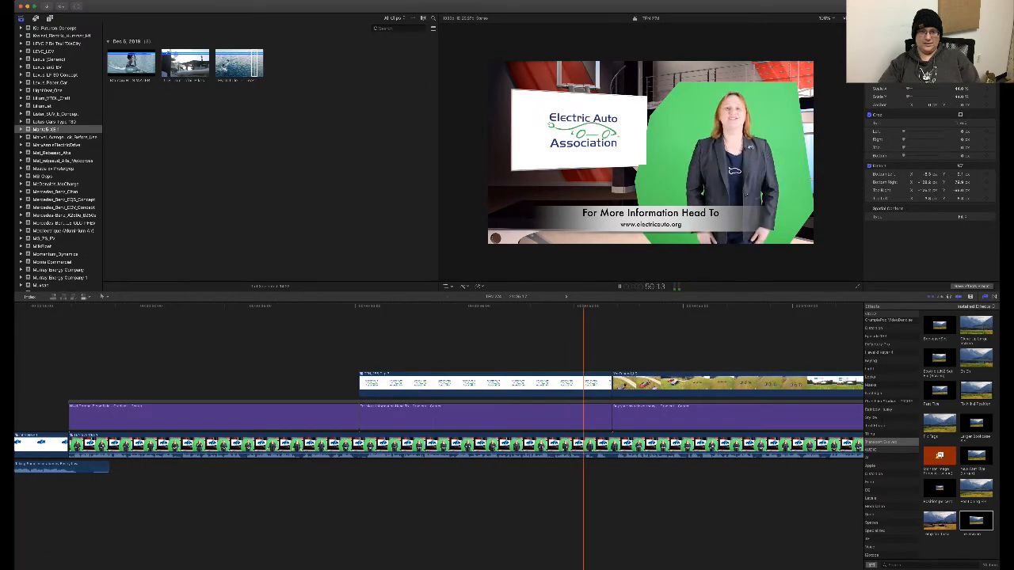
pyautogui.hscroll(10, 643, 395)
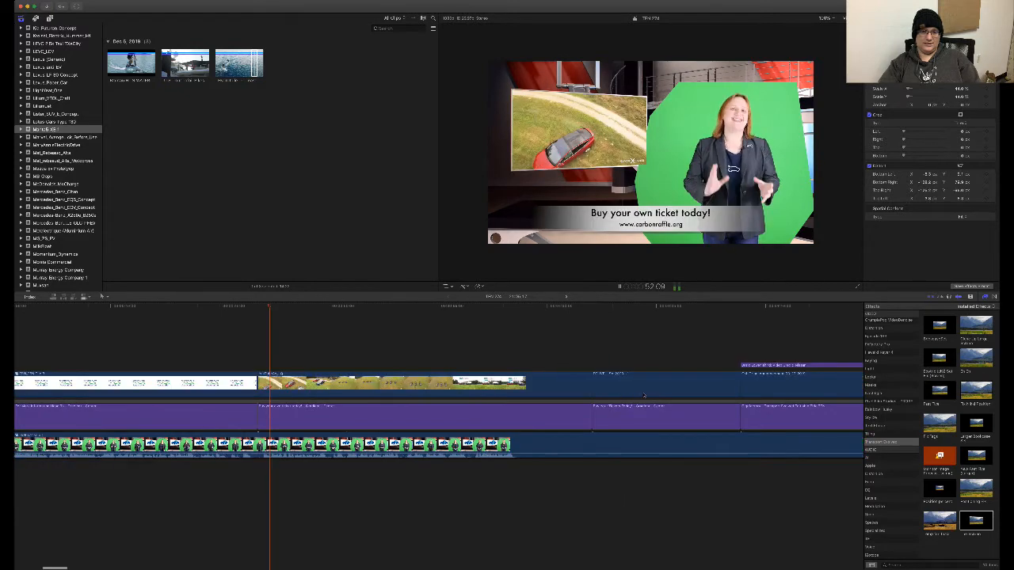
pyautogui.hscroll(8, 643, 395)
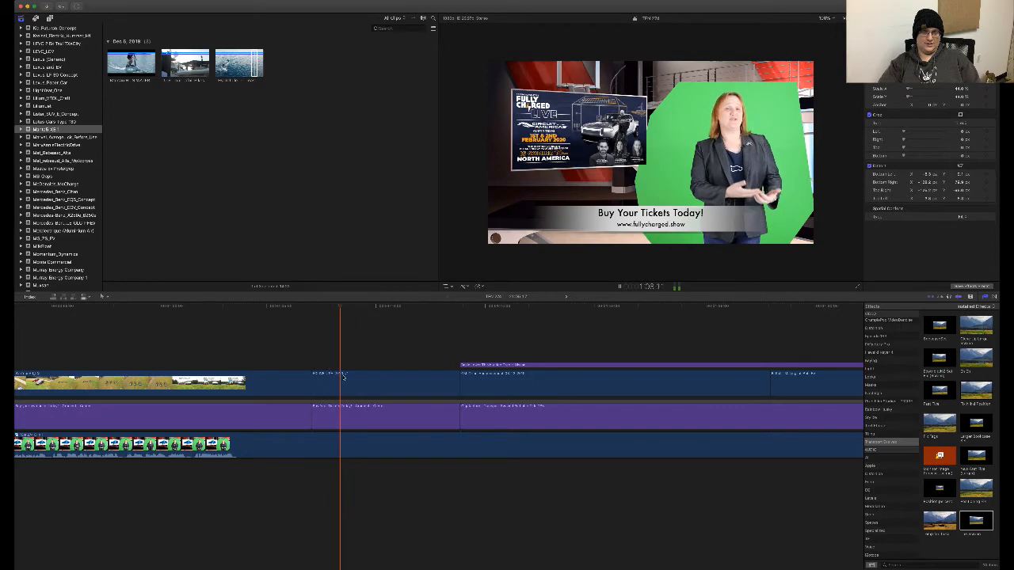
pyautogui.press('space')
pyautogui.moveTo(312, 420); pyautogui.dragTo(358, 420)
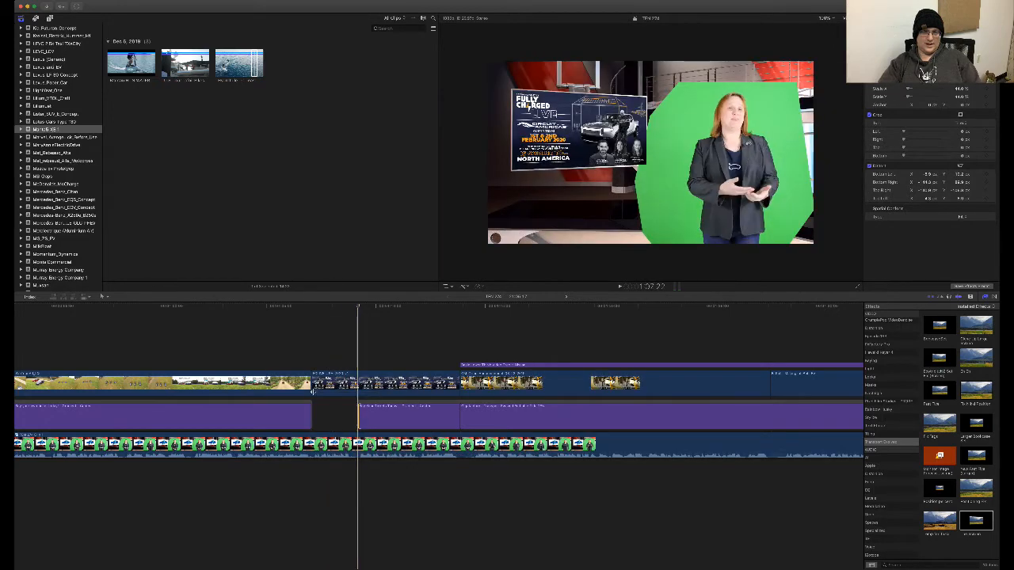
pyautogui.moveTo(313, 383); pyautogui.dragTo(358, 382)
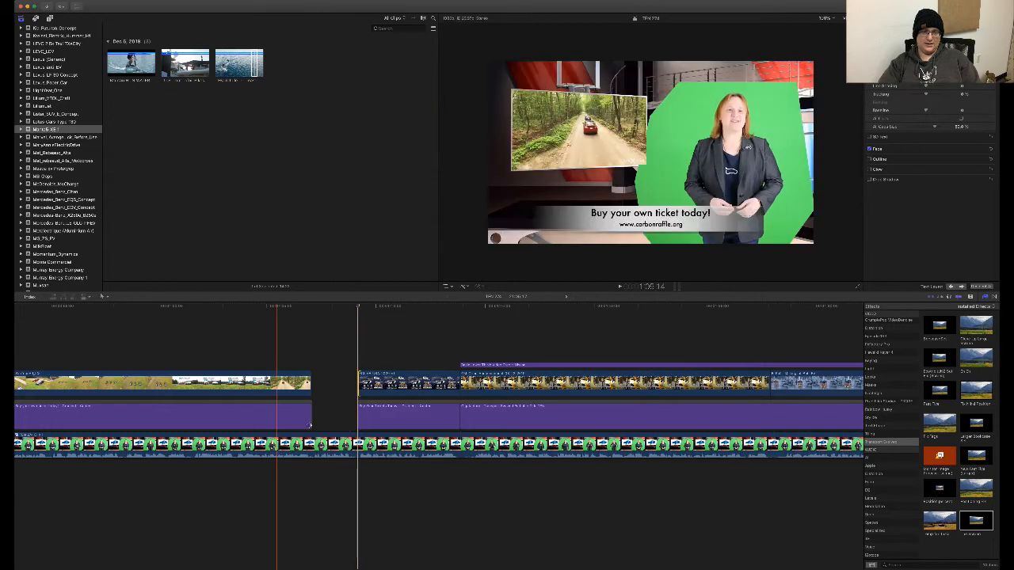
pyautogui.moveTo(310, 426); pyautogui.dragTo(357, 420)
pyautogui.moveTo(311, 382); pyautogui.dragTo(357, 383)
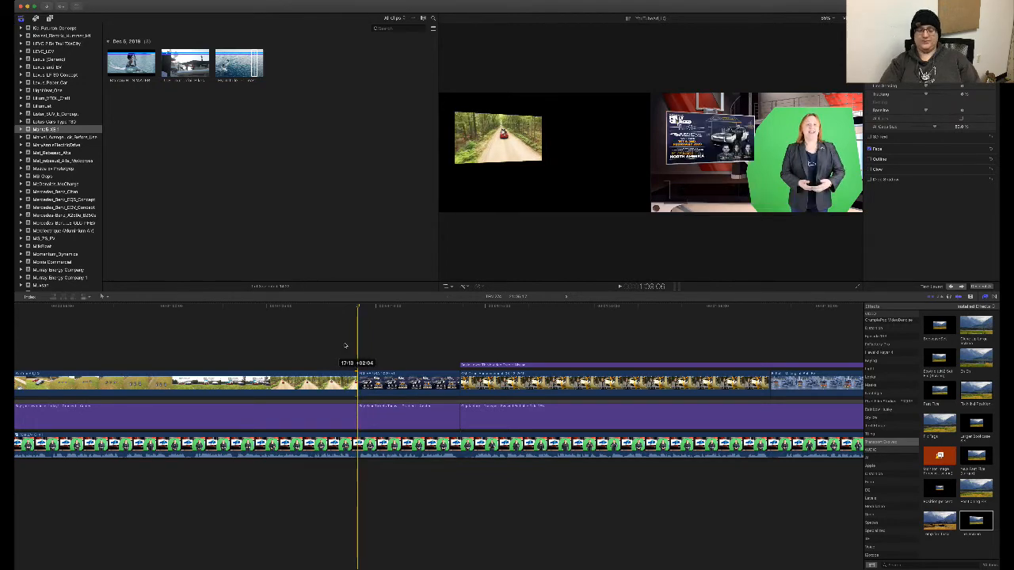
# - Play the episode from the ticket promo through the Nikola footage, replaying the "Big Claims" story from its beginning
pyautogui.press('space')
pyautogui.press('super+minus')
pyautogui.press('super+minus')
pyautogui.press('super+minus')
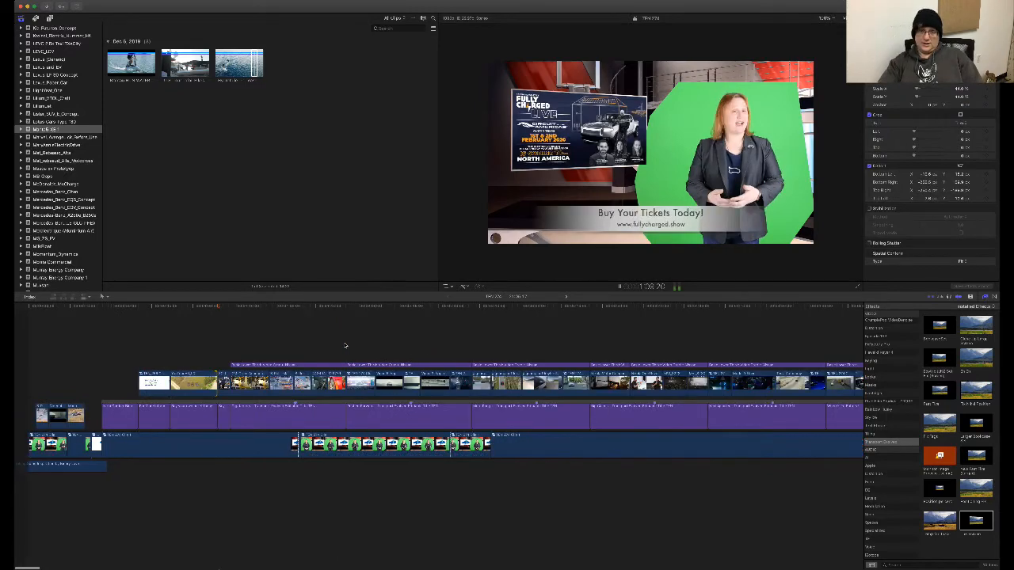
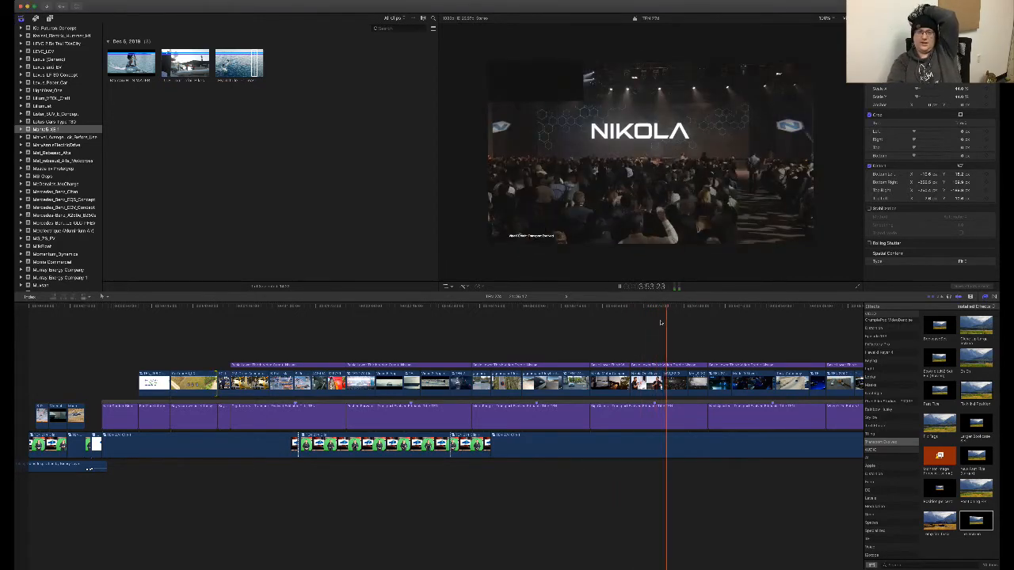
pyautogui.press('j')
pyautogui.press('j')
pyautogui.press('j')
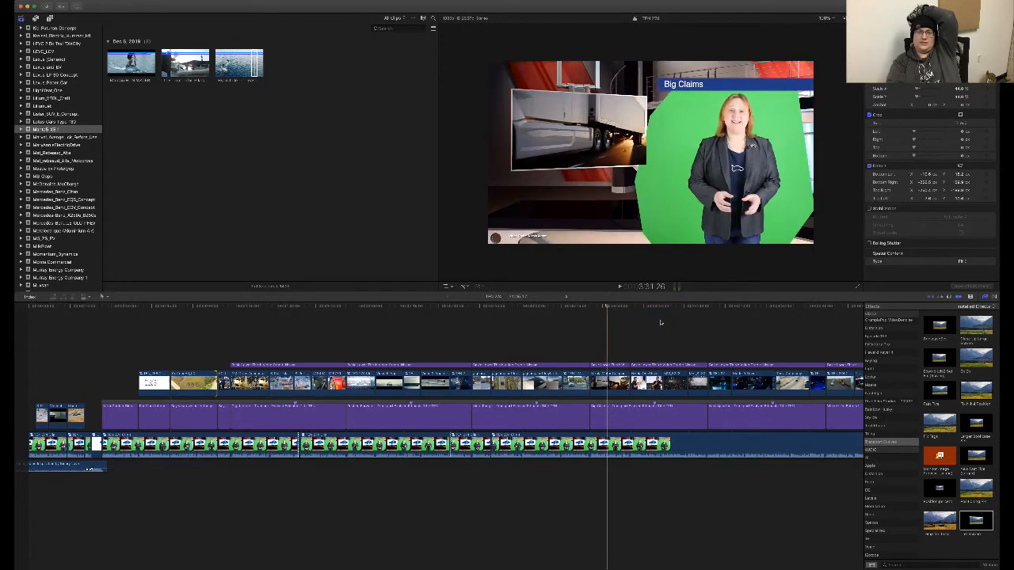
pyautogui.press('j')
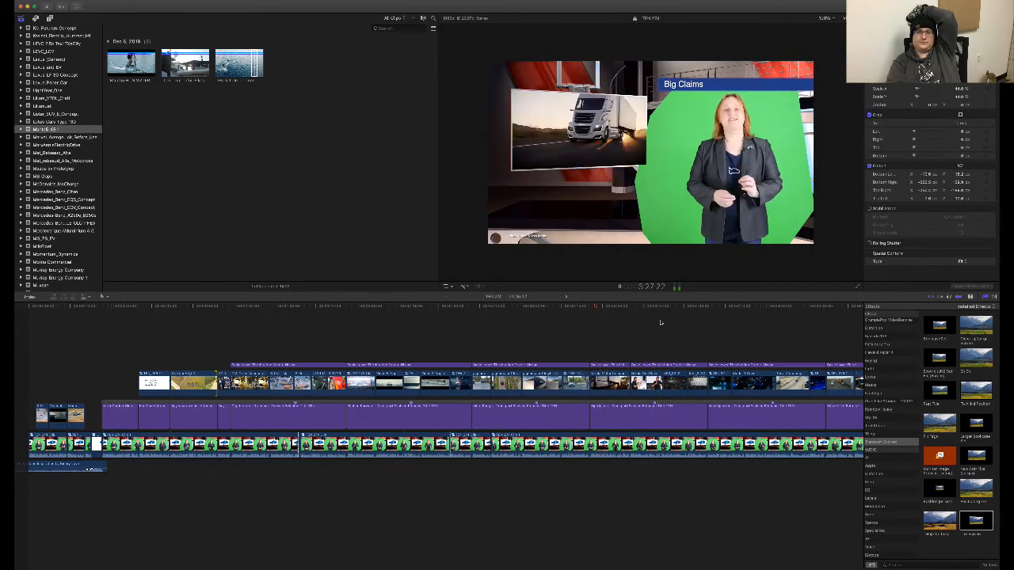
pyautogui.press('l')
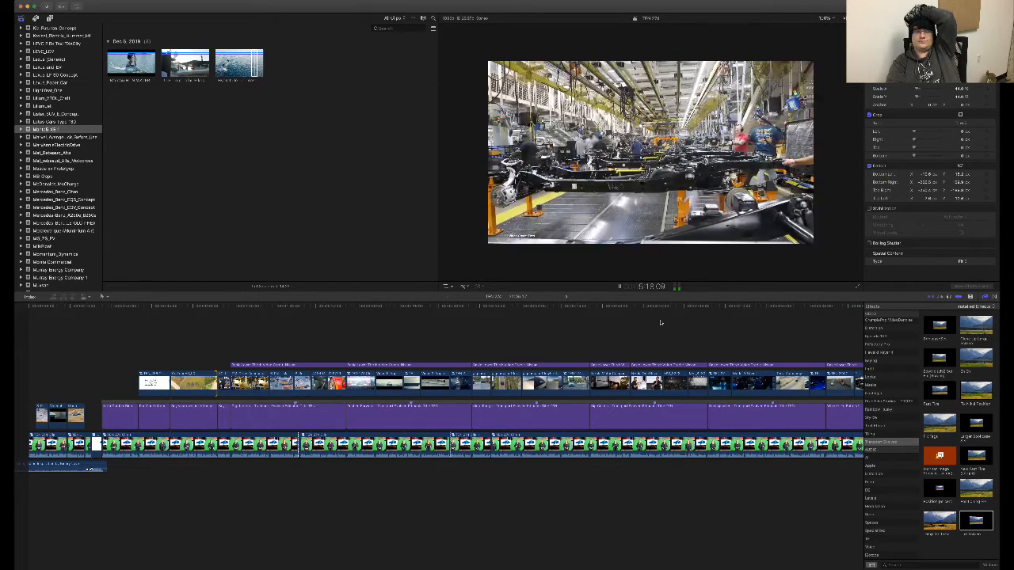
# - Replay the Cybertruck sledgehammer shot around 5:12 and continue reviewing through the "Falling Prices" story
pyautogui.press('space')
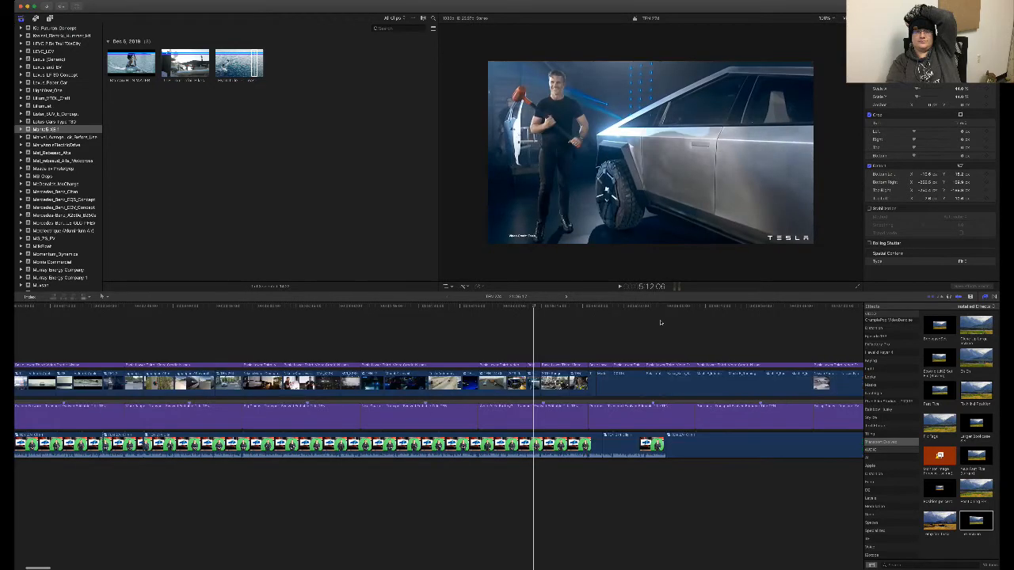
pyautogui.press('space')
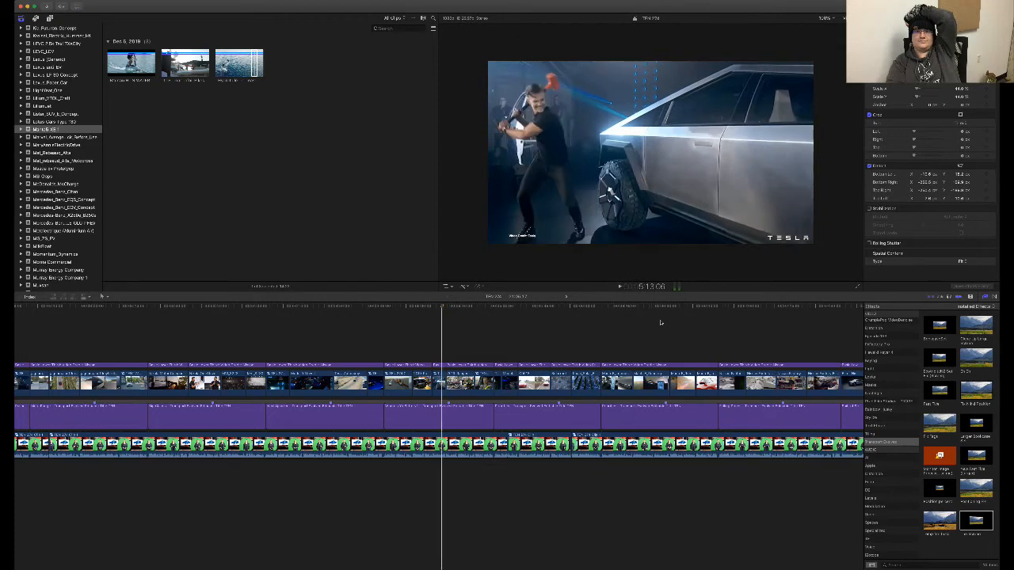
pyautogui.press('space')
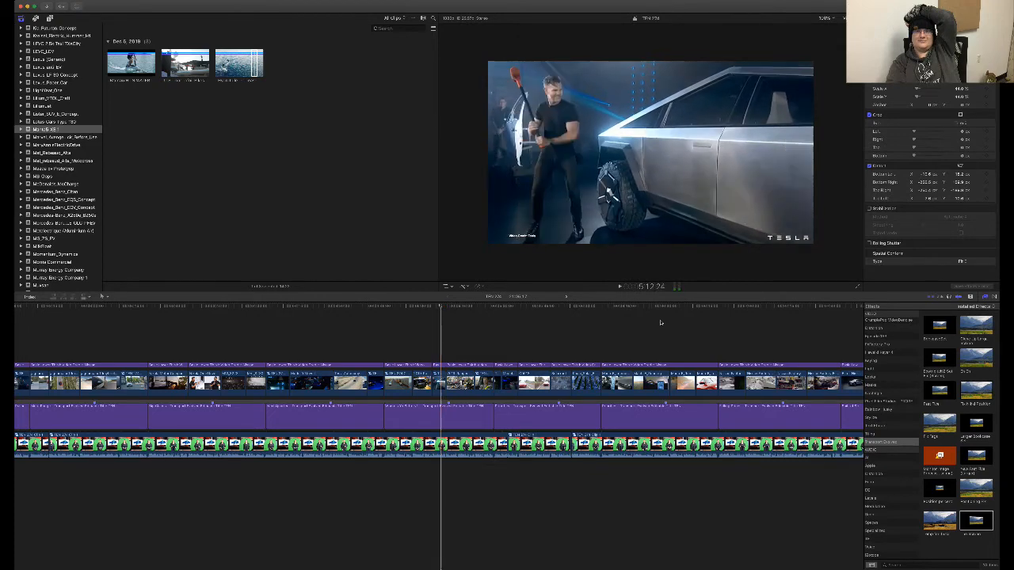
pyautogui.press('space')
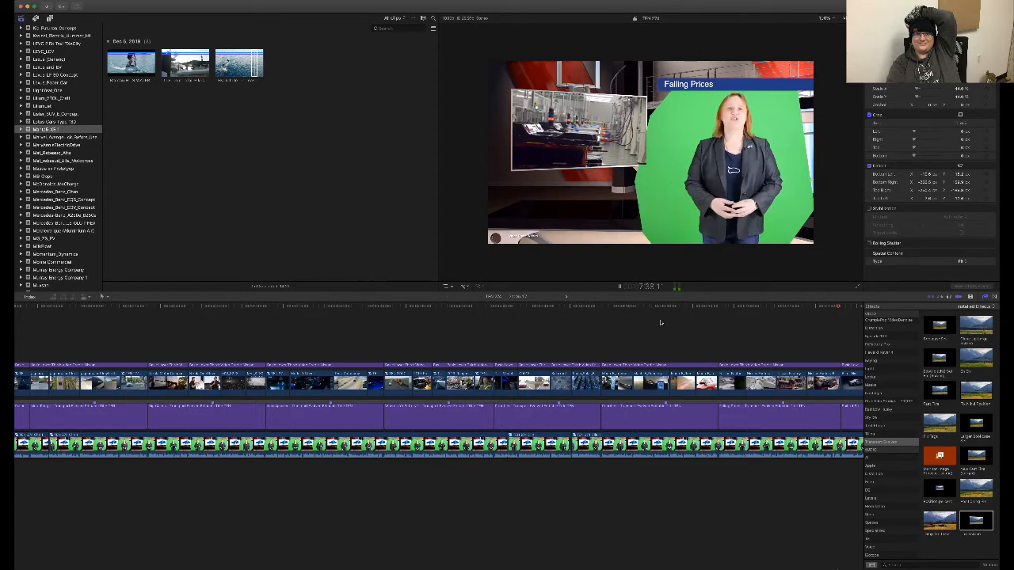
# - Recheck the changeover from "Falling Prices" to "Shift of Strategy" and stretch the last factory clip toward it with Retime
pyautogui.press('j')
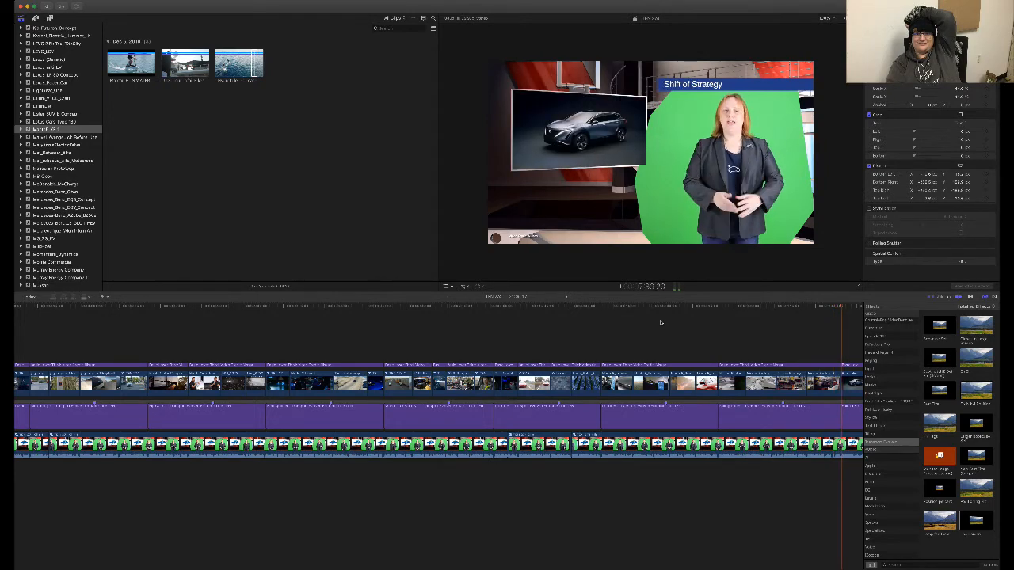
pyautogui.press('space')
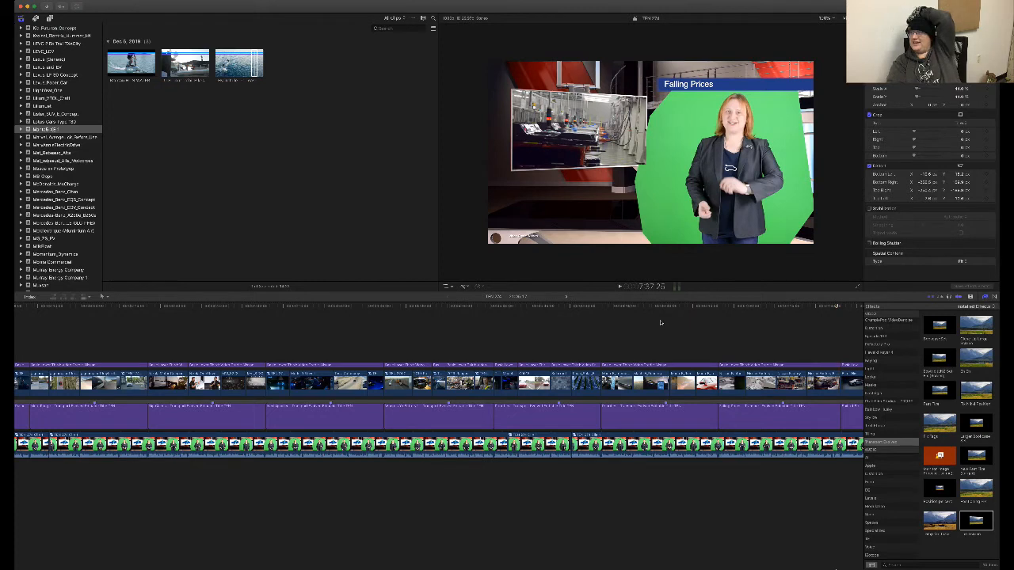
pyautogui.press('space')
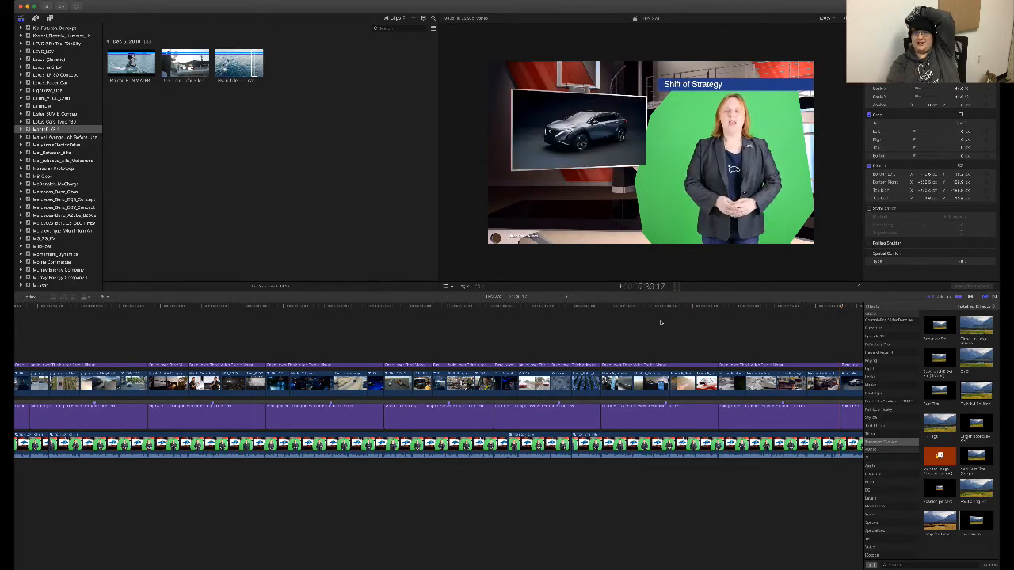
pyautogui.press('j')
pyautogui.press('space')
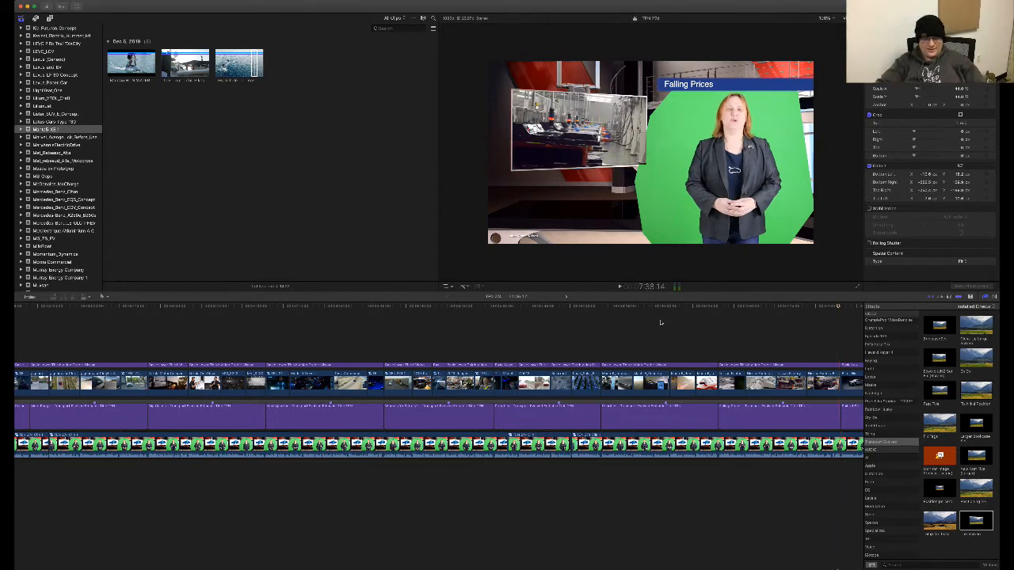
pyautogui.press('super+equal')
pyautogui.press('super+equal')
pyautogui.press('super+equal')
pyautogui.press('super+equal')
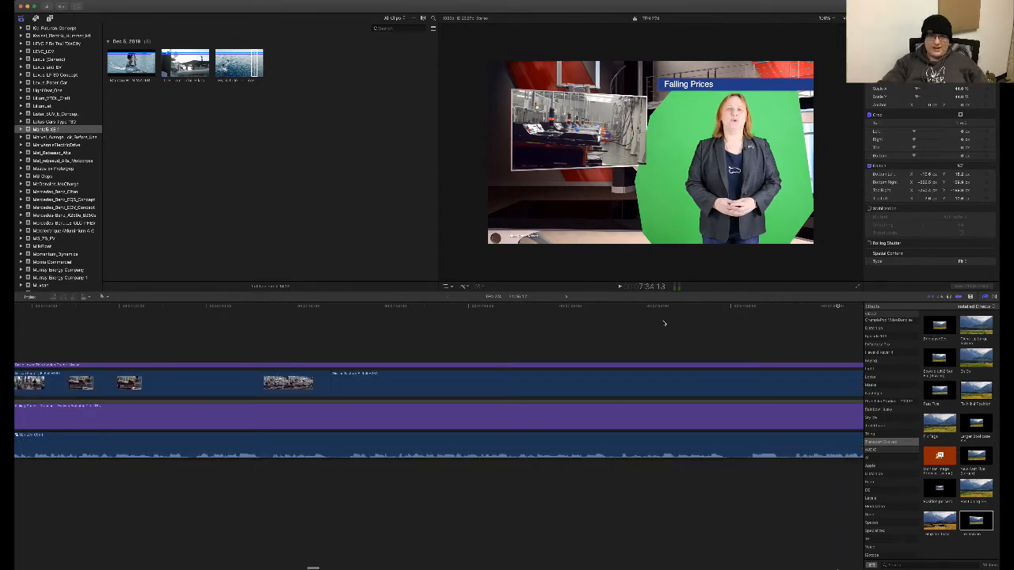
pyautogui.hscroll(5, 656, 328)
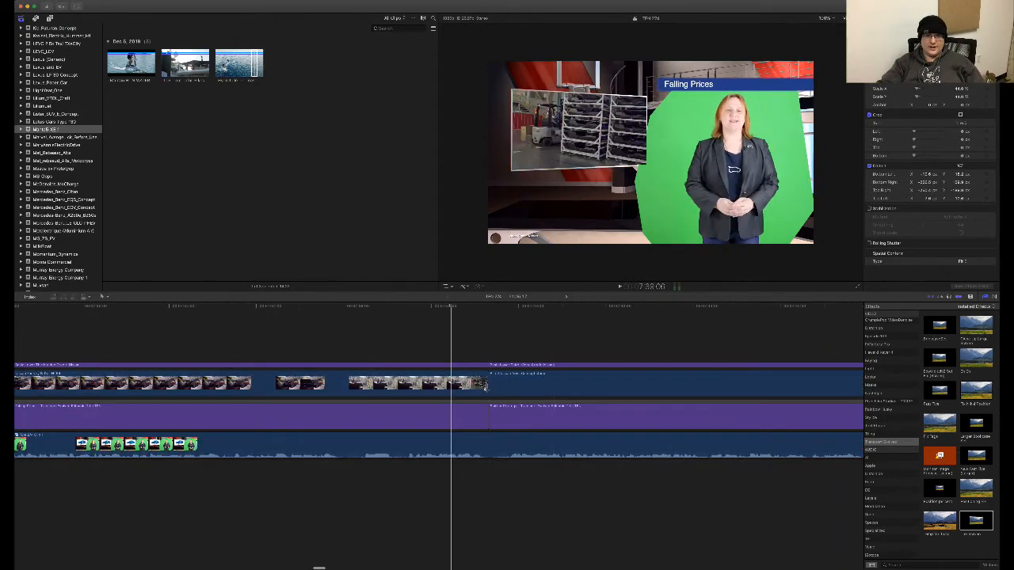
pyautogui.moveTo(486, 383)
pyautogui.mouseDown()
pyautogui.moveTo(449, 385)
pyautogui.moveTo(464, 370)
pyautogui.moveTo(488, 370)
pyautogui.mouseUp()
pyautogui.press('super+r')
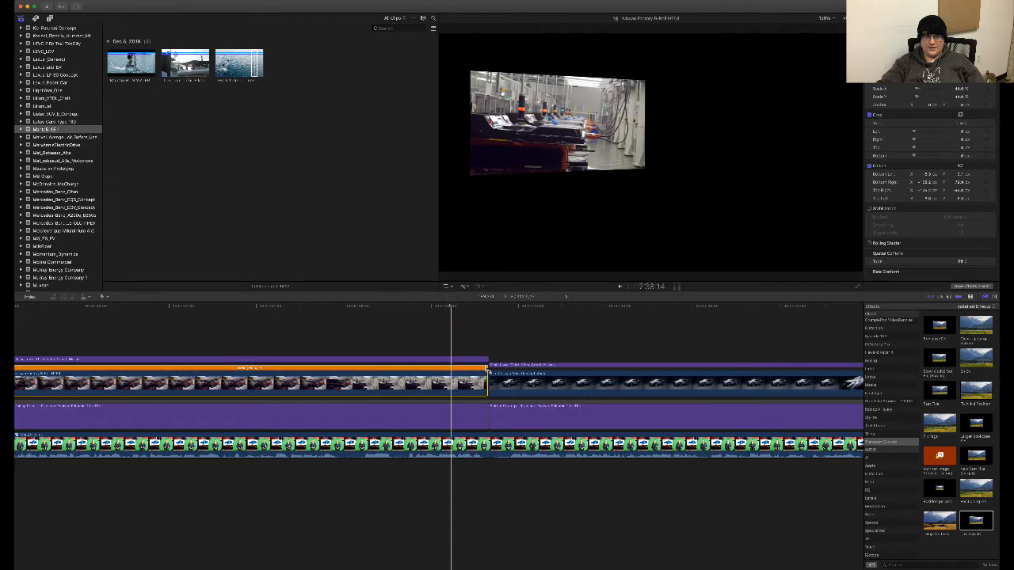
pyautogui.press('super+r')
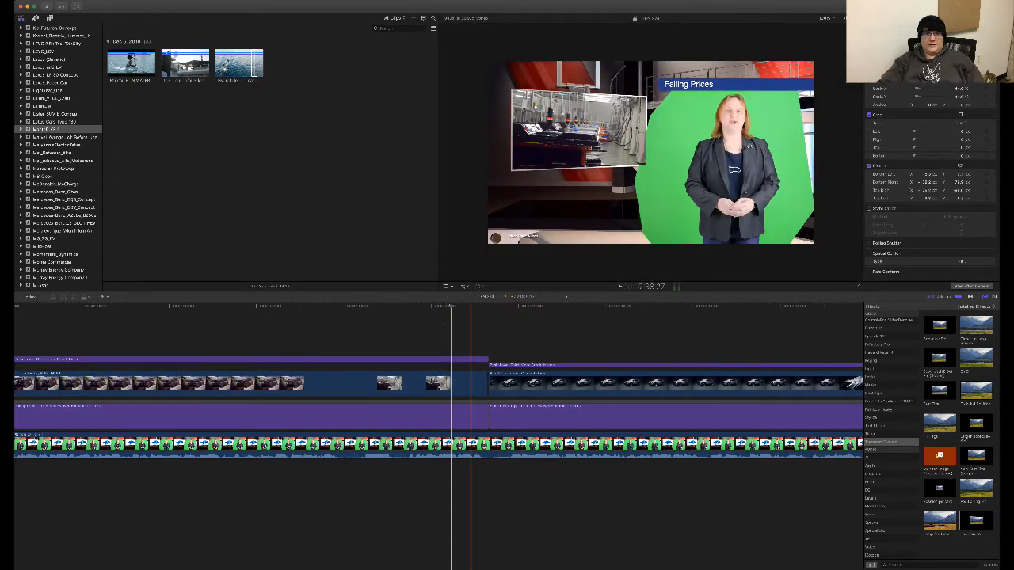
# - Close the remaining gap before "Shift of Strategy" by retiming the factory clip's end further, and play the changeover
pyautogui.press('space')
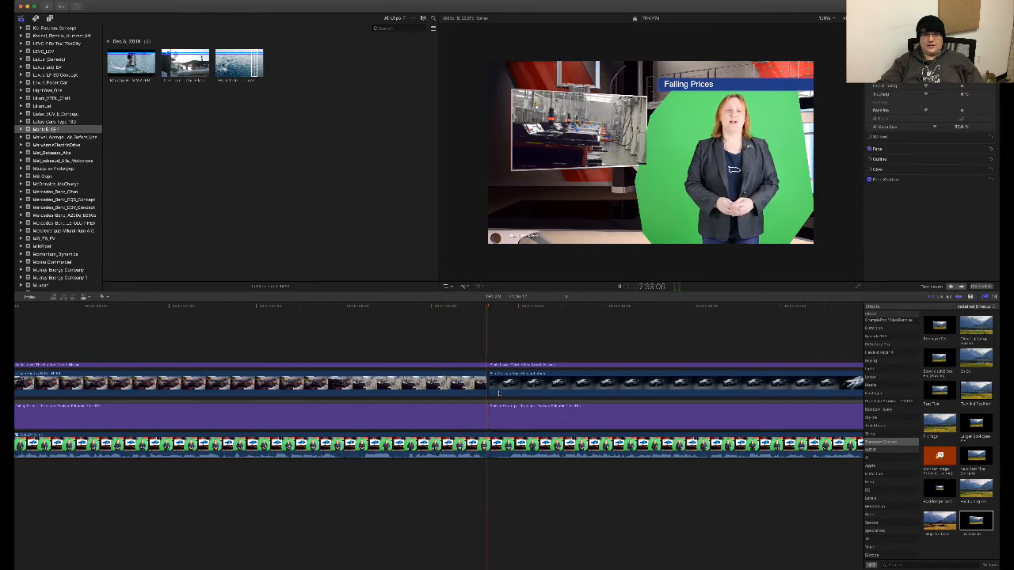
pyautogui.press('super+=')
pyautogui.press('super+=')
pyautogui.press('super+=')
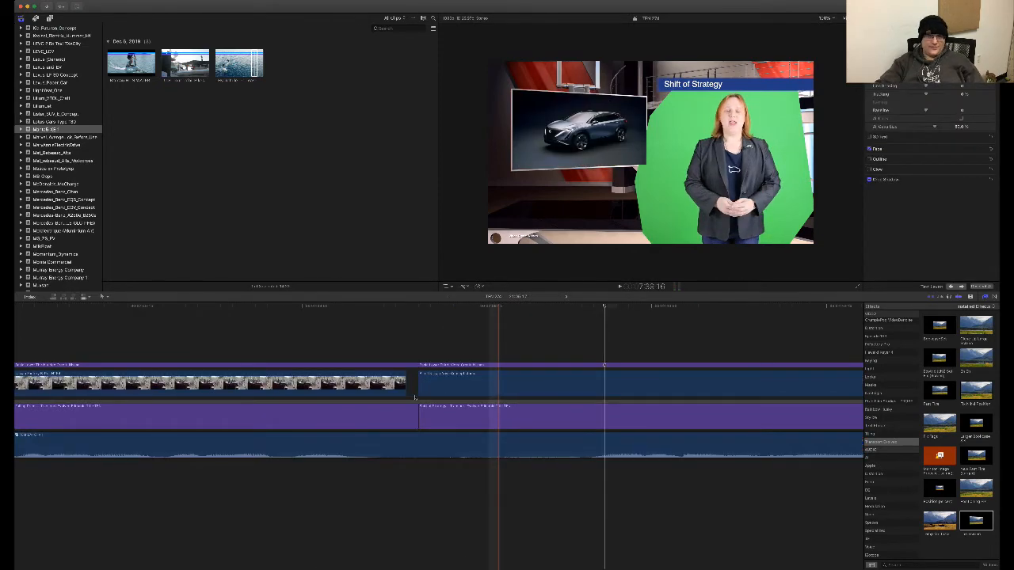
pyautogui.click(402, 389)
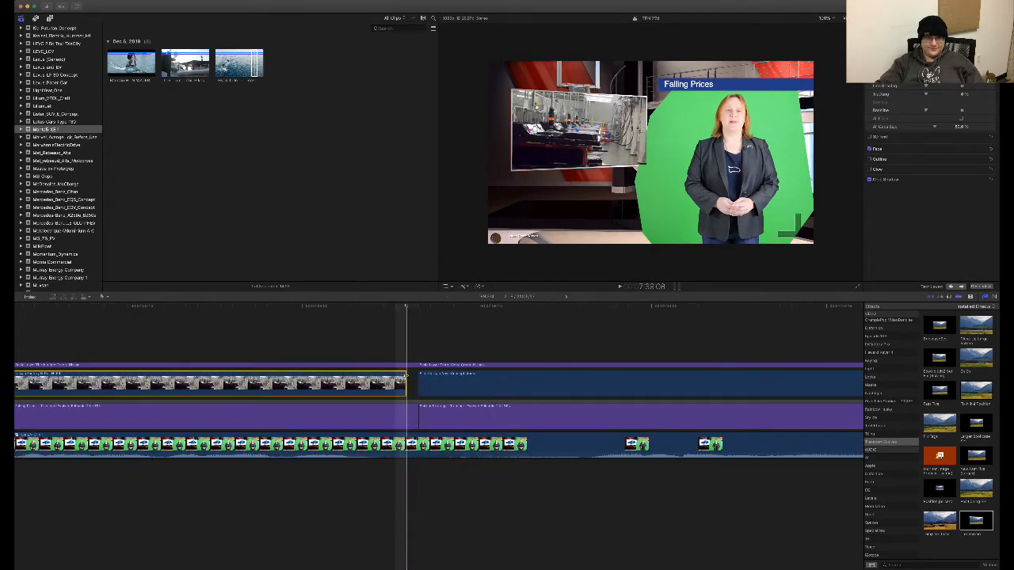
pyautogui.press('super+r')
pyautogui.moveTo(405, 368); pyautogui.dragTo(411, 368)
pyautogui.press('super+r')
pyautogui.click(355, 321)
pyautogui.press('space')
pyautogui.hscroll(-2, 355, 321)
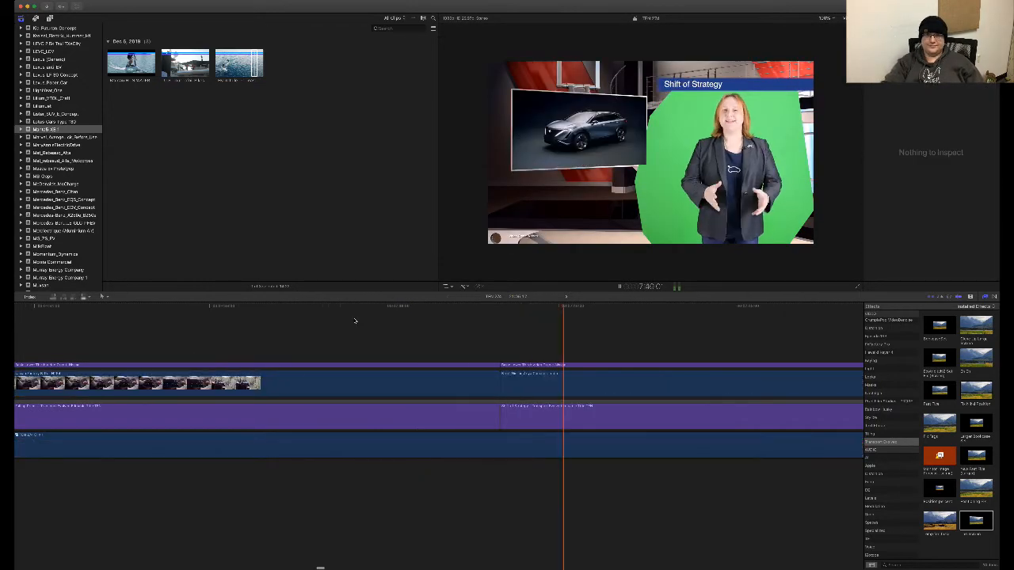
# - Review the stories from "Shift of Strategy" to "Dedicated Service Channel", and rewind into the "Needs Money" story
pyautogui.press('super+minus')
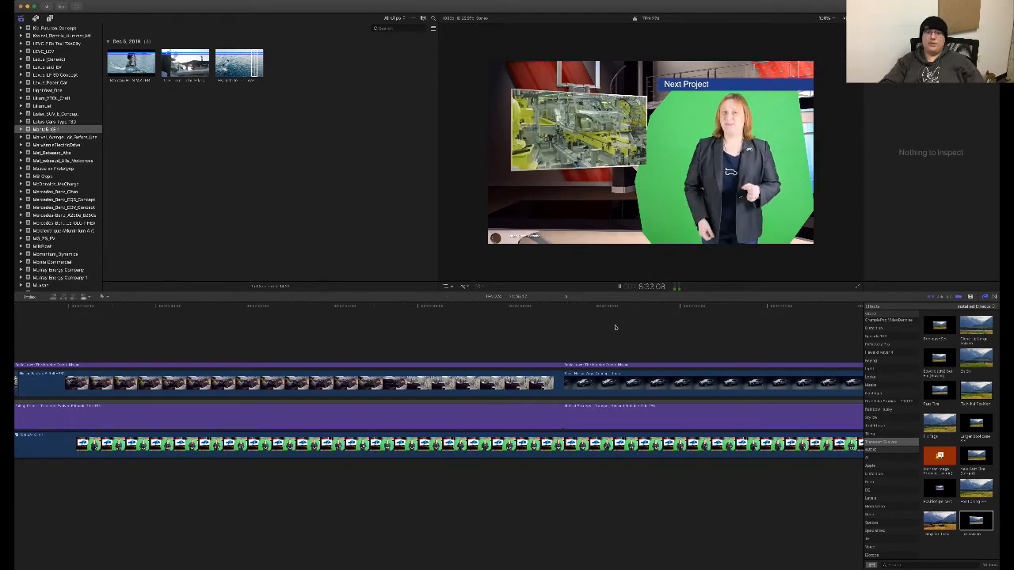
pyautogui.hscroll(10, 615, 327)
pyautogui.hscroll(10, 615, 327)
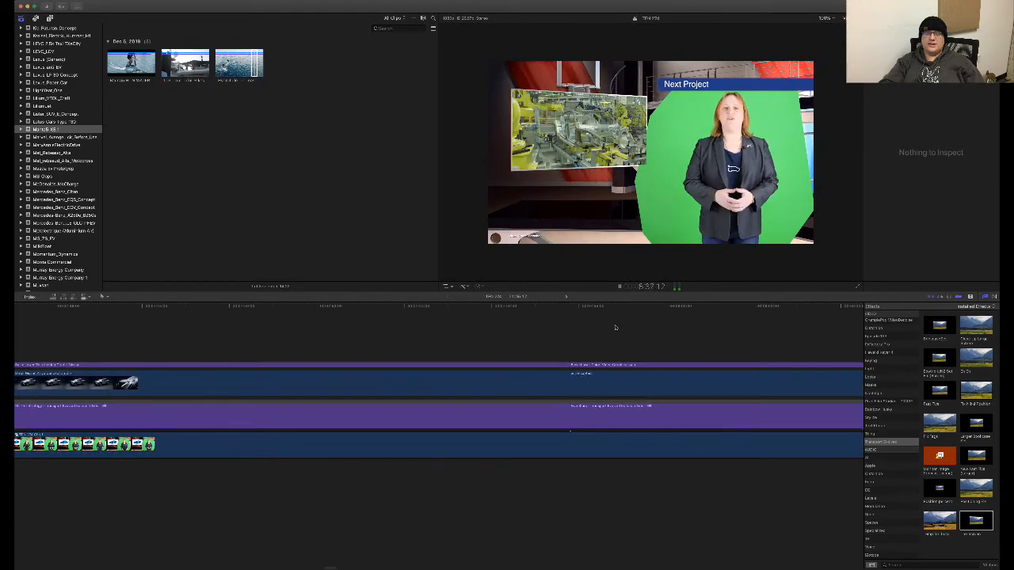
pyautogui.hscroll(5, 615, 327)
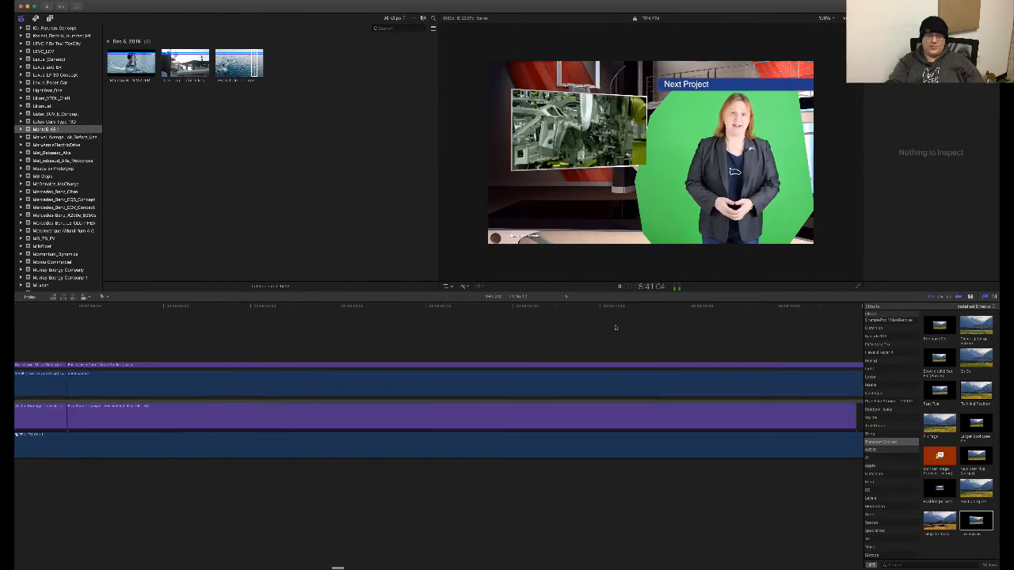
pyautogui.press('super+minus')
pyautogui.press('super+minus')
pyautogui.press('super+minus')
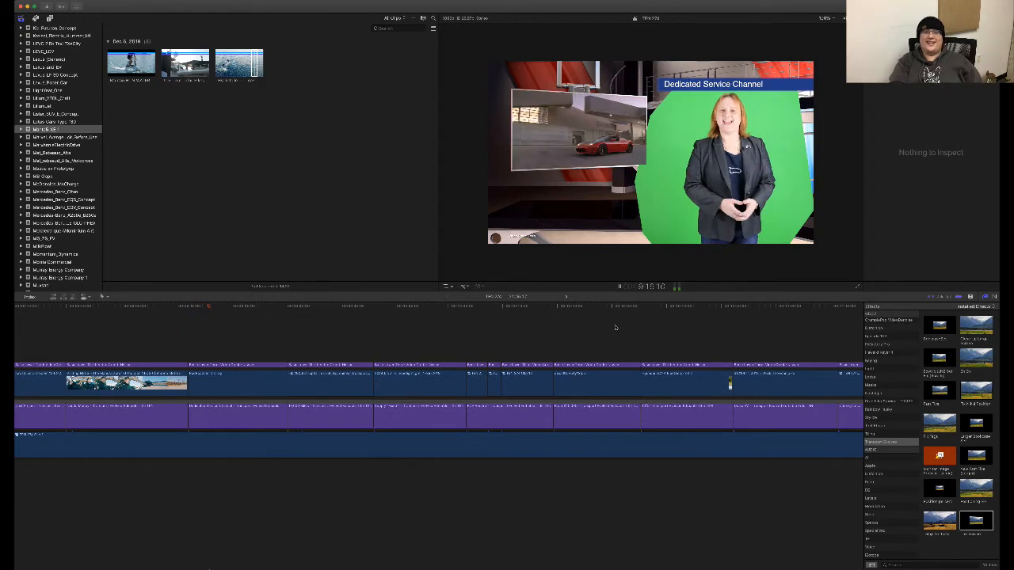
pyautogui.press('j')
pyautogui.press('j')
pyautogui.press('j')
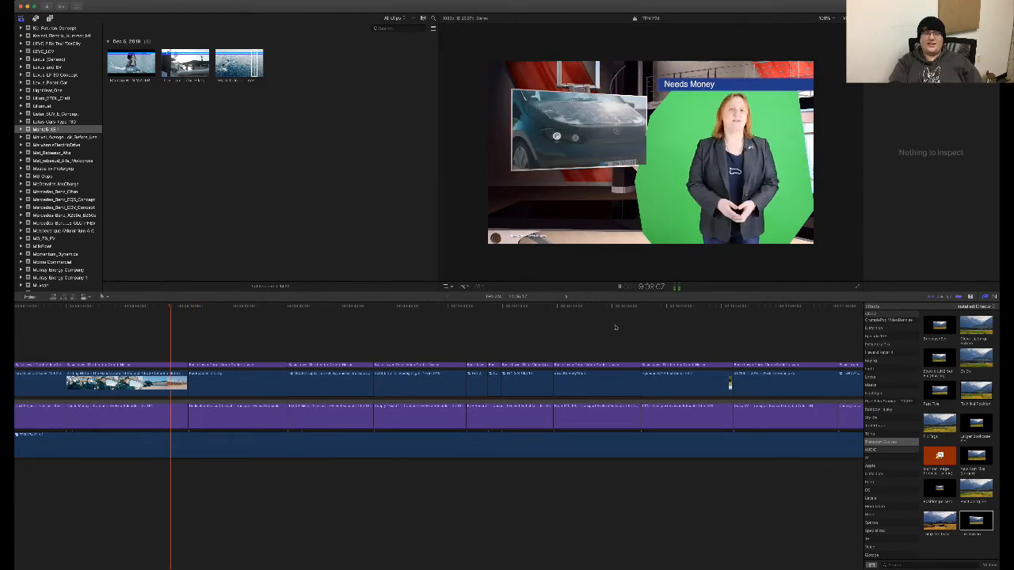
# - Rewind in short stretches through the "Needs Money" story, recheck its car shots and replay toward its end
pyautogui.press('k')
pyautogui.press('j')
pyautogui.press('k')
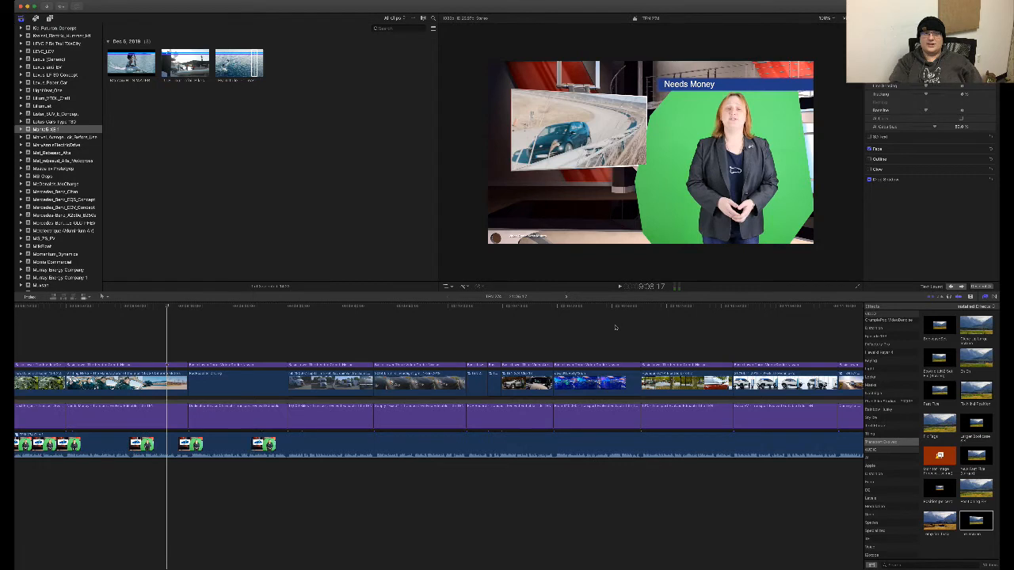
pyautogui.press('j')
pyautogui.press('k')
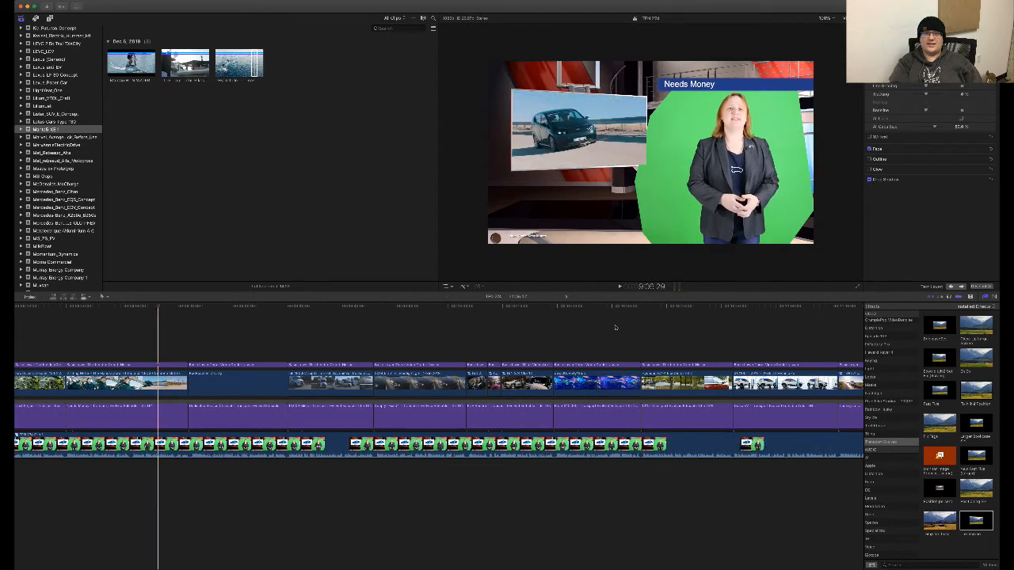
pyautogui.press('space')
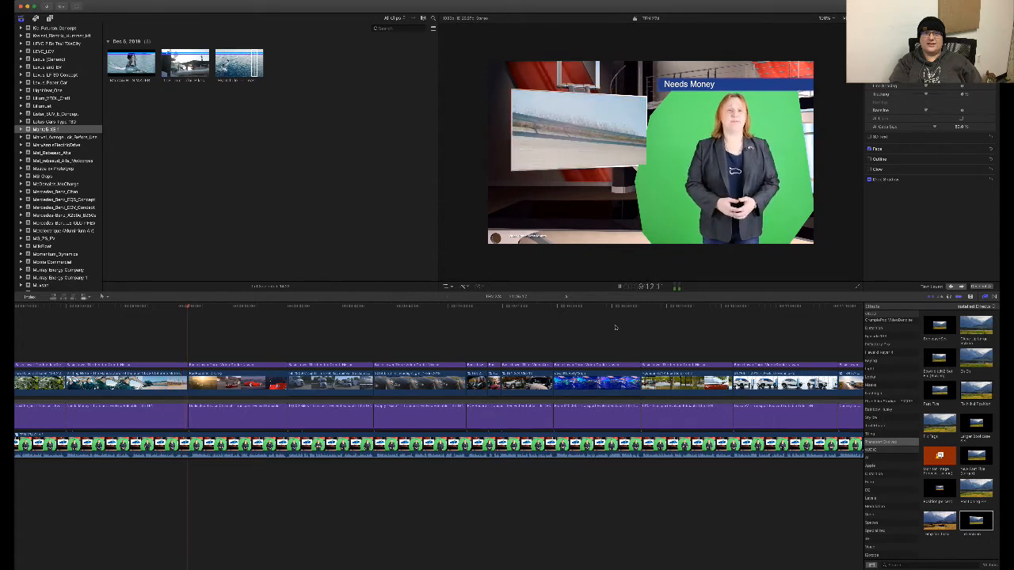
# - Recheck the changeover from "Needs Money" to "Dedicated Service Channel" and continue reviewing into the "Range Boost" story
pyautogui.press('j')
pyautogui.press('j')
pyautogui.press('j')
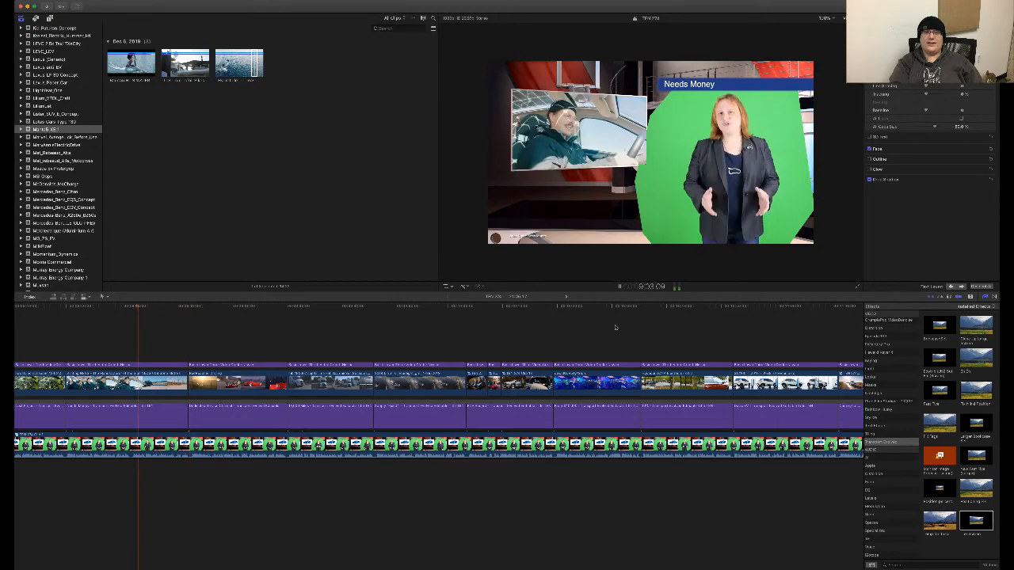
pyautogui.press('l')
pyautogui.press('l')
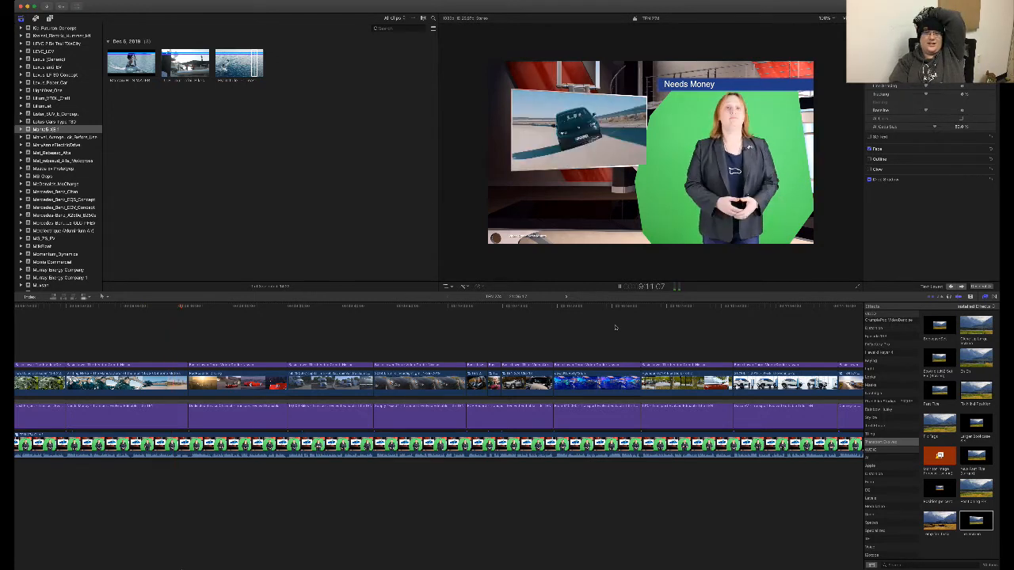
pyautogui.press('k')
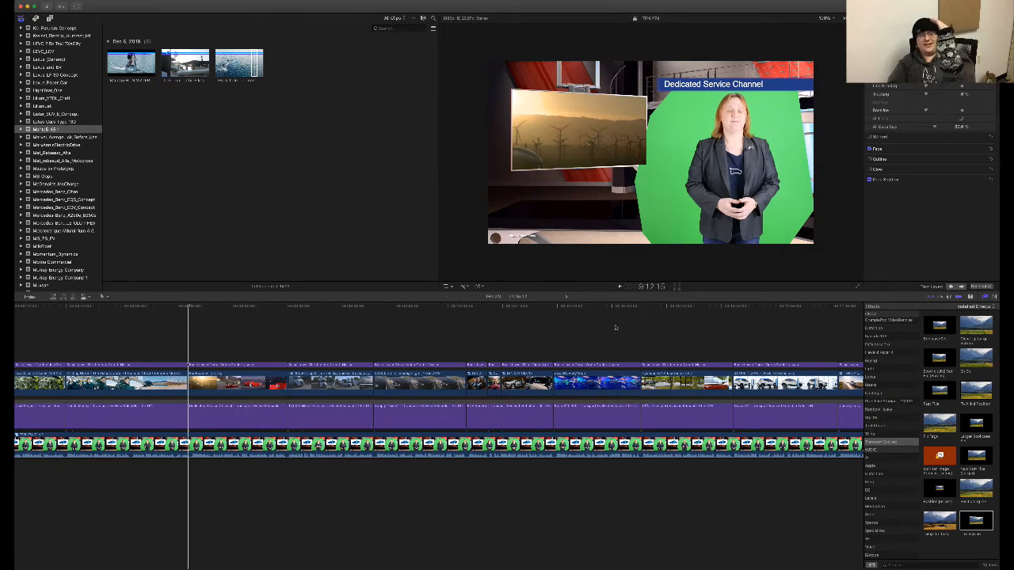
pyautogui.press('space')
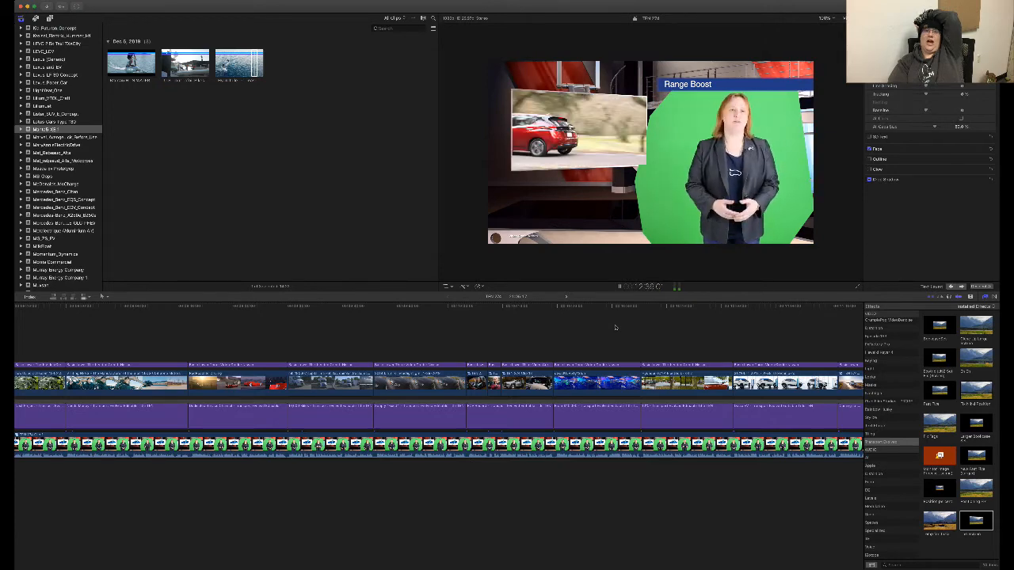
pyautogui.press('space')
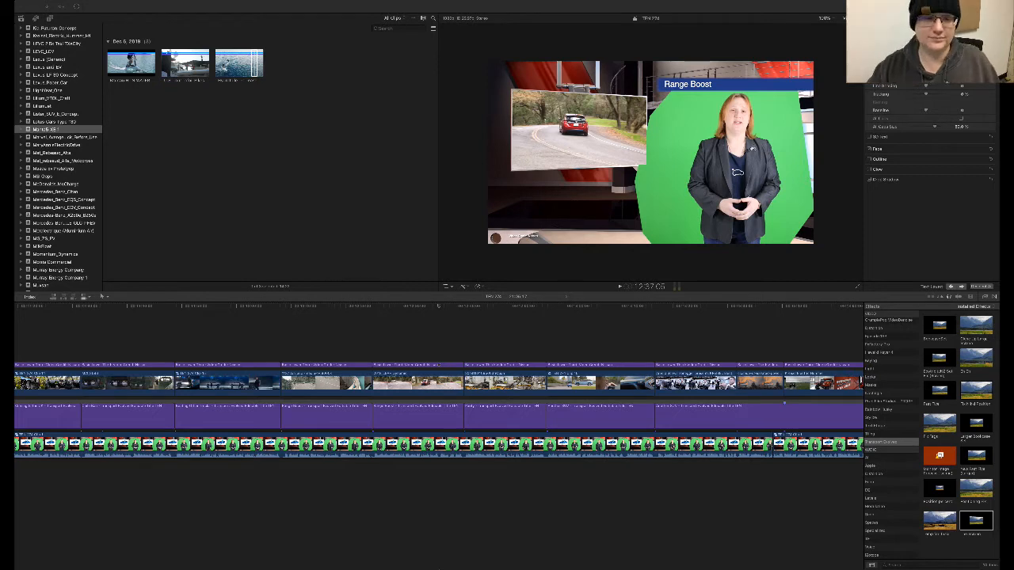
# - Replace the "Range Boost" headline text with: $250 "Free"
pyautogui.click(407, 420)
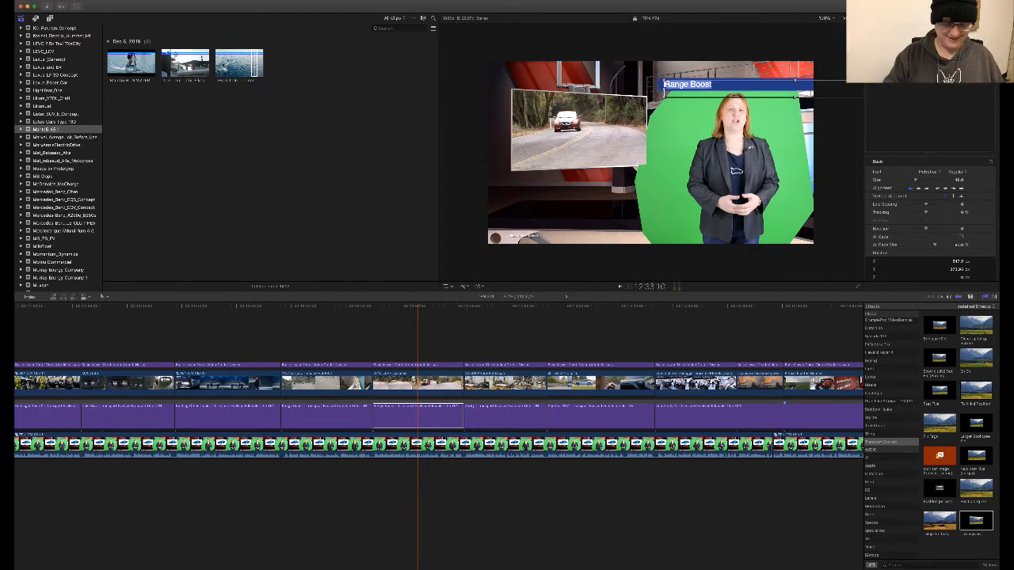
pyautogui.press('super+a')
pyautogui.press('BackSpace')
pyautogui.write('$250')
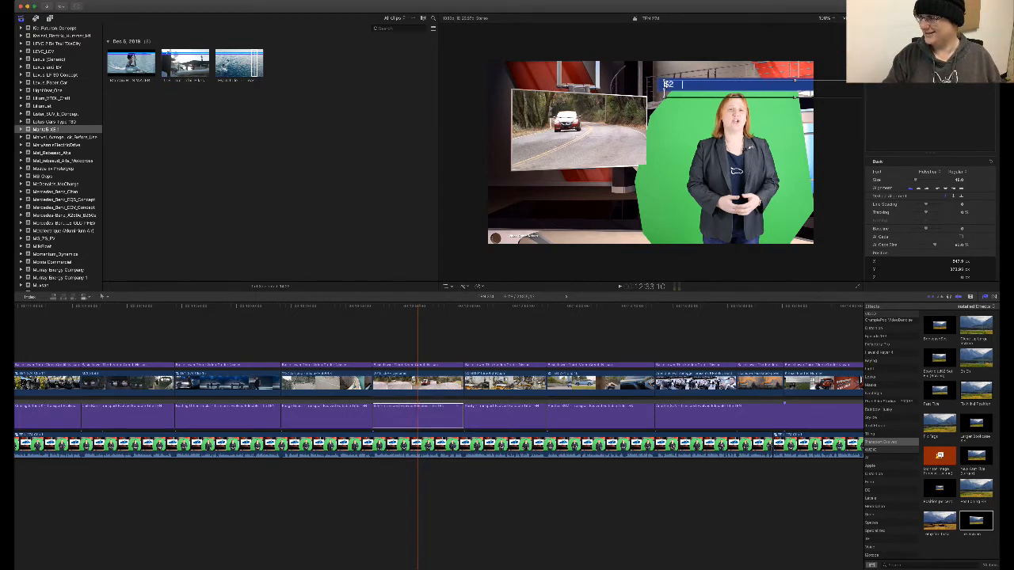
pyautogui.write(' "Free"')
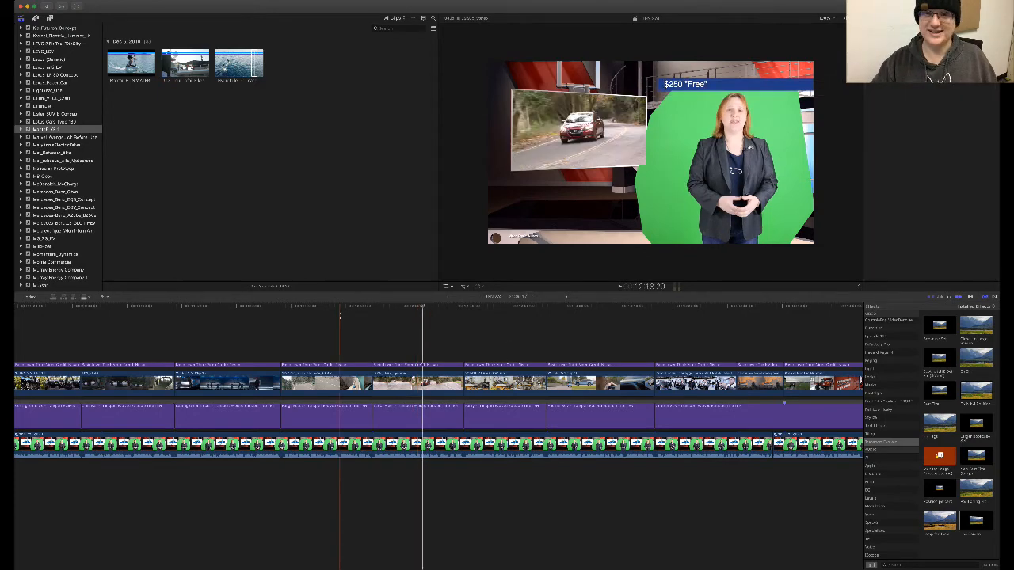
# - Continue reviewing to the "Another SUV" story and open its headline for editing
pyautogui.click(340, 312)
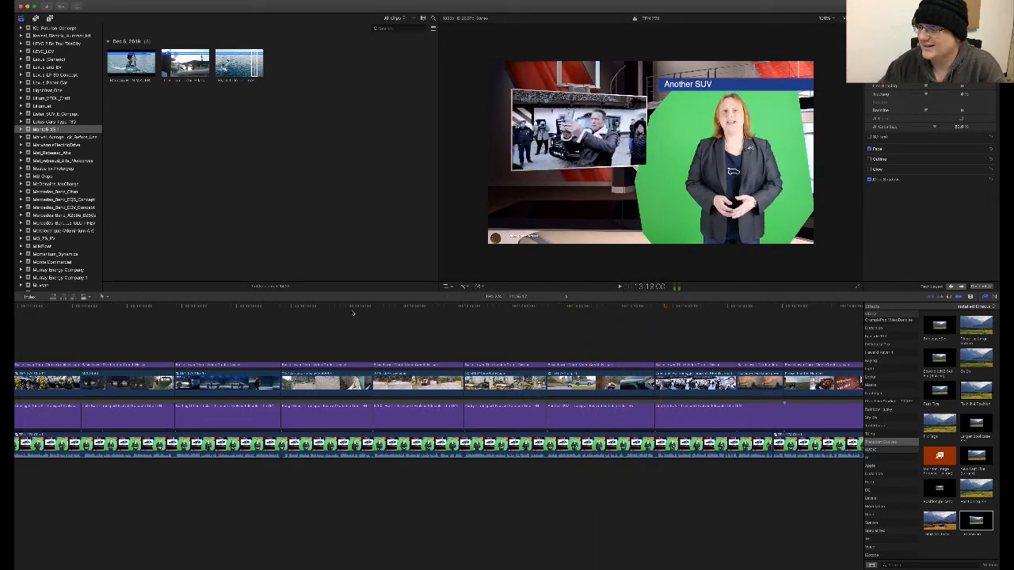
pyautogui.press('space')
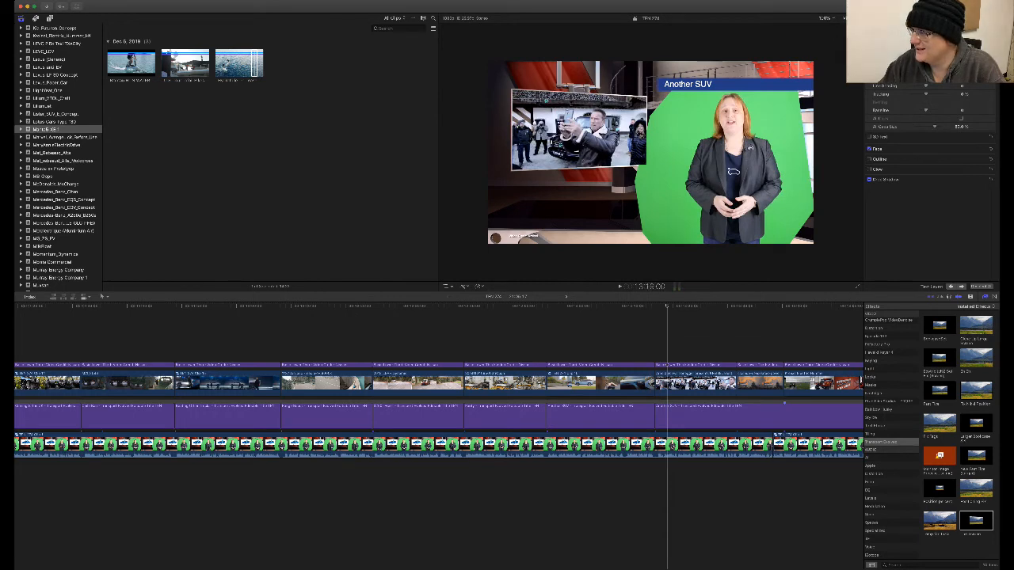
pyautogui.press('super+Tab')
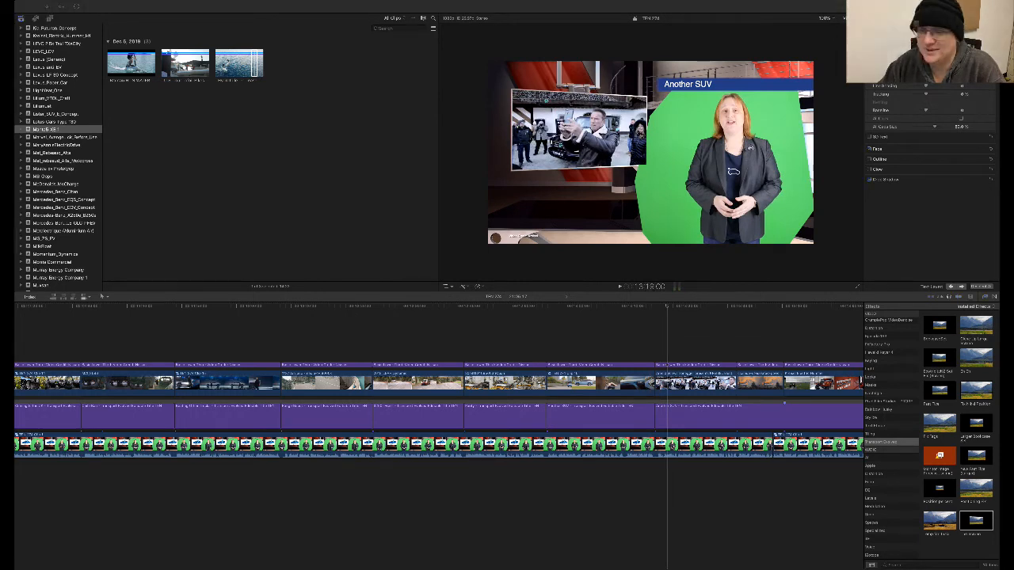
pyautogui.doubleClick(705, 421)
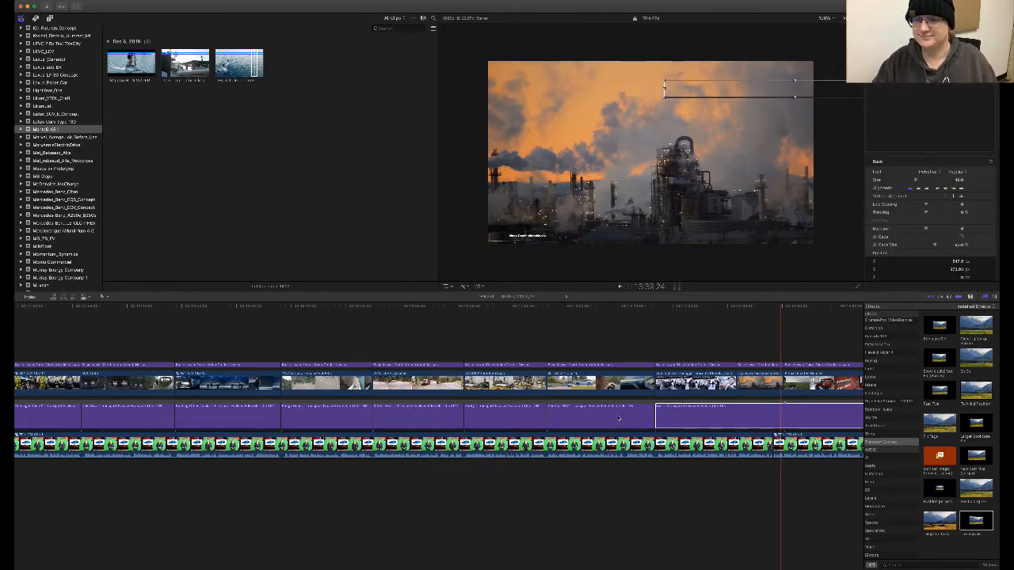
# - Review the last stories through "Bike on Water" and select the final water-bike clip
pyautogui.hscroll(5, 605, 418)
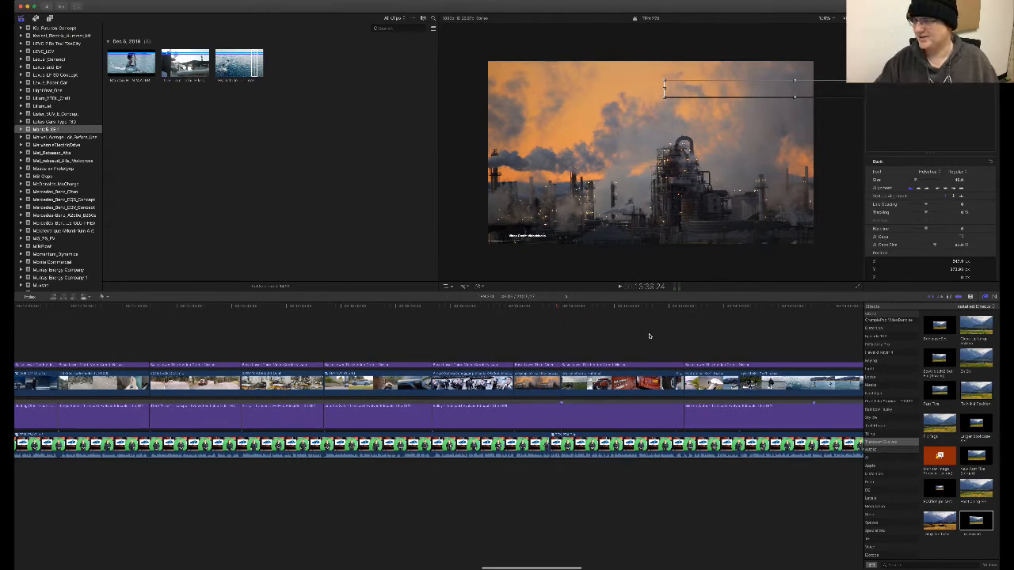
pyautogui.click(649, 336)
pyautogui.hscroll(3, 648, 336)
pyautogui.hscroll(6, 649, 336)
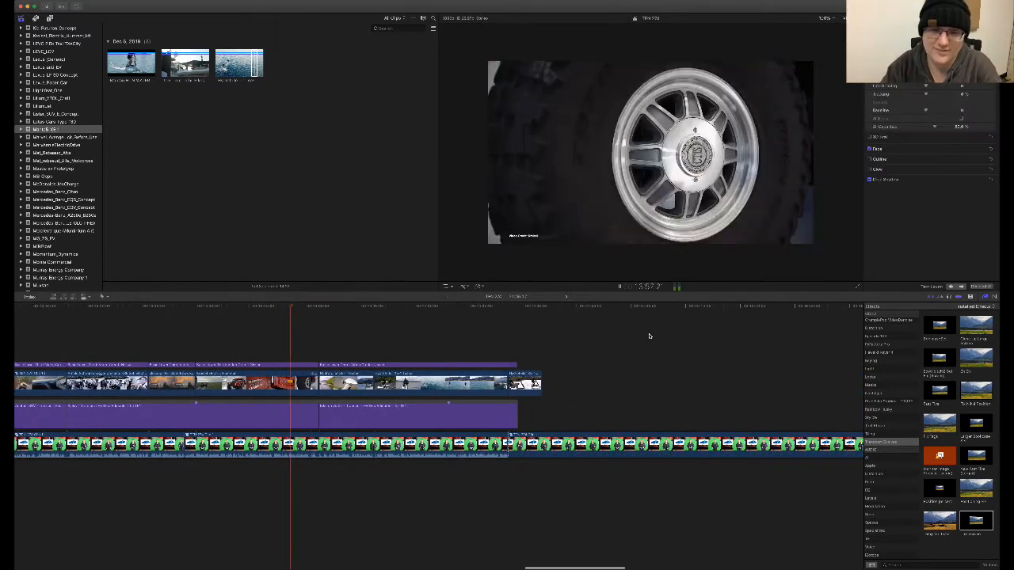
pyautogui.press('space')
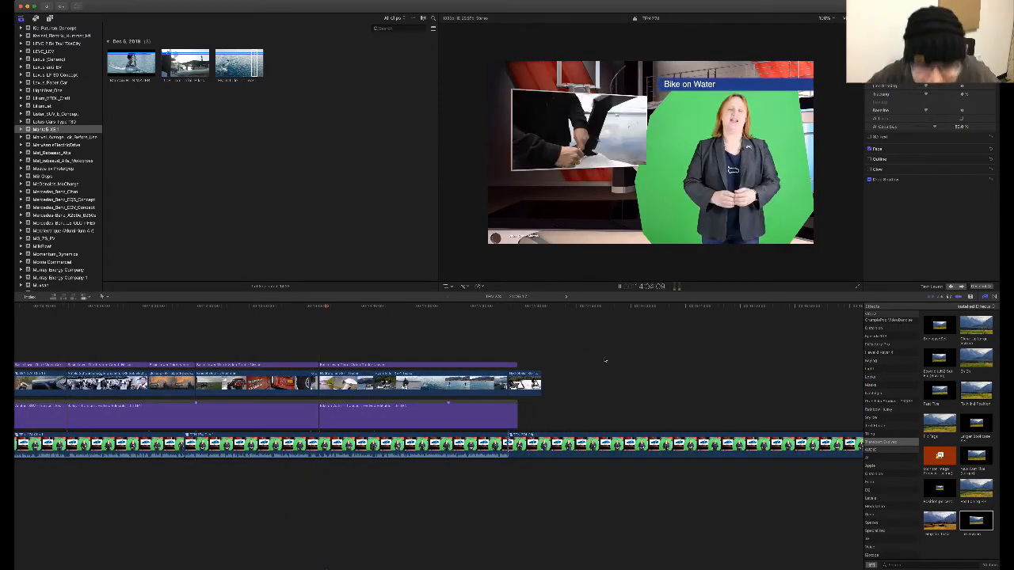
pyautogui.click(525, 386)
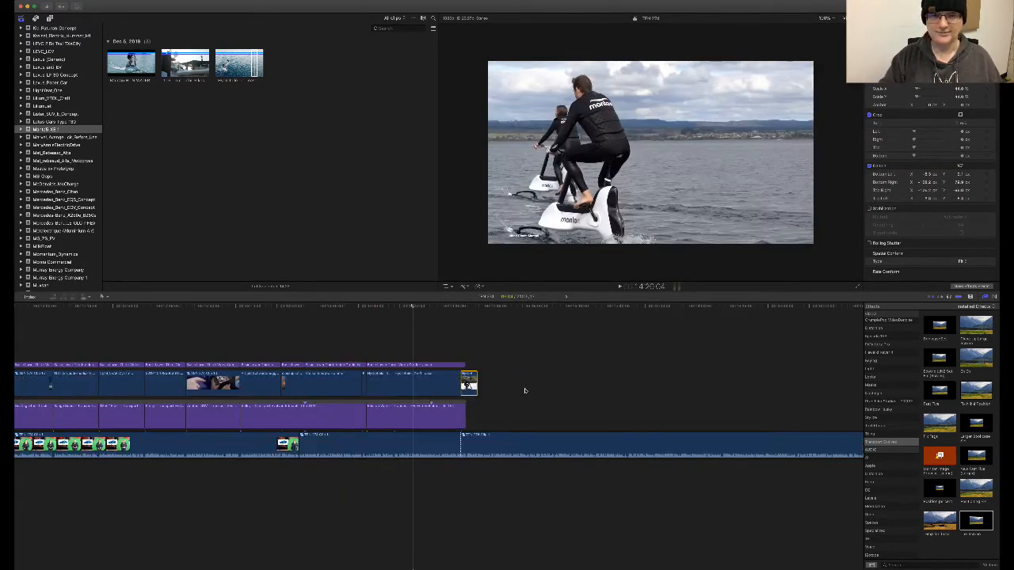
# - Show the whole timeline from its start, collapse the Refreshed B-Roll library and display the December 7 episode library's contents
pyautogui.press('super+minus')
pyautogui.press('super+minus')
pyautogui.hscroll(-10, 525, 389)
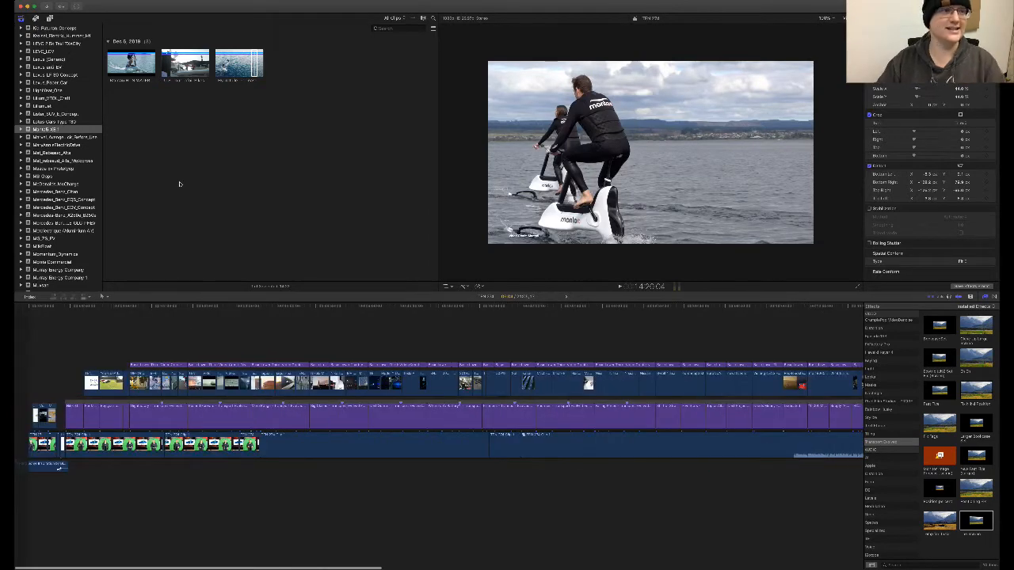
pyautogui.scroll(20, 73, 145)
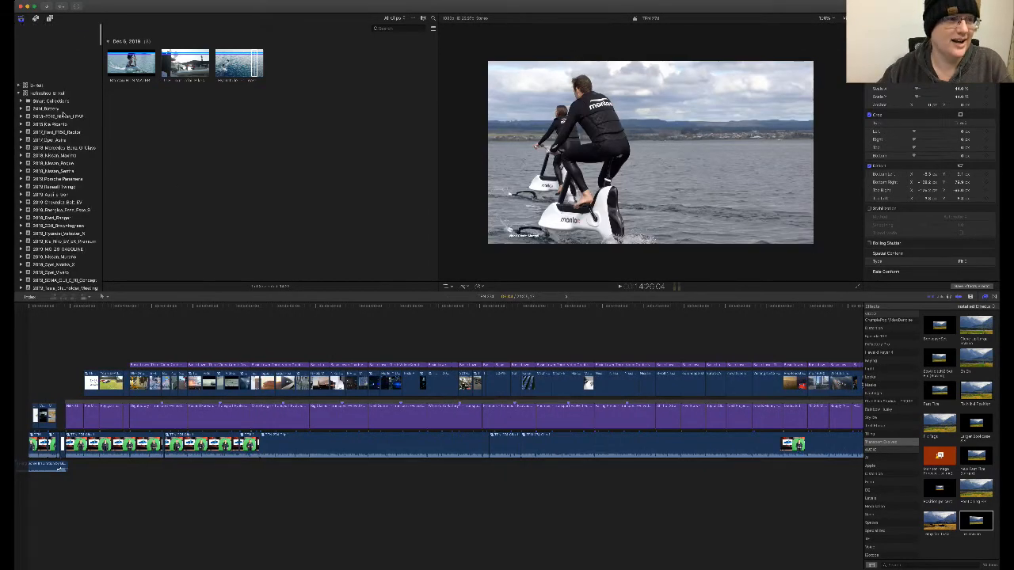
pyautogui.click(20, 36)
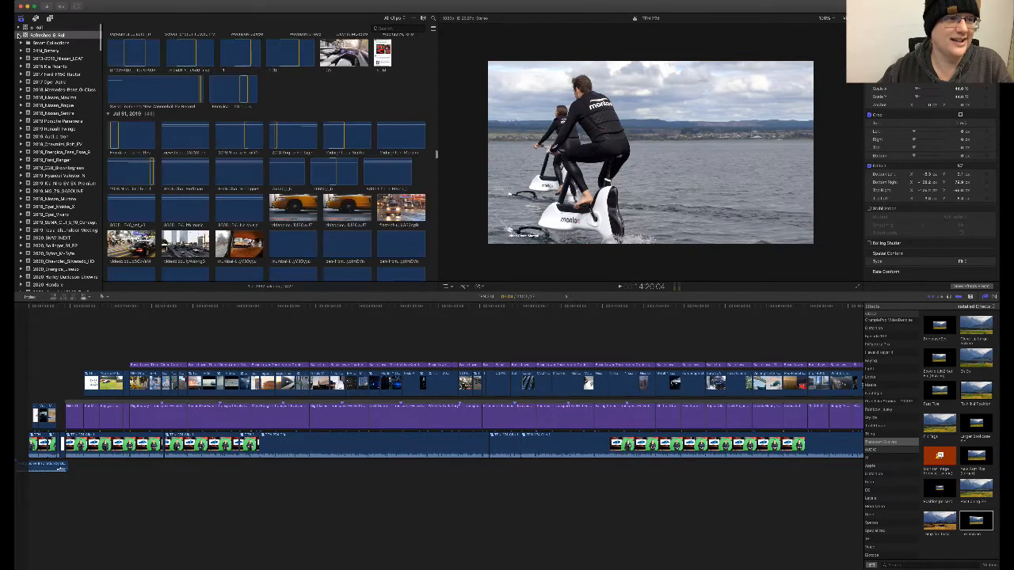
pyautogui.click(36, 50)
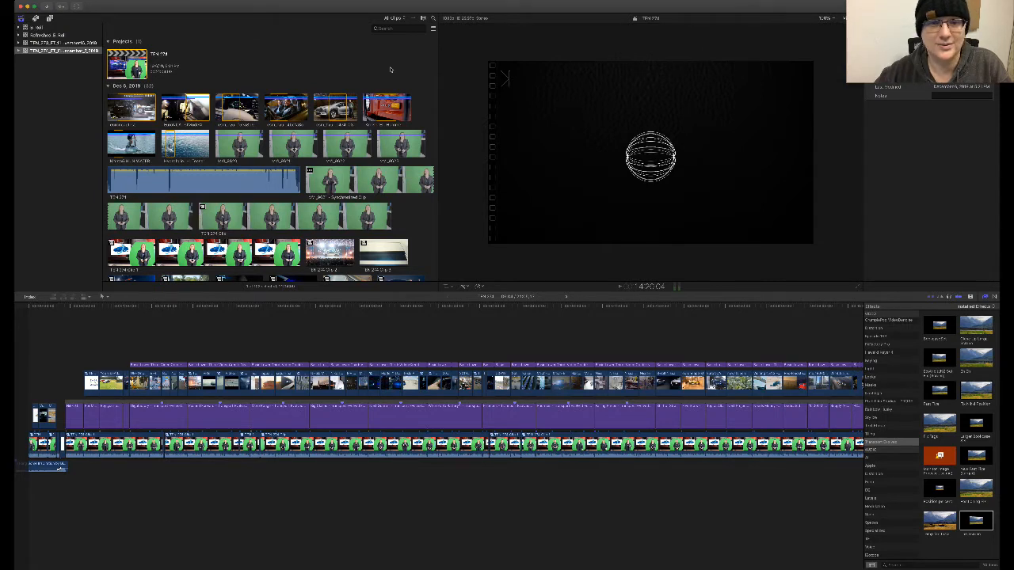
# - Duplicate the TEN 274 project in the episode library and give the copy its own name
pyautogui.press('super+d')
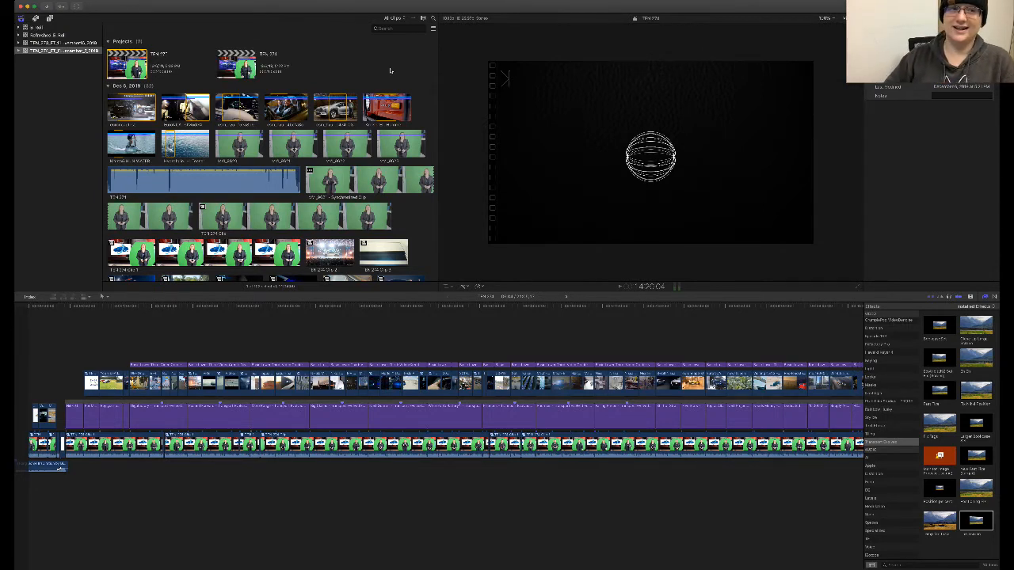
pyautogui.click(163, 57)
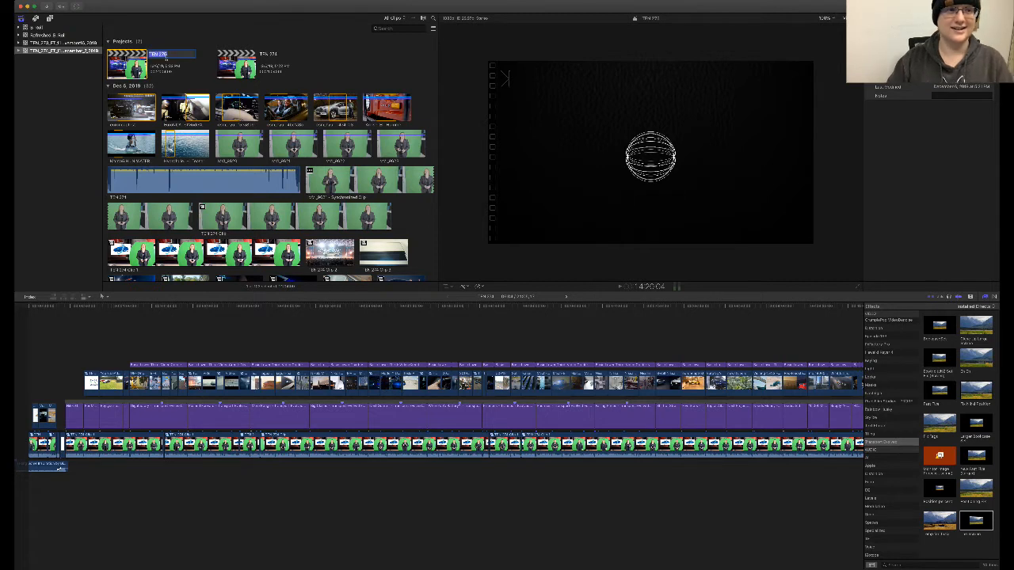
pyautogui.tripleClick(175, 56)
pyautogui.write('SctTEC')
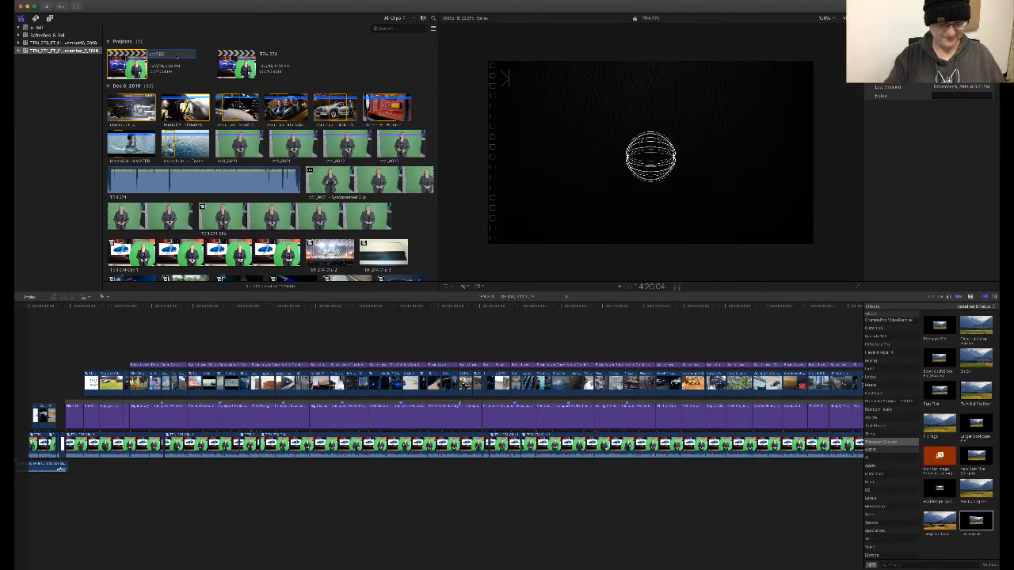
pyautogui.press('Return')
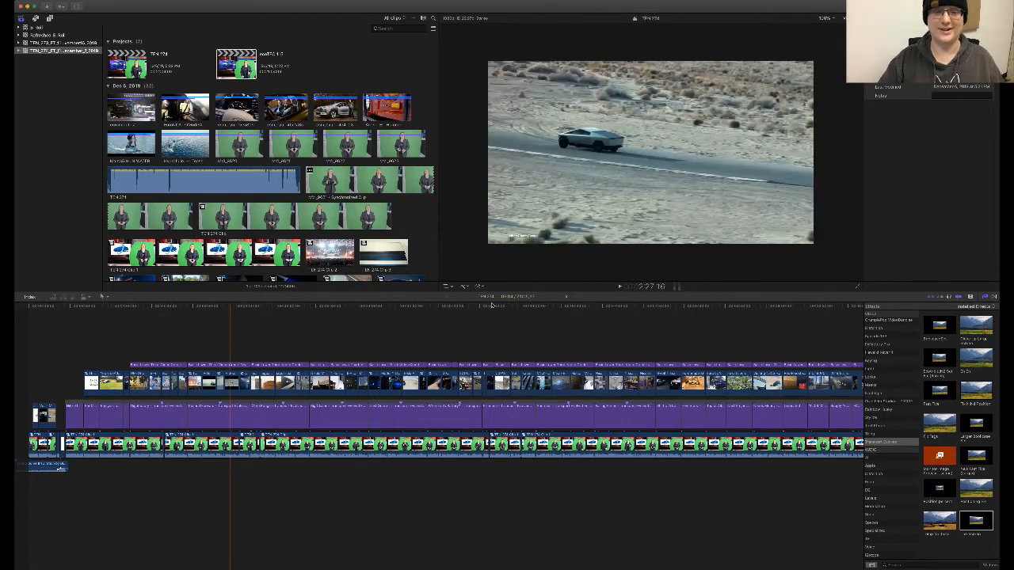
# - Return from the nested timeline to the original episode and open the duplicated project in the timeline
pyautogui.click(566, 297)
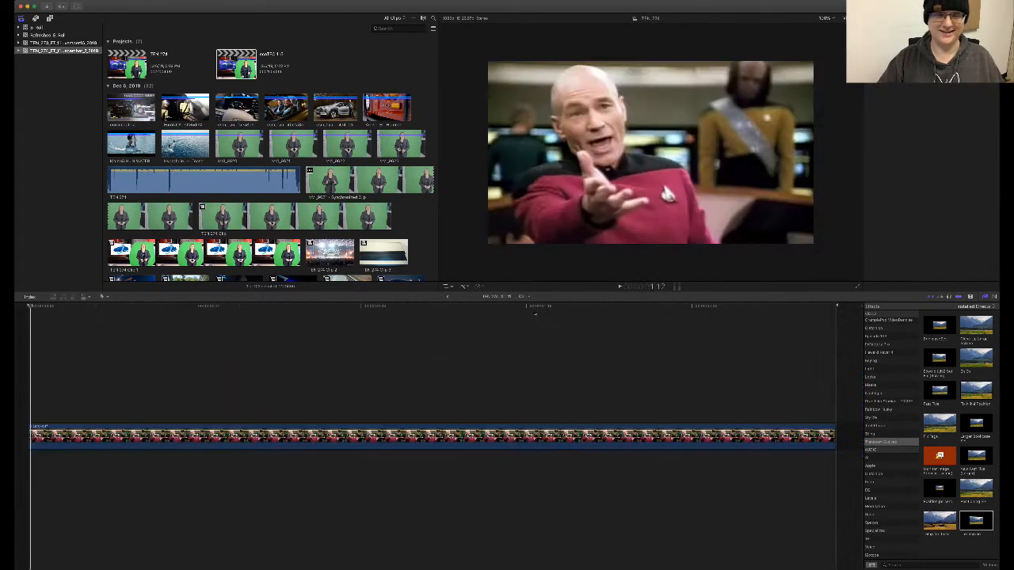
pyautogui.click(493, 304)
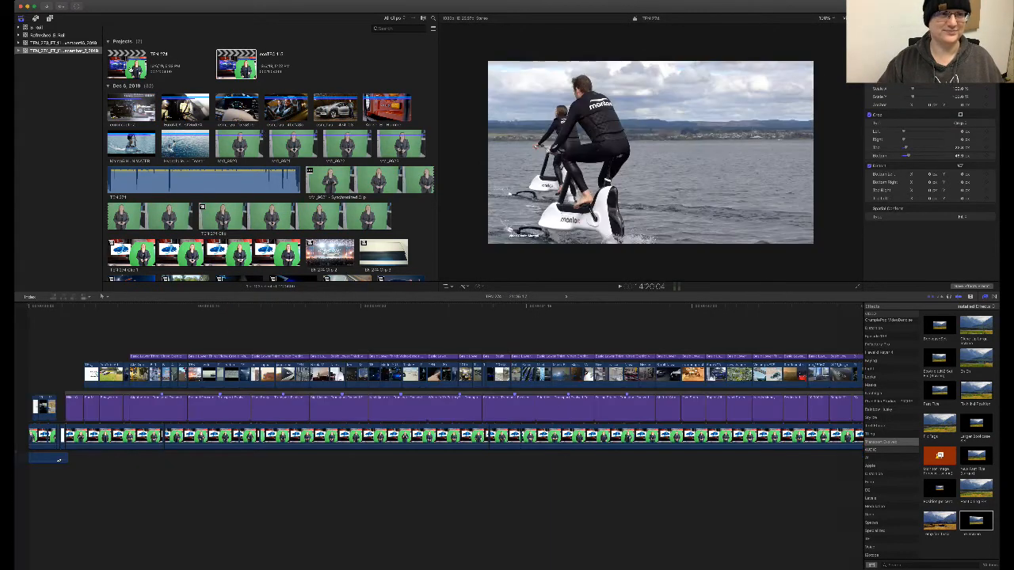
pyautogui.doubleClick(230, 72)
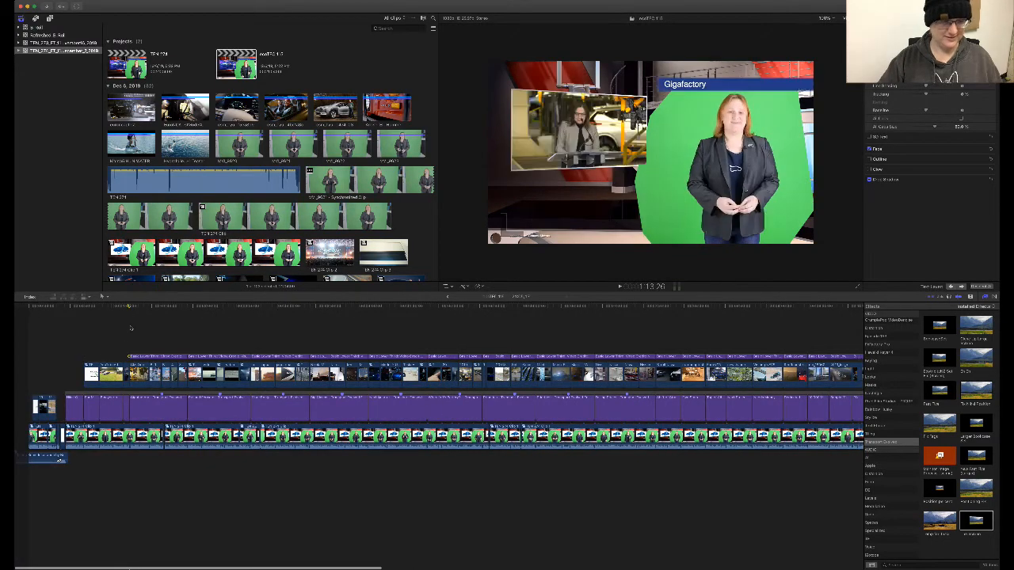
# - Trim the start of the presenter clip just before the final group of B-roll clips near the duplicate timeline's end
pyautogui.press('super+a')
pyautogui.hscroll(3, 422, 512)
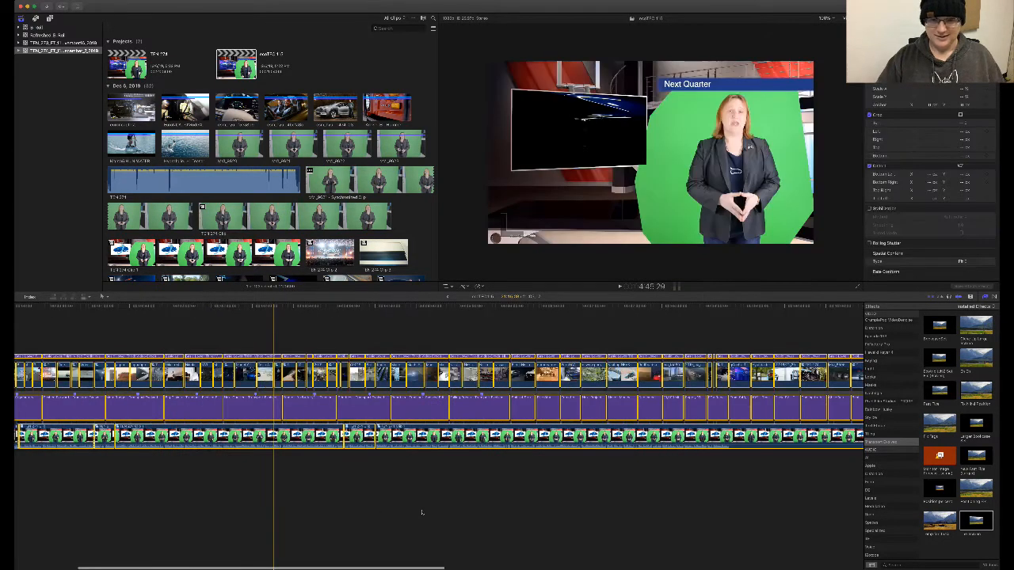
pyautogui.hscroll(10, 422, 512)
pyautogui.click(419, 514)
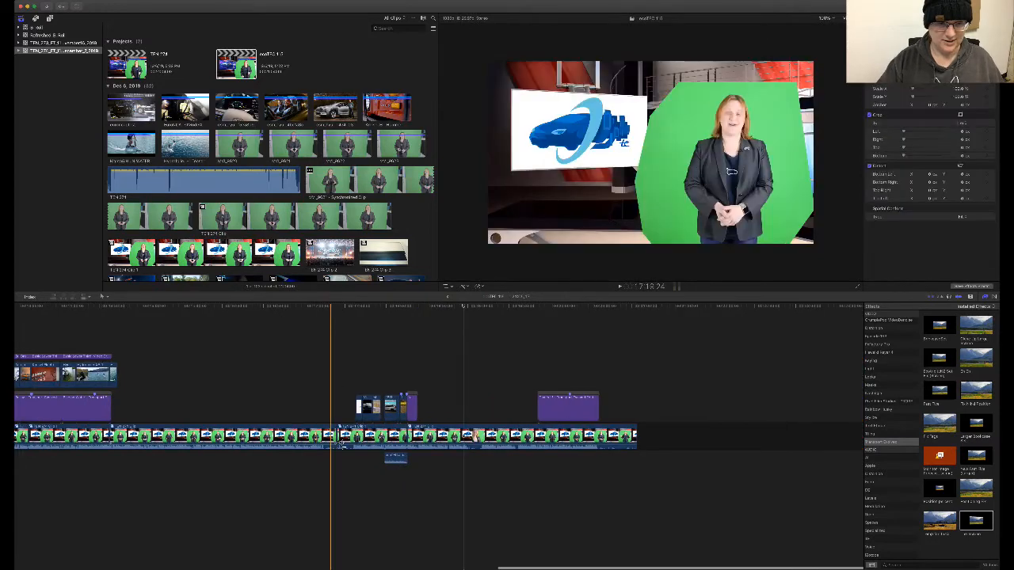
pyautogui.click(341, 445)
pyautogui.moveTo(339, 444); pyautogui.dragTo(353, 363)
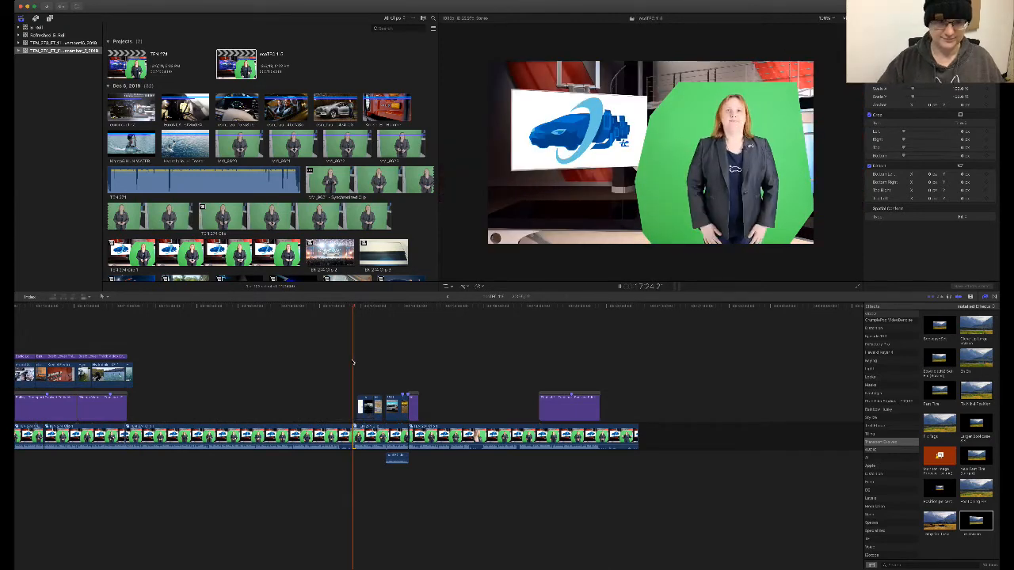
# - Check the trimmed presenter clip at close zoom and fine-trim its start to the playhead around 17:24
pyautogui.press('super+equal')
pyautogui.press('super+equal')
pyautogui.press('space')
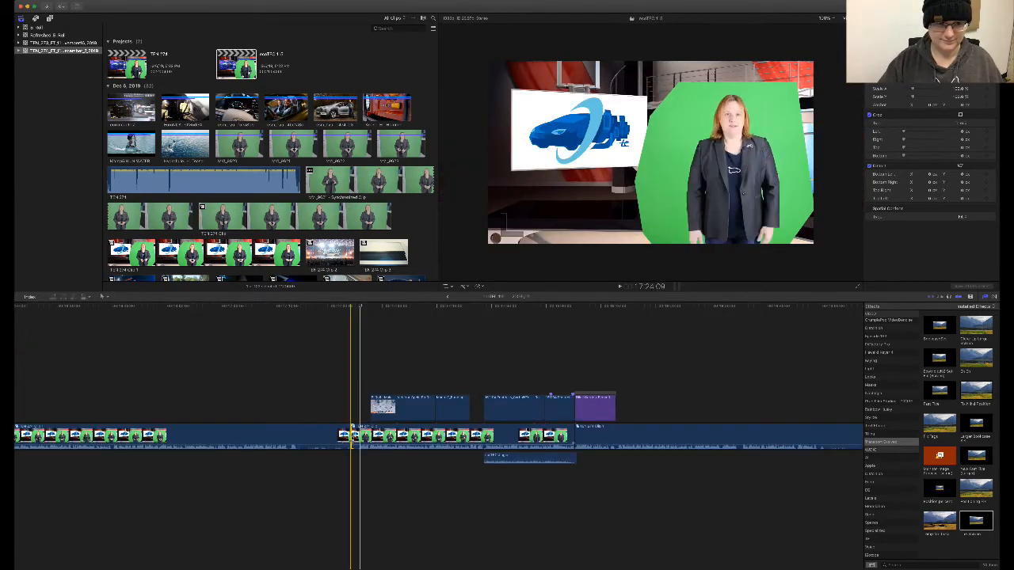
pyautogui.moveTo(360, 437); pyautogui.dragTo(362, 438)
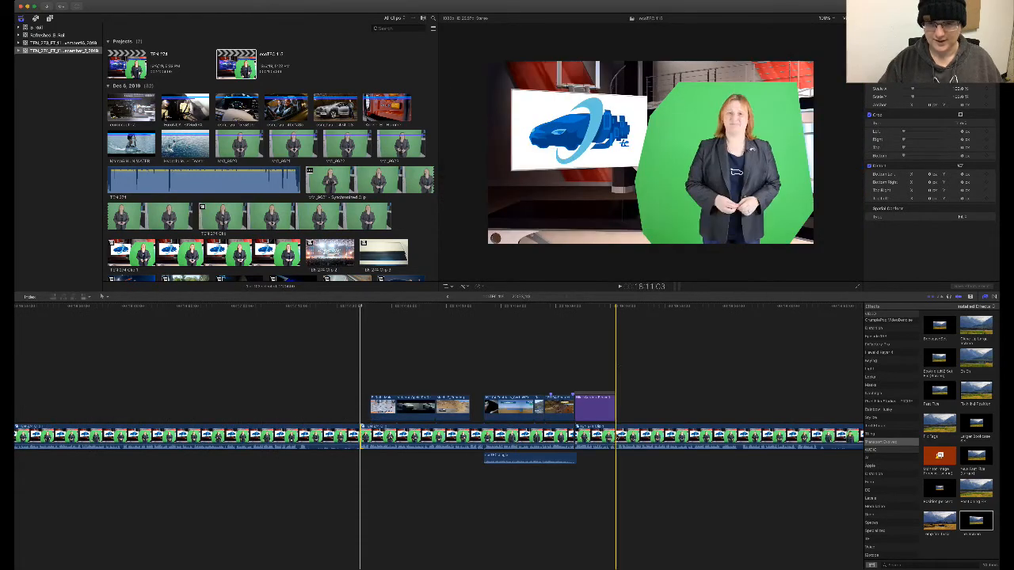
# - Copy the closing presenter segment with its connected B-roll, audio and title near the duplicate timeline's end
pyautogui.click(615, 437)
pyautogui.press('super+a')
pyautogui.click(627, 464)
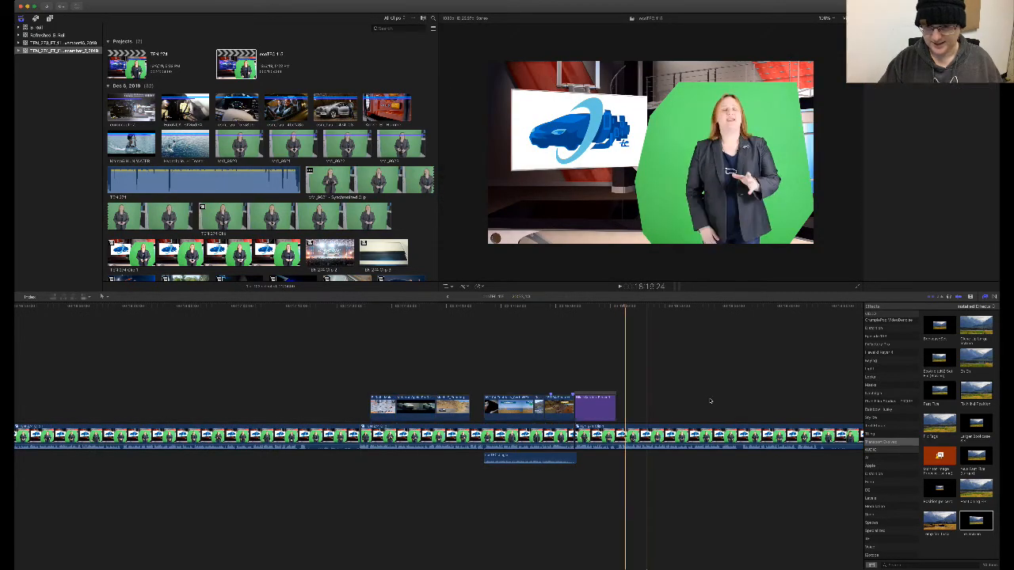
pyautogui.click(736, 436)
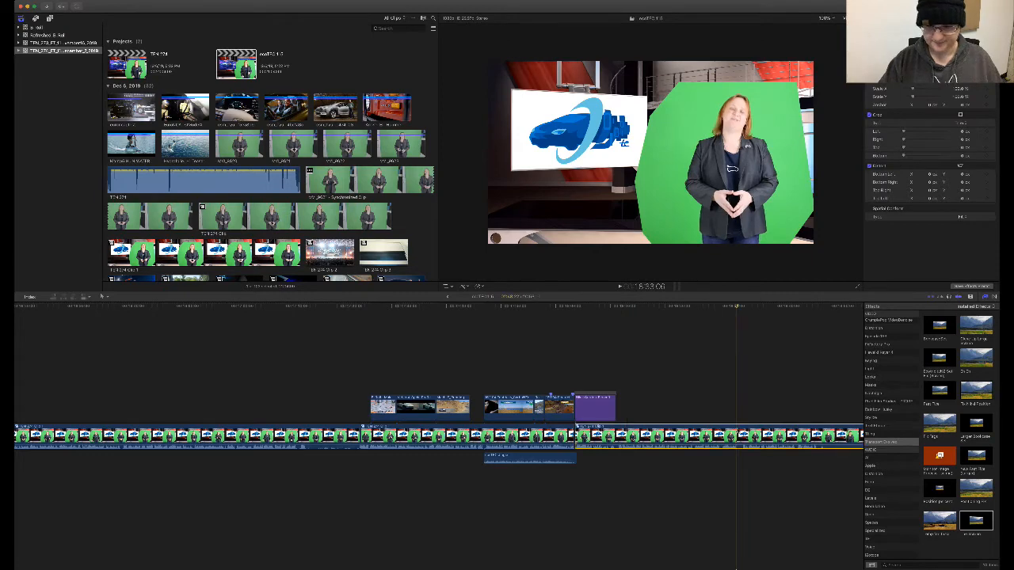
pyautogui.moveTo(717, 484); pyautogui.dragTo(390, 375)
pyautogui.click(124, 409)
# - Paste the copied segment directly before the Gigafactory story and delete the original opening clips ahead of it
pyautogui.hscroll(-15, 125, 409)
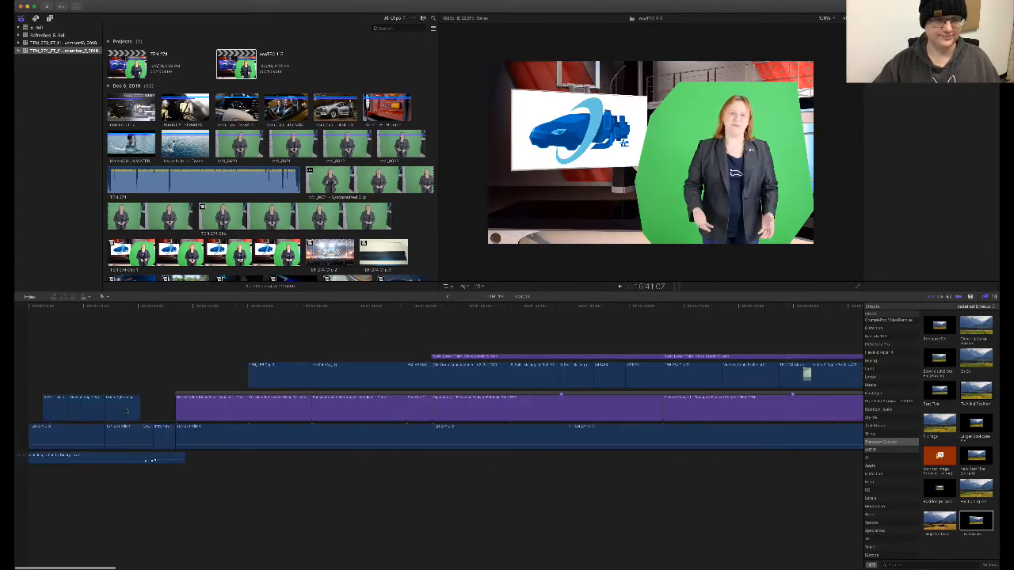
pyautogui.hscroll(-2, 125, 410)
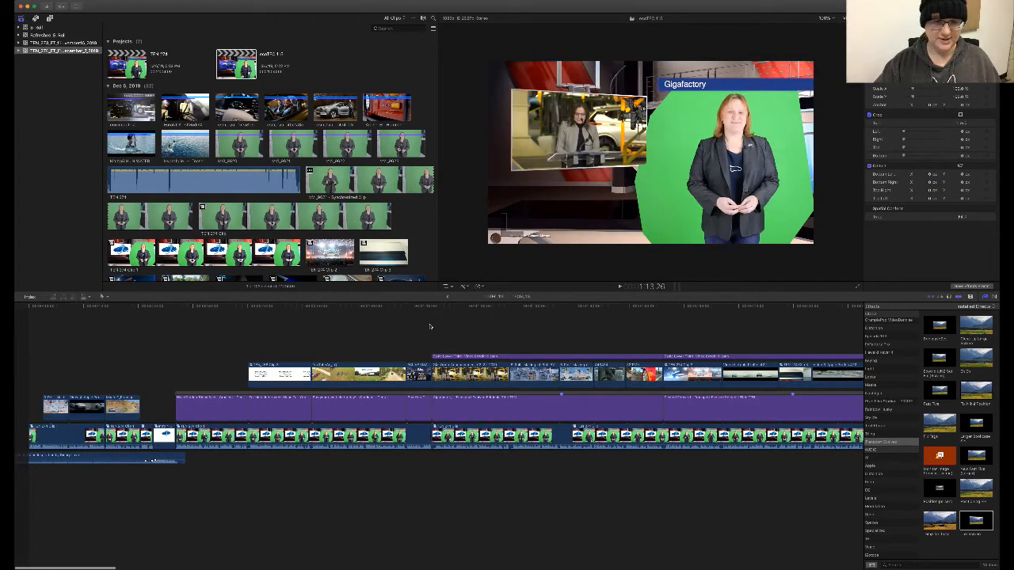
pyautogui.press('super+v')
pyautogui.moveTo(412, 489); pyautogui.dragTo(26, 341)
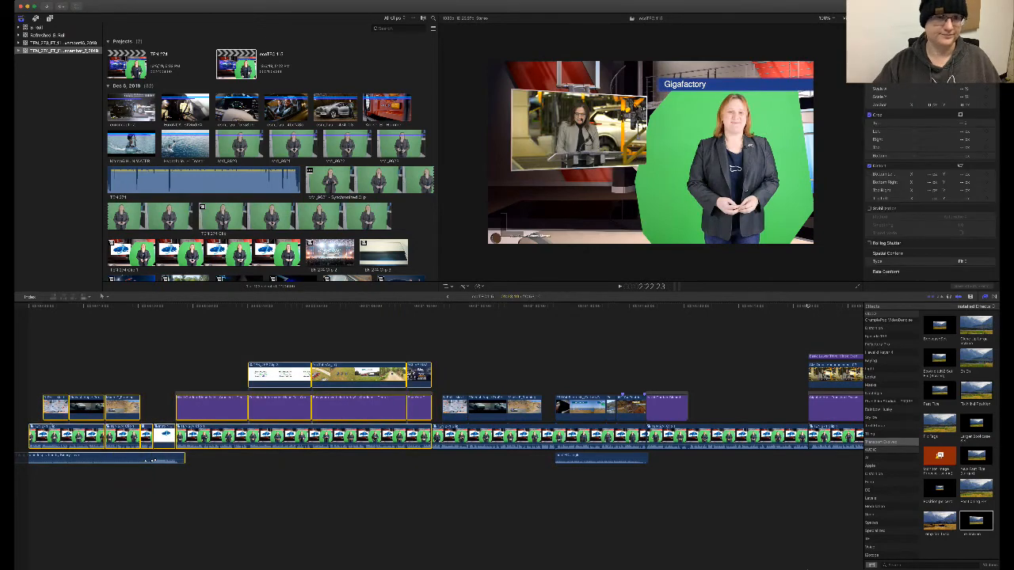
pyautogui.press('Delete')
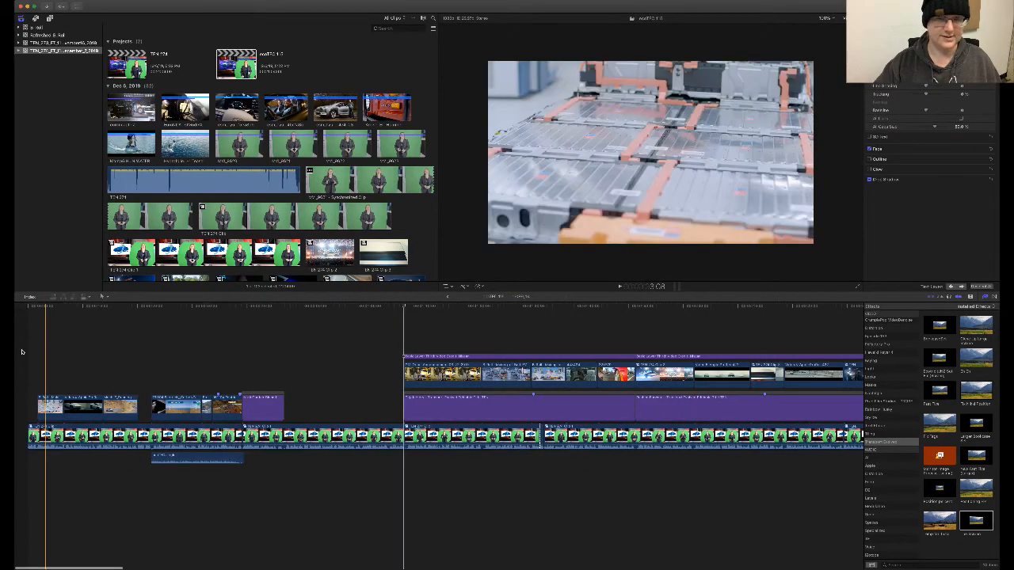
# - Disable the red studio layer inside the presenter's nested background clip to use the blue ecotricity set, and return to the duplicate project
pyautogui.press('space')
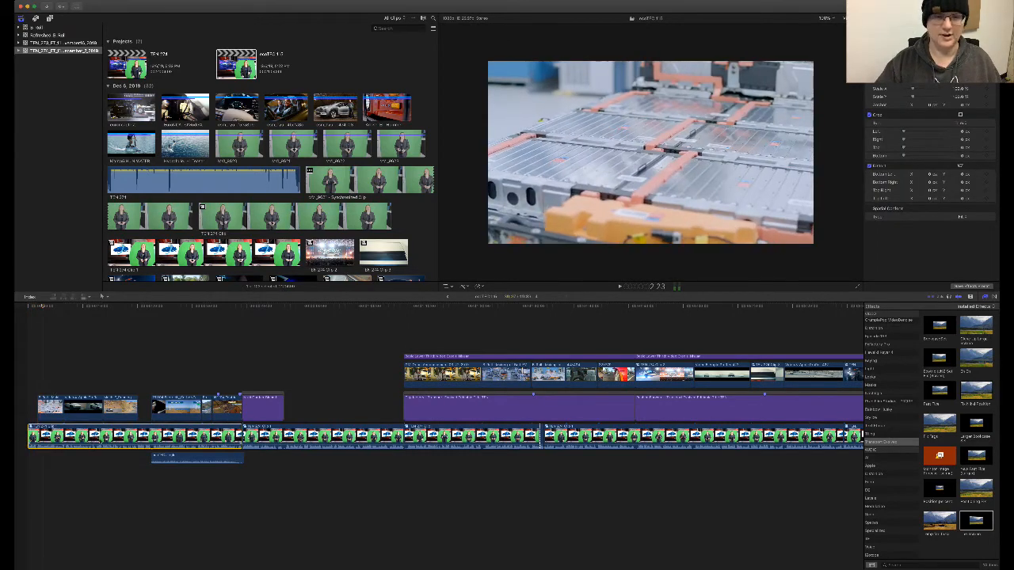
pyautogui.doubleClick(156, 438)
pyautogui.doubleClick(432, 440)
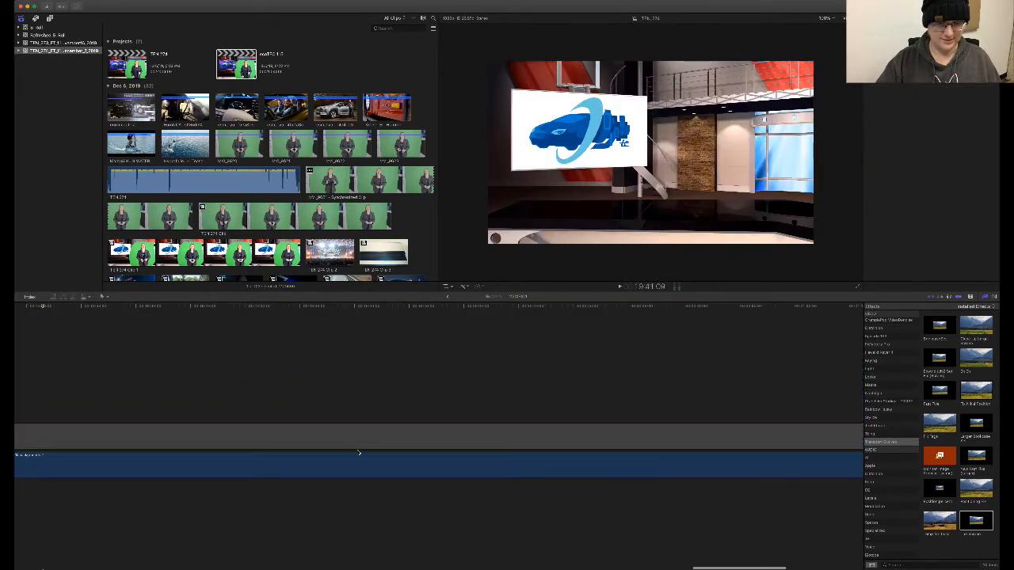
pyautogui.doubleClick(360, 455)
pyautogui.click(319, 443)
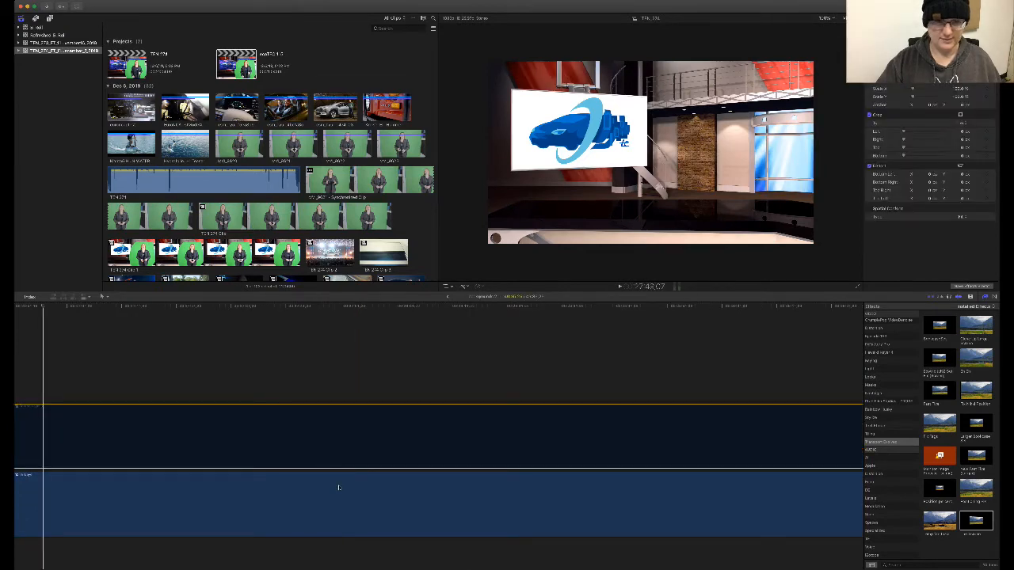
pyautogui.press('super+[')
pyautogui.press('super+[')
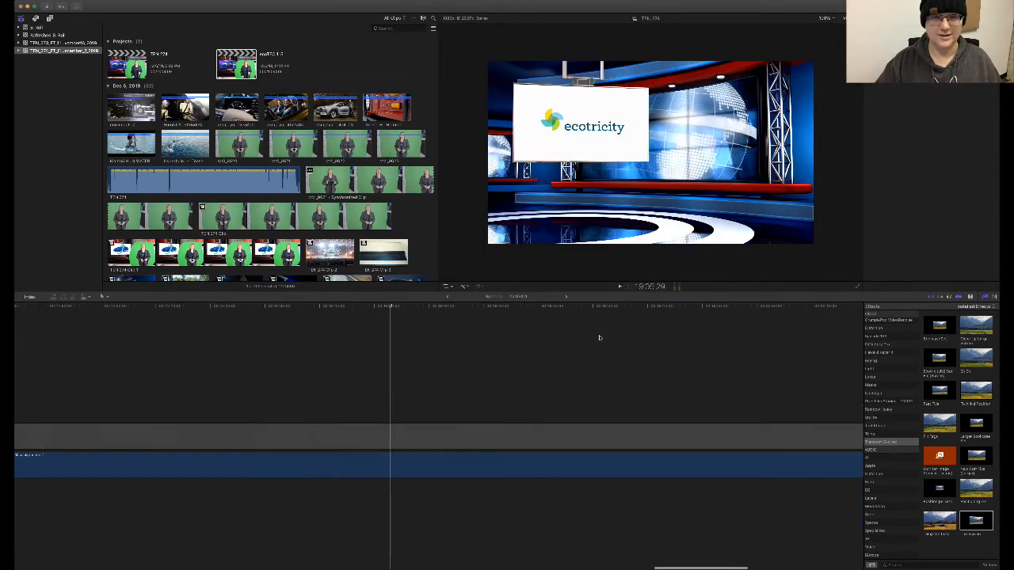
pyautogui.press('super+[')
pyautogui.press('super+[')
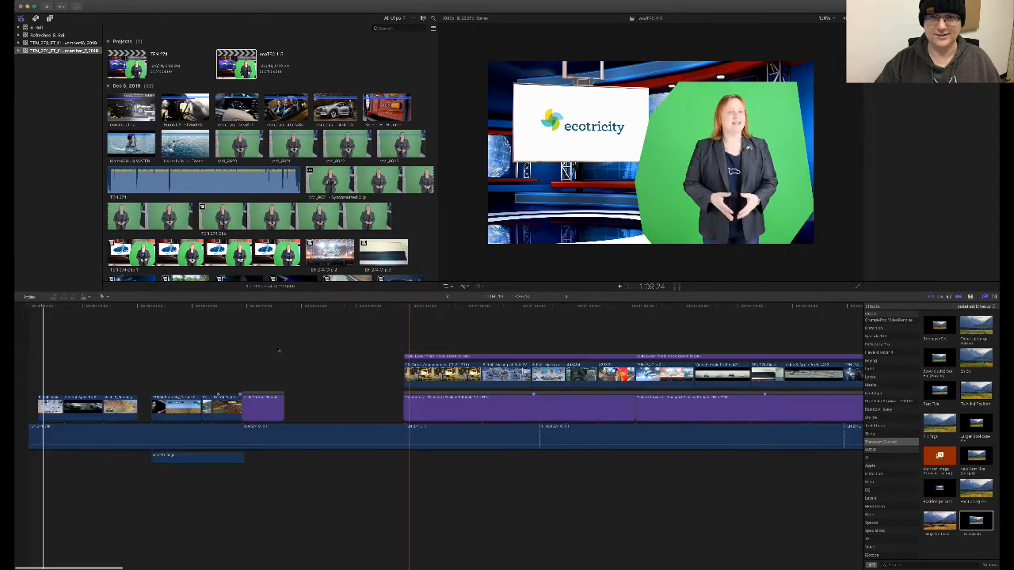
# - Trim the presenter clip's start at the Gigafactory story and extend the story's title, first B-roll and video credit back to the preceding title
pyautogui.hscroll(-2, 281, 350)
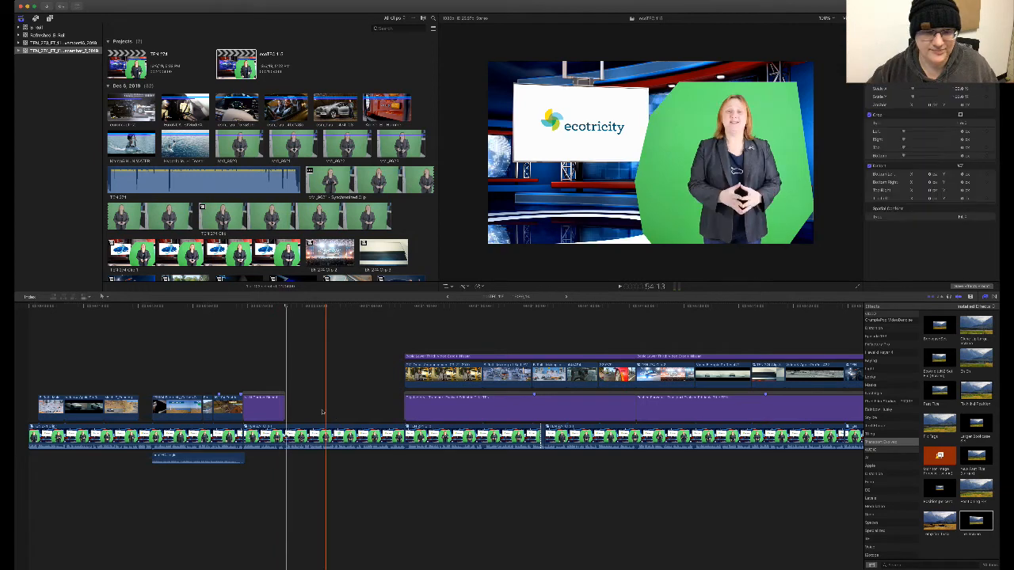
pyautogui.press('space')
pyautogui.click(386, 308)
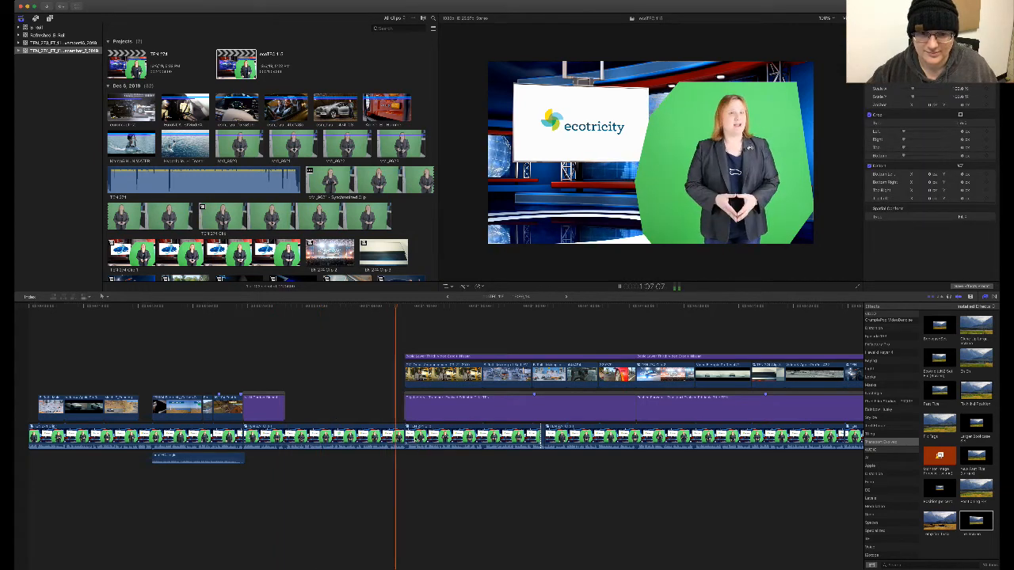
pyautogui.moveTo(413, 438); pyautogui.dragTo(482, 435)
pyautogui.press('space')
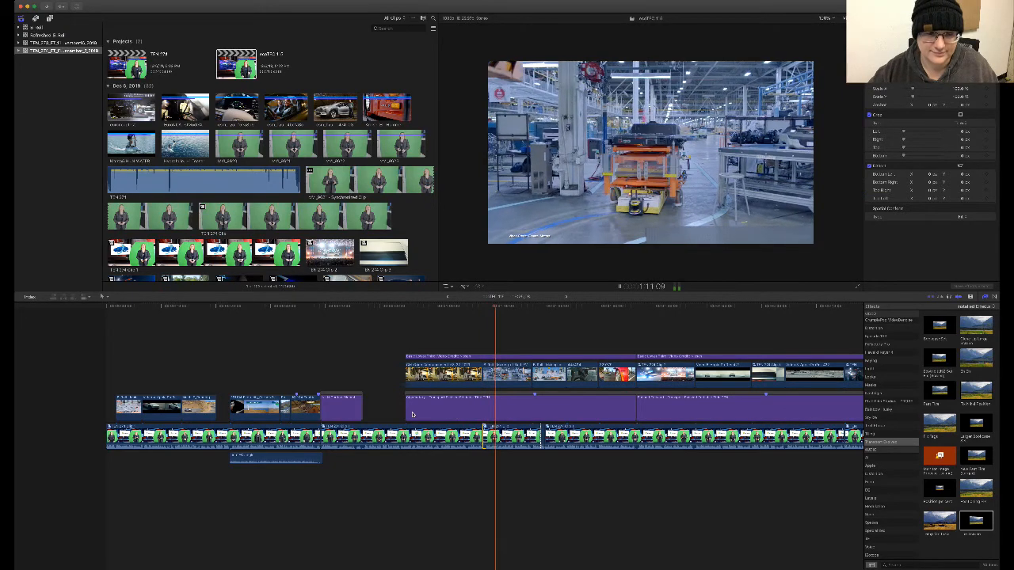
pyautogui.moveTo(406, 412); pyautogui.dragTo(365, 415)
pyautogui.moveTo(398, 383); pyautogui.dragTo(362, 357)
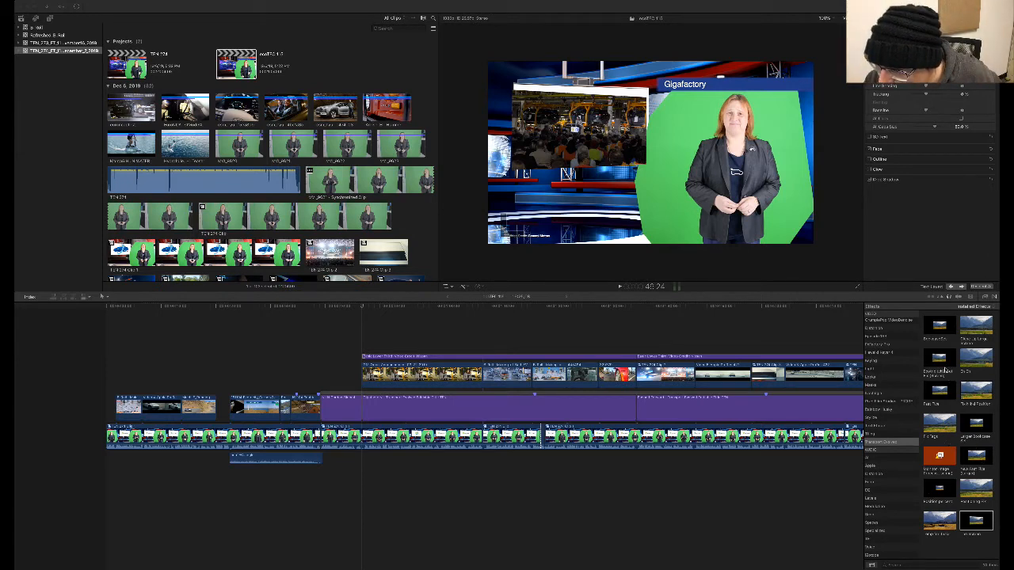
# - Apply the effect preset that fits footage to the blue set's screen to the Gigafactory story's B-roll clips
pyautogui.click(901, 360)
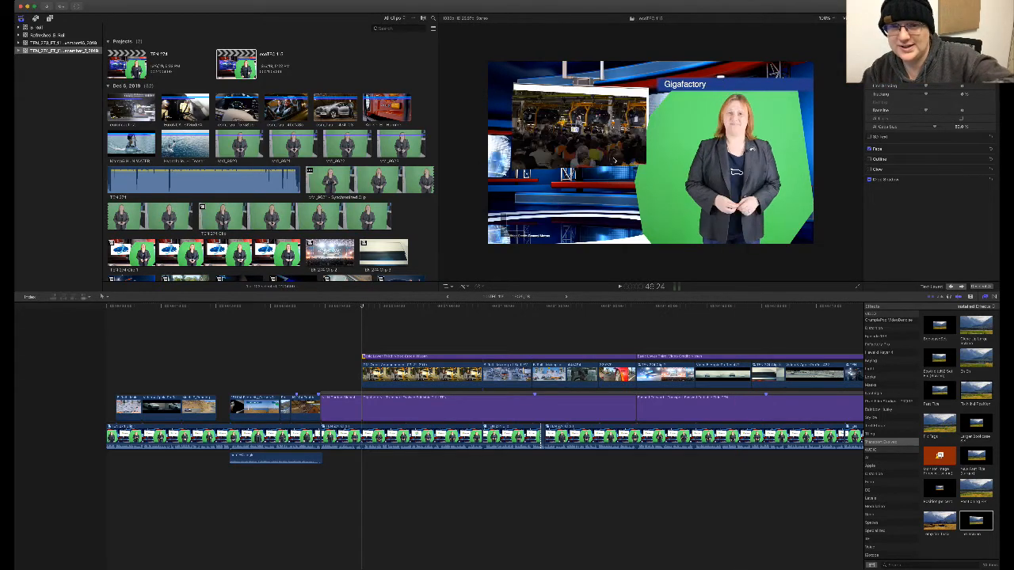
pyautogui.moveTo(939, 358); pyautogui.dragTo(449, 375)
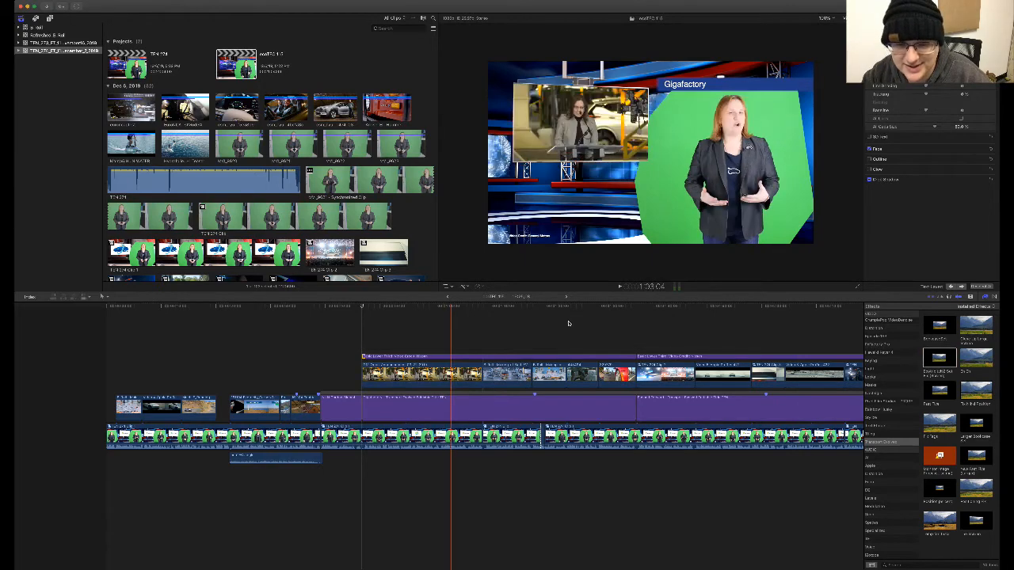
pyautogui.click(617, 373)
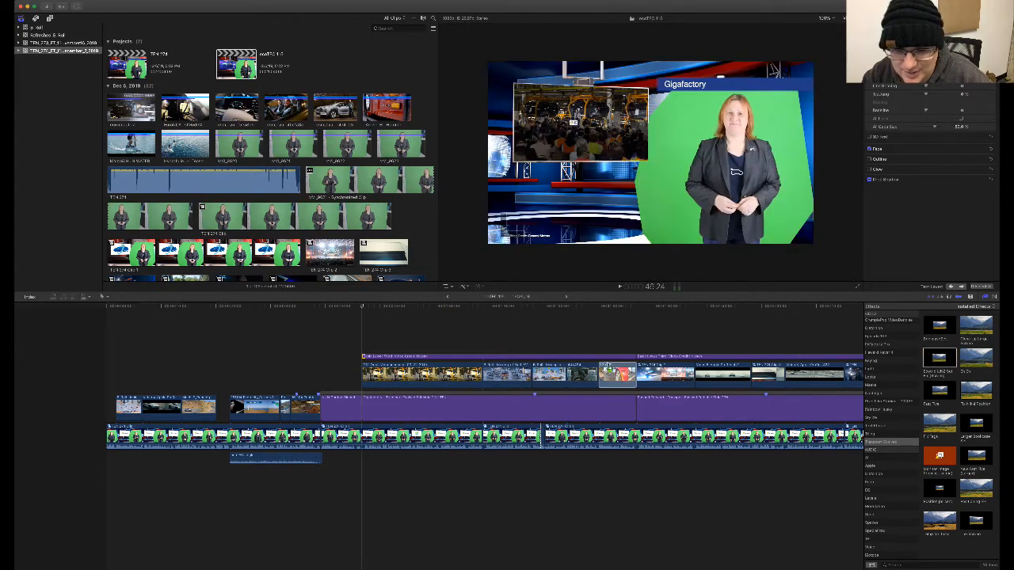
pyautogui.click(624, 312)
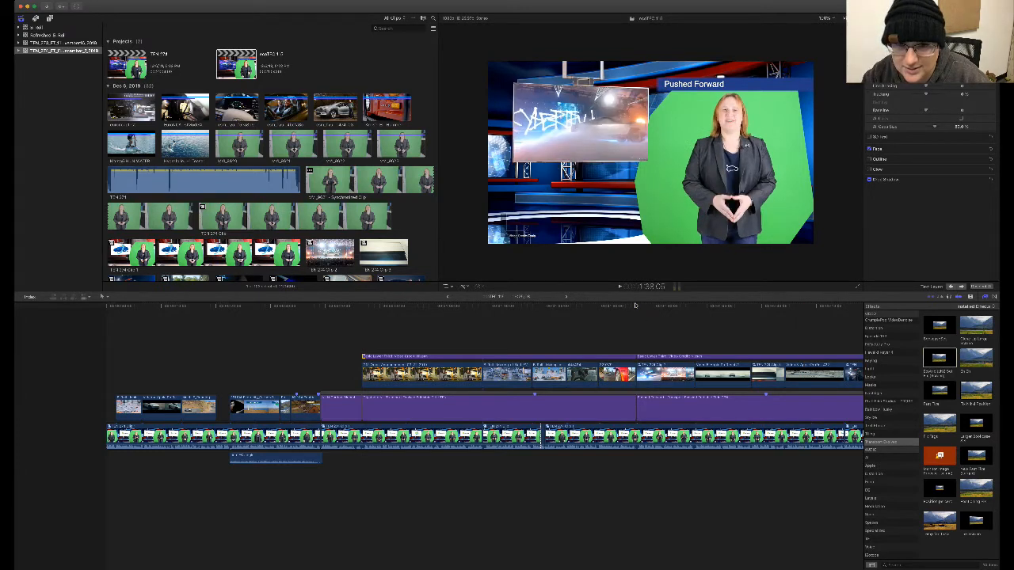
# - Apply the same blue-set screen preset to the B-roll clips of the Pushed Forward story
pyautogui.press('super+Tab')
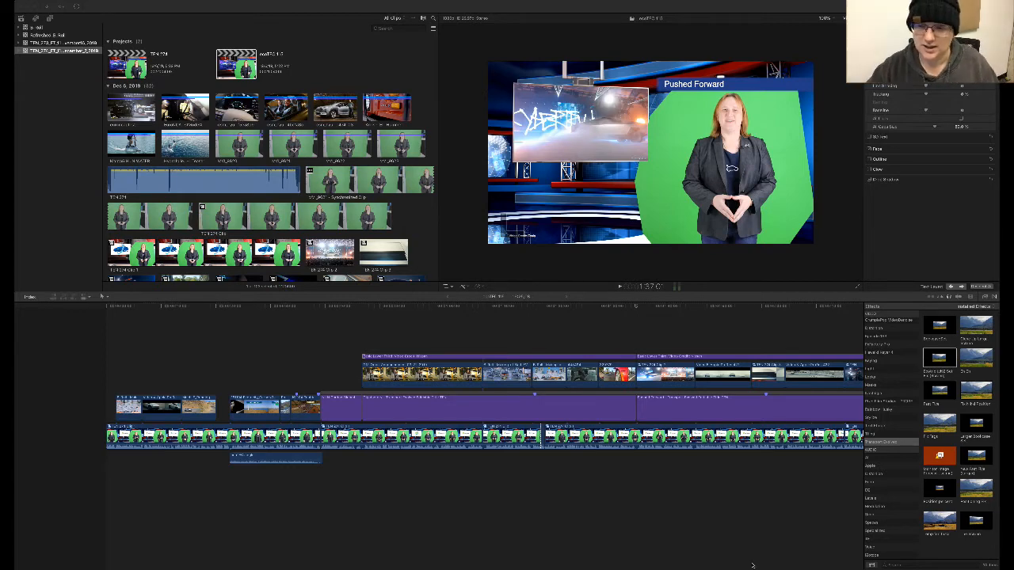
pyautogui.hscroll(6, 801, 511)
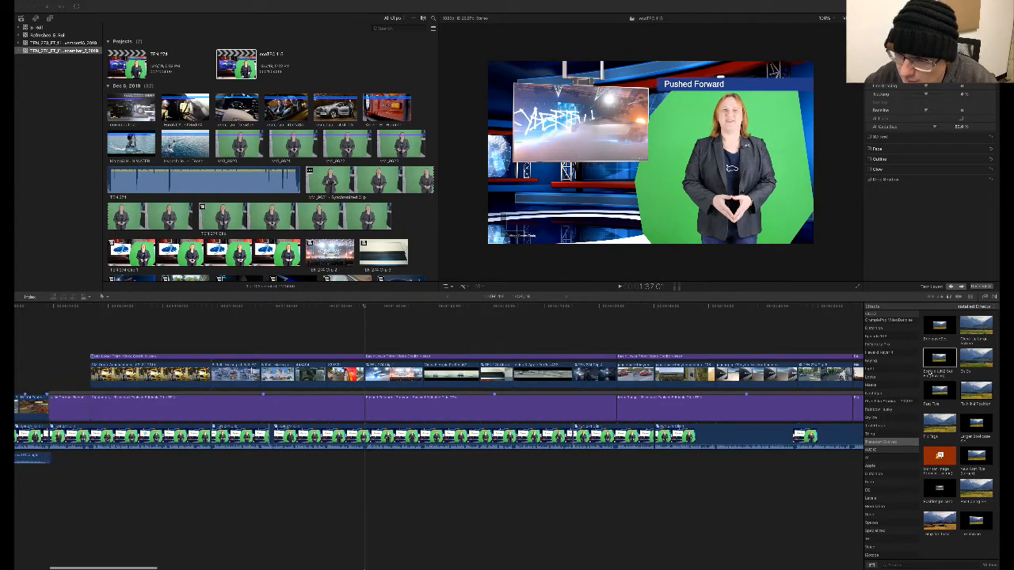
pyautogui.moveTo(938, 358); pyautogui.dragTo(600, 309)
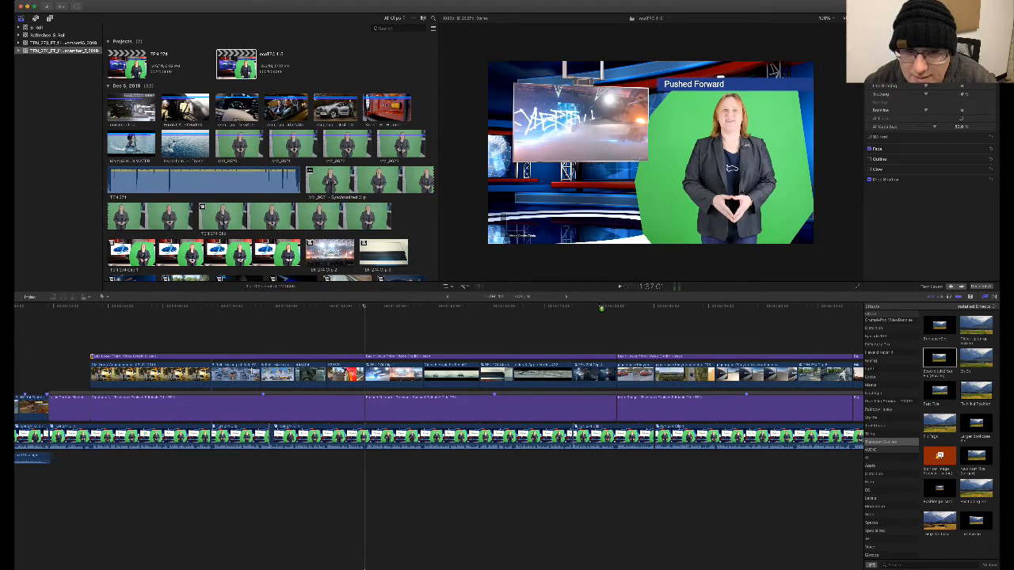
# - Fit the More Range story's B-roll clips, through its last one, to the blue set's screen with the same preset
pyautogui.click(611, 307)
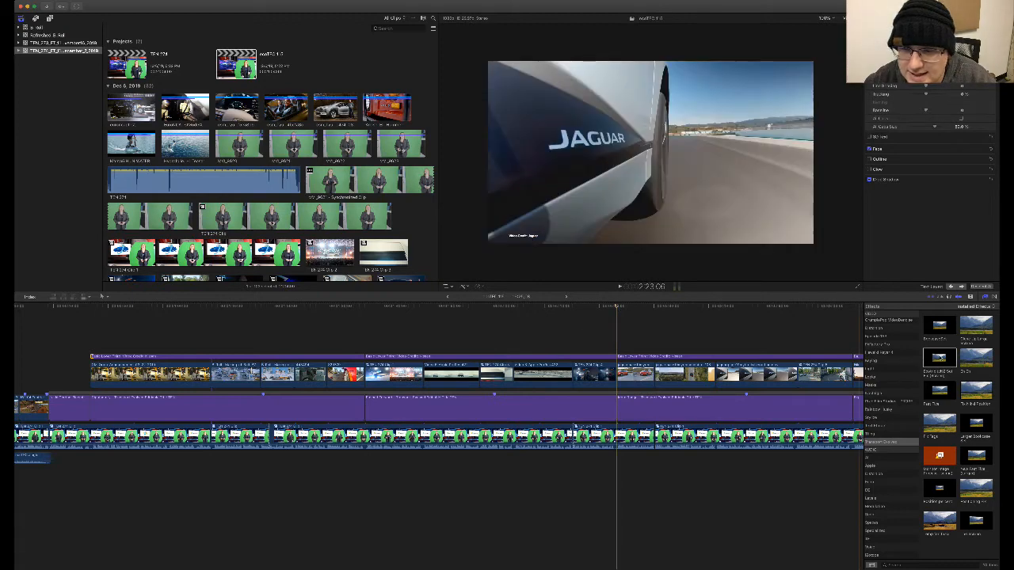
pyautogui.click(633, 358)
pyautogui.moveTo(936, 363); pyautogui.dragTo(623, 368)
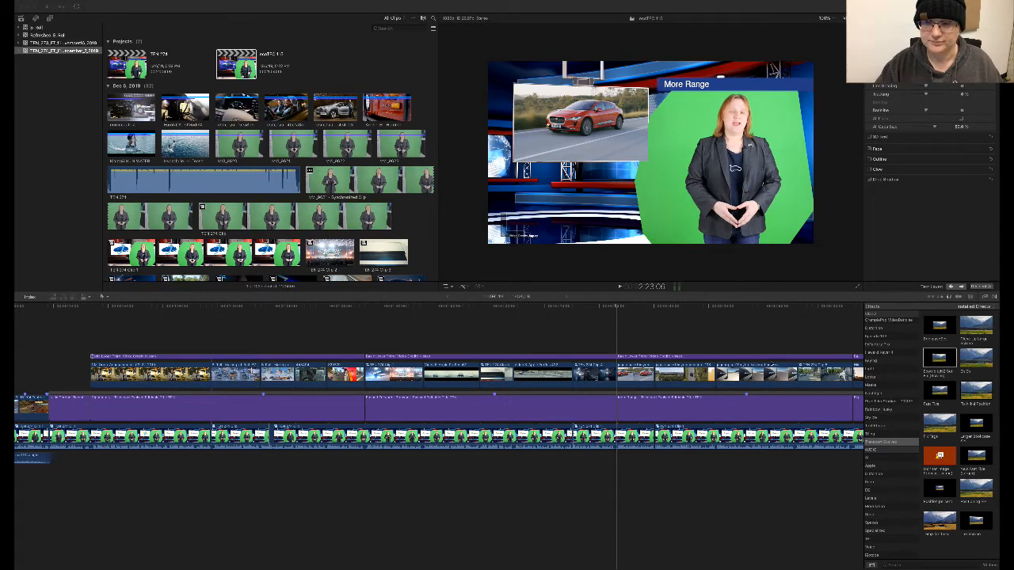
pyautogui.hscroll(5, 438, 396)
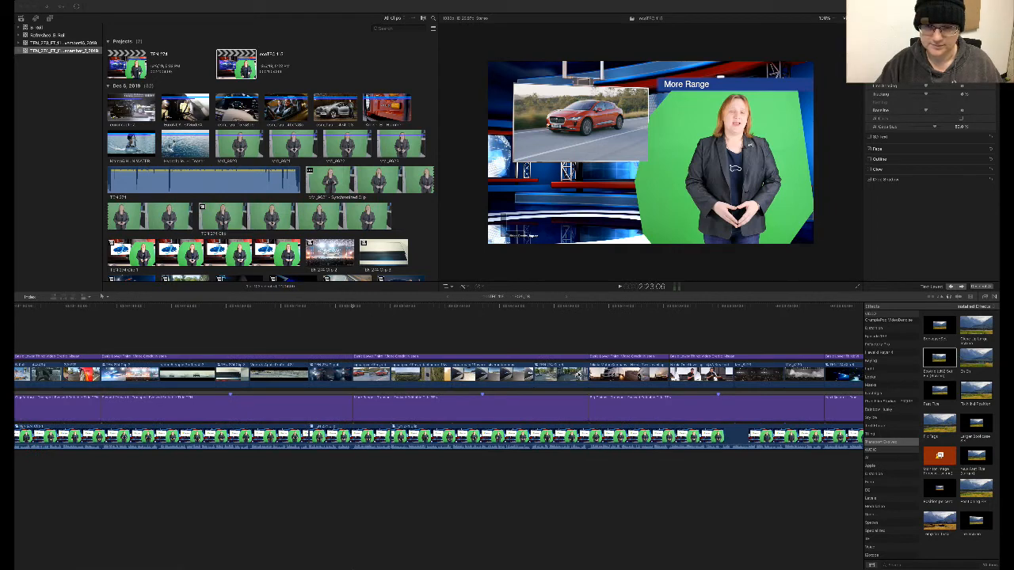
pyautogui.click(577, 374)
pyautogui.click(606, 372)
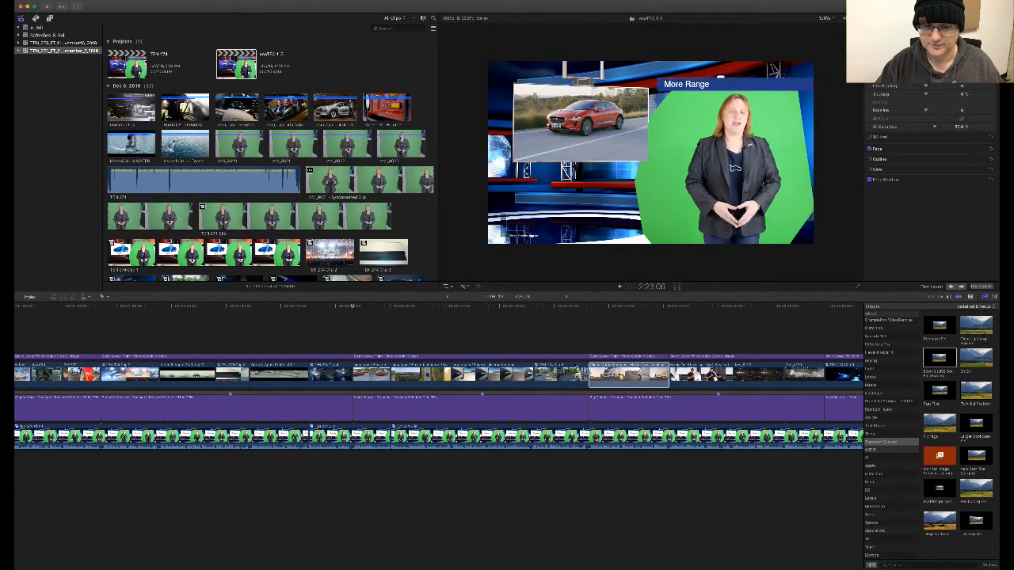
pyautogui.click(572, 372)
pyautogui.click(572, 328)
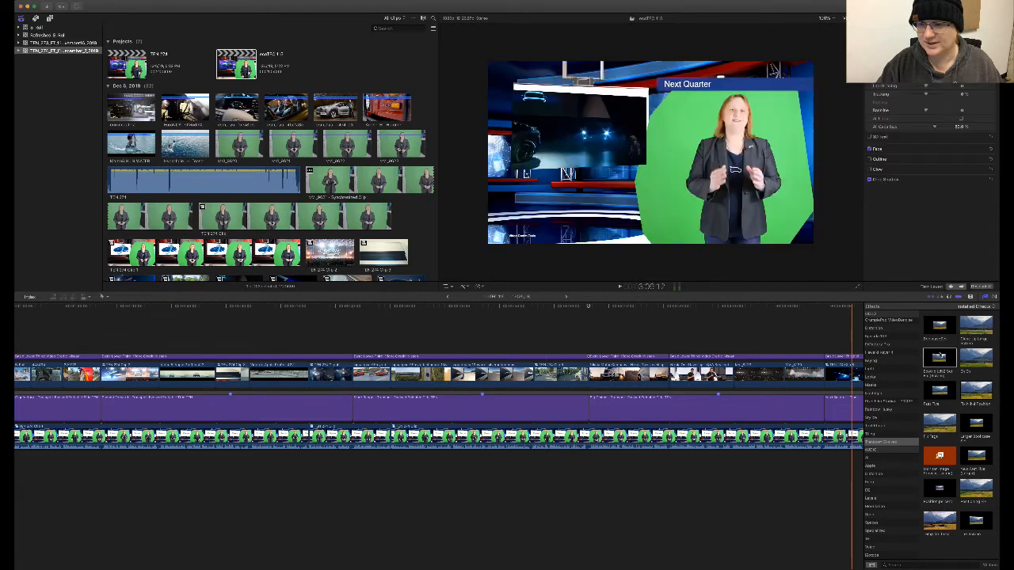
# - Apply the blue-set screen preset to the B-roll clips of the Big Claims story
pyautogui.click(595, 372)
pyautogui.click(590, 330)
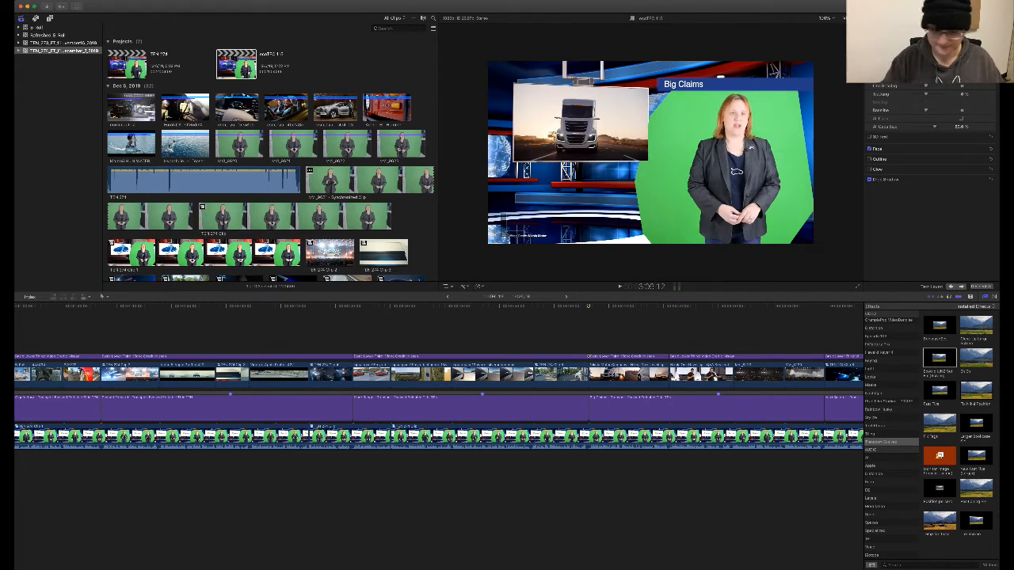
pyautogui.press('super+Tab')
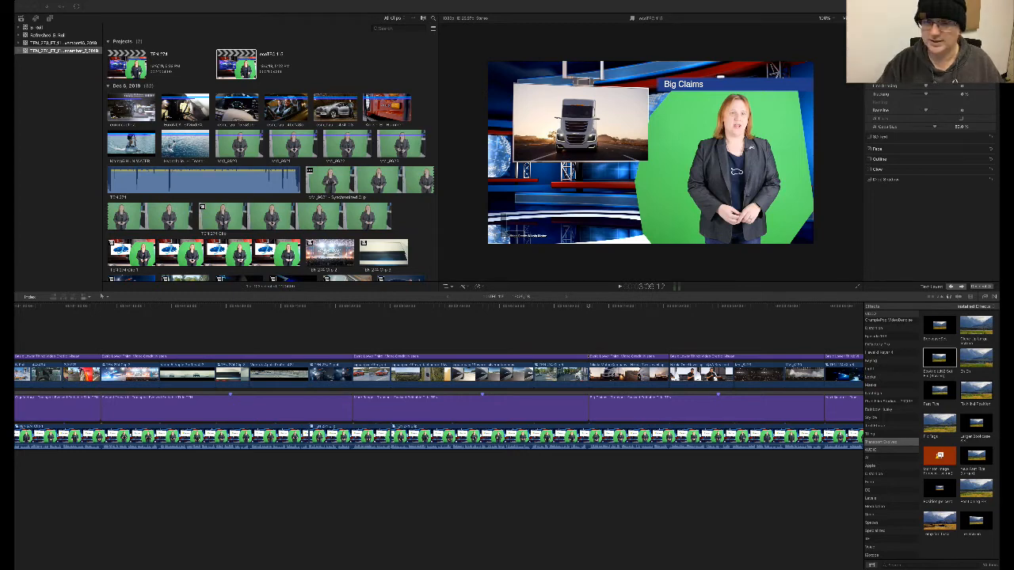
pyautogui.hscroll(3, 439, 396)
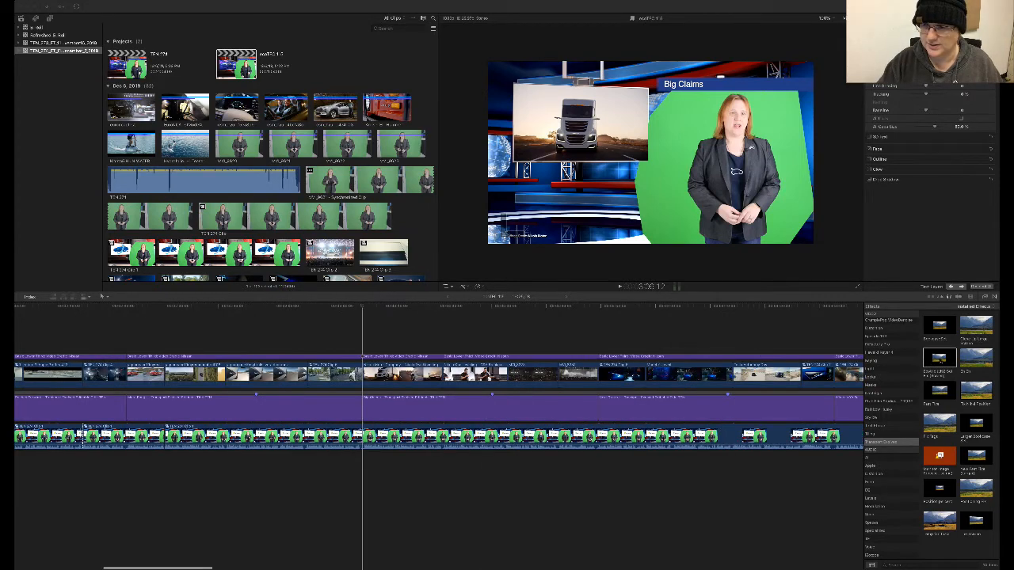
pyautogui.moveTo(929, 363); pyautogui.dragTo(578, 317)
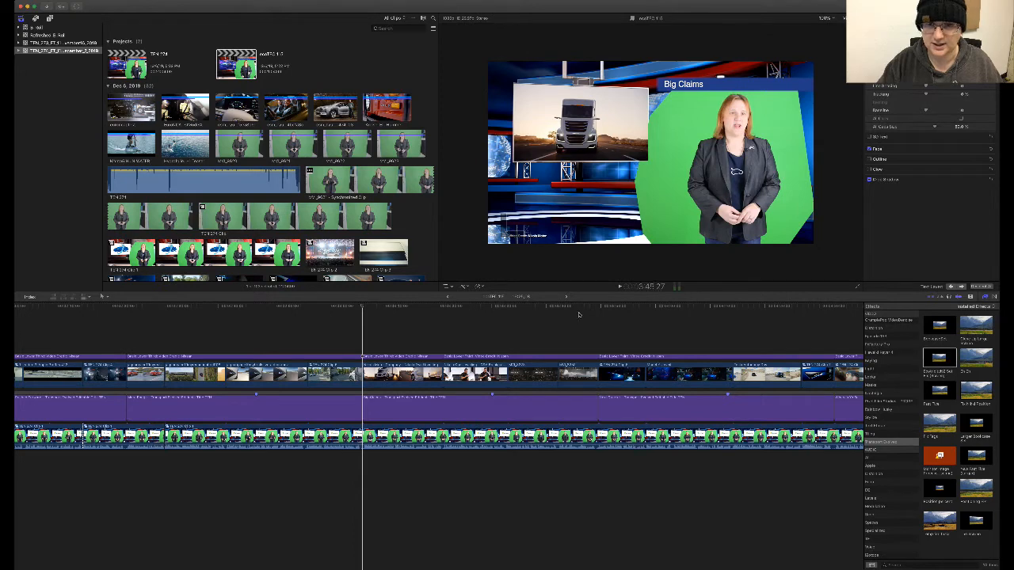
# - Go to the start of the Next Quarter story and apply the blue-set screen preset to its B-roll clips
pyautogui.click(578, 315)
pyautogui.click(597, 316)
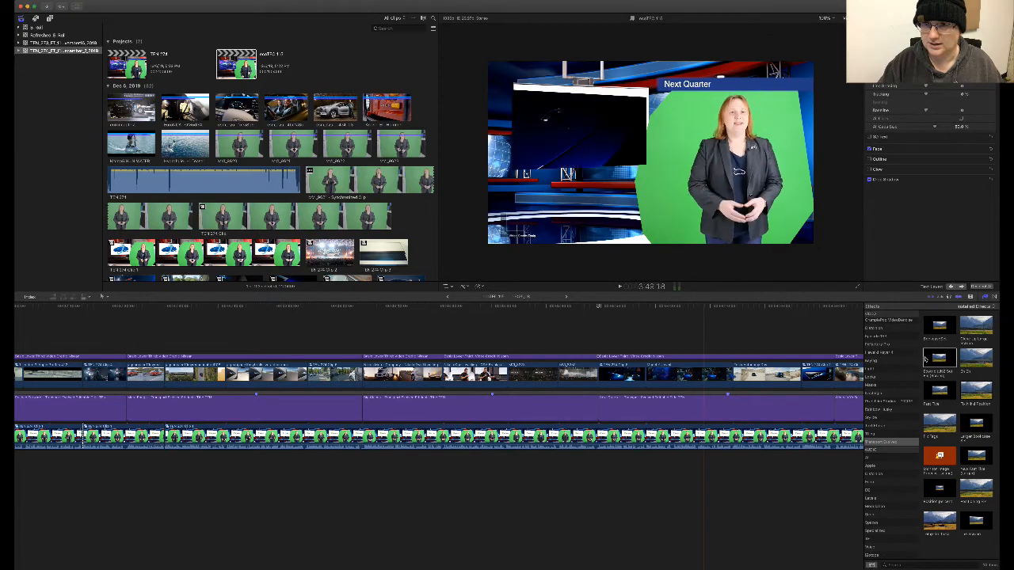
pyautogui.moveTo(935, 360); pyautogui.dragTo(616, 374)
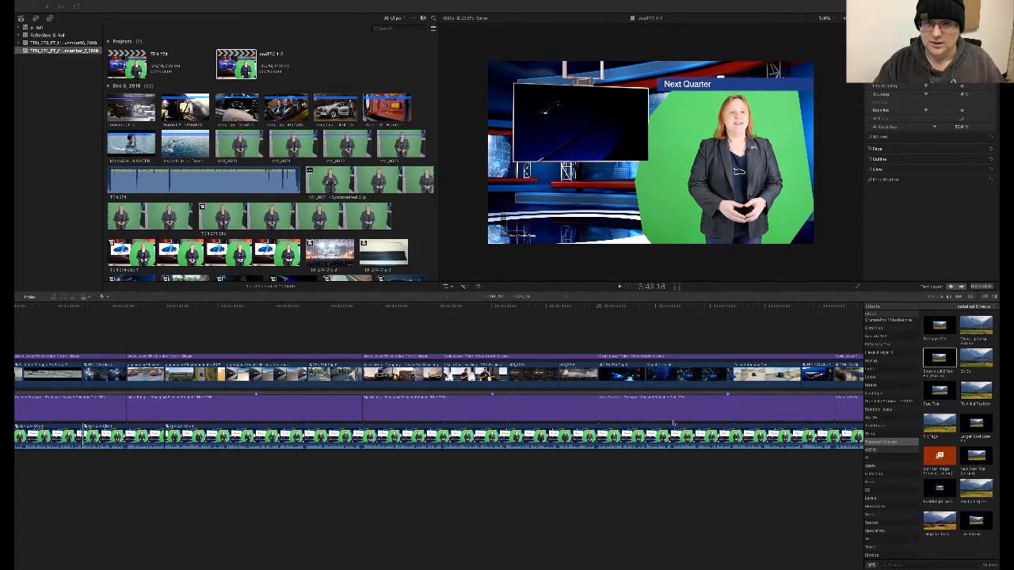
pyautogui.hscroll(10, 673, 423)
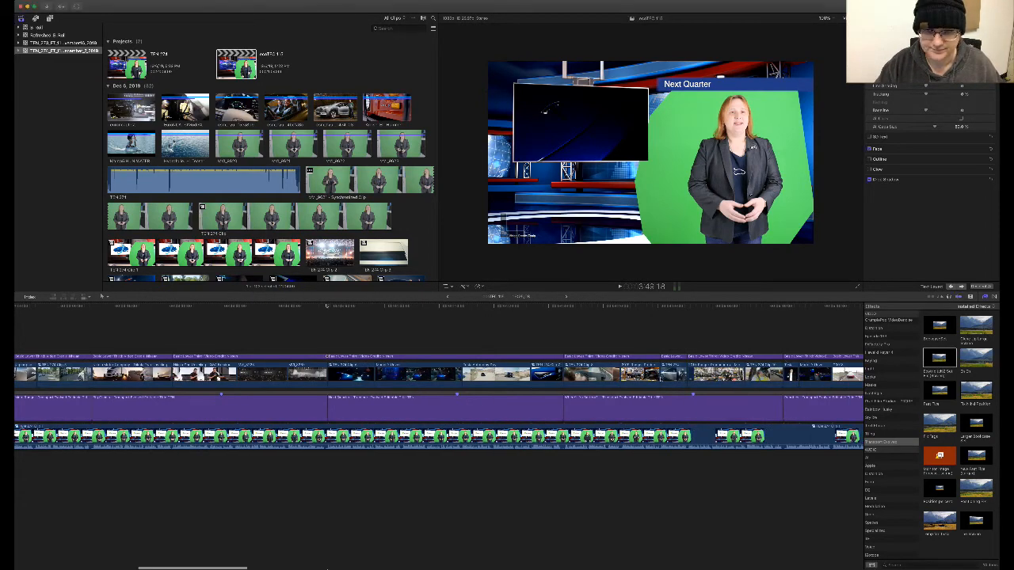
pyautogui.click(546, 373)
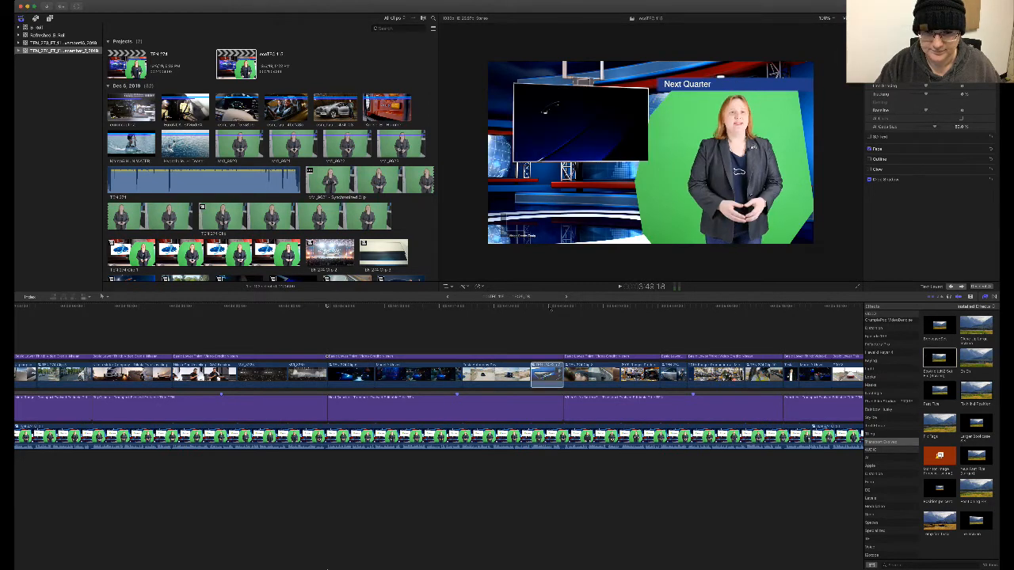
# - Go to the start of the Where's Yo Battery? story and apply the blue-set screen preset to its B-roll clips
pyautogui.click(550, 309)
pyautogui.click(563, 308)
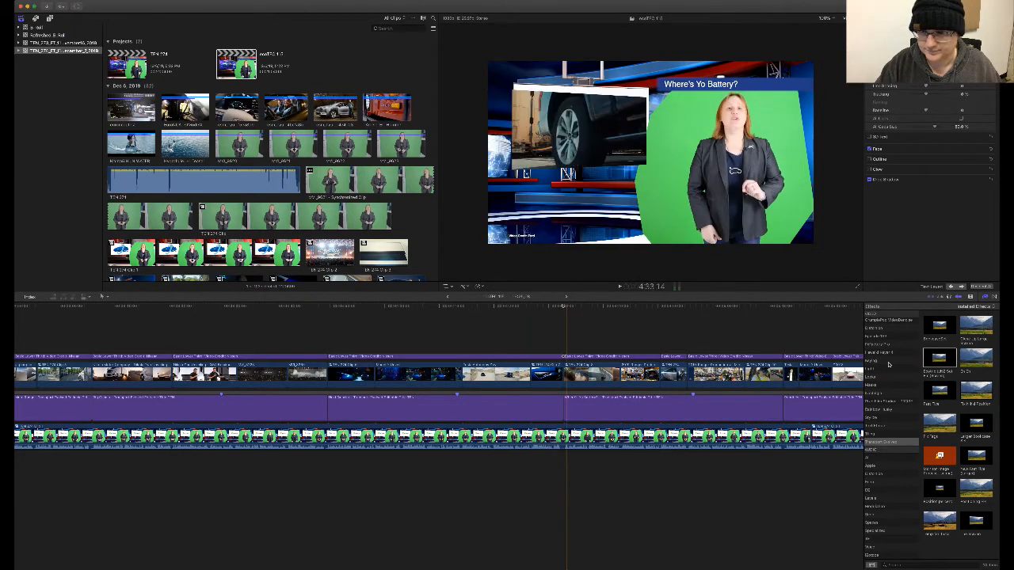
pyautogui.moveTo(939, 358); pyautogui.dragTo(567, 321)
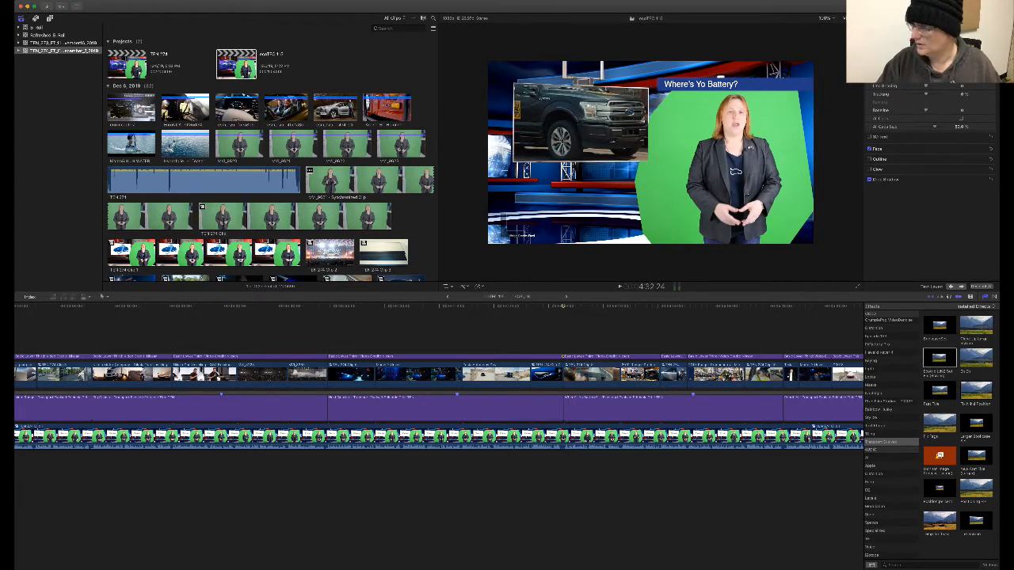
pyautogui.press('super+Tab')
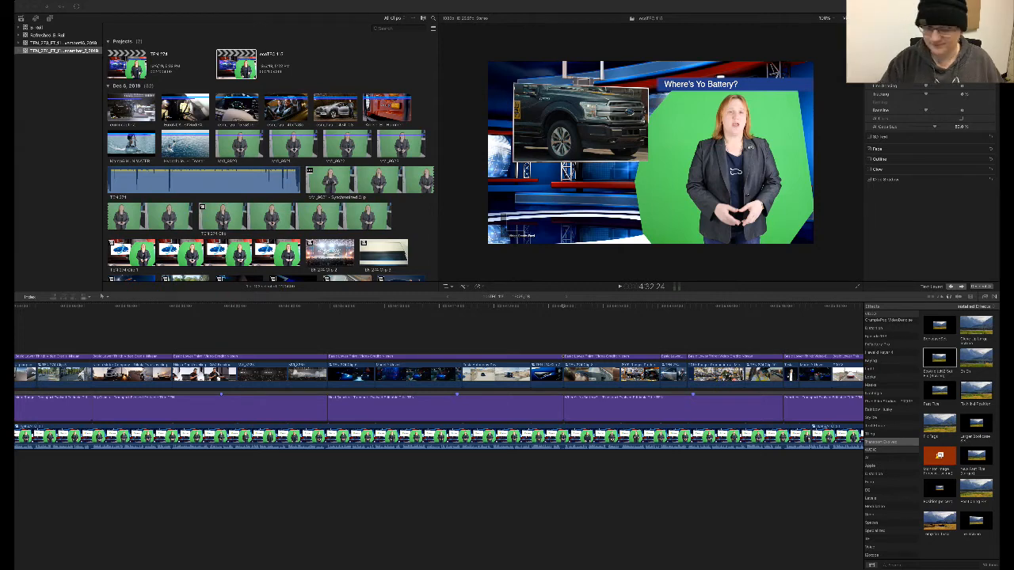
# - Move on to the Priorities story and fit its B-roll clips to the blue set's screen with the same preset
pyautogui.hscroll(5, 649, 411)
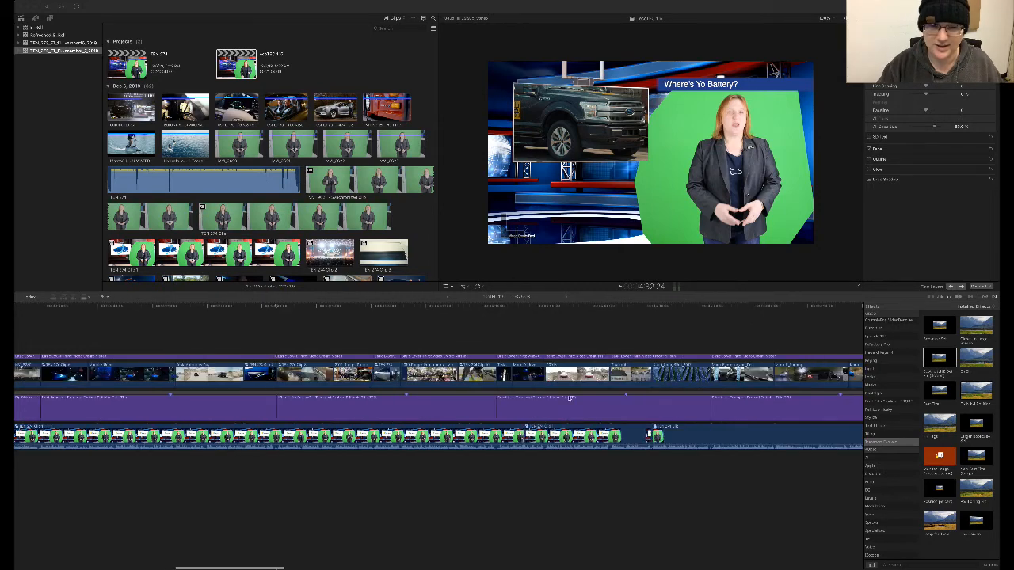
pyautogui.click(478, 317)
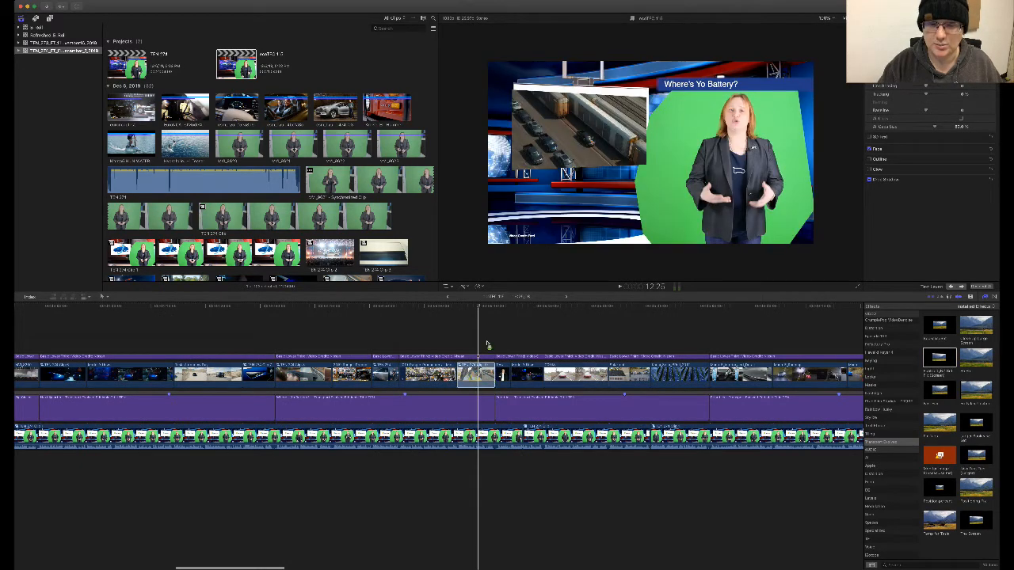
pyautogui.press('space')
pyautogui.press('space')
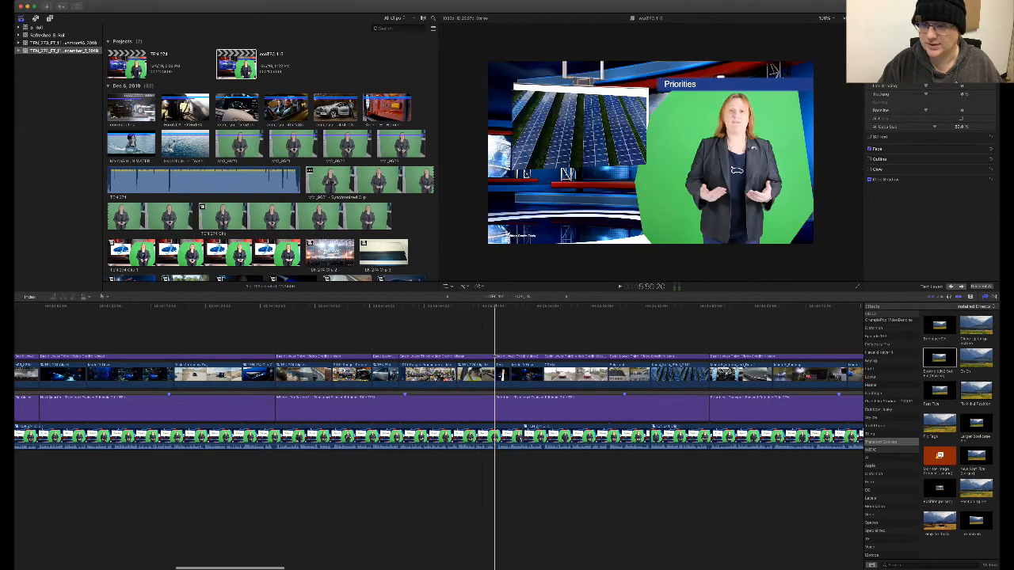
pyautogui.hscroll(-1, 497, 309)
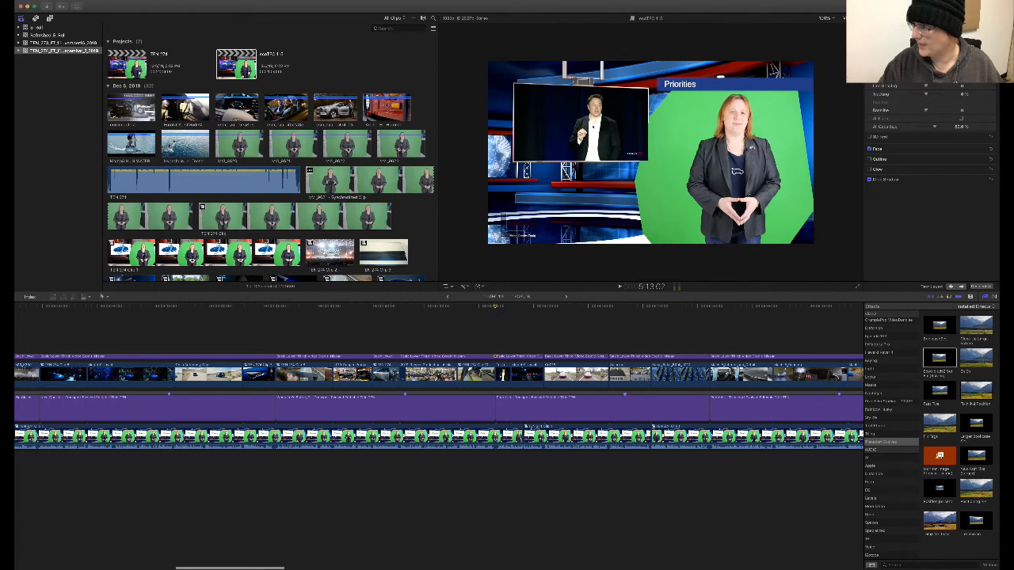
pyautogui.press('super+Tab')
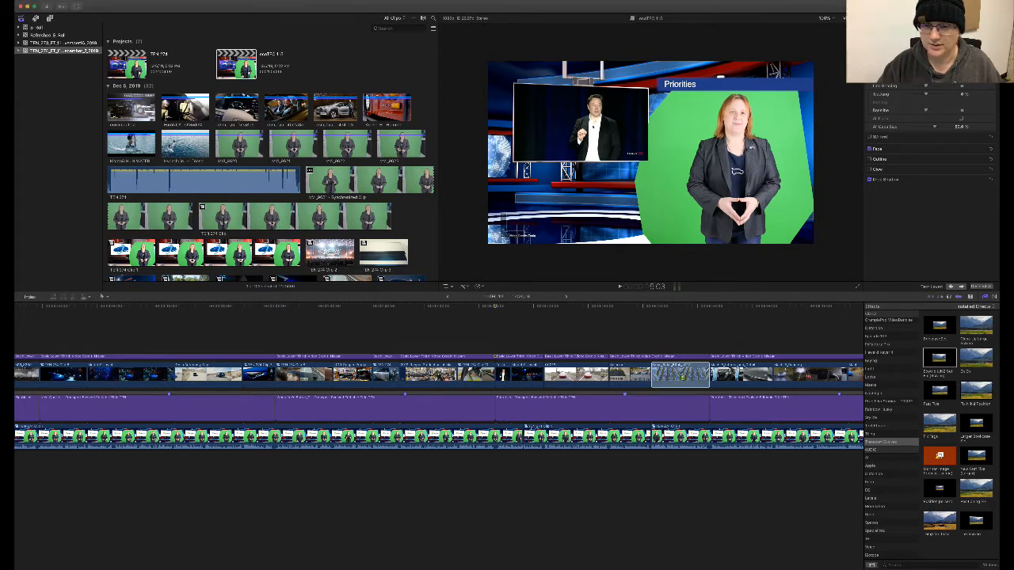
# - Apply the blue-set screen preset to the B-roll clips of the story that follows Priorities
pyautogui.click(677, 308)
pyautogui.click(703, 307)
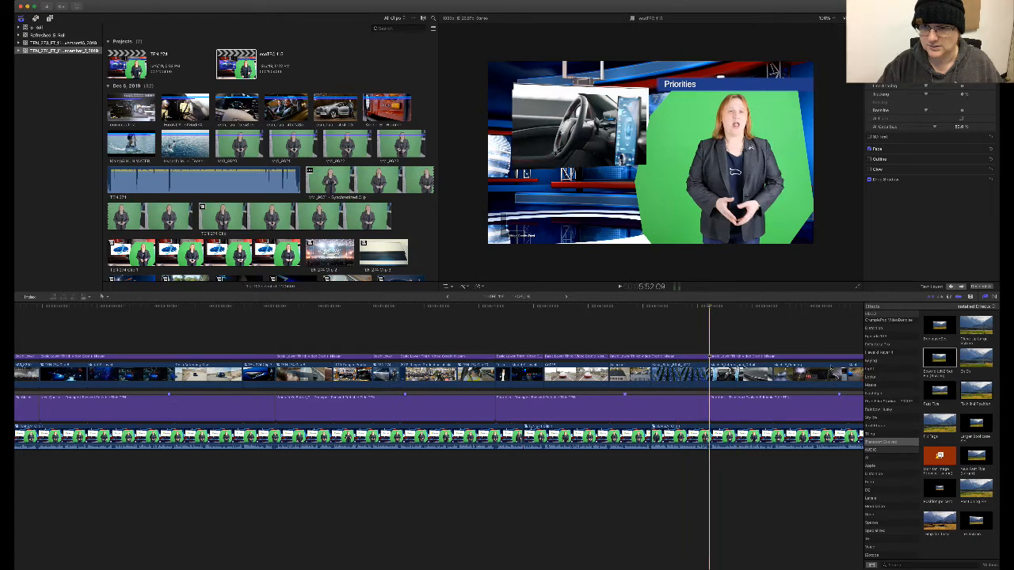
pyautogui.hscroll(3, 663, 388)
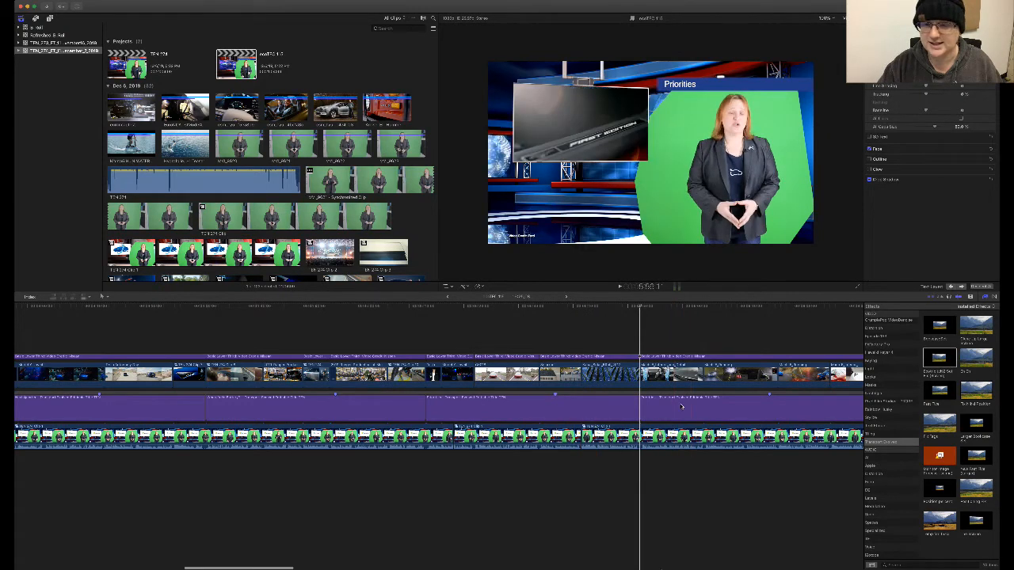
# - Change the repeated Priorities title over the following story to Sold Out
pyautogui.click(681, 406)
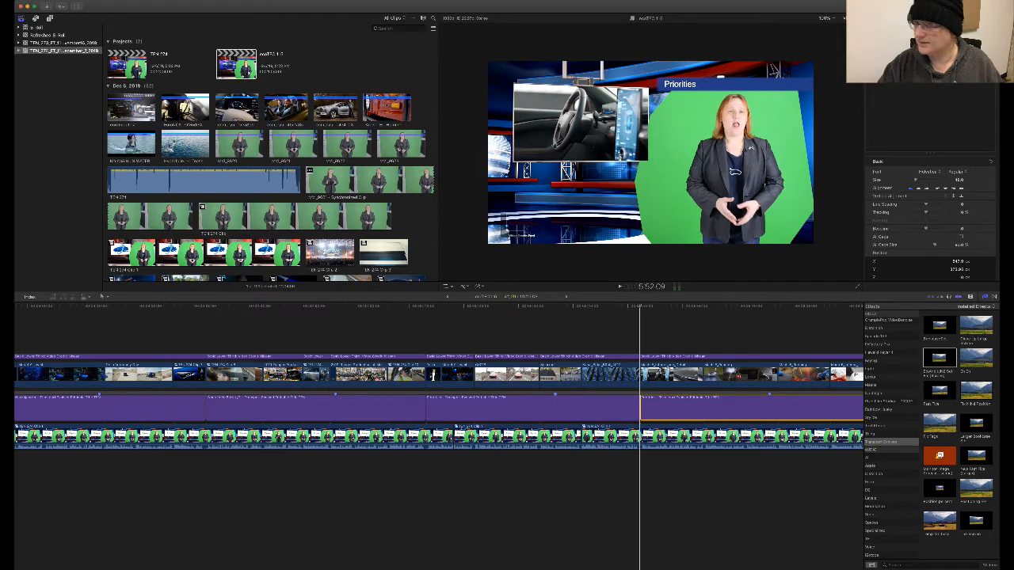
pyautogui.doubleClick(708, 407)
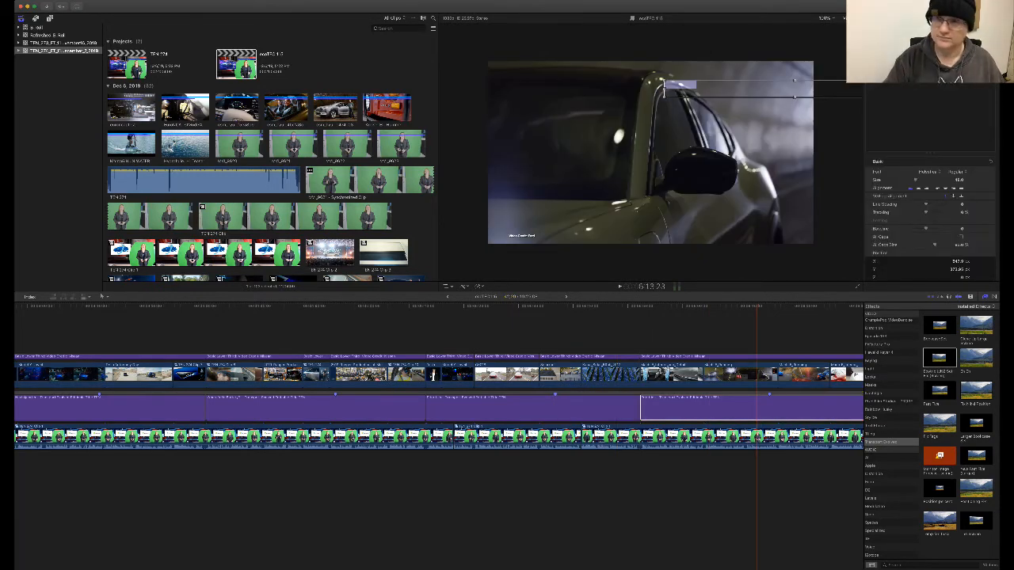
pyautogui.press('BackSpace')
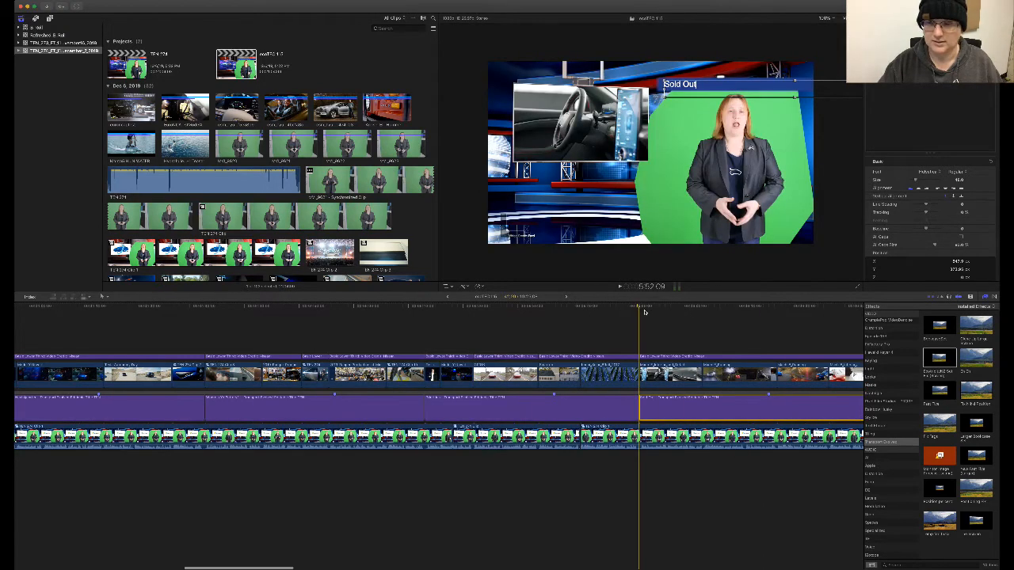
# - Apply the blue-set screen preset to the Sold Out story's last B-roll clip and the B-roll clips of the Falling Prices story
pyautogui.hscroll(3, 287, 326)
pyautogui.hscroll(-2, 287, 325)
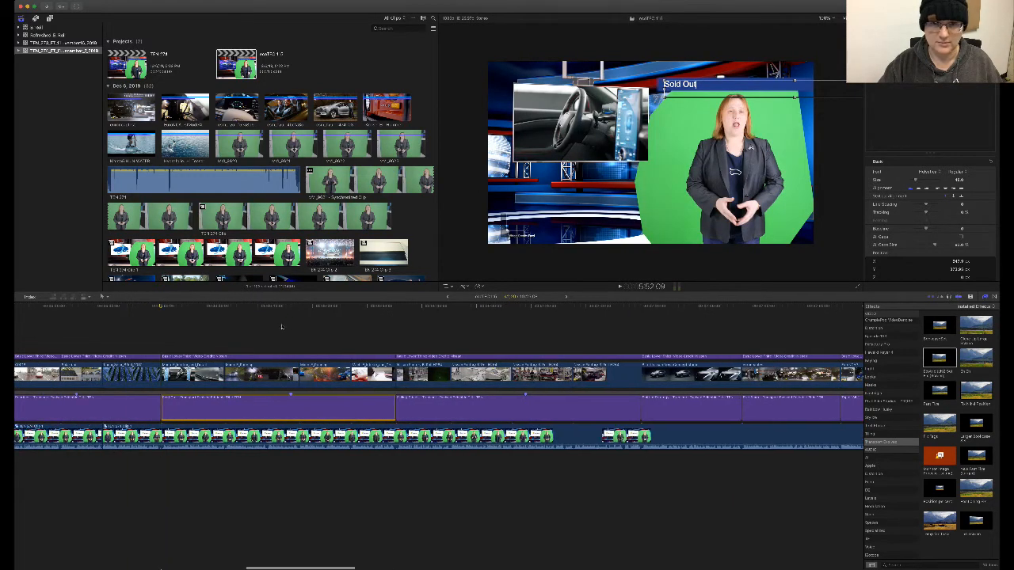
pyautogui.click(374, 369)
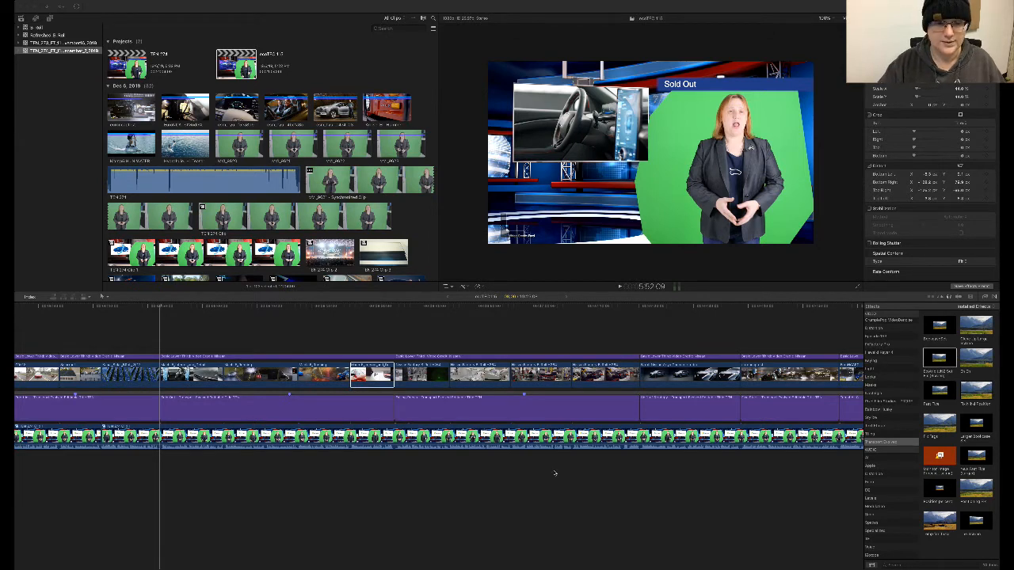
pyautogui.click(943, 362)
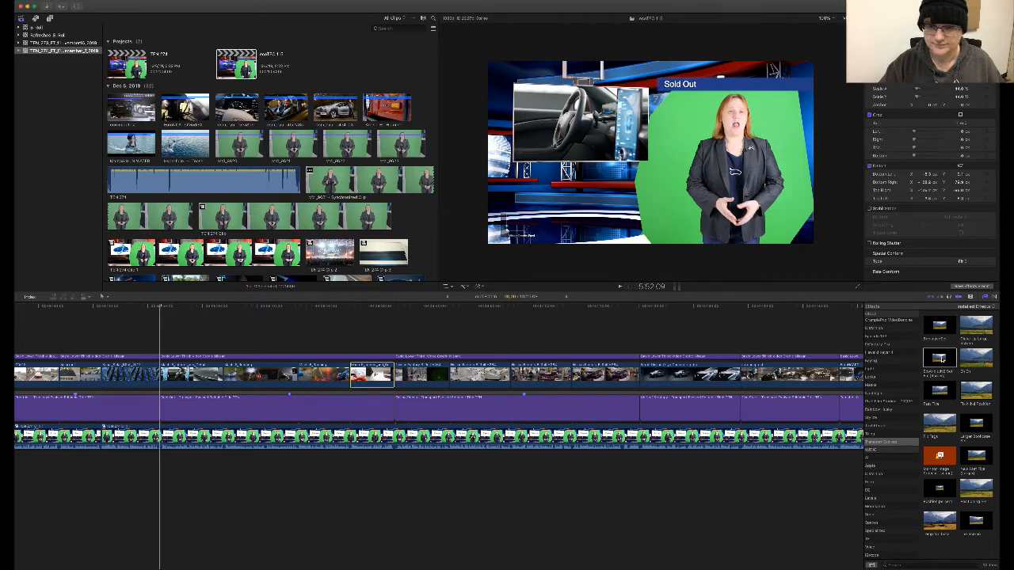
pyautogui.hotkey('ctrl', 'd')
pyautogui.write('500')
pyautogui.click(372, 374)
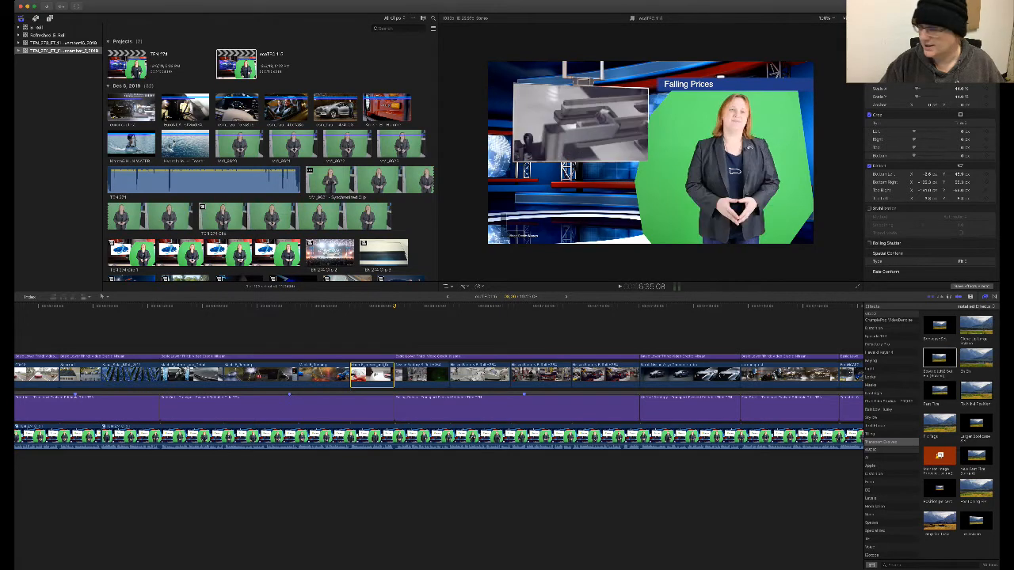
pyautogui.press('super+Tab')
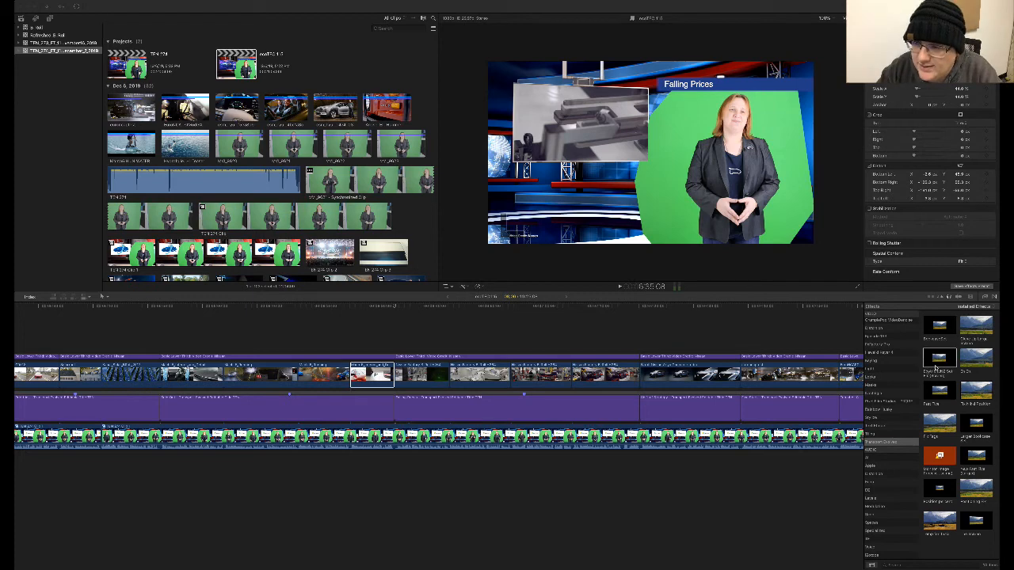
pyautogui.click(936, 367)
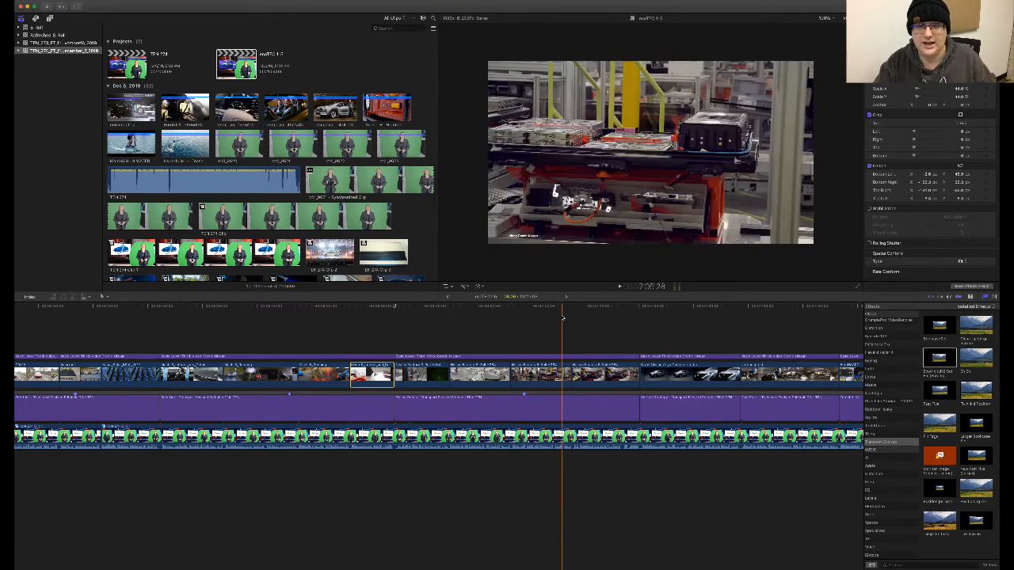
# - Split the presenter footage in the Falling Prices story at 7:07:21, in line with the cut between its factory B-roll clips
pyautogui.hscroll(4, 561, 318)
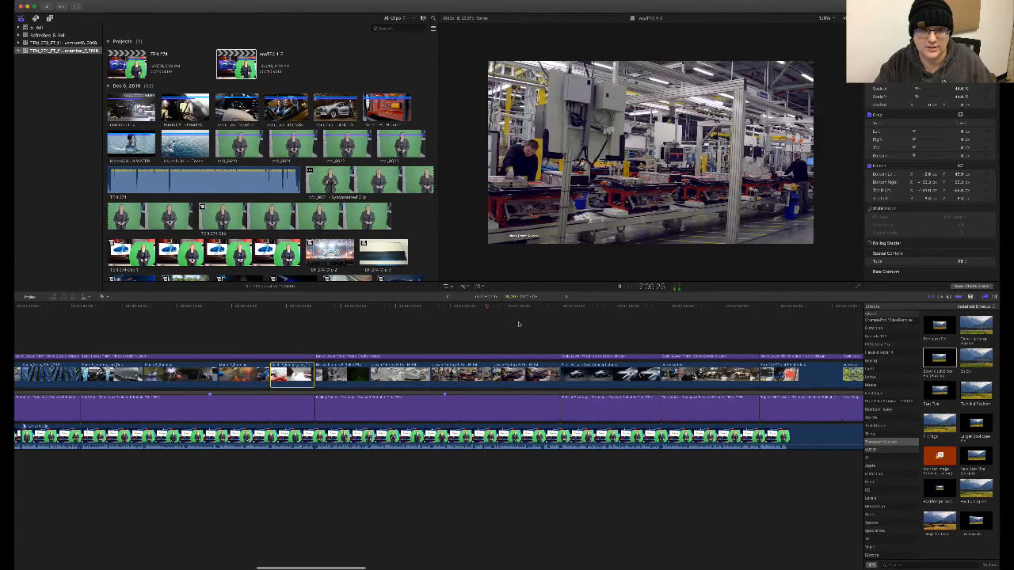
pyautogui.press('space')
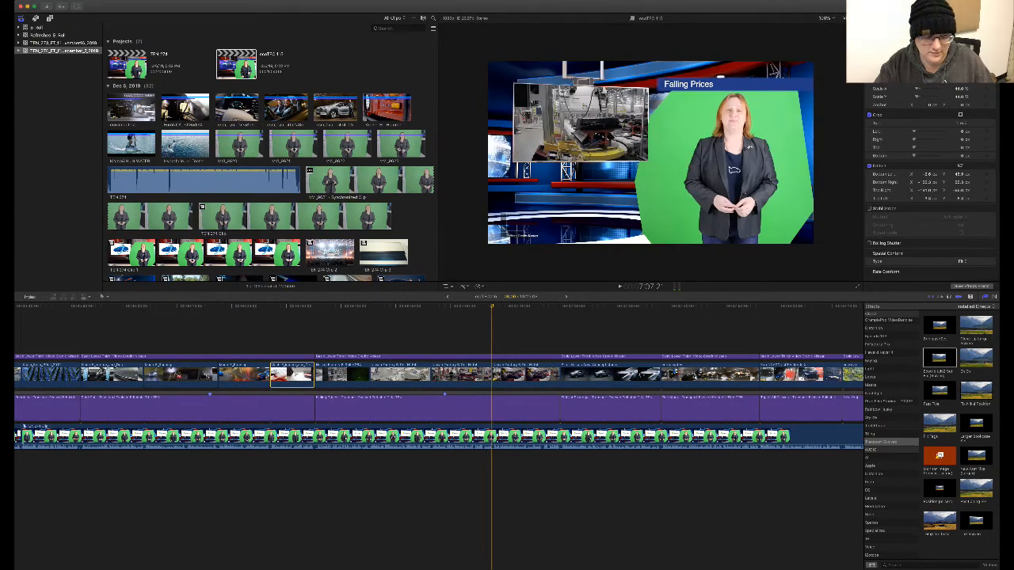
pyautogui.click(491, 437)
pyautogui.press('super+b')
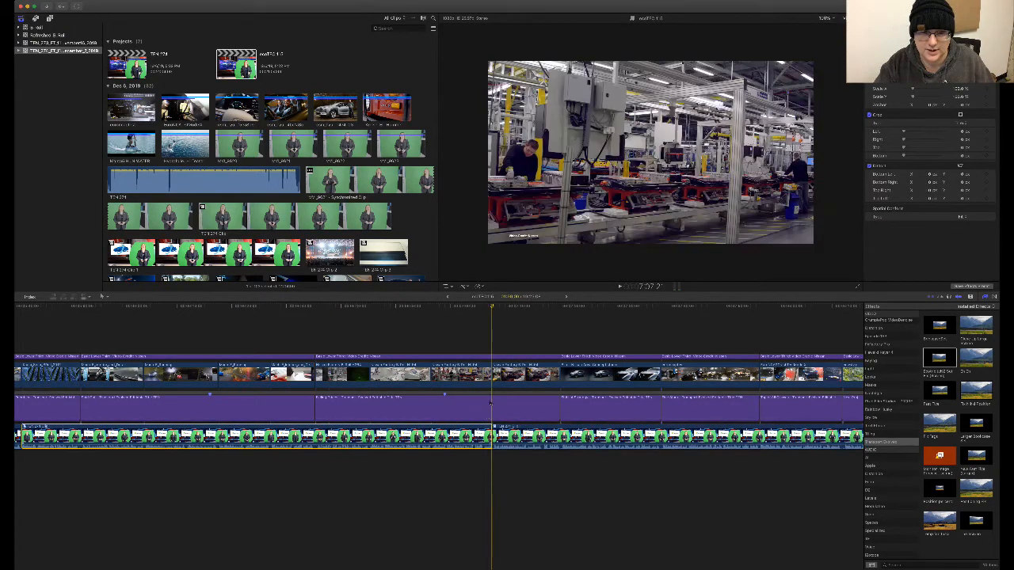
pyautogui.moveTo(491, 384); pyautogui.dragTo(491, 384)
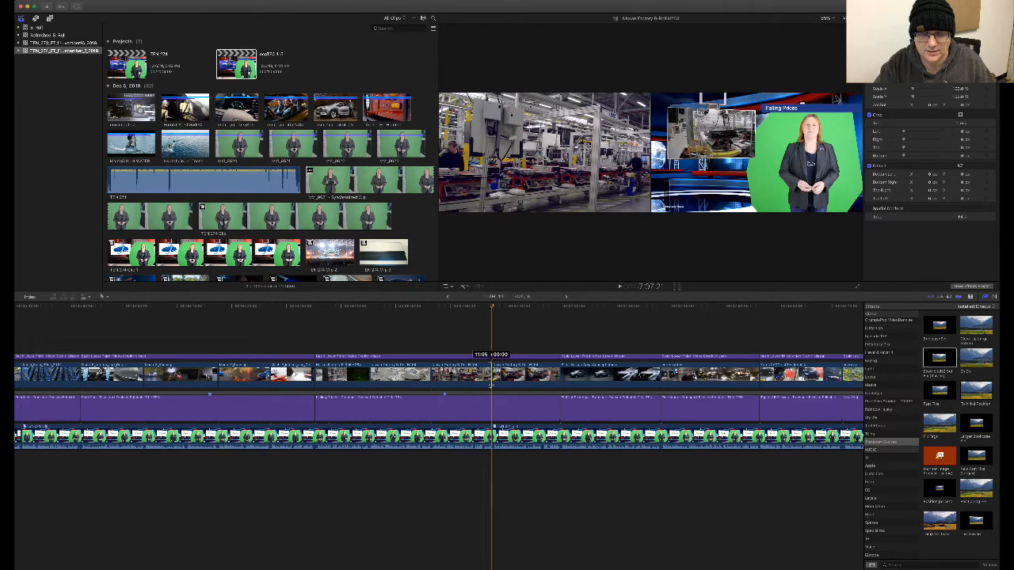
# - Look through the remaining stories, including the start of Ballsy, up to the ecotricity presenter footage near the timeline's end
pyautogui.hscroll(12, 536, 382)
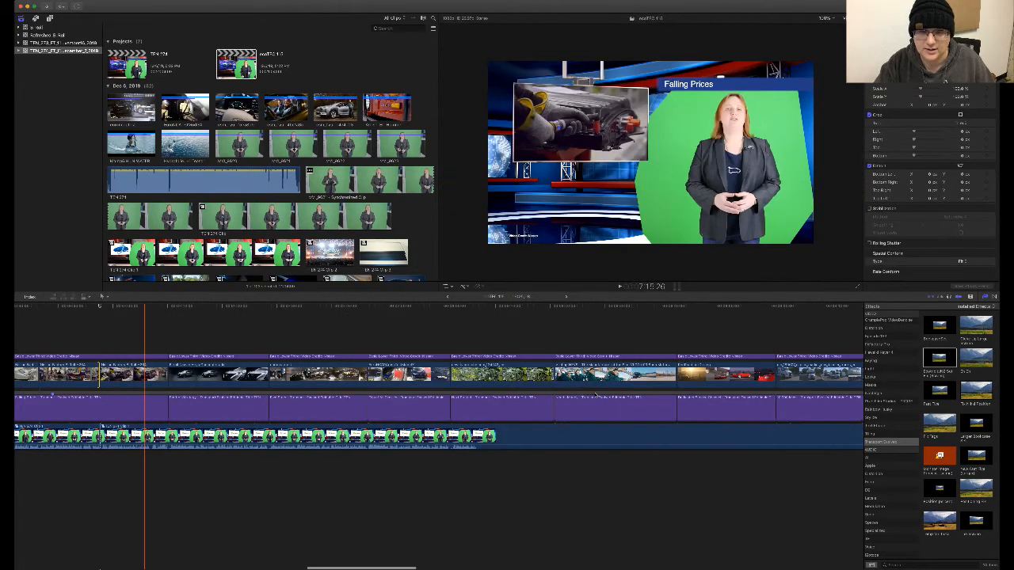
pyautogui.hscroll(10, 595, 394)
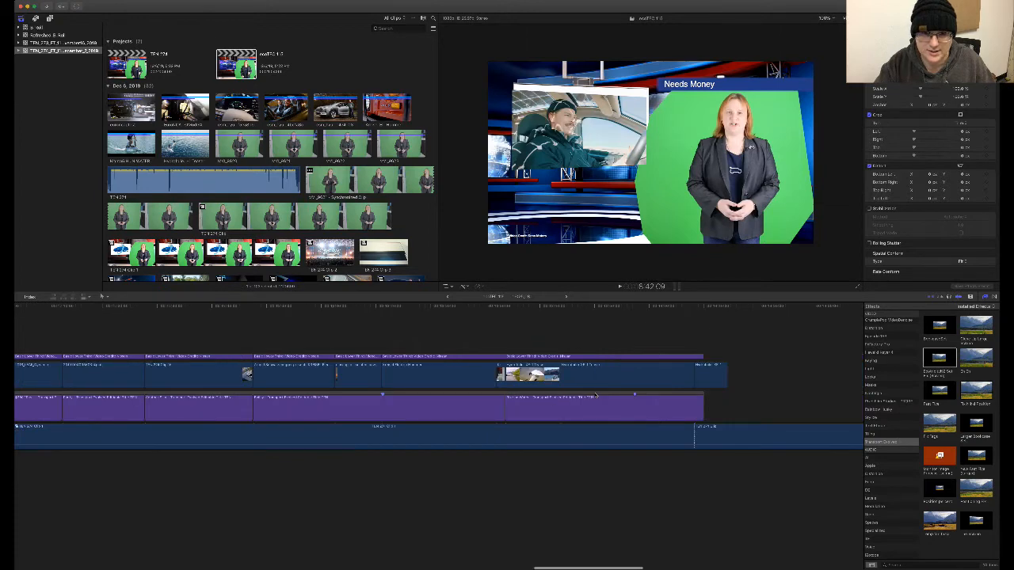
pyautogui.hscroll(-15, 595, 395)
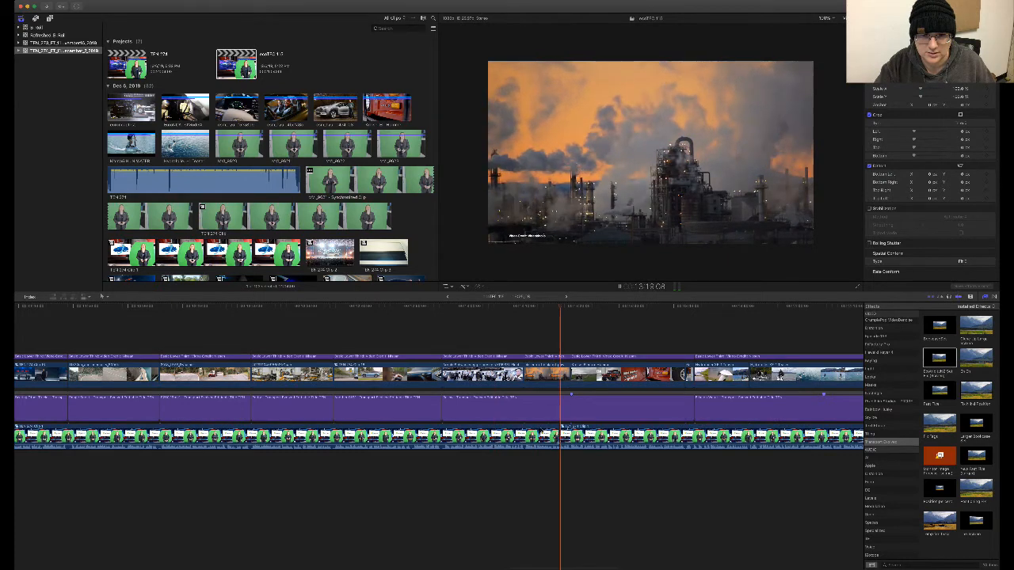
pyautogui.hscroll(-5, 502, 320)
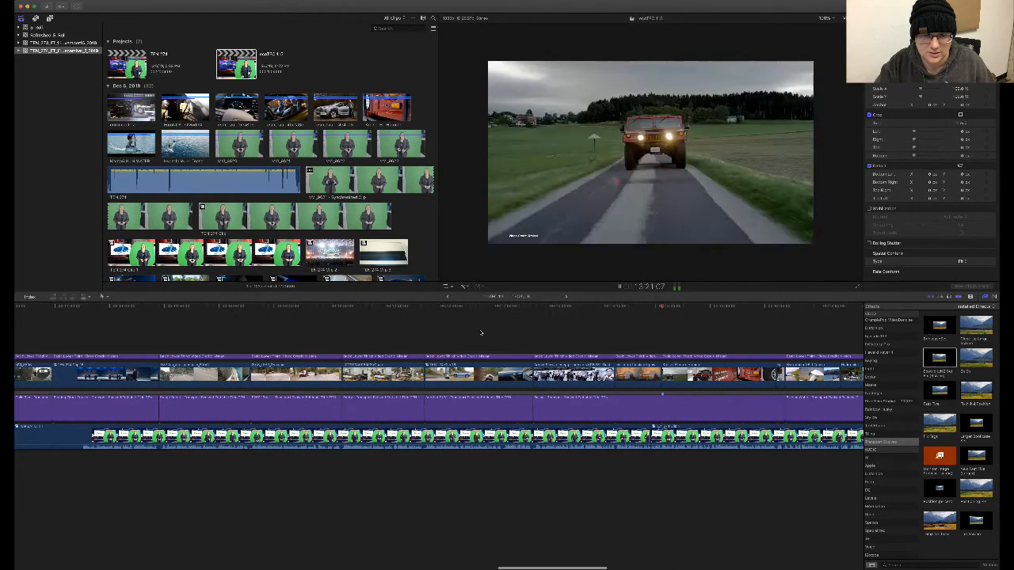
pyautogui.click(506, 320)
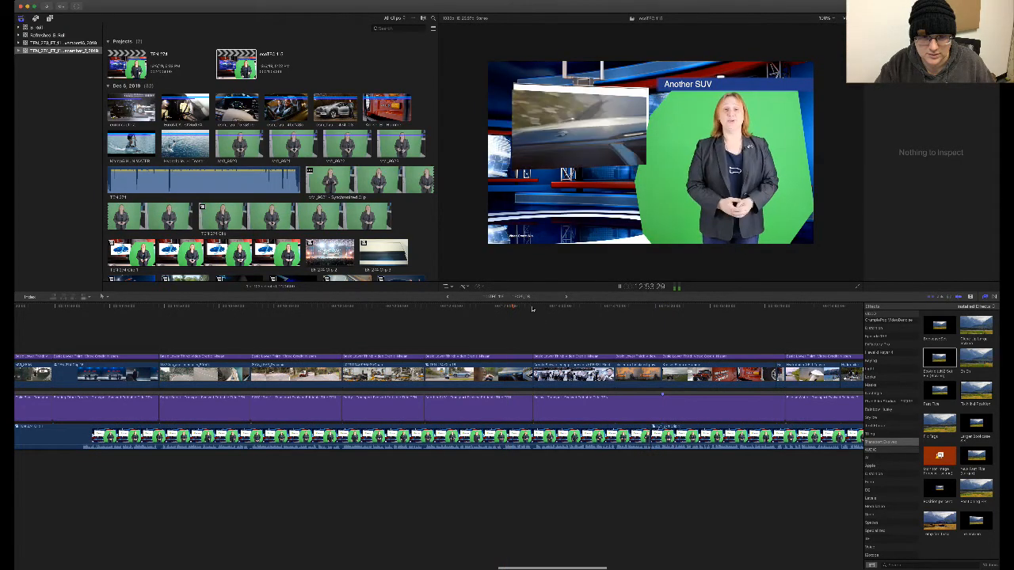
pyautogui.click(532, 309)
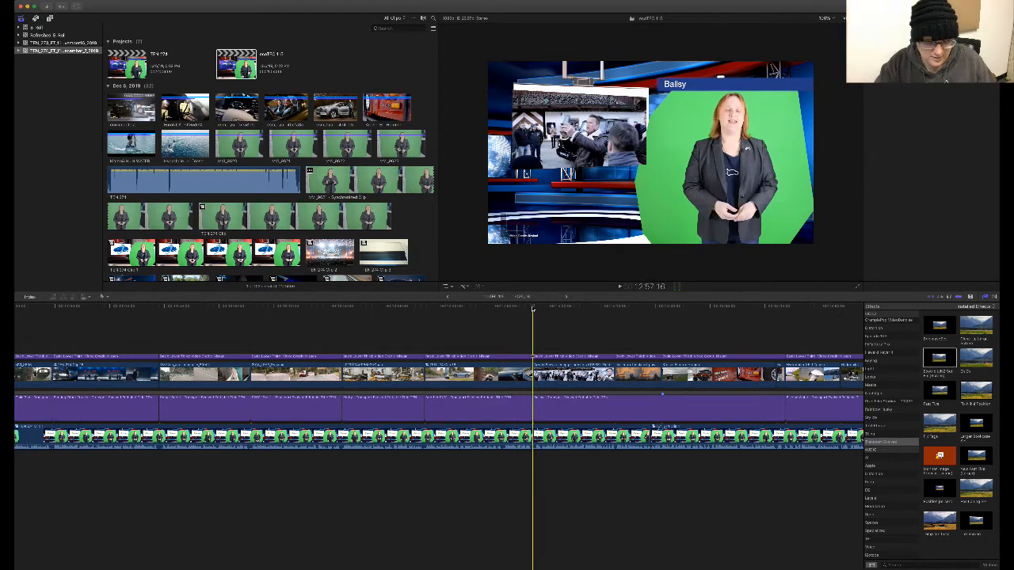
pyautogui.moveTo(486, 523); pyautogui.dragTo(584, 396)
pyautogui.moveTo(574, 445); pyautogui.dragTo(536, 480)
pyautogui.hscroll(4, 548, 386)
pyautogui.hscroll(20, 547, 386)
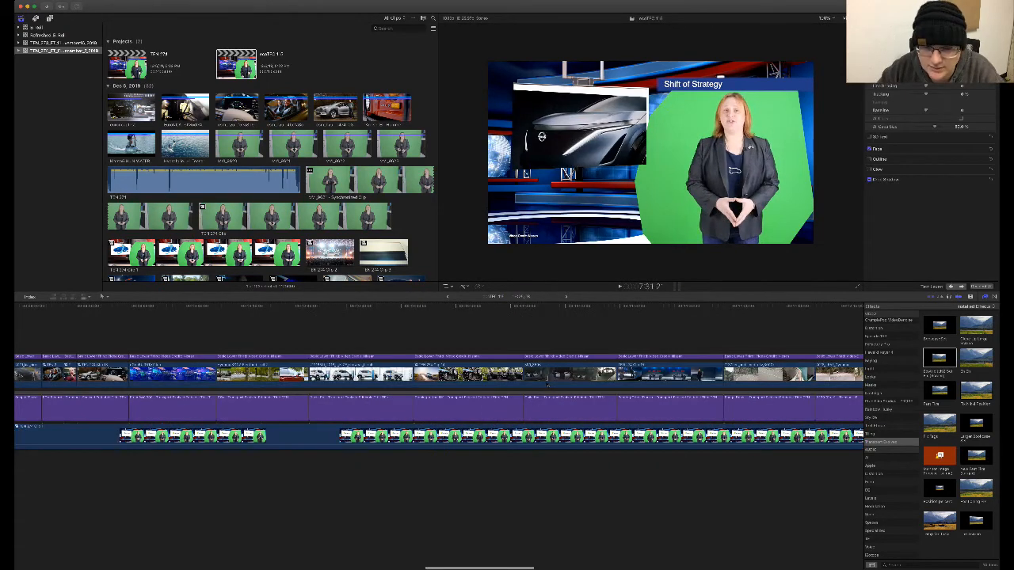
pyautogui.hscroll(-5, 502, 389)
pyautogui.hscroll(-4, 502, 390)
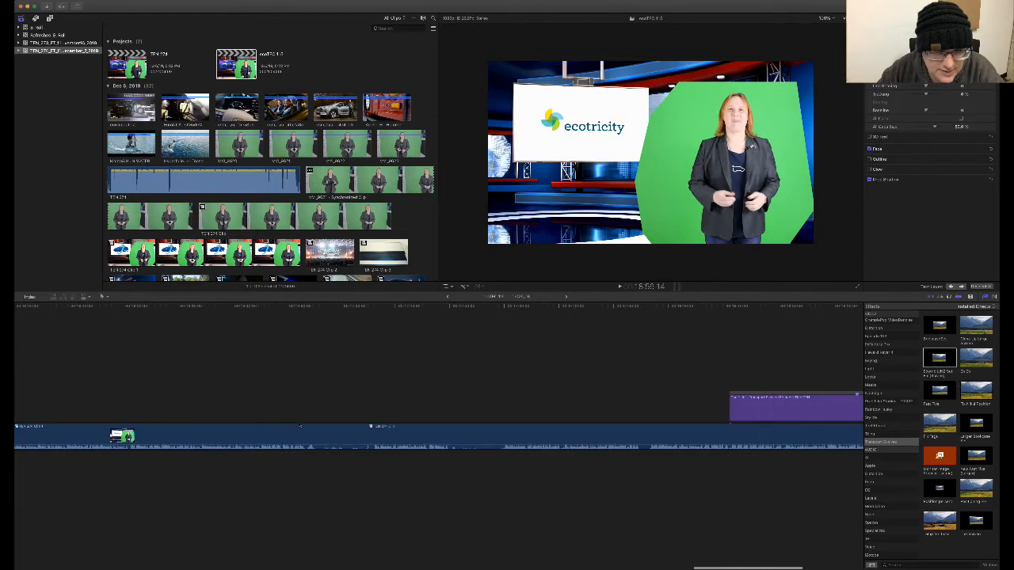
# - Split the ecotricity presenter footage at 17:29:27 and copy the segment before the cut
pyautogui.moveTo(367, 434); pyautogui.dragTo(500, 434)
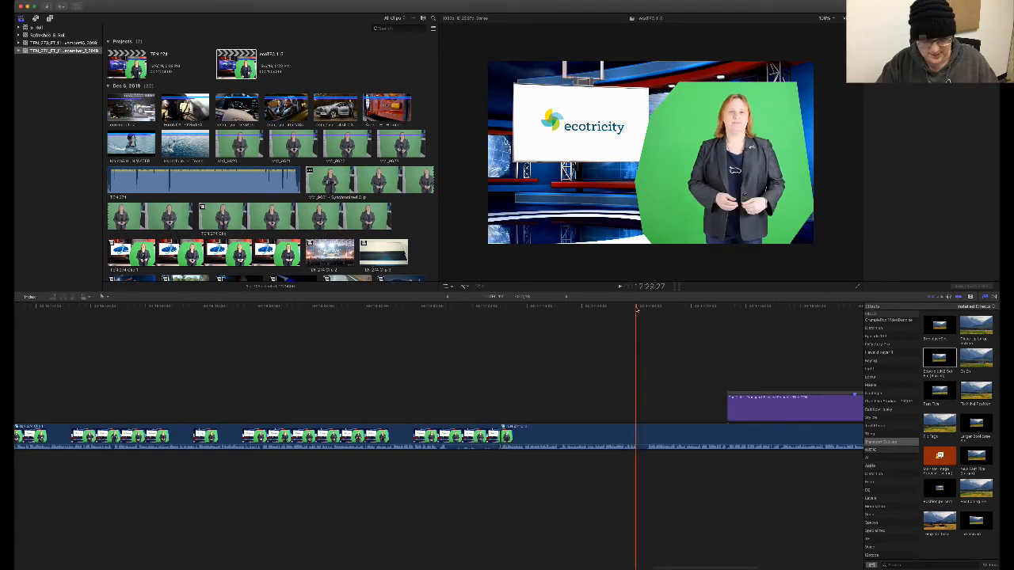
pyautogui.click(637, 308)
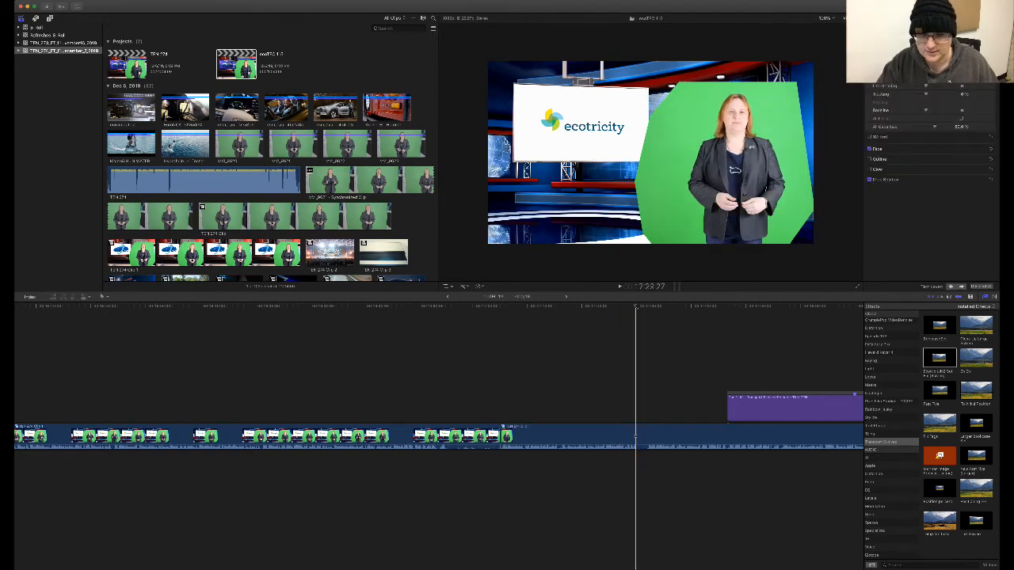
pyautogui.click(587, 436)
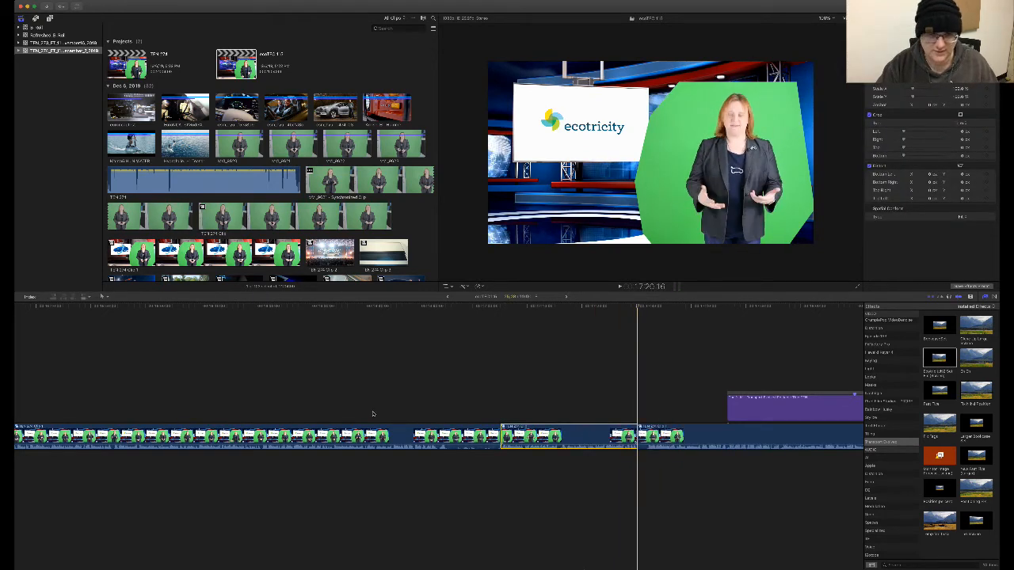
# - Insert the copied ecotricity segment into the main storyline at the Falling Prices split
pyautogui.hscroll(10, 372, 412)
pyautogui.hscroll(-10, 372, 413)
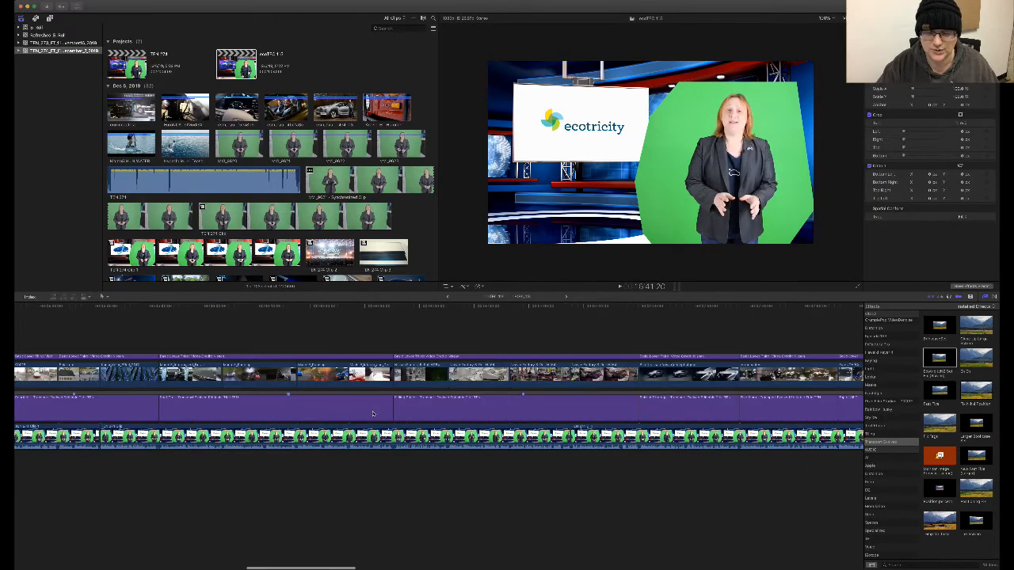
pyautogui.hscroll(8, 372, 412)
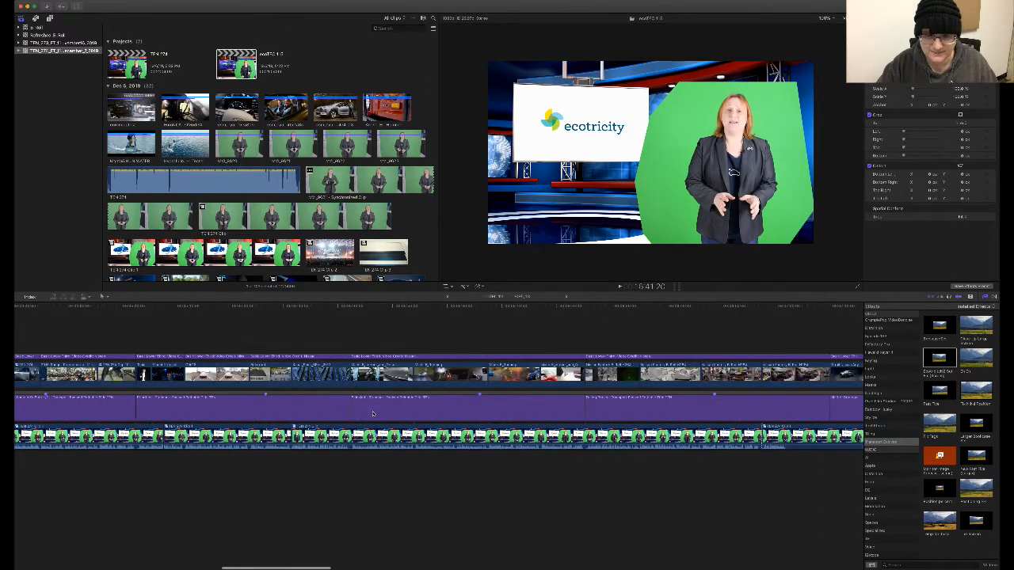
pyautogui.hscroll(2, 384, 409)
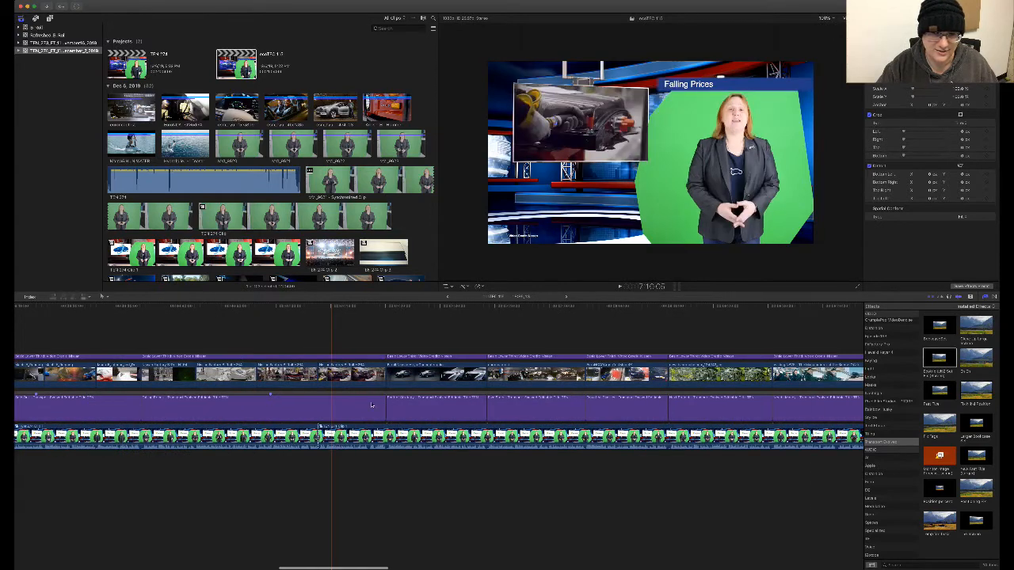
pyautogui.hscroll(-5, 603, 350)
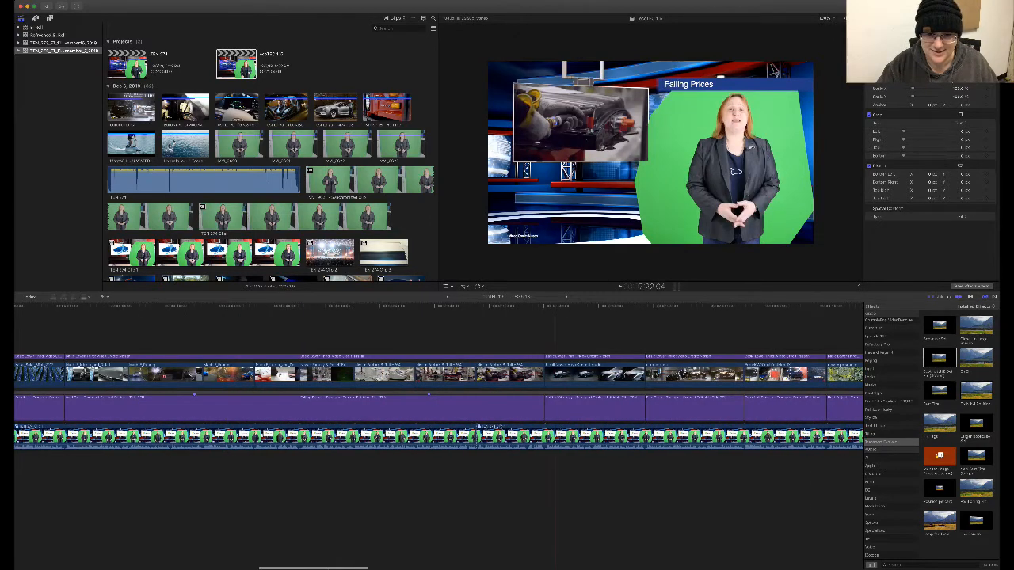
pyautogui.press('super+v')
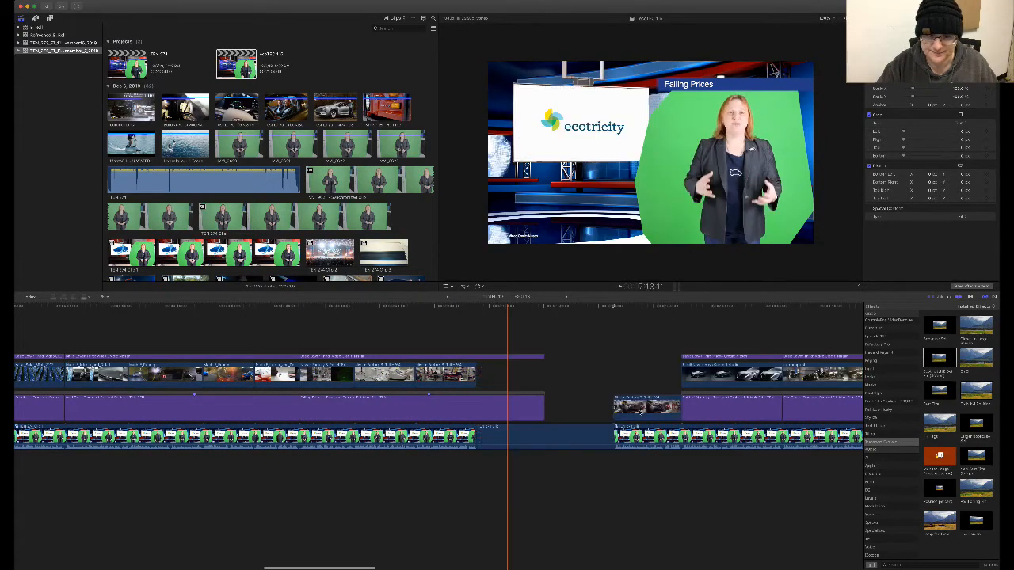
# - Move the battery factory B-roll clip into the empty space above the presenter at the end of the Falling Prices section, and play the edit
pyautogui.moveTo(638, 407); pyautogui.dragTo(499, 377)
pyautogui.click(466, 317)
pyautogui.press('space')
pyautogui.hscroll(2, 480, 322)
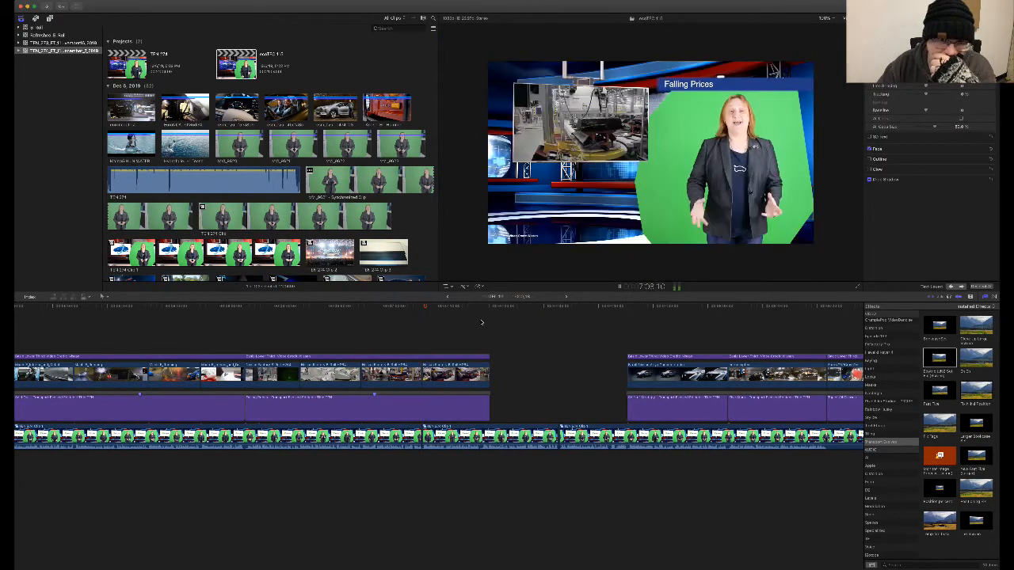
# - Trim the factory B-roll and the titles above the presenter so they end together at the close of the Falling Prices section
pyautogui.hscroll(3, 481, 322)
pyautogui.moveTo(448, 415); pyautogui.dragTo(443, 359)
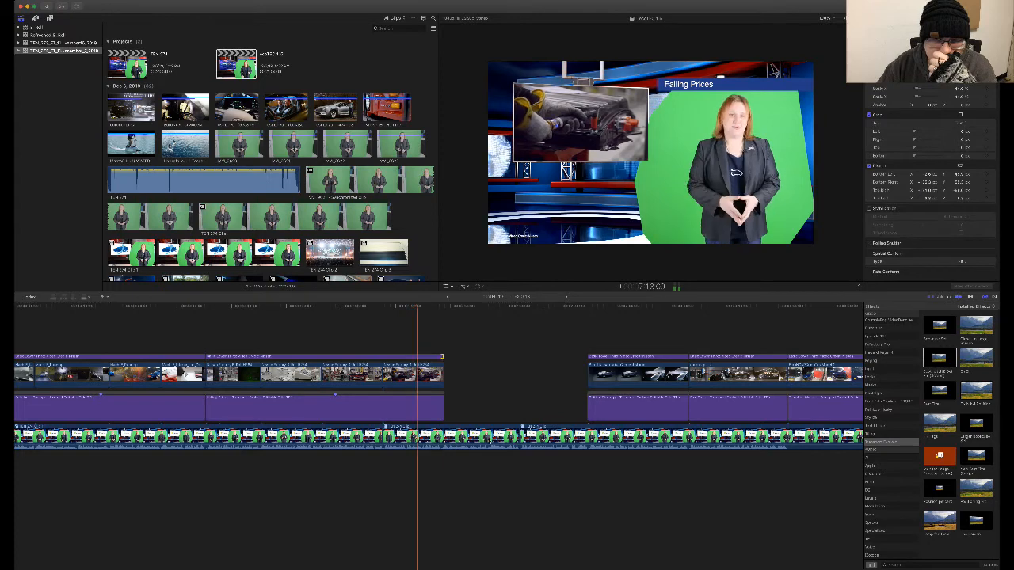
pyautogui.hscroll(2, 490, 444)
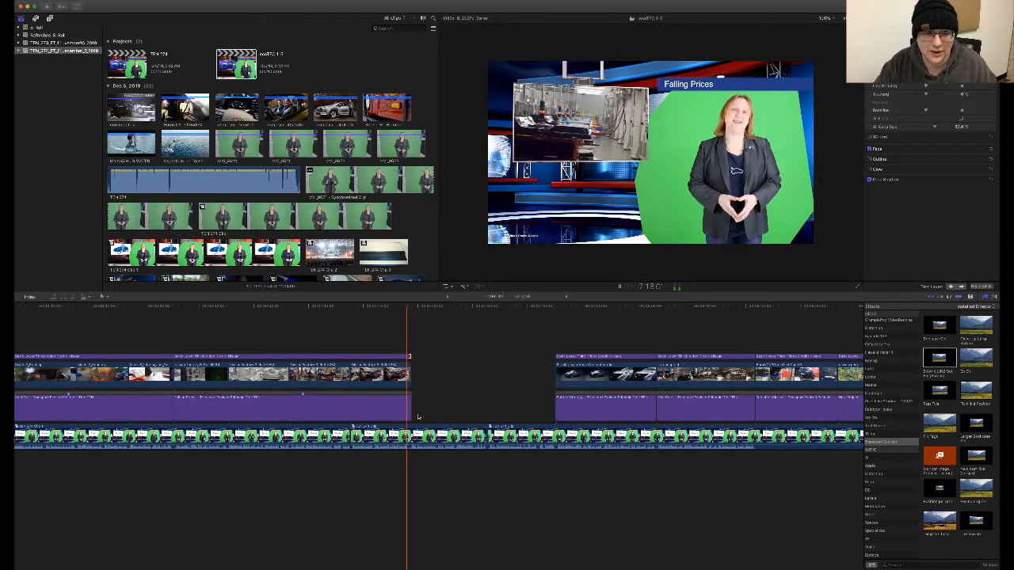
pyautogui.moveTo(414, 389); pyautogui.dragTo(407, 356)
pyautogui.click(404, 379)
# - Delete the block of presenter clips with their connected B-roll and titles between the Falling Prices and Ballsy sections
pyautogui.hscroll(10, 497, 432)
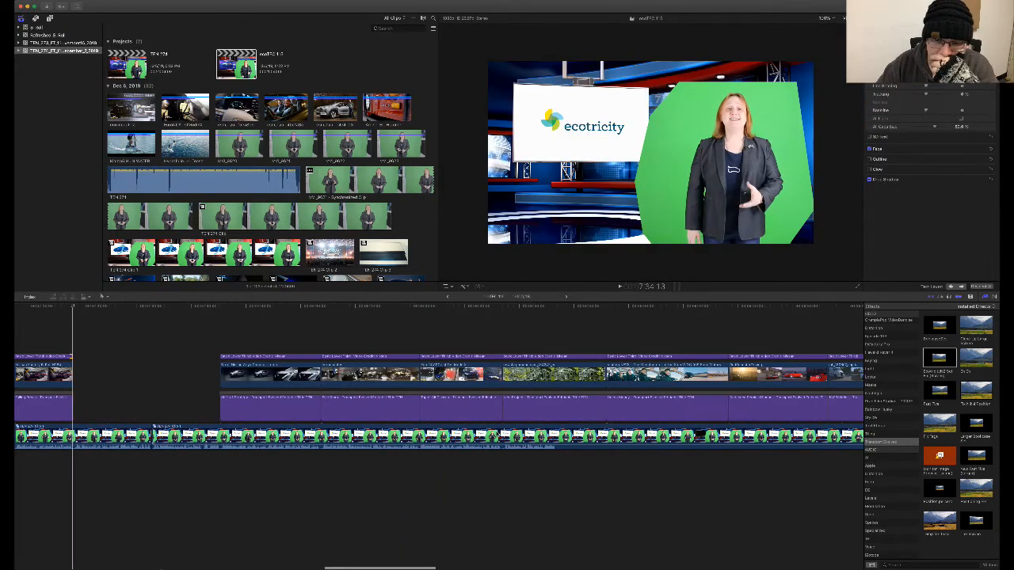
pyautogui.hscroll(10, 438, 404)
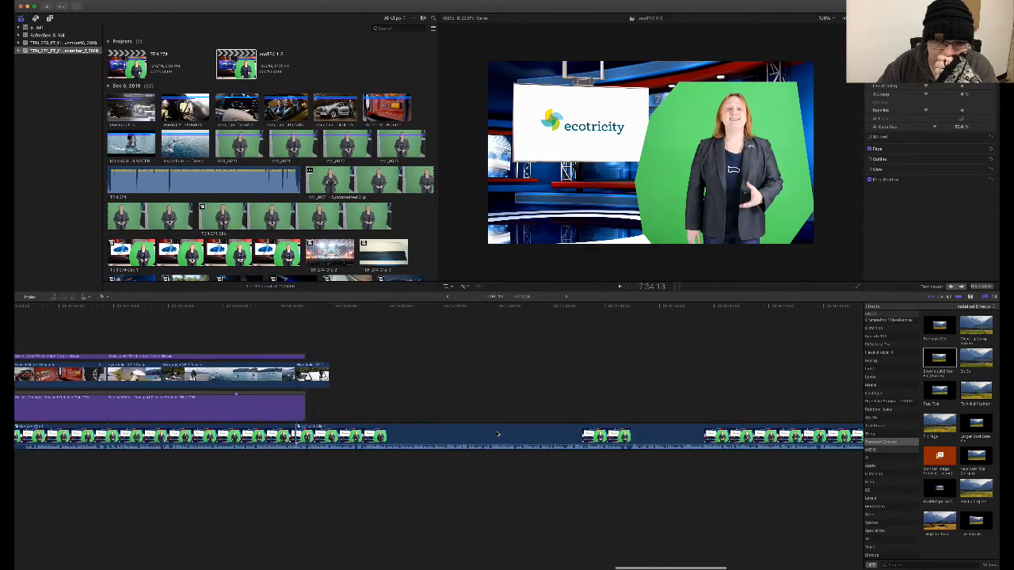
pyautogui.hscroll(-3, 438, 396)
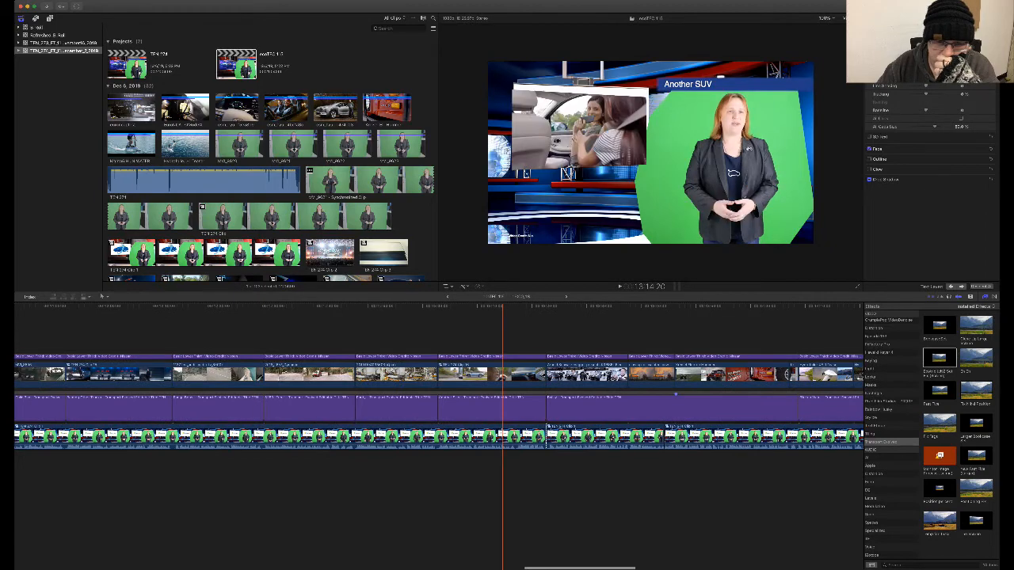
pyautogui.moveTo(503, 471); pyautogui.dragTo(559, 329)
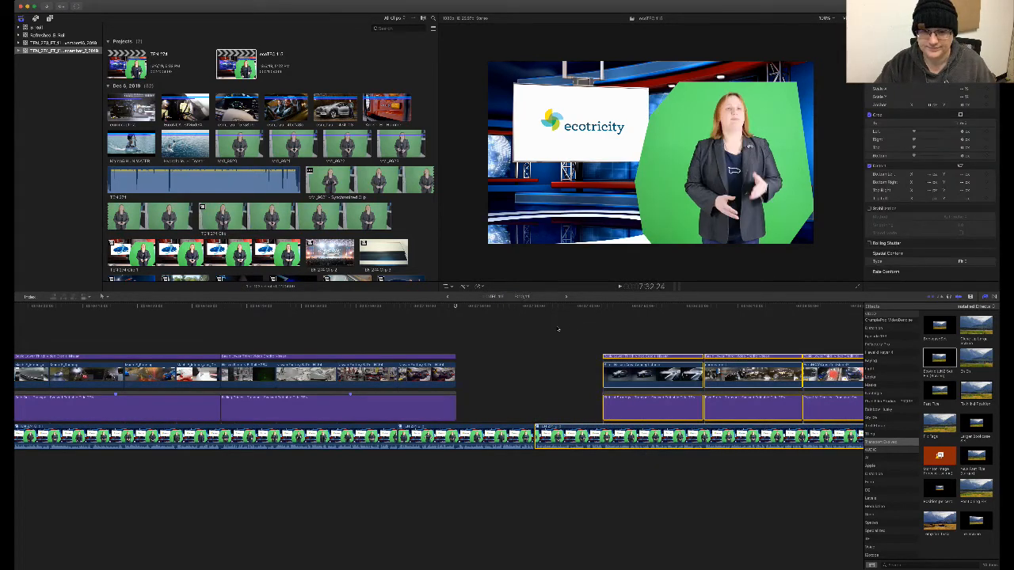
pyautogui.press('BackSpace')
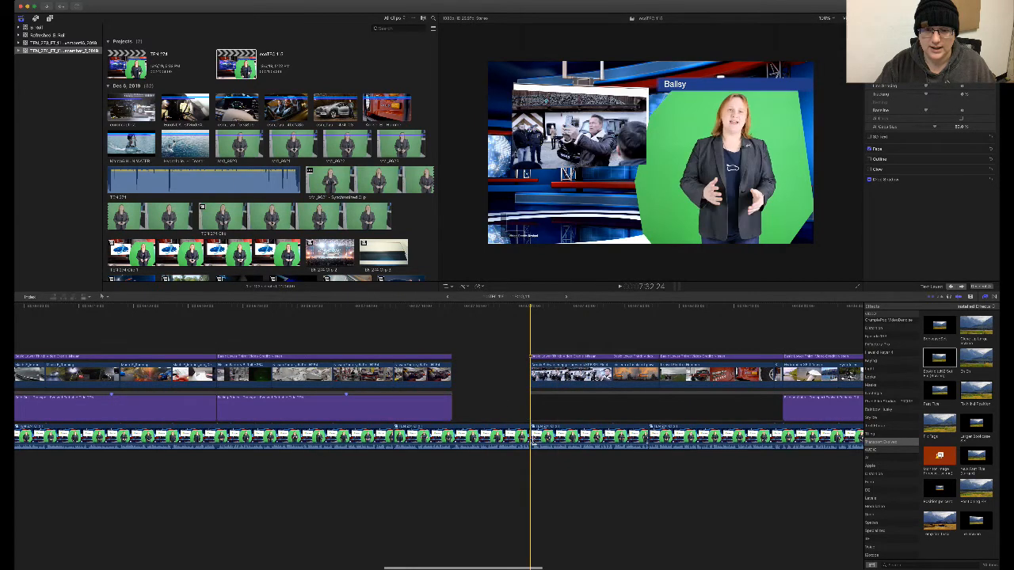
# - Trim the start of the Ballsy section's presenter clip to close the B-roll gap after Falling Prices, and play the transition
pyautogui.moveTo(531, 443); pyautogui.dragTo(611, 440)
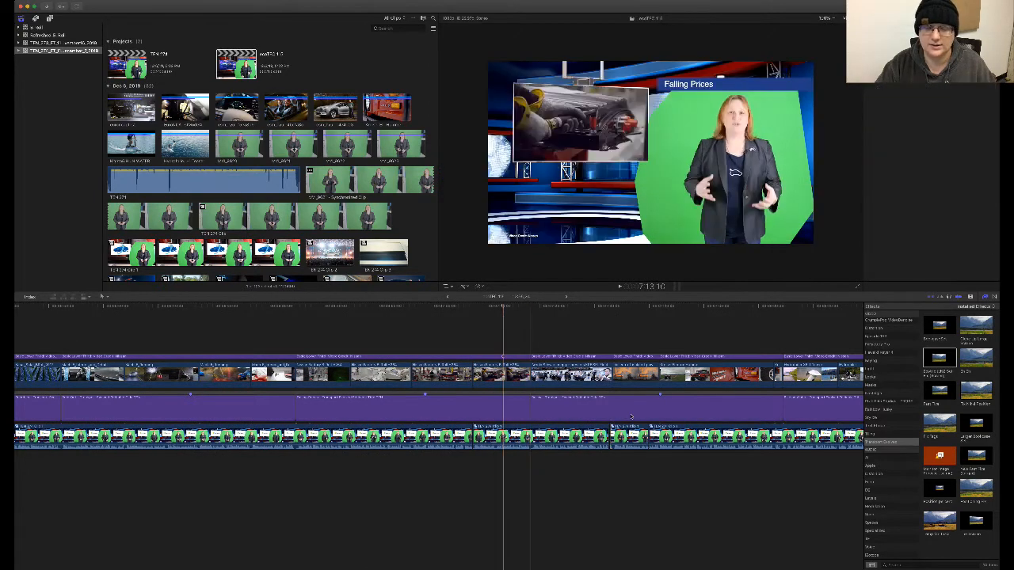
pyautogui.press('space')
pyautogui.hscroll(1, 528, 378)
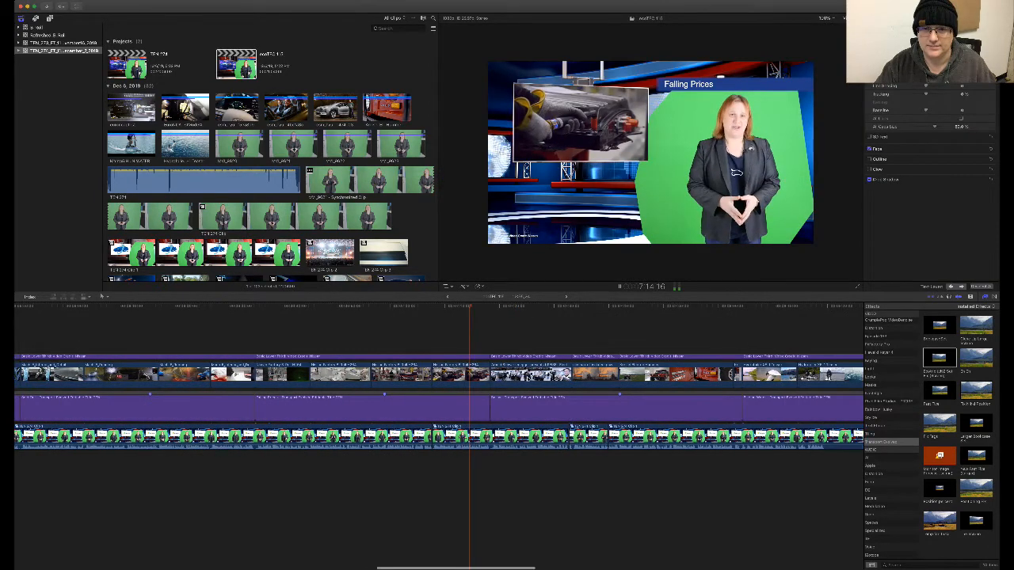
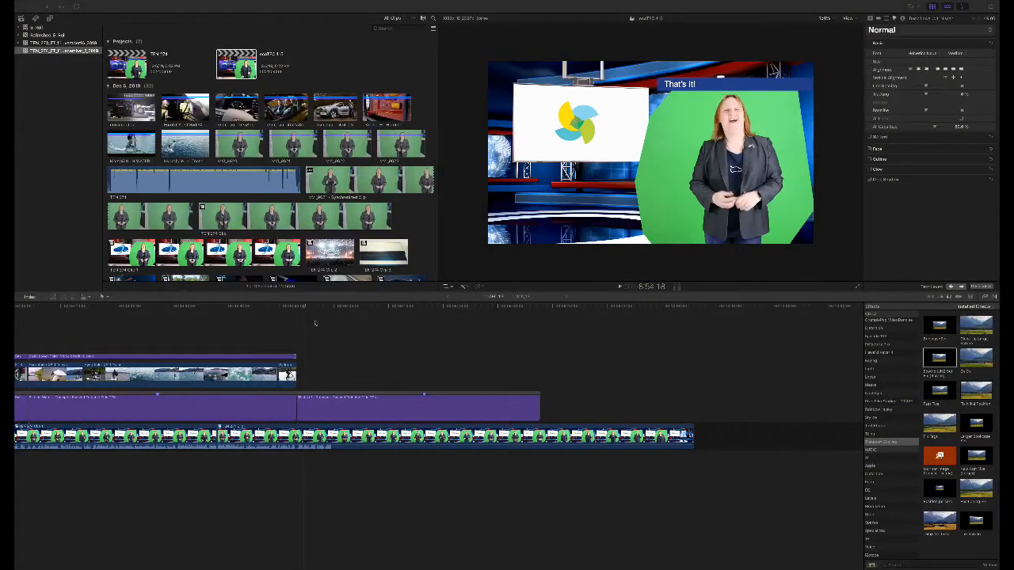
# - Play through the That's It! section and trim the presenter clip and its title to end after the sign-off
pyautogui.click(365, 311)
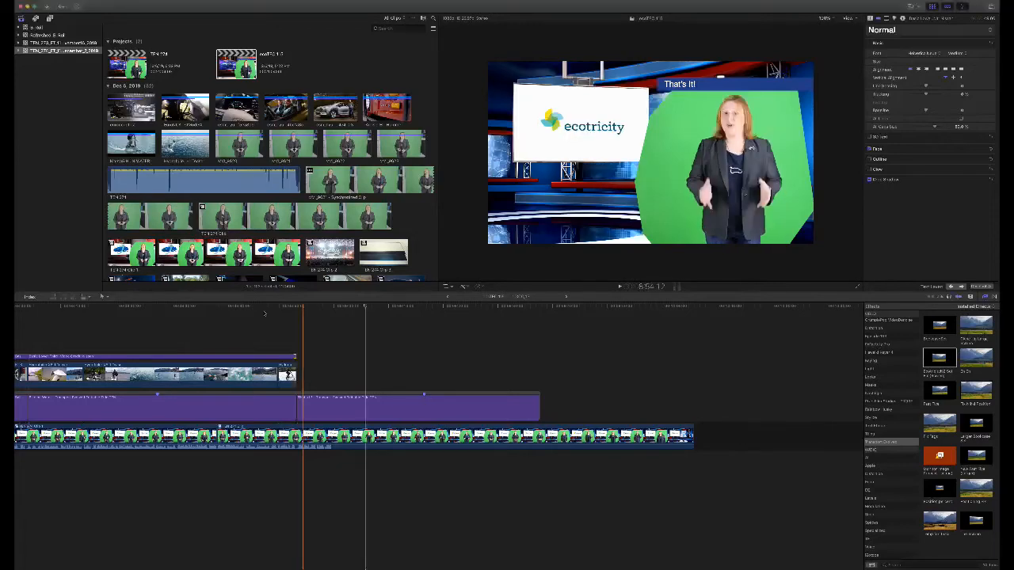
pyautogui.click(263, 312)
pyautogui.press('space')
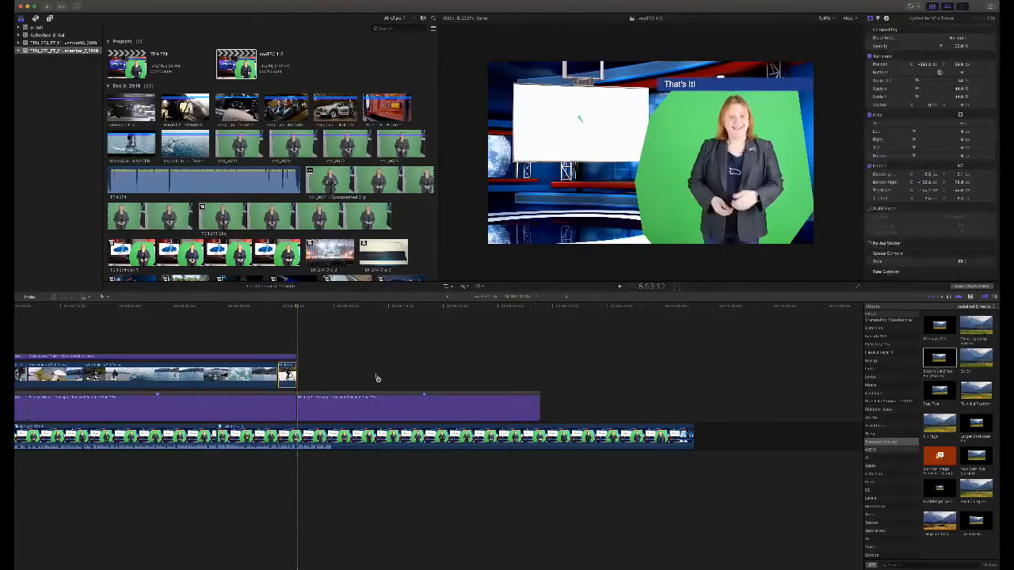
pyautogui.press('space')
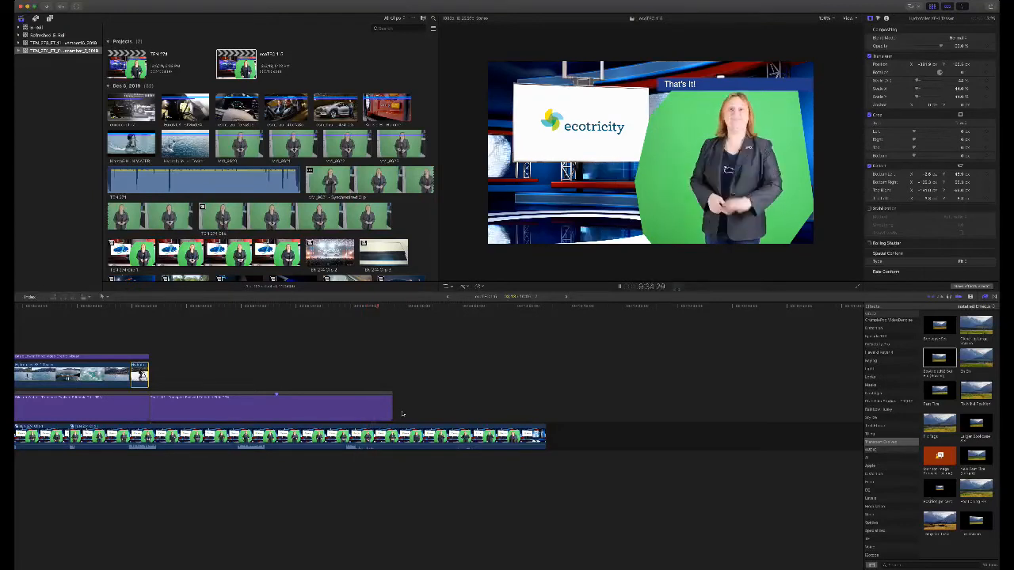
pyautogui.press('space')
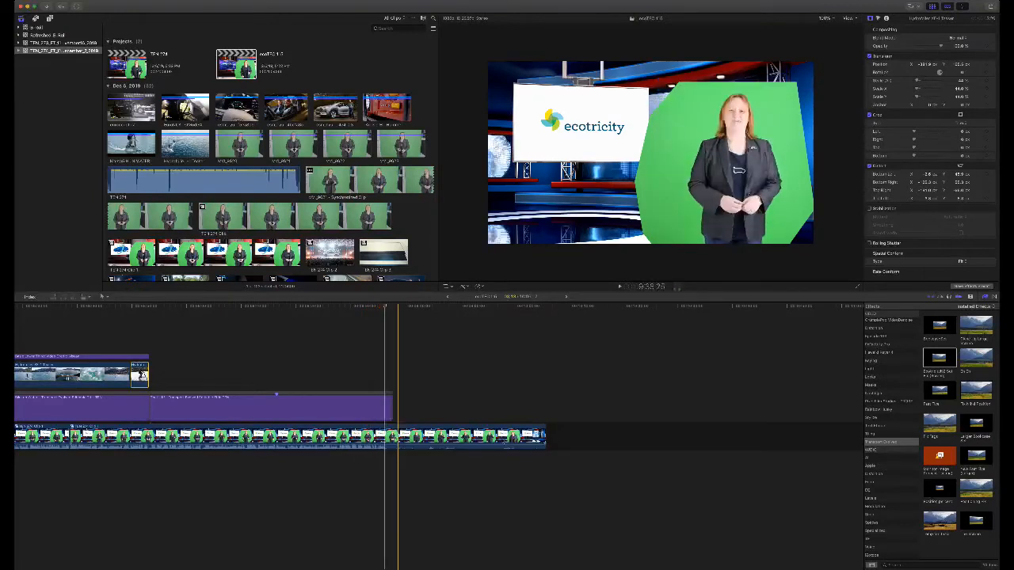
pyautogui.moveTo(544, 435); pyautogui.dragTo(384, 419)
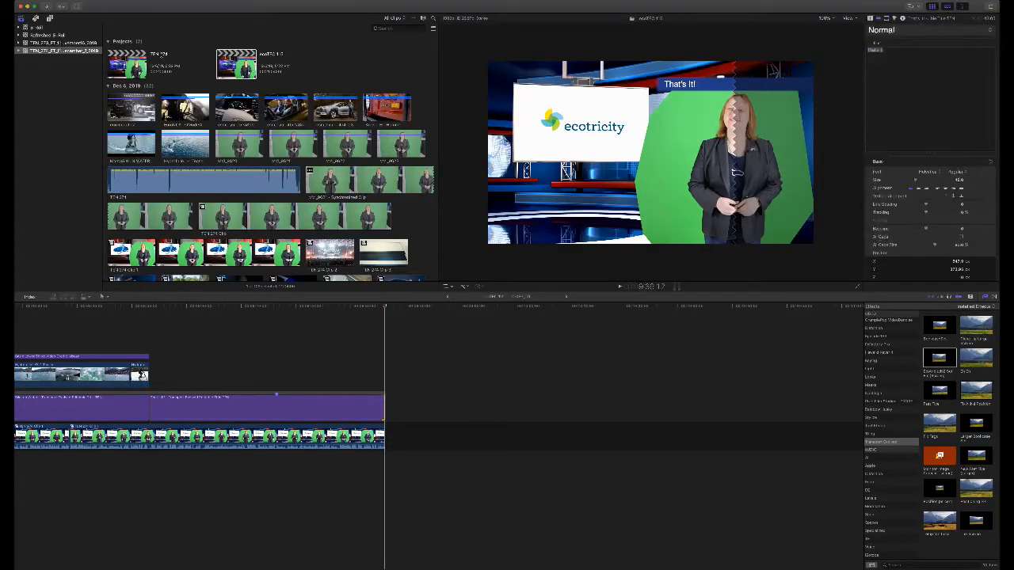
# - Copy the ecotricity sponsor end card from a project in the TEN_273 library to the end of the edit, and play the ending
pyautogui.click(82, 43)
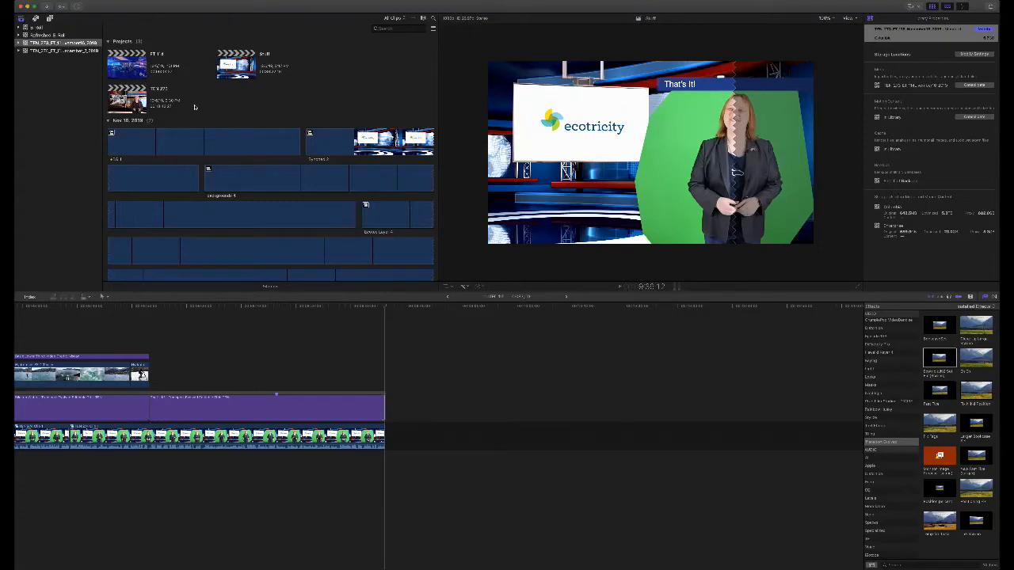
pyautogui.doubleClick(126, 64)
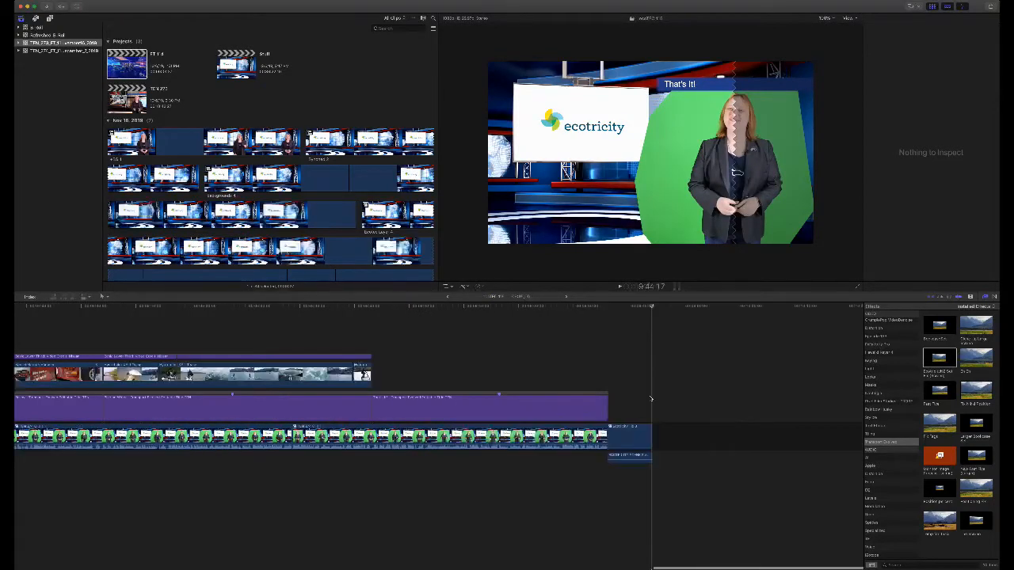
pyautogui.press('space')
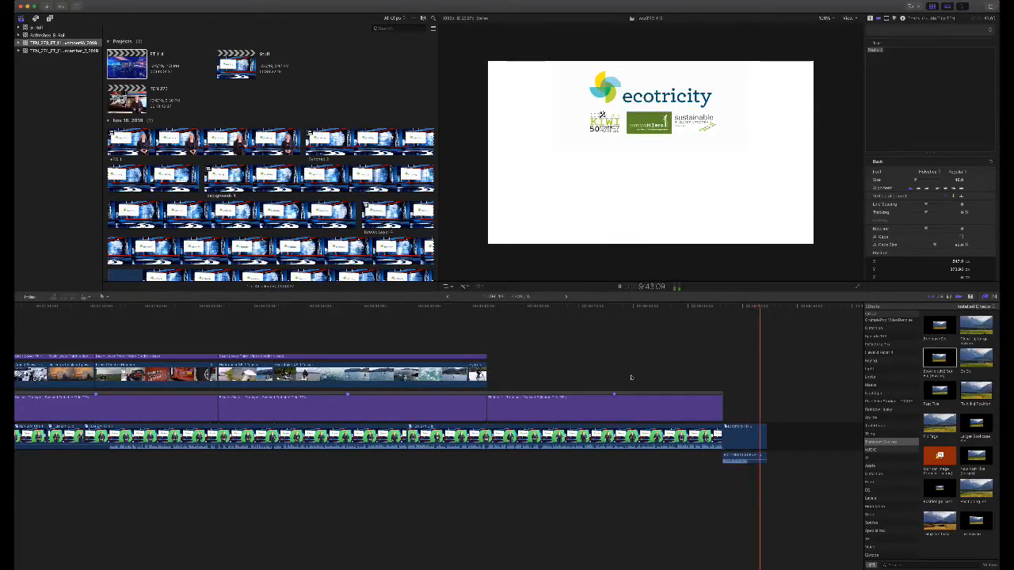
pyautogui.click(636, 373)
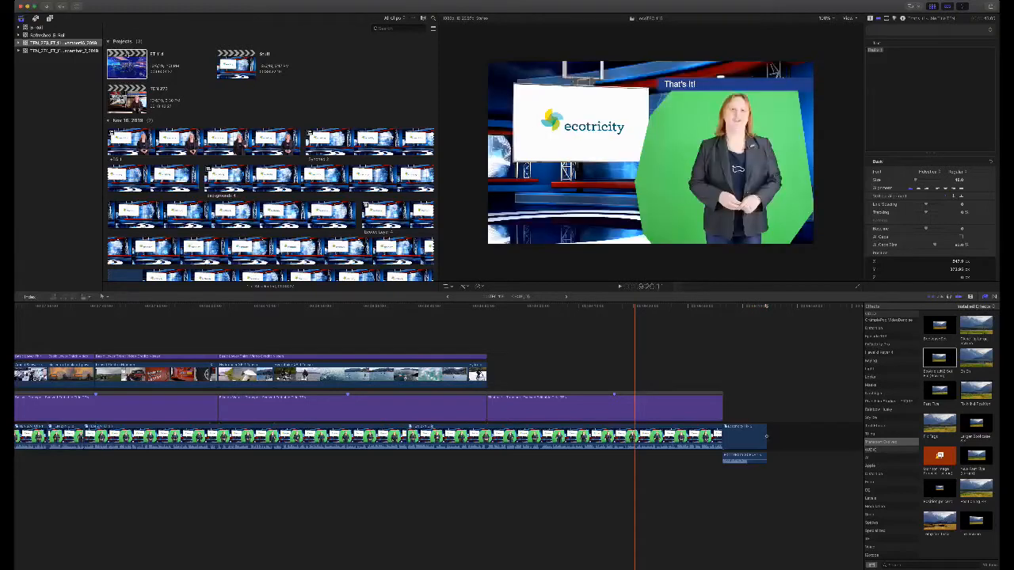
# - Open the TEN 274 project from the TEN_274 library and change the text of the title near 6:32 to "Sold Out"
pyautogui.click(79, 51)
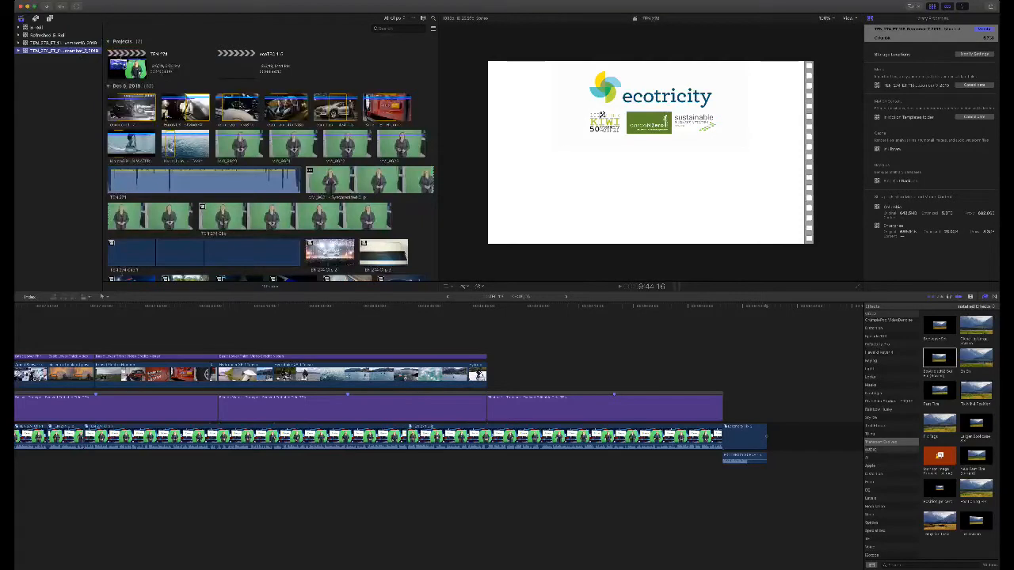
pyautogui.doubleClick(127, 65)
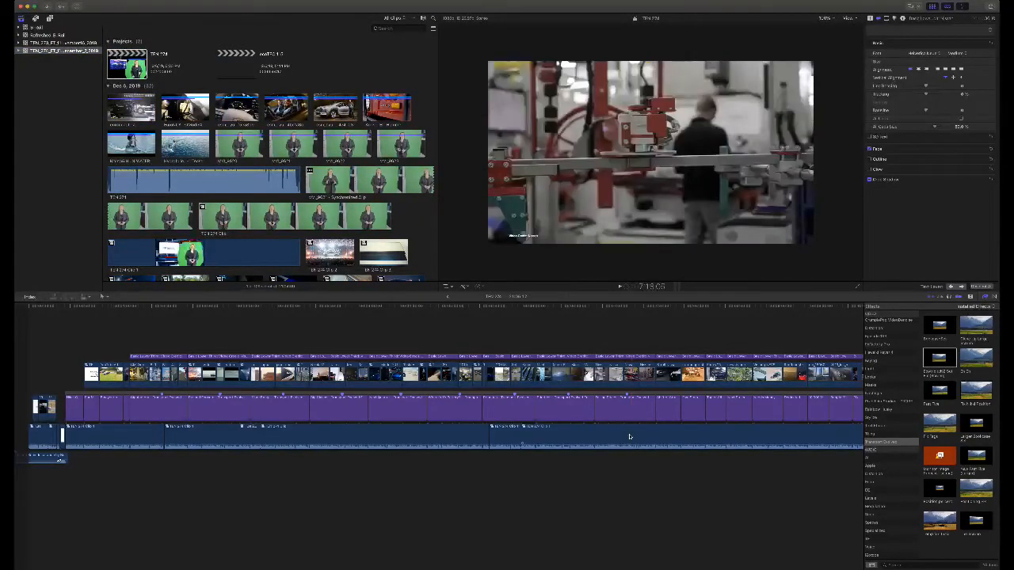
pyautogui.click(569, 410)
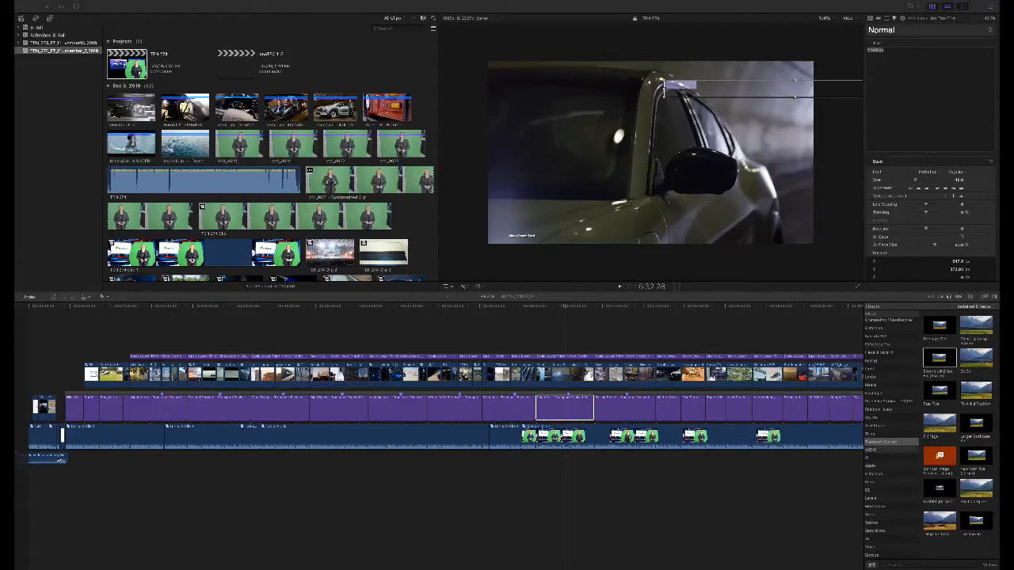
pyautogui.click(887, 51)
pyautogui.moveTo(887, 51); pyautogui.dragTo(851, 49)
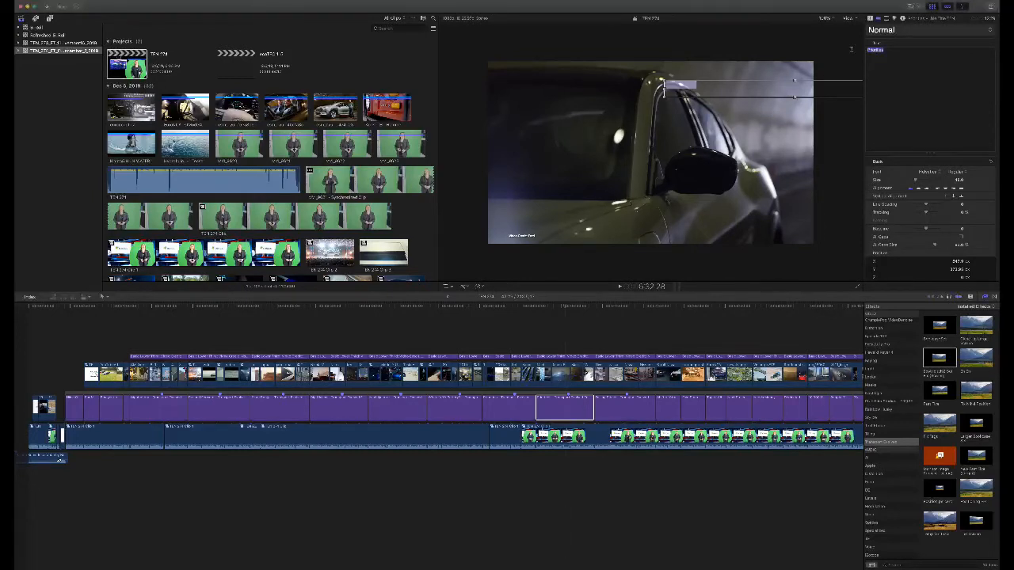
pyautogui.write('Sold O')
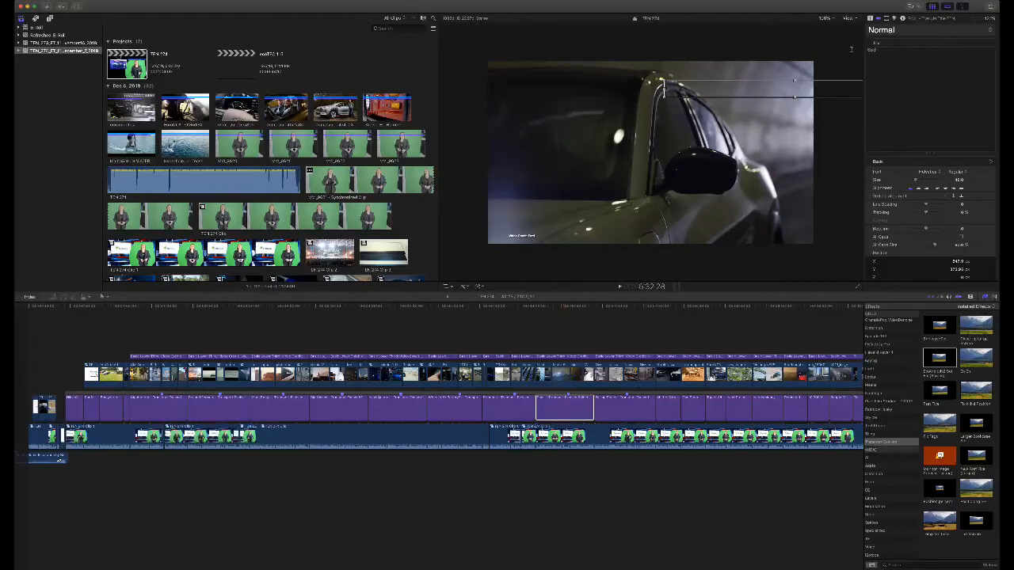
pyautogui.write('ut')
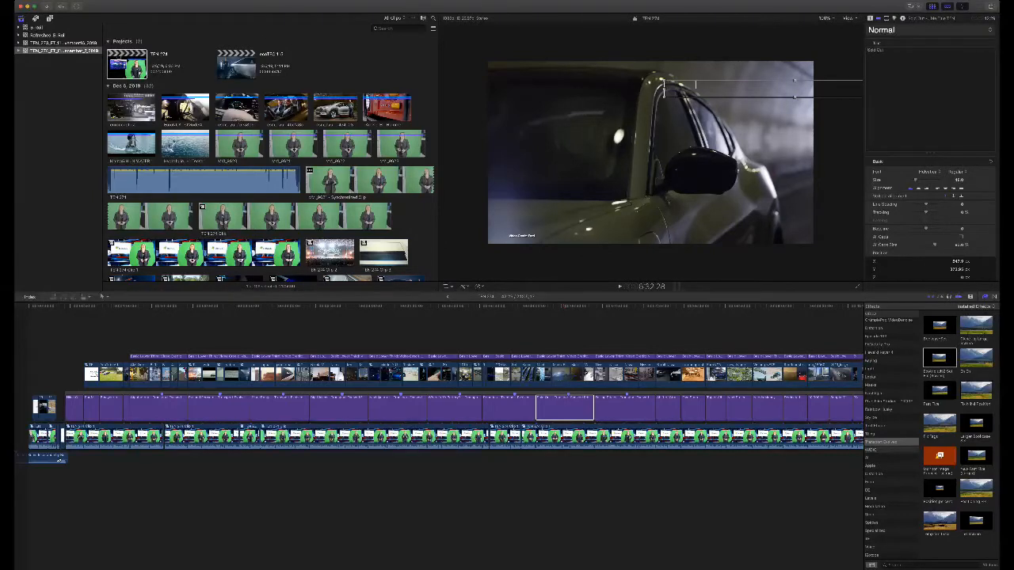
# - Check the Sold Out title over the presenter shot near the end of its section
pyautogui.press('super+Tab')
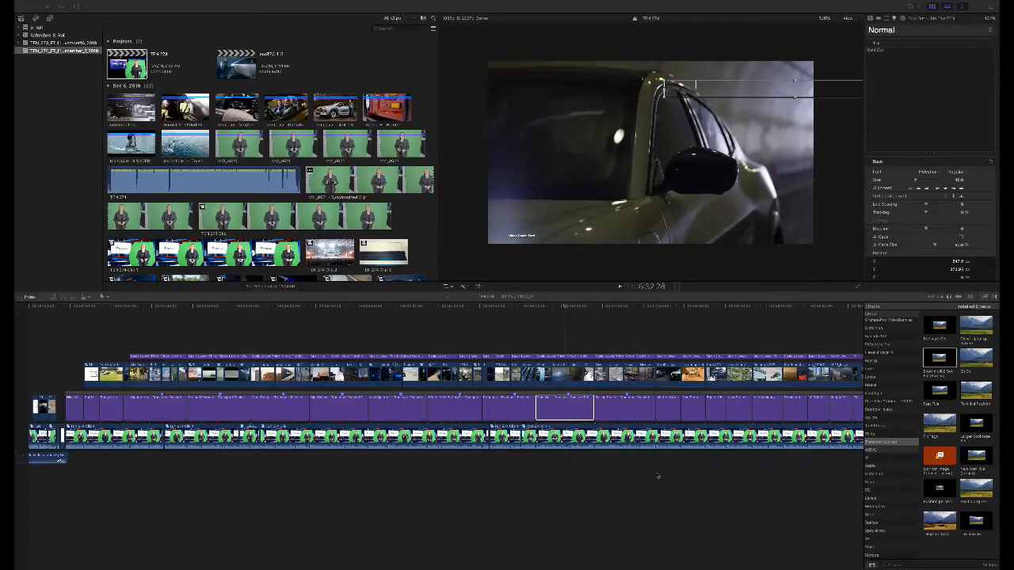
pyautogui.hscroll(10, 657, 476)
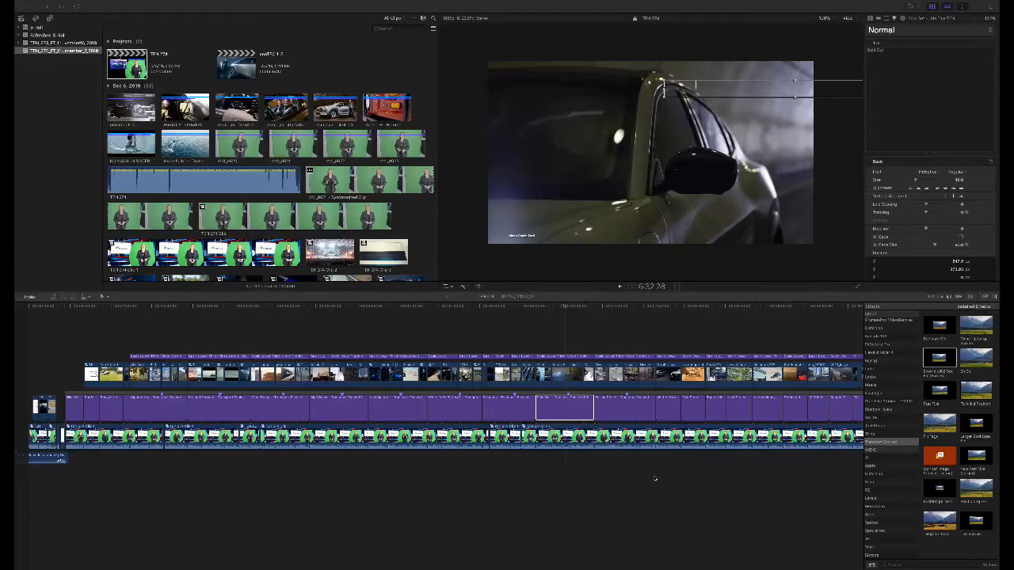
pyautogui.click(327, 309)
pyautogui.click(327, 309)
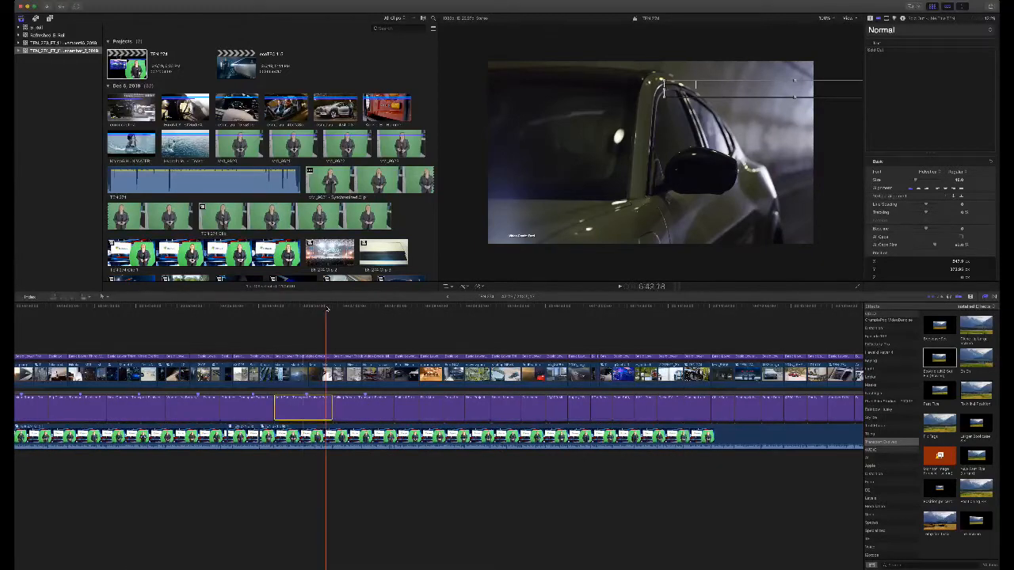
pyautogui.click(328, 309)
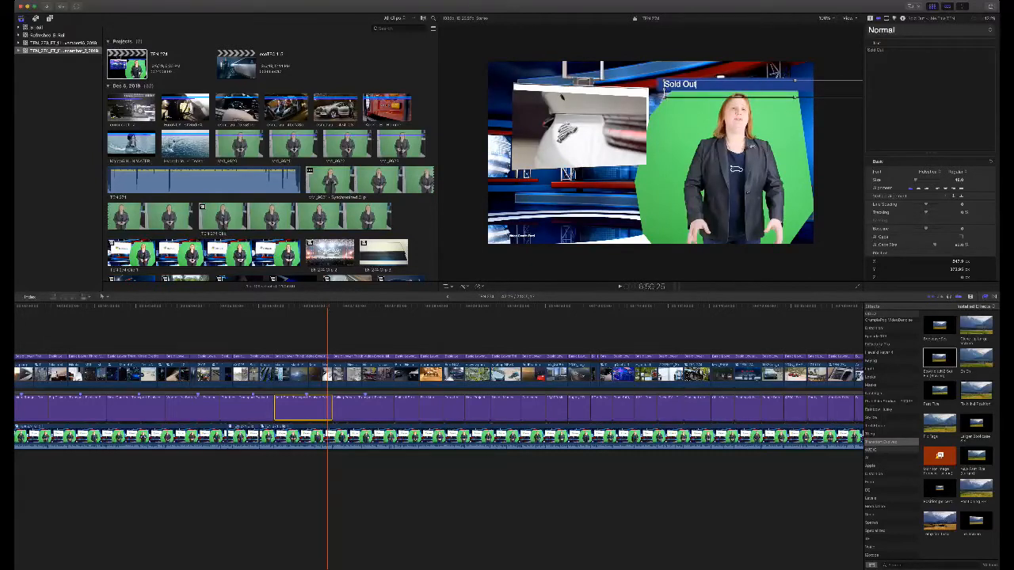
pyautogui.press('super+Tab')
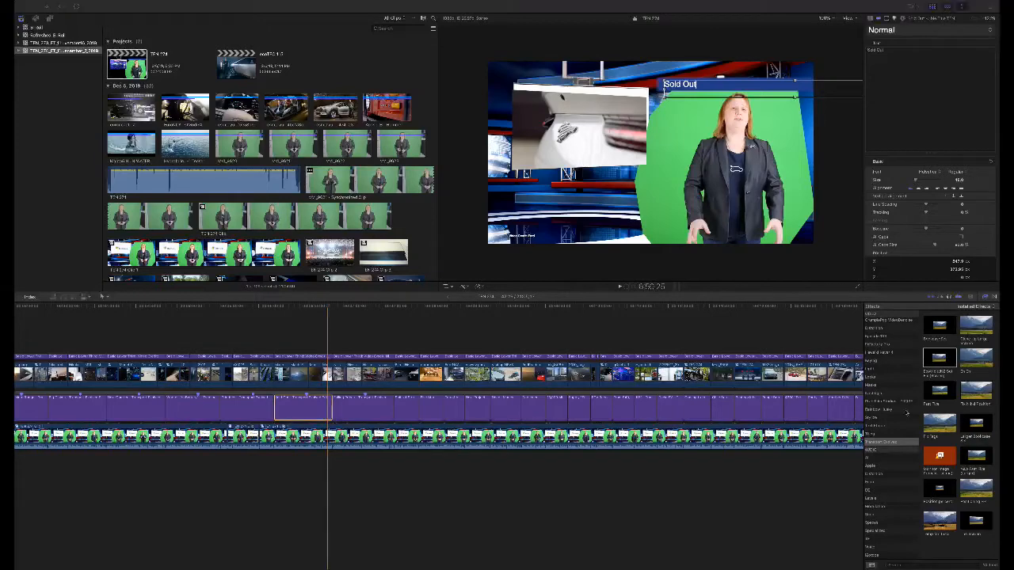
# - Open the presenter's nested compound clip down to its background layers and switch from the ecotricity studio to the blue car-logo studio
pyautogui.doubleClick(328, 439)
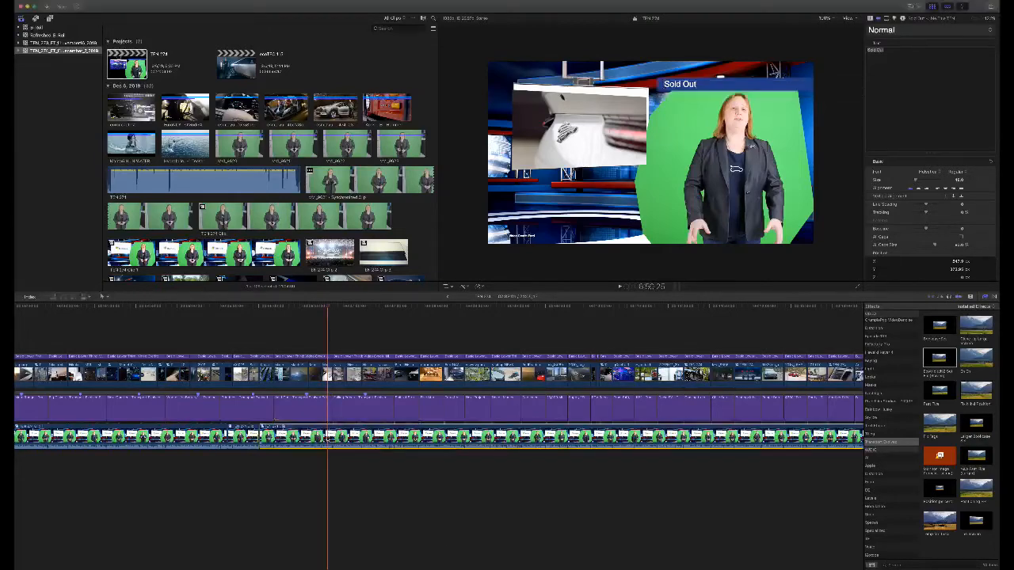
pyautogui.click(329, 430)
pyautogui.doubleClick(329, 430)
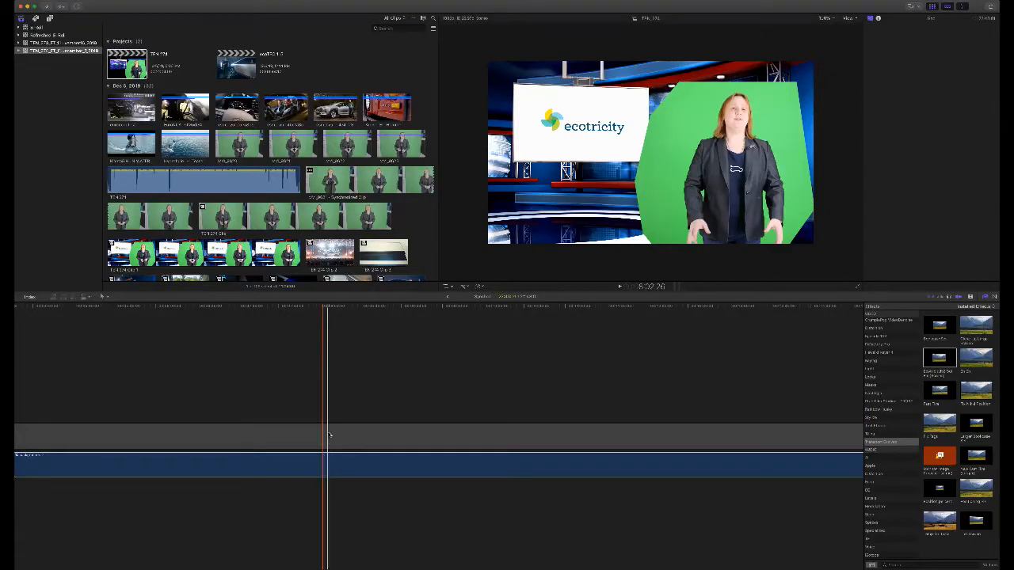
pyautogui.doubleClick(328, 435)
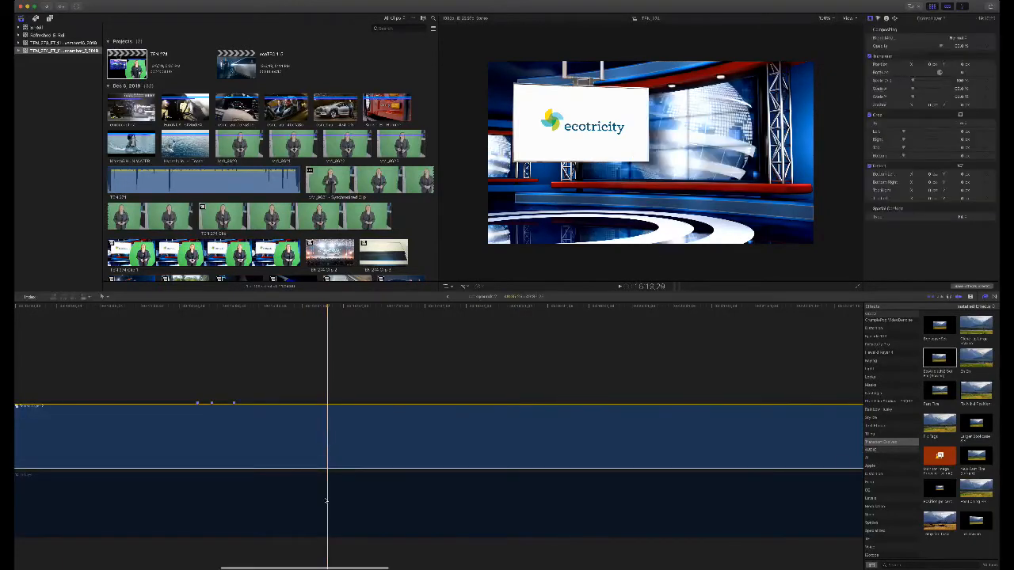
pyautogui.press('Delete')
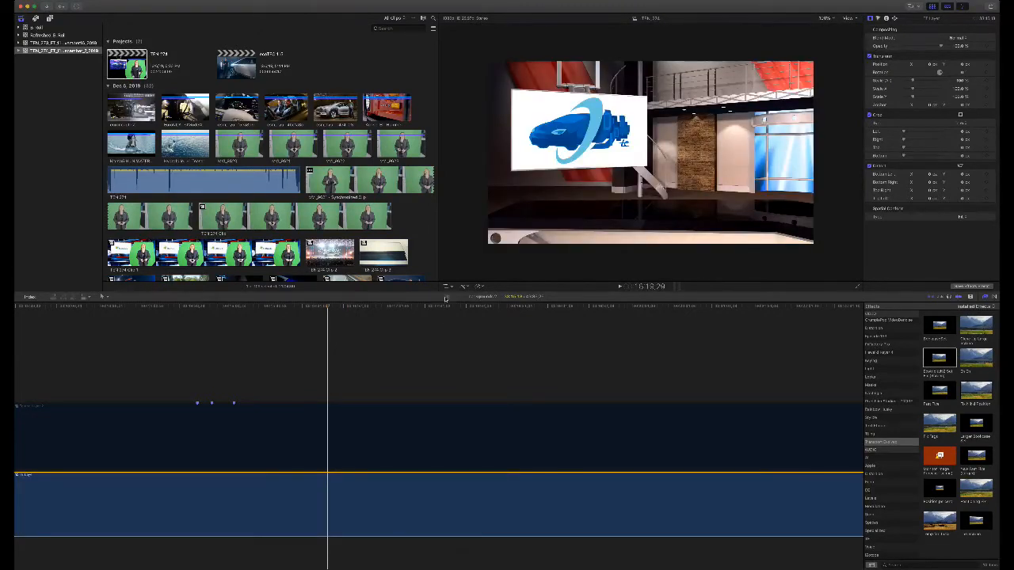
# - Close the presenter's nested clips after checking their extent and return to the main TEN 274 timeline
pyautogui.press('Delete')
pyautogui.press('super+z')
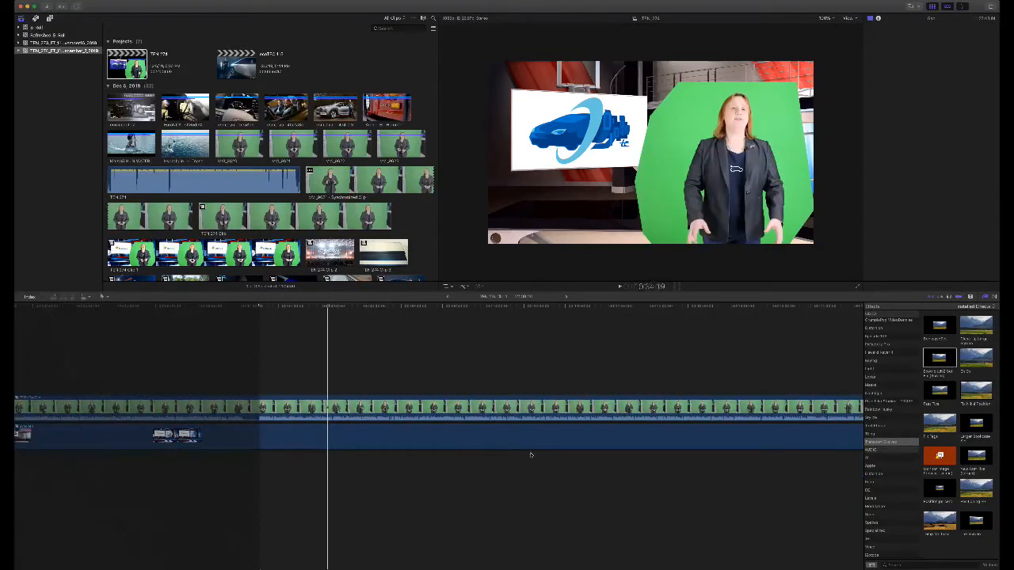
pyautogui.hscroll(4, 531, 454)
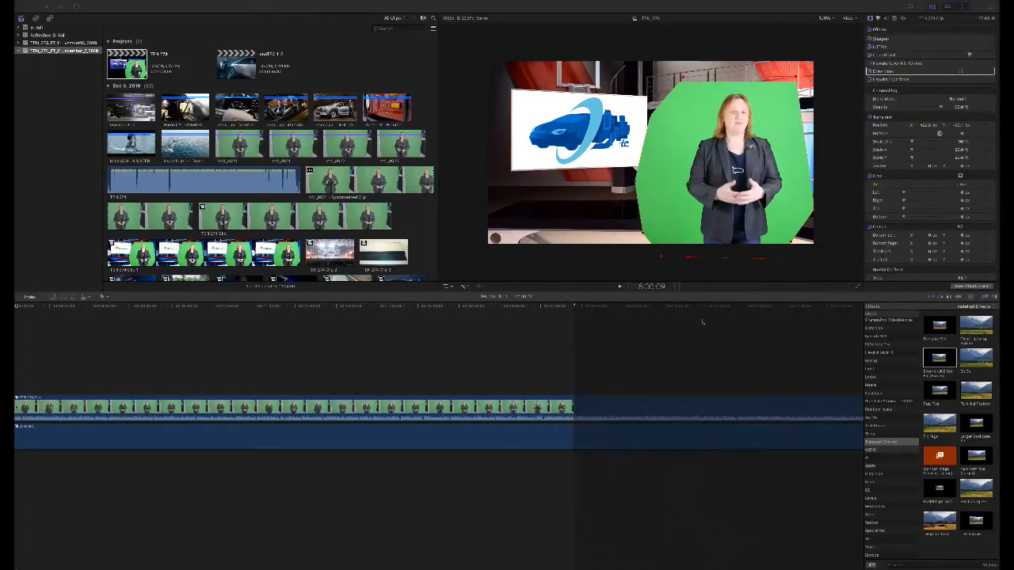
pyautogui.hscroll(-1, 481, 337)
pyautogui.hscroll(1, 454, 307)
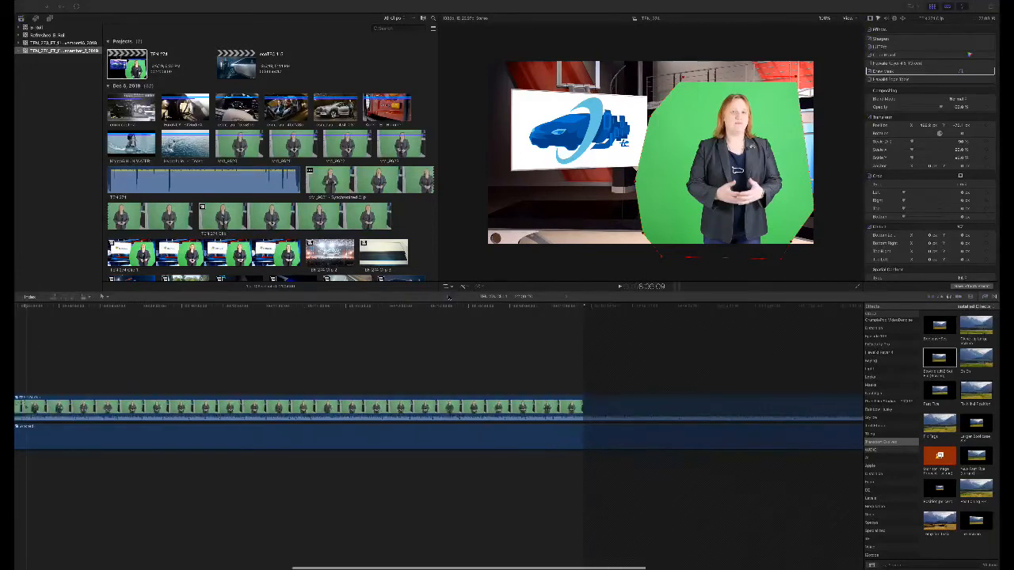
pyautogui.click(449, 297)
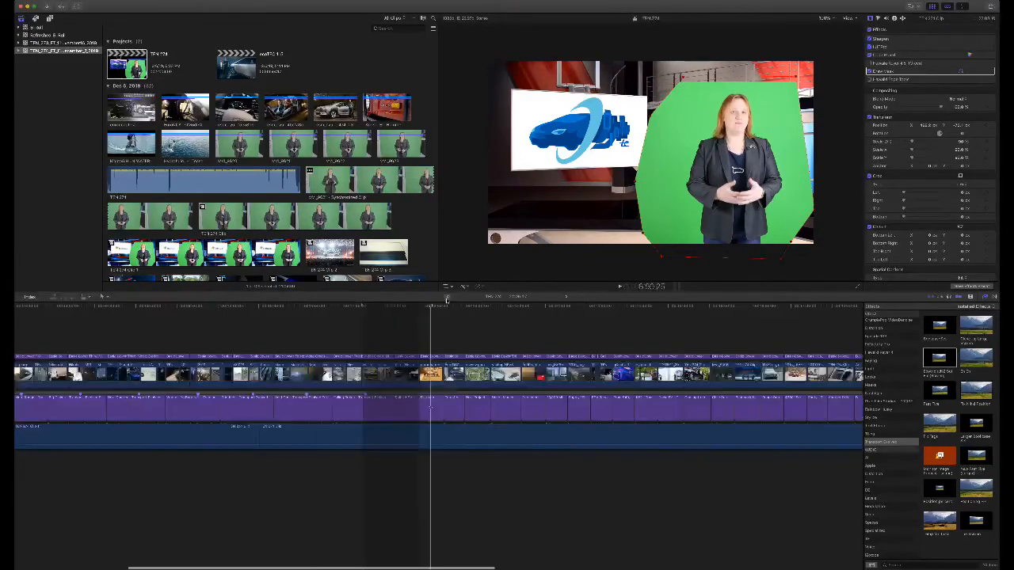
# - Trim the end of the last water bike clip to match the end of the Bike on Water title and play the result
pyautogui.hscroll(8, 565, 366)
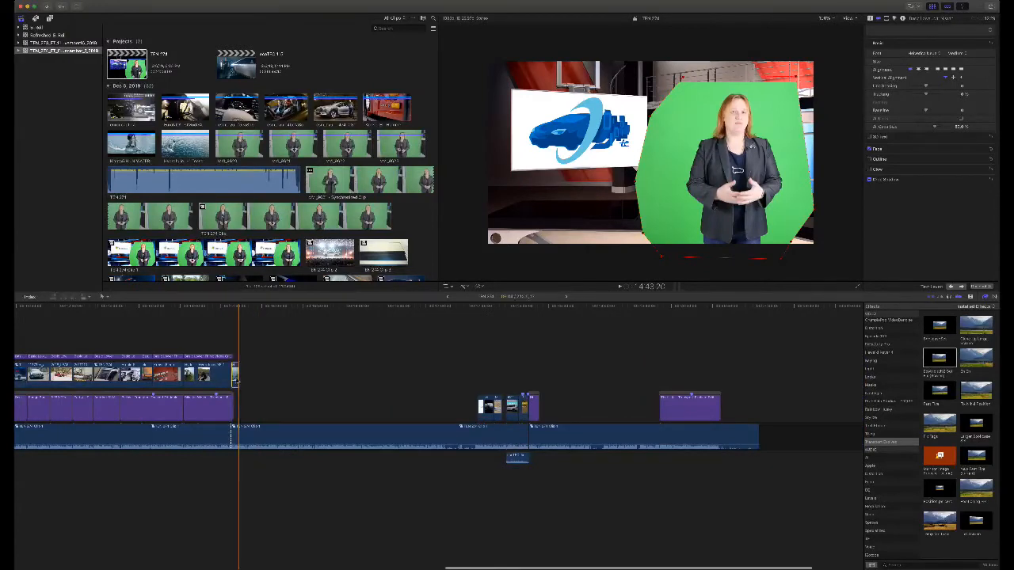
pyautogui.click(234, 378)
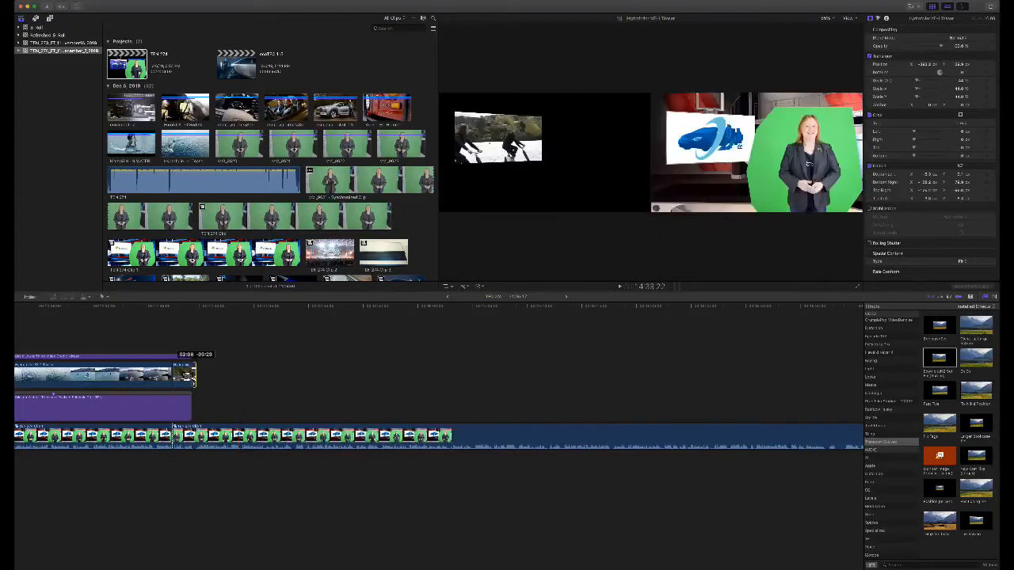
pyautogui.moveTo(185, 325); pyautogui.dragTo(186, 324)
pyautogui.click(185, 324)
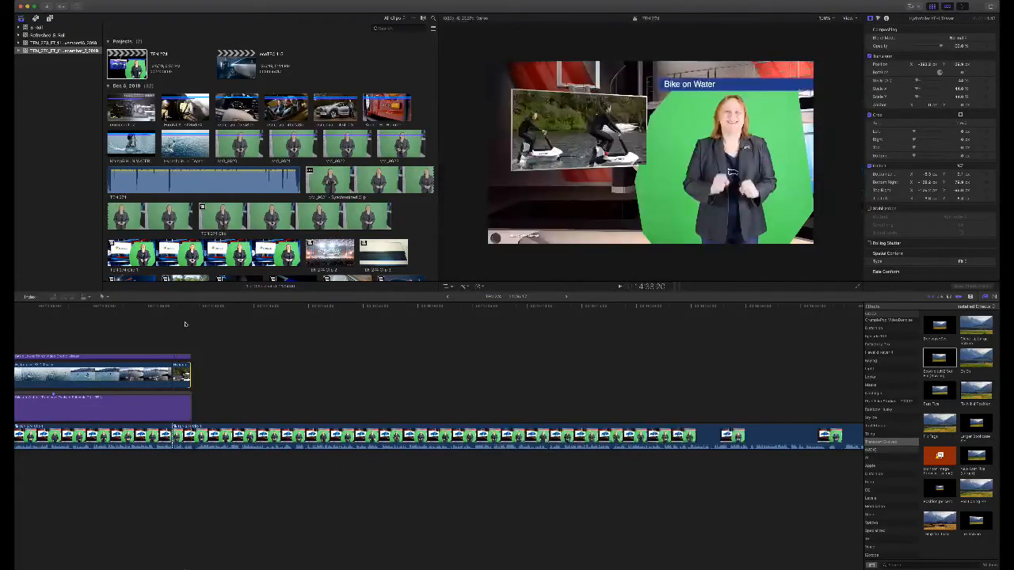
pyautogui.press('space')
pyautogui.press('space')
# - Move the That's It! title near 19:57 back so that it starts directly after the Bike on Water title
pyautogui.hscroll(10, 345, 399)
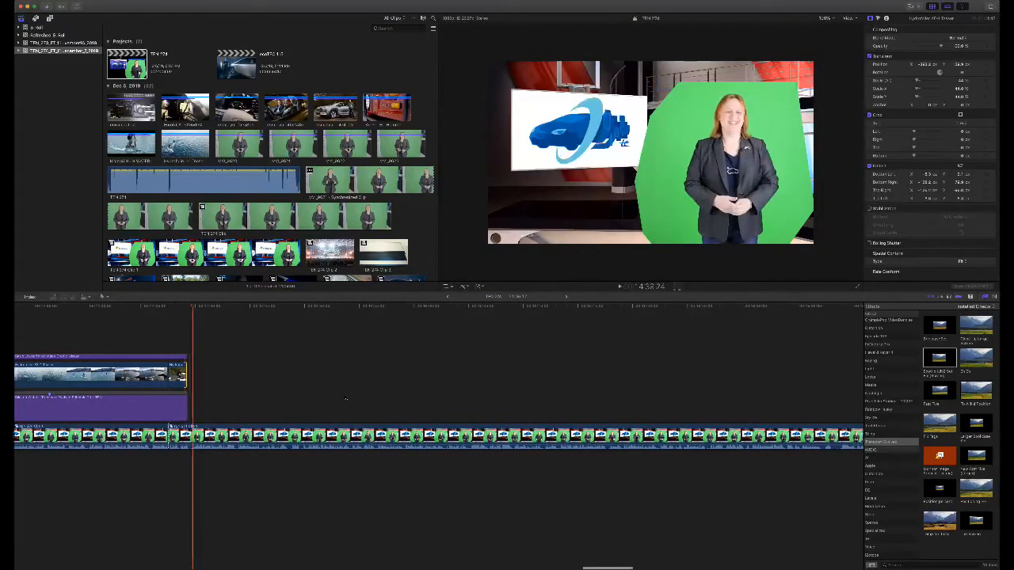
pyautogui.hscroll(10, 345, 399)
pyautogui.press('super+minus')
pyautogui.press('super+minus')
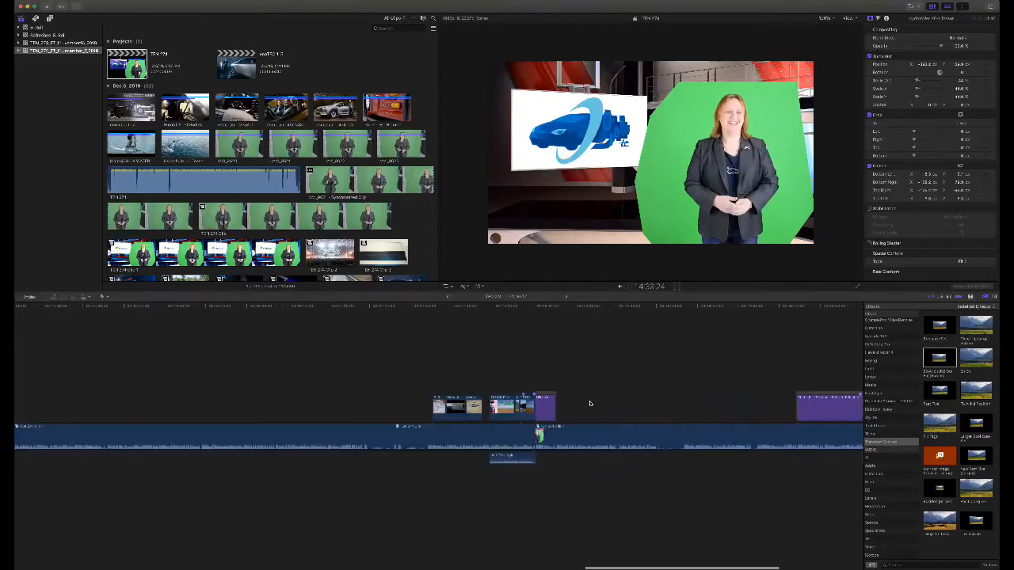
pyautogui.click(815, 394)
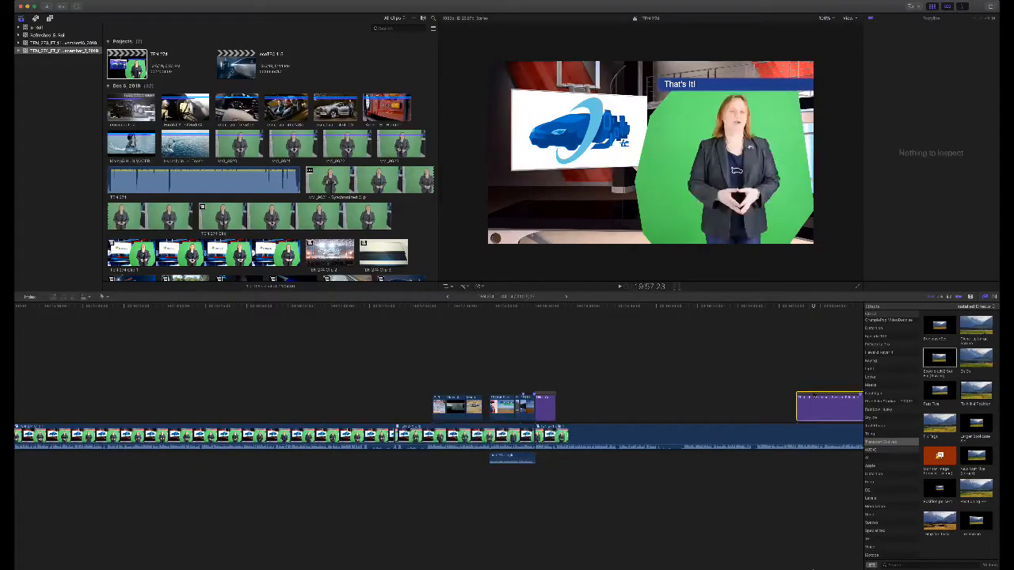
pyautogui.hscroll(-1, 424, 359)
pyautogui.moveTo(424, 360); pyautogui.dragTo(147, 369)
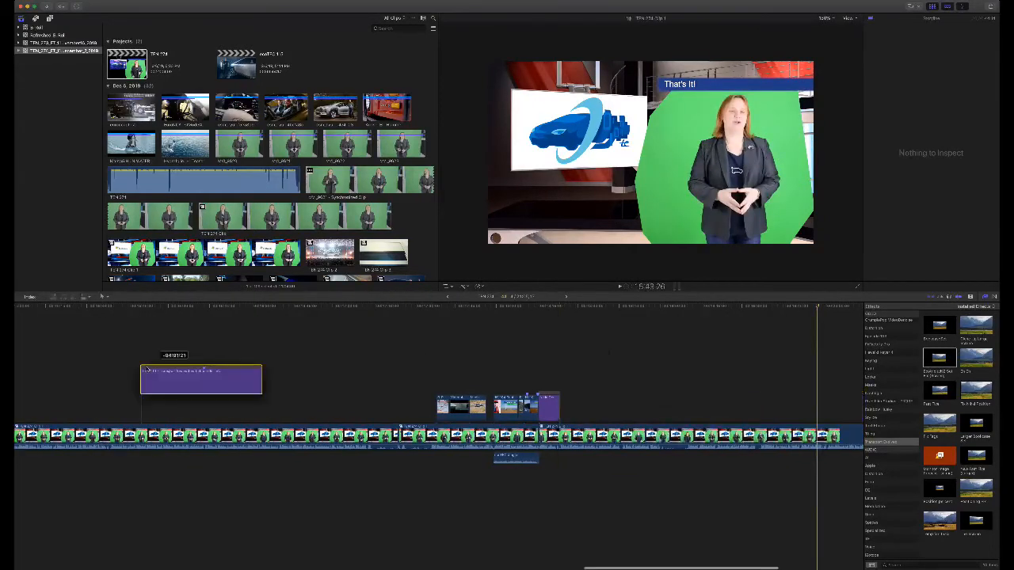
pyautogui.hscroll(-10, 502, 377)
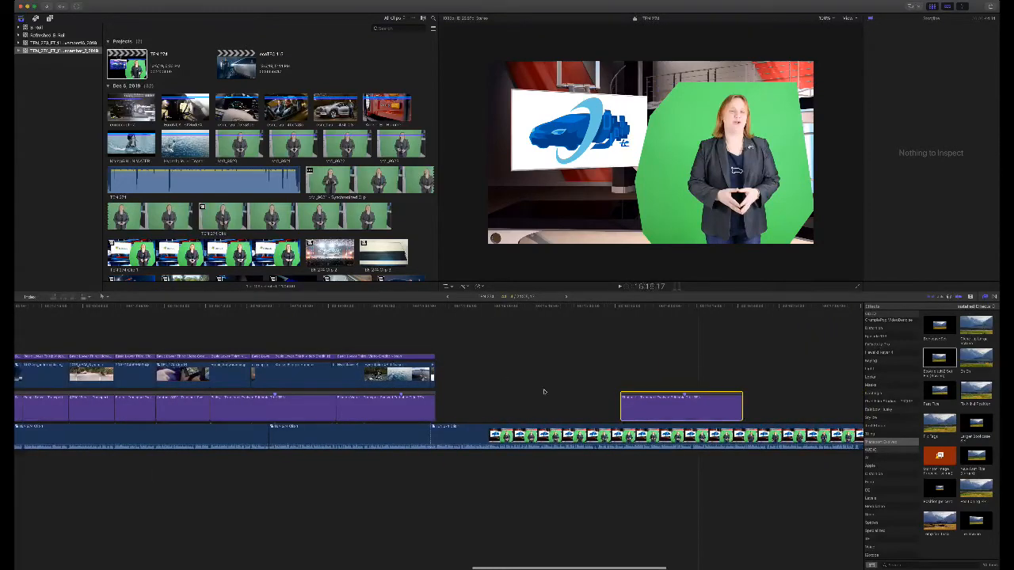
pyautogui.moveTo(700, 396); pyautogui.dragTo(514, 396)
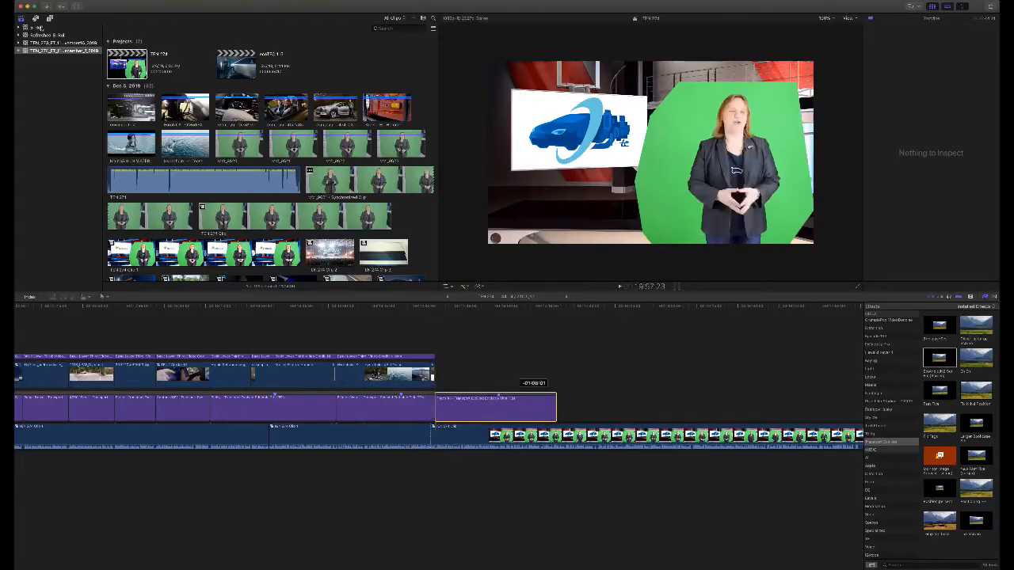
# - Copy the closing promo clips and titles from the TEN 273 project in the TEN_273 library and paste them into TEN 274 near 14:48
pyautogui.click(53, 42)
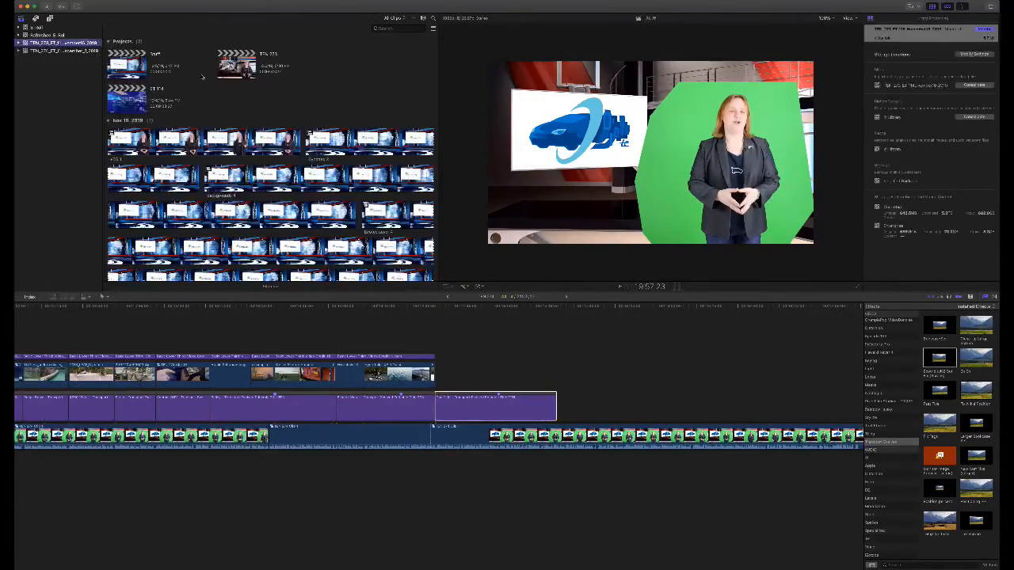
pyautogui.doubleClick(236, 64)
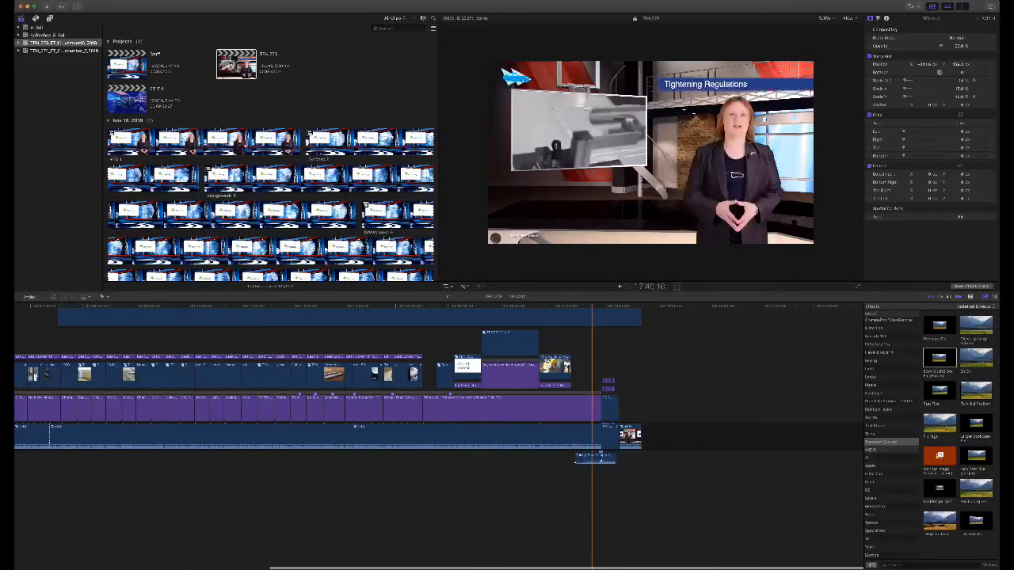
pyautogui.moveTo(592, 375); pyautogui.dragTo(436, 409)
pyautogui.scroll(1, 531, 356)
pyautogui.keyDown('super'); pyautogui.click(525, 348); pyautogui.keyUp('super')
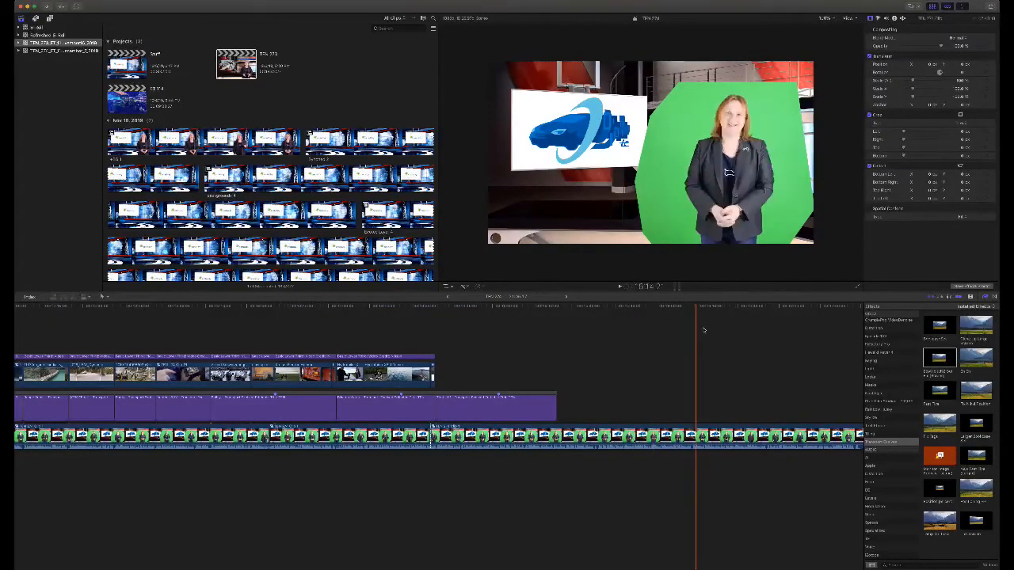
pyautogui.click(461, 350)
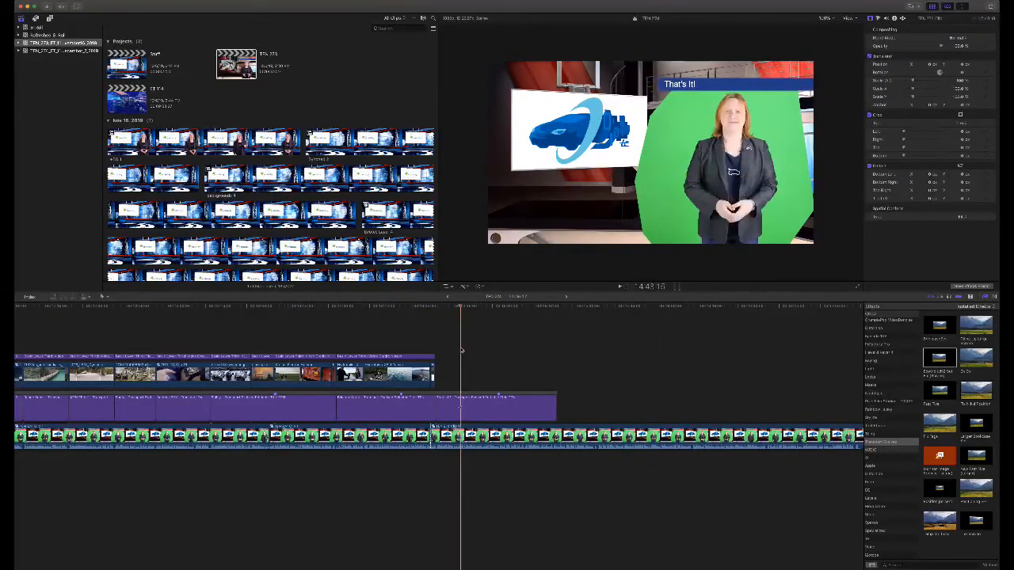
pyautogui.click(567, 426)
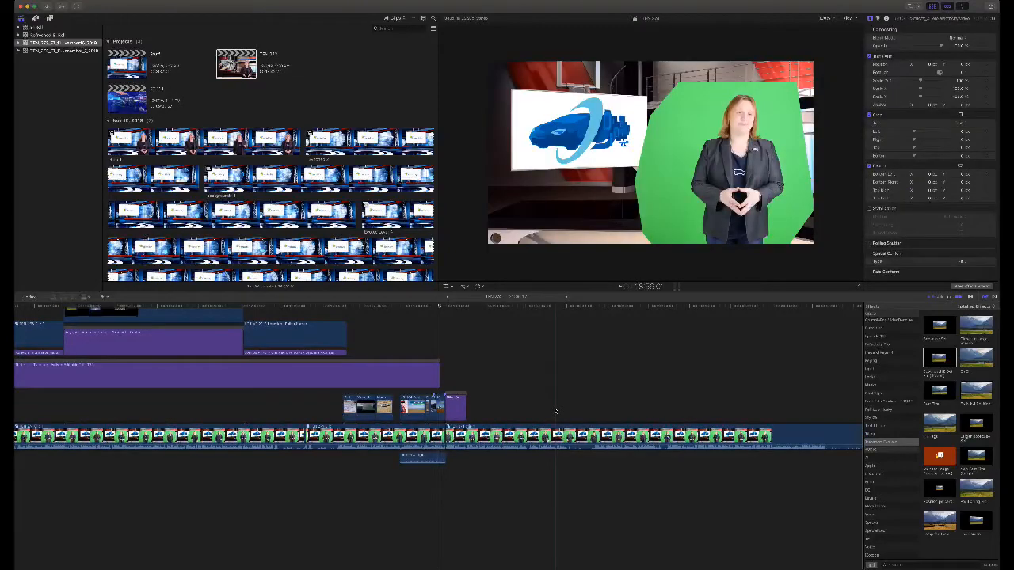
# - Lengthen the That's It! title slightly at its end and play the pasted promo section
pyautogui.hscroll(10, 554, 410)
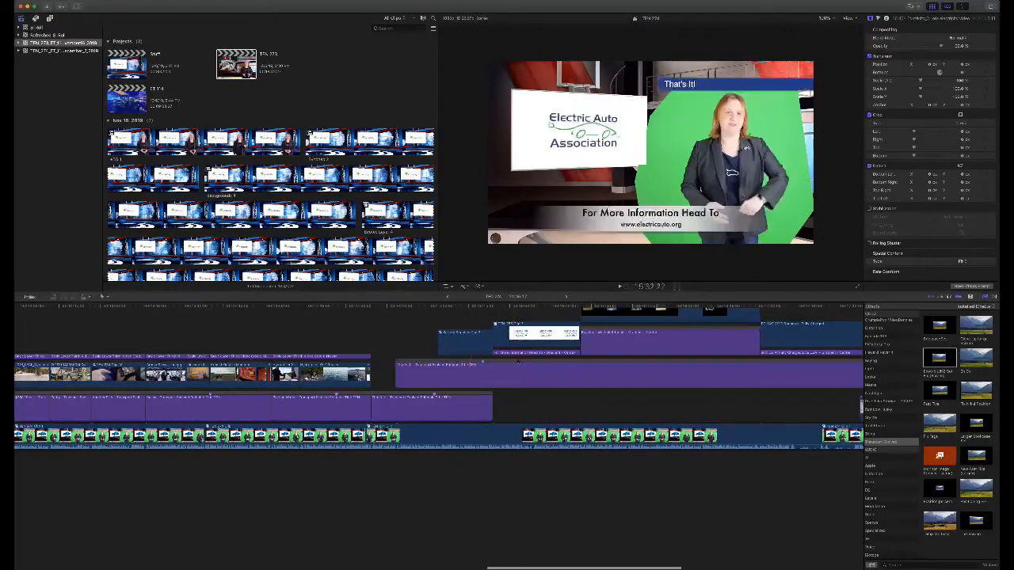
pyautogui.click(514, 361)
pyautogui.moveTo(490, 409)
pyautogui.mouseDown()
pyautogui.moveTo(576, 409)
pyautogui.moveTo(497, 408)
pyautogui.mouseUp()
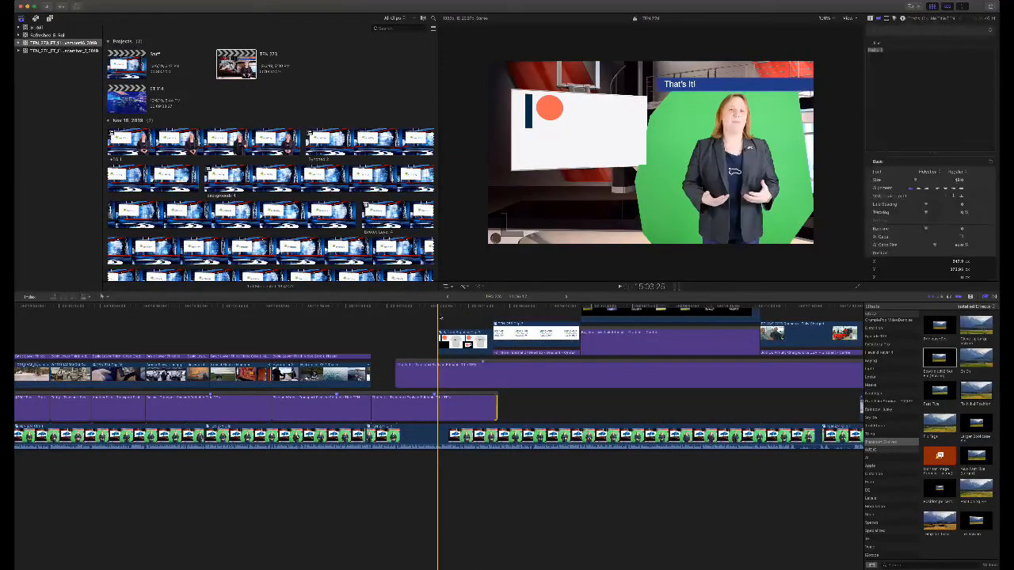
pyautogui.click(437, 316)
pyautogui.press('space')
pyautogui.hscroll(1, 315, 379)
# - Move the pasted clip with the orange circle graphic back above the water bike clips and select the long pasted title block
pyautogui.moveTo(421, 341); pyautogui.dragTo(282, 322)
pyautogui.hscroll(2, 401, 339)
pyautogui.hscroll(2, 401, 339)
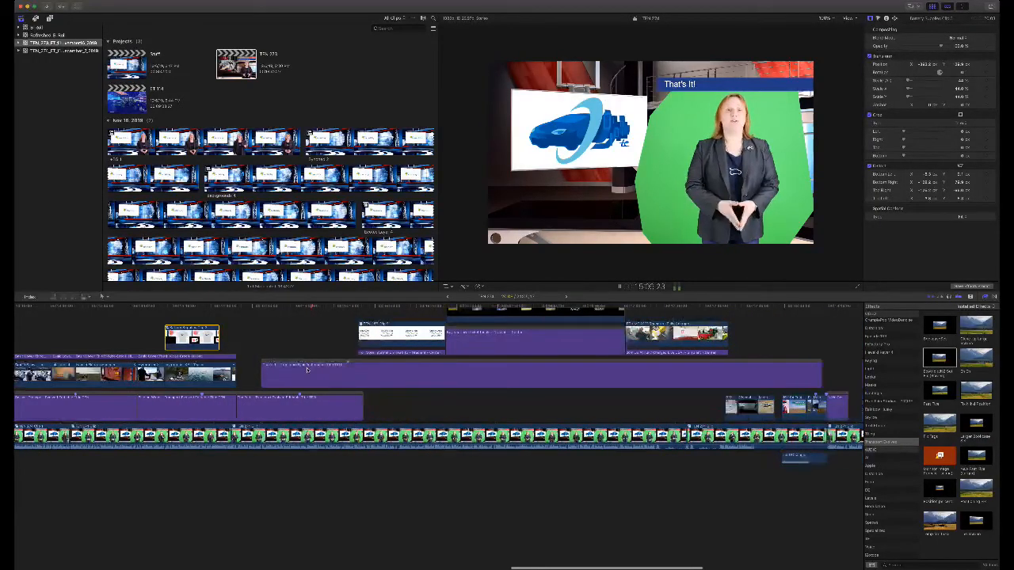
pyautogui.click(309, 362)
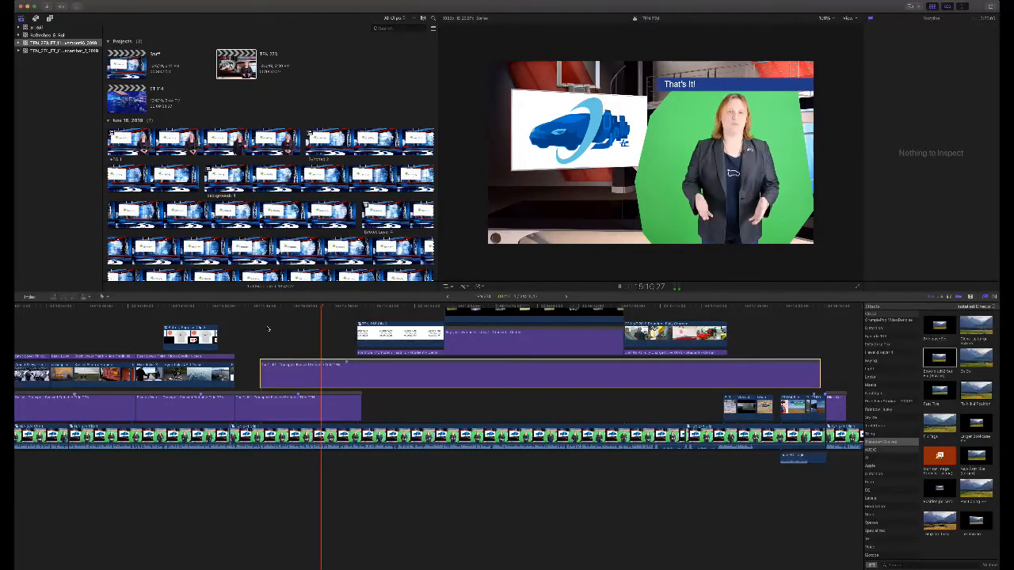
# - Play from near 14:42, trim the end of the That's It! title to the playhead, and shorten the long pasted title at its start
pyautogui.click(265, 320)
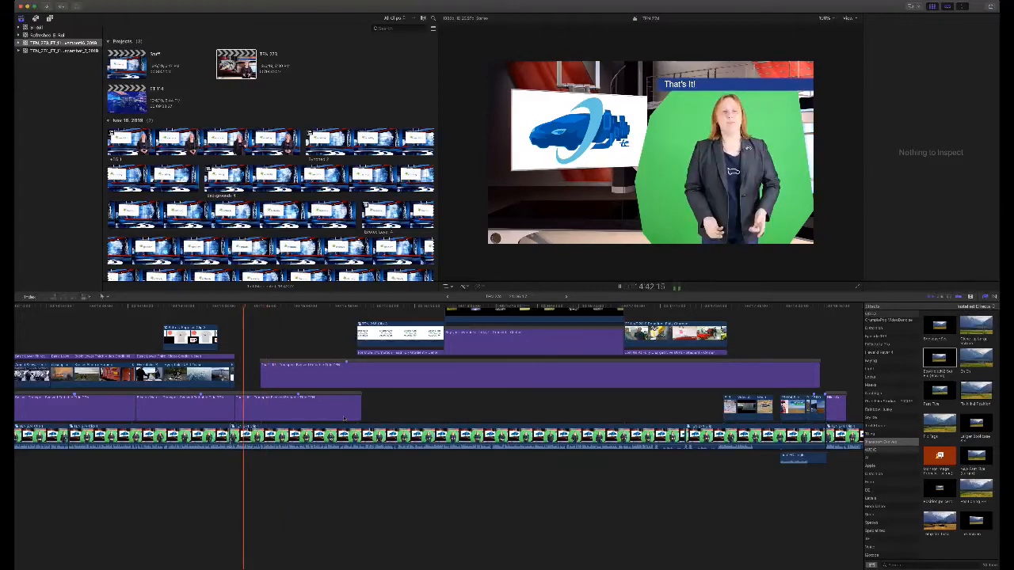
pyautogui.press('space')
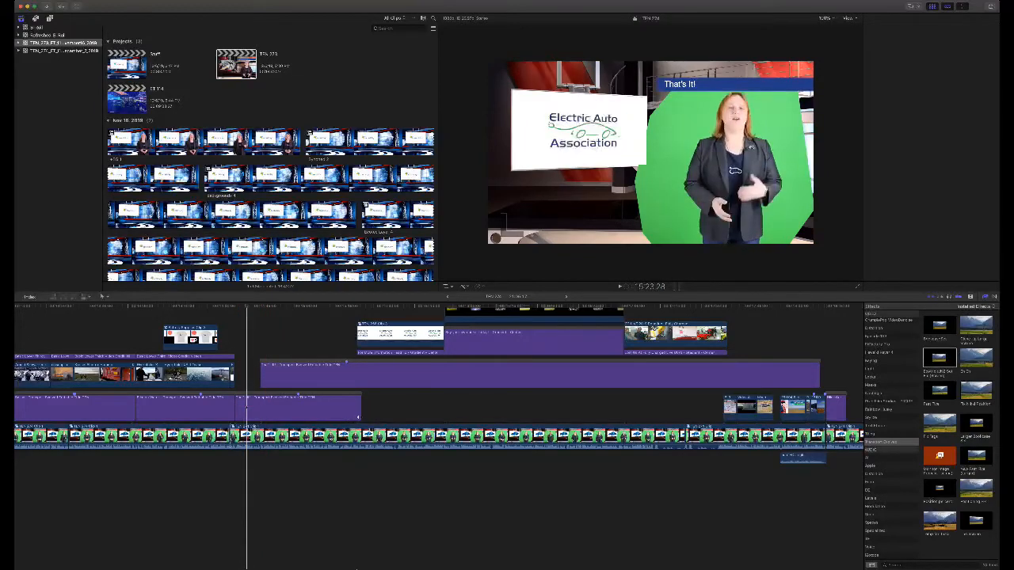
pyautogui.moveTo(361, 416); pyautogui.dragTo(247, 415)
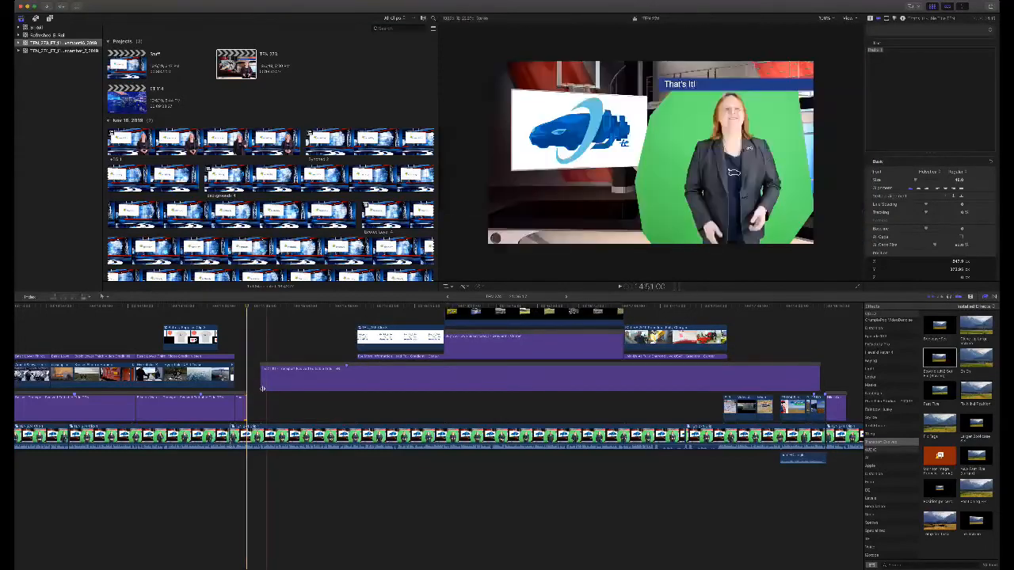
pyautogui.moveTo(262, 379); pyautogui.dragTo(568, 391)
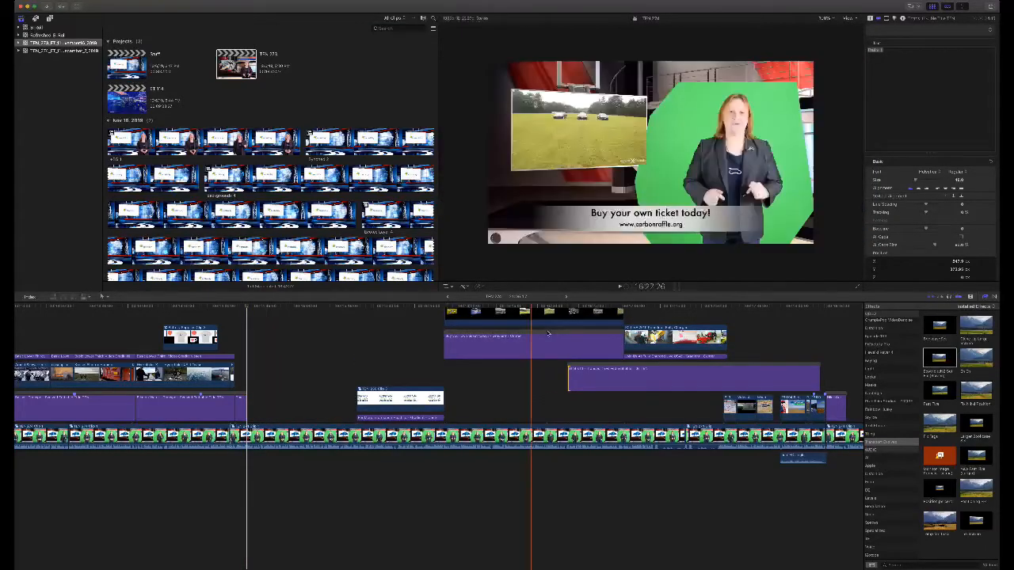
# - Place the trimmed carbonraffle.org titles directly after That's It! and paste the clips from inside the raffle compound clip into the main timeline
pyautogui.moveTo(555, 334); pyautogui.dragTo(361, 364)
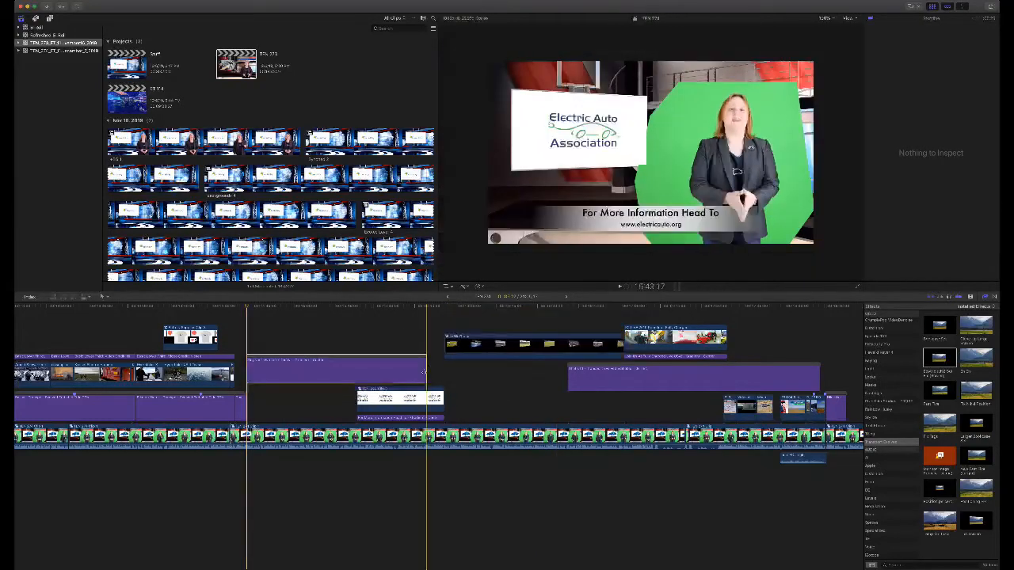
pyautogui.moveTo(425, 373); pyautogui.dragTo(357, 379)
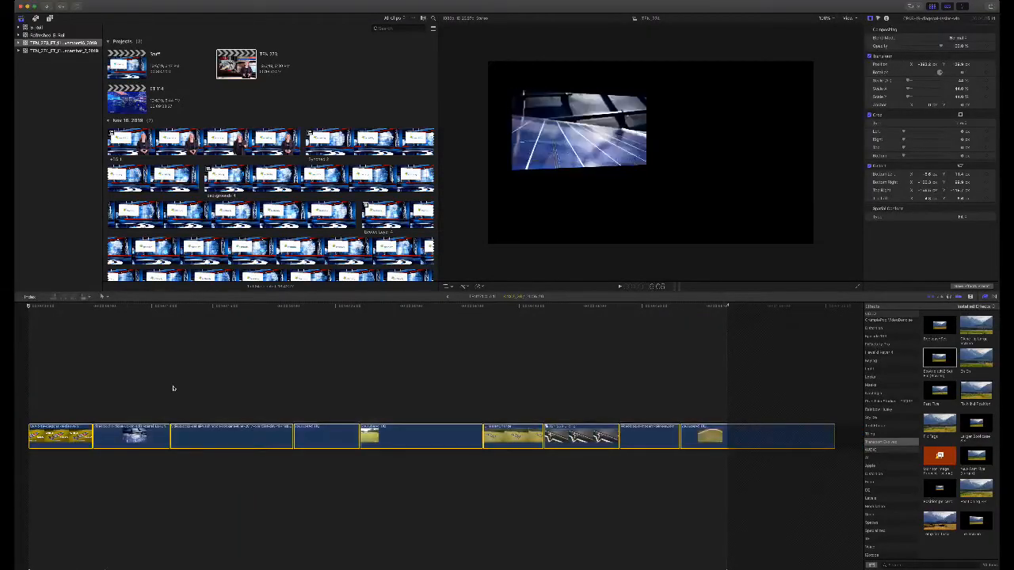
pyautogui.click(448, 297)
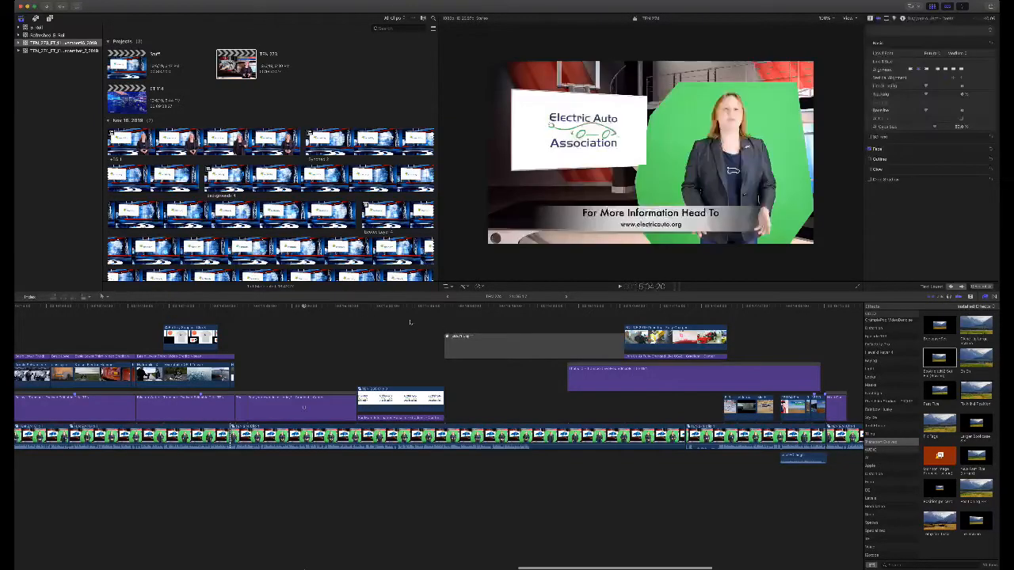
pyautogui.press('super+v')
pyautogui.moveTo(511, 470); pyautogui.dragTo(282, 364)
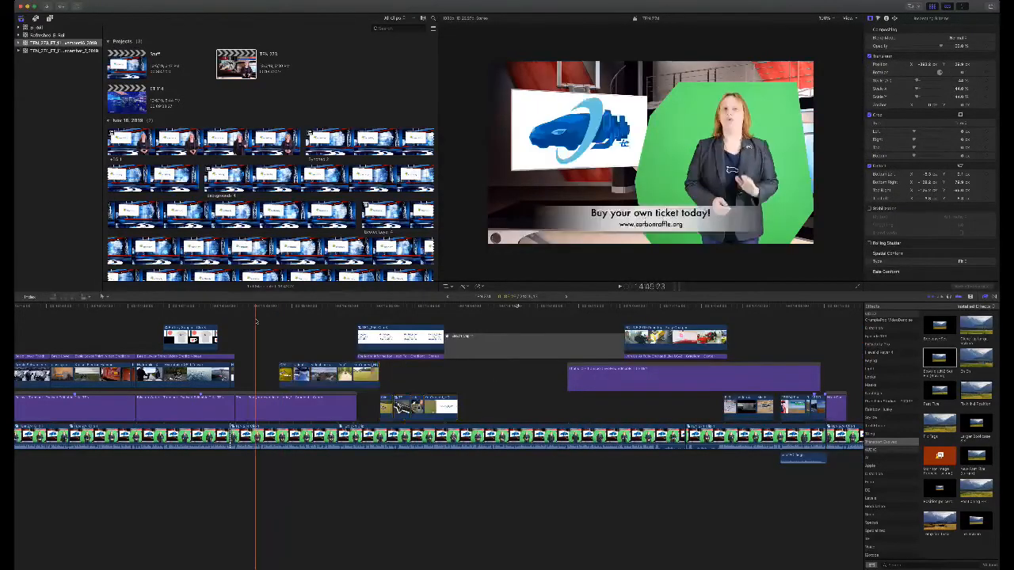
# - Play the start of the raffle section and put the field clip at its beginning in place of the solar panel clip
pyautogui.click(256, 321)
pyautogui.press('space')
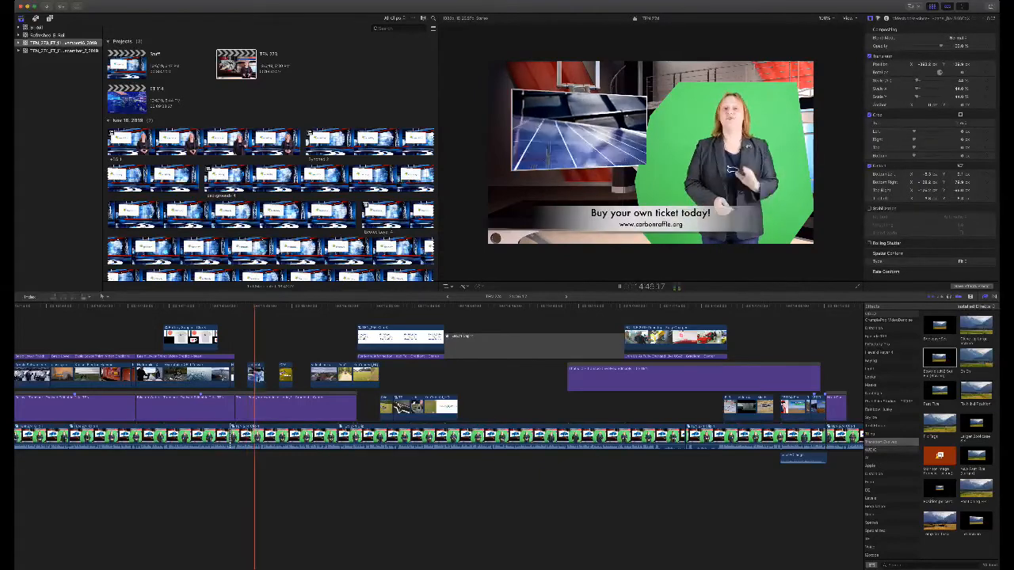
pyautogui.moveTo(260, 377)
pyautogui.mouseDown()
pyautogui.moveTo(316, 361)
pyautogui.moveTo(253, 372)
pyautogui.mouseUp()
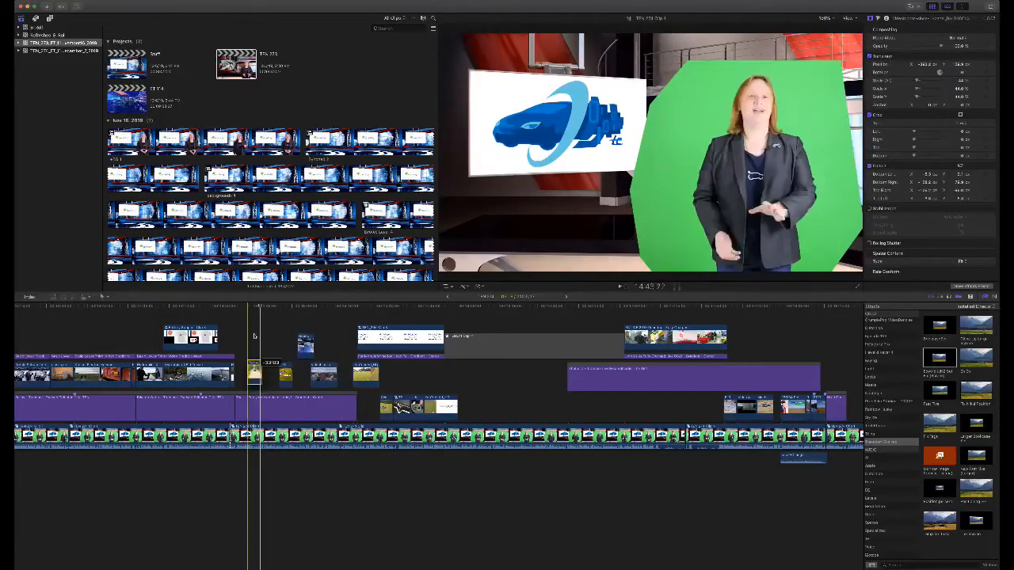
pyautogui.press('space')
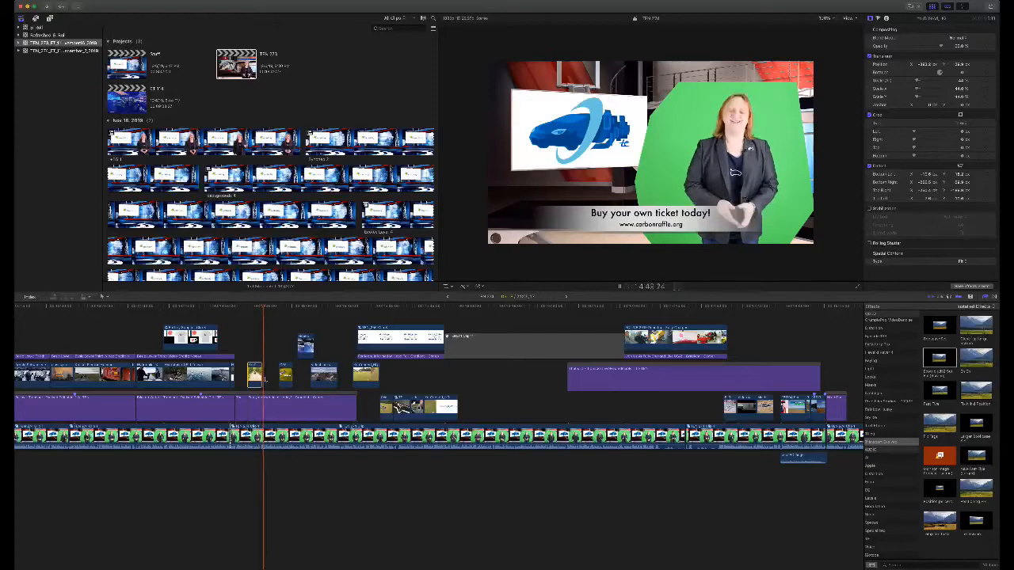
pyautogui.press('space')
# - Lengthen the end of the clip with cars on a field over the raffle title and play the result
pyautogui.moveTo(261, 377); pyautogui.dragTo(266, 377)
pyautogui.press('super+equal')
pyautogui.press('super+equal')
pyautogui.press('space')
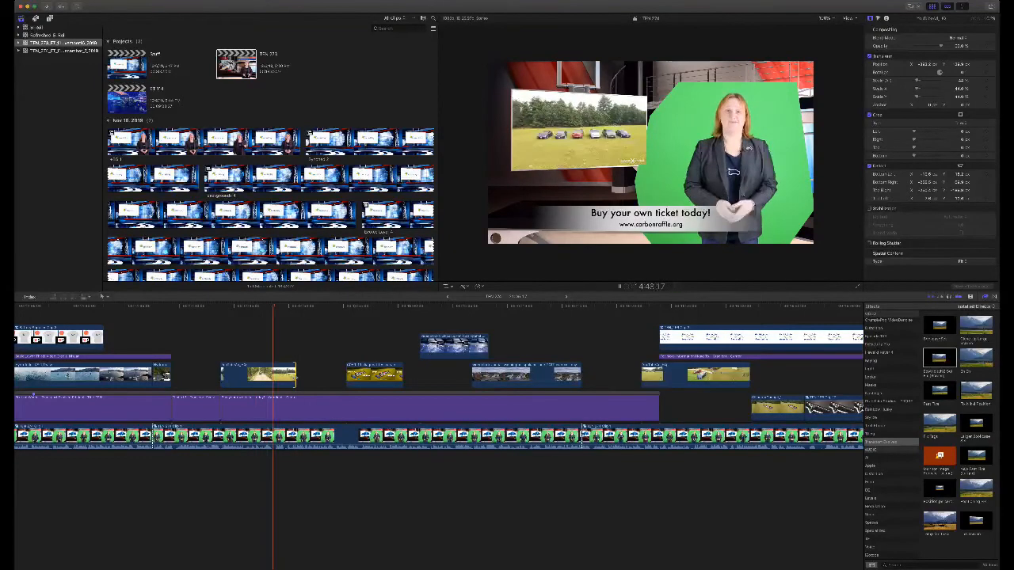
pyautogui.press('space')
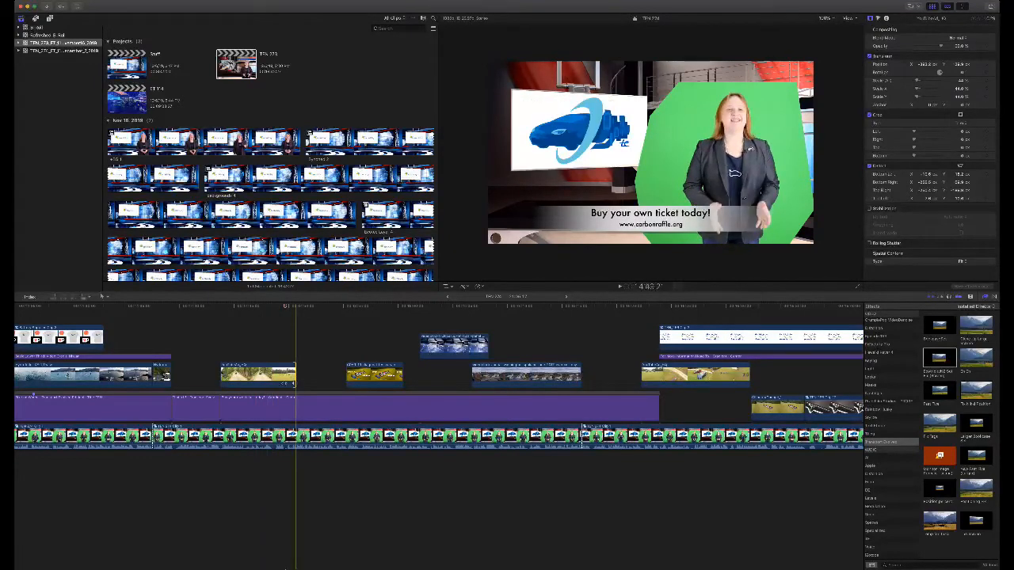
# - Trim the end of the field clip to the playhead and place the Win a Tesla clip directly after it
pyautogui.moveTo(293, 383); pyautogui.dragTo(284, 381)
pyautogui.moveTo(356, 376); pyautogui.dragTo(301, 374)
pyautogui.press('space')
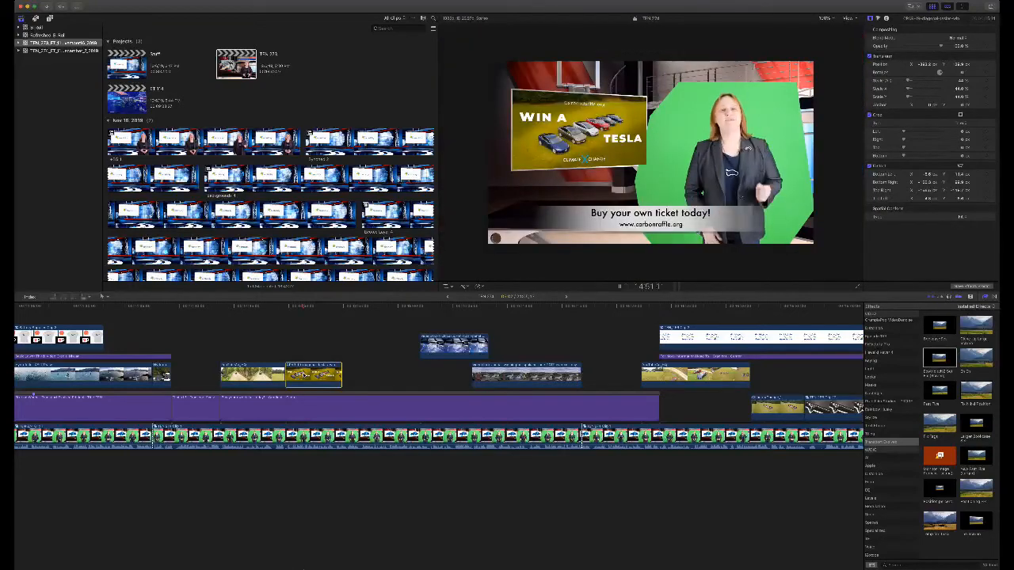
# - Trim the end of the Win a Tesla clip to the playhead and close up the next two raffle clips behind it
pyautogui.hscroll(2, 293, 378)
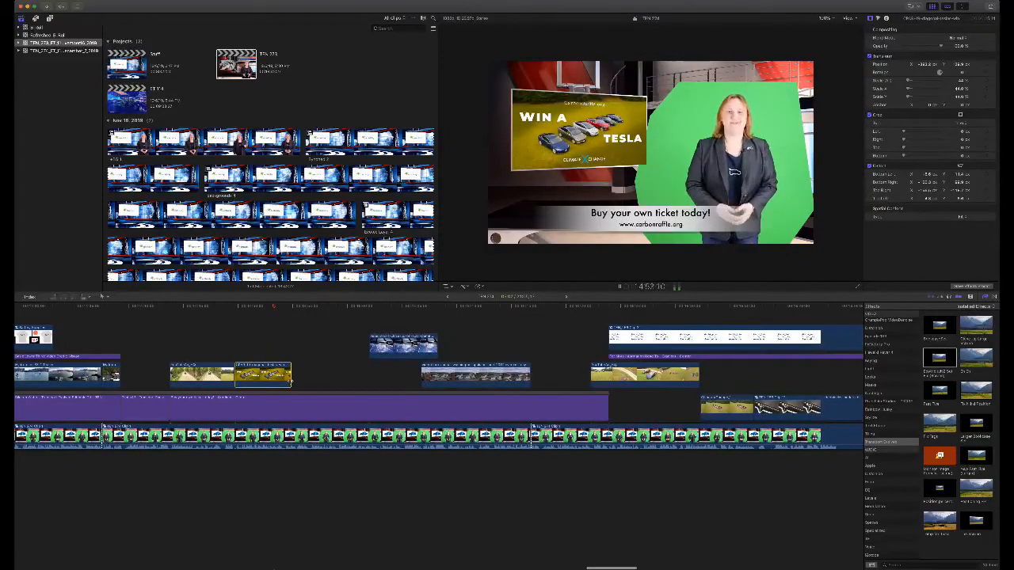
pyautogui.press('space')
pyautogui.moveTo(291, 379); pyautogui.dragTo(284, 375)
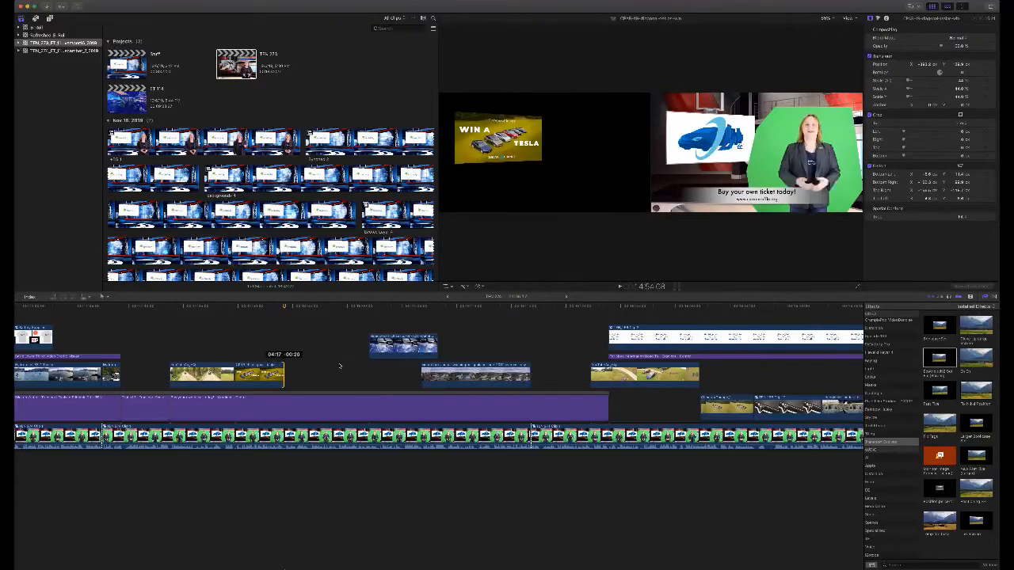
pyautogui.moveTo(396, 352); pyautogui.dragTo(310, 376)
pyautogui.moveTo(447, 379); pyautogui.dragTo(380, 379)
# - Play into the river city clip and trim its end to the playhead
pyautogui.hscroll(3, 456, 375)
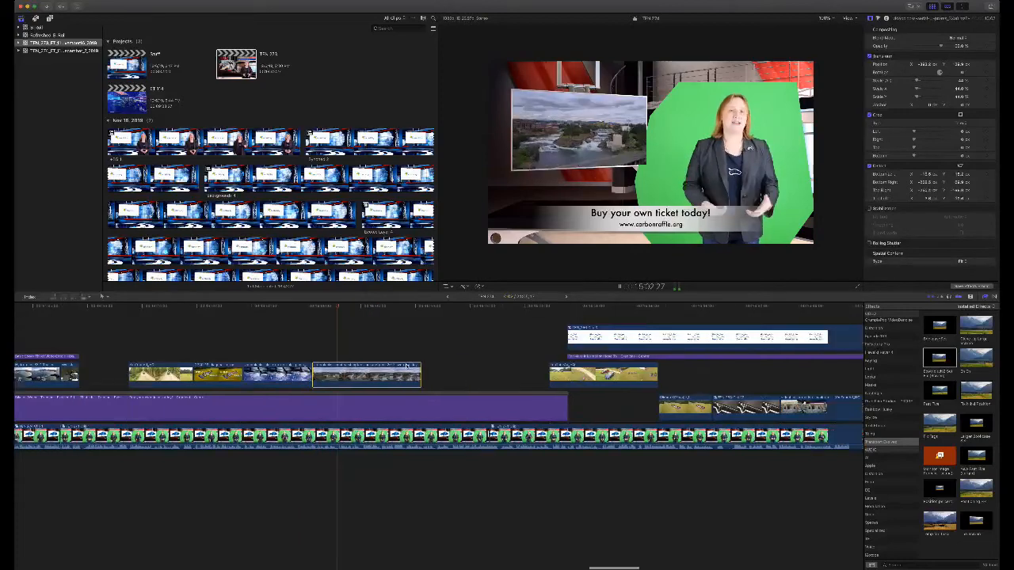
pyautogui.hscroll(1, 388, 369)
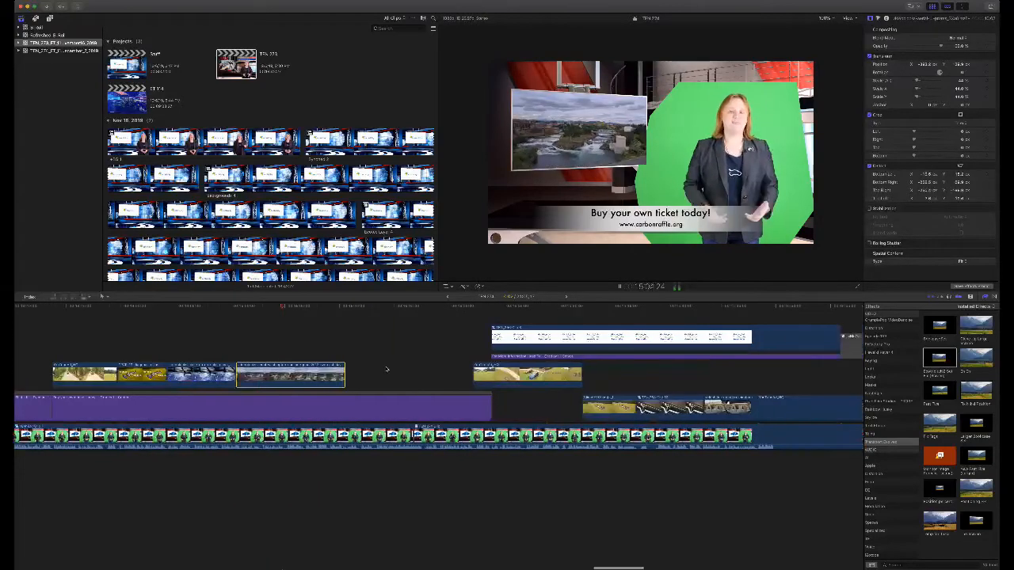
pyautogui.click(278, 328)
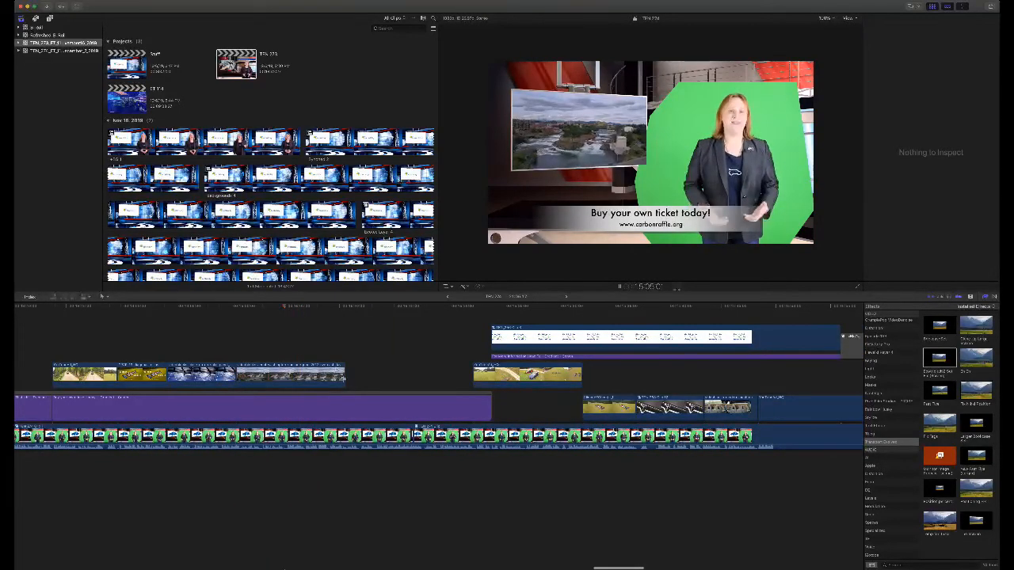
pyautogui.press('space')
pyautogui.moveTo(345, 377); pyautogui.dragTo(285, 377)
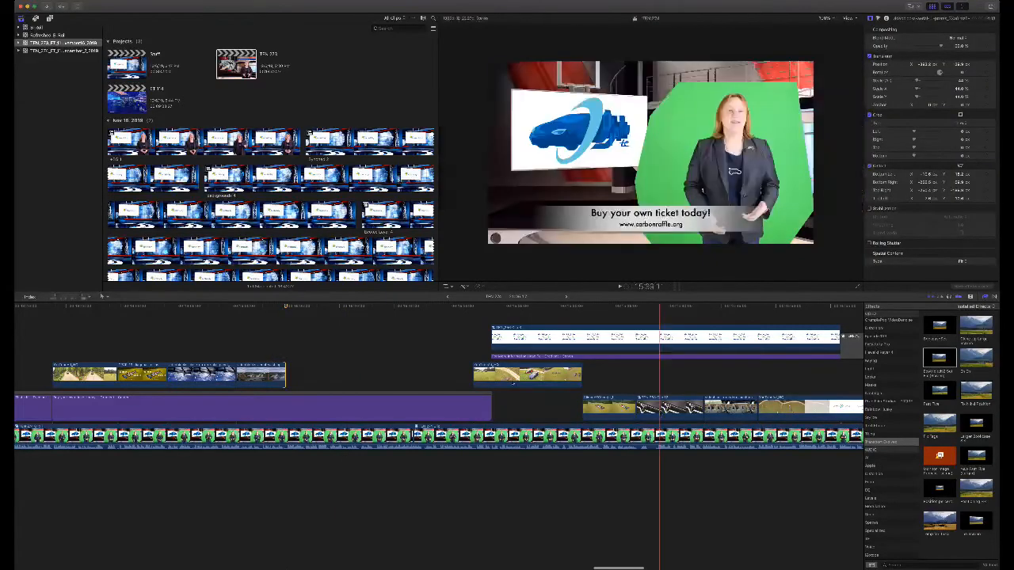
# - Try the Tesla logo clip directly after the river city clip and play it
pyautogui.moveTo(658, 407); pyautogui.dragTo(318, 380)
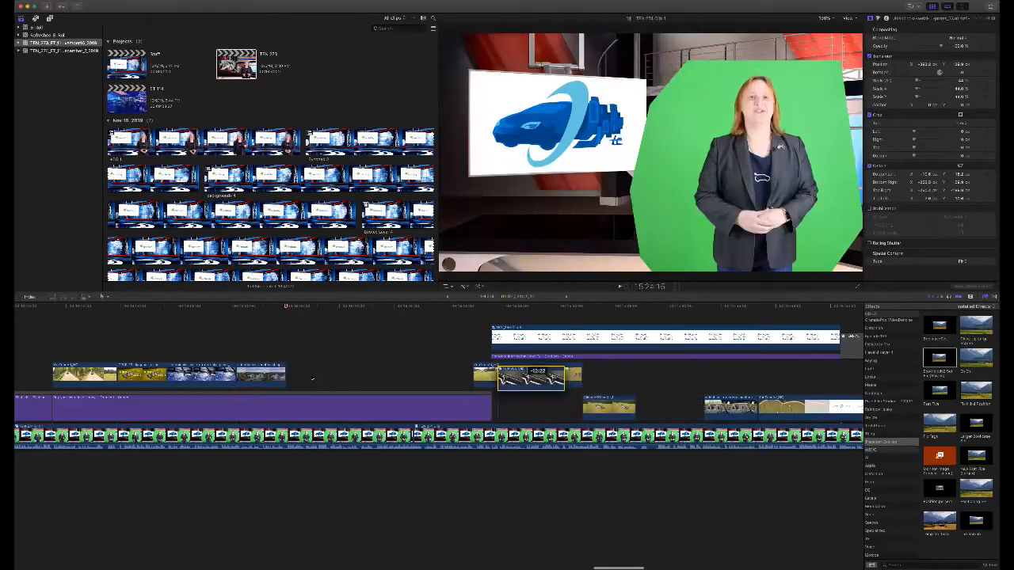
pyautogui.moveTo(531, 379); pyautogui.dragTo(319, 374)
pyautogui.press('space')
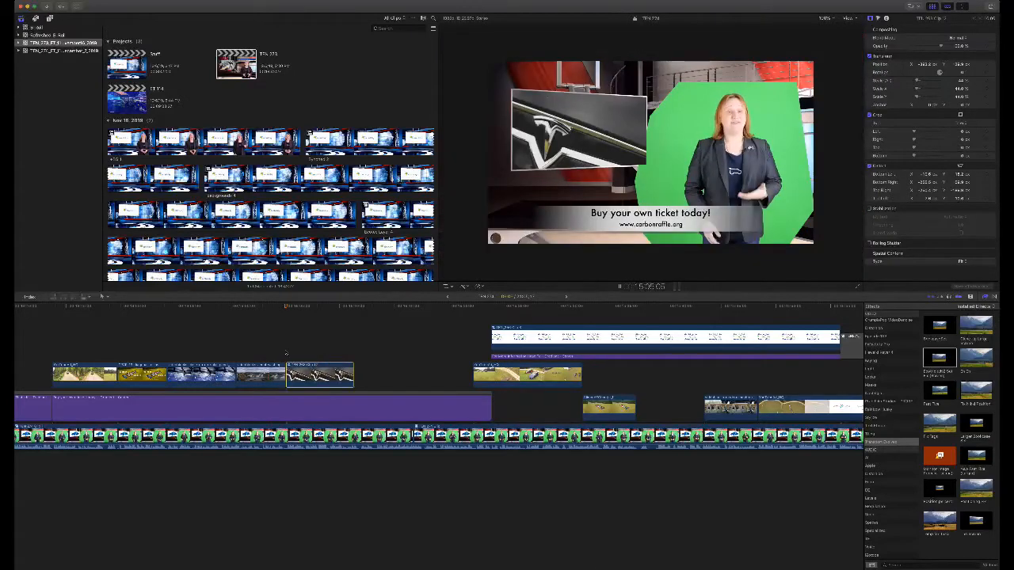
# - Place the aerial clip of cars on a field directly after the river city clip and lengthen its end
pyautogui.hscroll(1, 283, 352)
pyautogui.moveTo(443, 372); pyautogui.dragTo(284, 346)
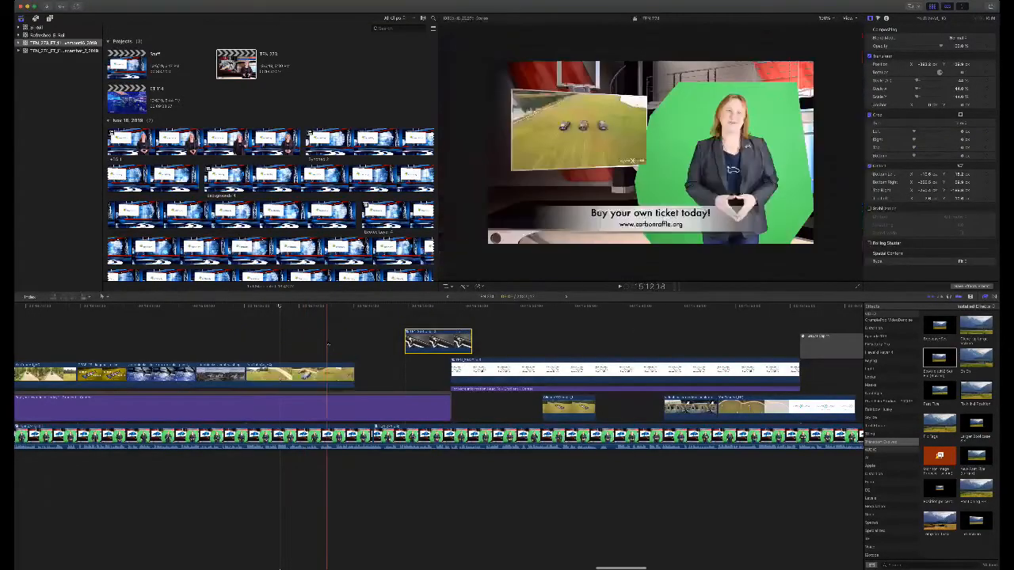
pyautogui.hscroll(2, 319, 339)
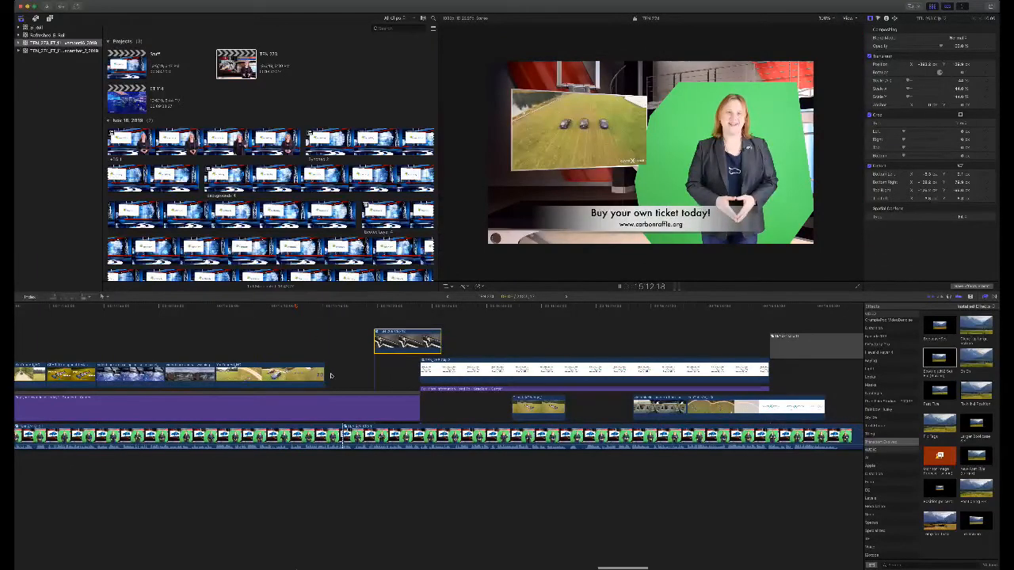
pyautogui.moveTo(325, 376); pyautogui.dragTo(343, 375)
# - Move the Tesla logo clip out of the way and lengthen the raffle title, with the next field clip following the aerial one
pyautogui.hscroll(2, 375, 362)
pyautogui.moveTo(400, 340); pyautogui.dragTo(560, 341)
pyautogui.moveTo(509, 407)
pyautogui.mouseDown()
pyautogui.moveTo(373, 373)
pyautogui.moveTo(388, 374)
pyautogui.moveTo(340, 376)
pyautogui.moveTo(490, 408)
pyautogui.mouseUp()
# - Move the electricauto.org title and its Electric Auto Association clip together further along the timeline to make room
pyautogui.hscroll(2, 355, 379)
pyautogui.click(452, 386)
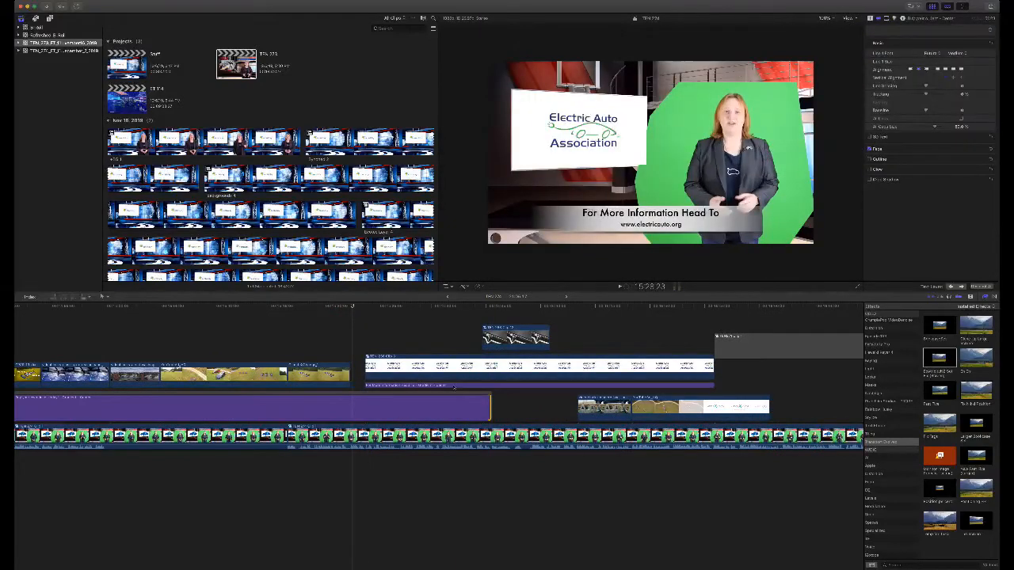
pyautogui.click(441, 370)
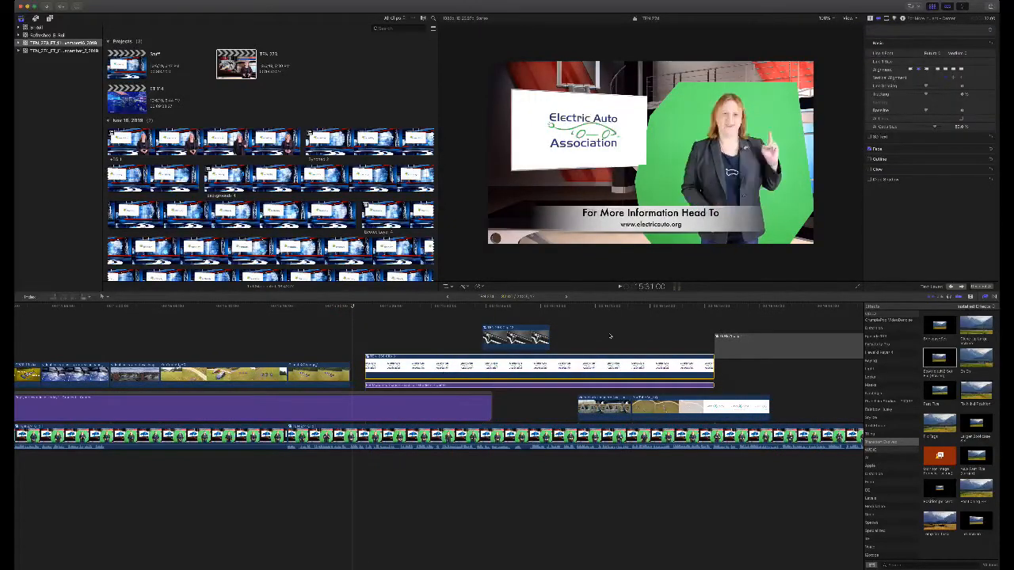
pyautogui.moveTo(692, 316); pyautogui.dragTo(697, 317)
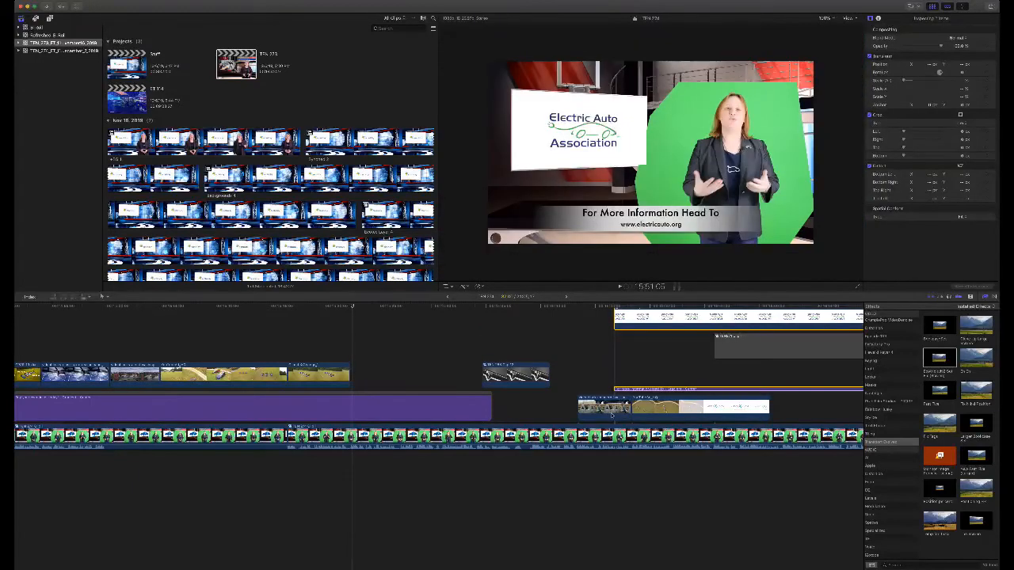
# - Place the dollar bill clip directly after the field clips and trim its end to match the presenter
pyautogui.click(600, 409)
pyautogui.moveTo(600, 409); pyautogui.dragTo(388, 384)
pyautogui.moveTo(376, 347); pyautogui.dragTo(375, 346)
pyautogui.press('space')
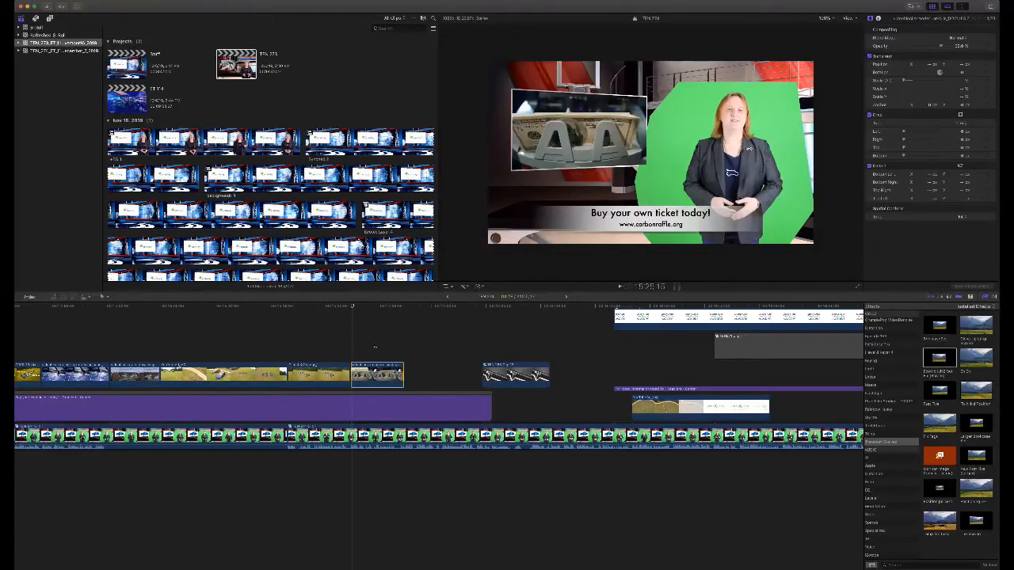
pyautogui.hscroll(3, 375, 347)
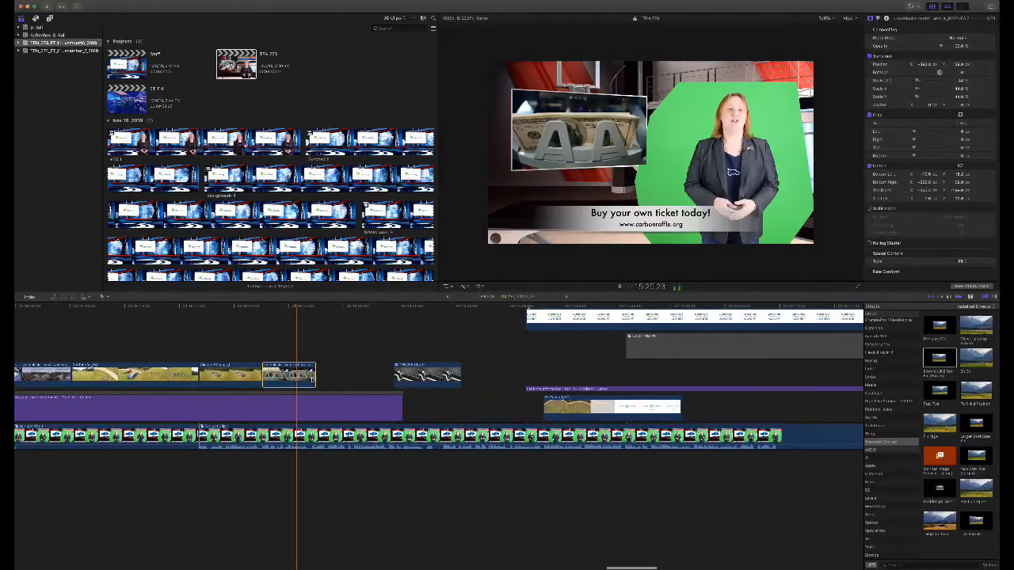
pyautogui.moveTo(314, 378); pyautogui.dragTo(307, 383)
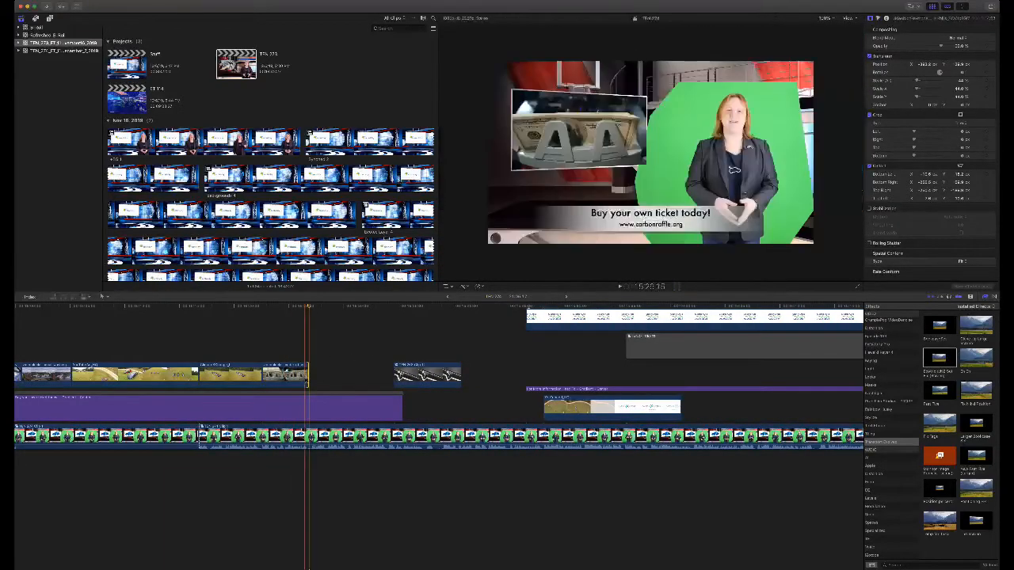
pyautogui.hscroll(-1, 307, 382)
pyautogui.press('space')
# - Lengthen the raffle title and place the Climate XChange clip directly after the dollar bill clip
pyautogui.moveTo(407, 410); pyautogui.dragTo(589, 353)
pyautogui.moveTo(592, 405); pyautogui.dragTo(359, 371)
pyautogui.hscroll(2, 394, 359)
pyautogui.hscroll(2, 395, 360)
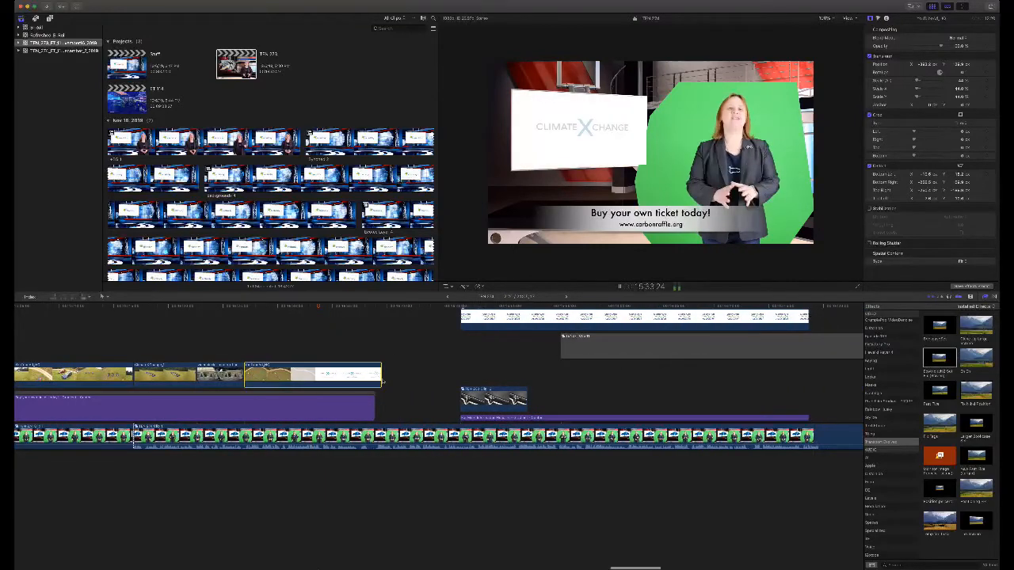
# - Trim the ends of the Climate XChange clip and the raffle title to where the presenter finishes the raffle talk
pyautogui.moveTo(381, 382); pyautogui.dragTo(374, 381)
pyautogui.hscroll(1, 374, 380)
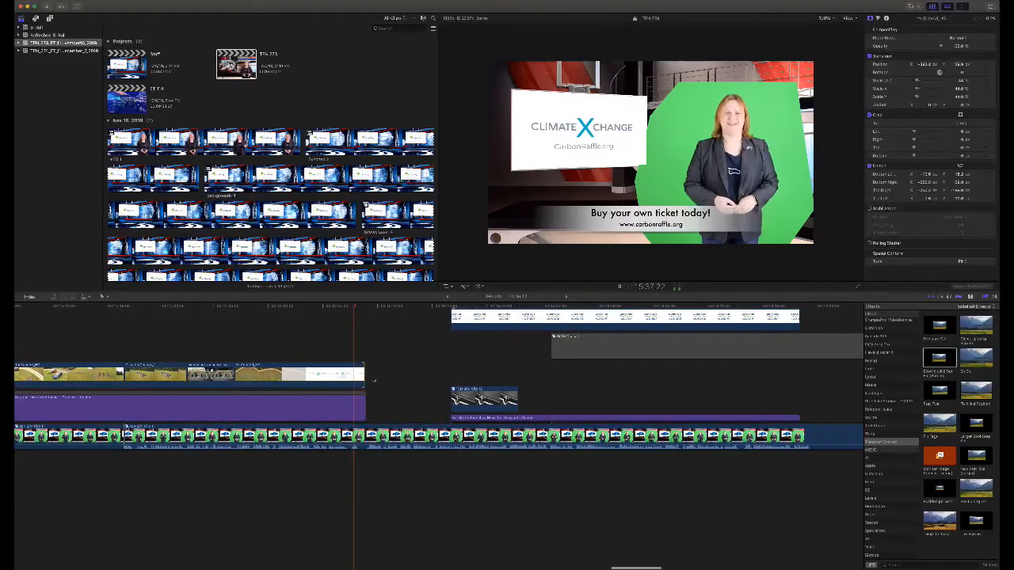
pyautogui.moveTo(361, 410); pyautogui.dragTo(363, 386)
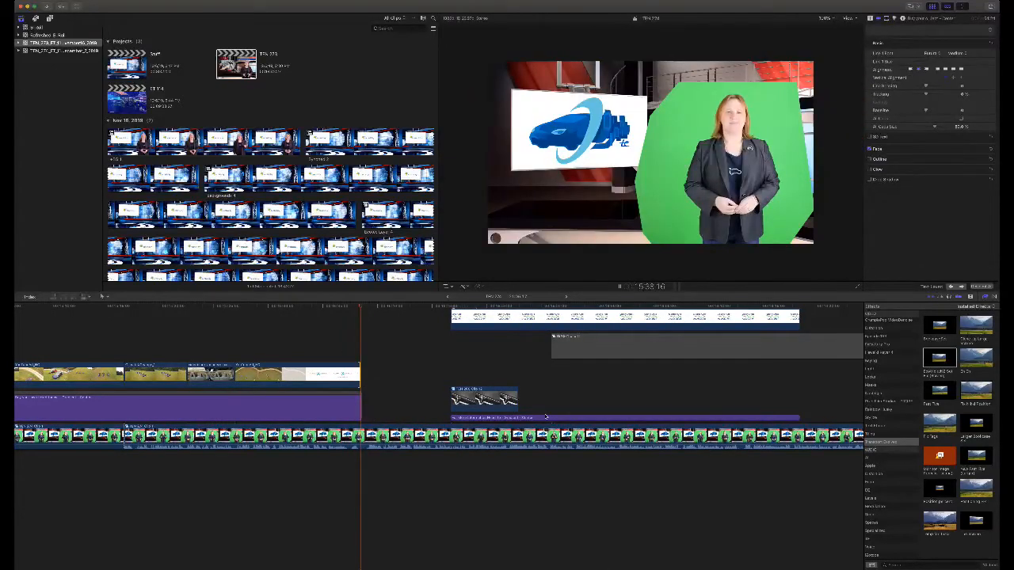
# - Play past the end of the raffle section and delete the leftover Tesla logo clip
pyautogui.press('space')
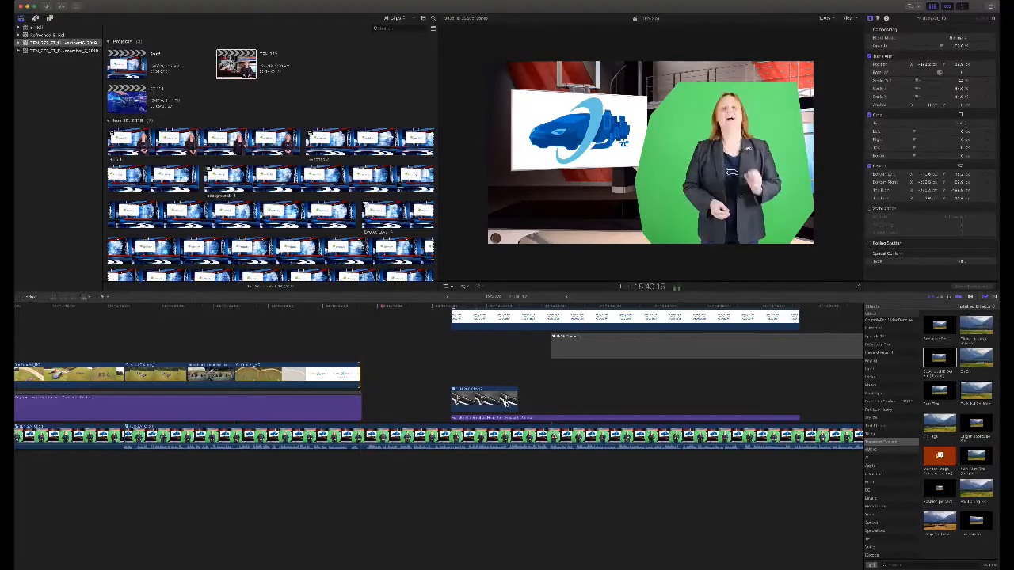
pyautogui.click(505, 402)
pyautogui.press('Delete')
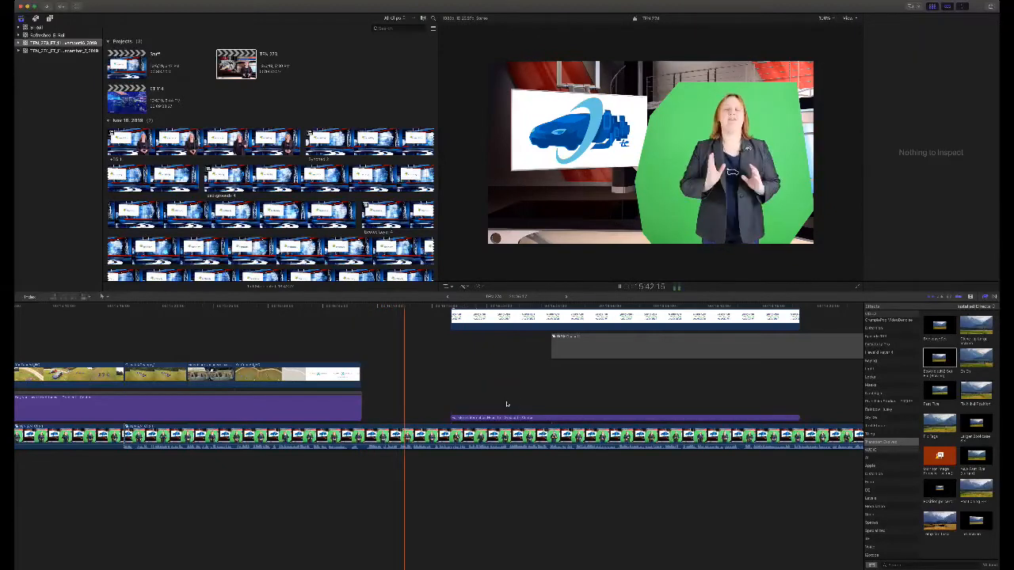
# - Move the electricauto.org title and the Electric Auto Association clip back over the end of the raffle section, aligned with each other
pyautogui.moveTo(506, 417); pyautogui.dragTo(346, 351)
pyautogui.hscroll(2, 389, 352)
pyautogui.hscroll(-2, 389, 353)
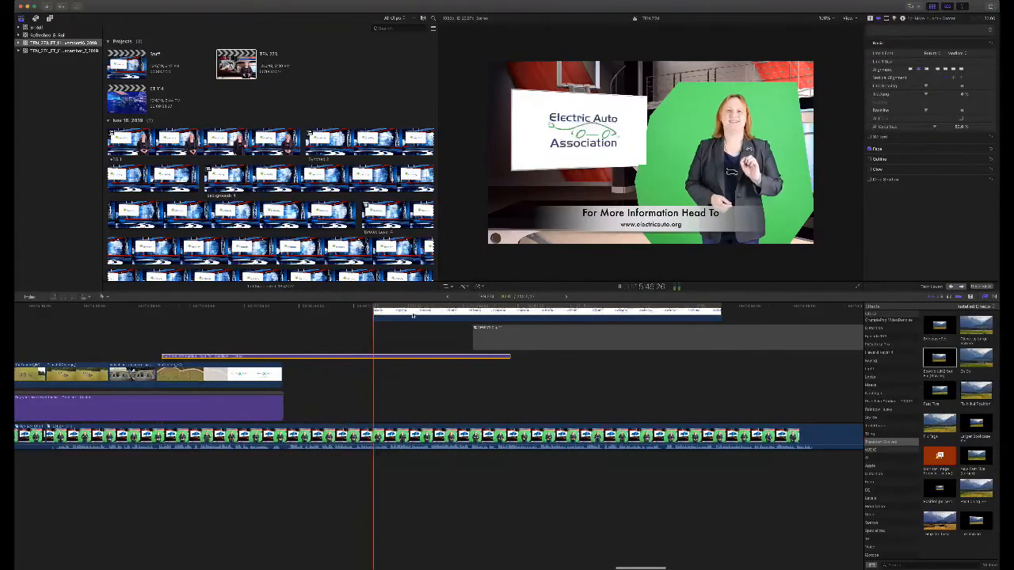
pyautogui.click(412, 316)
pyautogui.moveTo(480, 315); pyautogui.dragTo(269, 330)
pyautogui.hscroll(6, 544, 357)
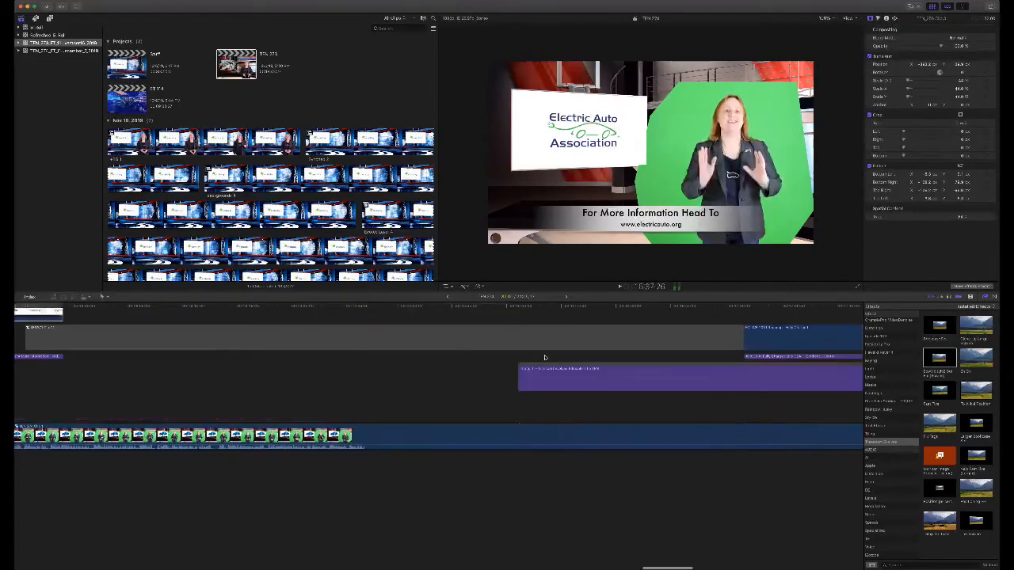
pyautogui.press('space')
# - Select the Fully Charged Live clip, its title and the That's It! title, and move all three earlier in the timeline
pyautogui.hscroll(2, 544, 357)
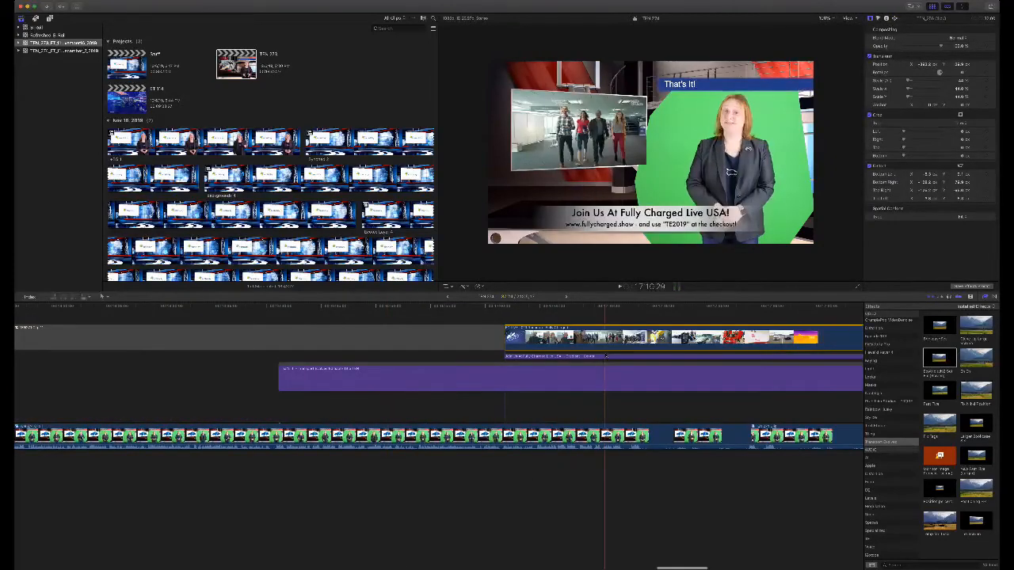
pyautogui.click(604, 345)
pyautogui.click(607, 357)
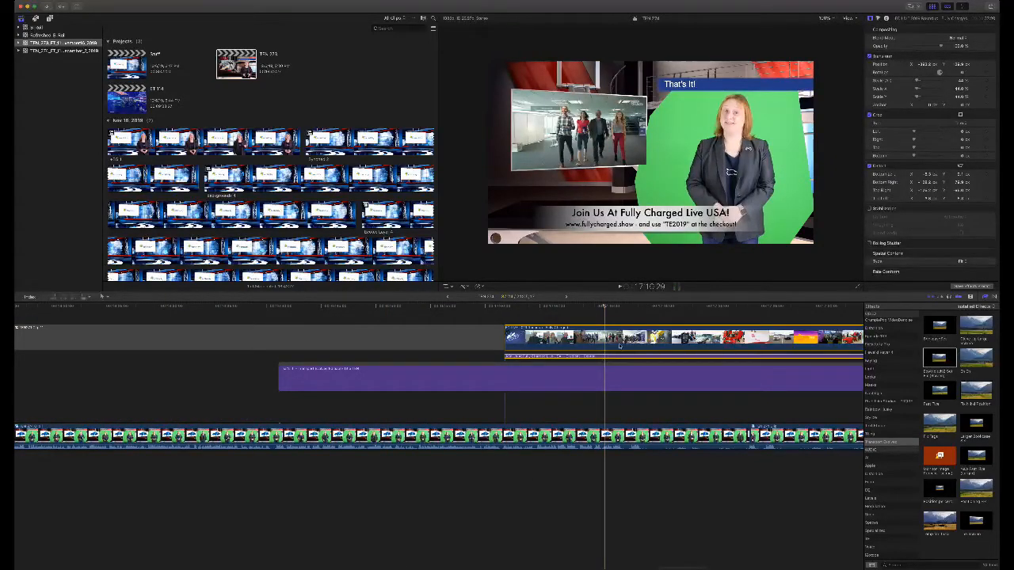
pyautogui.click(544, 379)
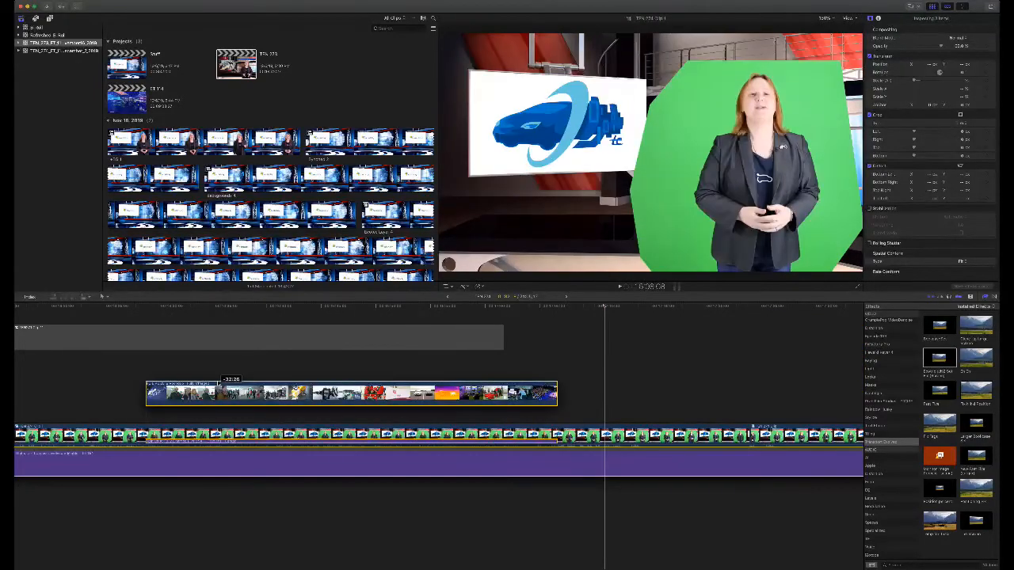
pyautogui.moveTo(226, 368); pyautogui.dragTo(250, 351)
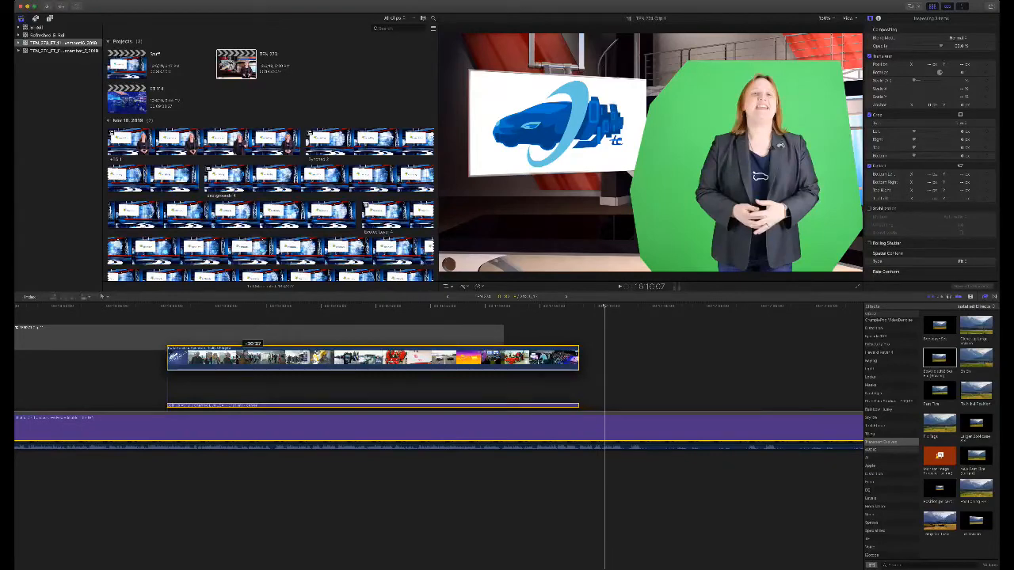
pyautogui.moveTo(250, 351); pyautogui.dragTo(250, 351)
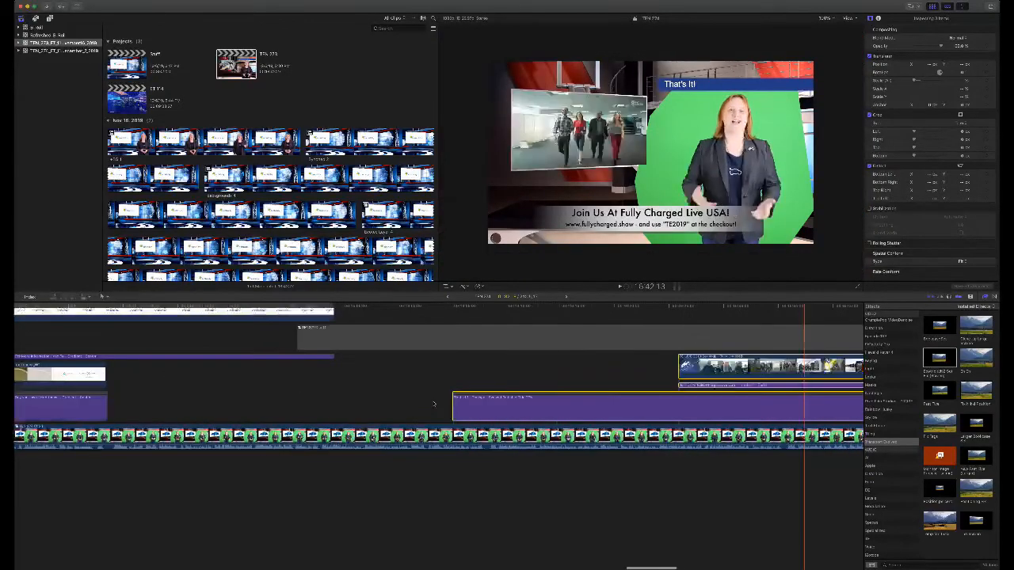
# - Trim the start of the That's It! title to the Fully Charged Live clip and move it directly after the raffle title
pyautogui.moveTo(453, 405); pyautogui.dragTo(680, 408)
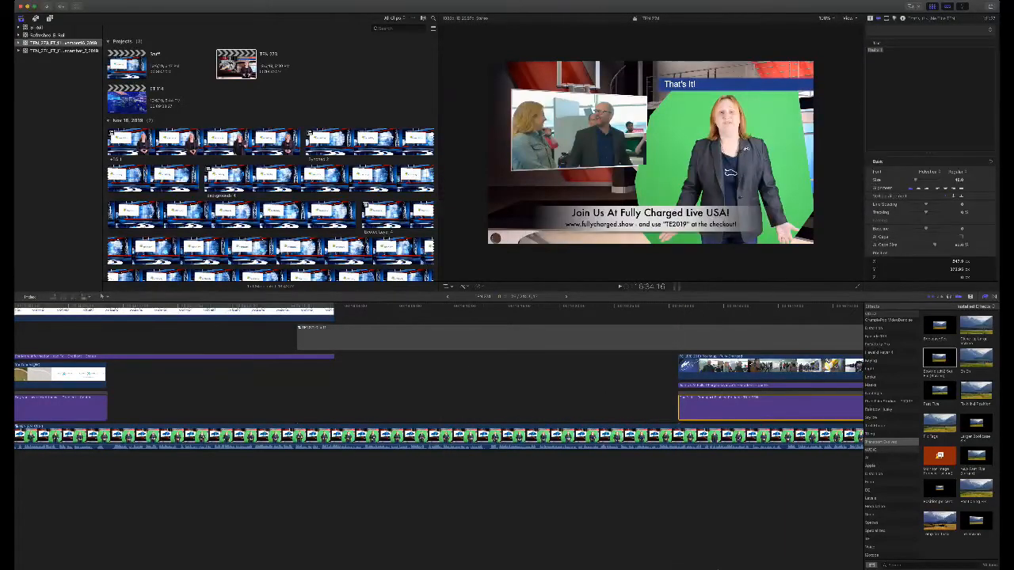
pyautogui.click(747, 373)
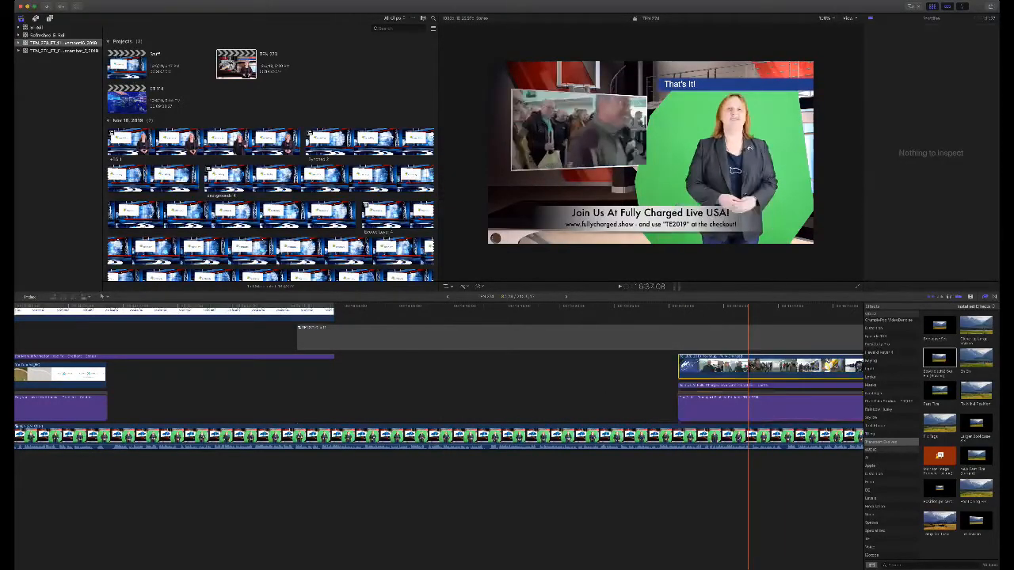
pyautogui.click(745, 398)
pyautogui.moveTo(745, 398); pyautogui.dragTo(571, 400)
pyautogui.moveTo(241, 402); pyautogui.dragTo(171, 400)
# - Align the Fully Charged Live clip and title with the start of That's It! and trim the electricauto.org title's end to meet them
pyautogui.click(736, 386)
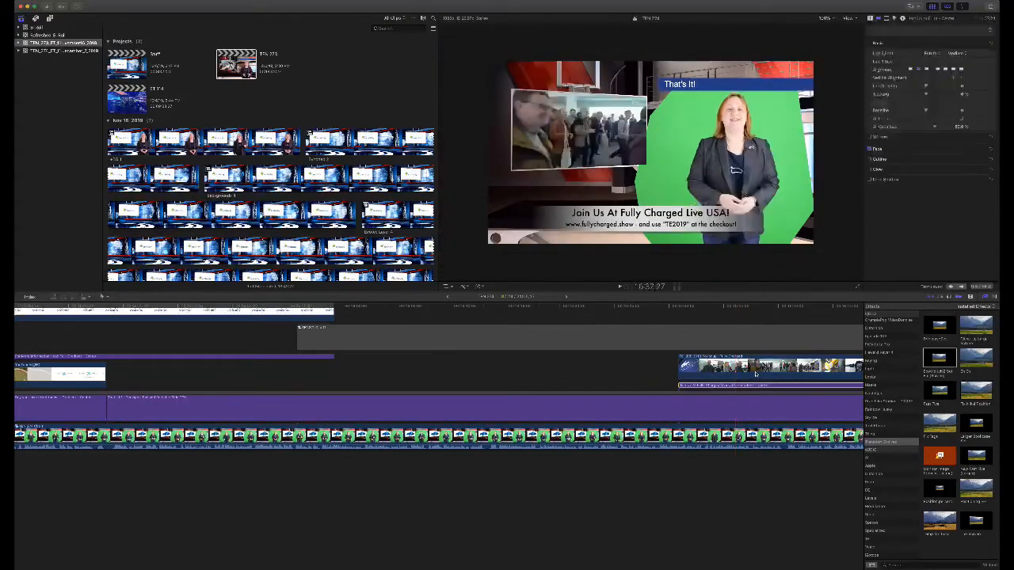
pyautogui.keyDown('super'); pyautogui.click(757, 367); pyautogui.keyUp('super')
pyautogui.moveTo(560, 375); pyautogui.dragTo(182, 372)
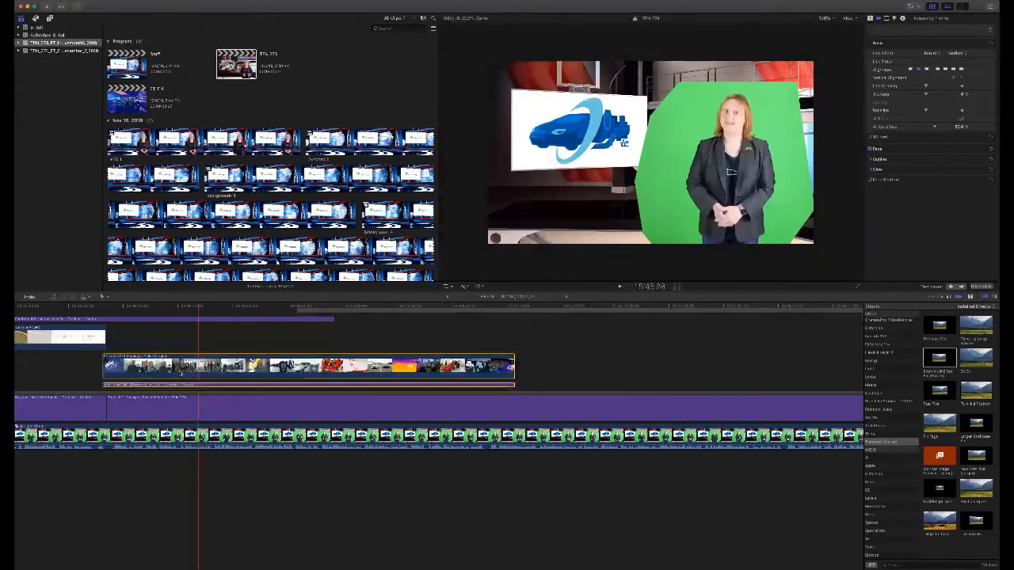
pyautogui.moveTo(204, 366); pyautogui.dragTo(206, 366)
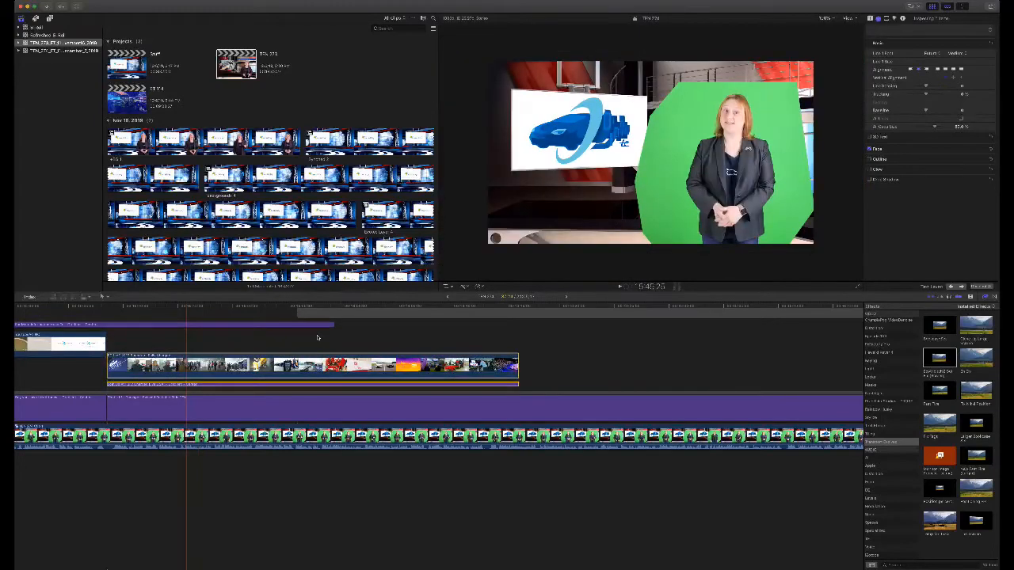
pyautogui.moveTo(334, 347); pyautogui.dragTo(105, 349)
pyautogui.hscroll(-10, 343, 420)
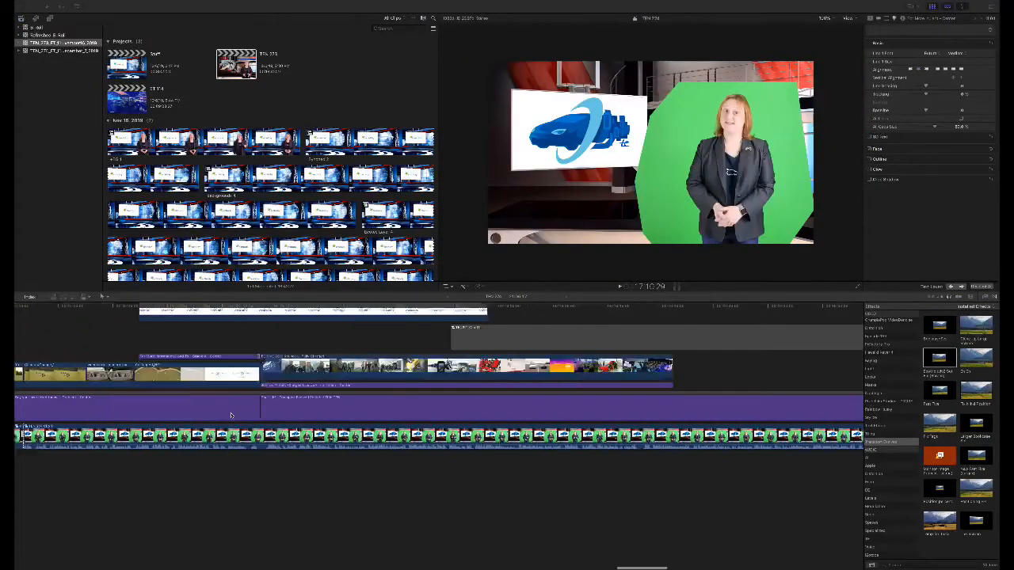
# - Extend the end of the short That's It! title beneath the raffle section until it meets the next That's It! title
pyautogui.hscroll(-8, 227, 422)
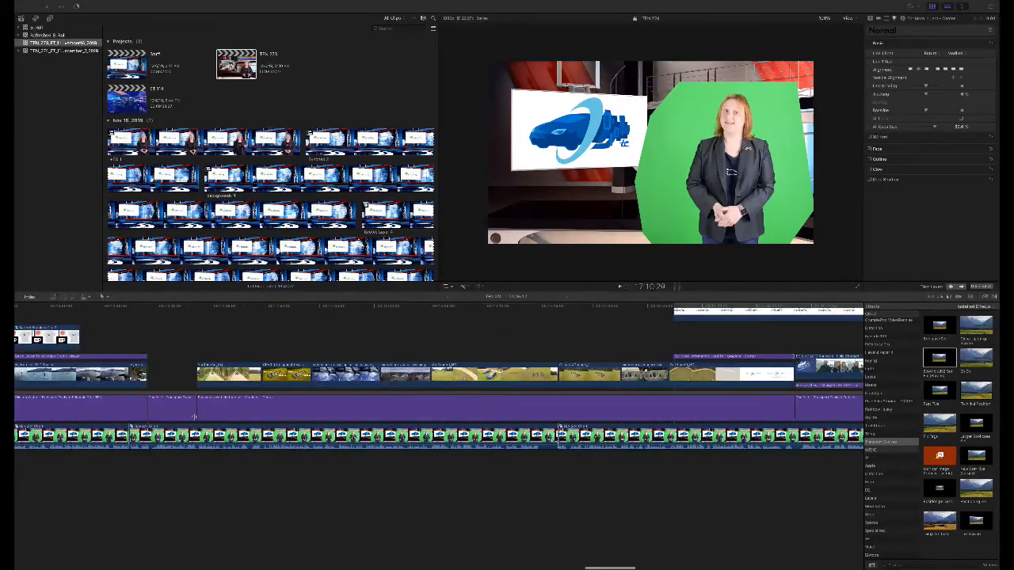
pyautogui.moveTo(195, 413); pyautogui.dragTo(792, 417)
pyautogui.hscroll(10, 392, 474)
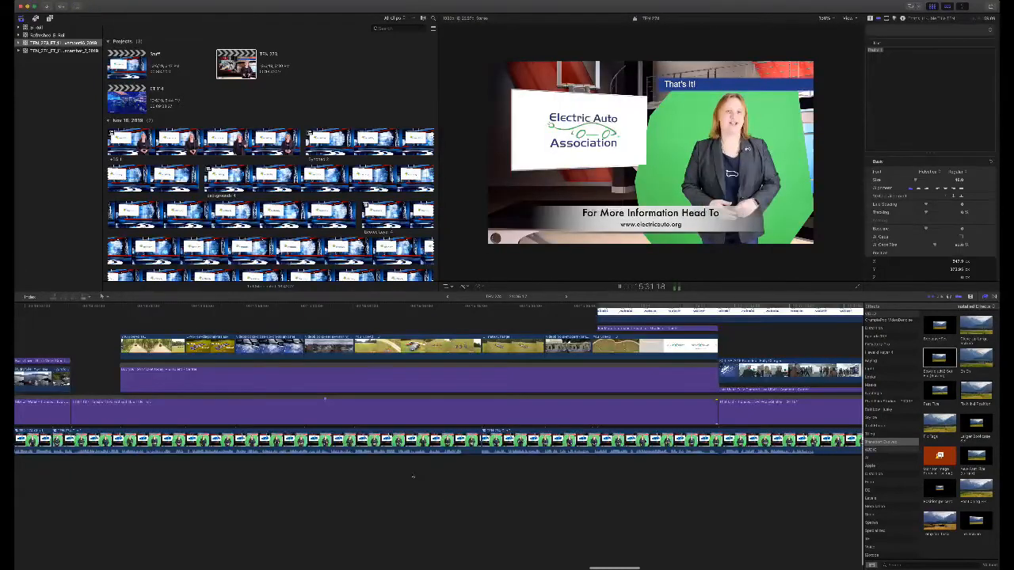
# - Select the Electric Auto Association clip and the electricauto.org title and move both to the end of the Fully Charged Live clip
pyautogui.hscroll(10, 392, 475)
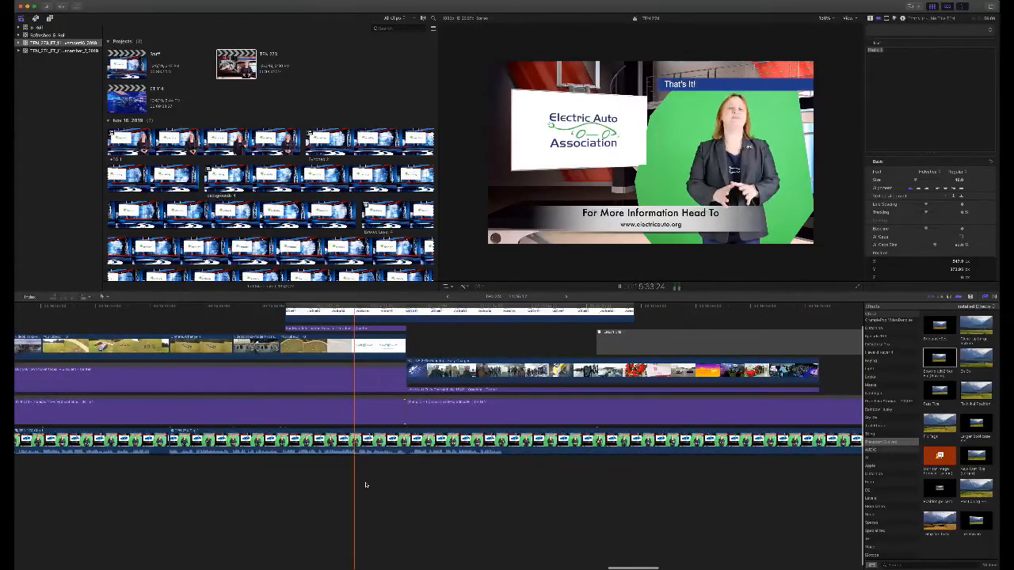
pyautogui.scroll(3, 390, 428)
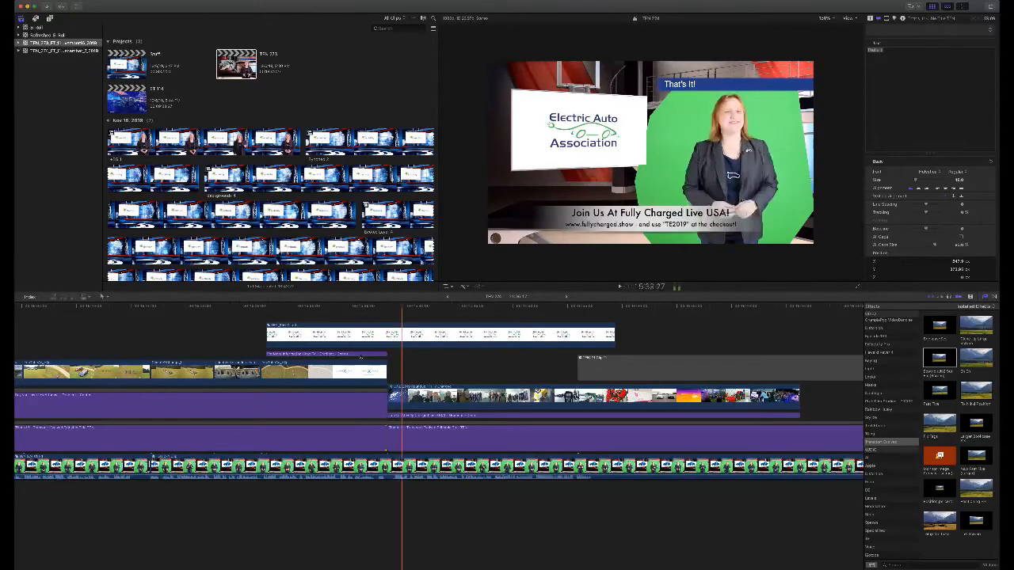
pyautogui.press('space')
pyautogui.click(360, 354)
pyautogui.moveTo(561, 333); pyautogui.dragTo(885, 344)
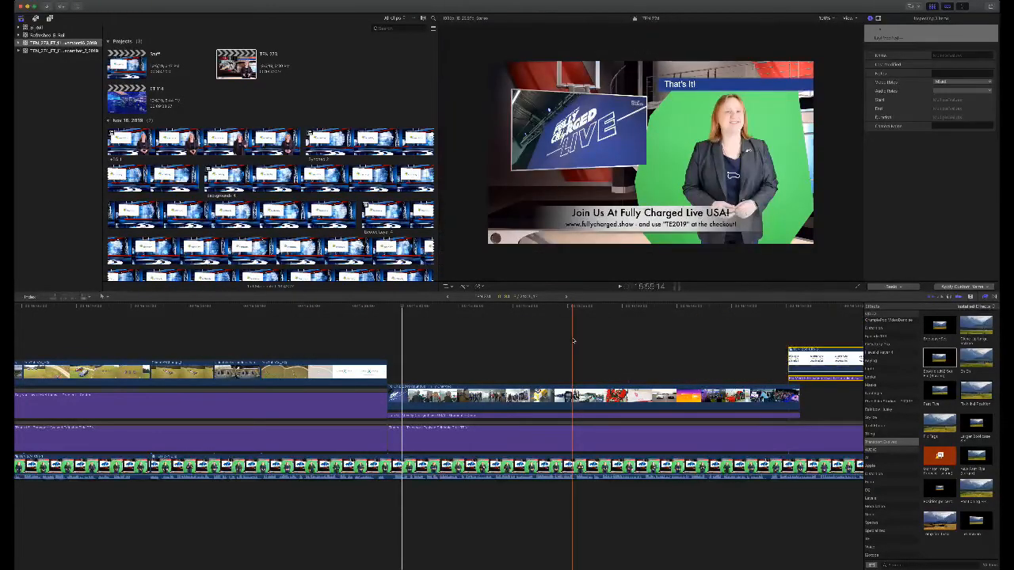
# - Trim the ends of the Fully Charged Live clip and its title to where the presenter starts on the Electric Auto Association
pyautogui.press('space')
pyautogui.hscroll(3, 563, 341)
pyautogui.hscroll(3, 552, 348)
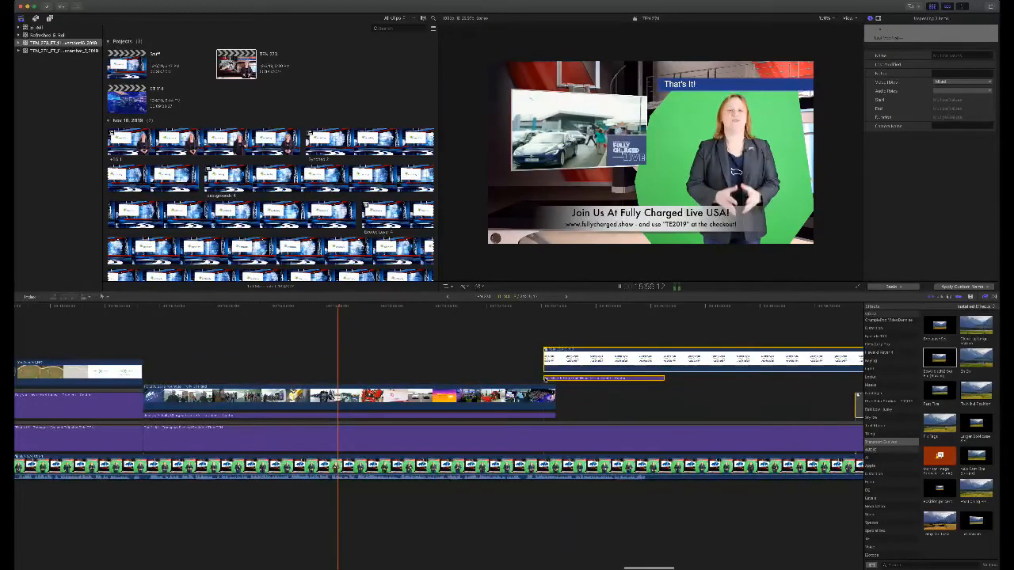
pyautogui.hscroll(3, 490, 349)
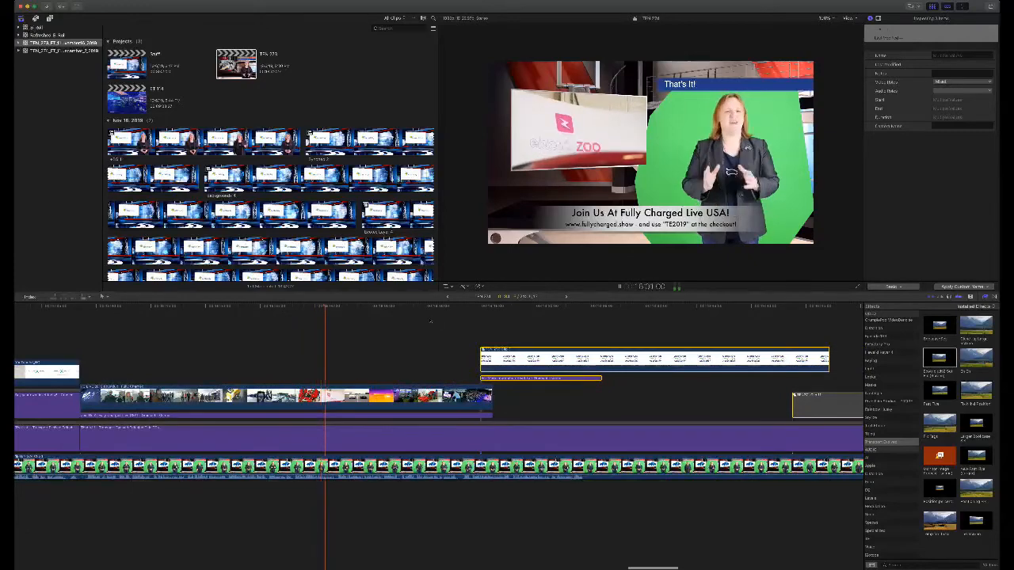
pyautogui.hscroll(1, 431, 323)
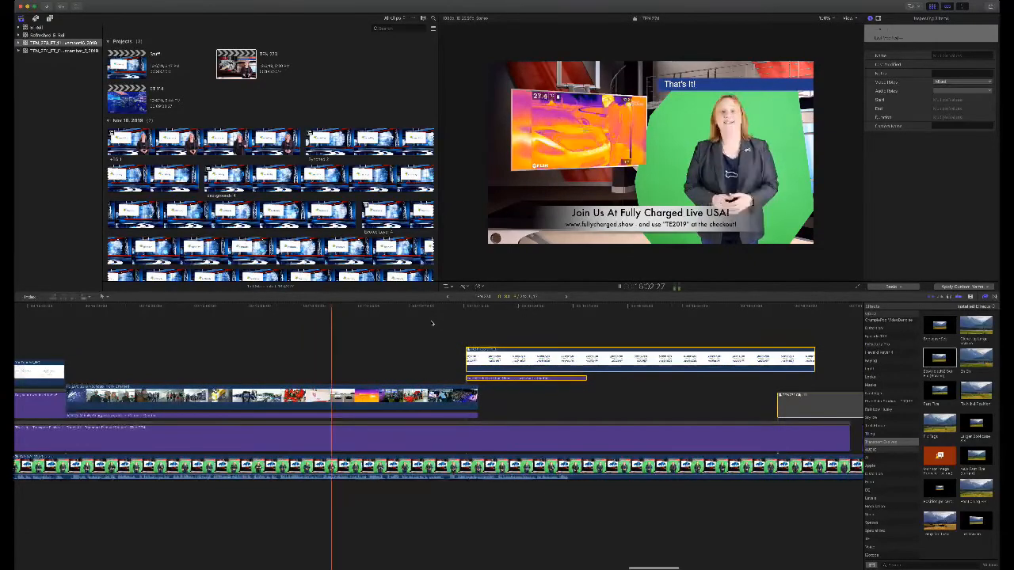
pyautogui.moveTo(476, 416); pyautogui.dragTo(447, 400)
# - Move the electricauto.org title and the Electric Auto Association clip directly against the end of the Fully Charged Live clip and title
pyautogui.click(502, 416)
pyautogui.moveTo(502, 416); pyautogui.dragTo(485, 416)
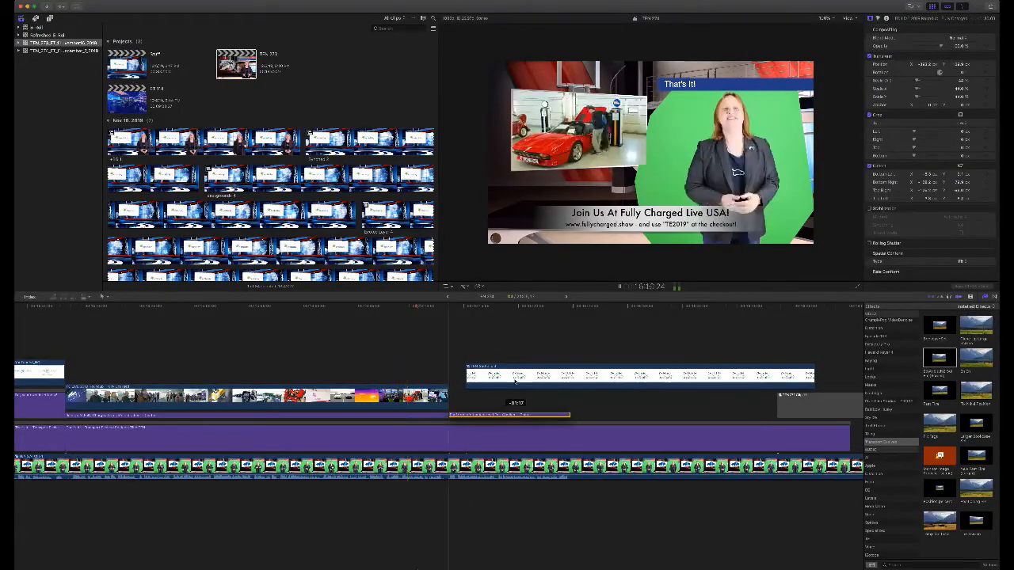
pyautogui.click(498, 378)
pyautogui.moveTo(497, 379); pyautogui.dragTo(481, 378)
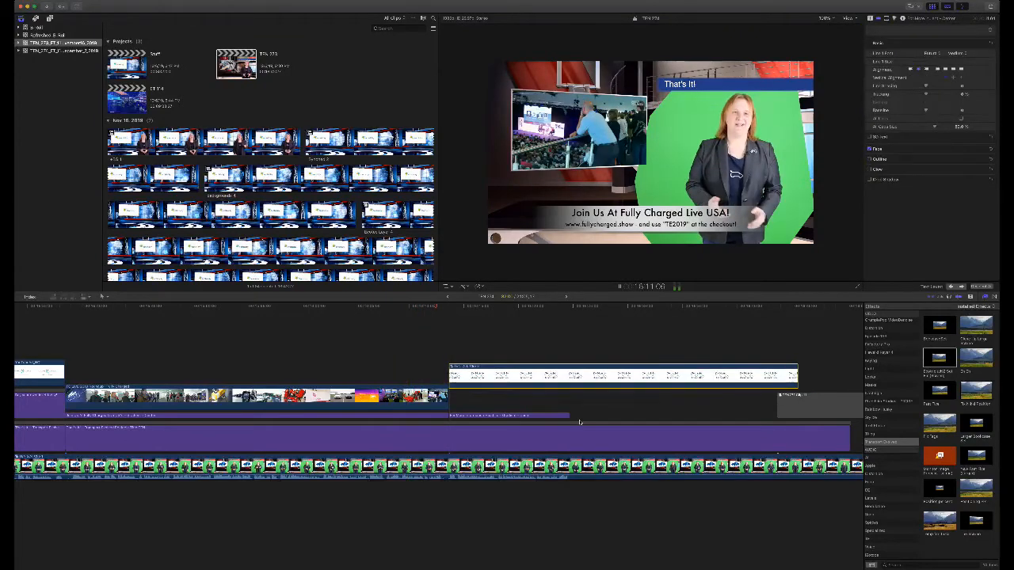
# - Extend the electricauto.org title towards the end of the Electric Auto Association clip and delete the gray placeholder clip after it
pyautogui.moveTo(651, 415); pyautogui.dragTo(740, 415)
pyautogui.click(802, 400)
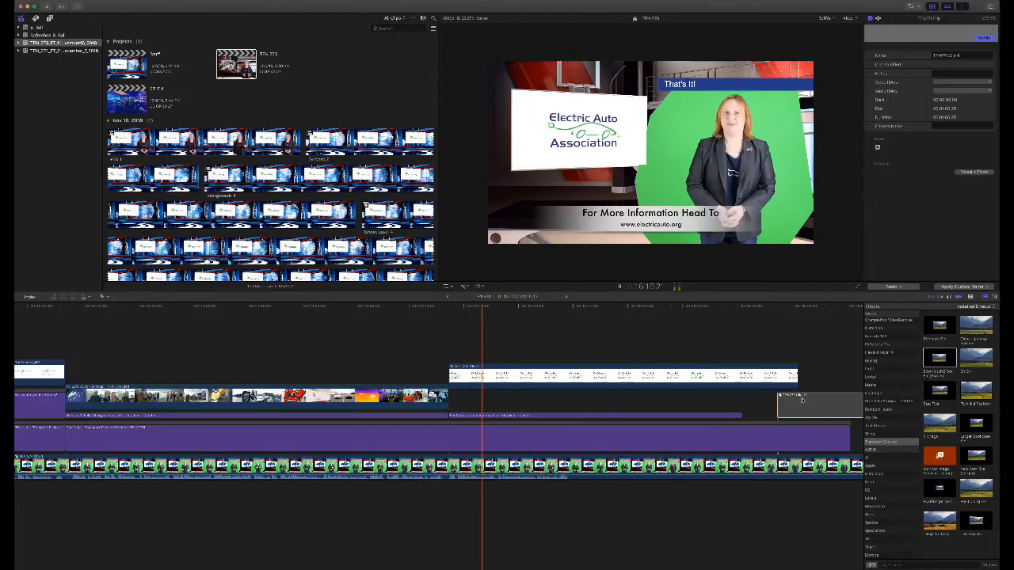
pyautogui.press('Delete')
# - Play the Electric Auto Association section and trim its clip and title to end where the presenter finishes the topic
pyautogui.hscroll(3, 563, 396)
pyautogui.hscroll(1, 439, 344)
pyautogui.press('space')
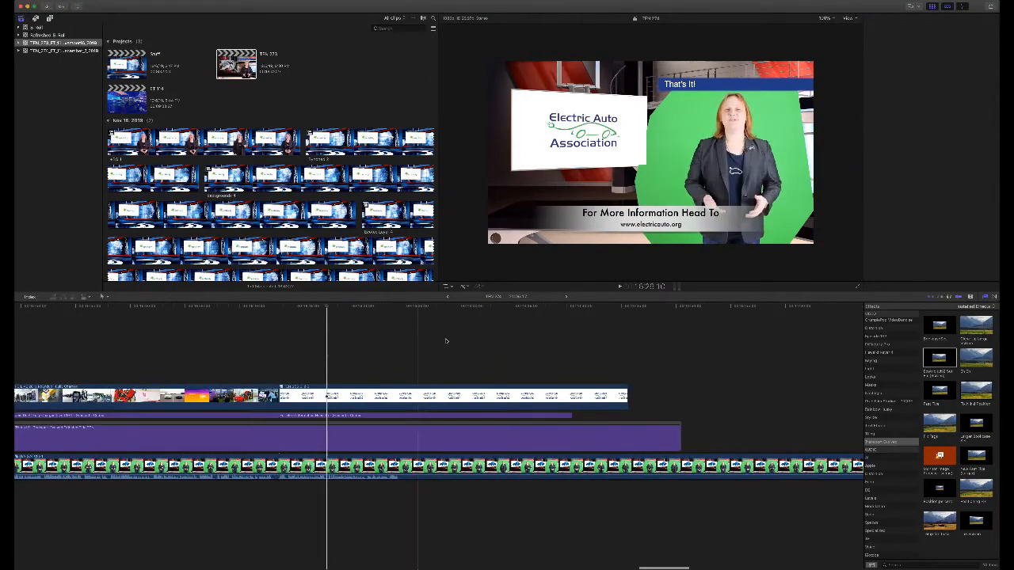
pyautogui.hscroll(1, 446, 341)
pyautogui.press('space')
pyautogui.press('super+minus')
pyautogui.press('super+minus')
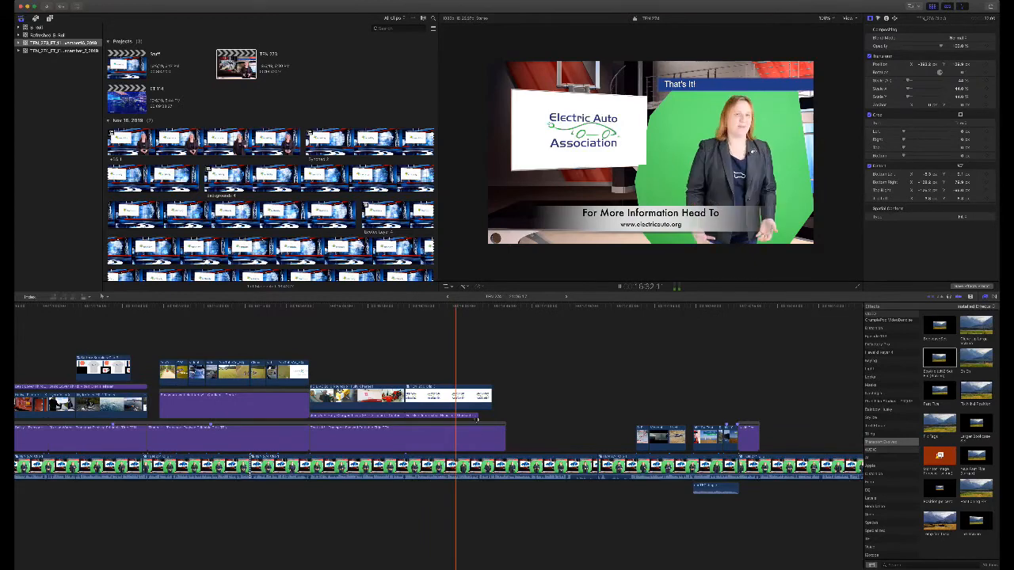
pyautogui.moveTo(477, 415); pyautogui.dragTo(484, 415)
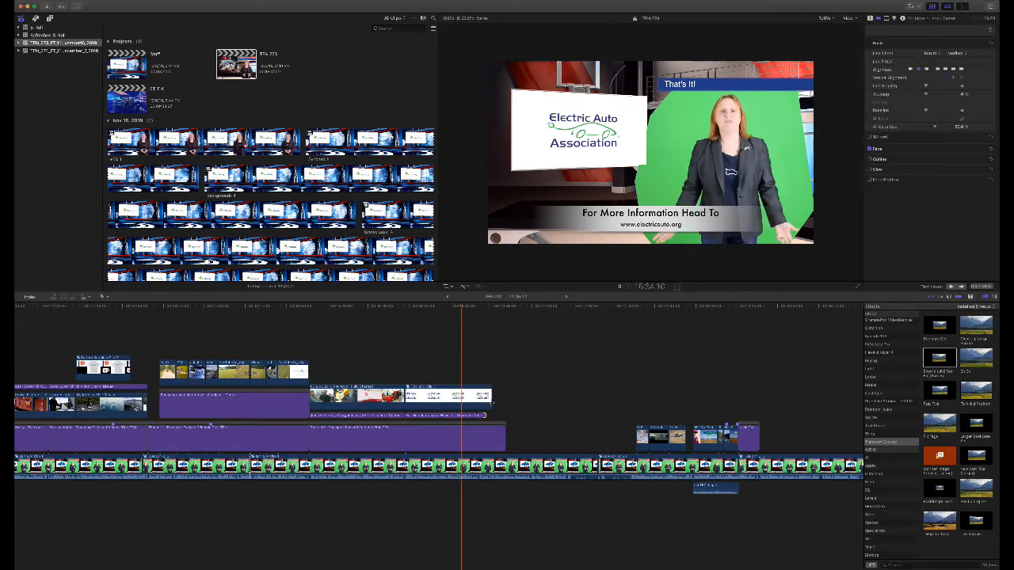
pyautogui.press('super+equal')
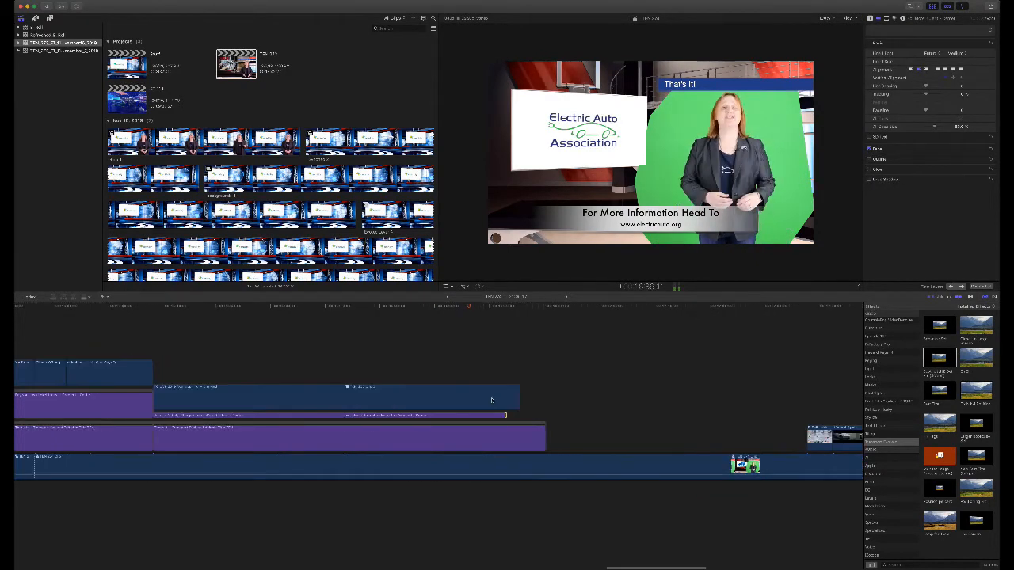
pyautogui.press('super+minus')
pyautogui.hscroll(3, 484, 415)
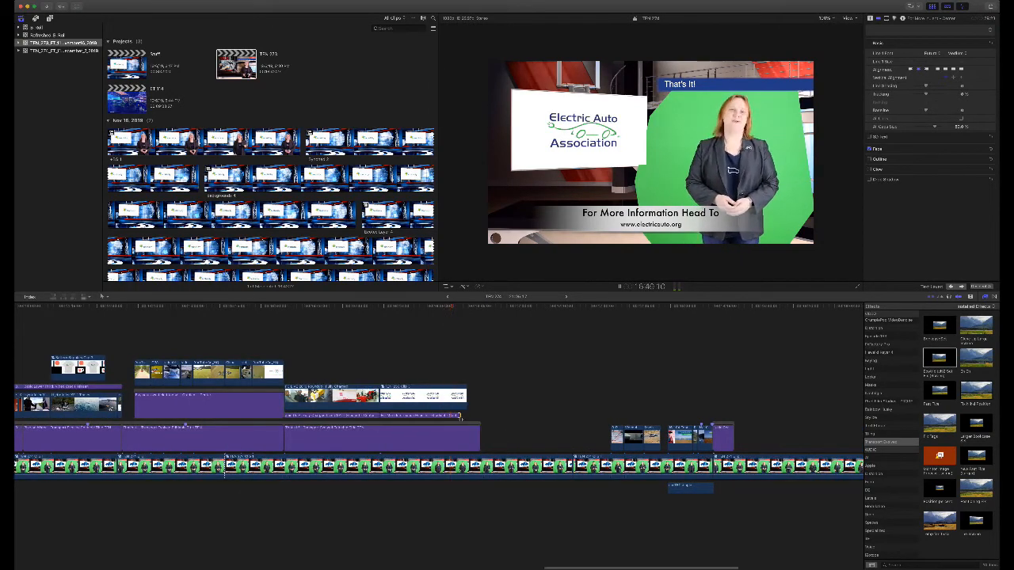
pyautogui.moveTo(460, 416); pyautogui.dragTo(452, 408)
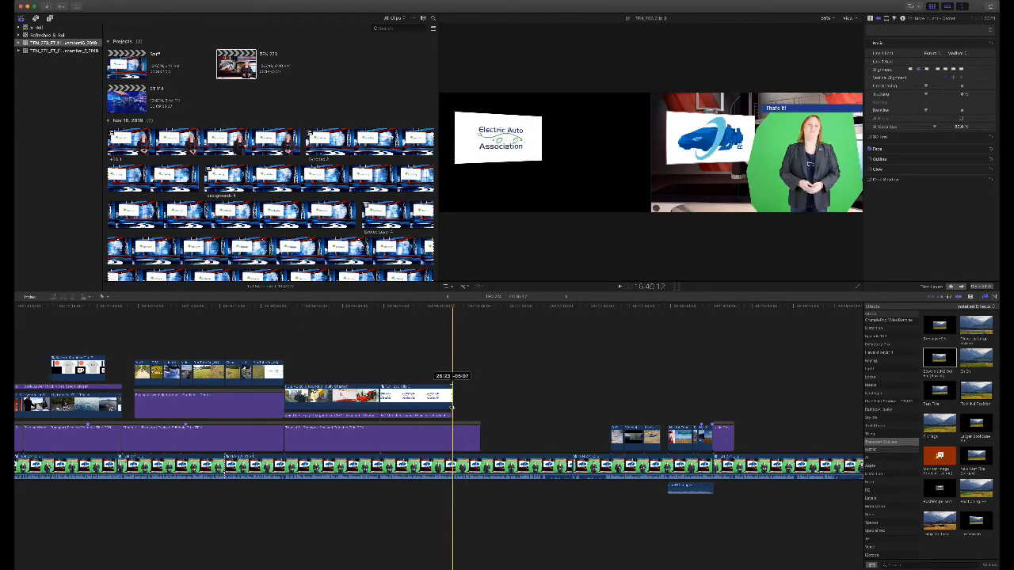
# - Extend the That's It! title by about 22 seconds and delete the leftover presenter clips at the end with their attached items
pyautogui.moveTo(480, 443); pyautogui.dragTo(542, 444)
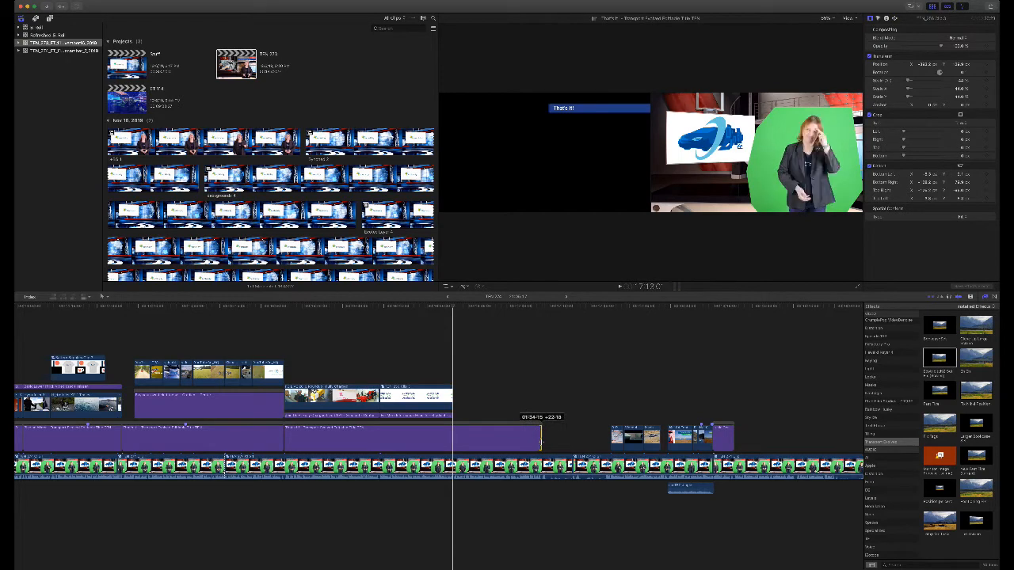
pyautogui.moveTo(563, 410); pyautogui.dragTo(564, 410)
pyautogui.click(596, 465)
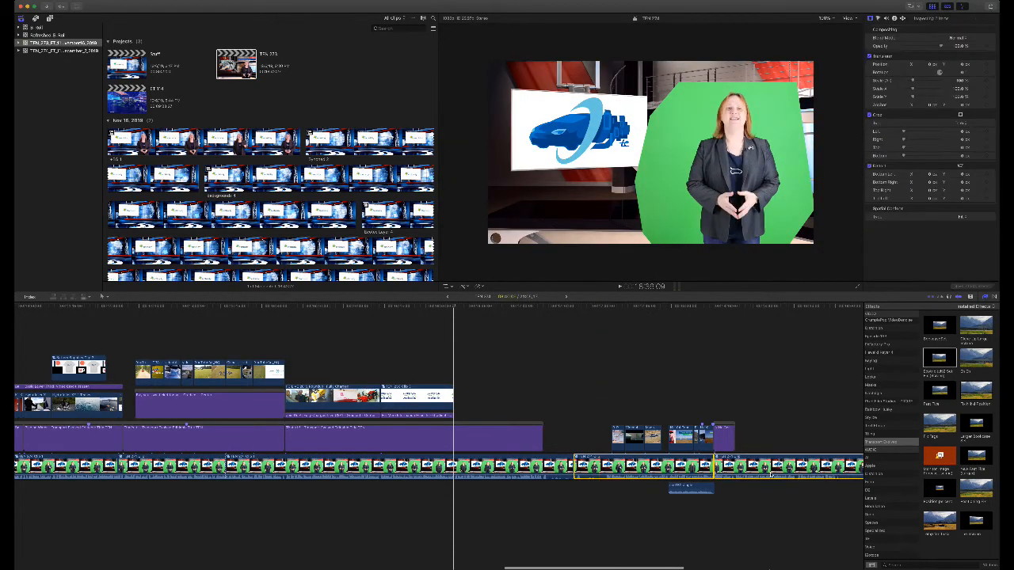
pyautogui.press('Delete')
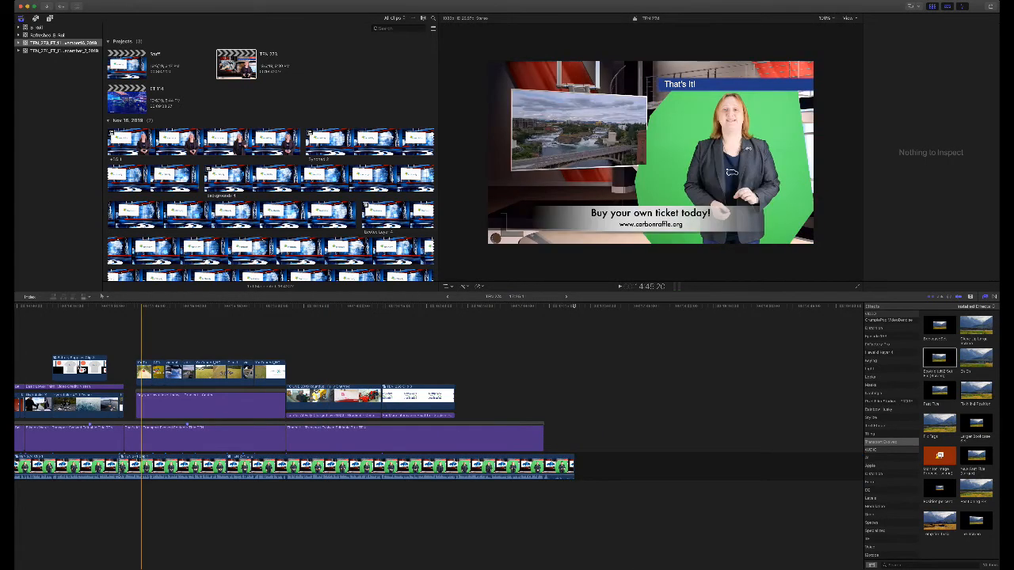
# - Move the merchandise graphics clip from the earlier section to after the Electric Auto Association clip, starting where the presenter mentions it
pyautogui.click(79, 367)
pyautogui.moveTo(79, 367); pyautogui.dragTo(462, 399)
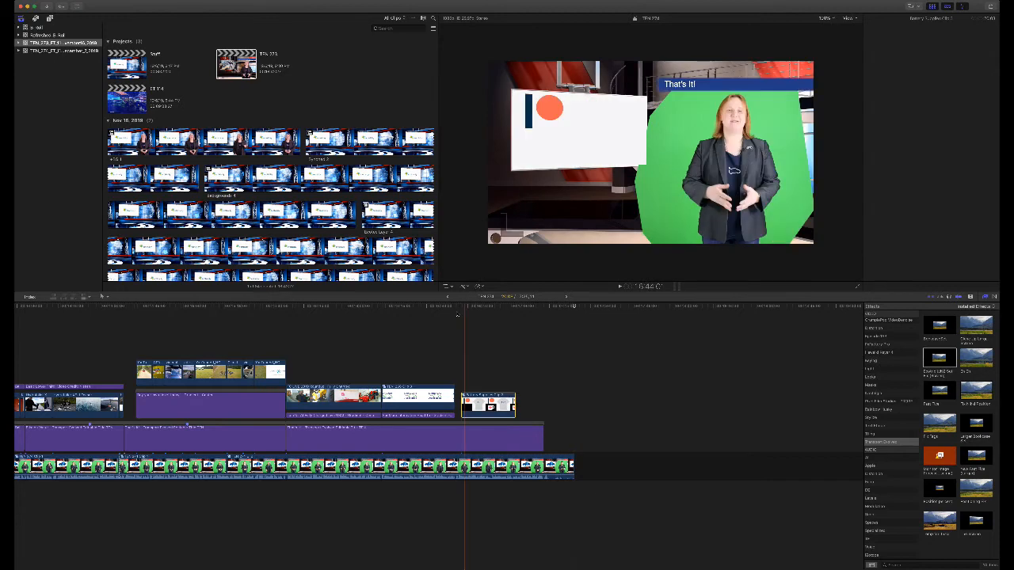
pyautogui.click(455, 314)
pyautogui.press('space')
pyautogui.press('super+4')
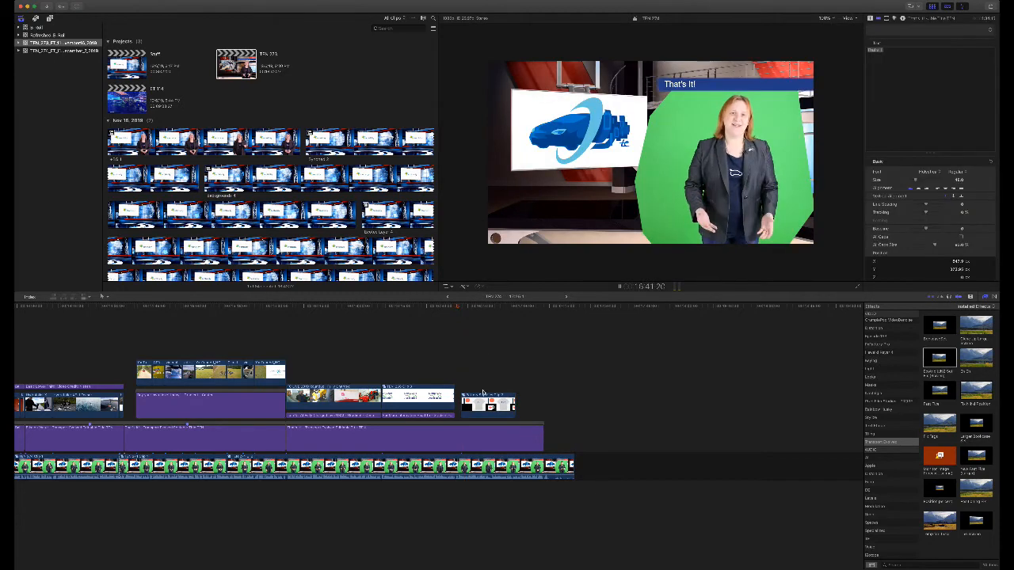
pyautogui.moveTo(487, 407); pyautogui.dragTo(498, 406)
pyautogui.click(464, 366)
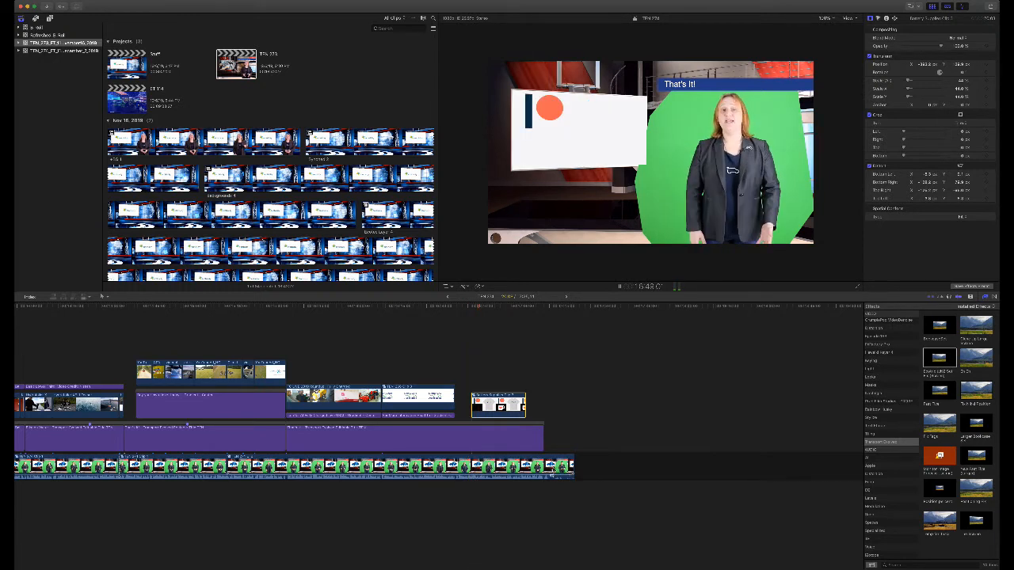
# - Trim the end of the last presenter clip back to just past the end of the That's It! title
pyautogui.moveTo(572, 467); pyautogui.dragTo(548, 473)
pyautogui.press('super+equal')
pyautogui.press('super+equal')
# - Open the merchandise compound clip, move the heart mug graphic slightly earlier, and return to the TEN 274 timeline
pyautogui.hscroll(3, 556, 471)
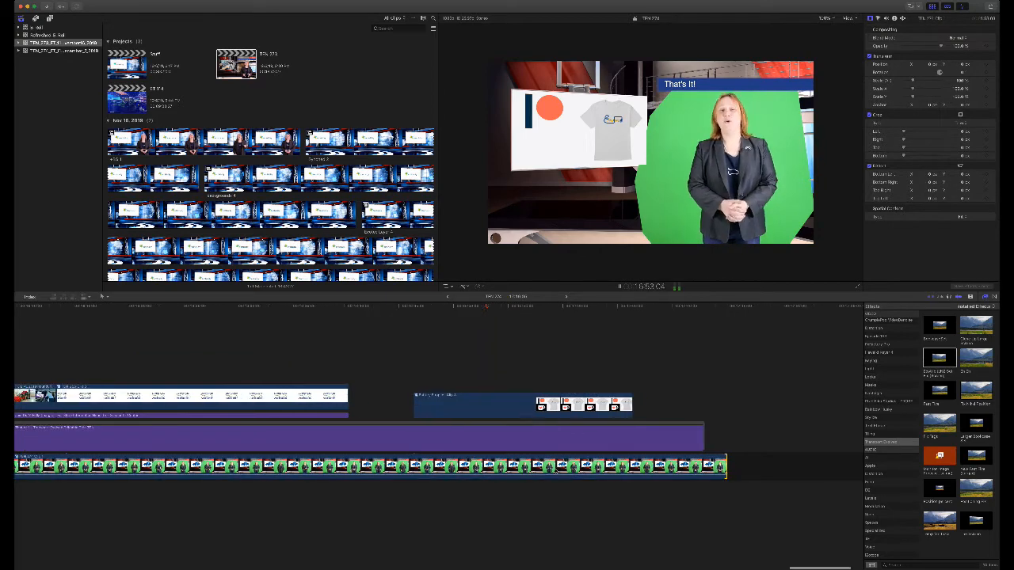
pyautogui.hscroll(1, 556, 471)
pyautogui.press('space')
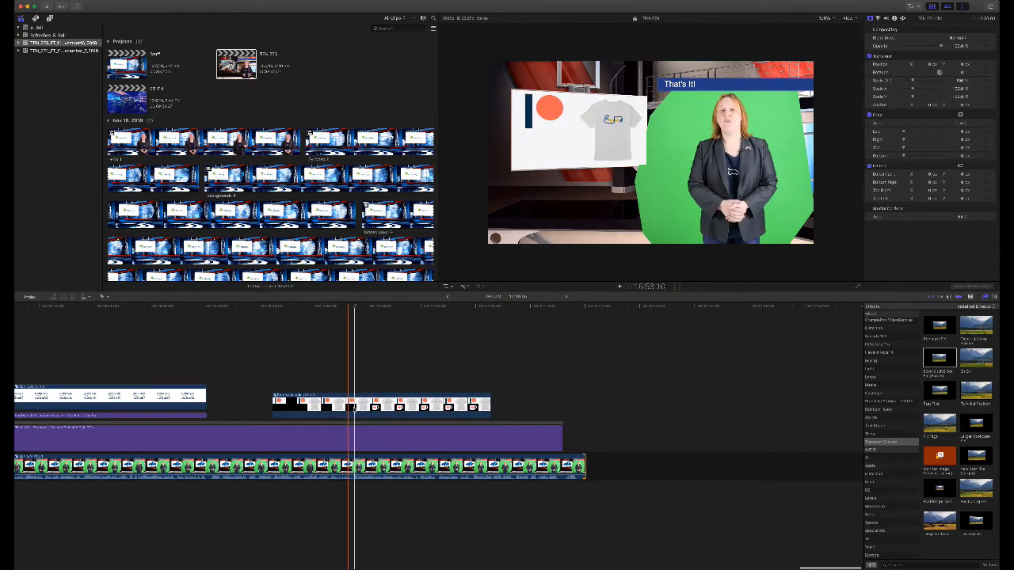
pyautogui.click(354, 407)
pyautogui.doubleClick(354, 408)
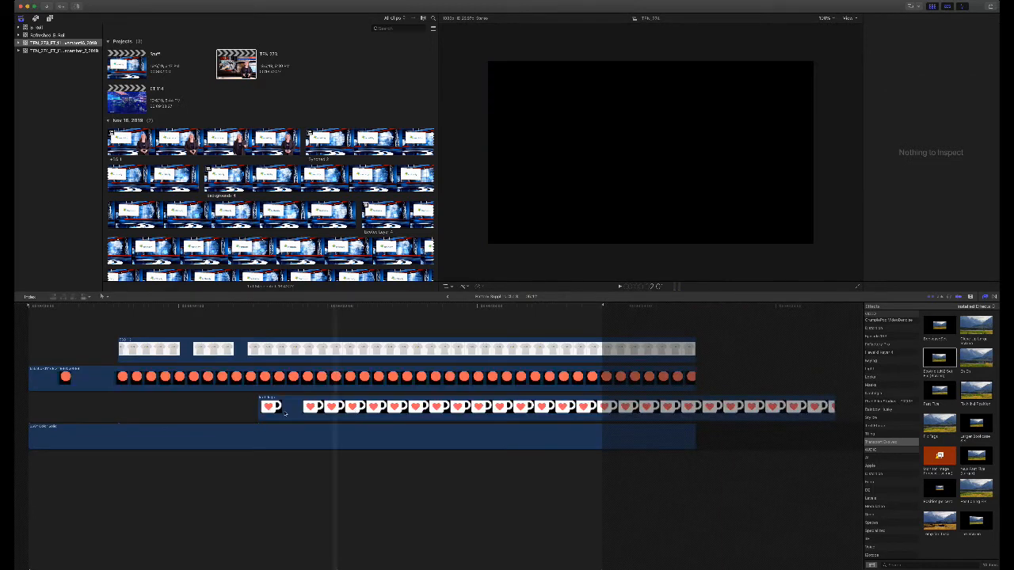
pyautogui.moveTo(304, 412); pyautogui.dragTo(273, 412)
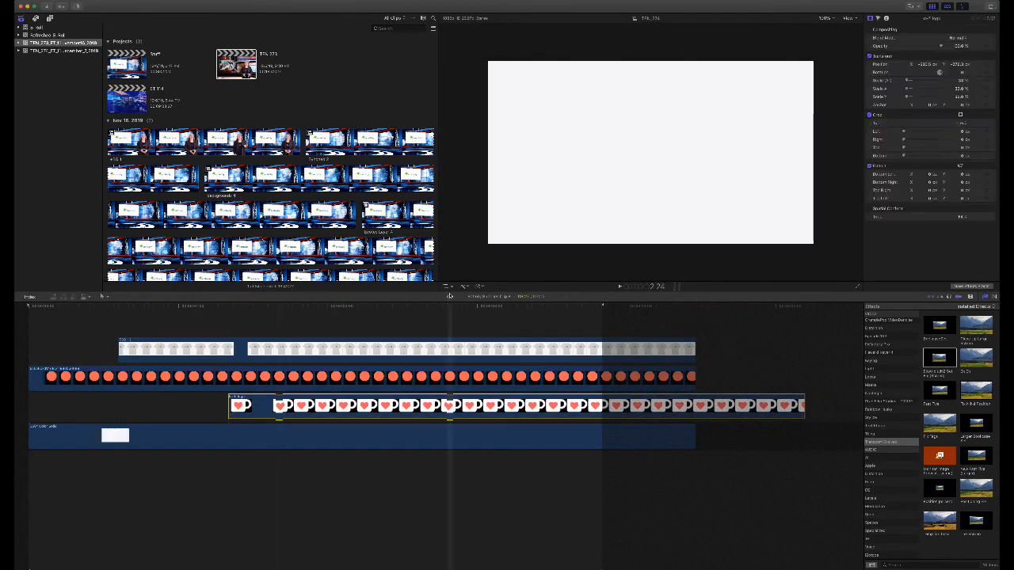
pyautogui.click(449, 296)
pyautogui.press('space')
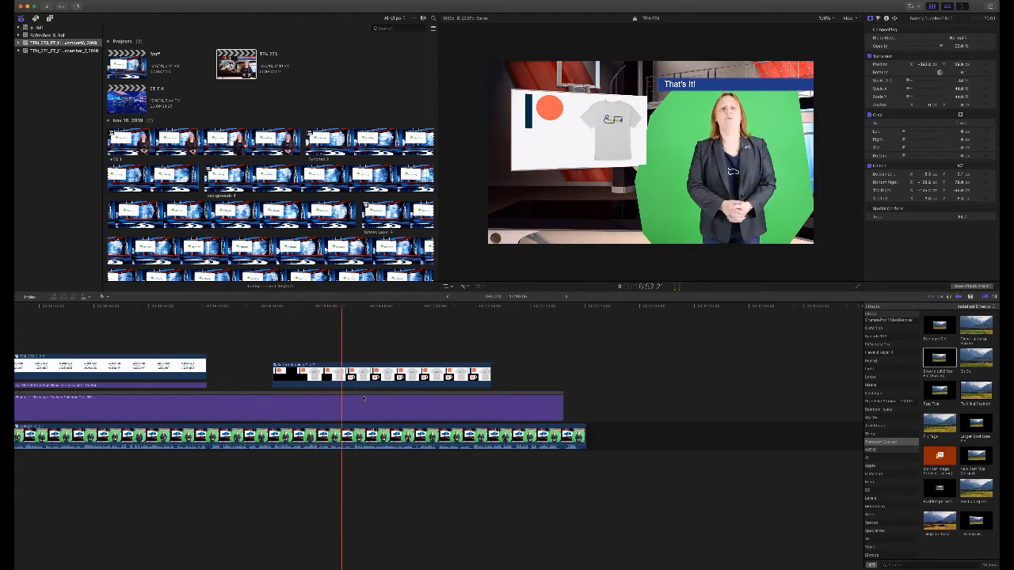
# - Adjust the end of the merchandise graphics clip to match where the presenter finishes talking about it
pyautogui.hscroll(3, 411, 392)
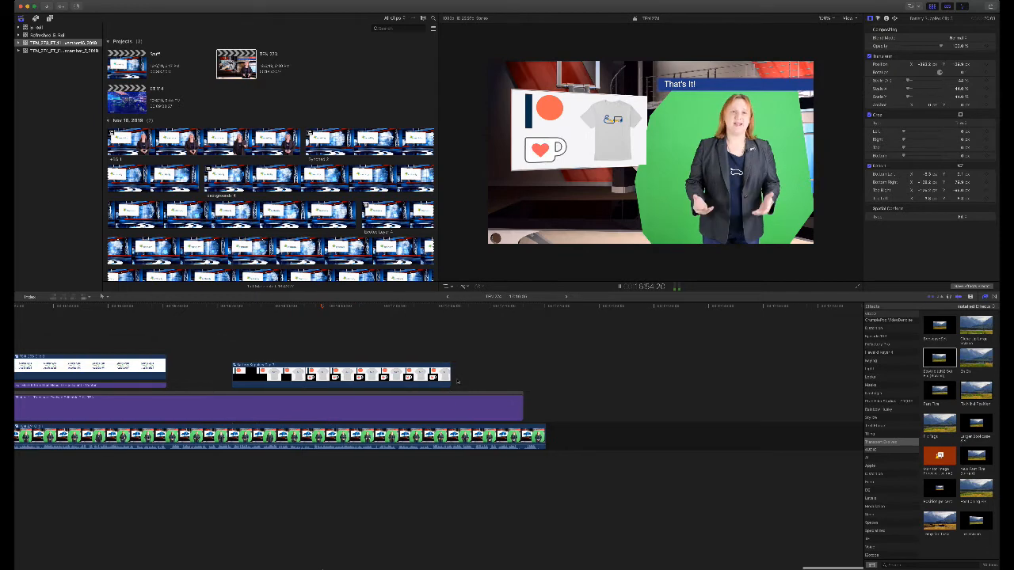
pyautogui.moveTo(449, 380); pyautogui.dragTo(482, 378)
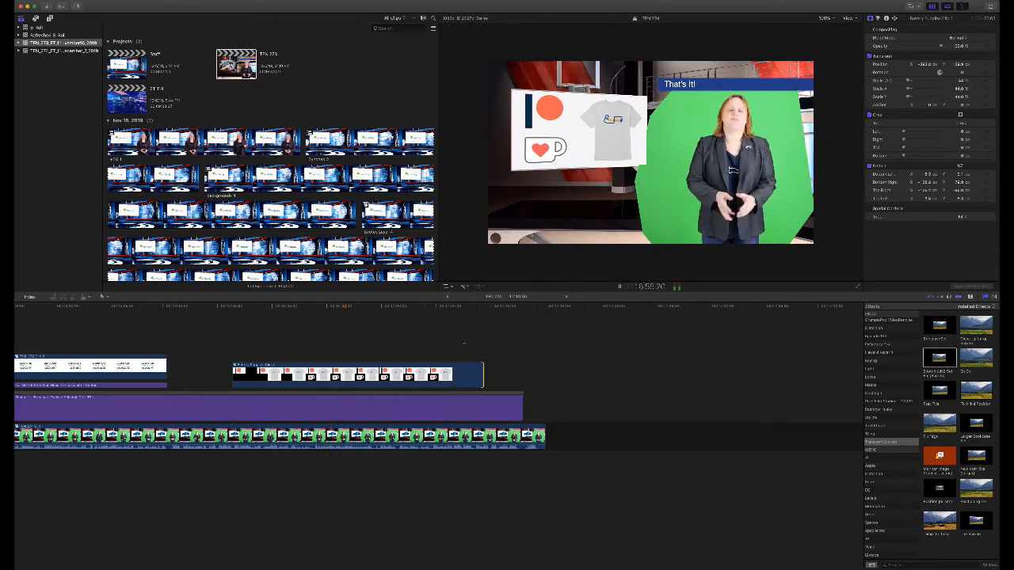
pyautogui.click(457, 334)
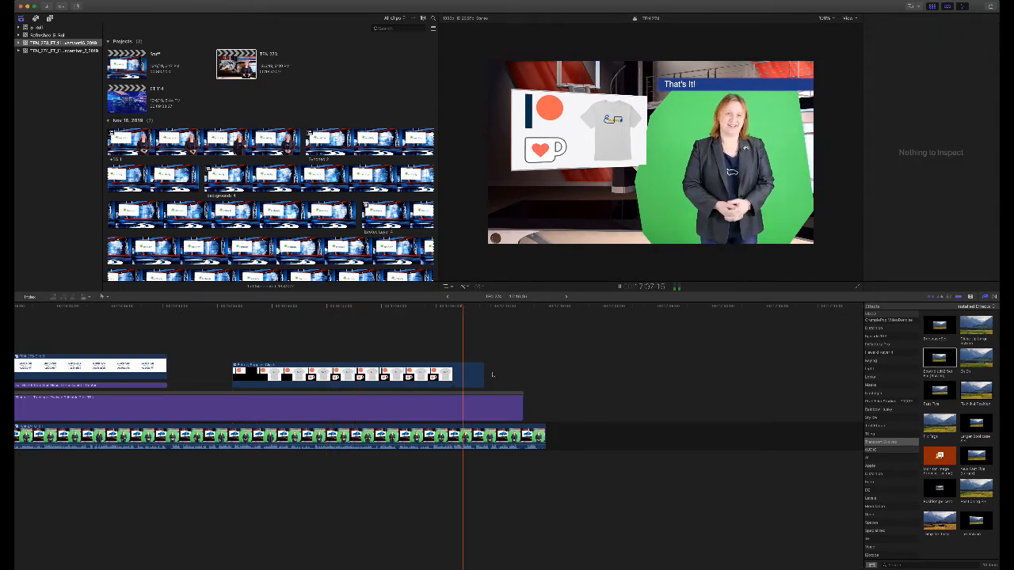
pyautogui.click(424, 315)
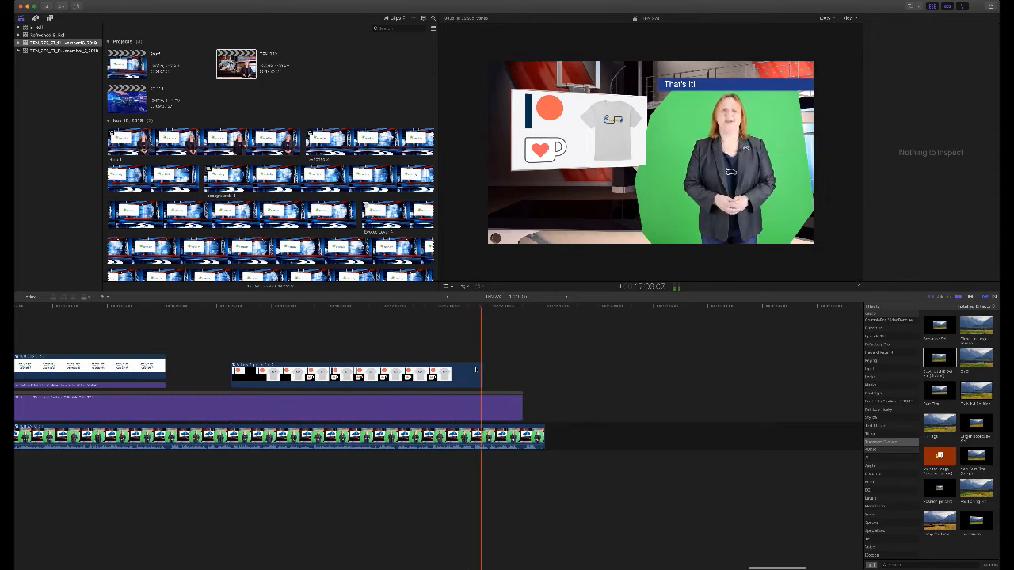
pyautogui.press('space')
pyautogui.moveTo(480, 379); pyautogui.dragTo(427, 379)
# - Trim the end of the last presenter clip slightly and extend the That's It! title to end with it
pyautogui.moveTo(541, 436); pyautogui.dragTo(532, 417)
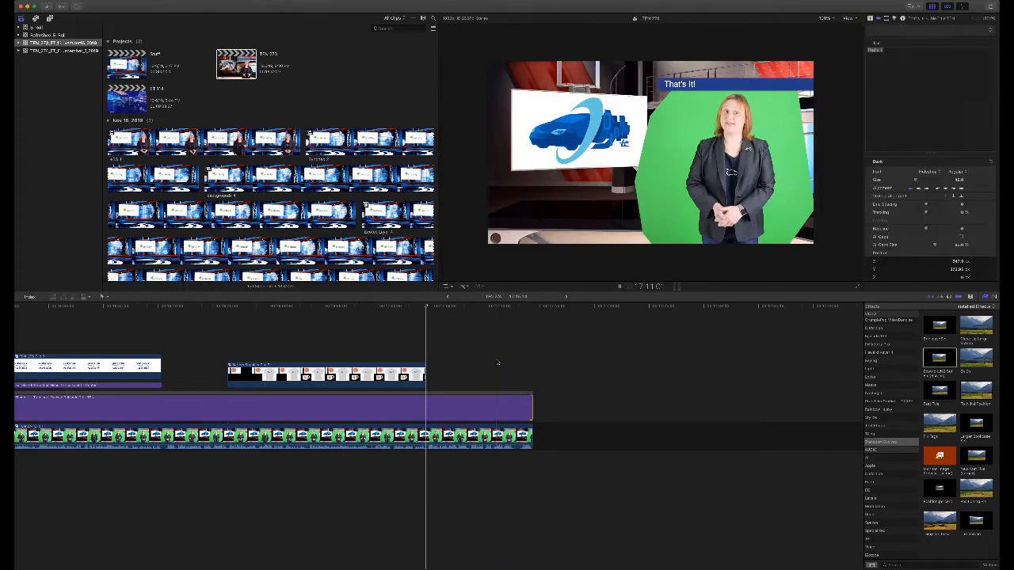
pyautogui.press('space')
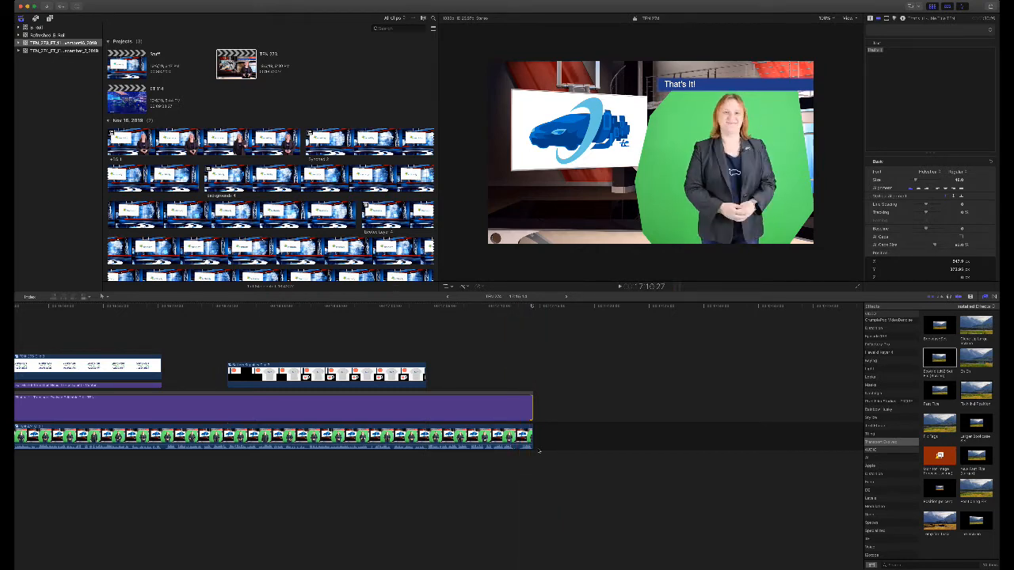
pyautogui.moveTo(531, 418); pyautogui.dragTo(530, 416)
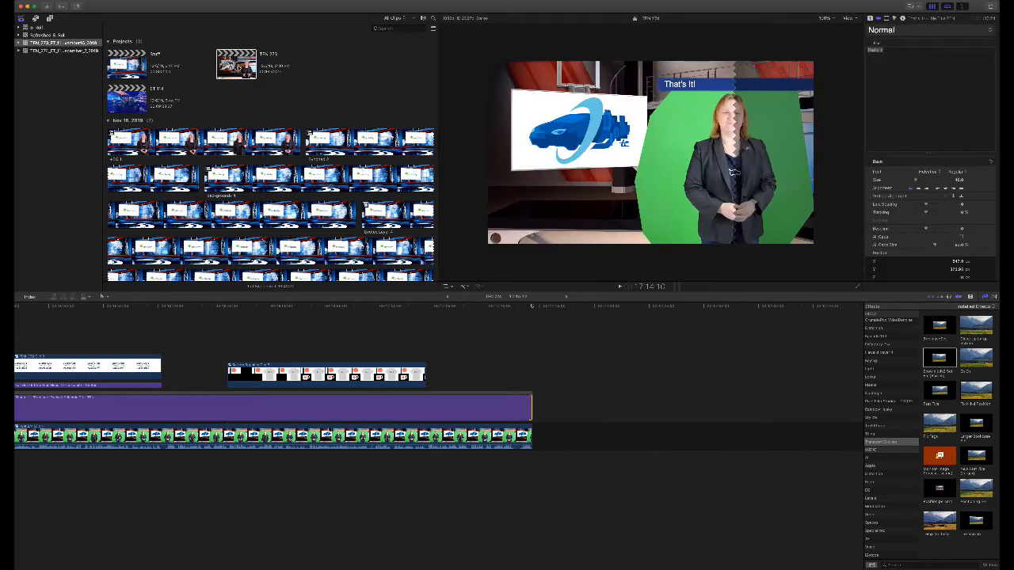
# - Open the TEN 273 project in the timeline
pyautogui.doubleClick(239, 68)
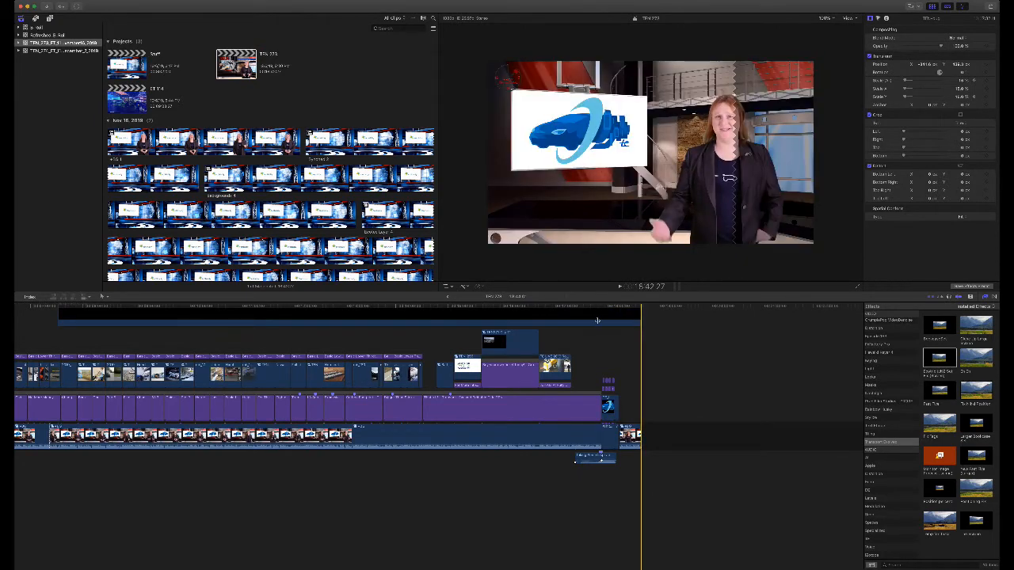
pyautogui.moveTo(597, 320); pyautogui.dragTo(592, 321)
pyautogui.moveTo(647, 482); pyautogui.dragTo(631, 436)
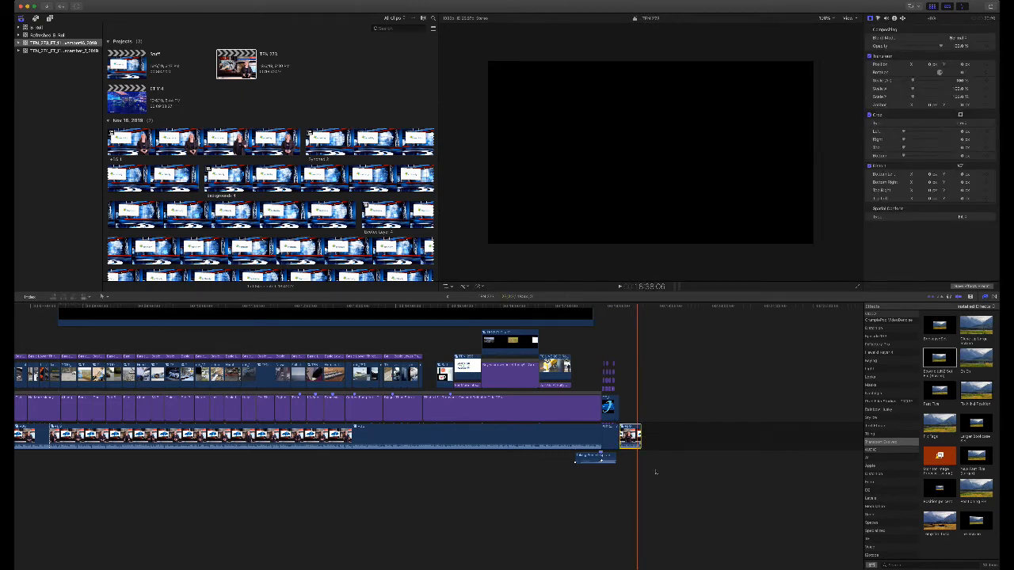
pyautogui.press('Delete')
pyautogui.moveTo(633, 492); pyautogui.dragTo(601, 342)
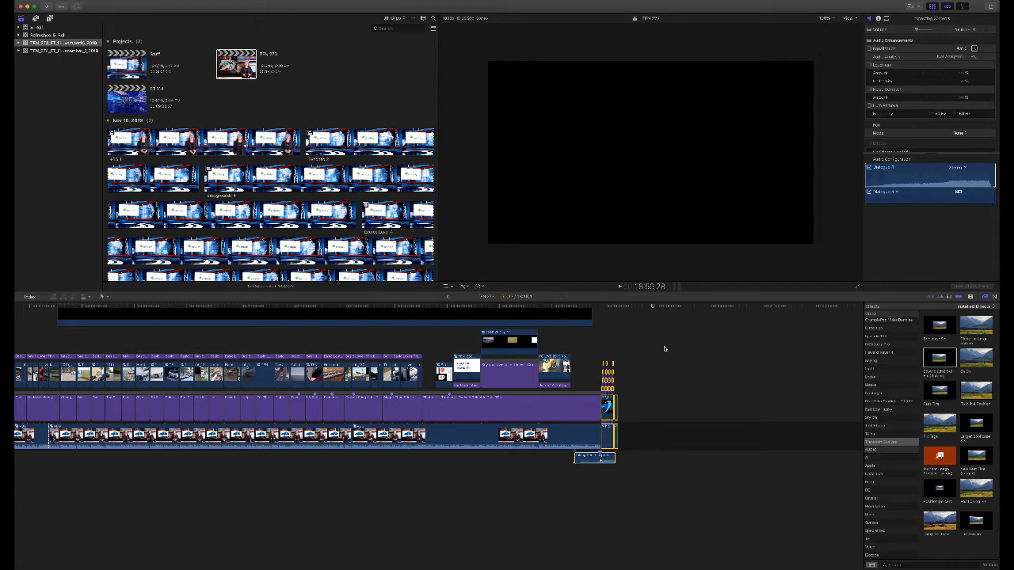
pyautogui.press('super+z')
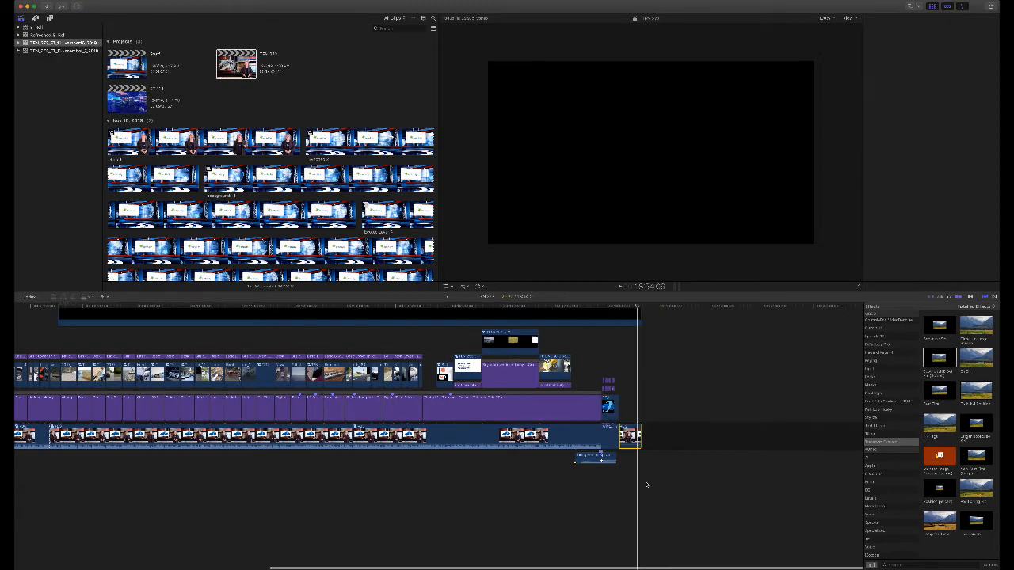
# - Copy the closing credits, their music and the final clip from the end of TEN 273 and paste them at the end of TEN 274
pyautogui.moveTo(648, 491); pyautogui.dragTo(601, 324)
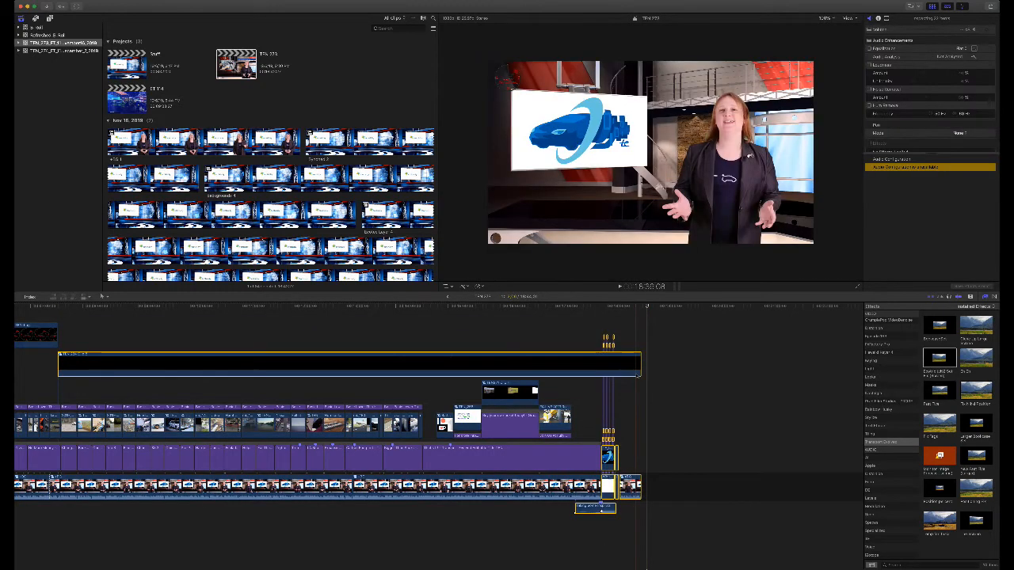
pyautogui.click(654, 376)
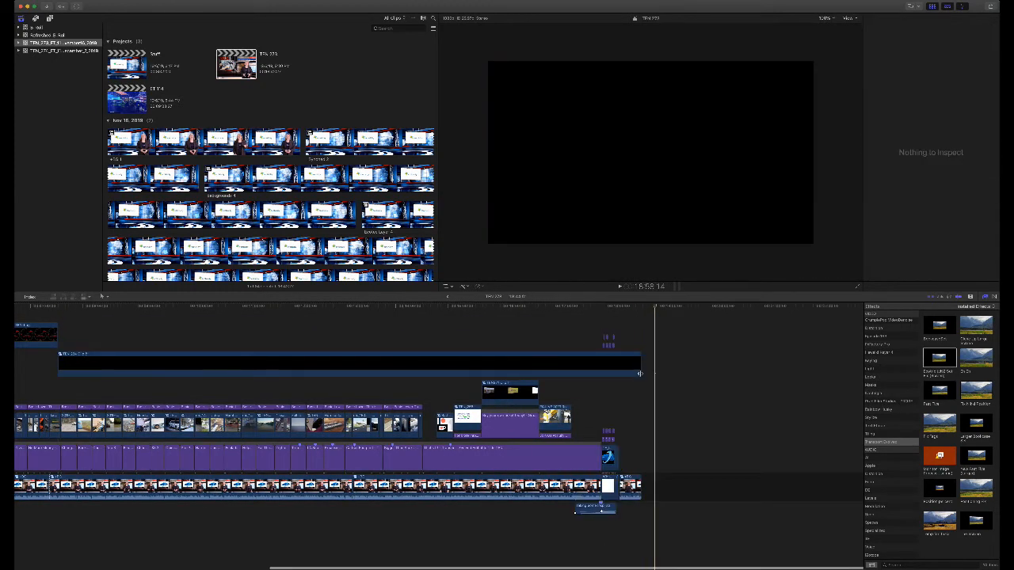
pyautogui.moveTo(603, 369)
pyautogui.mouseDown()
pyautogui.moveTo(644, 548)
pyautogui.moveTo(604, 369)
pyautogui.moveTo(614, 377)
pyautogui.mouseUp()
pyautogui.click(646, 548)
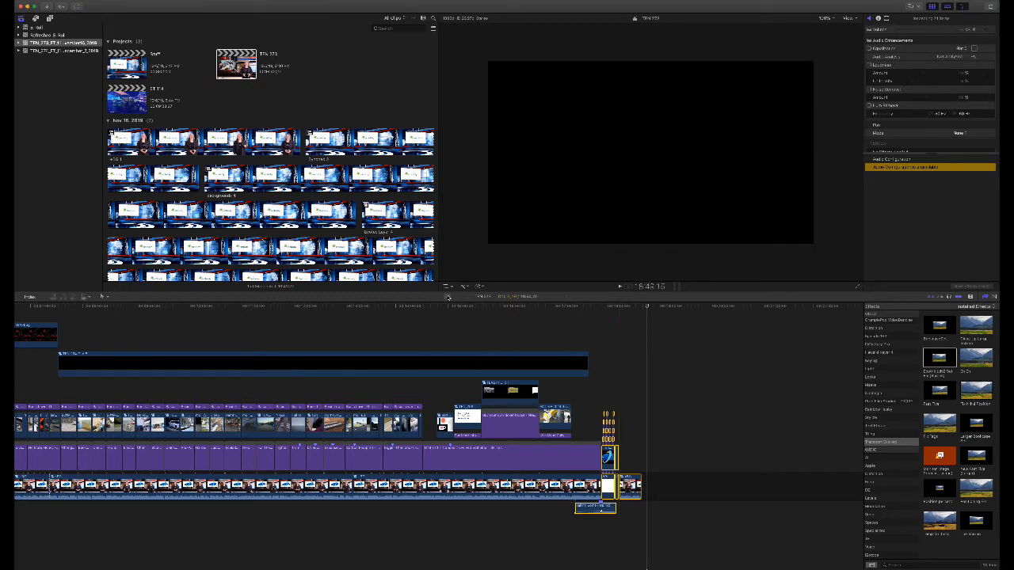
pyautogui.click(448, 297)
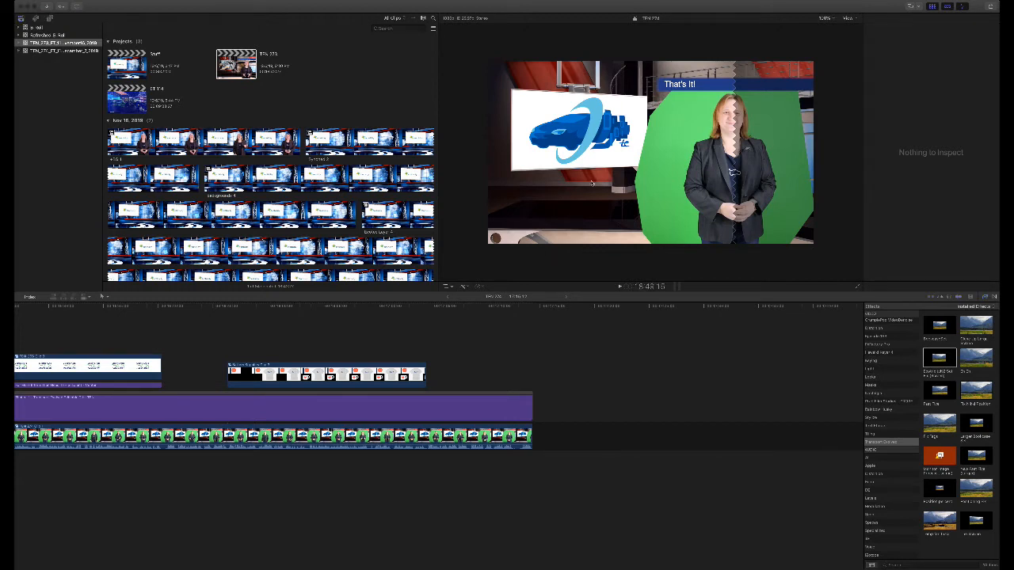
pyautogui.press('super+v')
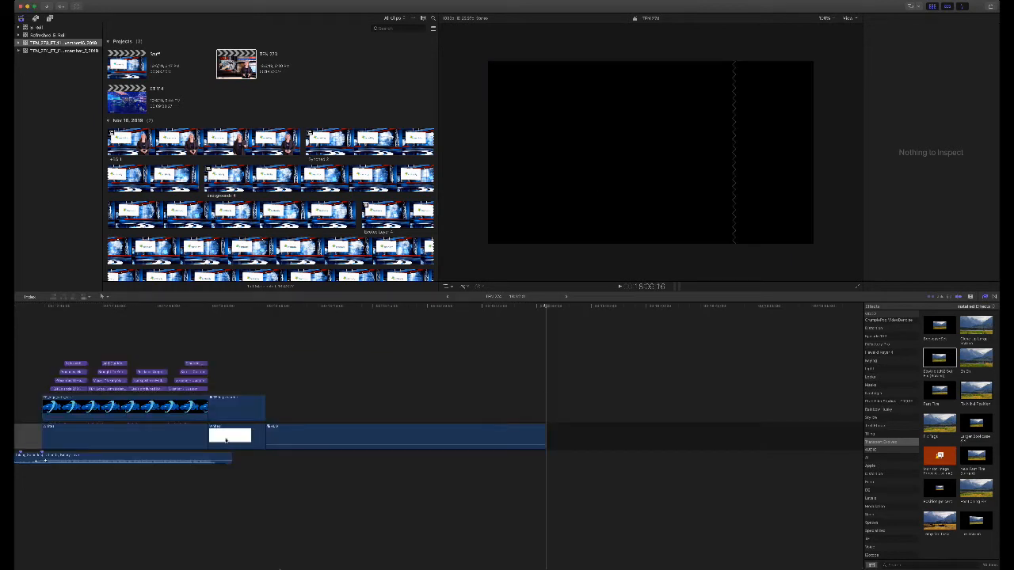
# - Close the gap between the last presenter clip and the pasted credits, and delete the leftover clip after the credits
pyautogui.hscroll(-10, 225, 439)
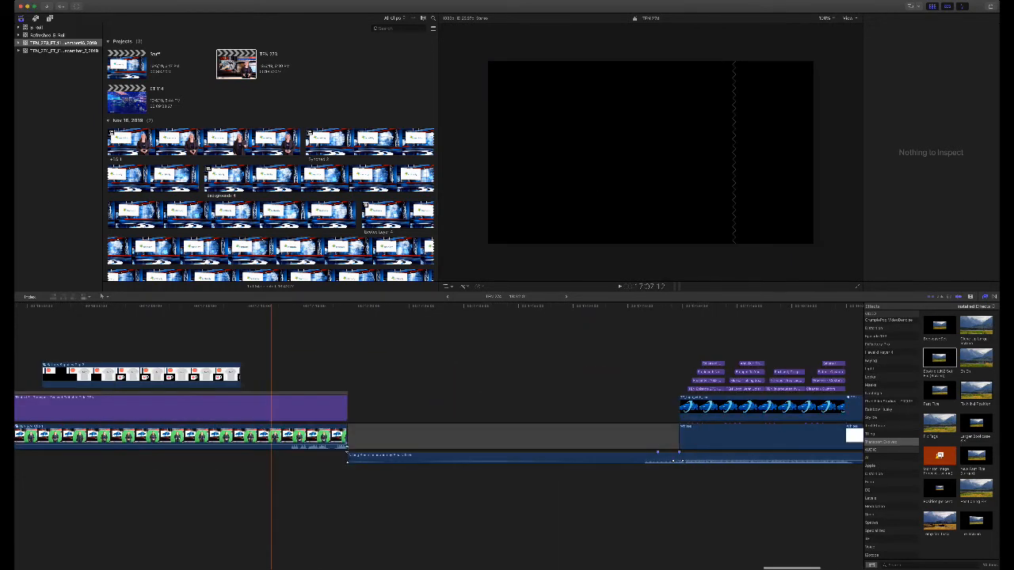
pyautogui.hscroll(-1, 271, 439)
pyautogui.moveTo(388, 443); pyautogui.dragTo(700, 435)
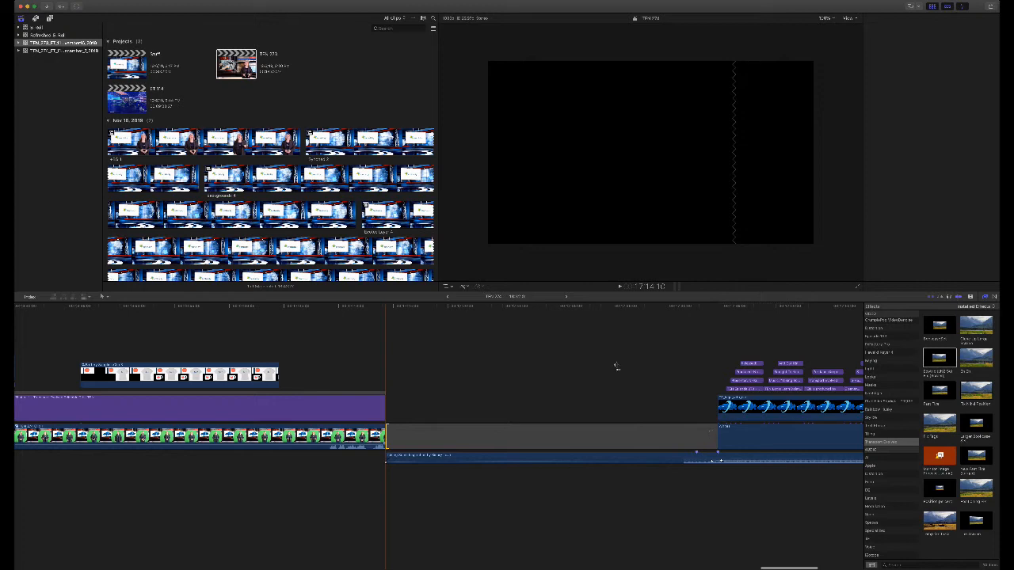
pyautogui.moveTo(616, 366); pyautogui.dragTo(614, 366)
pyautogui.press('space')
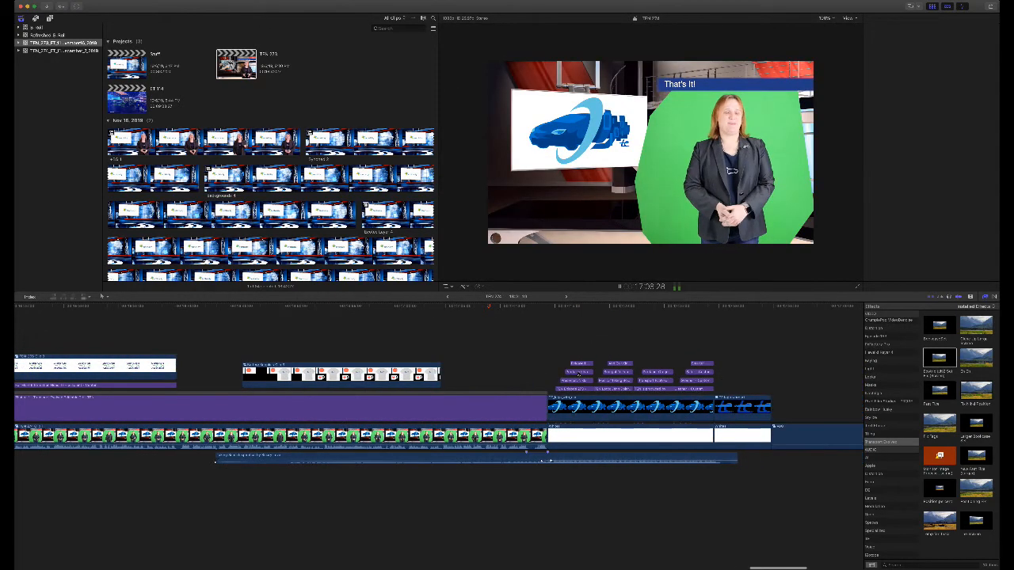
pyautogui.press('super+4')
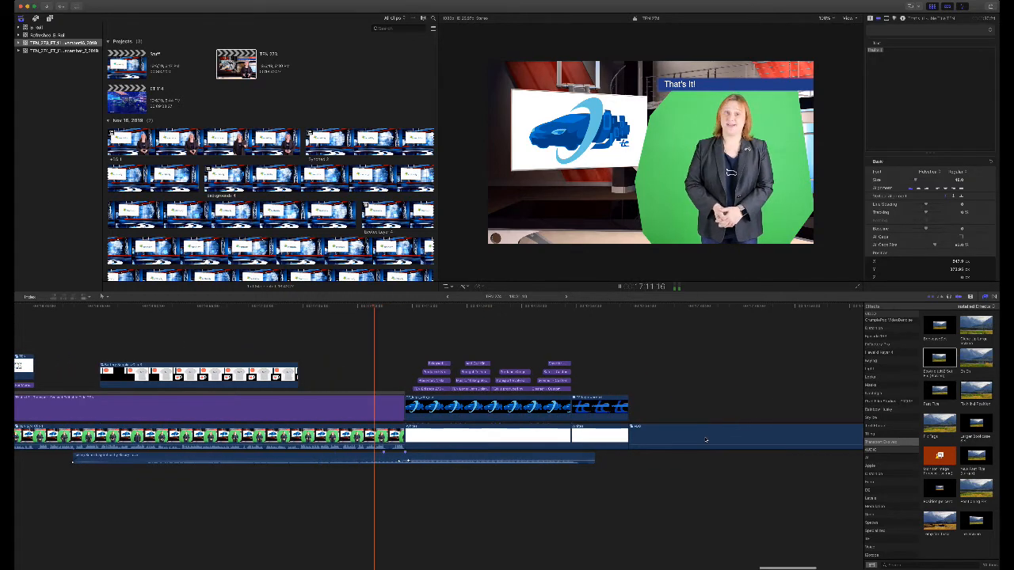
pyautogui.click(709, 434)
pyautogui.press('Delete')
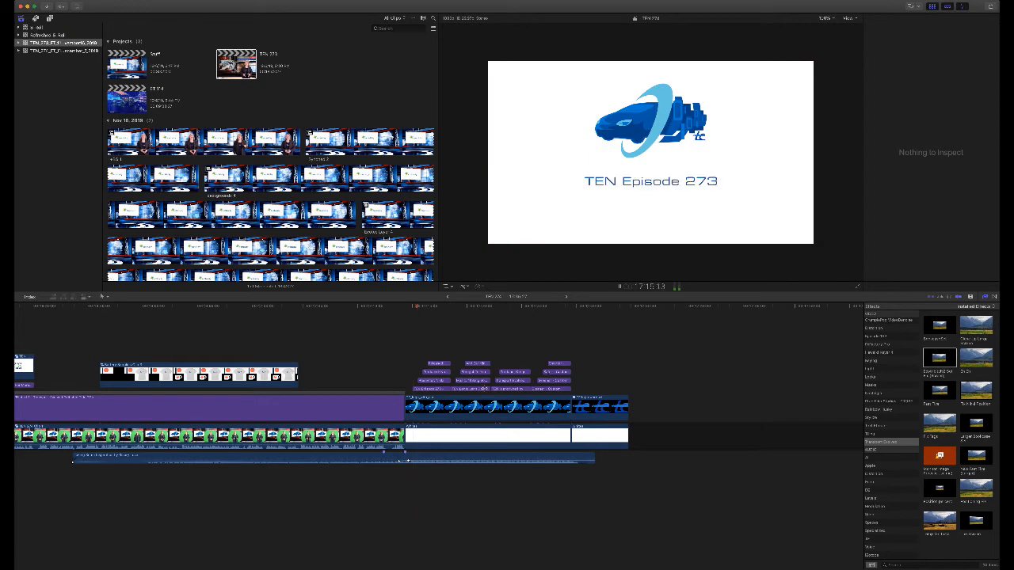
# - Change the release date title in the closing credits to "Released: December 7, 2019"
pyautogui.click(430, 389)
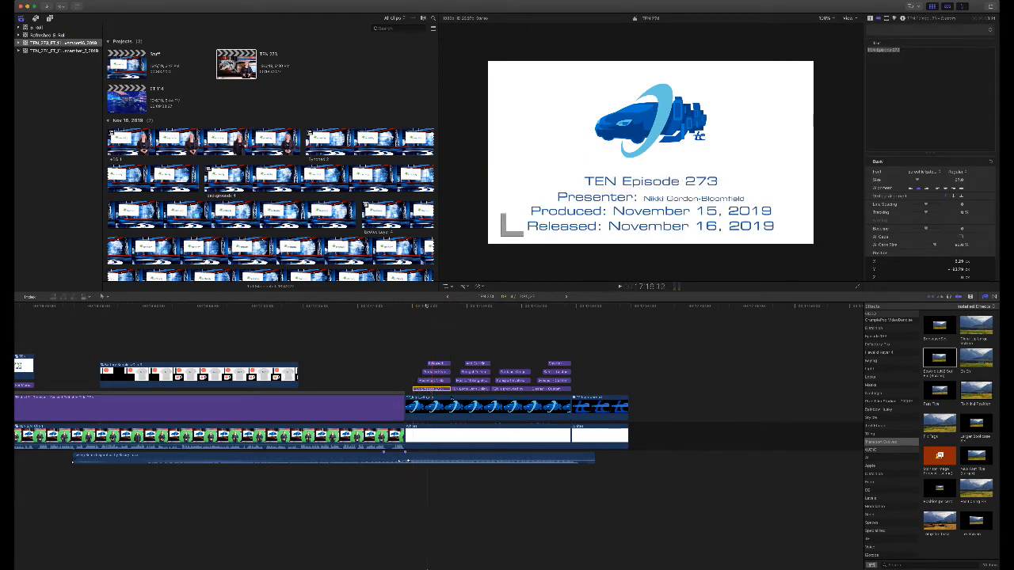
pyautogui.doubleClick(650, 182)
pyautogui.click(436, 364)
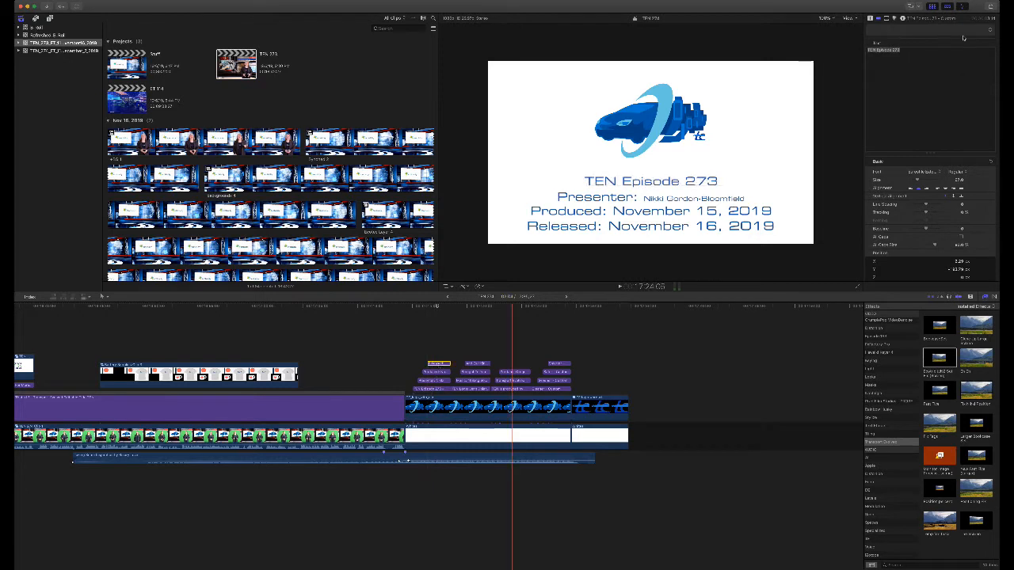
pyautogui.click(905, 52)
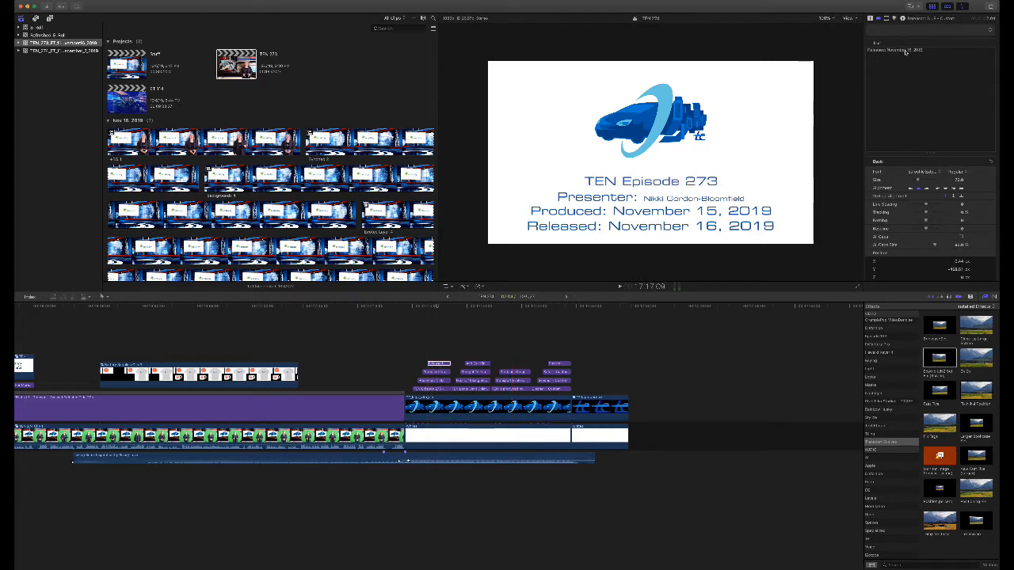
pyautogui.press('BackSpace')
pyautogui.write('4')
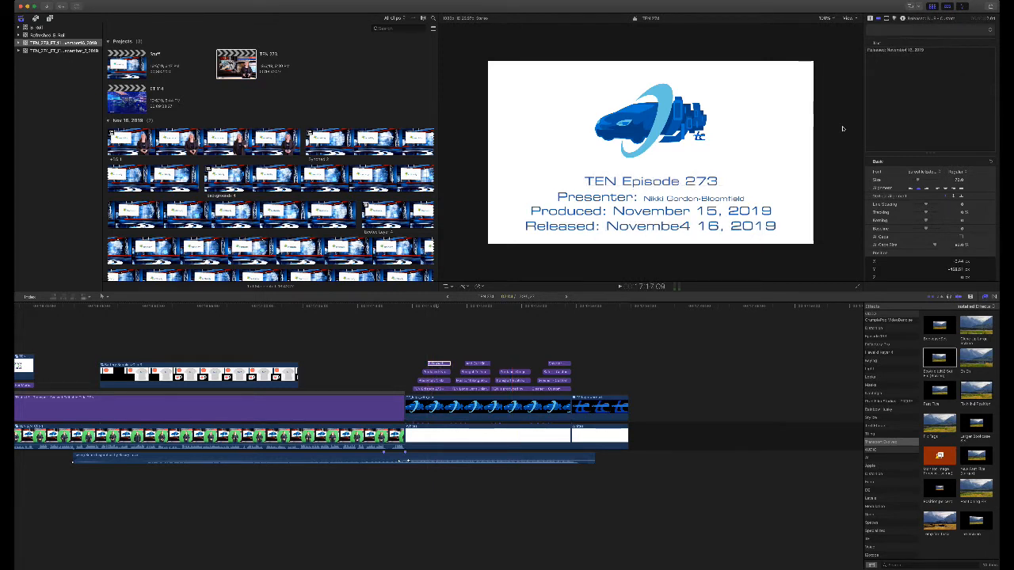
pyautogui.press('BackSpace')
pyautogui.press('BackSpace')
pyautogui.press('BackSpace')
pyautogui.press('BackSpace')
pyautogui.press('BackSpace')
pyautogui.press('BackSpace')
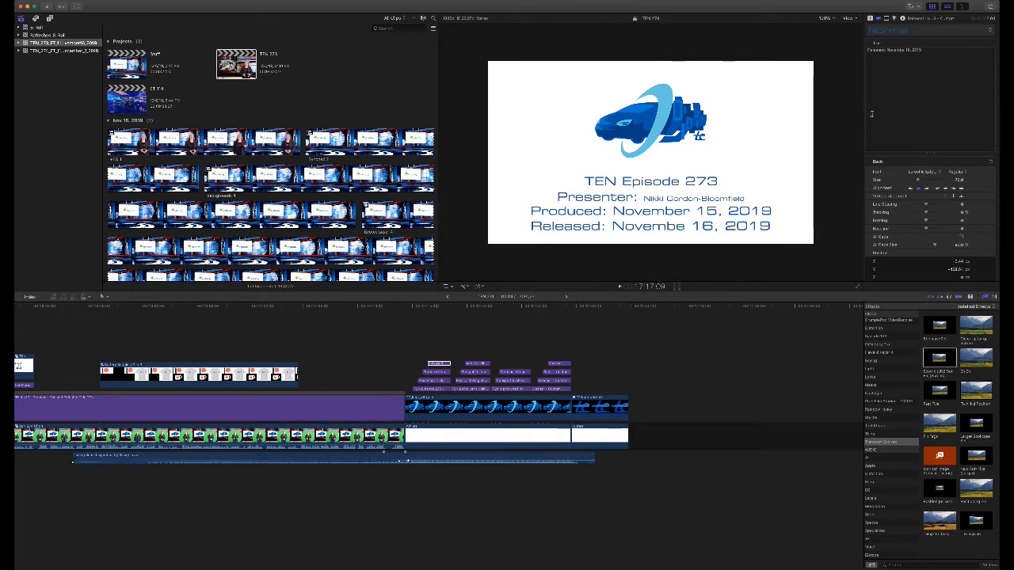
pyautogui.press('BackSpace')
pyautogui.press('BackSpace')
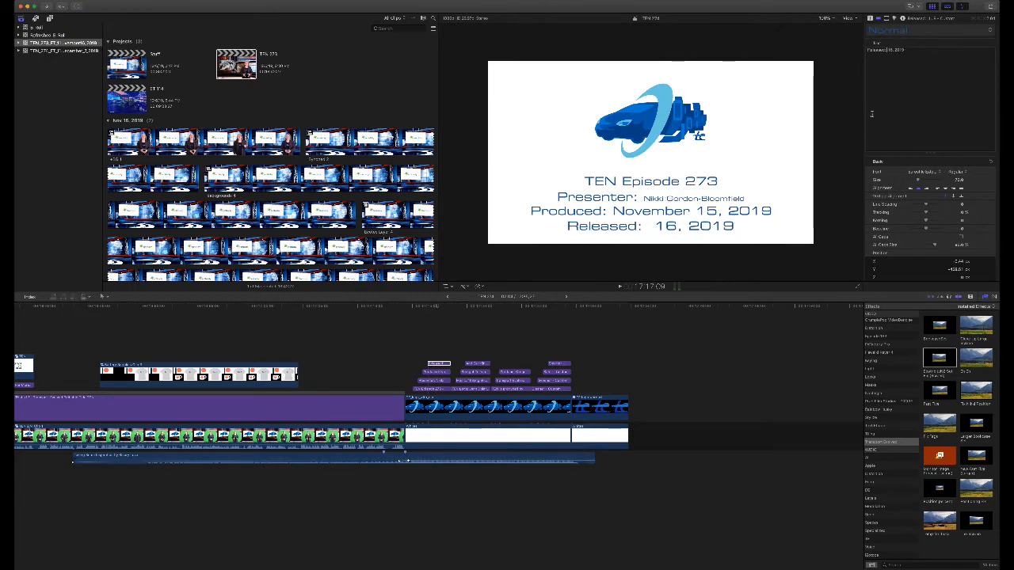
pyautogui.write('DECEMBER')
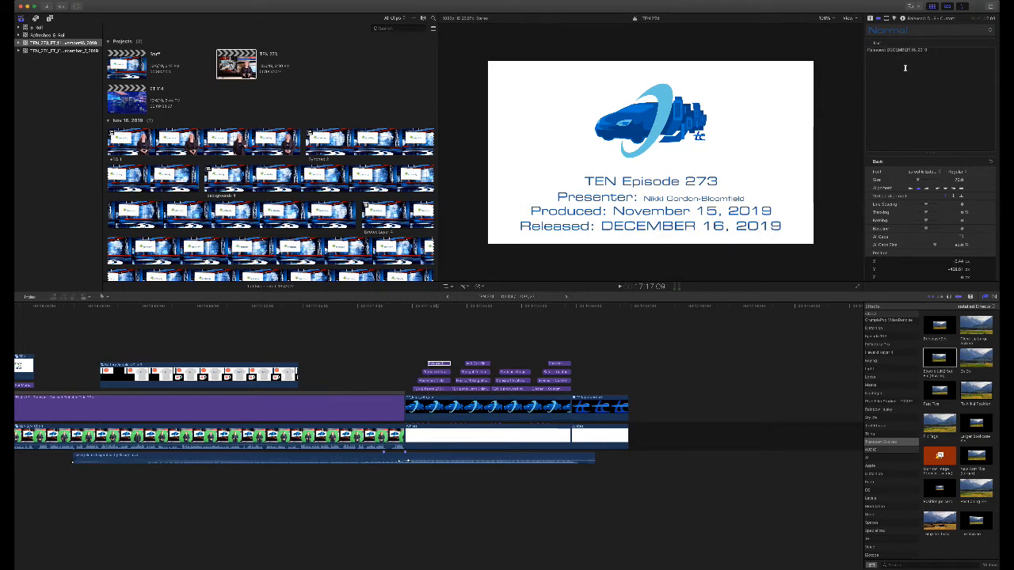
pyautogui.press('BackSpace')
pyautogui.press('BackSpace')
pyautogui.press('BackSpace')
pyautogui.press('BackSpace')
pyautogui.press('BackSpace')
pyautogui.press('BackSpace')
pyautogui.press('BackSpace')
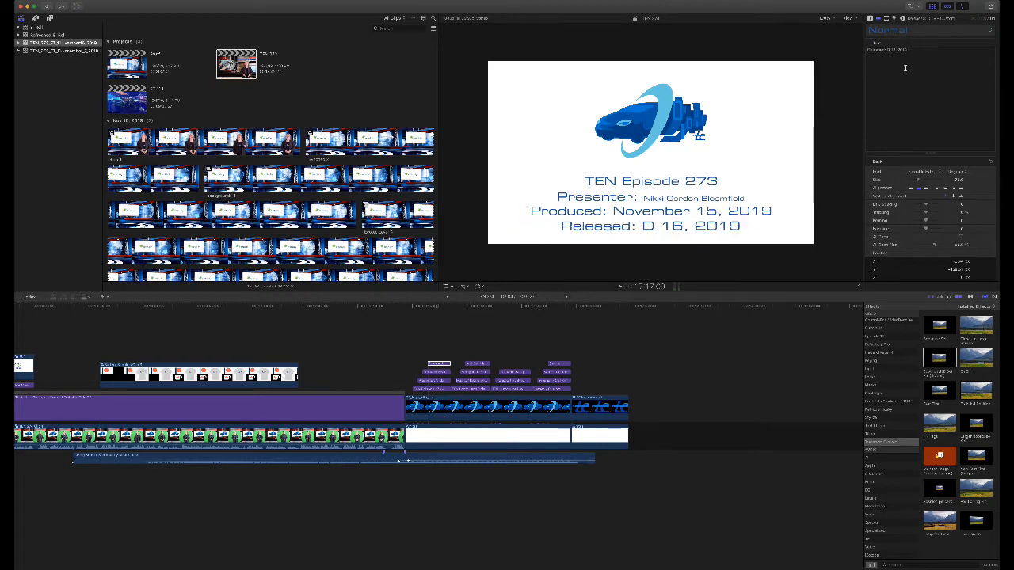
pyautogui.write('ecember')
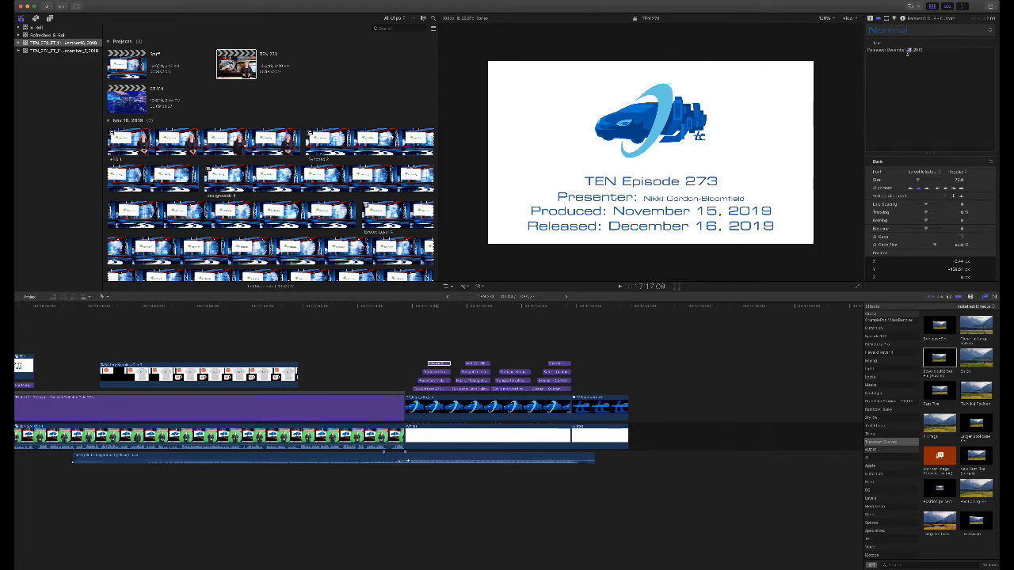
pyautogui.write('7')
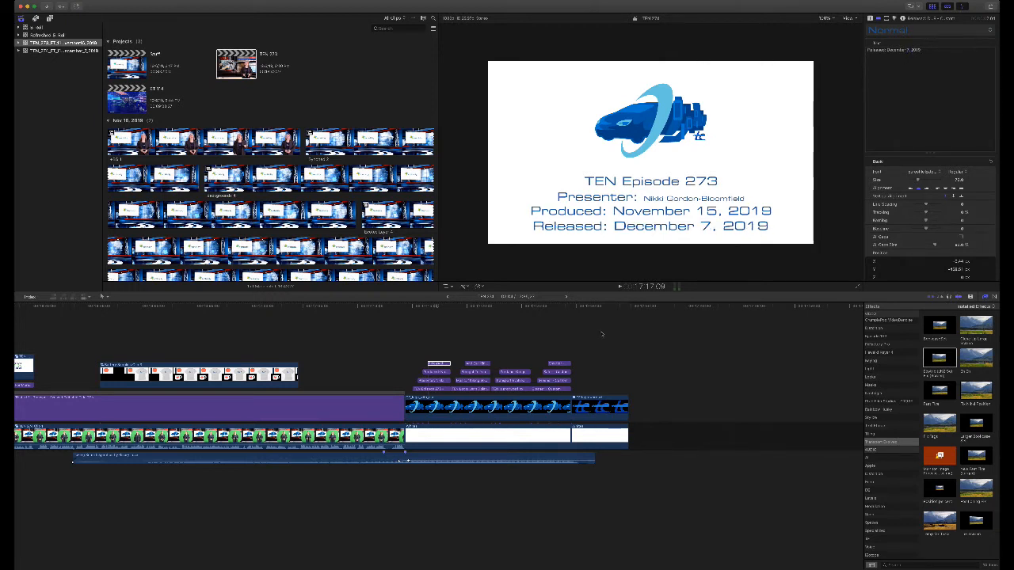
# - Change the production date title in the closing credits to "Produced: December 6, 2019"
pyautogui.click(440, 373)
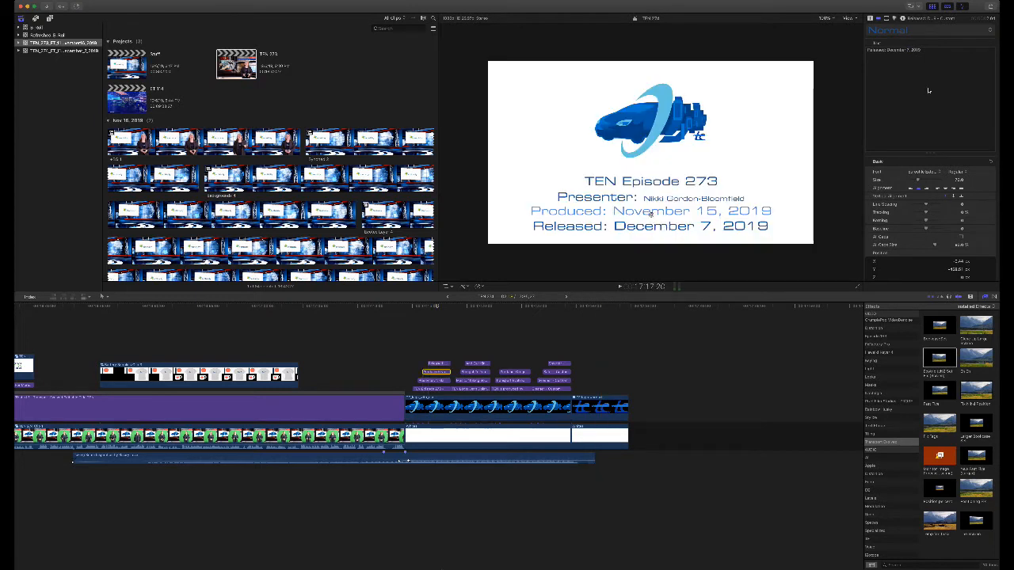
pyautogui.click(901, 61)
pyautogui.click(675, 216)
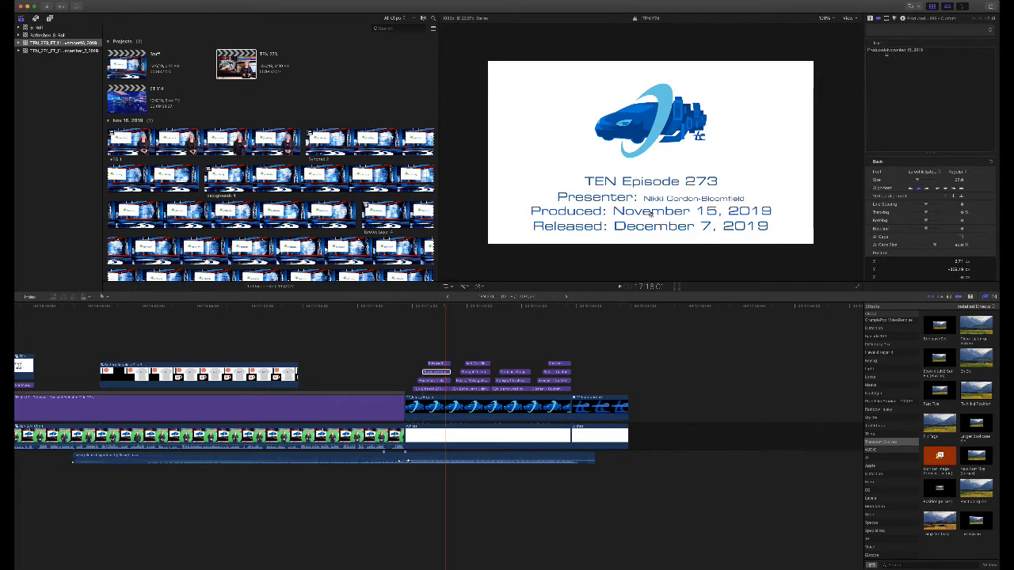
pyautogui.moveTo(887, 51); pyautogui.dragTo(914, 51)
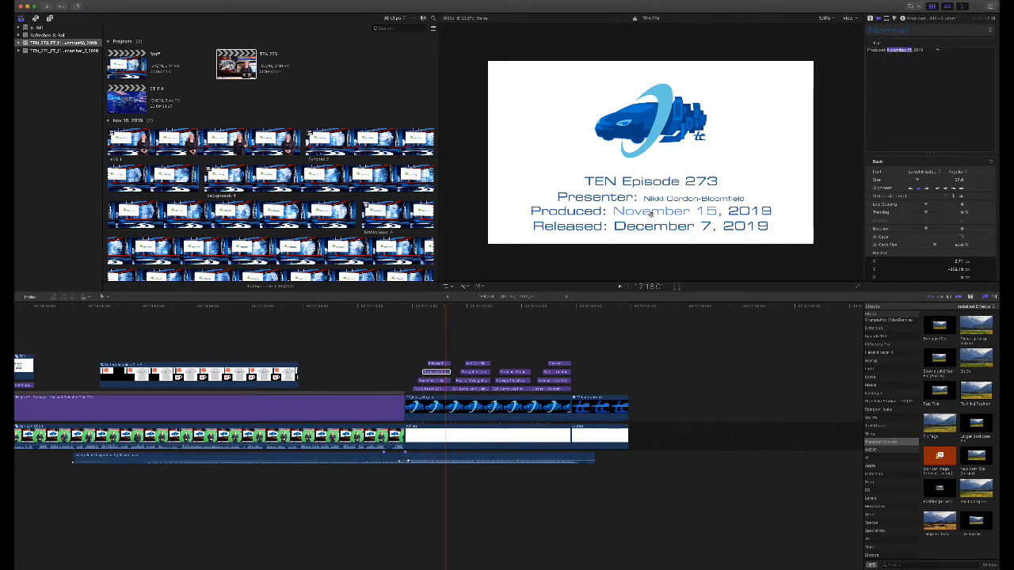
pyautogui.write('December 6')
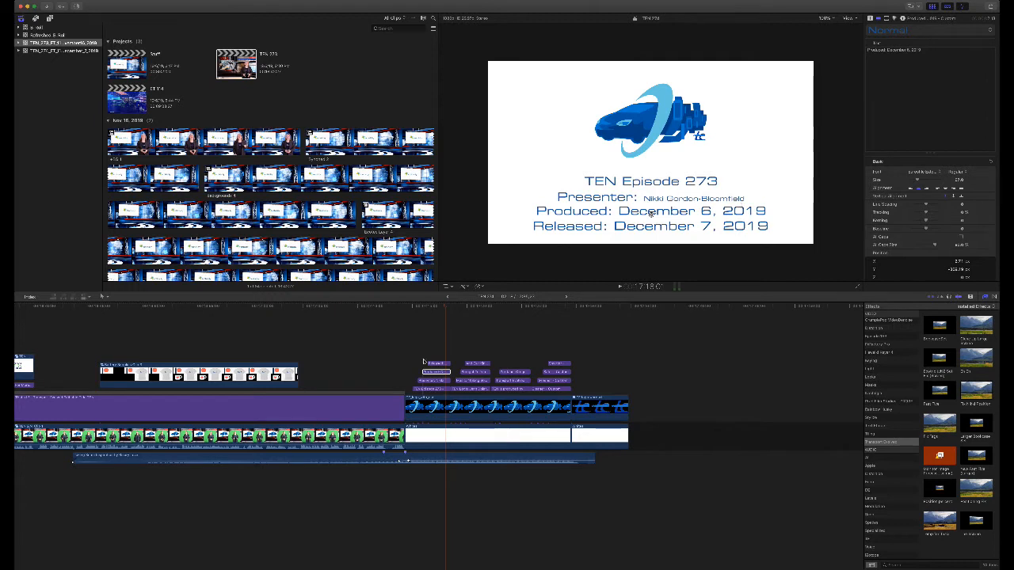
# - Change the episode title in the closing credits to "TEN Episode 274"
pyautogui.click(650, 184)
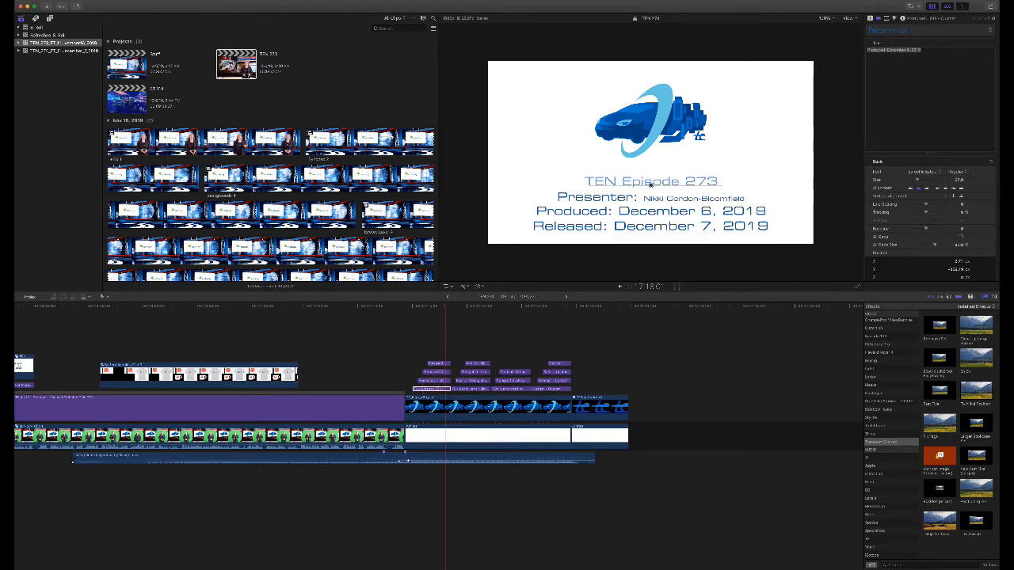
pyautogui.click(902, 52)
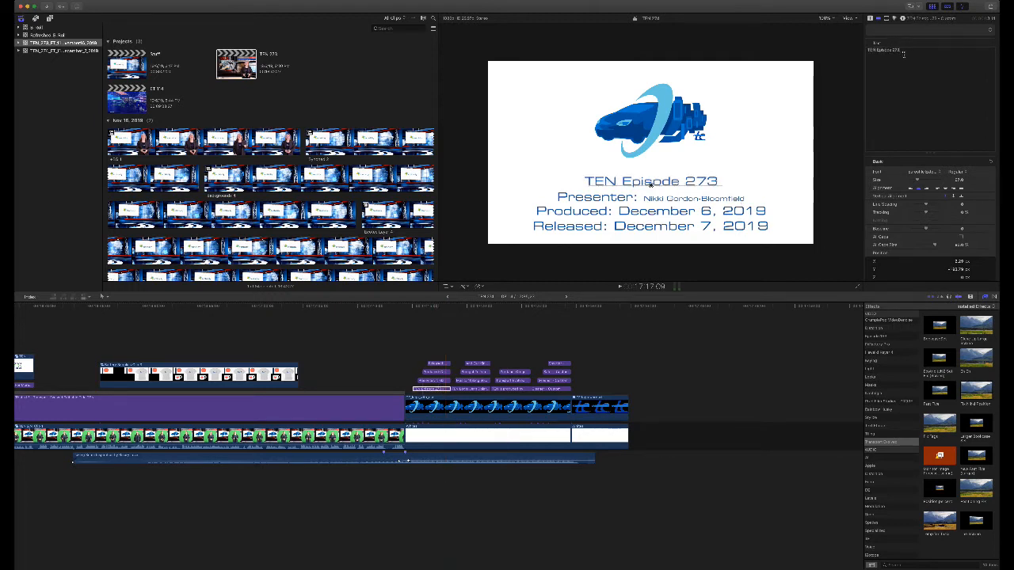
pyautogui.press('BackSpace')
pyautogui.write('4')
# - Review the remaining closing credits, from the TEN Logo and music credits through the final slogan titles
pyautogui.click(465, 316)
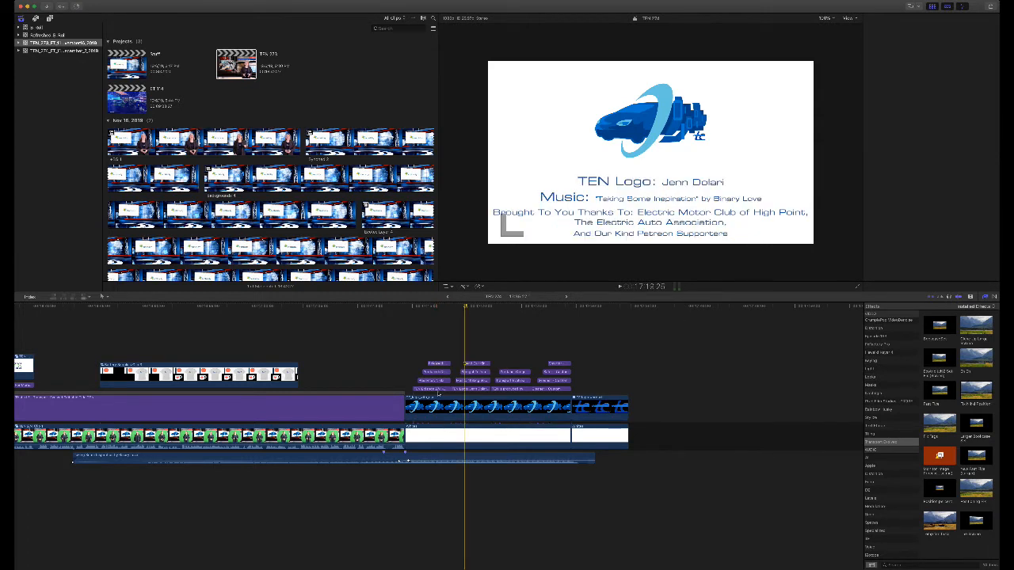
pyautogui.click(450, 364)
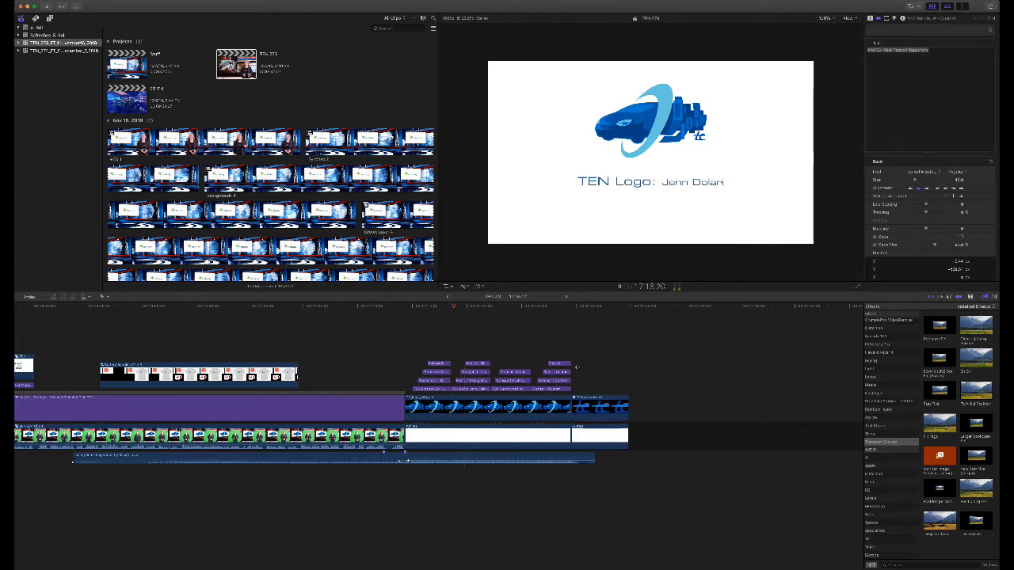
pyautogui.click(554, 336)
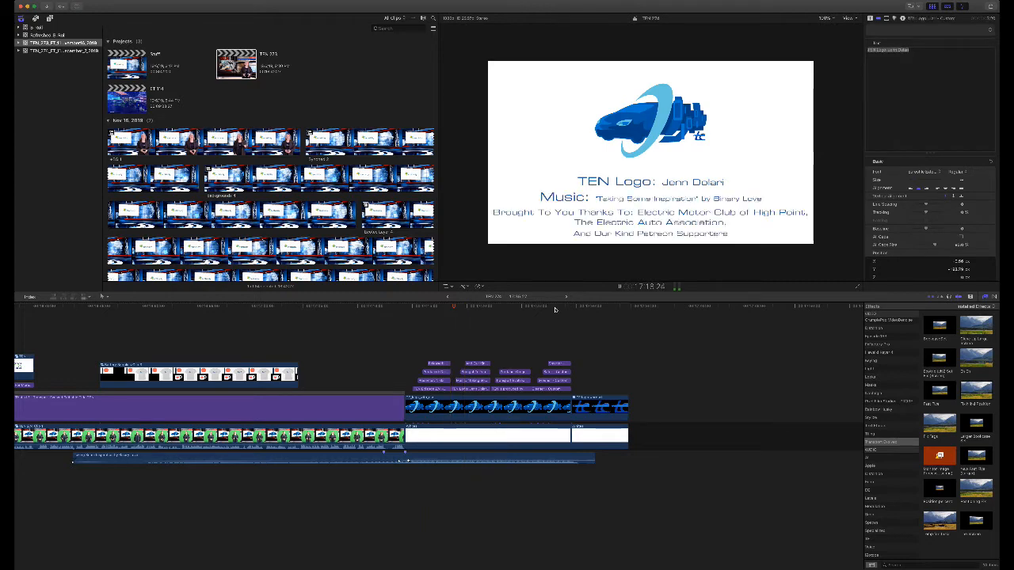
pyautogui.hscroll(-5, 519, 356)
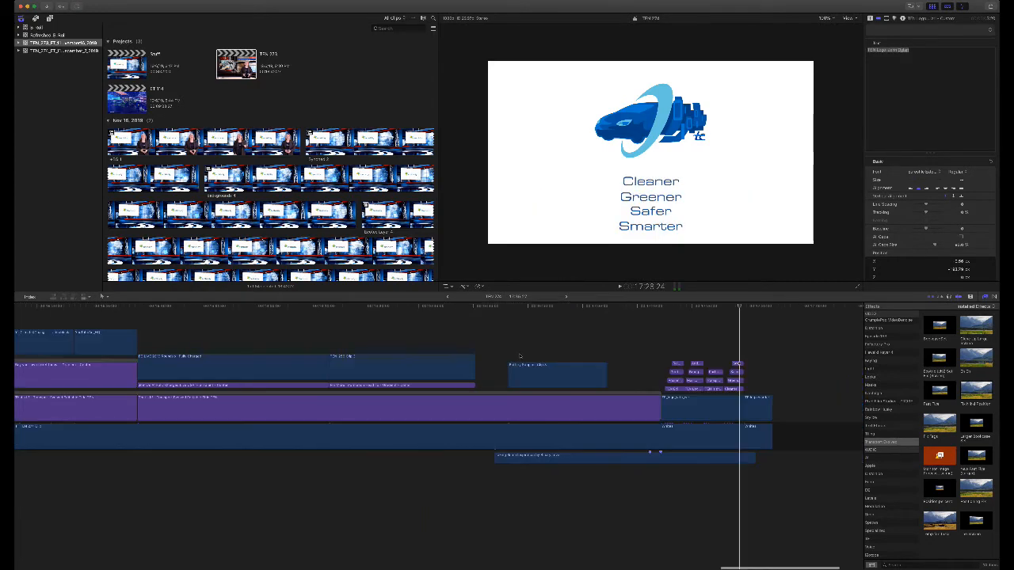
pyautogui.press('super+minus')
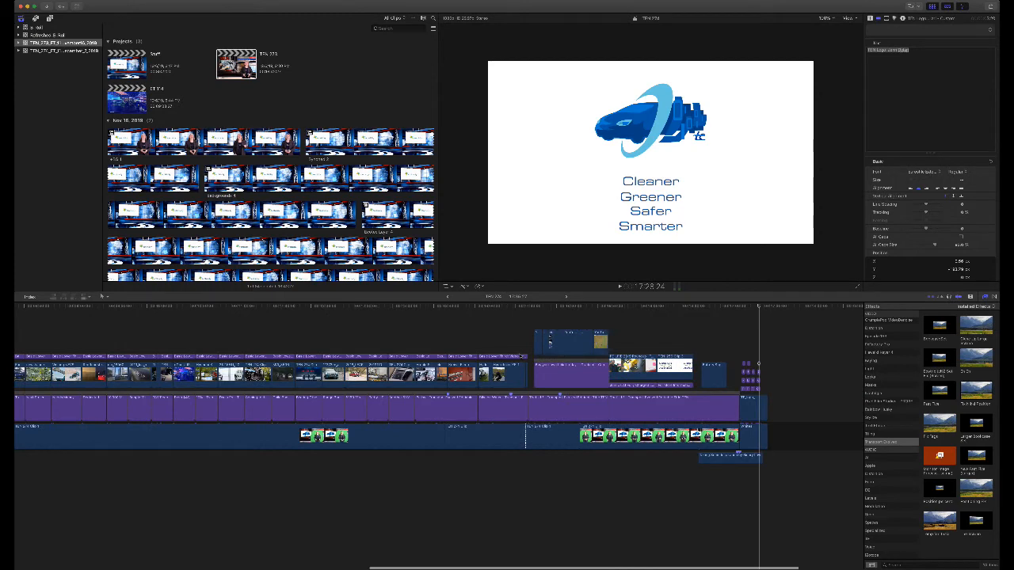
pyautogui.hscroll(-10, 630, 471)
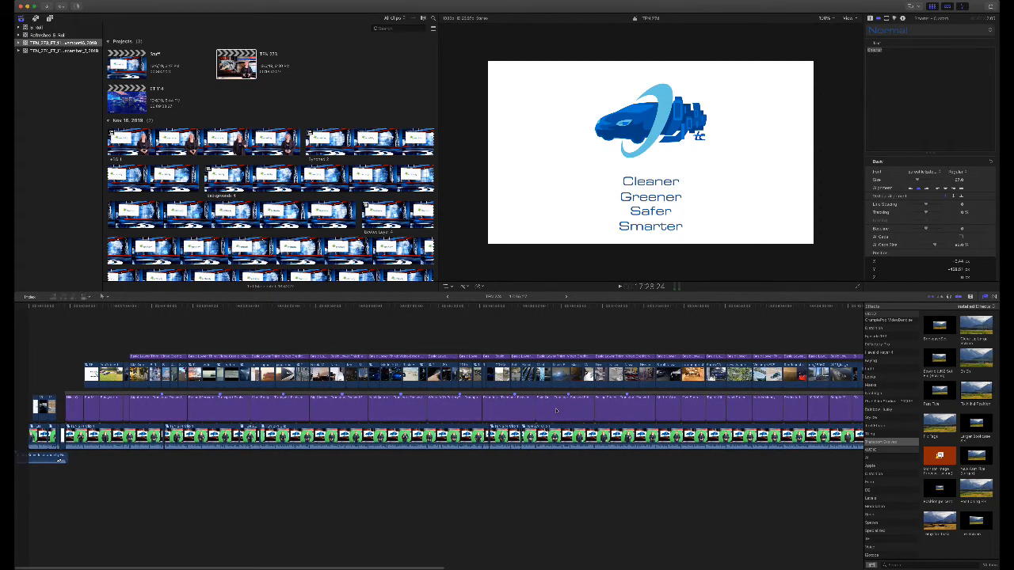
pyautogui.click(675, 304)
pyautogui.hscroll(1, 439, 344)
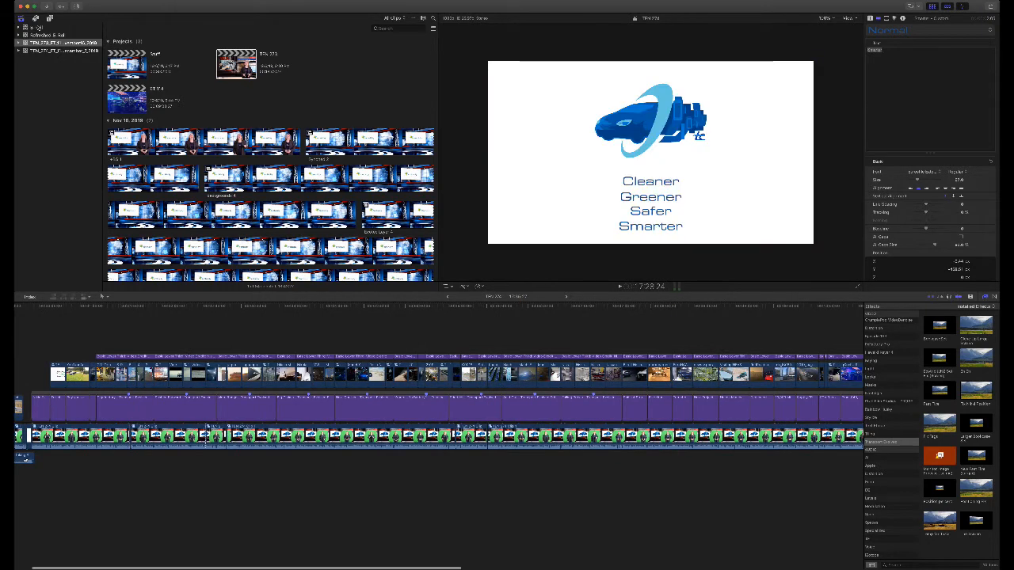
# - Rename the 12-6-19 event in the newly created ownership library as Vlog
pyautogui.click(46, 29)
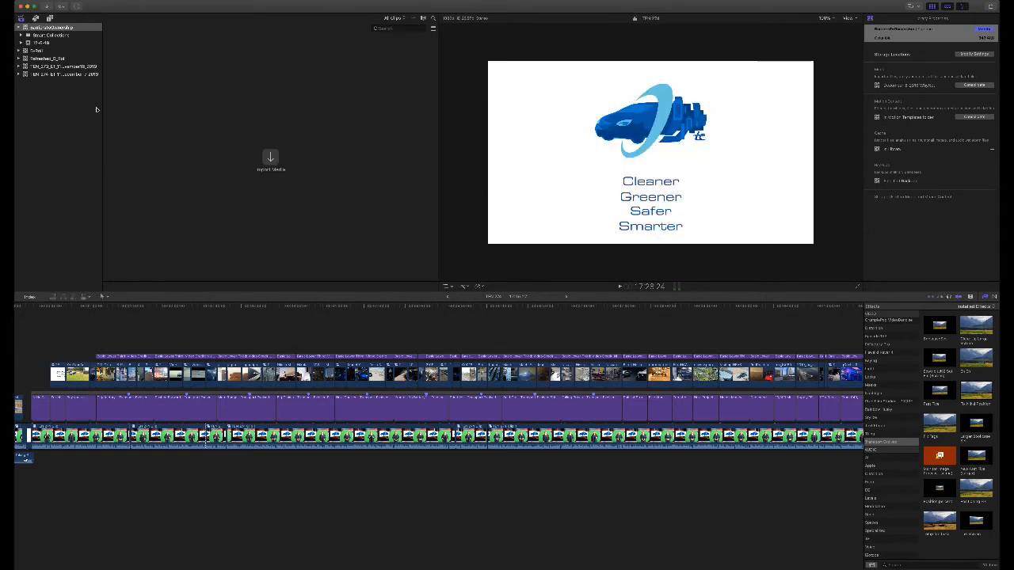
pyautogui.click(46, 43)
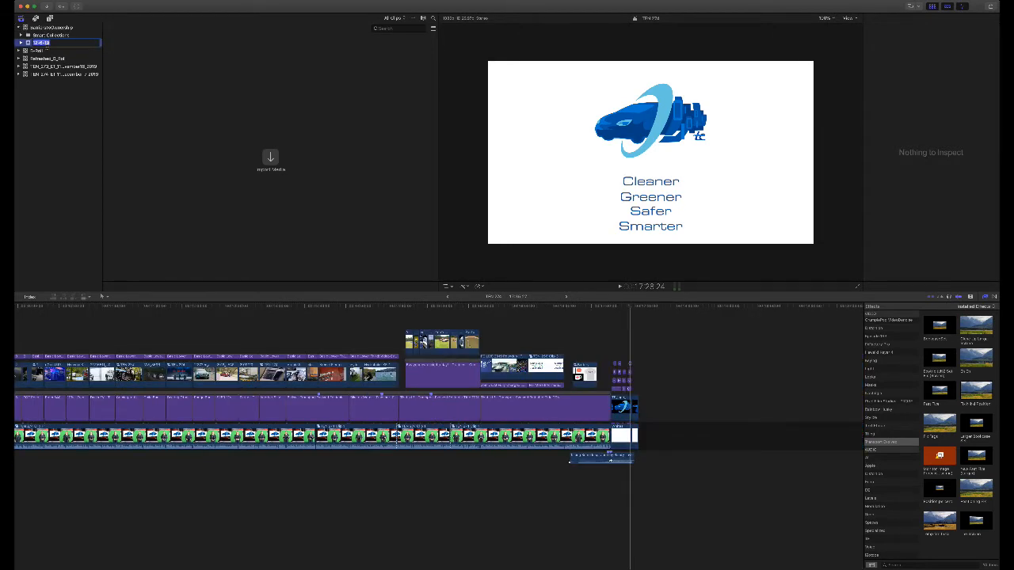
pyautogui.write('Magn')
pyautogui.press('Return')
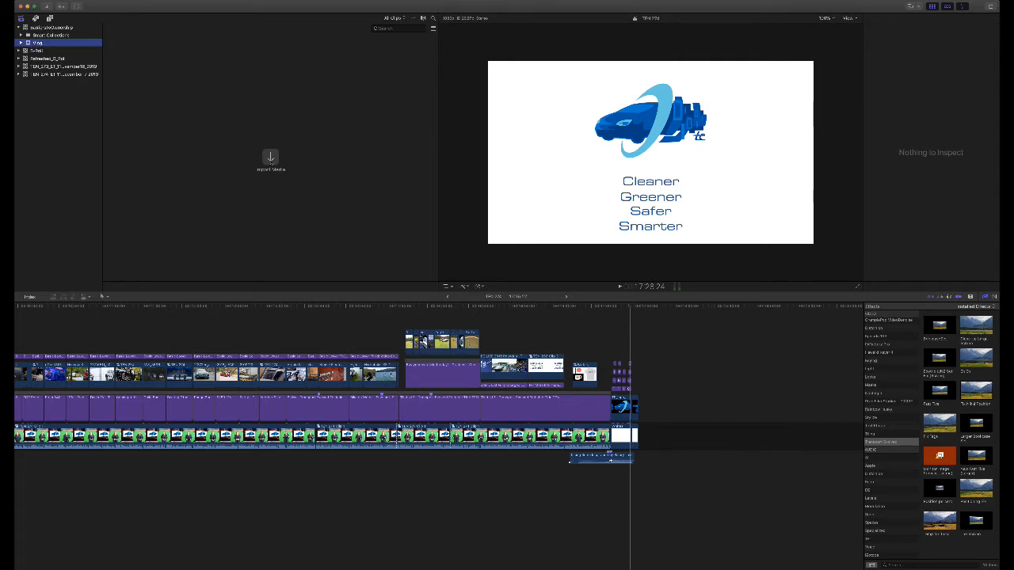
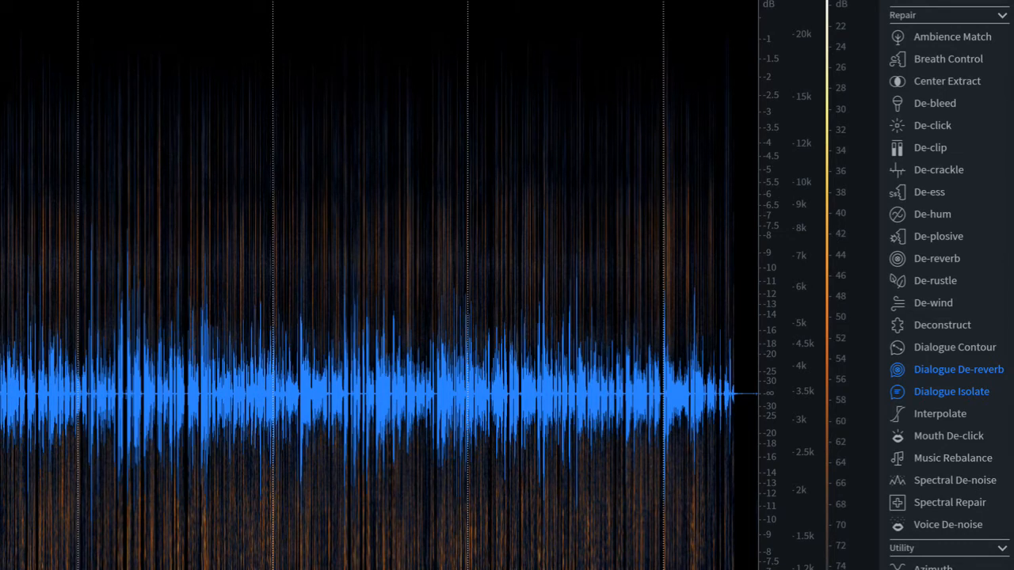
# - In iZotope RX, select the whole voice recording for processing and place the playback position in the processed audio
pyautogui.hotkey('ctrl', 'a')
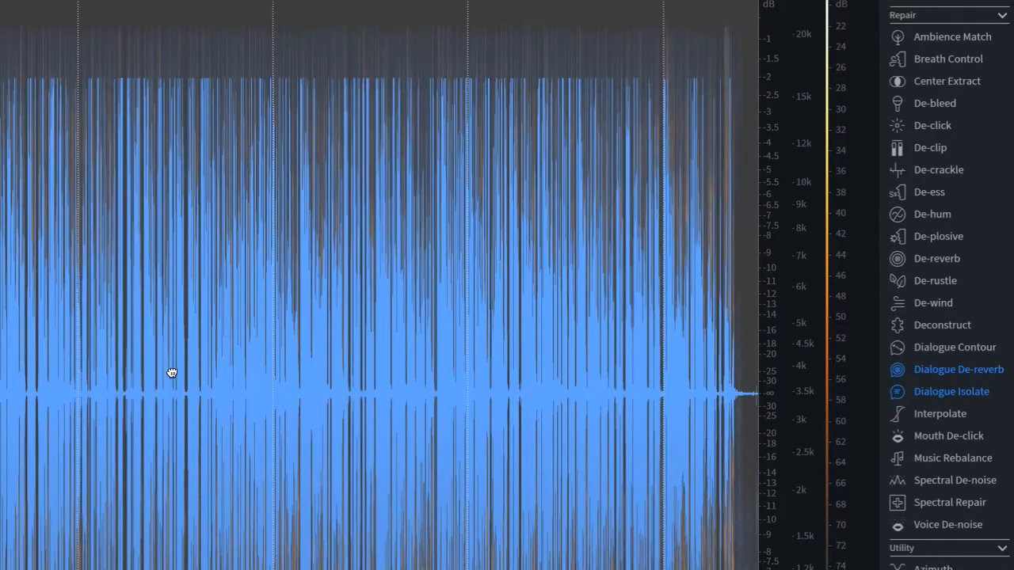
pyautogui.click(164, 373)
pyautogui.click(224, 359)
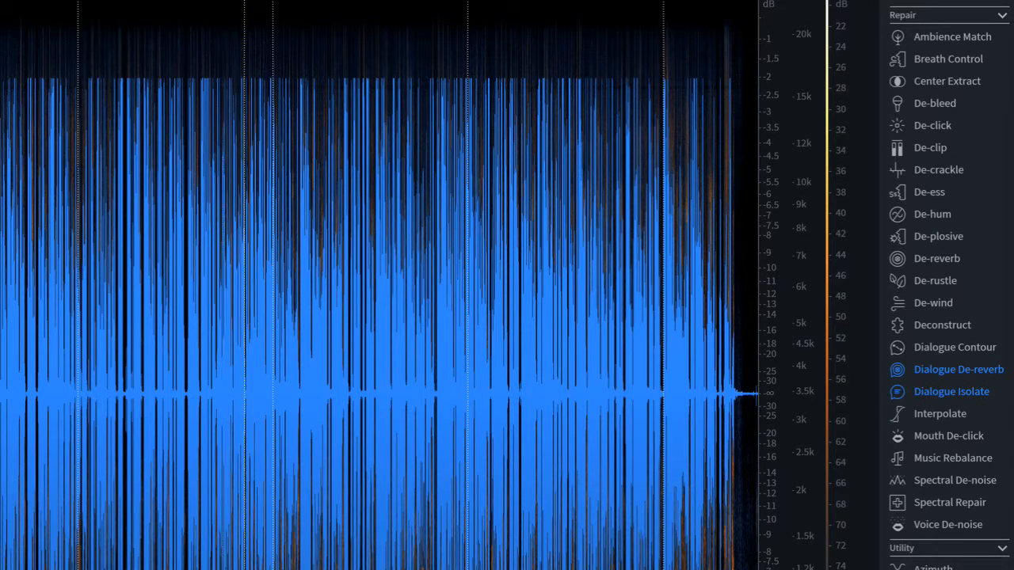
# - Export the processed voice recording as an AIFF file with a 32-bit (int) bit depth
pyautogui.press('super+e')
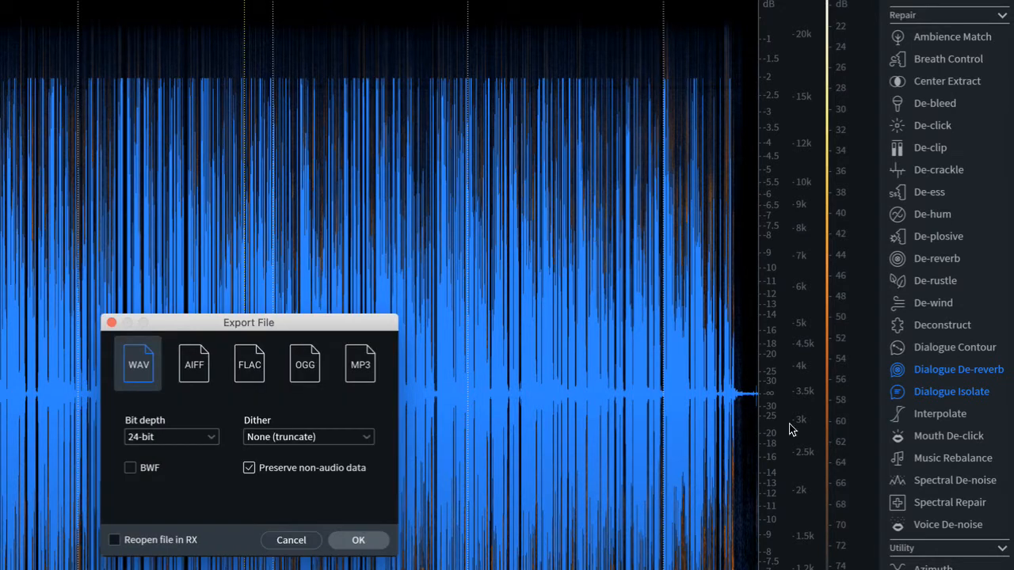
pyautogui.click(204, 361)
pyautogui.click(215, 438)
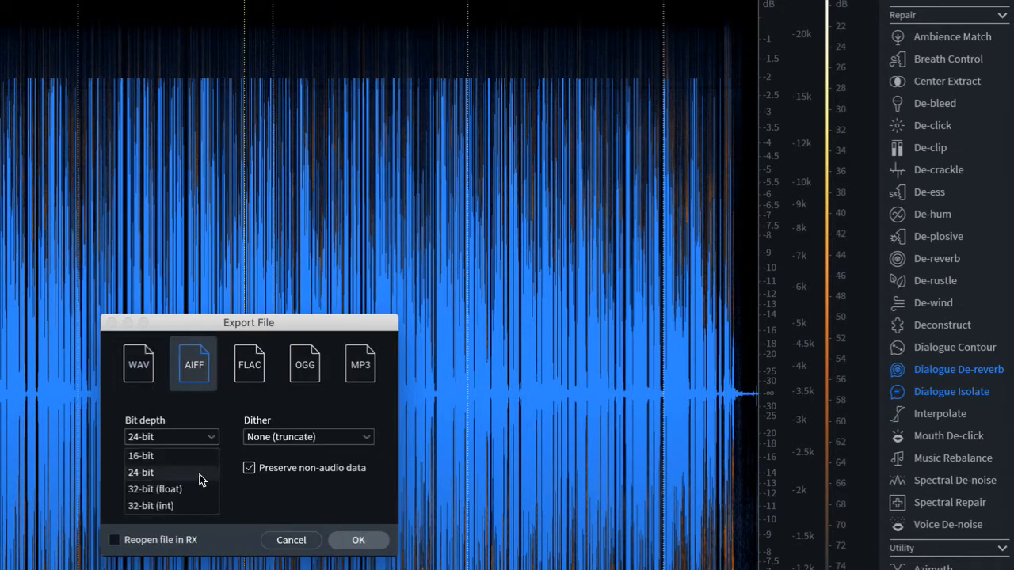
pyautogui.click(188, 513)
pyautogui.click(360, 540)
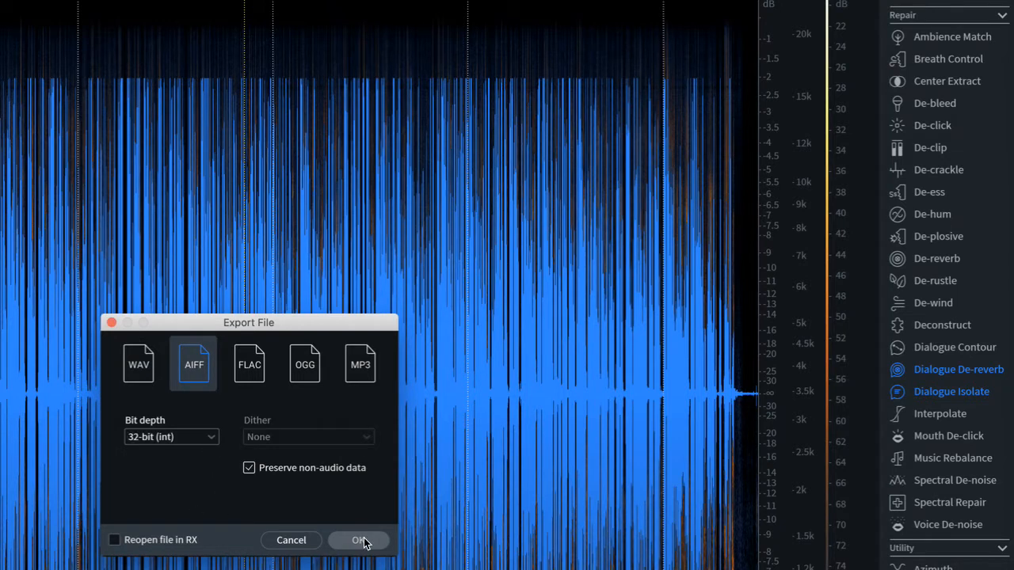
pyautogui.press('Return')
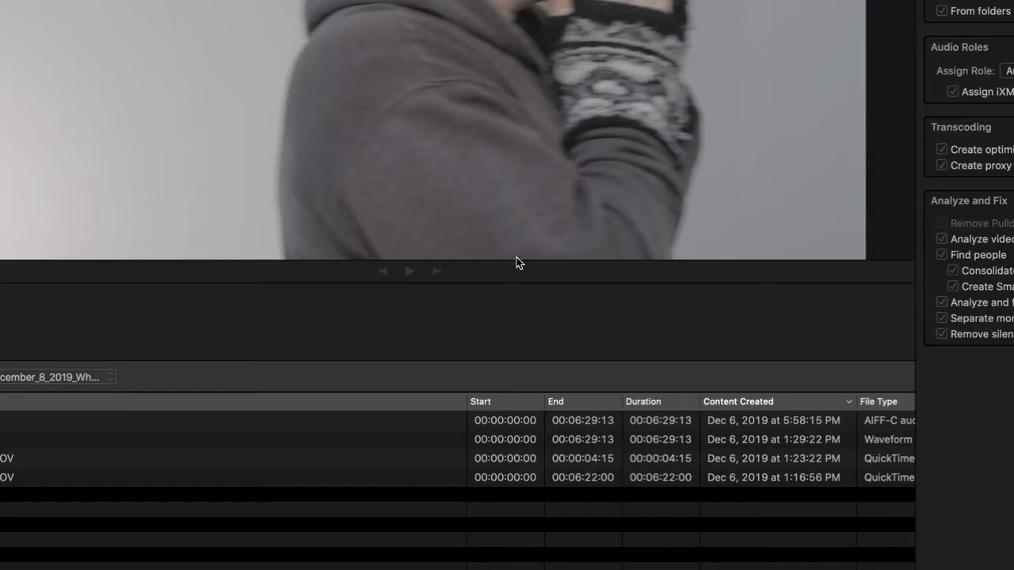
# - In Final Cut Pro, choose the AIFF-C audio file and the two QuickTime clips for import
pyautogui.click(198, 420)
pyautogui.keyDown('super'); pyautogui.click(29, 459); pyautogui.keyUp('super')
pyautogui.keyDown('super'); pyautogui.click(55, 477); pyautogui.keyUp('super')
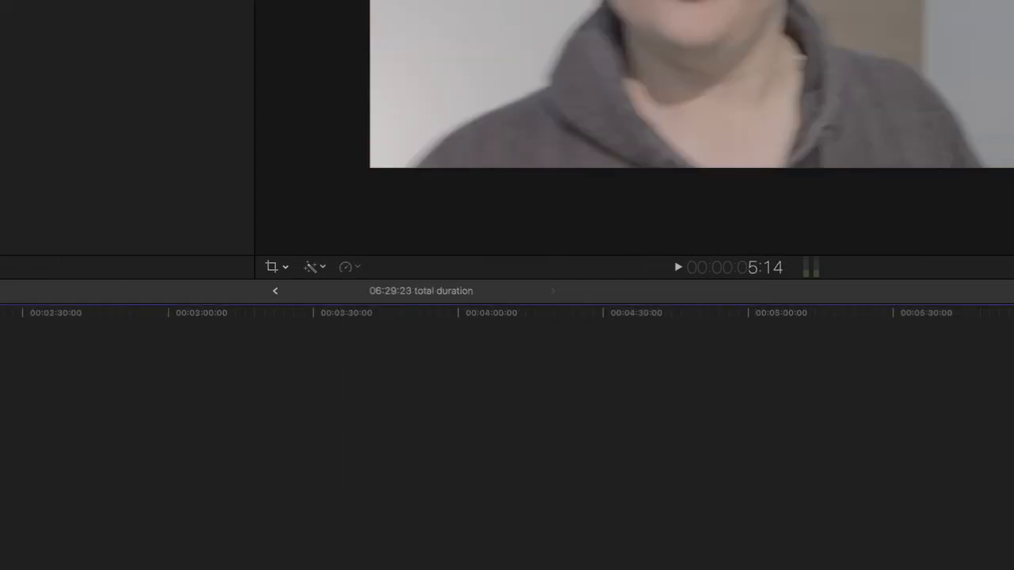
# - Remove all the clips from the open timeline and paste the copied footage
pyautogui.press('c')
pyautogui.press('Up')
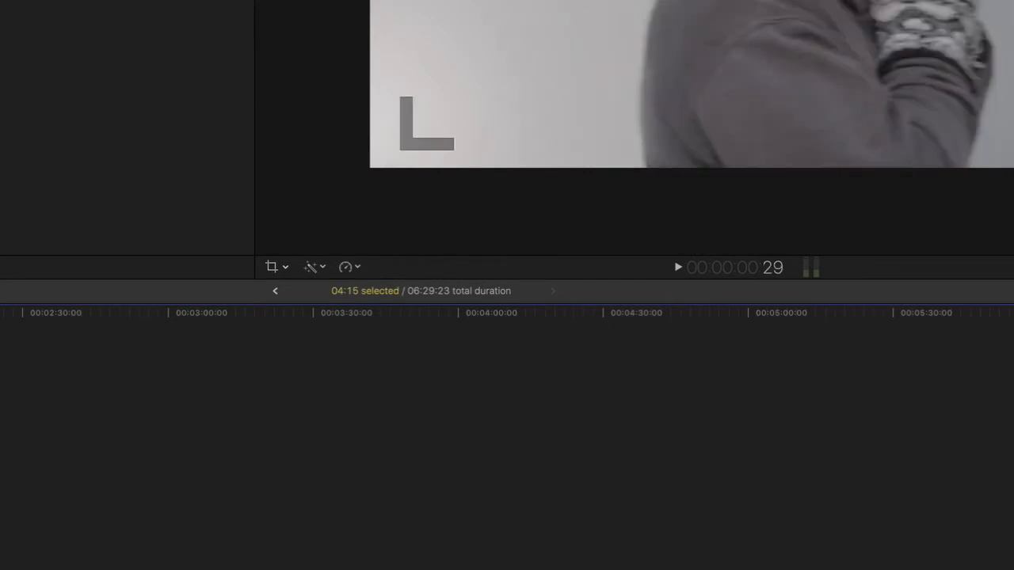
pyautogui.press('shift+super+a')
pyautogui.press('super+a')
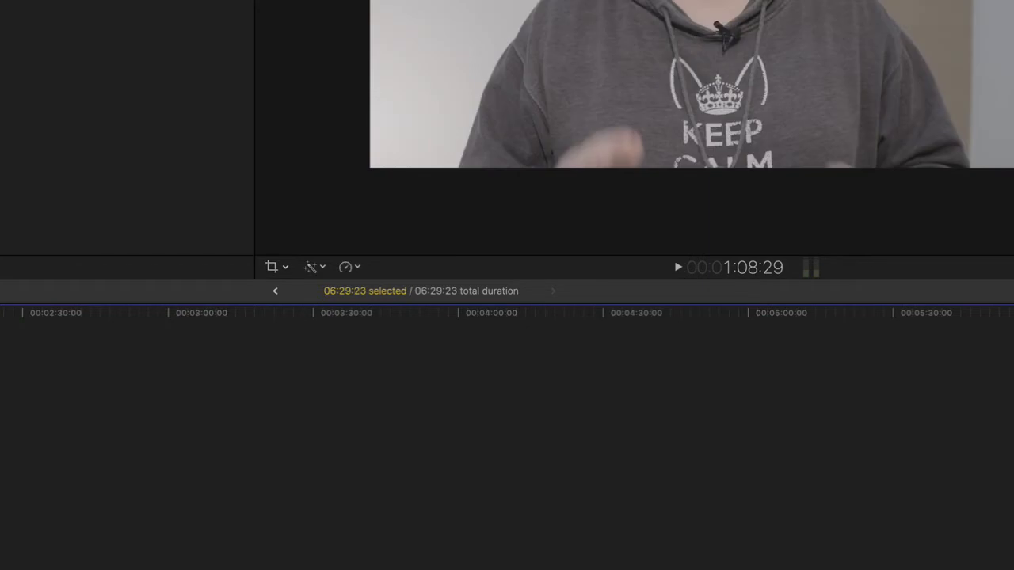
pyautogui.press('Delete')
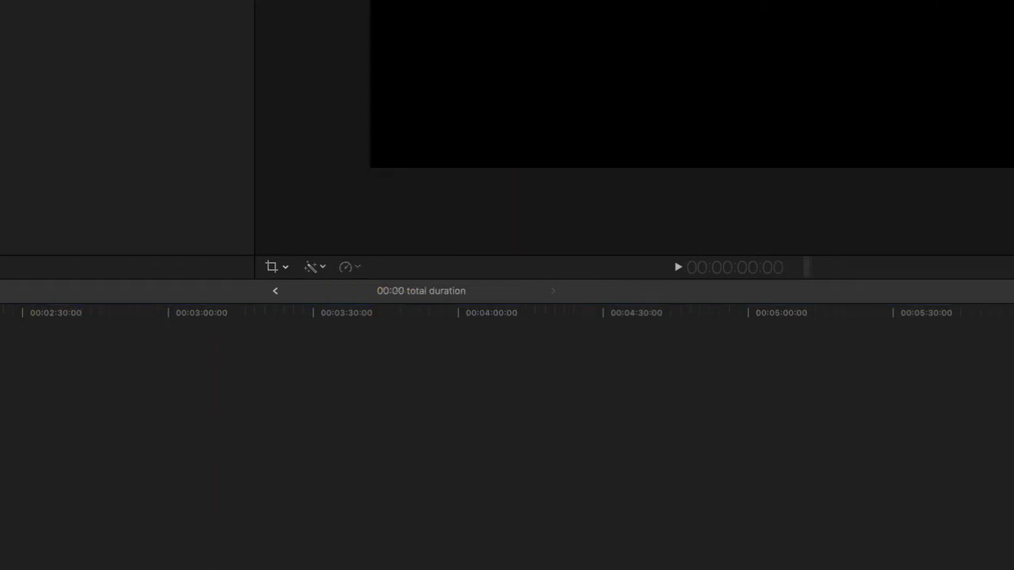
pyautogui.press('super+v')
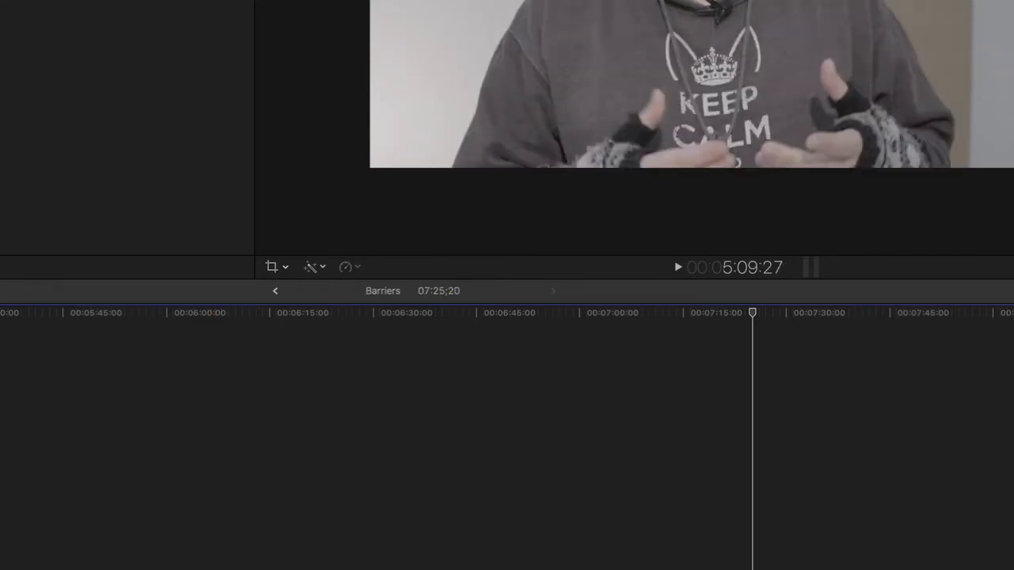
# - Delete an unwanted section of the talking-head footage from the Barriers project
pyautogui.hscroll(-15, 507, 436)
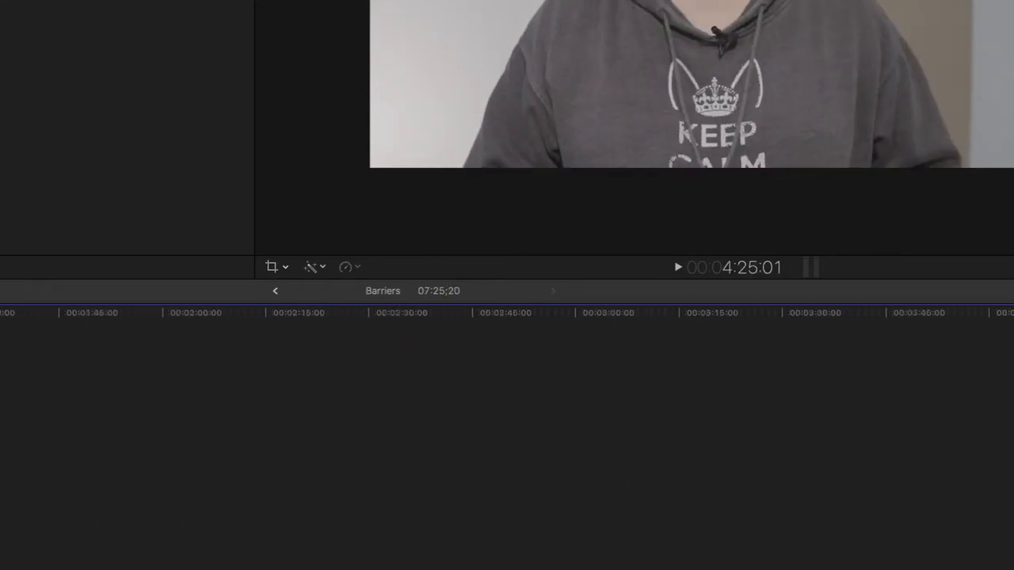
pyautogui.press('c')
pyautogui.press('BackSpace')
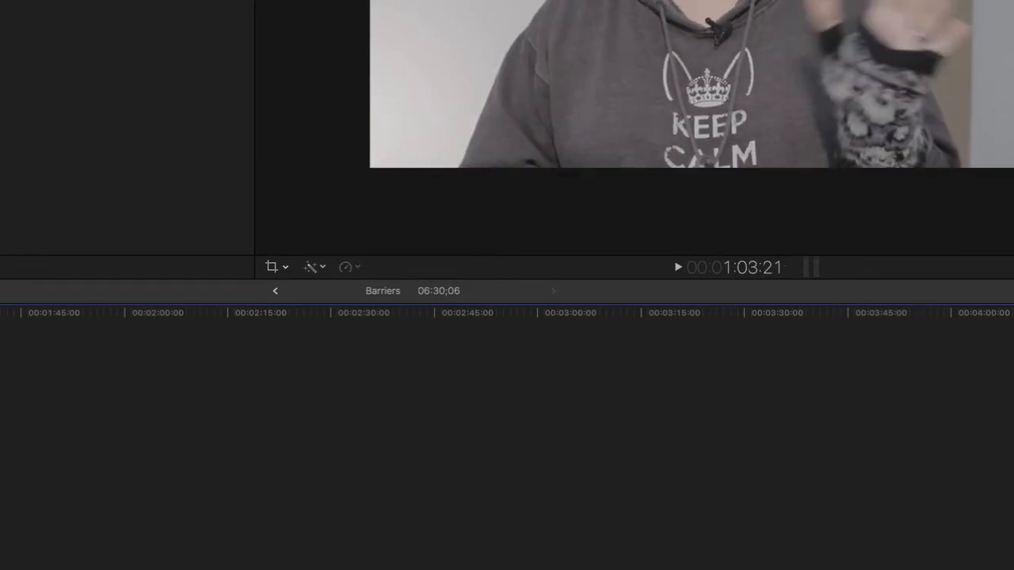
# - Play the end of the talking-head footage and add the 04;15 clip to the Barriers timeline at about 5:18
pyautogui.press('l')
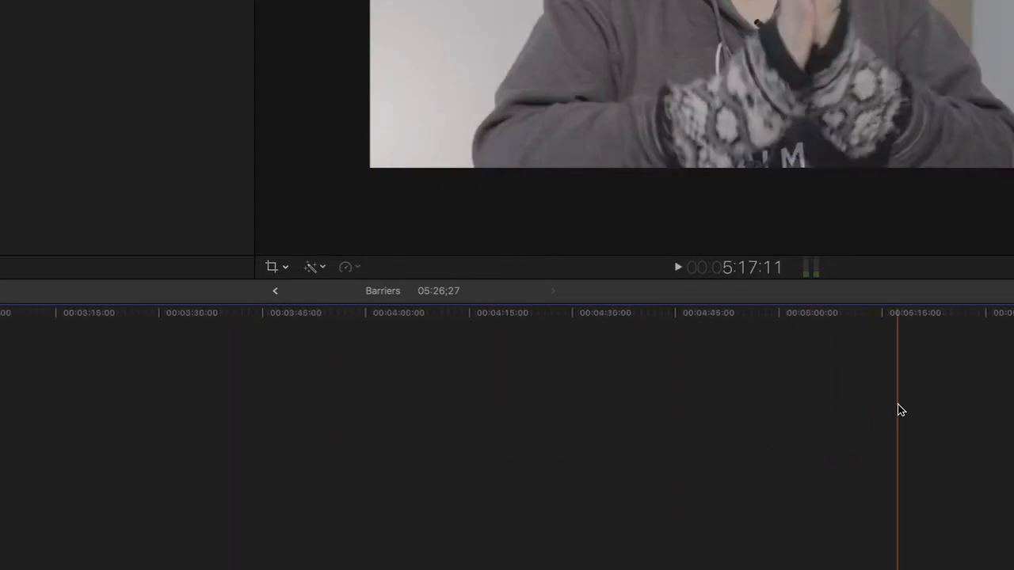
pyautogui.press('l')
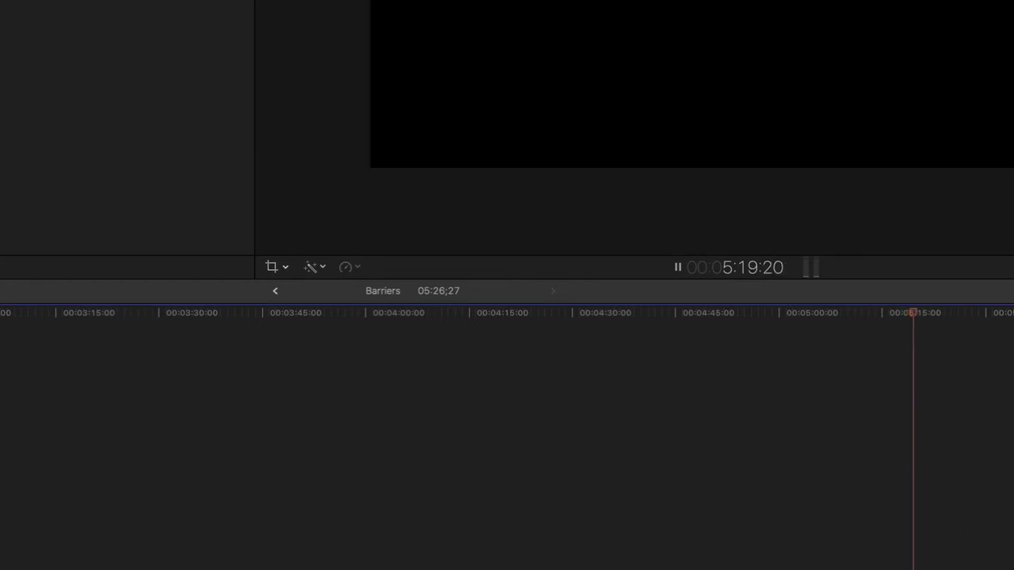
pyautogui.moveTo(907, 567); pyautogui.dragTo(908, 568)
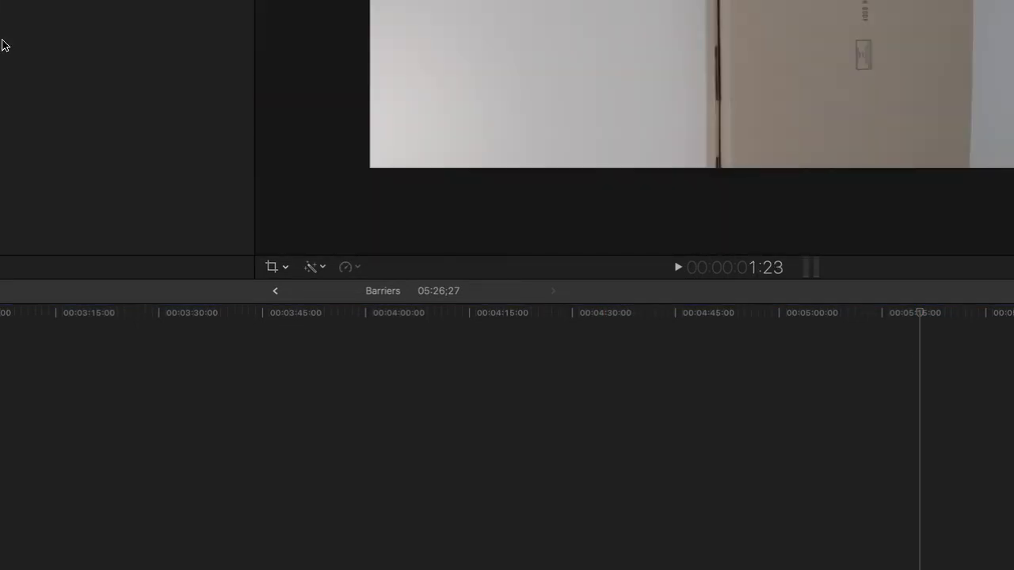
pyautogui.moveTo(5, 45); pyautogui.dragTo(910, 564)
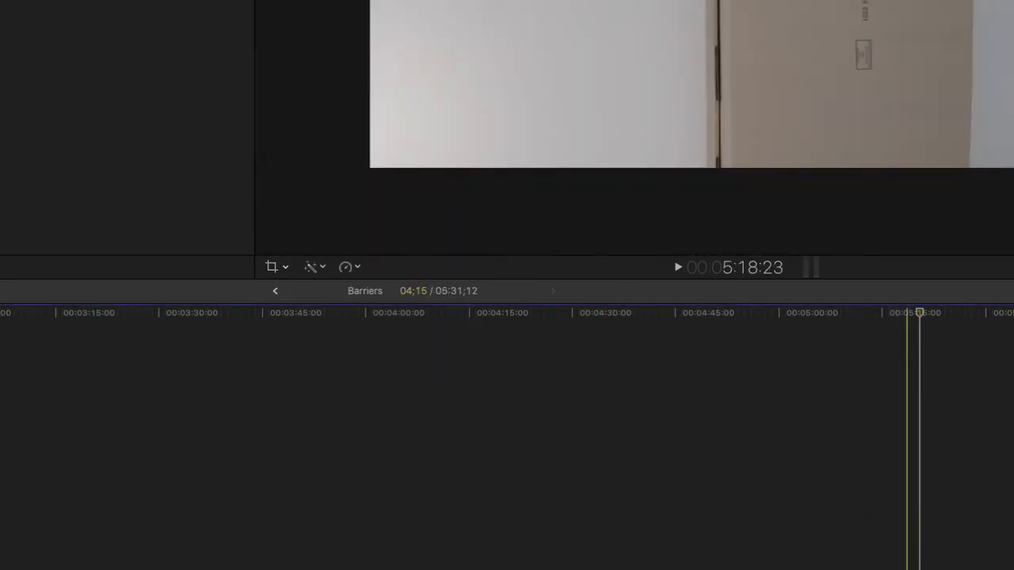
# - Play through the join to the added clip and trim the end of the Barriers project to 05:20;26
pyautogui.press('space')
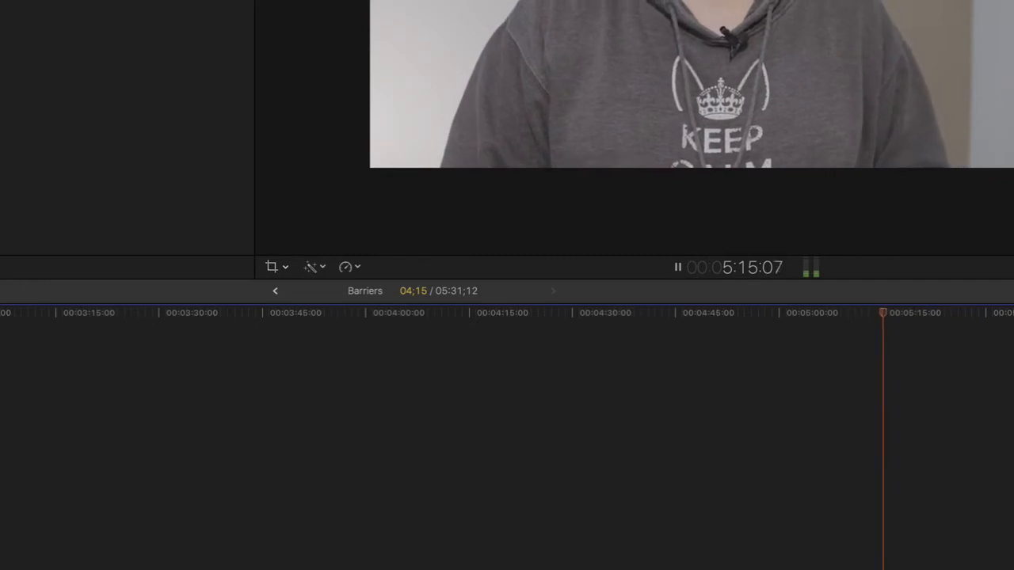
pyautogui.press('space')
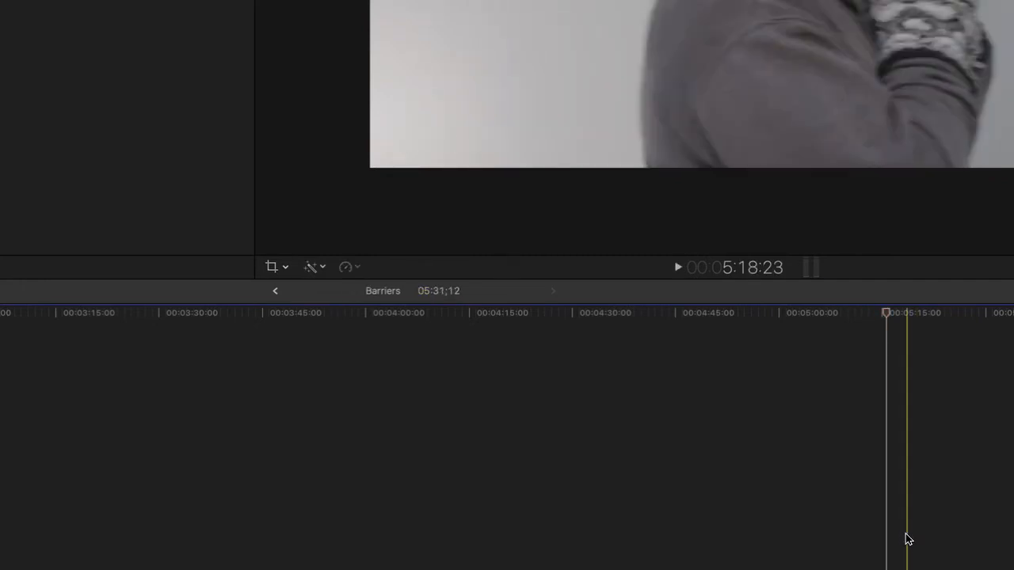
pyautogui.press('space')
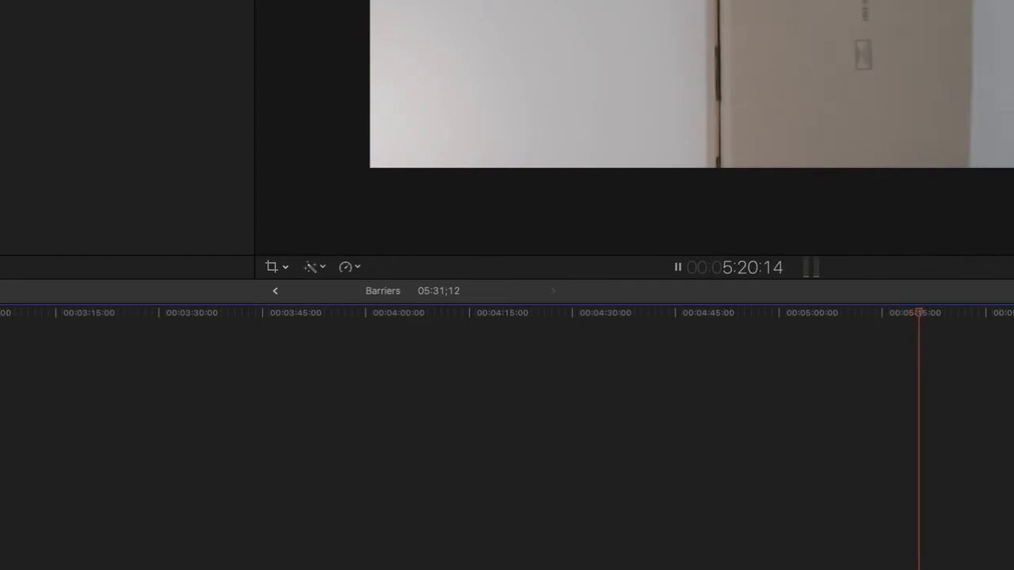
pyautogui.press('space')
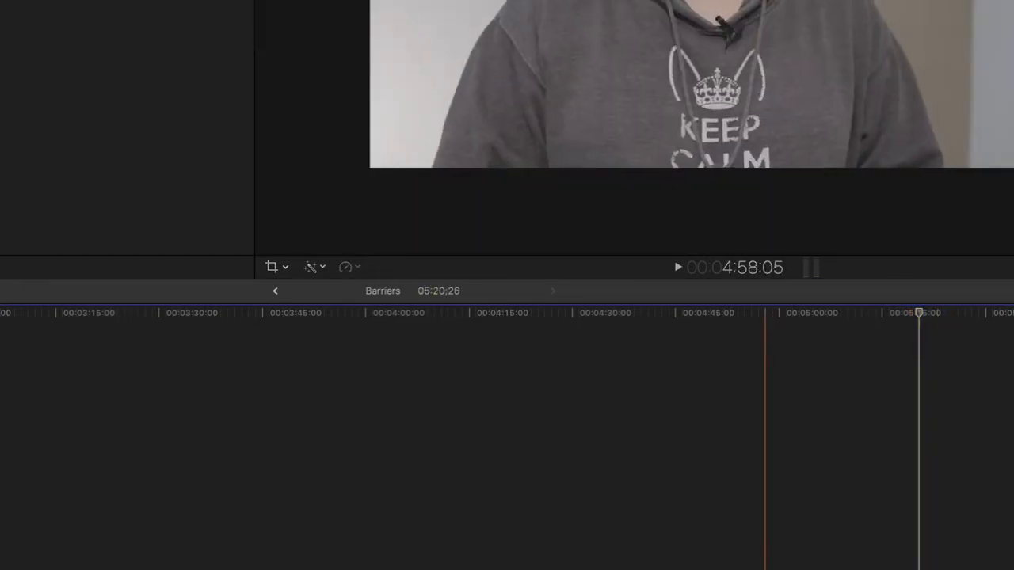
# - Apply the Sharpen effect to all clips in the Barriers project and play the footage around 4:01
pyautogui.press('super+a')
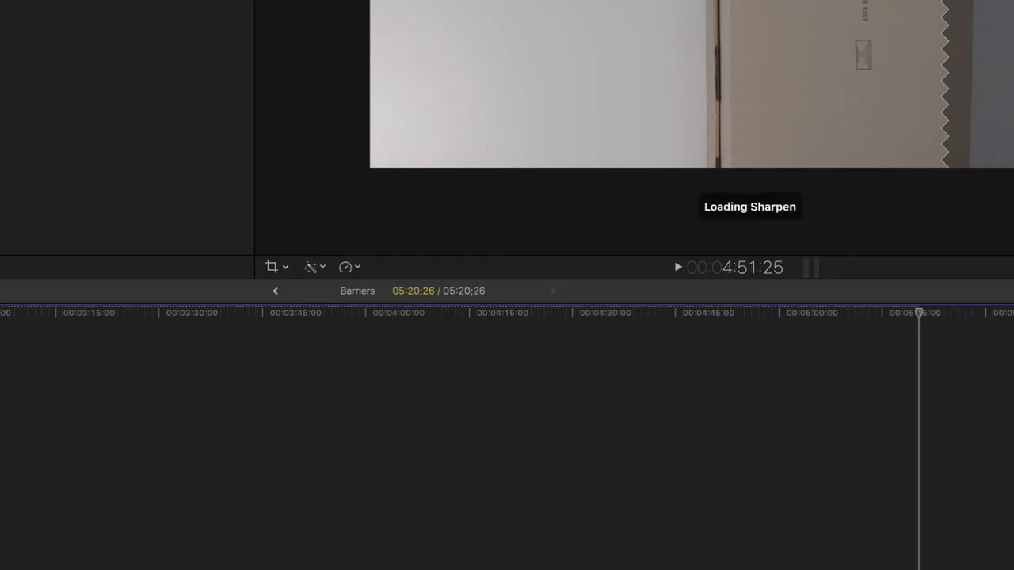
pyautogui.press('space')
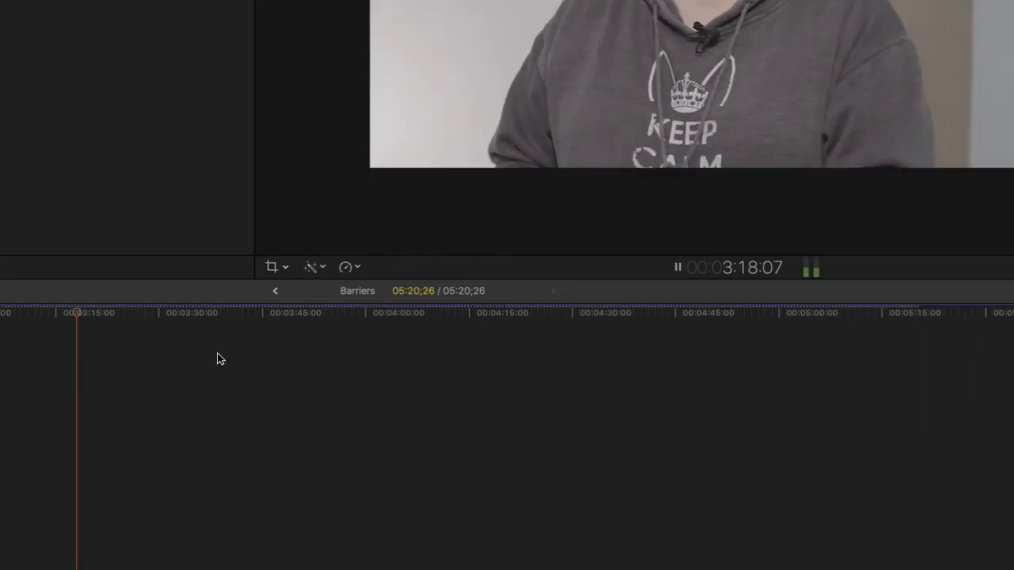
pyautogui.click(377, 358)
pyautogui.press('space')
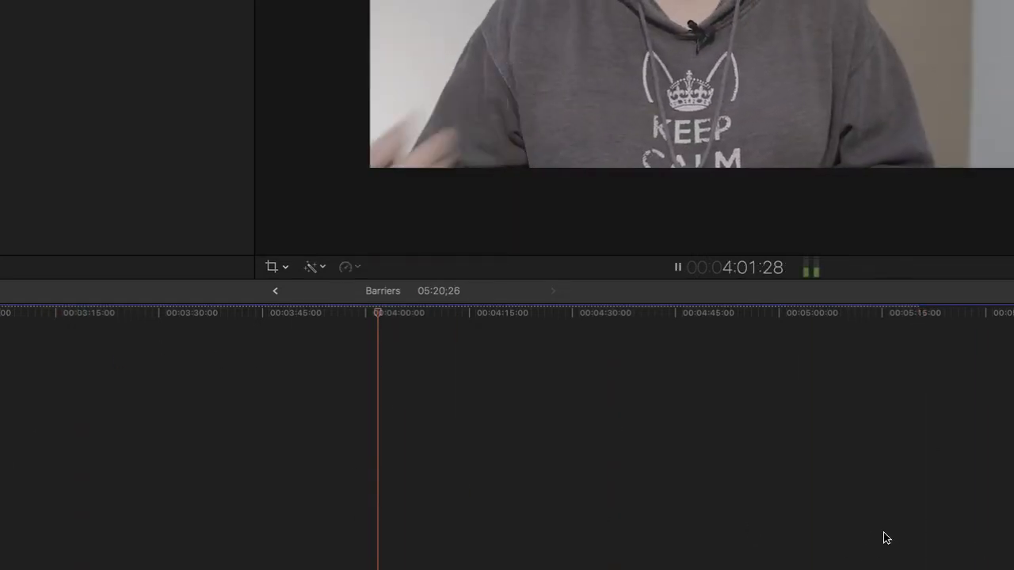
pyautogui.press('space')
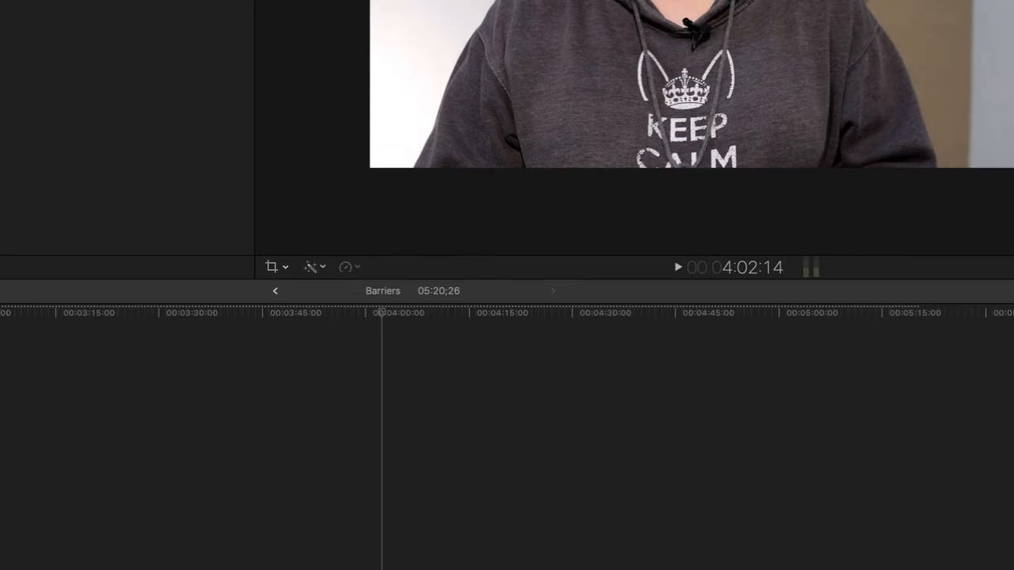
# - Play the color-corrected footage from about 4:02 and skim toward the end of the Barriers project
pyautogui.press('space')
pyautogui.hscroll(-10, 137, 513)
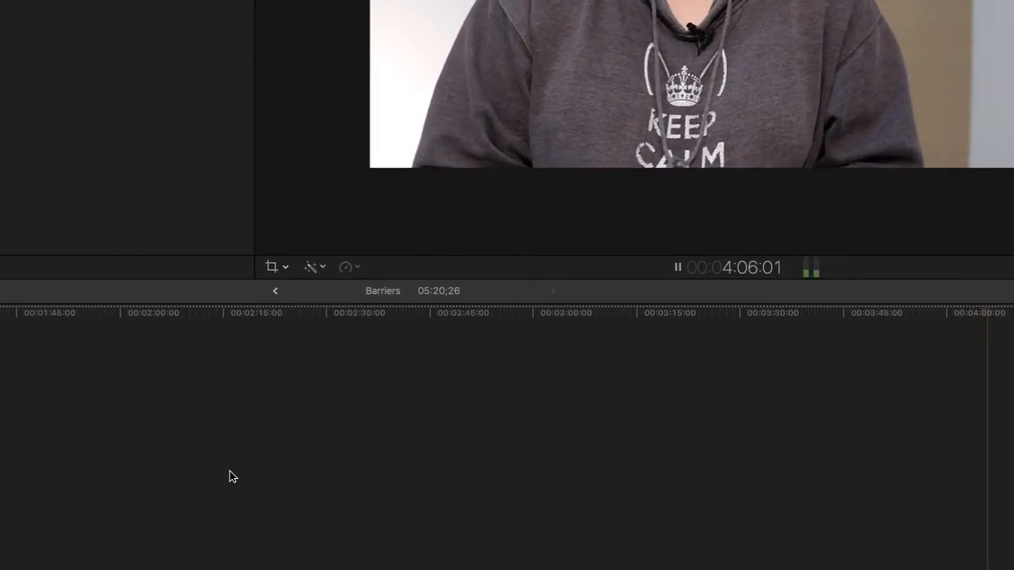
pyautogui.press('space')
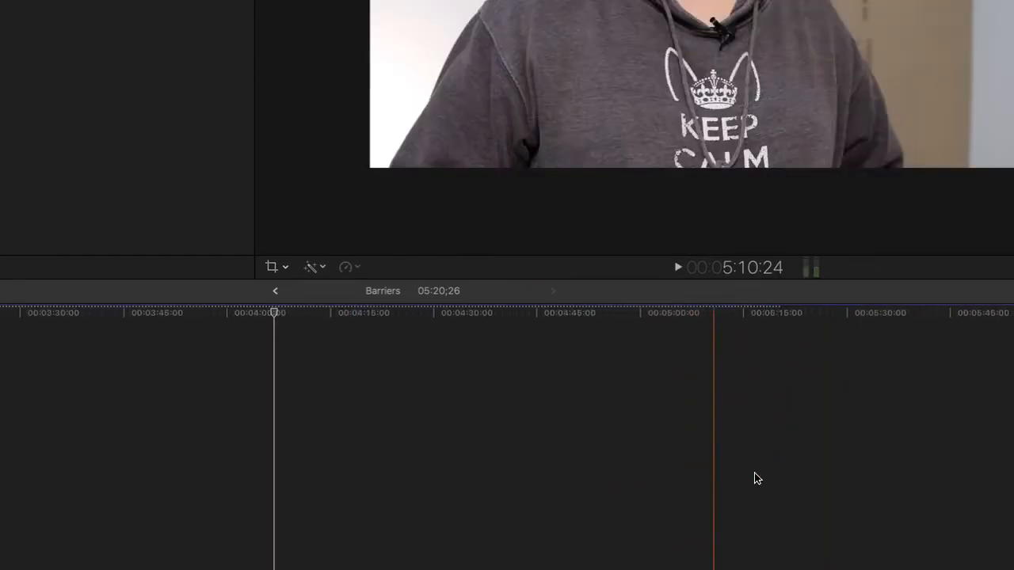
# - Go back from the Tops and Tails timeline to the Untitled Project
pyautogui.hscroll(-8, 423, 516)
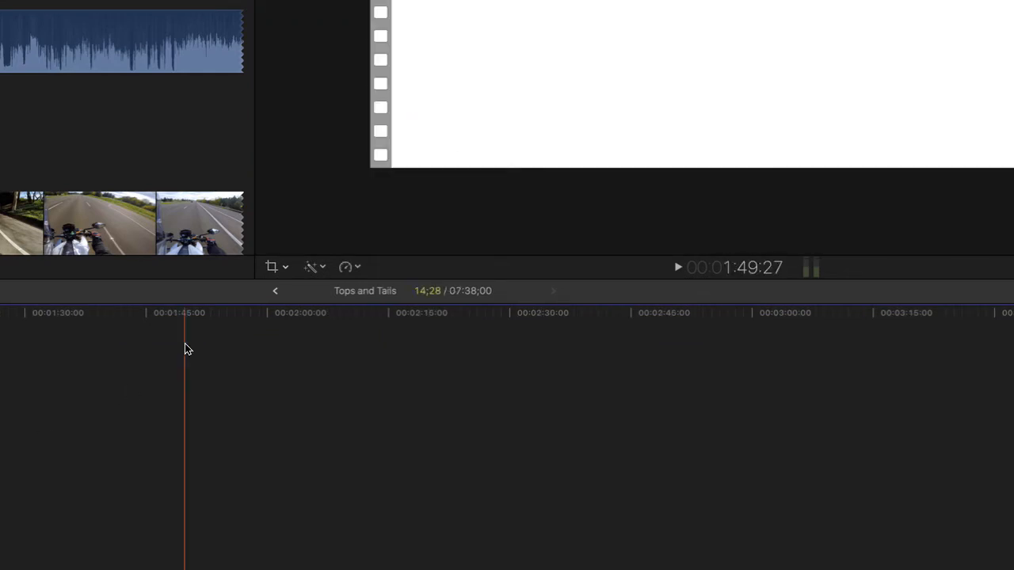
pyautogui.click(275, 290)
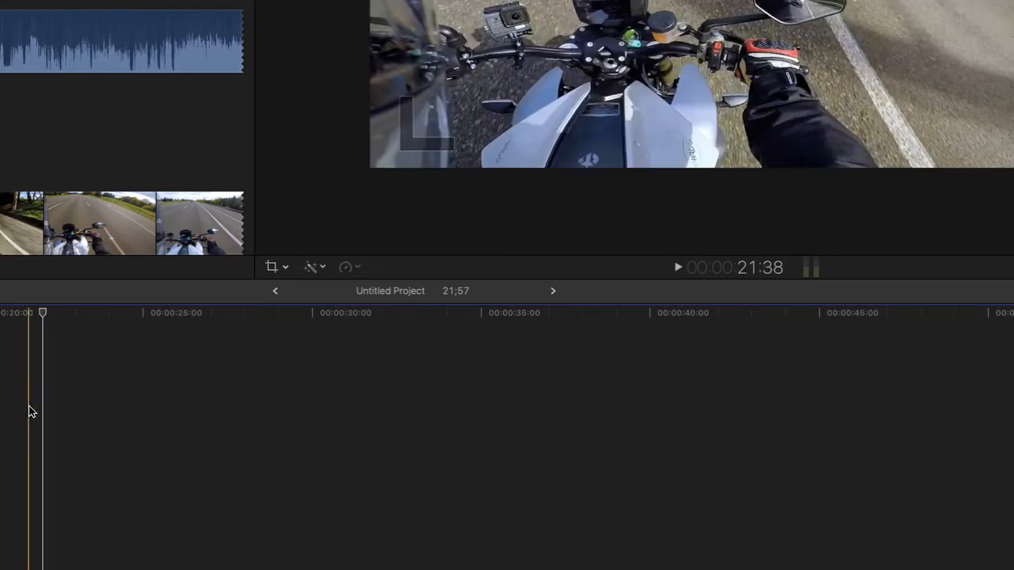
# - Return to the Barriers project, paste the copied logo and title outro at its end, and trim the project to 05:30;08
pyautogui.click(275, 291)
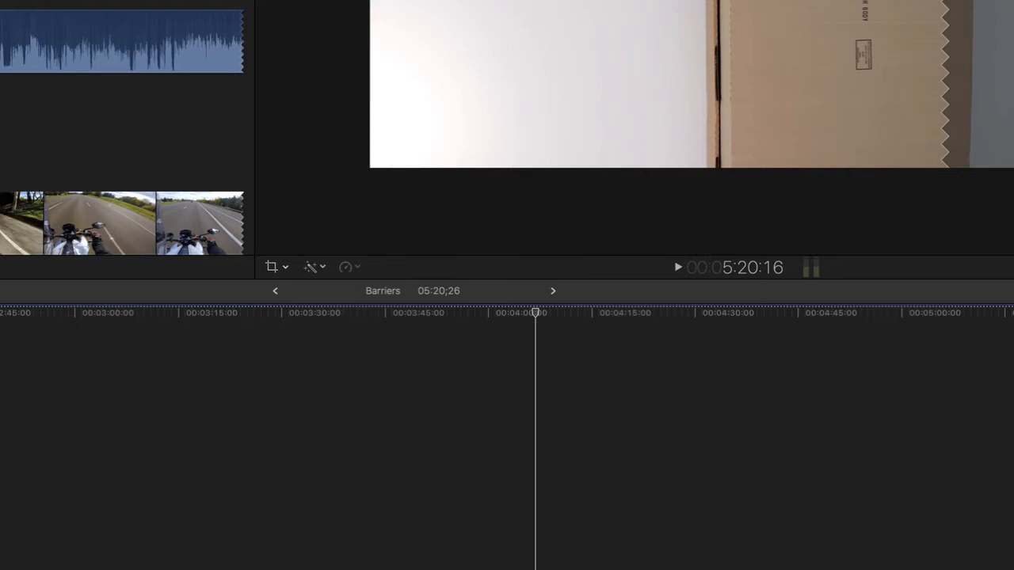
pyautogui.press('super+v')
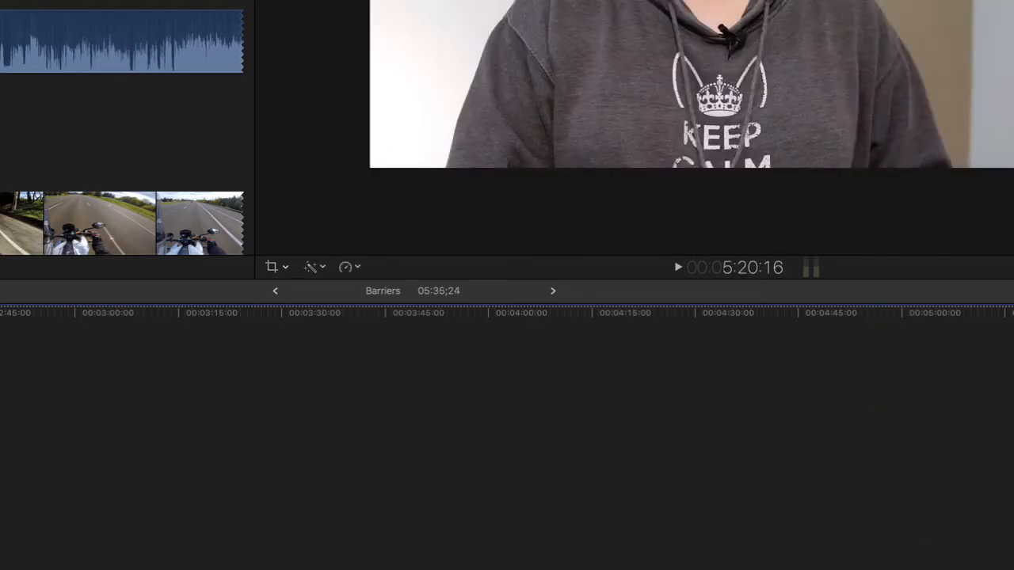
pyautogui.moveTo(1013, 439); pyautogui.dragTo(1009, 440)
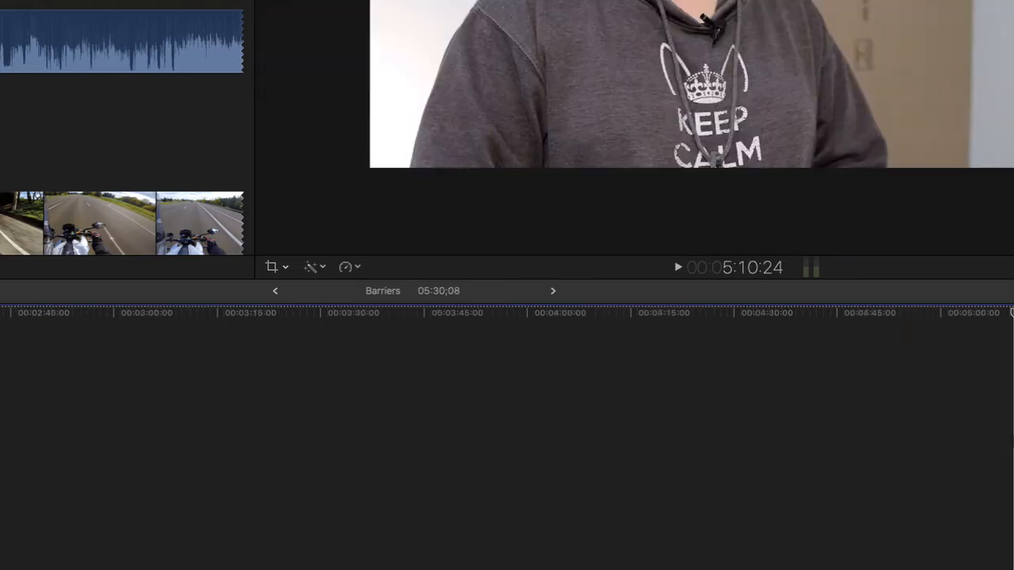
# - Play the Barriers project from about 5:10 through the talking-head ending into the pasted logo outro
pyautogui.press('space')
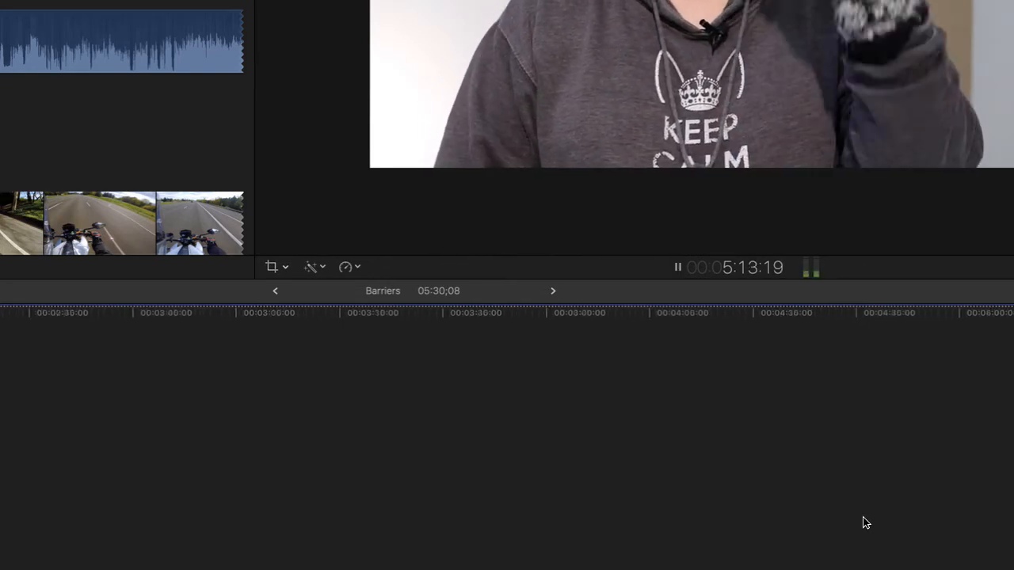
pyautogui.hscroll(-3, 791, 529)
pyautogui.hscroll(1, 791, 529)
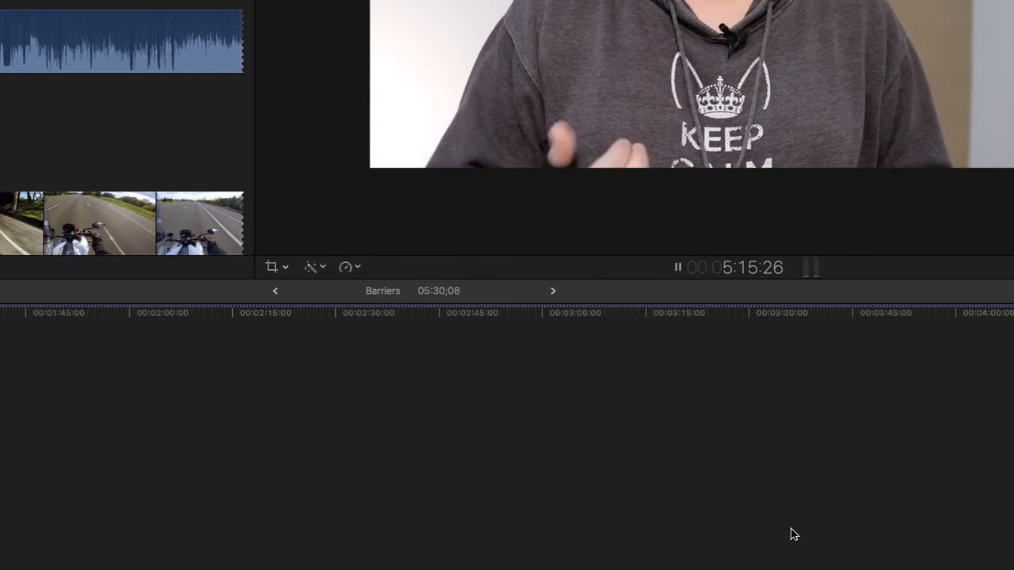
pyautogui.hscroll(5, 794, 535)
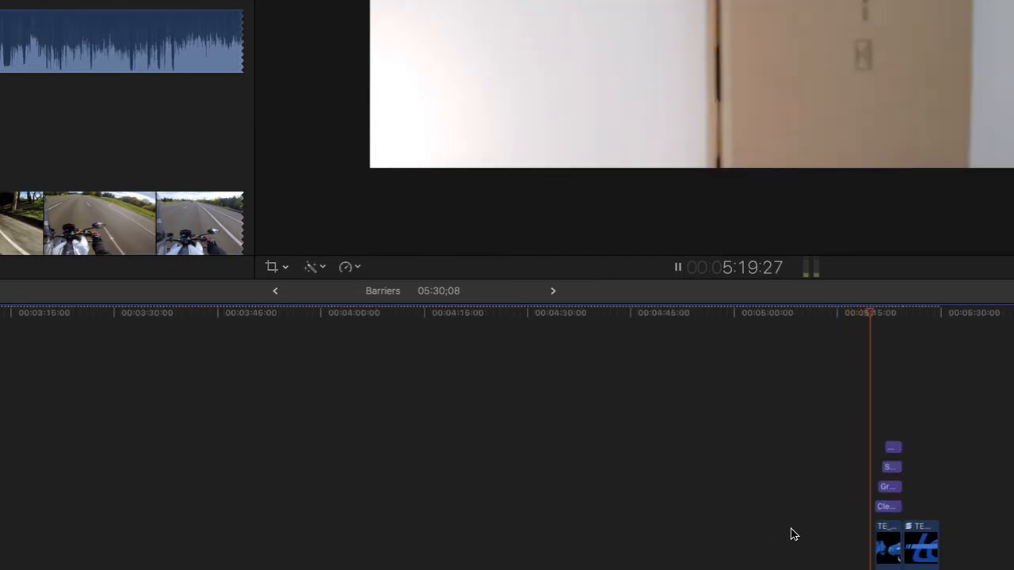
pyautogui.press('space')
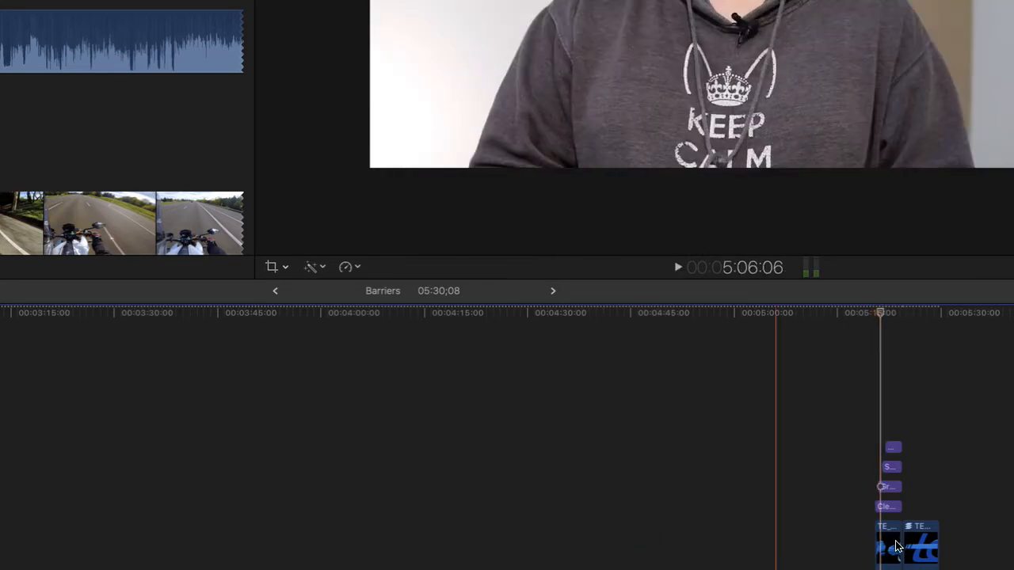
pyautogui.press('space')
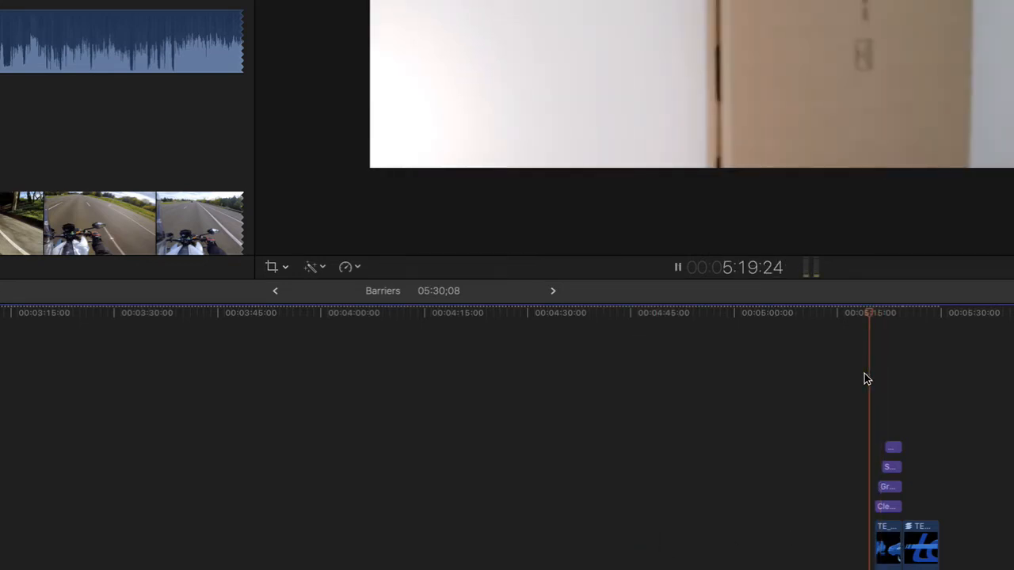
pyautogui.press('space')
# - Trim about one second at the join before the TE_logo_with_car clip and play the tightened transition into the outro
pyautogui.press('super+equal')
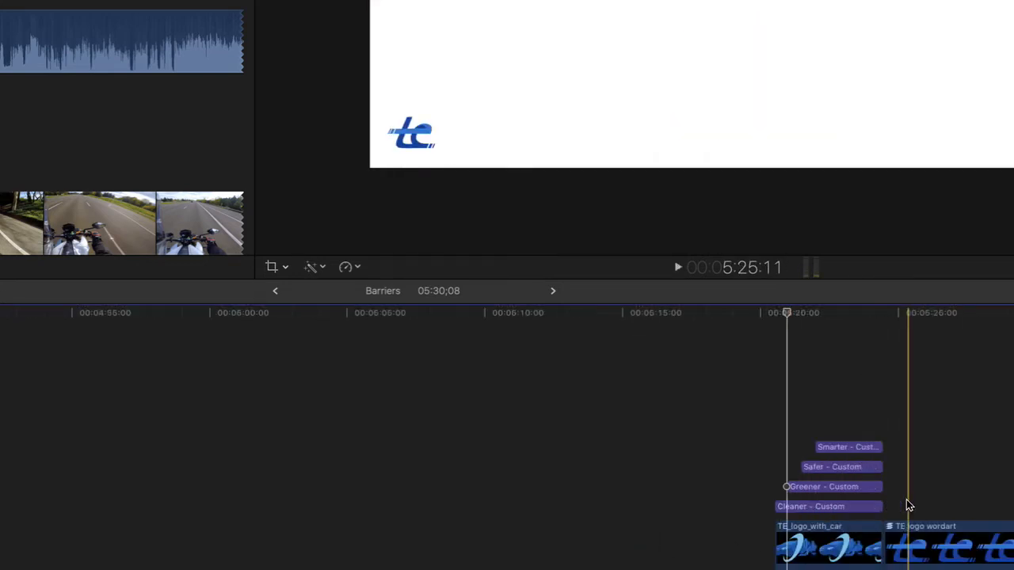
pyautogui.press('super+equal')
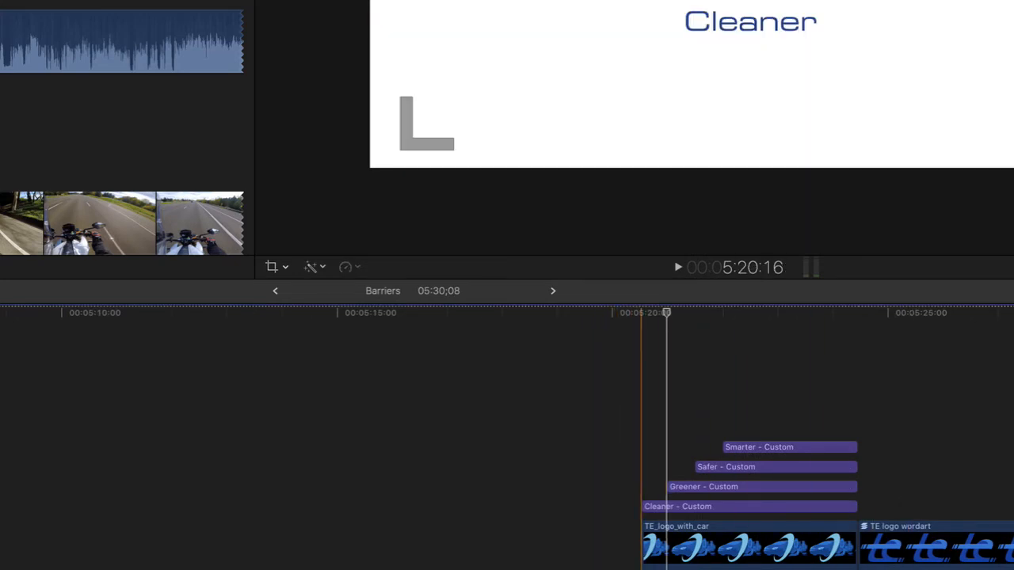
pyautogui.moveTo(641, 569); pyautogui.dragTo(586, 568)
pyautogui.press('space')
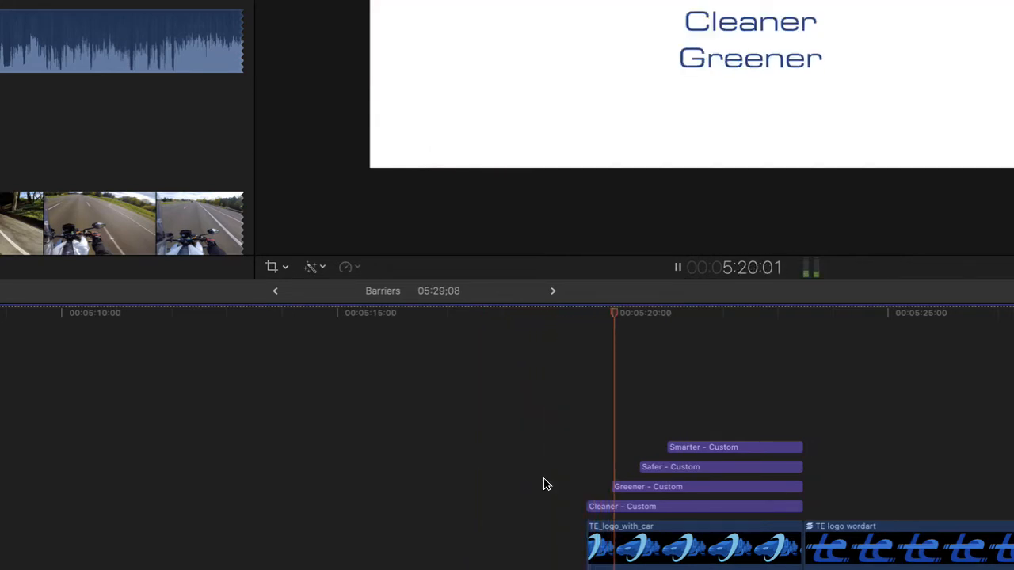
pyautogui.press('space')
pyautogui.hscroll(15, 181, 422)
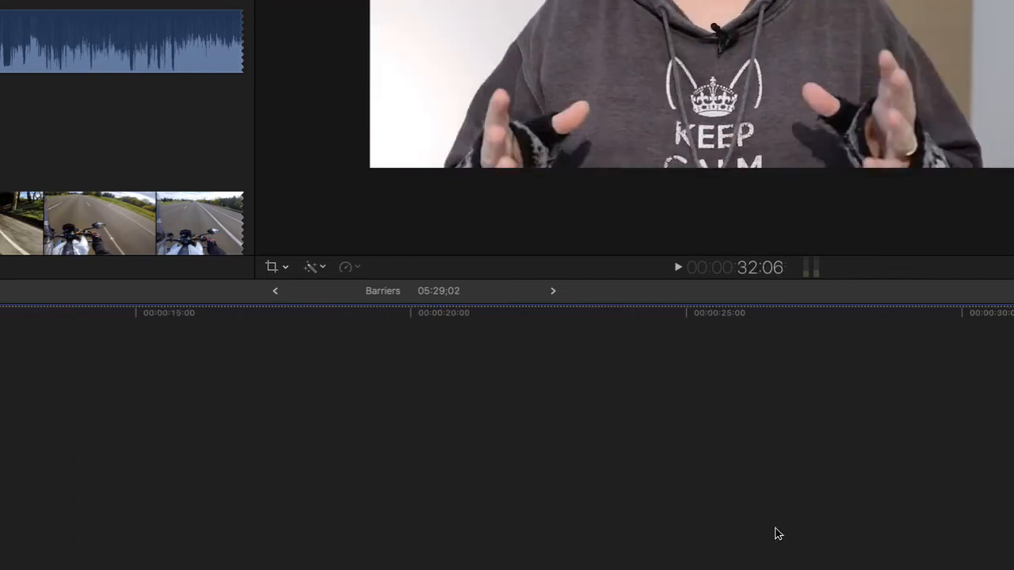
# - Go from the Barriers project to the Untitled Project and play its motorcycle footage to about 6:03
pyautogui.press('super+minus')
pyautogui.press('super+minus')
pyautogui.press('super+minus')
pyautogui.press('super+minus')
pyautogui.press('super+minus')
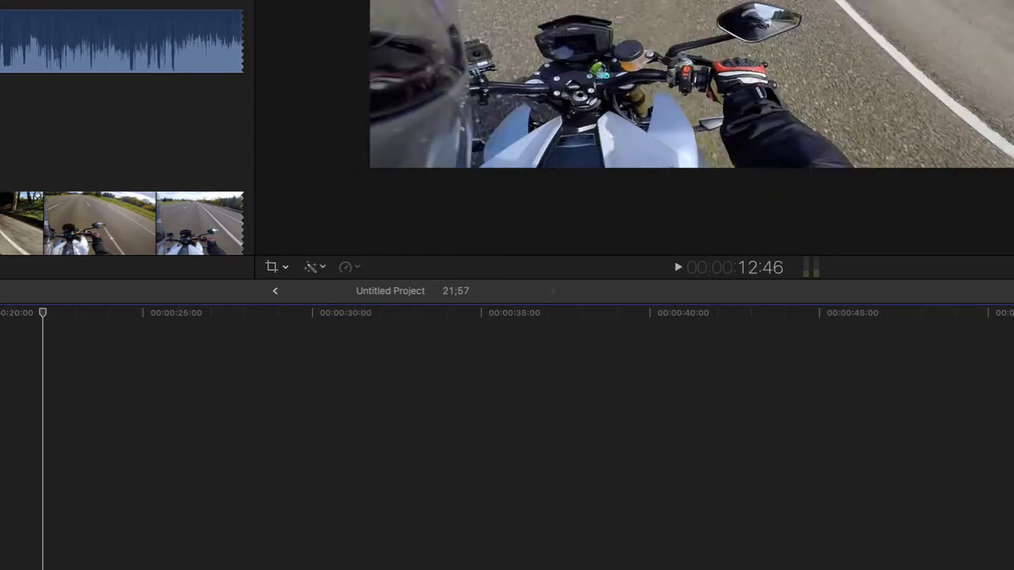
pyautogui.press('space')
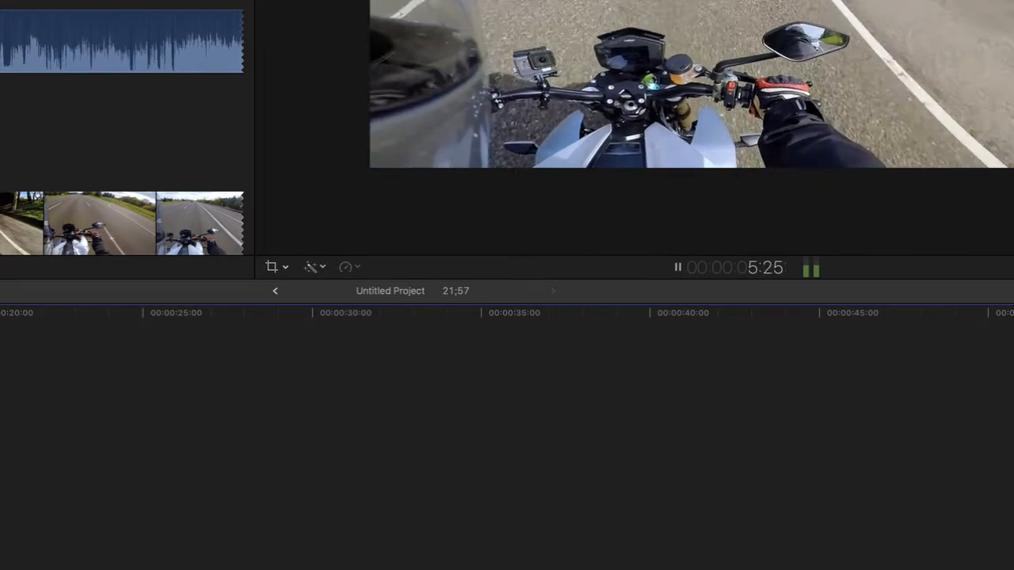
pyautogui.press('space')
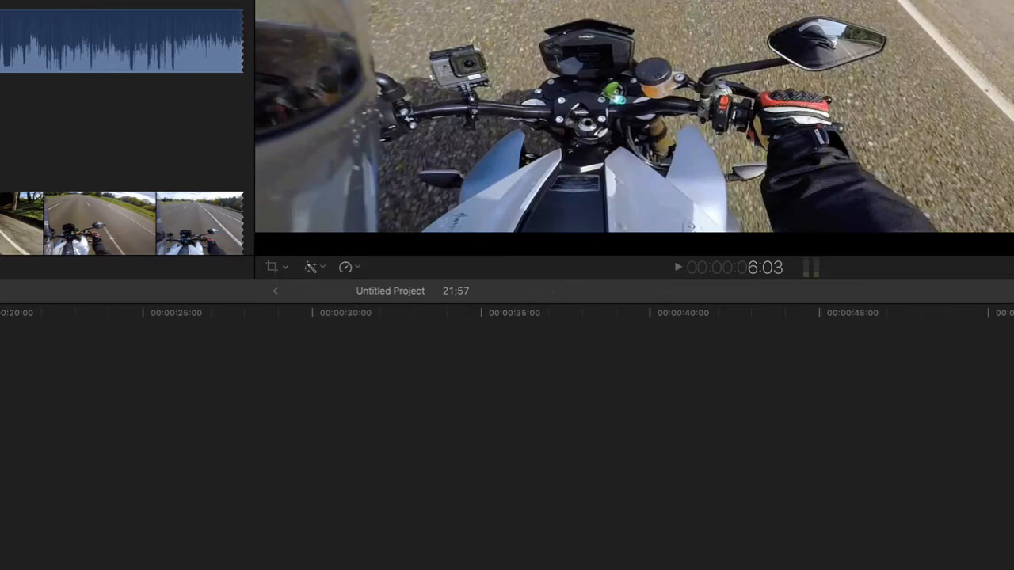
# - Show the background tasks and close the TopsandTails library
pyautogui.press('super+9')
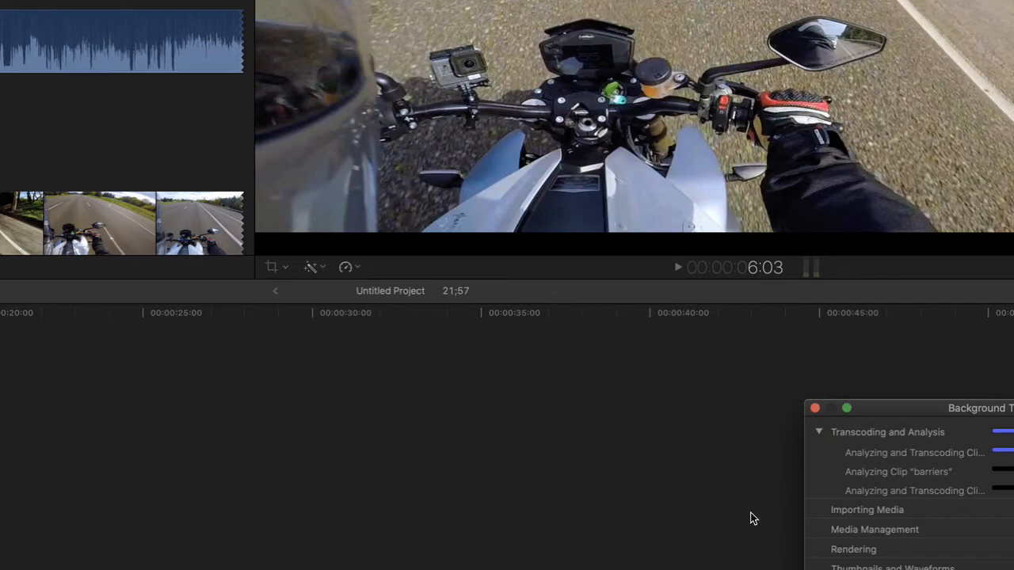
pyautogui.click(630, 491)
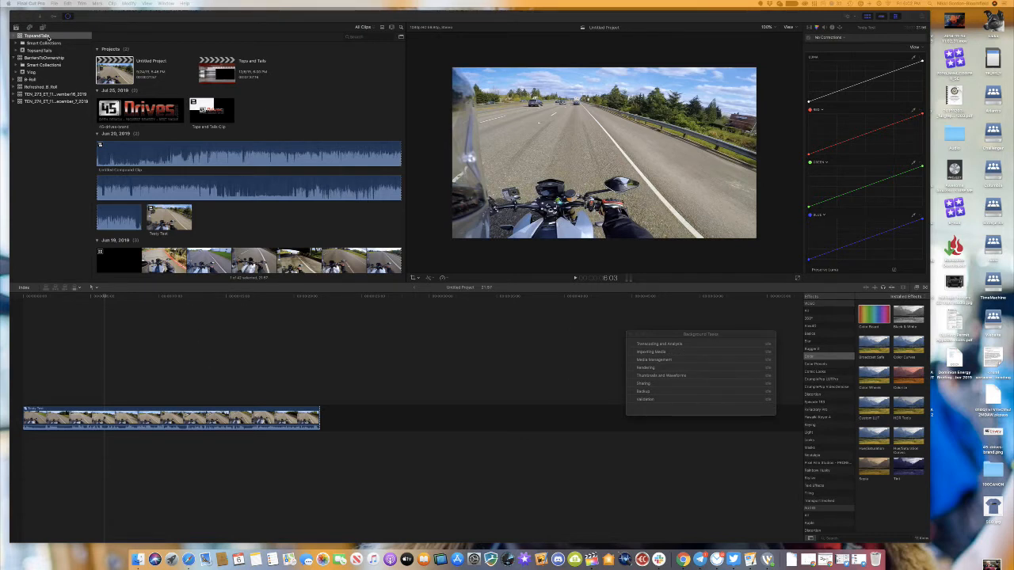
pyautogui.rightClick(50, 37)
pyautogui.click(75, 125)
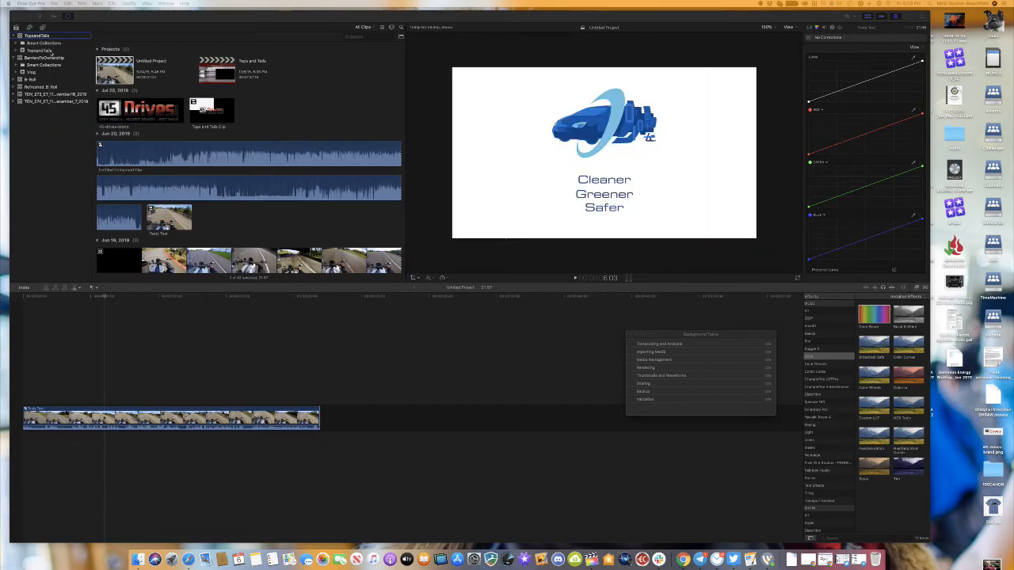
# - Export the Barriers project as the master file Barriers.mov, and reposition and enlarge the Background Tasks window
pyautogui.click(45, 38)
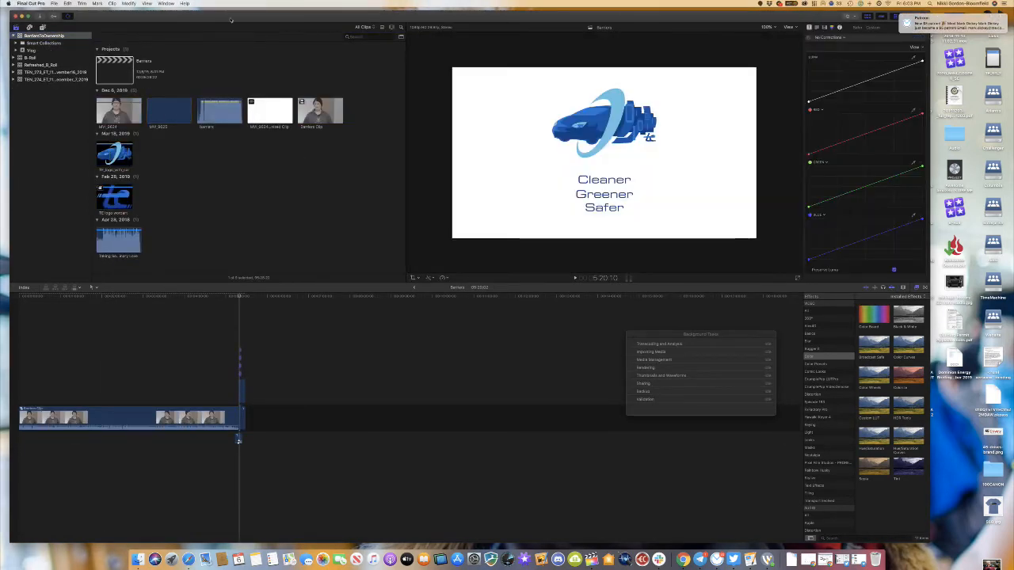
pyautogui.click(54, 3)
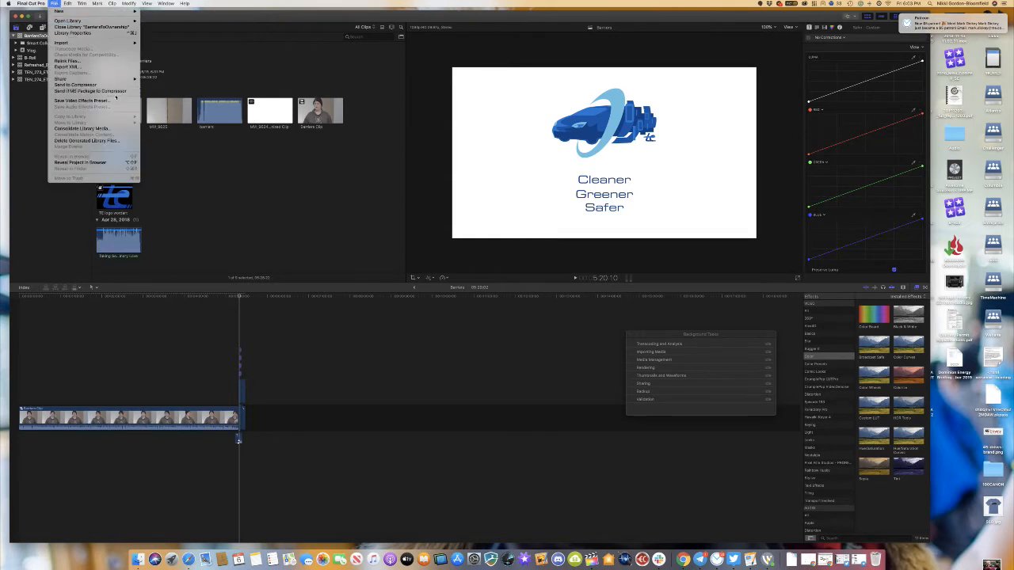
pyautogui.moveTo(103, 79)
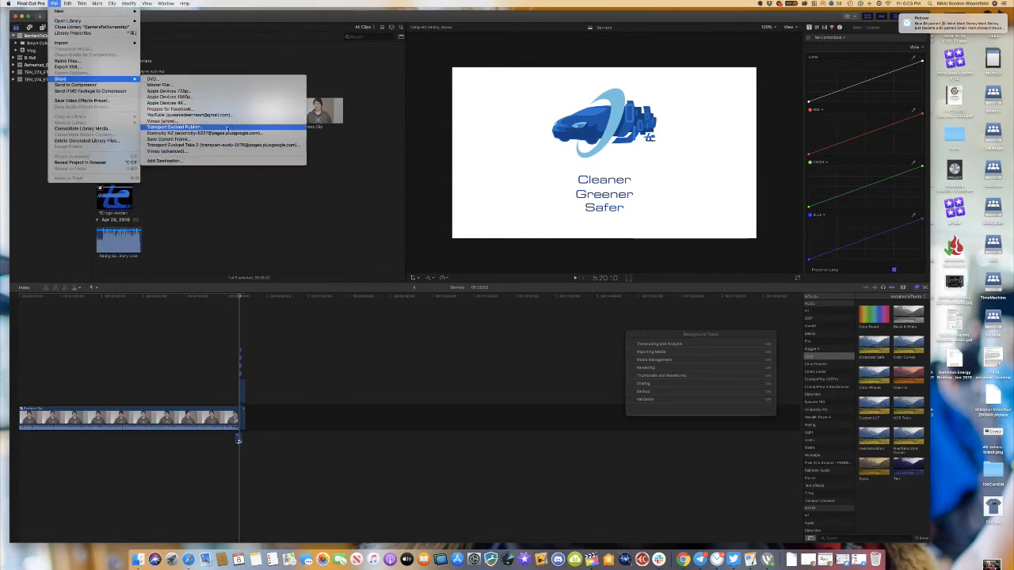
pyautogui.click(232, 85)
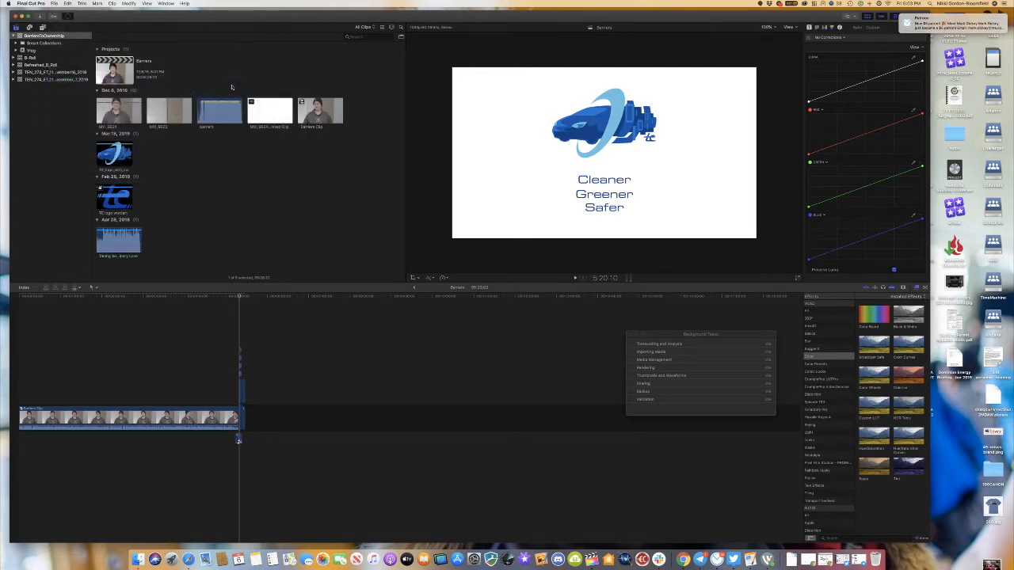
pyautogui.press('Return')
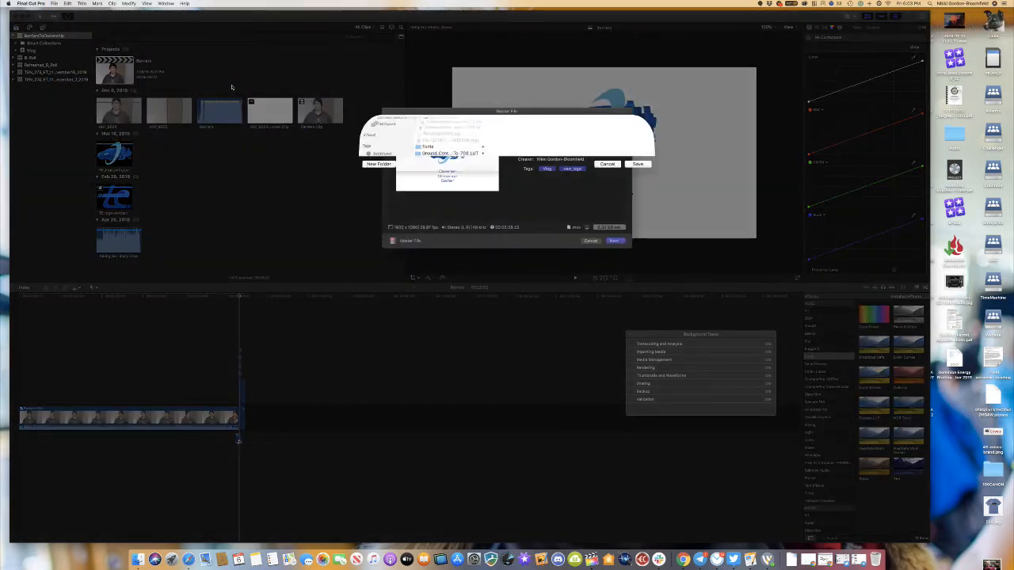
pyautogui.press('Return')
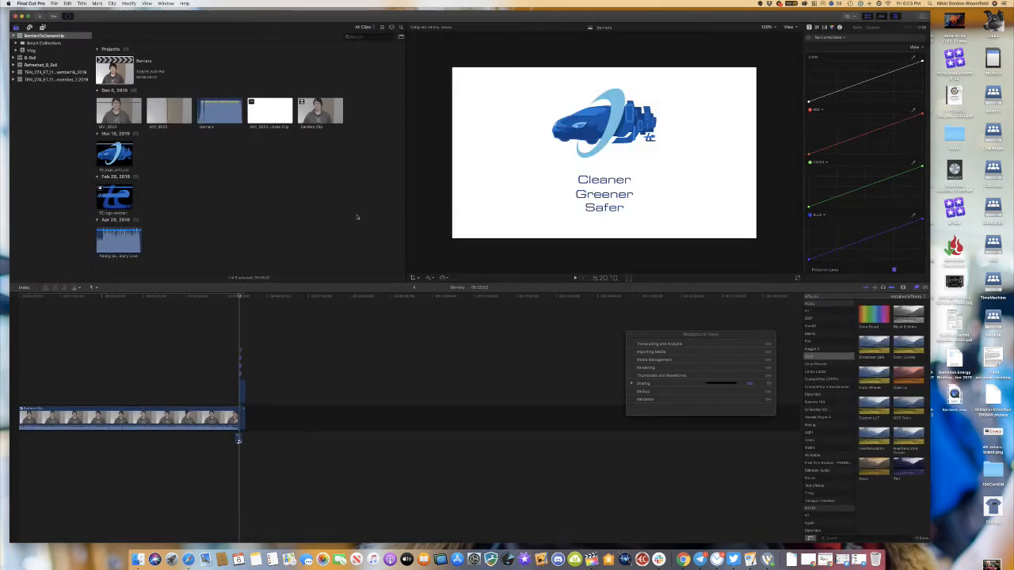
pyautogui.moveTo(673, 380); pyautogui.dragTo(371, 246)
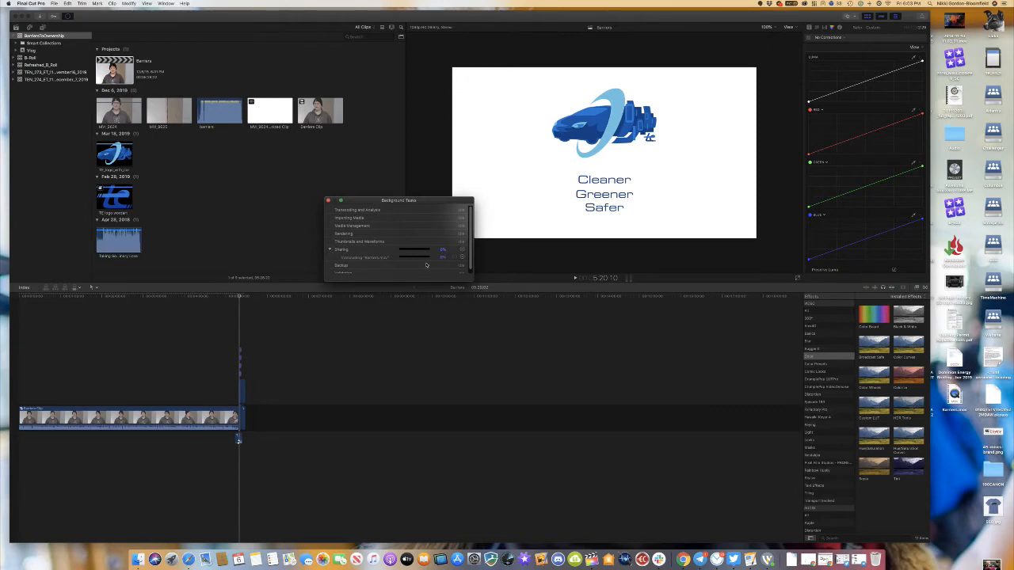
pyautogui.moveTo(470, 285); pyautogui.dragTo(572, 415)
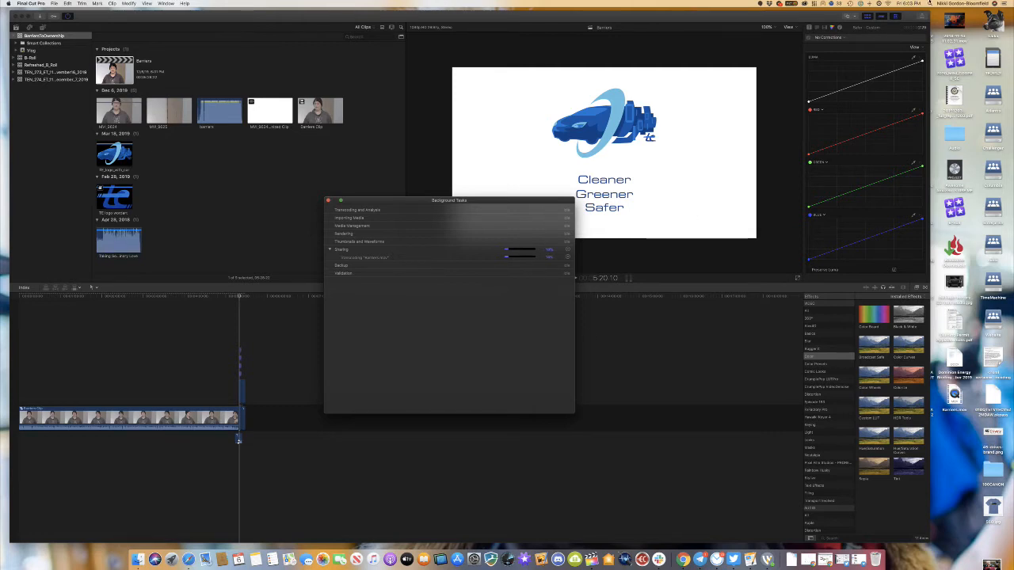
# - Open Activity Monitor, check its memory, energy, disk, network and CPU figures during the export, and close it
pyautogui.press('super+space')
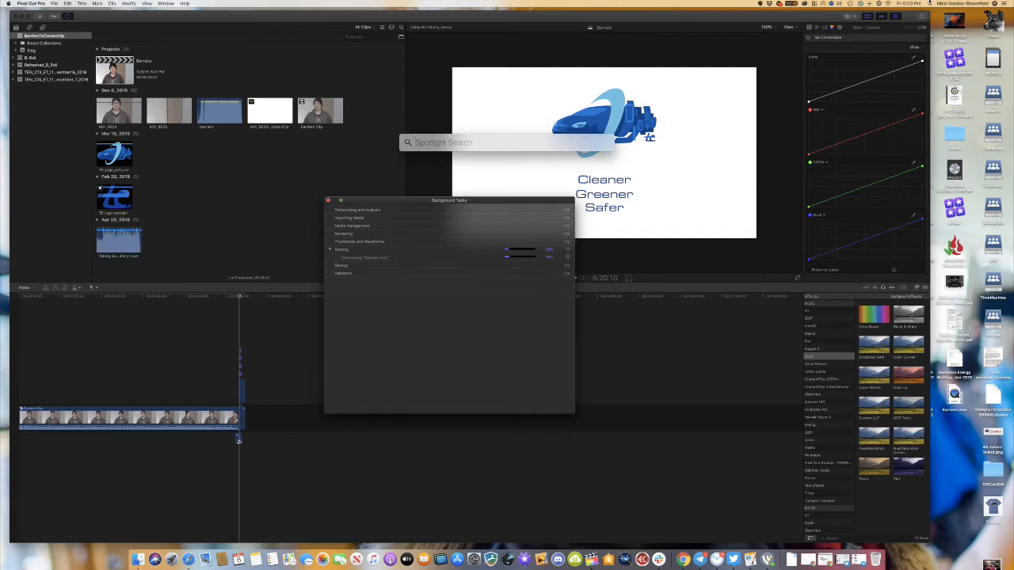
pyautogui.write('activity monitor')
pyautogui.press('Return')
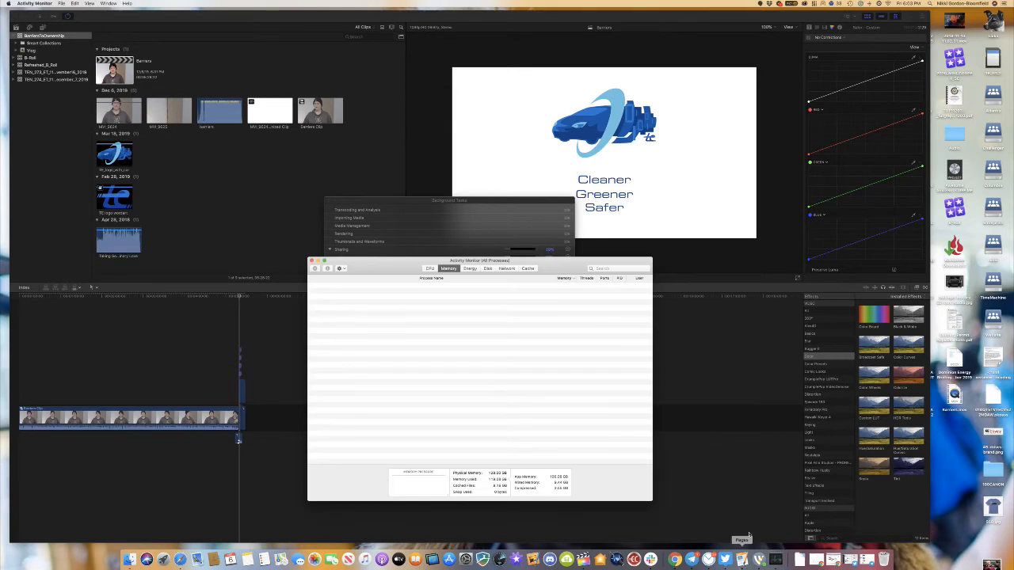
pyautogui.moveTo(574, 260); pyautogui.dragTo(297, 54)
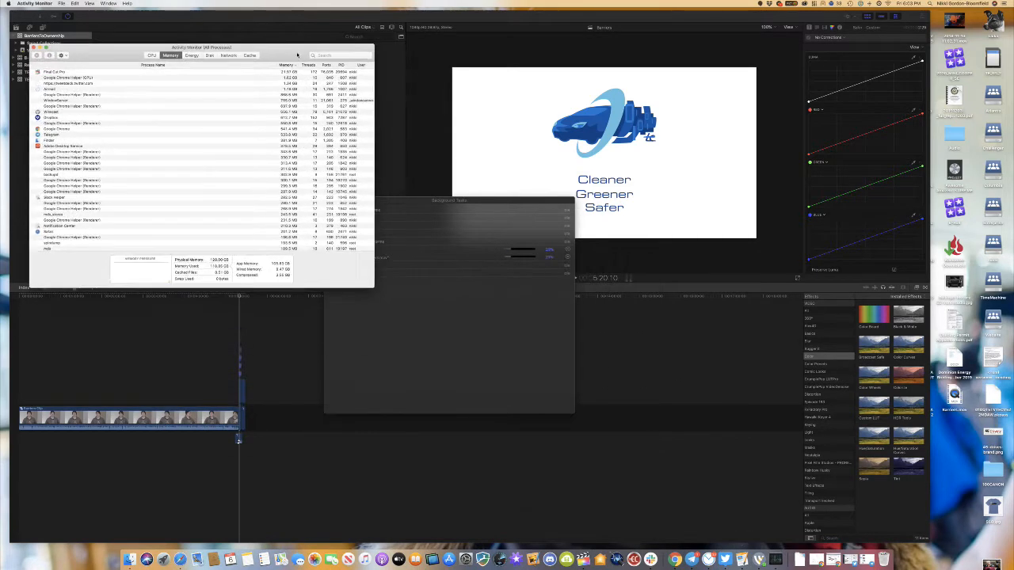
pyautogui.click(192, 55)
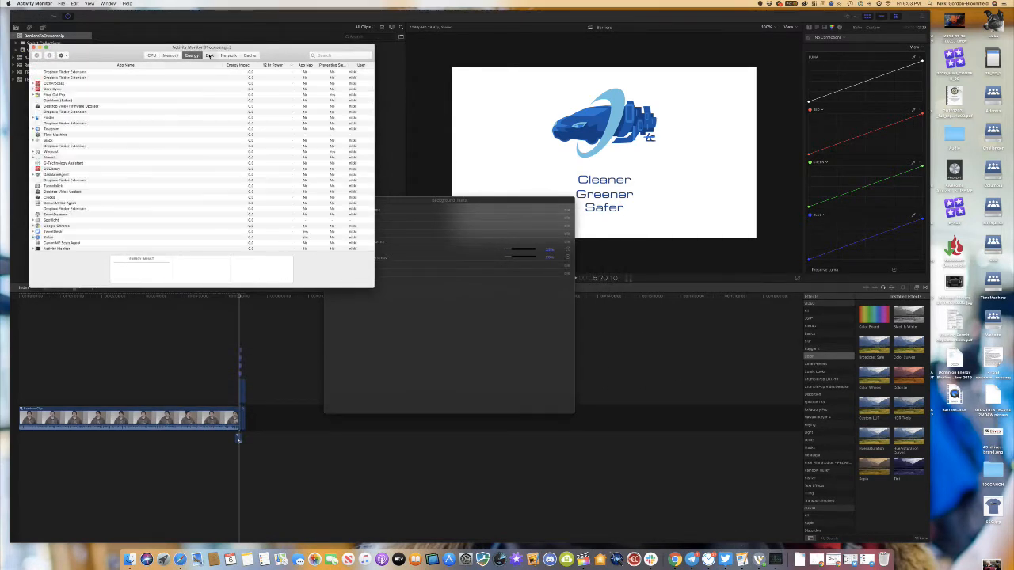
pyautogui.click(209, 55)
pyautogui.click(228, 54)
pyautogui.click(151, 54)
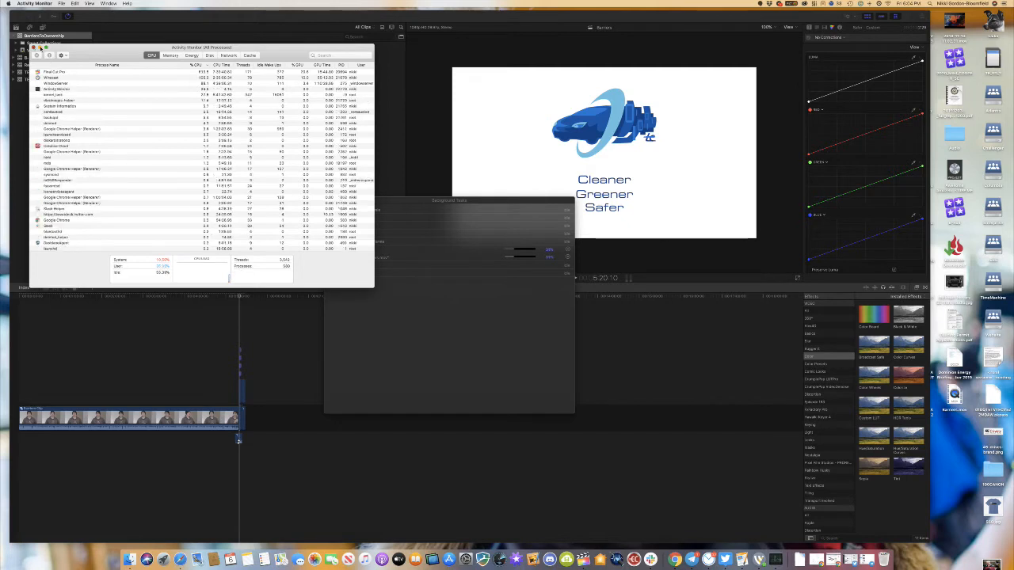
pyautogui.click(33, 47)
# - Open XRG, dismiss its update alert, and arrange its graphs beside the Background Tasks window
pyautogui.press('super+space')
pyautogui.write('Xrg')
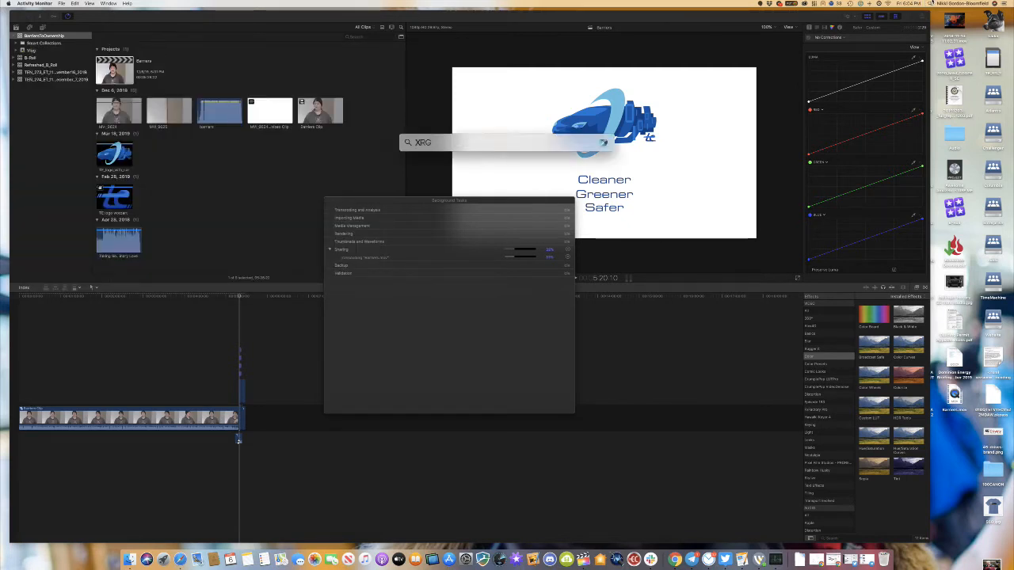
pyautogui.press('Return')
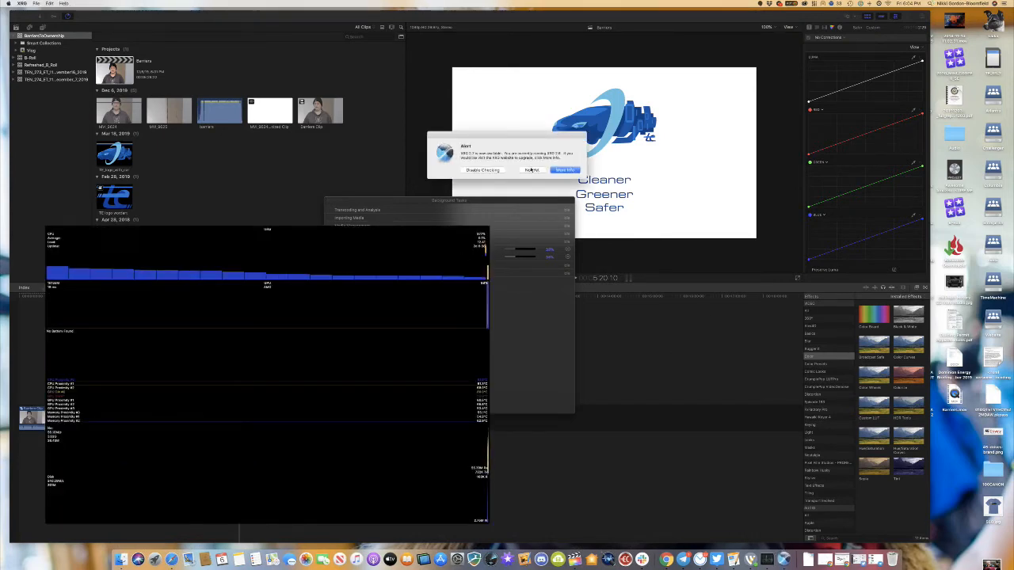
pyautogui.click(530, 170)
pyautogui.moveTo(406, 234); pyautogui.dragTo(384, 62)
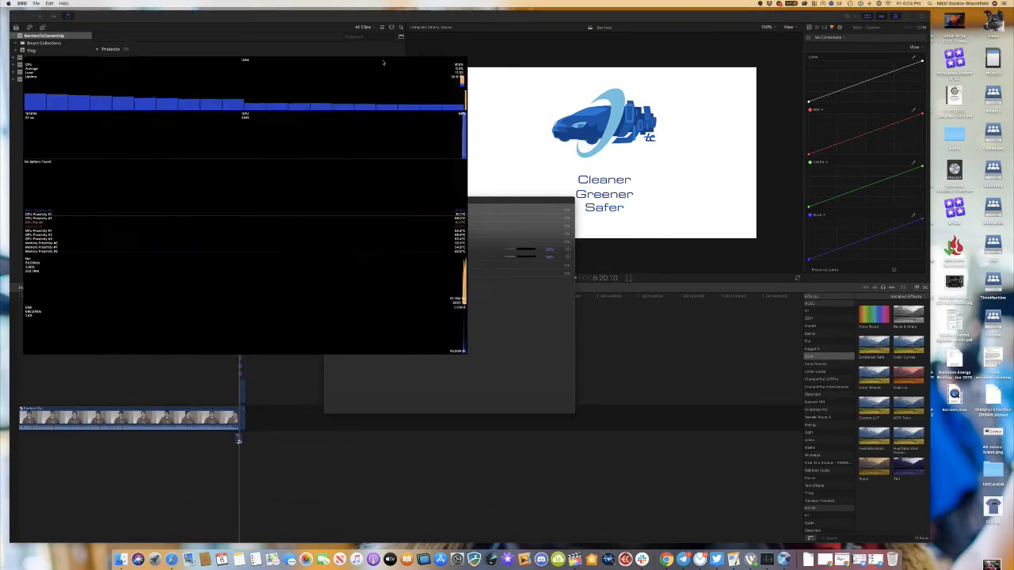
pyautogui.moveTo(531, 202); pyautogui.dragTo(741, 277)
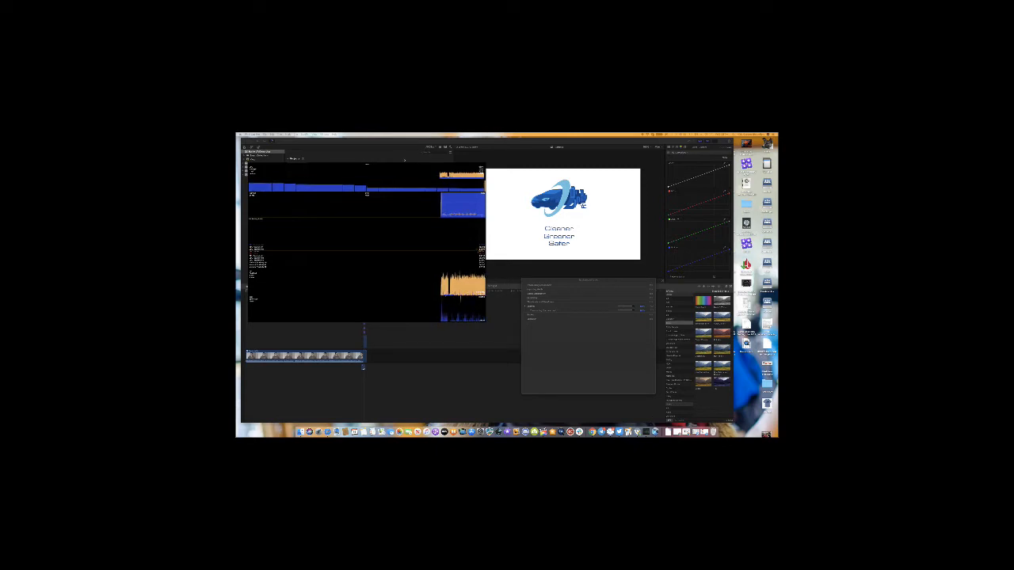
# - Move the XRG graph window lower, close the playback window of the exported video, and return to Final Cut Pro
pyautogui.moveTo(448, 169); pyautogui.dragTo(428, 245)
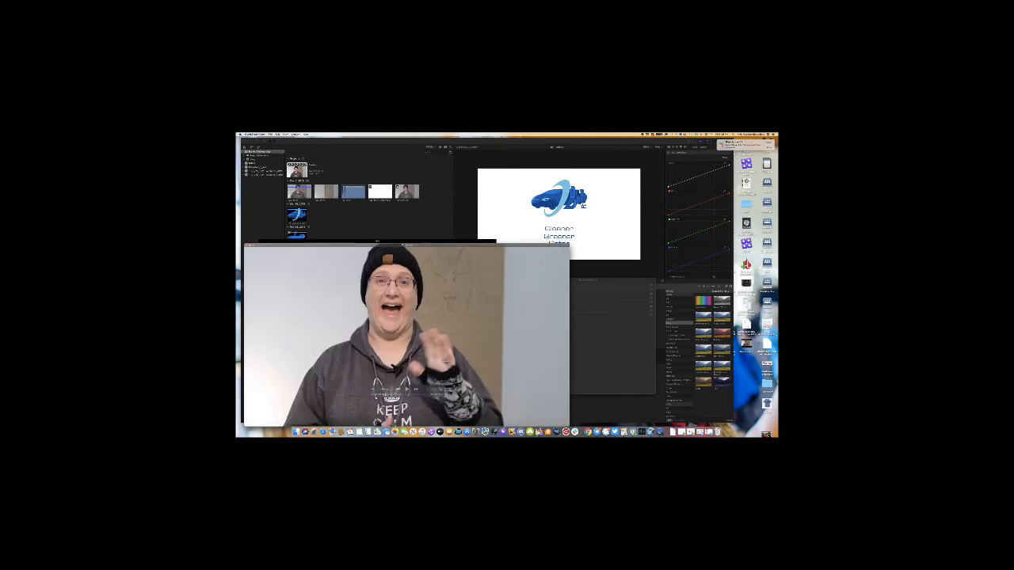
pyautogui.click(247, 245)
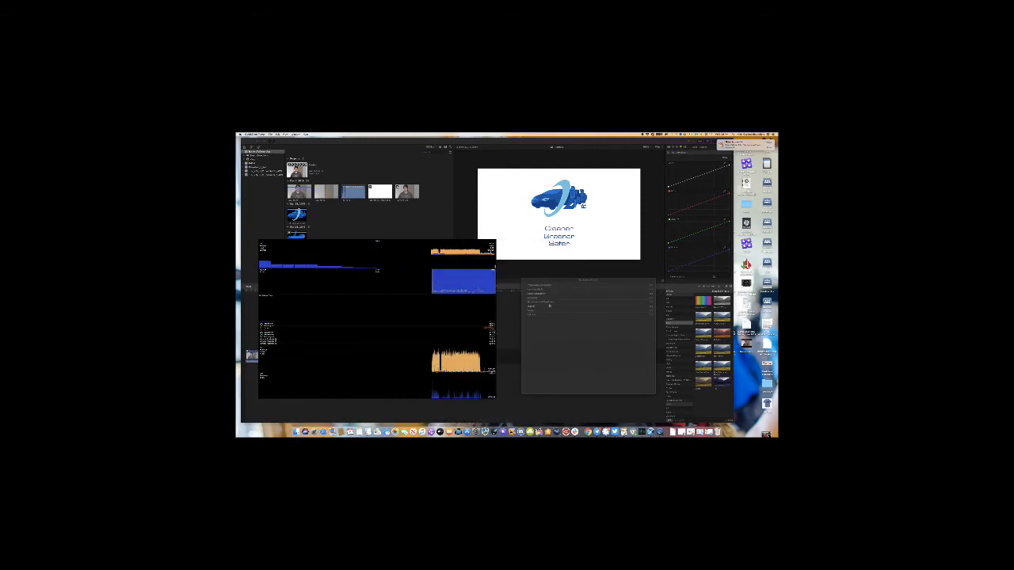
pyautogui.click(242, 144)
# - Browse the other open libraries and open the green-screen presenter project from the last library in the timeline
pyautogui.click(254, 163)
pyautogui.click(260, 171)
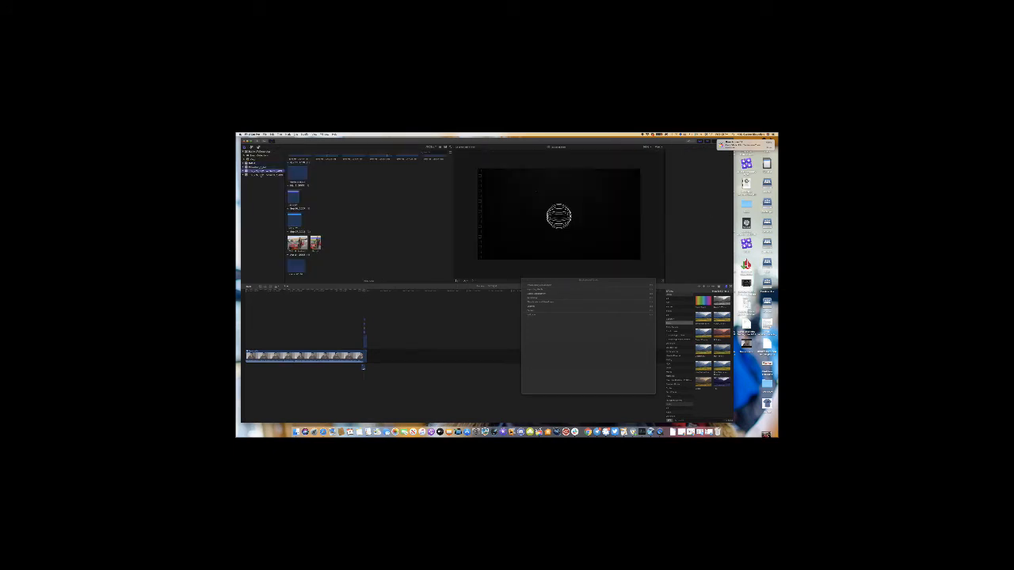
pyautogui.click(260, 175)
pyautogui.scroll(5, 321, 172)
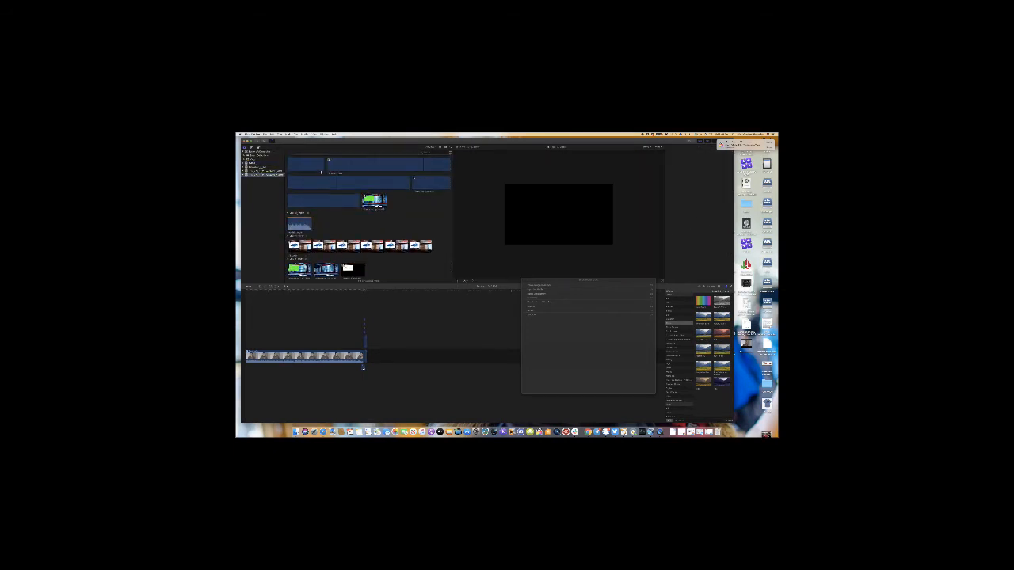
pyautogui.scroll(15, 321, 172)
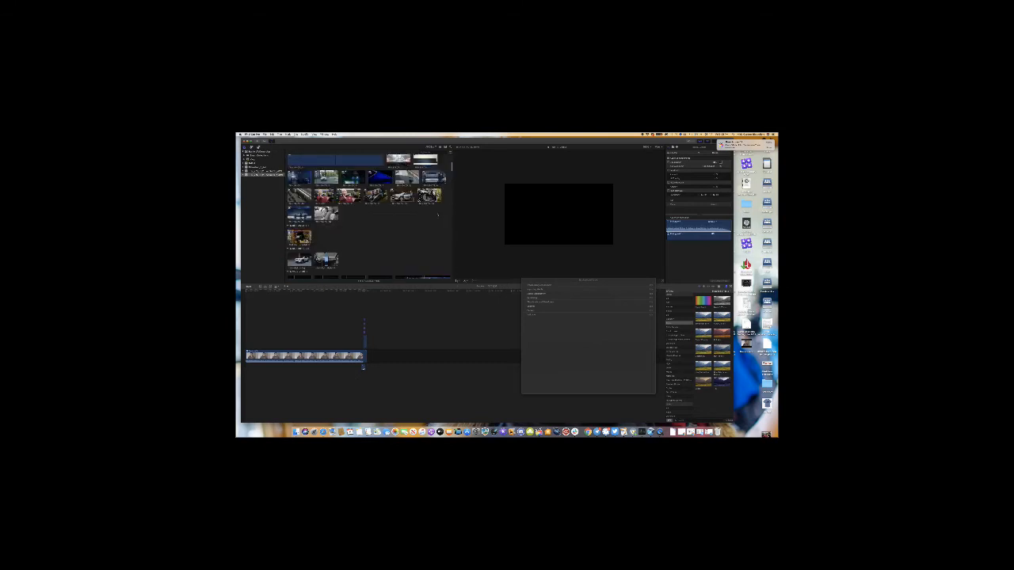
pyautogui.scroll(6, 438, 215)
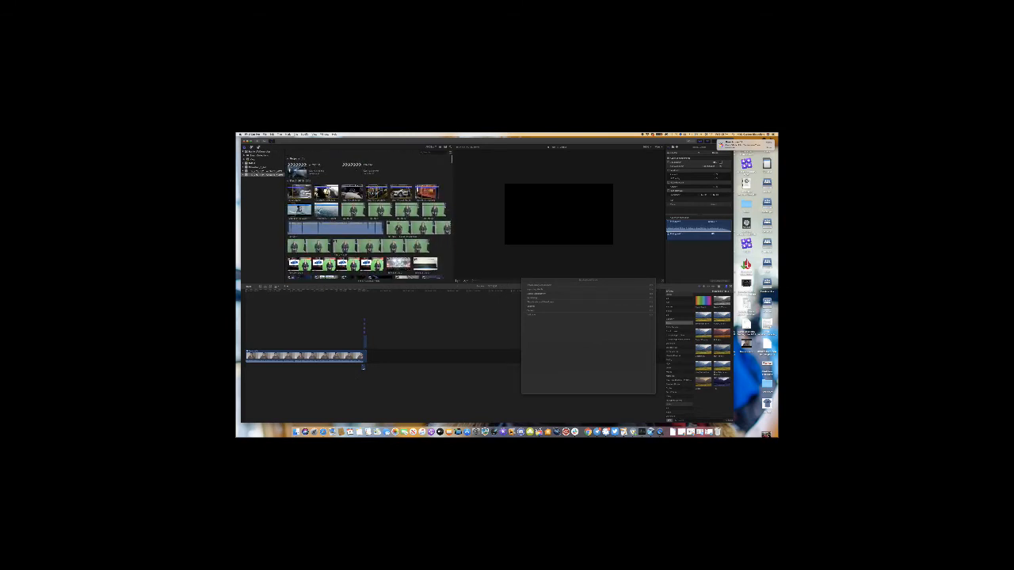
pyautogui.doubleClick(356, 170)
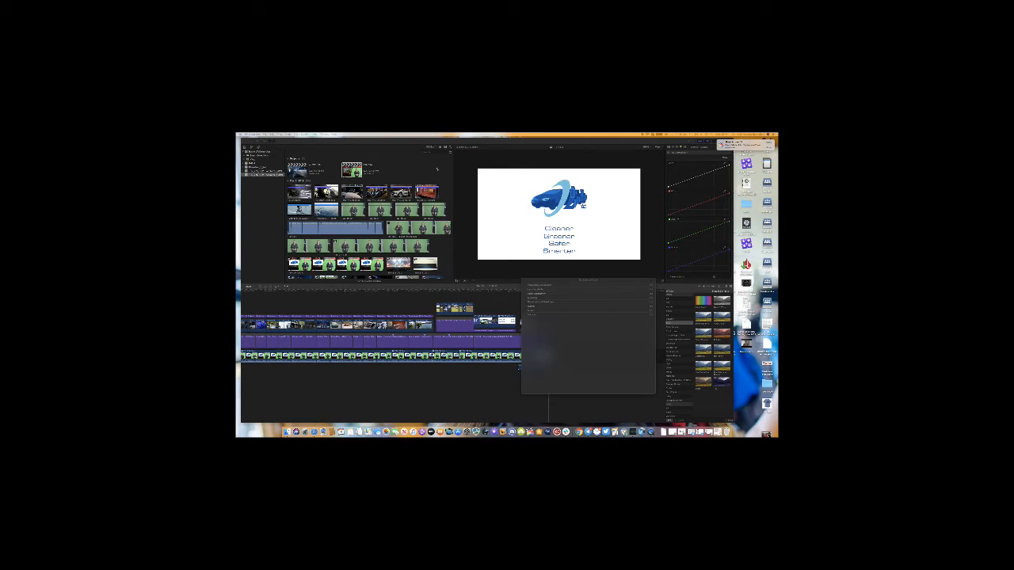
# - Move the Background Tasks window clear of the project's end and show the beginning of the timeline
pyautogui.moveTo(588, 280); pyautogui.dragTo(641, 291)
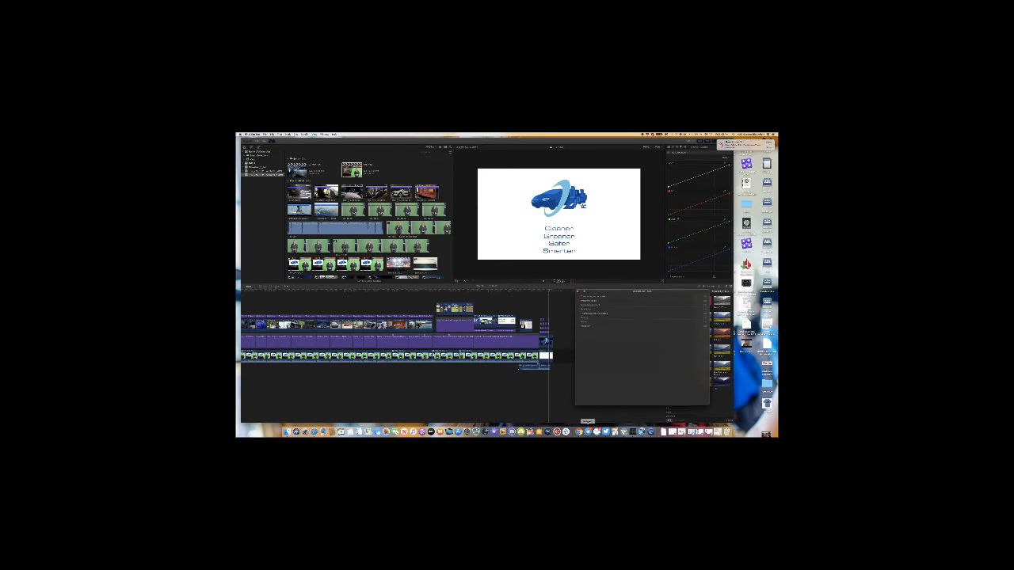
pyautogui.click(578, 430)
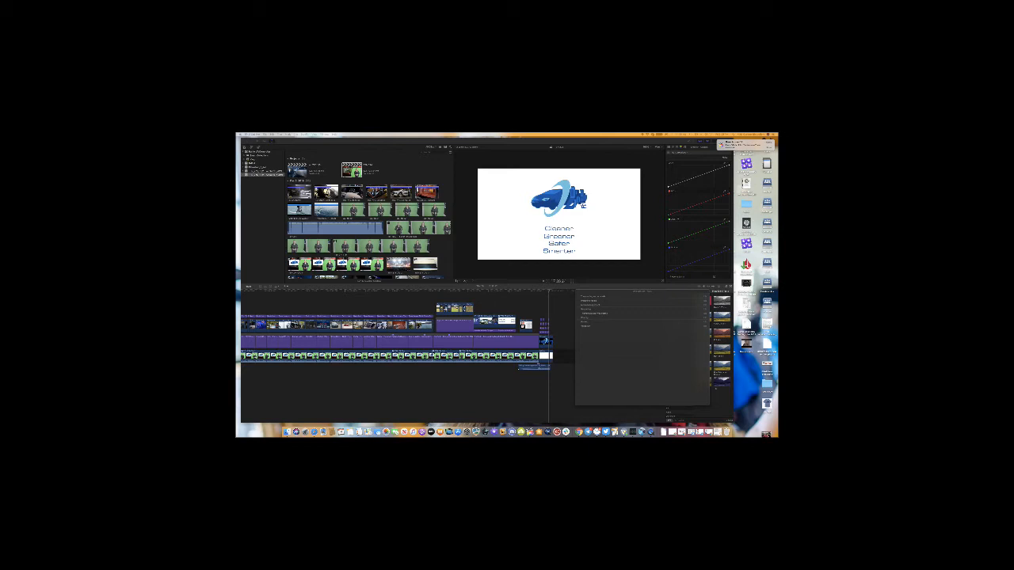
pyautogui.hscroll(-10, 355, 307)
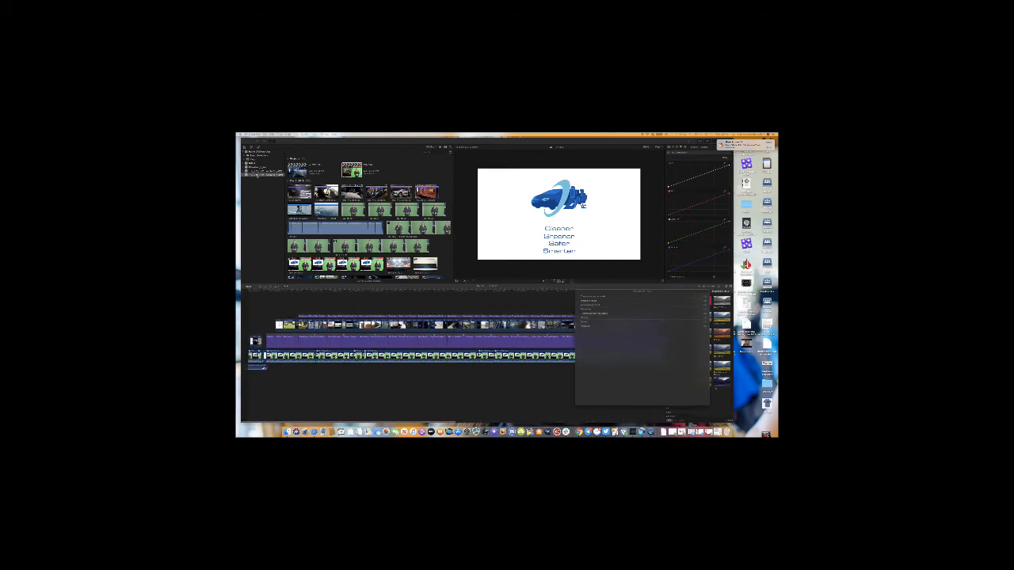
# - Open the third project in the preceding library and copy its two long overlay clips above the main footage
pyautogui.click(265, 174)
pyautogui.click(264, 171)
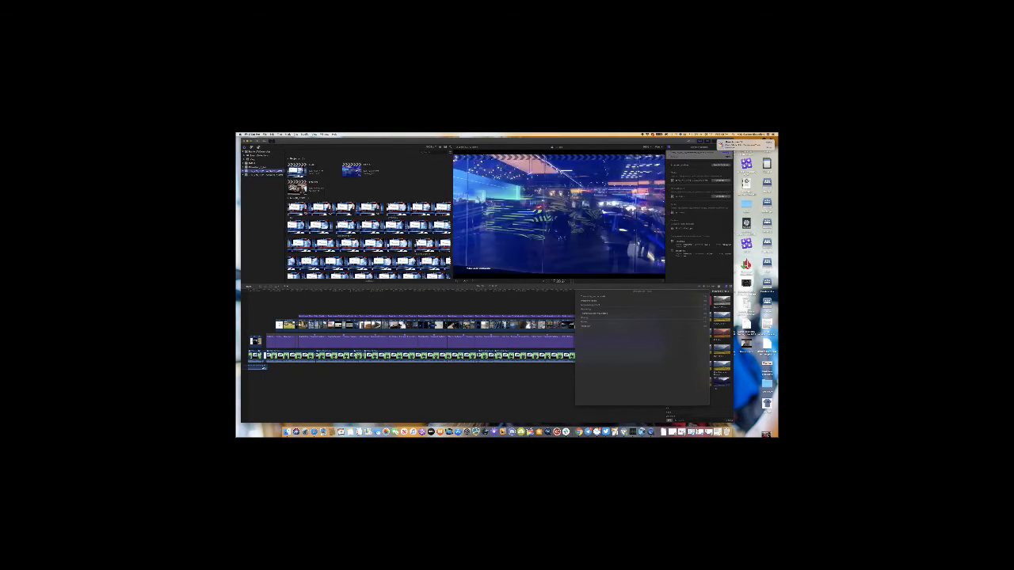
pyautogui.click(351, 169)
pyautogui.doubleClick(297, 186)
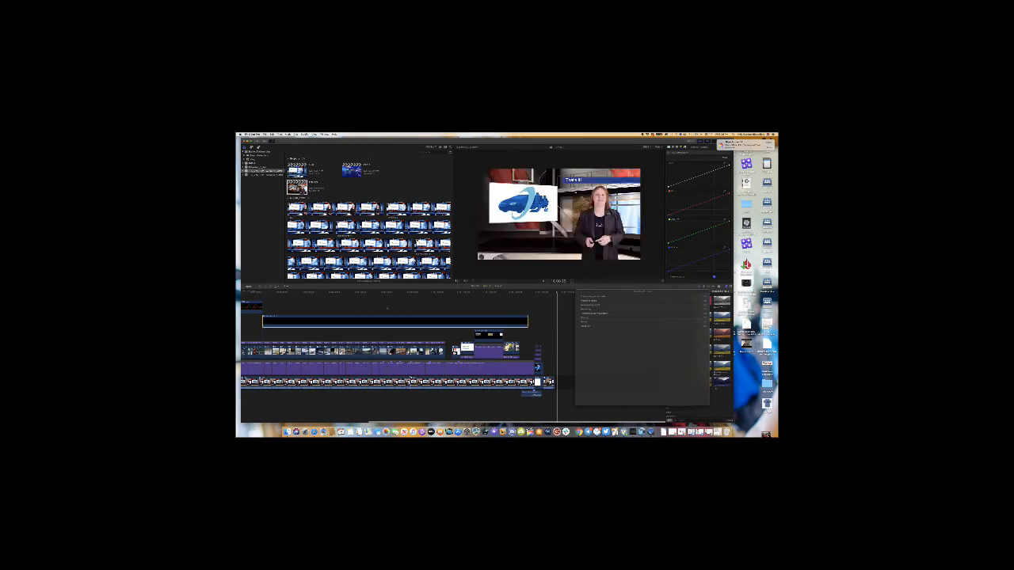
pyautogui.hscroll(-5, 387, 308)
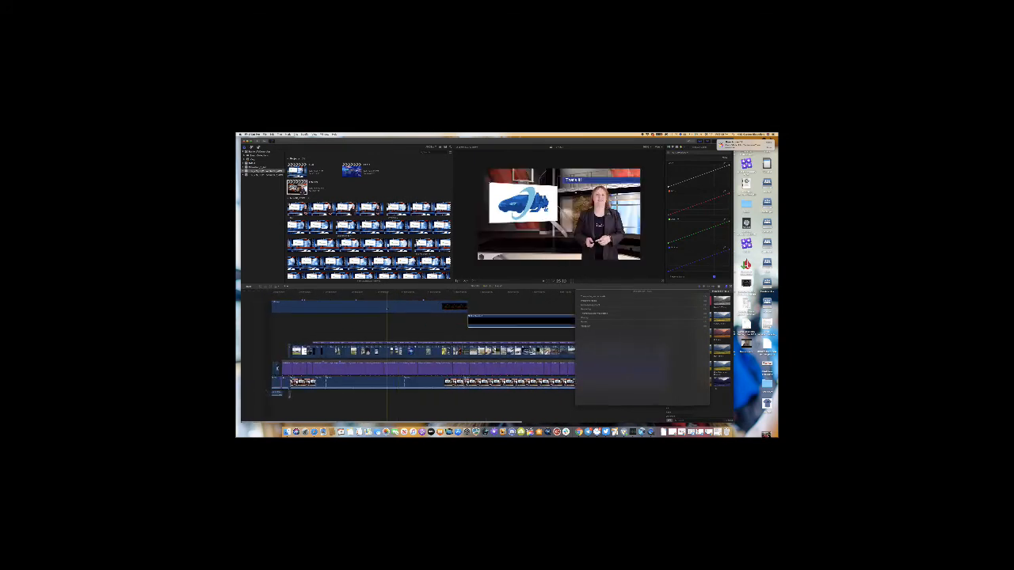
pyautogui.click(271, 134)
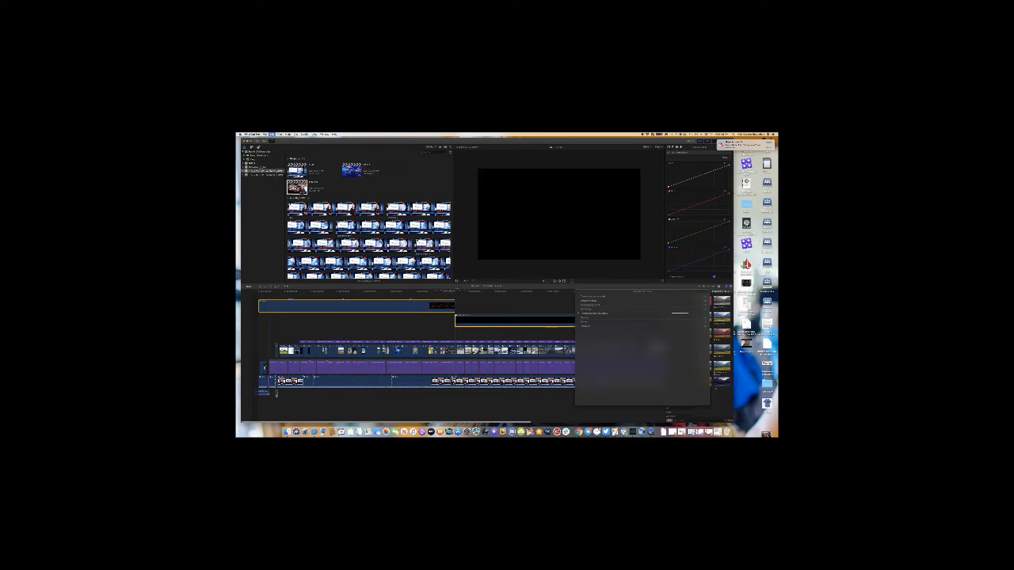
# - Return to the green-screen project and paste the copied overlay clips at the start of its timeline
pyautogui.press('super+[')
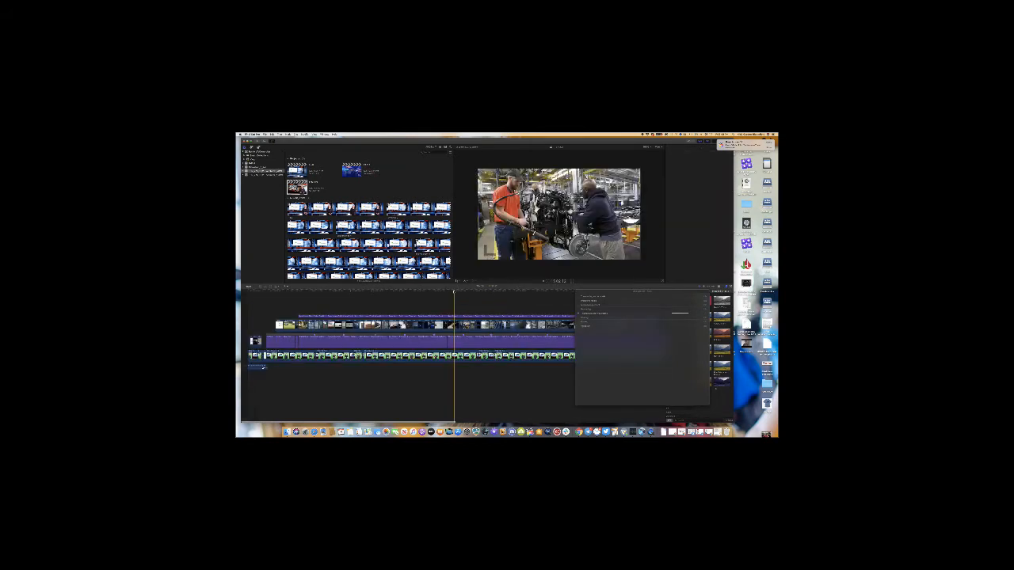
pyautogui.moveTo(454, 292); pyautogui.dragTo(247, 293)
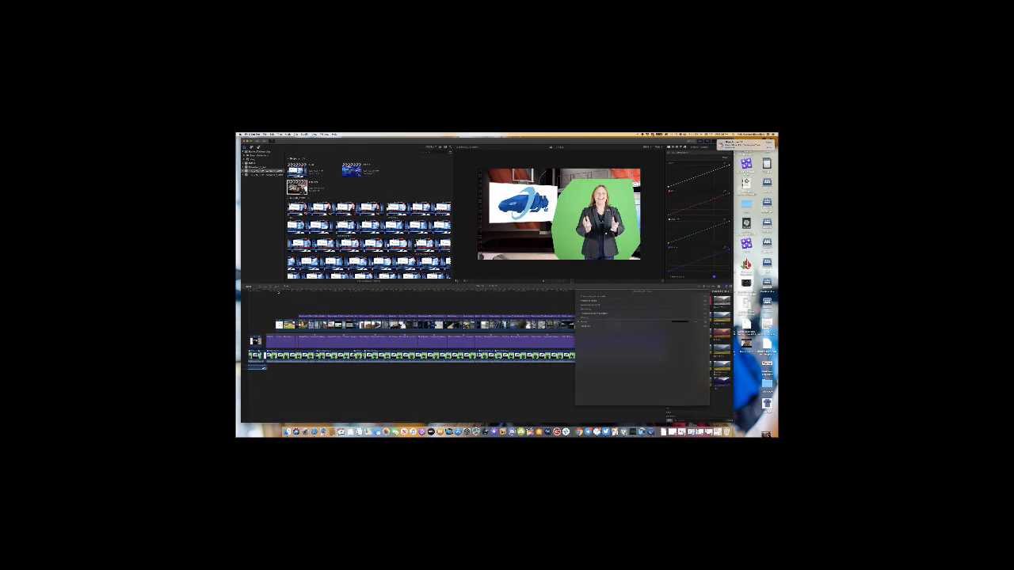
pyautogui.press('super+v')
pyautogui.hscroll(-5, 356, 316)
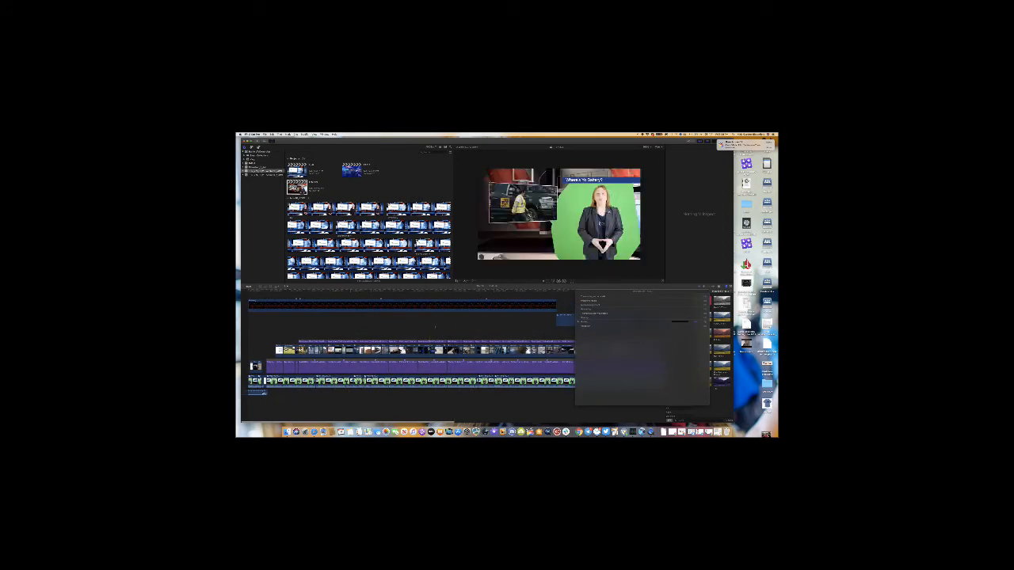
# - Play across the junction of the two pasted overlays and shift that junction right, close to the next topic's start
pyautogui.press('space')
pyautogui.hscroll(3, 477, 304)
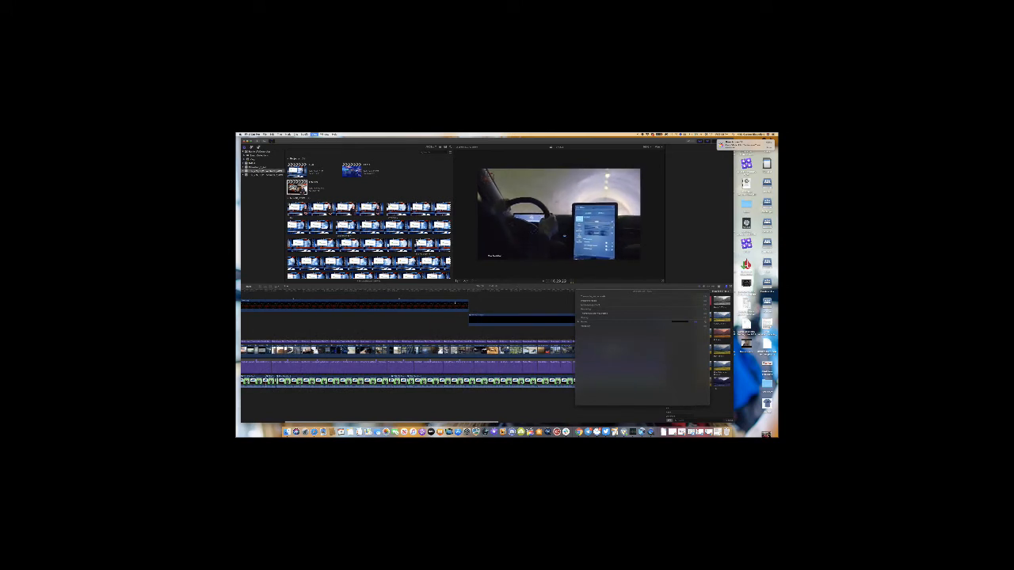
pyautogui.click(458, 299)
pyautogui.hscroll(1, 451, 299)
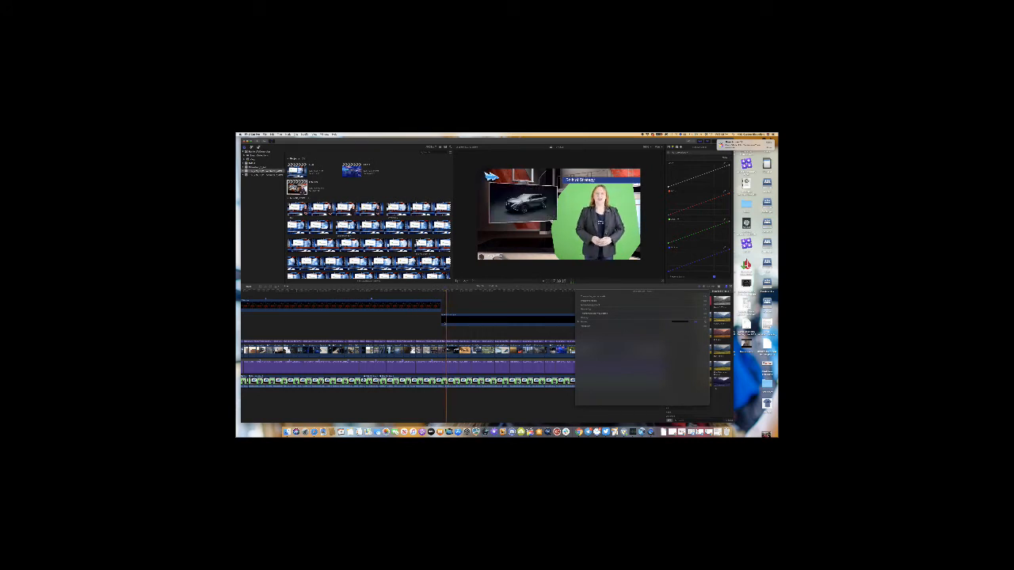
pyautogui.press('super+=')
pyautogui.press('super+=')
pyautogui.press('super+=')
pyautogui.press('super+=')
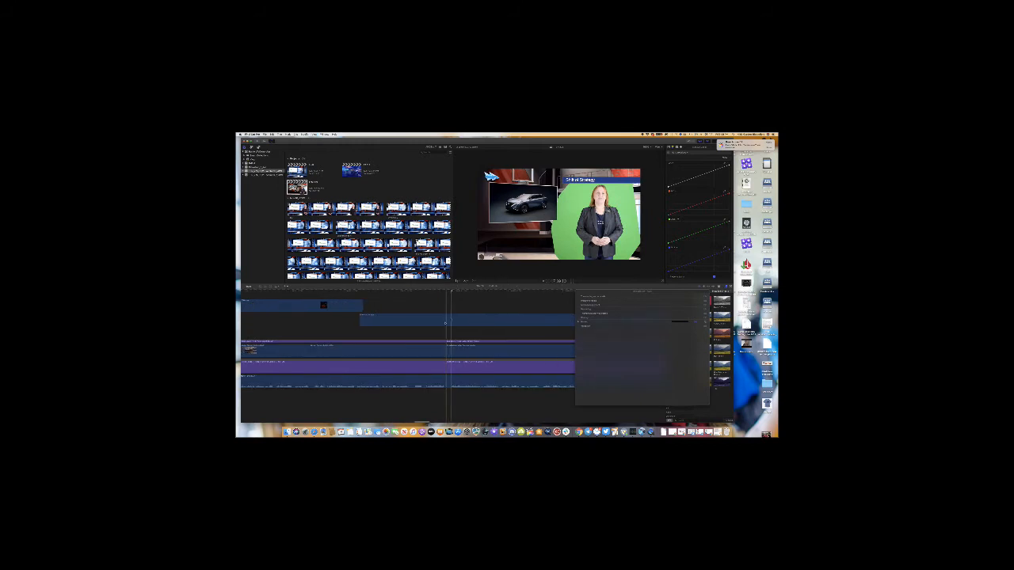
pyautogui.keyDown('super'); pyautogui.click(356, 306); pyautogui.keyUp('super')
pyautogui.moveTo(356, 306); pyautogui.dragTo(423, 308)
pyautogui.click(411, 297)
pyautogui.press('space')
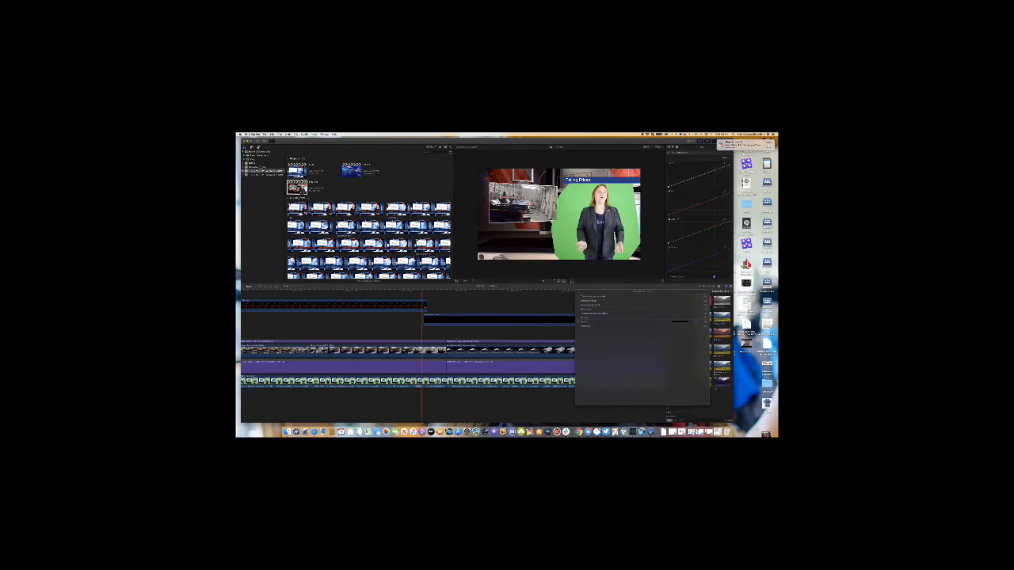
# - Nudge the junction of the two overlay clips slightly earlier and play it back against the presenter footage
pyautogui.press('space')
pyautogui.click(415, 318)
pyautogui.keyDown('super'); pyautogui.click(430, 319); pyautogui.keyUp('super')
pyautogui.moveTo(423, 307); pyautogui.dragTo(415, 306)
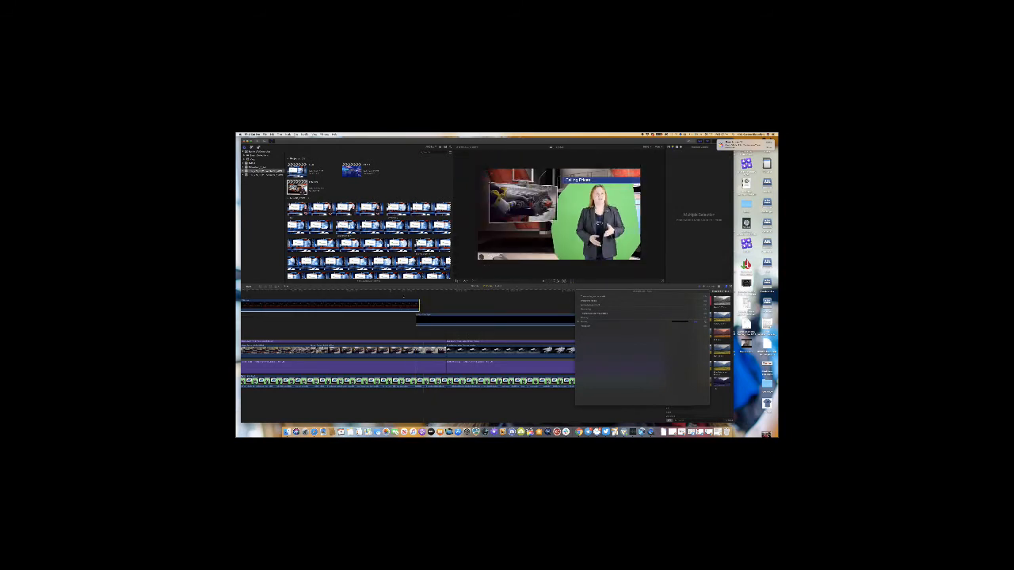
pyautogui.hscroll(2, 406, 296)
pyautogui.press('space')
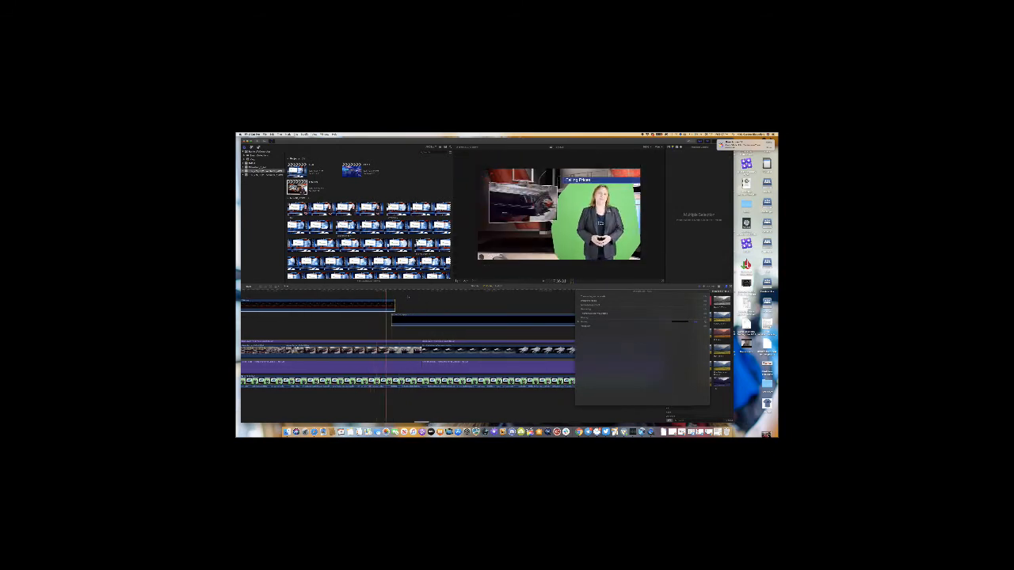
# - Review the pasted overlays against the presenter footage from the opening through to the later topics
pyautogui.hscroll(-15, 406, 296)
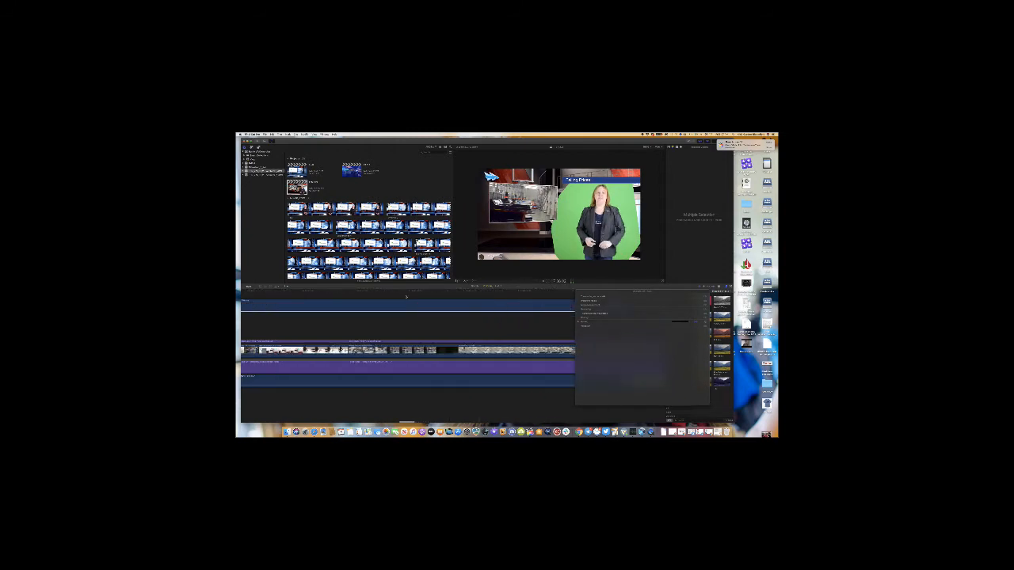
pyautogui.press('space')
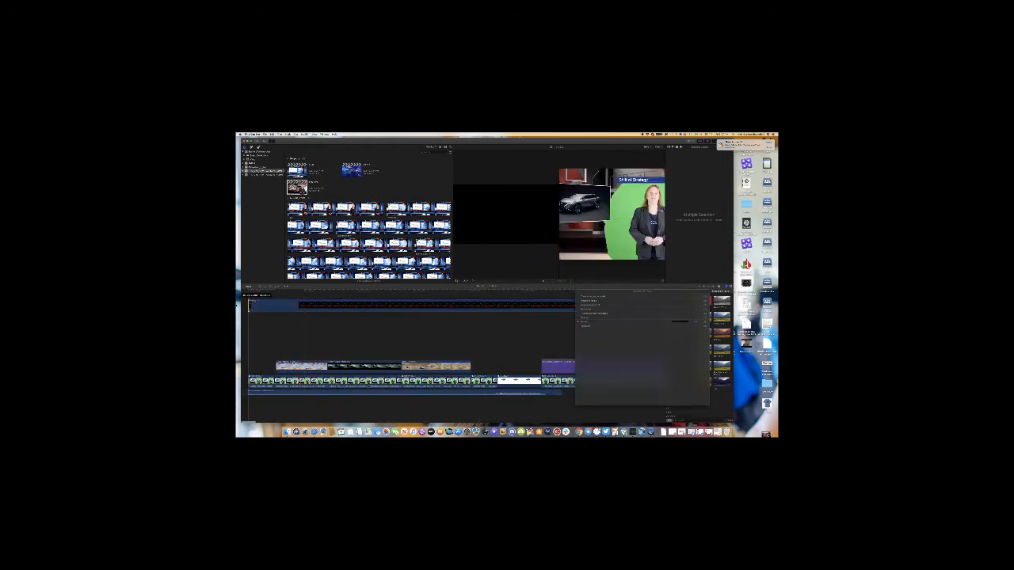
pyautogui.press('super+minus')
pyautogui.press('super+minus')
pyautogui.hscroll(15, 406, 349)
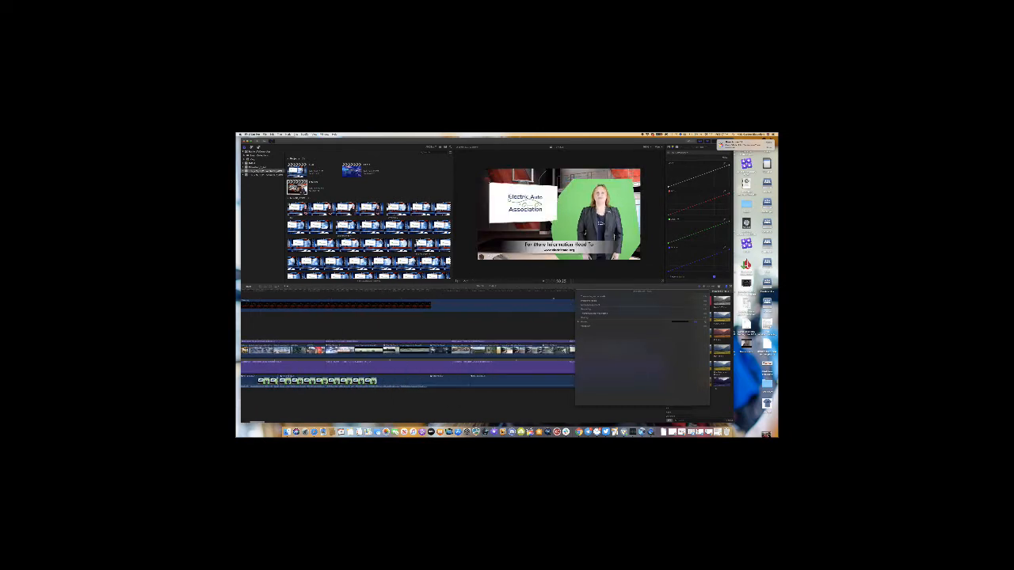
pyautogui.hscroll(-10, 386, 349)
pyautogui.hscroll(3, 387, 348)
pyautogui.hscroll(8, 407, 348)
pyautogui.hscroll(8, 408, 348)
pyautogui.hscroll(8, 407, 348)
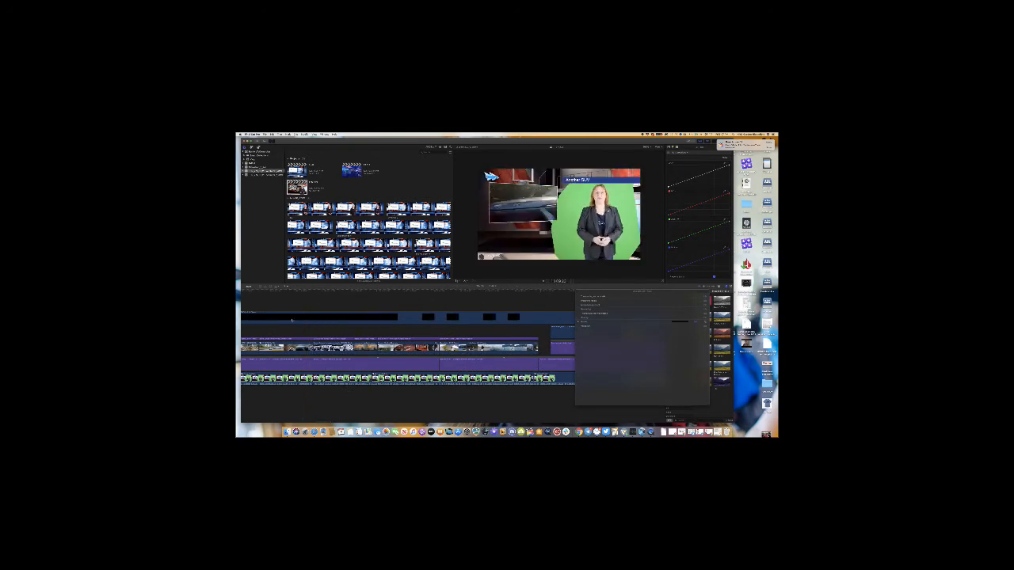
# - Open the second overlay's own timeline, pull the end of its main clip before the gap earlier, and return to the project
pyautogui.press('space')
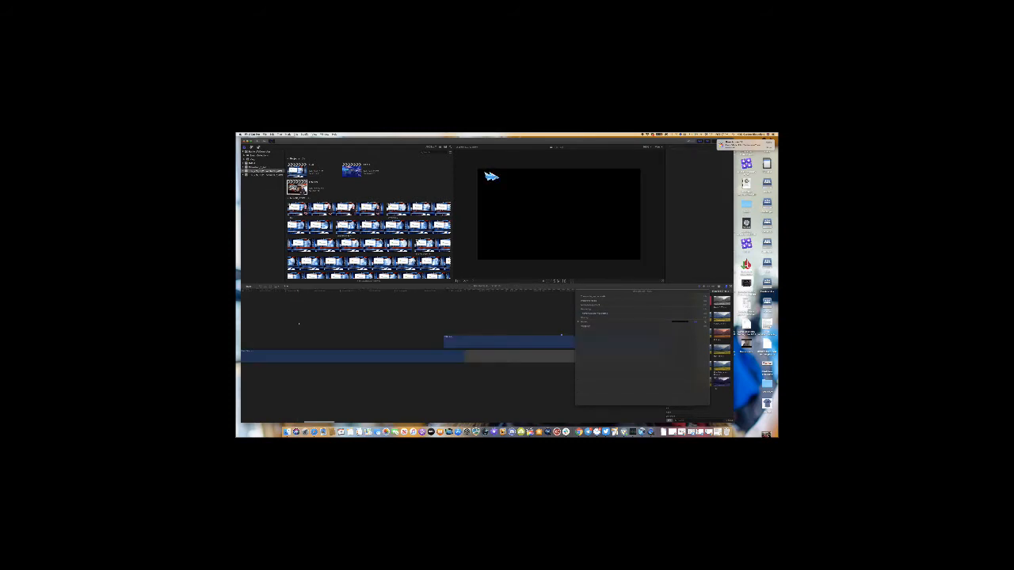
pyautogui.moveTo(463, 360); pyautogui.dragTo(319, 361)
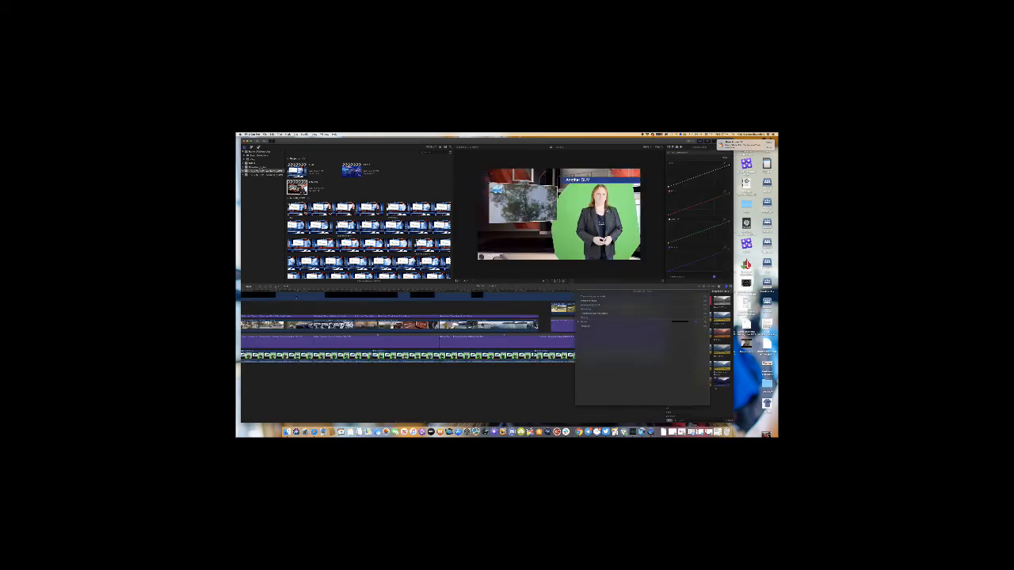
pyautogui.scroll(1, 296, 298)
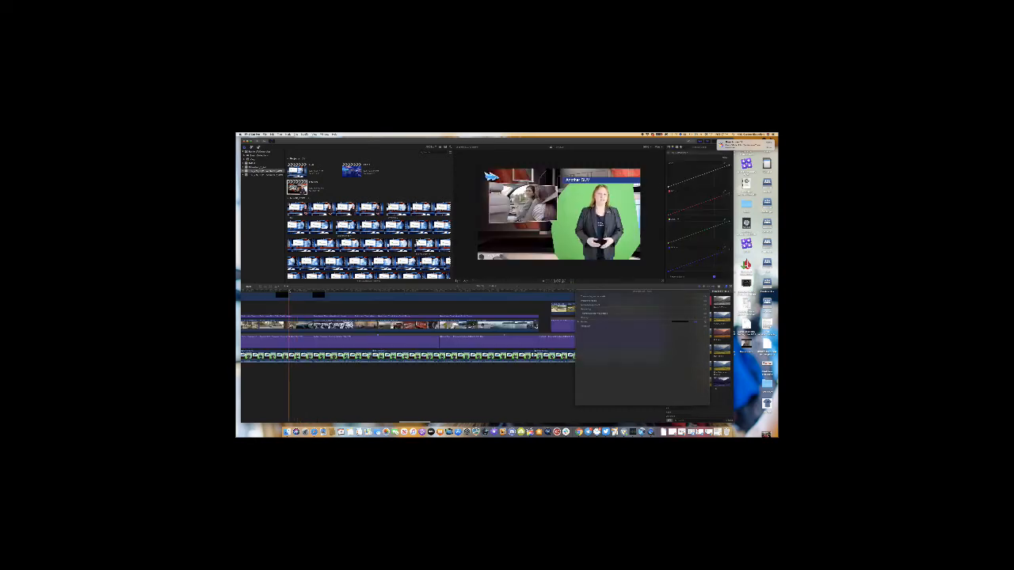
# - Examine how the second overlay lines up with the closing topics and outro, and switch away from Final Cut Pro
pyautogui.hscroll(4, 312, 298)
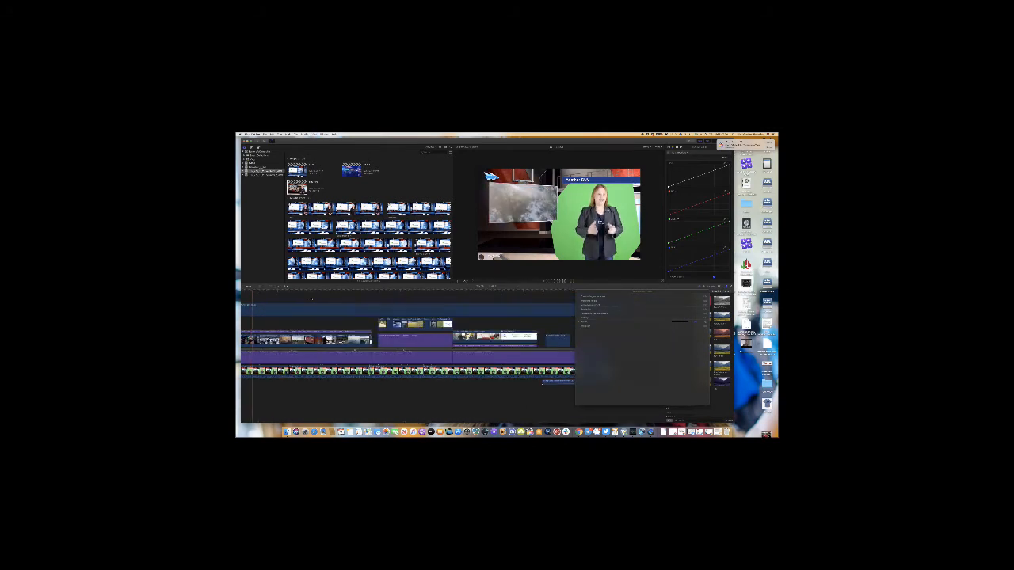
pyautogui.hscroll(3, 312, 299)
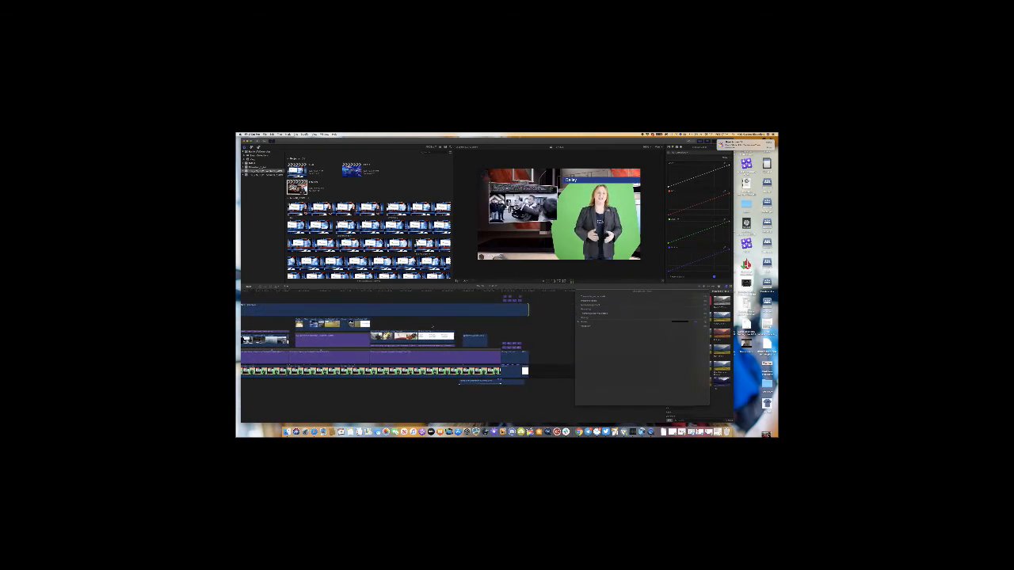
pyautogui.scroll(2, 522, 301)
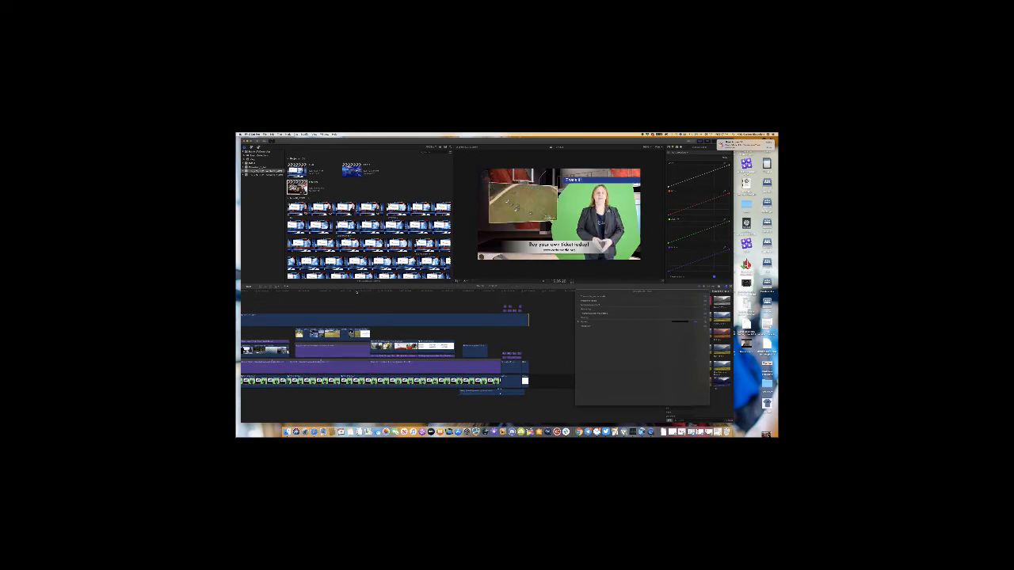
pyautogui.press('super+minus')
pyautogui.press('super+equal')
pyautogui.press('super+equal')
pyautogui.press('super+minus')
pyautogui.press('super+minus')
pyautogui.press('super+equal')
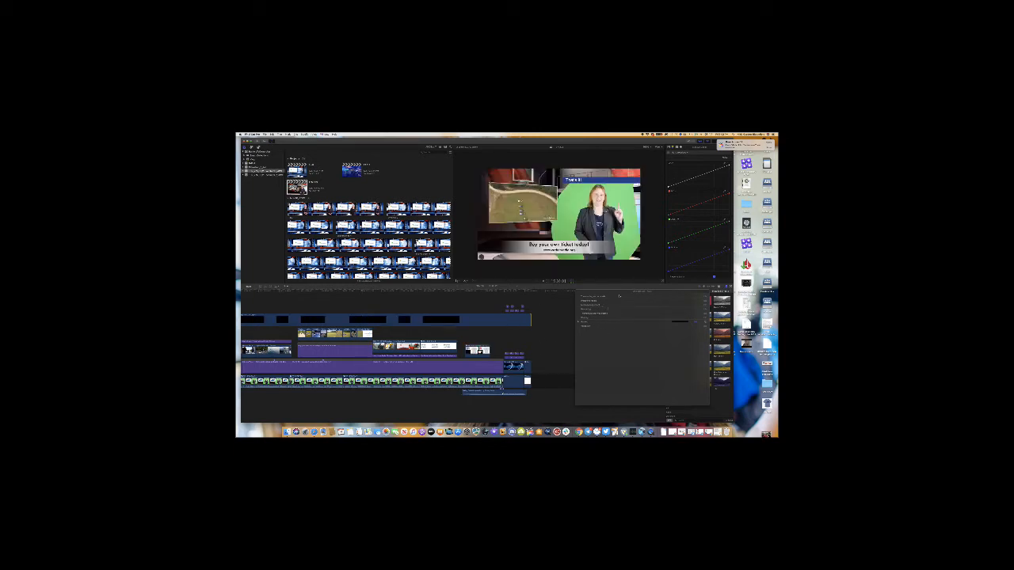
pyautogui.press('super+Tab')
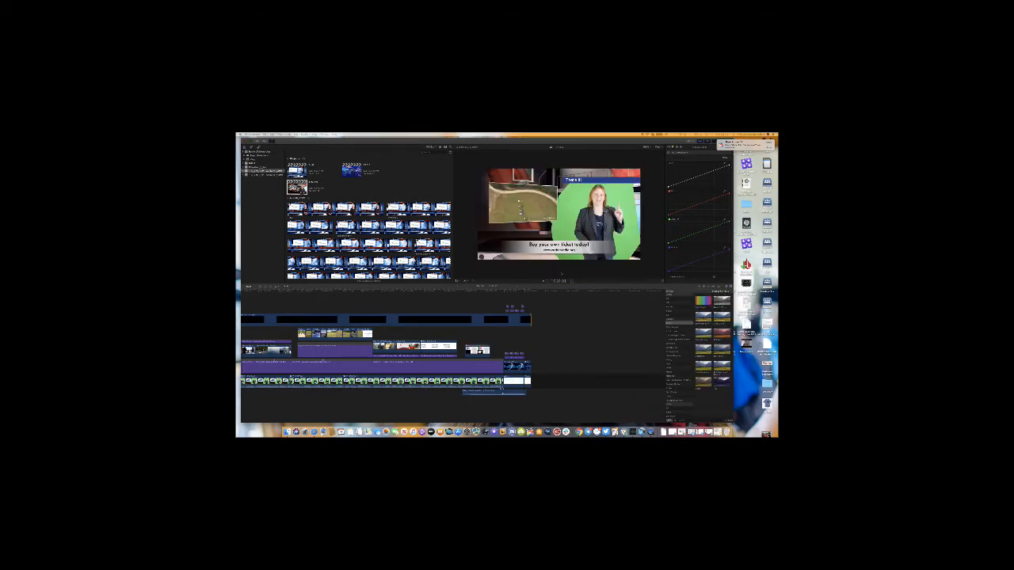
# - Open the presenter clip's own timeline from the project and re-enable its green-screen keying effects
pyautogui.click(669, 147)
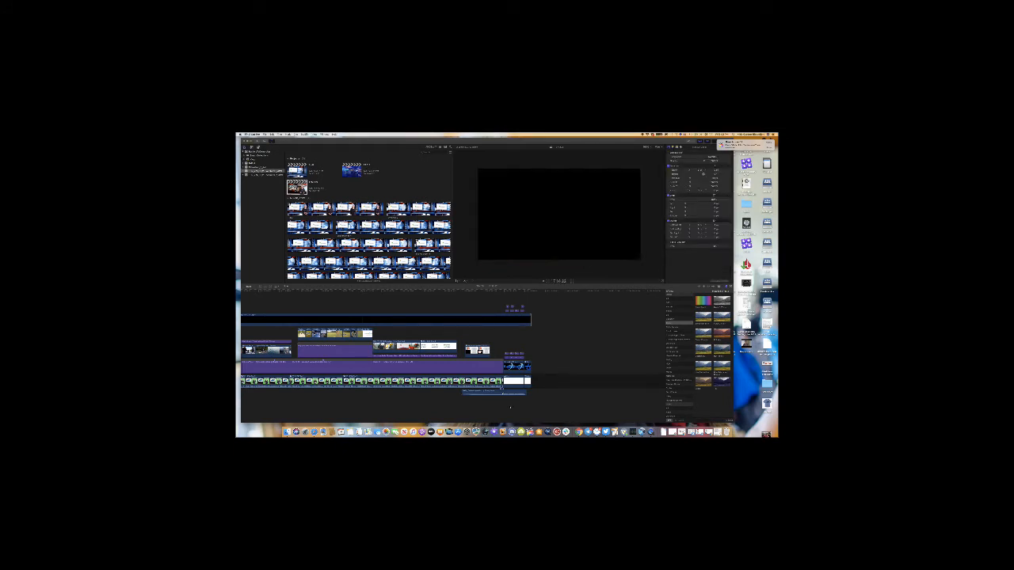
pyautogui.doubleClick(465, 381)
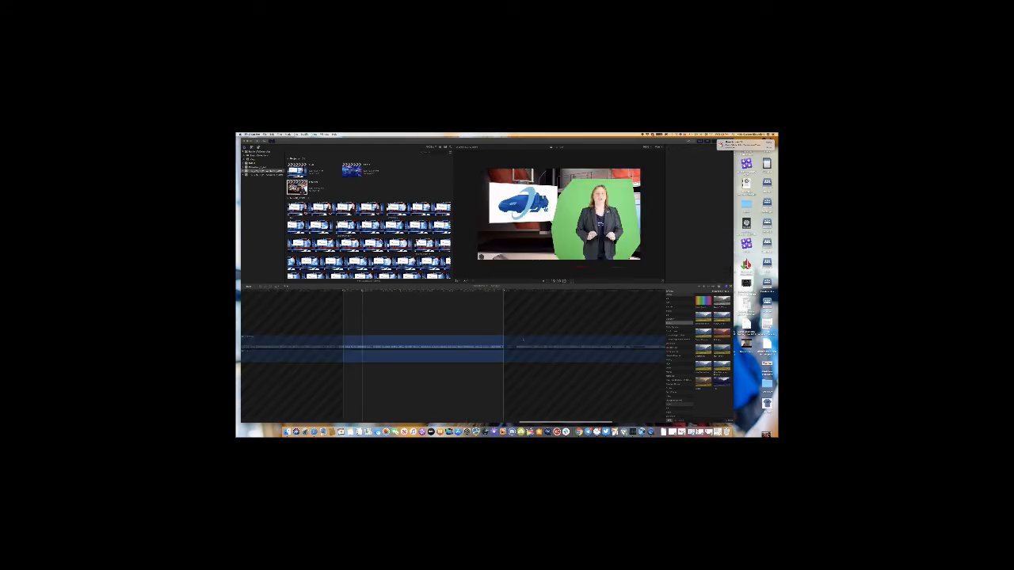
pyautogui.click(523, 346)
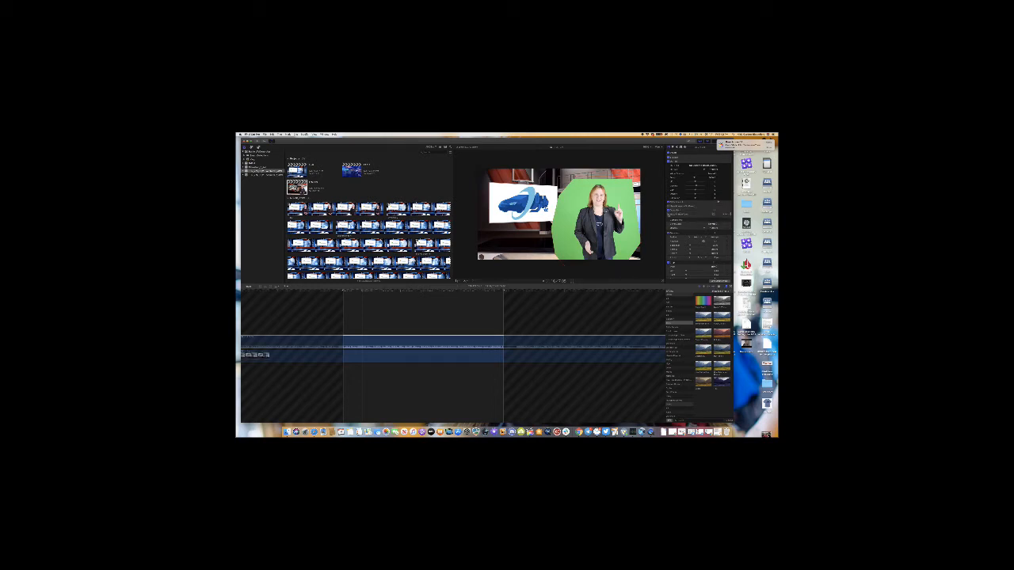
pyautogui.click(668, 214)
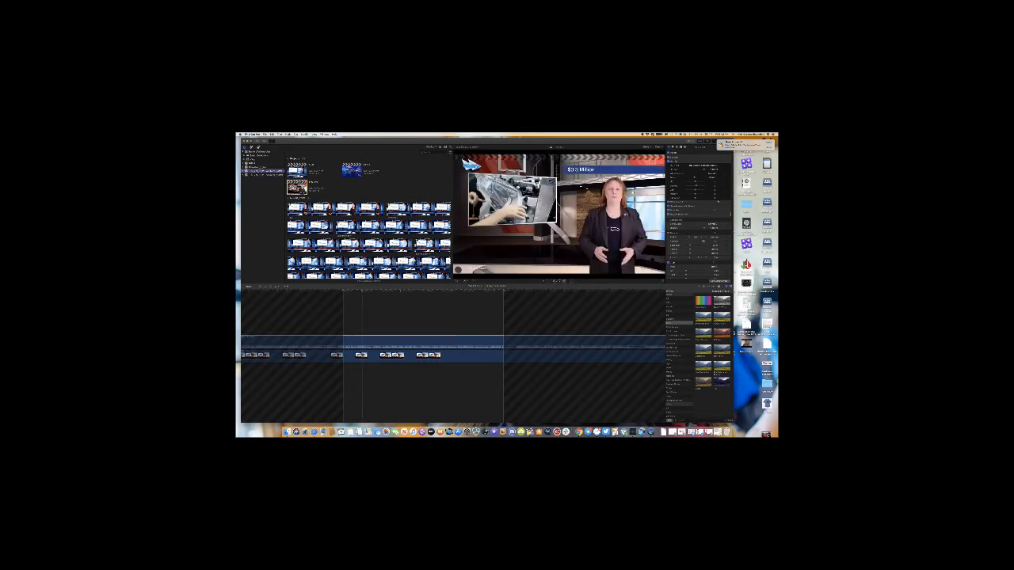
# - Close the earlier episode's library and try to close the Refreshed_B_Roll library as well
pyautogui.rightClick(252, 170)
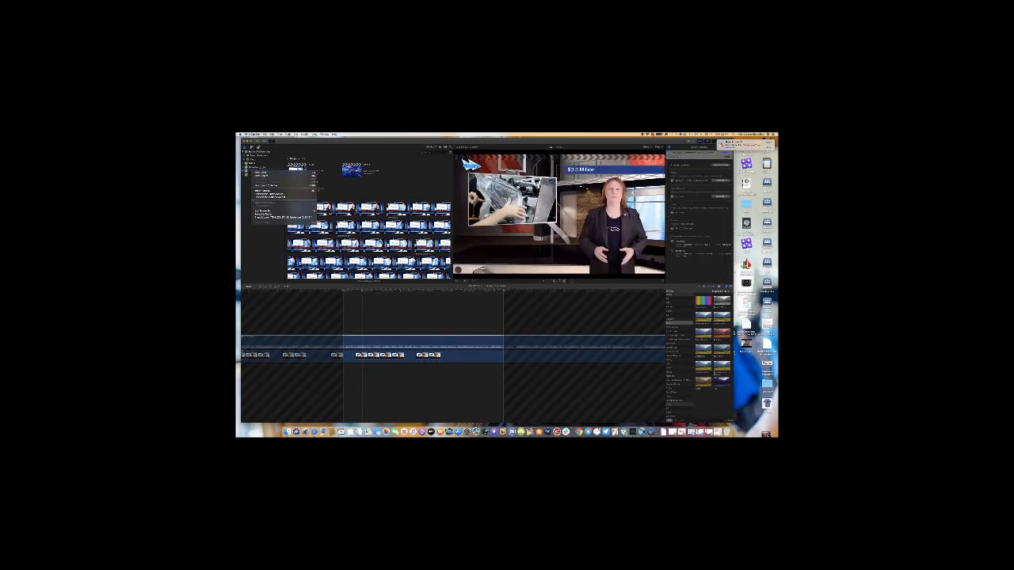
pyautogui.click(281, 216)
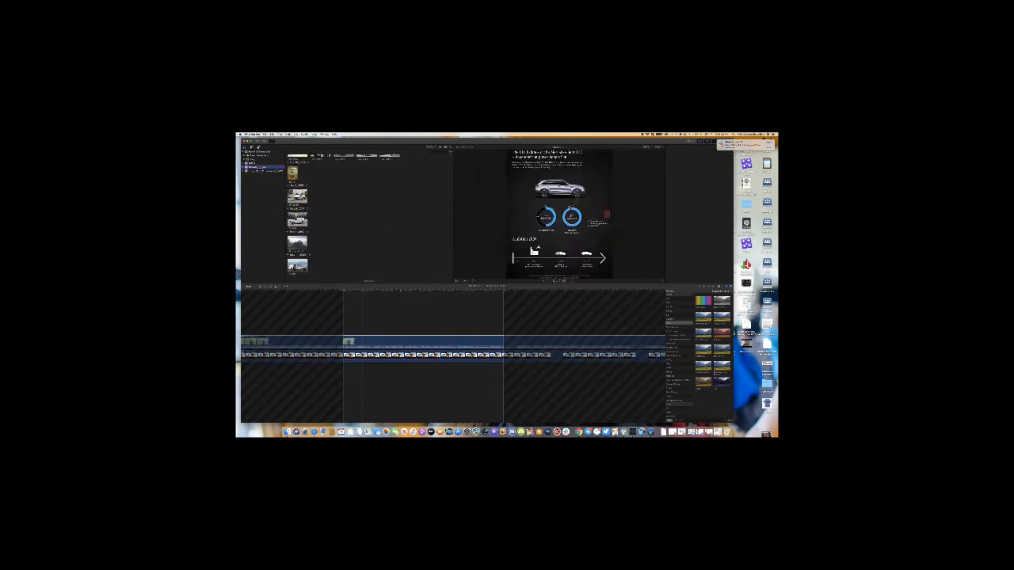
pyautogui.rightClick(257, 168)
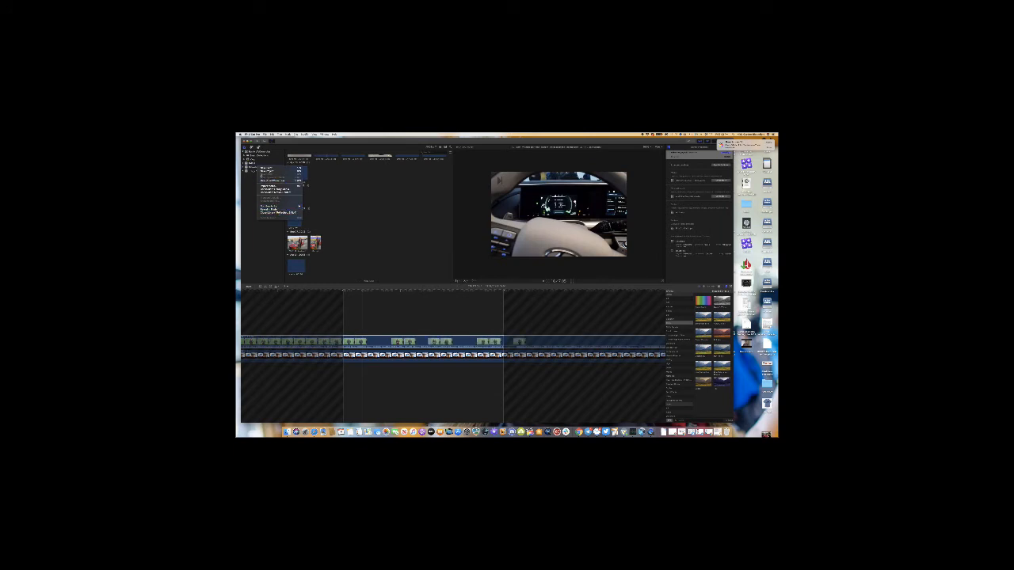
pyautogui.click(276, 213)
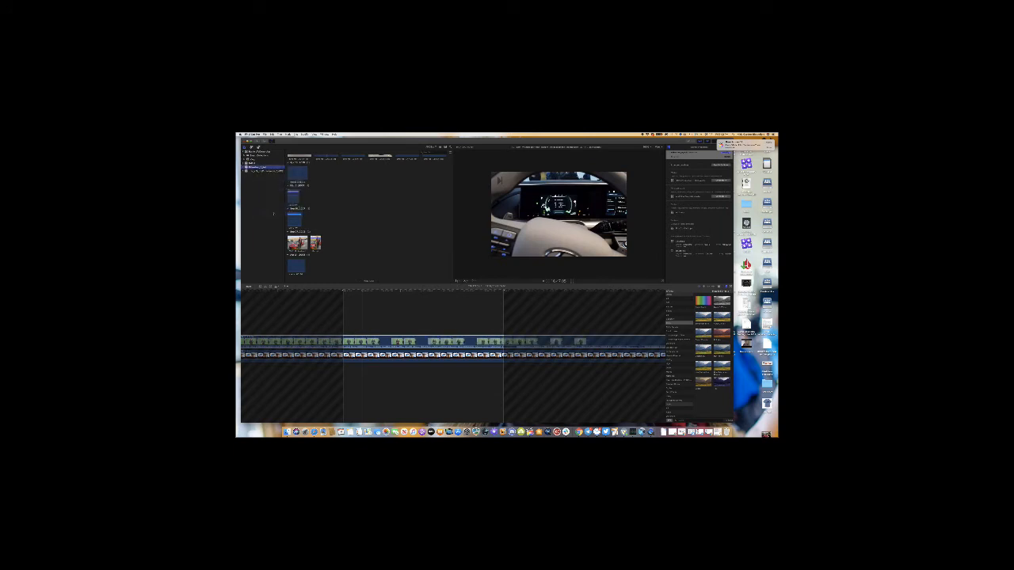
pyautogui.click(490, 162)
pyautogui.click(259, 164)
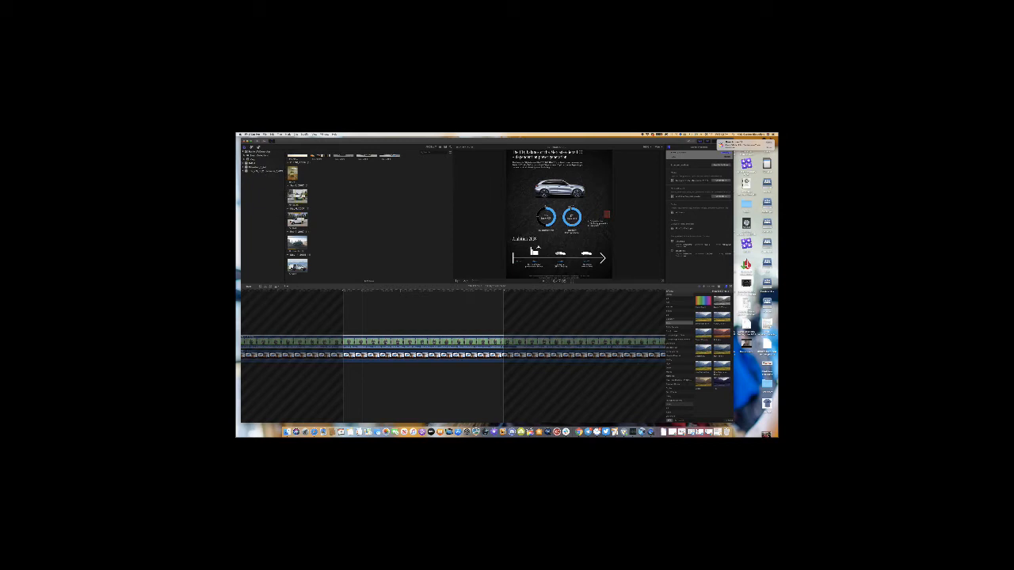
# - Check the background tasks, restore the Wirecast screen capture to full frame, and clear both windows out of the way
pyautogui.moveTo(661, 232); pyautogui.dragTo(582, 276)
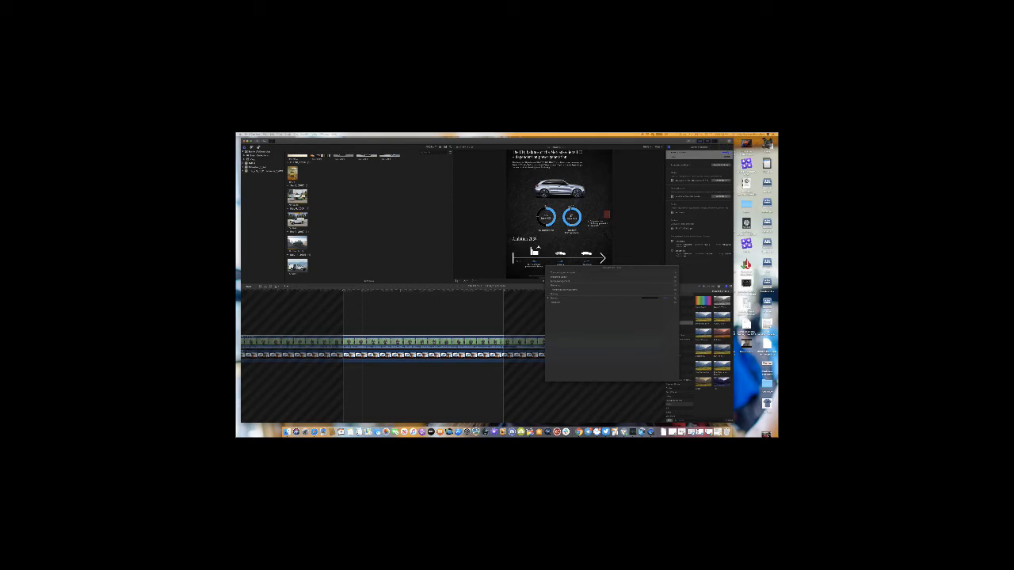
pyautogui.moveTo(777, 152); pyautogui.dragTo(444, 157)
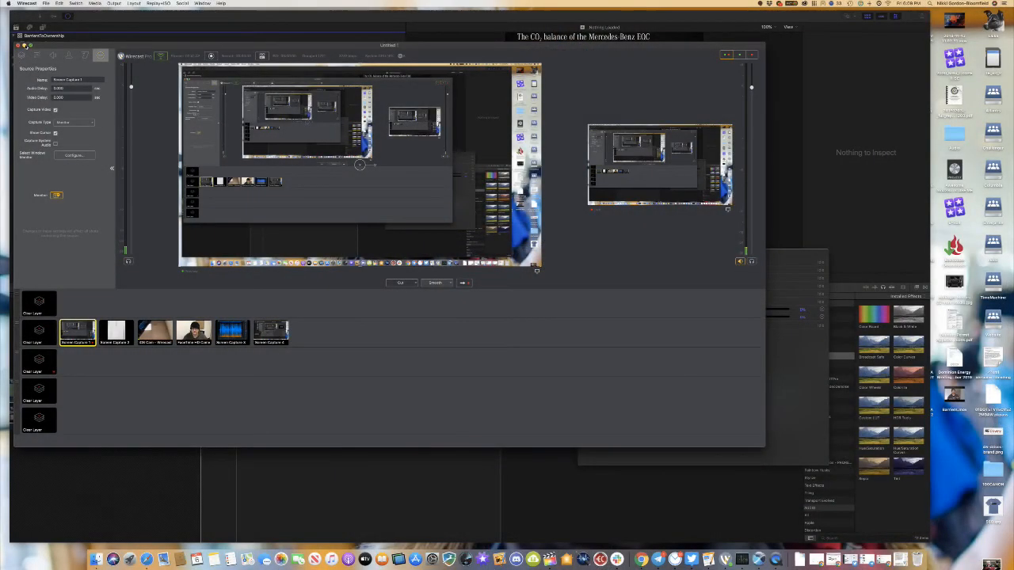
pyautogui.click(25, 45)
pyautogui.moveTo(693, 253); pyautogui.dragTo(999, 362)
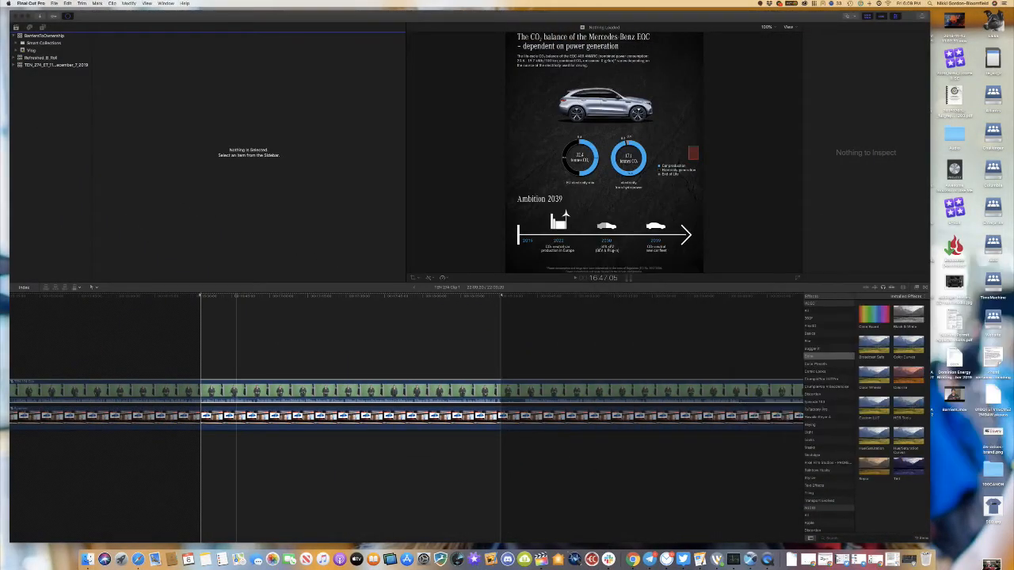
# - Close the BarriersToOwnership library
pyautogui.click(346, 351)
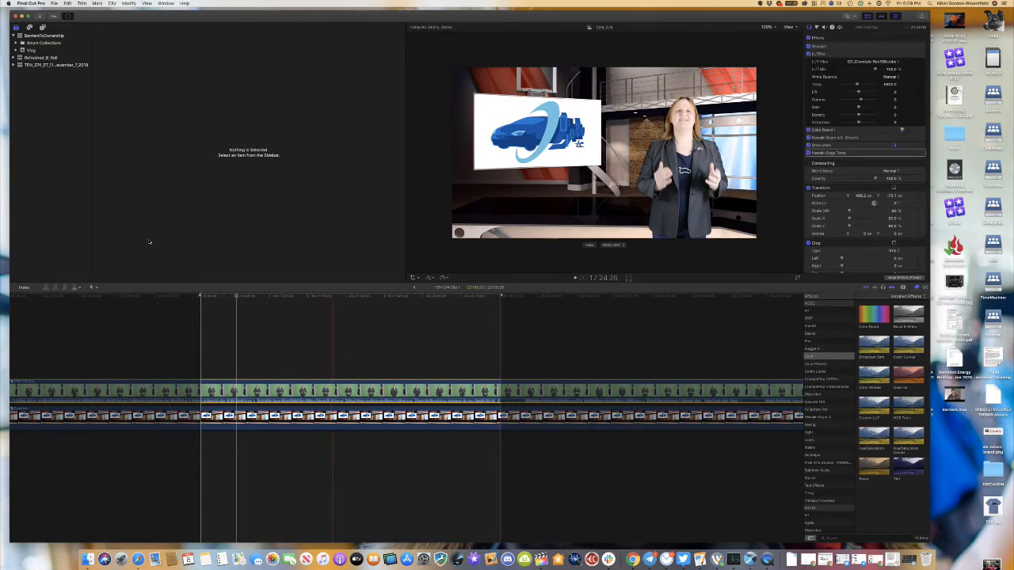
pyautogui.click(52, 59)
pyautogui.rightClick(45, 35)
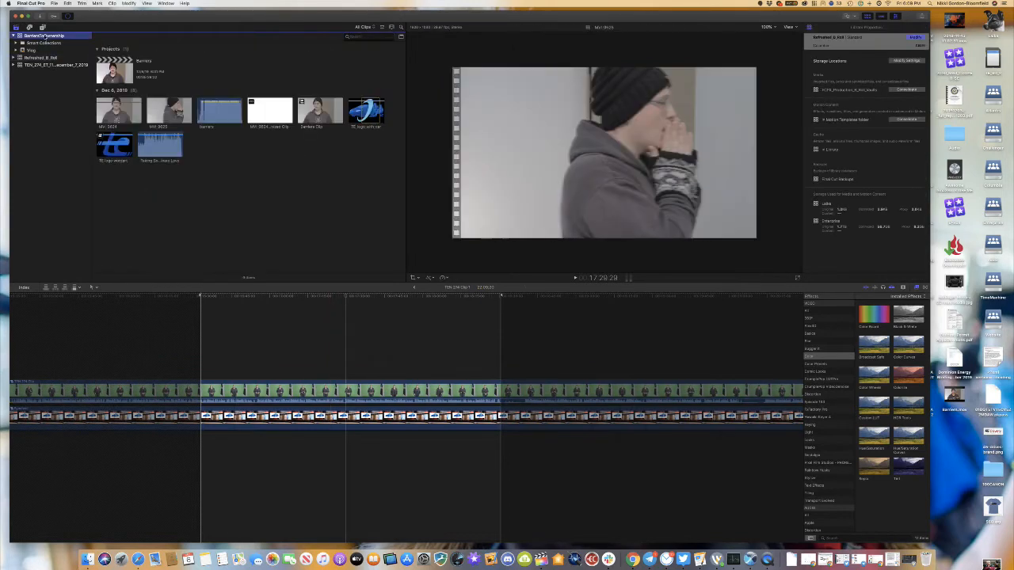
pyautogui.click(86, 122)
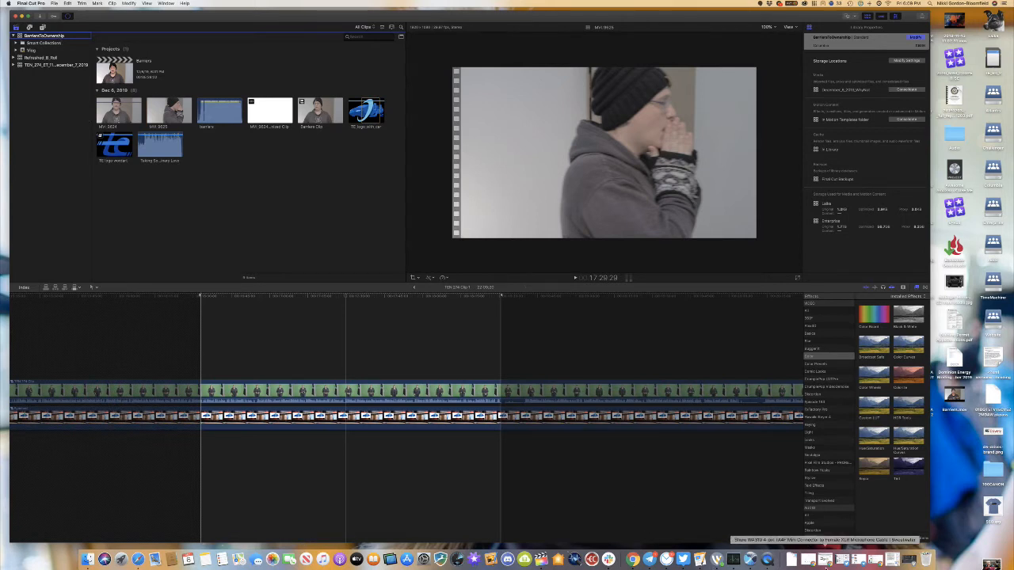
# - Switch to QuickTime Player, dismiss its file chooser, and open the recently used Barriers video
pyautogui.click(767, 559)
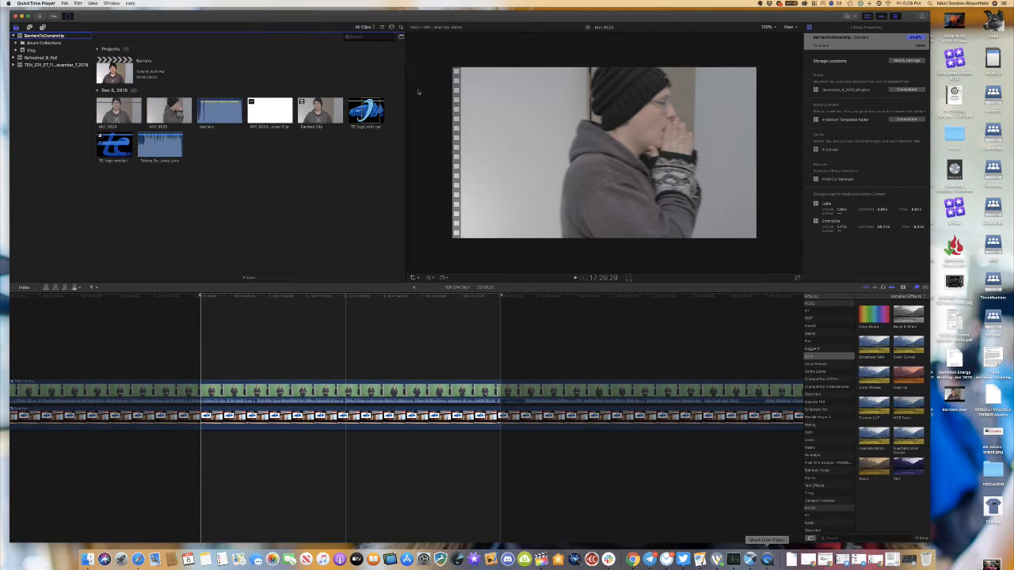
pyautogui.click(67, 4)
pyautogui.click(582, 230)
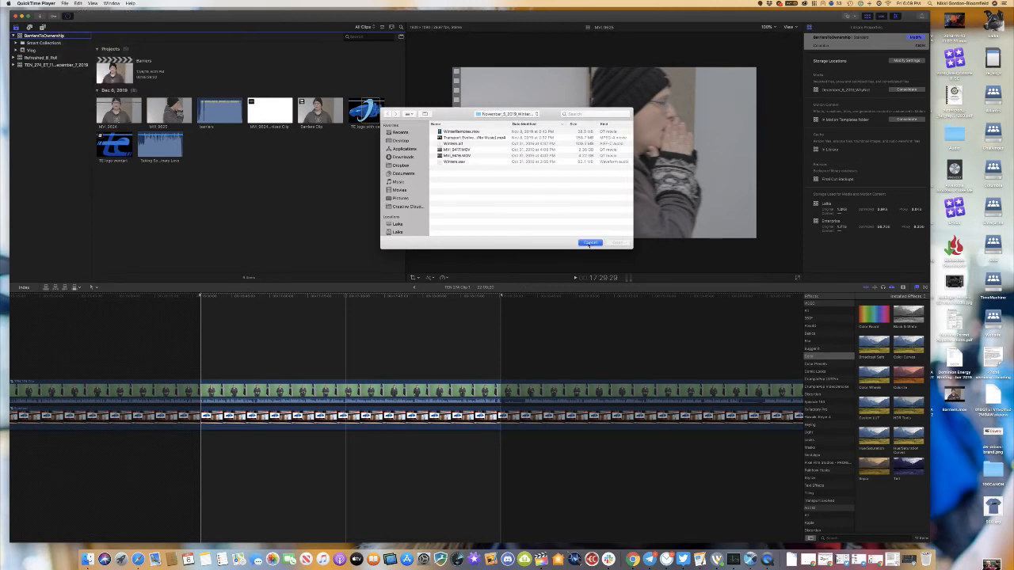
pyautogui.click(64, 3)
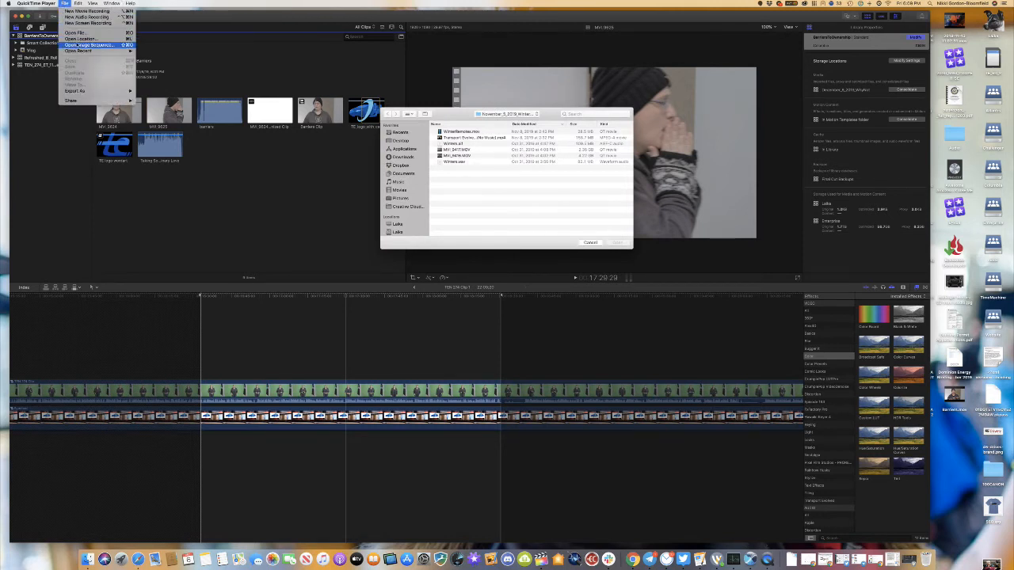
pyautogui.moveTo(111, 51)
pyautogui.click(158, 52)
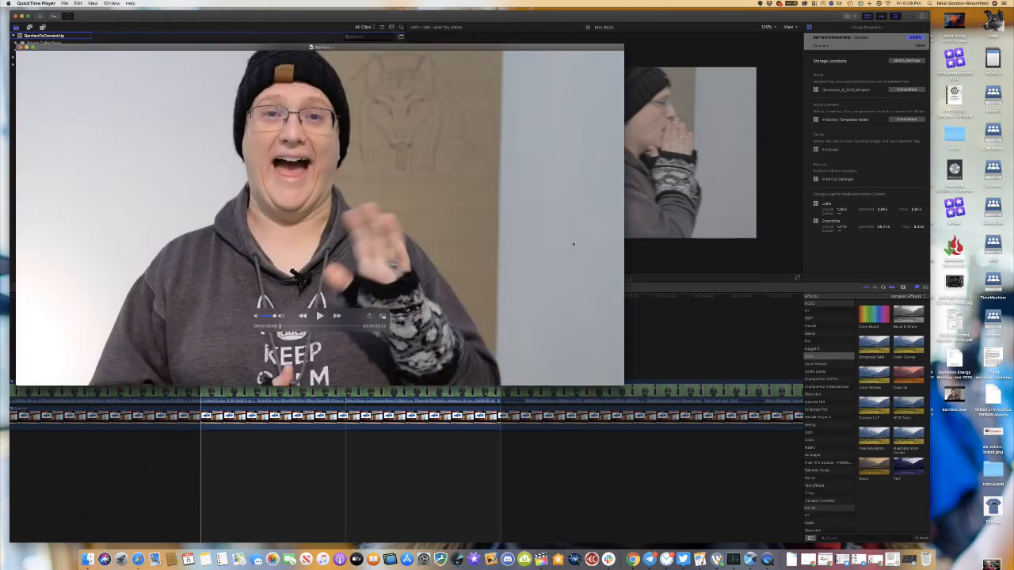
# - Play the closing section of the exported Barriers video at a higher volume through to the outro, and close it
pyautogui.moveTo(333, 326); pyautogui.dragTo(357, 326)
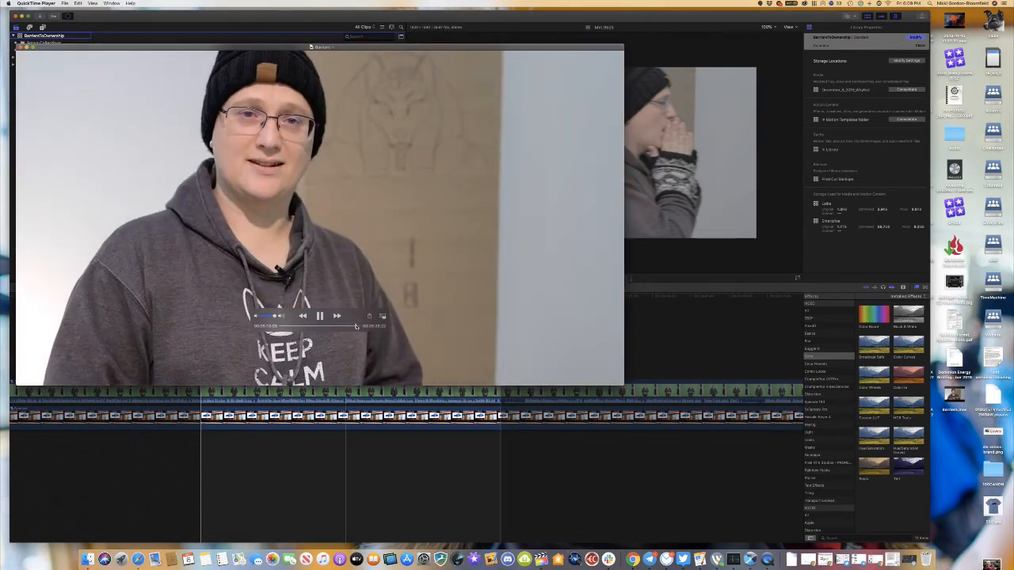
pyautogui.press('XF86AudioRaiseVolume')
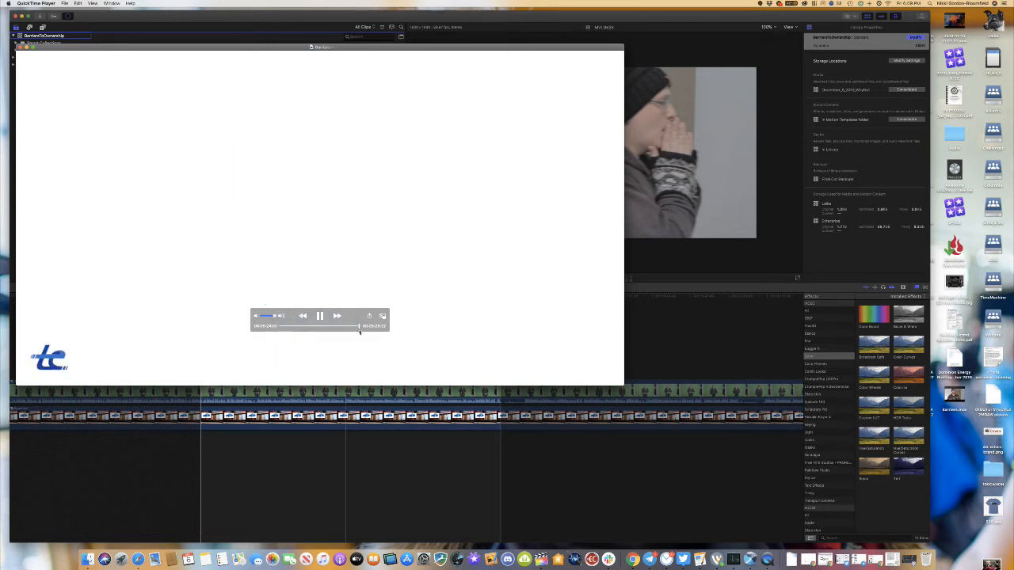
pyautogui.click(19, 48)
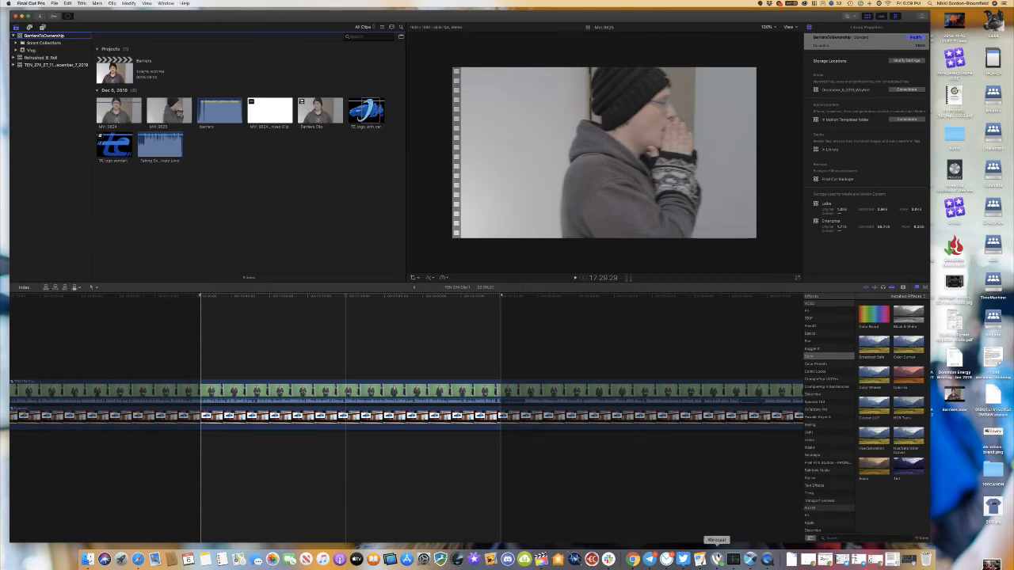
# - Minimize the other application's window and examine the library backup in Background Tasks
pyautogui.click(649, 560)
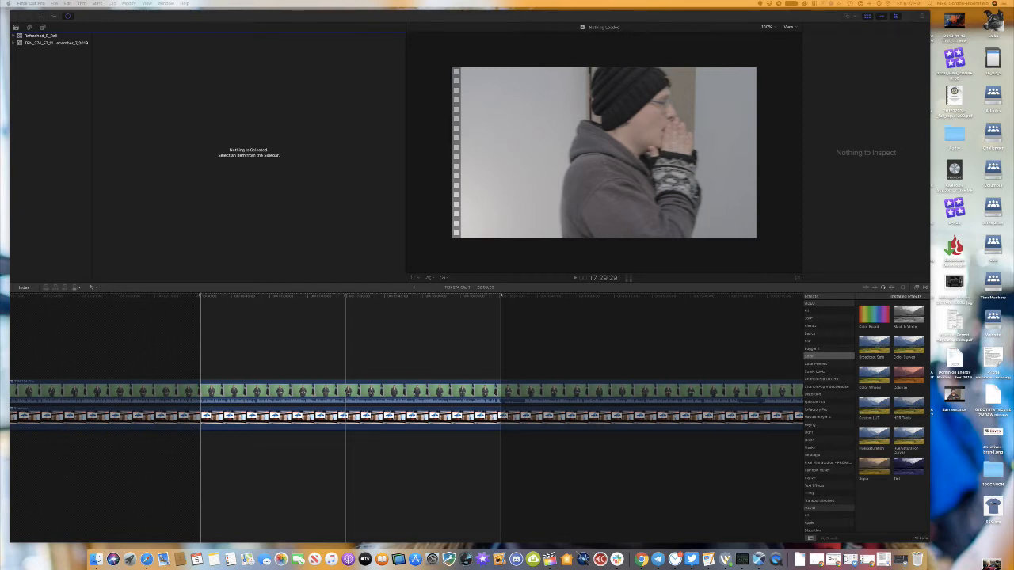
pyautogui.press('super+m')
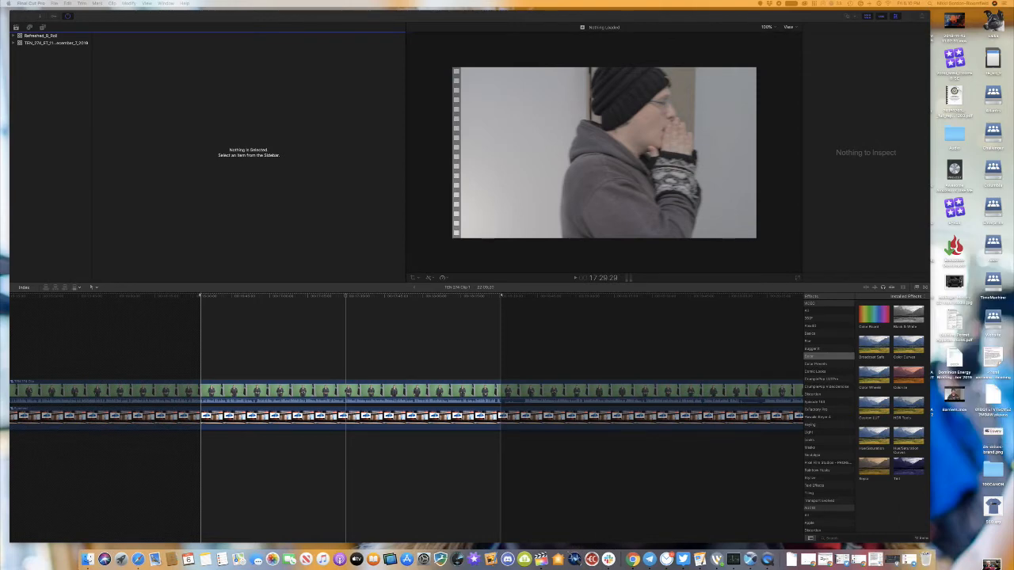
pyautogui.moveTo(769, 205); pyautogui.dragTo(686, 284)
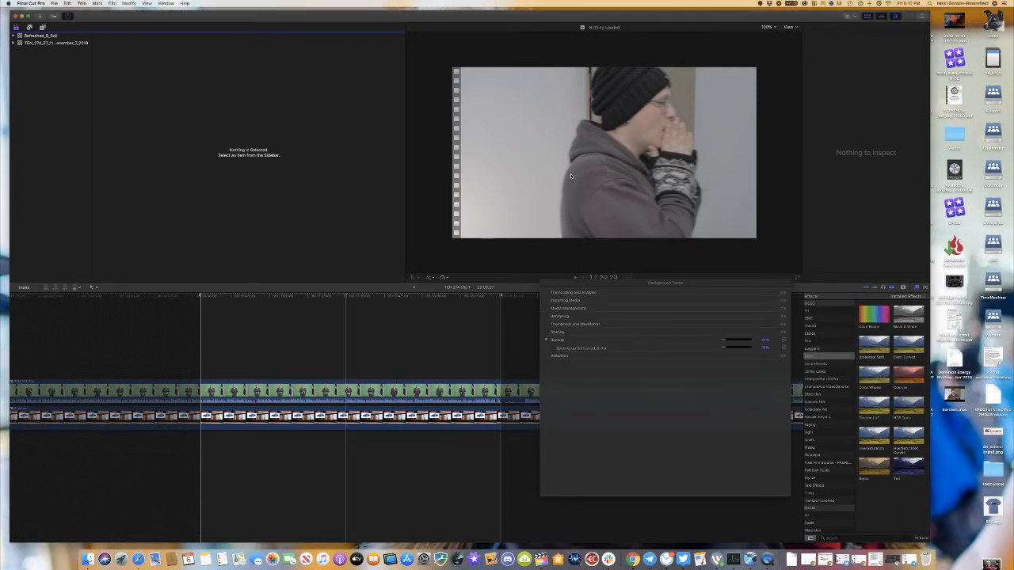
# - Return from the presenter clip's own timeline to the TEN 274 project and go to its beginning
pyautogui.click(382, 332)
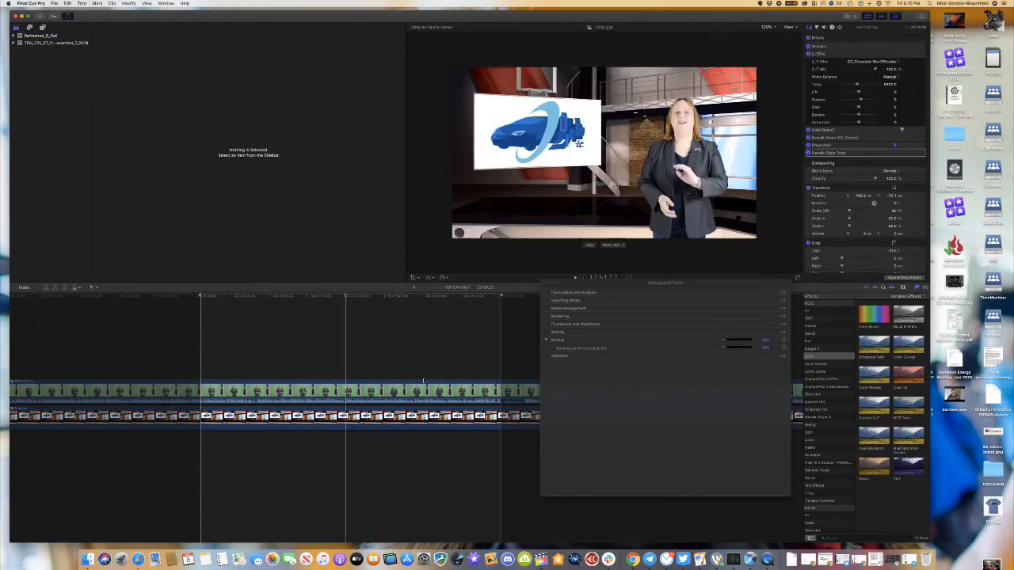
pyautogui.click(414, 287)
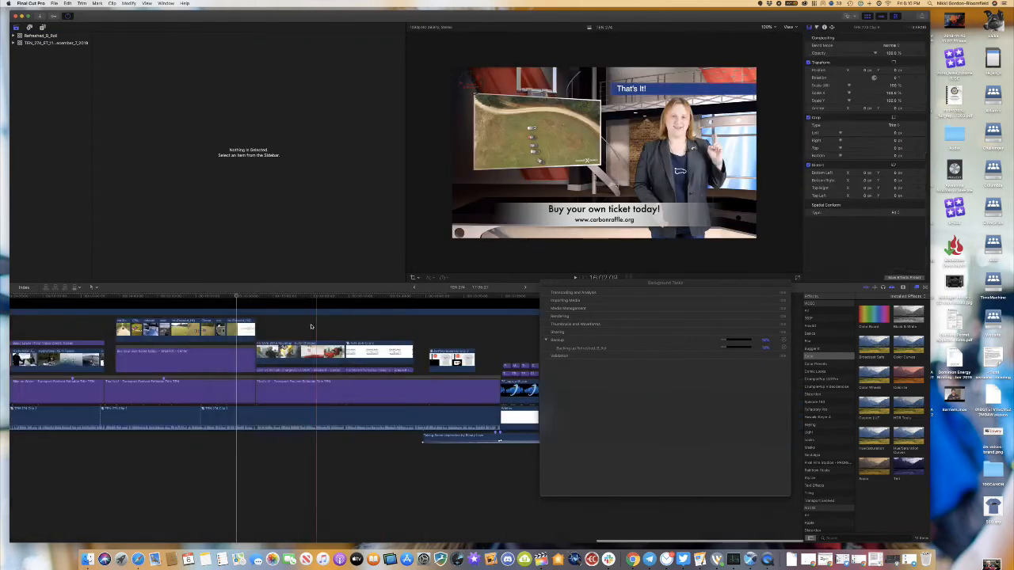
pyautogui.hscroll(-1, 297, 336)
pyautogui.hscroll(-15, 297, 336)
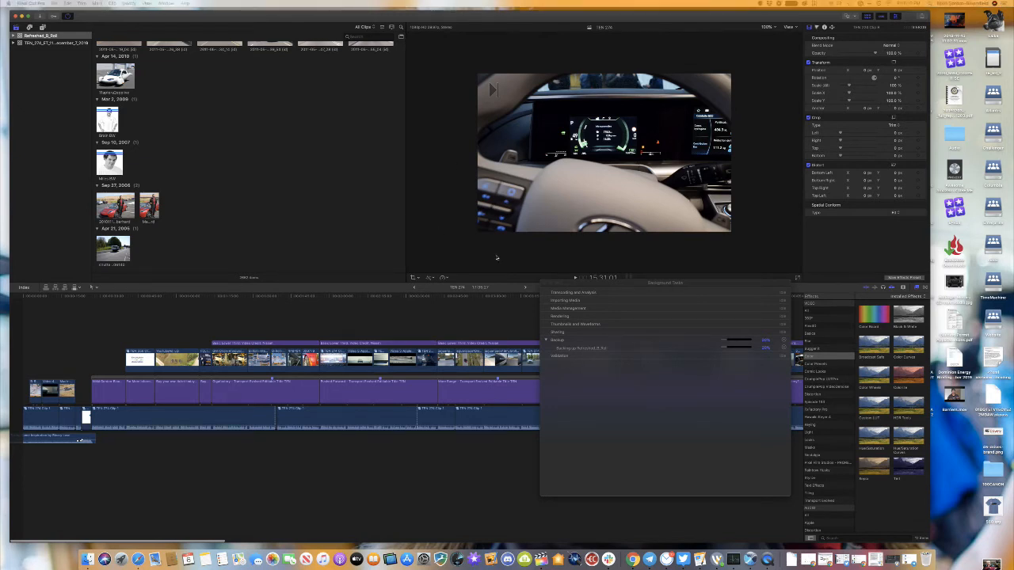
# - Reposition the Background Tasks window and render everything in the TEN 274 project
pyautogui.moveTo(657, 284); pyautogui.dragTo(250, 99)
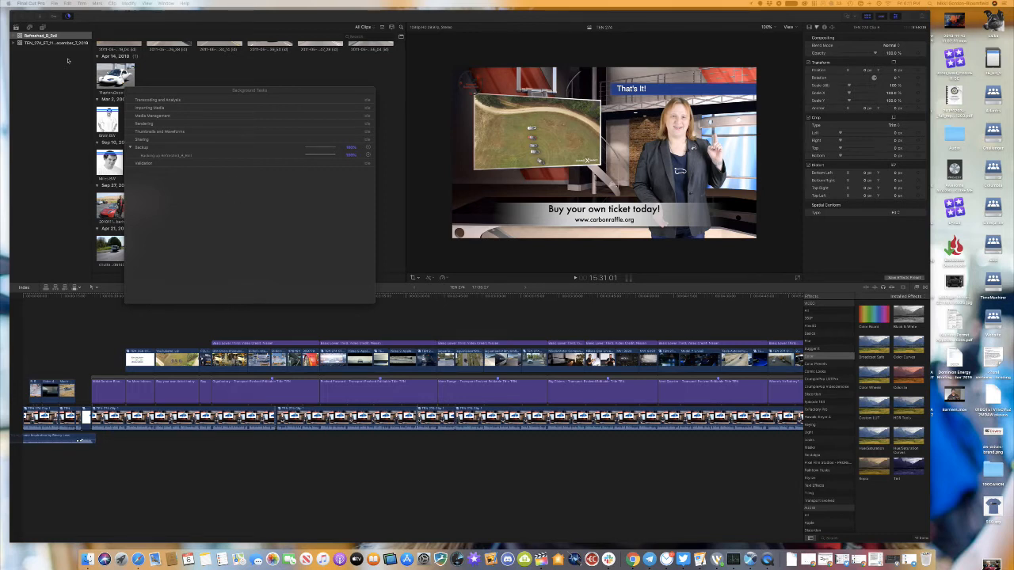
pyautogui.moveTo(185, 86); pyautogui.dragTo(646, 139)
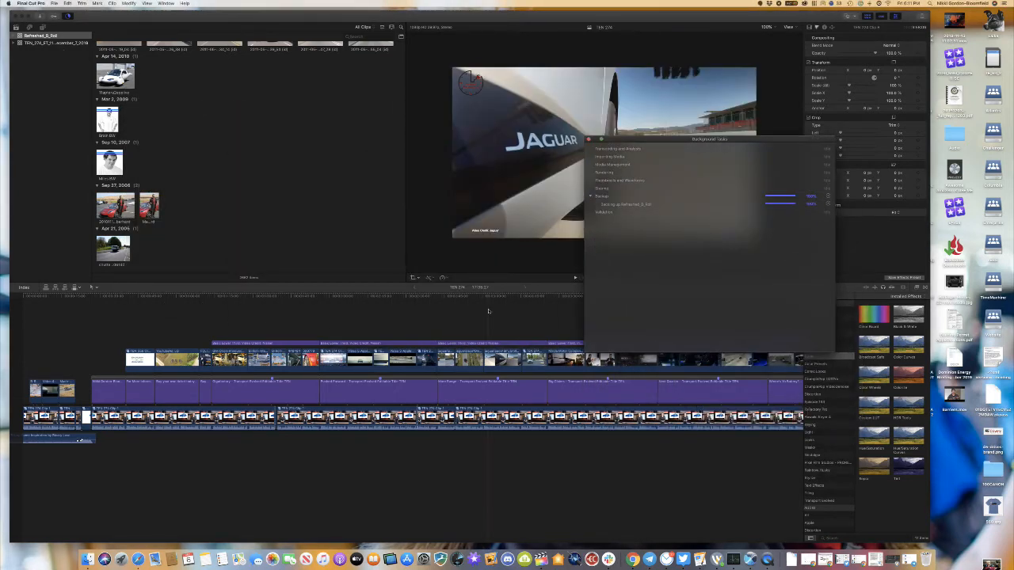
pyautogui.click(128, 3)
pyautogui.click(127, 3)
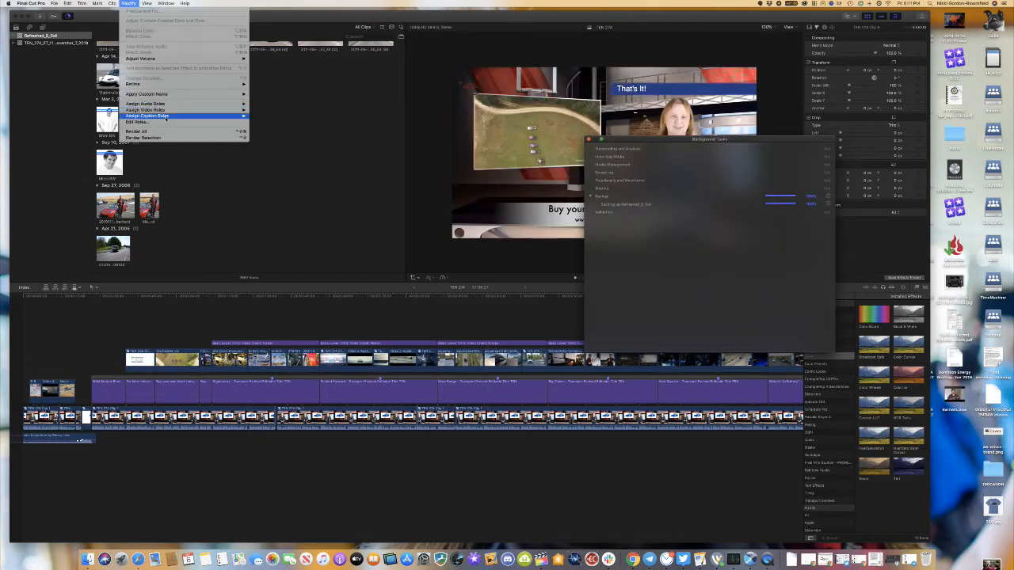
pyautogui.click(139, 131)
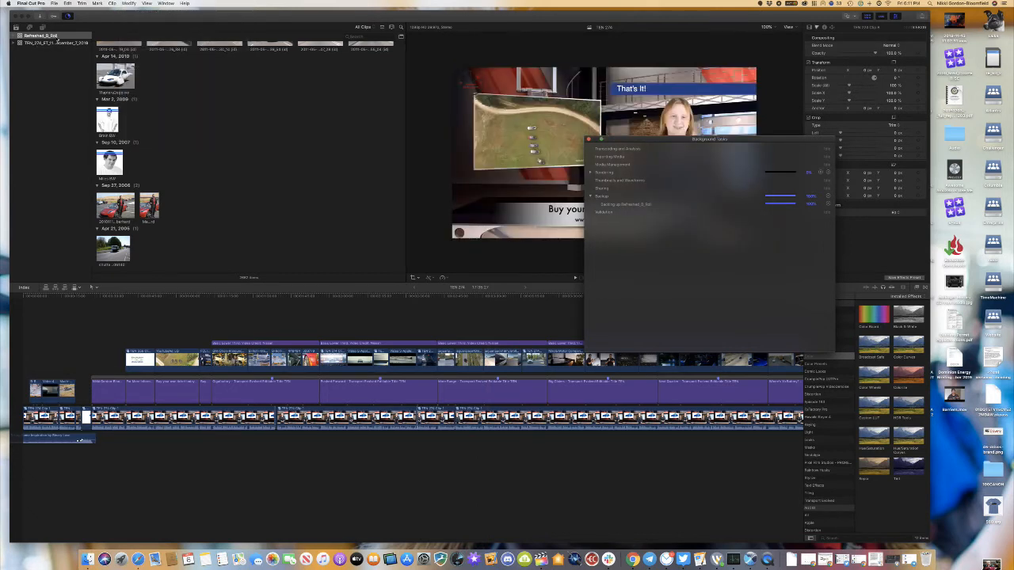
# - Close the Refreshed_B_Roll library, moving the Background Tasks window clear of the viewer
pyautogui.rightClick(59, 35)
pyautogui.click(95, 121)
pyautogui.click(472, 56)
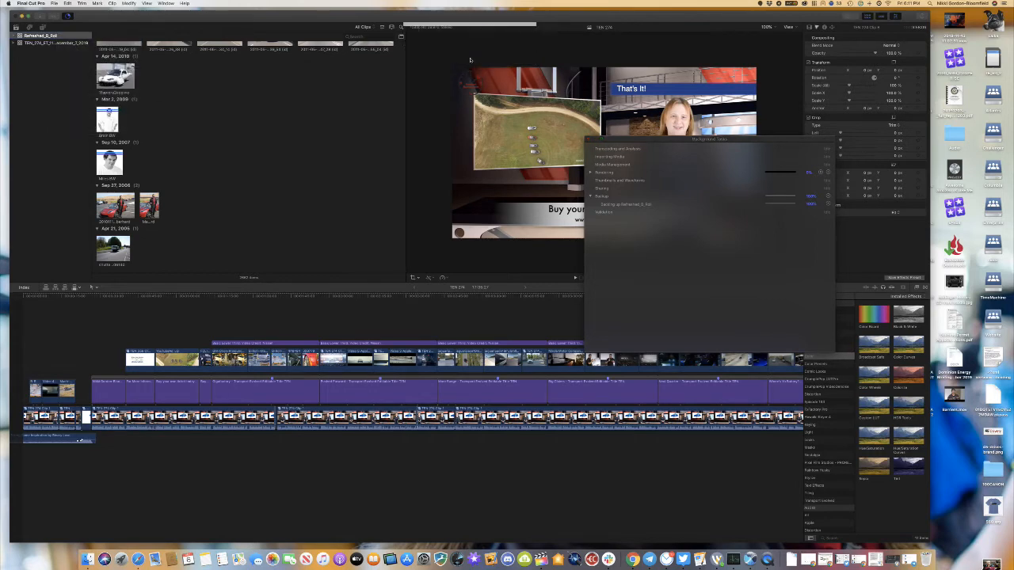
pyautogui.moveTo(686, 148); pyautogui.dragTo(250, 61)
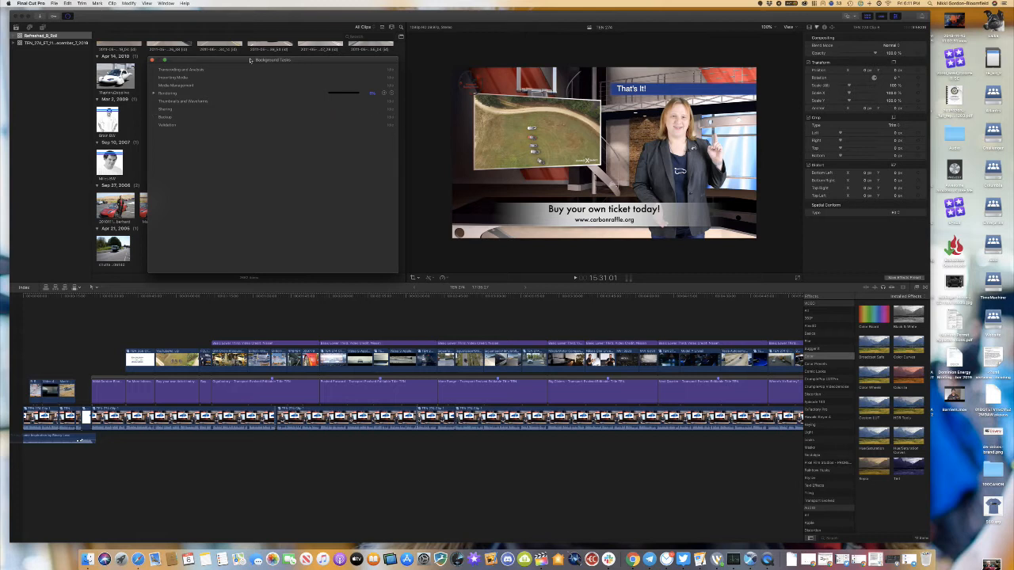
pyautogui.rightClick(80, 37)
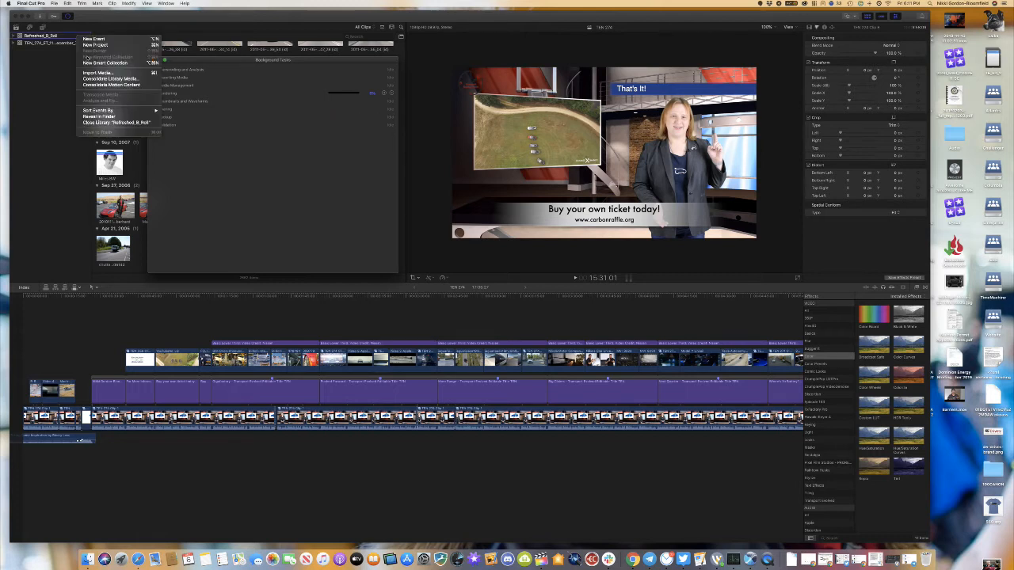
pyautogui.click(111, 123)
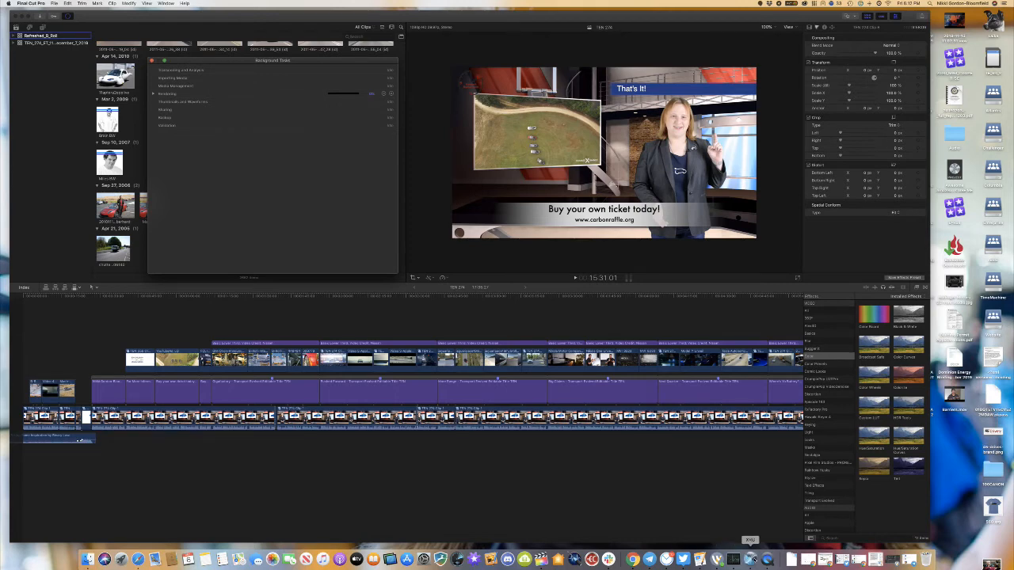
# - Switch to XRG, move its graphs clear of Background Tasks, and expand the rendering task to examine its progress
pyautogui.click(750, 559)
pyautogui.moveTo(449, 211); pyautogui.dragTo(822, 173)
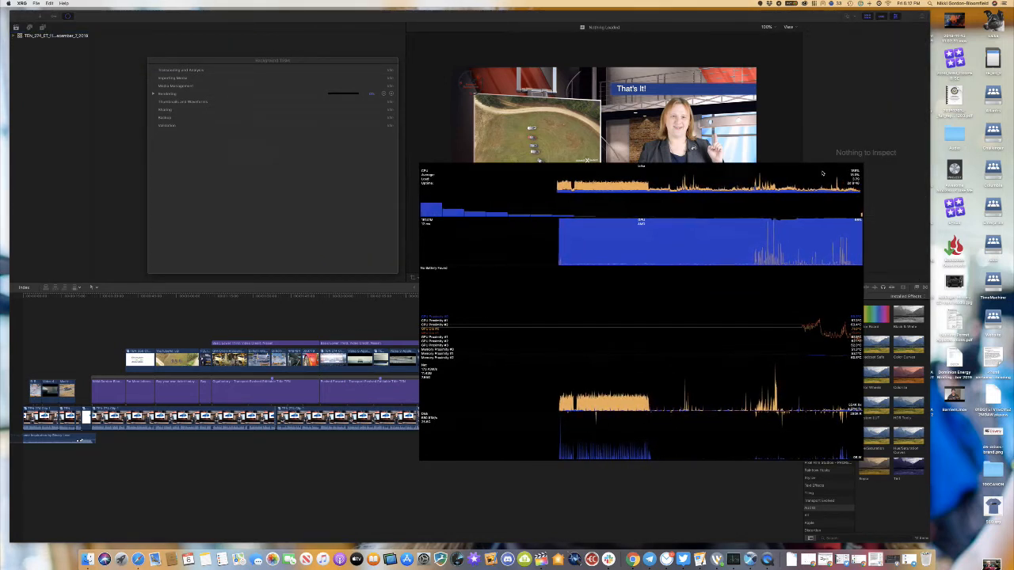
pyautogui.click(165, 98)
pyautogui.click(154, 94)
pyautogui.moveTo(262, 61); pyautogui.dragTo(171, 65)
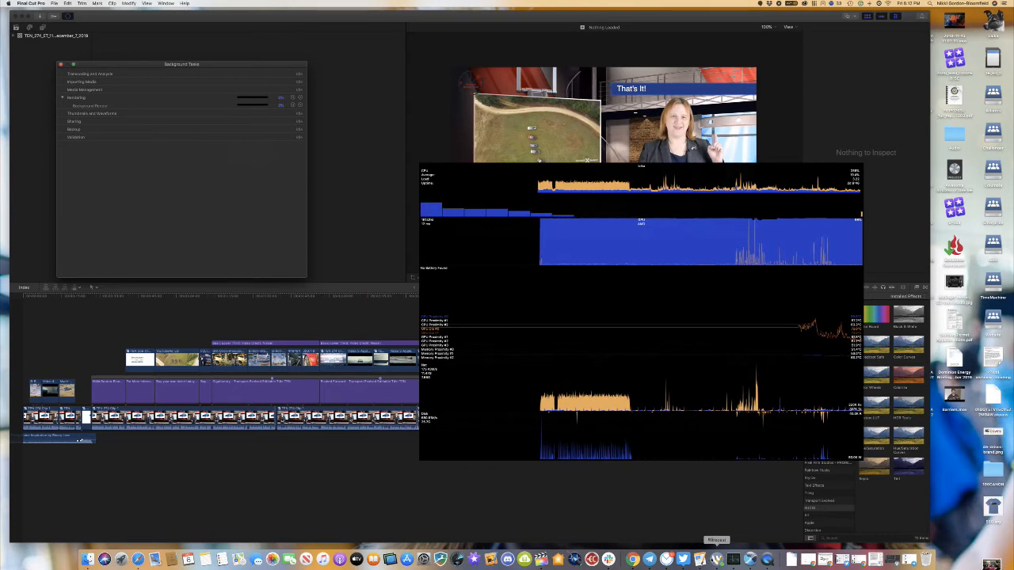
# - Switch to Wirecast and move its window off this display
pyautogui.click(716, 559)
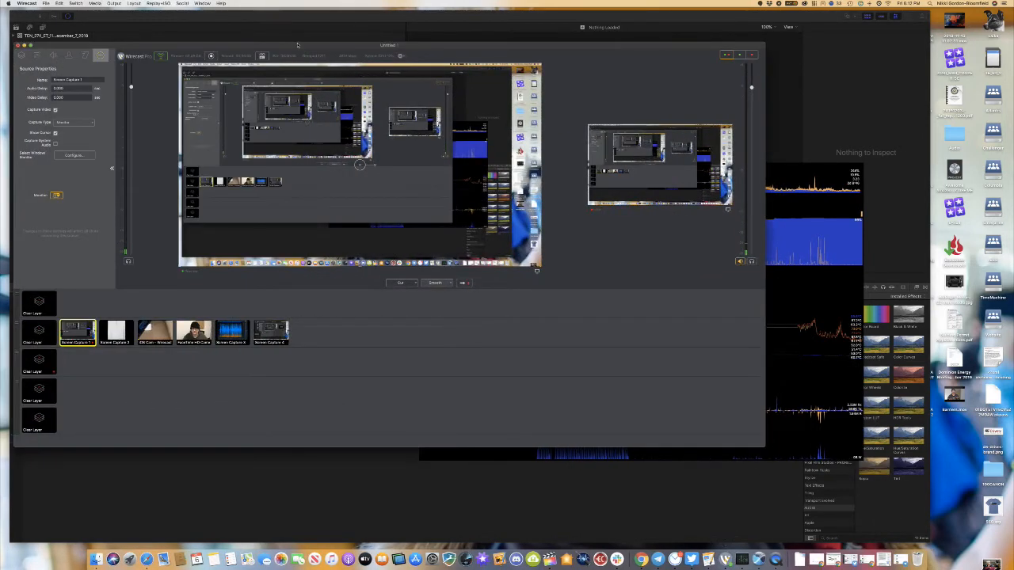
pyautogui.moveTo(309, 52); pyautogui.dragTo(1013, 65)
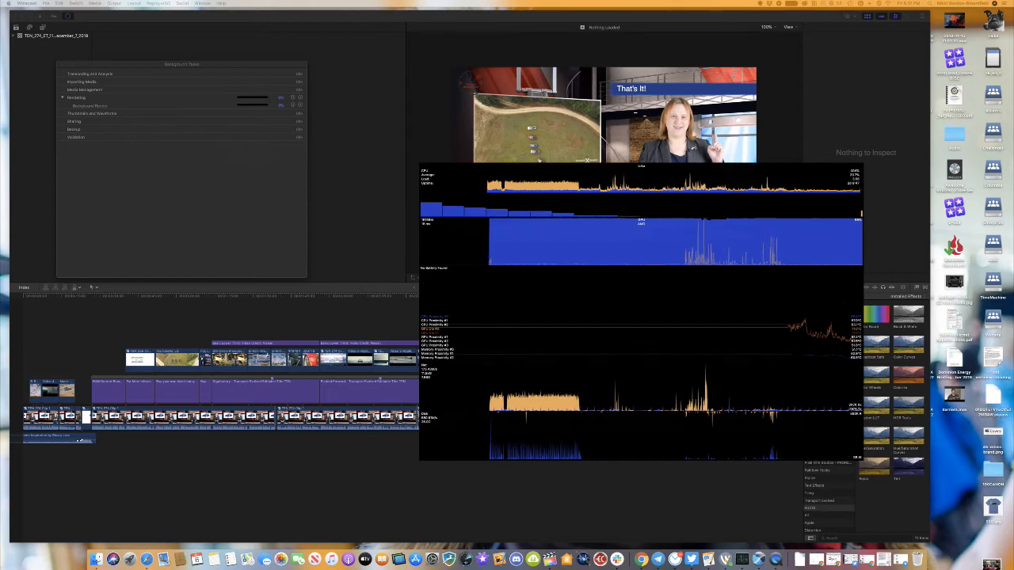
# - Return to Final Cut Pro, cancel the background render, and close the Background Tasks window
pyautogui.click(708, 45)
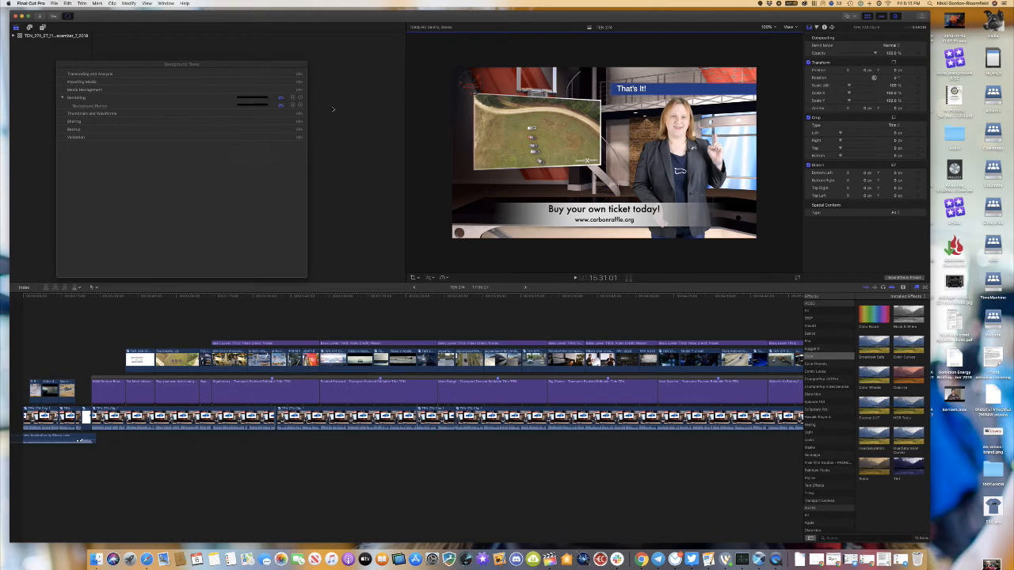
pyautogui.click(301, 104)
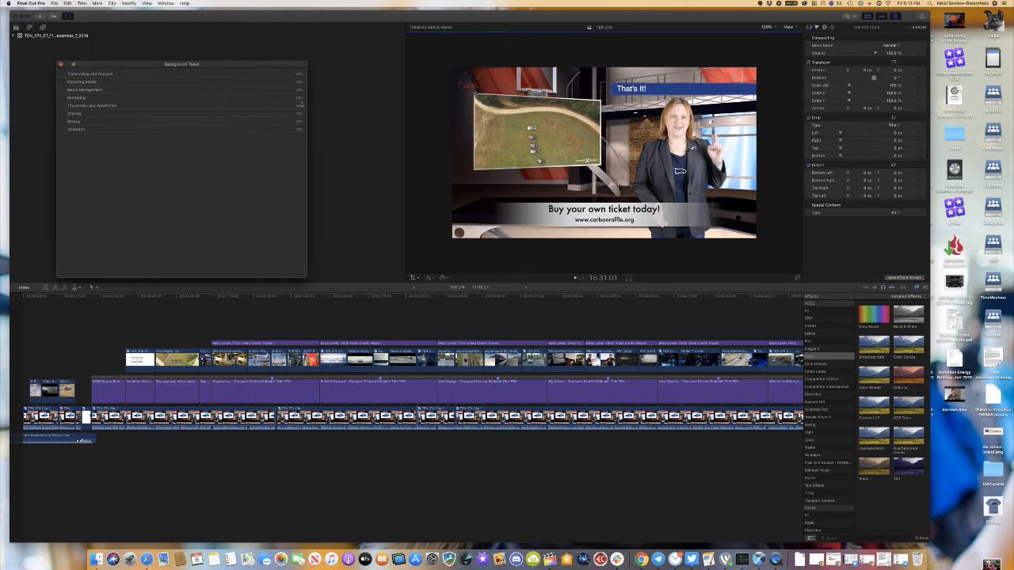
pyautogui.click(61, 64)
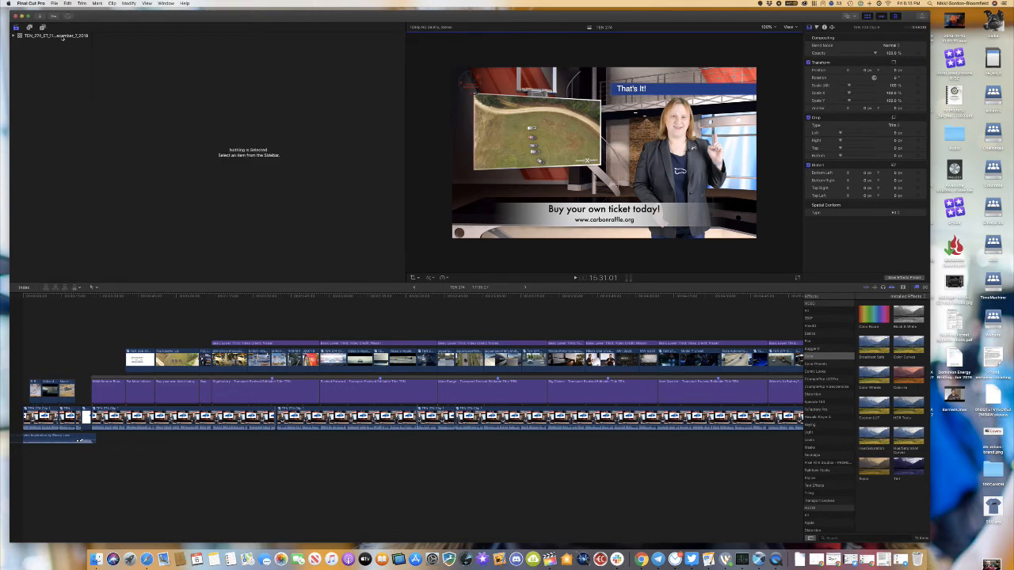
# - Try to delete the generated render files of the TEN_274 library
pyautogui.click(59, 36)
pyautogui.click(54, 3)
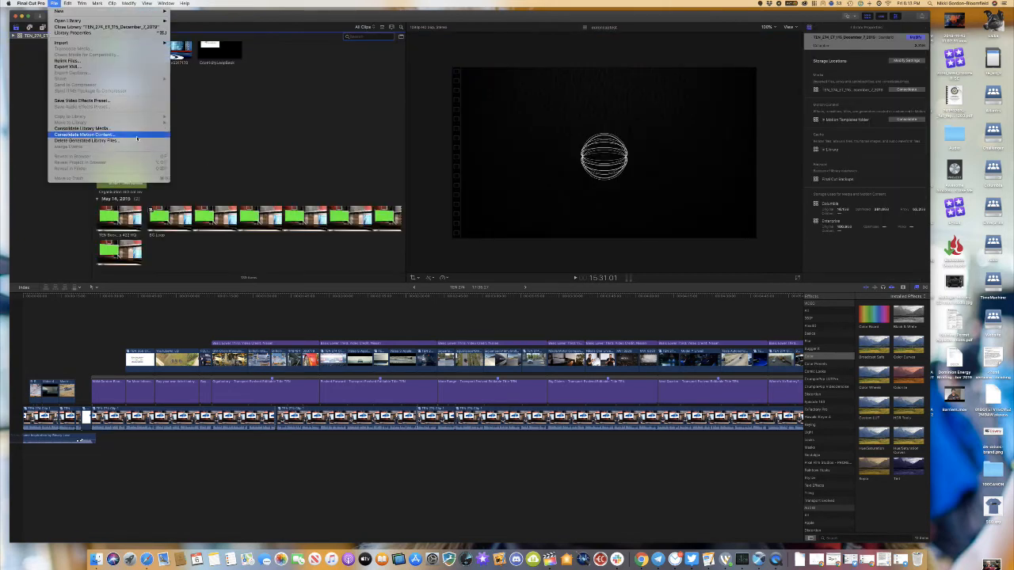
pyautogui.click(88, 140)
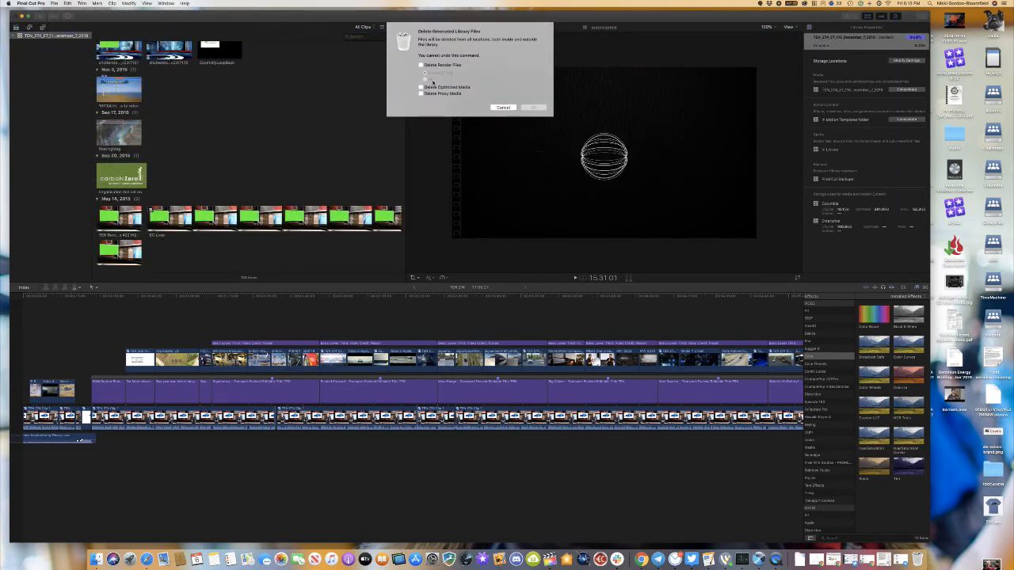
pyautogui.click(422, 66)
pyautogui.click(542, 108)
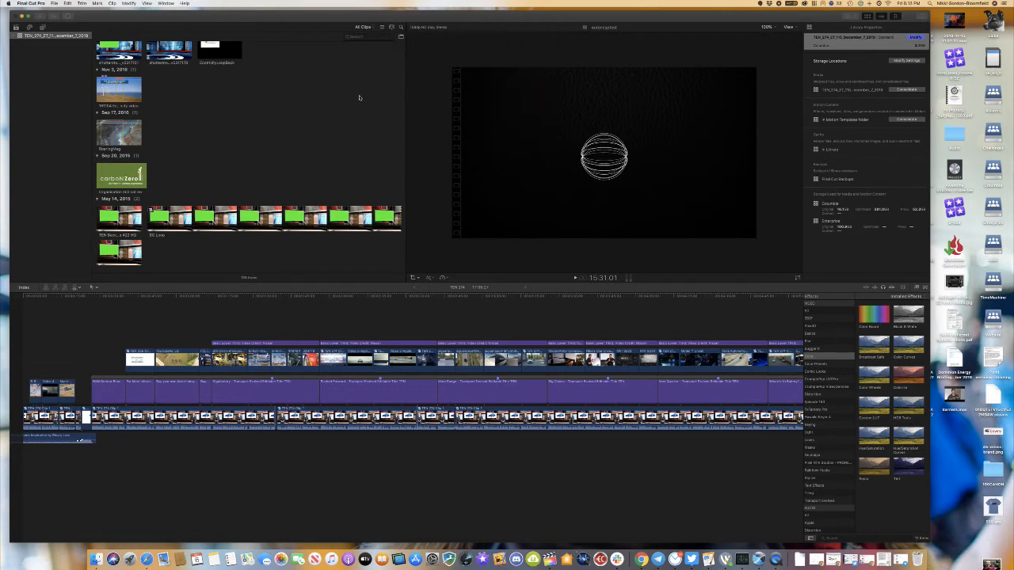
# - Force quit Final Cut Pro
pyautogui.click(642, 559)
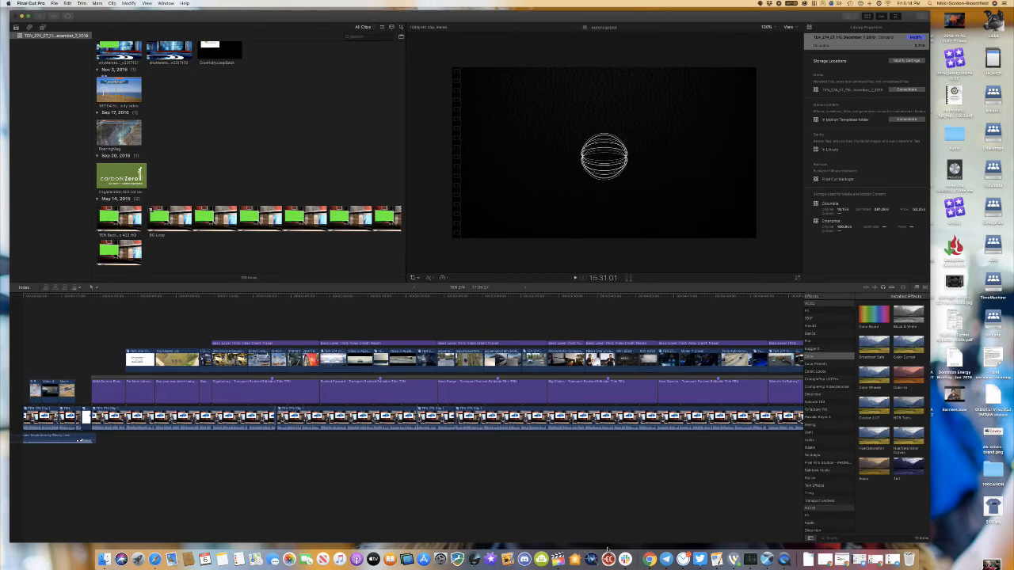
pyautogui.press('super+alt+Escape')
pyautogui.click(417, 376)
pyautogui.press('Return')
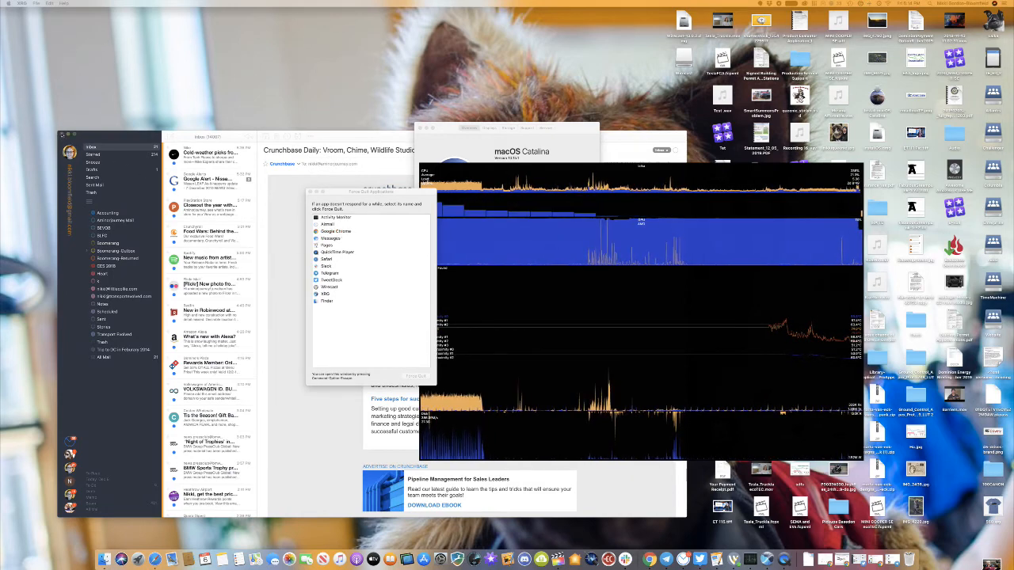
# - Relaunch Final Cut Pro and close the mail, Force Quit Applications and About This Mac windows
pyautogui.click(62, 134)
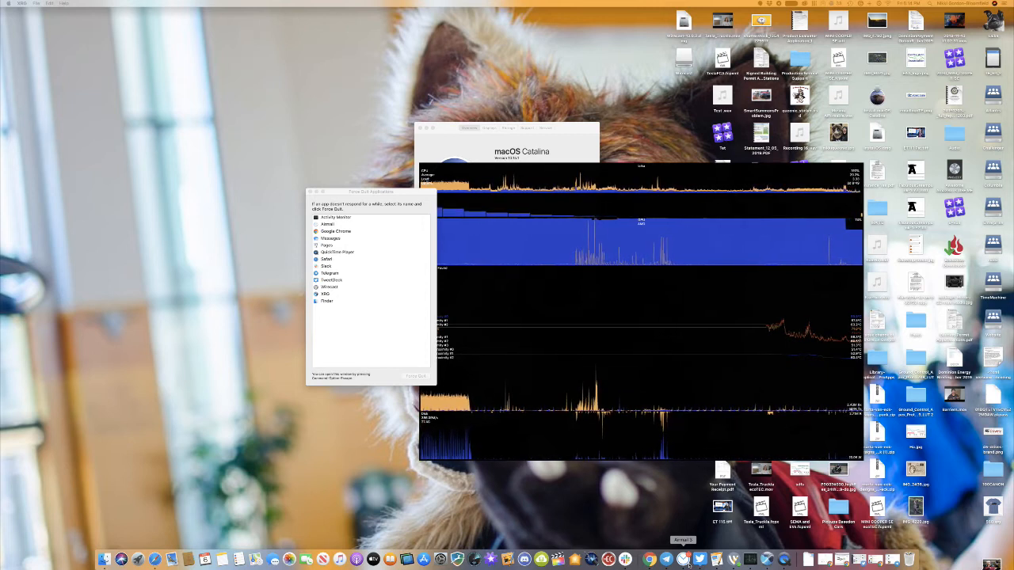
pyautogui.click(558, 559)
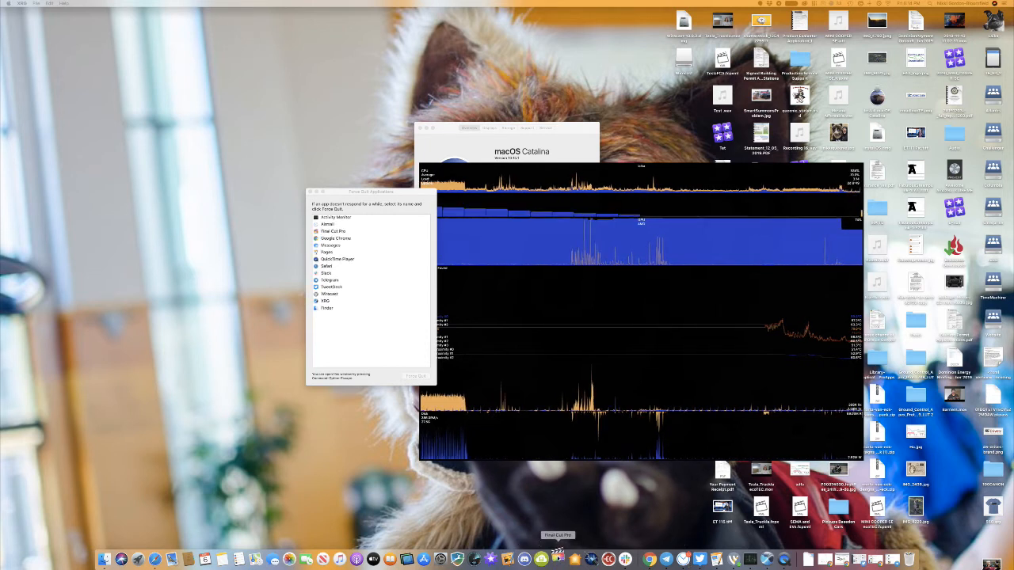
pyautogui.click(311, 191)
pyautogui.click(534, 138)
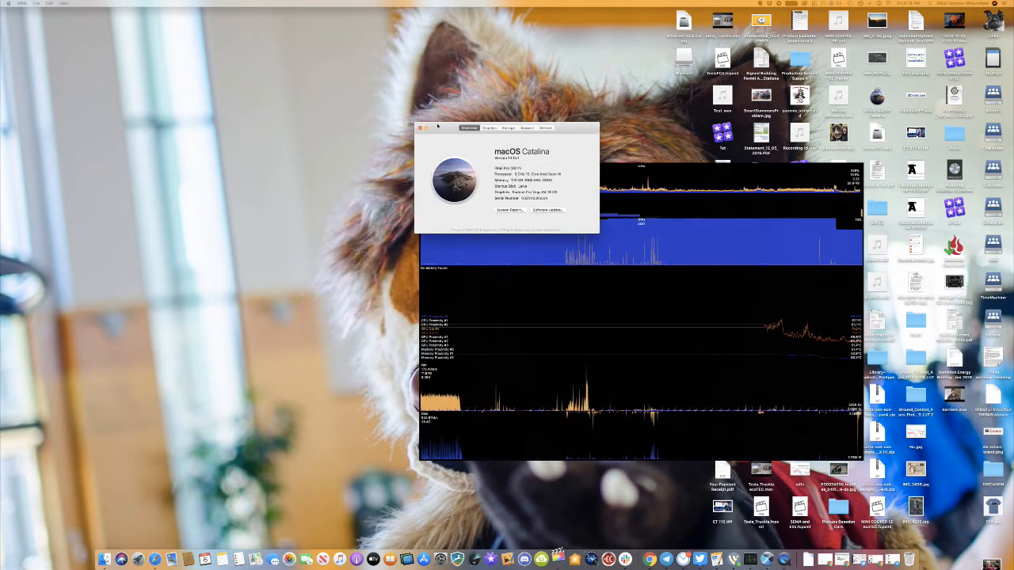
pyautogui.click(419, 128)
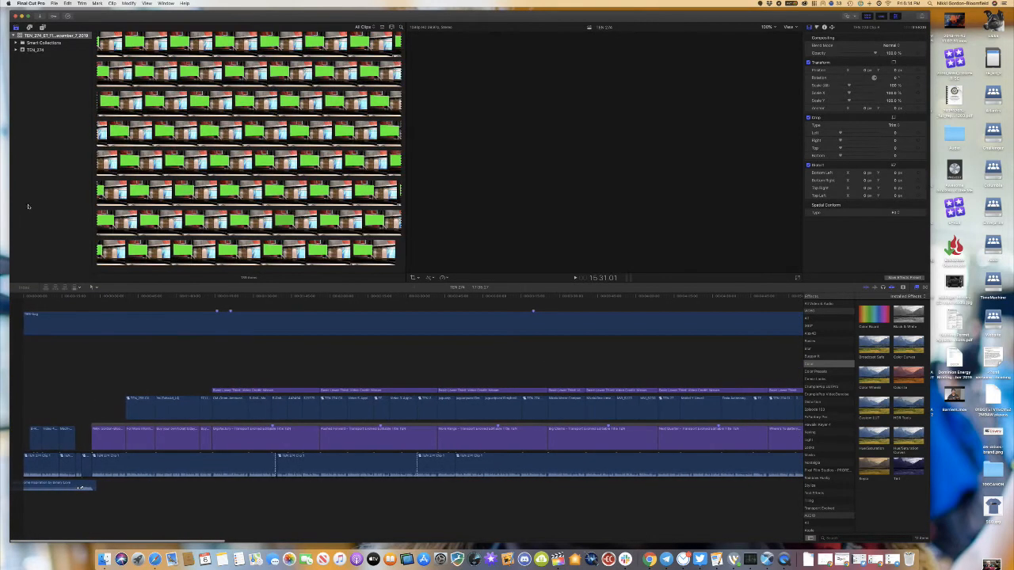
# - Delete all generated render files from the TEN_274 library, and check whether Final Cut Pro is still responding
pyautogui.click(54, 3)
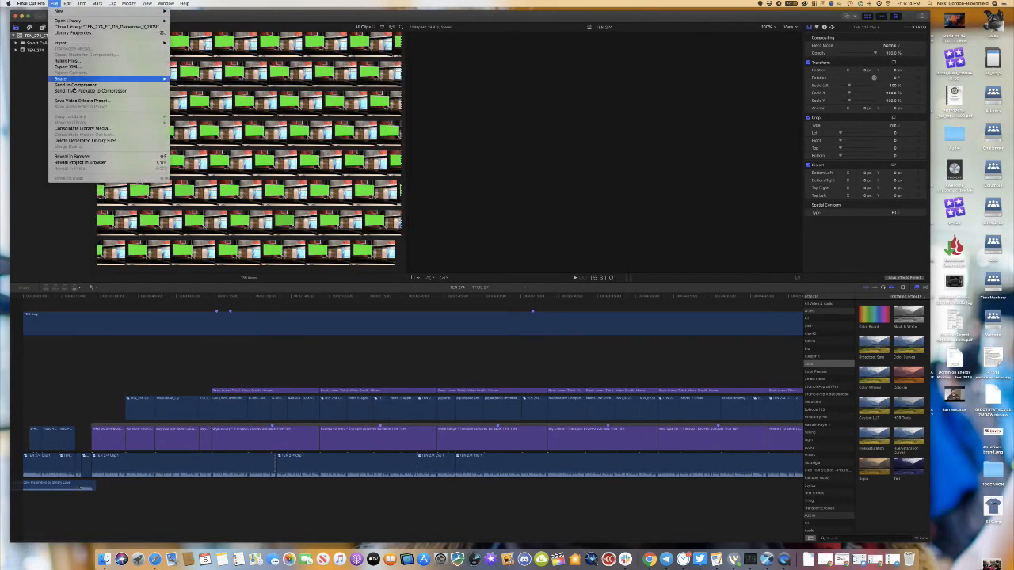
pyautogui.click(85, 140)
pyautogui.click(435, 65)
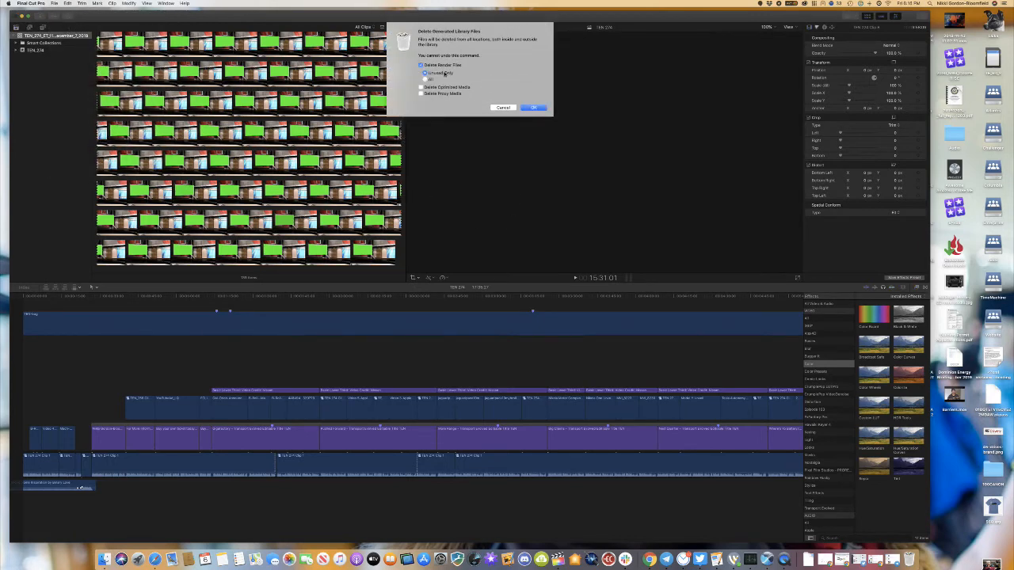
pyautogui.click(428, 79)
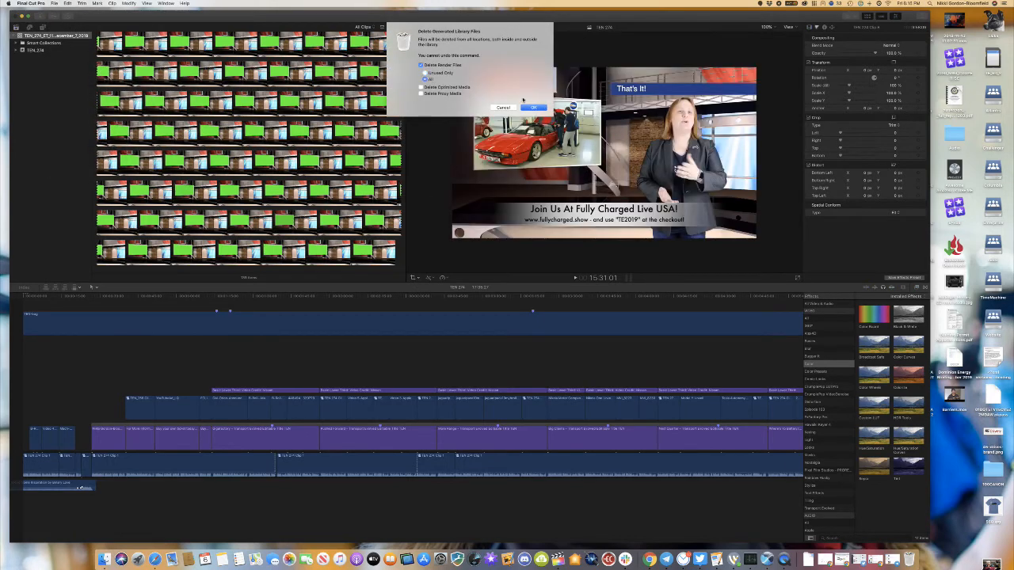
pyautogui.click(534, 106)
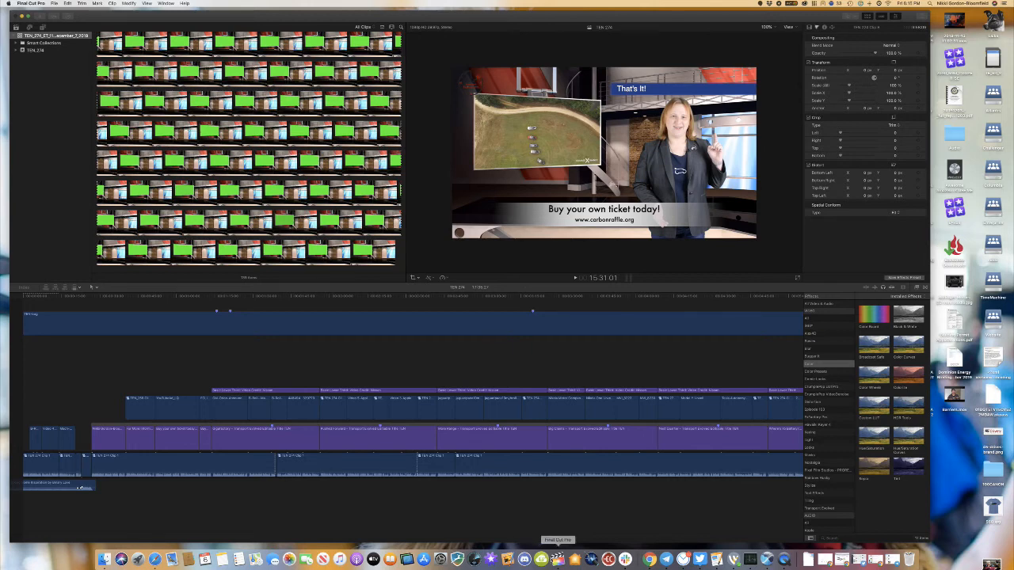
pyautogui.rightClick(557, 559)
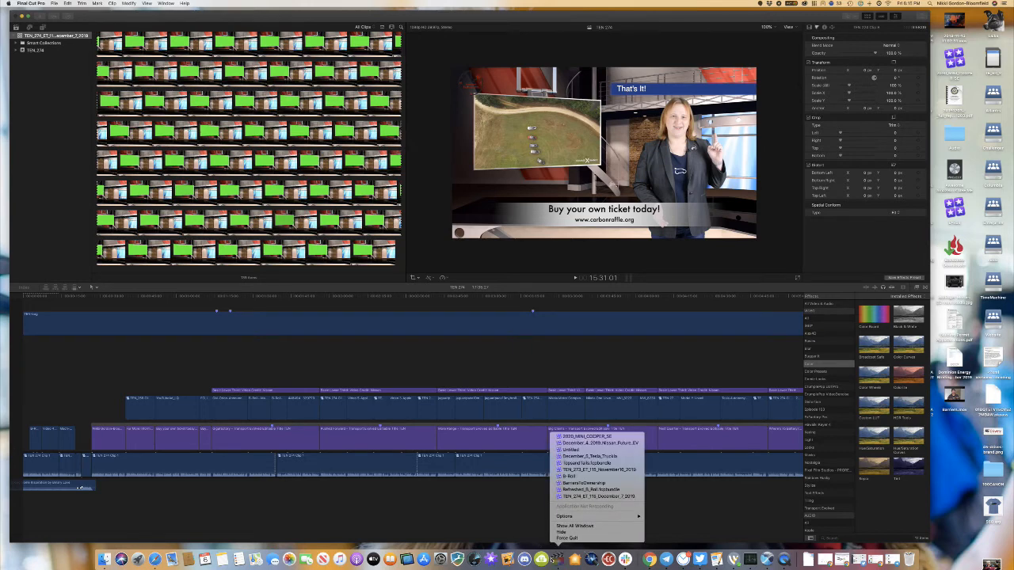
pyautogui.click(517, 492)
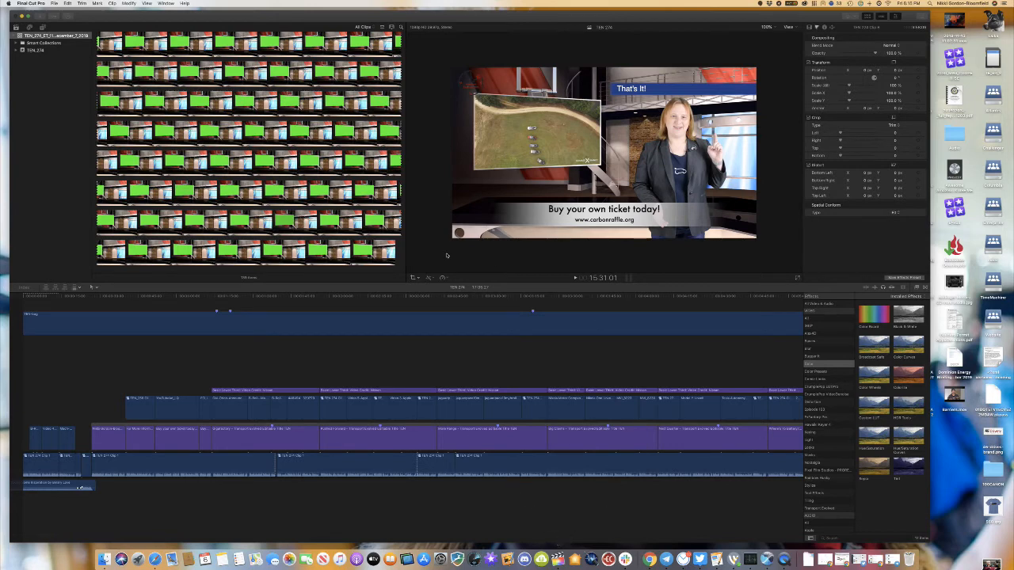
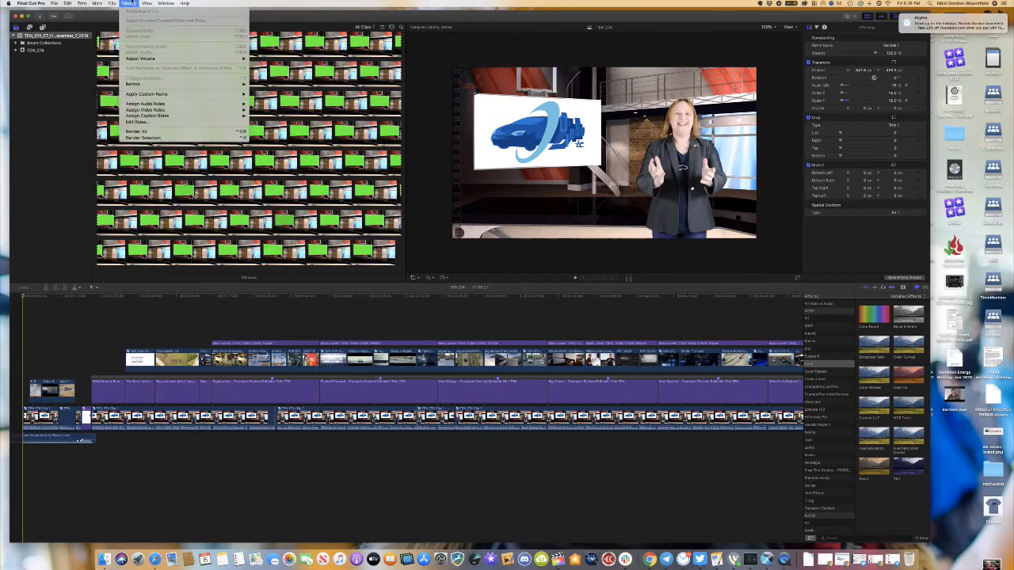
# - Render everything in the TEN 274 project, check the rendering status in Background Tasks, and close that window
pyautogui.click(143, 132)
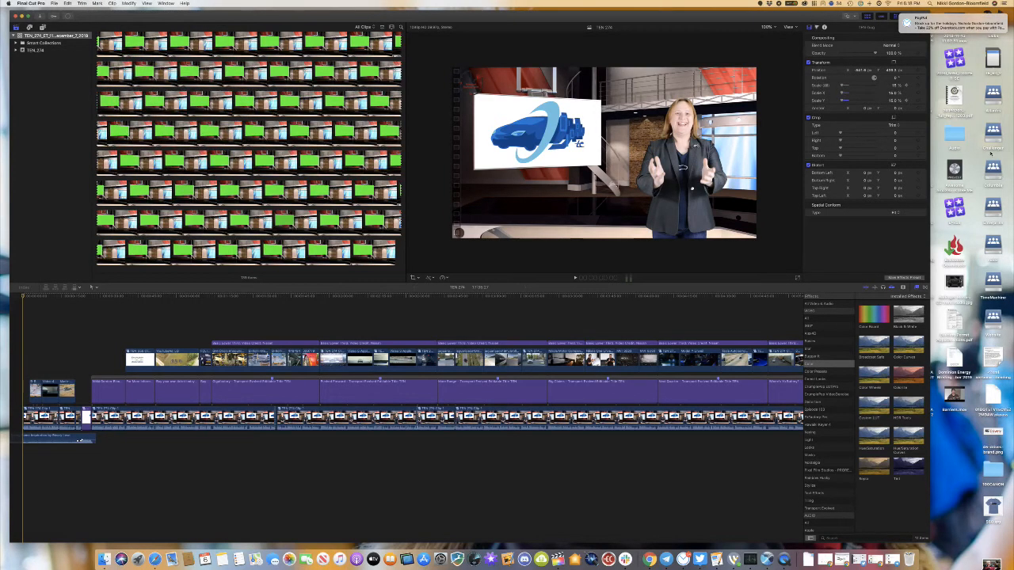
pyautogui.click(66, 16)
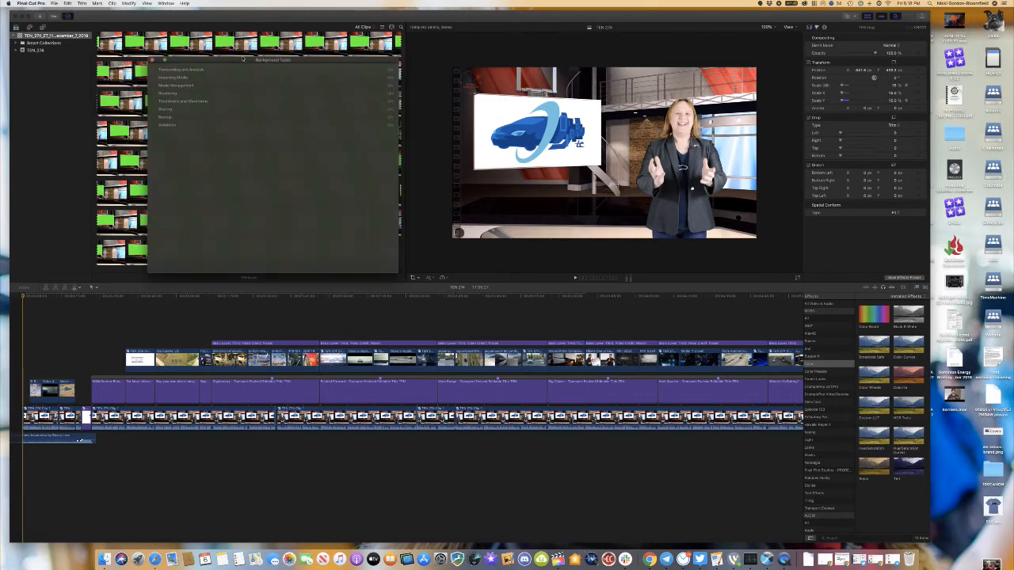
pyautogui.moveTo(160, 100); pyautogui.dragTo(186, 141)
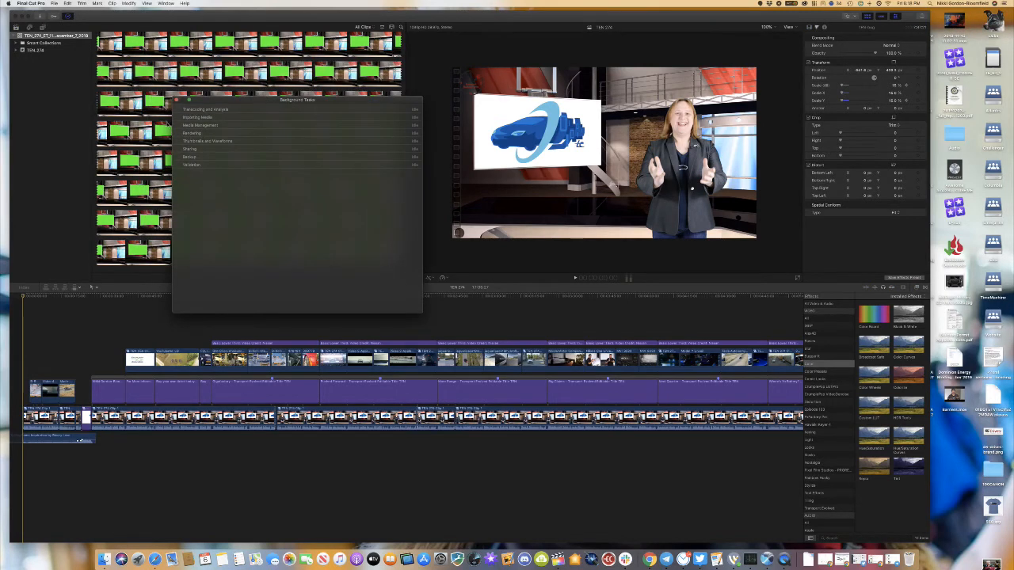
pyautogui.click(175, 100)
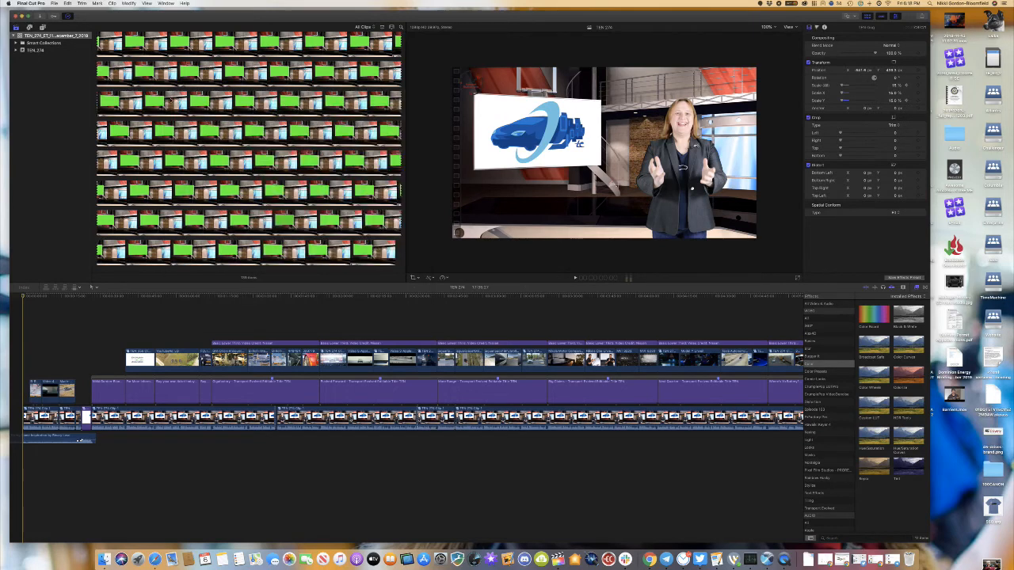
# - Export the TEN 274 project as a master file, keeping the offered details and save settings
pyautogui.click(53, 3)
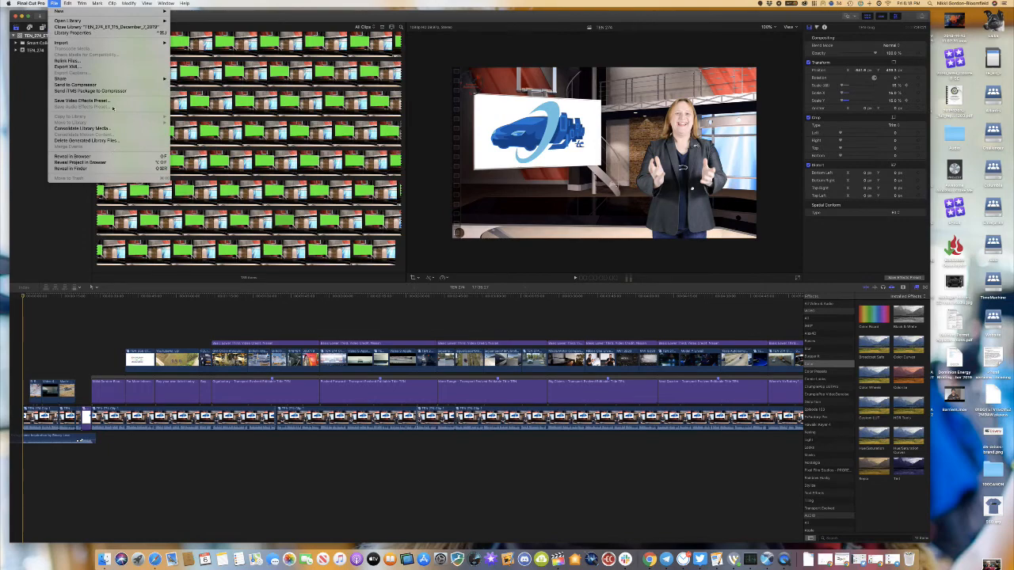
pyautogui.moveTo(142, 79)
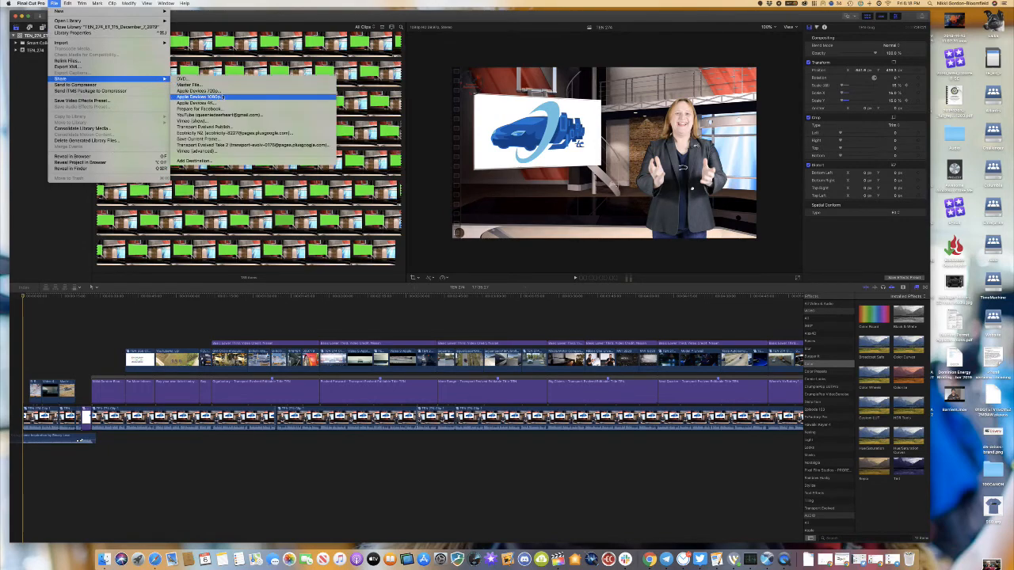
pyautogui.click(190, 84)
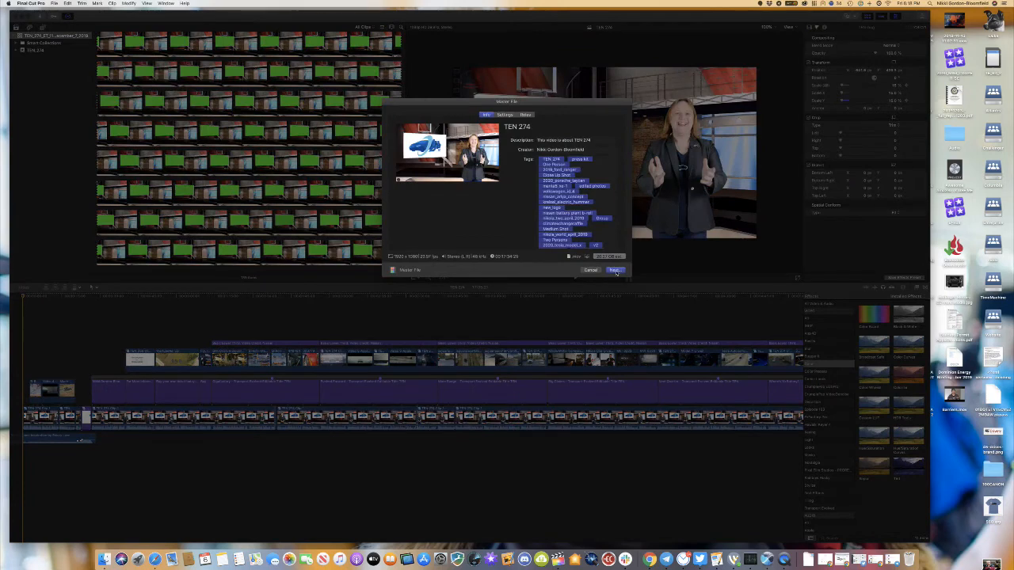
pyautogui.click(615, 270)
pyautogui.click(625, 306)
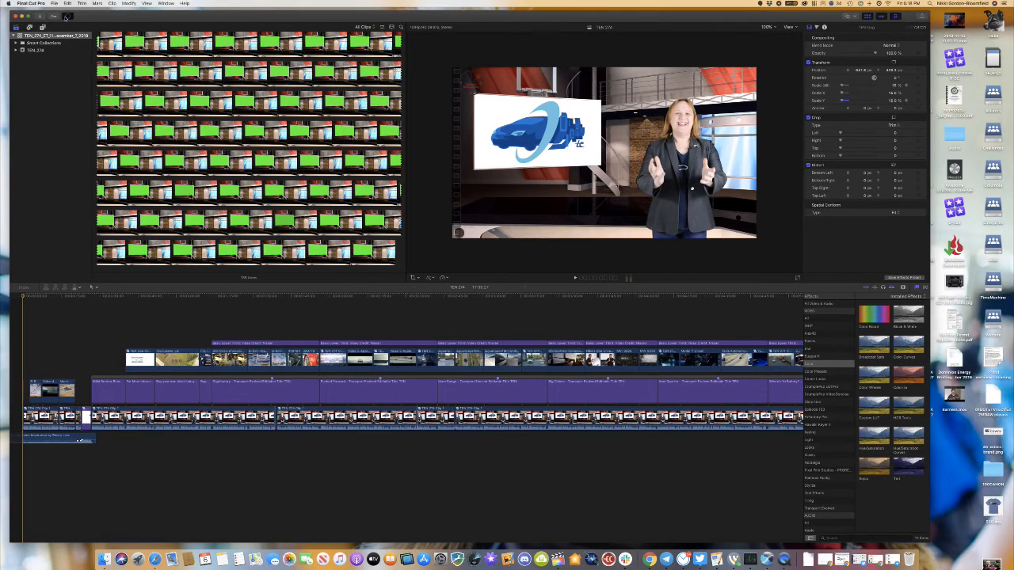
# - Expand the sharing progress in Background Tasks, and bring up the XRG system monitor, moving it clear of that window
pyautogui.click(68, 18)
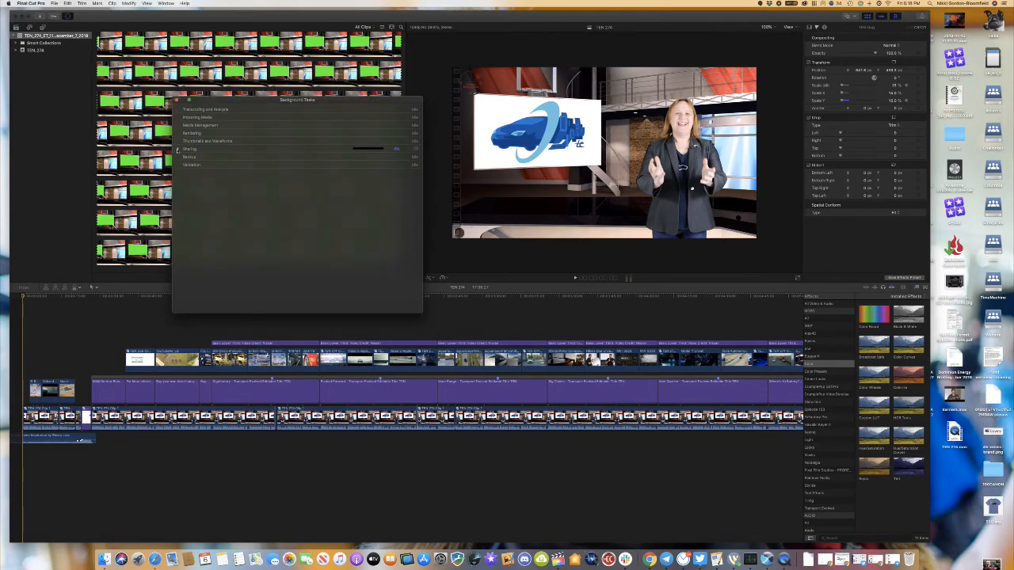
pyautogui.click(177, 150)
pyautogui.press('super+Tab')
pyautogui.press('Tab')
pyautogui.press('Tab')
pyautogui.press('Tab')
pyautogui.press('Tab')
pyautogui.press('Tab')
pyautogui.press('Tab')
pyautogui.press('Tab')
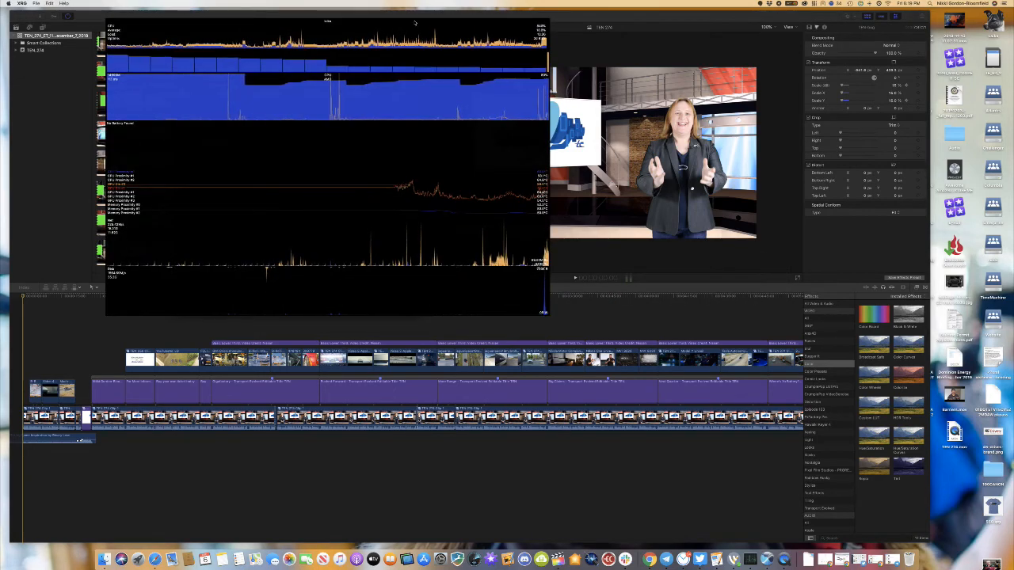
pyautogui.moveTo(454, 17); pyautogui.dragTo(789, 171)
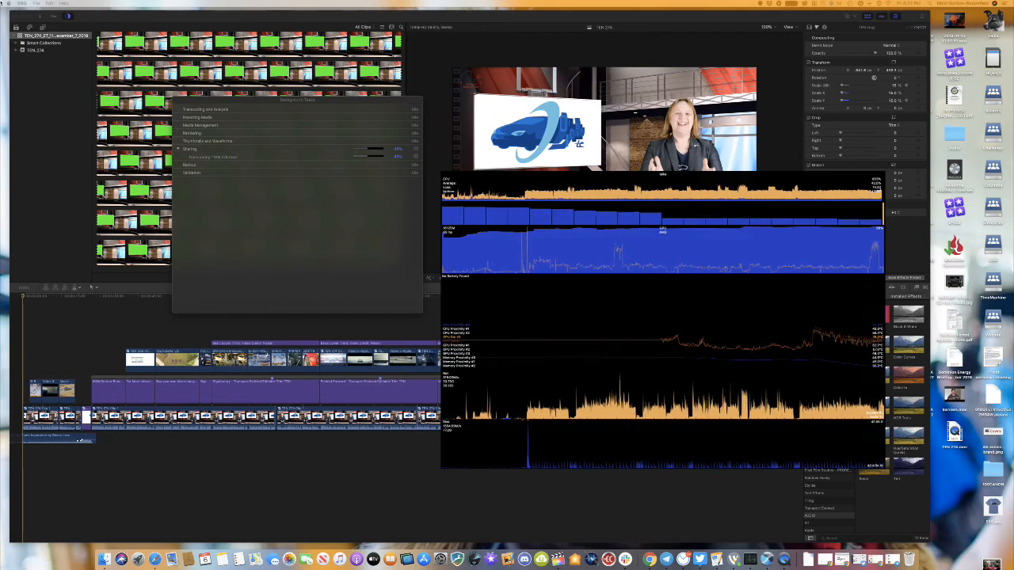
# - Check the Mac's hardware overview in the system report, close it, and bring XRG forward over the Final Cut Pro window
pyautogui.click(22, 3)
pyautogui.click(28, 10)
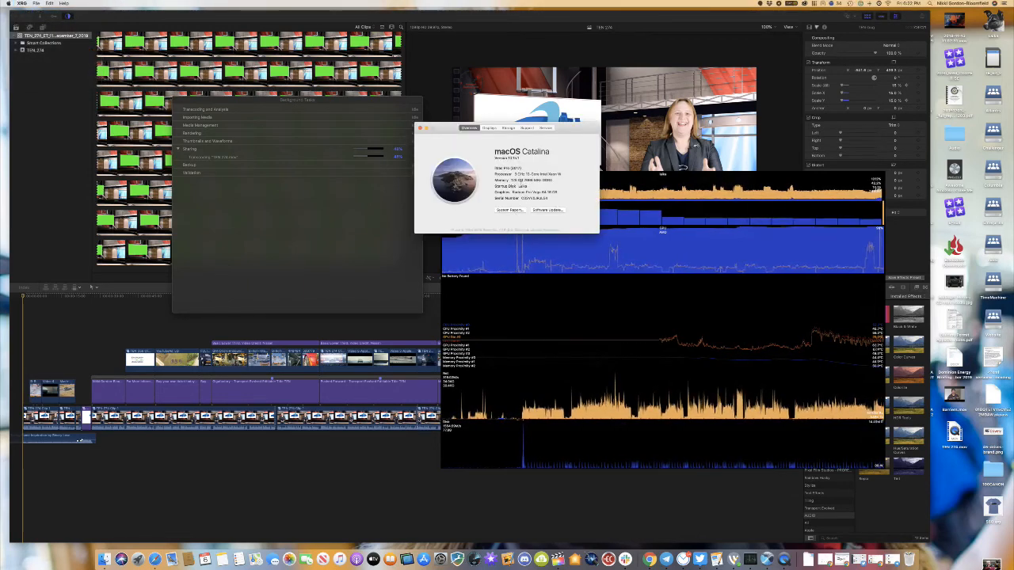
pyautogui.click(510, 210)
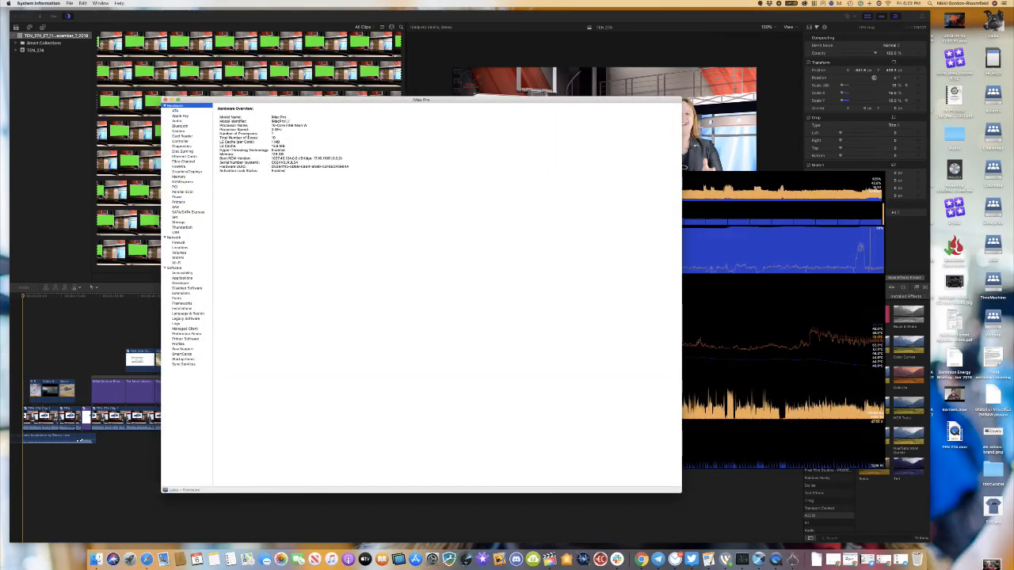
pyautogui.press('super+w')
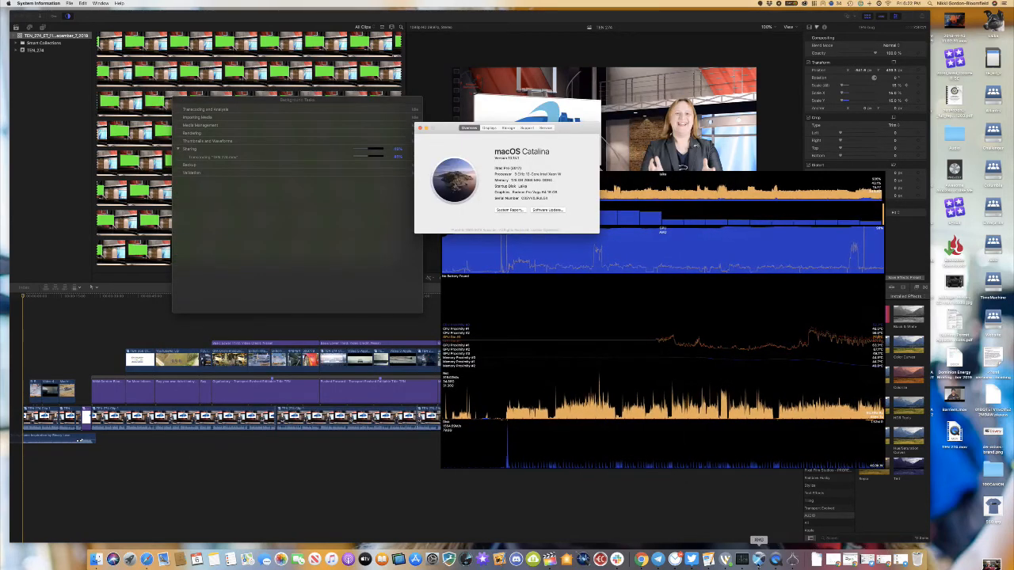
pyautogui.click(759, 559)
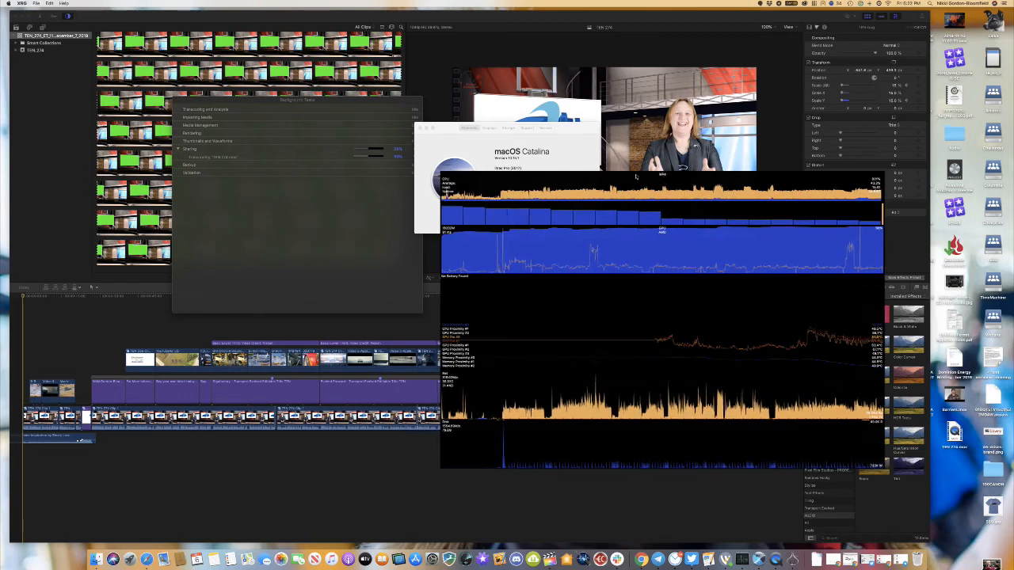
pyautogui.moveTo(636, 176); pyautogui.dragTo(543, 154)
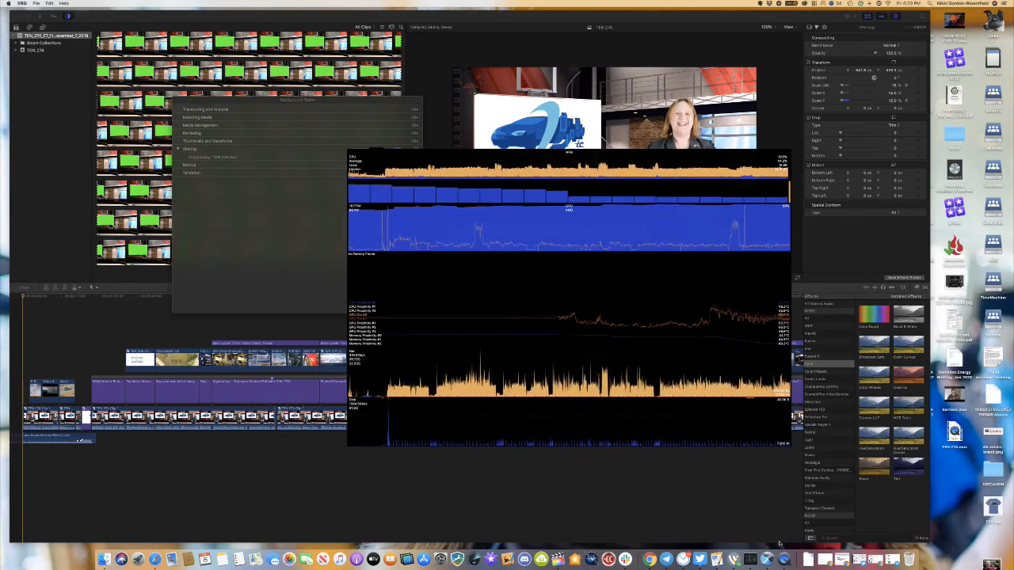
# - Switch to Activity Monitor, show the memory use of all processes, and enlarge its window to list more of them
pyautogui.click(750, 559)
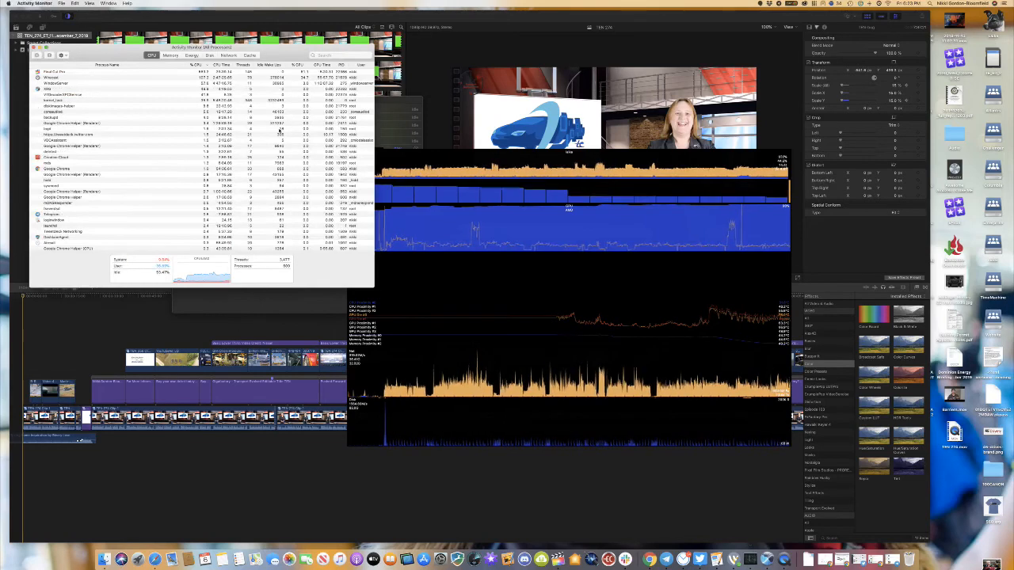
pyautogui.moveTo(278, 46); pyautogui.dragTo(594, 155)
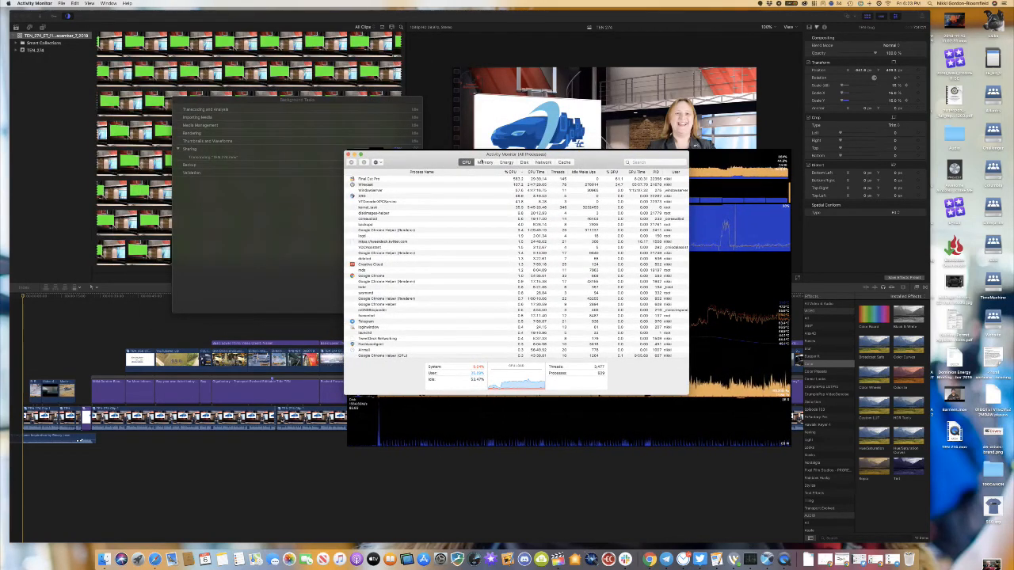
pyautogui.click(484, 163)
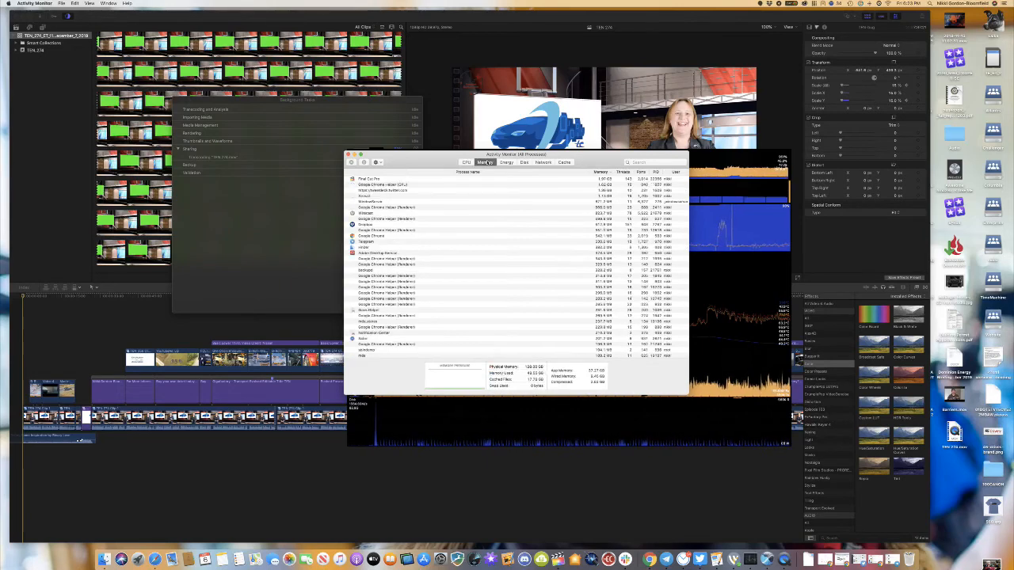
pyautogui.moveTo(539, 379); pyautogui.dragTo(544, 374)
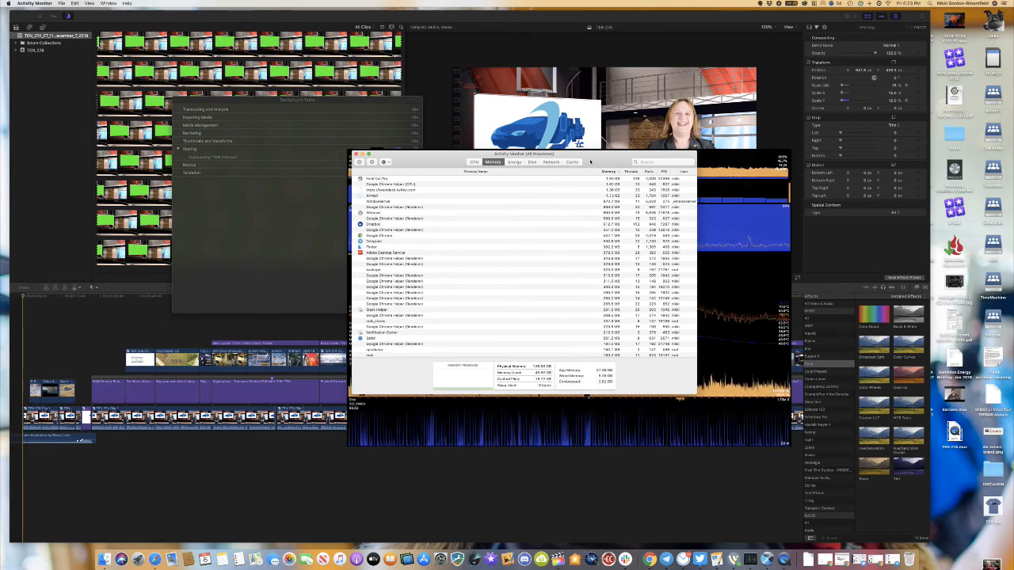
pyautogui.moveTo(589, 161); pyautogui.dragTo(405, 127)
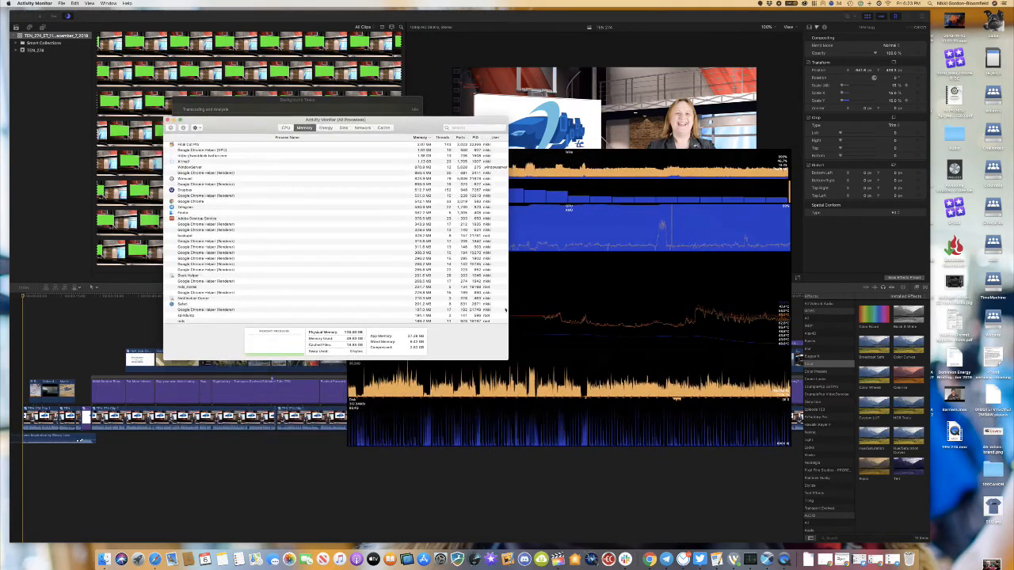
pyautogui.moveTo(507, 359); pyautogui.dragTo(601, 482)
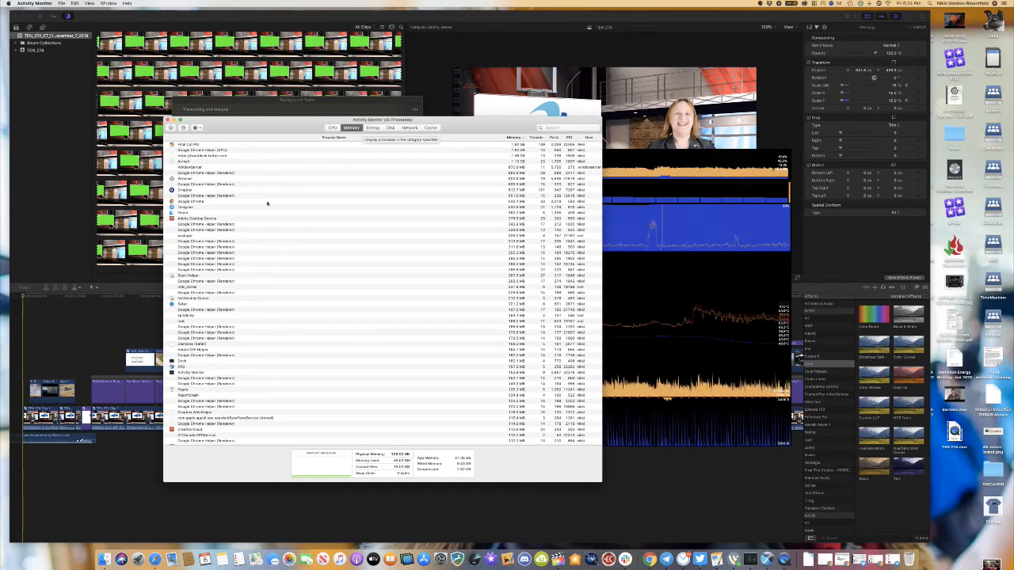
# - Look through the energy, disk, network, cache and CPU readings, and return to the memory view
pyautogui.click(380, 127)
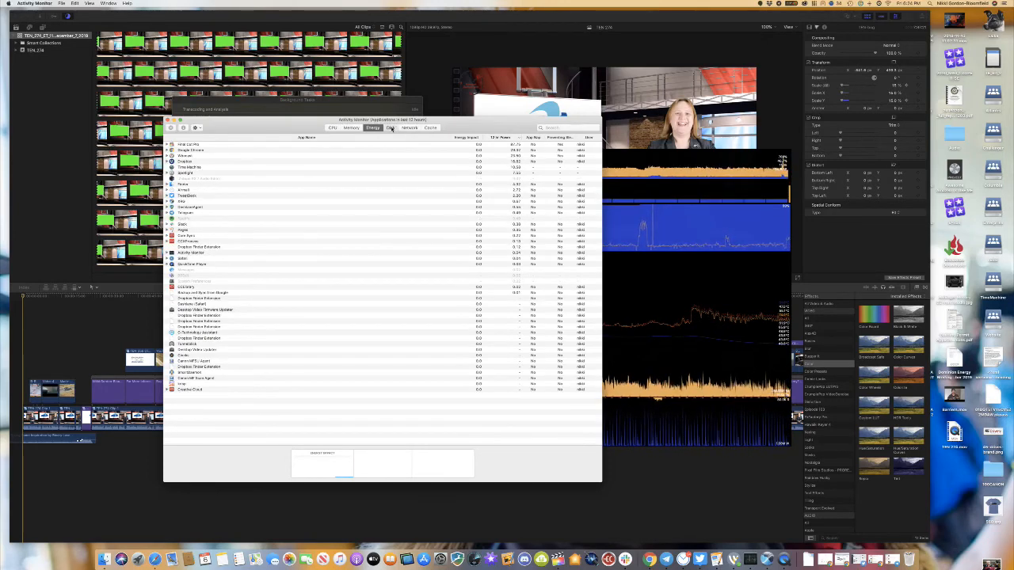
pyautogui.click(391, 128)
pyautogui.click(408, 128)
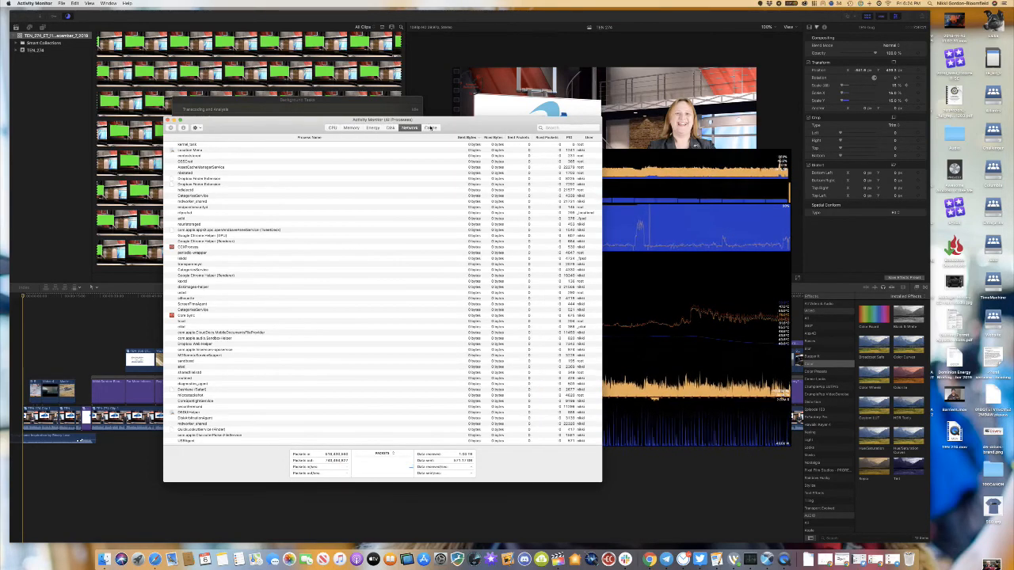
pyautogui.click(430, 128)
pyautogui.click(332, 127)
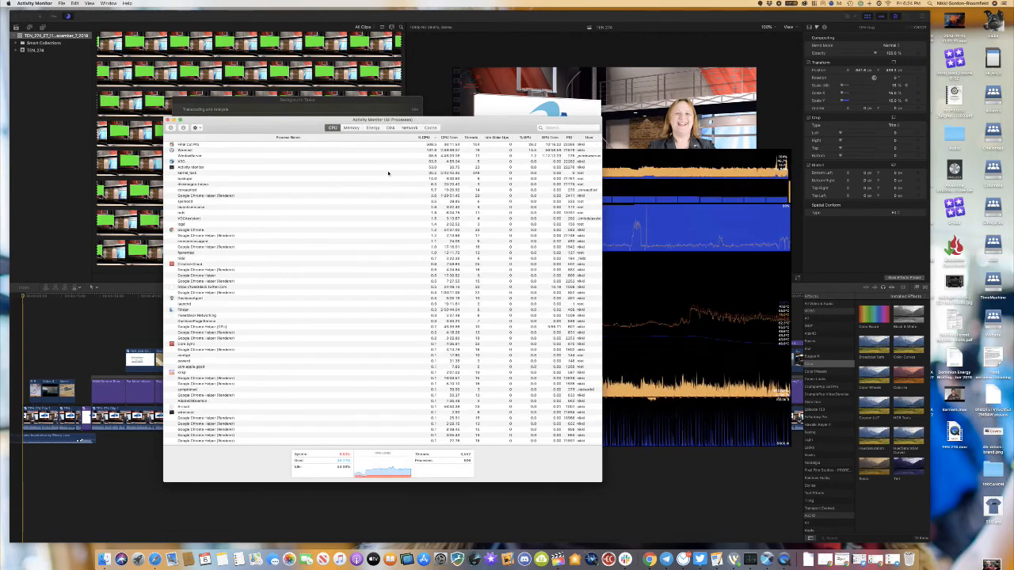
pyautogui.click(346, 128)
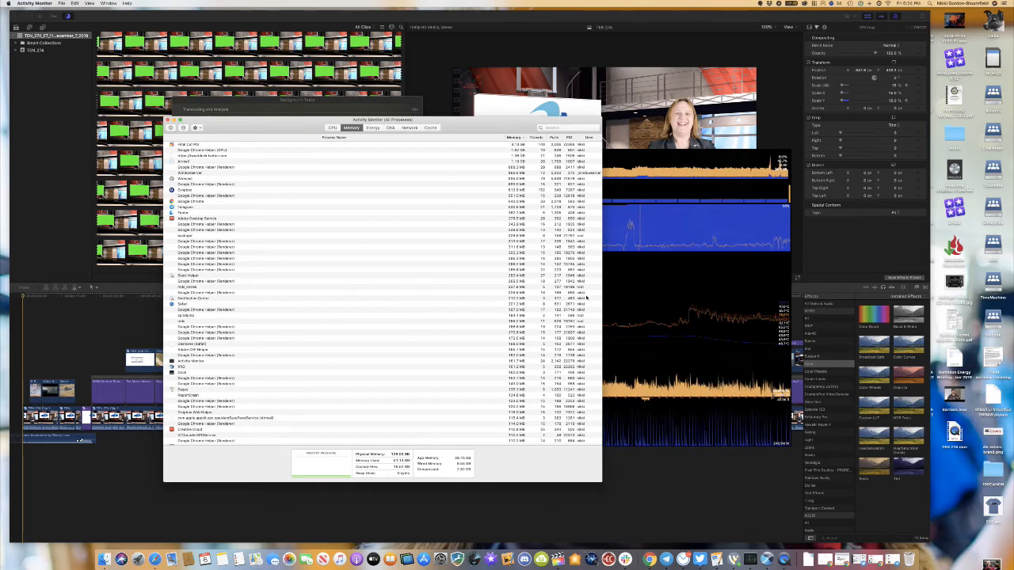
# - Examine the memory use of Final Cut Pro and the other processes, and close Activity Monitor to uncover the Background Tasks window
pyautogui.click(518, 145)
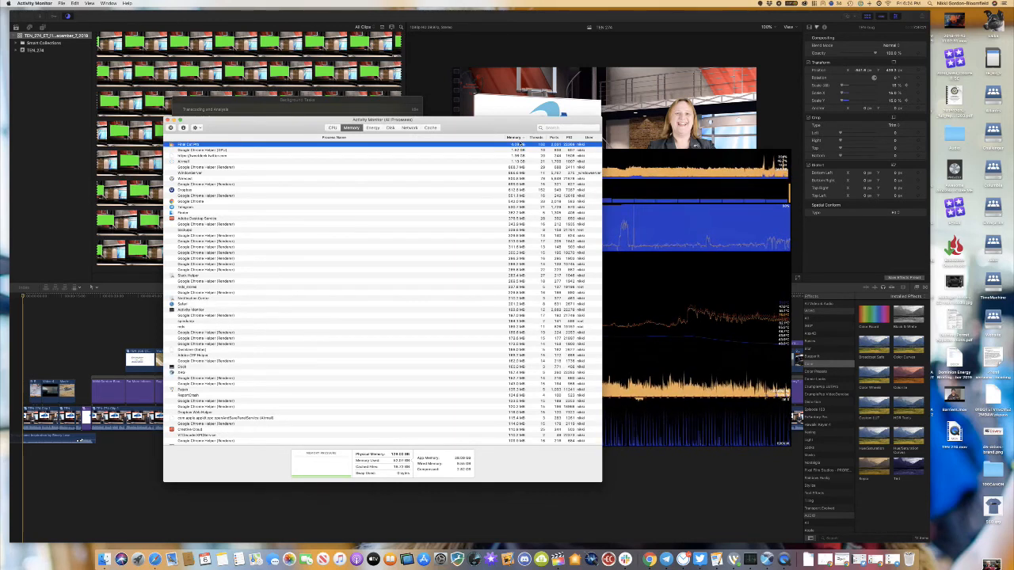
pyautogui.scroll(-10, 342, 355)
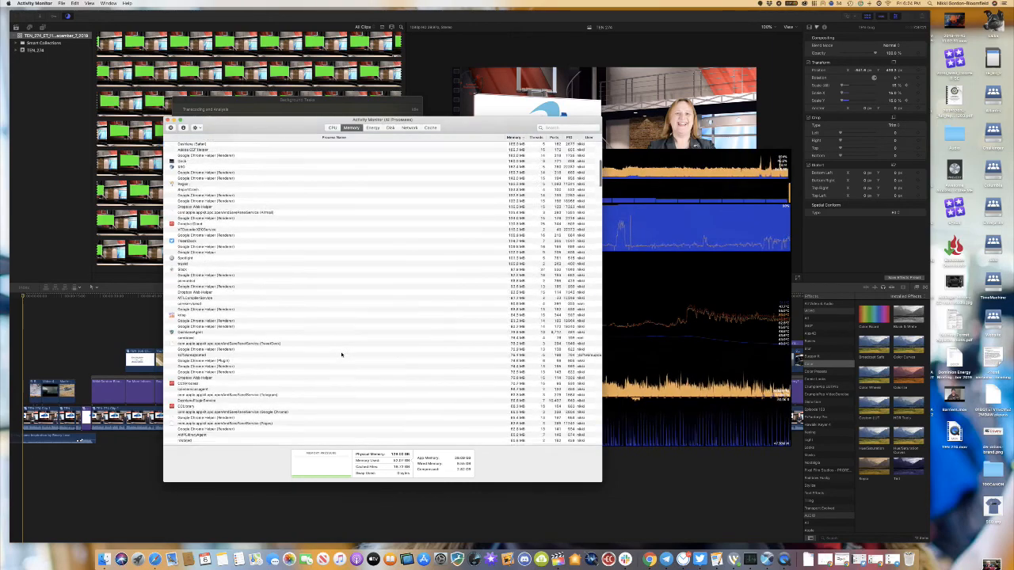
pyautogui.scroll(-10, 343, 355)
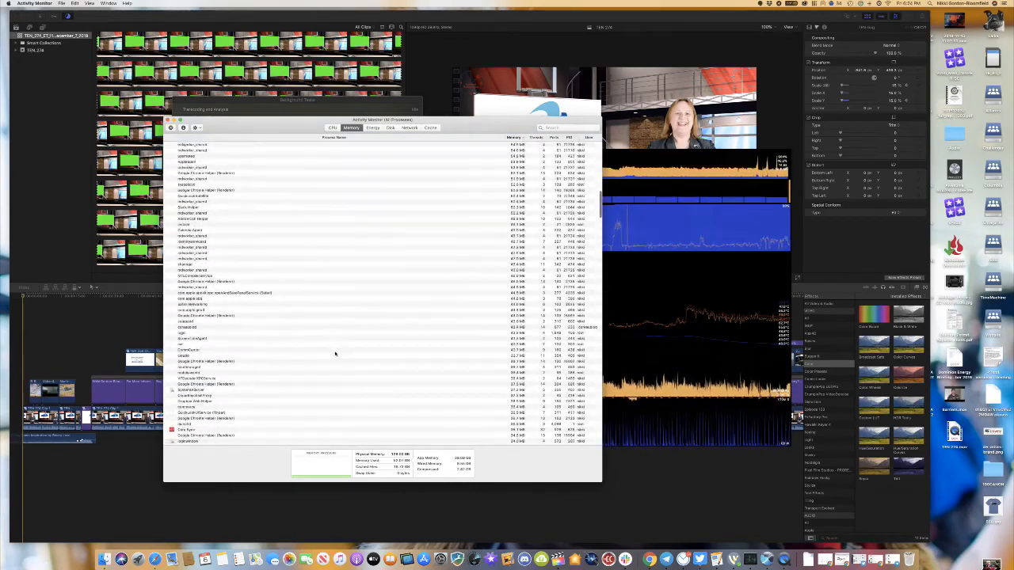
pyautogui.scroll(20, 366, 356)
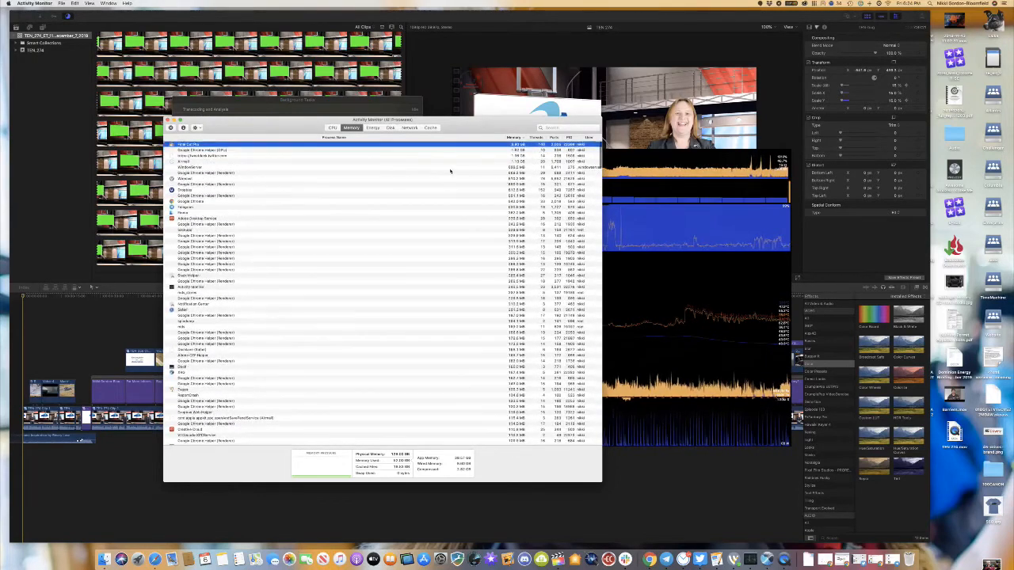
pyautogui.click(169, 122)
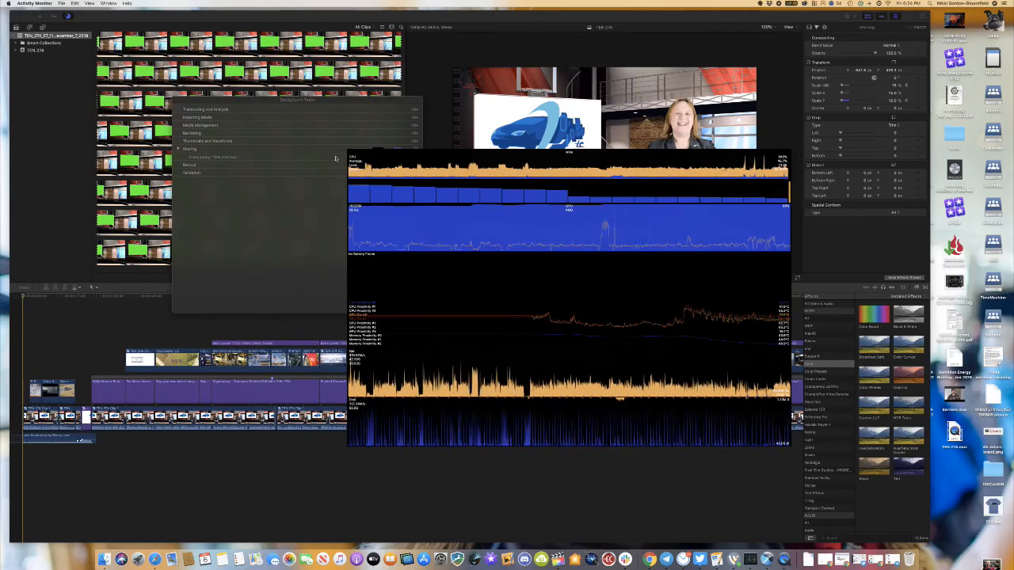
pyautogui.moveTo(377, 104); pyautogui.dragTo(294, 111)
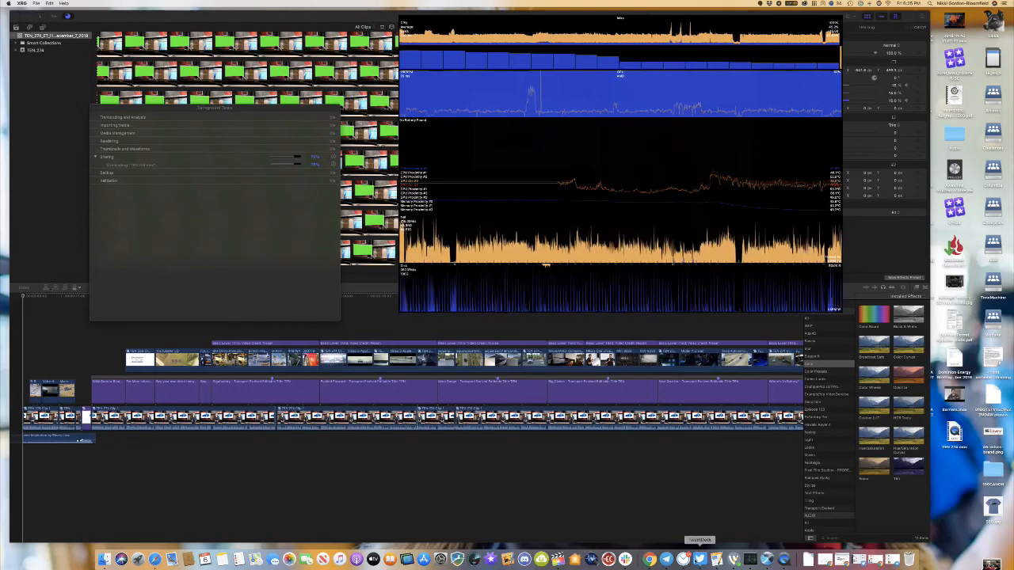
# - Check the Airmail inbox and minimize its window, leaving Telegram running
pyautogui.click(683, 559)
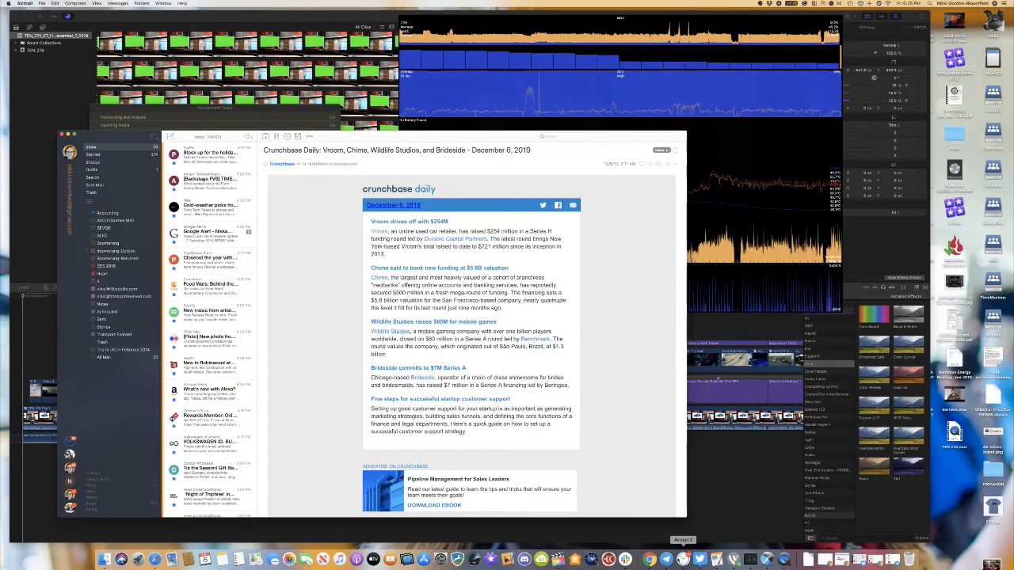
pyautogui.click(68, 135)
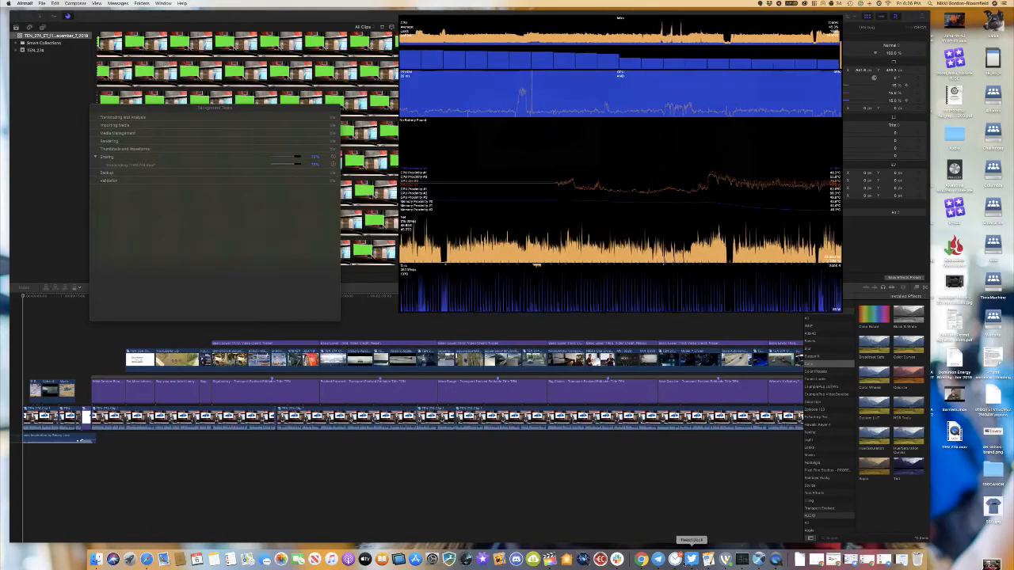
pyautogui.rightClick(657, 559)
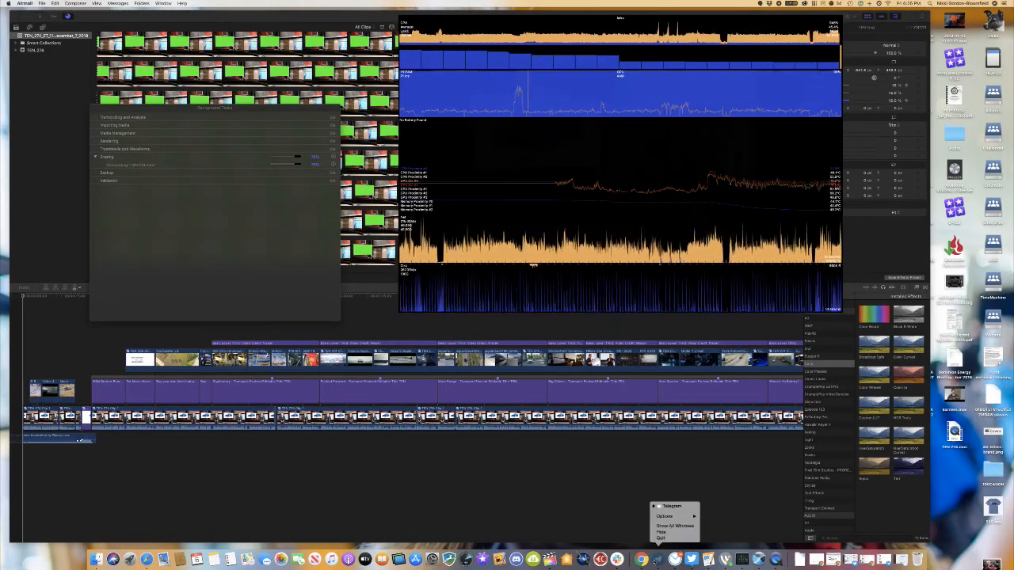
pyautogui.click(944, 514)
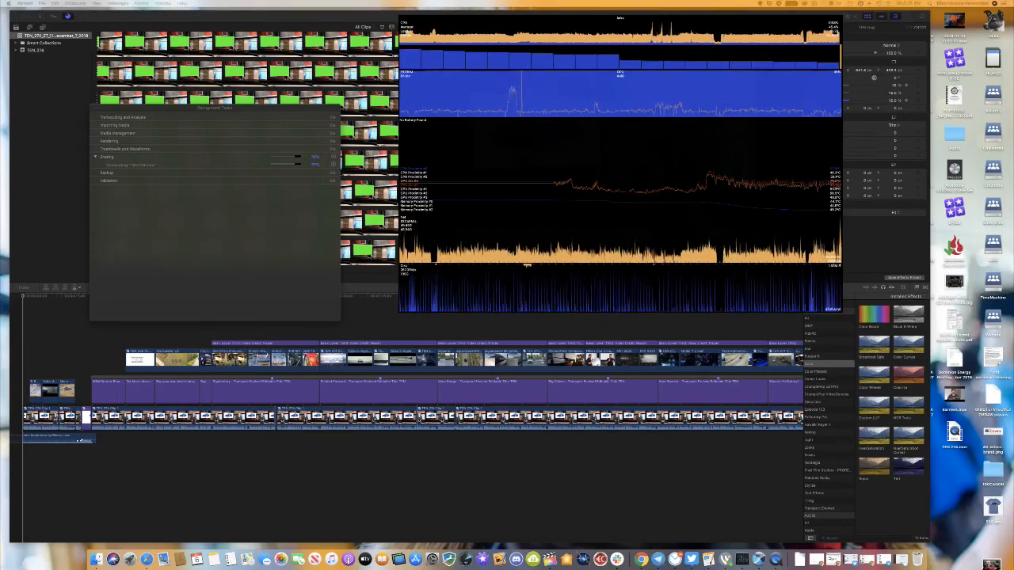